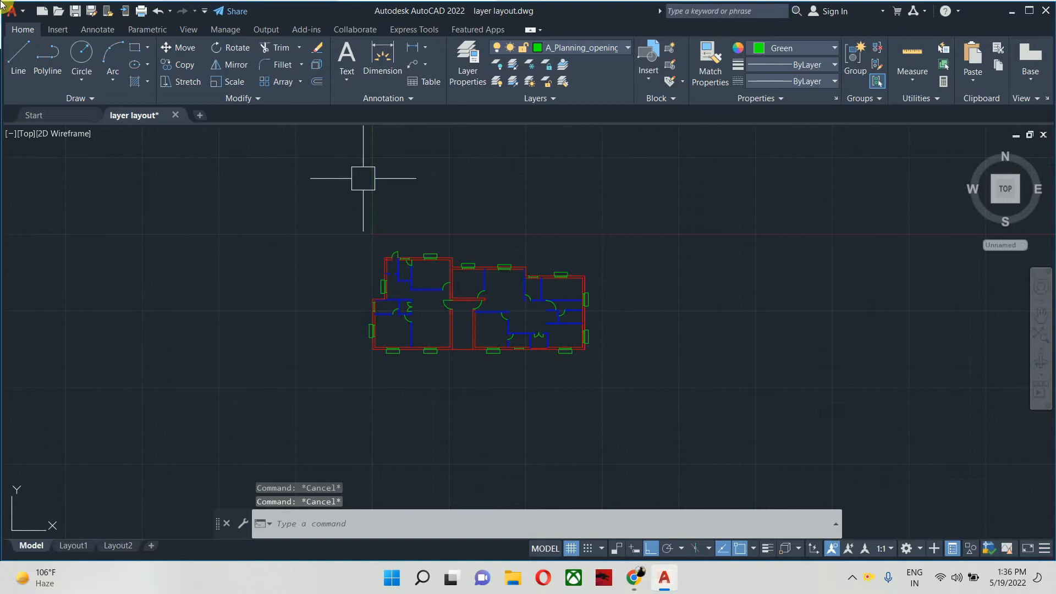
- Make layer 0 the current layer and close the layer manager
{"action": "type", "text": "LA"}
{"action": "key", "text": "Return"}
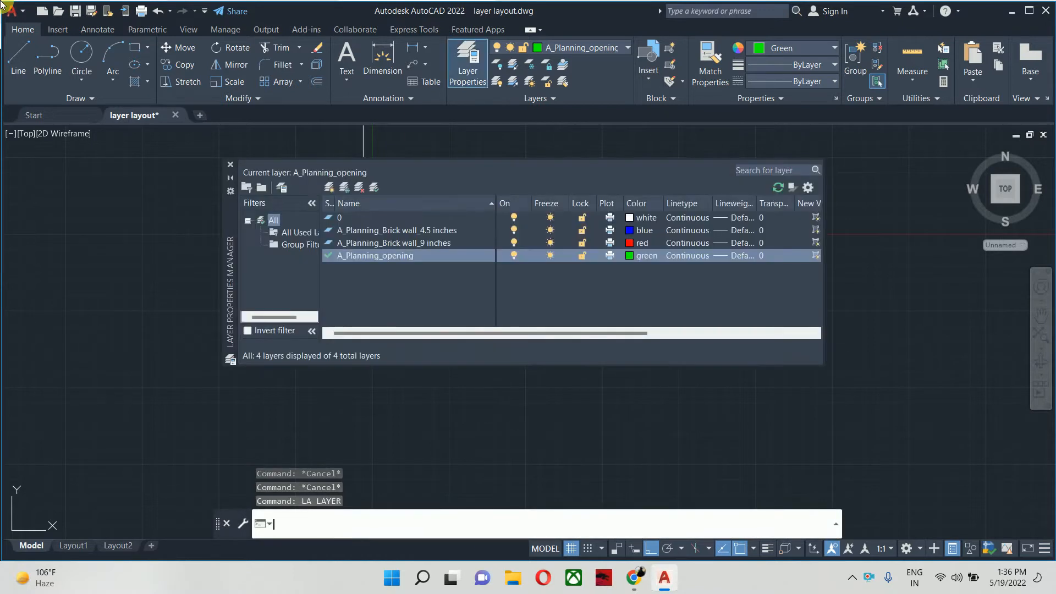
{"action": "double_click", "coordinate": [377, 218]}
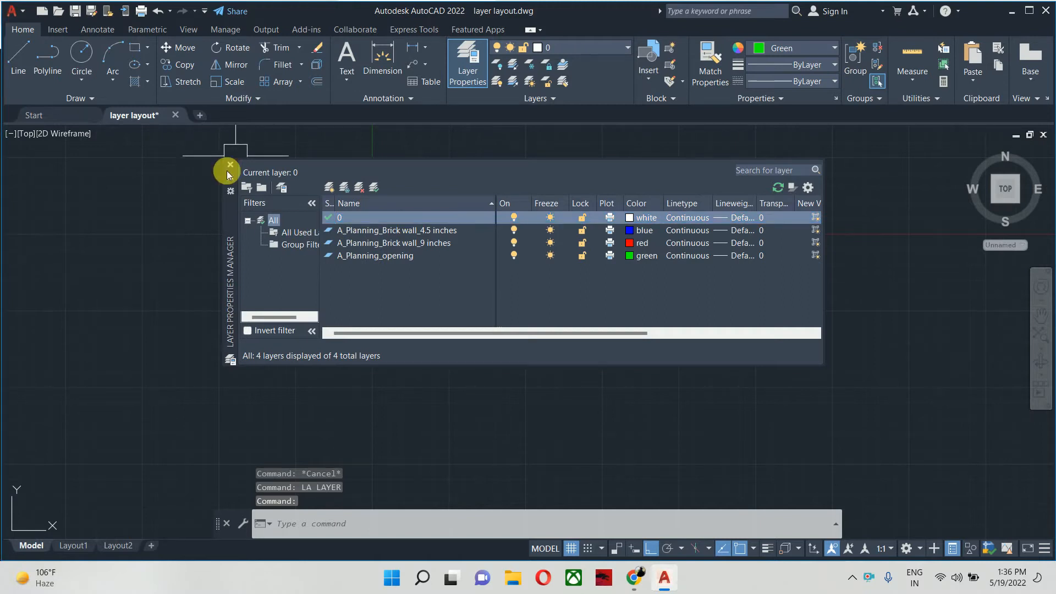
{"action": "left_click", "coordinate": [230, 165]}
- Select the whole floor plan and assign all its objects to layer 0 in their properties
{"action": "scroll", "coordinate": [378, 244], "scroll_direction": "down", "scroll_amount": 2}
{"action": "left_click", "coordinate": [312, 217]}
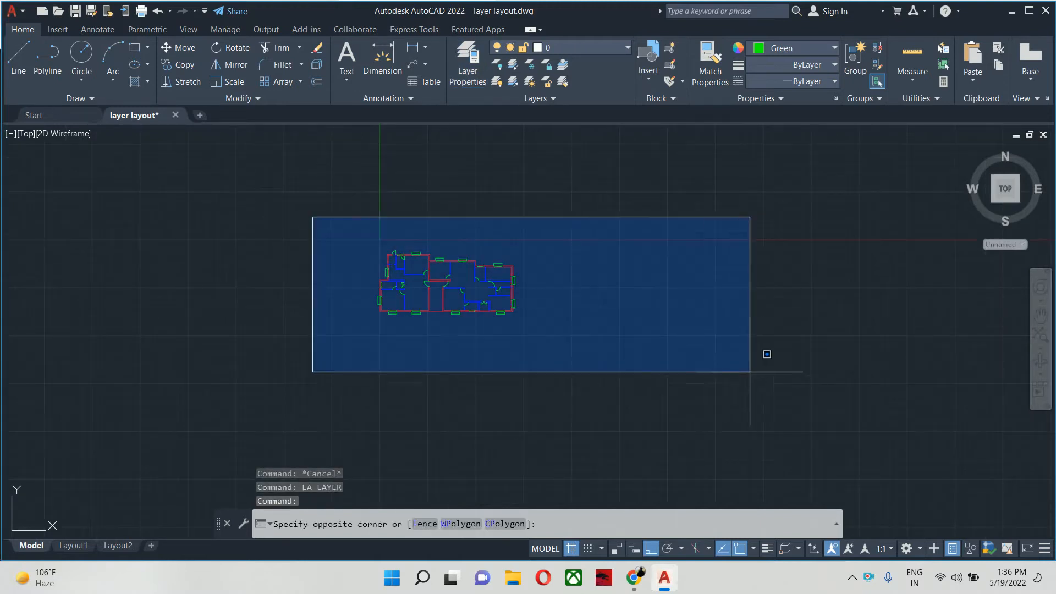
{"action": "left_click", "coordinate": [774, 387]}
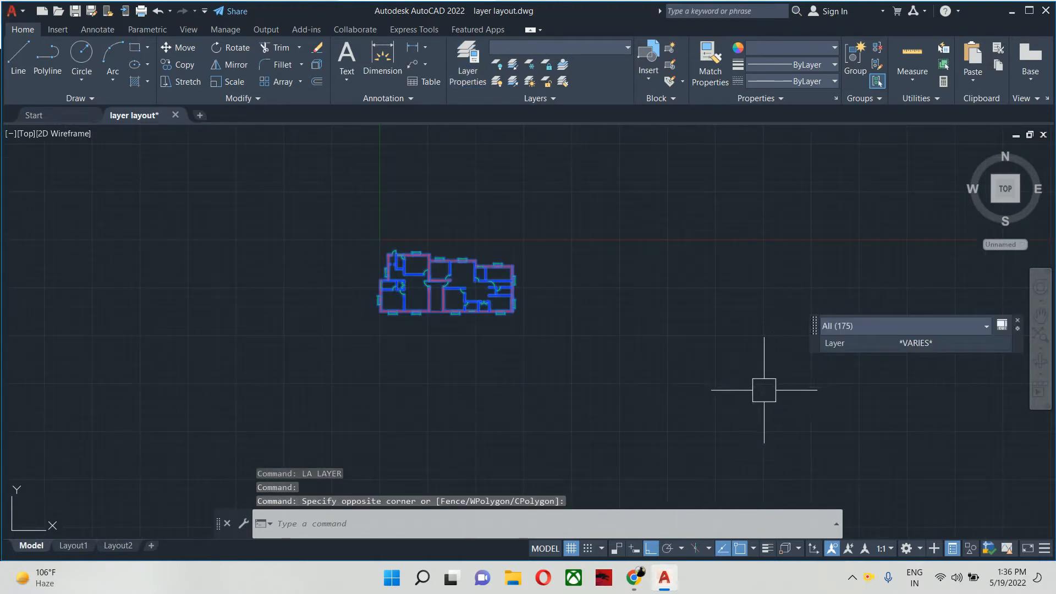
{"action": "type", "text": "PR"}
{"action": "key", "text": "Return"}
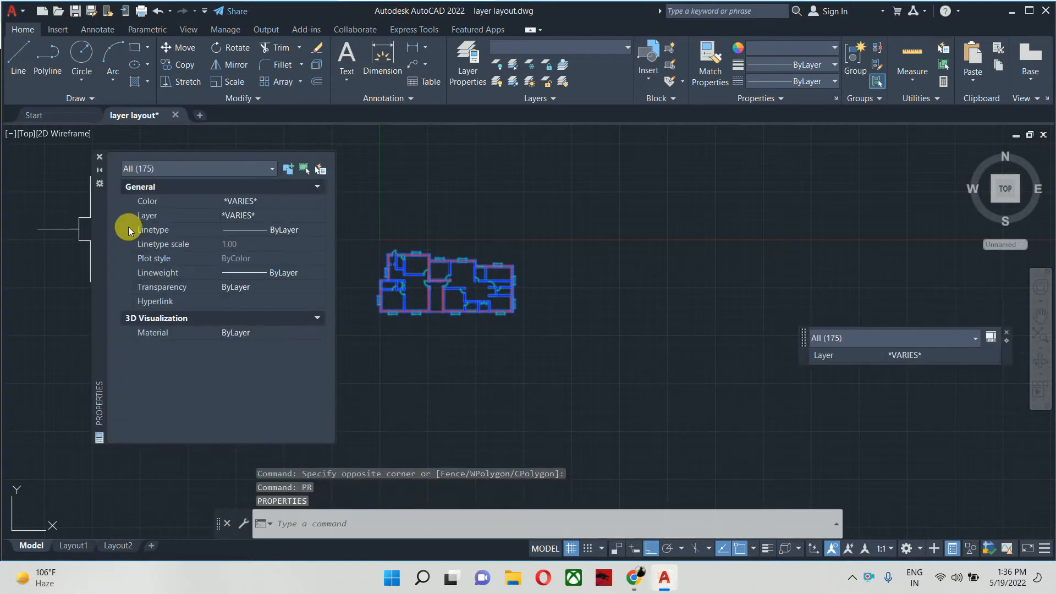
{"action": "left_click", "coordinate": [236, 216]}
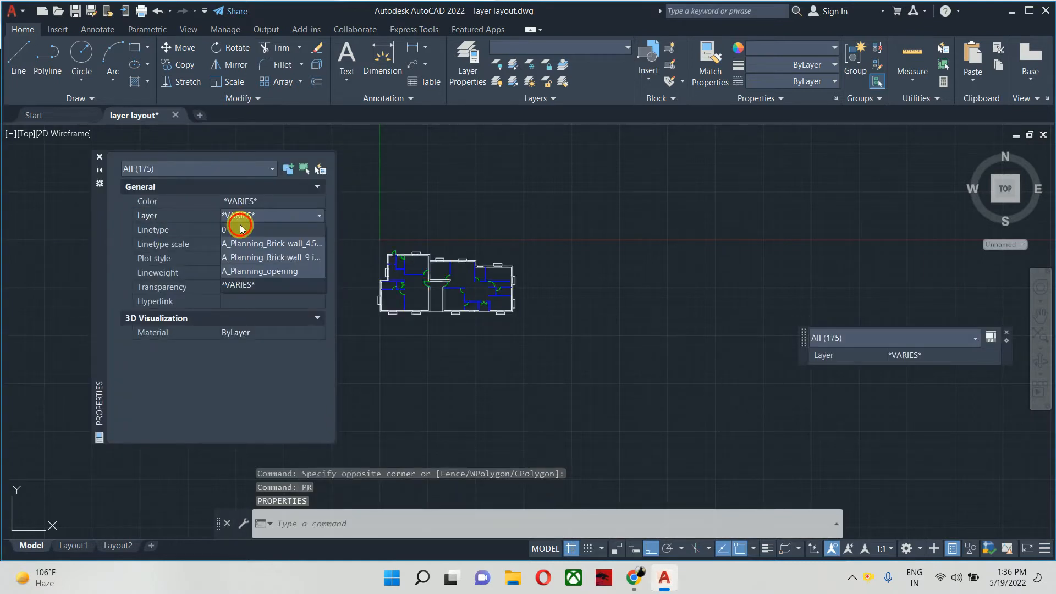
{"action": "left_click", "coordinate": [240, 230]}
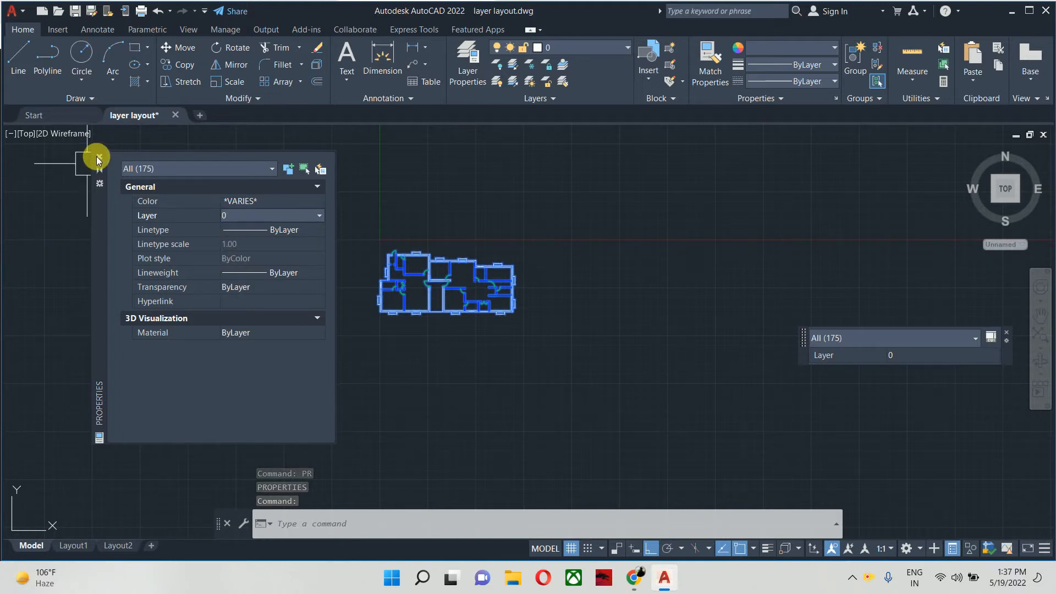
- Set the color of the selected plan objects to ByLayer, close the properties and clear the selection
{"action": "left_click", "coordinate": [274, 210]}
{"action": "left_click", "coordinate": [275, 202]}
{"action": "left_click", "coordinate": [275, 203]}
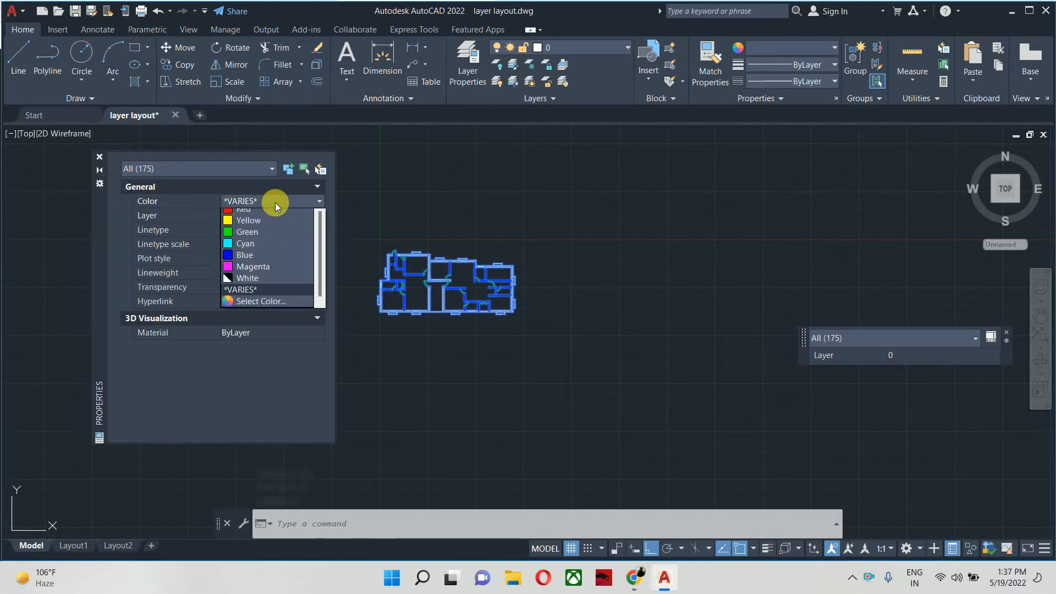
{"action": "scroll", "coordinate": [249, 225], "scroll_direction": "up", "scroll_amount": 1}
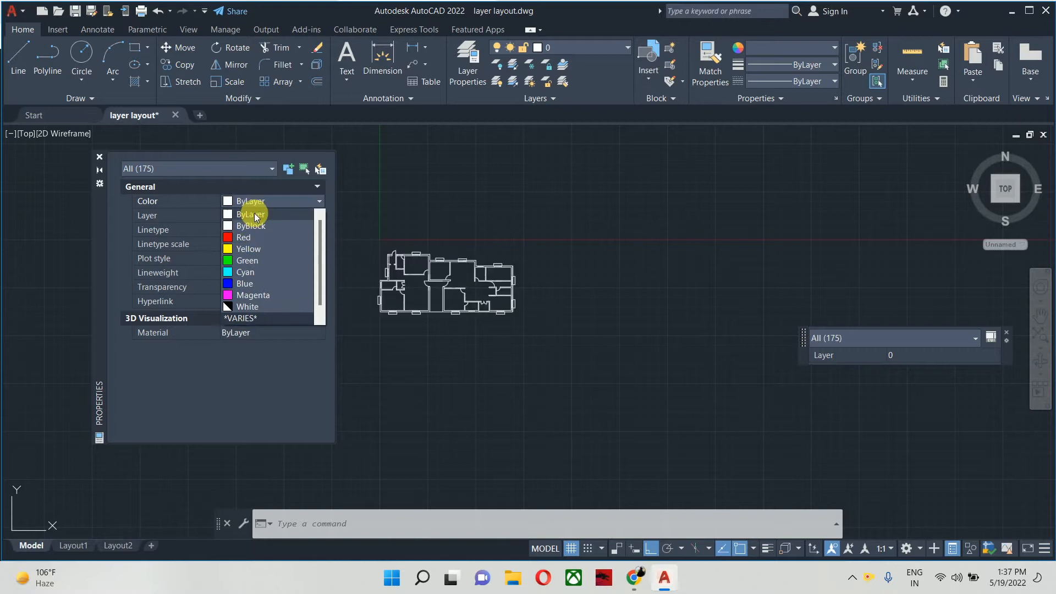
{"action": "left_click", "coordinate": [254, 214]}
{"action": "left_click", "coordinate": [99, 156]}
{"action": "key", "text": "Escape"}
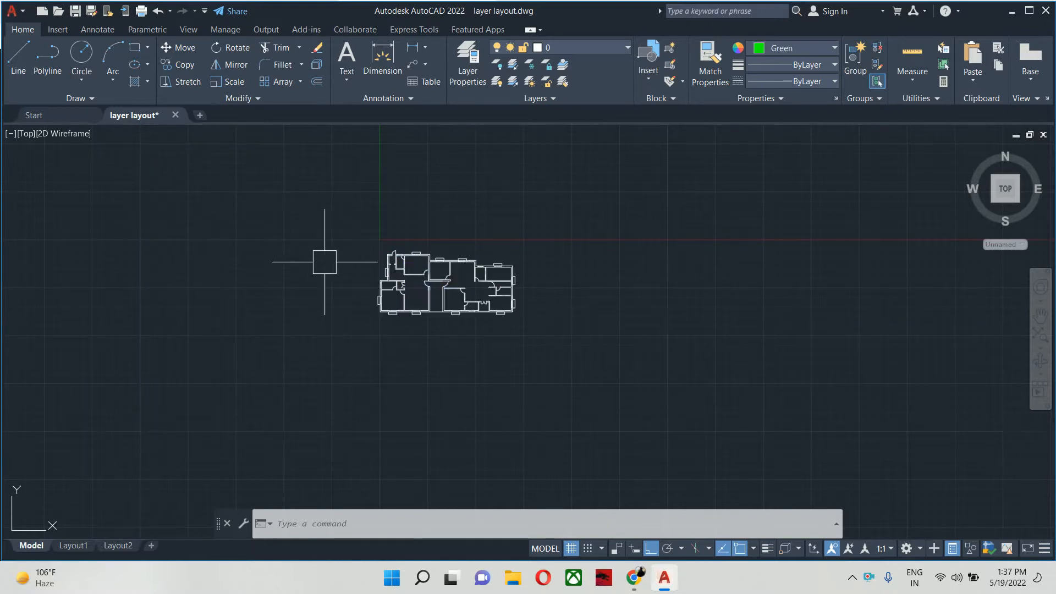
- Examine the drawing's layer list and the options available for the A_Planning_opening layer
{"action": "scroll", "coordinate": [414, 284], "scroll_direction": "up", "scroll_amount": 1}
{"action": "type", "text": "la"}
{"action": "key", "text": "Return"}
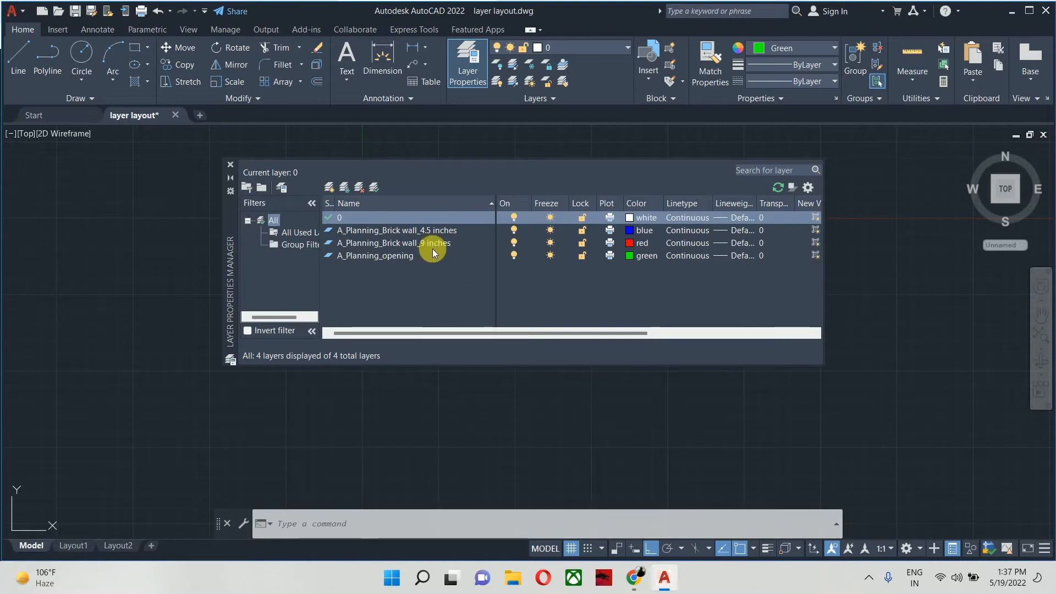
{"action": "left_click", "coordinate": [231, 165]}
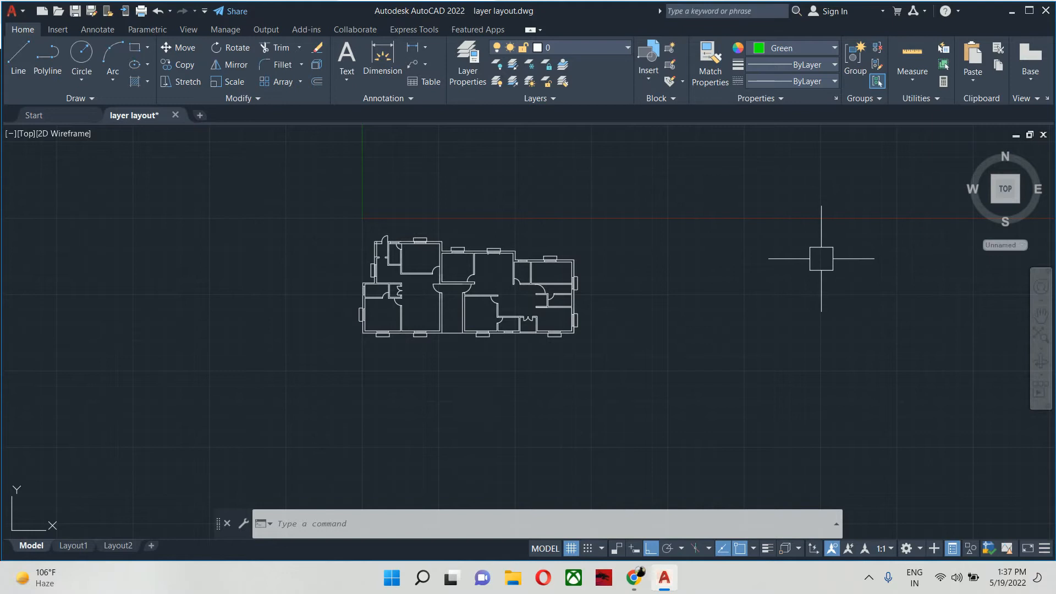
{"action": "type", "text": "la"}
{"action": "key", "text": "Return"}
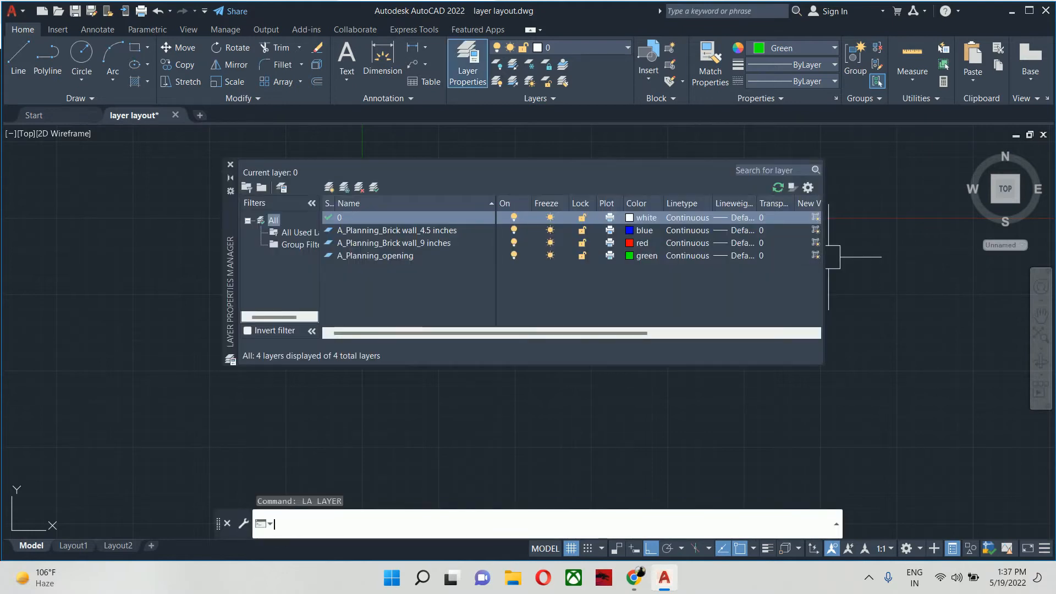
{"action": "left_click", "coordinate": [434, 256]}
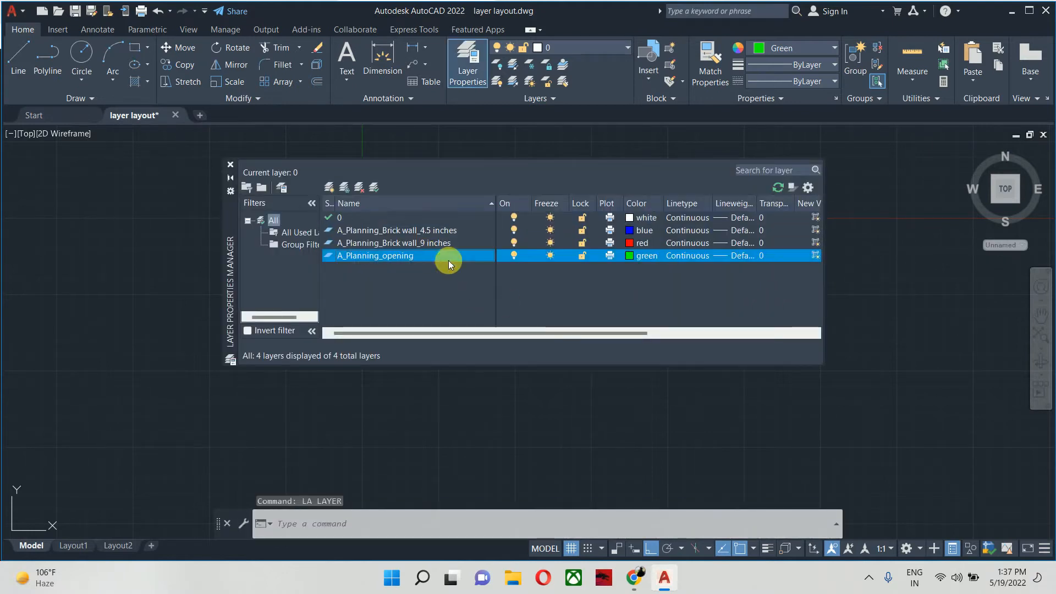
{"action": "right_click", "coordinate": [457, 261]}
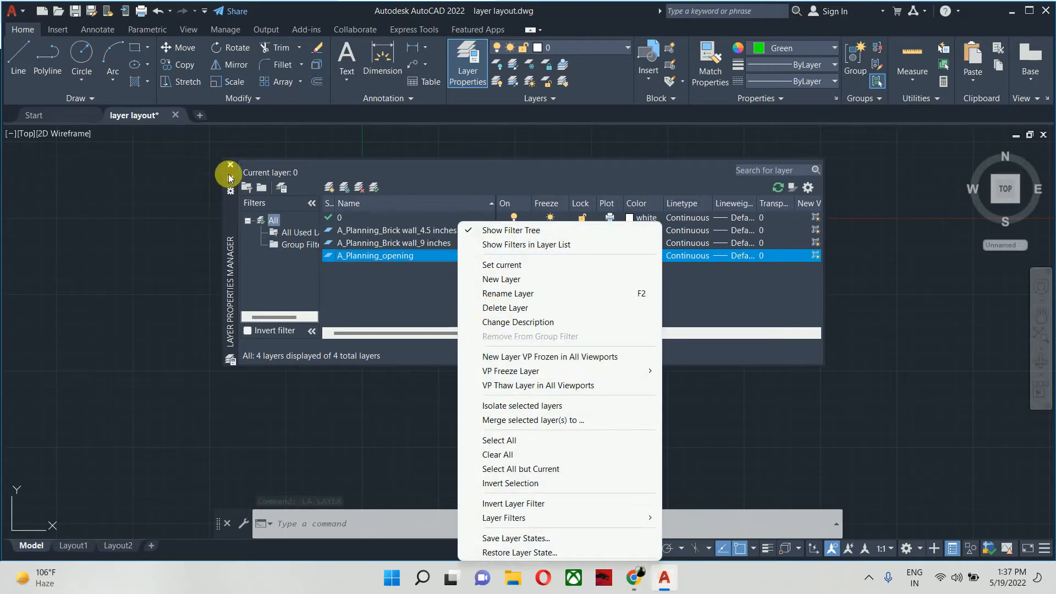
{"action": "left_click", "coordinate": [231, 164]}
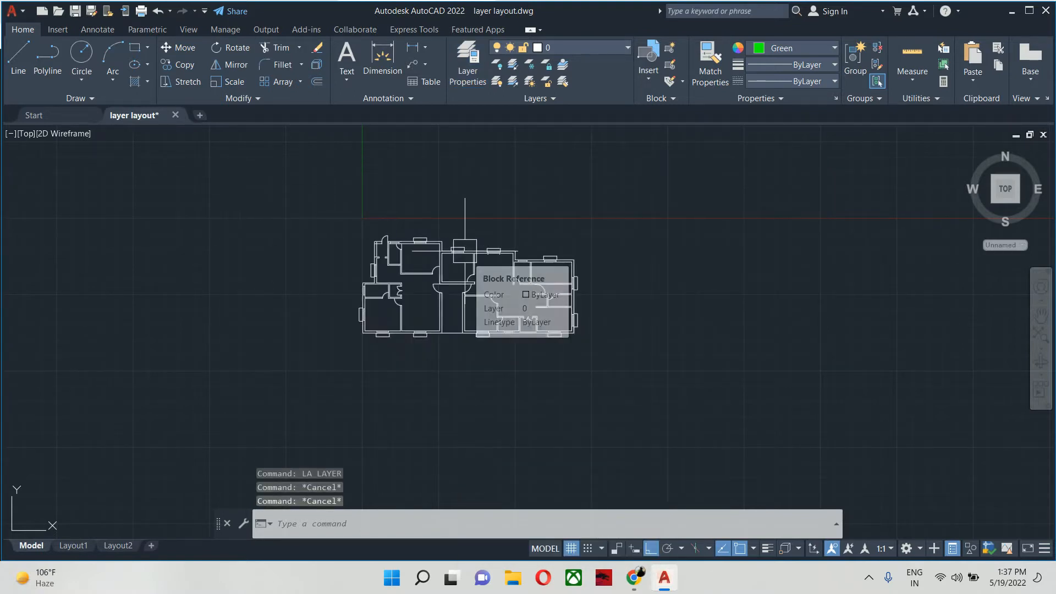
- Save the drawing, then purge all checked unused items with the PURGE command
{"action": "key", "text": "ctrl+s"}
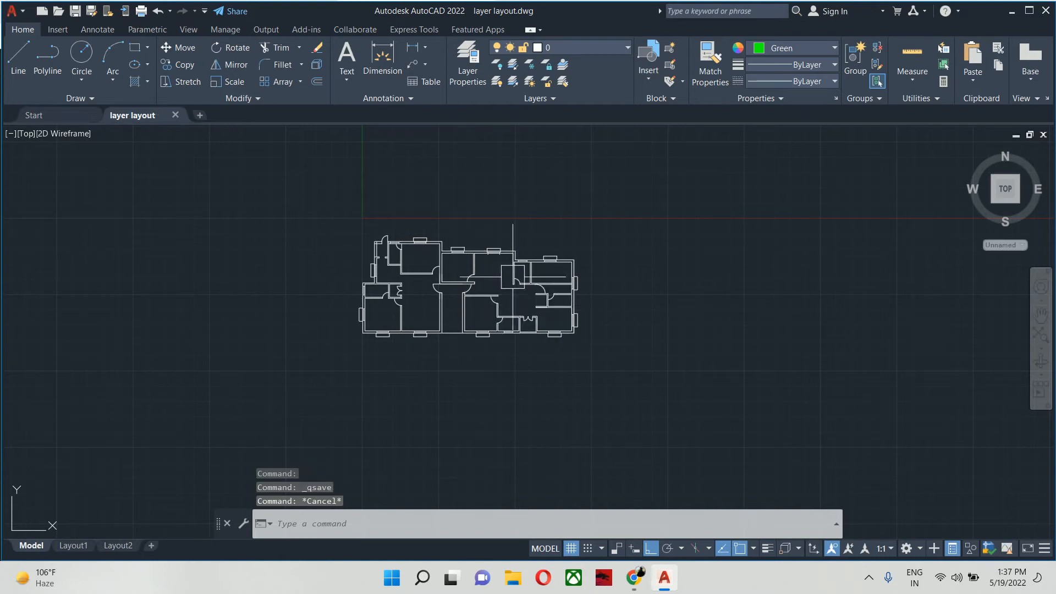
{"action": "type", "text": "PURGE"}
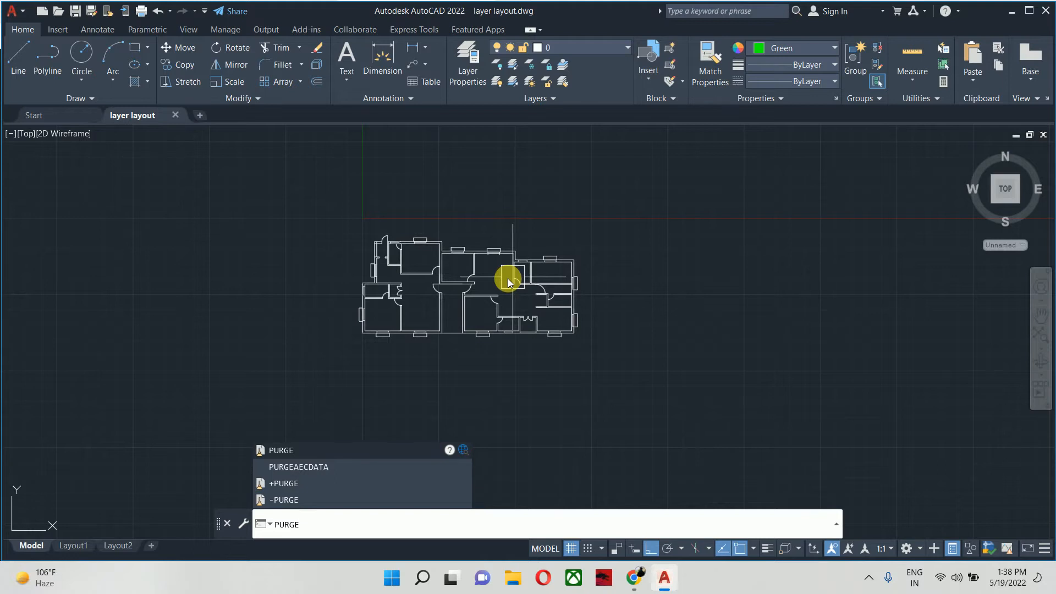
{"action": "key", "text": "Return"}
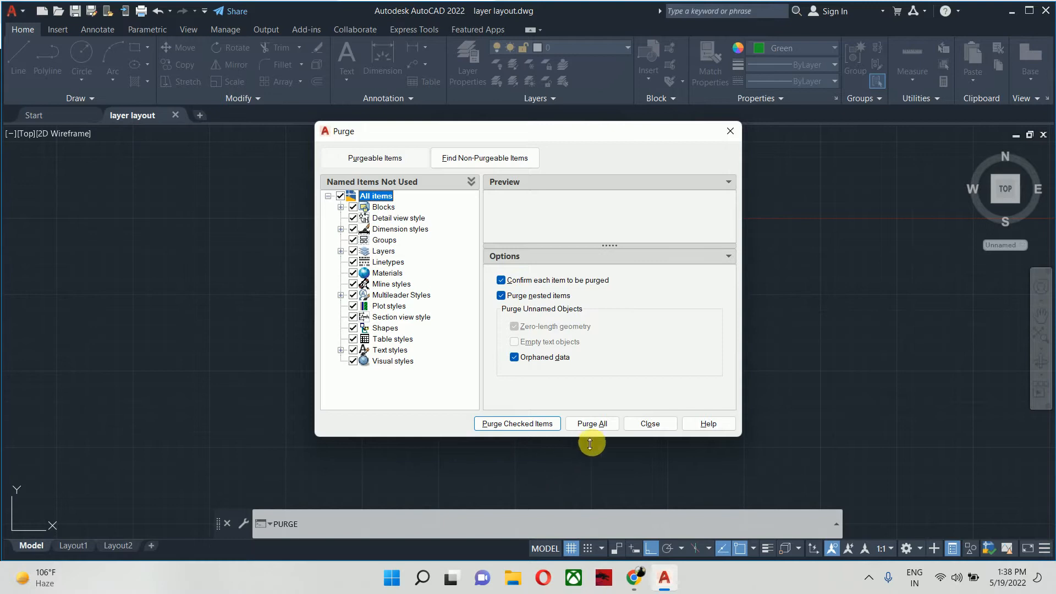
{"action": "left_click", "coordinate": [588, 426]}
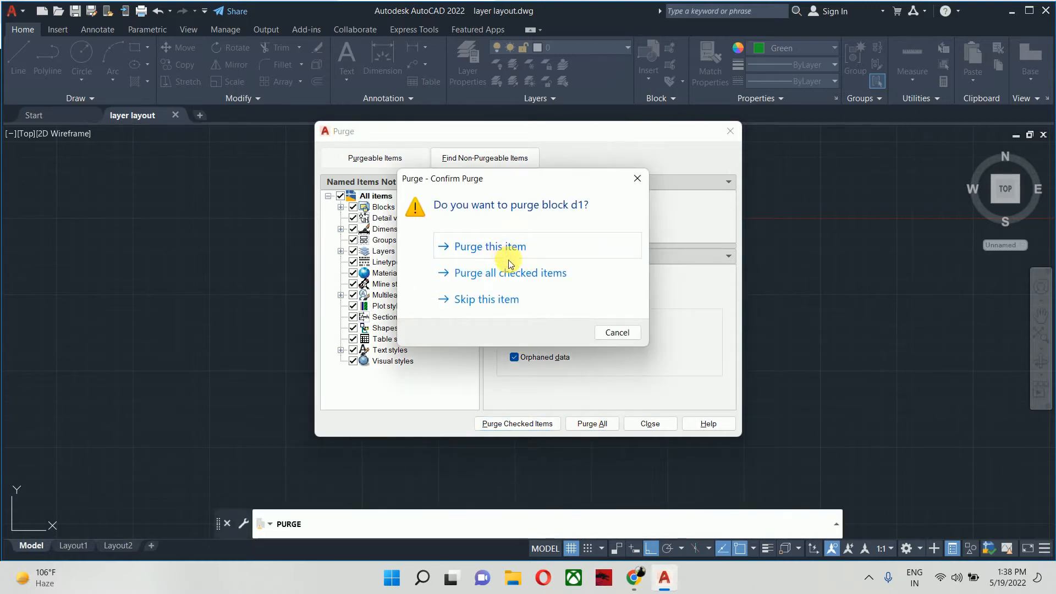
{"action": "left_click", "coordinate": [500, 275]}
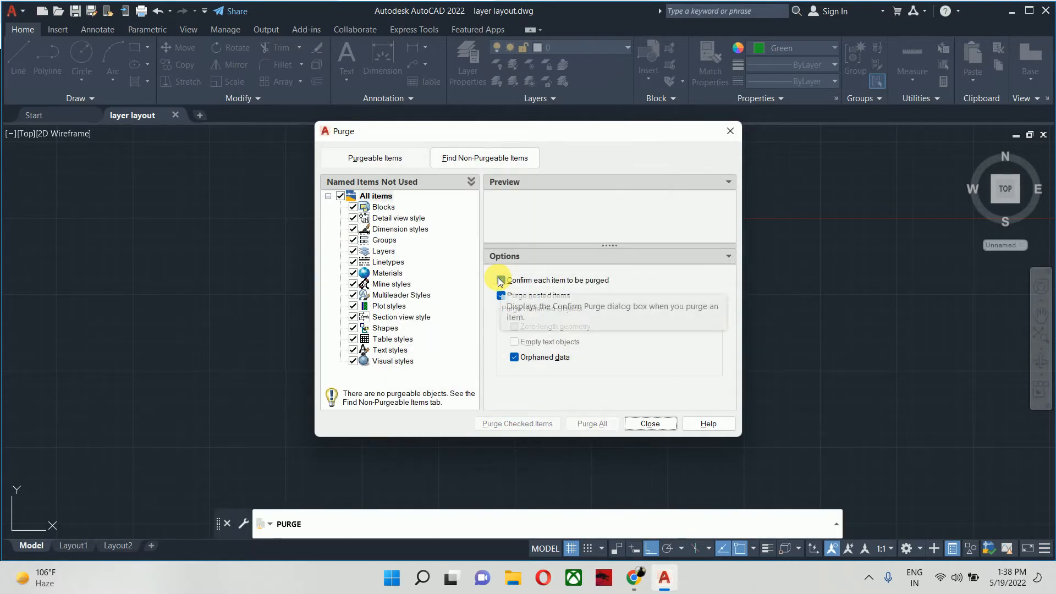
{"action": "left_click", "coordinate": [660, 427]}
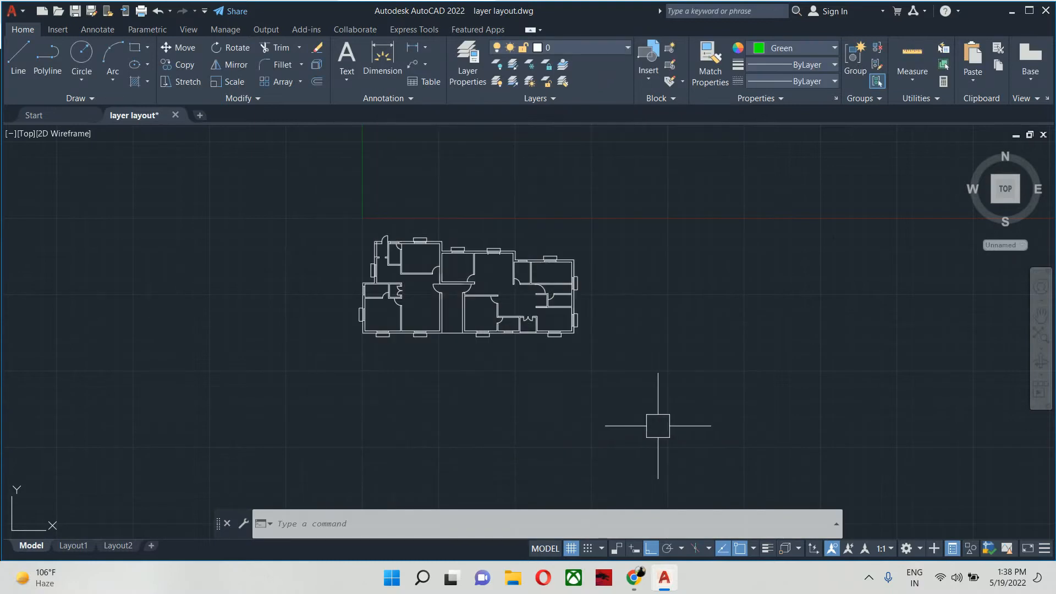
- Check which layers remain in the layer manager after the purge
{"action": "type", "text": "la"}
{"action": "key", "text": "Return"}
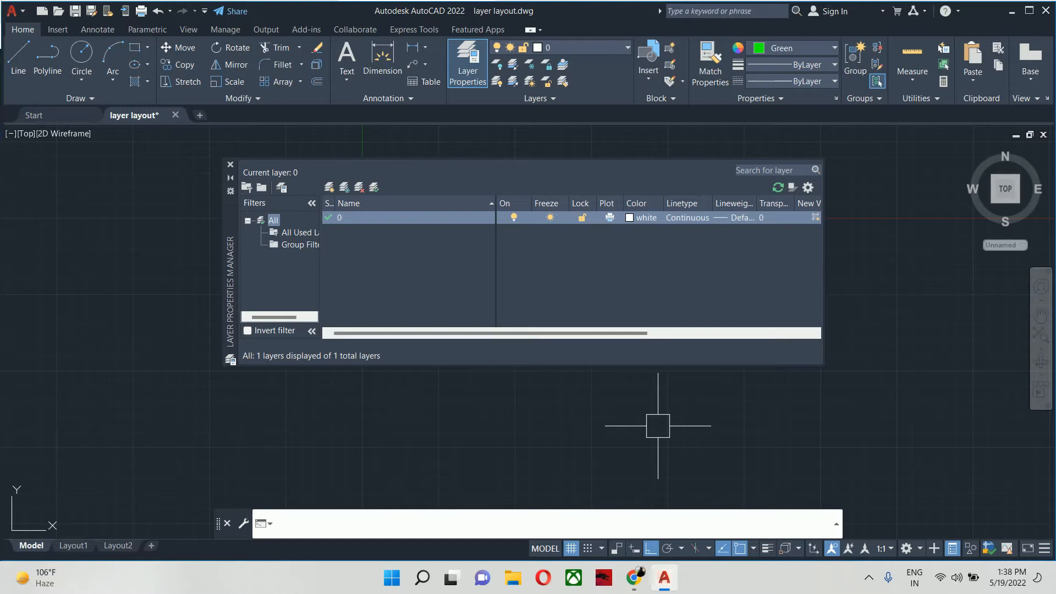
{"action": "left_click", "coordinate": [230, 164]}
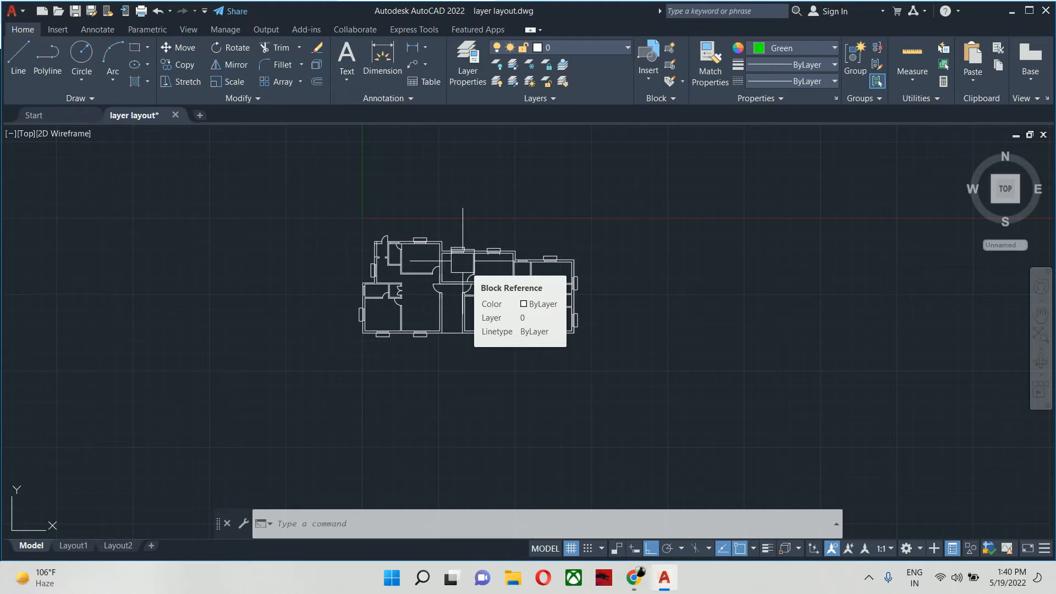
- Create a new layer in the layer manager, based on layer 0
{"action": "type", "text": "la"}
{"action": "key", "text": "Return"}
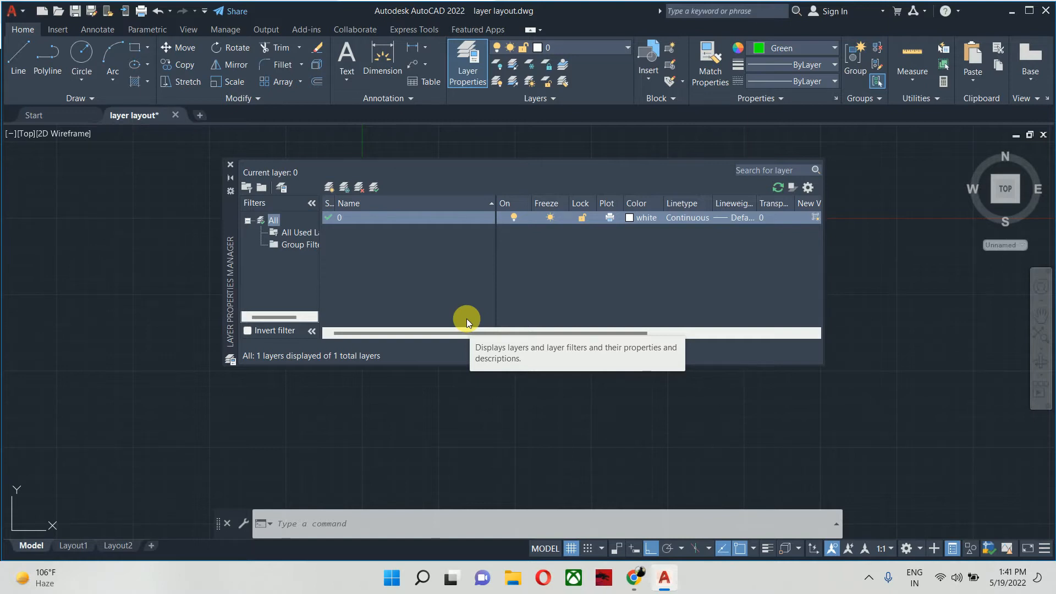
{"action": "type", "text": "n"}
{"action": "type", "text": "ṇṇṇṇ"}
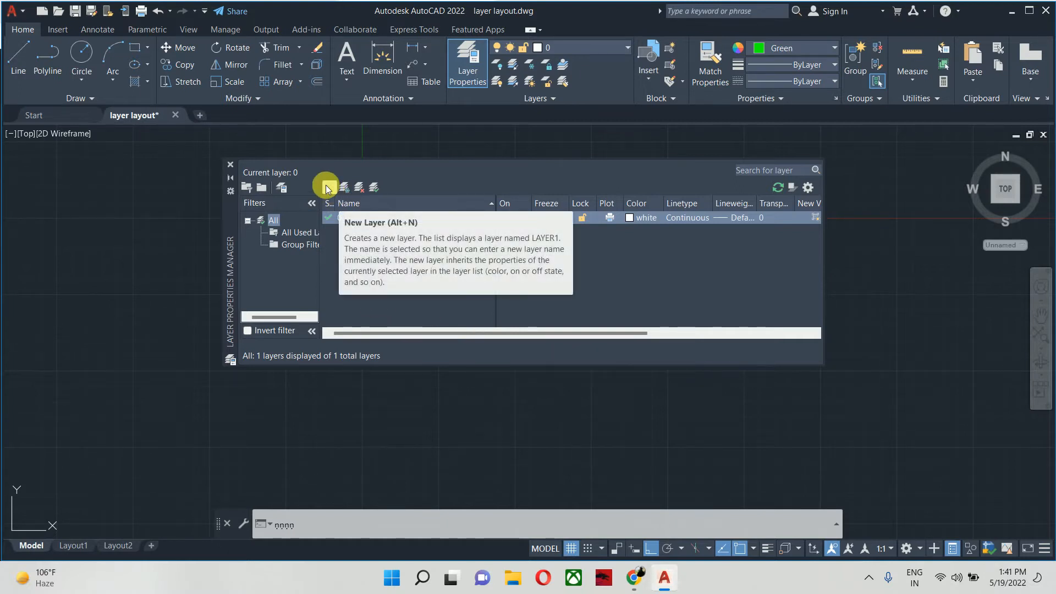
{"action": "key", "text": "Return"}
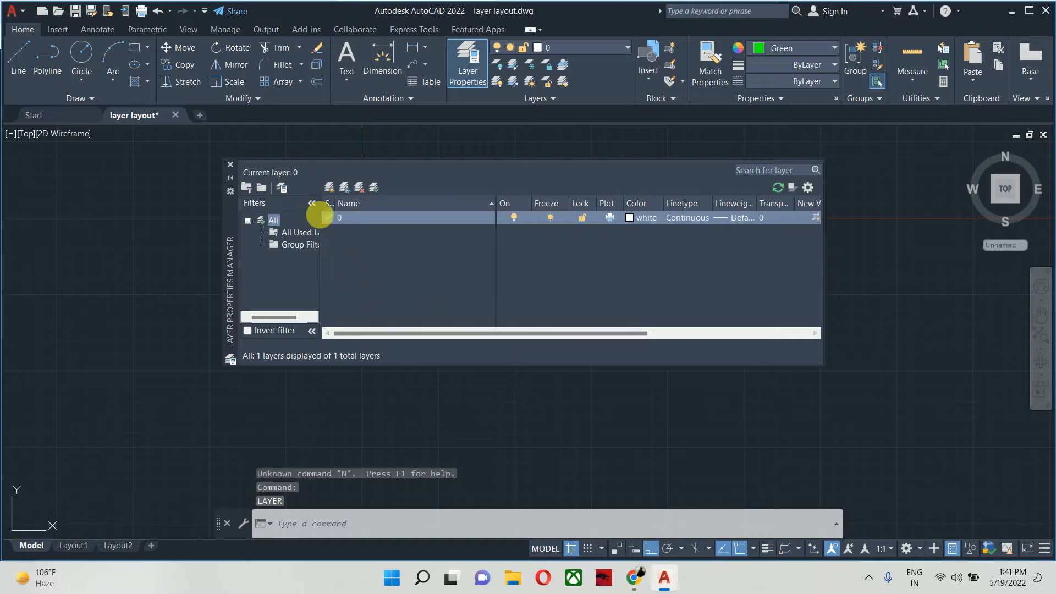
{"action": "left_click", "coordinate": [329, 187]}
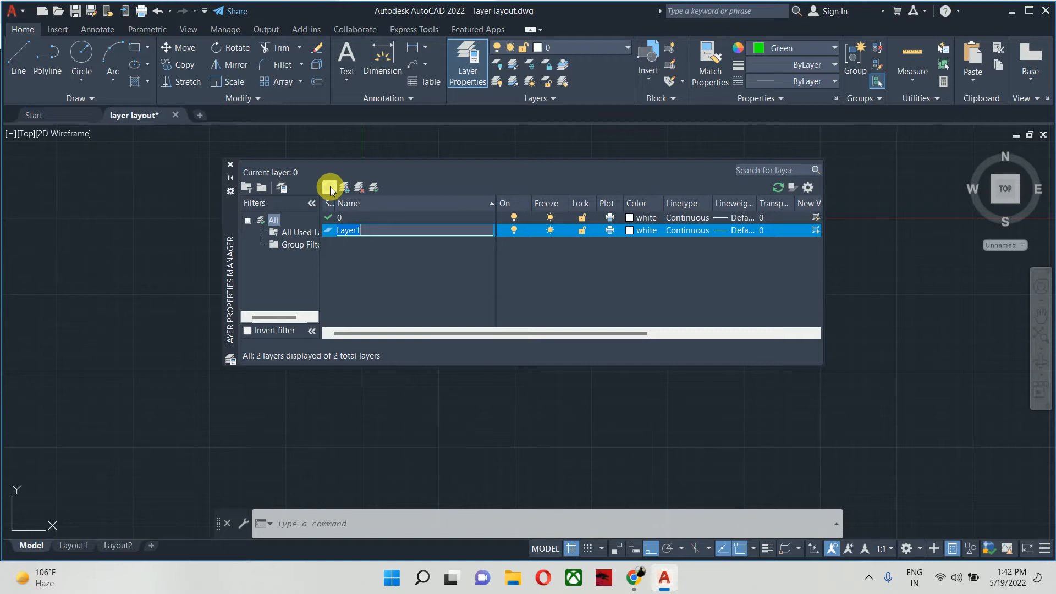
- Switch to File Explorer and open AutoCAD Notes.pdf from the folder on the Desktop that bears a person's name
{"action": "left_click", "coordinate": [512, 579]}
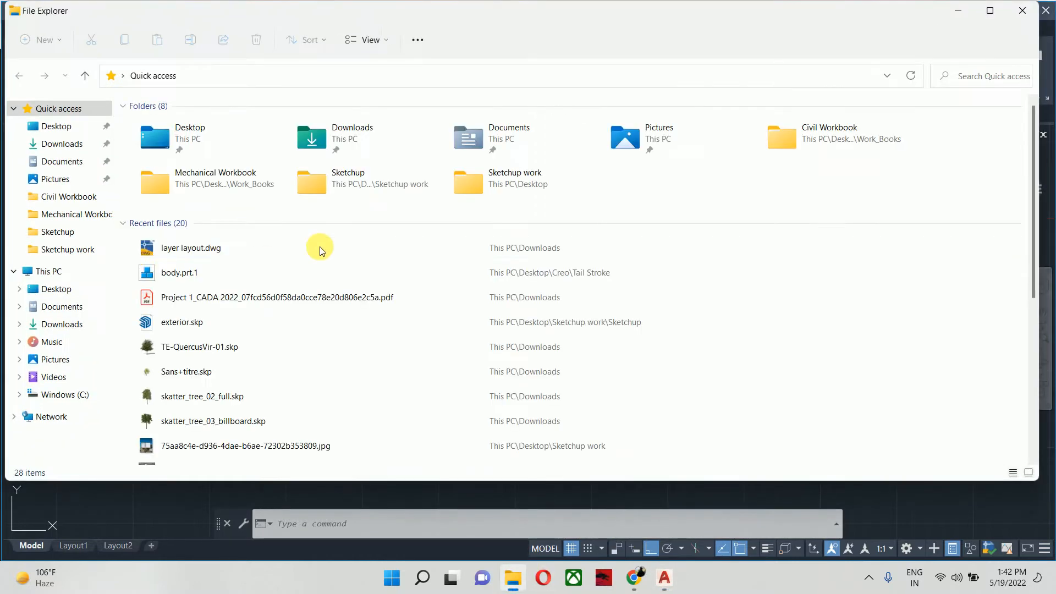
{"action": "left_click", "coordinate": [44, 275]}
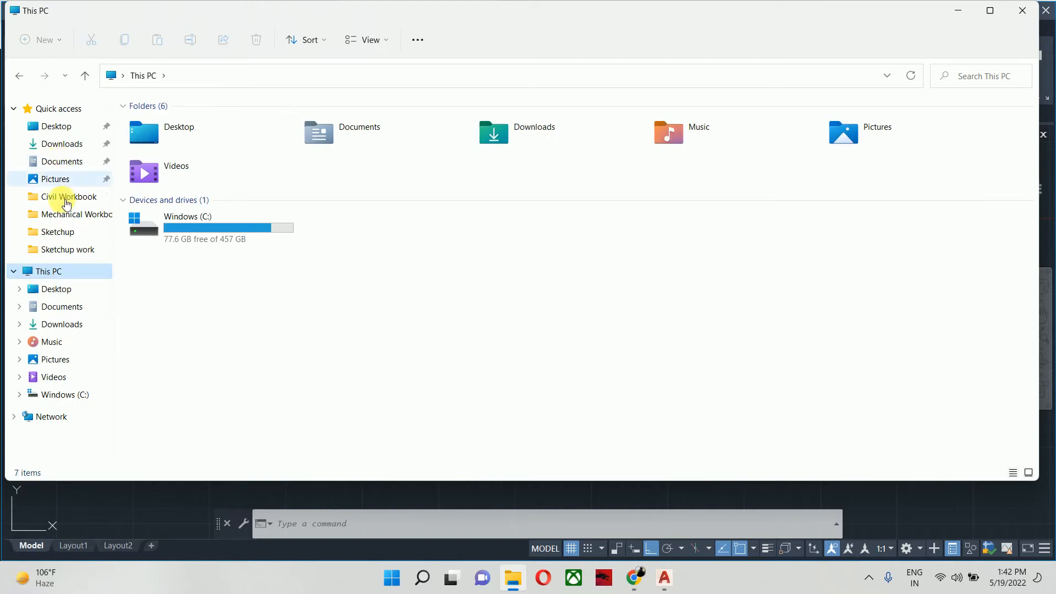
{"action": "left_click", "coordinate": [57, 130]}
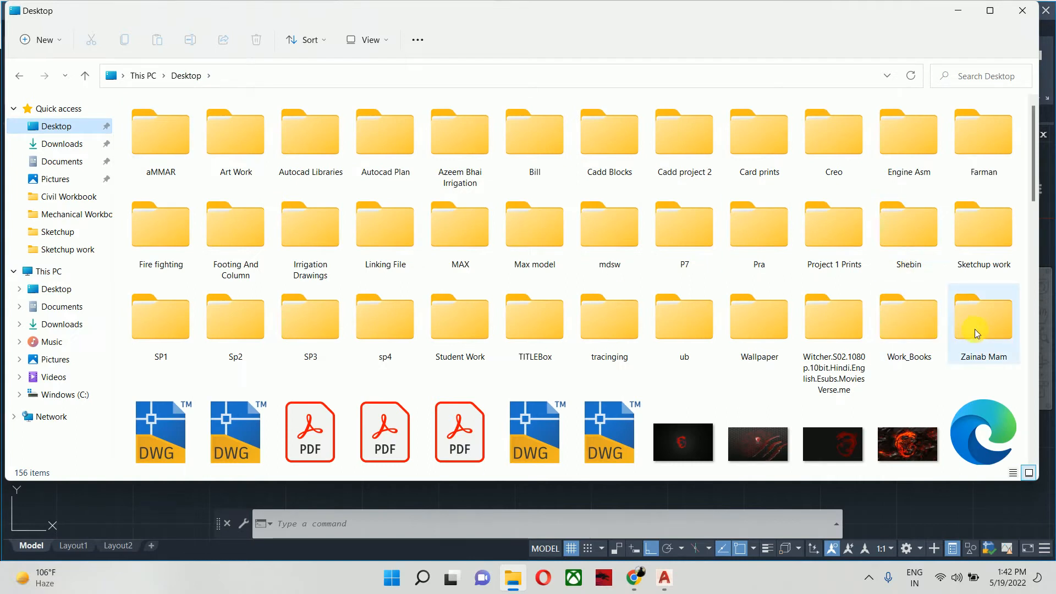
{"action": "double_click", "coordinate": [923, 330]}
{"action": "left_click", "coordinate": [84, 70]}
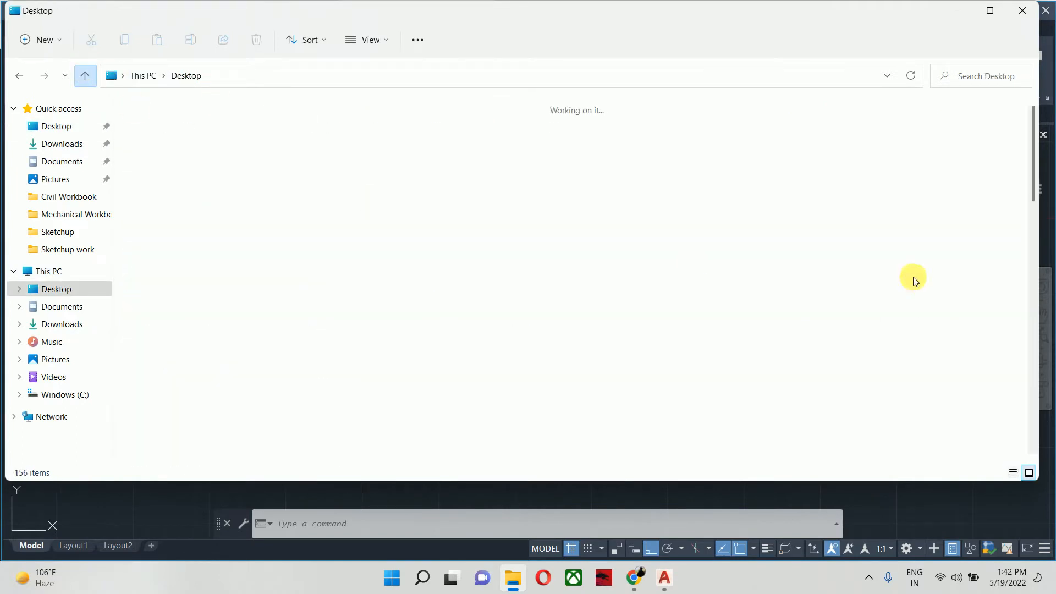
{"action": "double_click", "coordinate": [988, 333]}
{"action": "double_click", "coordinate": [165, 239]}
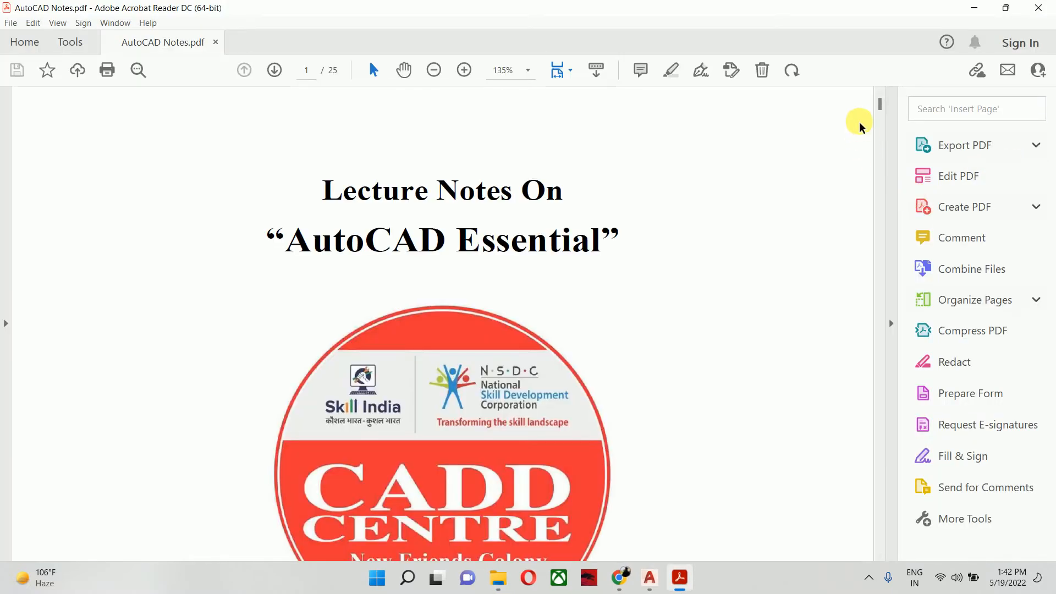
- Look up the D_S_E_T layer naming rule in the Layers section of the notes, and return to AutoCAD
{"action": "left_click_drag", "start_coordinate": [880, 104], "coordinate": [879, 447]}
{"action": "scroll", "coordinate": [801, 413], "scroll_direction": "up", "scroll_amount": 10}
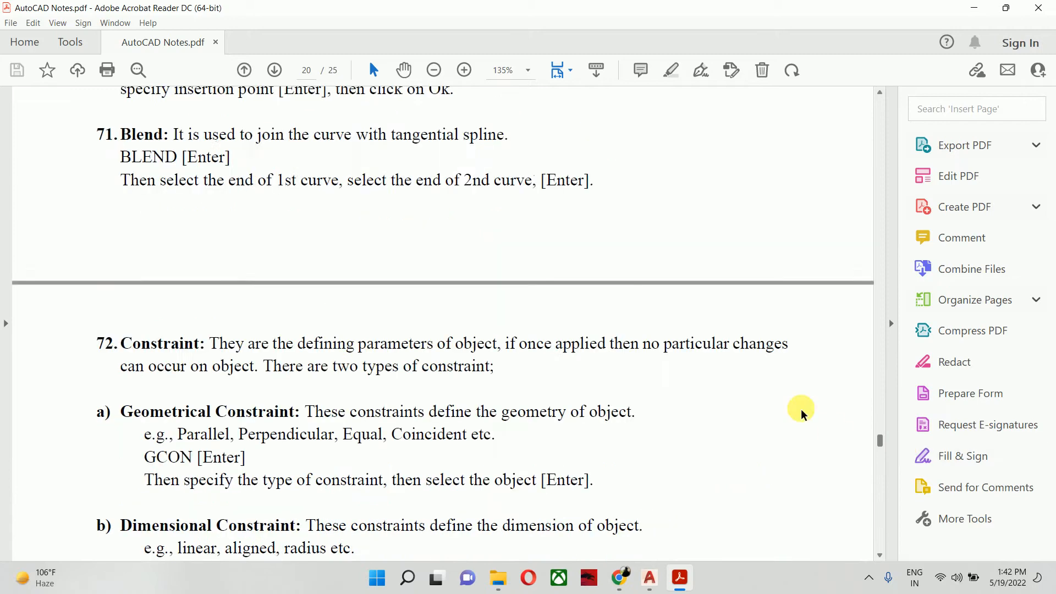
{"action": "scroll", "coordinate": [549, 353], "scroll_direction": "down", "scroll_amount": 3}
{"action": "scroll", "coordinate": [548, 341], "scroll_direction": "up", "scroll_amount": 10}
{"action": "scroll", "coordinate": [548, 354], "scroll_direction": "up", "scroll_amount": 11}
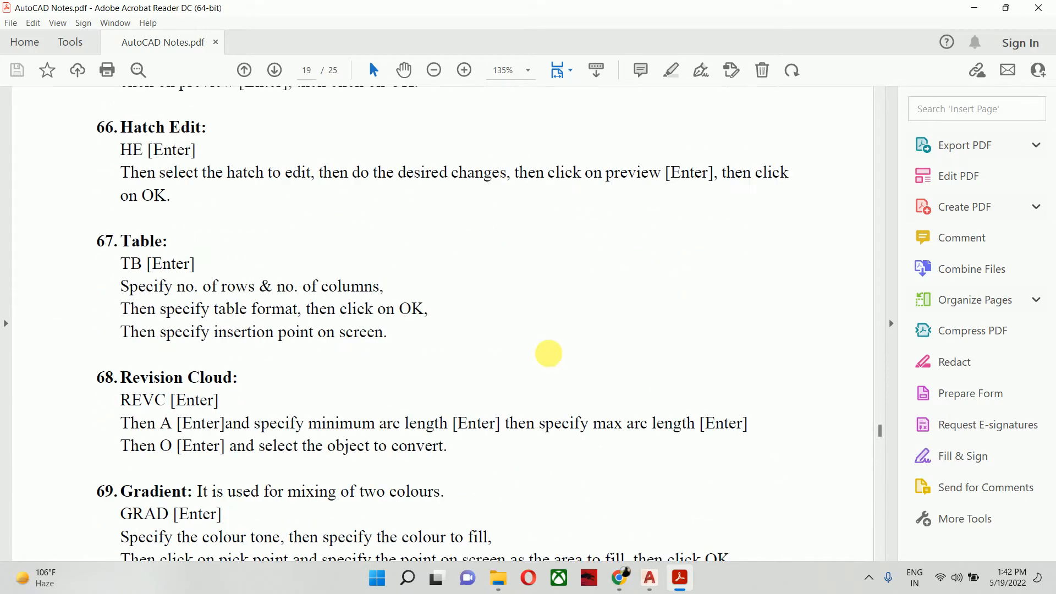
{"action": "mouse_move", "coordinate": [882, 434]}
{"action": "left_mouse_down"}
{"action": "mouse_move", "coordinate": [880, 513]}
{"action": "mouse_move", "coordinate": [863, 358]}
{"action": "mouse_move", "coordinate": [869, 458]}
{"action": "left_mouse_up"}
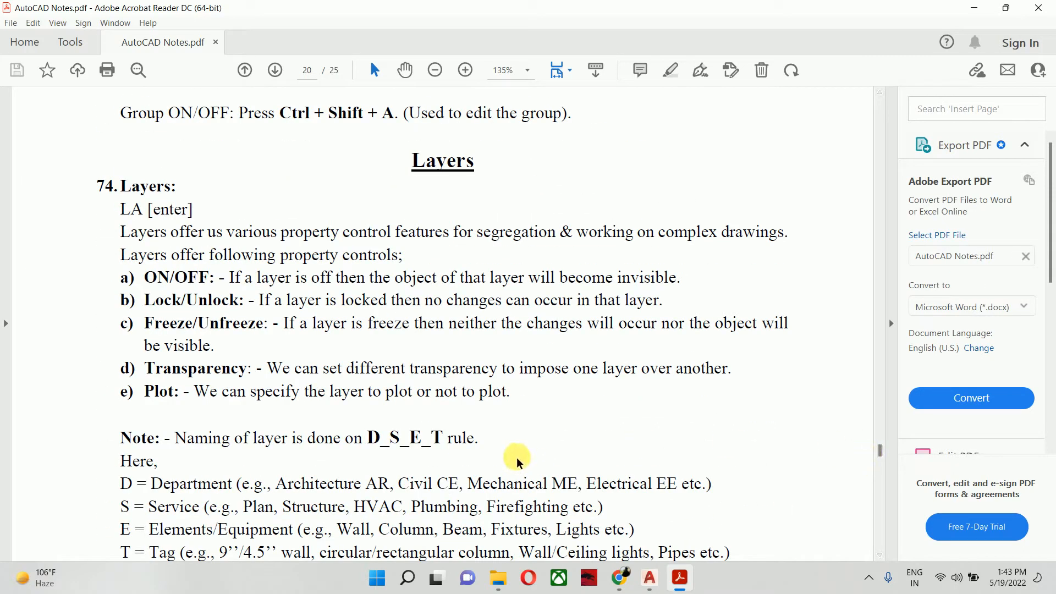
{"action": "scroll", "coordinate": [514, 456], "scroll_direction": "down", "scroll_amount": 1}
{"action": "scroll", "coordinate": [451, 427], "scroll_direction": "down", "scroll_amount": 1}
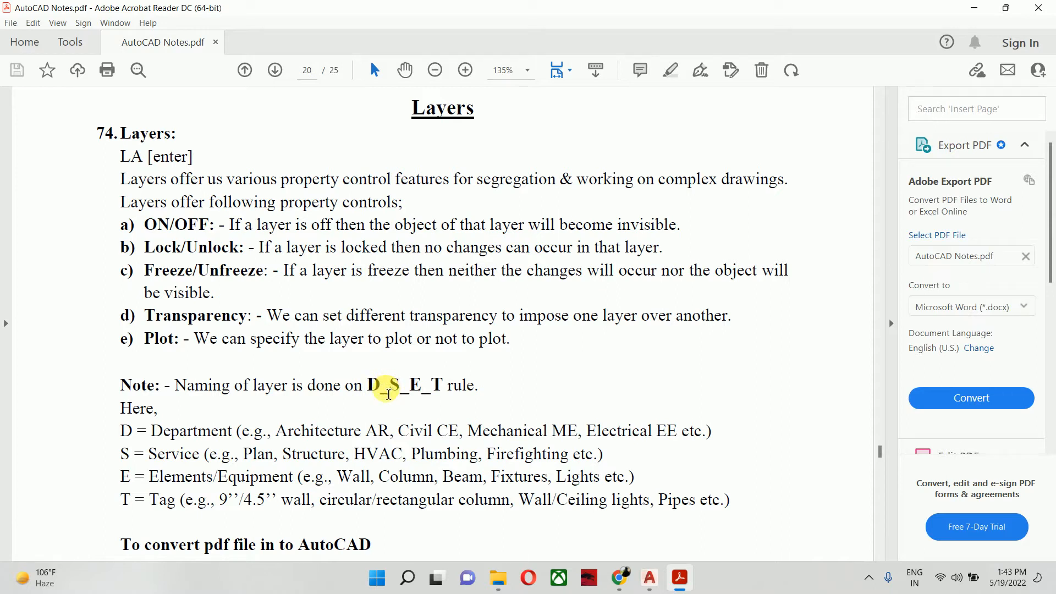
{"action": "left_click", "coordinate": [1038, 7]}
{"action": "left_click", "coordinate": [1022, 10]}
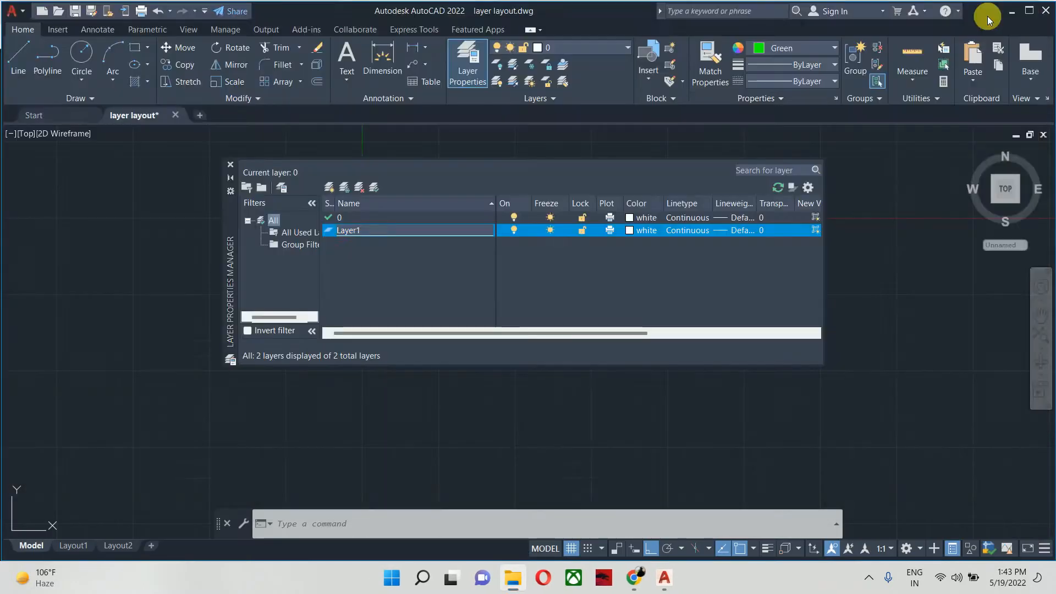
- Rename the new layer as "ar_planning_brick wall_9 inches"
{"action": "left_click", "coordinate": [374, 231]}
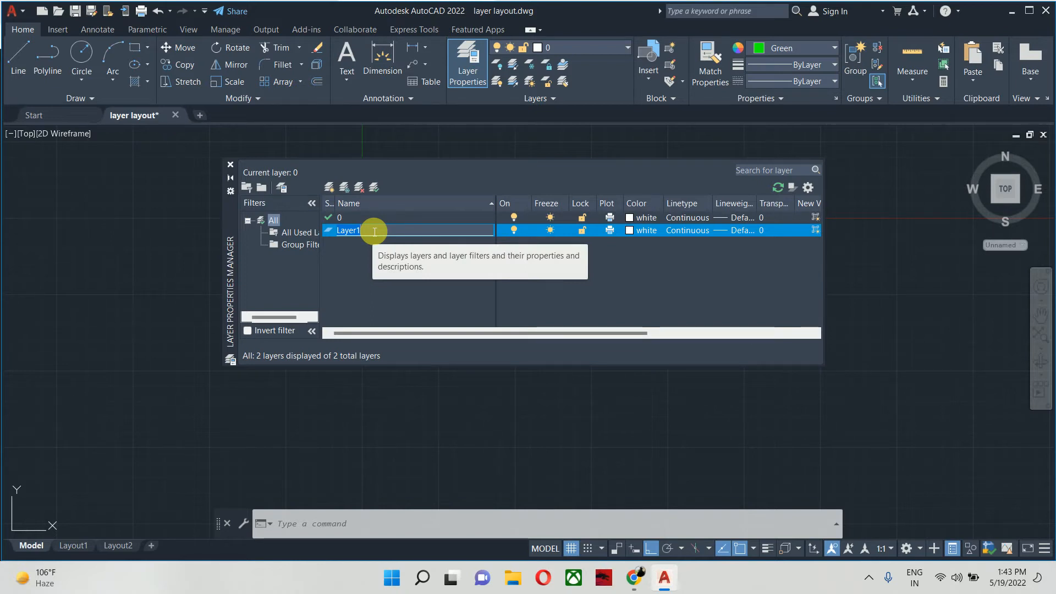
{"action": "type", "text": "ar_Pl"}
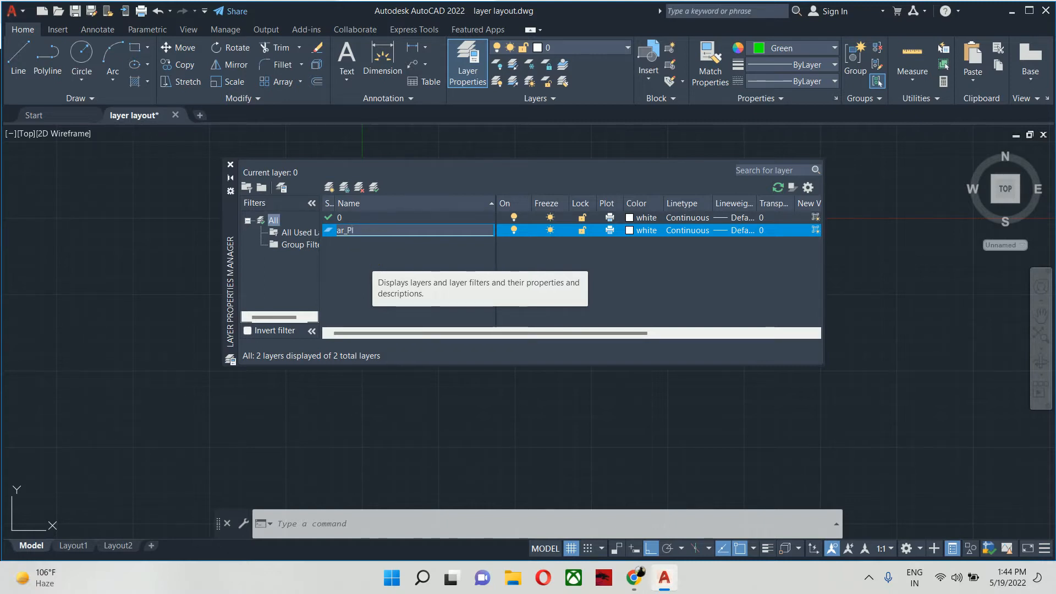
{"action": "type", "text": "planning_"}
{"action": "type", "text": "brick wall"}
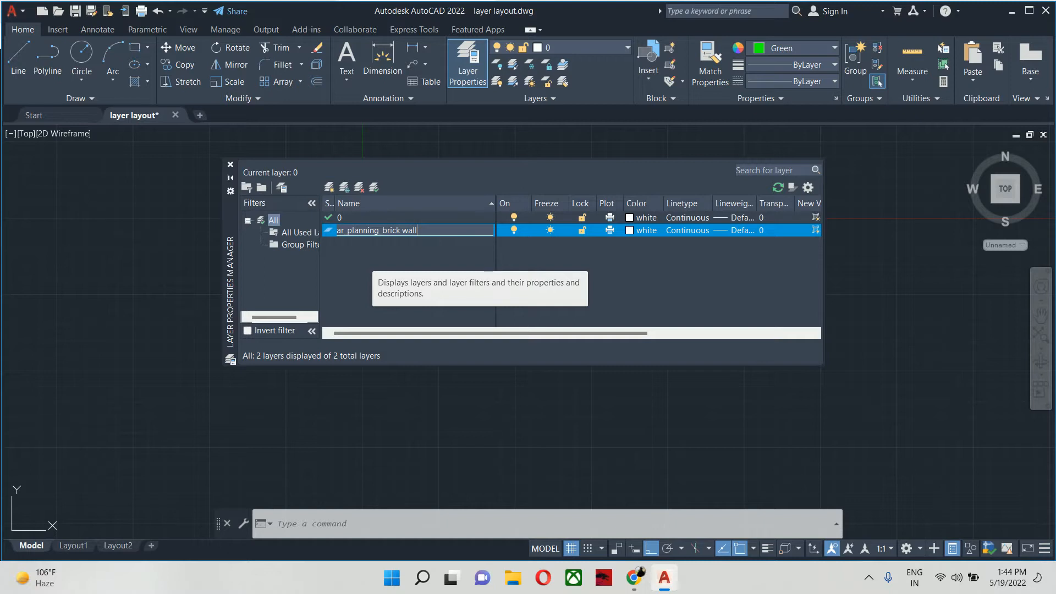
{"action": "type", "text": "_9 inches"}
- Set the brick wall layer's colour to red and make it the current layer, closing the layer manager
{"action": "left_click", "coordinate": [628, 229]}
{"action": "left_click", "coordinate": [561, 302]}
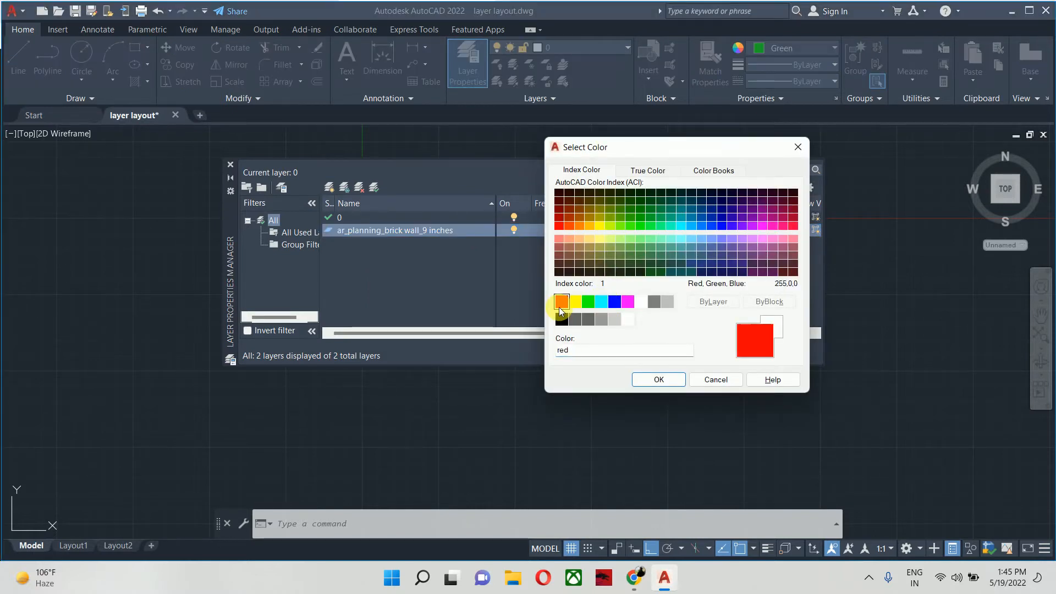
{"action": "left_click", "coordinate": [656, 378]}
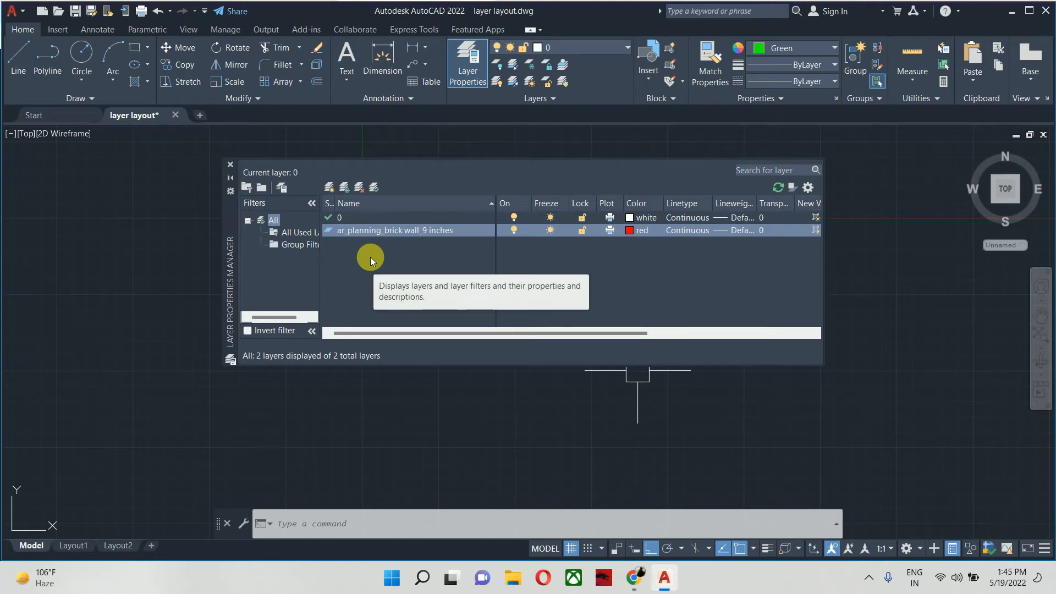
{"action": "double_click", "coordinate": [327, 232]}
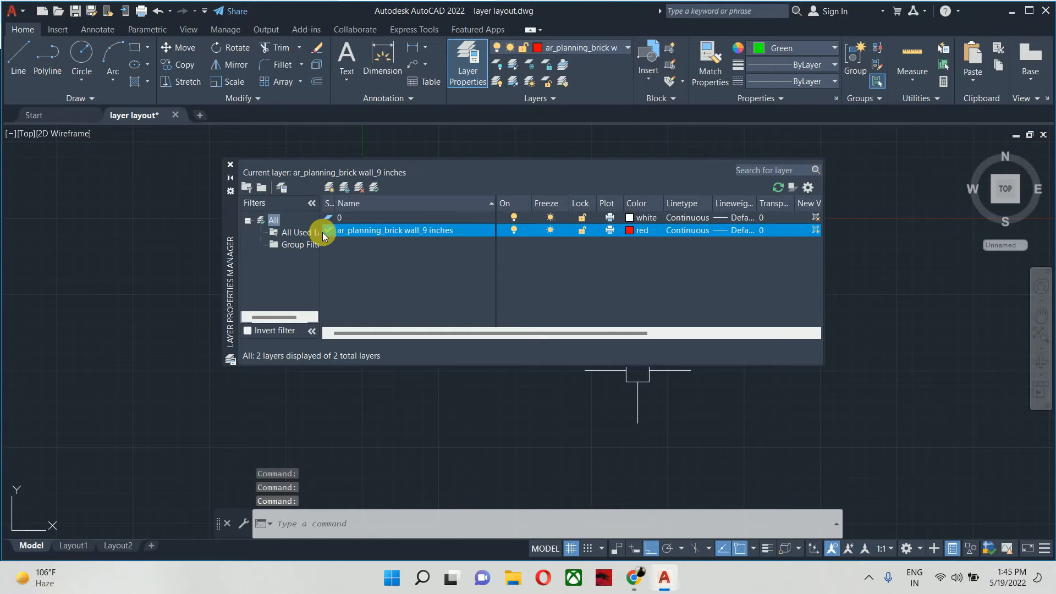
{"action": "left_click", "coordinate": [230, 165]}
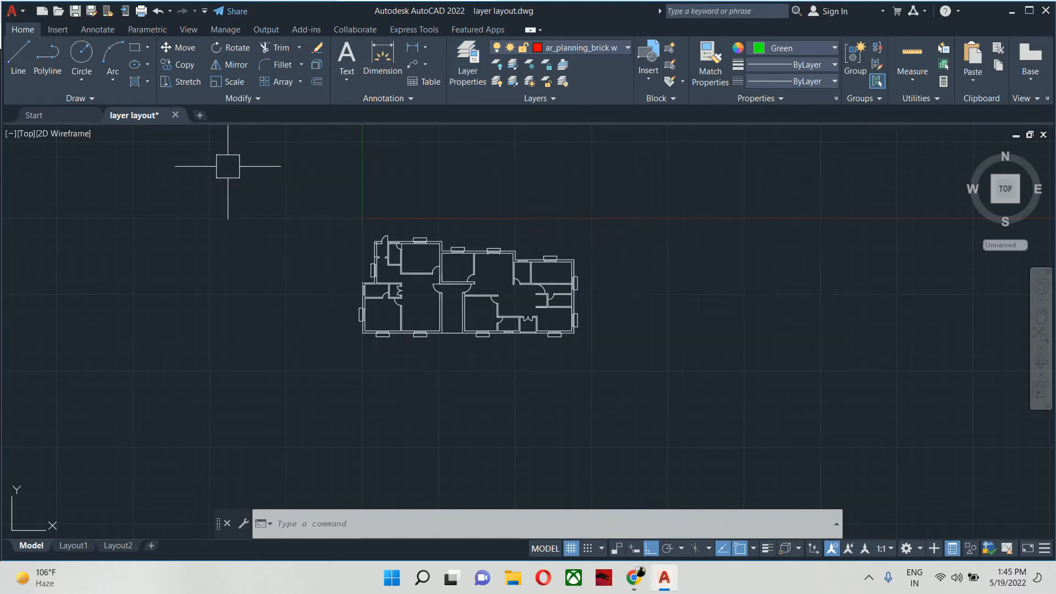
- Draw four connected test lines beside the floor plan, starting with a horizontal one about 61'-8" long
{"action": "type", "text": "1"}
{"action": "key", "text": "Return"}
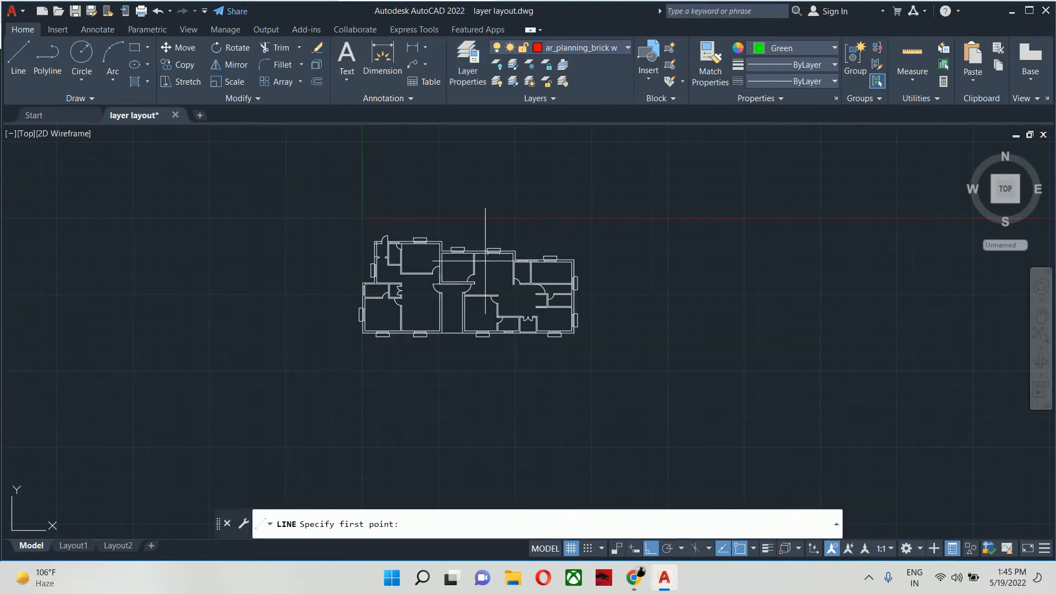
{"action": "left_click", "coordinate": [893, 336]}
{"action": "left_click", "coordinate": [713, 318]}
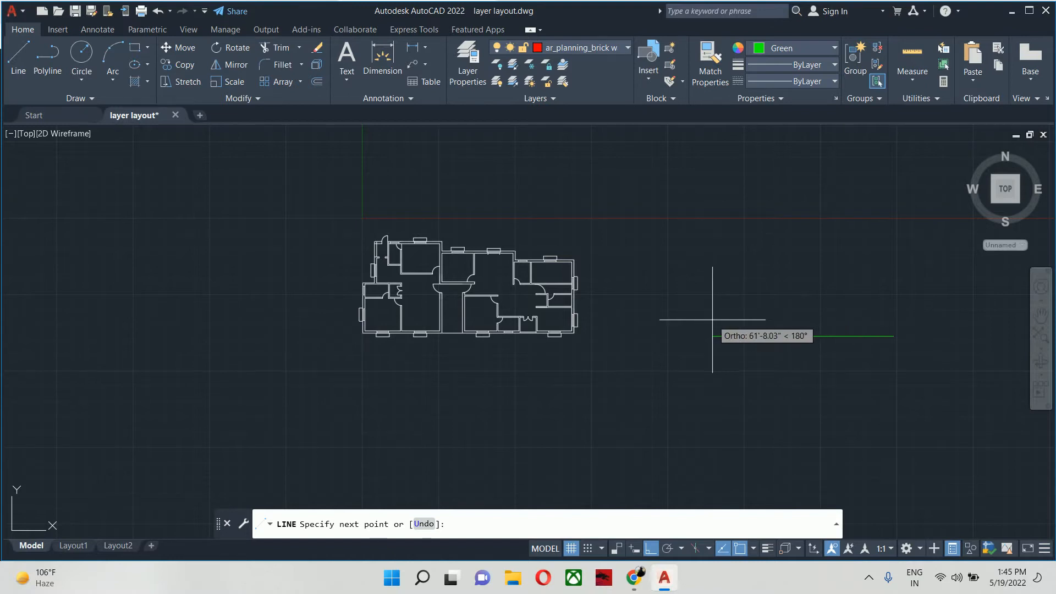
{"action": "left_click", "coordinate": [713, 273]}
{"action": "left_click", "coordinate": [788, 273]}
{"action": "left_click", "coordinate": [788, 337]}
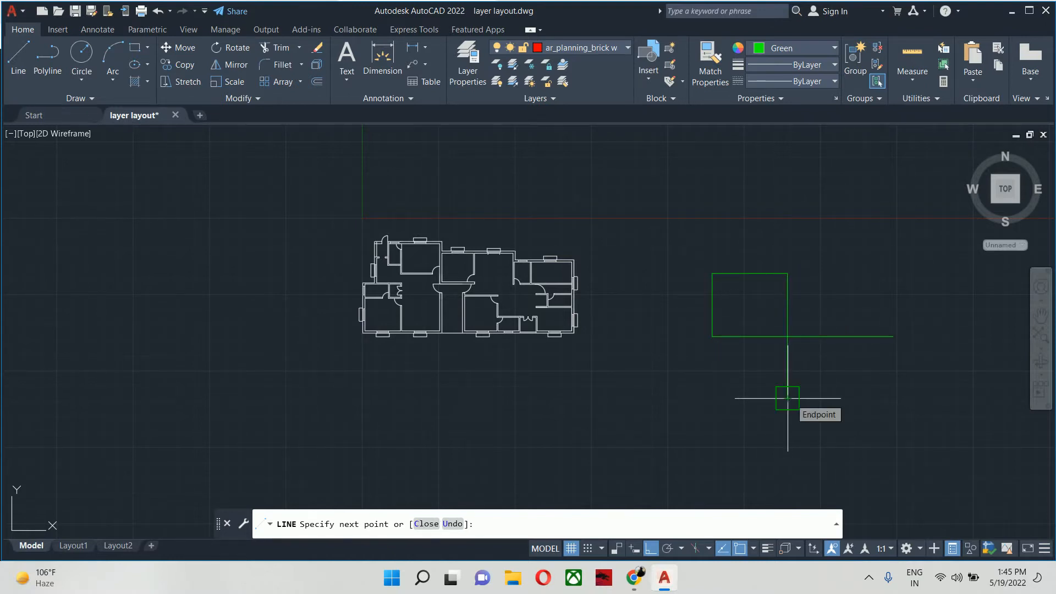
{"action": "left_click", "coordinate": [788, 399]}
{"action": "key", "text": "Return"}
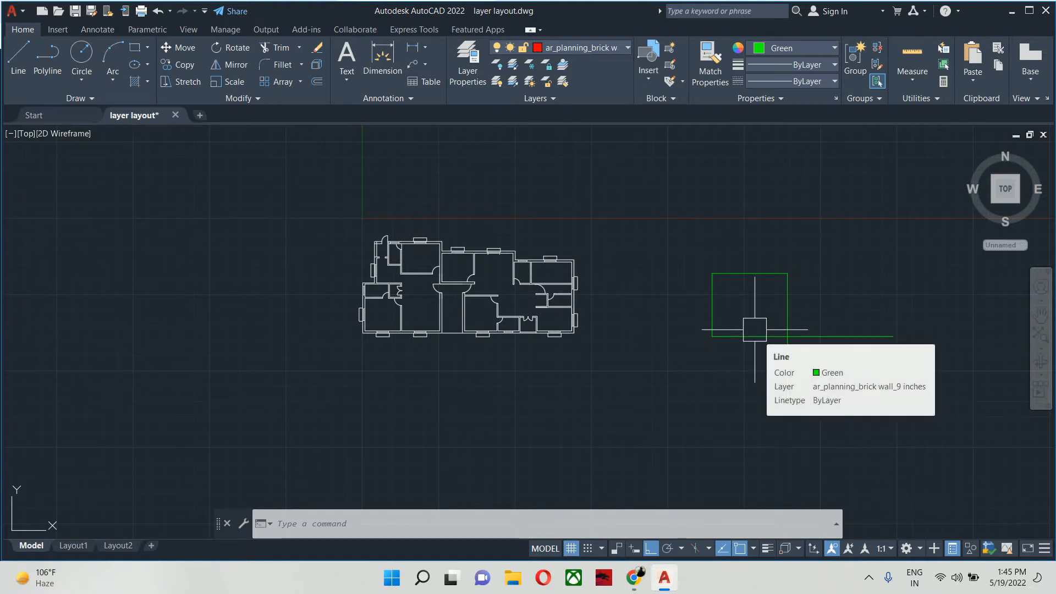
- Check the brick wall layer's colour in the layer manager, and set the current object colour to ByLayer
{"action": "type", "text": "la"}
{"action": "key", "text": "Return"}
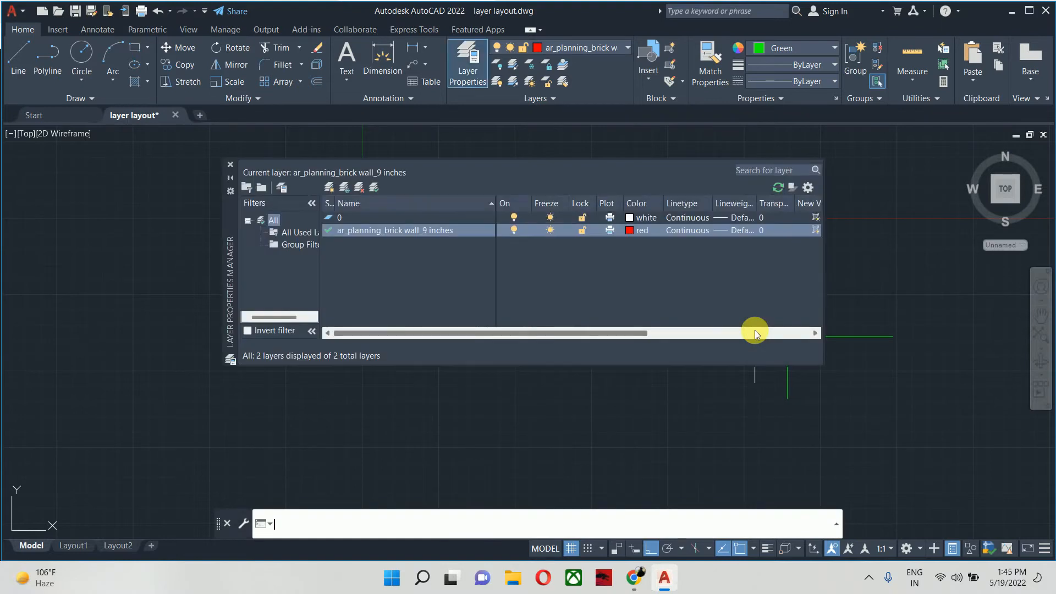
{"action": "left_click", "coordinate": [231, 165]}
{"action": "middle_click_drag", "start_coordinate": [721, 297], "coordinate": [700, 308]}
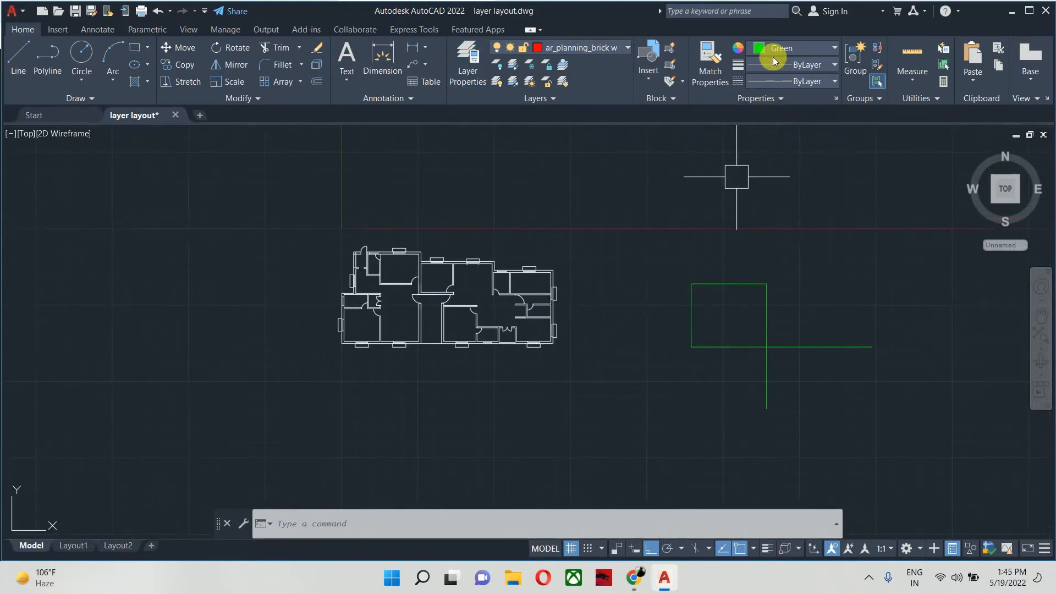
{"action": "left_click", "coordinate": [790, 51]}
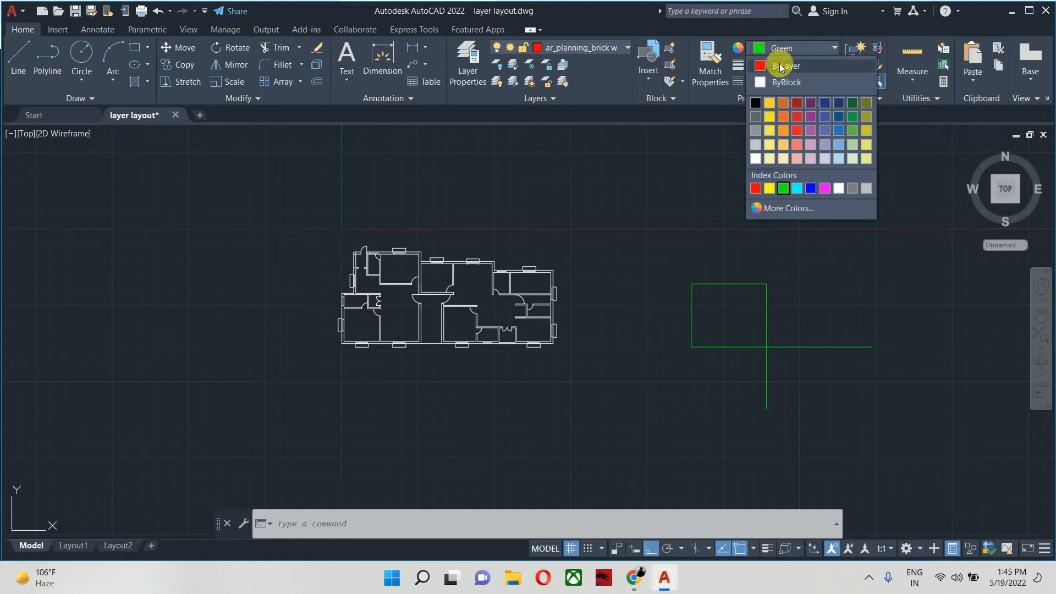
{"action": "left_click", "coordinate": [785, 67]}
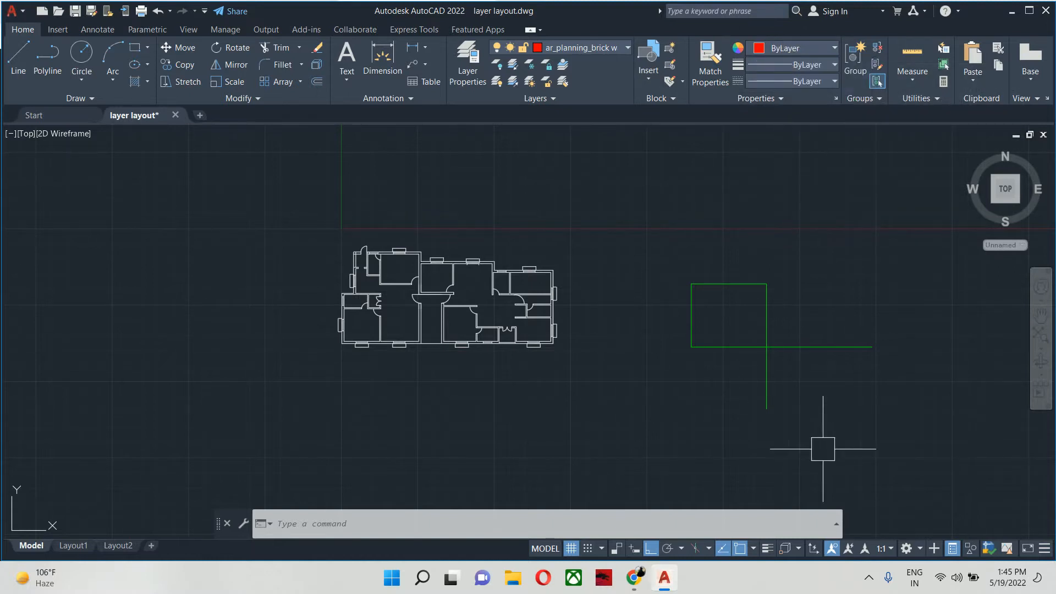
- Erase all the green test lines beside the floor plan
{"action": "left_click", "coordinate": [851, 500]}
{"action": "left_click", "coordinate": [629, 280]}
{"action": "key", "text": "Delete"}
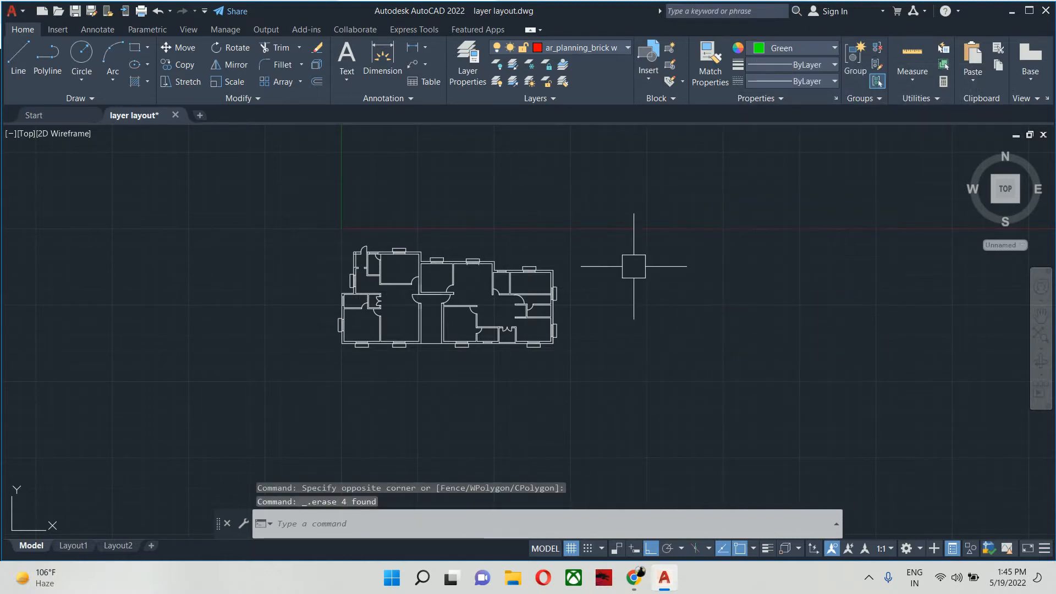
- Draw four connected test lines beside the floor plan using the ByLayer colour
{"action": "type", "text": "1"}
{"action": "key", "text": "Return"}
{"action": "left_click", "coordinate": [765, 291]}
{"action": "left_click", "coordinate": [702, 291]}
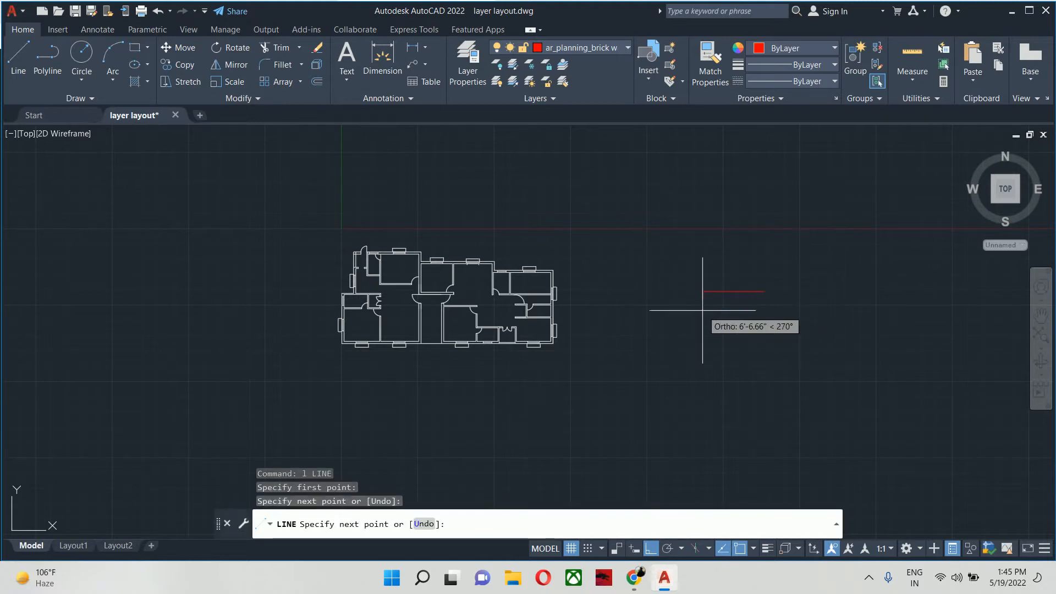
{"action": "left_click", "coordinate": [701, 240]}
{"action": "left_click", "coordinate": [733, 245]}
{"action": "left_click", "coordinate": [729, 327]}
{"action": "key", "text": "Escape"}
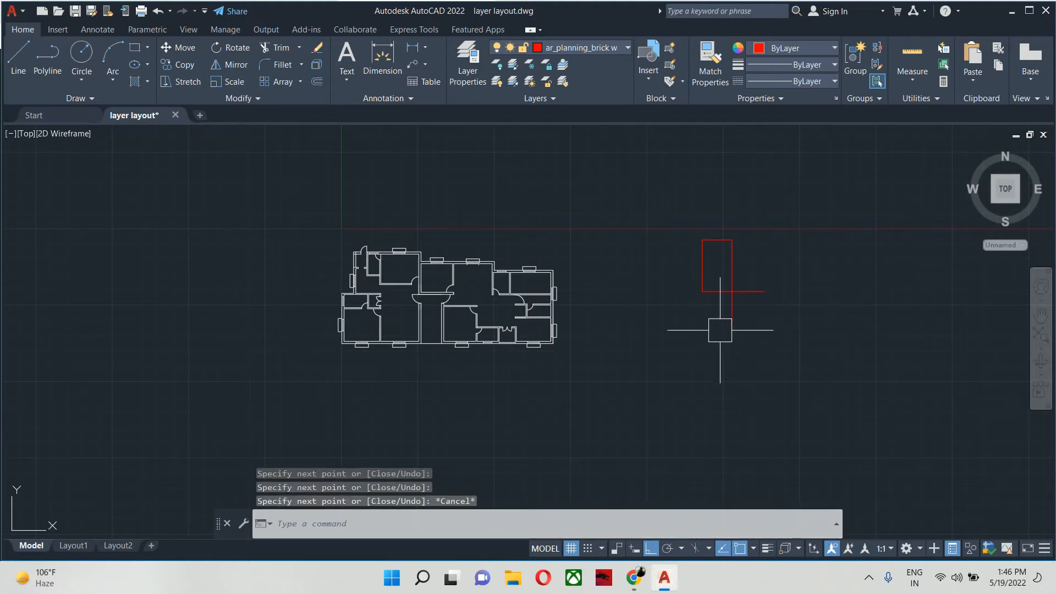
- Erase all the red test lines beside the floor plan
{"action": "left_click", "coordinate": [741, 377]}
{"action": "left_click", "coordinate": [661, 205]}
{"action": "key", "text": "Delete"}
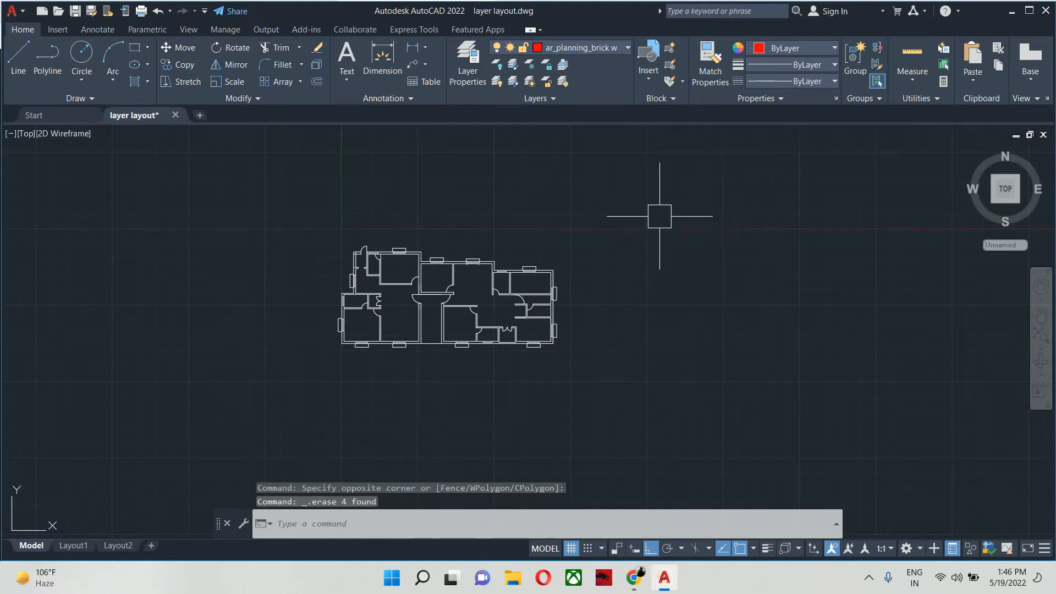
{"action": "key", "text": "Escape"}
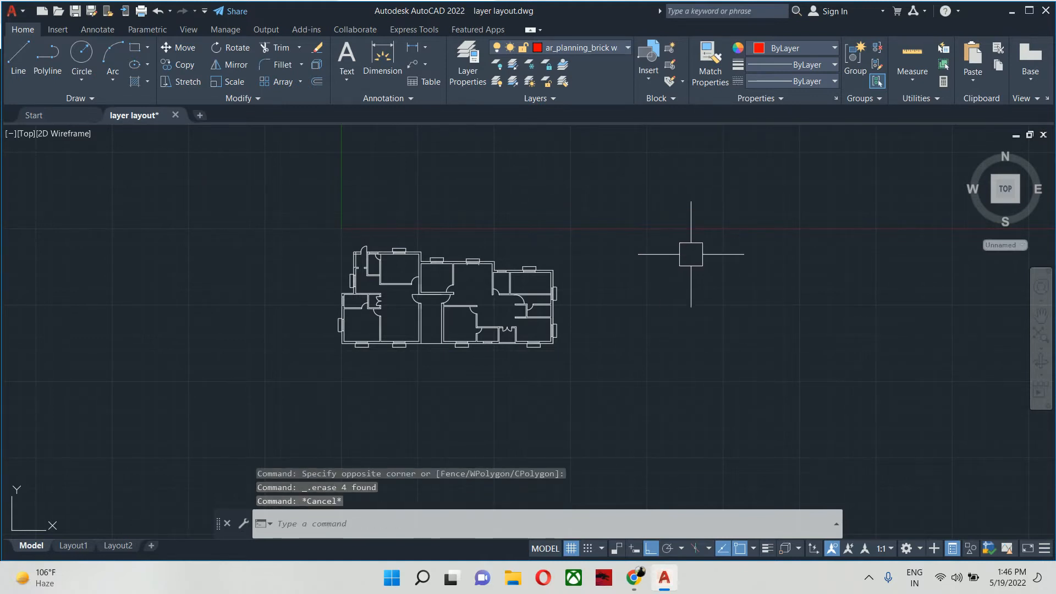
{"action": "type", "text": "1"}
{"action": "key", "text": "Escape"}
{"action": "key", "text": "Escape"}
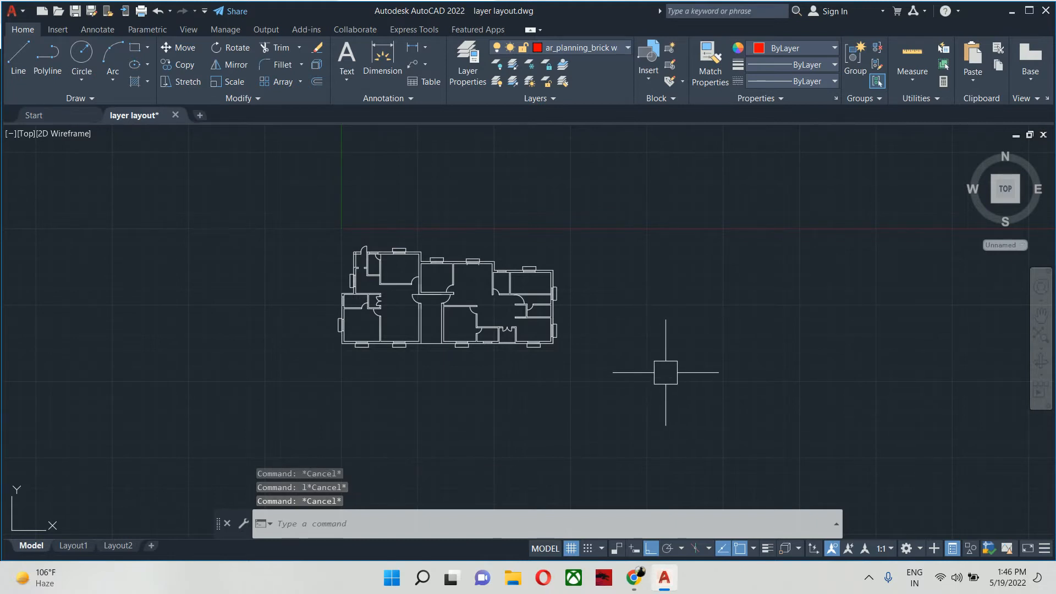
- Draw a single vertical line beside the floor plan on the brick wall layer
{"action": "type", "text": "l"}
{"action": "key", "text": "Return"}
{"action": "left_click", "coordinate": [669, 373]}
{"action": "left_click", "coordinate": [669, 296]}
{"action": "key", "text": "Escape"}
{"action": "key", "text": "Escape"}
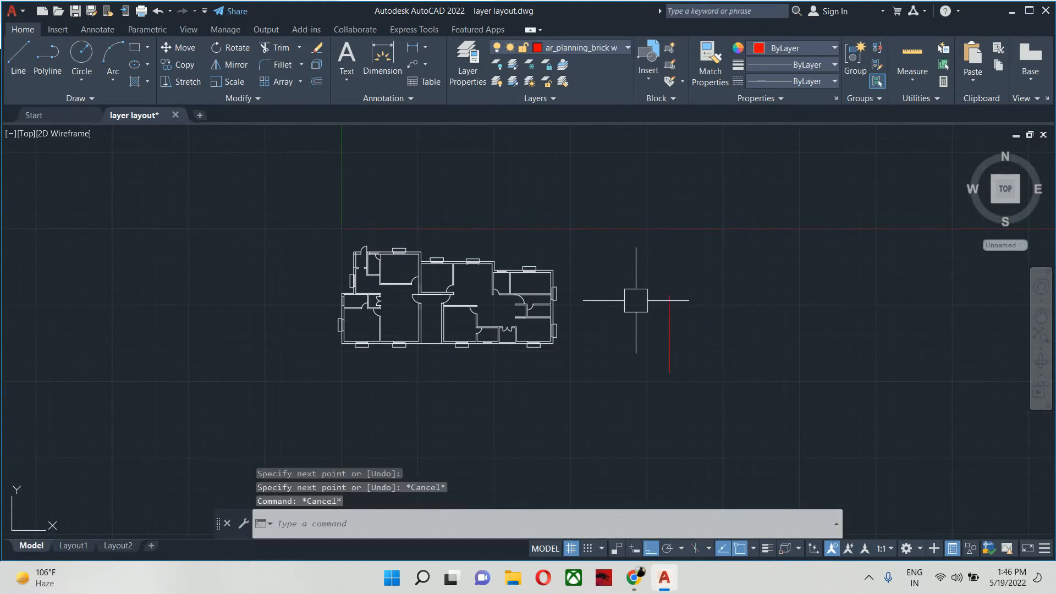
{"action": "key", "text": "Escape"}
{"action": "key", "text": "Escape"}
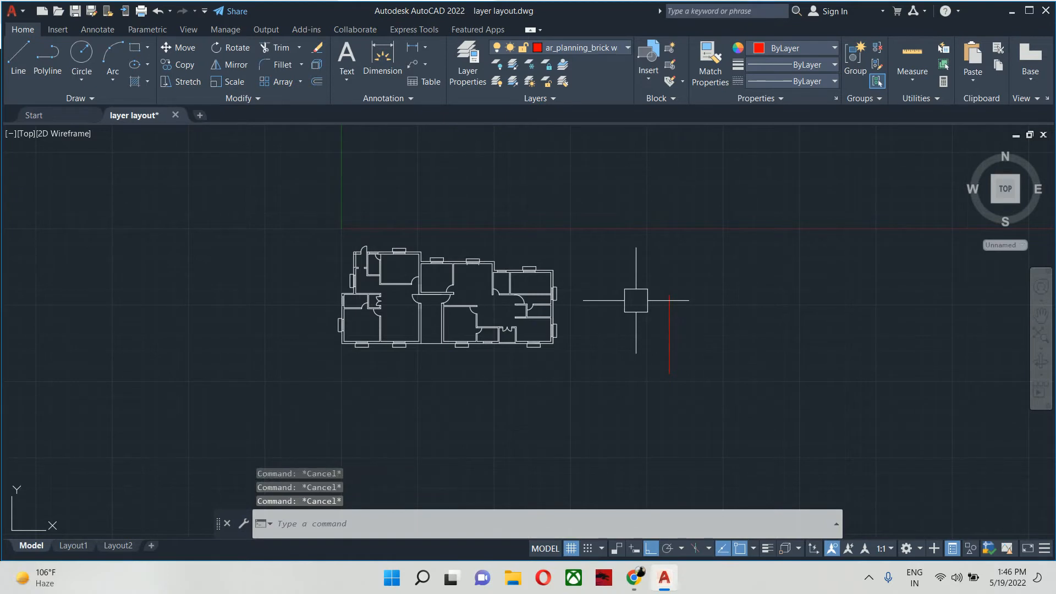
- Match the properties of the red line onto the inner and outer wall lines at the floor plan's lower-left corner
{"action": "type", "text": "ma"}
{"action": "key", "text": "Return"}
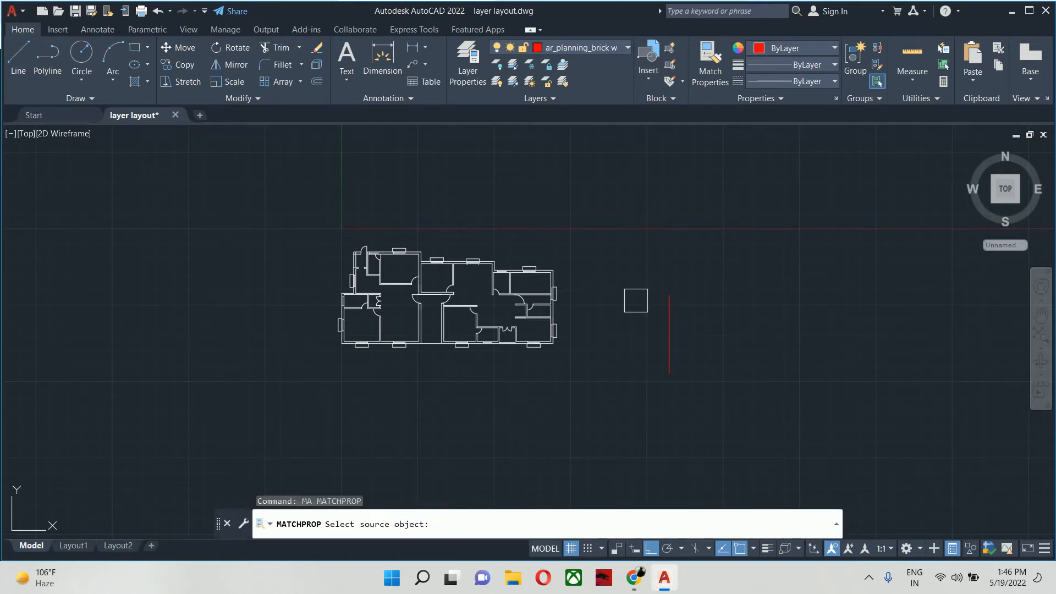
{"action": "left_click", "coordinate": [670, 328]}
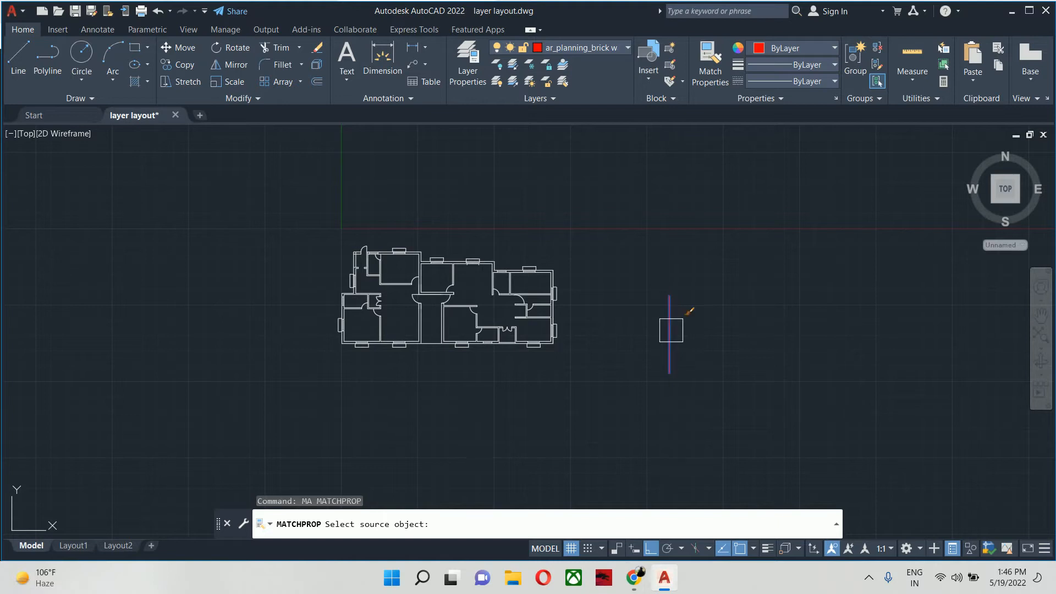
{"action": "scroll", "coordinate": [405, 331], "scroll_direction": "up", "scroll_amount": 5}
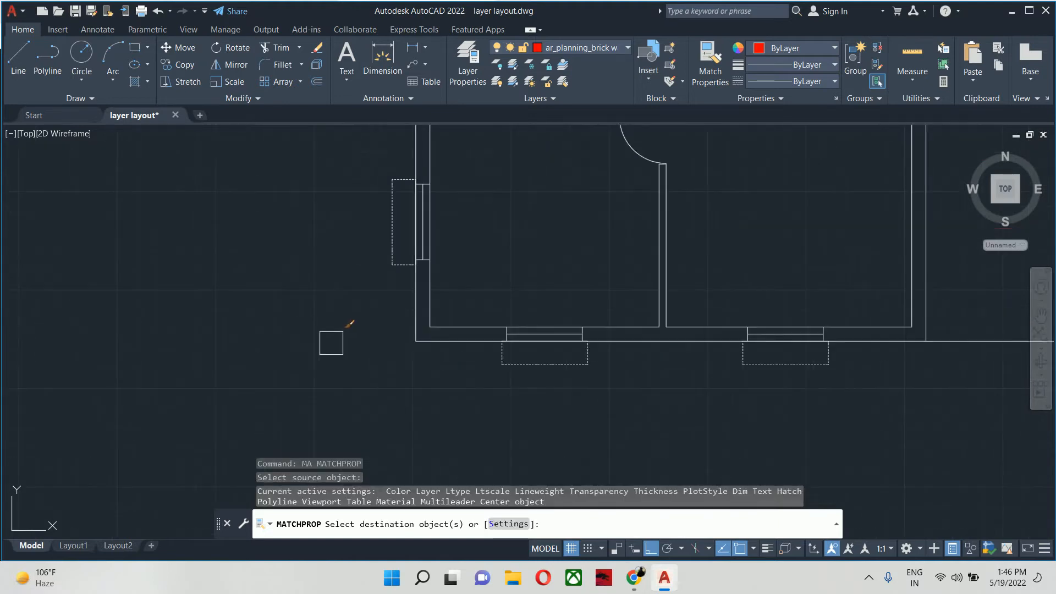
{"action": "scroll", "coordinate": [358, 342], "scroll_direction": "up", "scroll_amount": 2}
{"action": "left_click", "coordinate": [512, 377]}
{"action": "left_click", "coordinate": [406, 280]}
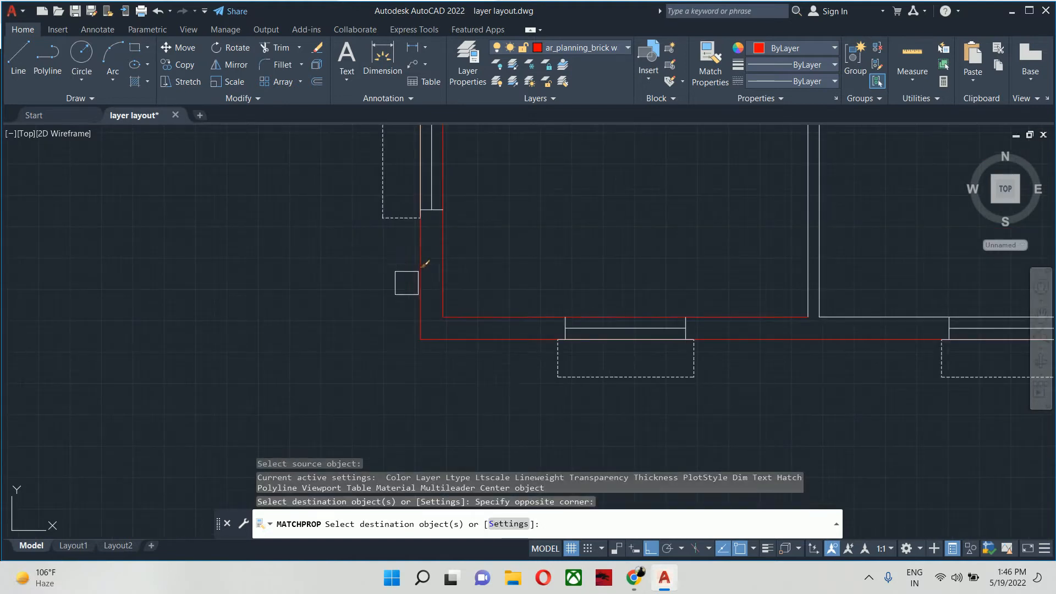
- Match the red brick wall properties onto the inner side and lower wall lines of the left room with the dashed window
{"action": "scroll", "coordinate": [412, 280], "scroll_direction": "down", "scroll_amount": 2}
{"action": "scroll", "coordinate": [446, 367], "scroll_direction": "up", "scroll_amount": 6}
{"action": "left_click", "coordinate": [472, 373]}
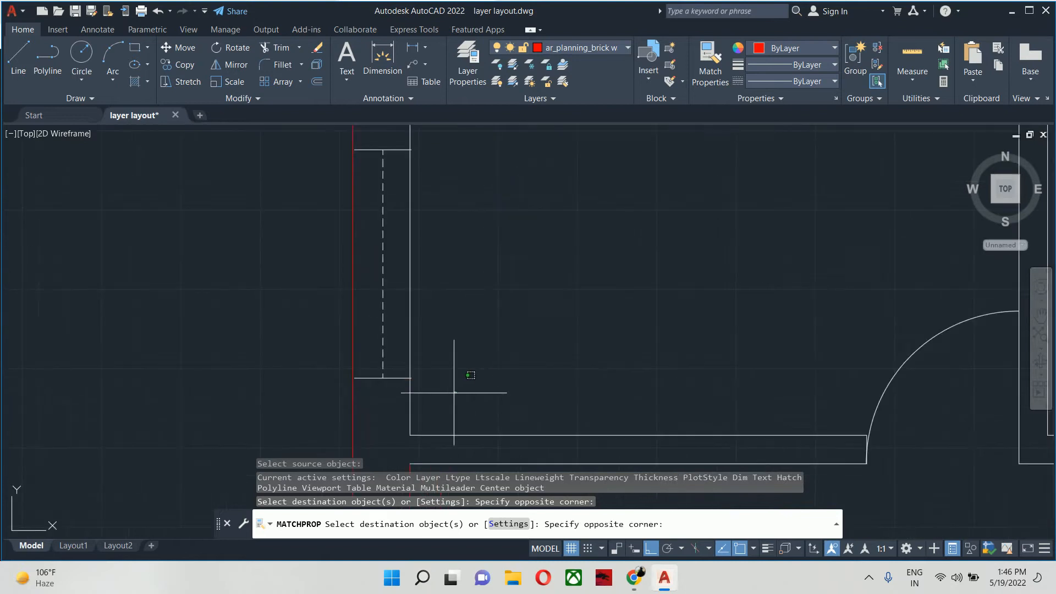
{"action": "left_click", "coordinate": [322, 438]}
{"action": "scroll", "coordinate": [452, 281], "scroll_direction": "down", "scroll_amount": 4}
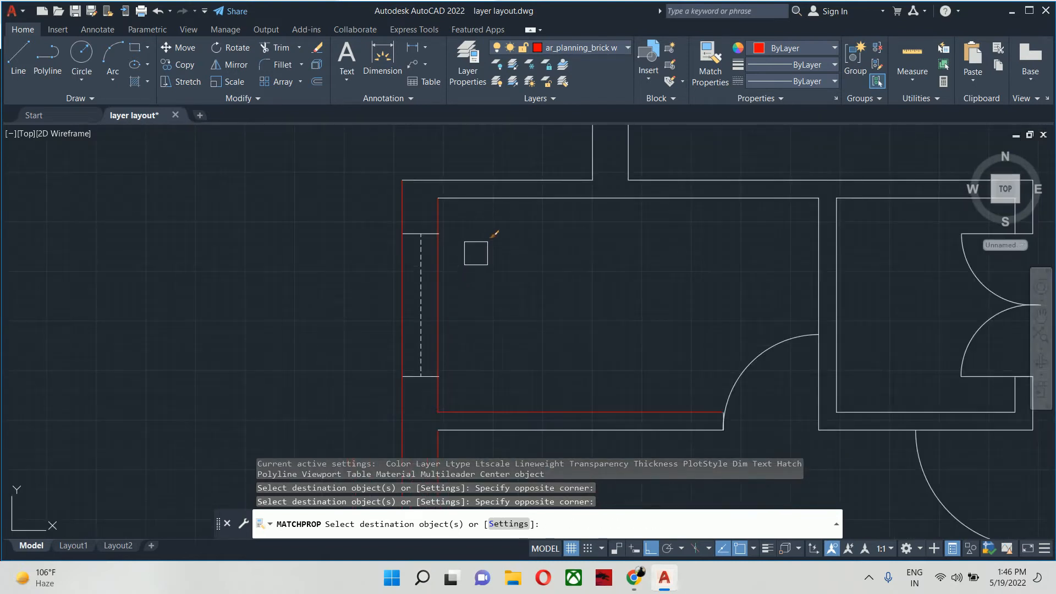
- Match the brick wall properties onto the exterior wall lines around the window on the plan's upper-left side
{"action": "middle_click_drag", "start_coordinate": [604, 335], "coordinate": [556, 377]}
{"action": "left_click", "coordinate": [610, 313]}
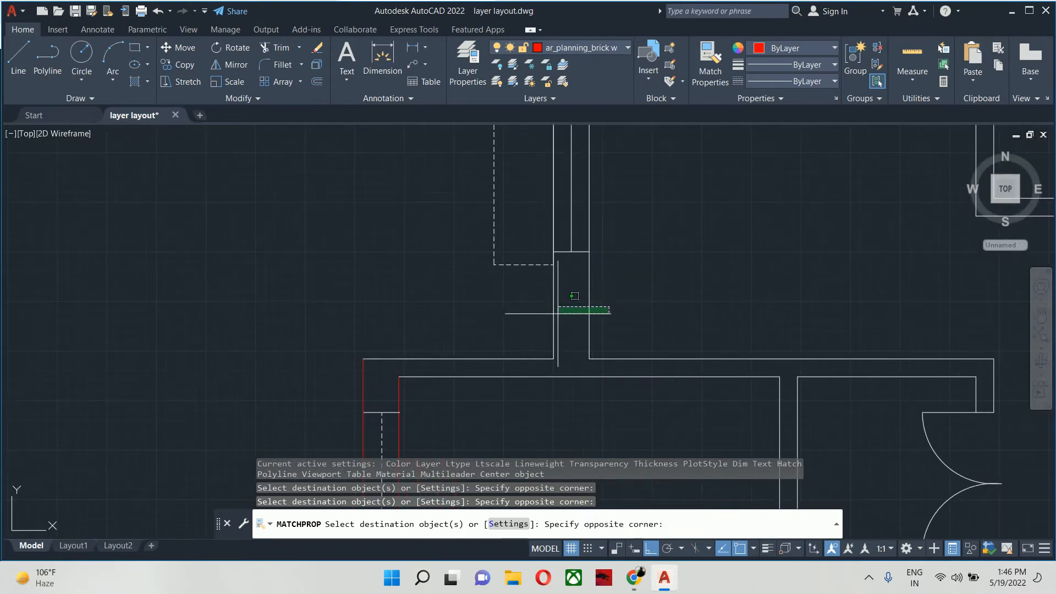
{"action": "left_click", "coordinate": [521, 306]}
{"action": "middle_click_drag", "start_coordinate": [515, 302], "coordinate": [379, 486]}
{"action": "mouse_move", "coordinate": [439, 324]}
{"action": "middle_mouse_down"}
{"action": "mouse_move", "coordinate": [455, 434]}
{"action": "mouse_move", "coordinate": [449, 498]}
{"action": "middle_mouse_up"}
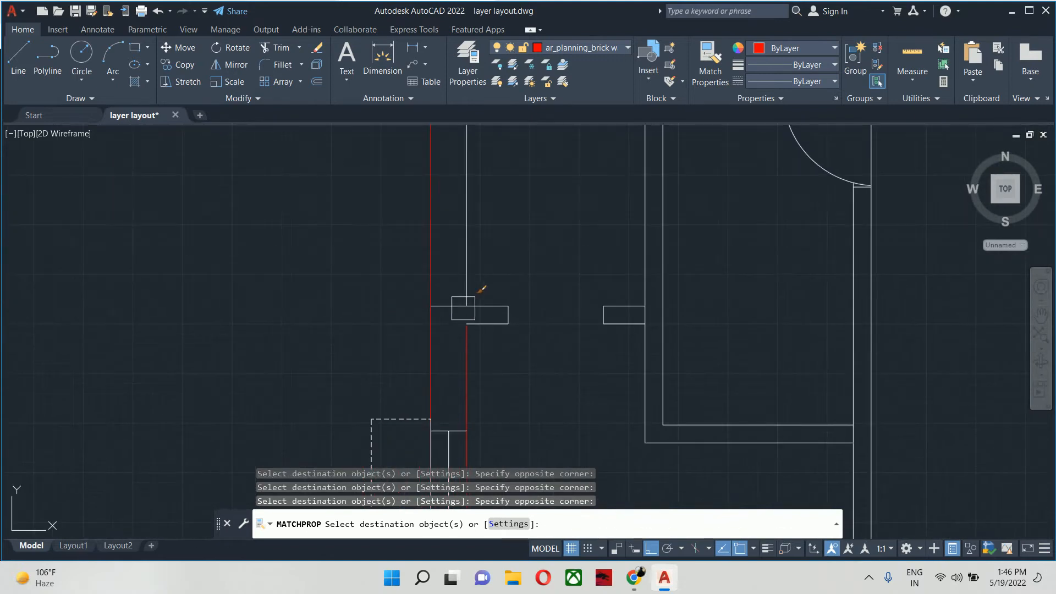
{"action": "scroll", "coordinate": [463, 307], "scroll_direction": "up", "scroll_amount": 4}
{"action": "mouse_move", "coordinate": [490, 294]}
{"action": "middle_mouse_down"}
{"action": "mouse_move", "coordinate": [491, 377]}
{"action": "mouse_move", "coordinate": [462, 467]}
{"action": "middle_mouse_up"}
{"action": "scroll", "coordinate": [490, 378], "scroll_direction": "down", "scroll_amount": 4}
{"action": "scroll", "coordinate": [485, 374], "scroll_direction": "up", "scroll_amount": 3}
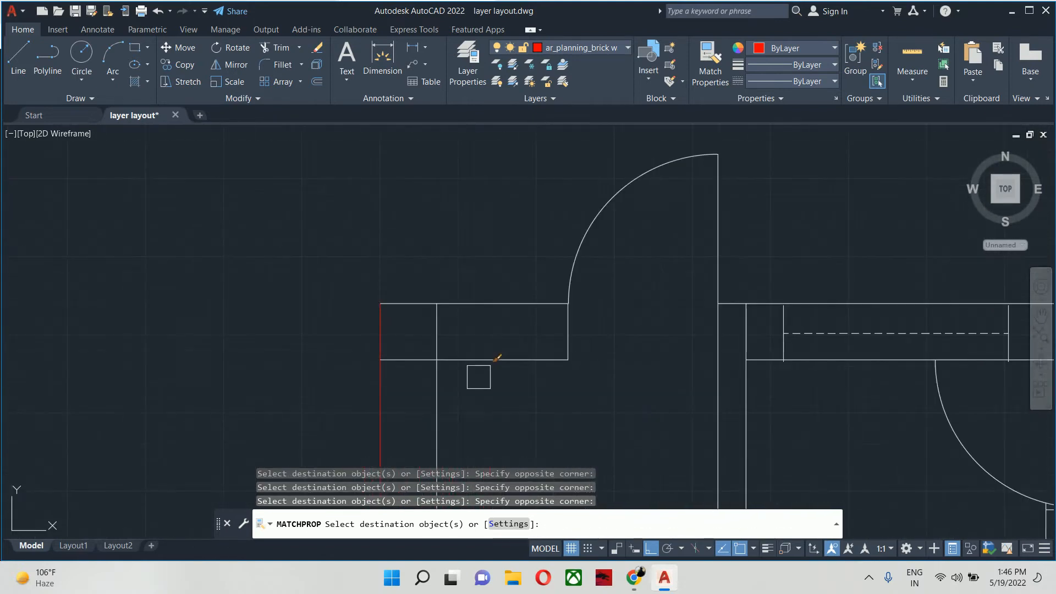
- Match the brick wall properties onto the upper-left corner wall lines and the top wall just beyond the entrance door
{"action": "left_click", "coordinate": [481, 393]}
{"action": "left_click", "coordinate": [309, 255]}
{"action": "middle_click_drag", "start_coordinate": [831, 348], "coordinate": [690, 356]}
{"action": "left_click", "coordinate": [718, 380]}
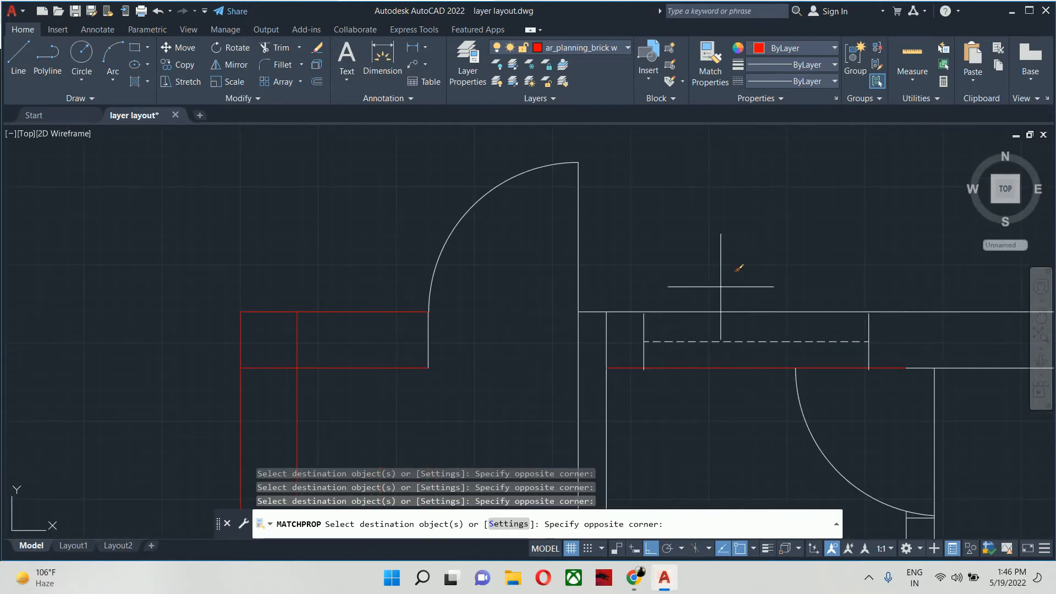
{"action": "left_click", "coordinate": [720, 287]}
{"action": "left_click", "coordinate": [696, 313]}
{"action": "scroll", "coordinate": [659, 332], "scroll_direction": "up", "scroll_amount": 6}
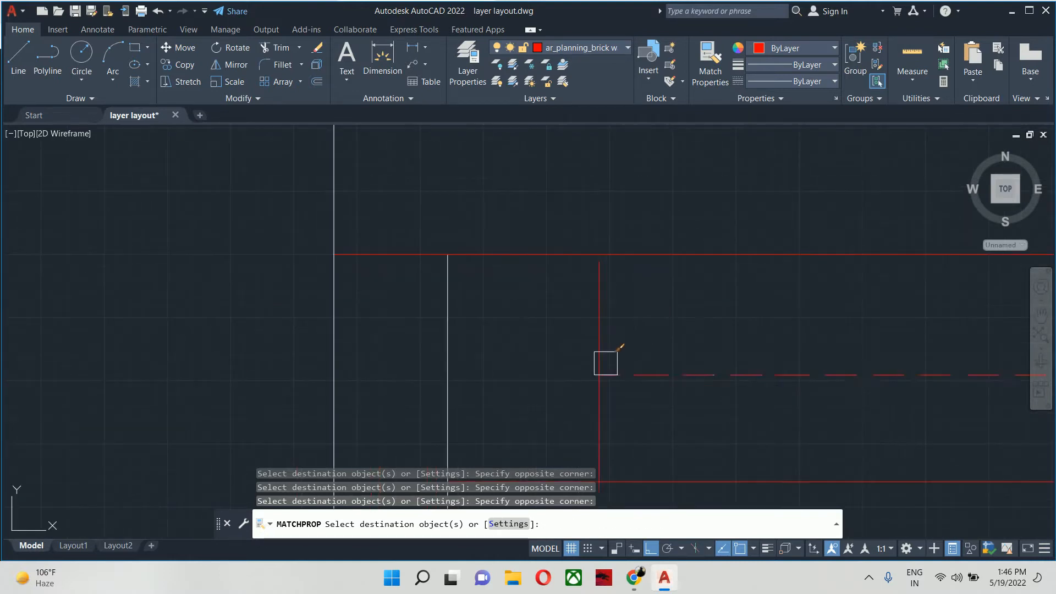
{"action": "scroll", "coordinate": [604, 297], "scroll_direction": "down", "scroll_amount": 7}
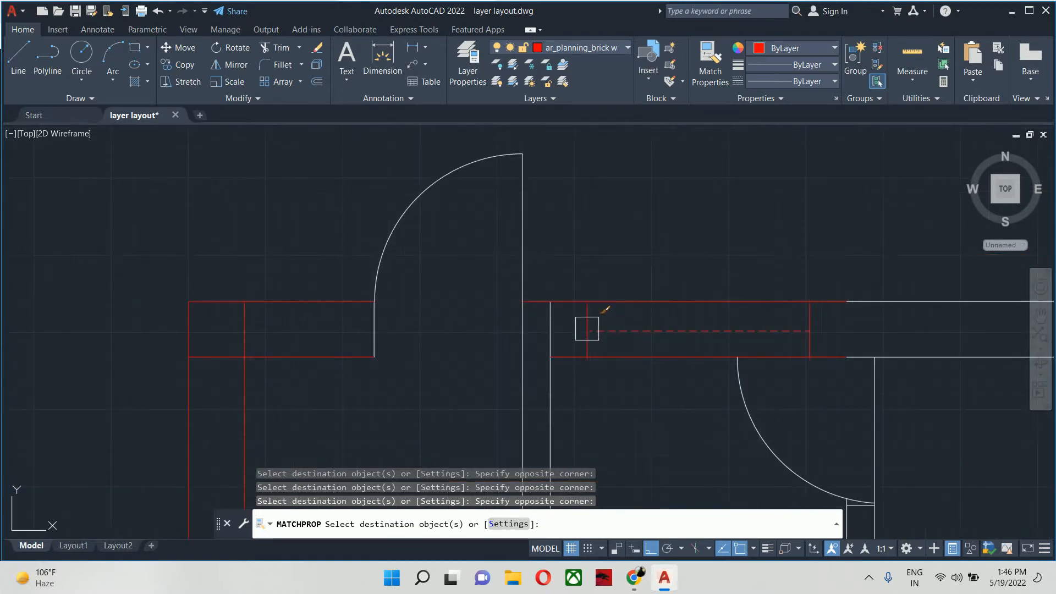
- Match the brick wall properties along the top exterior wall and around its first stepped corner into the middle room
{"action": "middle_click_drag", "start_coordinate": [473, 322], "coordinate": [117, 283]}
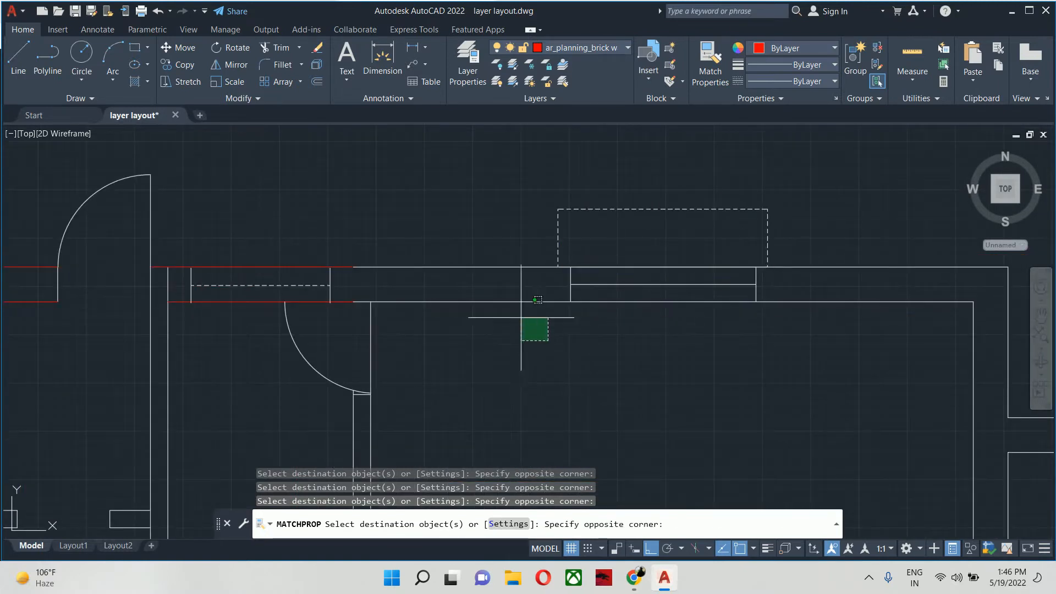
{"action": "left_click", "coordinate": [500, 255]}
{"action": "middle_click_drag", "start_coordinate": [947, 345], "coordinate": [554, 270]}
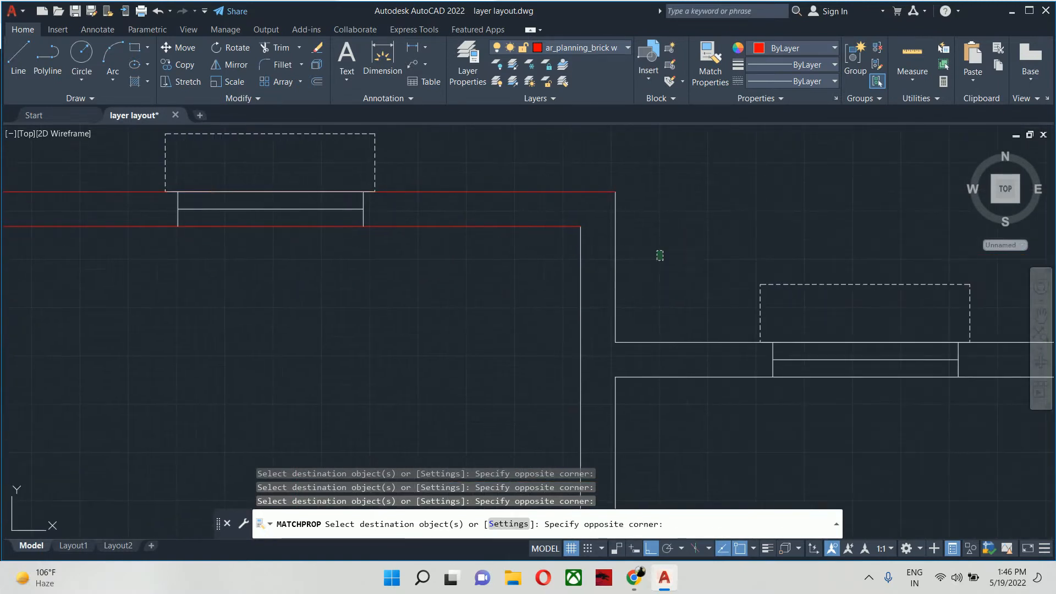
{"action": "left_click", "coordinate": [500, 416]}
{"action": "scroll", "coordinate": [353, 297], "scroll_direction": "down", "scroll_amount": 4}
{"action": "middle_click_drag", "start_coordinate": [353, 297], "coordinate": [217, 229]}
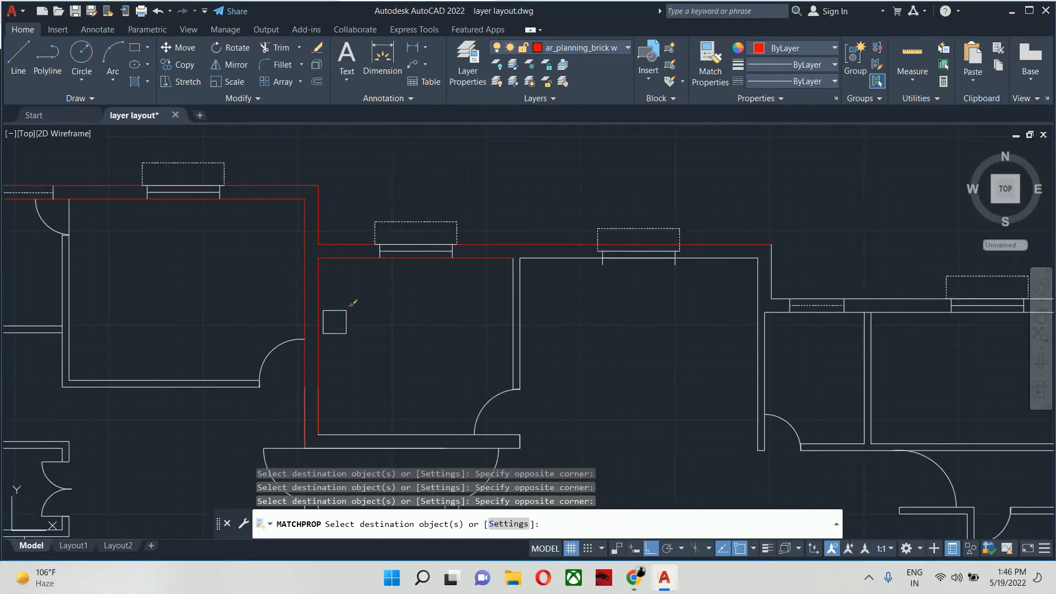
- Match the brick wall properties onto both lines of the middle room's lower wall and end the matching
{"action": "middle_click_drag", "start_coordinate": [335, 321], "coordinate": [334, 188]}
{"action": "left_click", "coordinate": [393, 238]}
{"action": "left_click", "coordinate": [359, 327]}
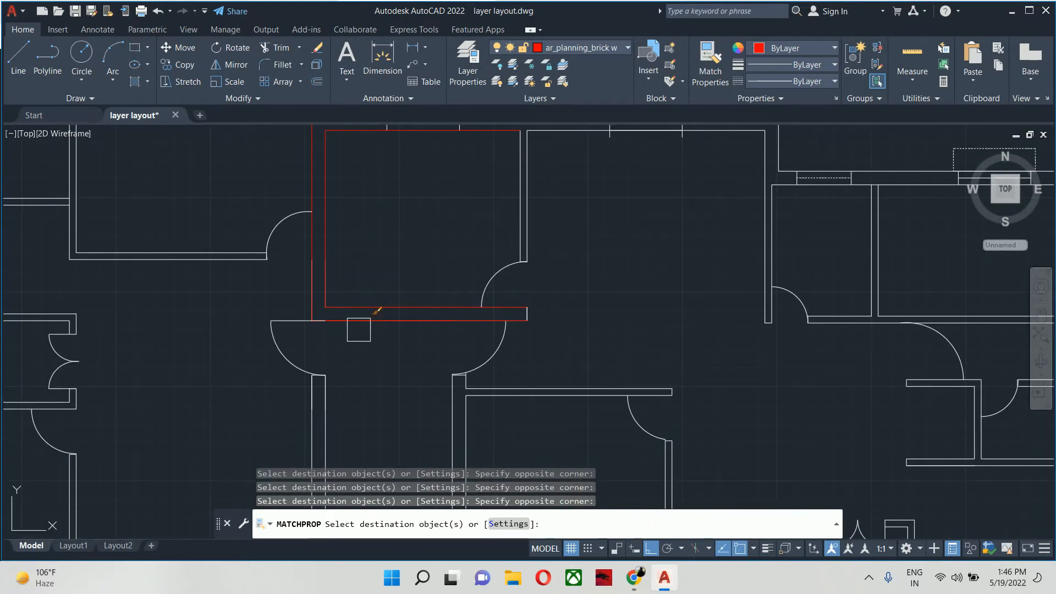
{"action": "scroll", "coordinate": [359, 319], "scroll_direction": "up", "scroll_amount": 5}
{"action": "key", "text": "Return"}
{"action": "left_click", "coordinate": [358, 350]}
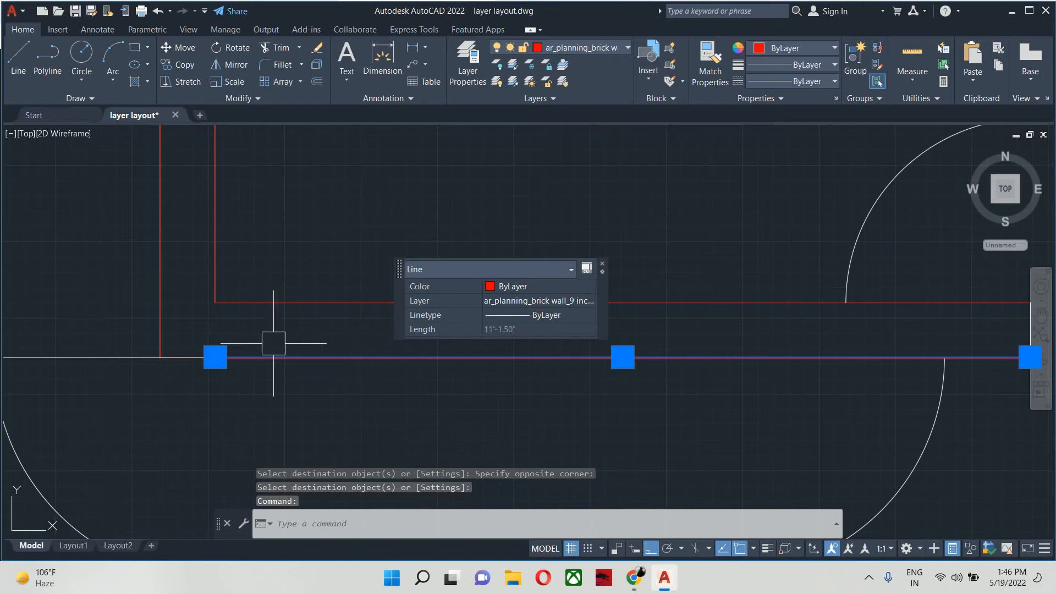
{"action": "key", "text": "Escape"}
{"action": "left_click", "coordinate": [60, 299]}
{"action": "left_click", "coordinate": [690, 421]}
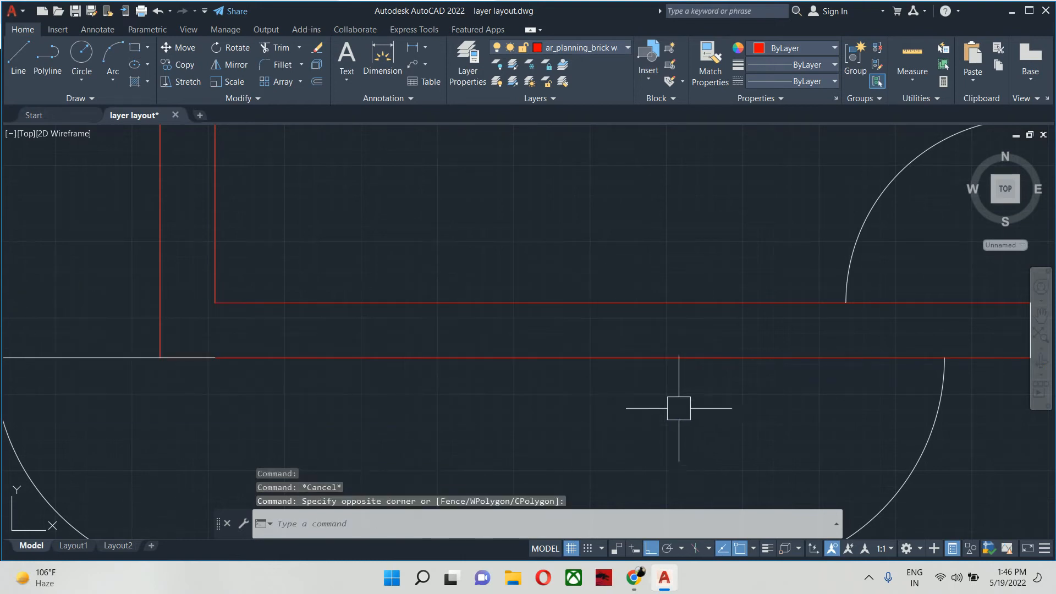
{"action": "key", "text": "Escape"}
- Erase the shorter line overlapping the outer line of the middle room's lower wall
{"action": "scroll", "coordinate": [648, 366], "scroll_direction": "down", "scroll_amount": 5}
{"action": "left_click", "coordinate": [479, 320]}
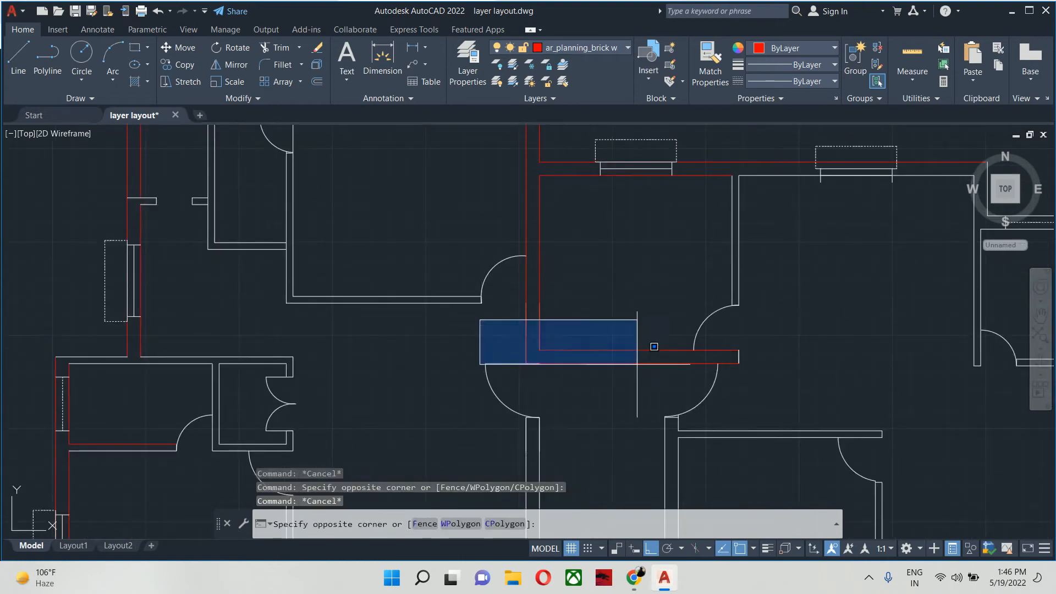
{"action": "left_click", "coordinate": [711, 372]}
{"action": "scroll", "coordinate": [632, 365], "scroll_direction": "up", "scroll_amount": 5}
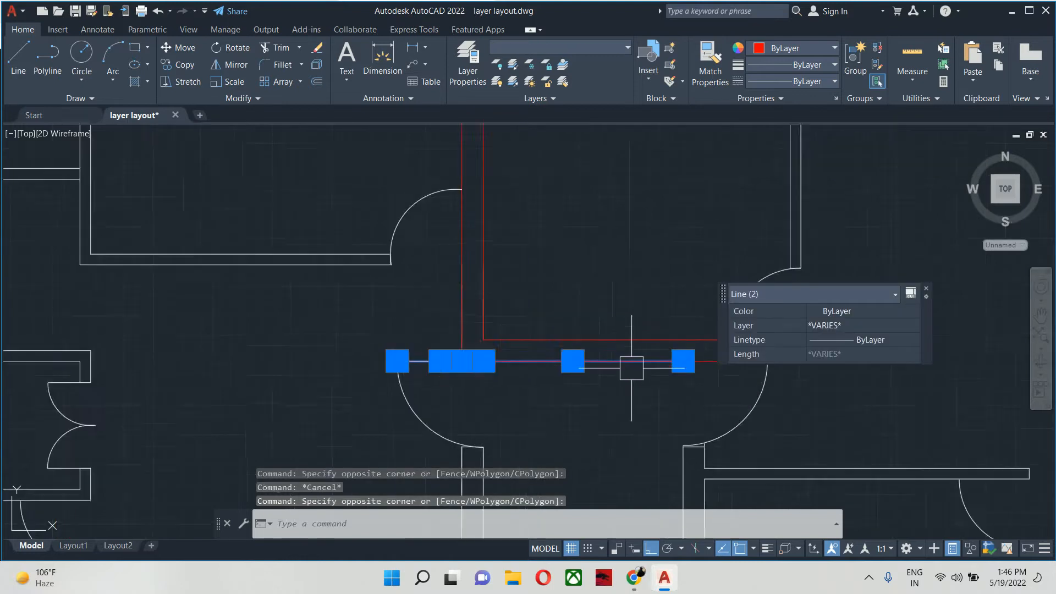
{"action": "left_click", "coordinate": [181, 332], "text": "shift"}
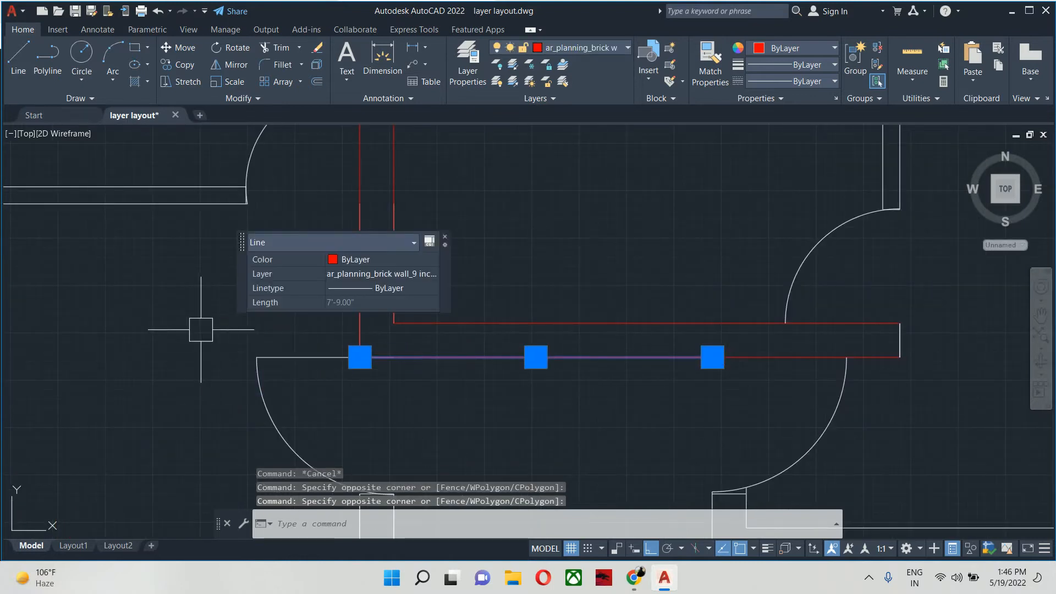
{"action": "key", "text": "Delete"}
- Match the red top wall line's properties onto the next room's inner wall lines and the adjoining outer corner line
{"action": "scroll", "coordinate": [415, 395], "scroll_direction": "down", "scroll_amount": 6}
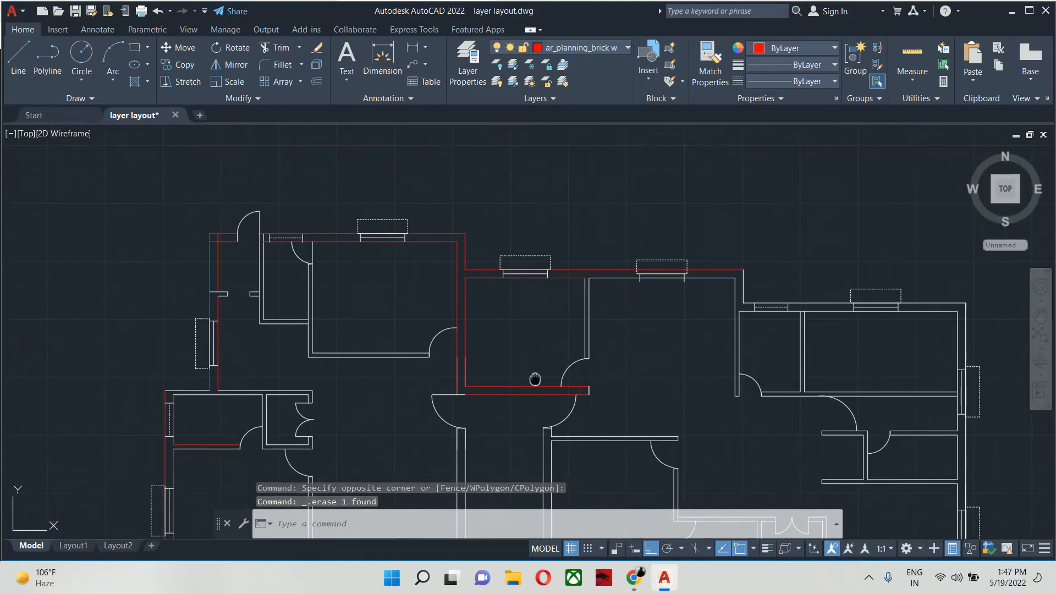
{"action": "type", "text": "ma"}
{"action": "key", "text": "Return"}
{"action": "scroll", "coordinate": [633, 286], "scroll_direction": "up", "scroll_amount": 6}
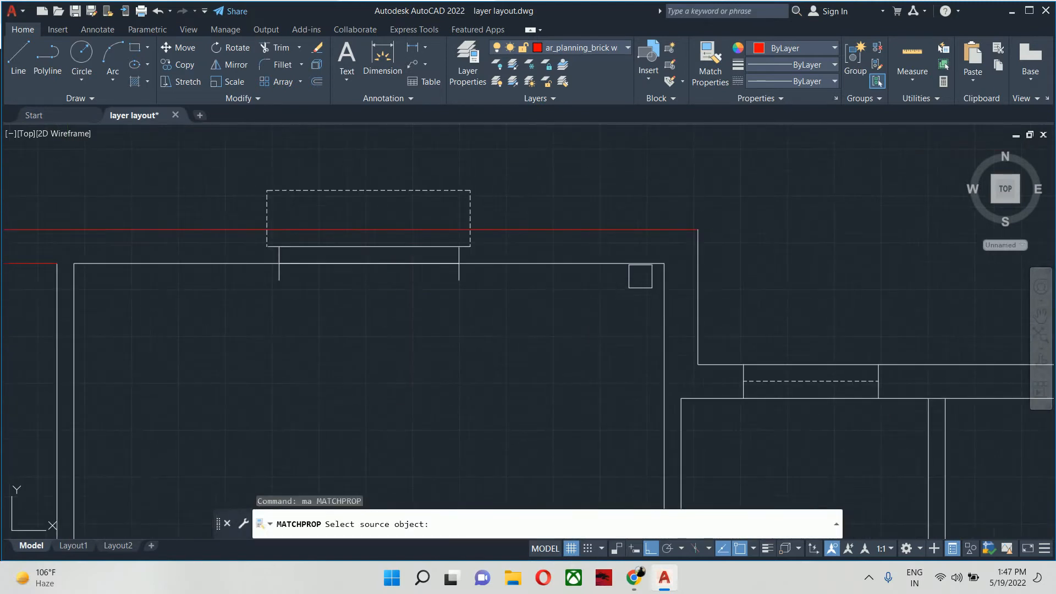
{"action": "left_click", "coordinate": [641, 236]}
{"action": "left_click", "coordinate": [783, 194]}
{"action": "left_click", "coordinate": [659, 264]}
{"action": "scroll", "coordinate": [635, 272], "scroll_direction": "down", "scroll_amount": 6}
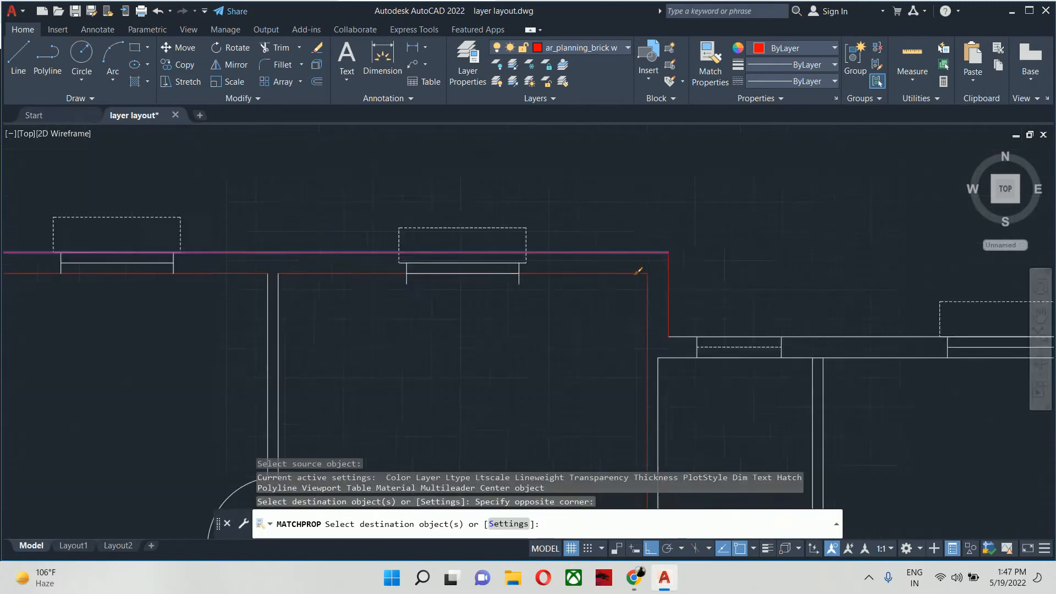
- Match the brick wall properties onto the inner and outer top wall lines of the plan's right-hand rooms
{"action": "middle_click_drag", "start_coordinate": [572, 275], "coordinate": [488, 287]}
{"action": "scroll", "coordinate": [488, 287], "scroll_direction": "up", "scroll_amount": 5}
{"action": "left_click", "coordinate": [553, 375]}
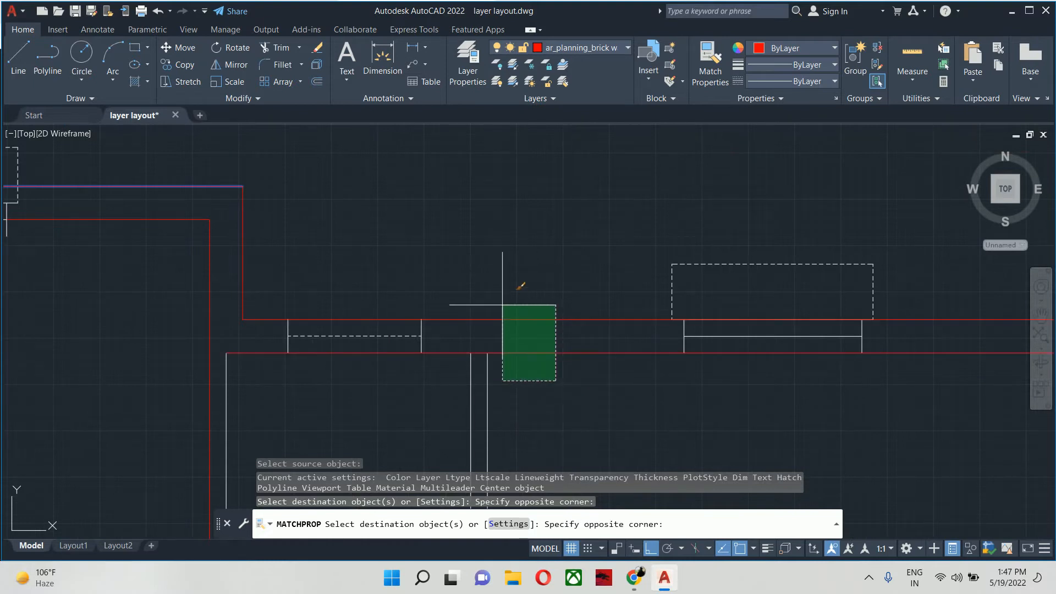
{"action": "left_click", "coordinate": [502, 305]}
{"action": "scroll", "coordinate": [502, 305], "scroll_direction": "down", "scroll_amount": 2}
- Match the brick wall properties onto the inner and outer lines of the right-hand exterior wall
{"action": "middle_click_drag", "start_coordinate": [429, 302], "coordinate": [101, 264]}
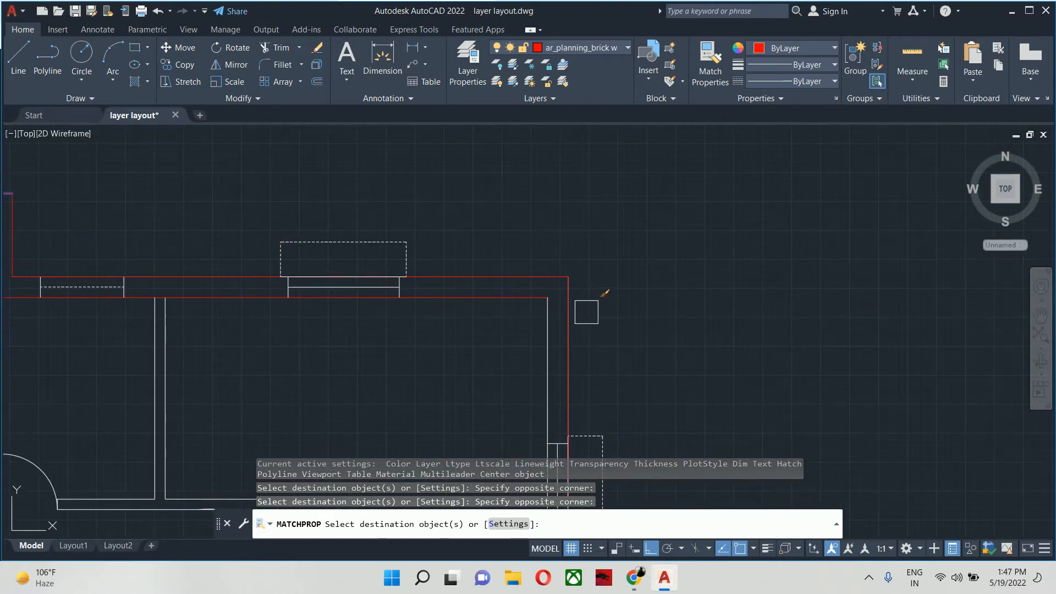
{"action": "left_click", "coordinate": [445, 336]}
{"action": "scroll", "coordinate": [469, 339], "scroll_direction": "down", "scroll_amount": 2}
{"action": "middle_click_drag", "start_coordinate": [472, 338], "coordinate": [531, 124]}
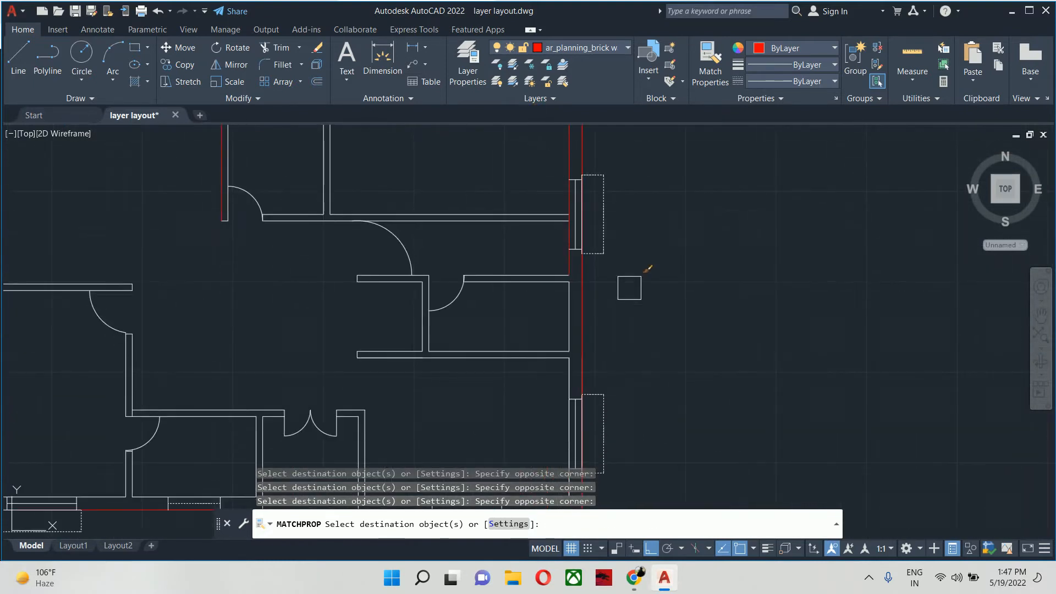
{"action": "scroll", "coordinate": [629, 289], "scroll_direction": "up", "scroll_amount": 2}
{"action": "middle_click_drag", "start_coordinate": [631, 301], "coordinate": [633, 211]}
{"action": "left_click", "coordinate": [626, 225]}
{"action": "left_click", "coordinate": [524, 245]}
{"action": "middle_click_drag", "start_coordinate": [538, 255], "coordinate": [541, 71]}
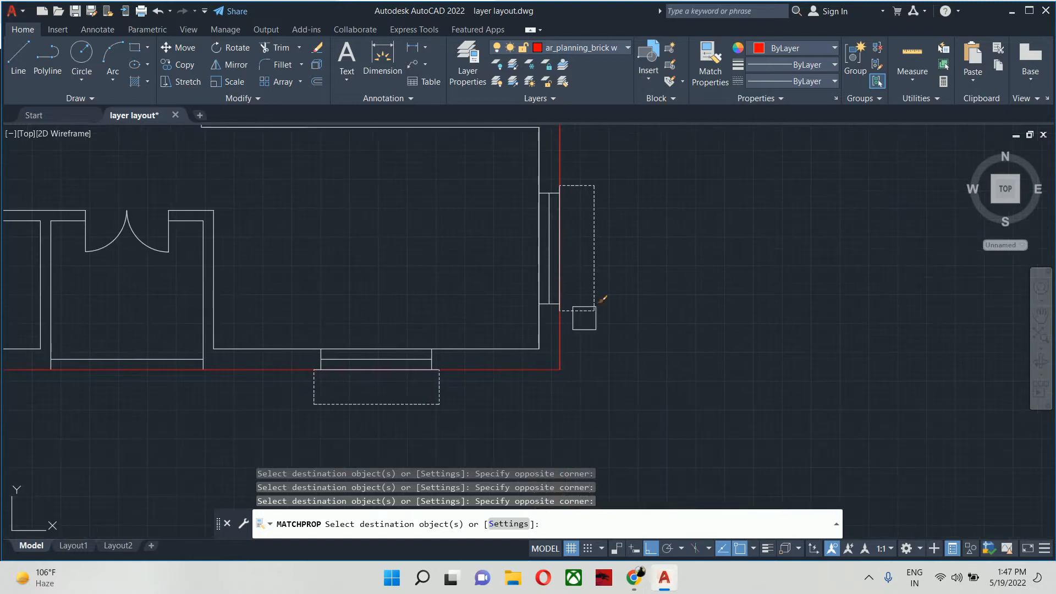
- Match the brick wall properties onto the inner lines of the bottom exterior wall, from the lower-right corner past the dashed window
{"action": "left_click", "coordinate": [573, 436]}
{"action": "left_click", "coordinate": [495, 342]}
{"action": "middle_click_drag", "start_coordinate": [470, 344], "coordinate": [1050, 350]}
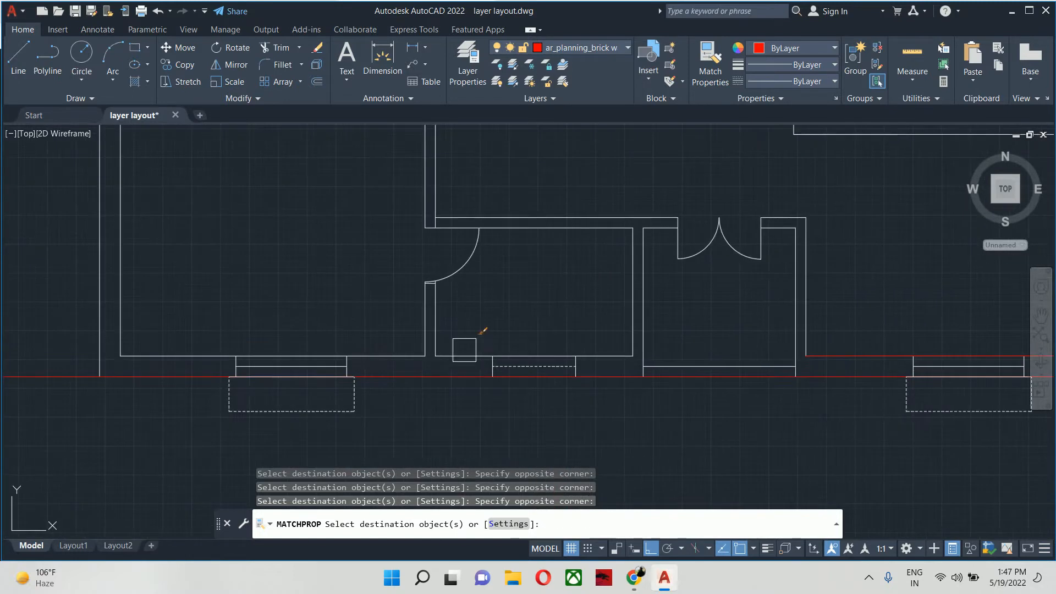
{"action": "scroll", "coordinate": [489, 407], "scroll_direction": "up", "scroll_amount": 3}
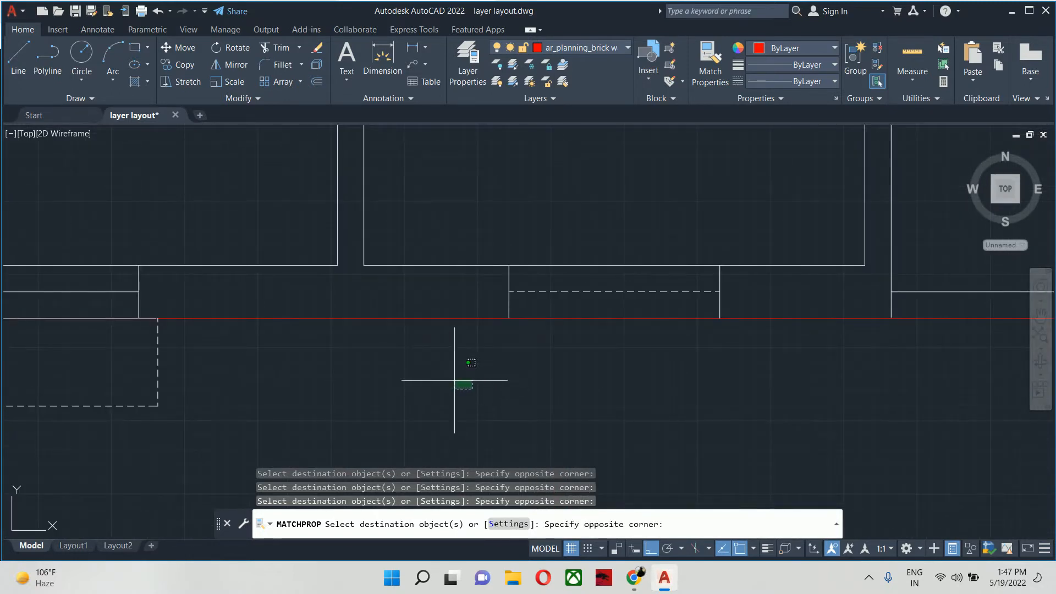
{"action": "left_click", "coordinate": [406, 242]}
{"action": "left_click", "coordinate": [271, 377]}
{"action": "scroll", "coordinate": [269, 379], "scroll_direction": "down", "scroll_amount": 3}
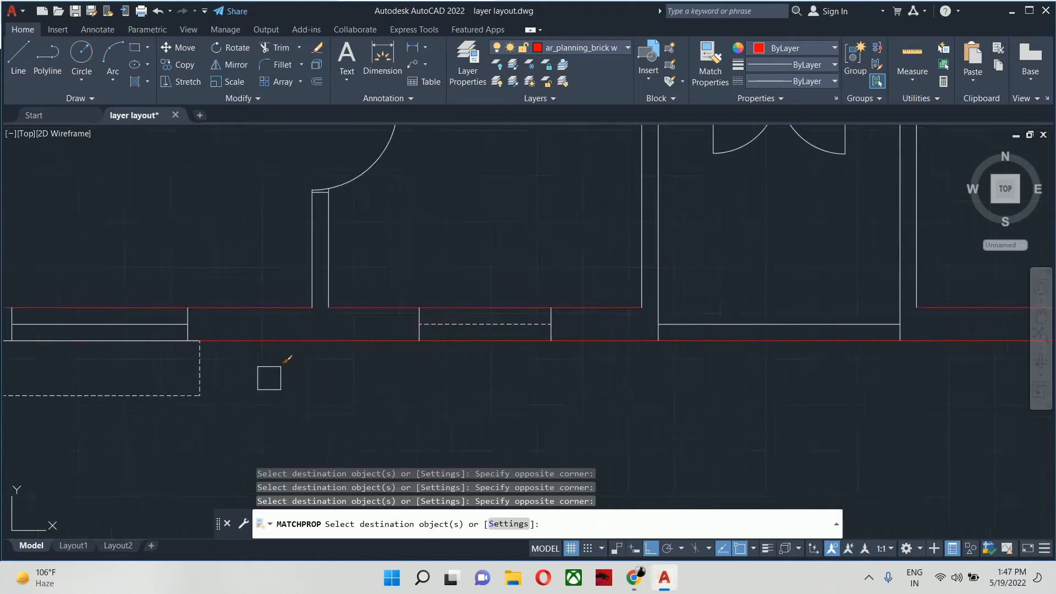
- Match the brick wall properties onto the vertical wall lines on both sides of the central passage
{"action": "middle_click_drag", "start_coordinate": [306, 395], "coordinate": [457, 485]}
{"action": "scroll", "coordinate": [429, 363], "scroll_direction": "up", "scroll_amount": 1}
{"action": "middle_click_drag", "start_coordinate": [360, 371], "coordinate": [596, 343]}
{"action": "left_click", "coordinate": [554, 324]}
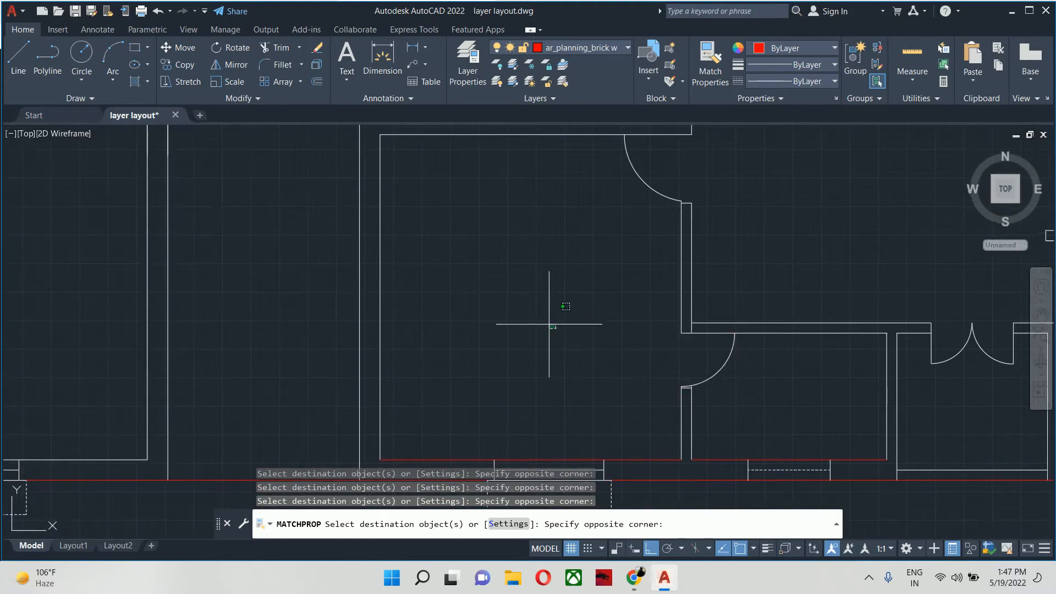
{"action": "mouse_move", "coordinate": [197, 235]}
{"action": "middle_mouse_down"}
{"action": "mouse_move", "coordinate": [259, 259]}
{"action": "mouse_move", "coordinate": [420, 263]}
{"action": "mouse_move", "coordinate": [366, 270]}
{"action": "mouse_move", "coordinate": [374, 289]}
{"action": "middle_mouse_up"}
{"action": "left_click", "coordinate": [367, 260]}
{"action": "scroll", "coordinate": [363, 262], "scroll_direction": "down", "scroll_amount": 3}
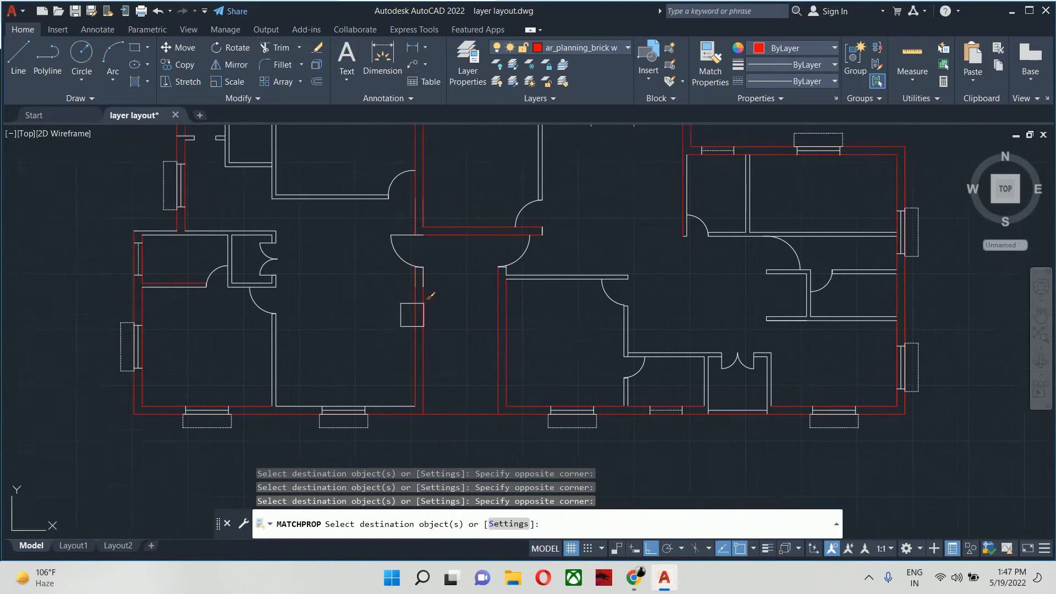
- Erase the two short layer 0 lines overlapping the upper end of the central passage's left wall
{"action": "scroll", "coordinate": [415, 278], "scroll_direction": "up", "scroll_amount": 5}
{"action": "key", "text": "Escape"}
{"action": "left_click", "coordinate": [451, 257]}
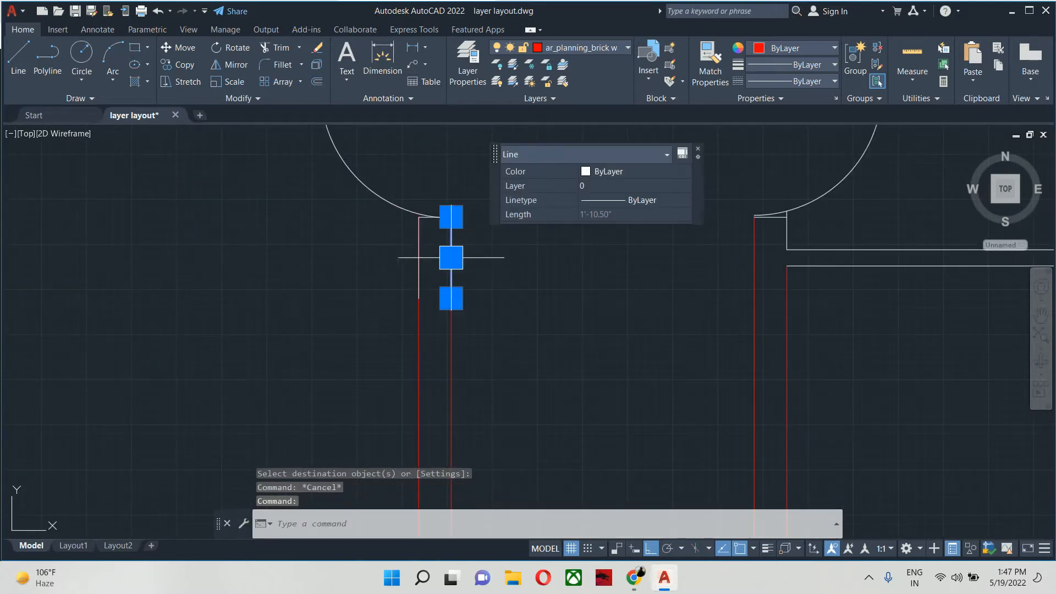
{"action": "left_click", "coordinate": [419, 257]}
{"action": "key", "text": "Delete"}
{"action": "middle_click_drag", "start_coordinate": [521, 304], "coordinate": [577, 361]}
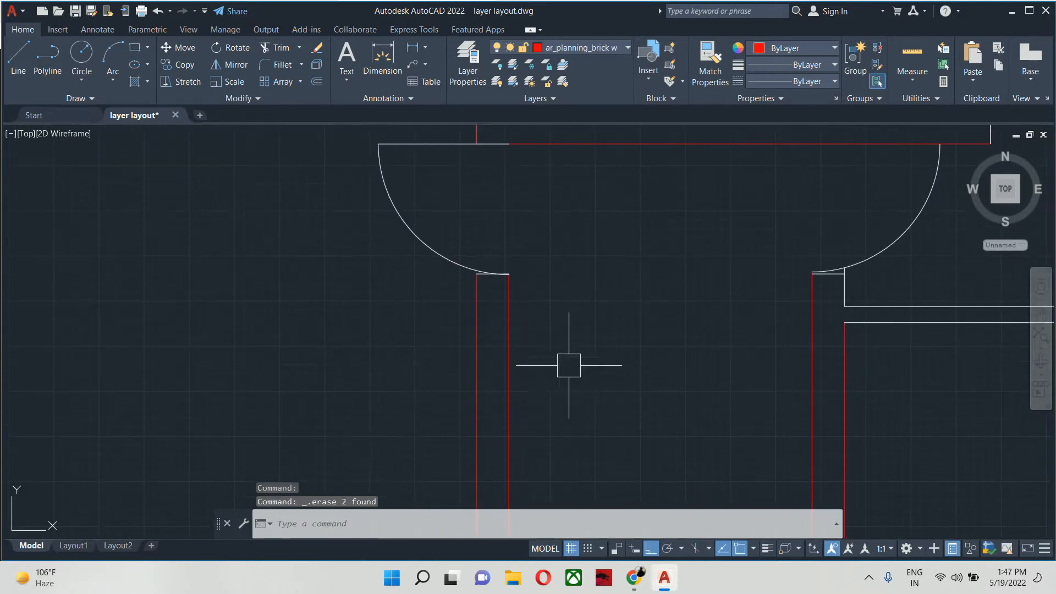
{"action": "key", "text": "Escape"}
{"action": "type", "text": "na"}
{"action": "key", "text": "Return"}
{"action": "left_click", "coordinate": [476, 318]}
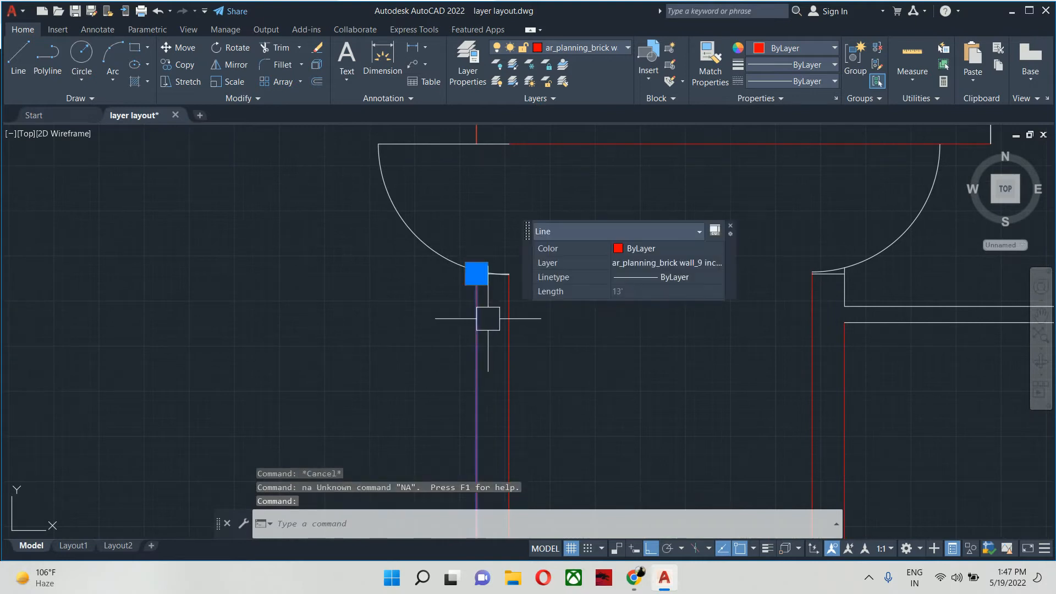
{"action": "key", "text": "Escape"}
- Match the red wall line's properties onto the short end line closing the passage's left wall below the door arc
{"action": "type", "text": "ma"}
{"action": "key", "text": "Return"}
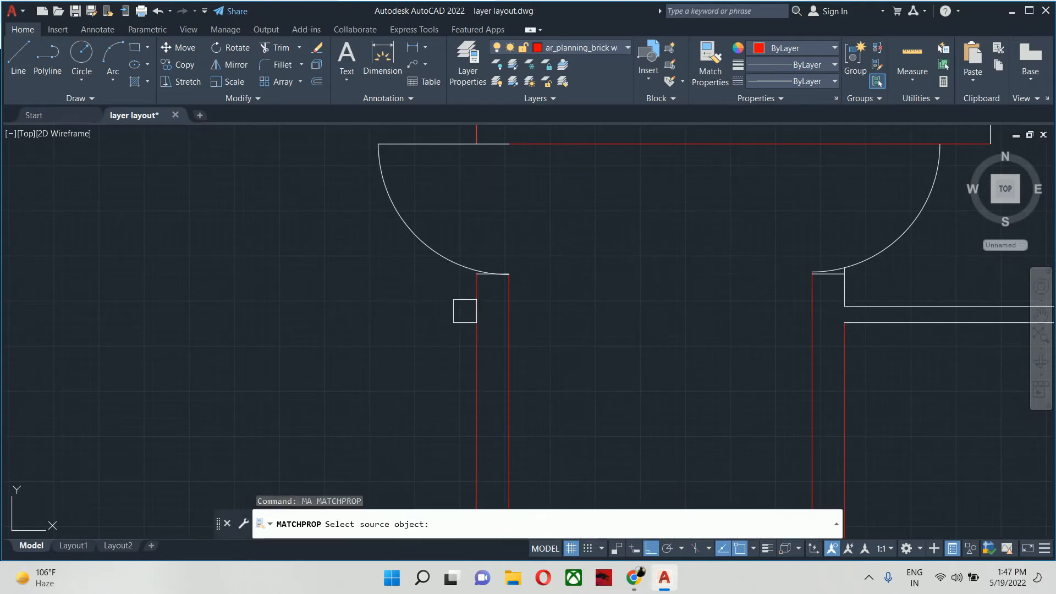
{"action": "left_click", "coordinate": [477, 303]}
{"action": "scroll", "coordinate": [477, 297], "scroll_direction": "up", "scroll_amount": 10}
{"action": "left_click", "coordinate": [434, 261]}
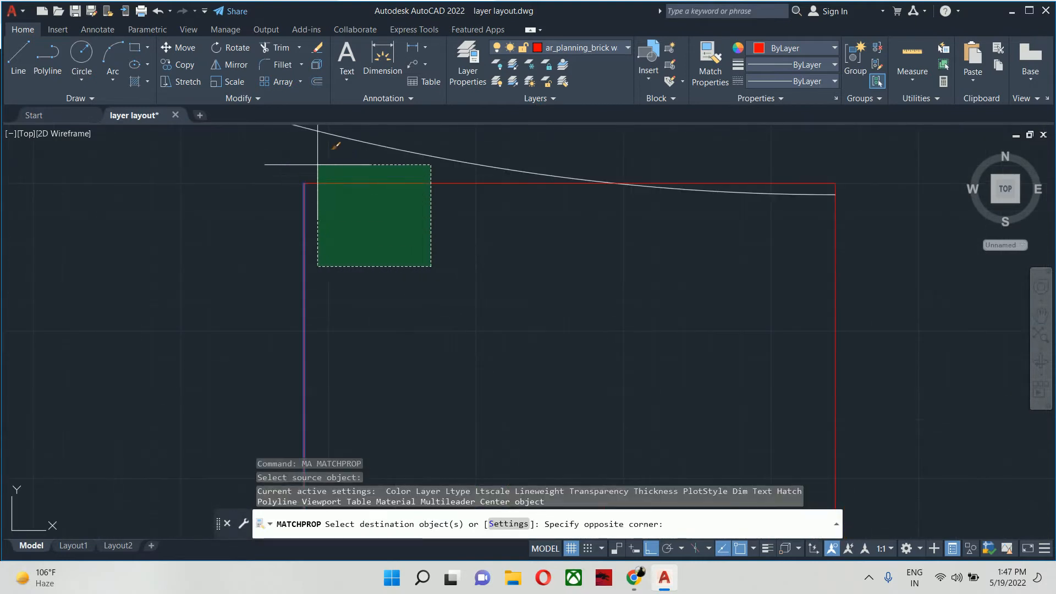
{"action": "left_click", "coordinate": [314, 165]}
{"action": "scroll", "coordinate": [342, 385], "scroll_direction": "down", "scroll_amount": 8}
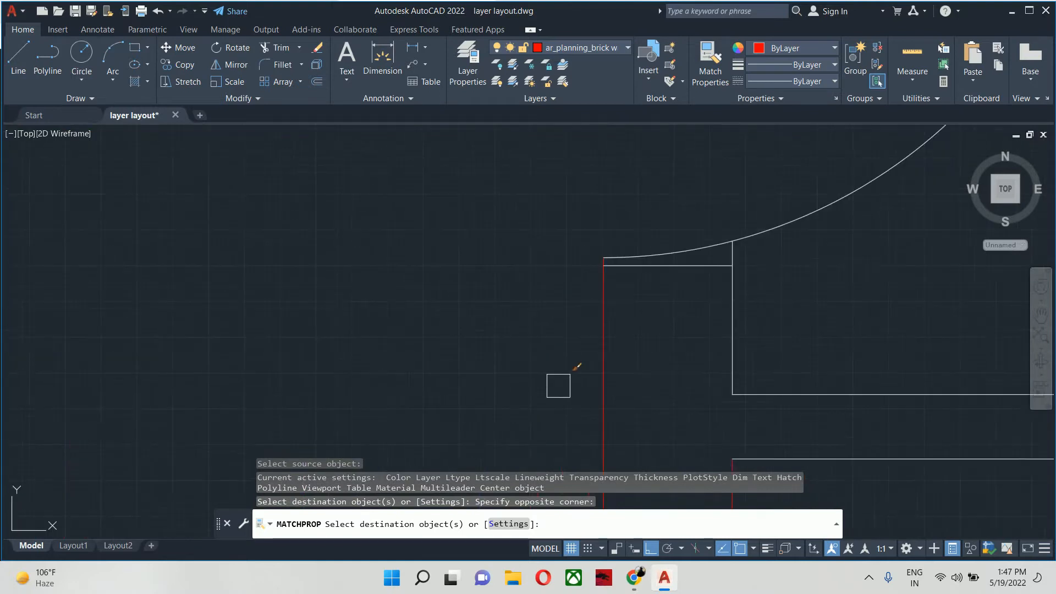
- Match the brick wall properties onto the short end line and right-hand line at the top of the passage's right wall
{"action": "left_click", "coordinate": [715, 359]}
{"action": "scroll", "coordinate": [683, 341], "scroll_direction": "down", "scroll_amount": 2}
{"action": "middle_click_drag", "start_coordinate": [682, 339], "coordinate": [410, 302]}
{"action": "scroll", "coordinate": [361, 292], "scroll_direction": "down", "scroll_amount": 2}
{"action": "scroll", "coordinate": [371, 276], "scroll_direction": "up", "scroll_amount": 2}
{"action": "scroll", "coordinate": [401, 278], "scroll_direction": "up", "scroll_amount": 5}
{"action": "scroll", "coordinate": [404, 278], "scroll_direction": "down", "scroll_amount": 12}
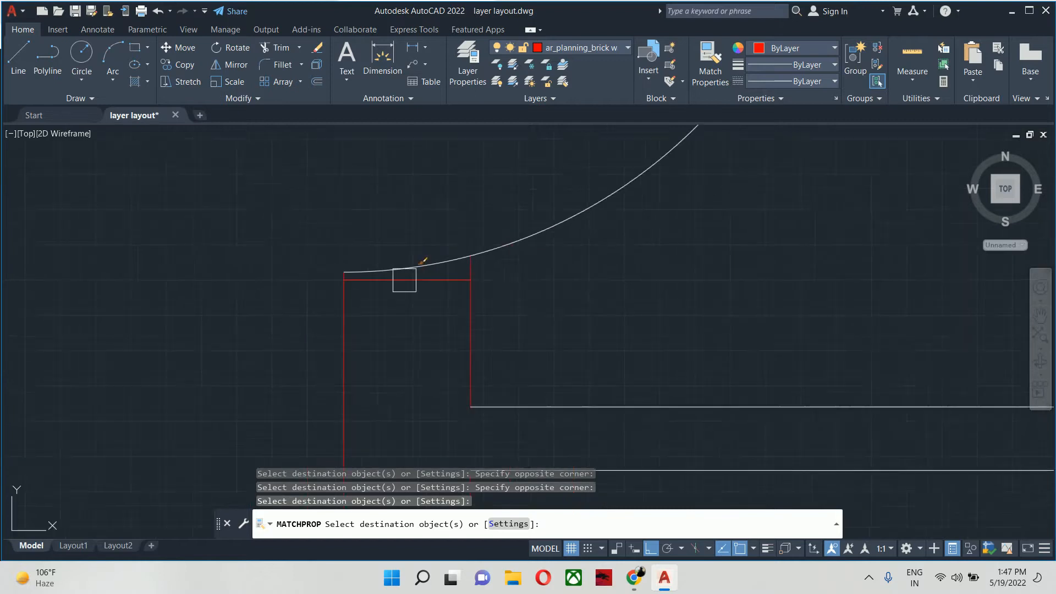
- Match the brick wall properties onto the short vertical line closing the right end of the horizontal wall above the passage
{"action": "scroll", "coordinate": [415, 269], "scroll_direction": "up", "scroll_amount": 8}
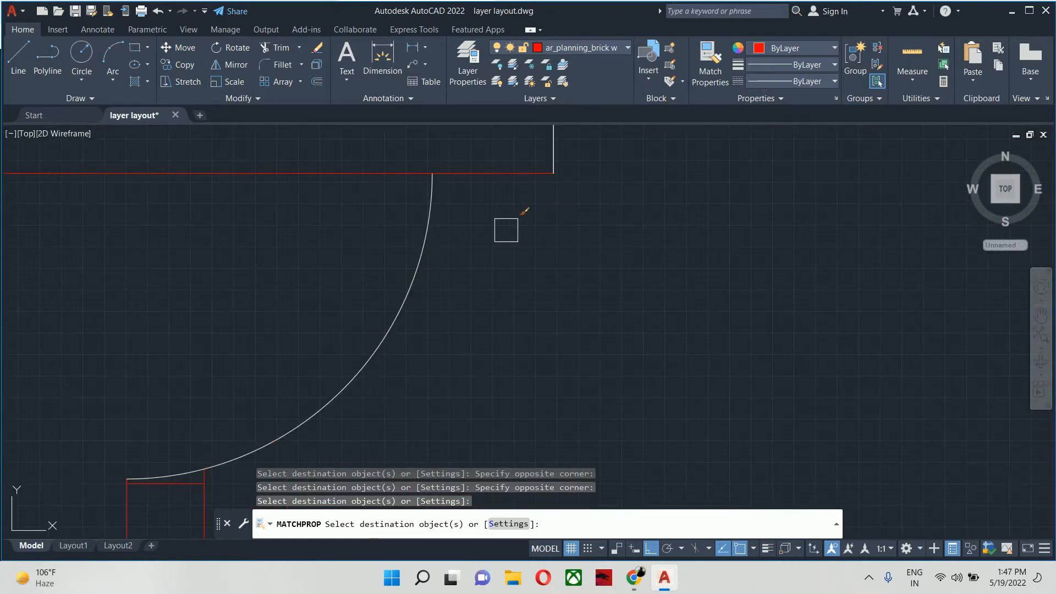
{"action": "left_click", "coordinate": [517, 230]}
{"action": "left_click", "coordinate": [567, 154]}
{"action": "left_click", "coordinate": [571, 201]}
{"action": "left_click", "coordinate": [527, 165]}
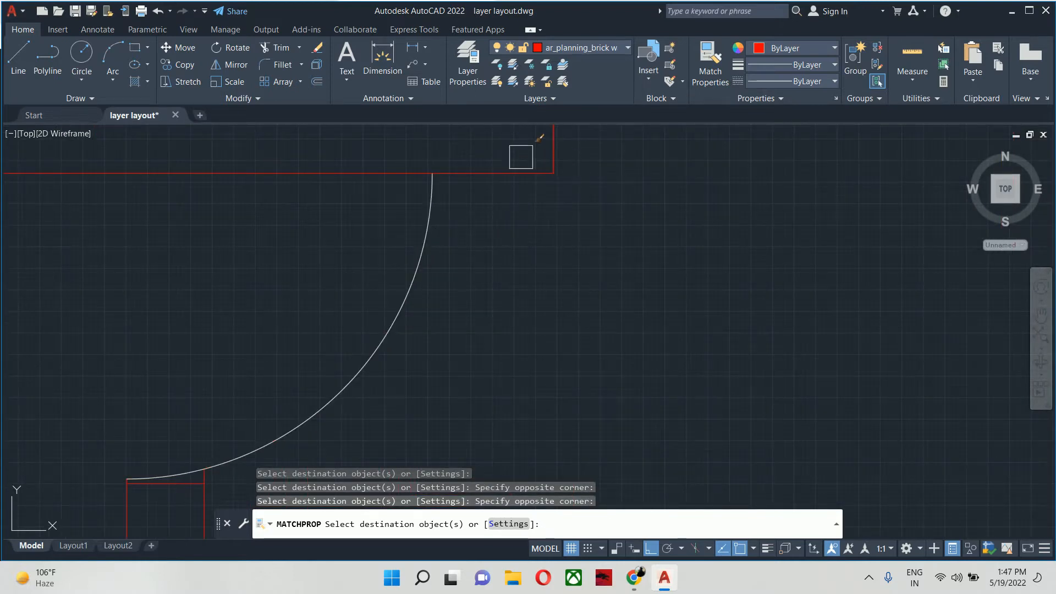
- Match the brick wall properties onto the bottom exterior wall's inner line in the room left of the passage
{"action": "scroll", "coordinate": [513, 194], "scroll_direction": "down", "scroll_amount": 6}
{"action": "scroll", "coordinate": [475, 286], "scroll_direction": "down", "scroll_amount": 7}
{"action": "scroll", "coordinate": [363, 353], "scroll_direction": "up", "scroll_amount": 5}
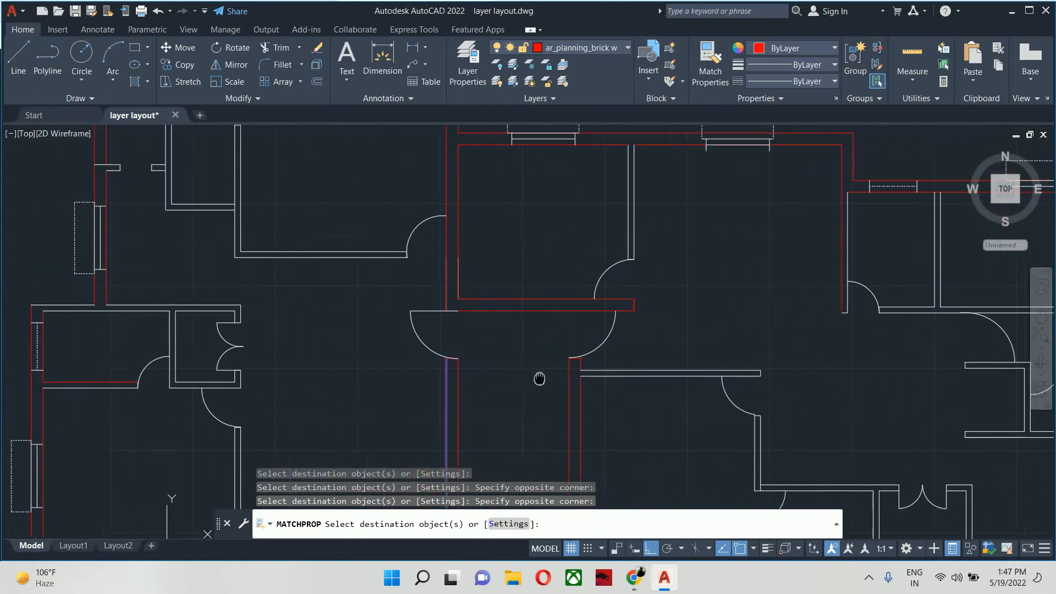
{"action": "middle_click_drag", "start_coordinate": [432, 354], "coordinate": [910, 337]}
{"action": "middle_click_drag", "start_coordinate": [713, 364], "coordinate": [565, 202]}
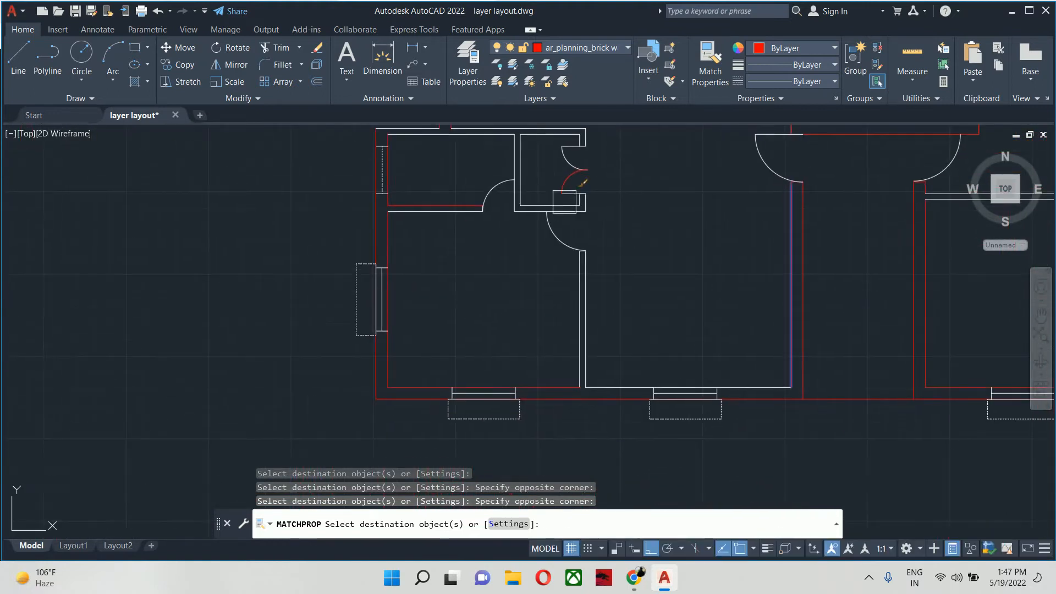
{"action": "middle_click_drag", "start_coordinate": [576, 339], "coordinate": [421, 375]}
{"action": "left_click", "coordinate": [471, 396]}
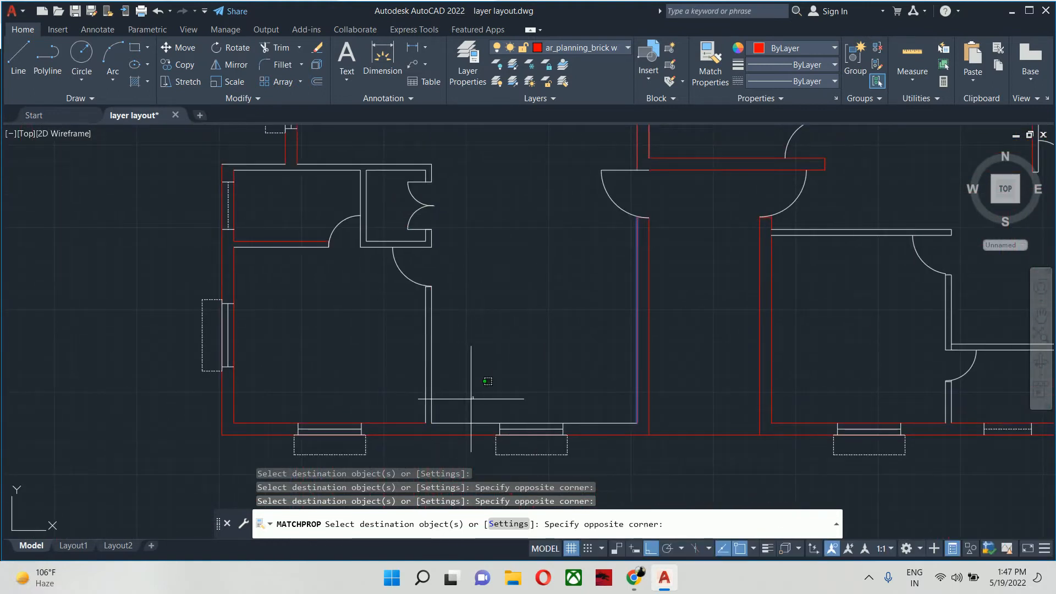
{"action": "left_click", "coordinate": [446, 460]}
{"action": "scroll", "coordinate": [449, 429], "scroll_direction": "down", "scroll_amount": 4}
{"action": "middle_click_drag", "start_coordinate": [450, 429], "coordinate": [83, 431]}
{"action": "scroll", "coordinate": [314, 337], "scroll_direction": "up", "scroll_amount": 2}
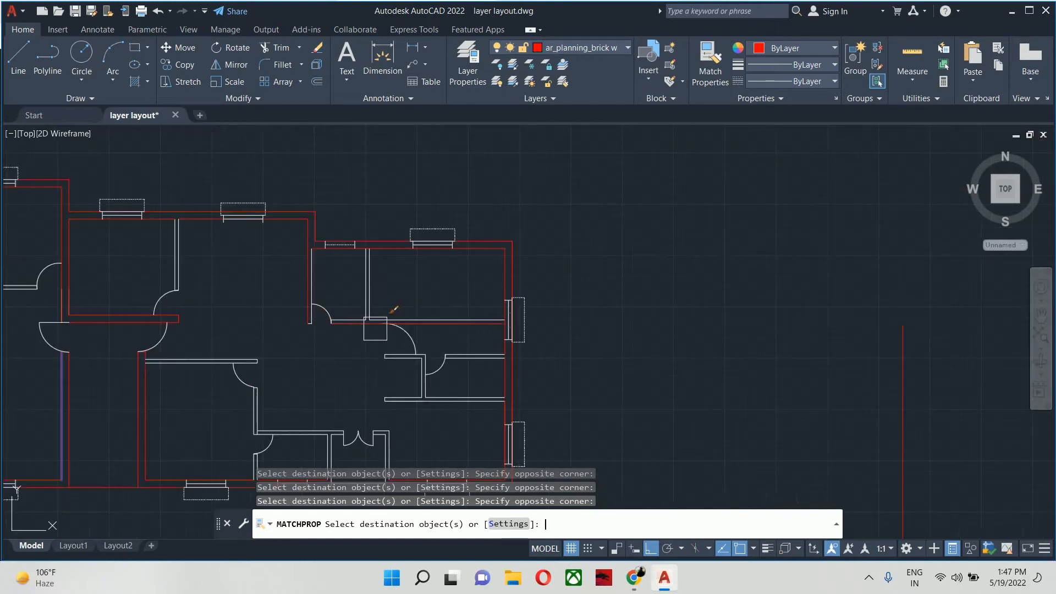
{"action": "key", "text": "Escape"}
{"action": "key", "text": "Escape"}
{"action": "key", "text": "Escape"}
- Erase the stray vertical red line outside the plan, right of the right exterior wall
{"action": "left_click", "coordinate": [905, 389]}
{"action": "left_click", "coordinate": [849, 424]}
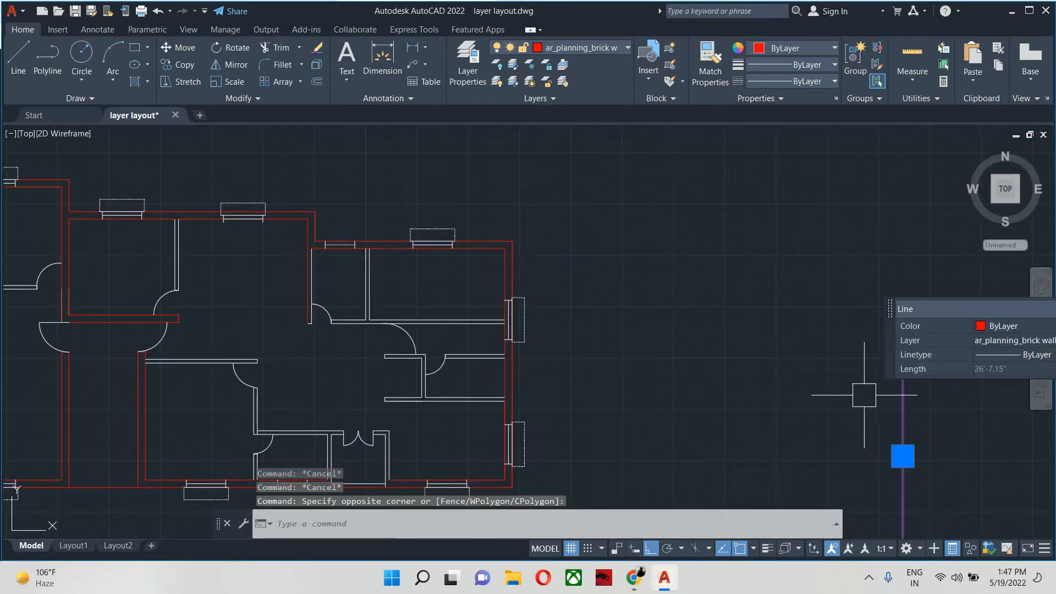
{"action": "key", "text": "Delete"}
- Trim the upper wall's inner red line between the two partition lines just right of the small dashed window
{"action": "middle_click_drag", "start_coordinate": [730, 399], "coordinate": [999, 454]}
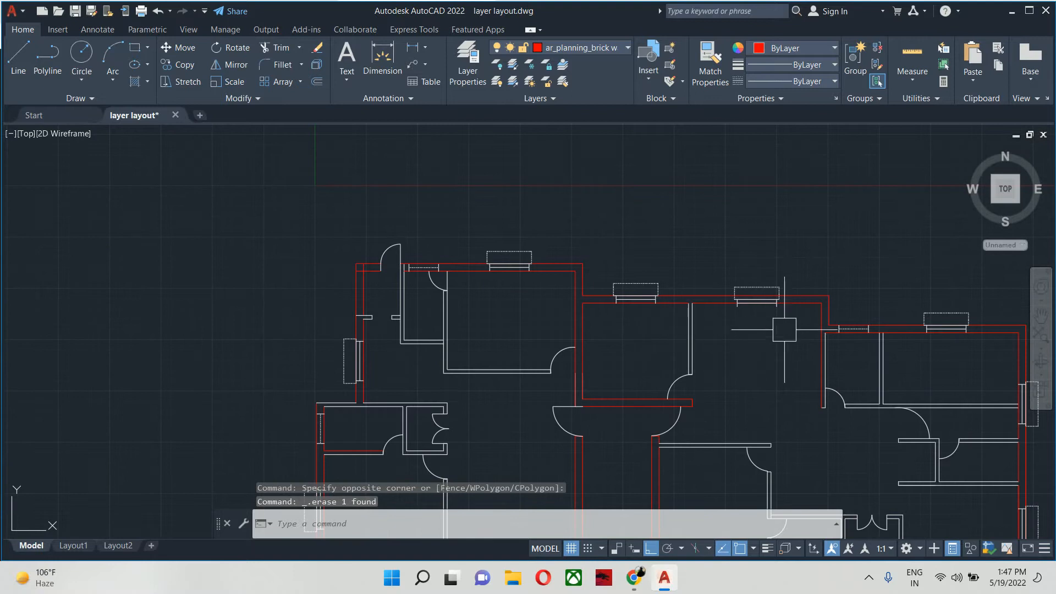
{"action": "scroll", "coordinate": [883, 329], "scroll_direction": "up", "scroll_amount": 5}
{"action": "key", "text": "Return"}
{"action": "scroll", "coordinate": [823, 347], "scroll_direction": "up", "scroll_amount": 4}
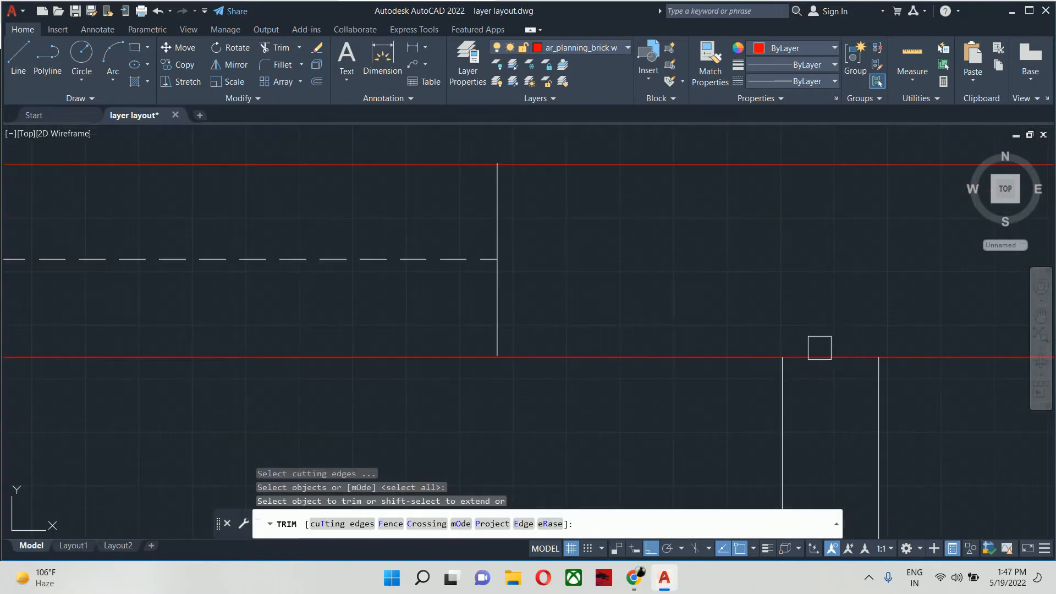
{"action": "left_click", "coordinate": [827, 349]}
{"action": "key", "text": "Escape"}
{"action": "key", "text": "Escape"}
- Move the misplaced window block just left of the upper wall's right-hand step up onto the outer wall line
{"action": "scroll", "coordinate": [826, 350], "scroll_direction": "down", "scroll_amount": 8}
{"action": "middle_click_drag", "start_coordinate": [638, 340], "coordinate": [829, 434]}
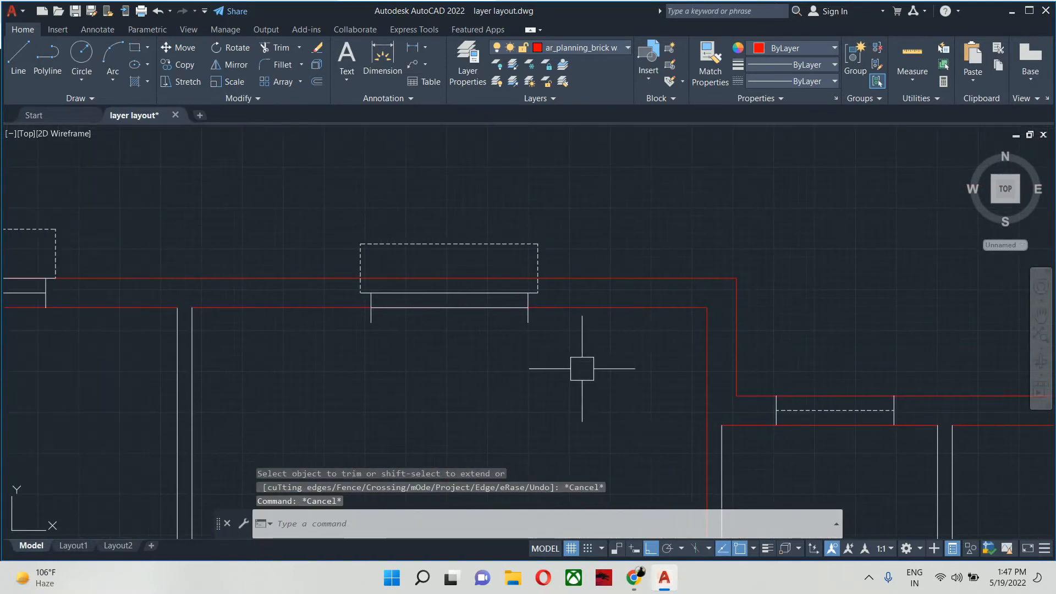
{"action": "key", "text": "Escape"}
{"action": "key", "text": "Escape"}
{"action": "scroll", "coordinate": [501, 332], "scroll_direction": "up", "scroll_amount": 4}
{"action": "type", "text": "m"}
{"action": "key", "text": "Return"}
{"action": "left_click", "coordinate": [540, 231]}
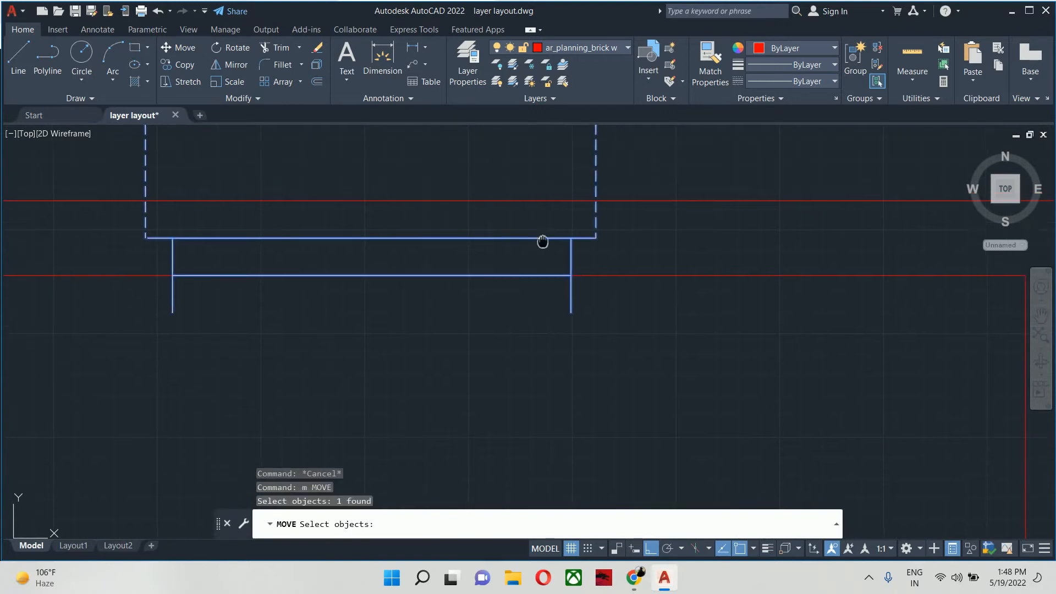
{"action": "scroll", "coordinate": [548, 237], "scroll_direction": "up", "scroll_amount": 3}
{"action": "key", "text": "Return"}
{"action": "left_click", "coordinate": [591, 304]}
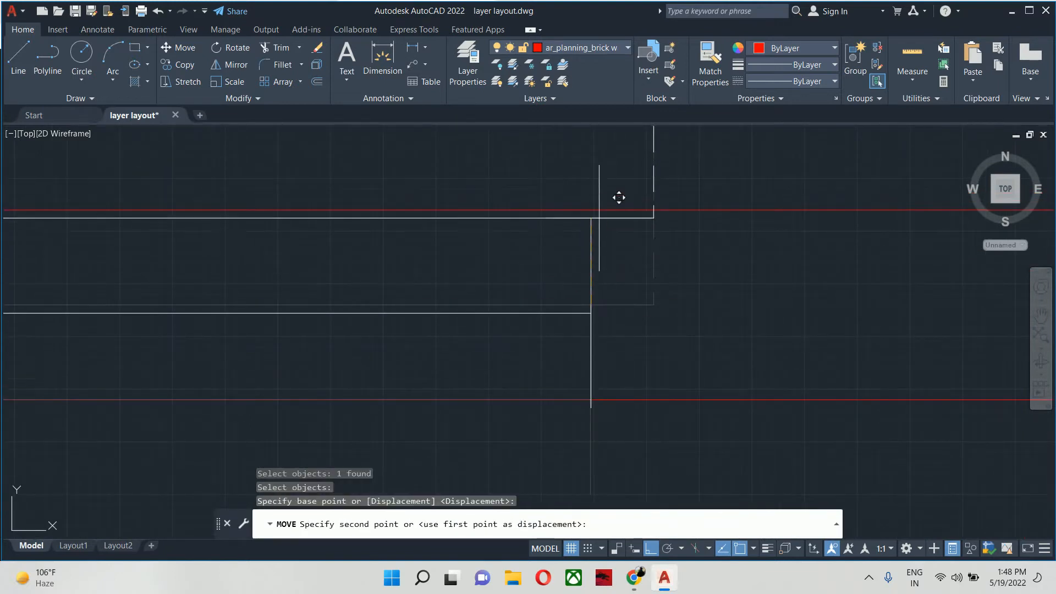
{"action": "key", "text": "Escape"}
{"action": "key", "text": "Escape"}
- Move the ventilation block near the upper-left entrance door so its upper end meets the outer wall line
{"action": "scroll", "coordinate": [497, 358], "scroll_direction": "down", "scroll_amount": 6}
{"action": "middle_click_drag", "start_coordinate": [497, 357], "coordinate": [721, 384]}
{"action": "scroll", "coordinate": [580, 358], "scroll_direction": "up", "scroll_amount": 6}
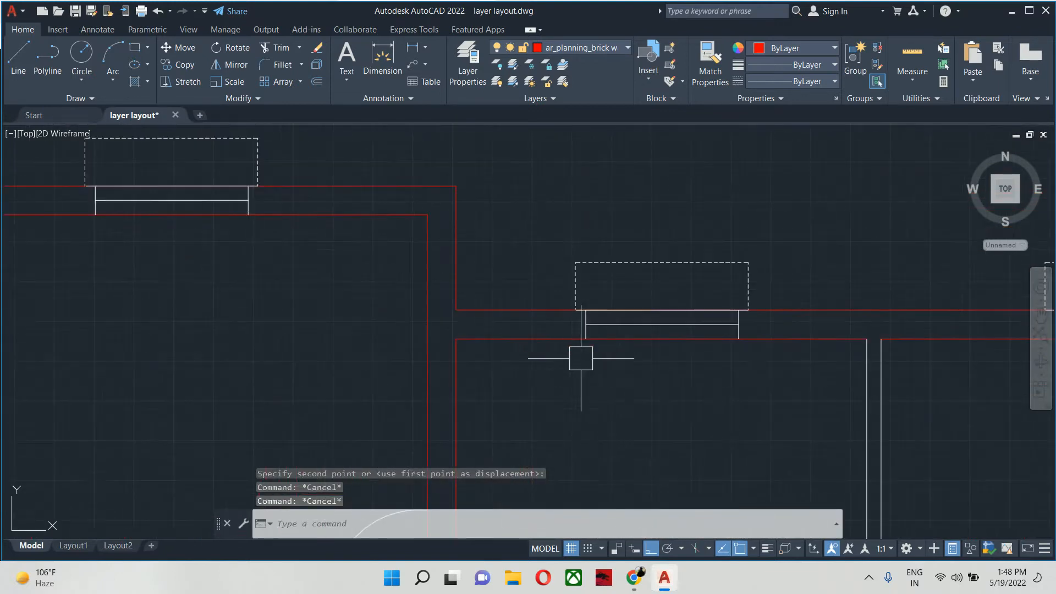
{"action": "scroll", "coordinate": [597, 312], "scroll_direction": "up", "scroll_amount": 6}
{"action": "scroll", "coordinate": [589, 312], "scroll_direction": "down", "scroll_amount": 8}
{"action": "scroll", "coordinate": [618, 359], "scroll_direction": "down", "scroll_amount": 3}
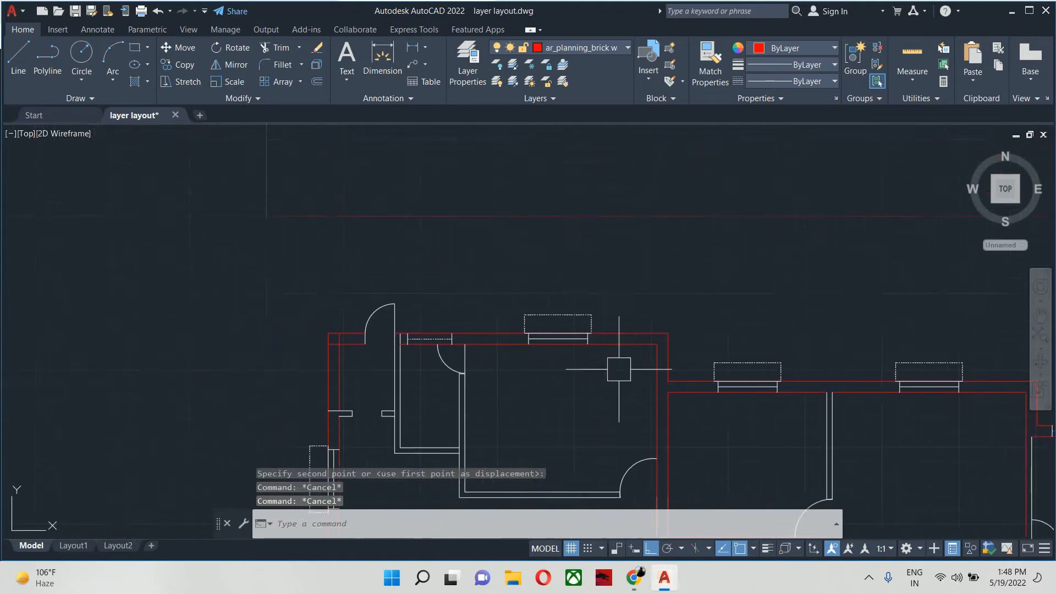
{"action": "scroll", "coordinate": [505, 323], "scroll_direction": "up", "scroll_amount": 6}
{"action": "middle_click_drag", "start_coordinate": [485, 358], "coordinate": [607, 375]}
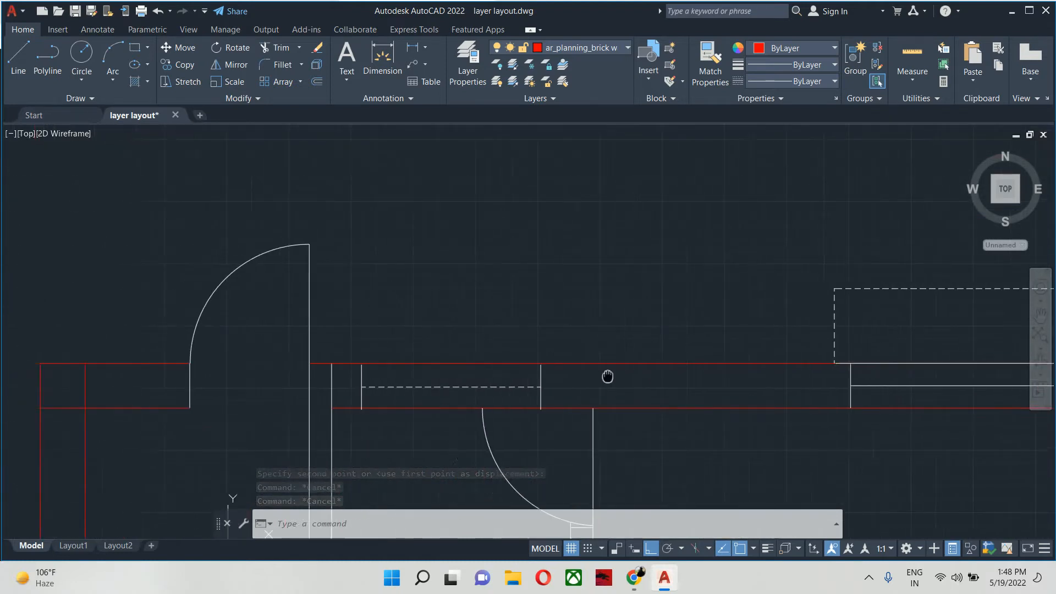
{"action": "left_click", "coordinate": [525, 375]}
{"action": "scroll", "coordinate": [527, 377], "scroll_direction": "up", "scroll_amount": 6}
{"action": "left_click", "coordinate": [439, 407]}
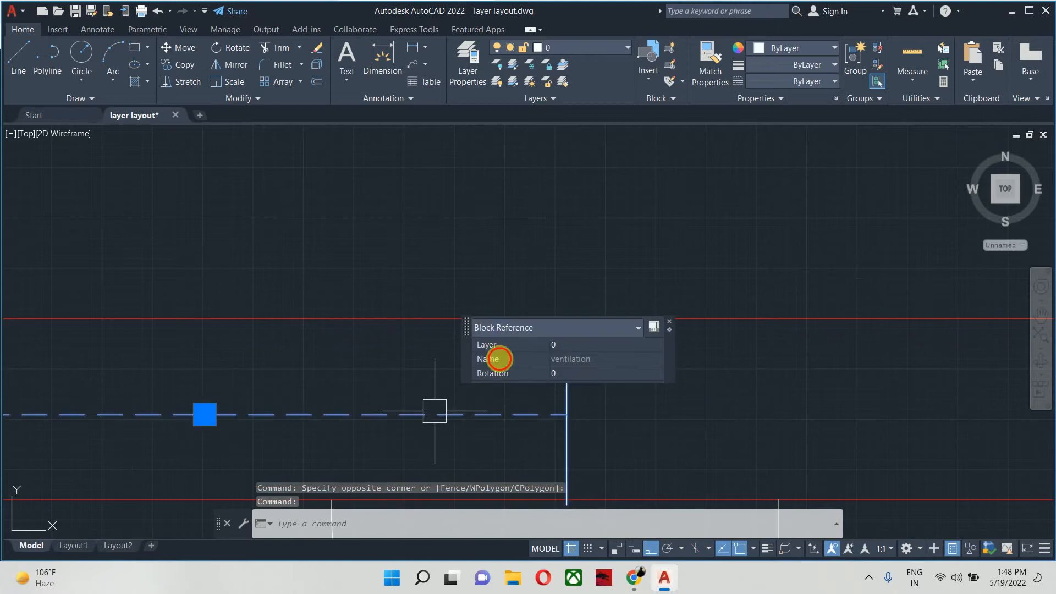
{"action": "type", "text": "m"}
{"action": "key", "text": "Return"}
{"action": "middle_click_drag", "start_coordinate": [523, 405], "coordinate": [347, 378]}
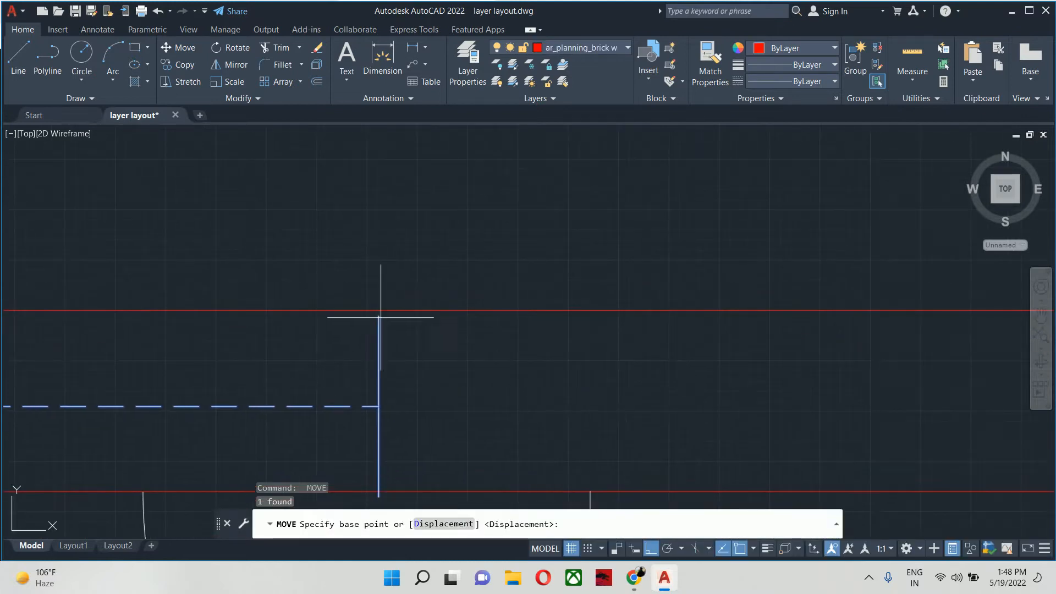
{"action": "left_click", "coordinate": [380, 317]}
{"action": "key", "text": "Escape"}
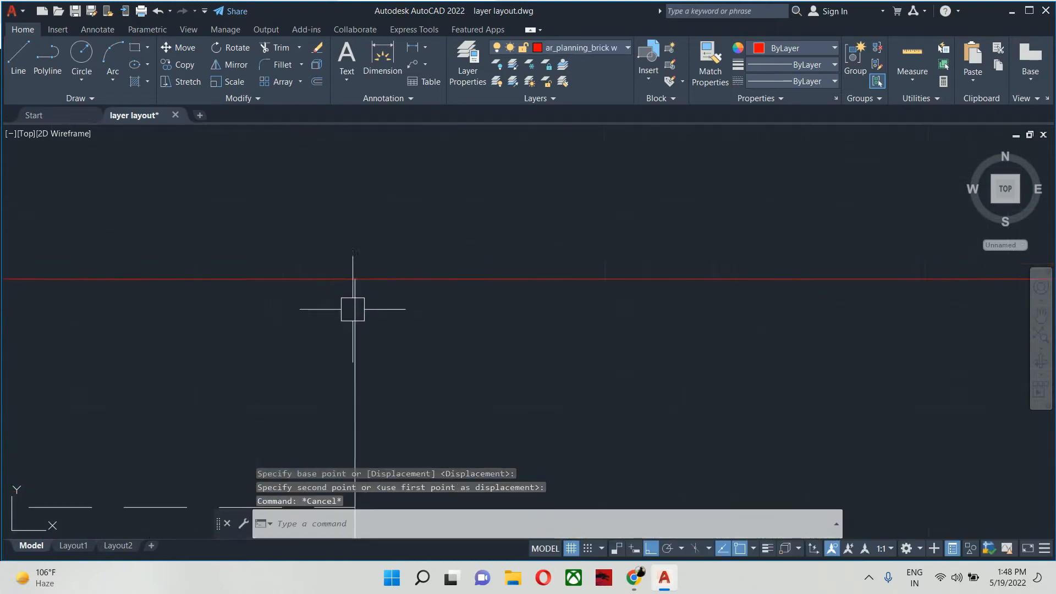
{"action": "key", "text": "Escape"}
- Examine the left rooms and the whole plan for walls that are on the wrong layer
{"action": "scroll", "coordinate": [353, 309], "scroll_direction": "down", "scroll_amount": 5}
{"action": "middle_click_drag", "start_coordinate": [365, 318], "coordinate": [462, 337]}
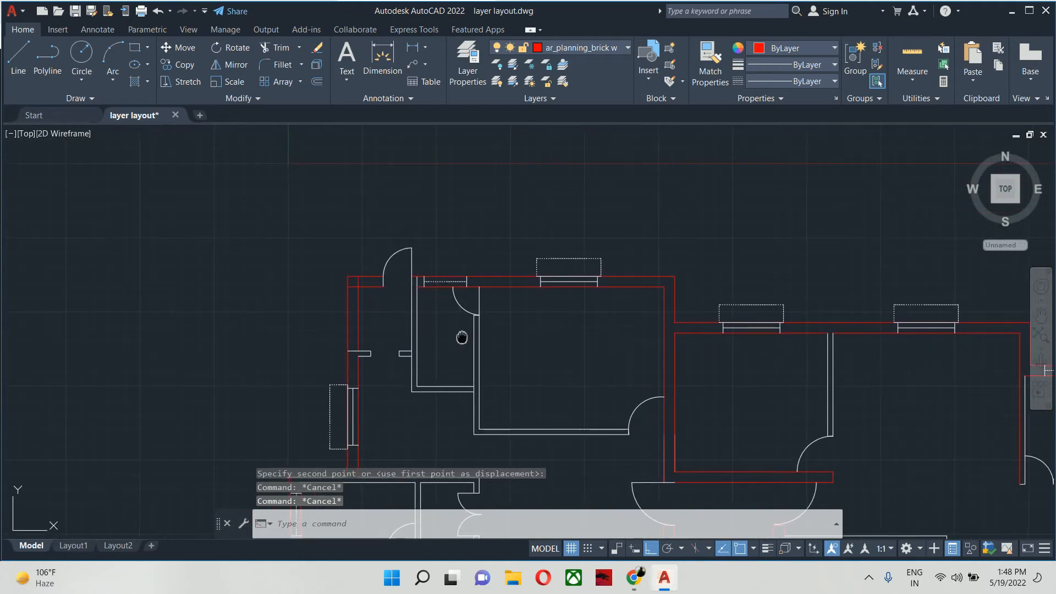
{"action": "scroll", "coordinate": [444, 253], "scroll_direction": "down", "scroll_amount": 4}
{"action": "scroll", "coordinate": [367, 300], "scroll_direction": "up", "scroll_amount": 5}
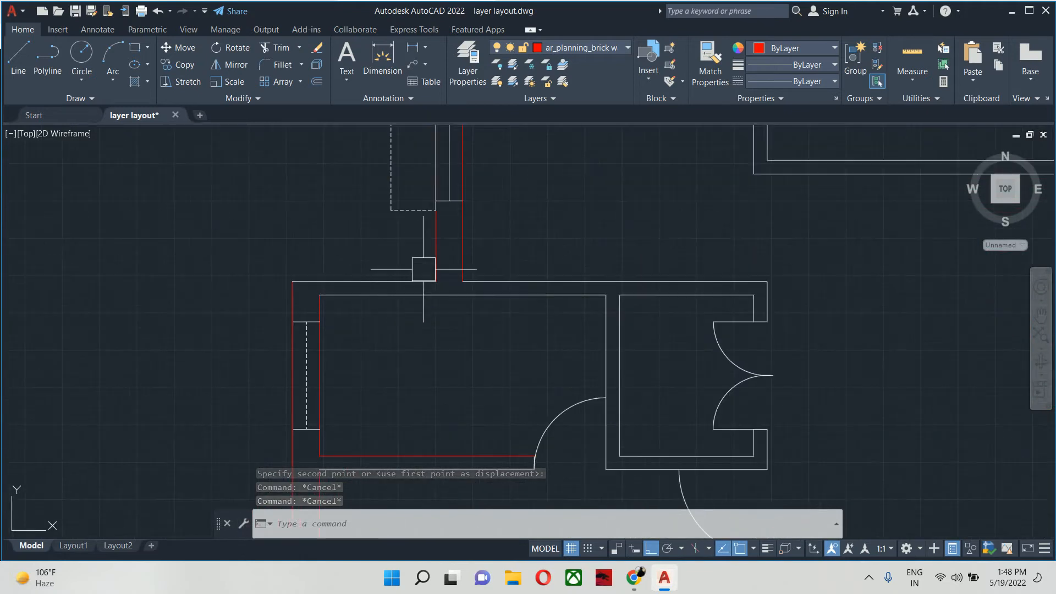
{"action": "scroll", "coordinate": [425, 269], "scroll_direction": "down", "scroll_amount": 3}
{"action": "middle_click_drag", "start_coordinate": [429, 343], "coordinate": [264, 239]}
{"action": "middle_click_drag", "start_coordinate": [426, 294], "coordinate": [270, 438]}
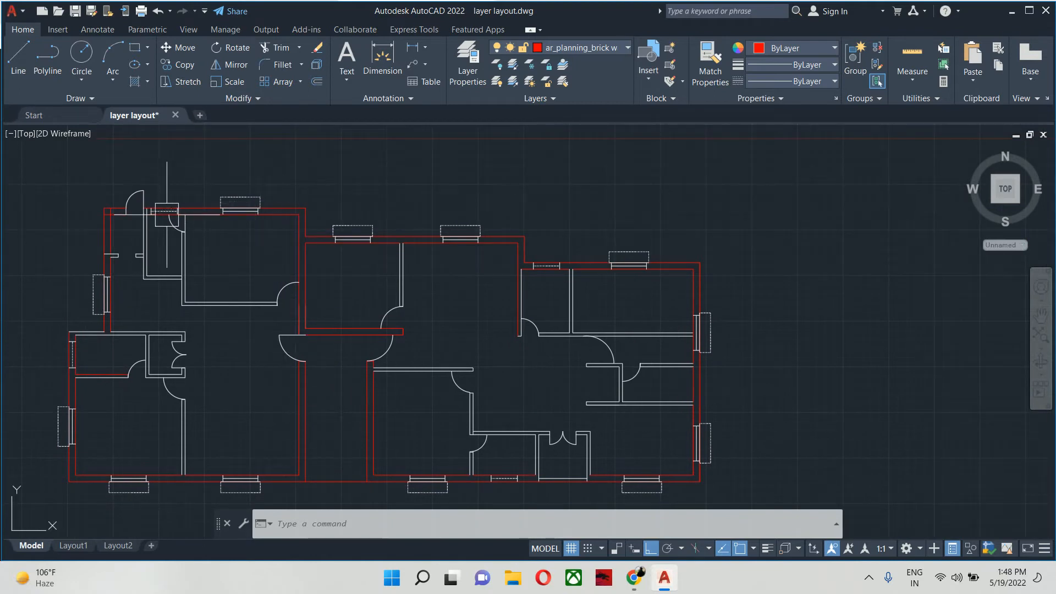
{"action": "scroll", "coordinate": [111, 213], "scroll_direction": "up", "scroll_amount": 5}
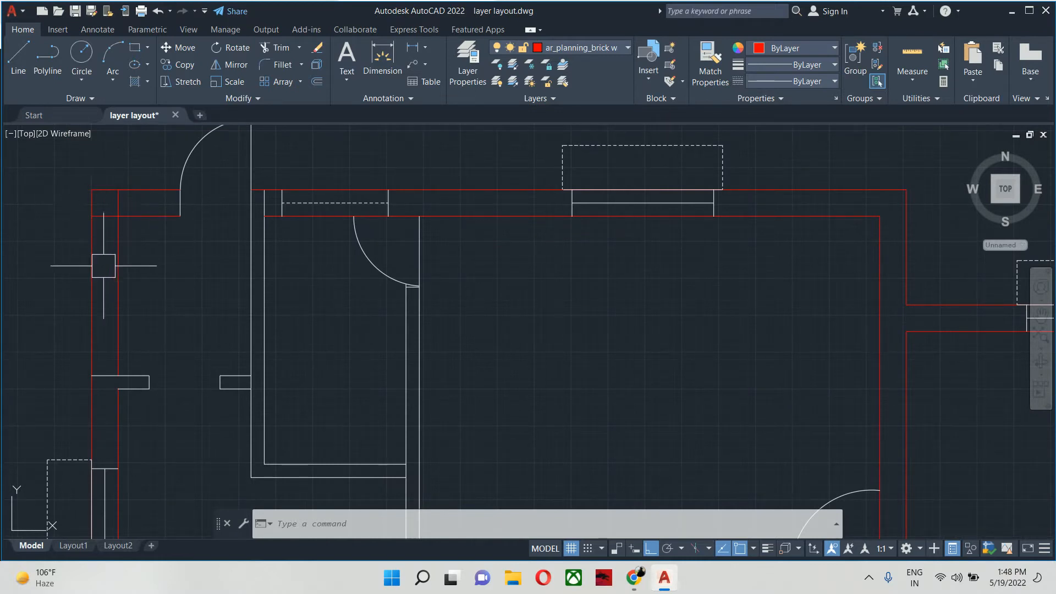
{"action": "scroll", "coordinate": [104, 266], "scroll_direction": "down", "scroll_amount": 4}
{"action": "key", "text": "Escape"}
{"action": "key", "text": "Escape"}
{"action": "key", "text": "Escape"}
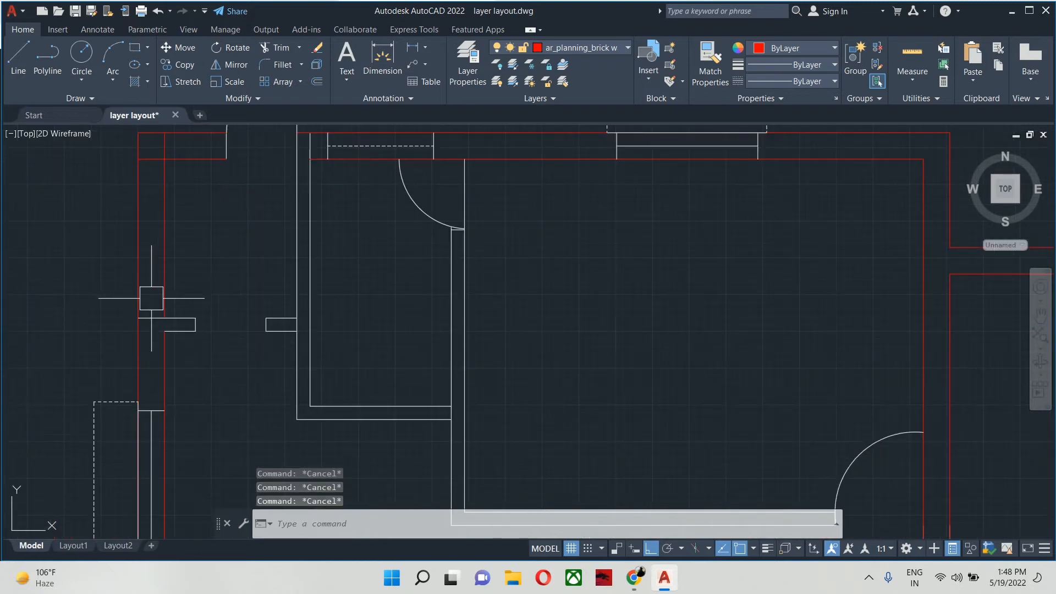
{"action": "middle_click_drag", "start_coordinate": [162, 300], "coordinate": [300, 304]}
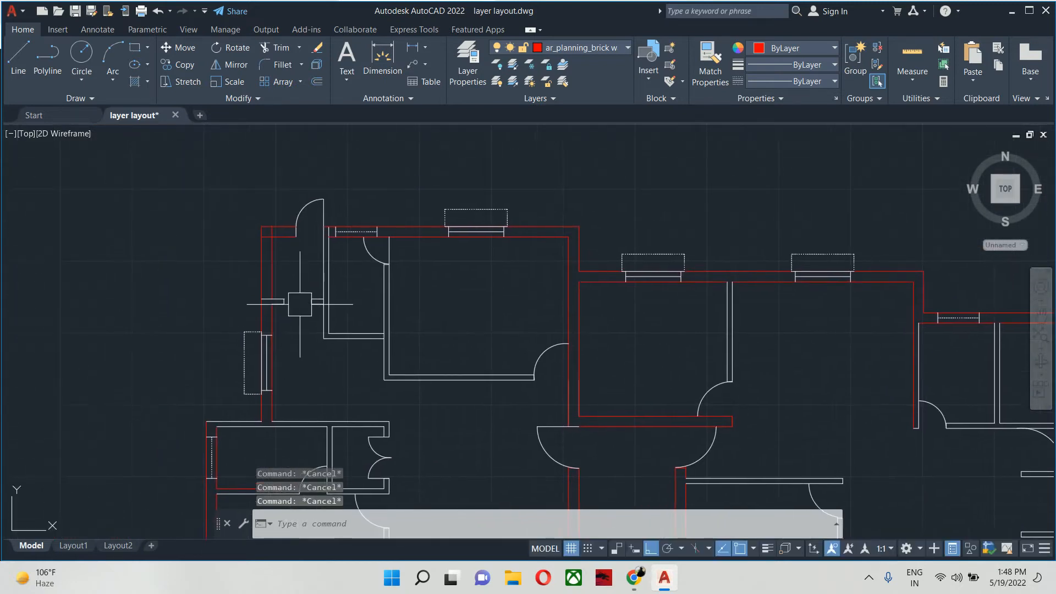
{"action": "scroll", "coordinate": [300, 310], "scroll_direction": "down", "scroll_amount": 3}
{"action": "scroll", "coordinate": [260, 316], "scroll_direction": "up", "scroll_amount": 5}
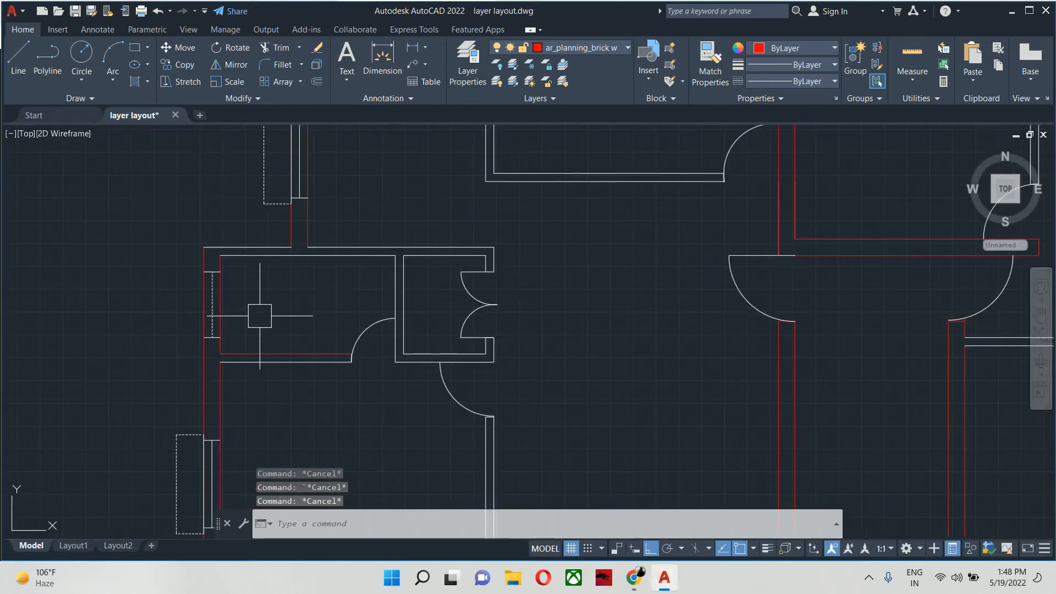
{"action": "scroll", "coordinate": [261, 325], "scroll_direction": "down", "scroll_amount": 5}
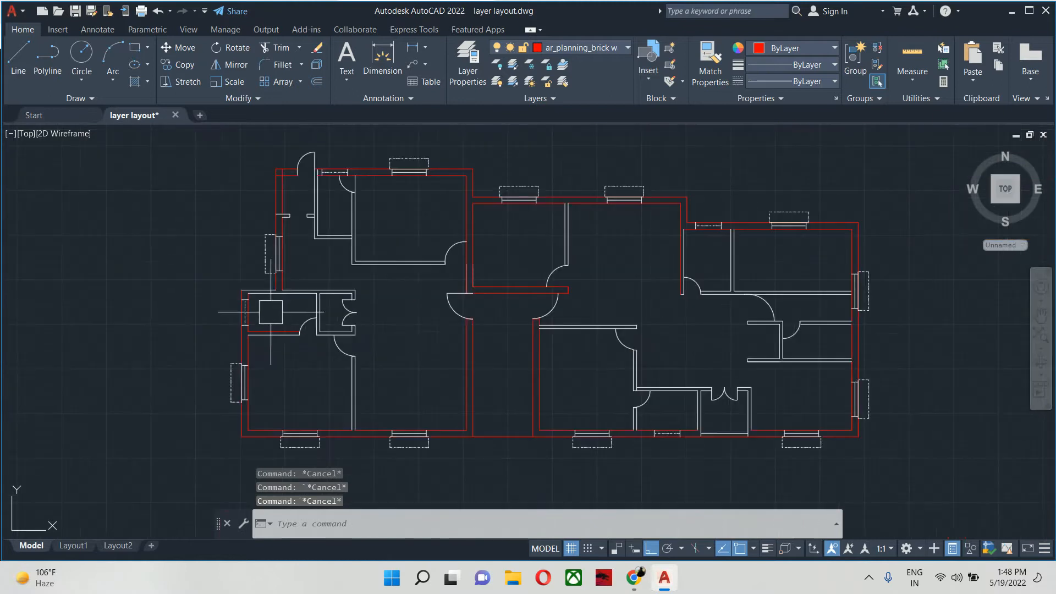
- Match the white lower line's properties onto the red line of the thin wall beside the small left room's door
{"action": "scroll", "coordinate": [311, 327], "scroll_direction": "up", "scroll_amount": 4}
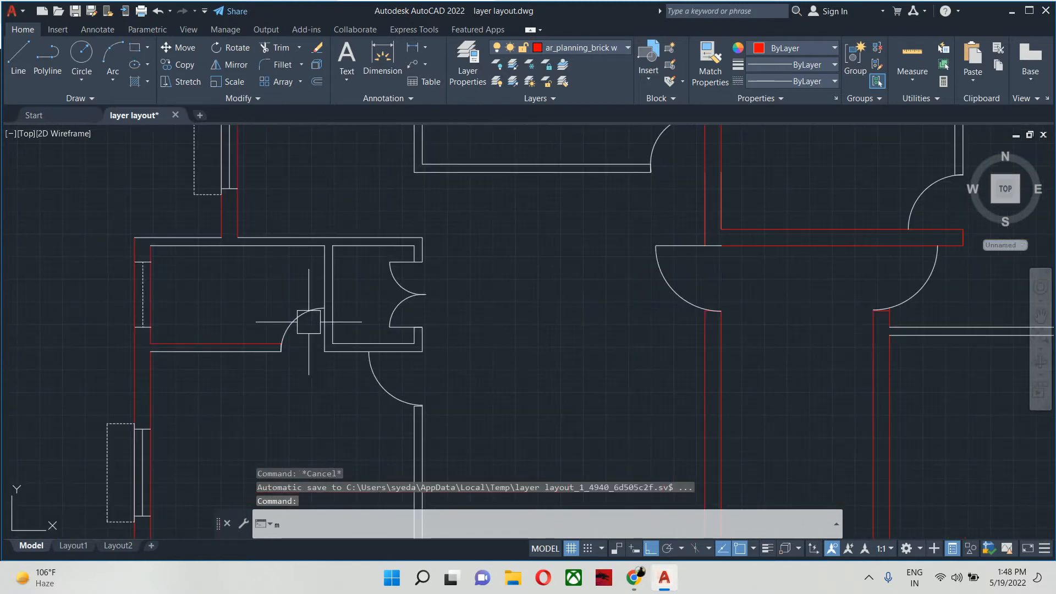
{"action": "type", "text": "ma"}
{"action": "key", "text": "Return"}
{"action": "scroll", "coordinate": [228, 345], "scroll_direction": "up", "scroll_amount": 4}
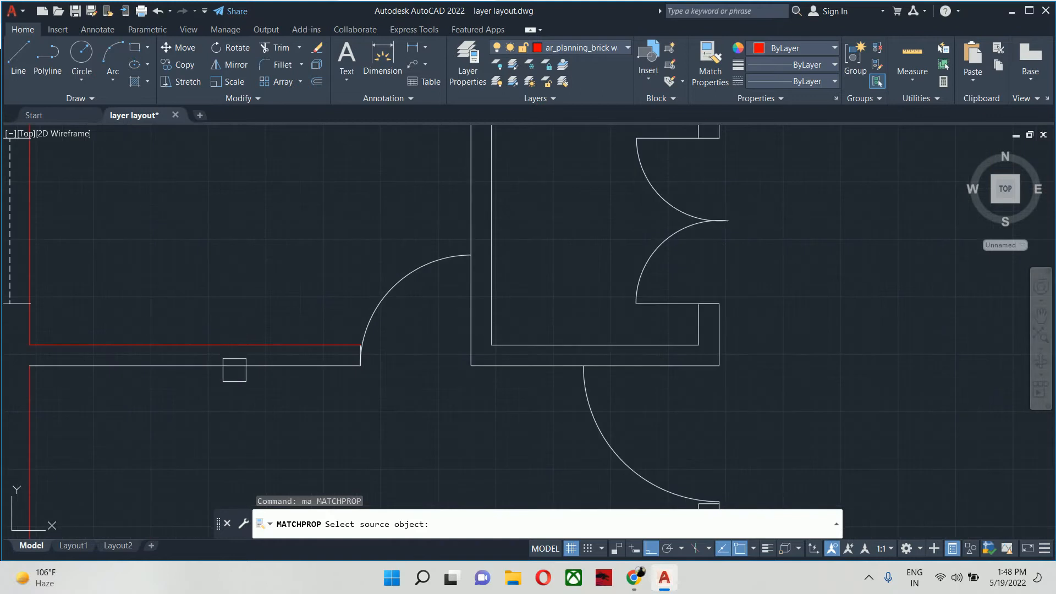
{"action": "left_click", "coordinate": [230, 366]}
{"action": "left_click", "coordinate": [236, 420]}
{"action": "left_click", "coordinate": [119, 317]}
{"action": "scroll", "coordinate": [118, 316], "scroll_direction": "down", "scroll_amount": 6}
{"action": "key", "text": "Escape"}
{"action": "key", "text": "Escape"}
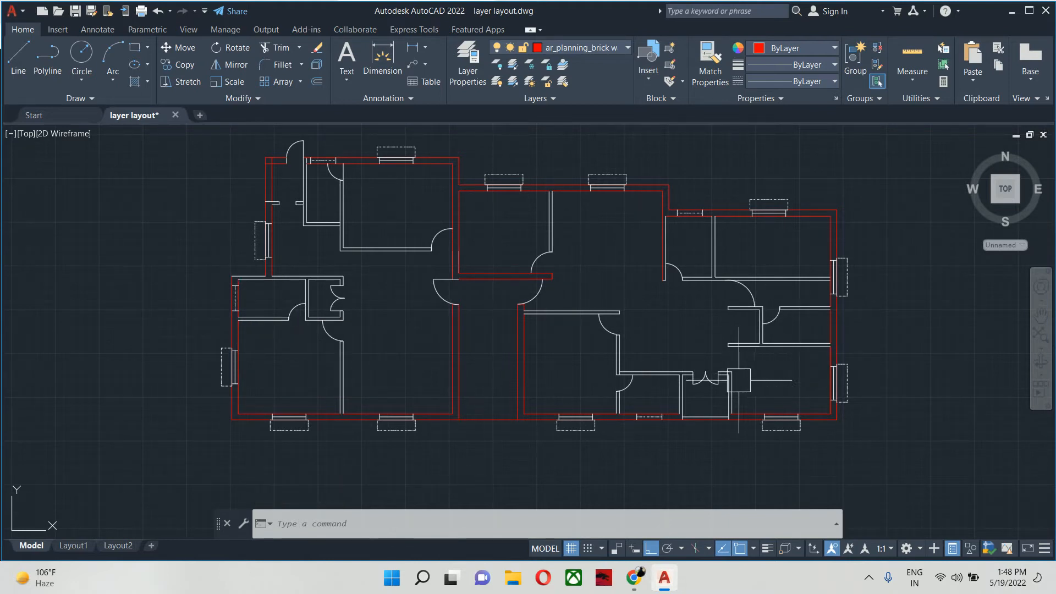
- Create a layer named ar_planning_brick wall_4.5 inces and set its colour to blue
{"action": "scroll", "coordinate": [707, 386], "scroll_direction": "down", "scroll_amount": 2}
{"action": "type", "text": "la"}
{"action": "key", "text": "Return"}
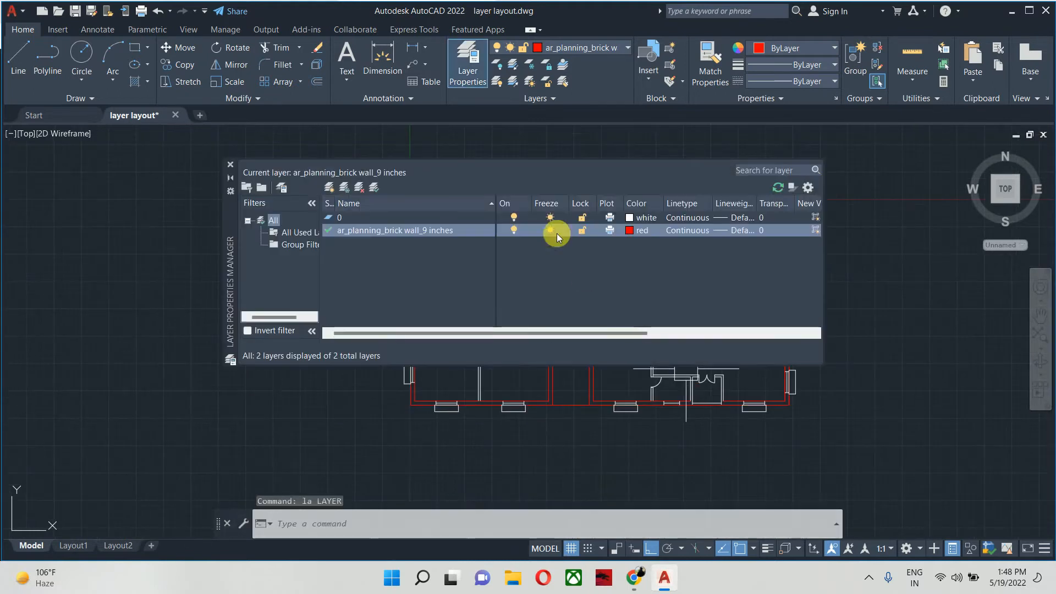
{"action": "left_click", "coordinate": [329, 188]}
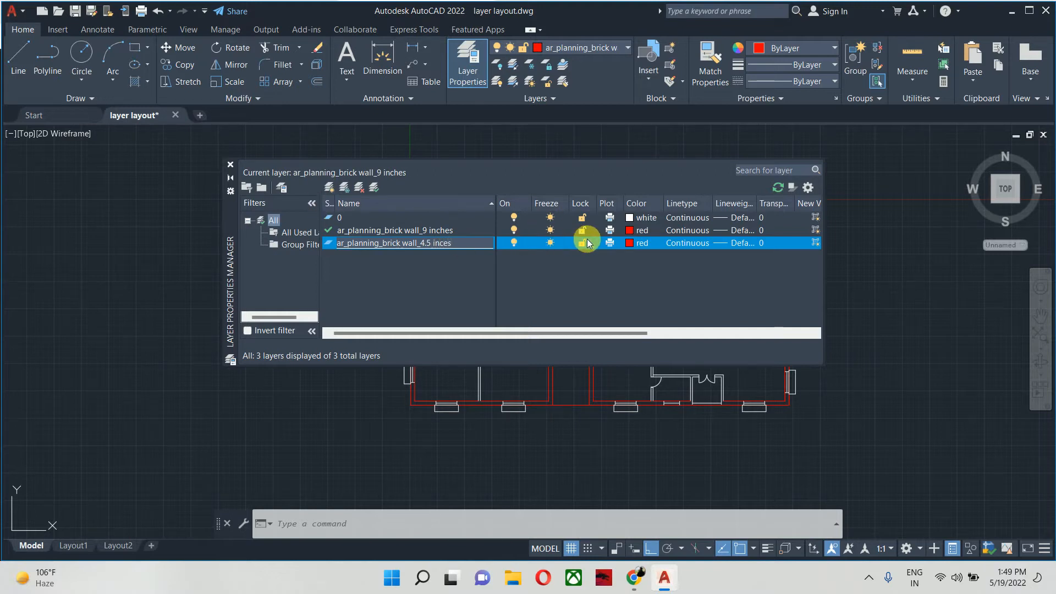
{"action": "left_click", "coordinate": [631, 243]}
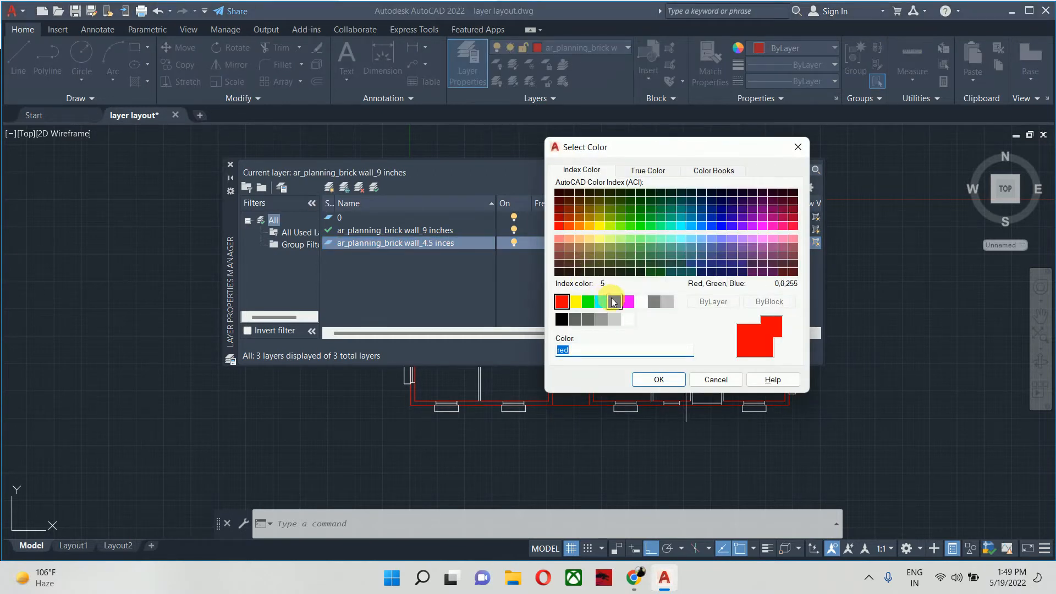
{"action": "left_click", "coordinate": [615, 301]}
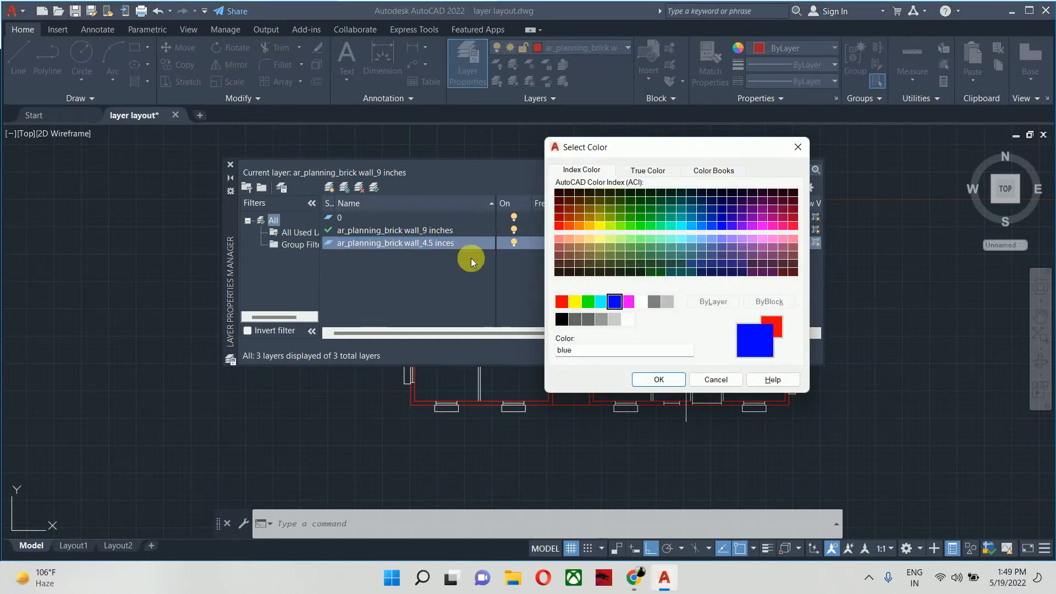
{"action": "left_click", "coordinate": [648, 380]}
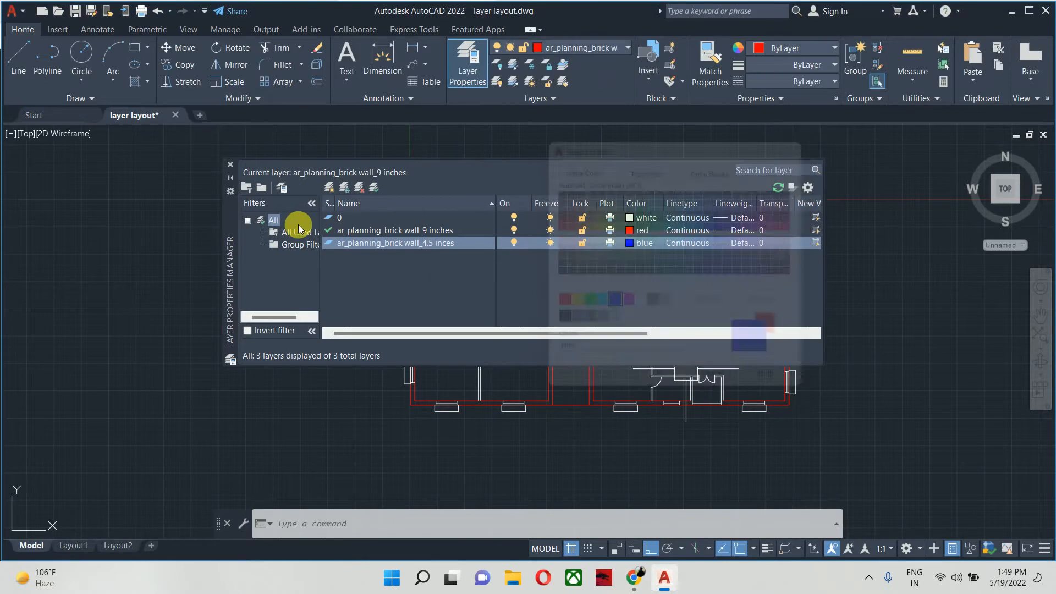
- Make ar_planning_brick wall_4.5 inces the current layer and draw a vertical reference line in the empty area right of the plan
{"action": "double_click", "coordinate": [330, 243]}
{"action": "left_click", "coordinate": [231, 164]}
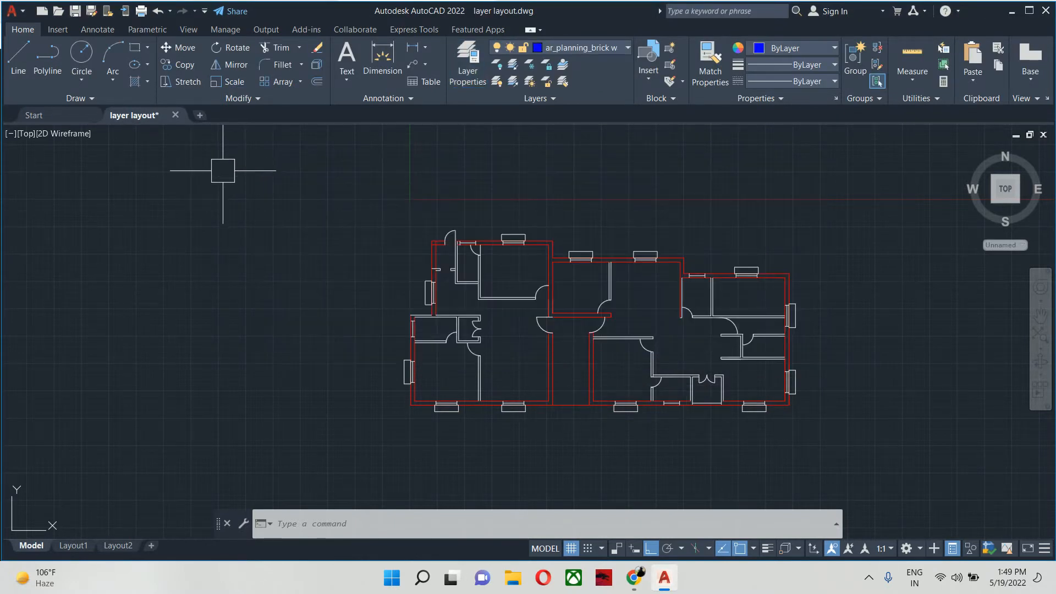
{"action": "scroll", "coordinate": [321, 243], "scroll_direction": "down", "scroll_amount": 3}
{"action": "scroll", "coordinate": [449, 293], "scroll_direction": "up", "scroll_amount": 2}
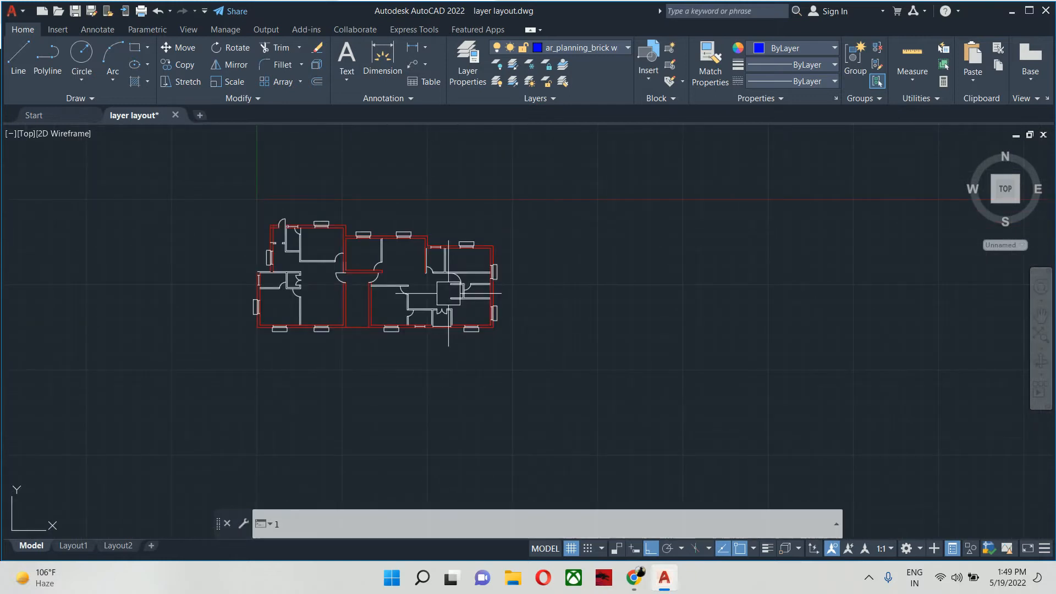
{"action": "key", "text": "Return"}
{"action": "left_click", "coordinate": [610, 327]}
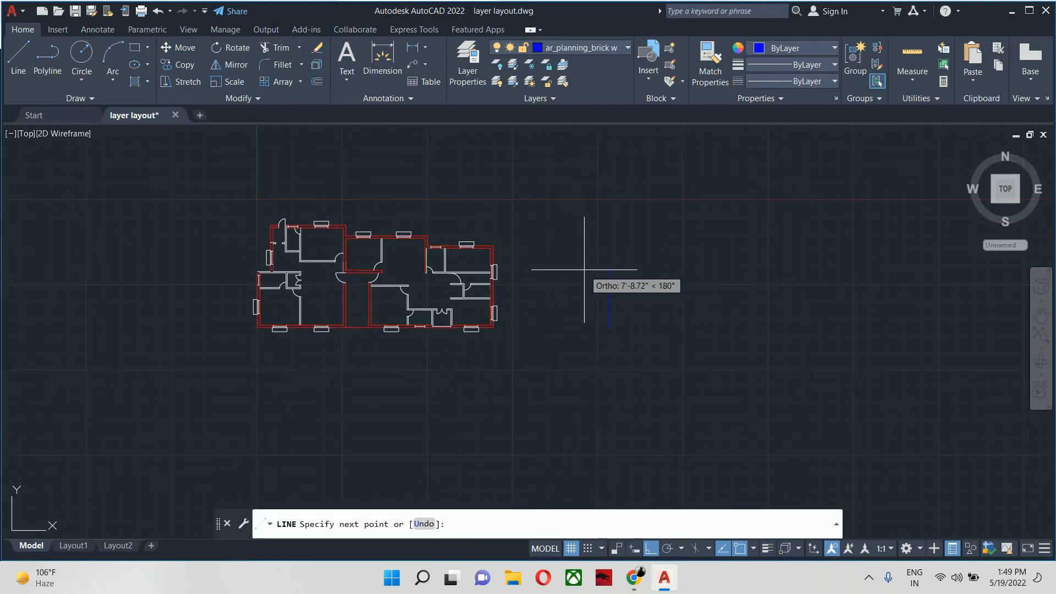
{"action": "key", "text": "Escape"}
- Match the blue reference line's properties onto the thin walls of the lower-right rooms with a crossing selection
{"action": "type", "text": "m"}
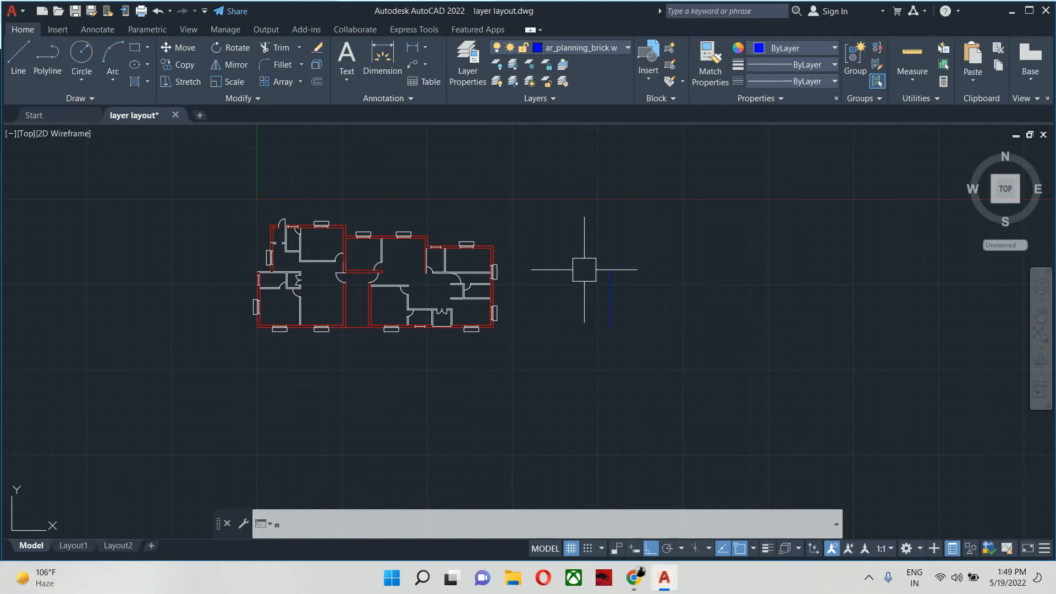
{"action": "type", "text": "a"}
{"action": "key", "text": "Return"}
{"action": "left_click", "coordinate": [620, 284]}
{"action": "scroll", "coordinate": [517, 323], "scroll_direction": "up", "scroll_amount": 4}
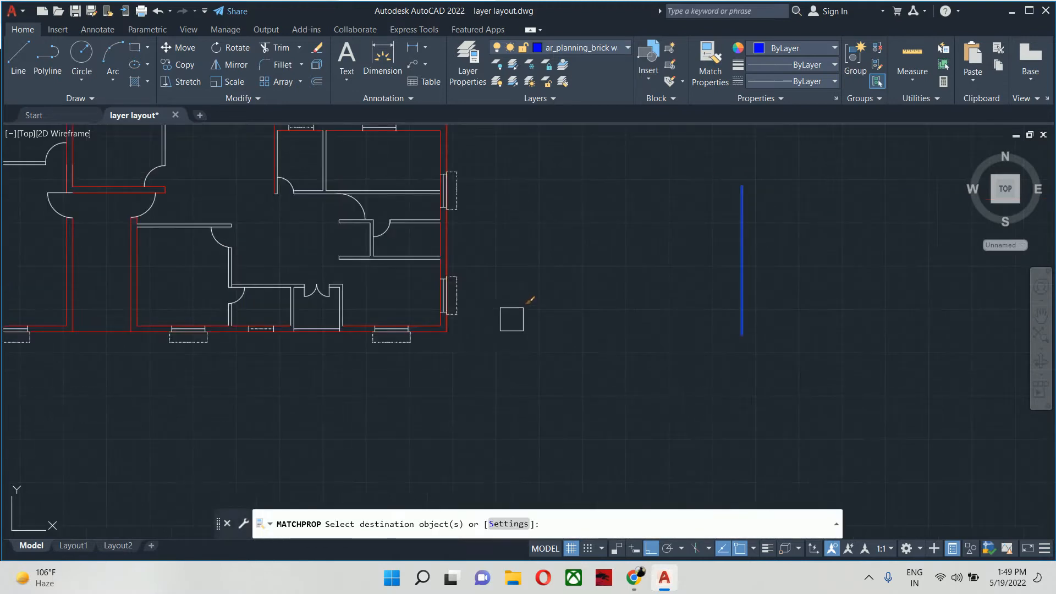
{"action": "scroll", "coordinate": [401, 312], "scroll_direction": "up", "scroll_amount": 2}
{"action": "left_click", "coordinate": [401, 311]}
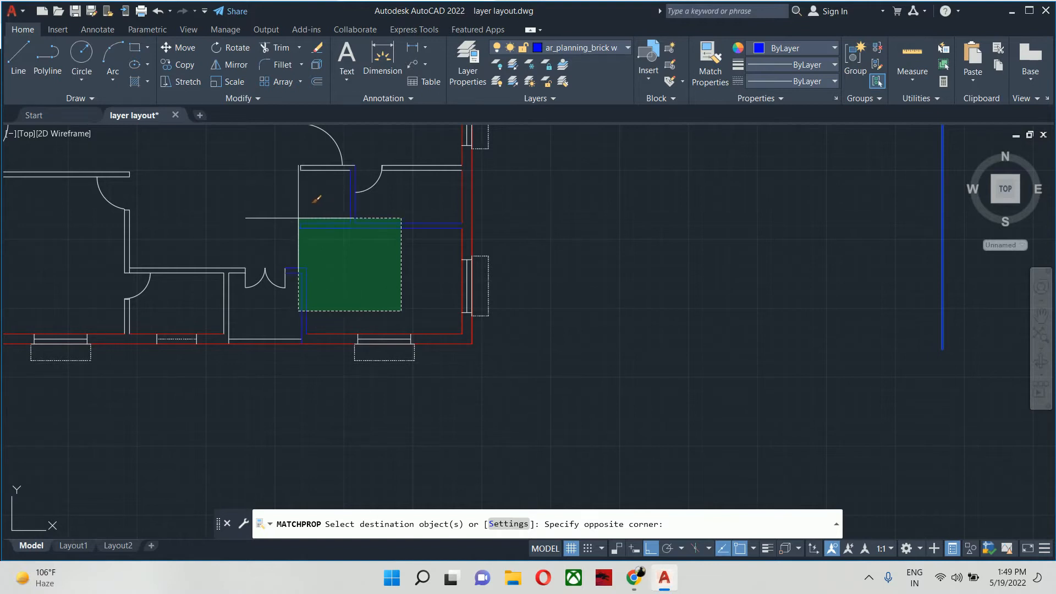
{"action": "left_click", "coordinate": [299, 219]}
{"action": "middle_click_drag", "start_coordinate": [371, 243], "coordinate": [404, 302]}
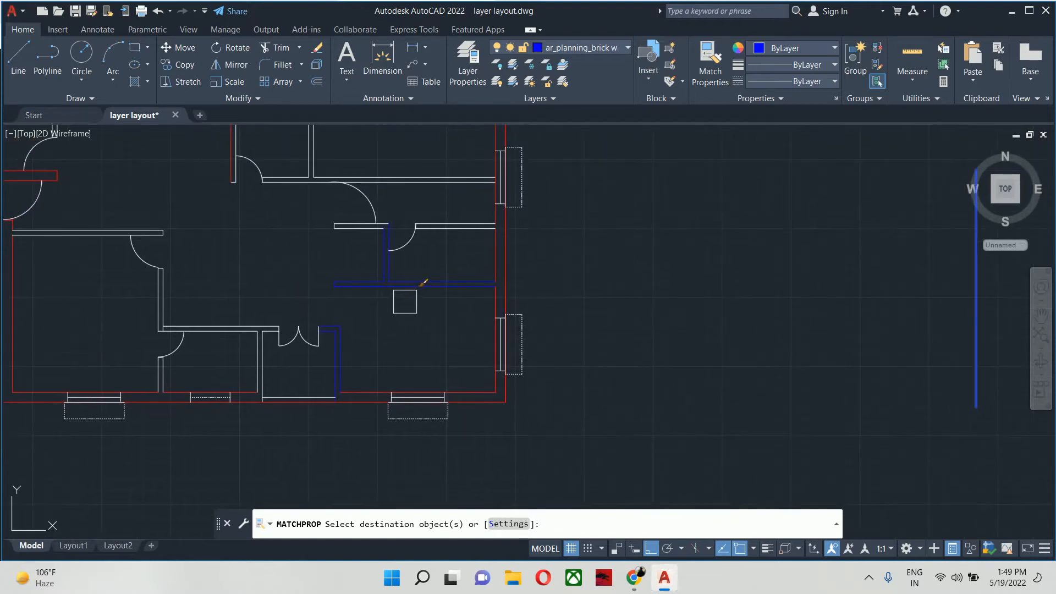
- Try to match the blue line's properties onto the wall lines below the double-door closet, and undo the property matching
{"action": "scroll", "coordinate": [352, 363], "scroll_direction": "up", "scroll_amount": 5}
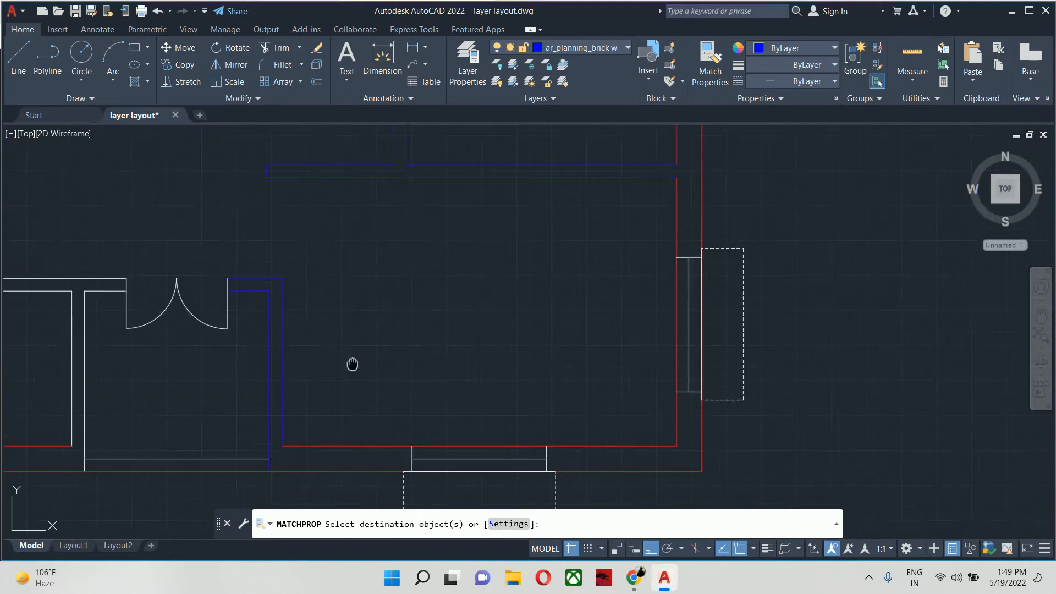
{"action": "left_click", "coordinate": [422, 212]}
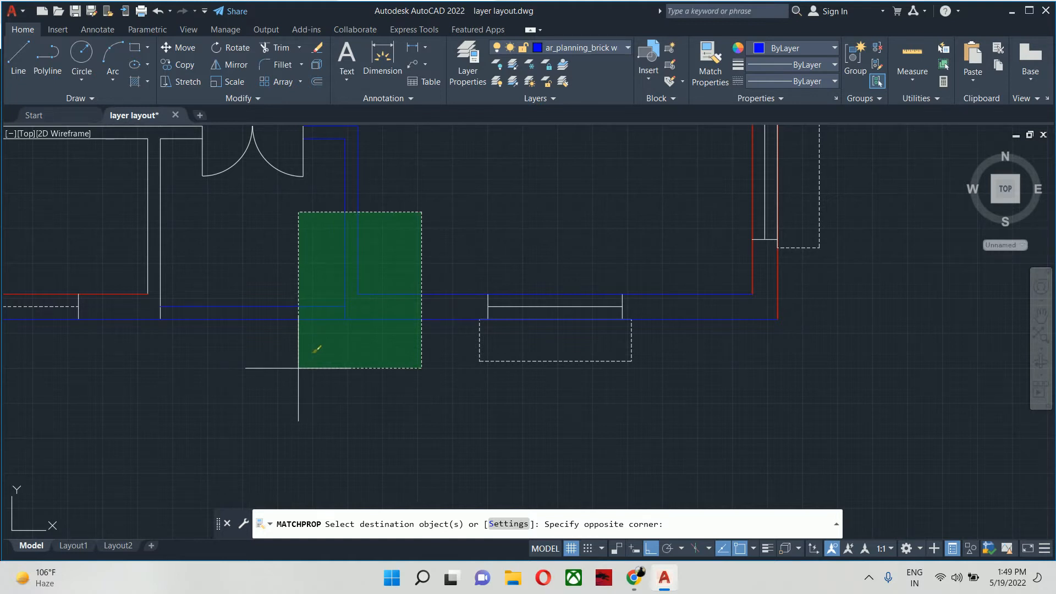
{"action": "left_click", "coordinate": [298, 368]}
{"action": "scroll", "coordinate": [297, 330], "scroll_direction": "down", "scroll_amount": 3}
{"action": "key", "text": "Escape"}
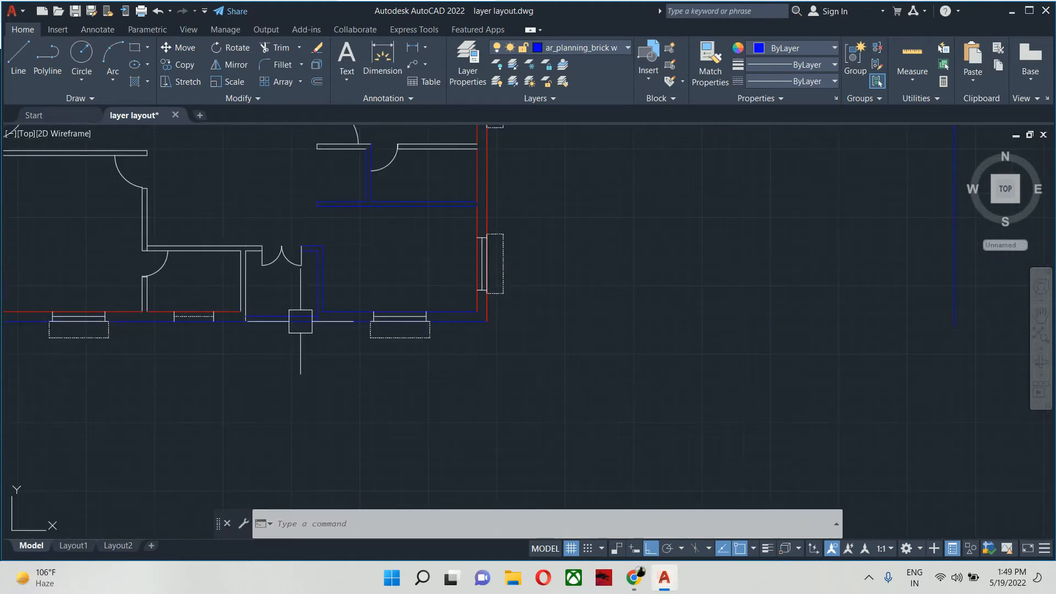
{"action": "scroll", "coordinate": [309, 312], "scroll_direction": "down", "scroll_amount": 3}
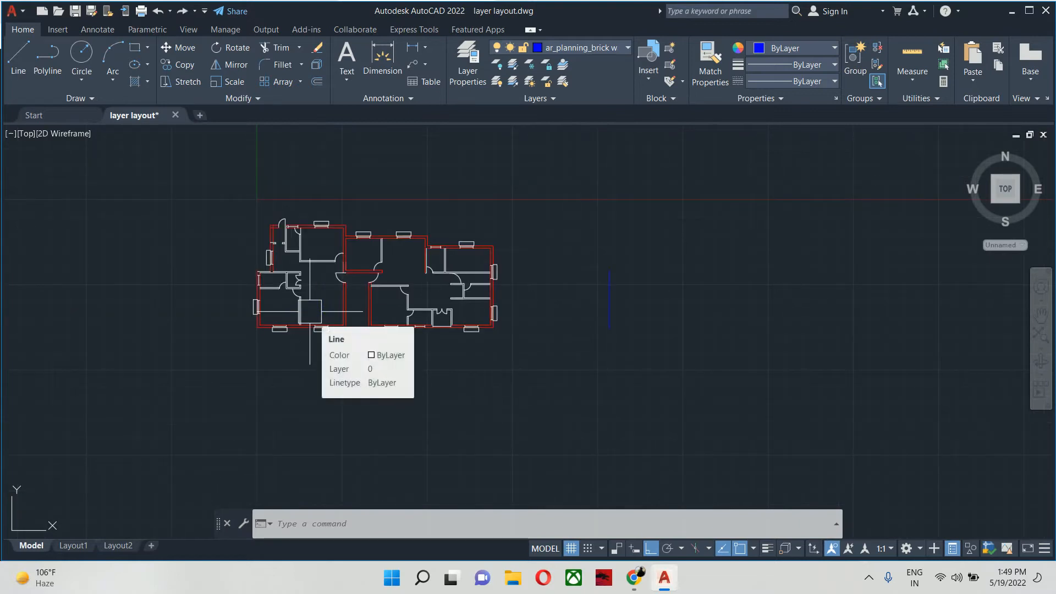
- Lock the ar_planning_brick wall_9 inches layer
{"action": "type", "text": "la"}
{"action": "key", "text": "Return"}
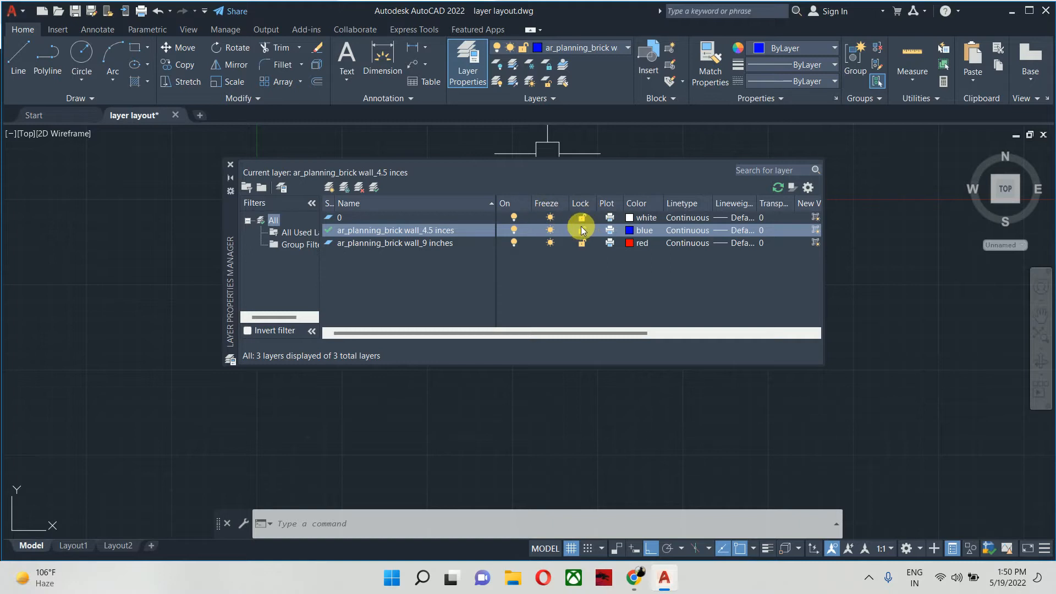
{"action": "left_click", "coordinate": [583, 246]}
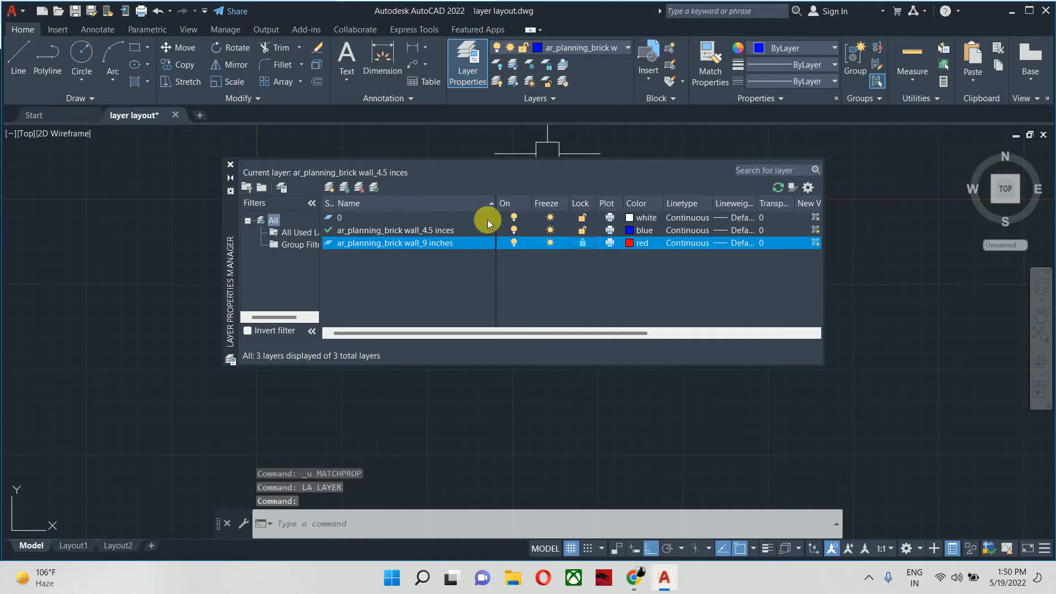
{"action": "left_click", "coordinate": [230, 165]}
- Test the layer lock by deleting everything in the drawing, and undo the deletion
{"action": "middle_click_drag", "start_coordinate": [525, 374], "coordinate": [560, 377]}
{"action": "key", "text": "ctrl+a"}
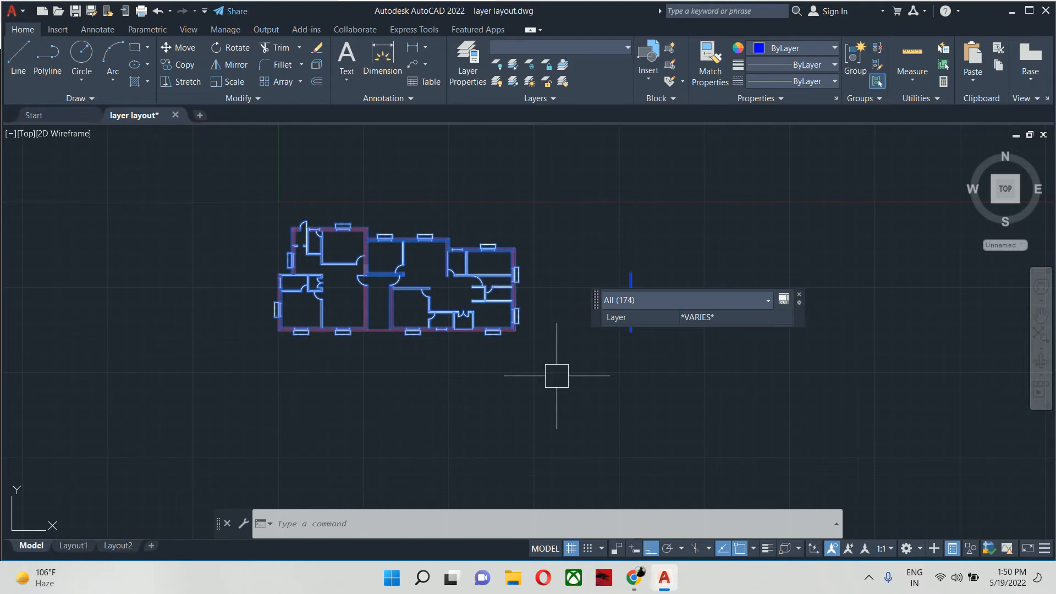
{"action": "key", "text": "Delete"}
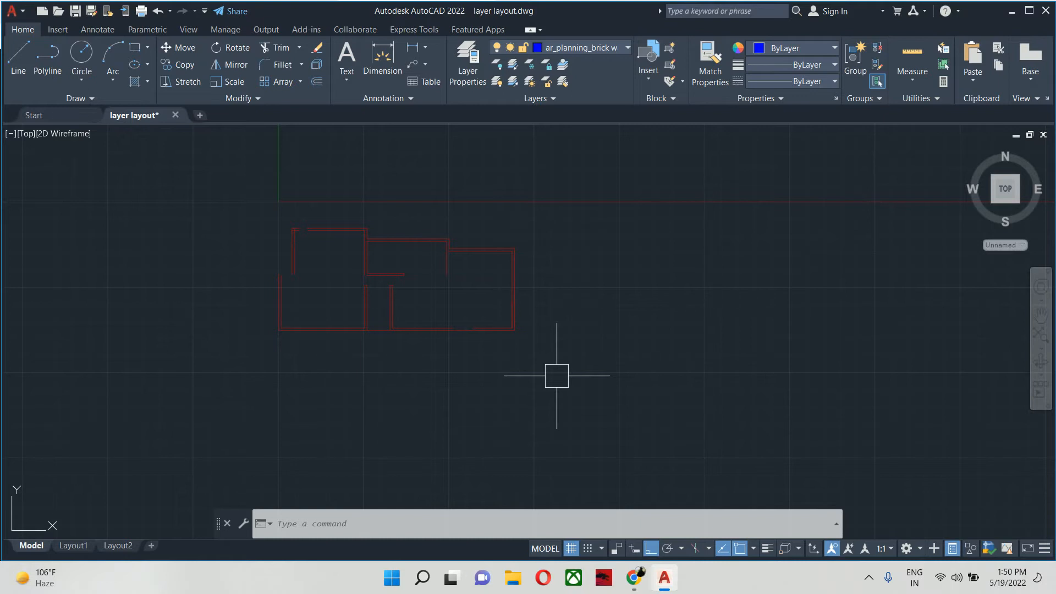
{"action": "key", "text": "Escape"}
{"action": "key", "text": "Escape"}
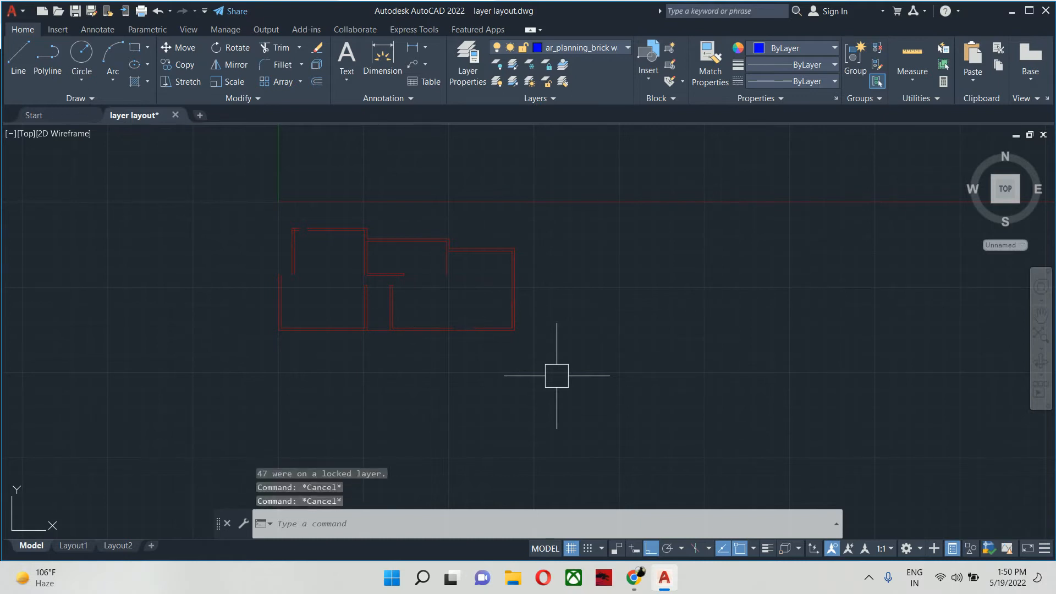
{"action": "key", "text": "ctrl+z"}
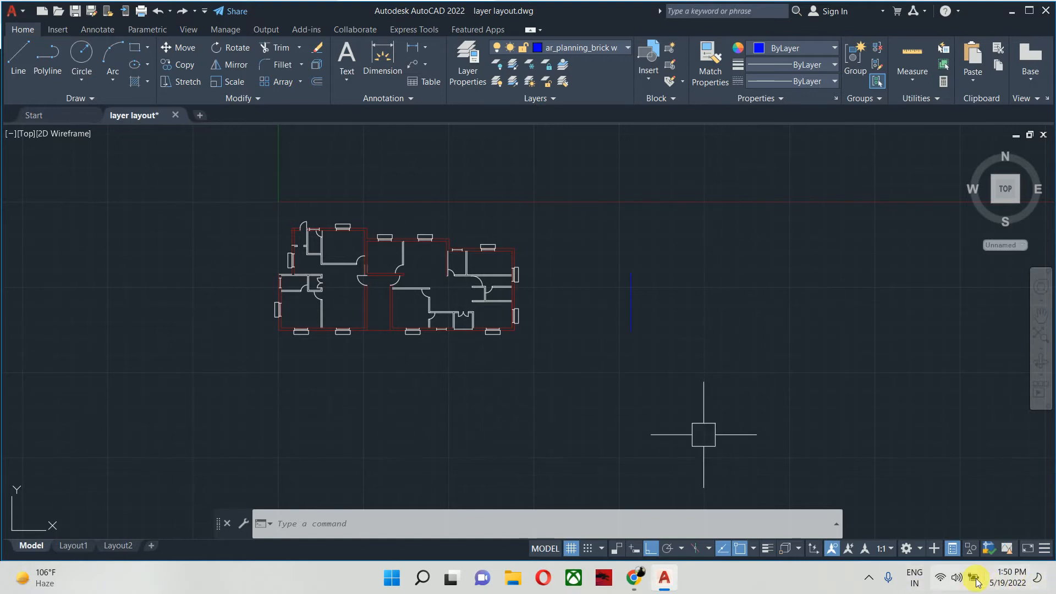
{"action": "left_click", "coordinate": [958, 587]}
{"action": "left_click", "coordinate": [743, 429]}
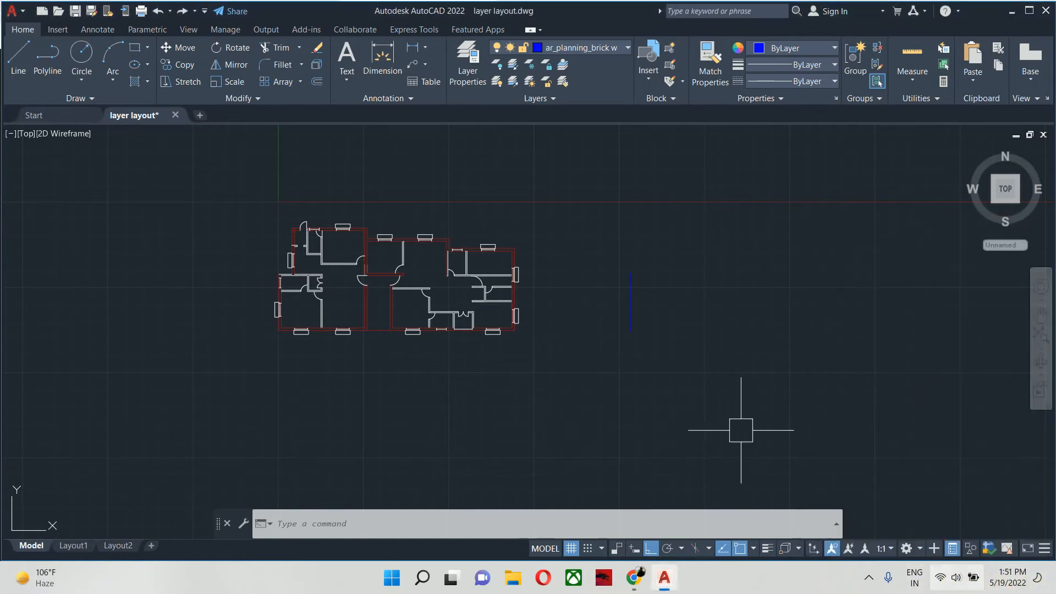
{"action": "scroll", "coordinate": [435, 333], "scroll_direction": "up", "scroll_amount": 2}
{"action": "middle_click_drag", "start_coordinate": [435, 320], "coordinate": [485, 343]}
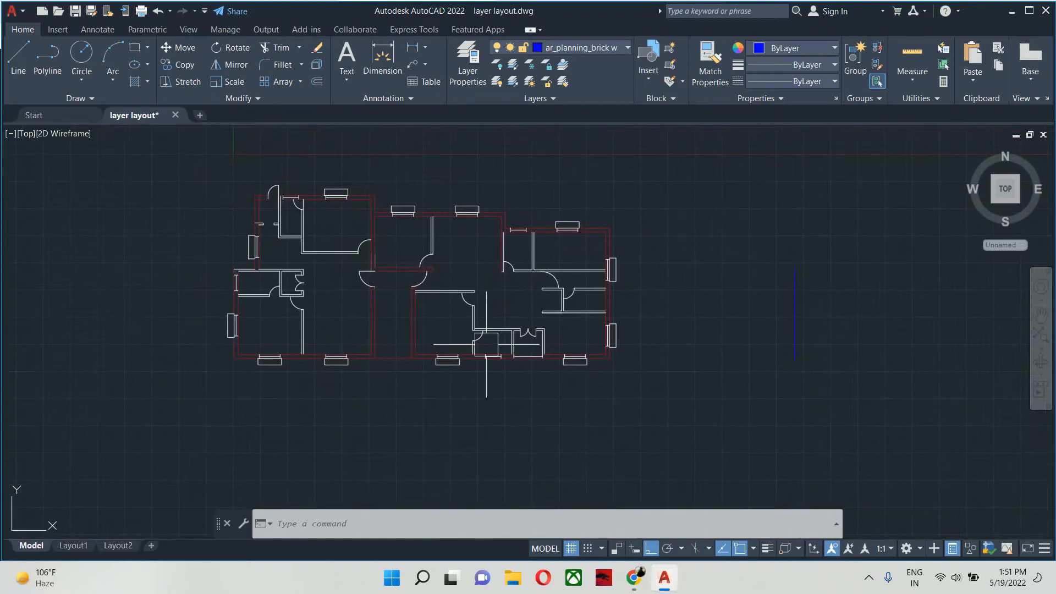
{"action": "scroll", "coordinate": [544, 263], "scroll_direction": "up", "scroll_amount": 6}
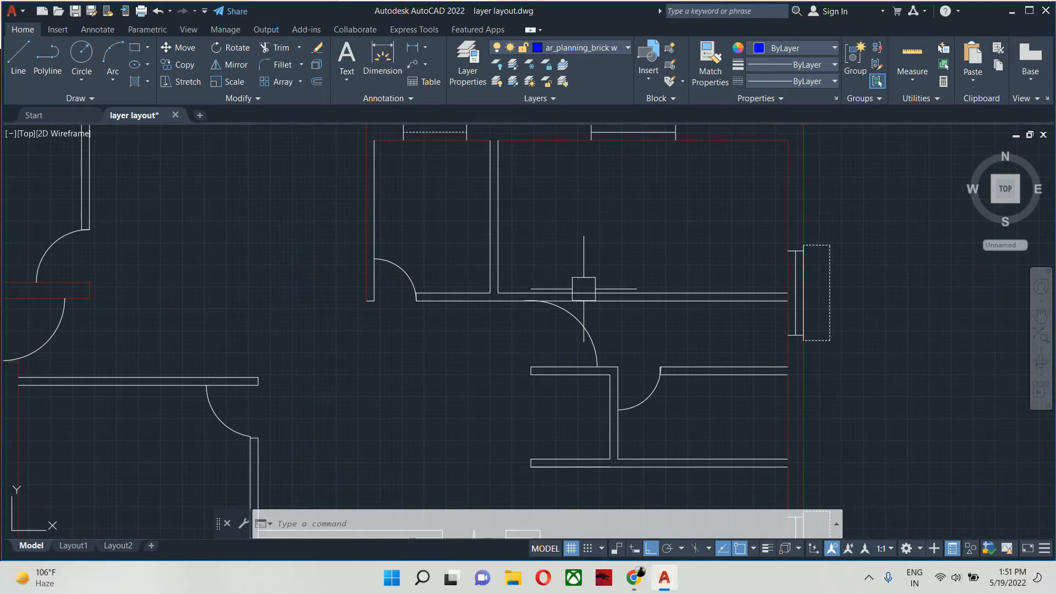
{"action": "type", "text": "o"}
{"action": "key", "text": "Return"}
{"action": "type", "text": "24"}
{"action": "key", "text": "Return"}
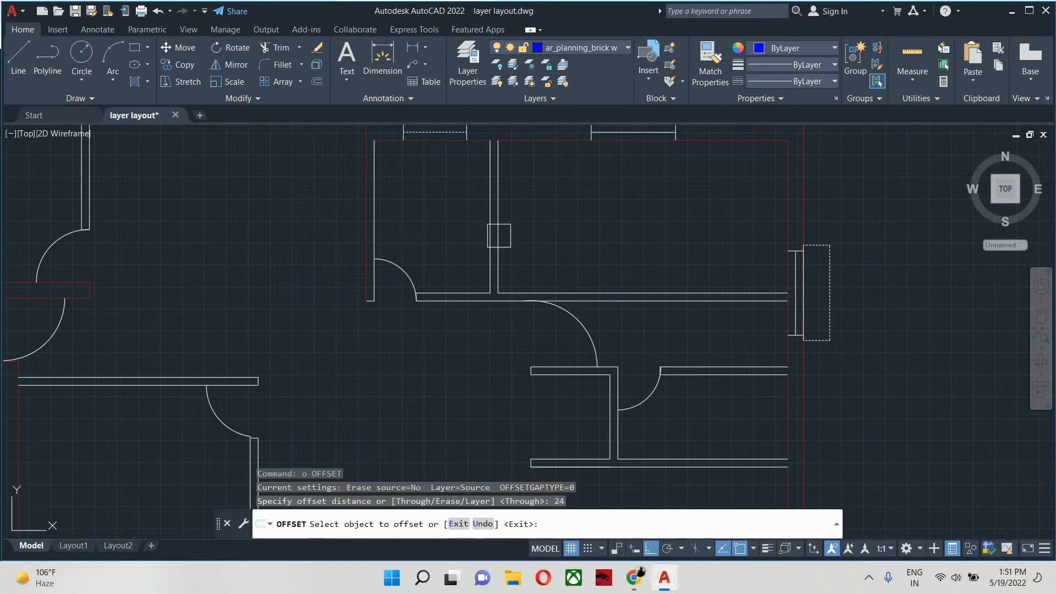
{"action": "left_click", "coordinate": [499, 235]}
{"action": "key", "text": "Escape"}
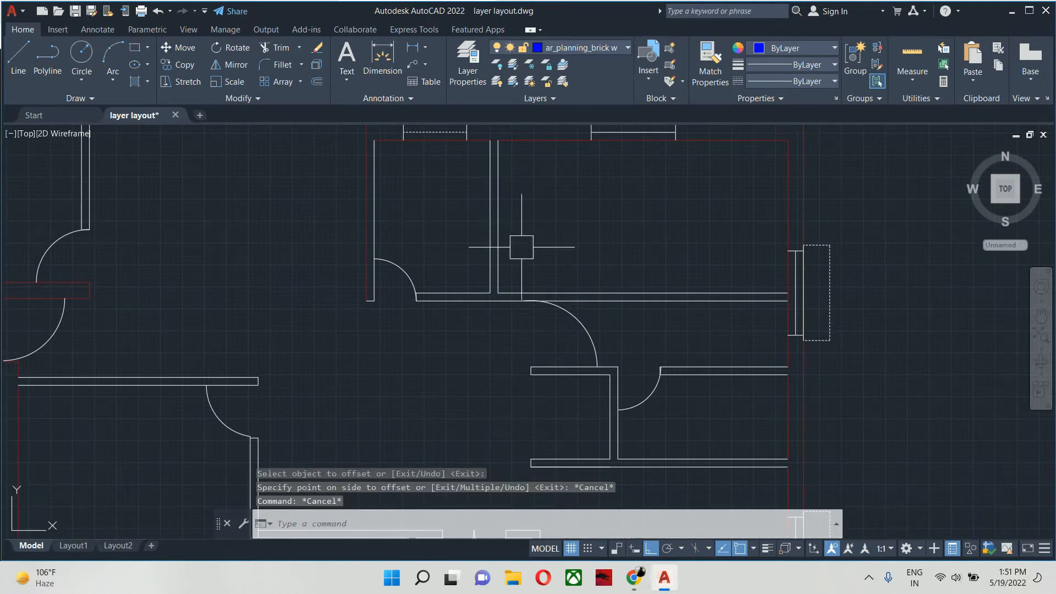
- Offset the right line of the partition between the two upper-right rooms 18 inches to the right
{"action": "scroll", "coordinate": [538, 288], "scroll_direction": "up", "scroll_amount": 3}
{"action": "key", "text": "Return"}
{"action": "type", "text": "18"}
{"action": "key", "text": "Return"}
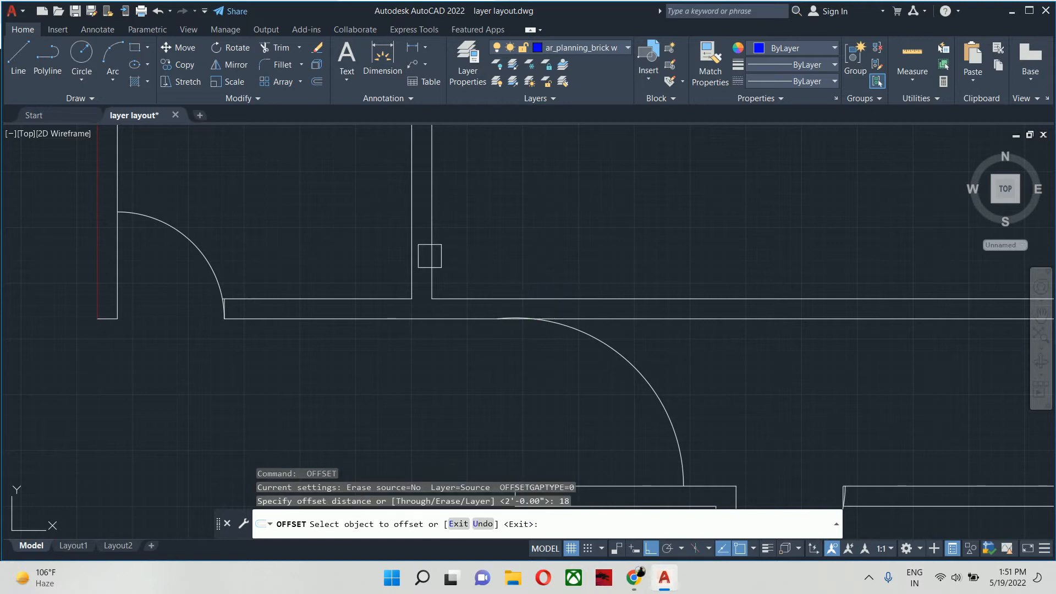
{"action": "left_click", "coordinate": [431, 255]}
{"action": "left_click", "coordinate": [513, 253]}
{"action": "key", "text": "Return"}
{"action": "key", "text": "Escape"}
- Extend the offset line across the horizontal wall and trim the excess lines so the wall ends there, beside the door swing
{"action": "scroll", "coordinate": [520, 261], "scroll_direction": "up", "scroll_amount": 2}
{"action": "key", "text": "Escape"}
{"action": "scroll", "coordinate": [511, 275], "scroll_direction": "up", "scroll_amount": 2}
{"action": "middle_click_drag", "start_coordinate": [524, 262], "coordinate": [535, 224]}
{"action": "type", "text": "ex"}
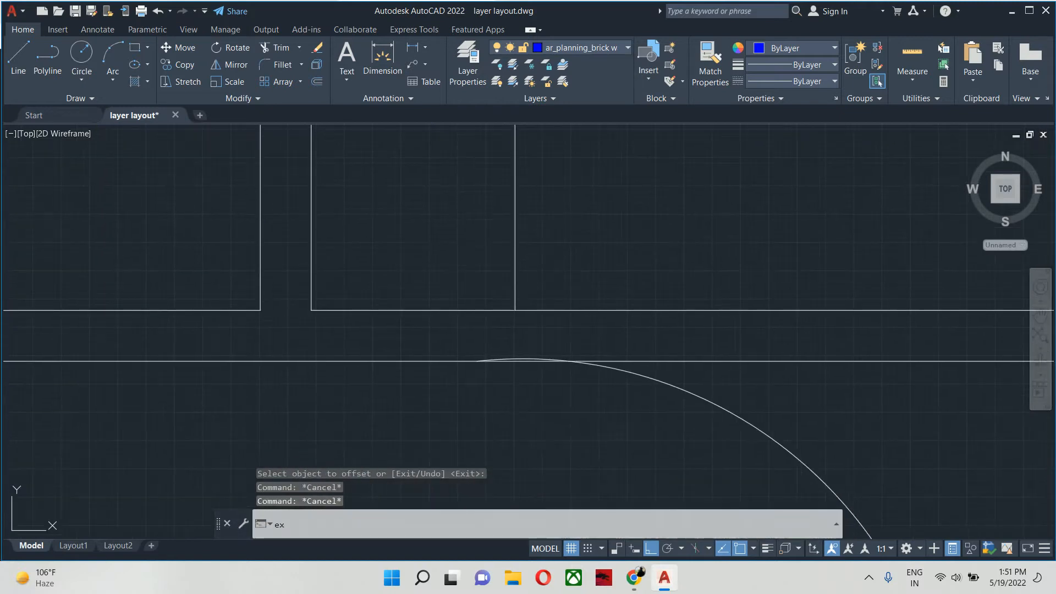
{"action": "key", "text": "Return"}
{"action": "left_click", "coordinate": [513, 244]}
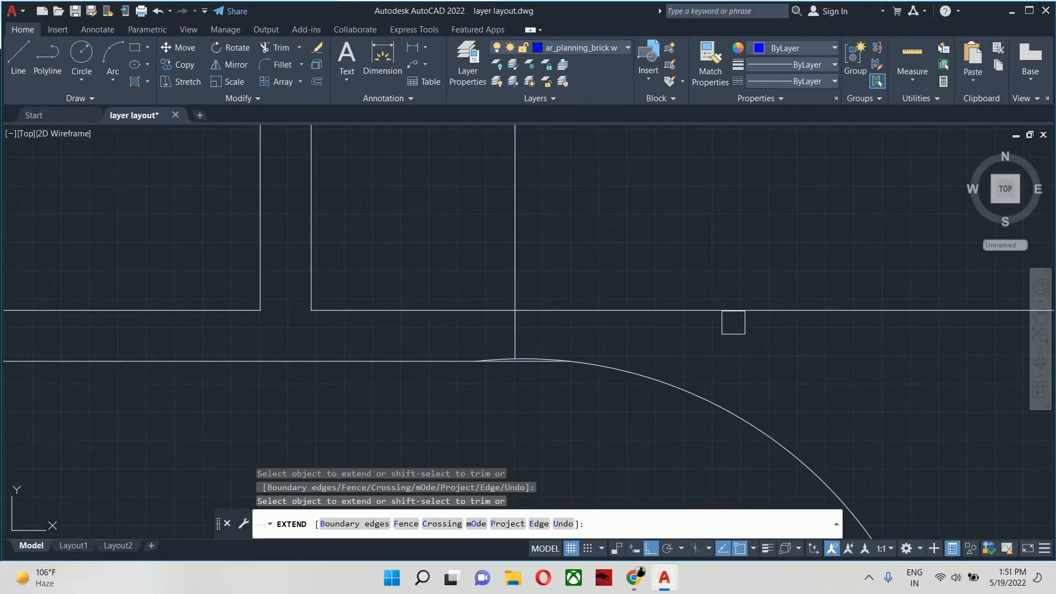
{"action": "left_click", "coordinate": [733, 322], "text": "shift"}
{"action": "scroll", "coordinate": [537, 342], "scroll_direction": "down", "scroll_amount": 2}
{"action": "left_click", "coordinate": [514, 264], "text": "shift"}
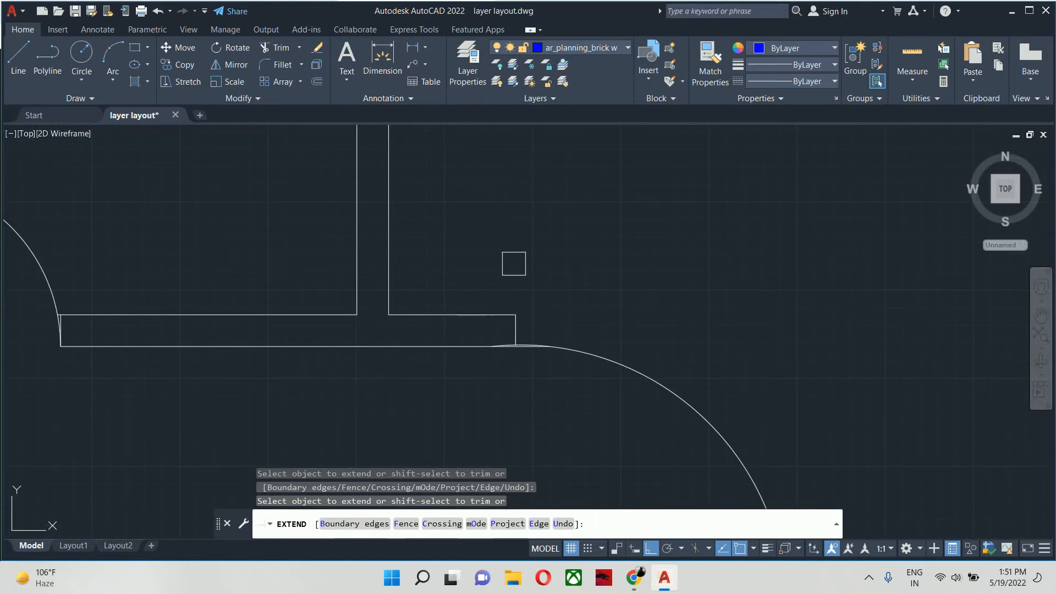
{"action": "scroll", "coordinate": [517, 270], "scroll_direction": "down", "scroll_amount": 2}
{"action": "key", "text": "Escape"}
{"action": "key", "text": "Escape"}
{"action": "key", "text": "Escape"}
- Draw a vertical line from the shortened wall's end up to the inner face of the upper outer wall
{"action": "scroll", "coordinate": [561, 330], "scroll_direction": "down", "scroll_amount": 3}
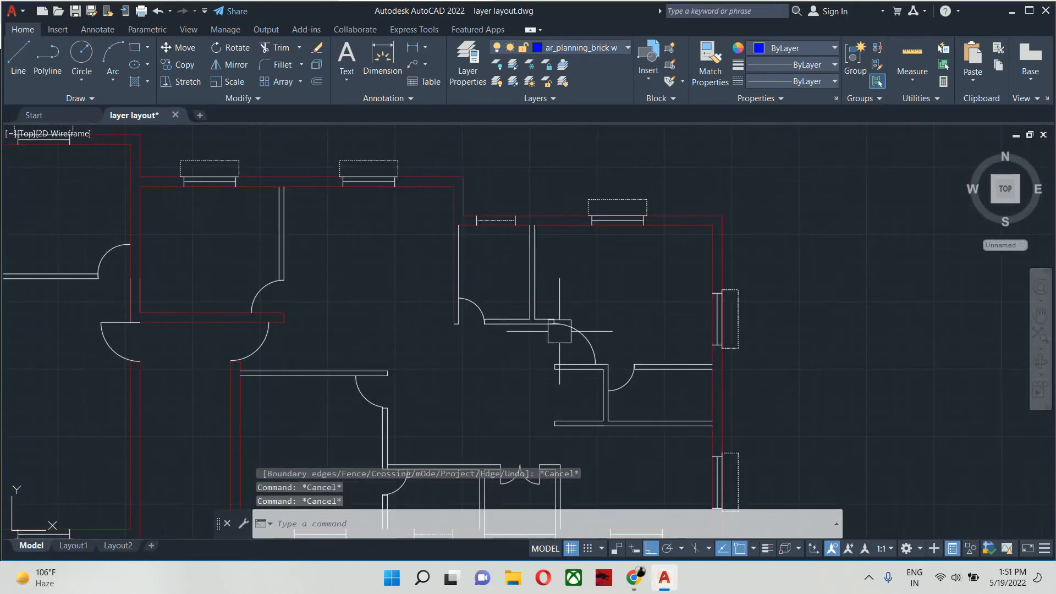
{"action": "middle_click_drag", "start_coordinate": [559, 342], "coordinate": [588, 354]}
{"action": "key", "text": "Escape"}
{"action": "type", "text": "l"}
{"action": "key", "text": "Return"}
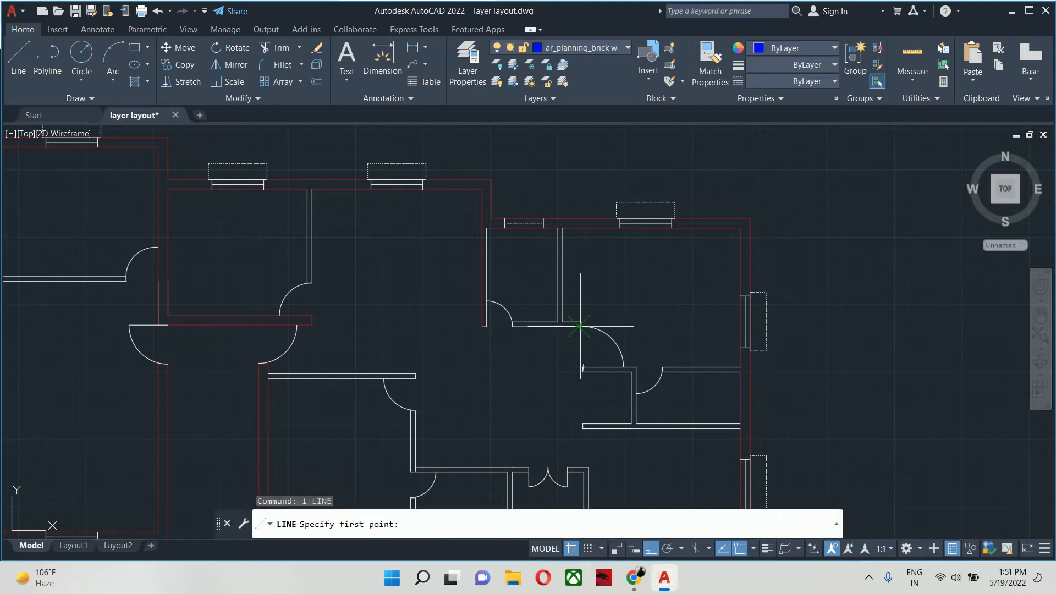
{"action": "scroll", "coordinate": [583, 325], "scroll_direction": "up", "scroll_amount": 4}
{"action": "left_click", "coordinate": [582, 316]}
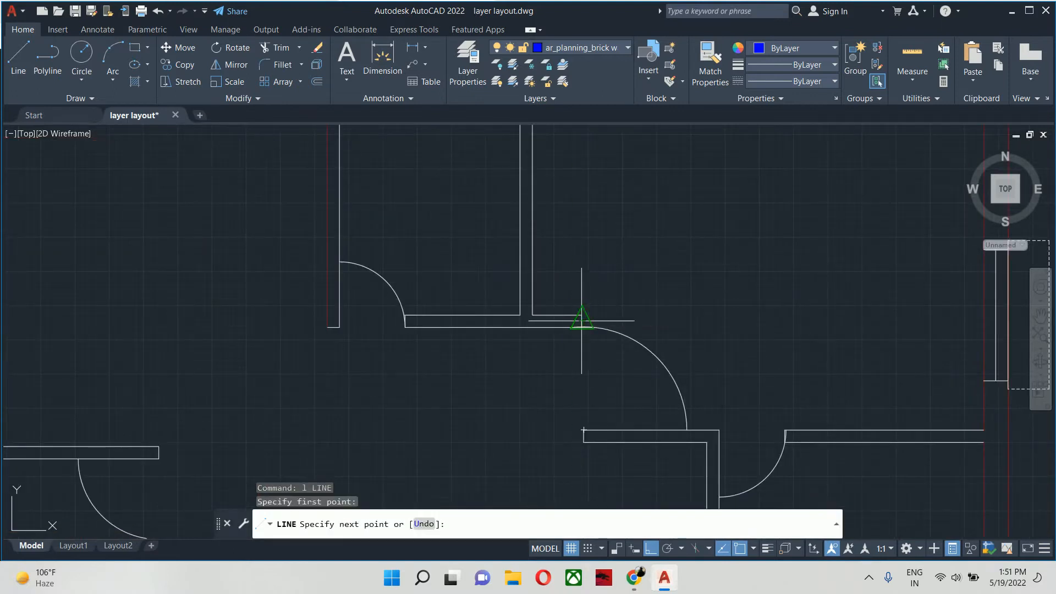
{"action": "scroll", "coordinate": [589, 269], "scroll_direction": "down", "scroll_amount": 3}
{"action": "scroll", "coordinate": [594, 308], "scroll_direction": "up", "scroll_amount": 3}
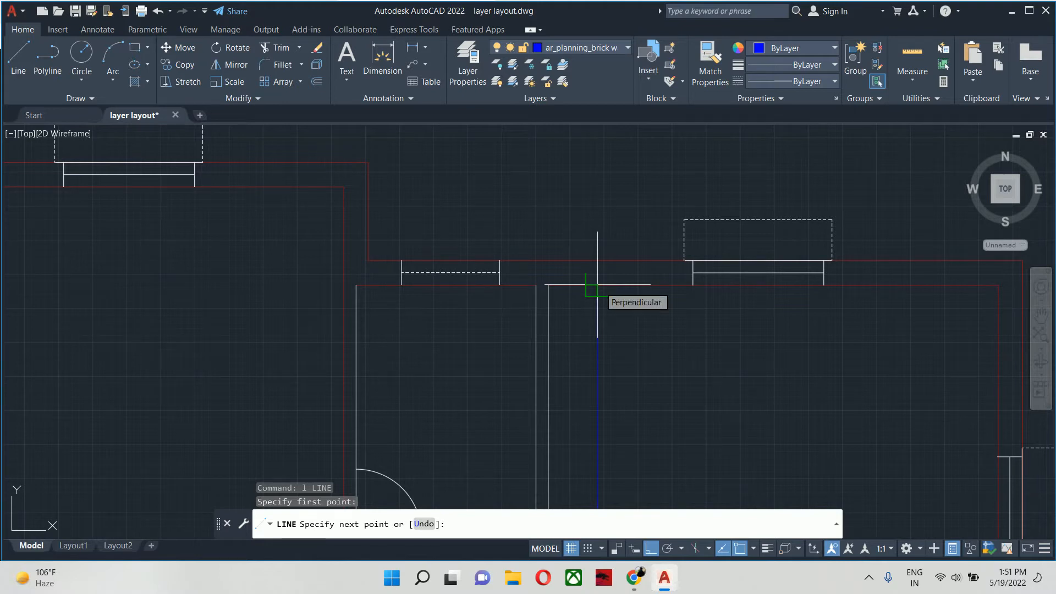
{"action": "key", "text": "Escape"}
{"action": "key", "text": "Escape"}
{"action": "key", "text": "Escape"}
{"action": "key", "text": "Escape"}
{"action": "scroll", "coordinate": [597, 284], "scroll_direction": "down", "scroll_amount": 5}
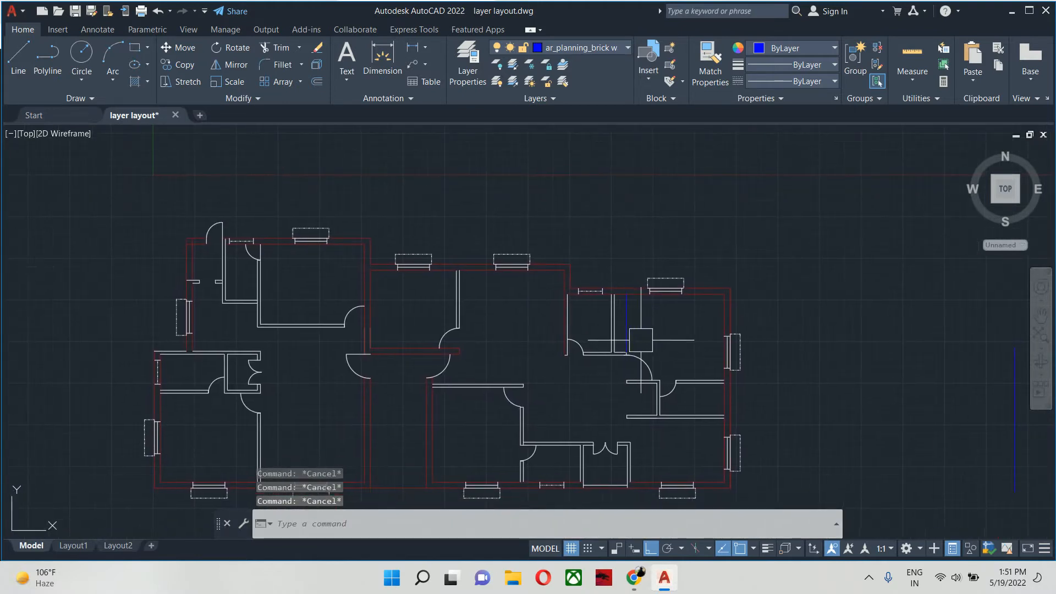
- Match the white partition line's properties onto the new vertical line beside it
{"action": "type", "text": "ma"}
{"action": "key", "text": "Return"}
{"action": "scroll", "coordinate": [574, 324], "scroll_direction": "up", "scroll_amount": 4}
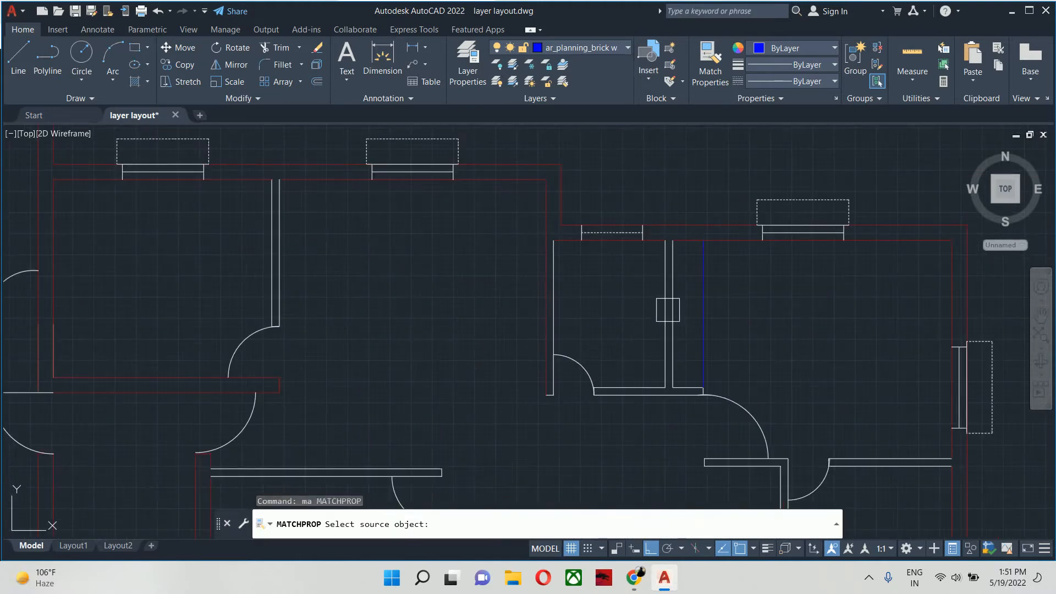
{"action": "left_click", "coordinate": [668, 309]}
{"action": "left_click", "coordinate": [763, 308]}
{"action": "left_click", "coordinate": [681, 304]}
{"action": "key", "text": "Return"}
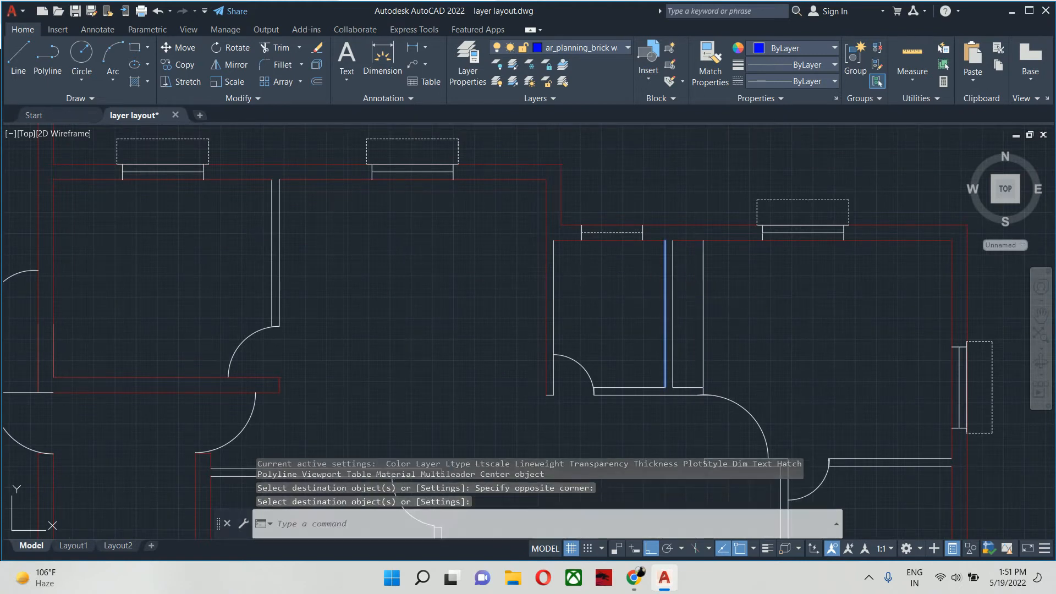
{"action": "key", "text": "Escape"}
{"action": "key", "text": "Escape"}
{"action": "scroll", "coordinate": [537, 286], "scroll_direction": "up", "scroll_amount": 2}
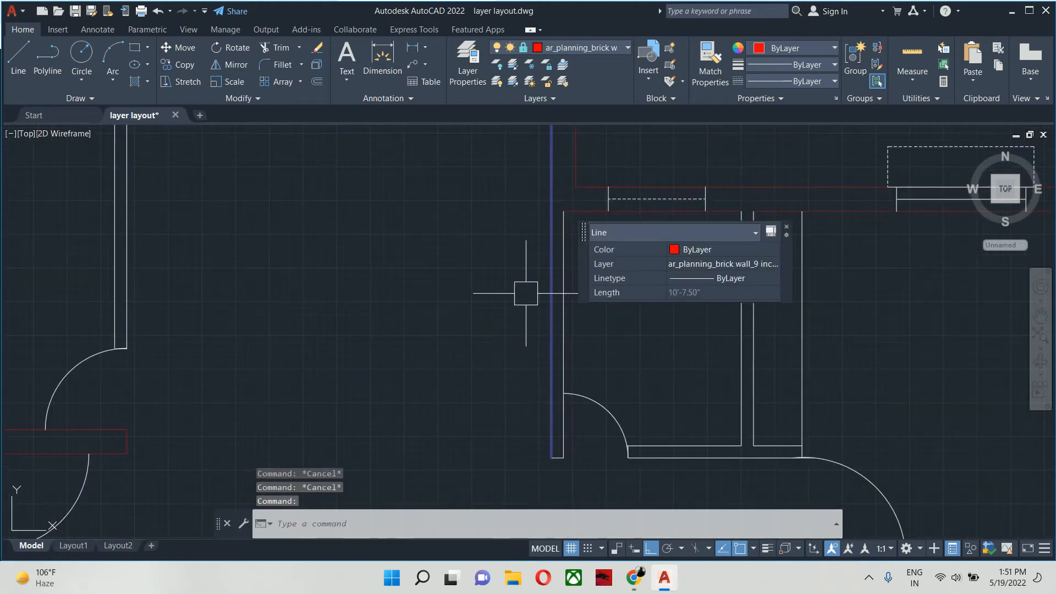
{"action": "key", "text": "Escape"}
{"action": "middle_click_drag", "start_coordinate": [522, 295], "coordinate": [472, 307]}
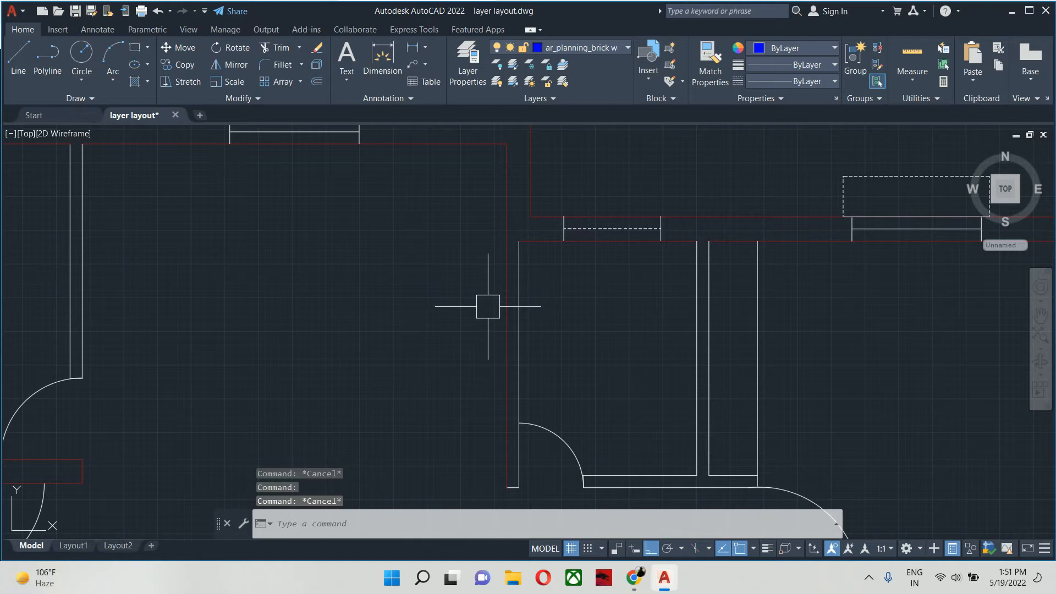
- Erase the two stray lines at the junction of the central red walls, just above the corridor's double-arc opening
{"action": "scroll", "coordinate": [488, 307], "scroll_direction": "down", "scroll_amount": 4}
{"action": "key", "text": "Escape"}
{"action": "key", "text": "Escape"}
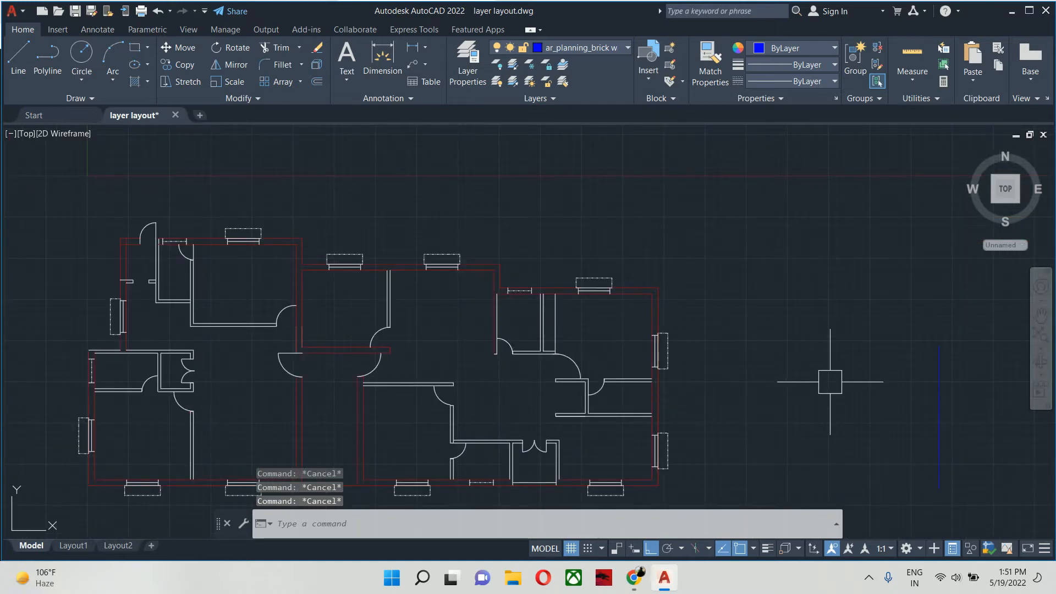
{"action": "middle_click_drag", "start_coordinate": [830, 382], "coordinate": [811, 333]}
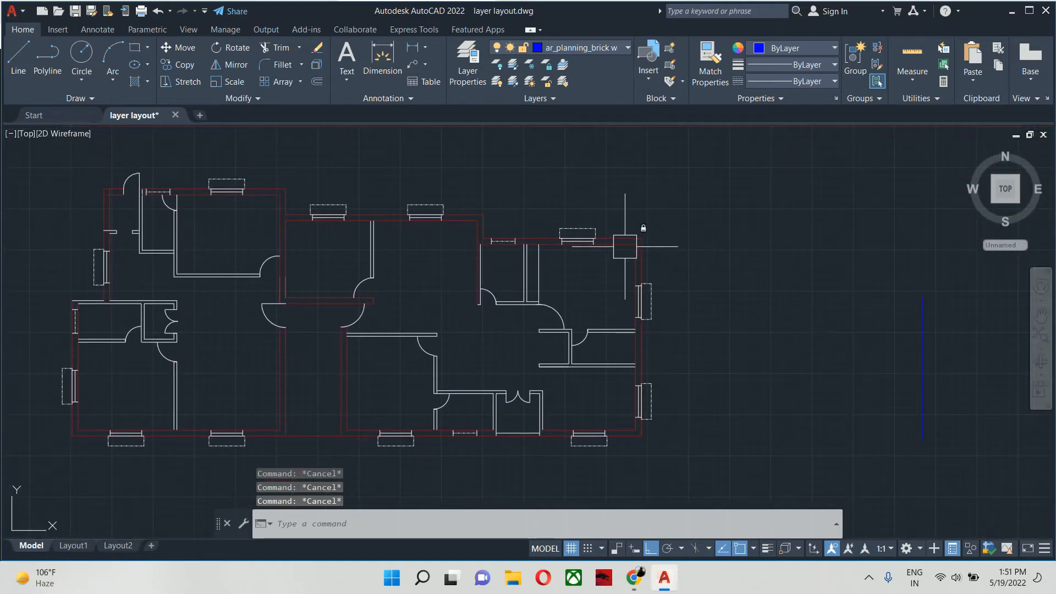
{"action": "scroll", "coordinate": [275, 300], "scroll_direction": "up", "scroll_amount": 5}
{"action": "left_click", "coordinate": [258, 199]}
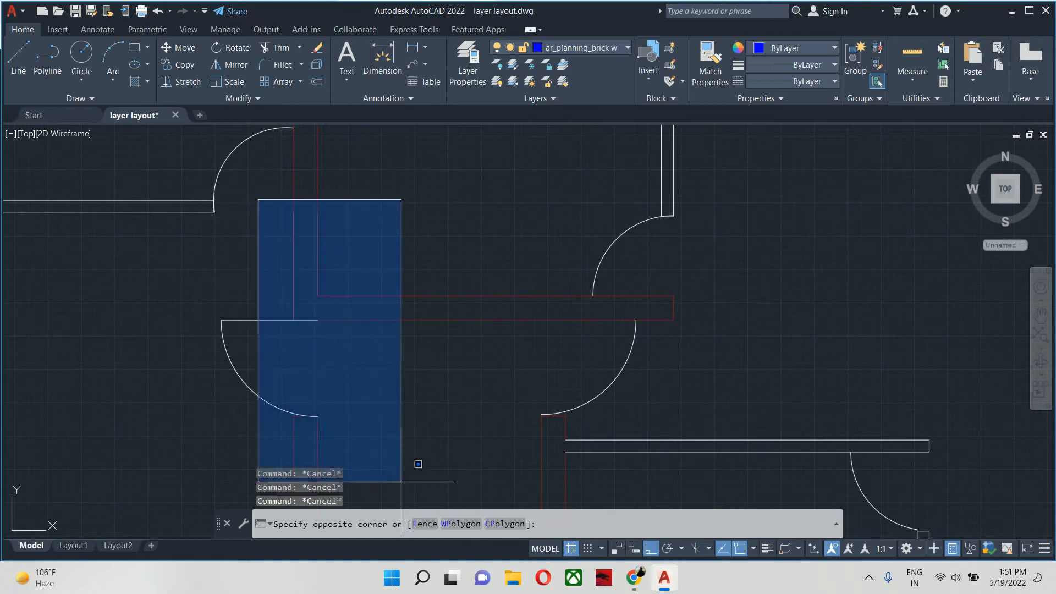
{"action": "left_click", "coordinate": [377, 419]}
{"action": "key", "text": "Delete"}
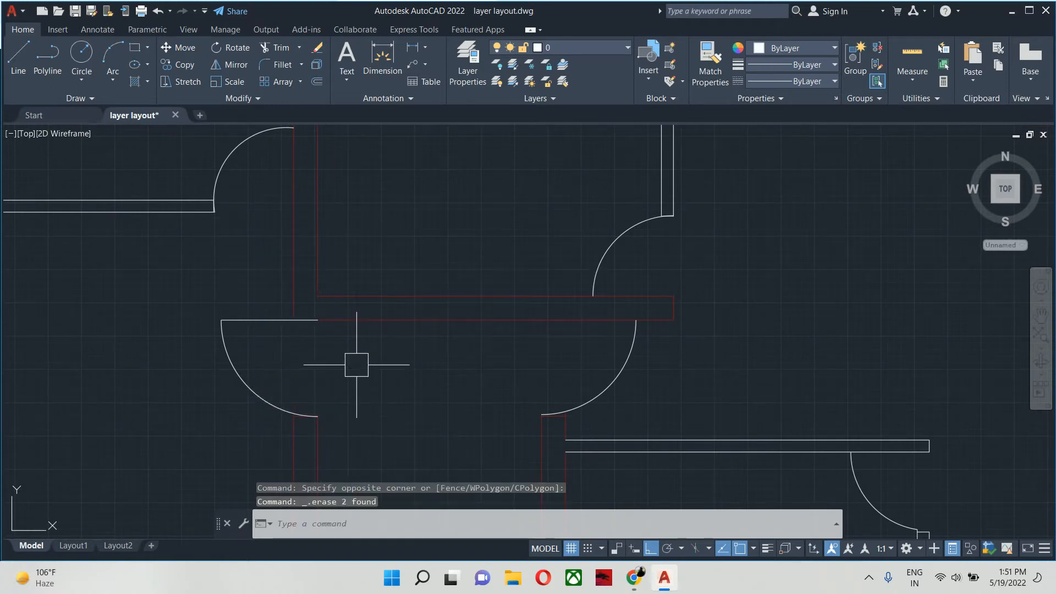
{"action": "scroll", "coordinate": [908, 342], "scroll_direction": "down", "scroll_amount": 8}
{"action": "key", "text": "Escape"}
- Match the separate blue sample line's properties onto the lower horizontal partition and vertical partition of the small right-hand room
{"action": "type", "text": "MA"}
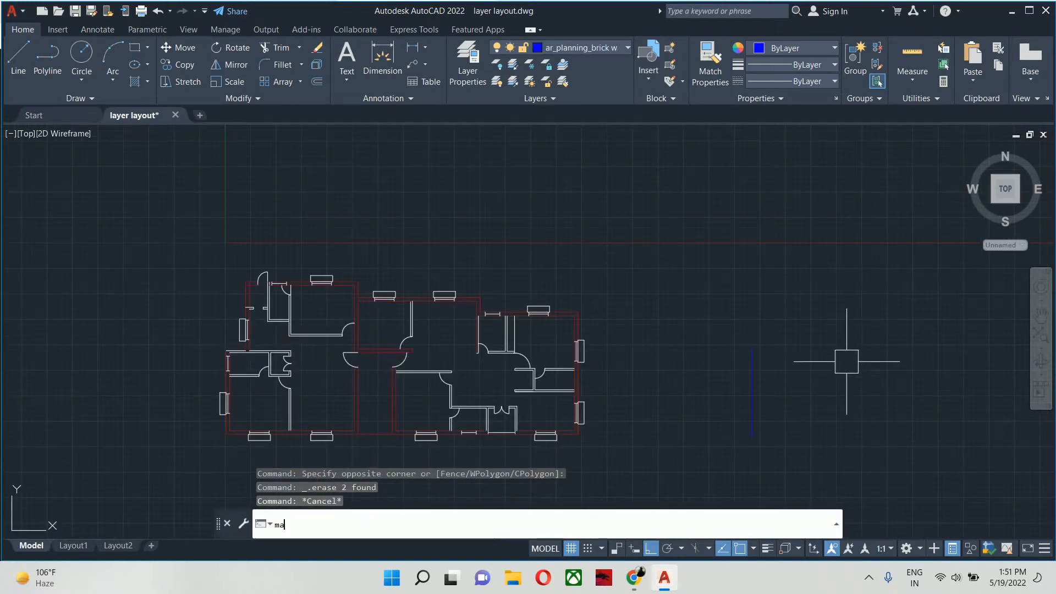
{"action": "key", "text": "Return"}
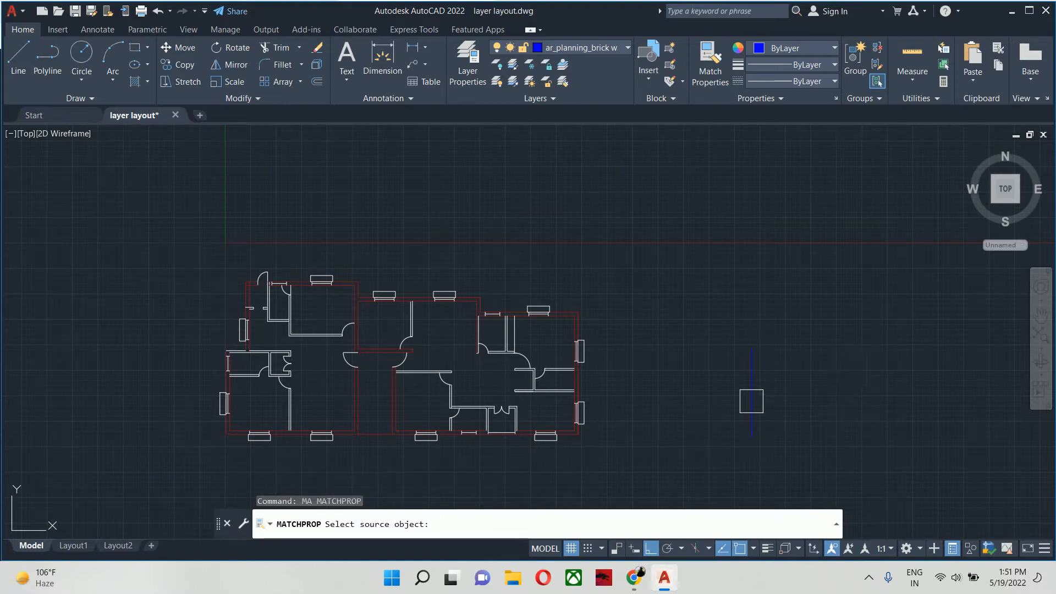
{"action": "left_click", "coordinate": [752, 401]}
{"action": "scroll", "coordinate": [574, 379], "scroll_direction": "up", "scroll_amount": 4}
{"action": "left_click", "coordinate": [549, 443]}
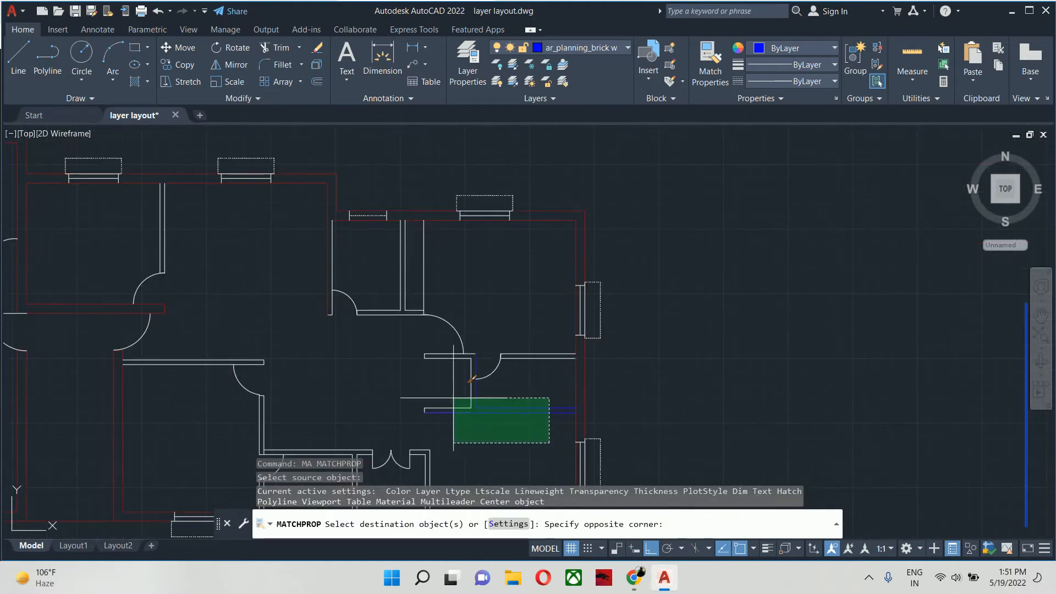
{"action": "left_click", "coordinate": [417, 396]}
- Match the blue line's properties onto the small right-hand room's upper wall segments on both sides of its door
{"action": "left_click", "coordinate": [532, 377]}
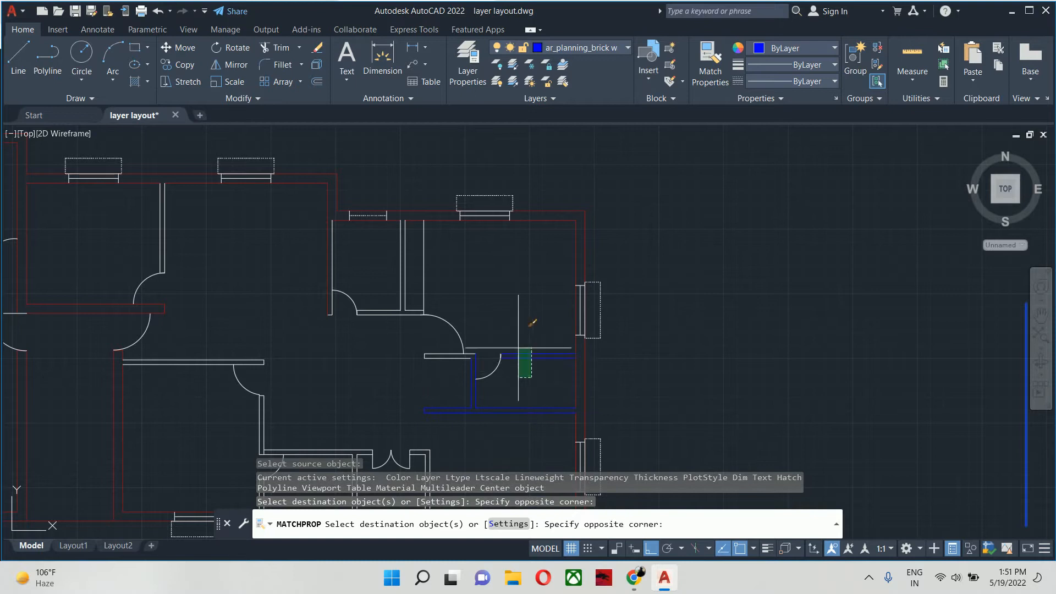
{"action": "left_click", "coordinate": [519, 347]}
{"action": "left_click", "coordinate": [501, 333]}
{"action": "left_click", "coordinate": [534, 370]}
{"action": "scroll", "coordinate": [402, 354], "scroll_direction": "up", "scroll_amount": 6}
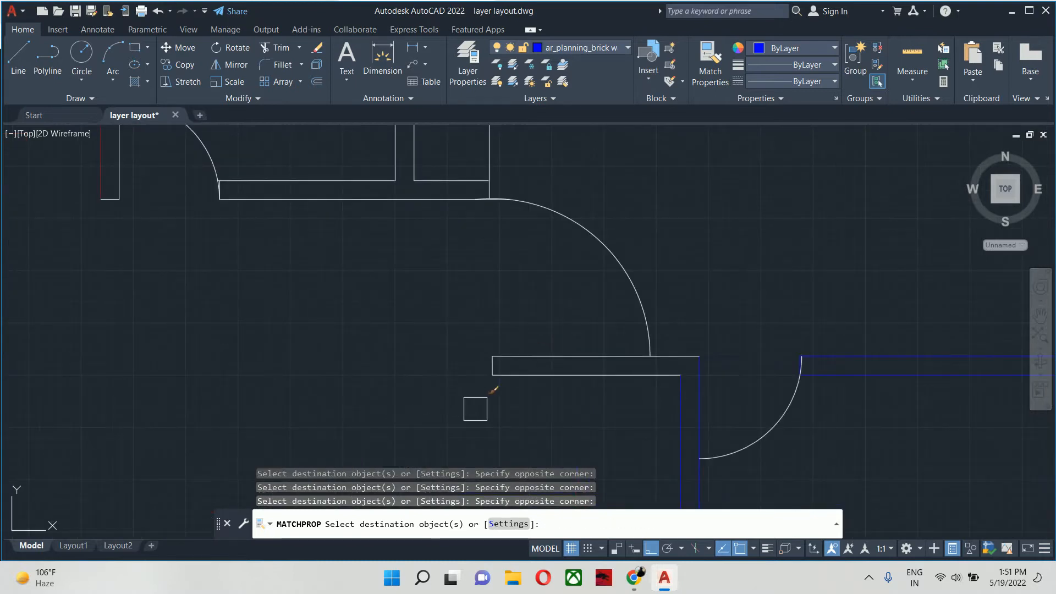
{"action": "left_click", "coordinate": [523, 416]}
{"action": "left_click", "coordinate": [445, 340]}
{"action": "scroll", "coordinate": [444, 339], "scroll_direction": "down", "scroll_amount": 6}
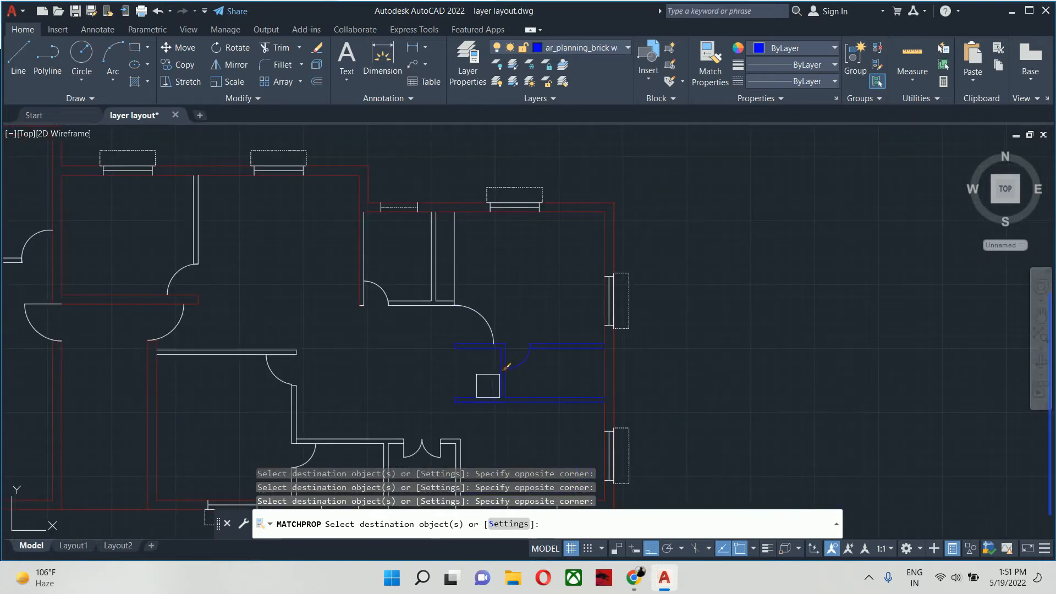
- Match the blue properties onto the horizontal wall below the narrow upper-right rooms and the double-line partition between them
{"action": "scroll", "coordinate": [488, 385], "scroll_direction": "up", "scroll_amount": 8}
{"action": "left_click", "coordinate": [507, 277]}
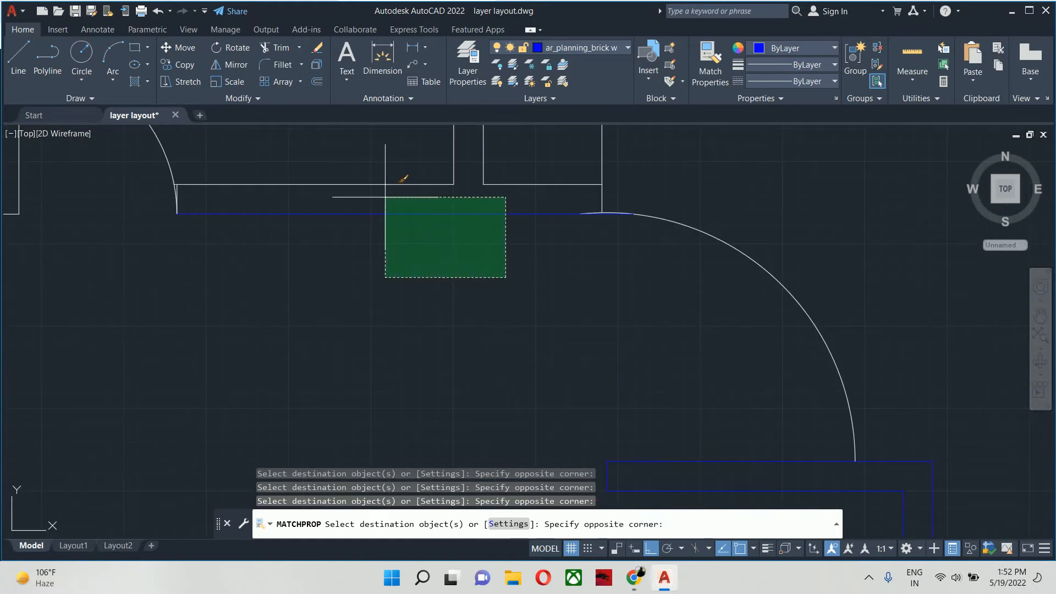
{"action": "left_click", "coordinate": [385, 197]}
{"action": "left_click", "coordinate": [544, 277]}
{"action": "left_click", "coordinate": [405, 157]}
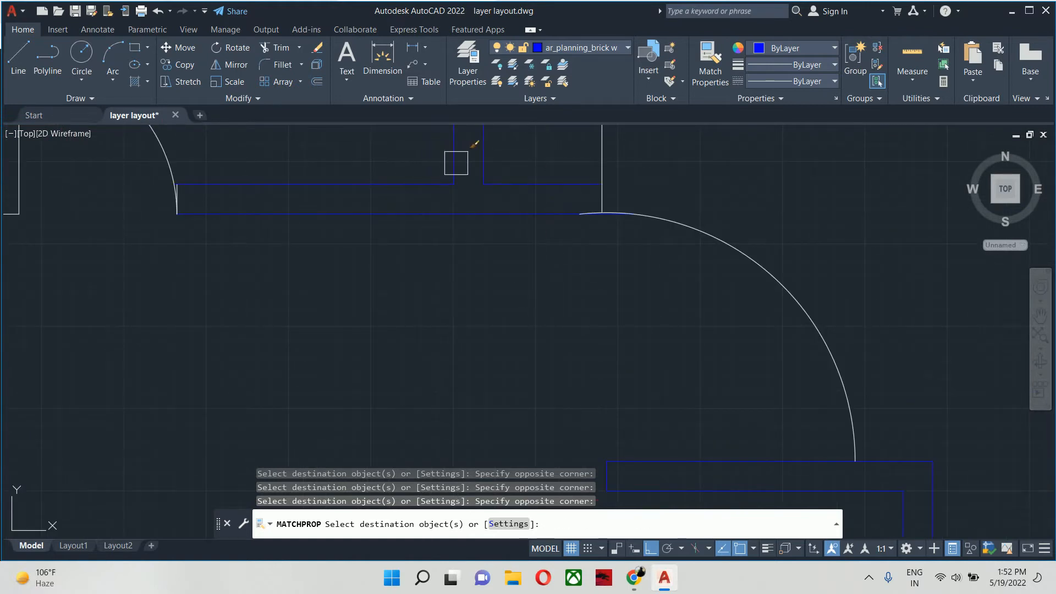
{"action": "left_click", "coordinate": [522, 154]}
{"action": "left_click", "coordinate": [628, 252]}
- Match the blue properties onto the wall end beside the narrow upper-right room's door and onto that room's left wall line
{"action": "scroll", "coordinate": [621, 244], "scroll_direction": "down", "scroll_amount": 4}
{"action": "middle_click_drag", "start_coordinate": [503, 260], "coordinate": [582, 338]}
{"action": "scroll", "coordinate": [504, 317], "scroll_direction": "up", "scroll_amount": 8}
{"action": "left_click", "coordinate": [550, 160]}
{"action": "left_click", "coordinate": [733, 344]}
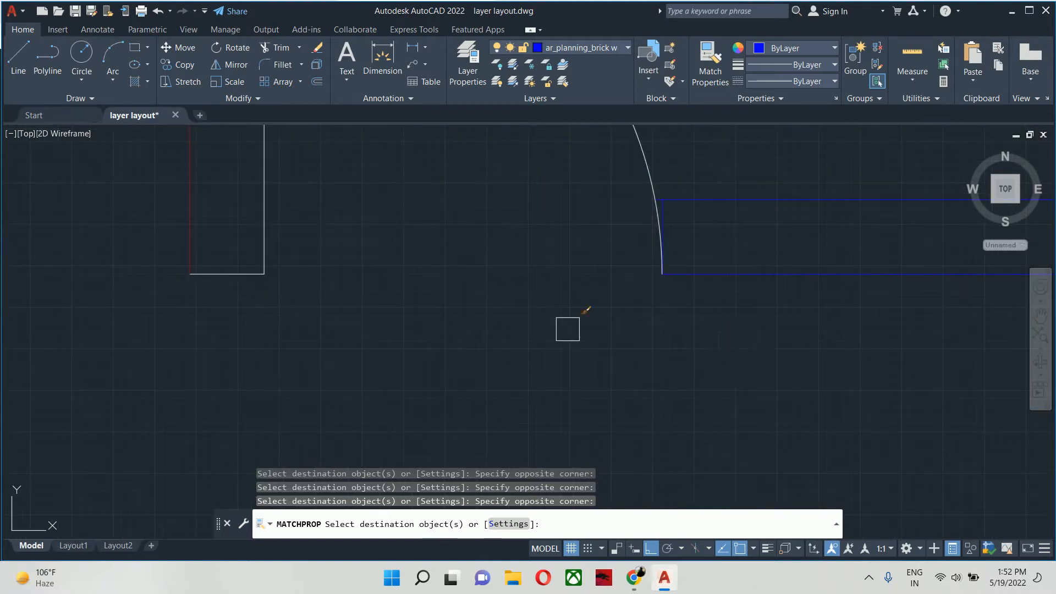
{"action": "scroll", "coordinate": [568, 329], "scroll_direction": "down", "scroll_amount": 5}
{"action": "middle_click_drag", "start_coordinate": [463, 327], "coordinate": [564, 418]}
{"action": "left_click", "coordinate": [517, 372]}
{"action": "scroll", "coordinate": [518, 374], "scroll_direction": "down", "scroll_amount": 8}
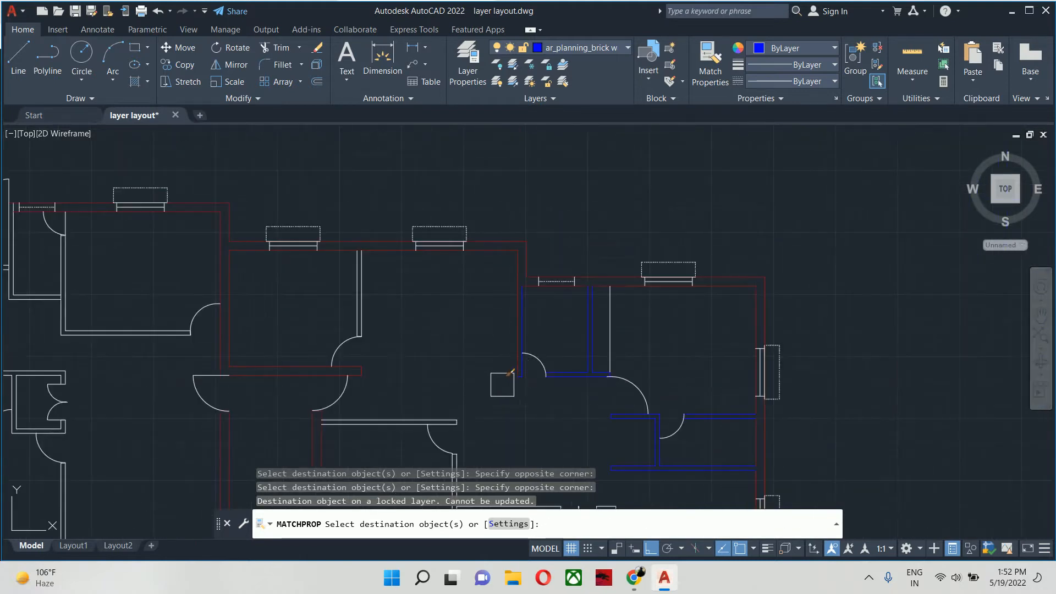
- Match the blue properties onto the vertical partition between the two upper middle rooms, including its end above the door
{"action": "middle_click_drag", "start_coordinate": [487, 391], "coordinate": [639, 329]}
{"action": "scroll", "coordinate": [554, 282], "scroll_direction": "up", "scroll_amount": 4}
{"action": "scroll", "coordinate": [545, 262], "scroll_direction": "up", "scroll_amount": 2}
{"action": "left_click", "coordinate": [528, 254]}
{"action": "left_click", "coordinate": [302, 252]}
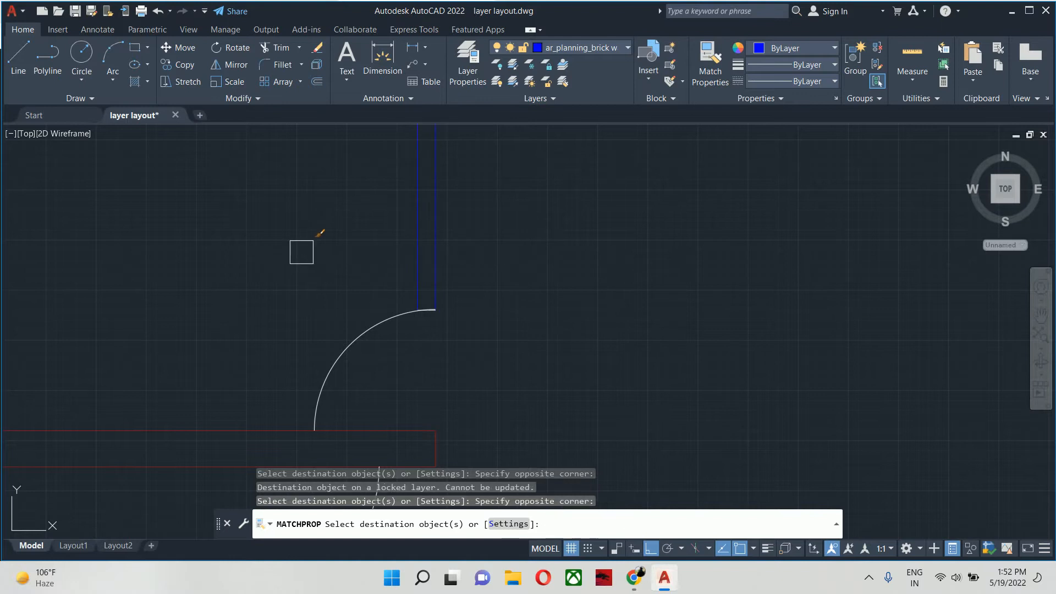
{"action": "left_click", "coordinate": [302, 252]}
{"action": "left_click", "coordinate": [464, 307]}
{"action": "scroll", "coordinate": [532, 340], "scroll_direction": "down", "scroll_amount": 2}
{"action": "scroll", "coordinate": [606, 268], "scroll_direction": "down", "scroll_amount": 5}
{"action": "middle_click_drag", "start_coordinate": [605, 268], "coordinate": [669, 223]}
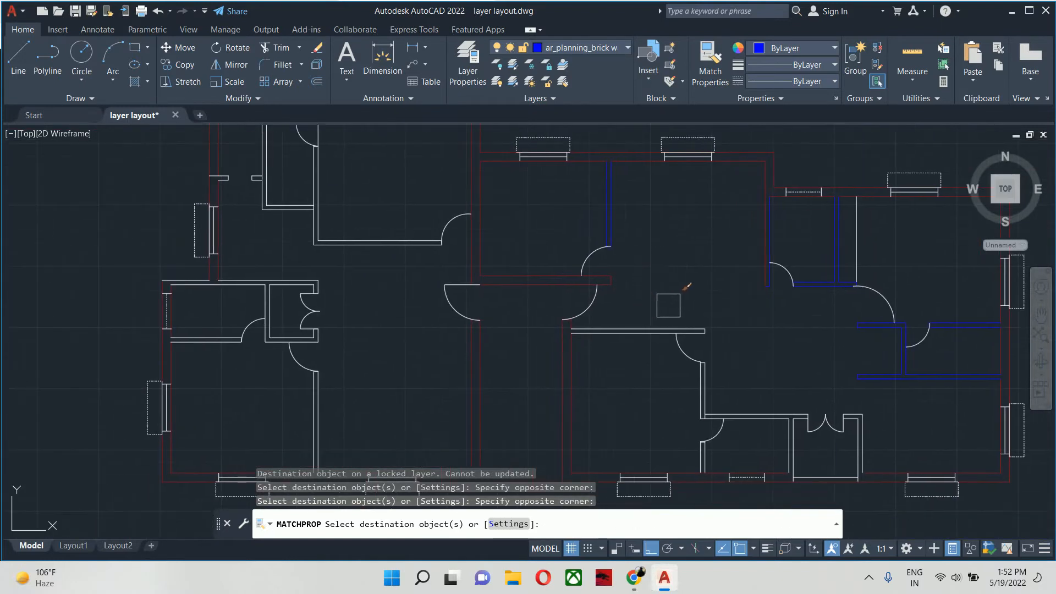
- Match the blue properties onto the lower middle room's top partition and the vertical partition below its door
{"action": "scroll", "coordinate": [745, 310], "scroll_direction": "up", "scroll_amount": 5}
{"action": "left_click", "coordinate": [774, 309]}
{"action": "middle_click_drag", "start_coordinate": [655, 439], "coordinate": [671, 380]}
{"action": "left_click", "coordinate": [676, 394]}
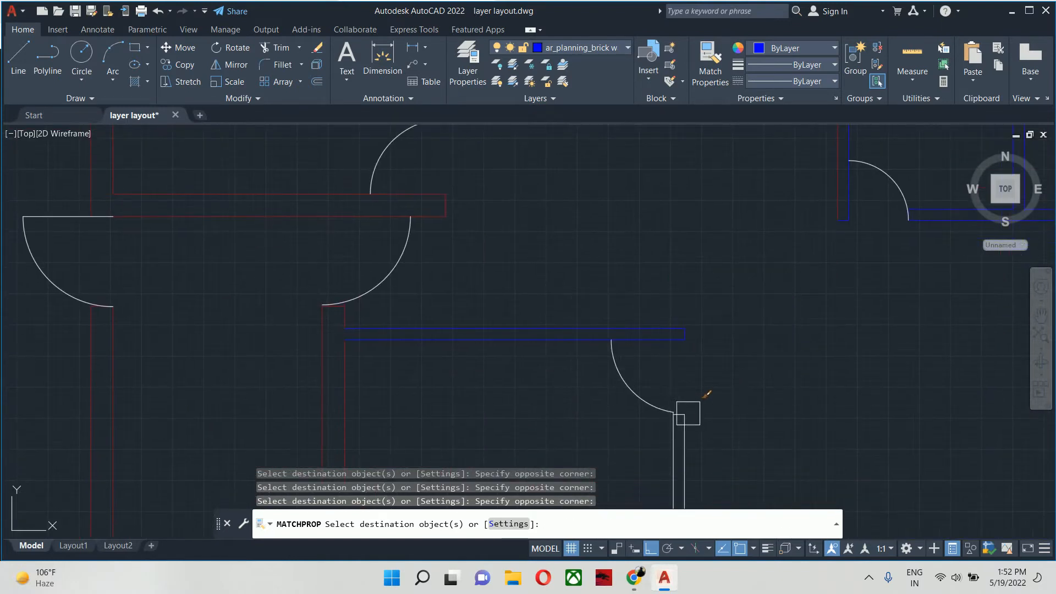
{"action": "scroll", "coordinate": [649, 403], "scroll_direction": "up", "scroll_amount": 5}
{"action": "left_click", "coordinate": [671, 363]}
{"action": "left_click", "coordinate": [851, 458]}
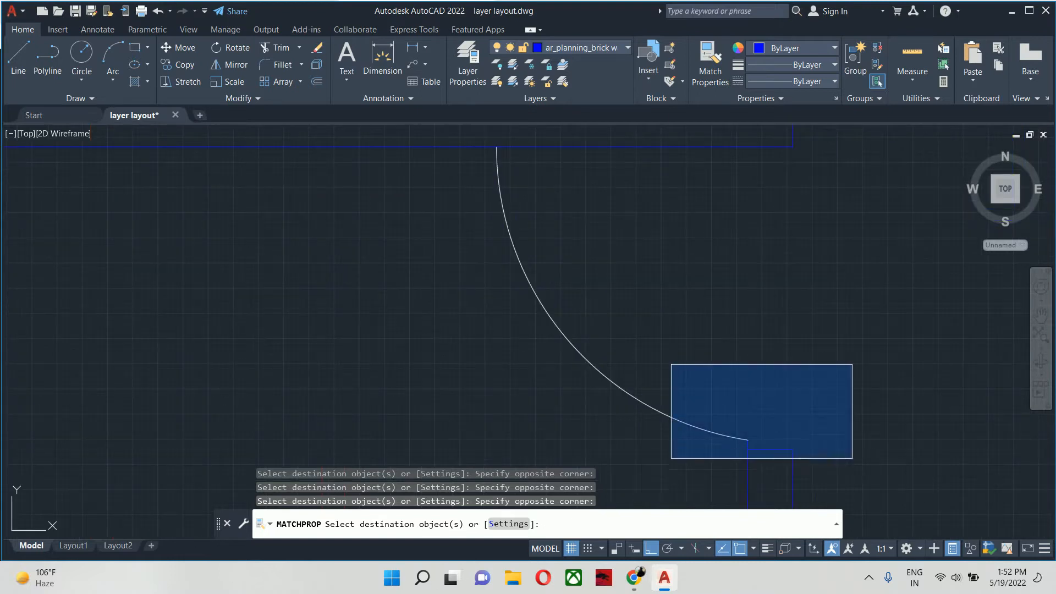
- Match the blue properties onto the horizontal wall running from the lower middle room's partition toward the double-door closet
{"action": "scroll", "coordinate": [849, 456], "scroll_direction": "down", "scroll_amount": 5}
{"action": "middle_click_drag", "start_coordinate": [702, 412], "coordinate": [665, 337]}
{"action": "scroll", "coordinate": [666, 337], "scroll_direction": "down", "scroll_amount": 5}
{"action": "scroll", "coordinate": [707, 344], "scroll_direction": "up", "scroll_amount": 5}
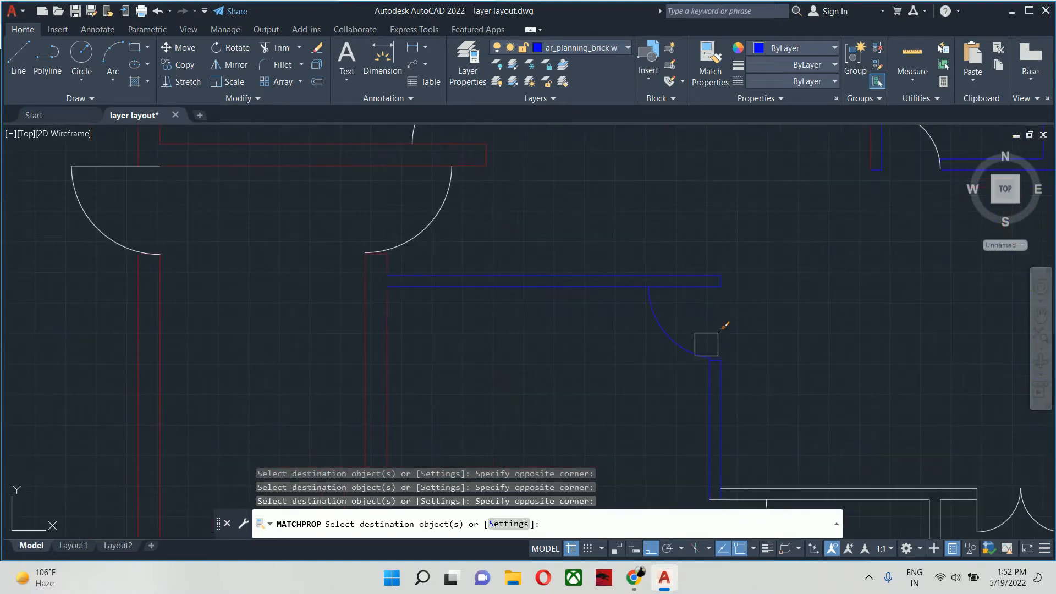
{"action": "middle_click_drag", "start_coordinate": [750, 444], "coordinate": [645, 319]}
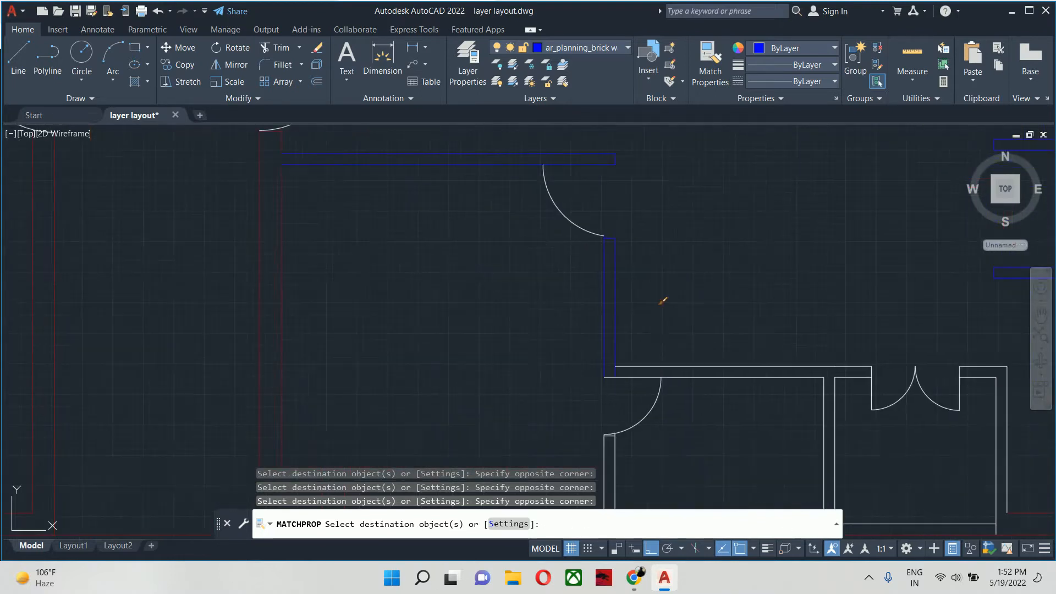
{"action": "left_click", "coordinate": [725, 315]}
{"action": "left_click", "coordinate": [713, 399]}
{"action": "middle_click_drag", "start_coordinate": [771, 396], "coordinate": [667, 394]}
- Match the blue properties onto the closet's side walls and the short top walls on both sides of its double door
{"action": "scroll", "coordinate": [770, 359], "scroll_direction": "up", "scroll_amount": 3}
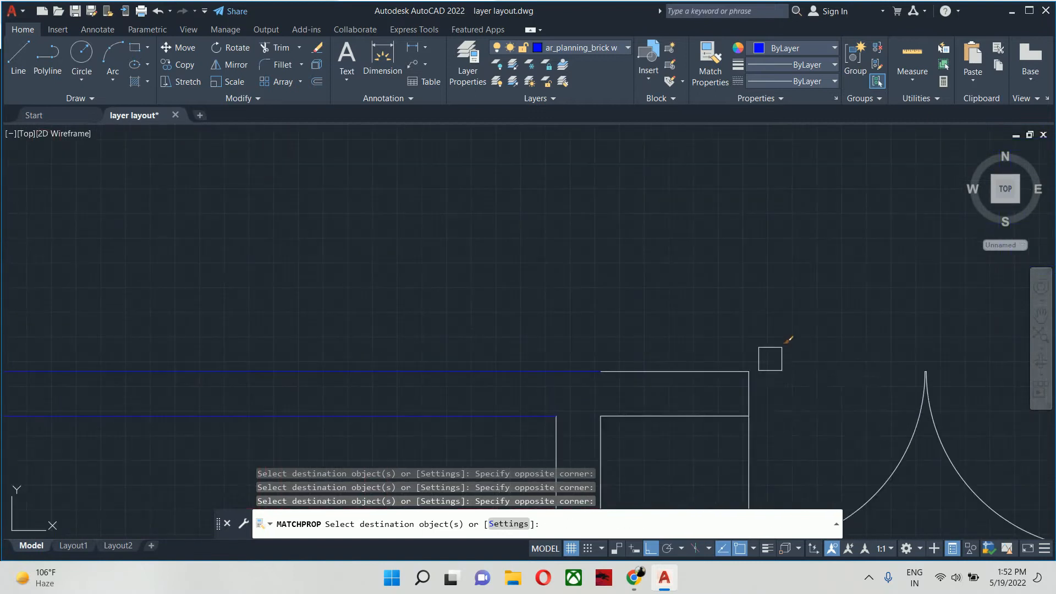
{"action": "left_click", "coordinate": [697, 450]}
{"action": "scroll", "coordinate": [443, 338], "scroll_direction": "down", "scroll_amount": 4}
{"action": "scroll", "coordinate": [526, 347], "scroll_direction": "up", "scroll_amount": 4}
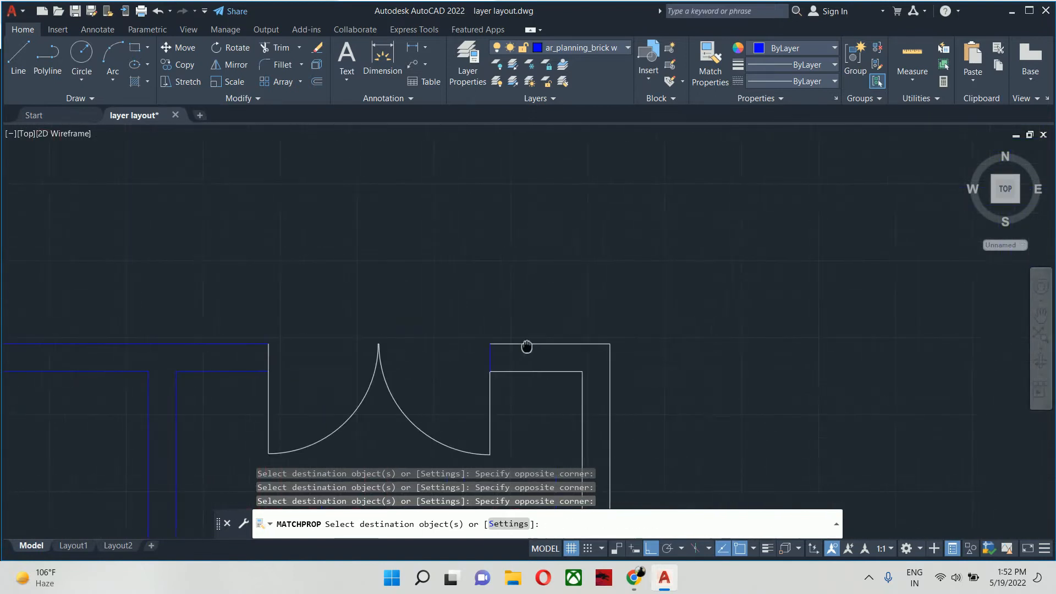
{"action": "left_click", "coordinate": [611, 329]}
{"action": "middle_click_drag", "start_coordinate": [545, 411], "coordinate": [550, 264]}
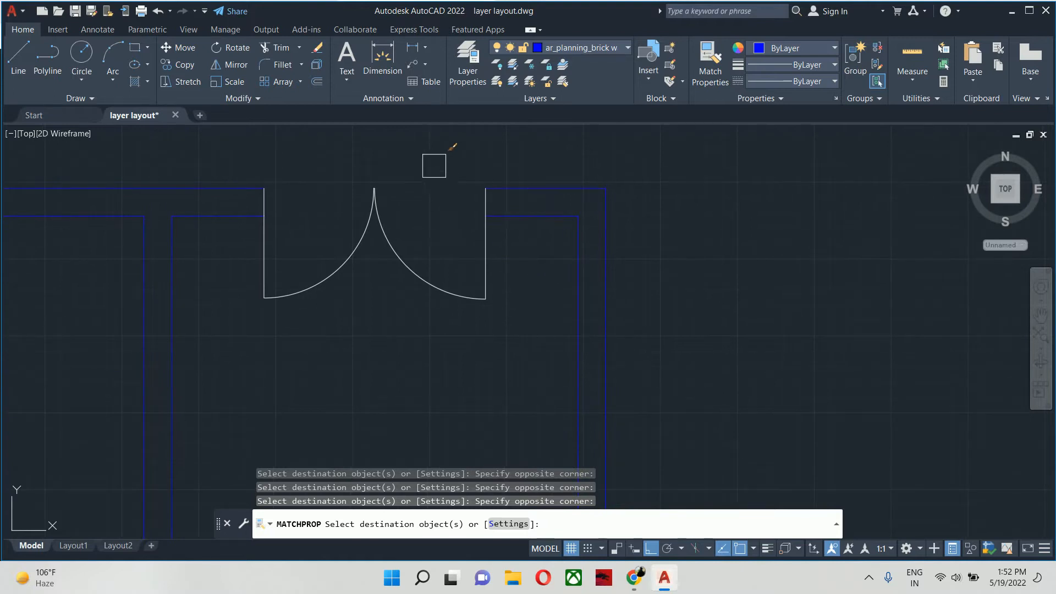
- Match the blue properties onto the wall end lines at both jambs of the closet's double door
{"action": "left_click", "coordinate": [429, 152]}
{"action": "left_click", "coordinate": [587, 274]}
{"action": "scroll", "coordinate": [588, 274], "scroll_direction": "down", "scroll_amount": 4}
{"action": "middle_click_drag", "start_coordinate": [597, 293], "coordinate": [612, 294]}
{"action": "scroll", "coordinate": [444, 245], "scroll_direction": "up", "scroll_amount": 4}
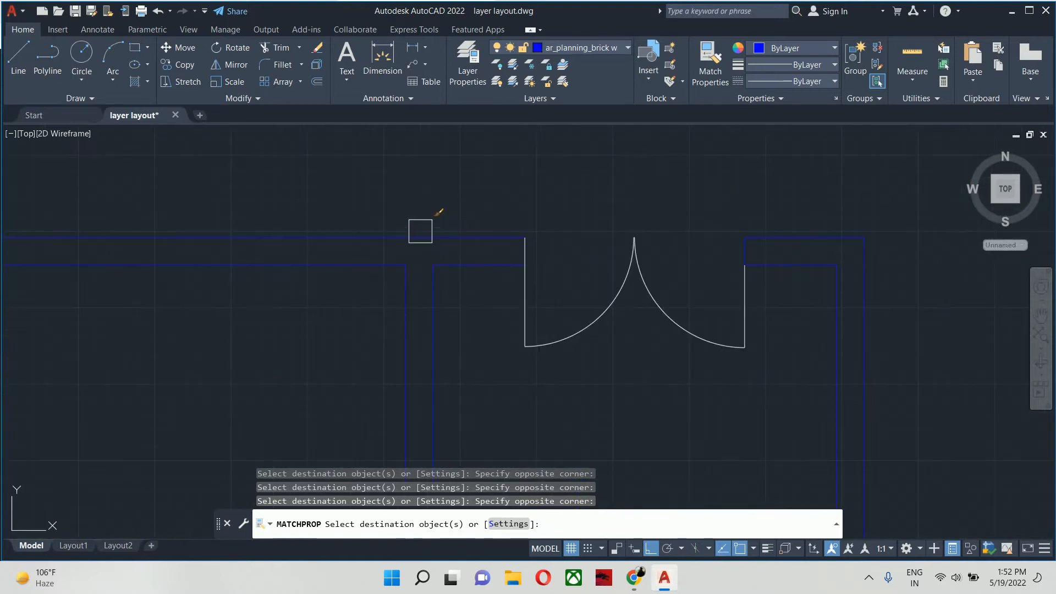
{"action": "left_click", "coordinate": [468, 194]}
{"action": "left_click", "coordinate": [566, 278]}
- Match the blue properties onto the horizontal line closing the double-door closet at the lower outer wall
{"action": "scroll", "coordinate": [565, 277], "scroll_direction": "down", "scroll_amount": 2}
{"action": "middle_click_drag", "start_coordinate": [346, 196], "coordinate": [498, 448]}
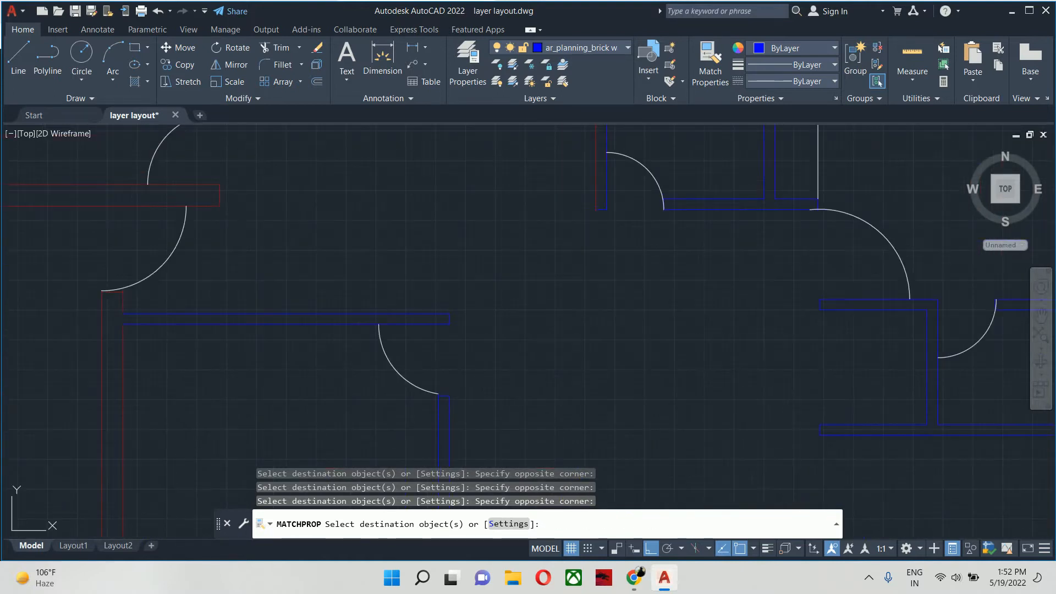
{"action": "scroll", "coordinate": [495, 448], "scroll_direction": "down", "scroll_amount": 1}
{"action": "scroll", "coordinate": [487, 432], "scroll_direction": "up", "scroll_amount": 6}
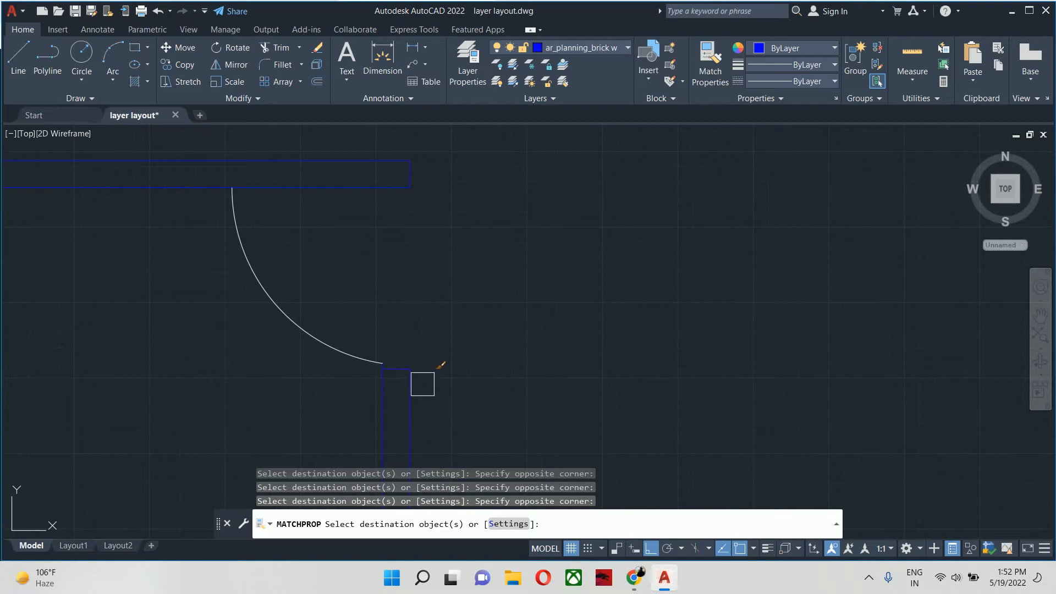
{"action": "scroll", "coordinate": [423, 384], "scroll_direction": "down", "scroll_amount": 6}
{"action": "mouse_move", "coordinate": [420, 379]}
{"action": "middle_mouse_down"}
{"action": "mouse_move", "coordinate": [432, 400]}
{"action": "mouse_move", "coordinate": [372, 295]}
{"action": "middle_mouse_up"}
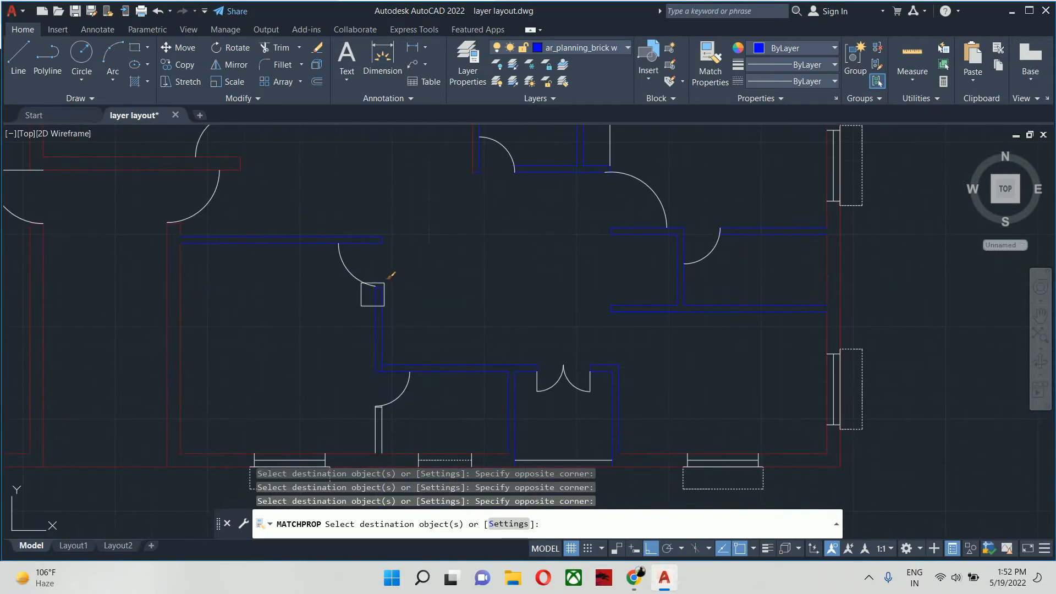
{"action": "scroll", "coordinate": [379, 302], "scroll_direction": "down", "scroll_amount": 2}
{"action": "middle_click_drag", "start_coordinate": [454, 325], "coordinate": [446, 209]}
{"action": "scroll", "coordinate": [482, 238], "scroll_direction": "up", "scroll_amount": 4}
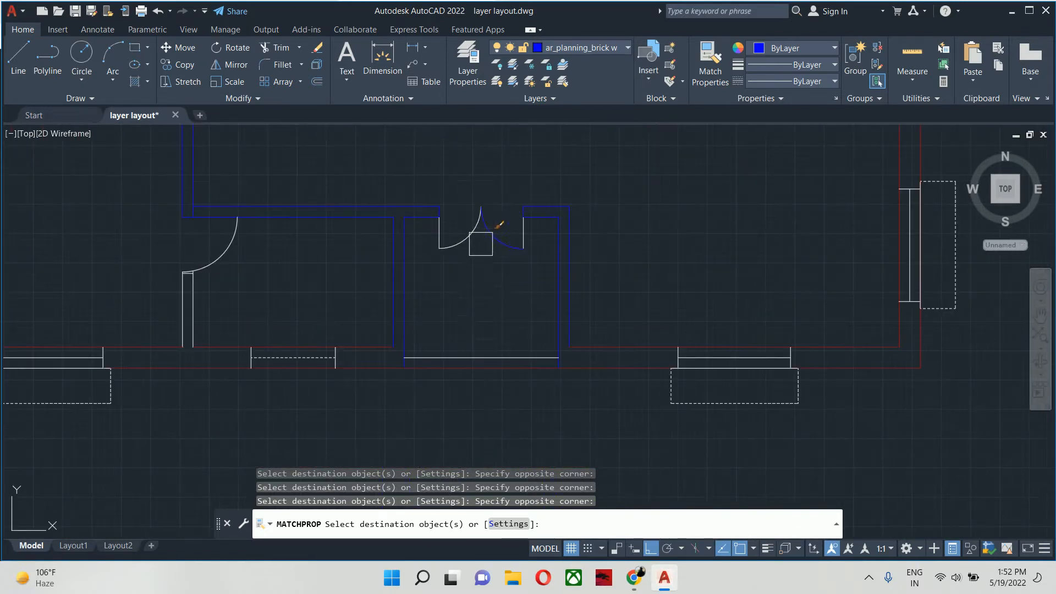
{"action": "middle_click_drag", "start_coordinate": [487, 308], "coordinate": [500, 292]}
{"action": "left_click", "coordinate": [500, 292]}
{"action": "left_click", "coordinate": [488, 356]}
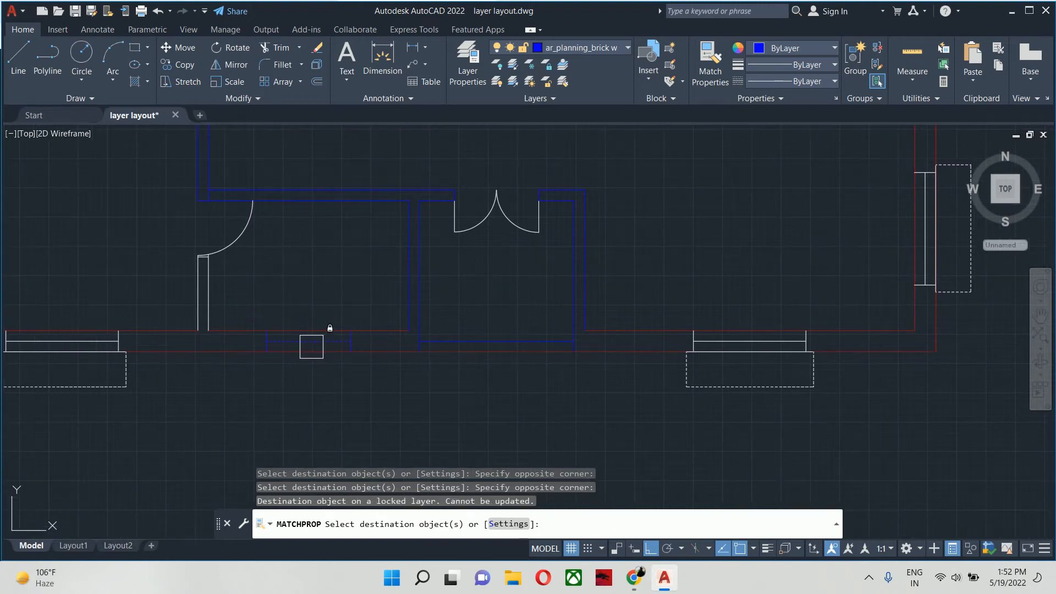
- Match the blue properties onto the short vertical partition and its end line below the door of the room beside the closet
{"action": "middle_click_drag", "start_coordinate": [306, 341], "coordinate": [604, 368]}
{"action": "left_click", "coordinate": [564, 329]}
{"action": "left_click", "coordinate": [464, 328]}
{"action": "left_click", "coordinate": [466, 263]}
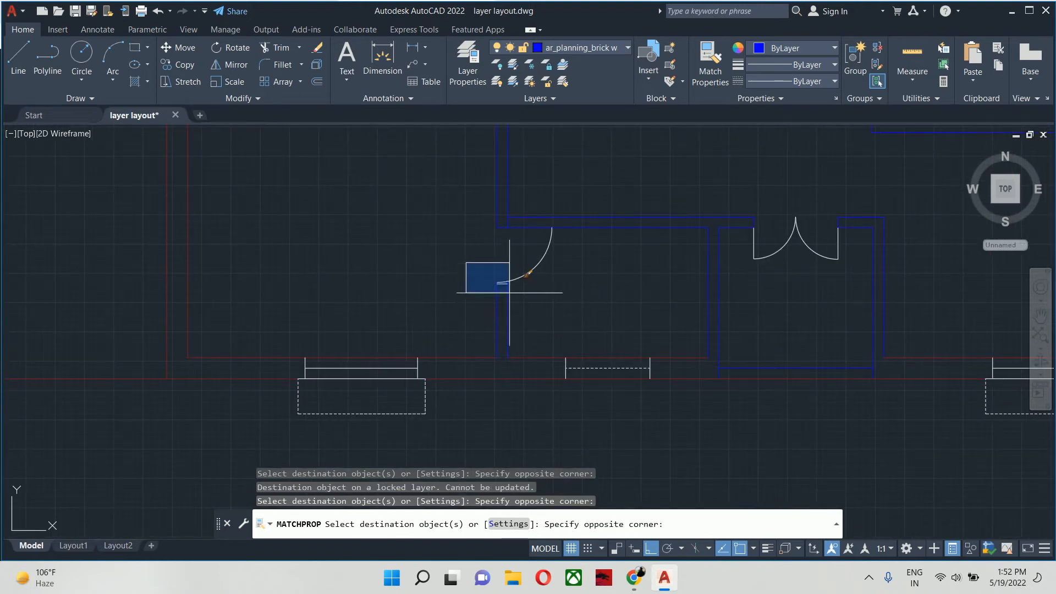
{"action": "left_click", "coordinate": [523, 311]}
- Match the blue properties onto the lower-left room's right-hand vertical partition and its end line below the door
{"action": "middle_click_drag", "start_coordinate": [472, 316], "coordinate": [1016, 378]}
{"action": "scroll", "coordinate": [661, 358], "scroll_direction": "down", "scroll_amount": 3}
{"action": "left_click", "coordinate": [473, 340]}
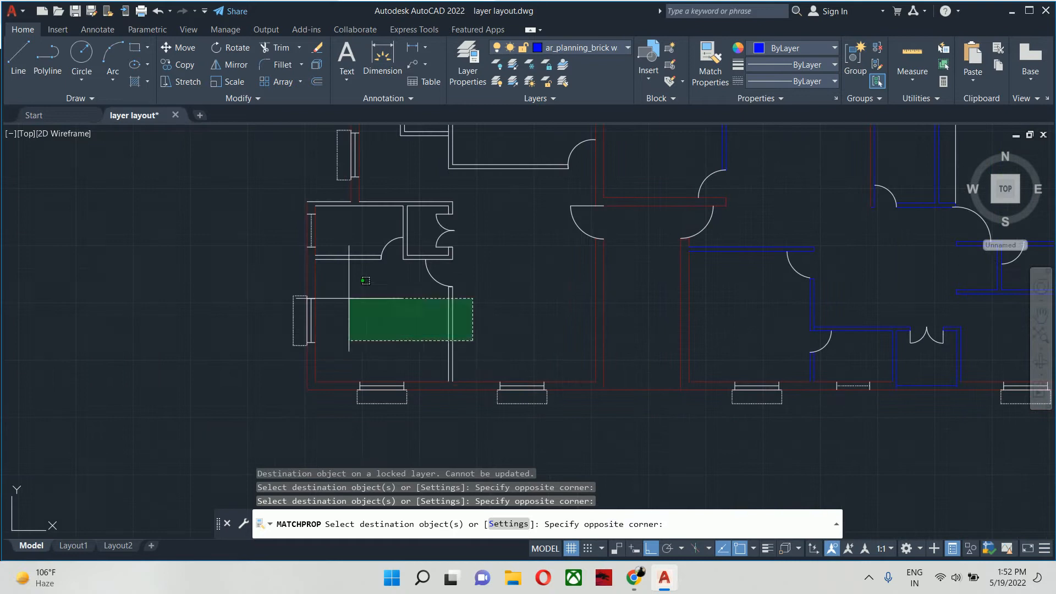
{"action": "left_click", "coordinate": [373, 267]}
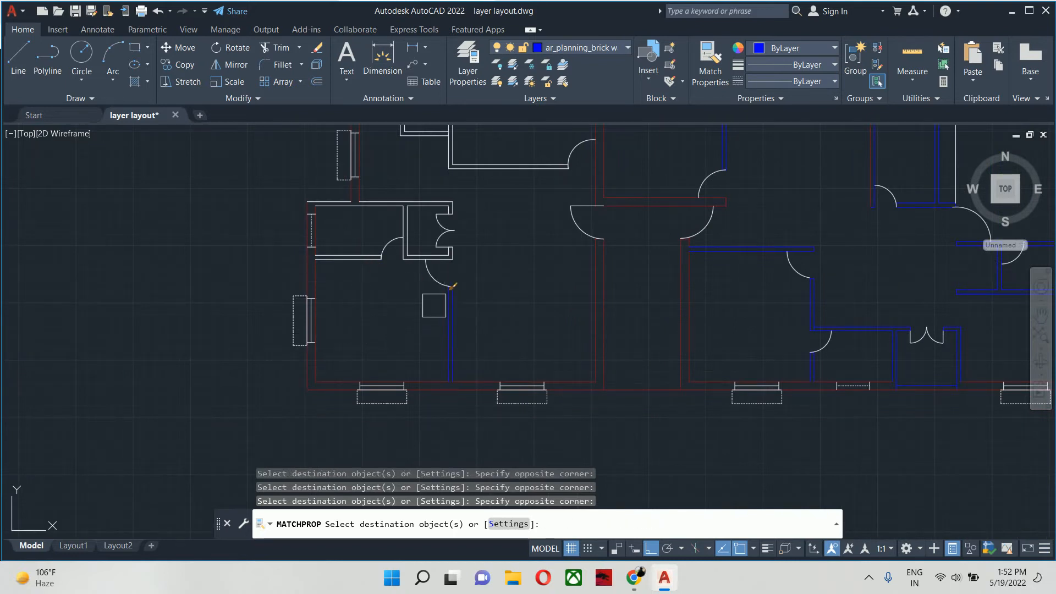
{"action": "scroll", "coordinate": [433, 292], "scroll_direction": "up", "scroll_amount": 6}
{"action": "left_click", "coordinate": [394, 277]}
{"action": "left_click", "coordinate": [613, 341]}
- Match the blue properties onto the horizontal partition below the small left-hand room, left of its door
{"action": "scroll", "coordinate": [497, 357], "scroll_direction": "down", "scroll_amount": 2}
{"action": "middle_click_drag", "start_coordinate": [499, 360], "coordinate": [836, 549]}
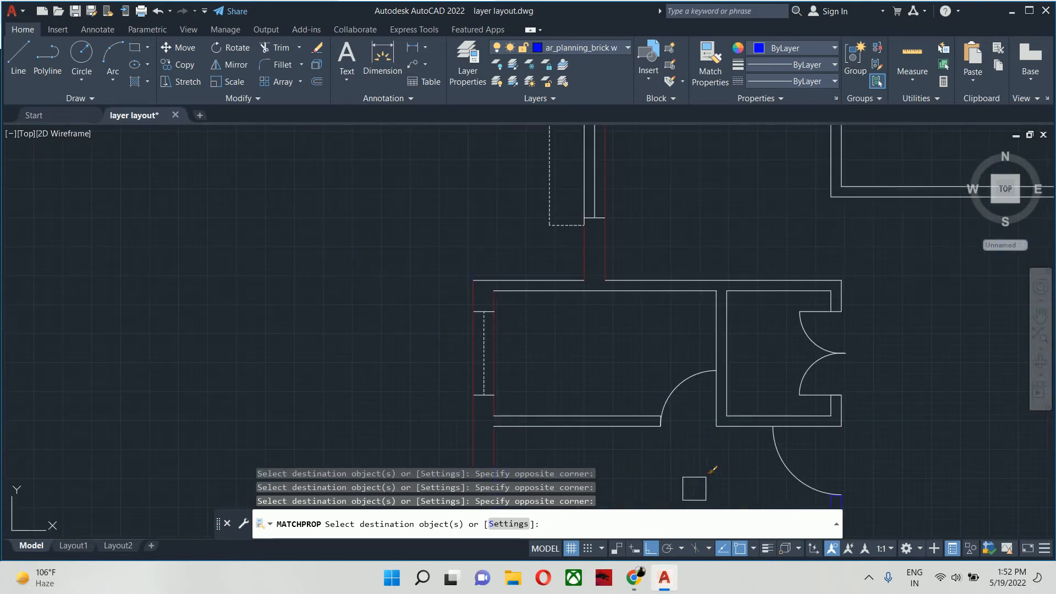
{"action": "left_click", "coordinate": [688, 485]}
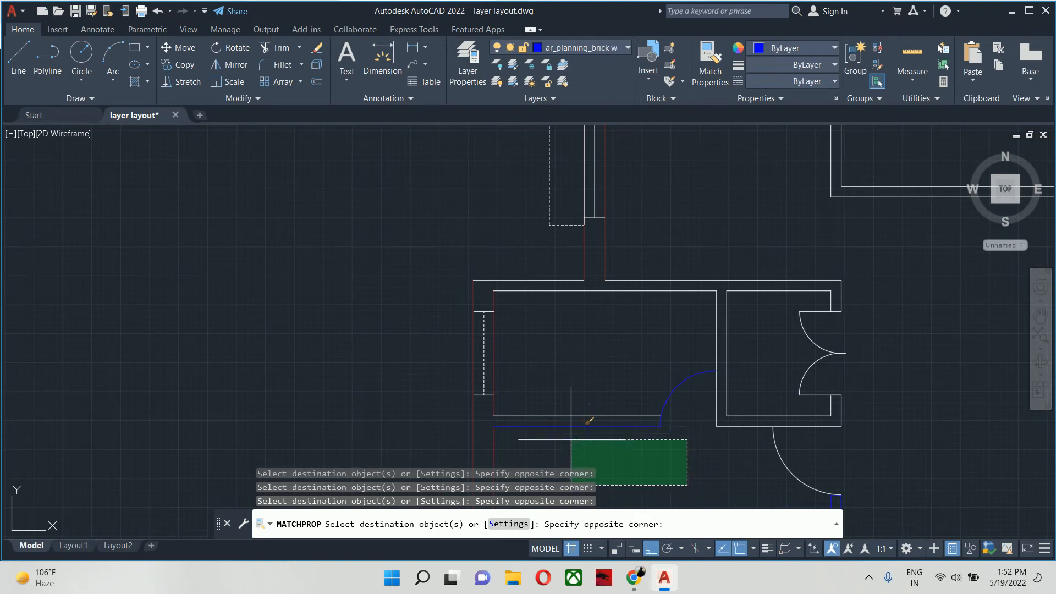
{"action": "left_click", "coordinate": [572, 440]}
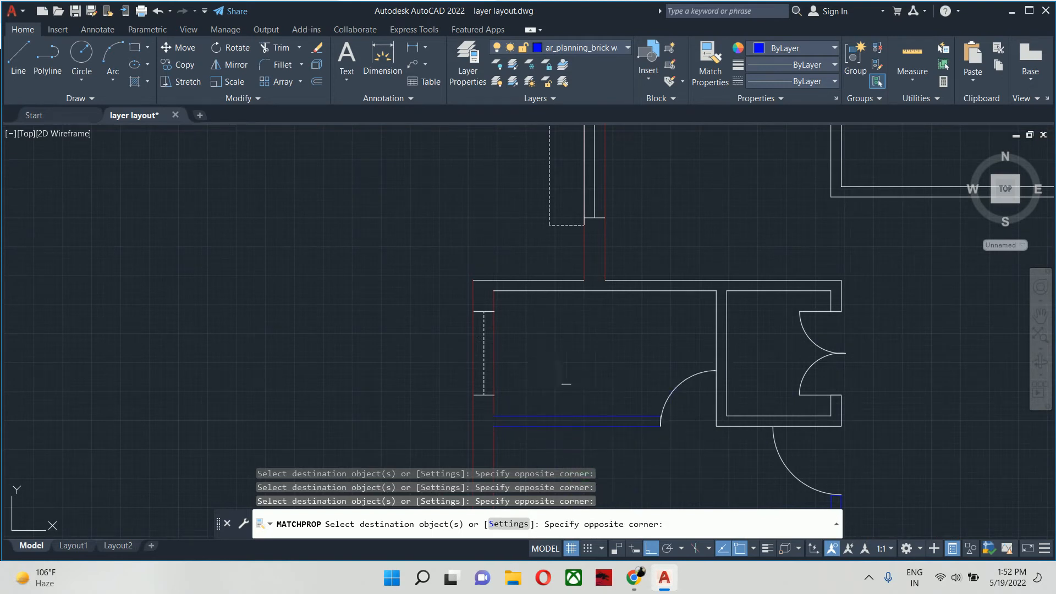
- Match the blue properties onto the vertical partition between the small left-hand room and the double-door closet, including the closet's lower wall lines
{"action": "scroll", "coordinate": [703, 427], "scroll_direction": "up", "scroll_amount": 4}
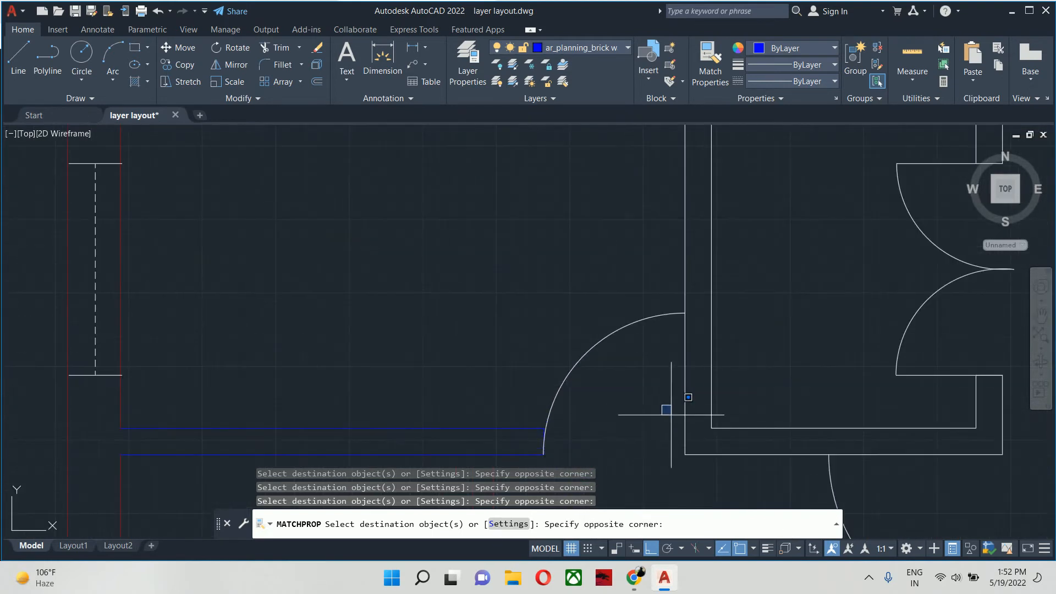
{"action": "left_click", "coordinate": [741, 461]}
{"action": "left_click", "coordinate": [751, 487]}
{"action": "left_click", "coordinate": [673, 399]}
{"action": "scroll", "coordinate": [648, 391], "scroll_direction": "down", "scroll_amount": 4}
{"action": "middle_click_drag", "start_coordinate": [658, 399], "coordinate": [659, 474]}
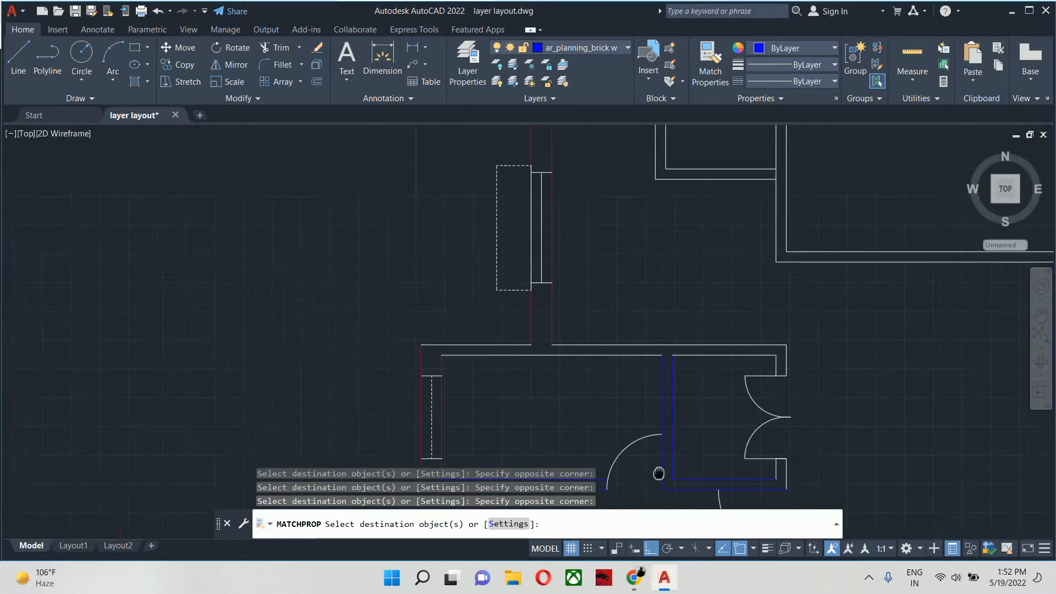
- Match the blue properties onto the upper horizontal wall lines of the small left-hand room and the adjoining closet
{"action": "scroll", "coordinate": [700, 352], "scroll_direction": "up", "scroll_amount": 4}
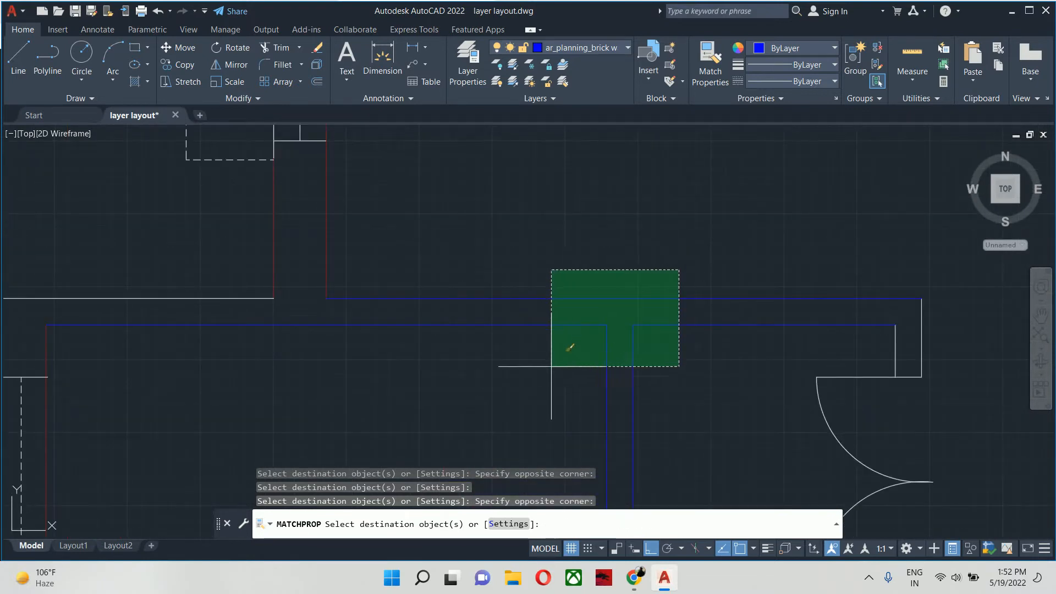
{"action": "left_click", "coordinate": [504, 364]}
{"action": "middle_click_drag", "start_coordinate": [216, 305], "coordinate": [31, 314]}
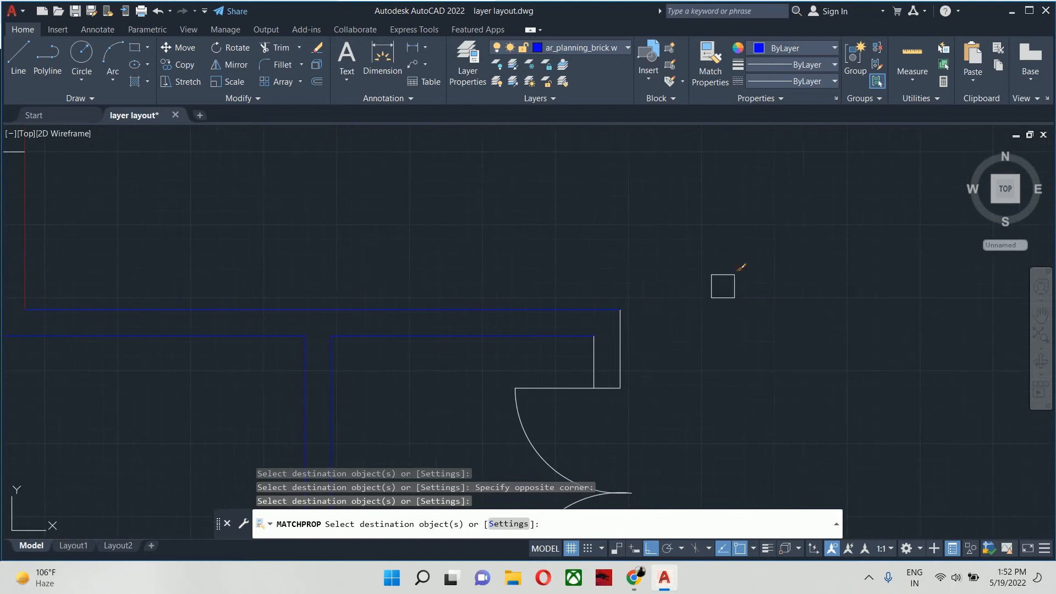
- Match the blue properties onto the short wall stubs and end lines above and below the closet's double door
{"action": "left_click", "coordinate": [727, 282]}
{"action": "left_click", "coordinate": [596, 348]}
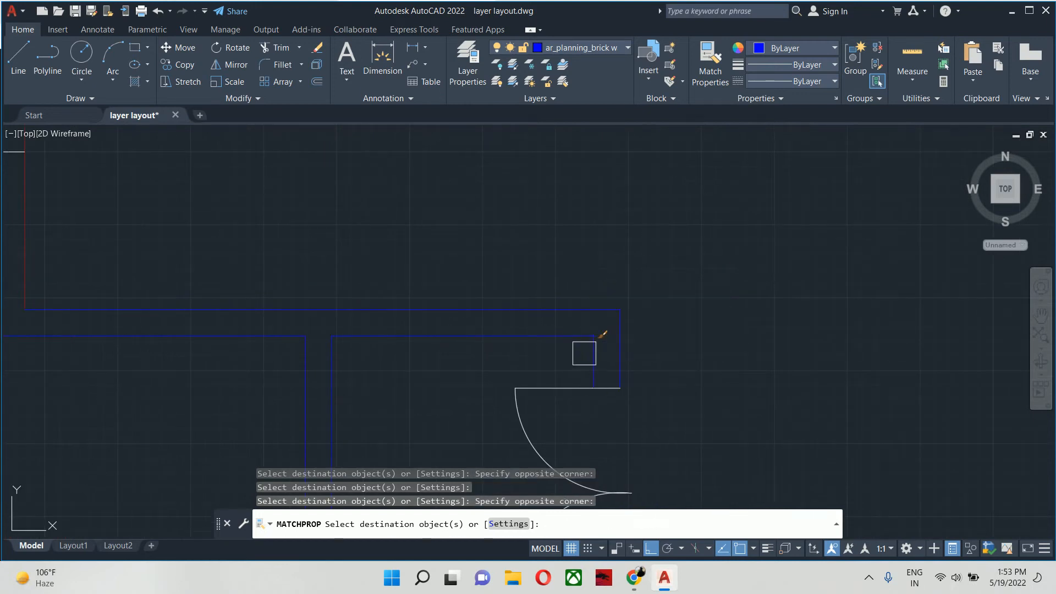
{"action": "middle_click_drag", "start_coordinate": [604, 391], "coordinate": [506, 254]}
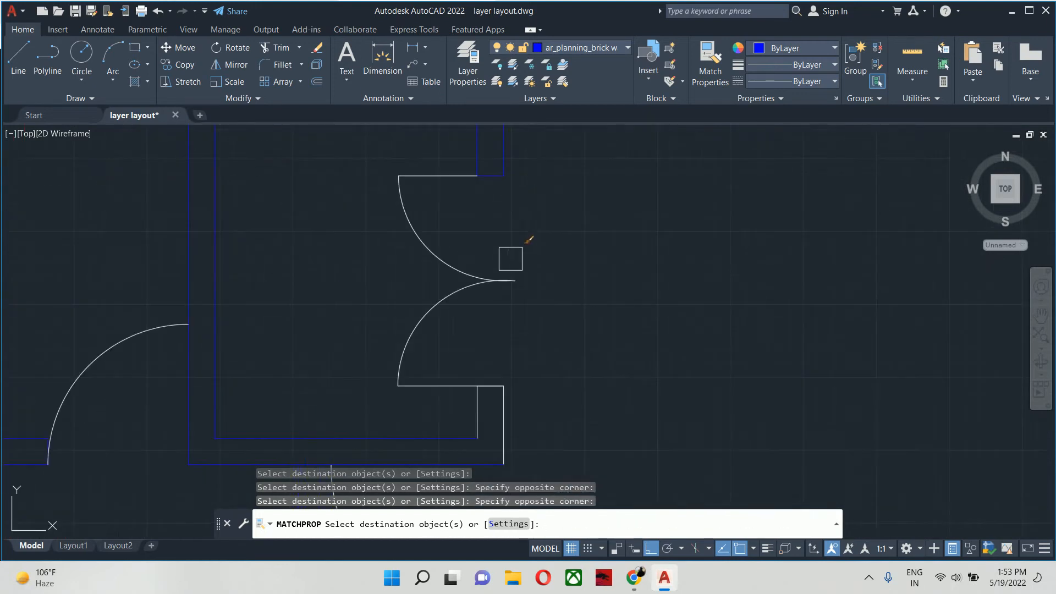
{"action": "left_click", "coordinate": [476, 413]}
{"action": "left_click", "coordinate": [548, 416]}
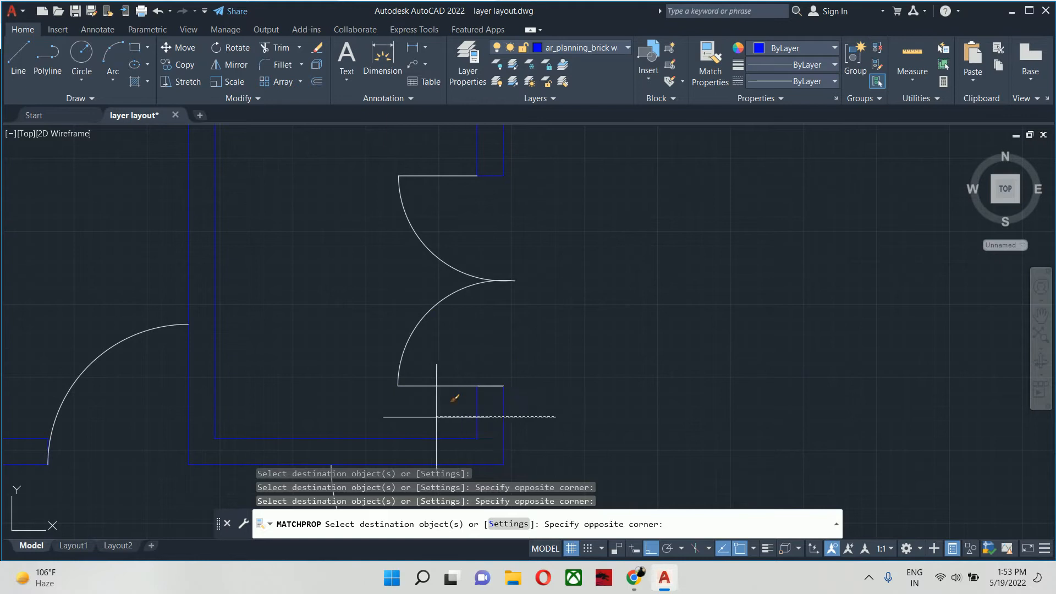
{"action": "left_click", "coordinate": [437, 416]}
{"action": "left_click", "coordinate": [461, 368]}
{"action": "left_click", "coordinate": [538, 396]}
{"action": "scroll", "coordinate": [533, 377], "scroll_direction": "down", "scroll_amount": 8}
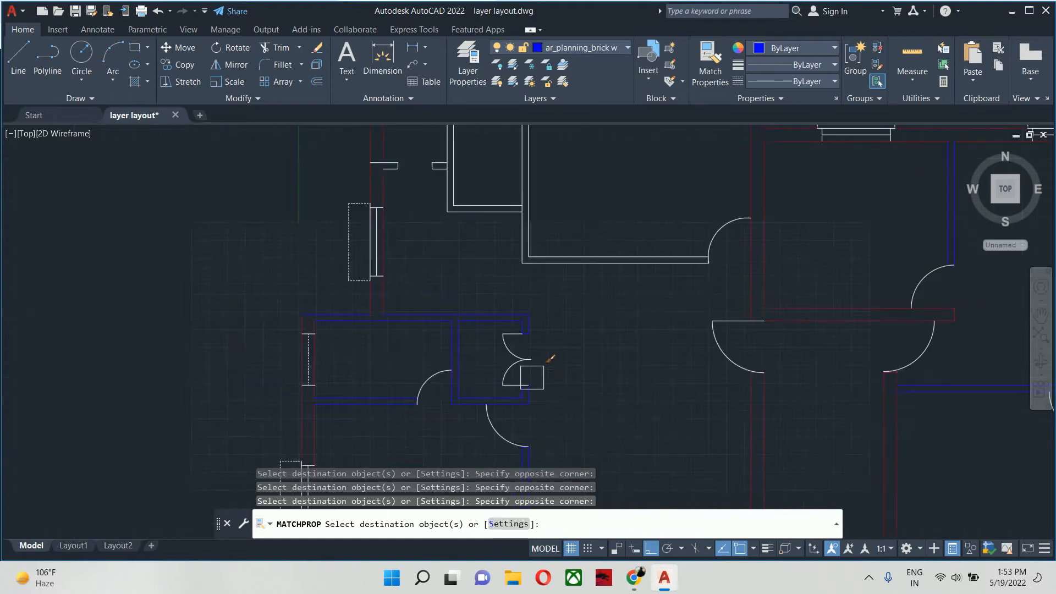
- Match the blue properties onto the L-shaped partition of the upper-left room, from its vertical wall to the door
{"action": "middle_click_drag", "start_coordinate": [532, 368], "coordinate": [488, 420]}
{"action": "scroll", "coordinate": [559, 364], "scroll_direction": "up", "scroll_amount": 4}
{"action": "left_click", "coordinate": [552, 366]}
{"action": "left_click", "coordinate": [298, 310]}
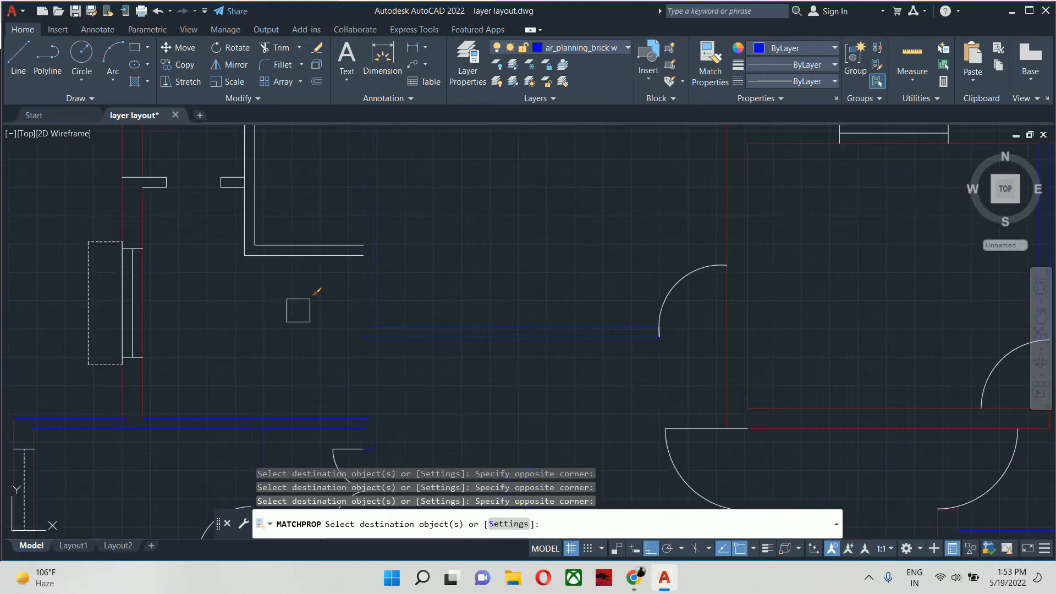
- Match the blue properties onto the small upper-left room's L-shaped partition and the two wall stubs at its opening
{"action": "left_click", "coordinate": [295, 299]}
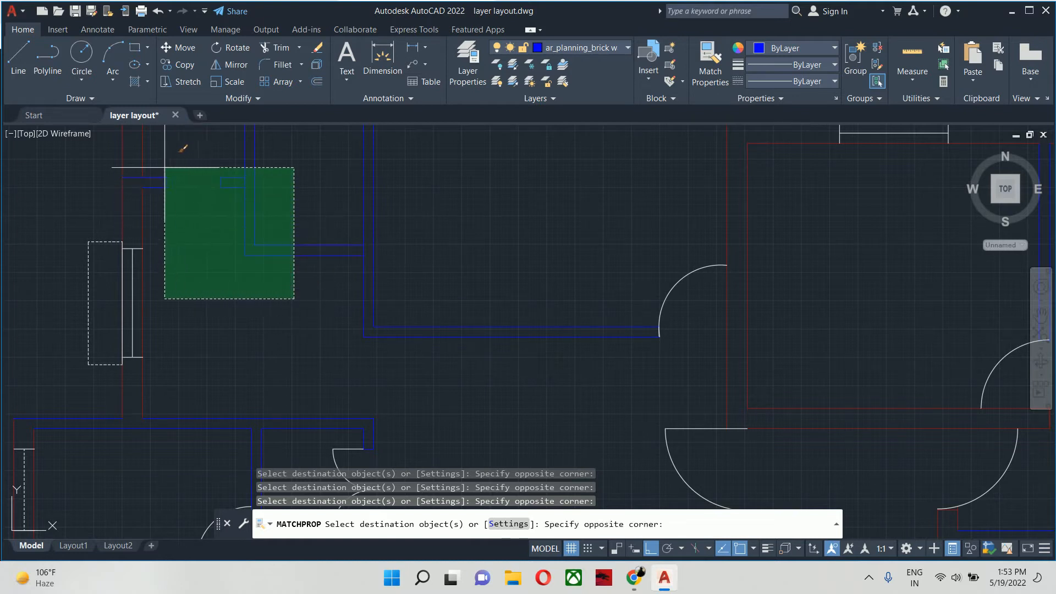
{"action": "left_click", "coordinate": [160, 169]}
{"action": "middle_click_drag", "start_coordinate": [160, 178], "coordinate": [172, 502]}
- Match the blue properties onto the end line of the upper-left room's horizontal partition beside the door, and end the matching
{"action": "middle_click_drag", "start_coordinate": [283, 452], "coordinate": [246, 374]}
{"action": "scroll", "coordinate": [415, 401], "scroll_direction": "up", "scroll_amount": 8}
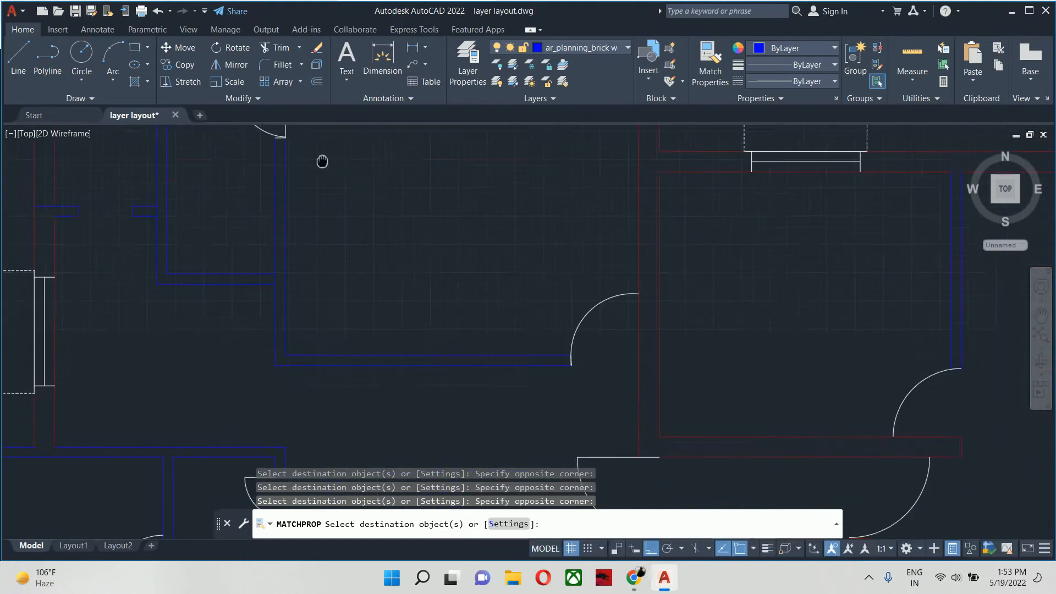
{"action": "left_click", "coordinate": [506, 321]}
{"action": "left_click", "coordinate": [611, 386]}
{"action": "scroll", "coordinate": [483, 302], "scroll_direction": "down", "scroll_amount": 7}
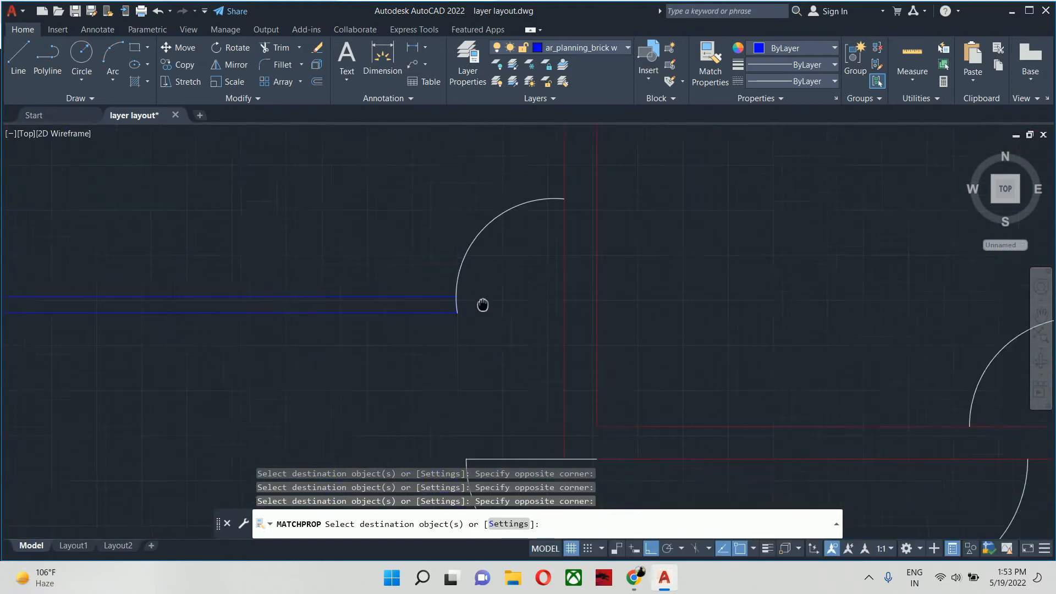
{"action": "middle_click_drag", "start_coordinate": [505, 298], "coordinate": [468, 336]}
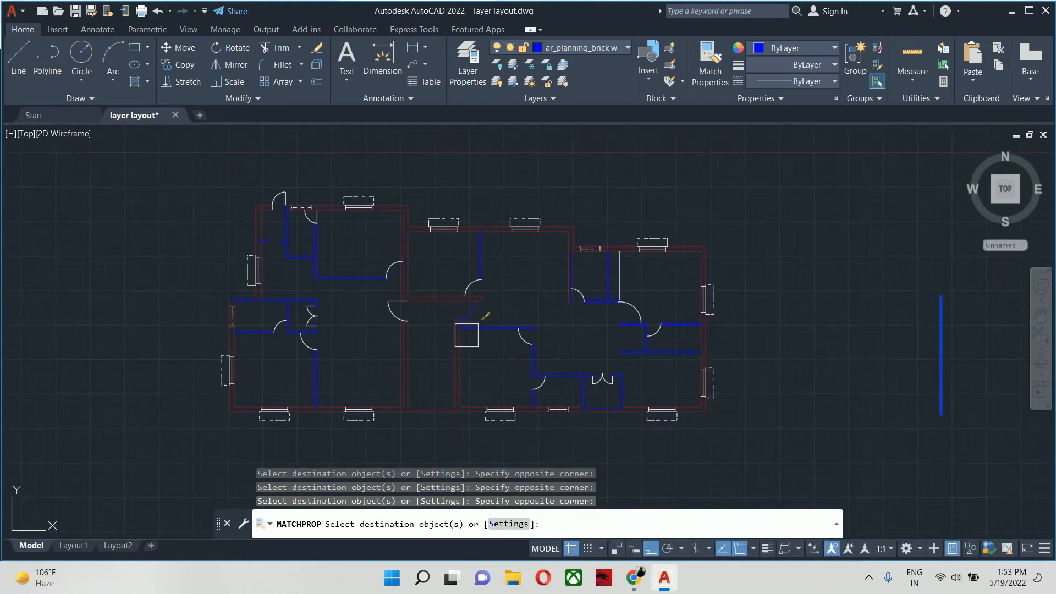
{"action": "key", "text": "Escape"}
{"action": "key", "text": "Escape"}
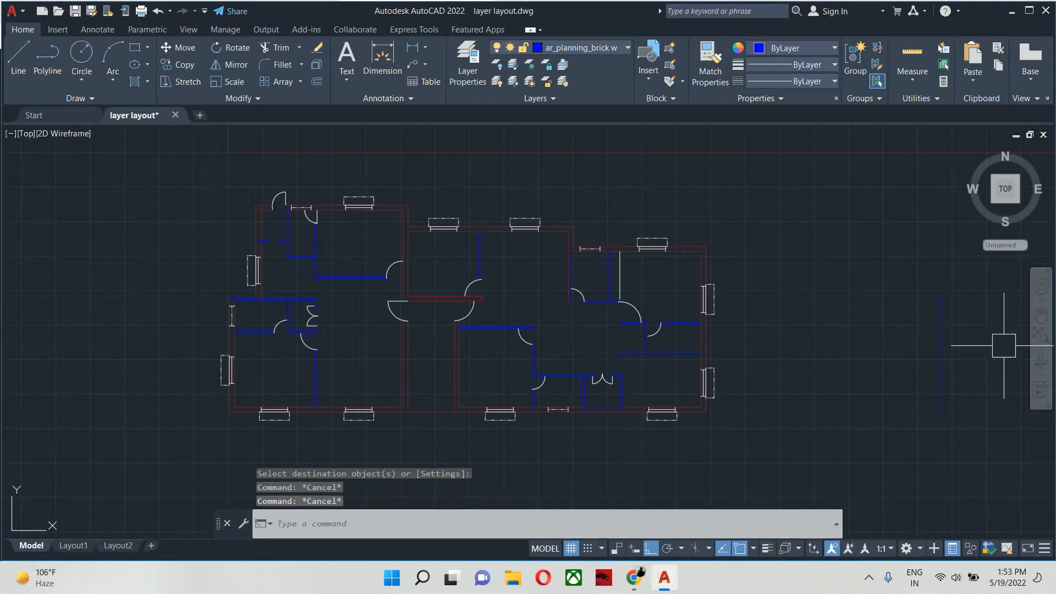
- Erase the loose blue sample line standing to the right of the floor plan
{"action": "left_click", "coordinate": [938, 368]}
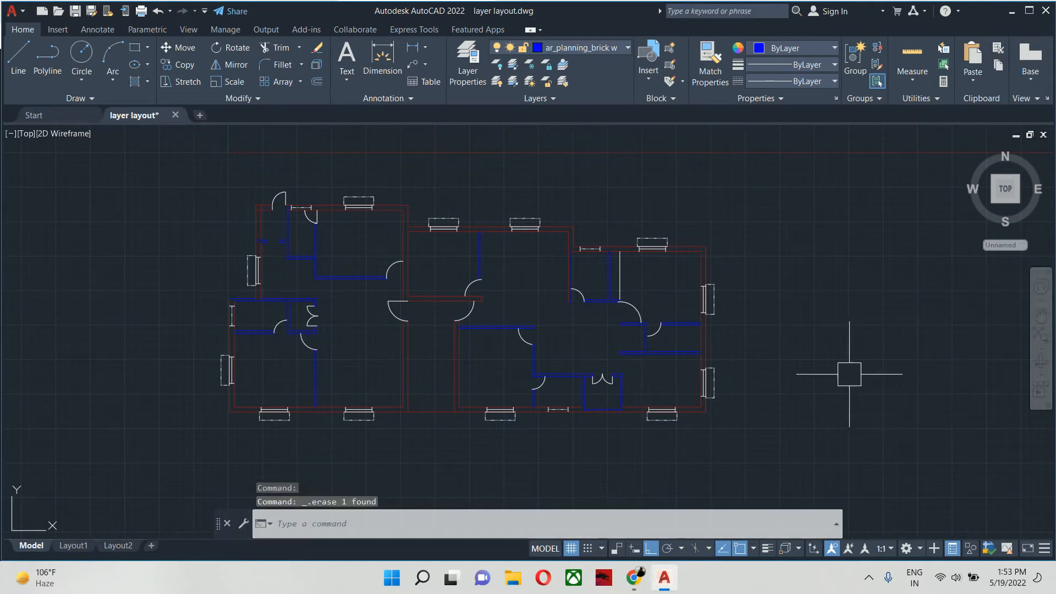
{"action": "middle_click_drag", "start_coordinate": [844, 372], "coordinate": [932, 378]}
{"action": "key", "text": "Escape"}
{"action": "key", "text": "Escape"}
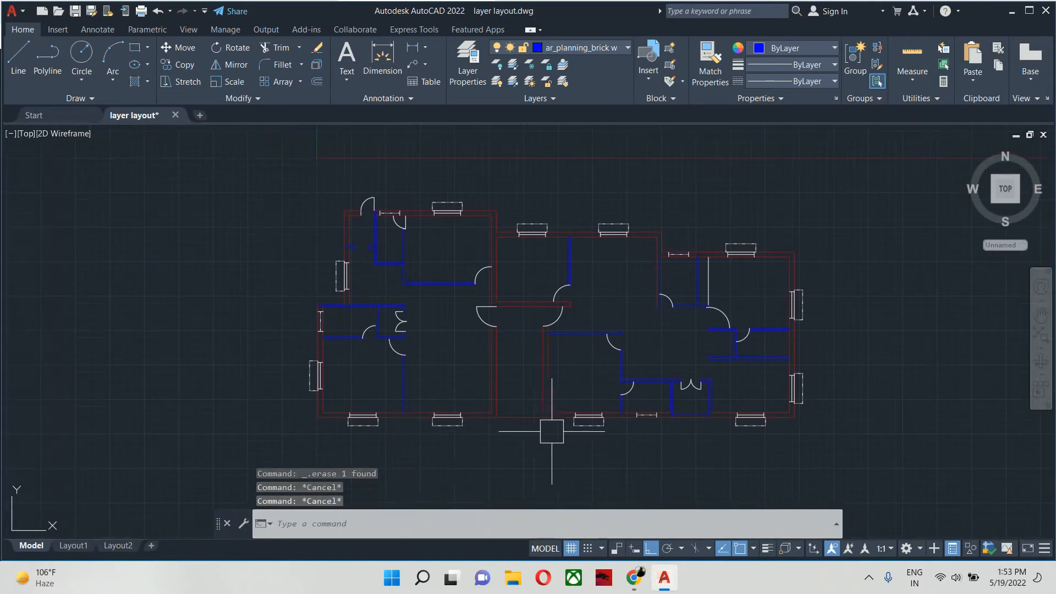
- Check the layer of the windows in the upper-right room by selecting them, and clear each selection
{"action": "key", "text": "Escape"}
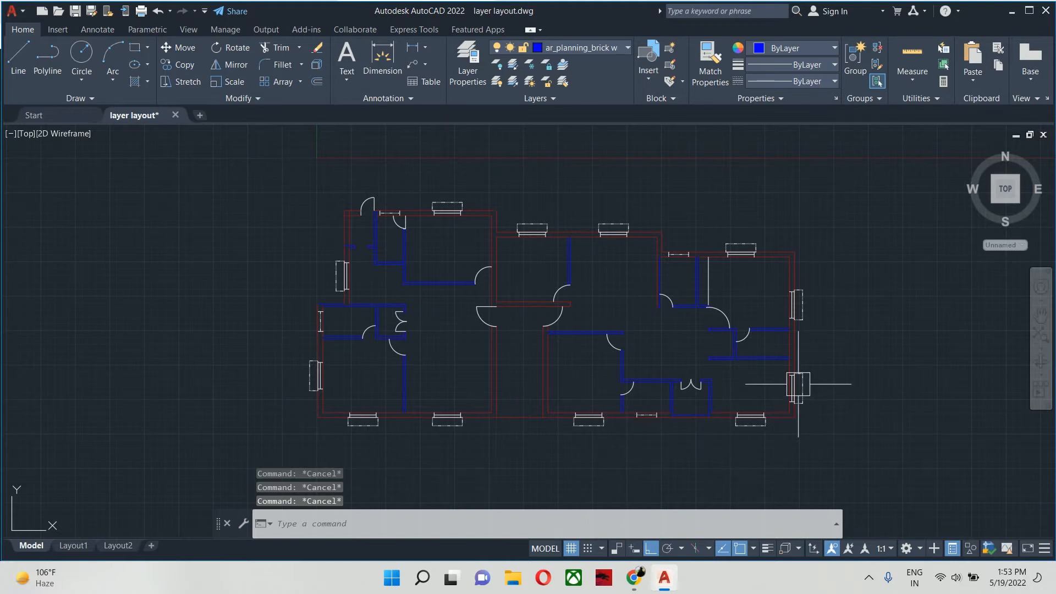
{"action": "scroll", "coordinate": [785, 304], "scroll_direction": "up", "scroll_amount": 2}
{"action": "left_click", "coordinate": [799, 303]}
{"action": "key", "text": "Escape"}
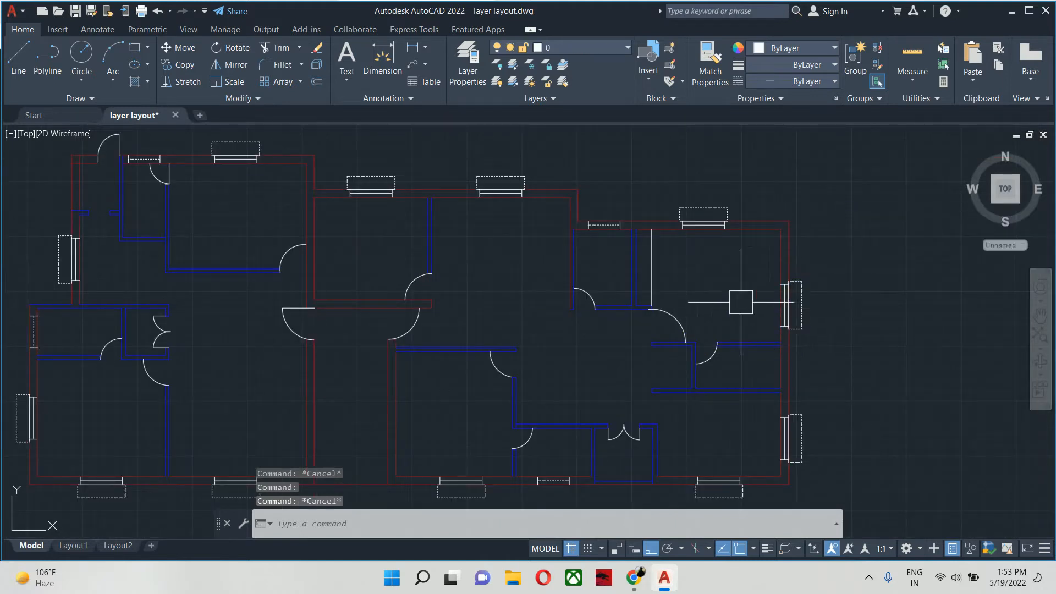
{"action": "left_click", "coordinate": [702, 219]}
{"action": "key", "text": "Escape"}
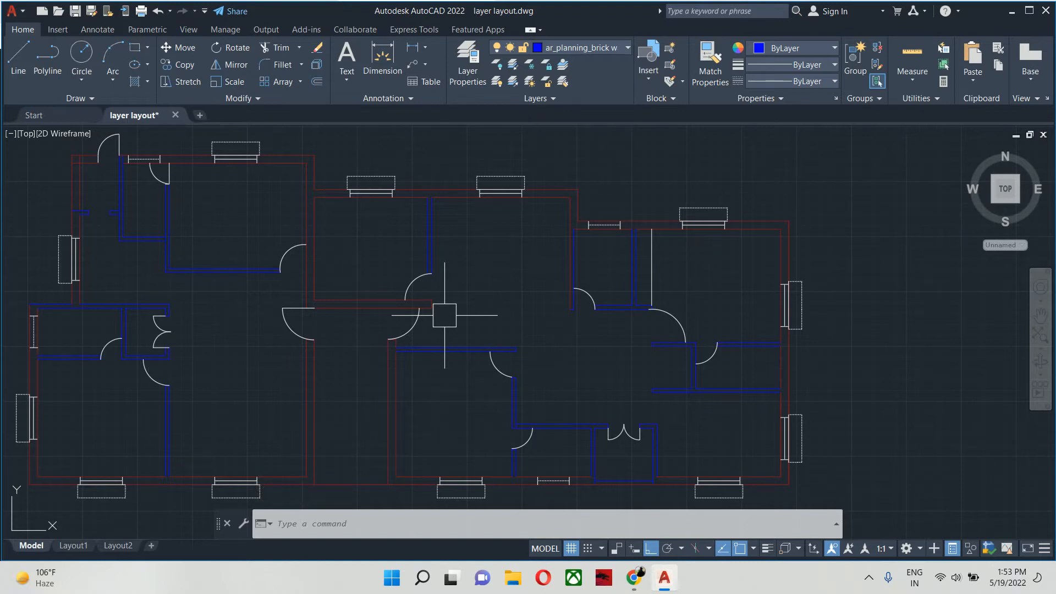
- Open the Layer Properties Manager
{"action": "type", "text": "la"}
{"action": "key", "text": "Return"}
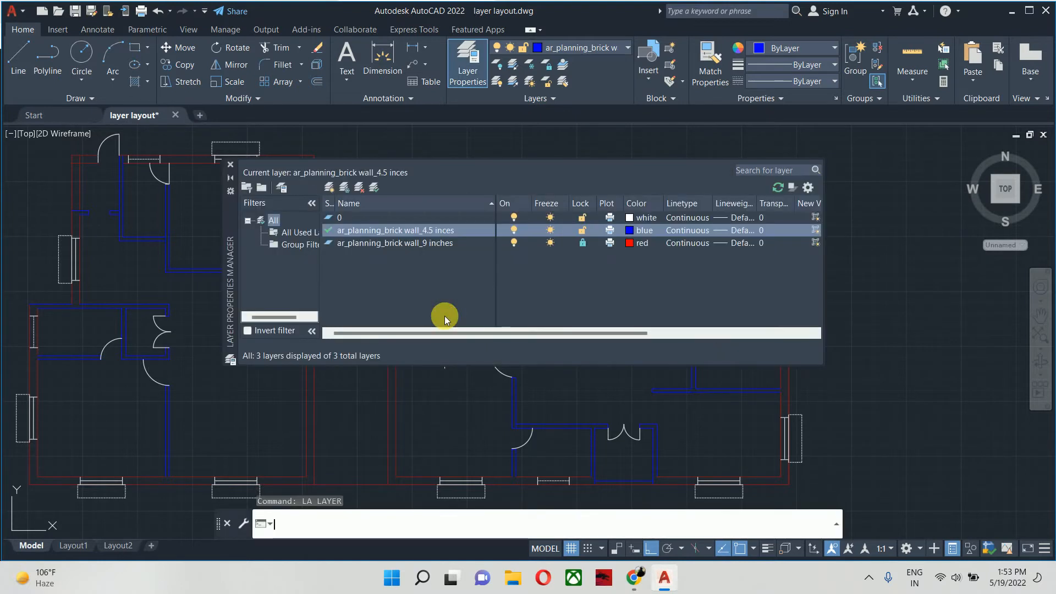
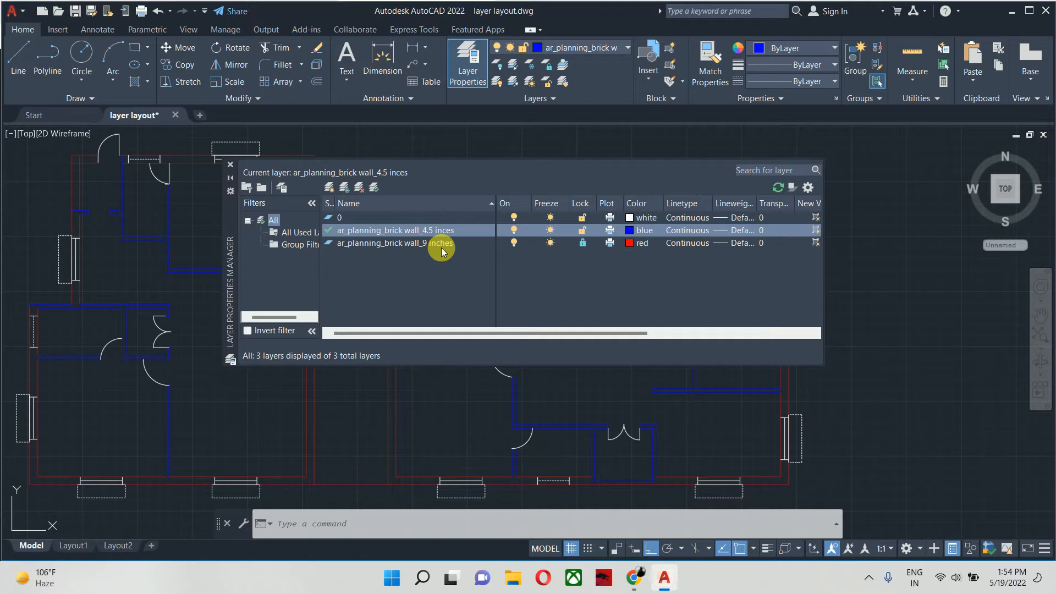
- Create a new layer named ar_planning_opening
{"action": "type", "text": "la"}
{"action": "key", "text": "Return"}
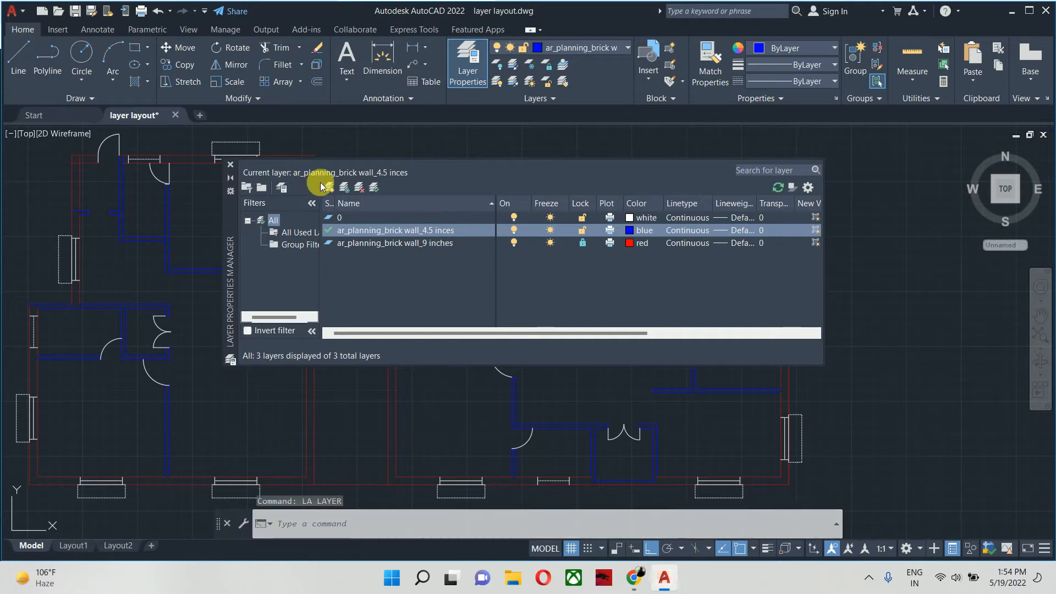
{"action": "left_click", "coordinate": [329, 187]}
{"action": "type", "text": "a"}
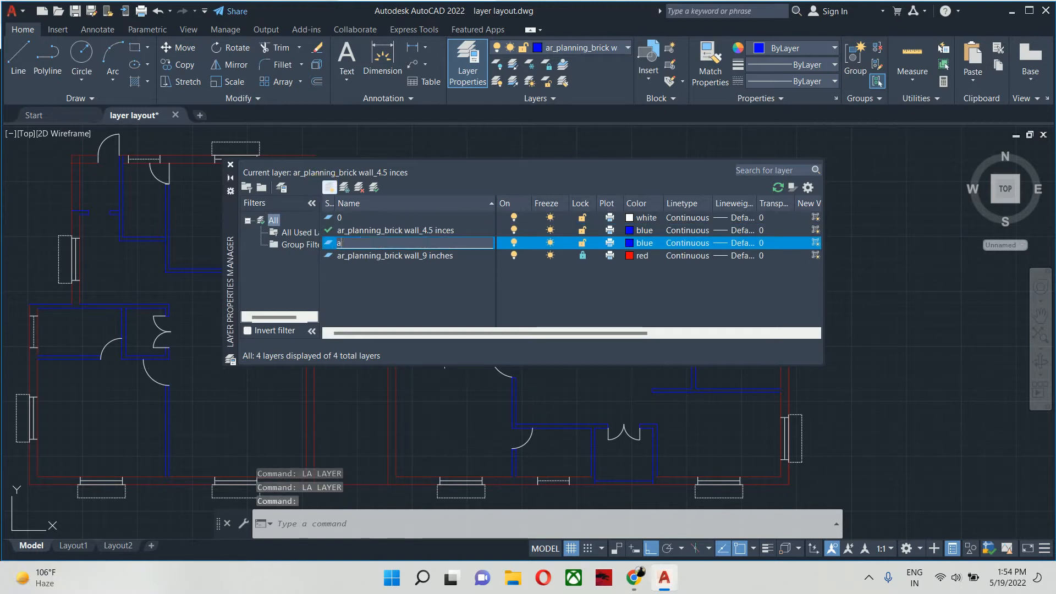
{"action": "type", "text": "r_planni"}
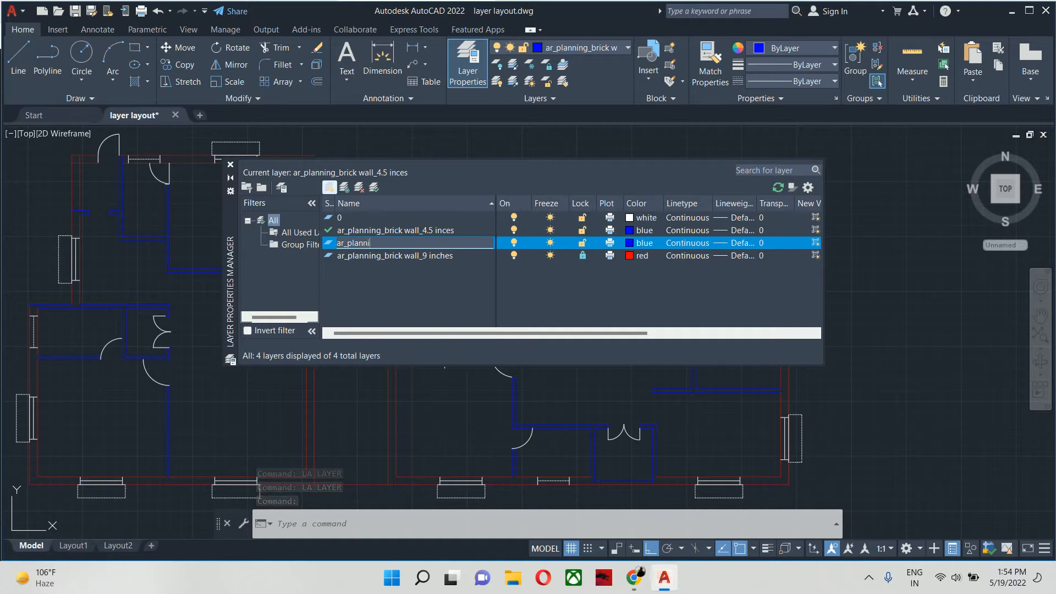
{"action": "type", "text": "ng_"}
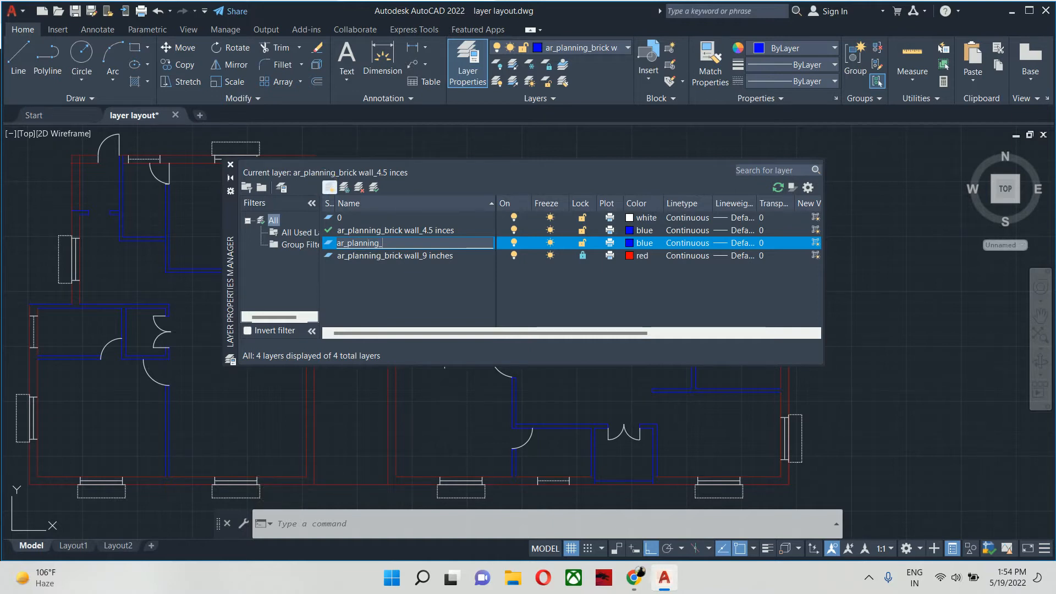
{"action": "type", "text": "opening"}
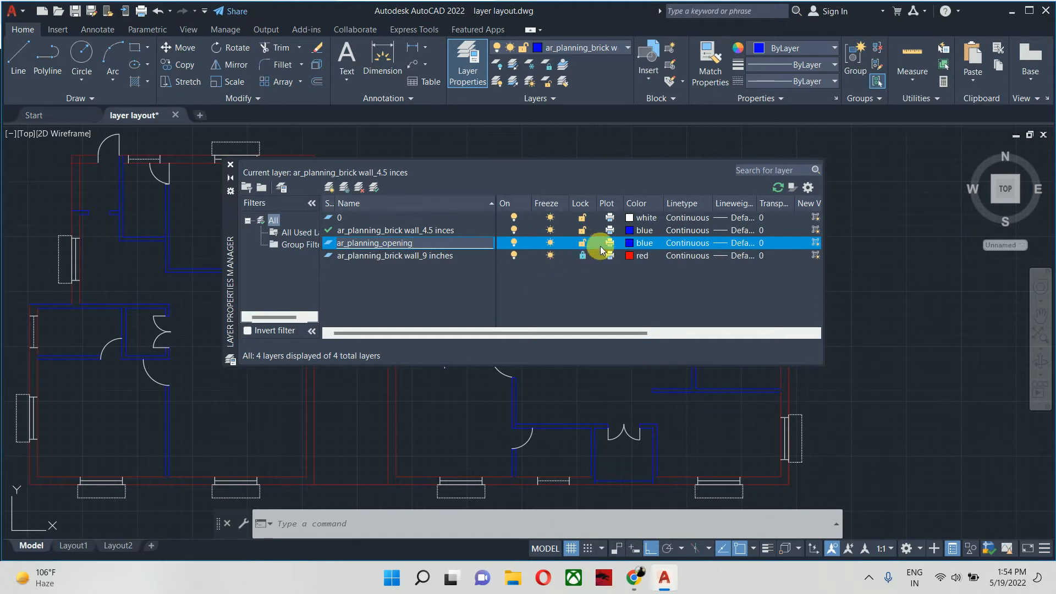
- Assign colour 32 to the ar_planning_opening layer, make it the current layer, and close the layer manager
{"action": "left_click", "coordinate": [631, 243]}
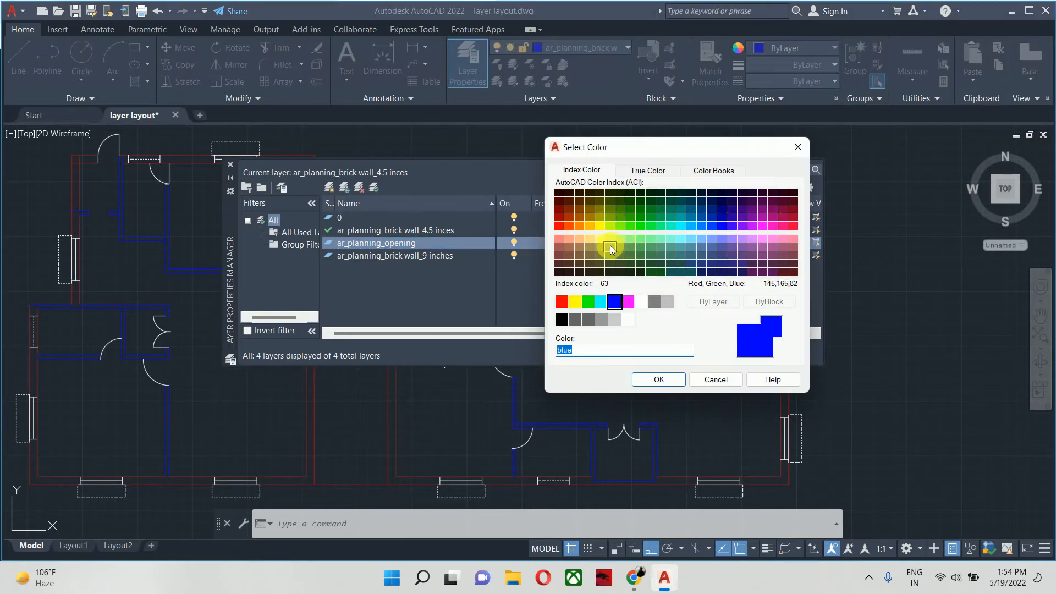
{"action": "left_click", "coordinate": [573, 219]}
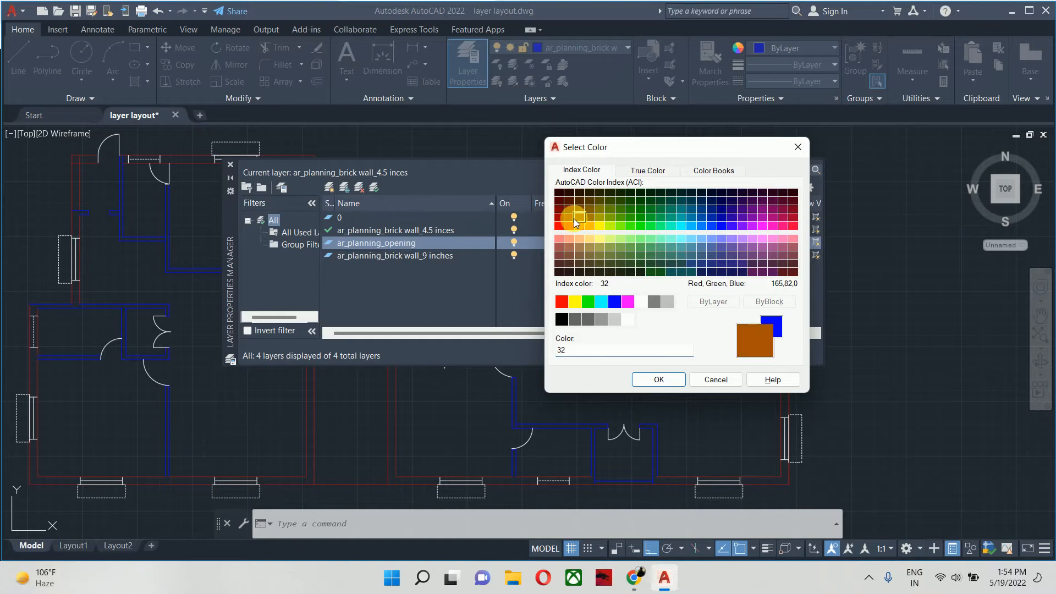
{"action": "left_click", "coordinate": [649, 379]}
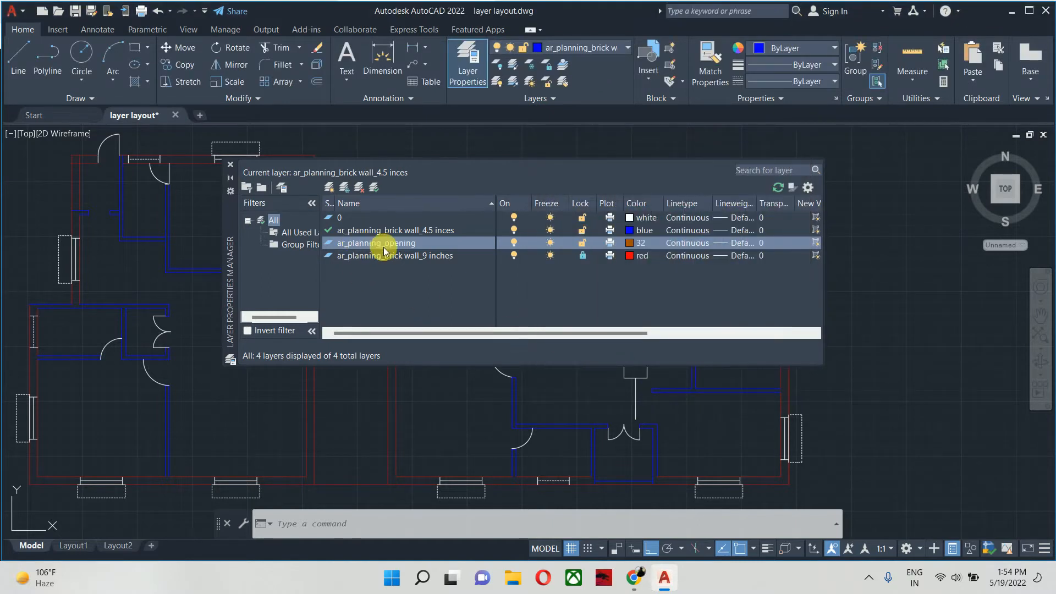
{"action": "double_click", "coordinate": [411, 243]}
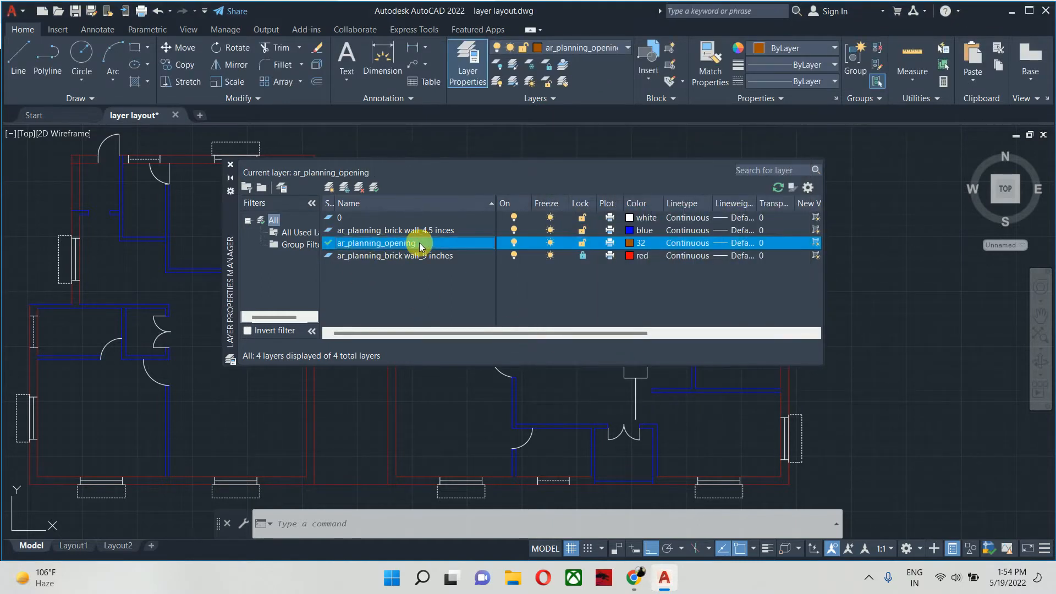
{"action": "left_click", "coordinate": [230, 164]}
- Lock the ar_planning_brick wall_4.5 inces layer in the layer manager and close it
{"action": "scroll", "coordinate": [460, 245], "scroll_direction": "down", "scroll_amount": 4}
{"action": "scroll", "coordinate": [392, 274], "scroll_direction": "up", "scroll_amount": 7}
{"action": "middle_click_drag", "start_coordinate": [392, 274], "coordinate": [443, 294]}
{"action": "left_click", "coordinate": [346, 307]}
{"action": "key", "text": "Escape"}
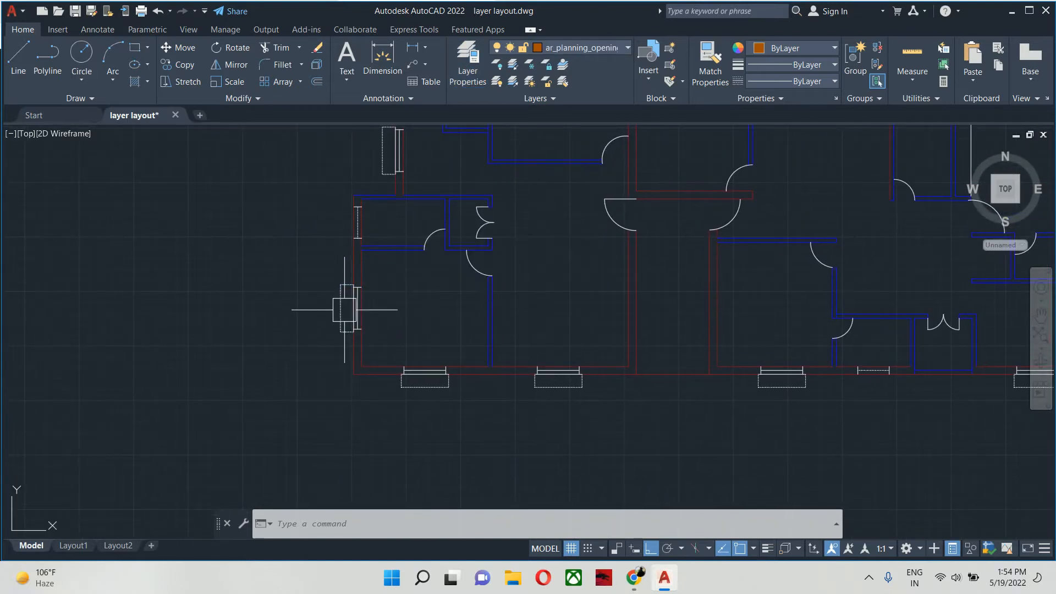
{"action": "type", "text": "la"}
{"action": "key", "text": "Return"}
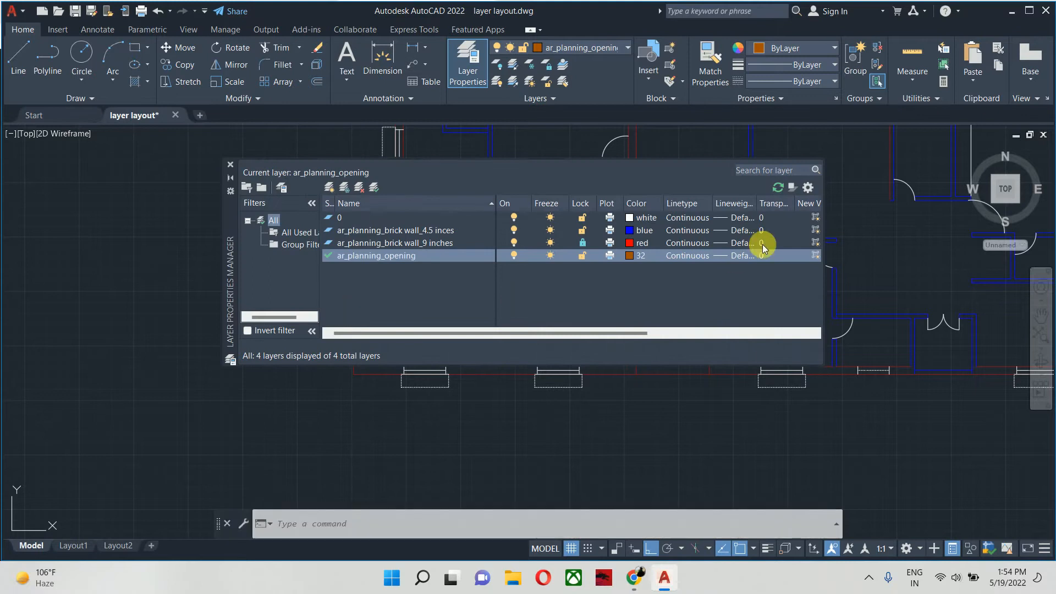
{"action": "left_click", "coordinate": [583, 231]}
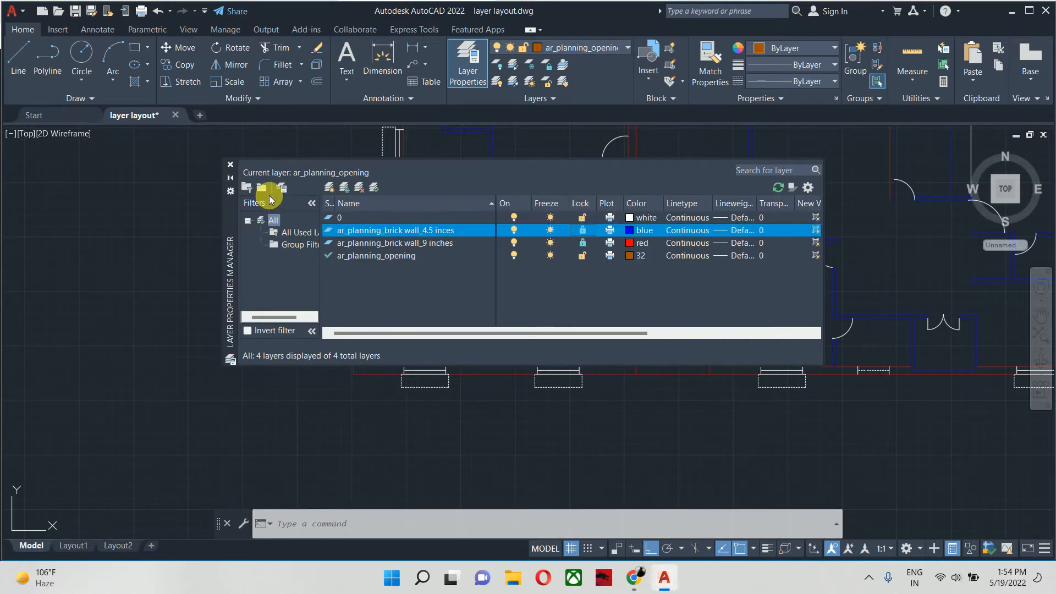
{"action": "left_click", "coordinate": [231, 165]}
- Draw a vertical sample line on the opening layer in the empty space to the right of the floor plan
{"action": "scroll", "coordinate": [240, 165], "scroll_direction": "down", "scroll_amount": 6}
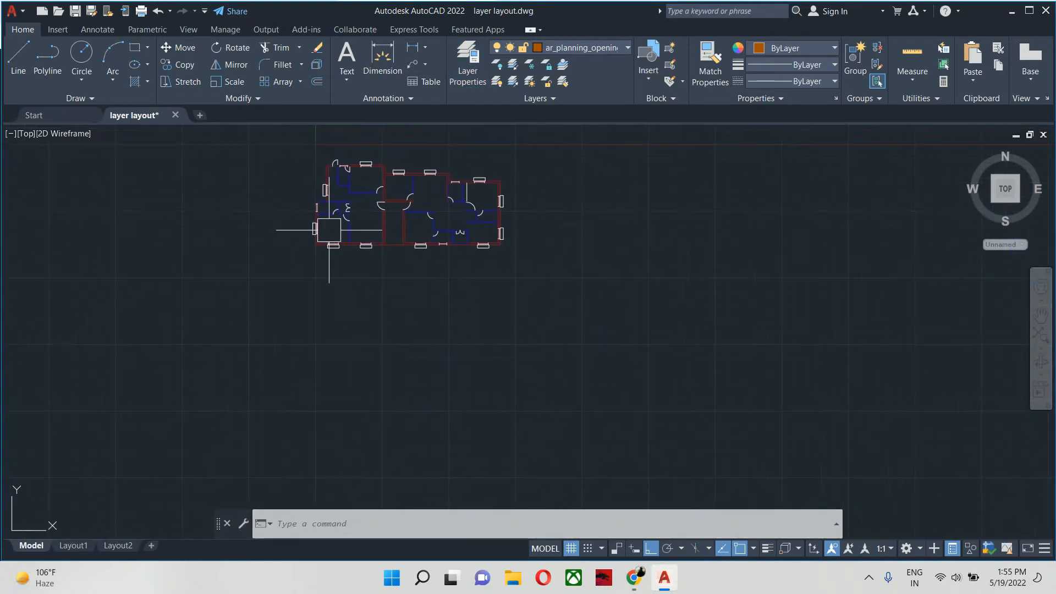
{"action": "type", "text": "l"}
{"action": "key", "text": "Return"}
{"action": "left_click", "coordinate": [611, 190]}
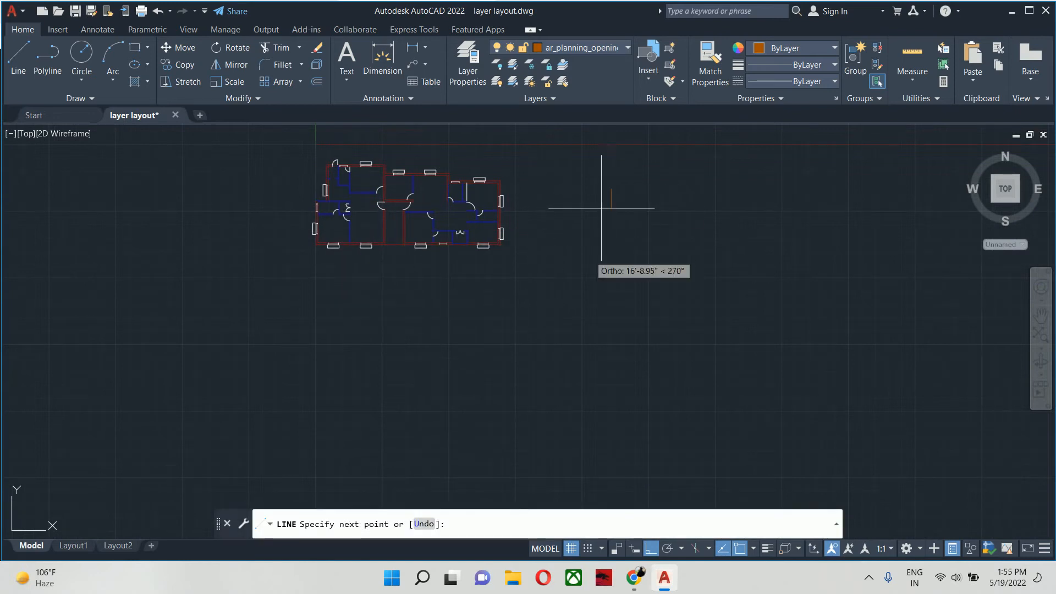
{"action": "left_click", "coordinate": [590, 275]}
{"action": "key", "text": "Escape"}
- Match the sample line's properties onto all doors and windows by enclosing the whole floor plan as the destination
{"action": "scroll", "coordinate": [443, 183], "scroll_direction": "up", "scroll_amount": 8}
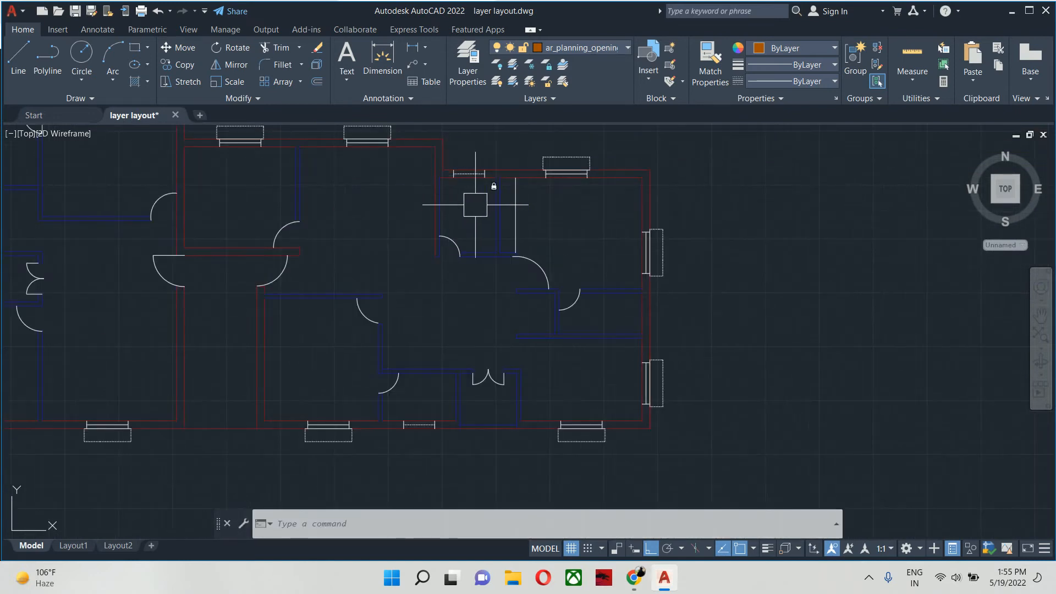
{"action": "scroll", "coordinate": [531, 260], "scroll_direction": "down", "scroll_amount": 5}
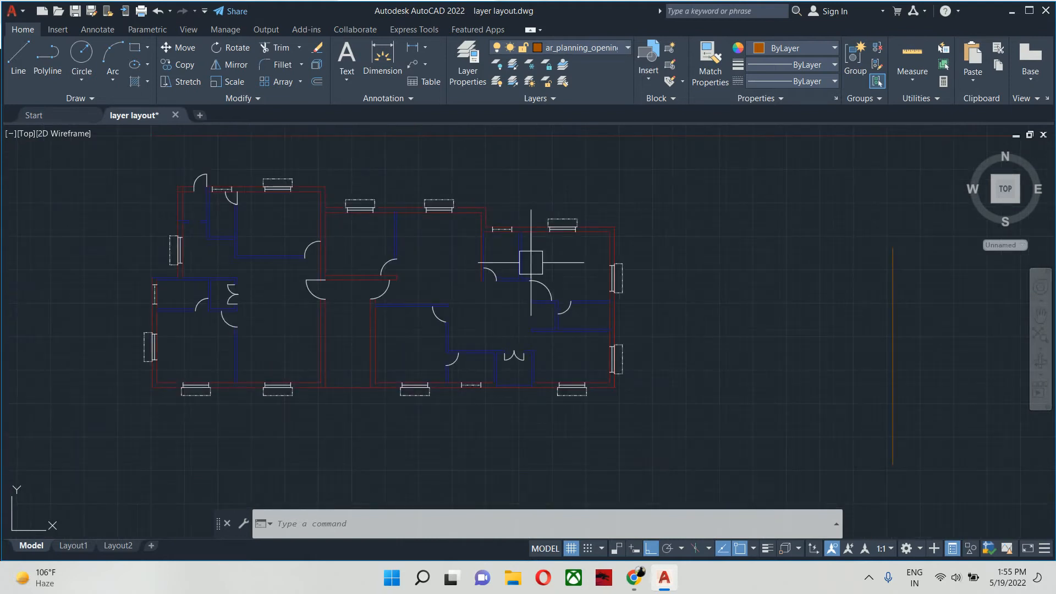
{"action": "type", "text": "ma"}
{"action": "key", "text": "Return"}
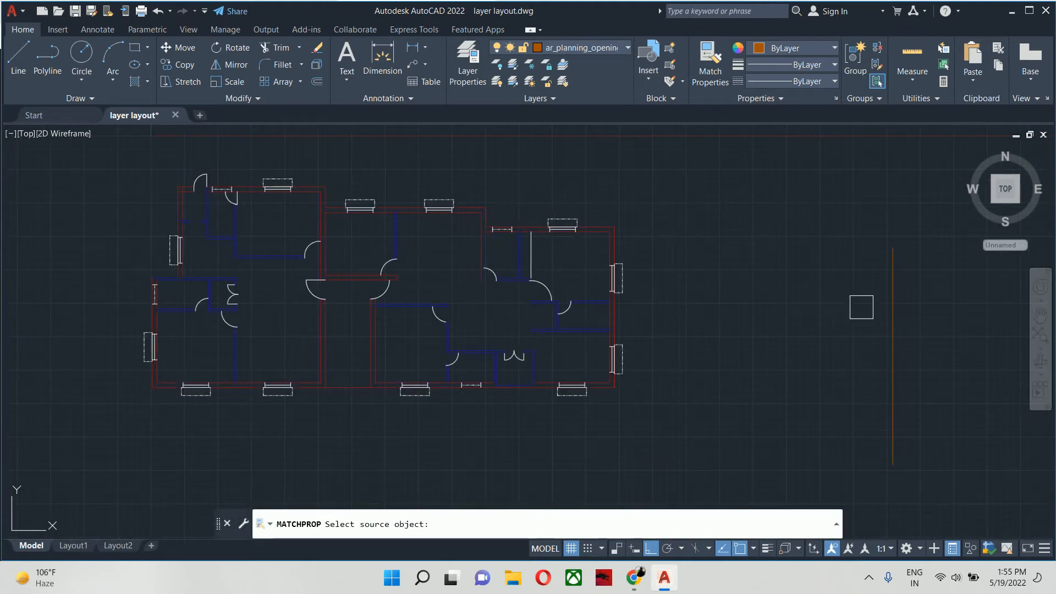
{"action": "left_click", "coordinate": [891, 313]}
{"action": "scroll", "coordinate": [891, 314], "scroll_direction": "down", "scroll_amount": 3}
{"action": "left_click", "coordinate": [467, 206]}
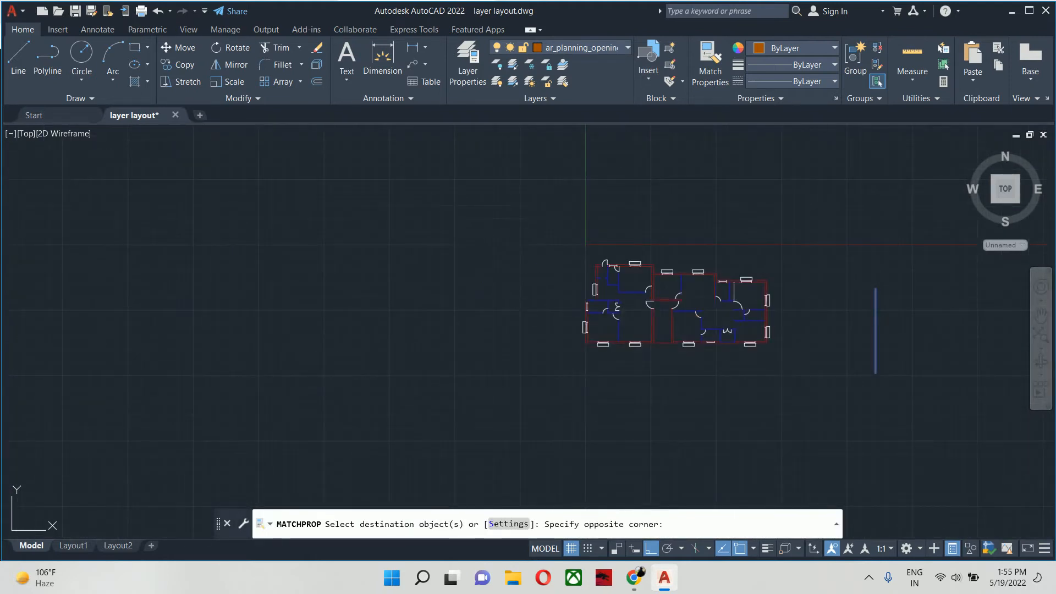
{"action": "left_click", "coordinate": [832, 409]}
{"action": "key", "text": "Return"}
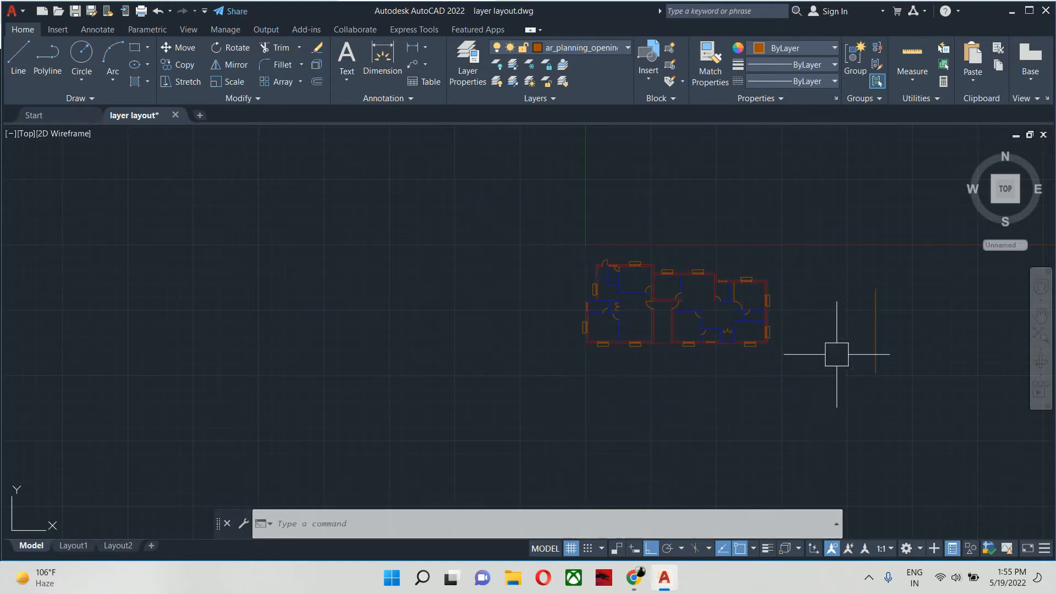
- Erase the loose orange sample line standing to the right of the floor plan
{"action": "left_click", "coordinate": [876, 330]}
{"action": "key", "text": "Escape"}
{"action": "scroll", "coordinate": [797, 308], "scroll_direction": "up", "scroll_amount": 4}
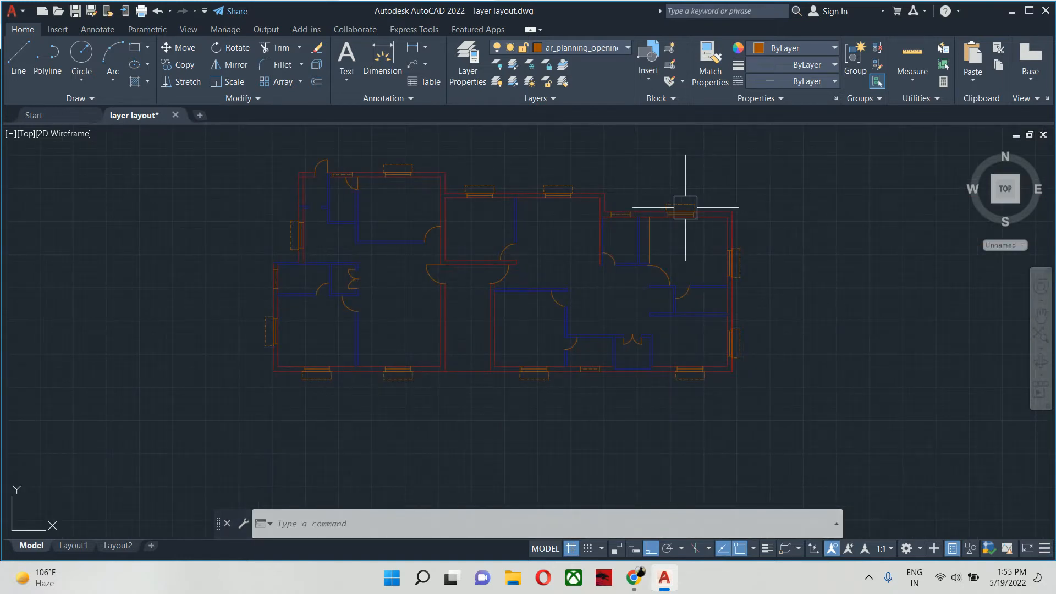
{"action": "scroll", "coordinate": [280, 201], "scroll_direction": "up", "scroll_amount": 5}
{"action": "scroll", "coordinate": [306, 248], "scroll_direction": "down", "scroll_amount": 6}
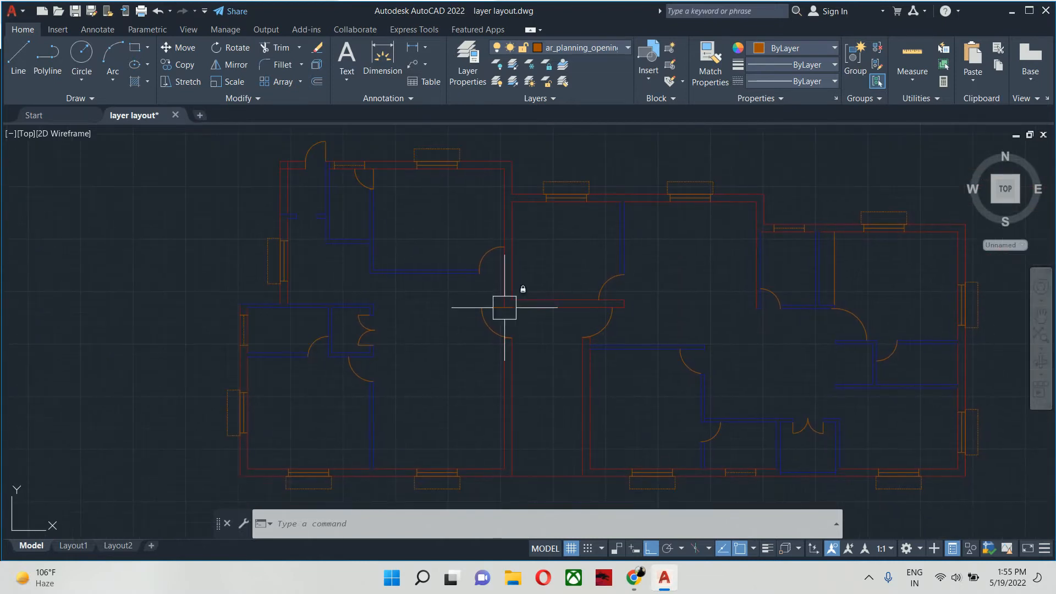
{"action": "middle_click_drag", "start_coordinate": [505, 302], "coordinate": [384, 264]}
{"action": "scroll", "coordinate": [308, 292], "scroll_direction": "up", "scroll_amount": 3}
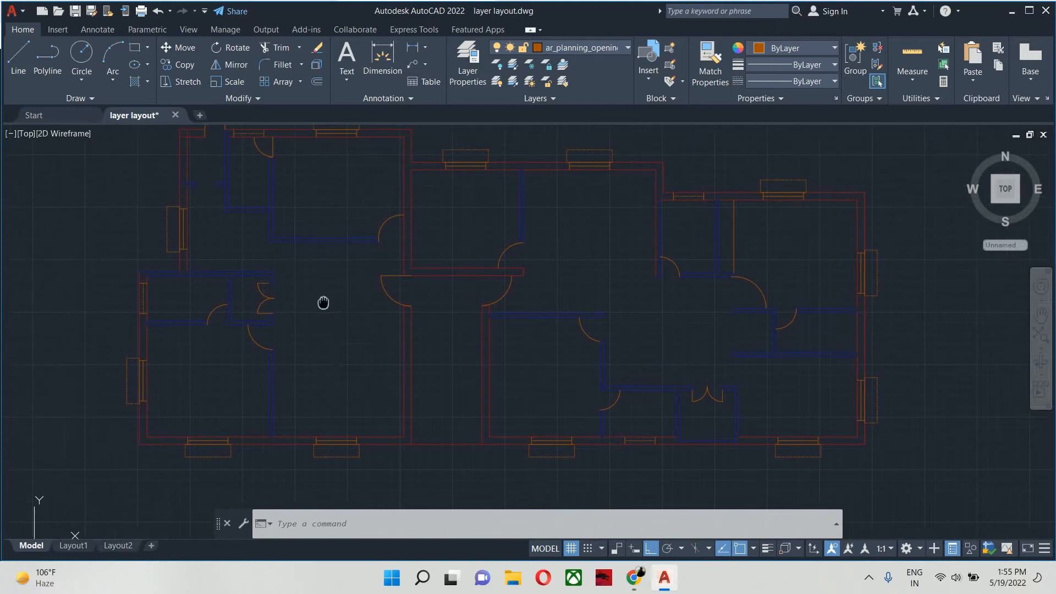
{"action": "scroll", "coordinate": [300, 297], "scroll_direction": "down", "scroll_amount": 8}
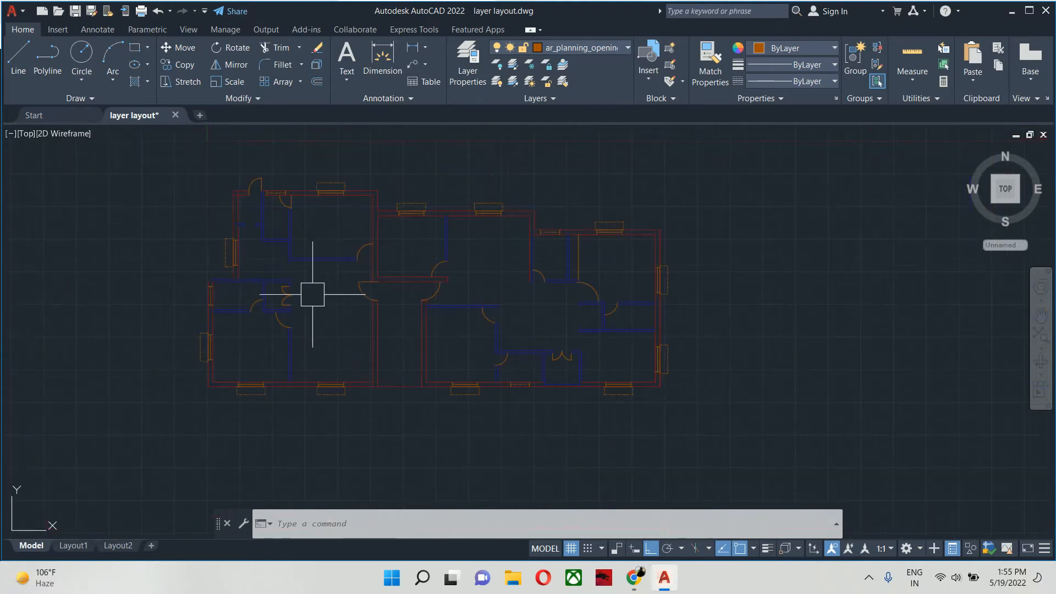
- Switch to the Google Meet call, admit the waiting participant, and return to the AutoCAD drawing
{"action": "mouse_move", "coordinate": [639, 586]}
{"action": "left_click", "coordinate": [589, 493]}
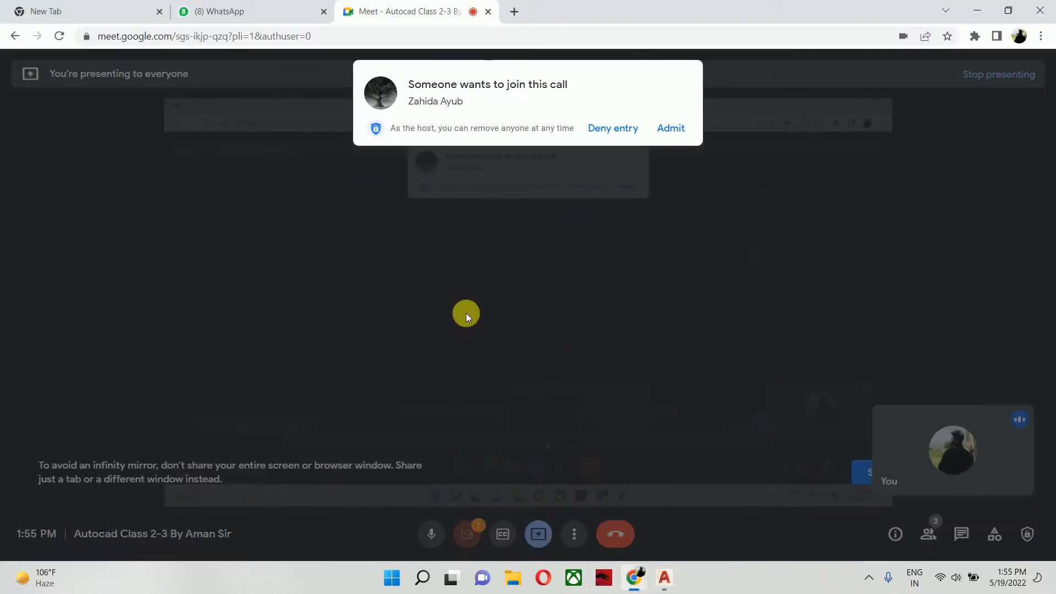
{"action": "left_click", "coordinate": [682, 130]}
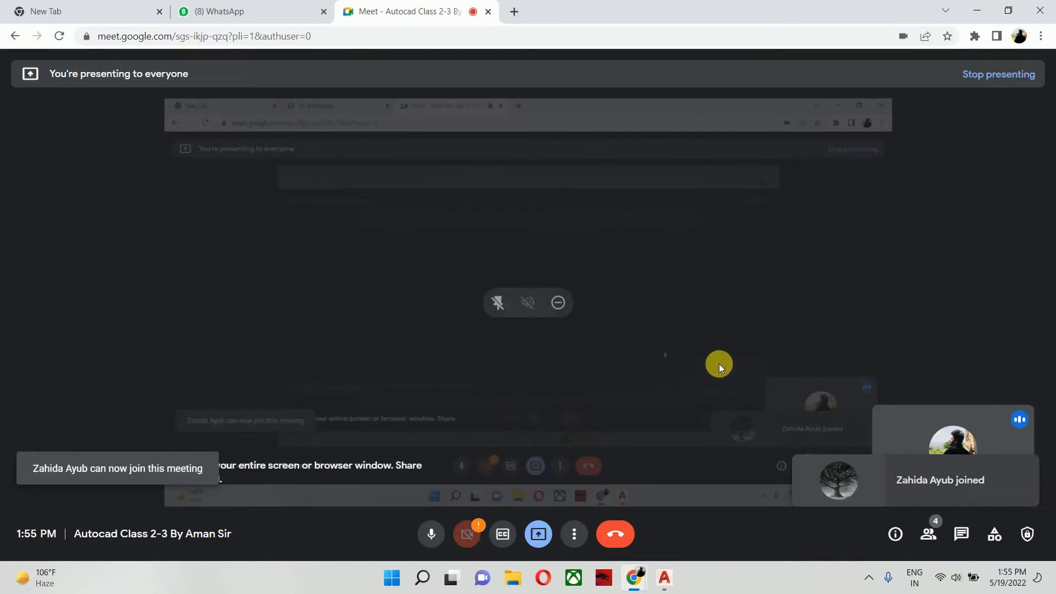
{"action": "key", "text": "alt+Tab"}
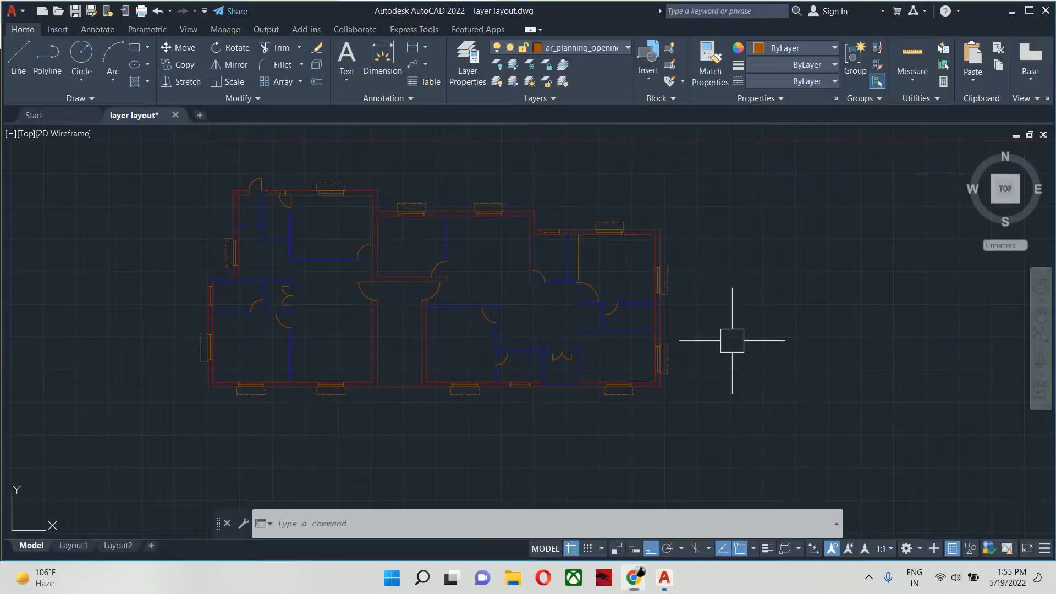
- Unlock the 9 inches and 4.5 inces brick wall layers in the layer manager and close it
{"action": "scroll", "coordinate": [495, 254], "scroll_direction": "up", "scroll_amount": 8}
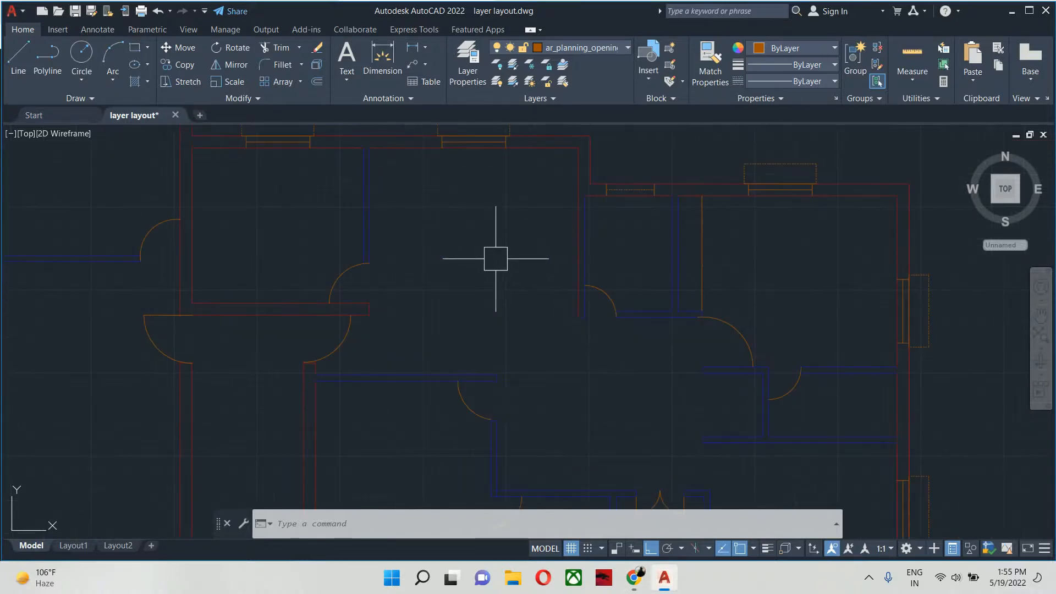
{"action": "scroll", "coordinate": [576, 238], "scroll_direction": "down", "scroll_amount": 5}
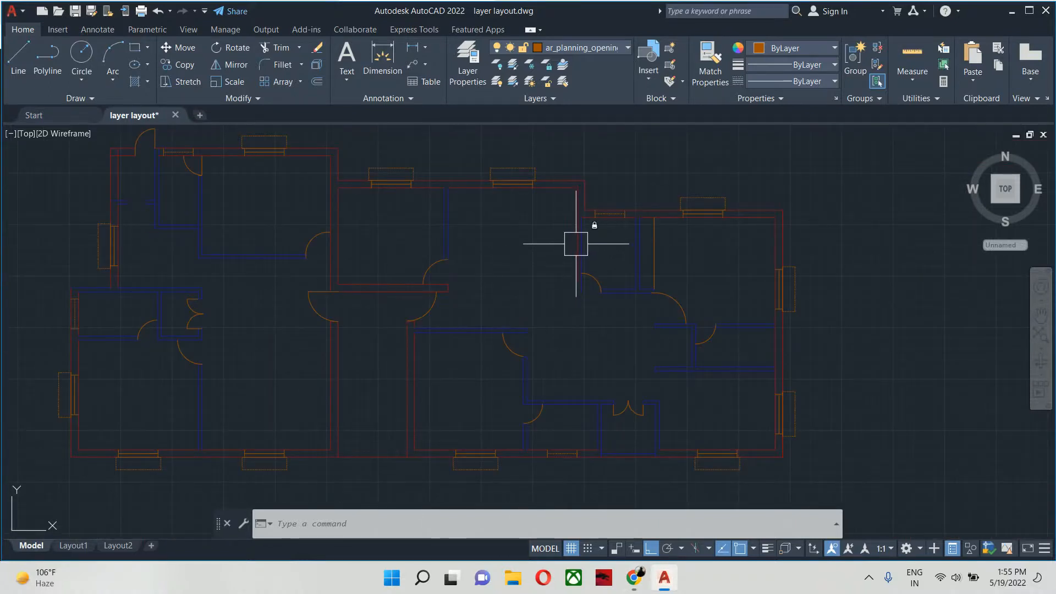
{"action": "scroll", "coordinate": [575, 207], "scroll_direction": "up", "scroll_amount": 5}
{"action": "mouse_move", "coordinate": [580, 201]}
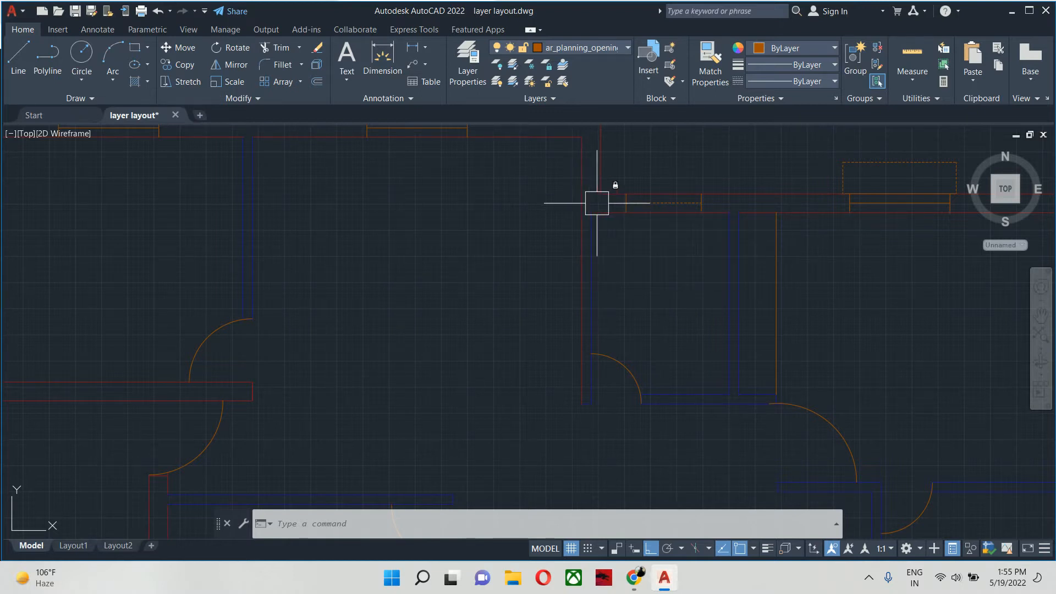
{"action": "type", "text": "la"}
{"action": "key", "text": "Return"}
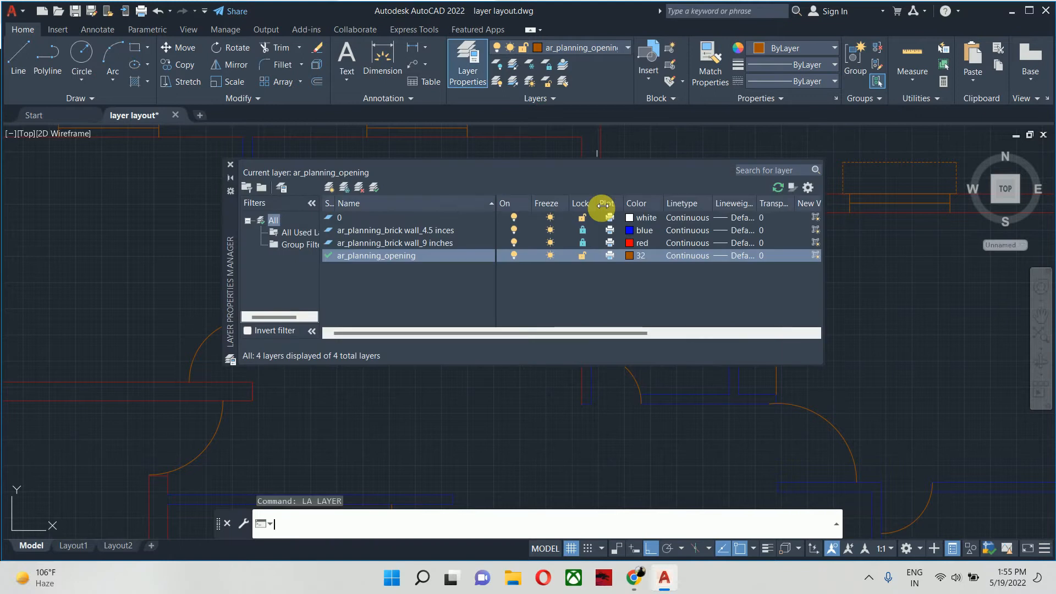
{"action": "left_click", "coordinate": [582, 243]}
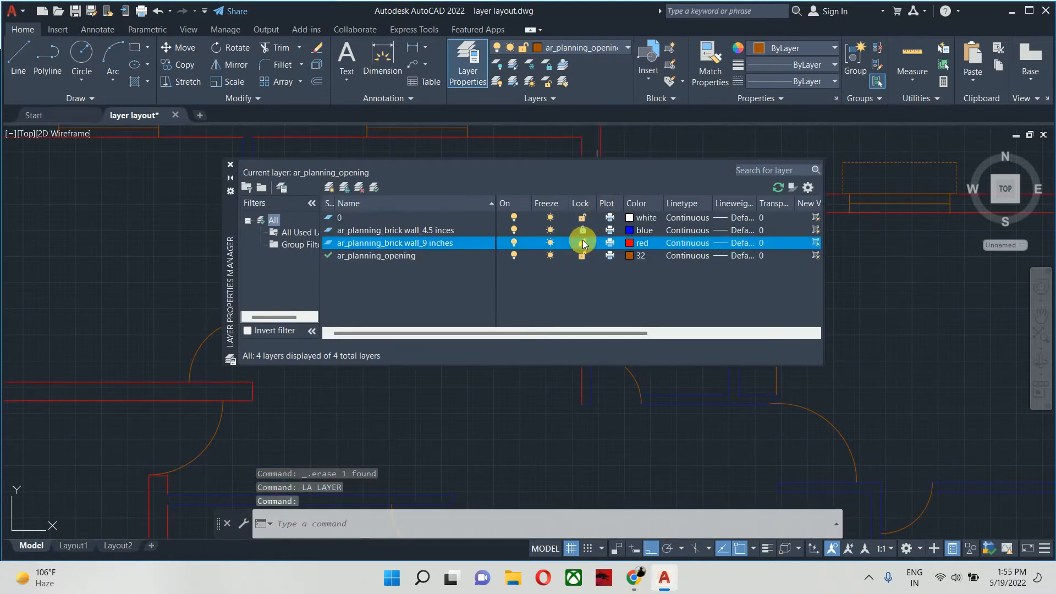
{"action": "left_click", "coordinate": [582, 230]}
{"action": "left_click", "coordinate": [288, 187]}
{"action": "left_click", "coordinate": [231, 164]}
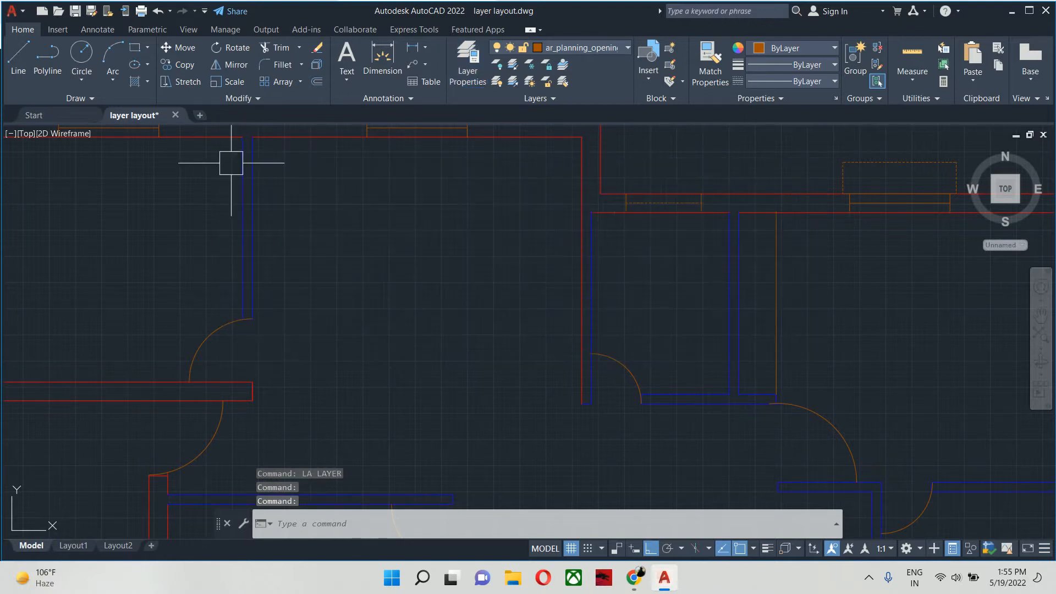
- Check the layer of the upper middle room's vertical right-hand wall line by selecting it, and clear the selection
{"action": "middle_click_drag", "start_coordinate": [447, 193], "coordinate": [456, 203]}
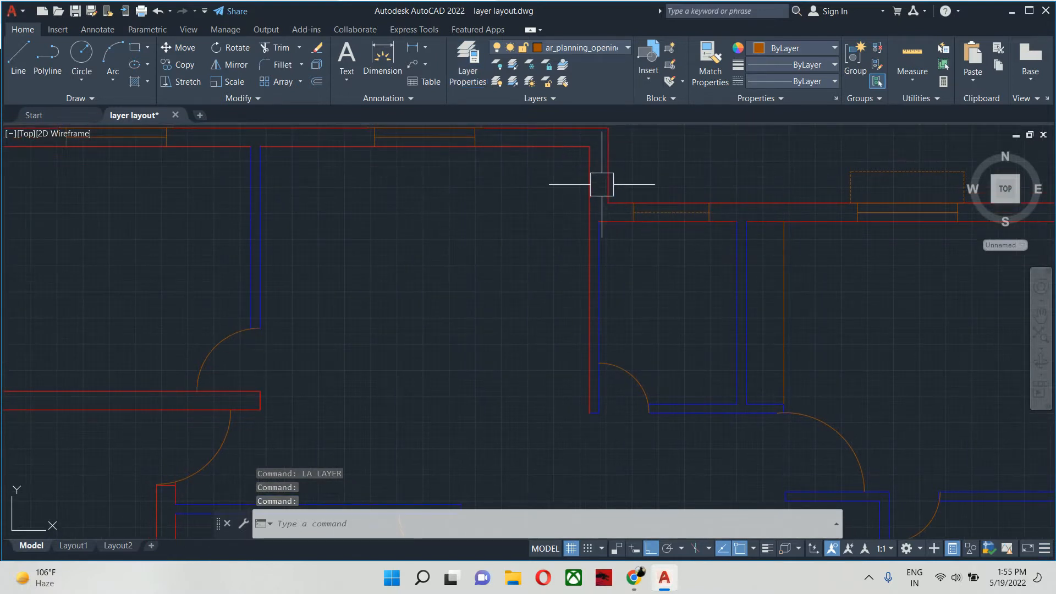
{"action": "left_click", "coordinate": [590, 169]}
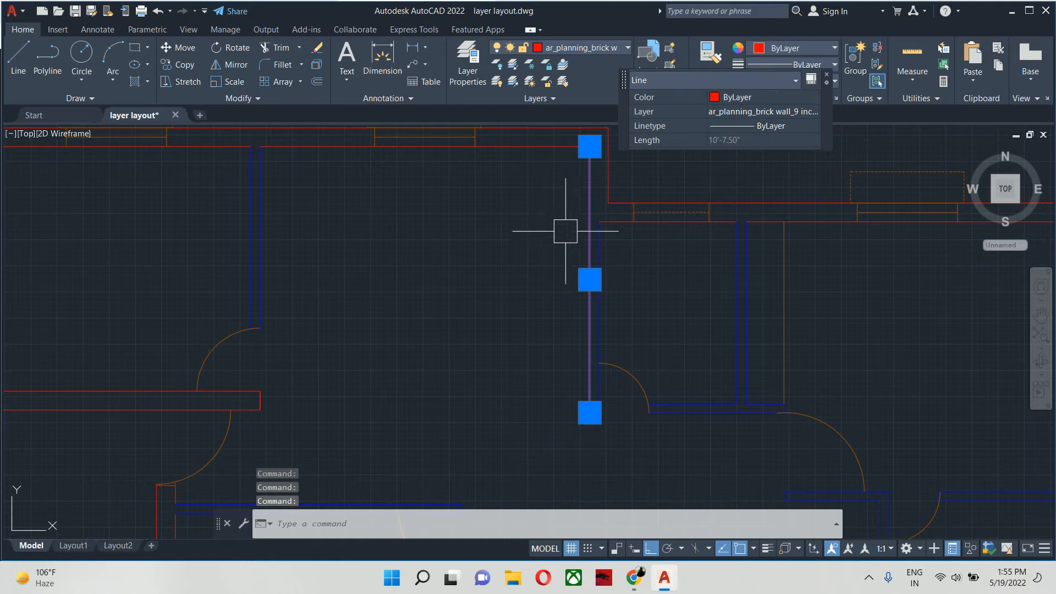
{"action": "key", "text": "Escape"}
{"action": "key", "text": "Escape"}
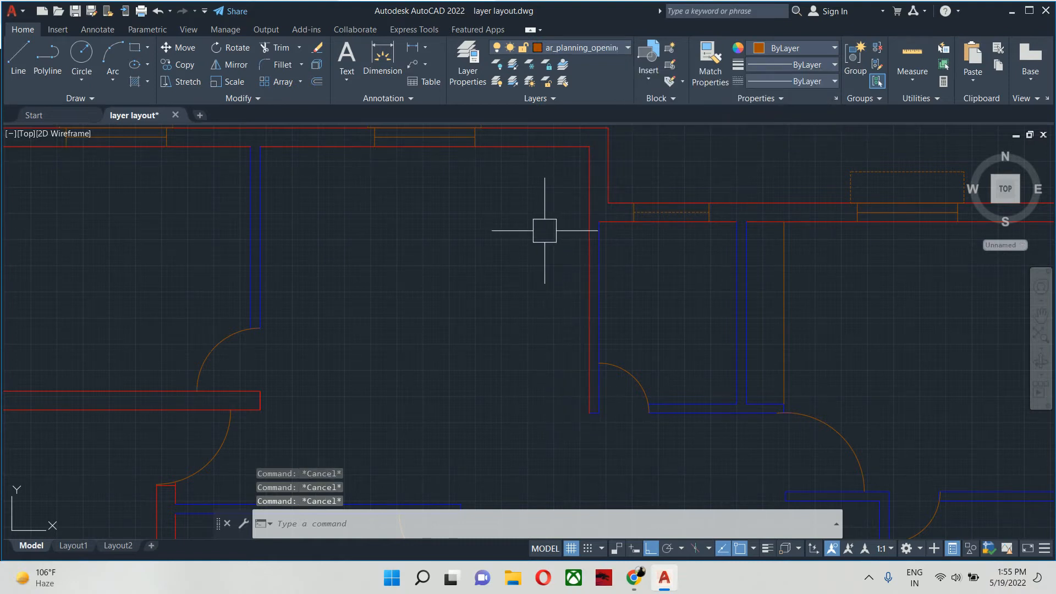
- Draw a horizontal construction line from the small upper room's inner top-left corner westward across the adjoining red wall line
{"action": "type", "text": "l"}
{"action": "key", "text": "Return"}
{"action": "scroll", "coordinate": [597, 220], "scroll_direction": "up", "scroll_amount": 2}
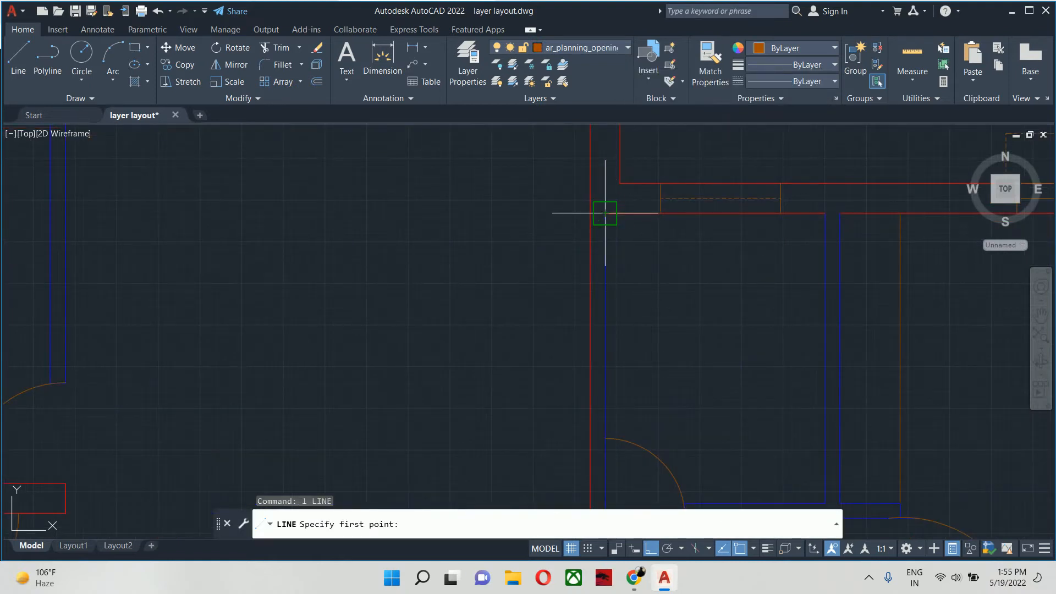
{"action": "left_click", "coordinate": [605, 213]}
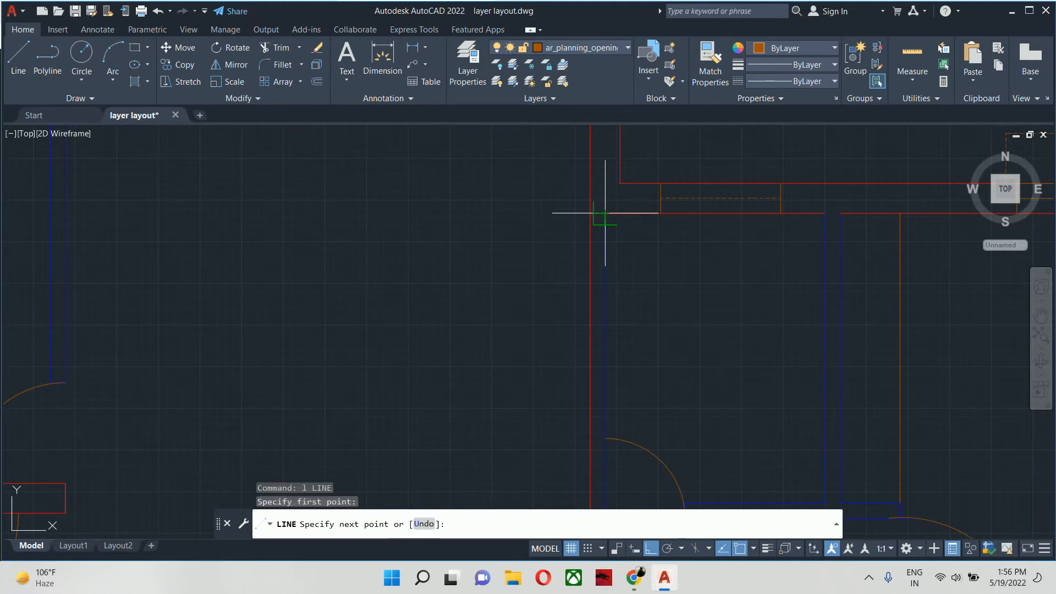
{"action": "left_click", "coordinate": [456, 228]}
{"action": "key", "text": "Escape"}
{"action": "key", "text": "Escape"}
{"action": "key", "text": "Escape"}
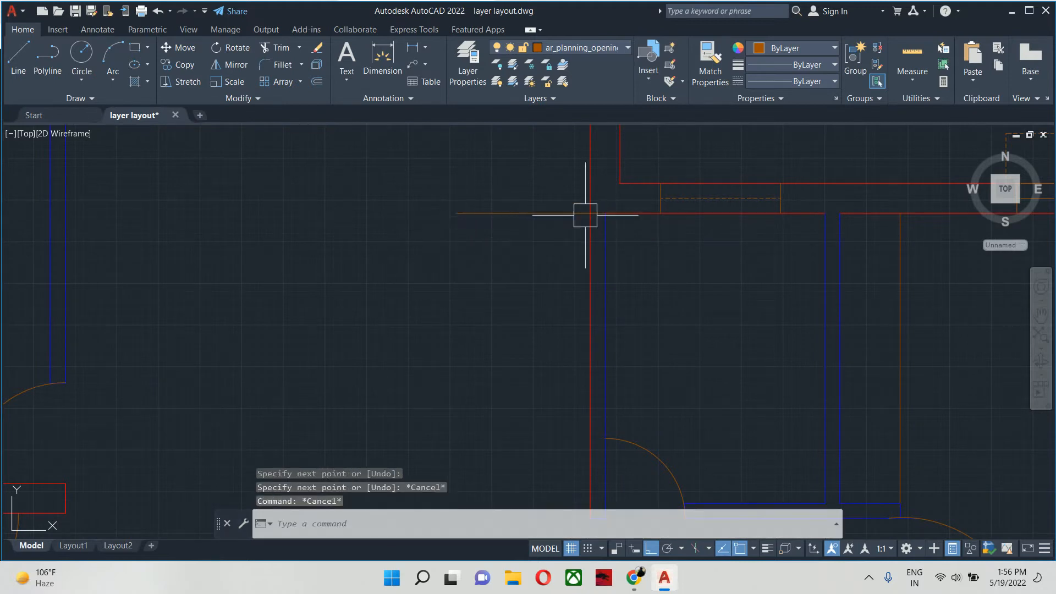
- Trim away the part of the red vertical wall line that lies below the horizontal construction line
{"action": "type", "text": "tr"}
{"action": "key", "text": "Return"}
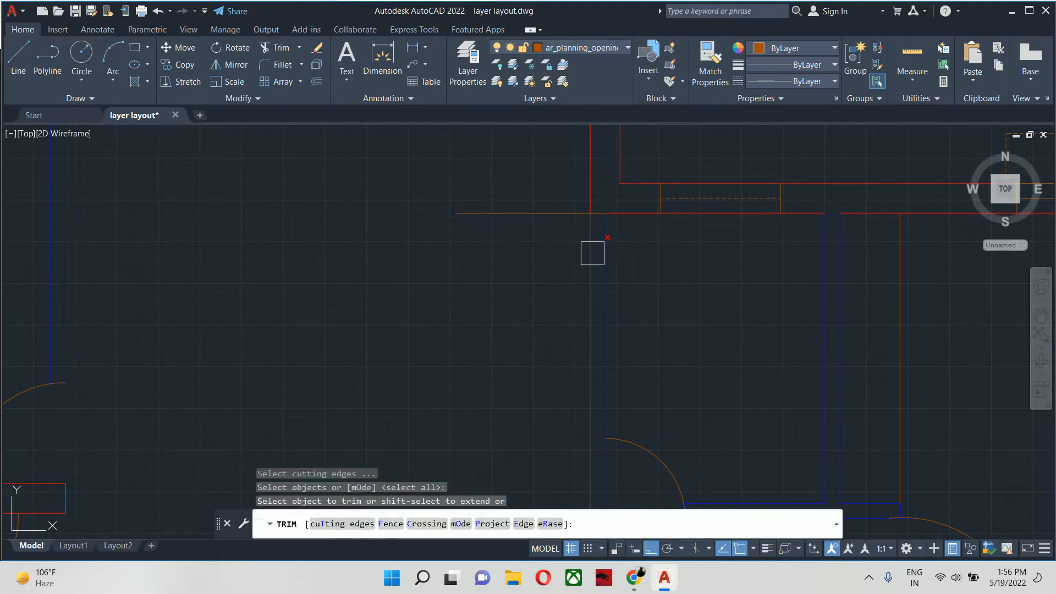
{"action": "key", "text": "Escape"}
{"action": "key", "text": "Escape"}
{"action": "middle_click_drag", "start_coordinate": [613, 260], "coordinate": [514, 215]}
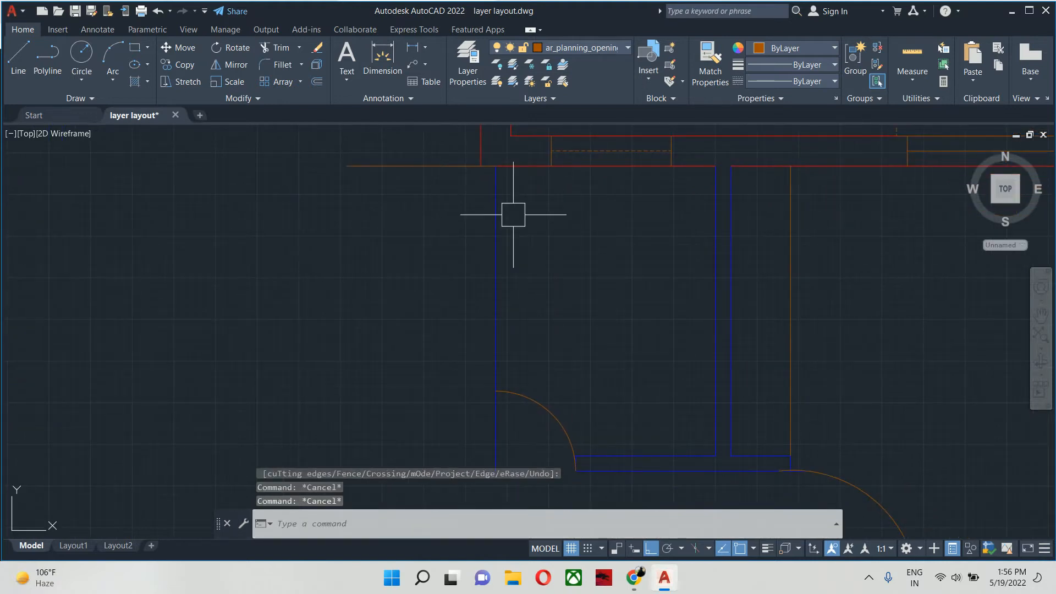
- Draw a vertical line from the trimmed wall line's end down to the lower end of the partition beside the small room
{"action": "type", "text": "l"}
{"action": "key", "text": "Return"}
{"action": "left_click", "coordinate": [481, 165]}
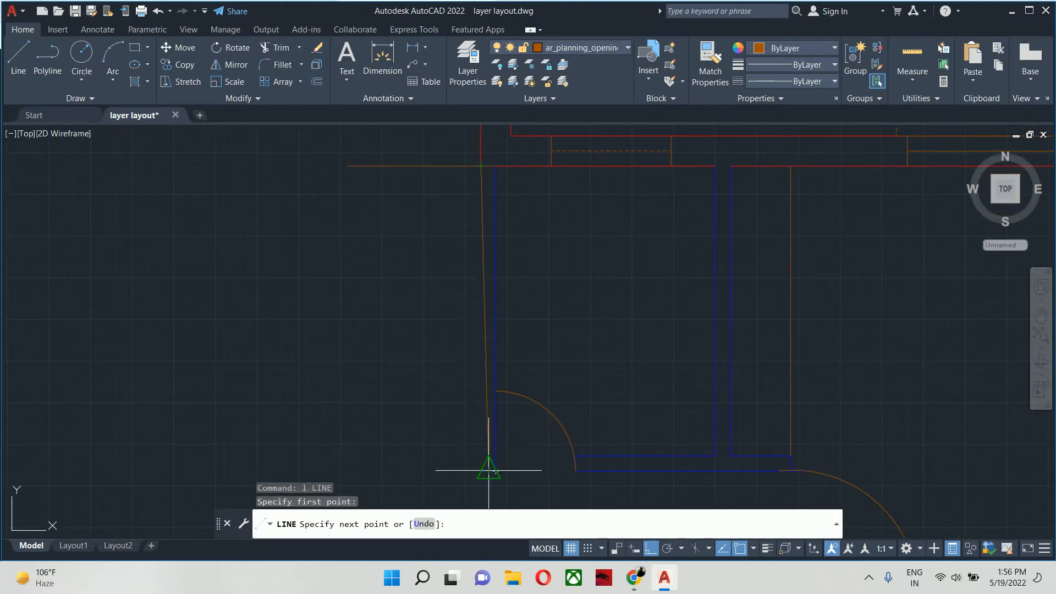
{"action": "left_click", "coordinate": [481, 470]}
{"action": "key", "text": "ctrl+z"}
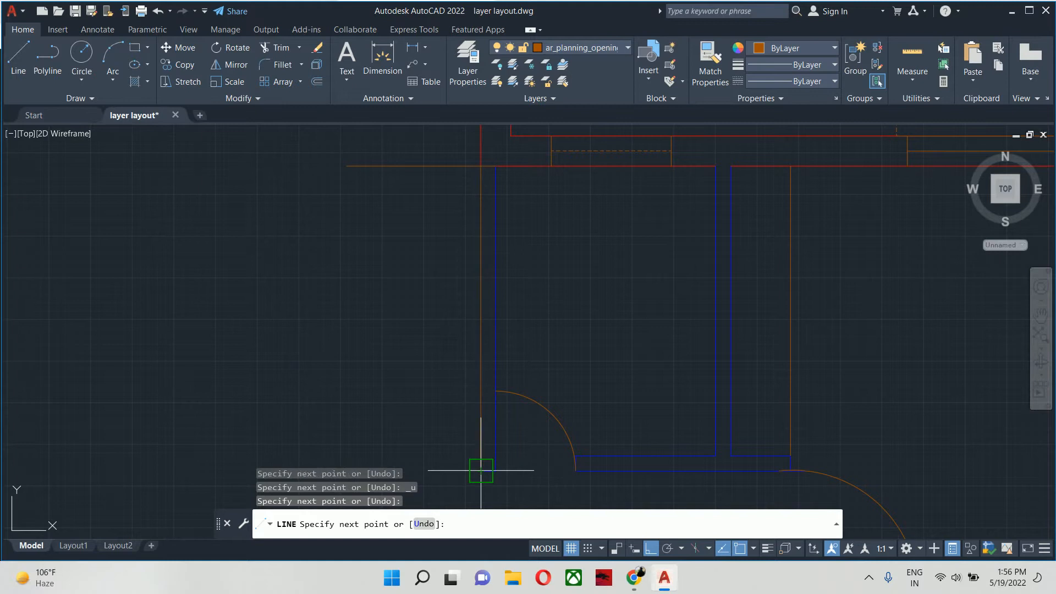
{"action": "key", "text": "Escape"}
{"action": "key", "text": "Escape"}
{"action": "key", "text": "Escape"}
{"action": "key", "text": "Escape"}
{"action": "type", "text": "ma"}
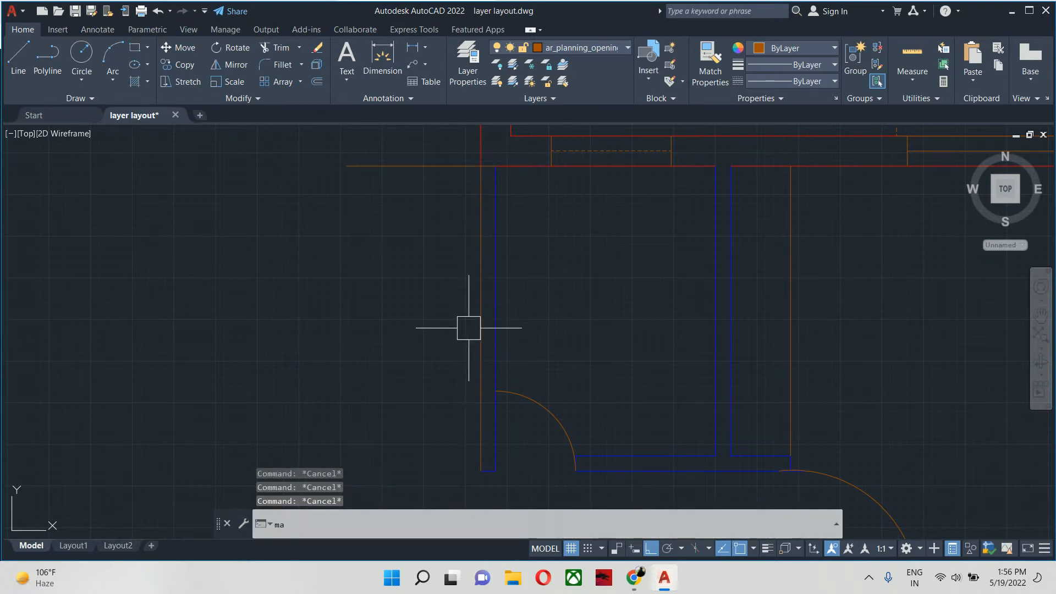
{"action": "key", "text": "Return"}
{"action": "left_click", "coordinate": [490, 311]}
{"action": "key", "text": "Escape"}
{"action": "key", "text": "Return"}
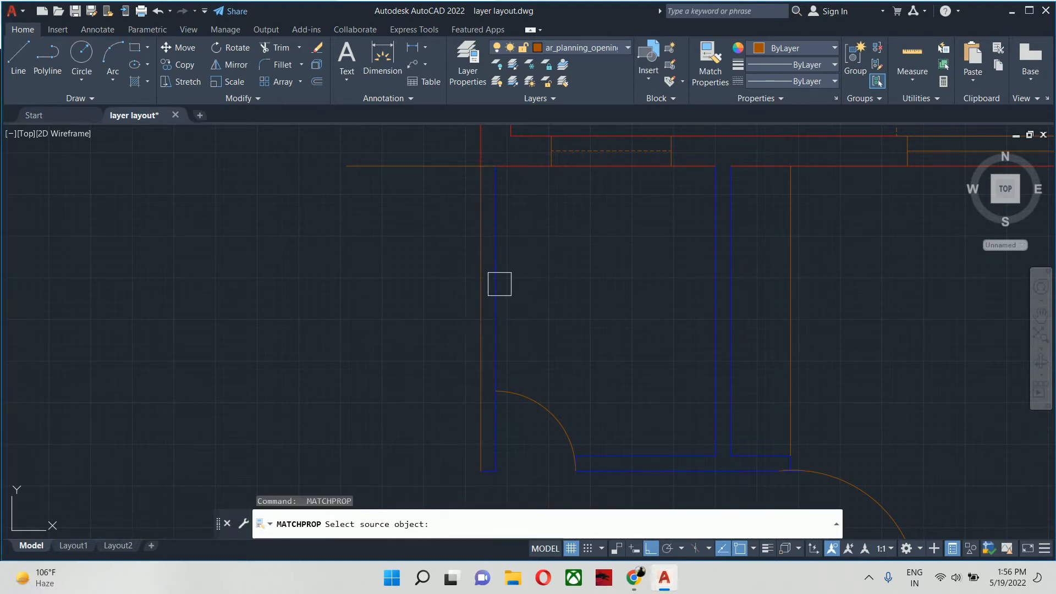
{"action": "left_click", "coordinate": [500, 284]}
{"action": "left_click", "coordinate": [534, 254]}
{"action": "key", "text": "Escape"}
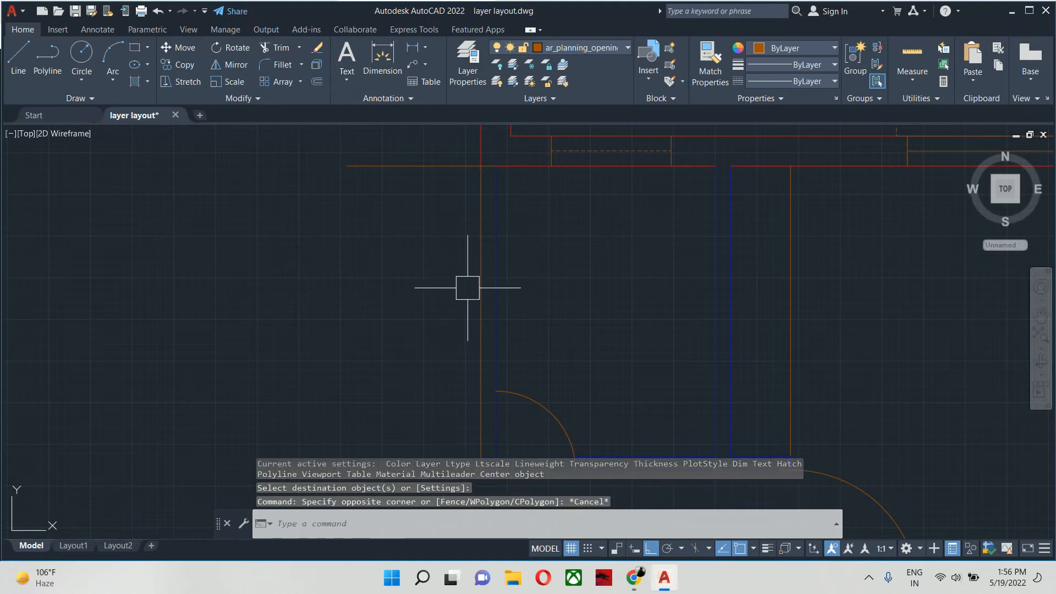
- Match the new vertical line's properties to the adjacent blue partition line
{"action": "key", "text": "Return"}
{"action": "left_click", "coordinate": [495, 274]}
{"action": "left_click", "coordinate": [465, 267]}
{"action": "left_click", "coordinate": [473, 267]}
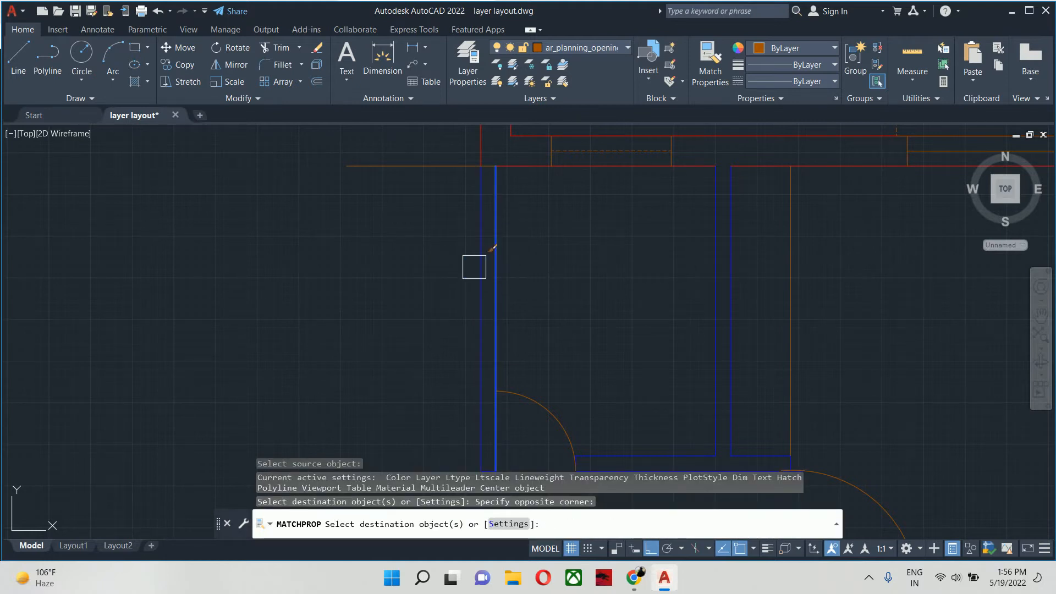
{"action": "left_click", "coordinate": [474, 267]}
{"action": "key", "text": "Return"}
{"action": "middle_click_drag", "start_coordinate": [433, 245], "coordinate": [437, 333]}
{"action": "key", "text": "Escape"}
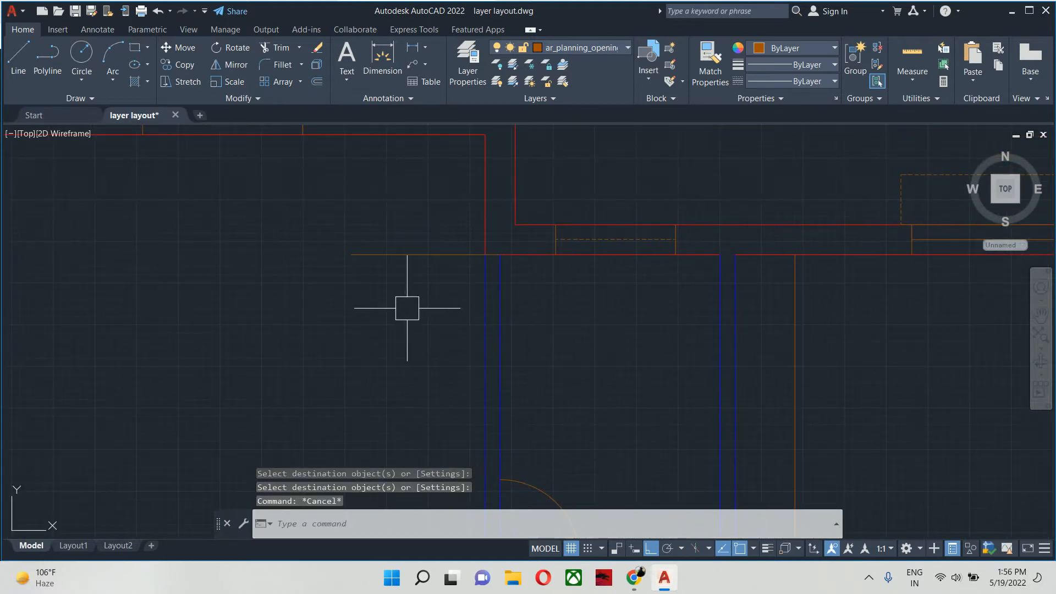
- Undo the property match, the added vertical line, the trim and the construction line
{"action": "key", "text": "ctrl+z"}
{"action": "key", "text": "ctrl+z"}
{"action": "key", "text": "ctrl+z"}
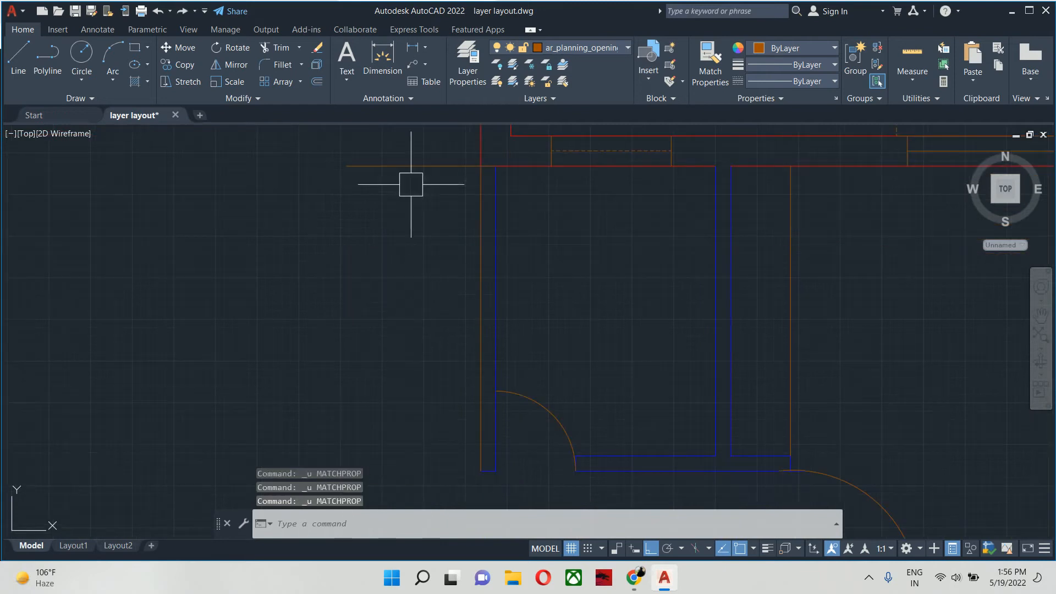
{"action": "key", "text": "ctrl+z"}
{"action": "key", "text": "ctrl+z"}
{"action": "key", "text": "ctrl+z"}
{"action": "key", "text": "ctrl+z"}
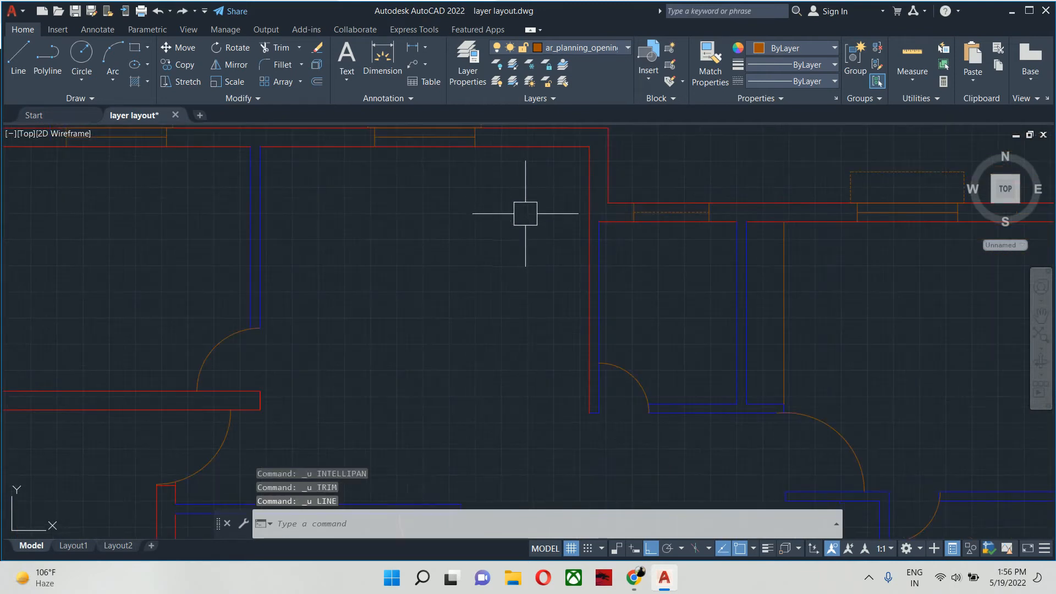
{"action": "scroll", "coordinate": [580, 213], "scroll_direction": "up", "scroll_amount": 2}
{"action": "mouse_move", "coordinate": [580, 214]}
{"action": "middle_mouse_down"}
{"action": "mouse_move", "coordinate": [534, 237]}
{"action": "mouse_move", "coordinate": [527, 277]}
{"action": "middle_mouse_up"}
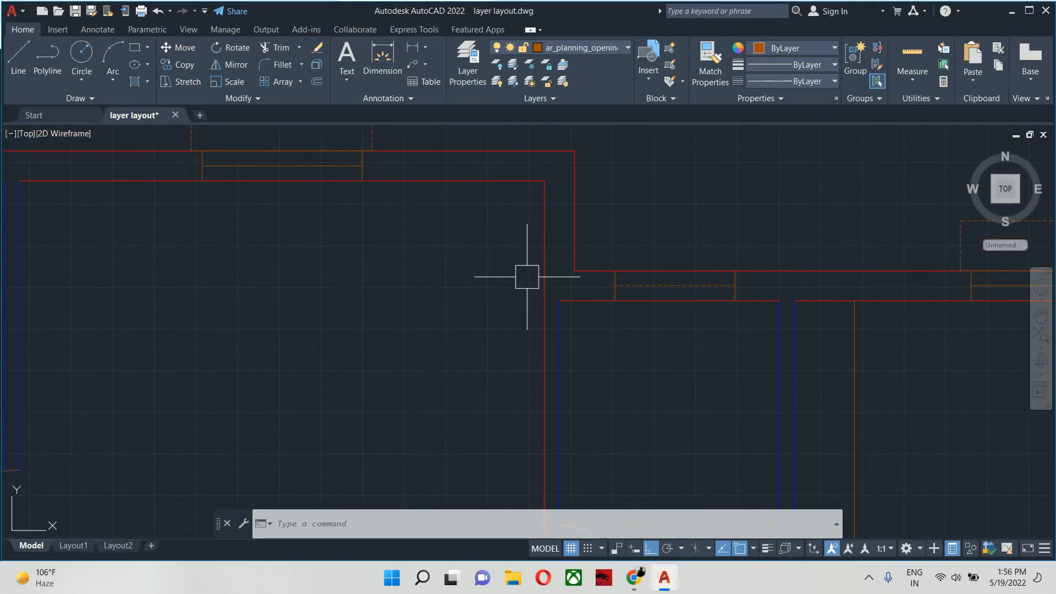
{"action": "type", "text": "br"}
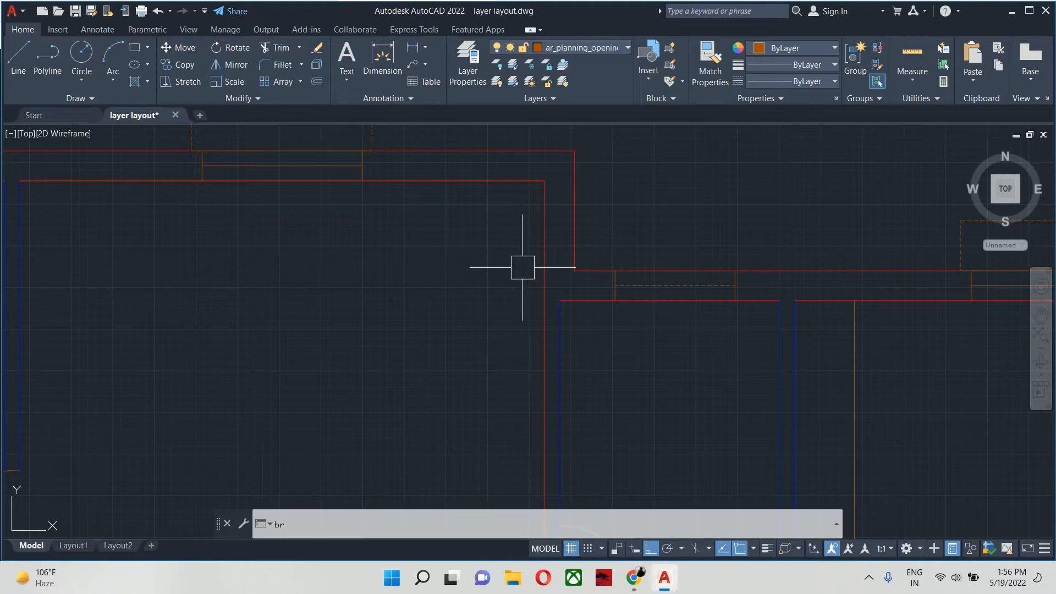
{"action": "key", "text": "Return"}
{"action": "scroll", "coordinate": [523, 250], "scroll_direction": "up", "scroll_amount": 2}
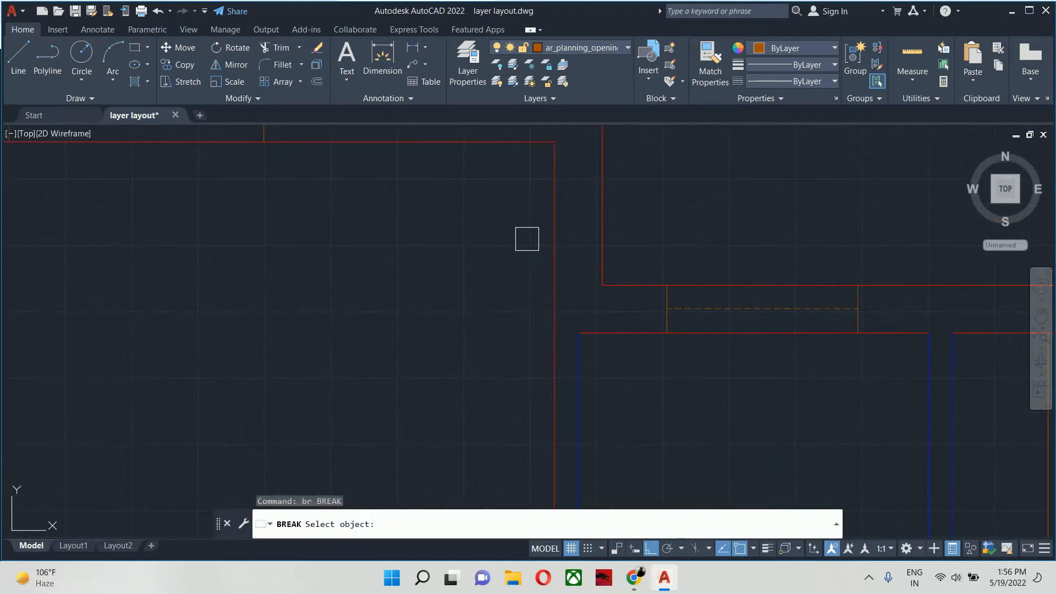
{"action": "left_click", "coordinate": [554, 188]}
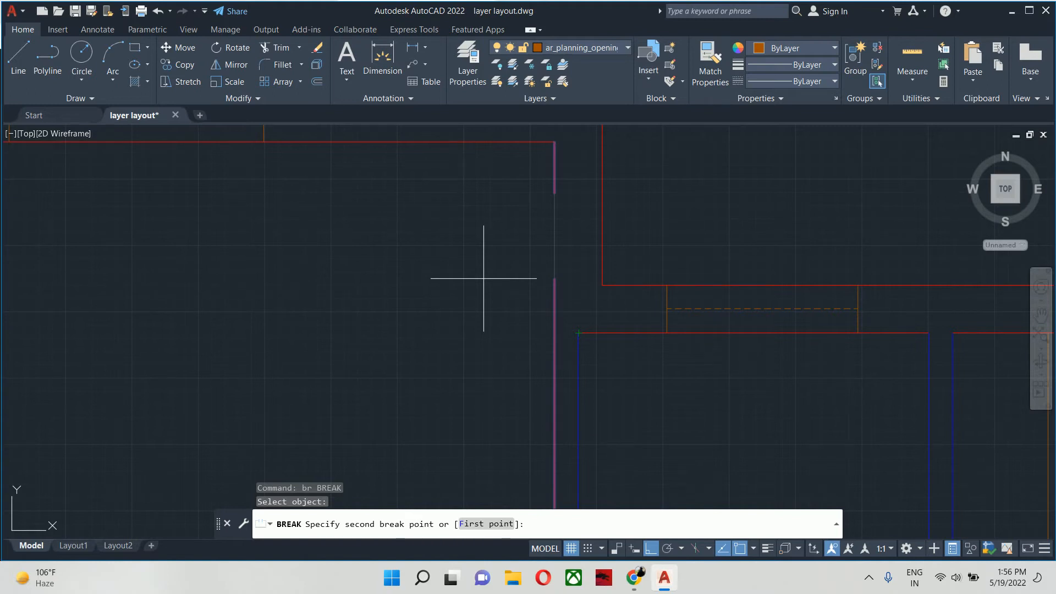
{"action": "key", "text": "Escape"}
- Break the upper middle room's right-hand wall line at one point level with the small room's inner top-left corner, using the First point option
{"action": "type", "text": "BR"}
{"action": "key", "text": "Return"}
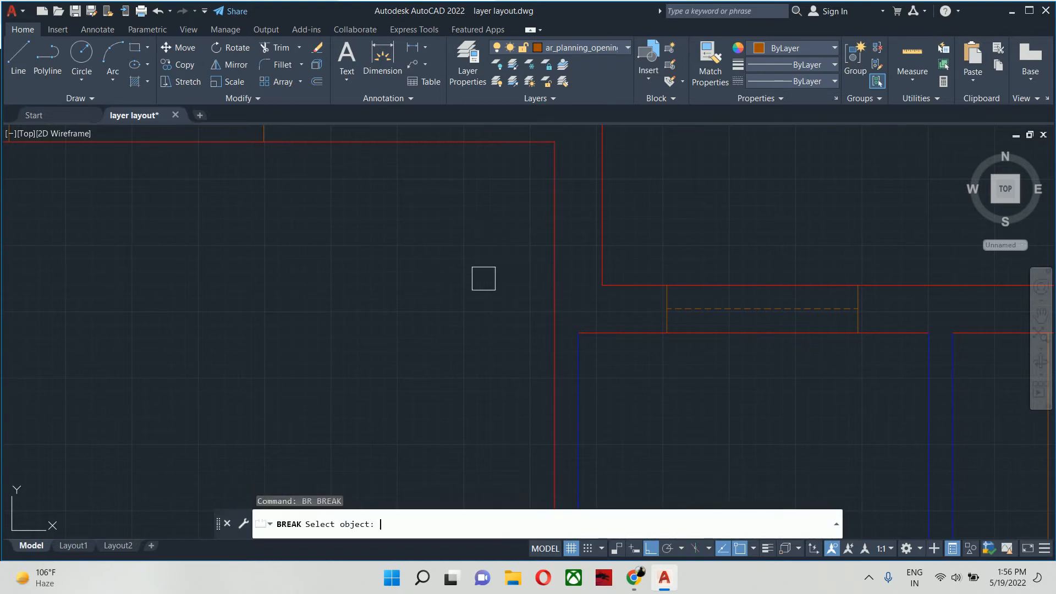
{"action": "left_click", "coordinate": [554, 227]}
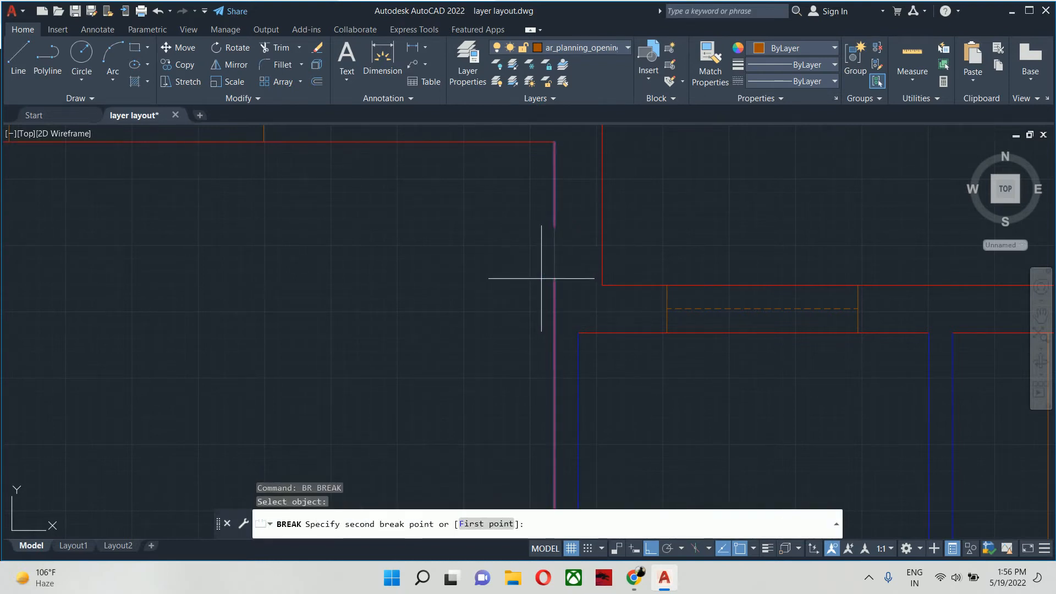
{"action": "type", "text": "f"}
{"action": "key", "text": "Return"}
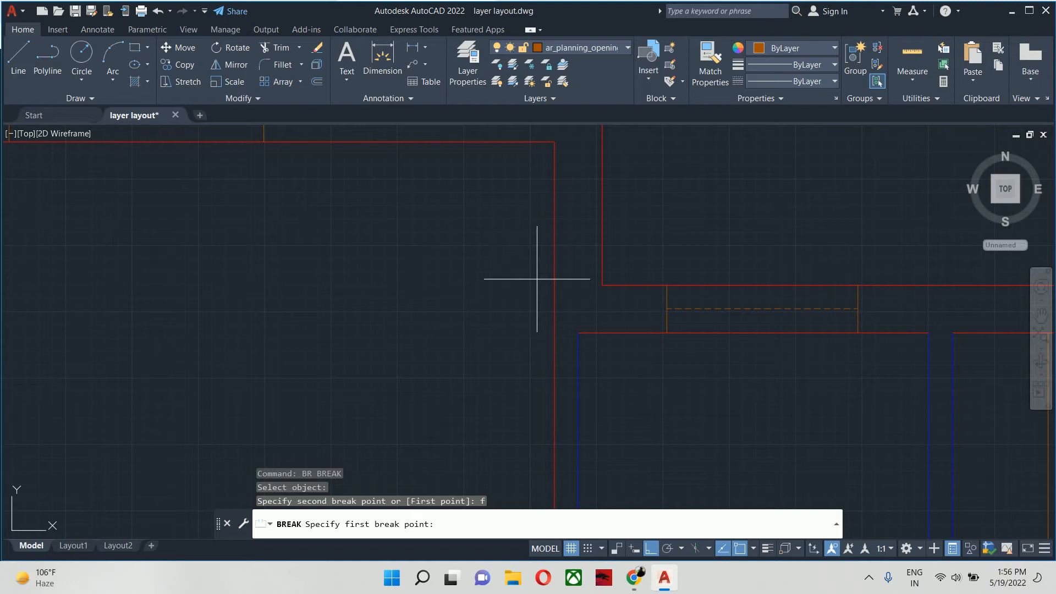
{"action": "left_click", "coordinate": [579, 333]}
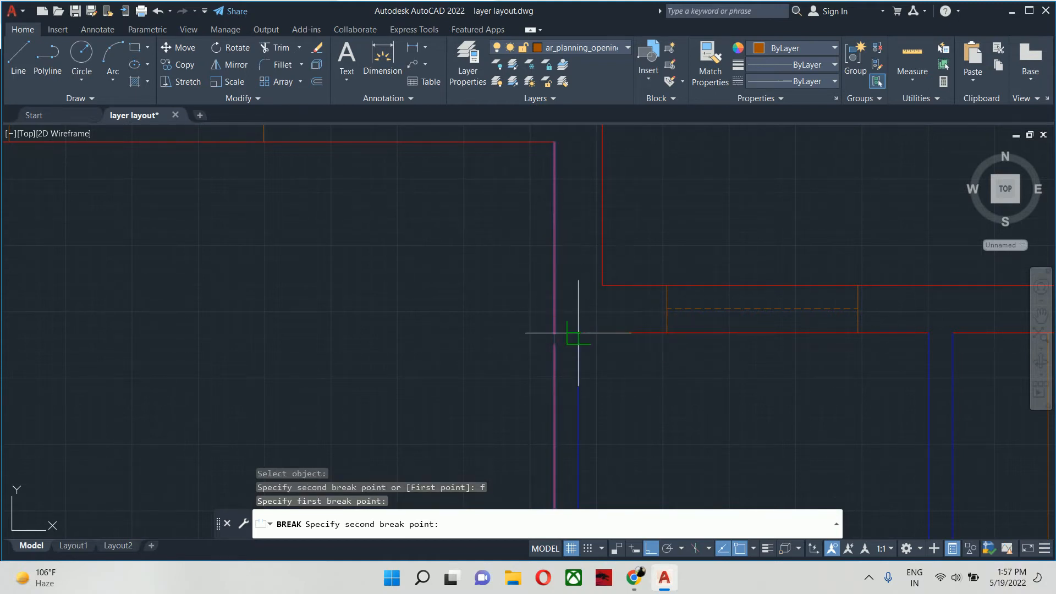
{"action": "left_click", "coordinate": [578, 333]}
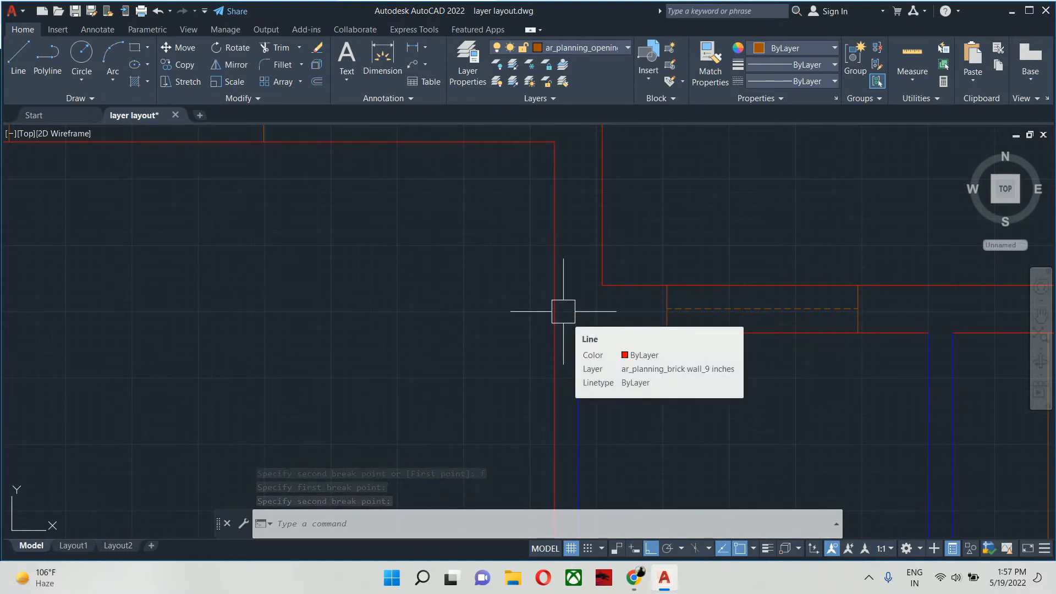
- Check the two segments of the broken wall line by selecting each in turn, and clear the selection
{"action": "left_click", "coordinate": [549, 274]}
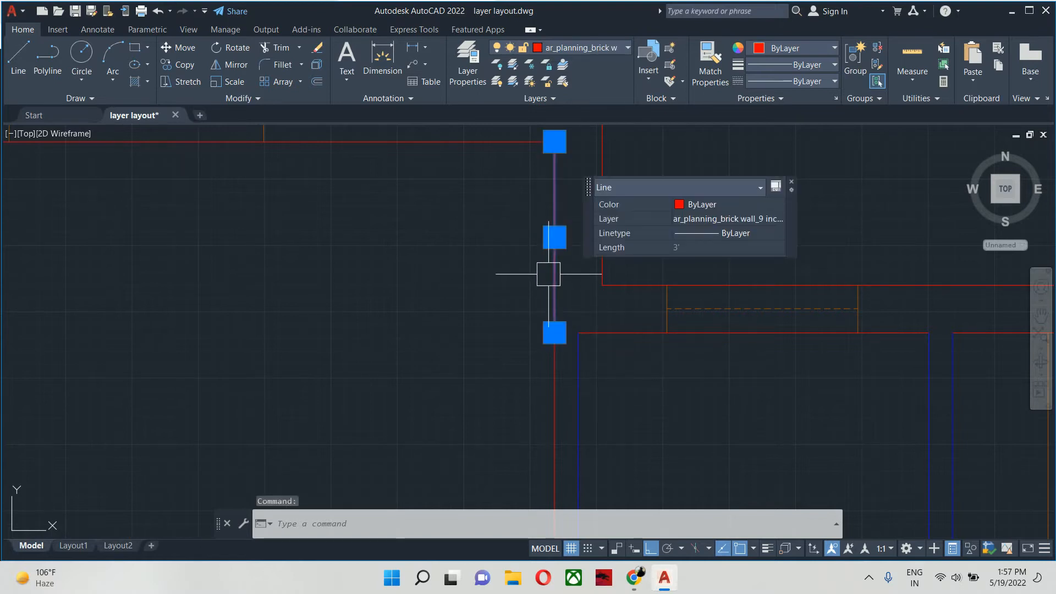
{"action": "key", "text": "Escape"}
{"action": "left_click", "coordinate": [562, 374]}
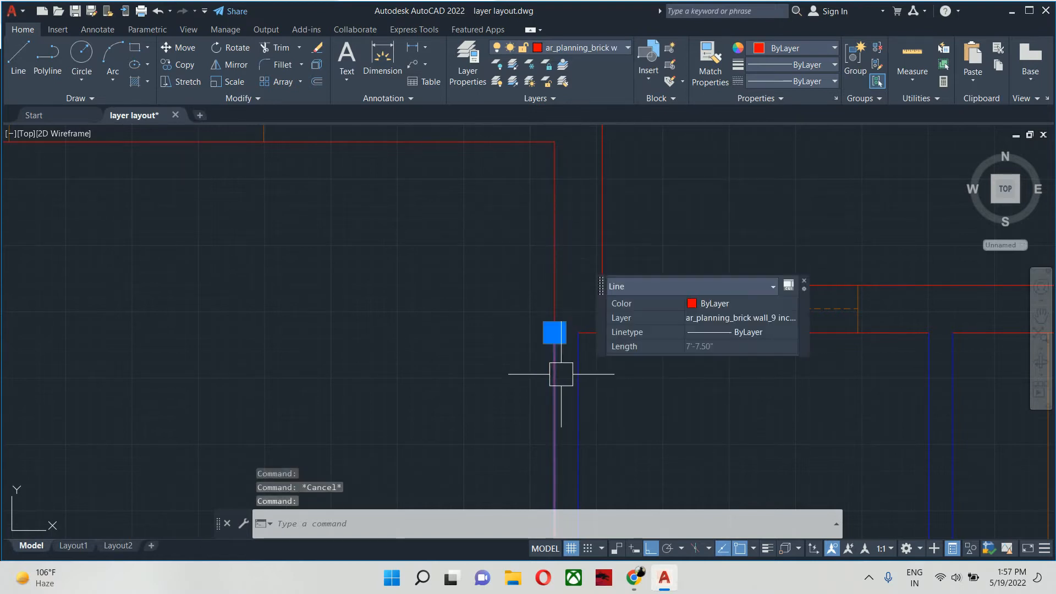
{"action": "key", "text": "Escape"}
{"action": "type", "text": "n"}
{"action": "key", "text": "Escape"}
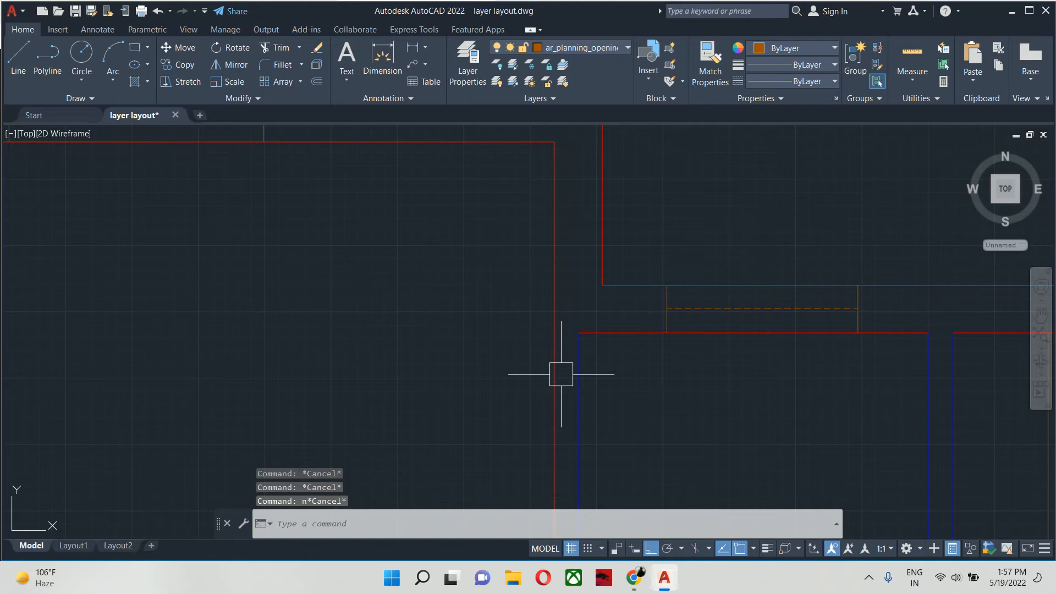
- Match the broken wall line's lower segment to the properties of the adjacent blue 4.5-inch partition line
{"action": "type", "text": "ma"}
{"action": "key", "text": "Return"}
{"action": "left_click", "coordinate": [584, 393]}
{"action": "left_click", "coordinate": [596, 384]}
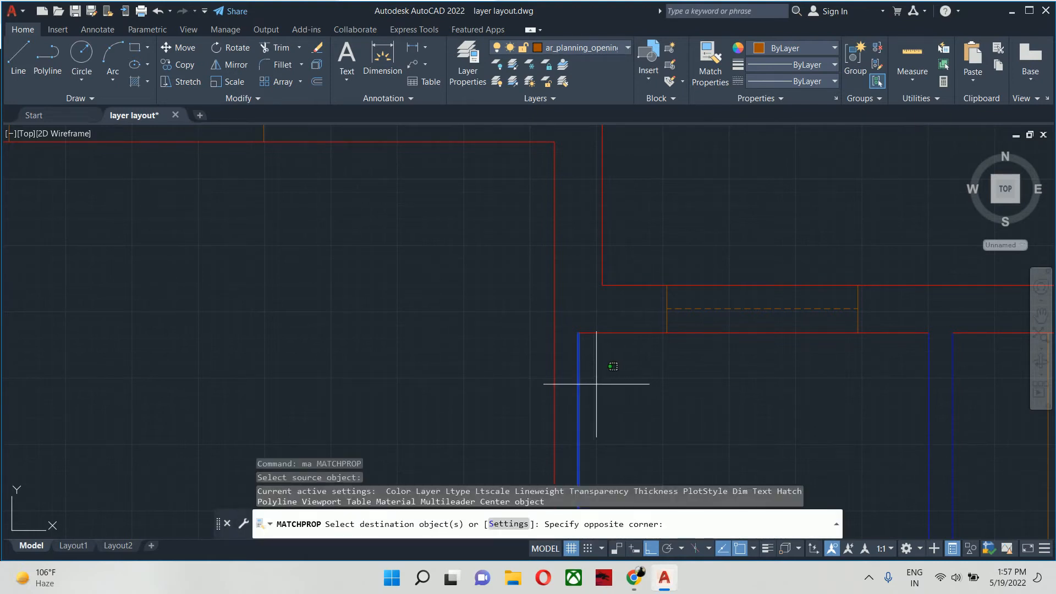
{"action": "left_click", "coordinate": [503, 406]}
{"action": "key", "text": "Return"}
{"action": "scroll", "coordinate": [491, 406], "scroll_direction": "down", "scroll_amount": 4}
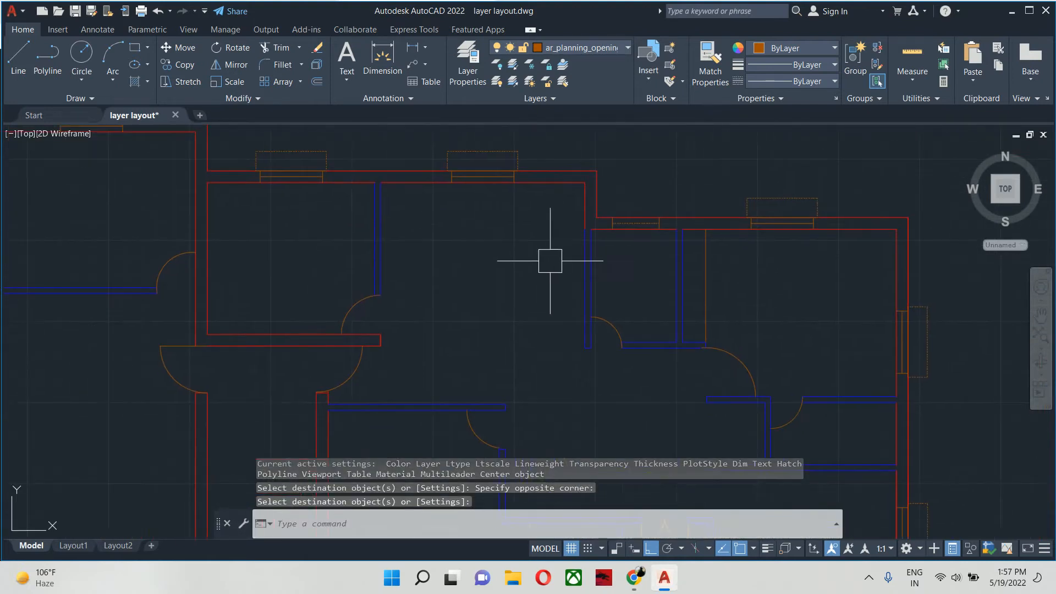
{"action": "scroll", "coordinate": [551, 260], "scroll_direction": "down", "scroll_amount": 4}
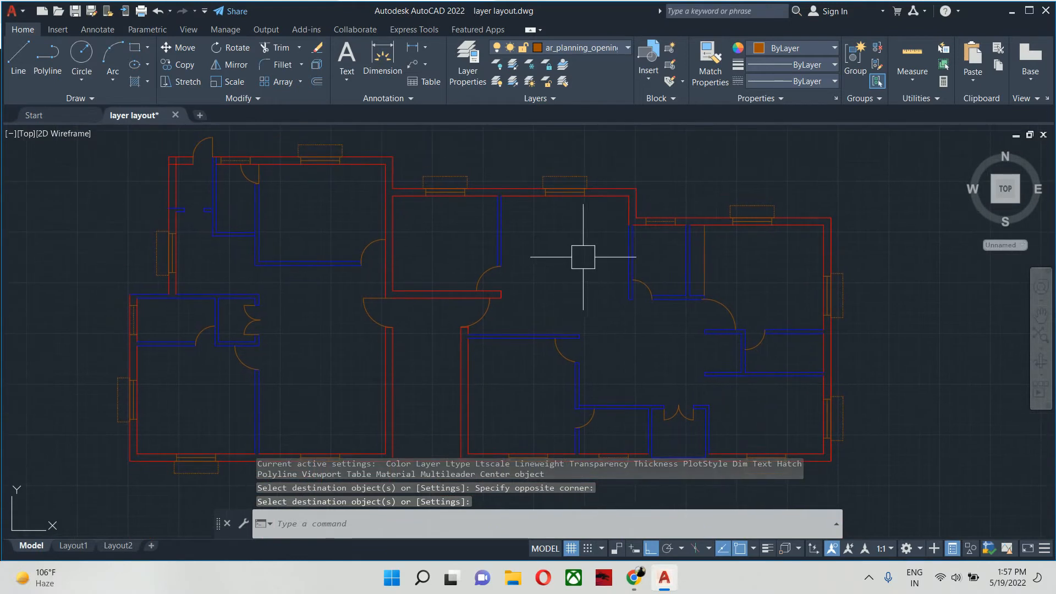
- Draw a horizontal line about 8 feet long in the empty area right of the floor plan, and turn off the grid display
{"action": "scroll", "coordinate": [635, 217], "scroll_direction": "up", "scroll_amount": 2}
{"action": "middle_click_drag", "start_coordinate": [635, 217], "coordinate": [120, 298]}
{"action": "type", "text": "l"}
{"action": "key", "text": "Return"}
{"action": "scroll", "coordinate": [319, 295], "scroll_direction": "down", "scroll_amount": 4}
{"action": "middle_click_drag", "start_coordinate": [326, 290], "coordinate": [78, 339]}
{"action": "left_click", "coordinate": [427, 260]}
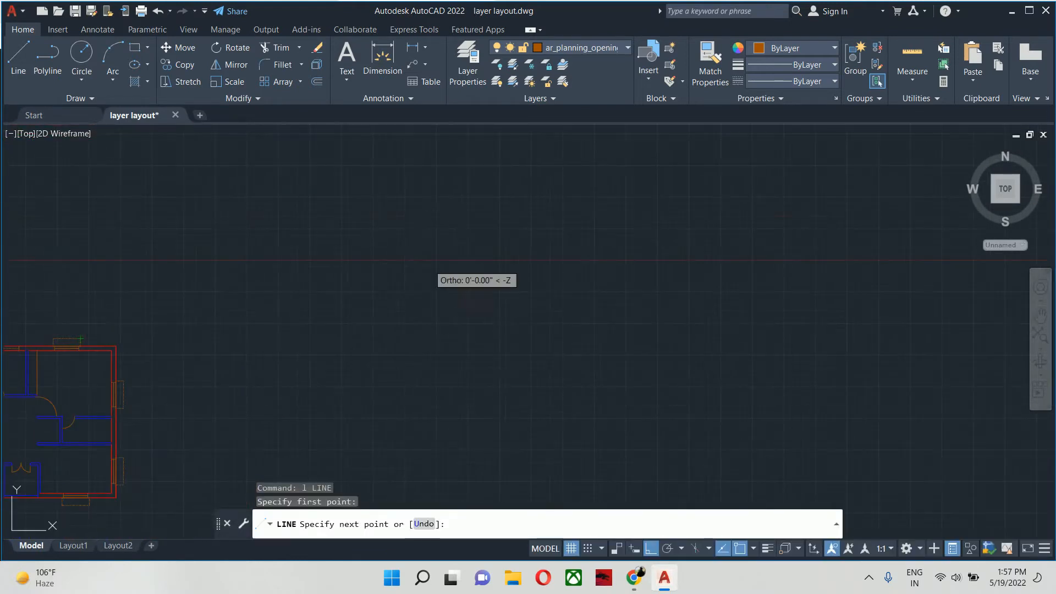
{"action": "left_click", "coordinate": [477, 264]}
{"action": "key", "text": "Return"}
{"action": "key", "text": "Escape"}
{"action": "key", "text": "Escape"}
{"action": "scroll", "coordinate": [439, 250], "scroll_direction": "up", "scroll_amount": 4}
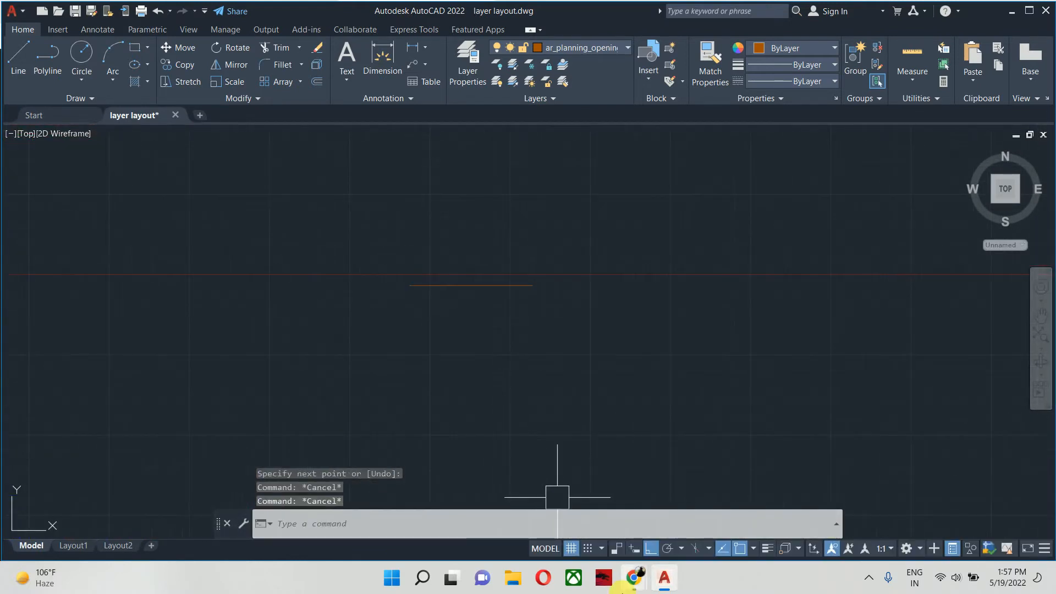
{"action": "left_click", "coordinate": [574, 556]}
{"action": "scroll", "coordinate": [396, 273], "scroll_direction": "up", "scroll_amount": 2}
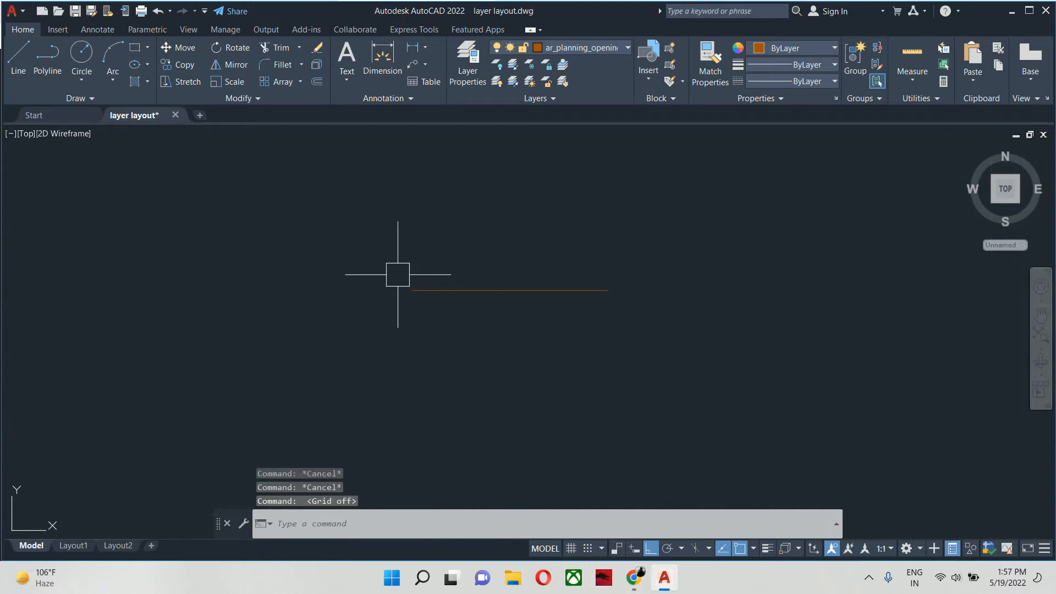
- Select the new horizontal line to check its layer and properties, and clear the selection
{"action": "middle_click_drag", "start_coordinate": [518, 279], "coordinate": [484, 311]}
{"action": "key", "text": "Escape"}
{"action": "left_click", "coordinate": [484, 311]}
{"action": "left_click", "coordinate": [446, 370]}
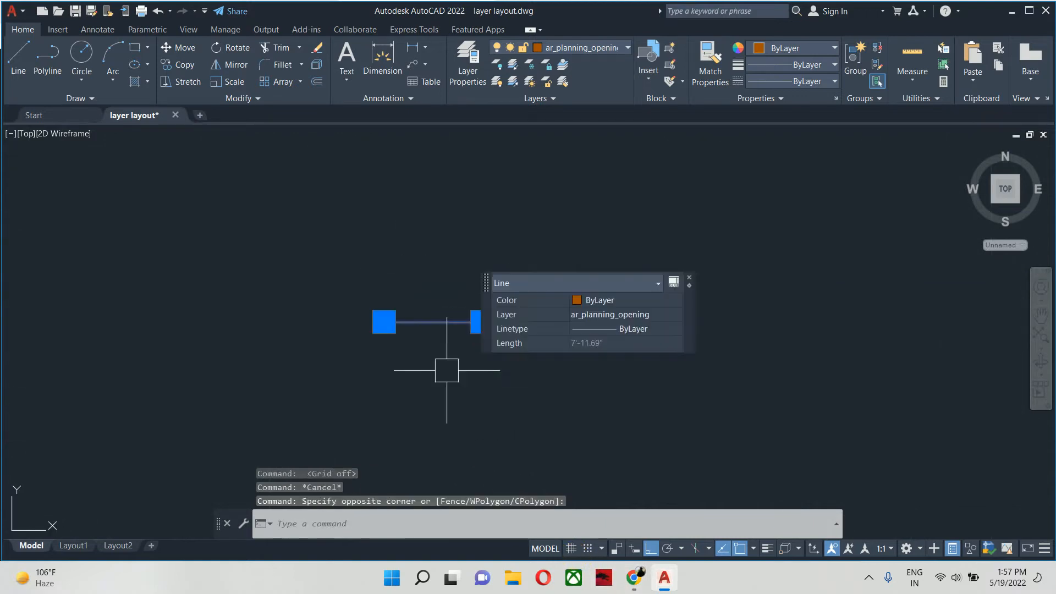
{"action": "middle_click_drag", "start_coordinate": [446, 370], "coordinate": [393, 367]}
{"action": "key", "text": "Escape"}
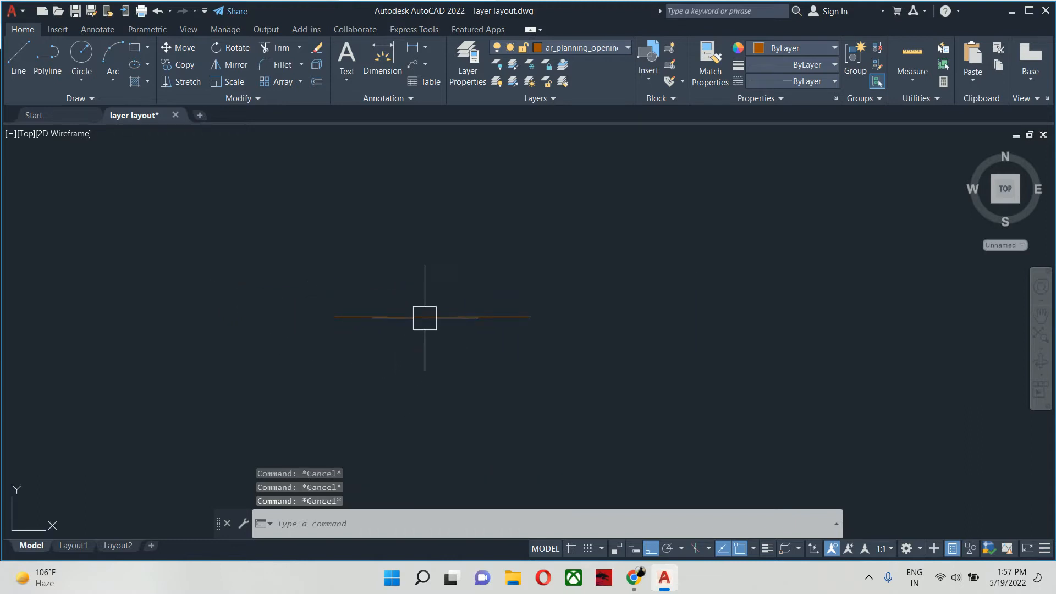
{"action": "mouse_move", "coordinate": [415, 316]}
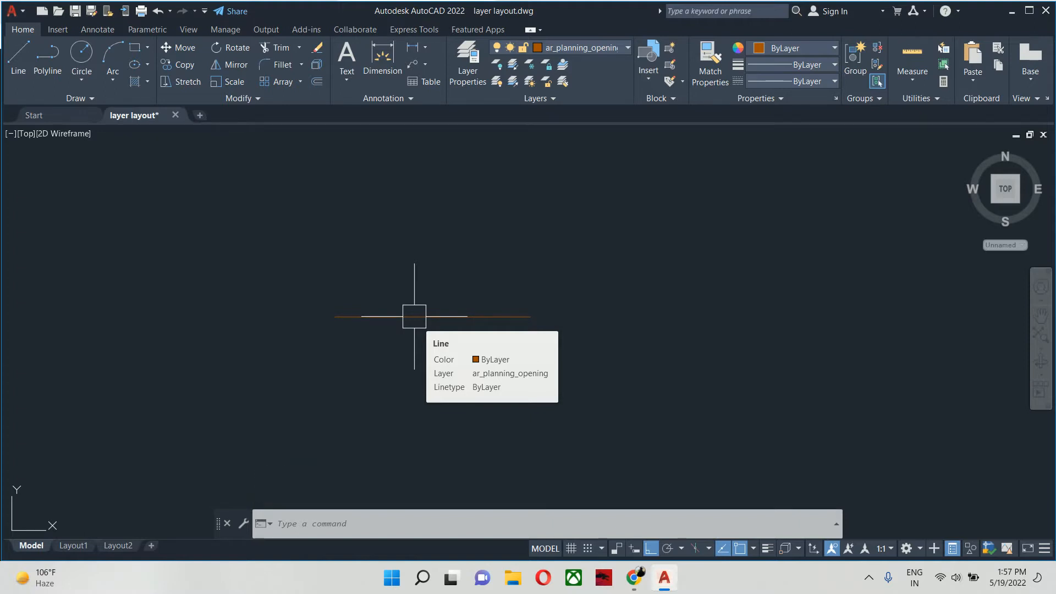
- Try to break the horizontal test line from a point near its left end to its midpoint, and undo the break
{"action": "type", "text": "br"}
{"action": "key", "text": "Return"}
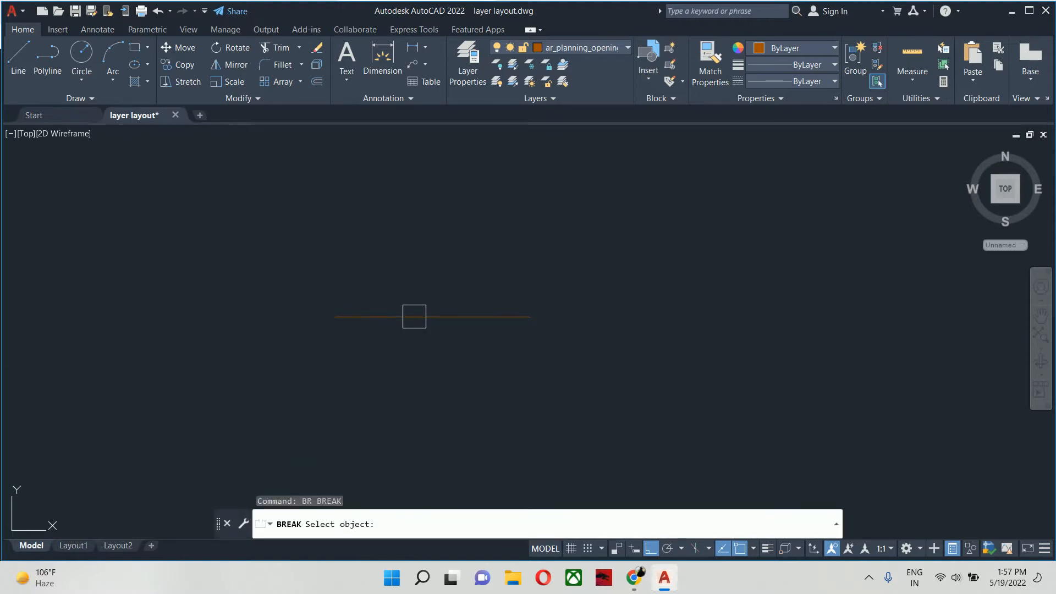
{"action": "scroll", "coordinate": [383, 313], "scroll_direction": "up", "scroll_amount": 2}
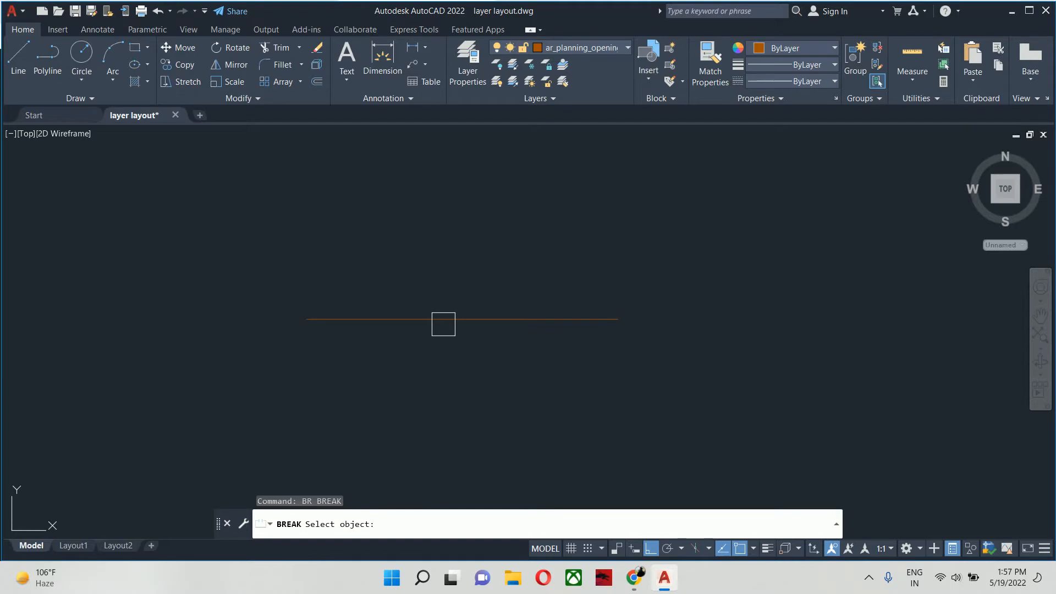
{"action": "left_click", "coordinate": [348, 319]}
{"action": "left_click", "coordinate": [473, 406]}
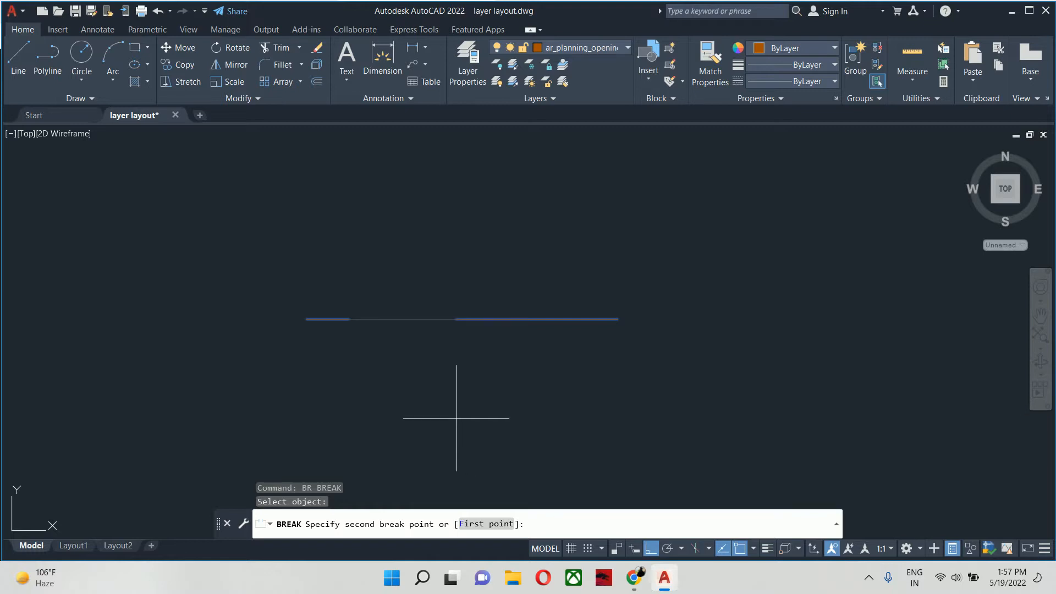
{"action": "left_click", "coordinate": [462, 318]}
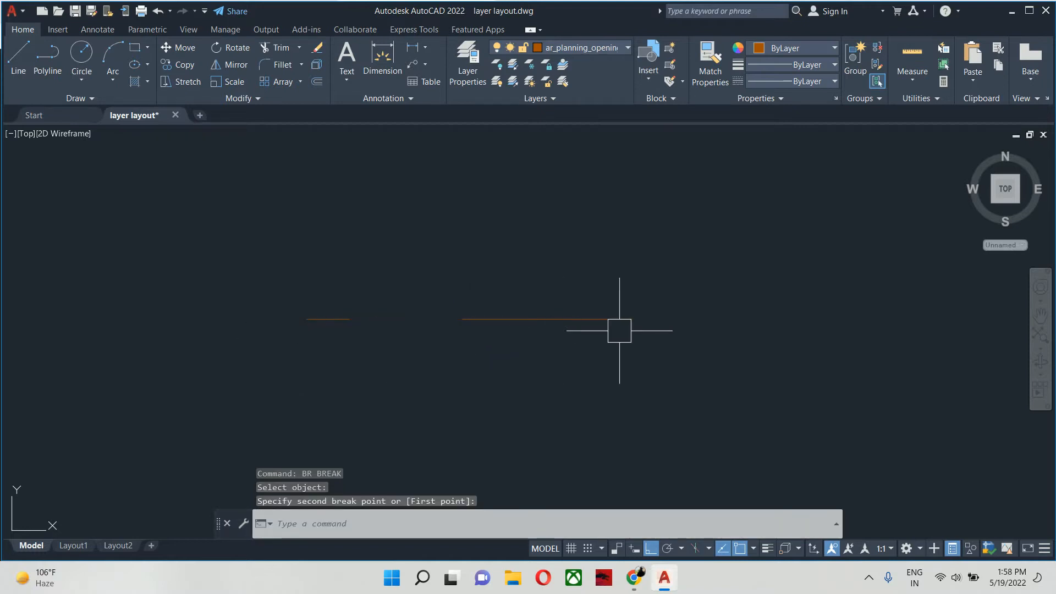
{"action": "key", "text": "ctrl+z"}
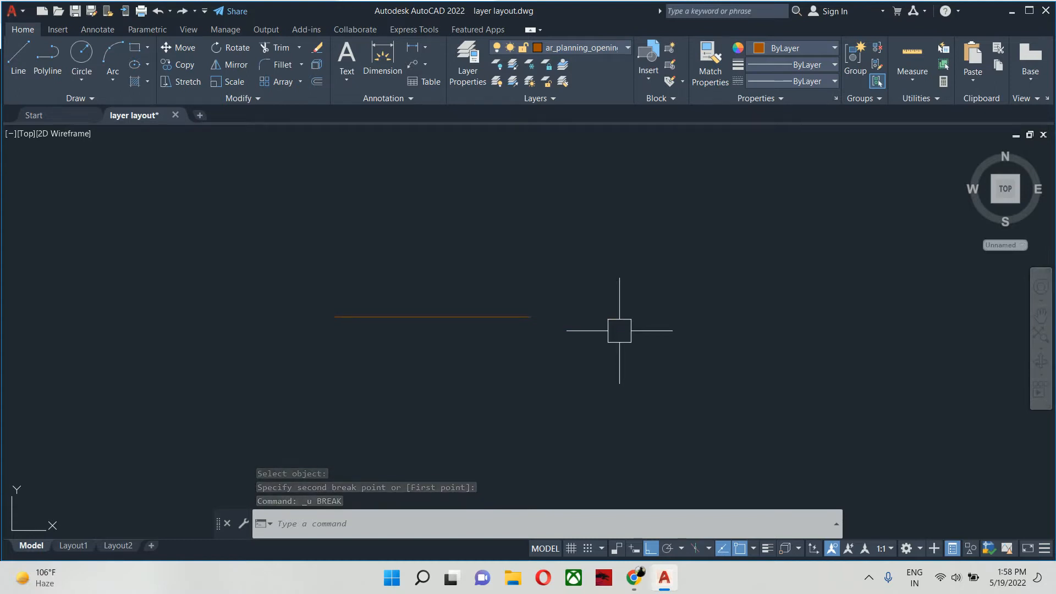
- Break the horizontal test line at its midpoint without a gap, using the First point option with both break points at the midpoint
{"action": "type", "text": "br"}
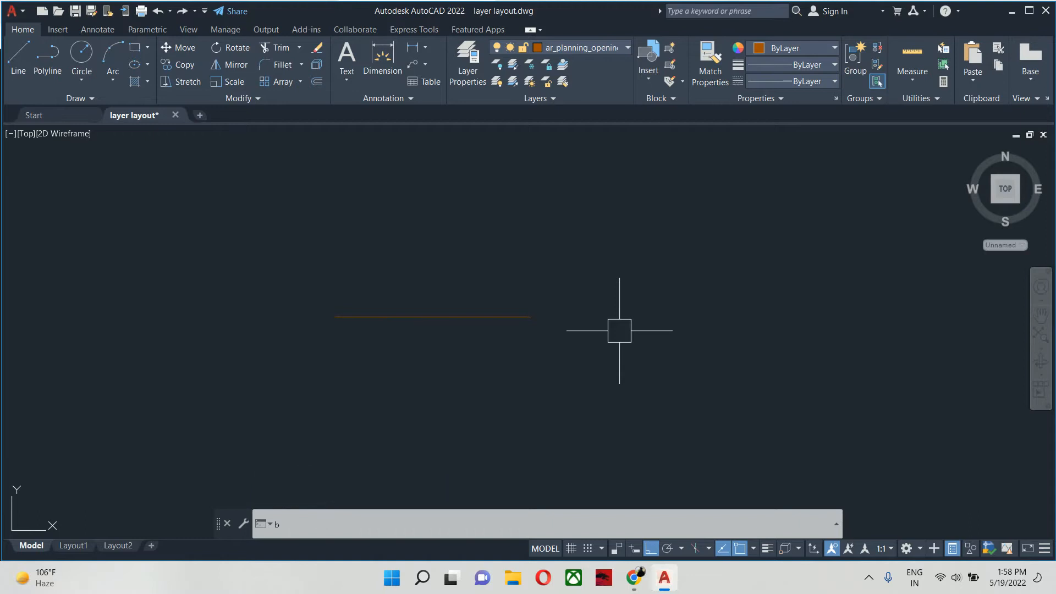
{"action": "key", "text": "Return"}
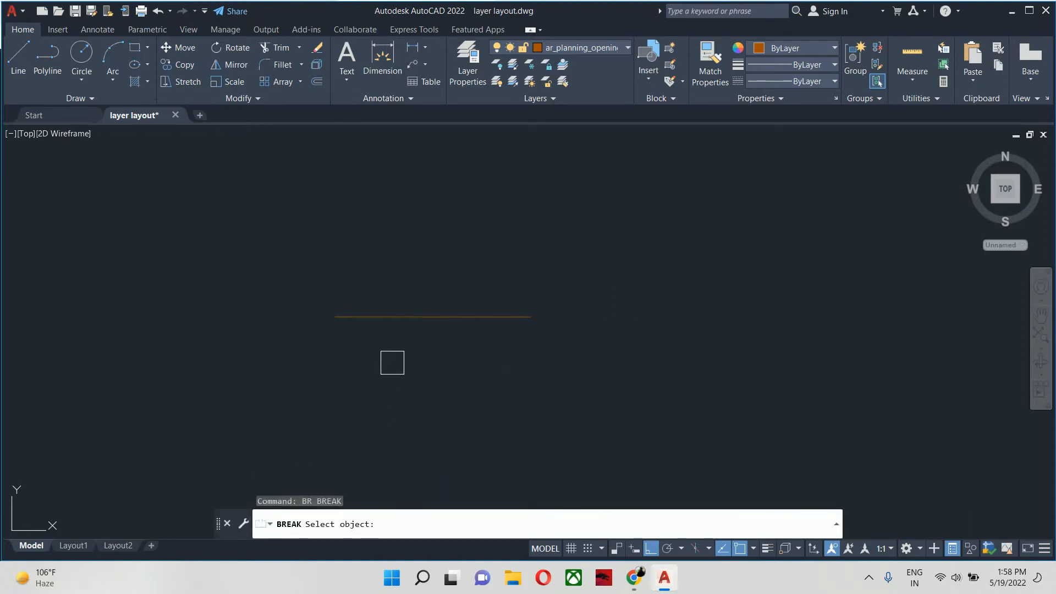
{"action": "left_click", "coordinate": [371, 316]}
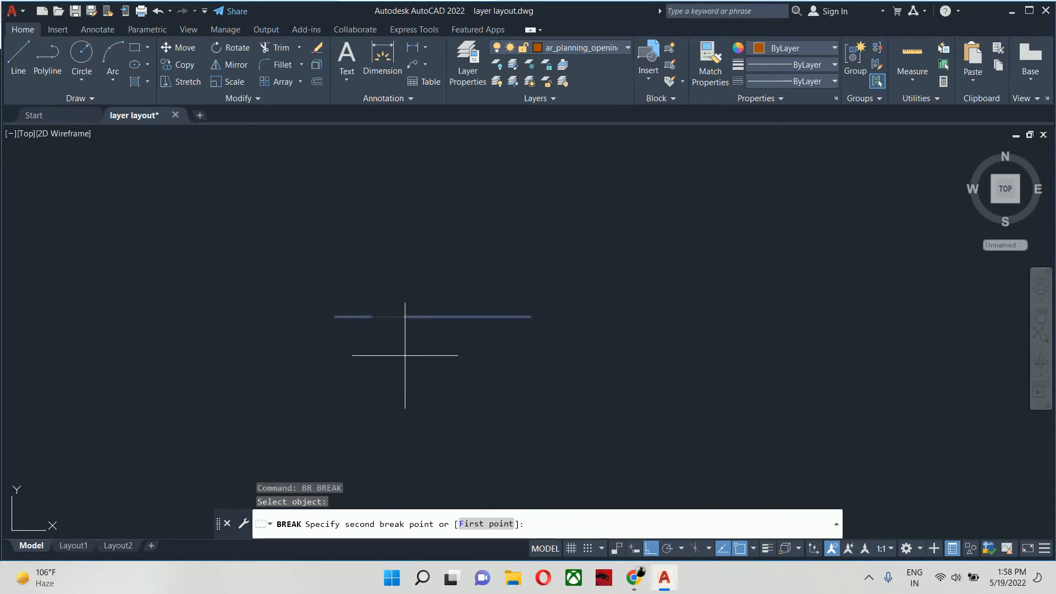
{"action": "type", "text": "f"}
{"action": "key", "text": "Return"}
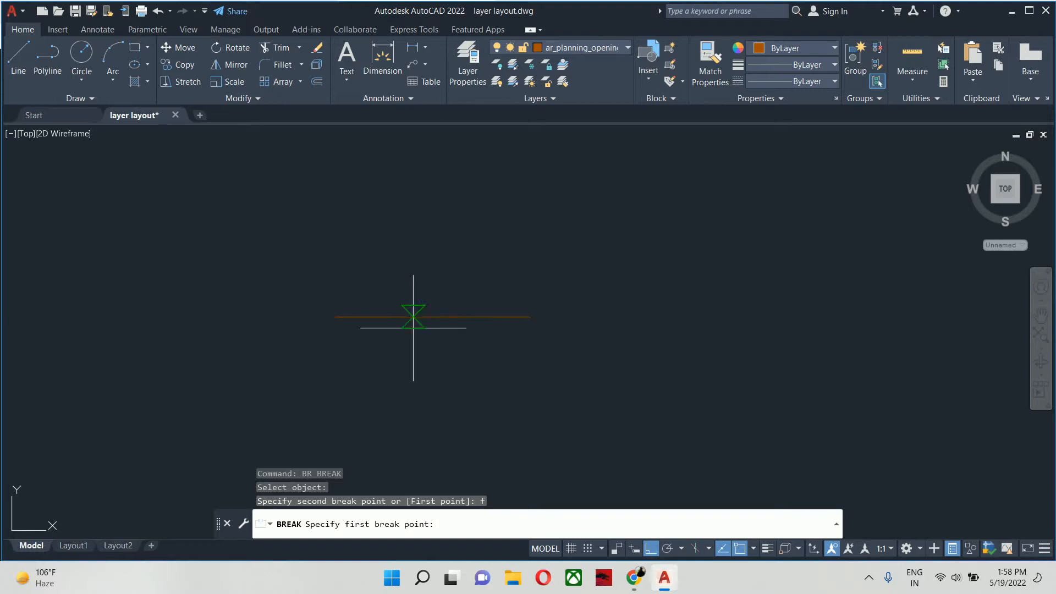
{"action": "left_click", "coordinate": [433, 316]}
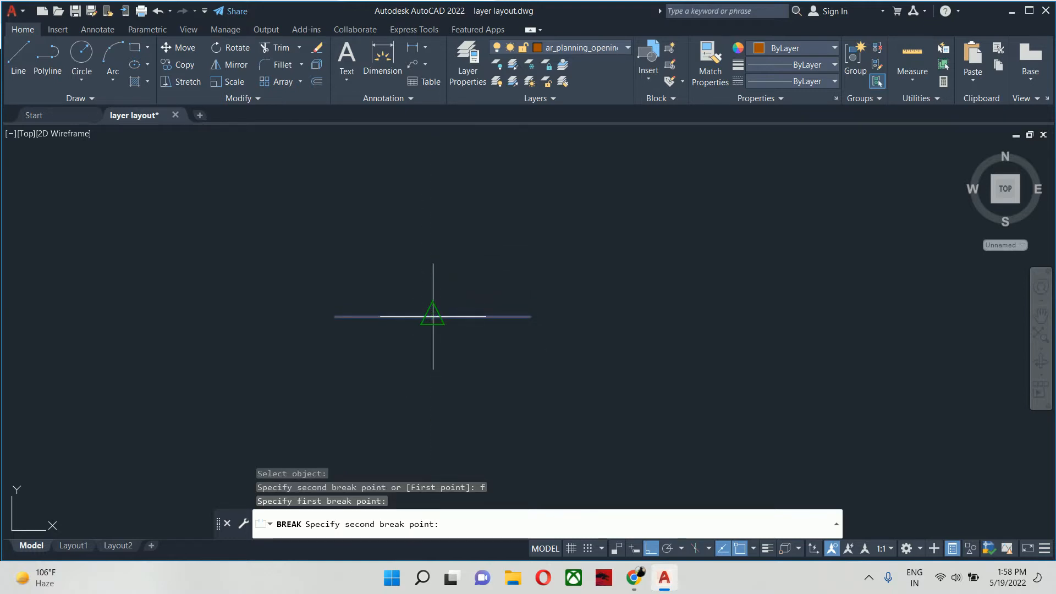
{"action": "left_click", "coordinate": [433, 316]}
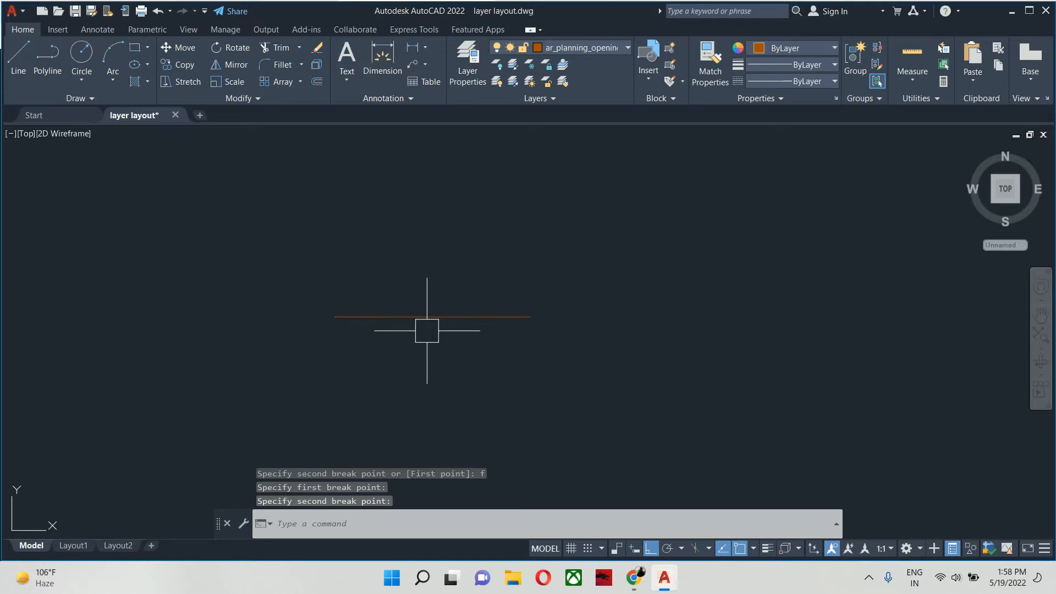
- Check the two halves of the broken test line by selecting each in turn, and clear the selection
{"action": "left_click", "coordinate": [418, 320]}
{"action": "left_click", "coordinate": [254, 286]}
{"action": "key", "text": "Escape"}
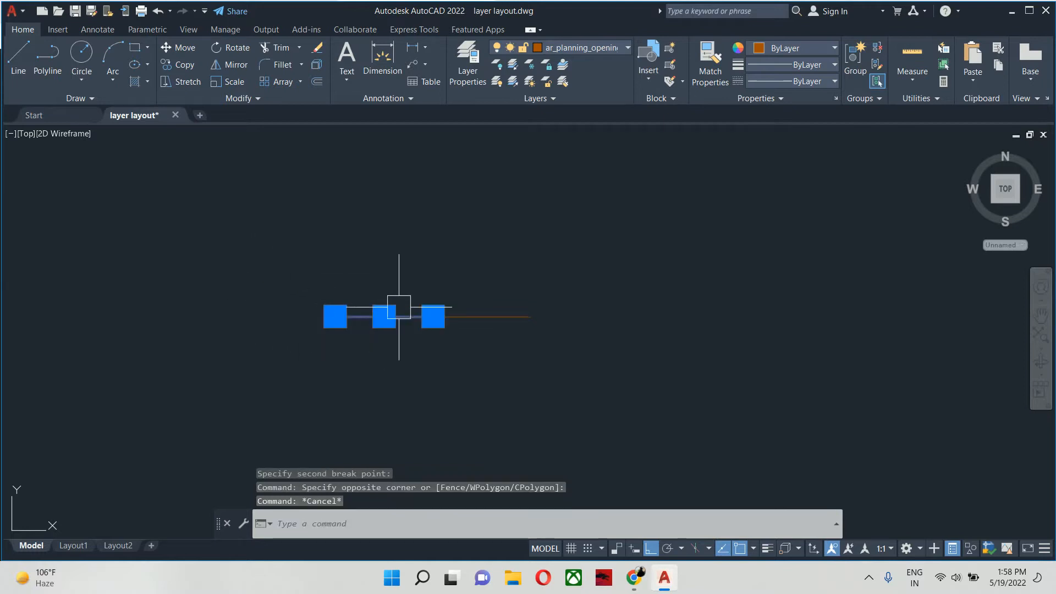
{"action": "left_click", "coordinate": [461, 318]}
{"action": "key", "text": "Escape"}
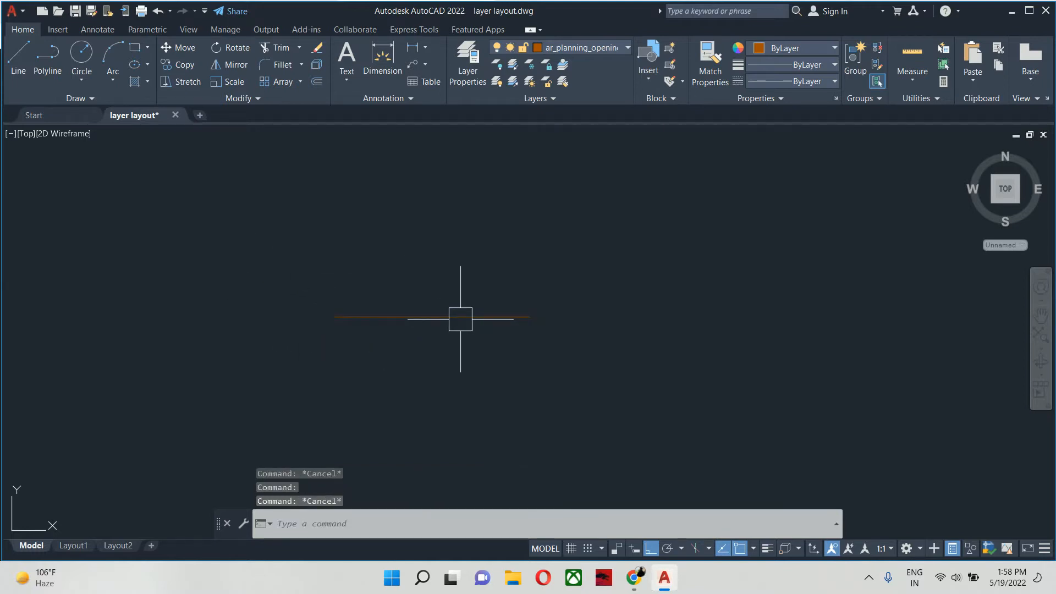
- Erase both halves of the broken test line and return to the floor plan
{"action": "left_click", "coordinate": [442, 266]}
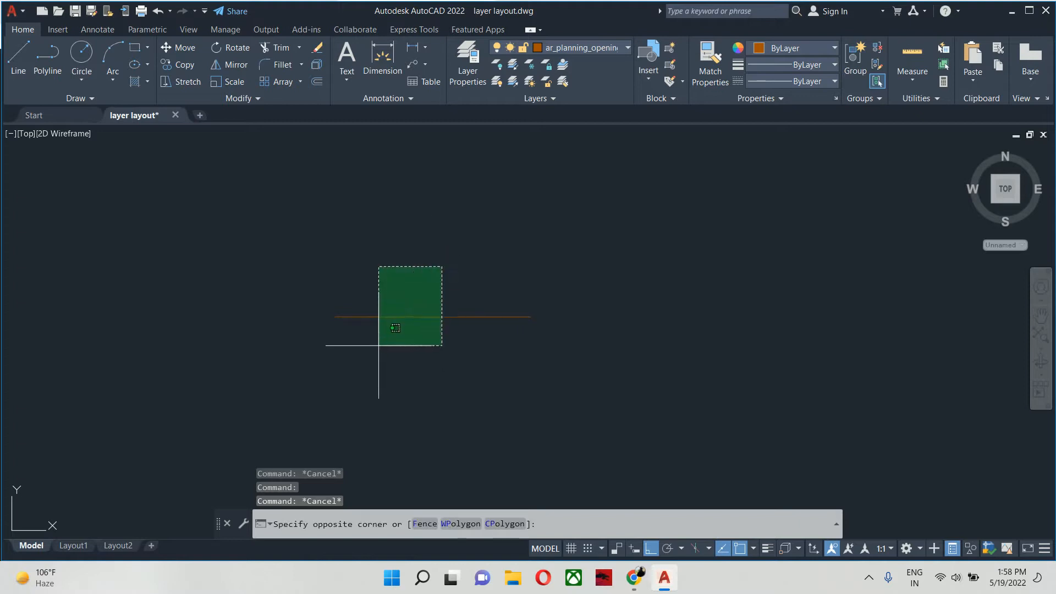
{"action": "left_click", "coordinate": [378, 346]}
{"action": "key", "text": "Delete"}
{"action": "scroll", "coordinate": [377, 335], "scroll_direction": "down", "scroll_amount": 3}
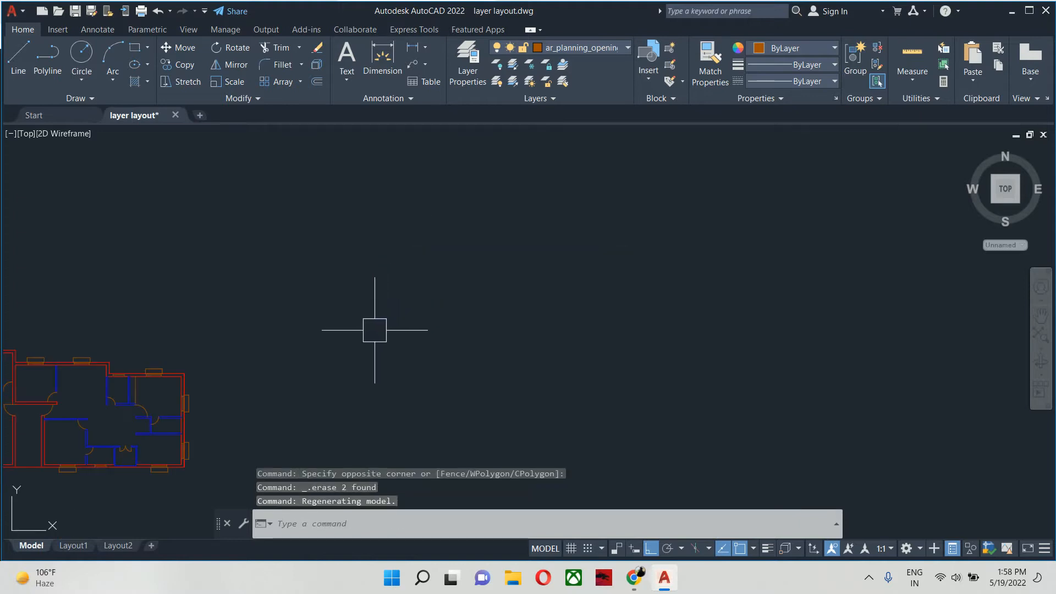
{"action": "scroll", "coordinate": [373, 331], "scroll_direction": "down", "scroll_amount": 2}
{"action": "mouse_move", "coordinate": [373, 350]}
{"action": "middle_mouse_down"}
{"action": "mouse_move", "coordinate": [403, 361]}
{"action": "mouse_move", "coordinate": [514, 322]}
{"action": "middle_mouse_up"}
{"action": "scroll", "coordinate": [387, 368], "scroll_direction": "up", "scroll_amount": 4}
{"action": "middle_click_drag", "start_coordinate": [384, 369], "coordinate": [607, 369]}
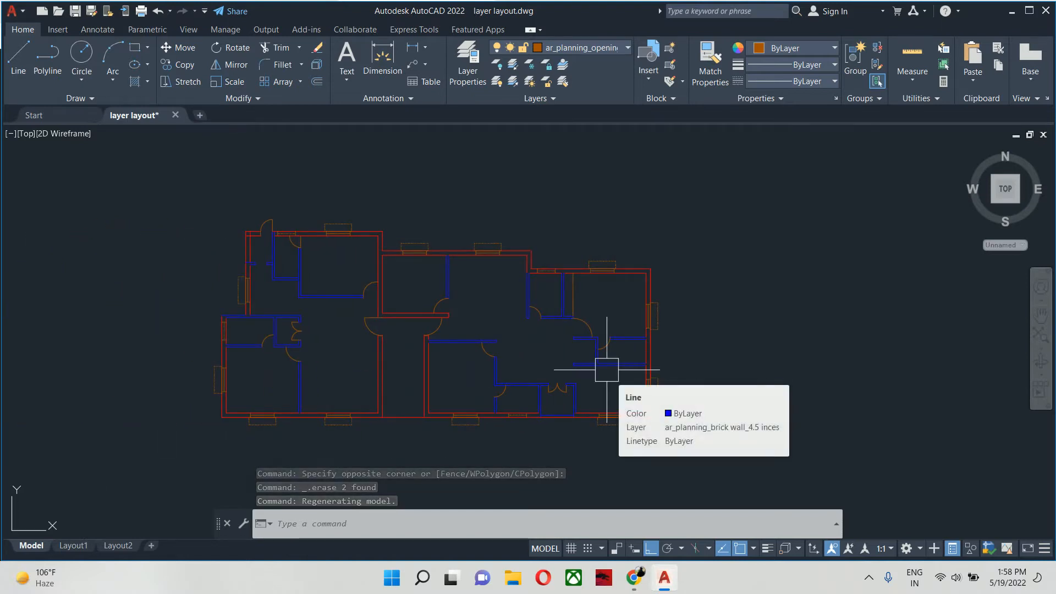
{"action": "key", "text": "Escape"}
{"action": "key", "text": "Escape"}
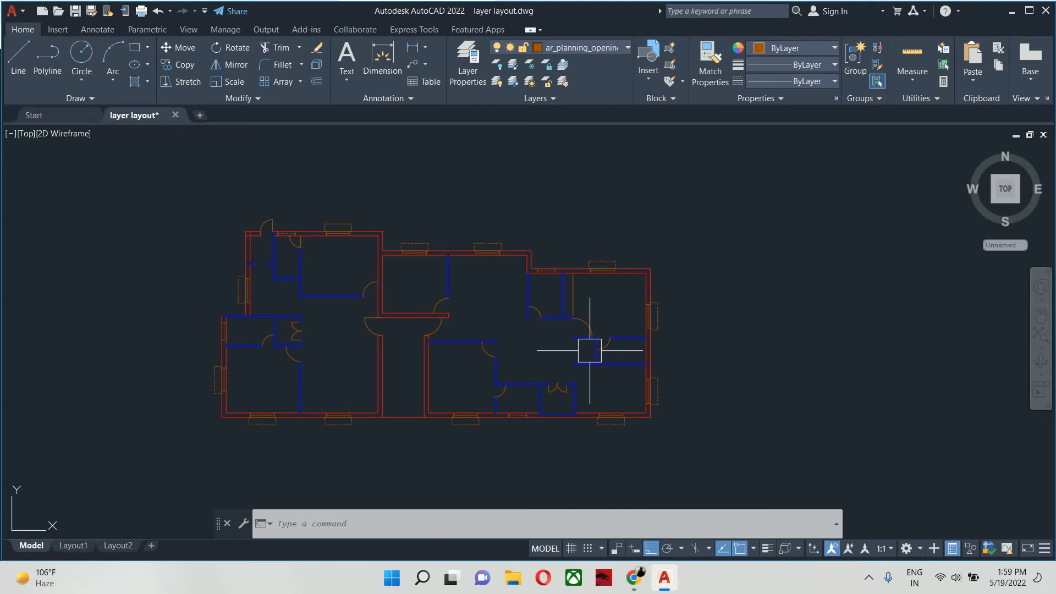
- Draw a vertical test line in the empty area right of the floor plan
{"action": "type", "text": "l"}
{"action": "key", "text": "Return"}
{"action": "scroll", "coordinate": [632, 363], "scroll_direction": "down", "scroll_amount": 2}
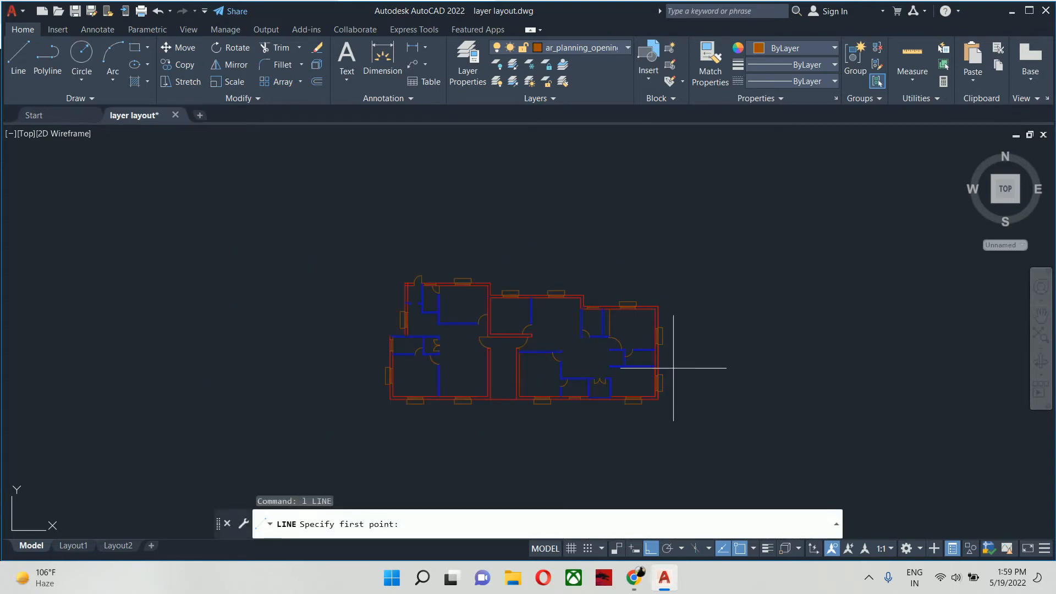
{"action": "middle_click_drag", "start_coordinate": [677, 370], "coordinate": [170, 436]}
{"action": "left_click", "coordinate": [314, 437]}
{"action": "left_click", "coordinate": [313, 358]}
{"action": "key", "text": "Escape"}
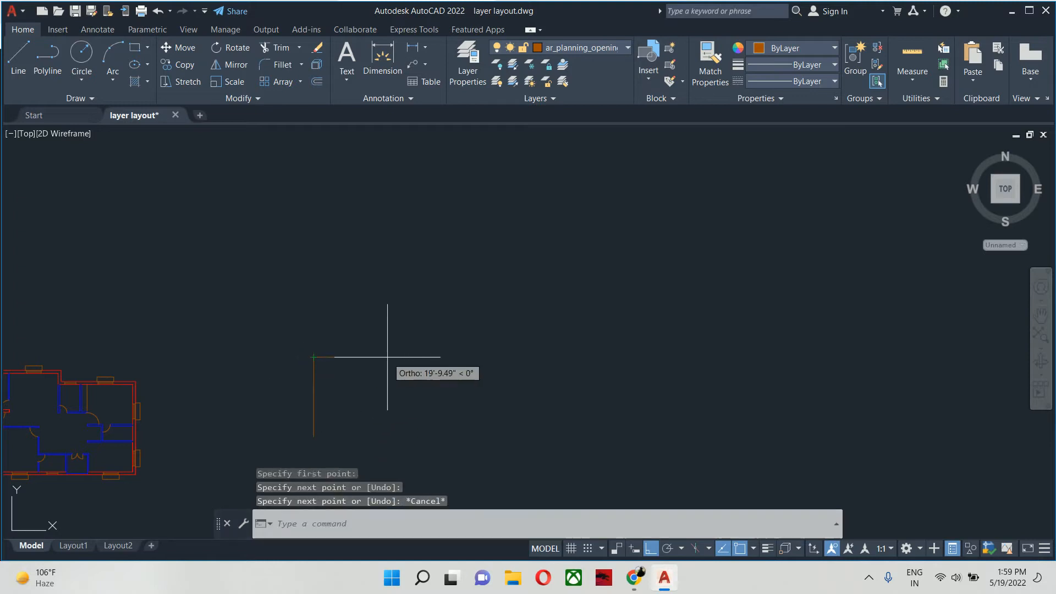
- Continue from the vertical line's upper end with five more stair-stepped line segments, alternating horizontal and vertical and rising to the right
{"action": "key", "text": "Return"}
{"action": "left_click", "coordinate": [313, 358]}
{"action": "left_click", "coordinate": [422, 358]}
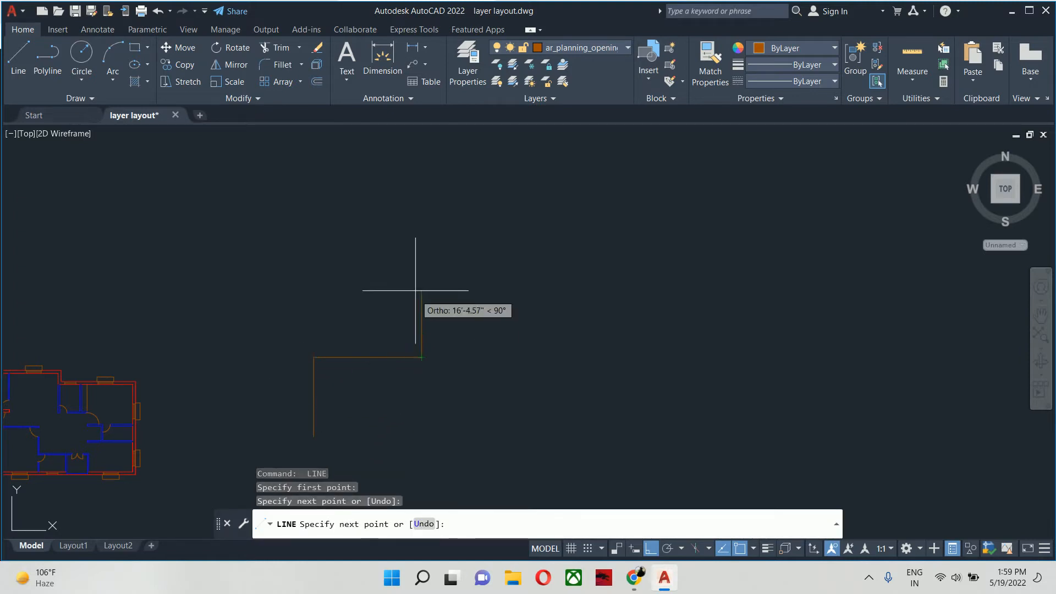
{"action": "left_click", "coordinate": [421, 292]}
{"action": "left_click", "coordinate": [498, 292]}
{"action": "left_click", "coordinate": [499, 227]}
{"action": "left_click", "coordinate": [667, 227]}
{"action": "key", "text": "Escape"}
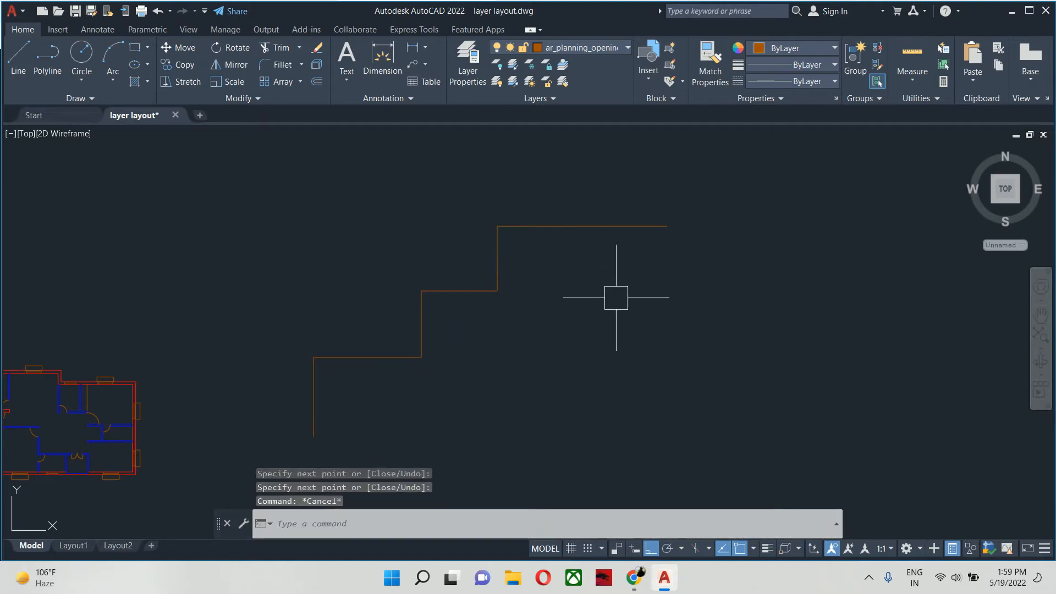
{"action": "key", "text": "Escape"}
- Match the three vertical segments of the stepped test lines to the properties of a blue 4.5-inch partition line
{"action": "scroll", "coordinate": [609, 314], "scroll_direction": "down", "scroll_amount": 4}
{"action": "type", "text": "ma"}
{"action": "key", "text": "Return"}
{"action": "scroll", "coordinate": [485, 370], "scroll_direction": "up", "scroll_amount": 3}
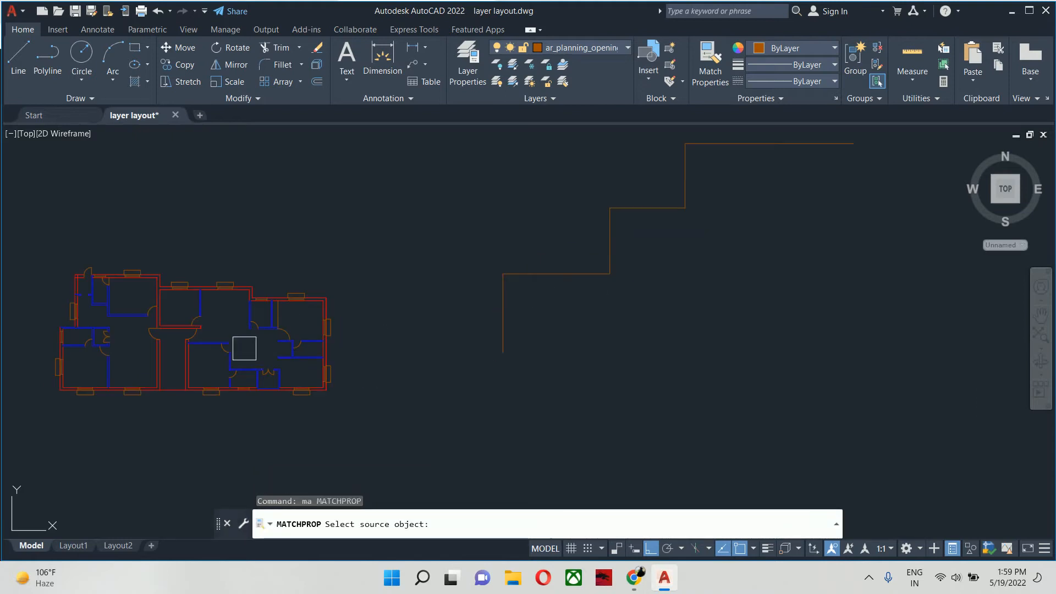
{"action": "left_click", "coordinate": [247, 359]}
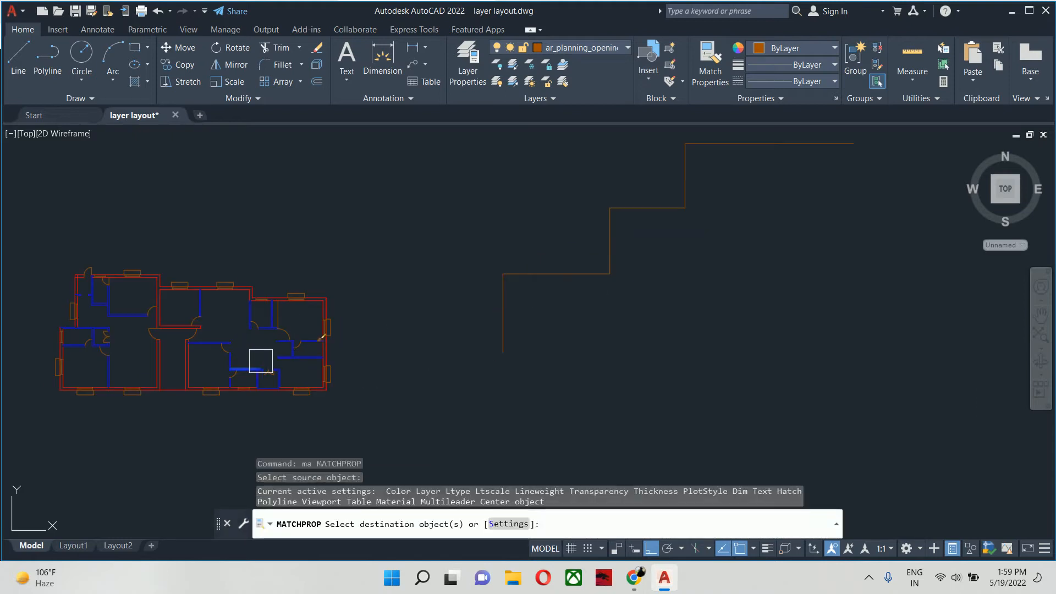
{"action": "left_click", "coordinate": [494, 326]}
{"action": "left_click", "coordinate": [607, 240]}
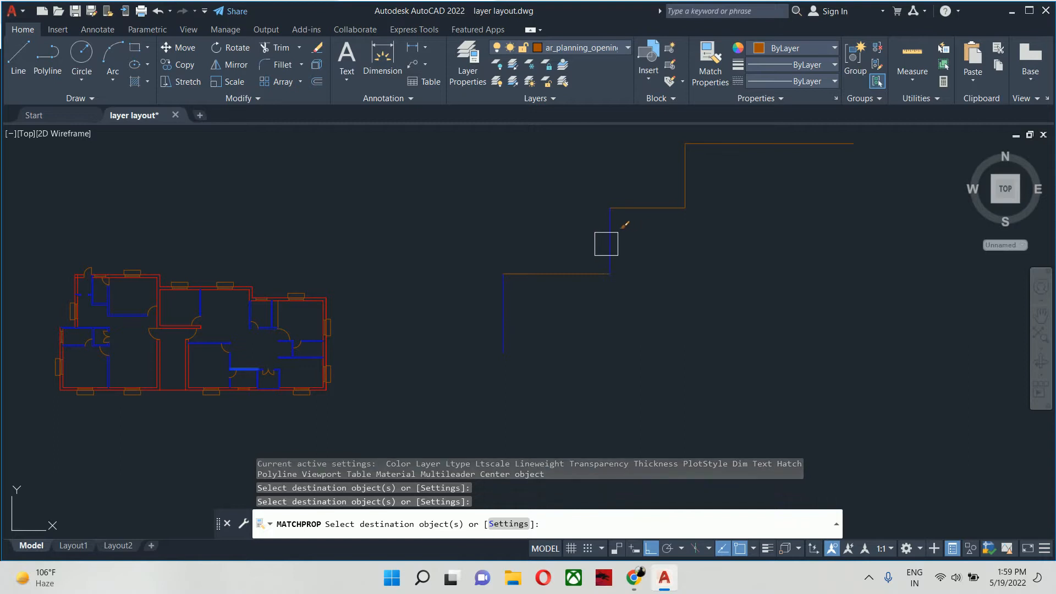
{"action": "left_click", "coordinate": [677, 176]}
{"action": "key", "text": "Escape"}
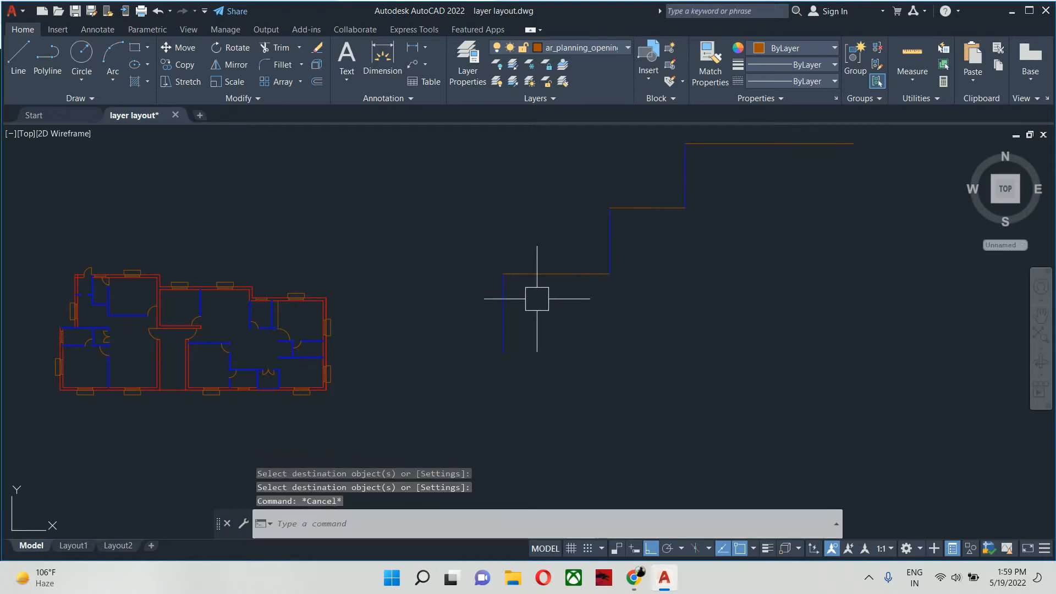
- Match the two lower horizontal segments of the stepped test lines to the properties of the red 9-inch outer wall line
{"action": "key", "text": "Return"}
{"action": "left_click", "coordinate": [335, 290]}
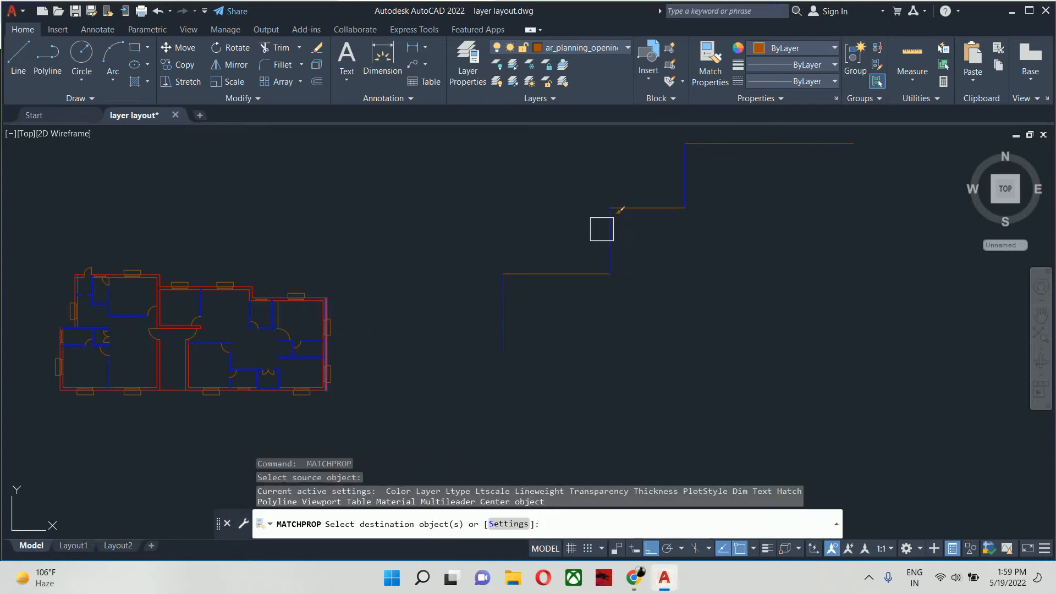
{"action": "left_click", "coordinate": [580, 262]}
{"action": "left_click", "coordinate": [622, 212]}
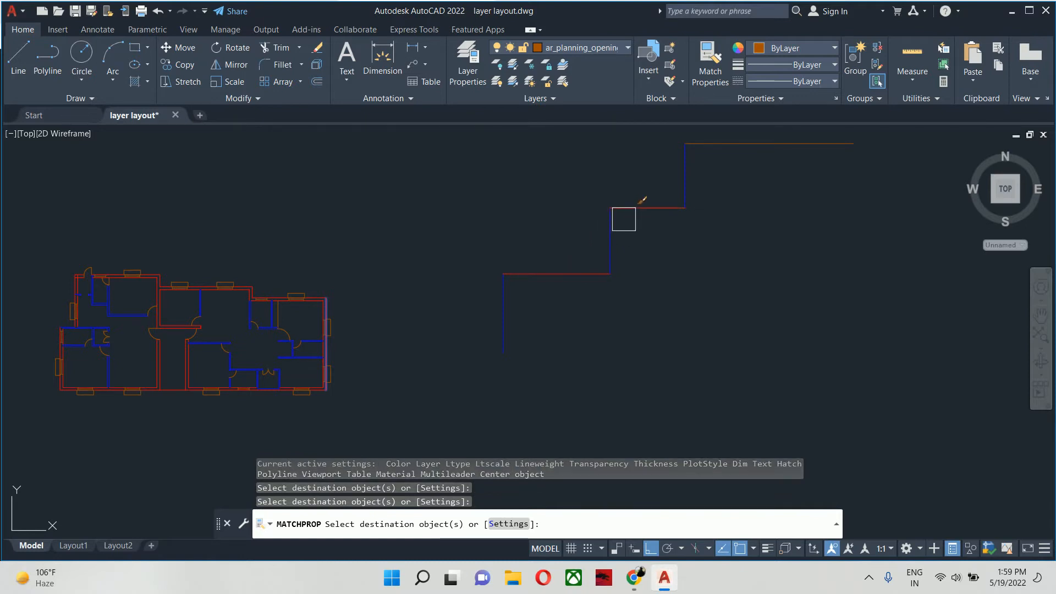
{"action": "key", "text": "Escape"}
{"action": "key", "text": "Escape"}
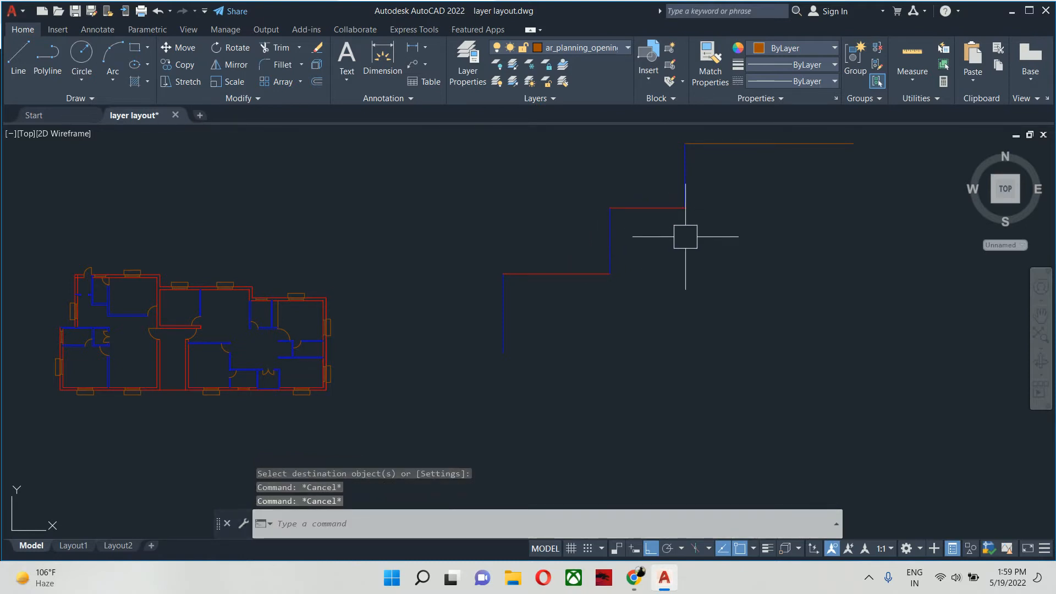
- Undo and redo the property matches on the stepped lines repeatedly, ending with the red match on the horizontal segments undone
{"action": "key", "text": "ctrl+z"}
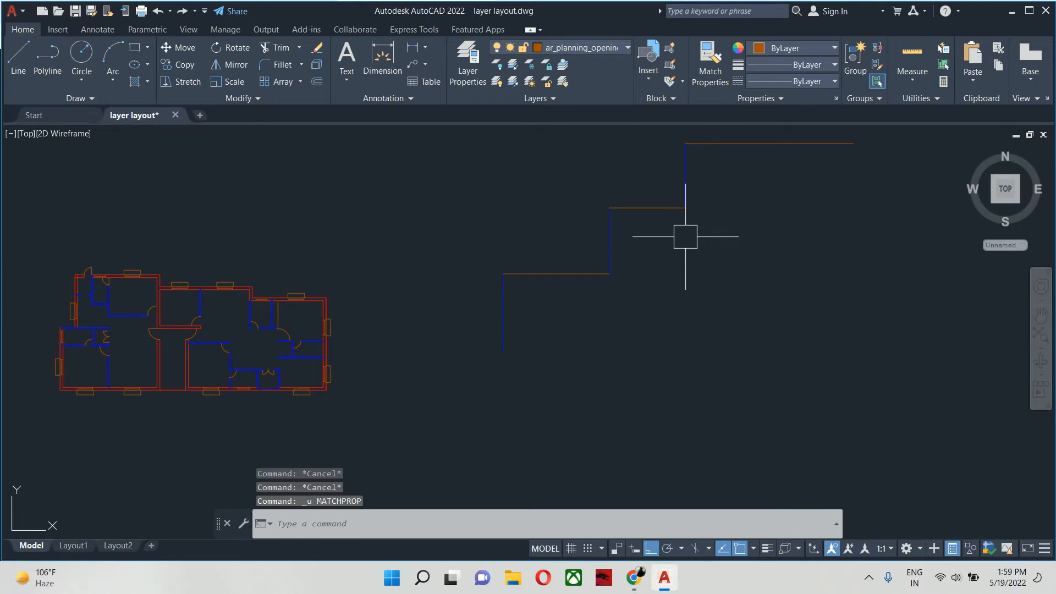
{"action": "key", "text": "ctrl+z"}
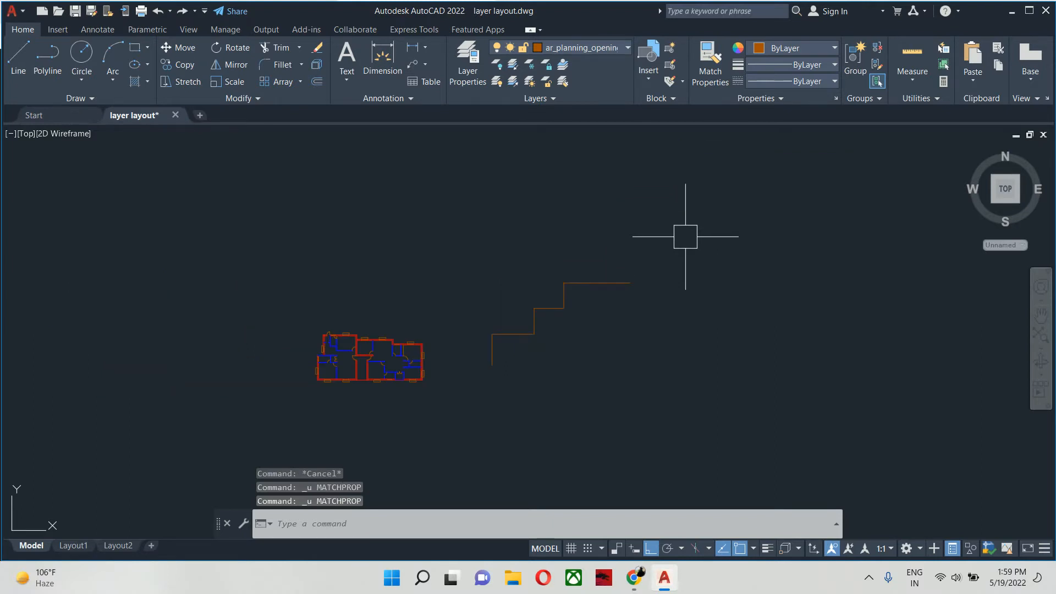
{"action": "key", "text": "ctrl+y"}
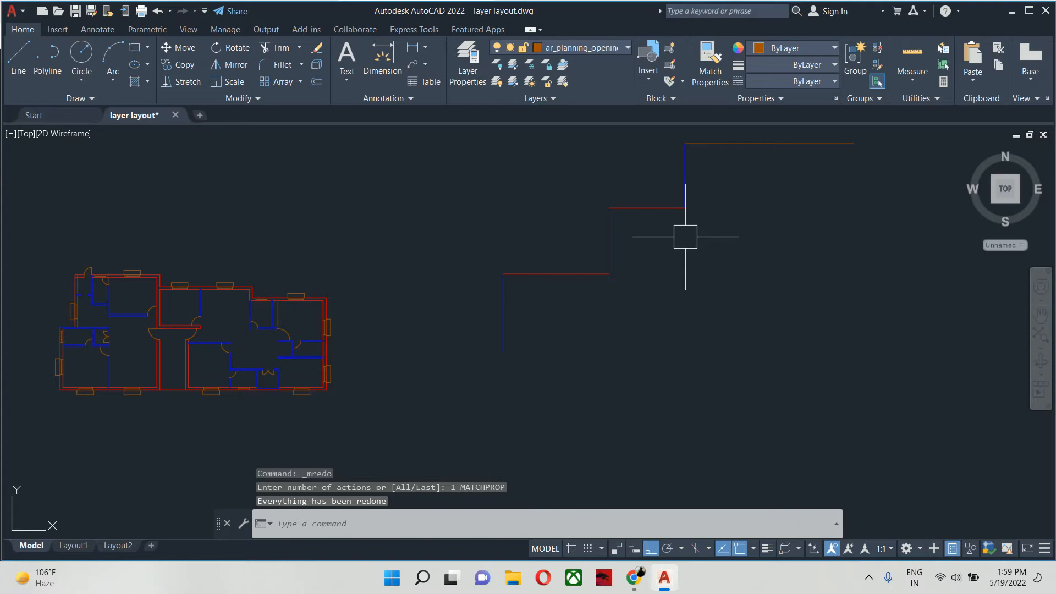
{"action": "key", "text": "ctrl+z"}
{"action": "key", "text": "ctrl+z"}
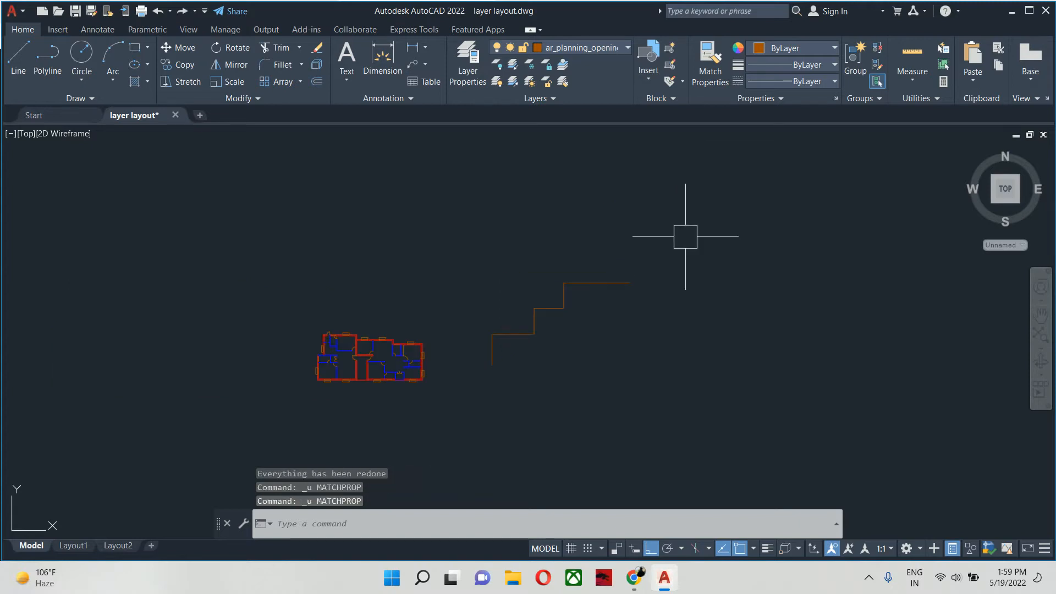
{"action": "key", "text": "ctrl+y"}
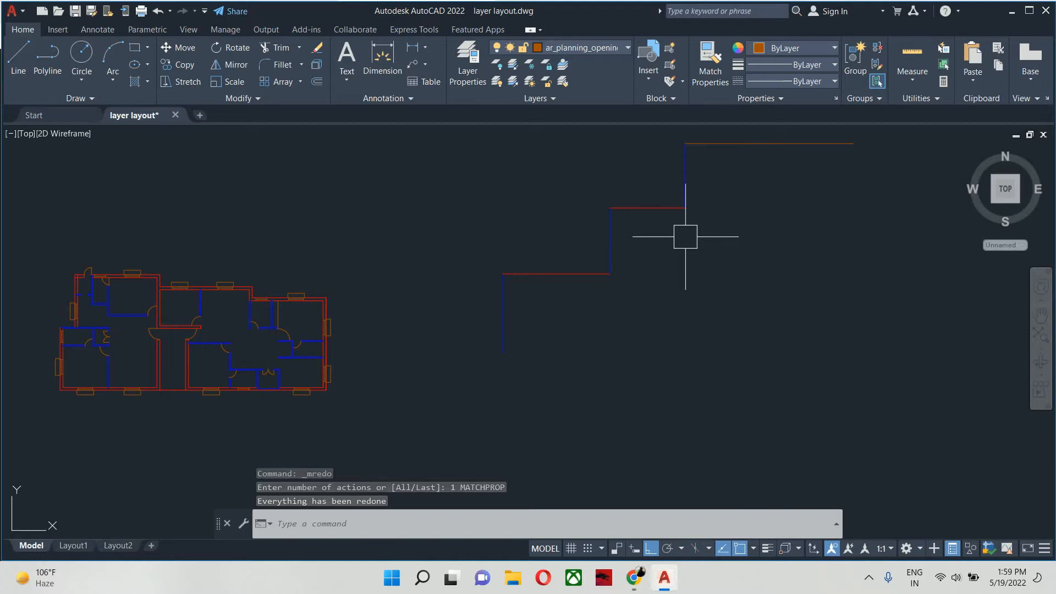
{"action": "key", "text": "ctrl+z"}
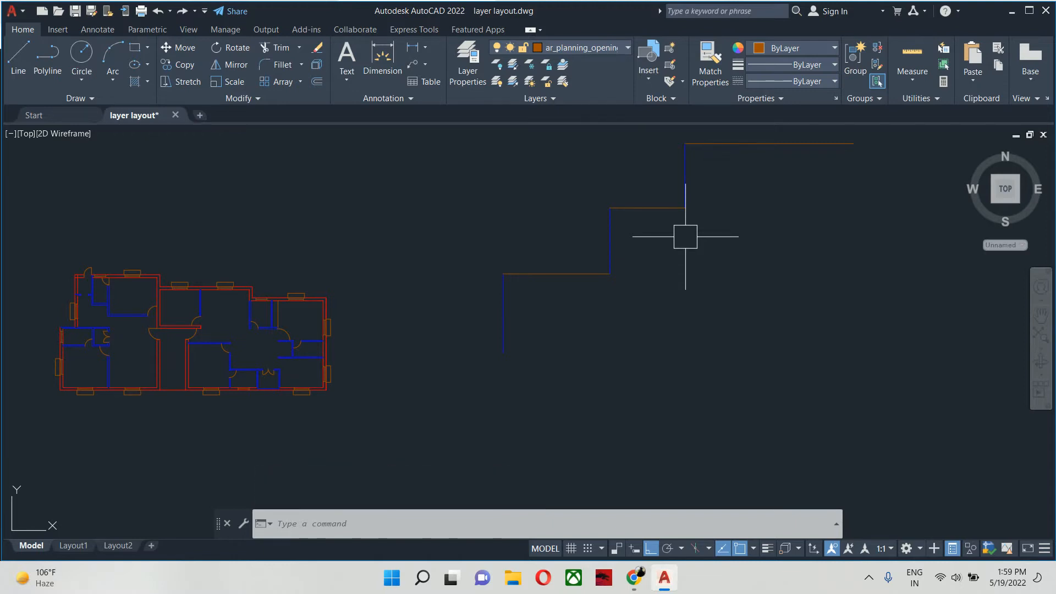
- Erase all six stair-stepped test lines beside the floor plan
{"action": "left_click", "coordinate": [743, 332]}
{"action": "middle_click_drag", "start_coordinate": [611, 189], "coordinate": [660, 255]}
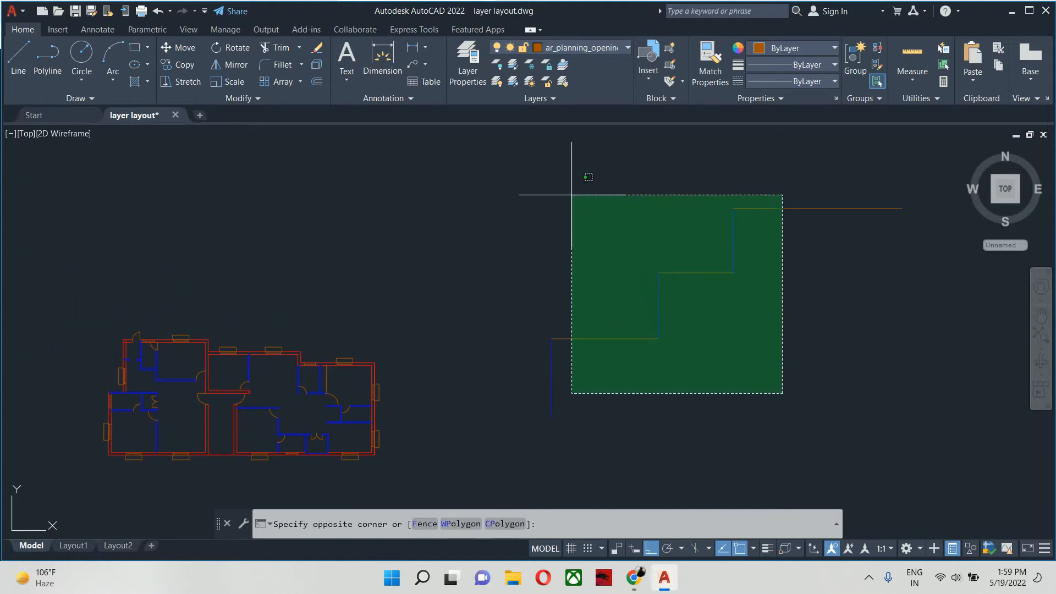
{"action": "left_click", "coordinate": [571, 195]}
{"action": "key", "text": "Delete"}
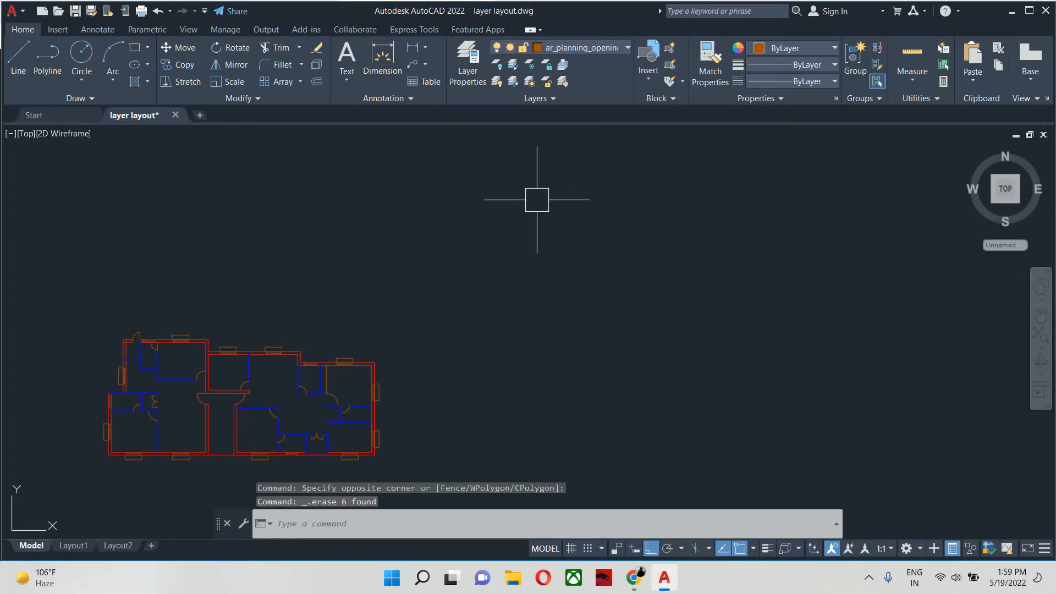
{"action": "middle_click_drag", "start_coordinate": [627, 302], "coordinate": [657, 283]}
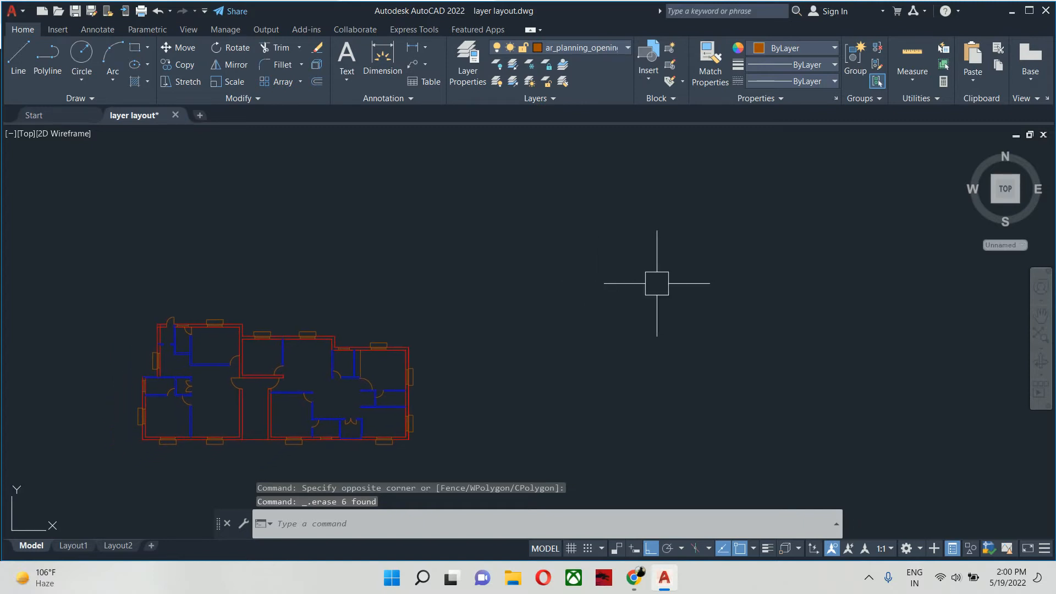
{"action": "key", "text": "Escape"}
{"action": "key", "text": "Escape"}
{"action": "scroll", "coordinate": [471, 358], "scroll_direction": "up", "scroll_amount": 4}
{"action": "middle_click_drag", "start_coordinate": [623, 341], "coordinate": [611, 346]}
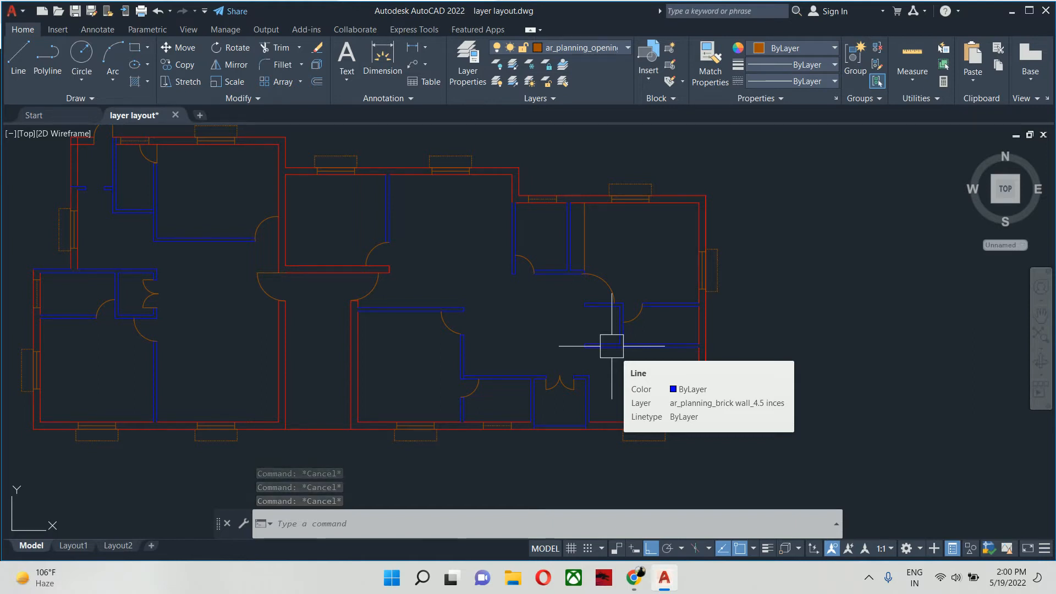
{"action": "middle_click_drag", "start_coordinate": [612, 346], "coordinate": [629, 340]}
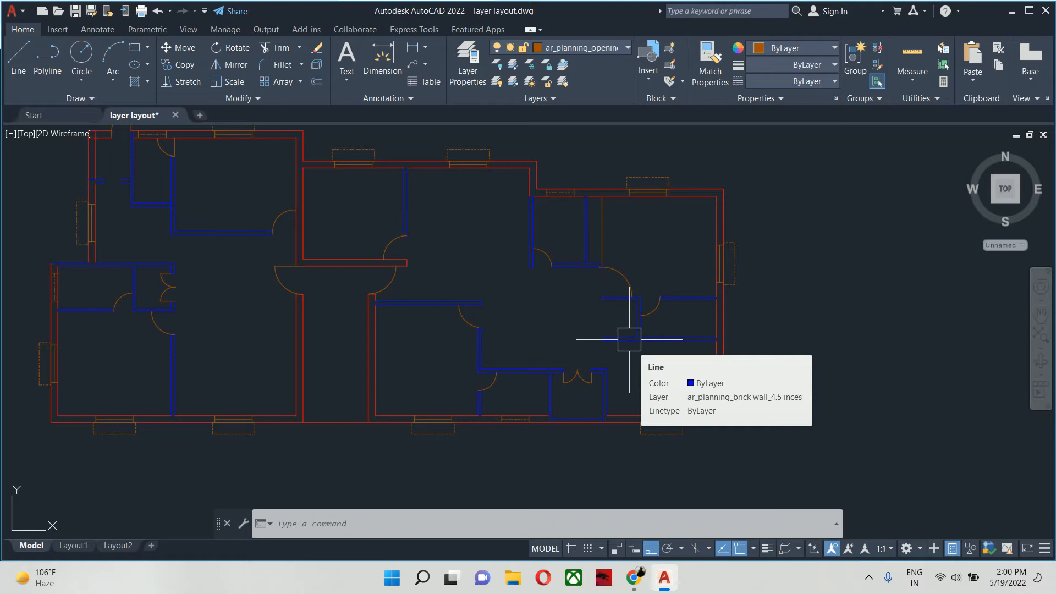
{"action": "scroll", "coordinate": [629, 340], "scroll_direction": "down", "scroll_amount": 4}
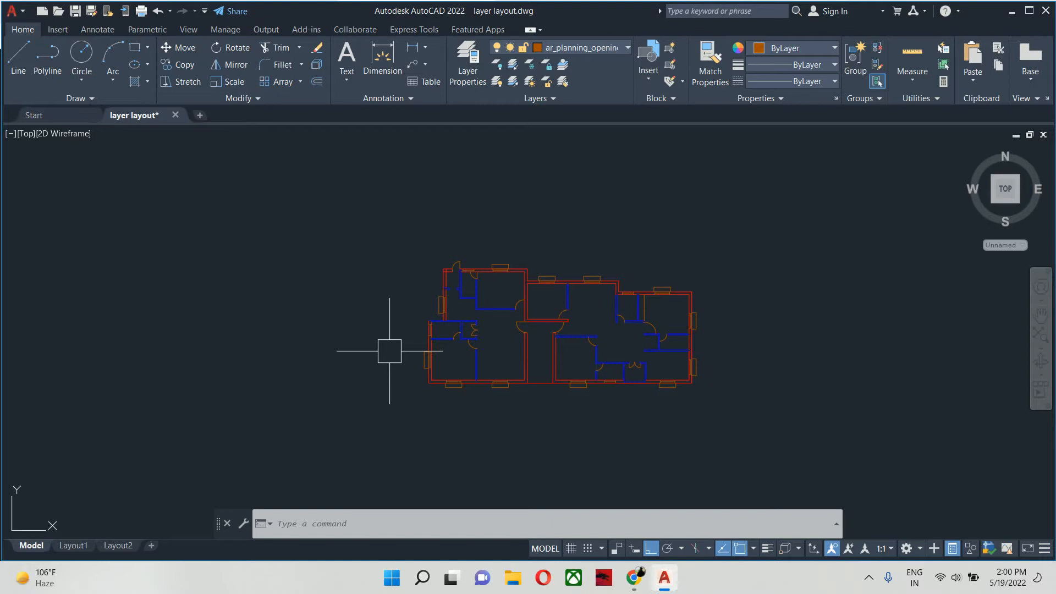
- Create a new layer named ar_planning_annotations
{"action": "type", "text": "la"}
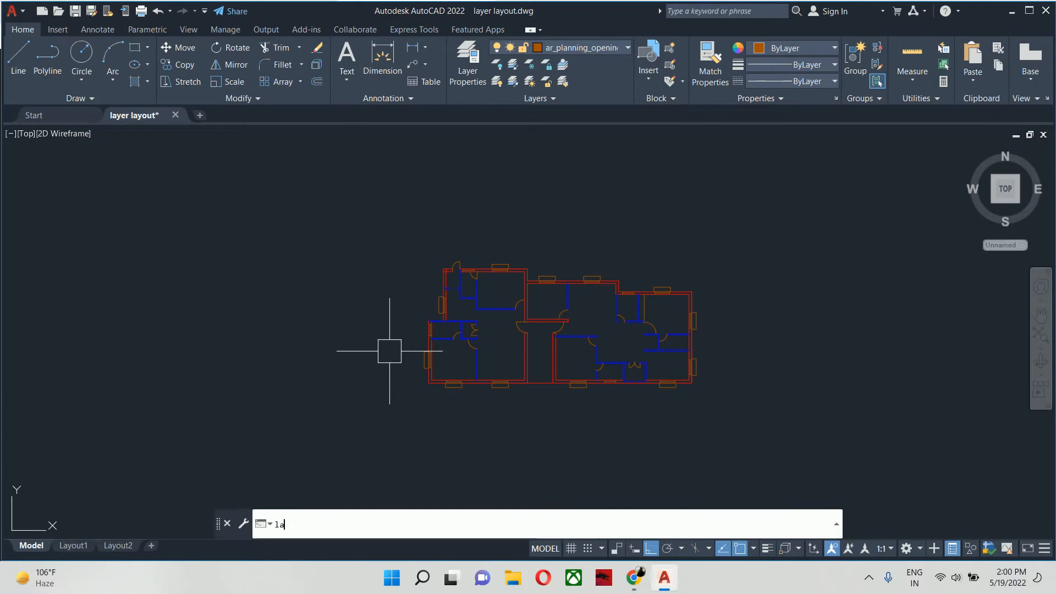
{"action": "key", "text": "Return"}
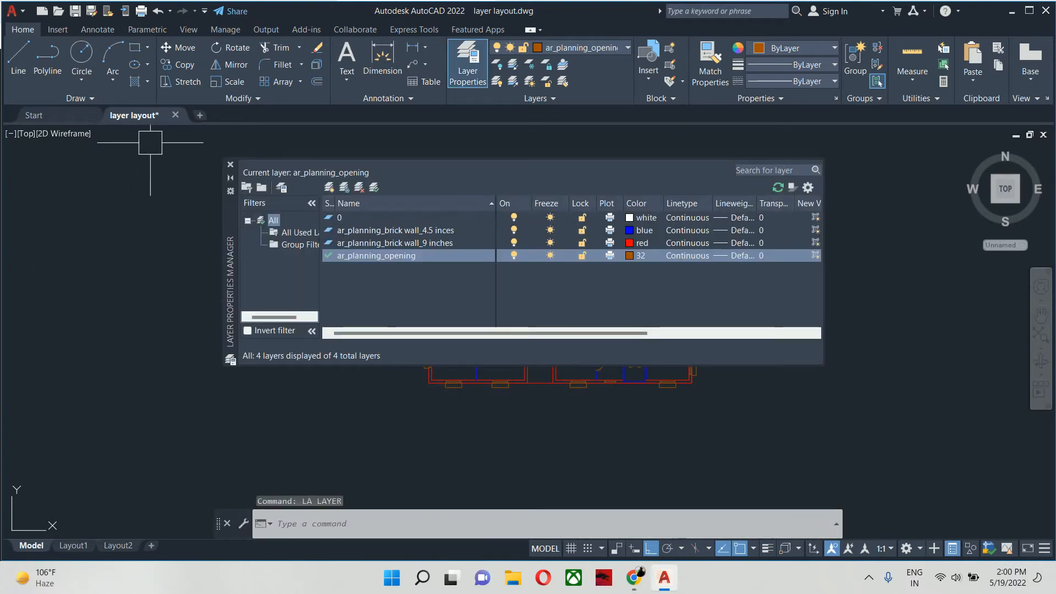
{"action": "left_click", "coordinate": [329, 188]}
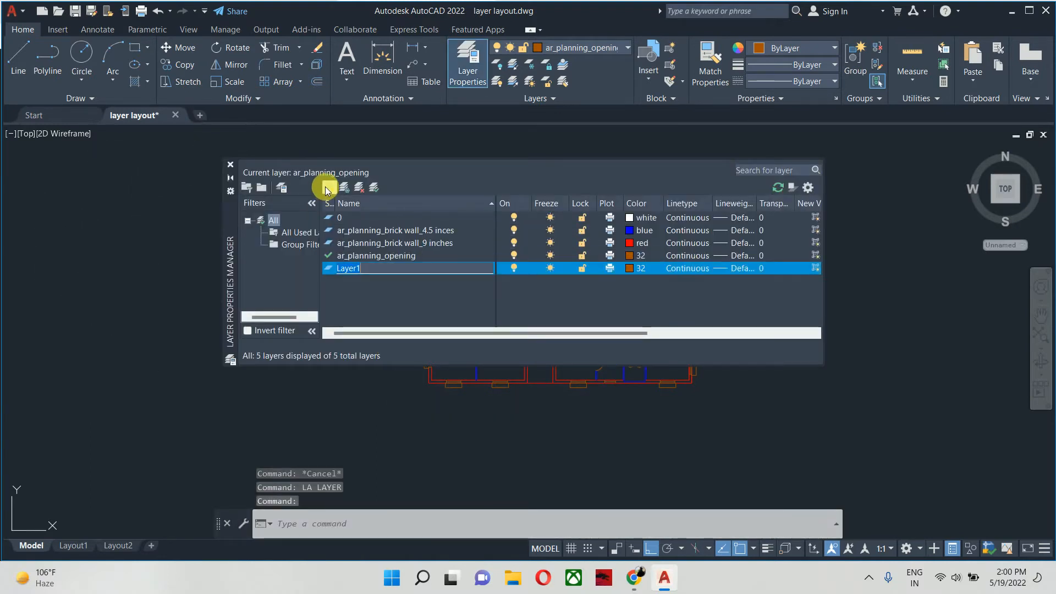
{"action": "type", "text": "ar"}
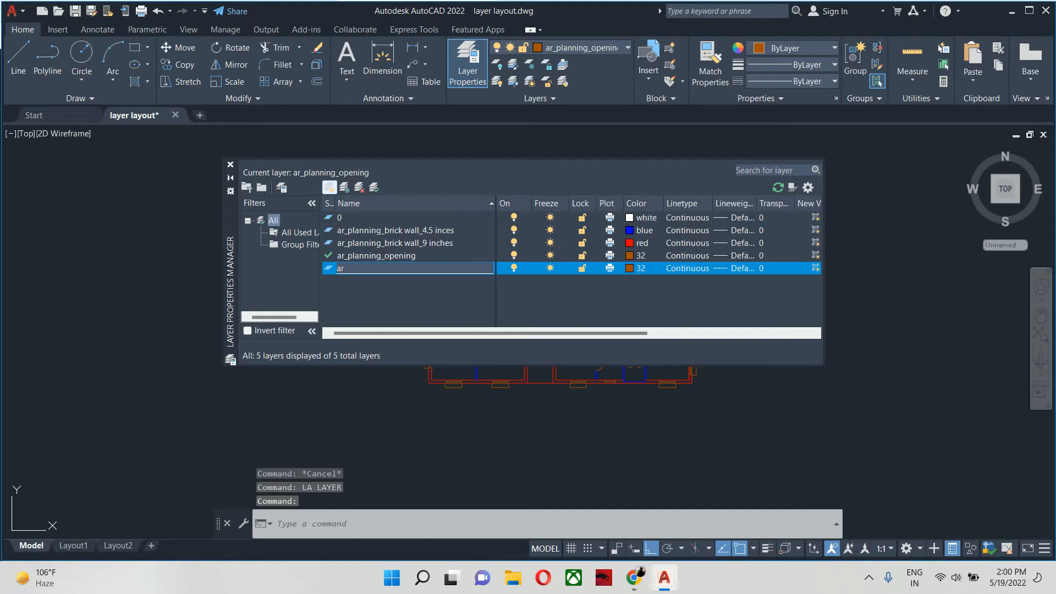
{"action": "type", "text": "_plann"}
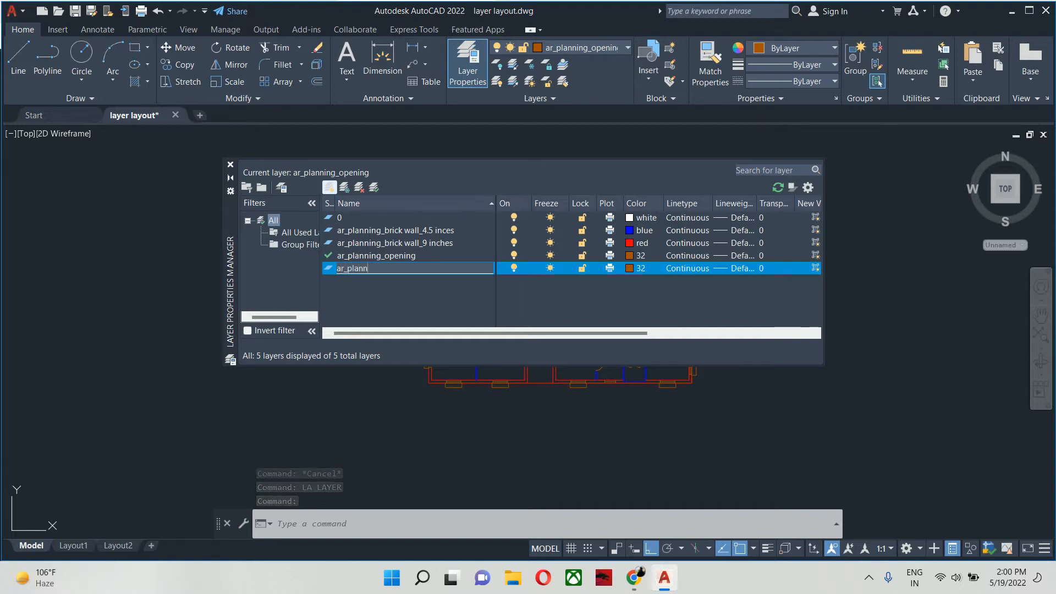
{"action": "type", "text": "ing_"}
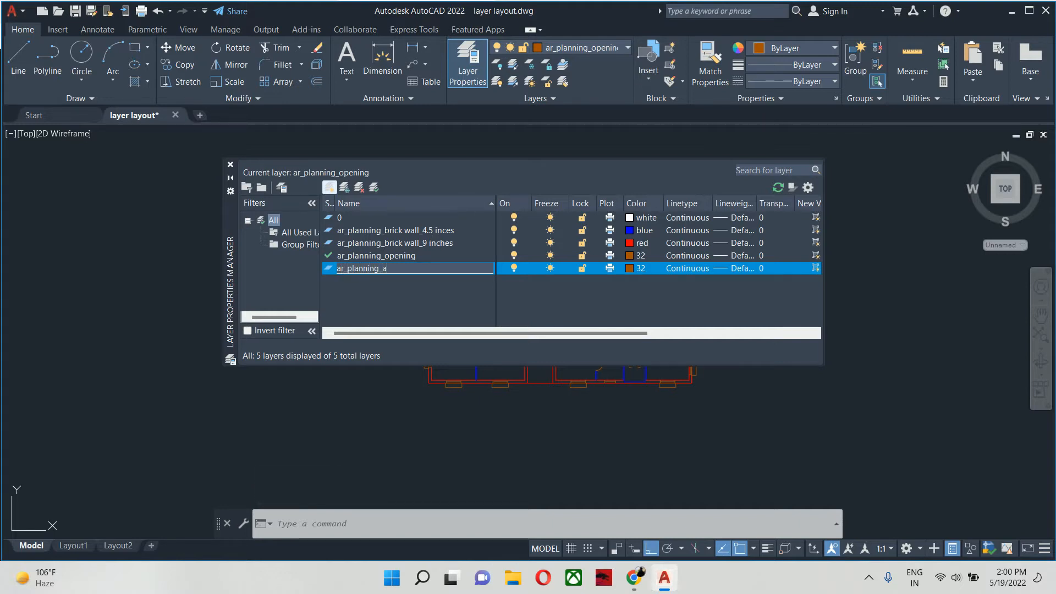
{"action": "type", "text": "annotations"}
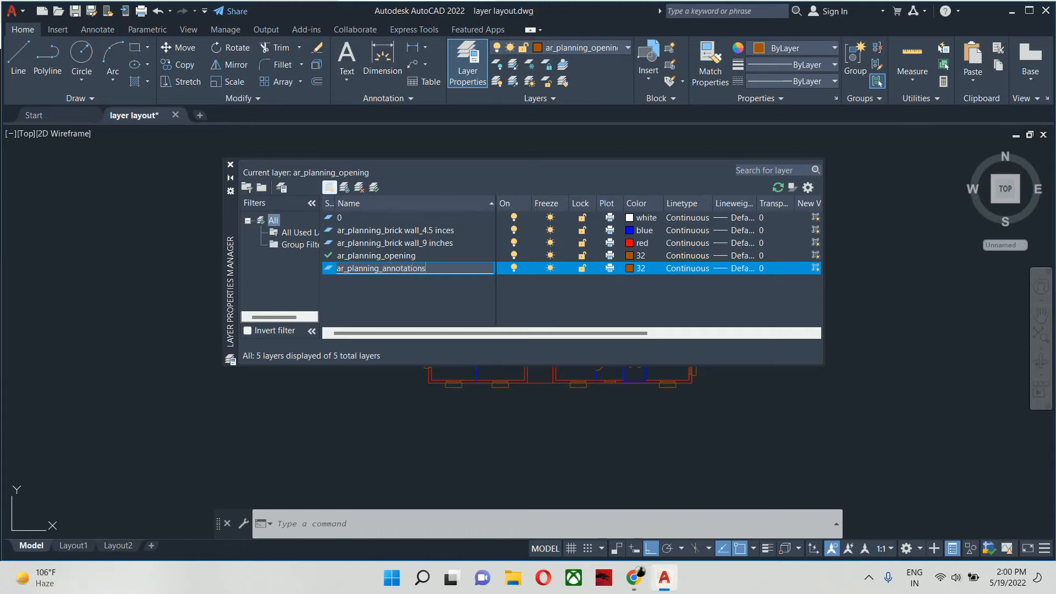
- Set the ar_planning_annotations layer's color to 220 and make it the current layer
{"action": "left_click", "coordinate": [638, 272]}
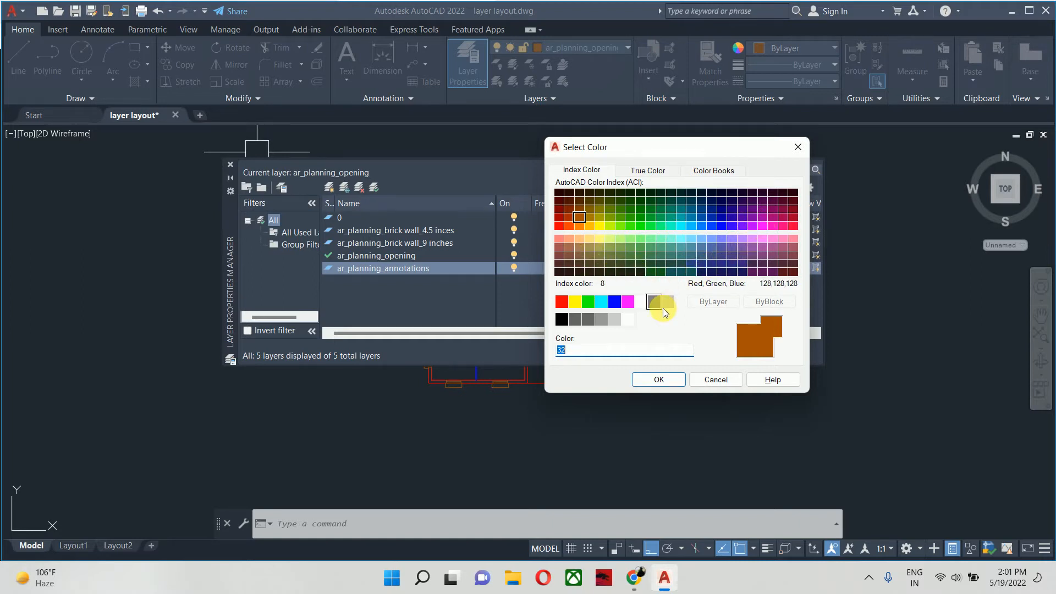
{"action": "left_click", "coordinate": [774, 226]}
{"action": "left_click", "coordinate": [672, 379]}
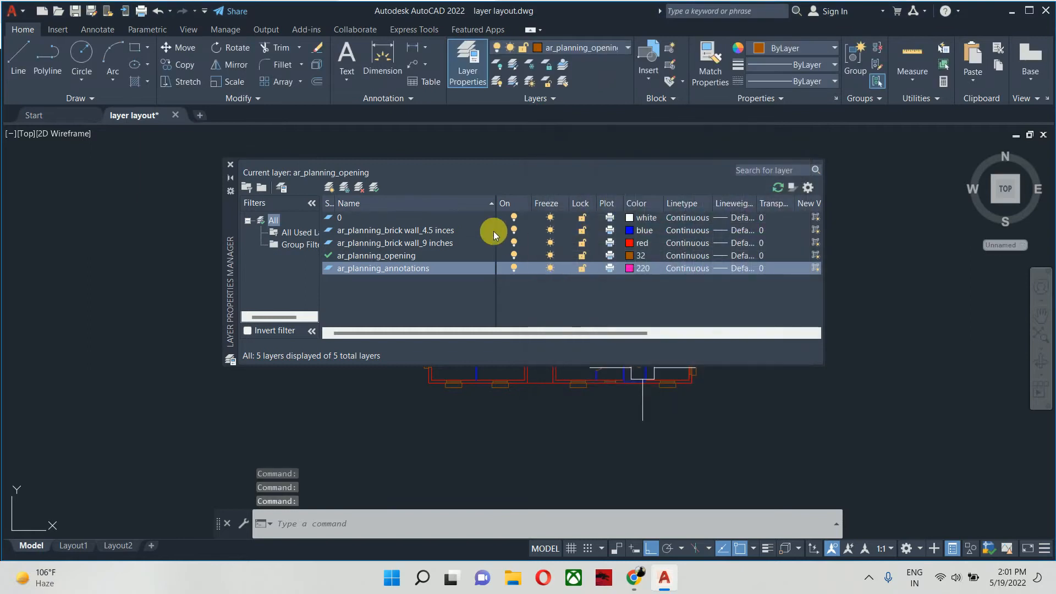
{"action": "double_click", "coordinate": [437, 269]}
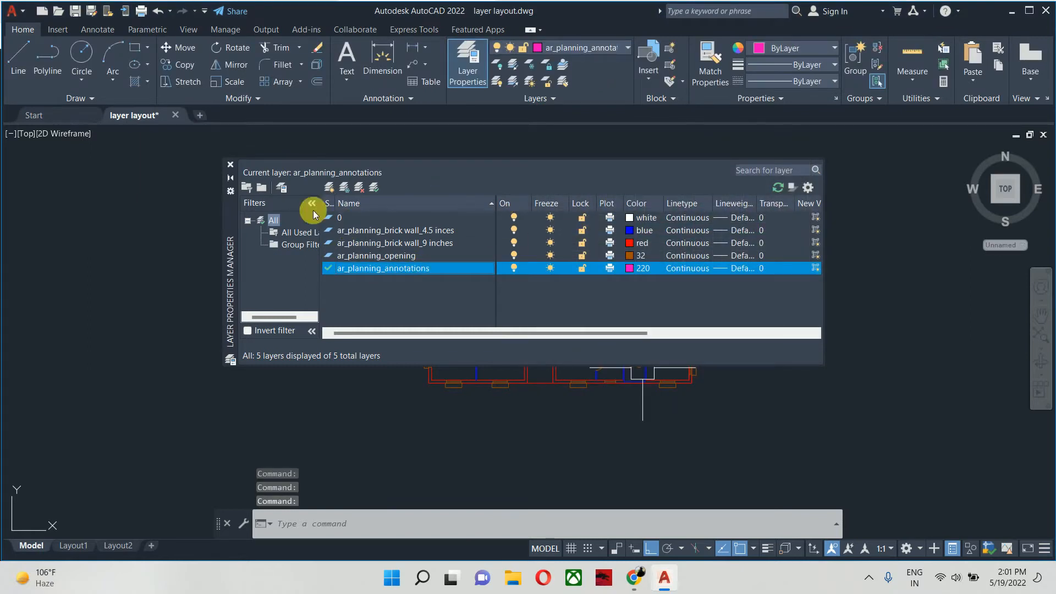
{"action": "left_click", "coordinate": [230, 165]}
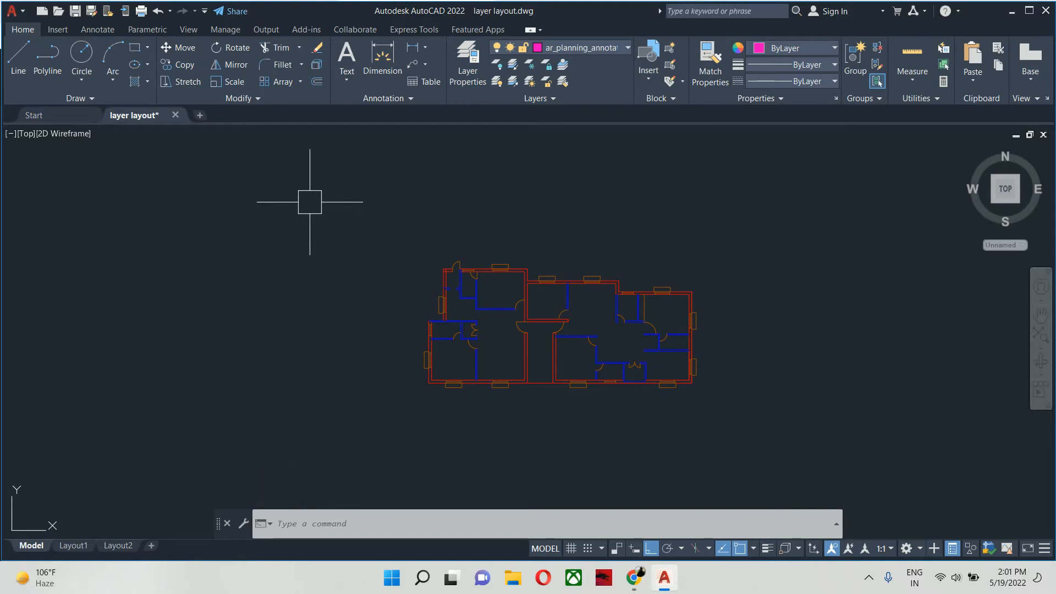
- Change the uniform background color of the 2D model space to White in the display options
{"action": "type", "text": "OP"}
{"action": "key", "text": "Return"}
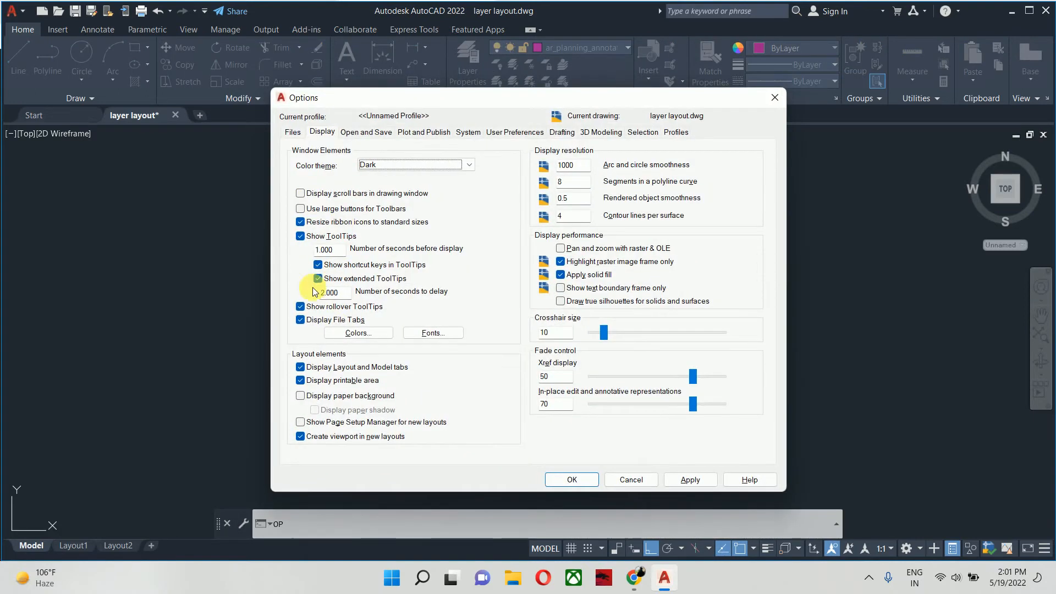
{"action": "left_click", "coordinate": [358, 333]}
{"action": "left_click", "coordinate": [624, 142]}
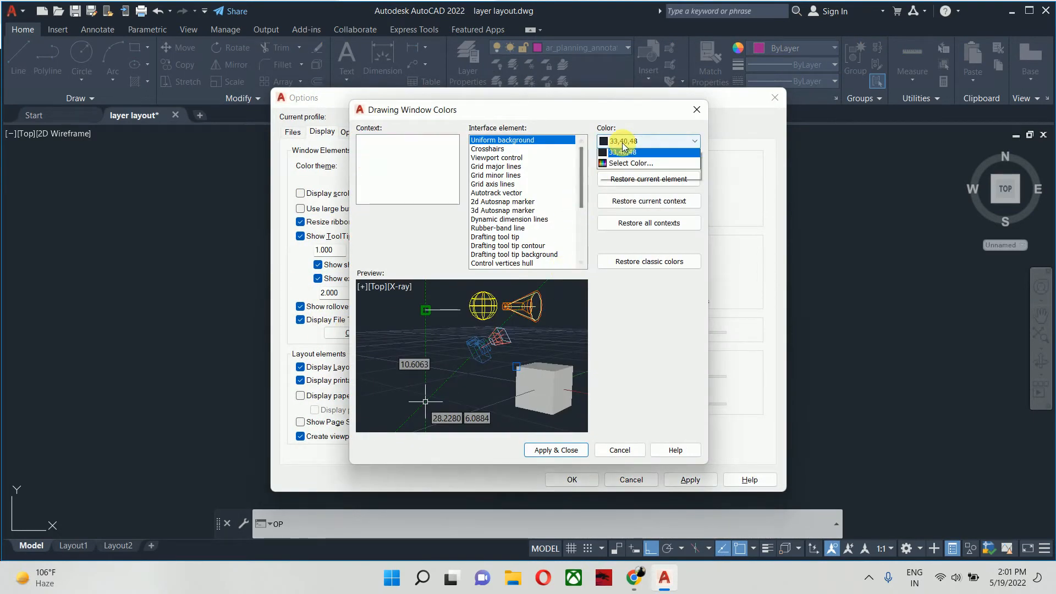
{"action": "left_click", "coordinate": [636, 223]}
{"action": "left_click", "coordinate": [572, 454]}
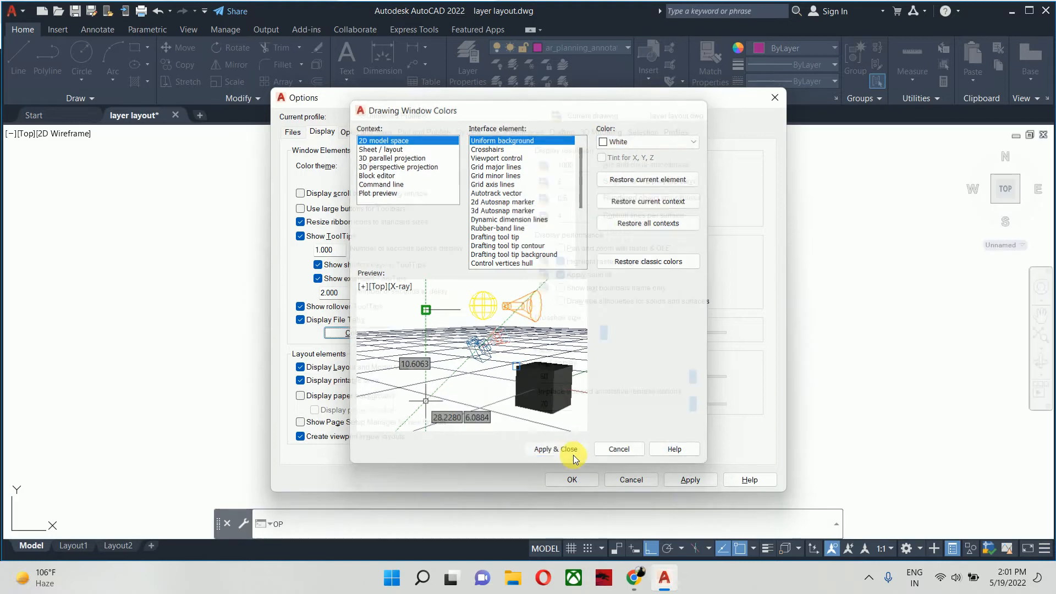
{"action": "left_click", "coordinate": [577, 480]}
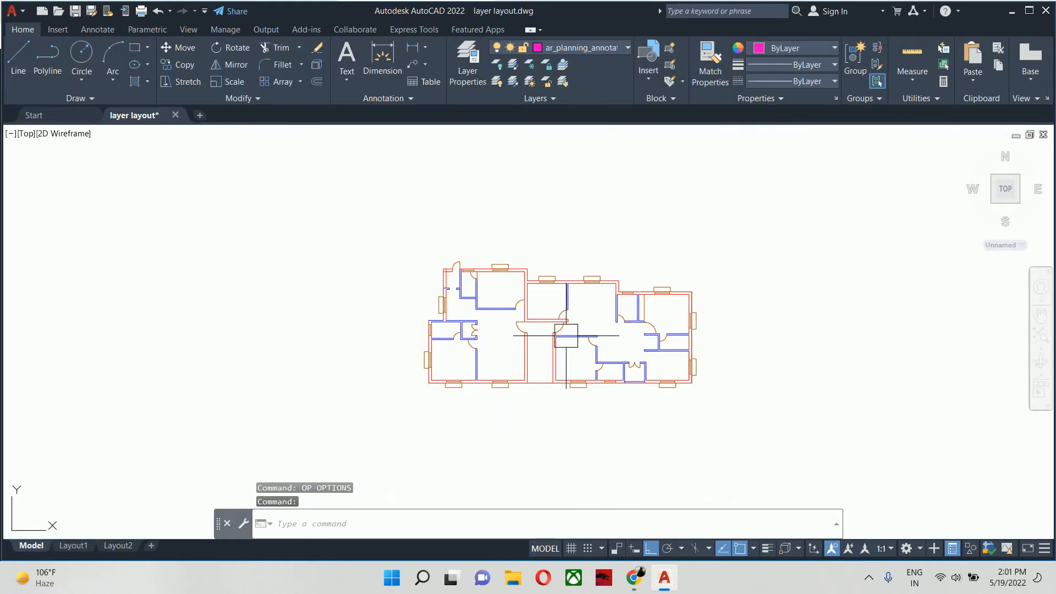
{"action": "scroll", "coordinate": [566, 335], "scroll_direction": "up", "scroll_amount": 4}
{"action": "middle_click_drag", "start_coordinate": [601, 365], "coordinate": [618, 397]}
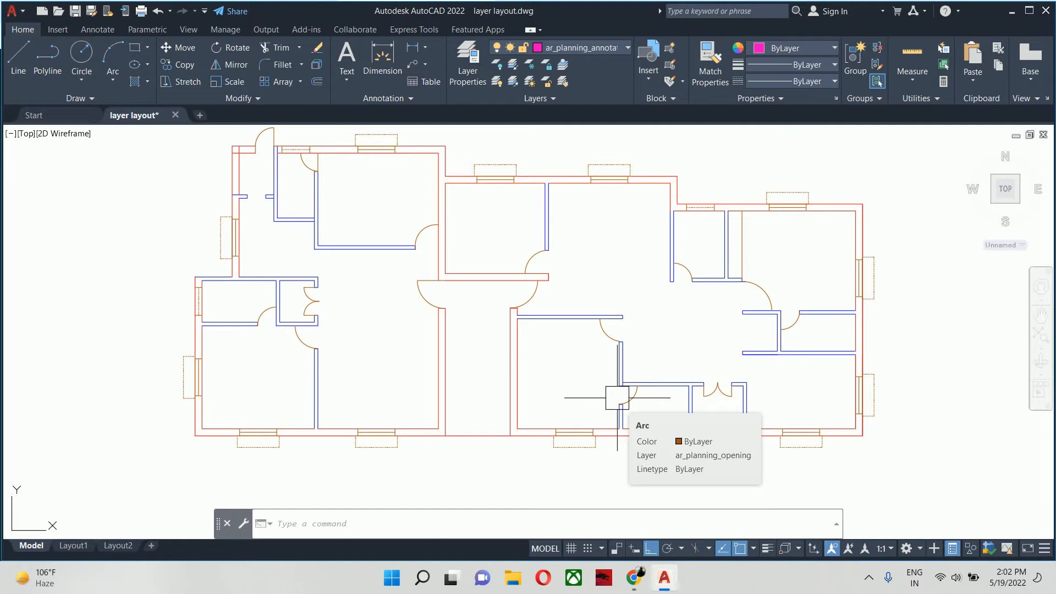
{"action": "key", "text": "Escape"}
{"action": "key", "text": "Escape"}
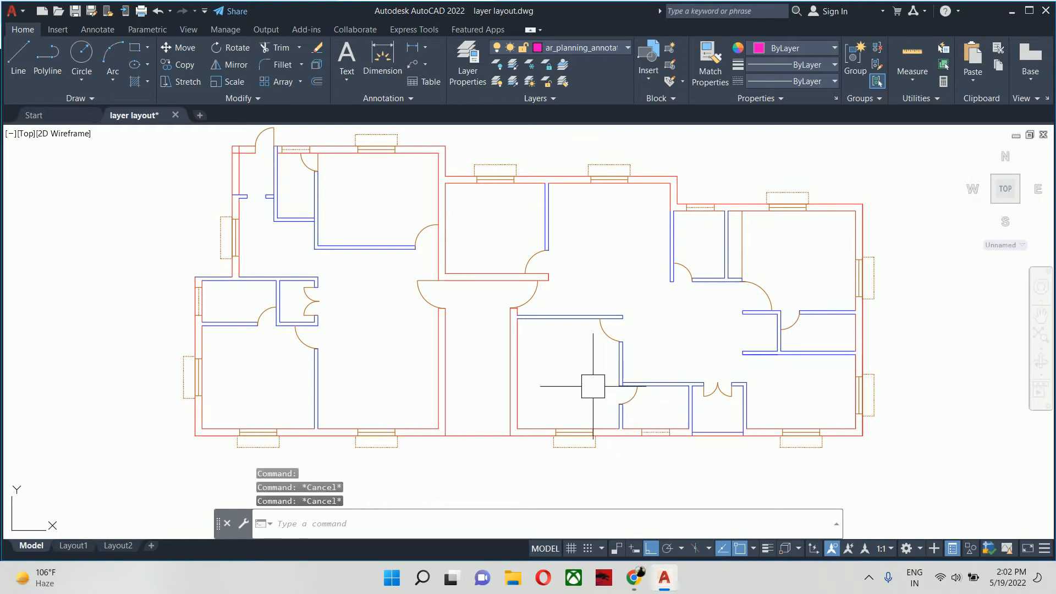
{"action": "middle_click_drag", "start_coordinate": [593, 386], "coordinate": [449, 412]}
{"action": "key", "text": "Escape"}
{"action": "middle_click_drag", "start_coordinate": [245, 385], "coordinate": [362, 340]}
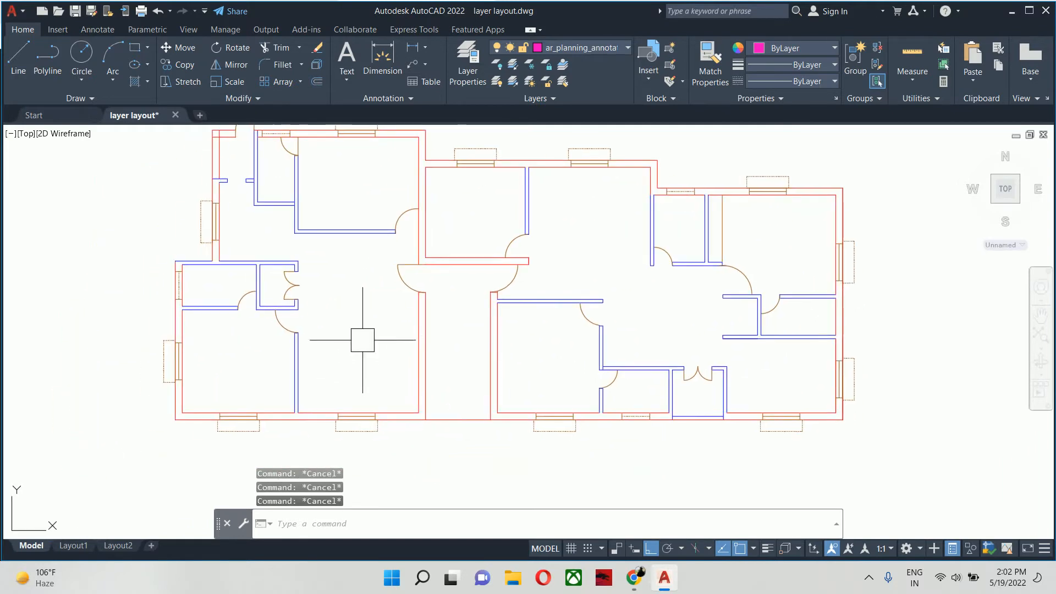
- Add a horizontal linear dimension across the thickness of the left outer wall at the plan's lower-left corner, placed below the plan
{"action": "type", "text": "dl"}
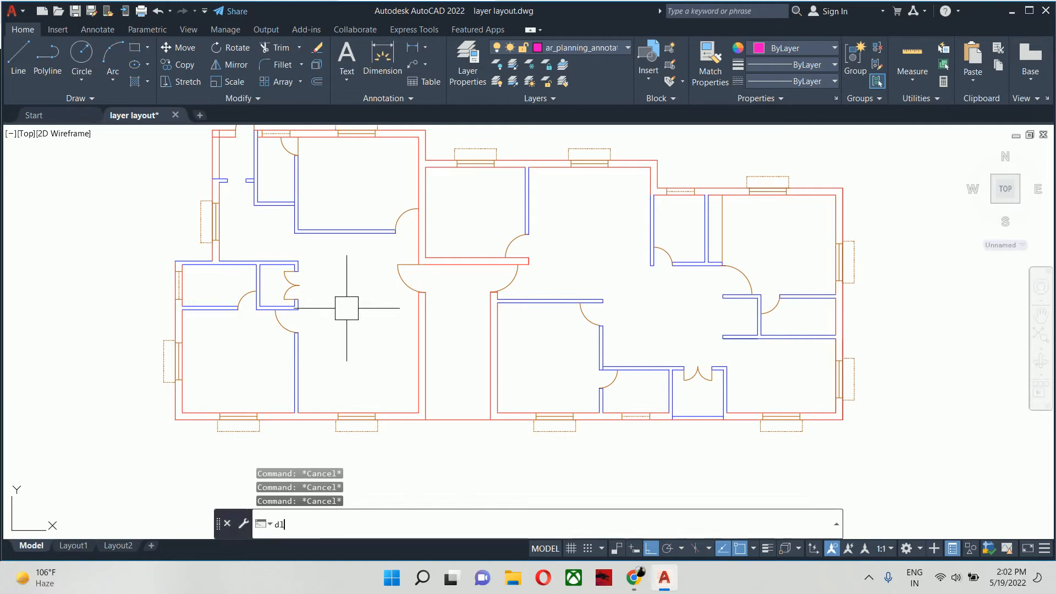
{"action": "type", "text": "i"}
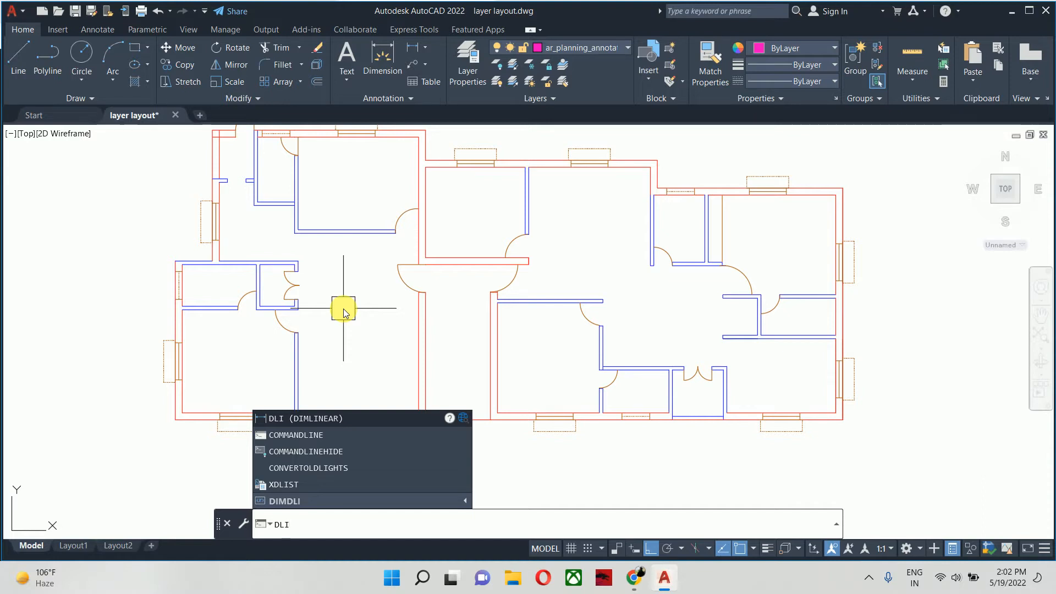
{"action": "key", "text": "Return"}
{"action": "scroll", "coordinate": [165, 363], "scroll_direction": "up", "scroll_amount": 6}
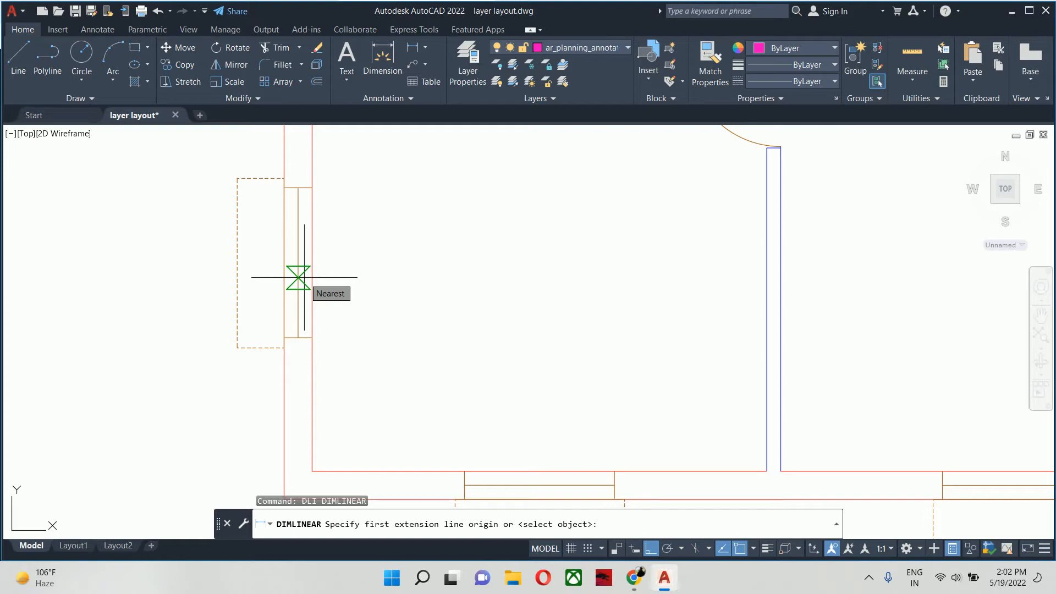
{"action": "middle_click_drag", "start_coordinate": [307, 367], "coordinate": [303, 215]}
{"action": "scroll", "coordinate": [248, 291], "scroll_direction": "up", "scroll_amount": 2}
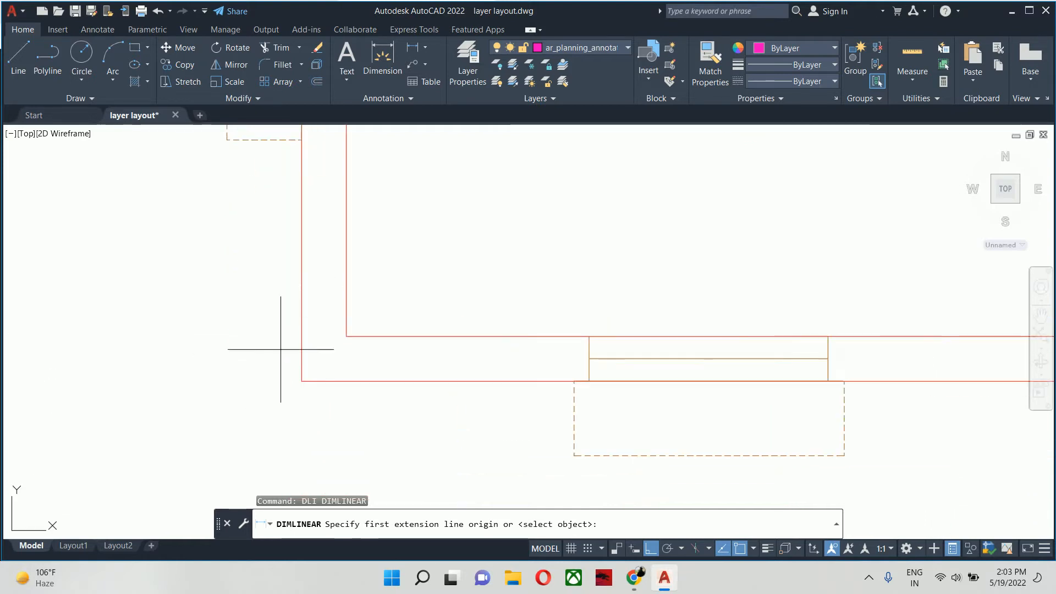
{"action": "left_click", "coordinate": [301, 381]}
{"action": "left_click", "coordinate": [346, 337]}
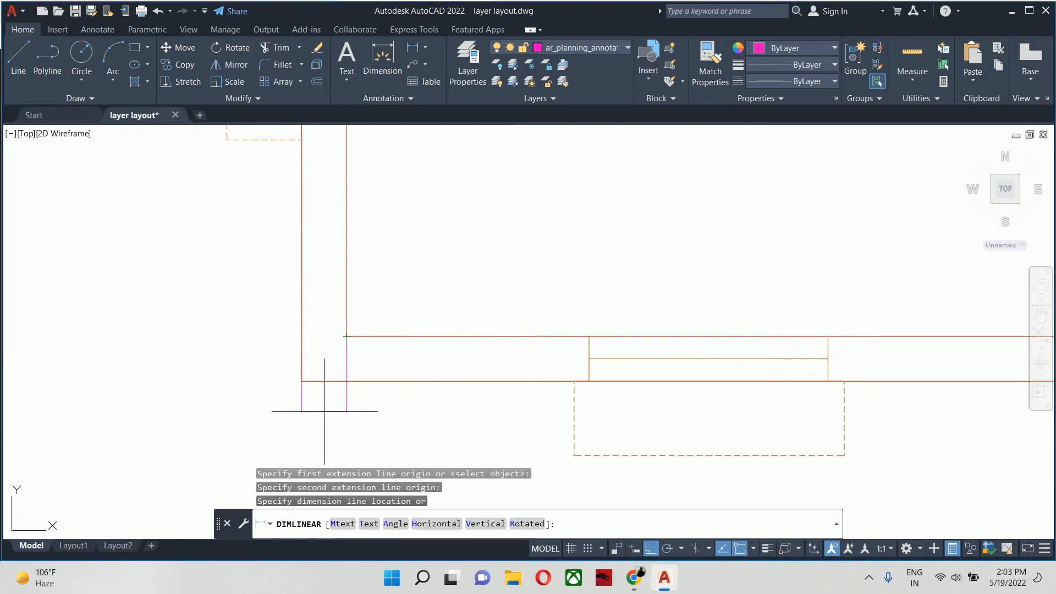
{"action": "middle_click_drag", "start_coordinate": [324, 411], "coordinate": [349, 264]}
{"action": "scroll", "coordinate": [348, 327], "scroll_direction": "down", "scroll_amount": 4}
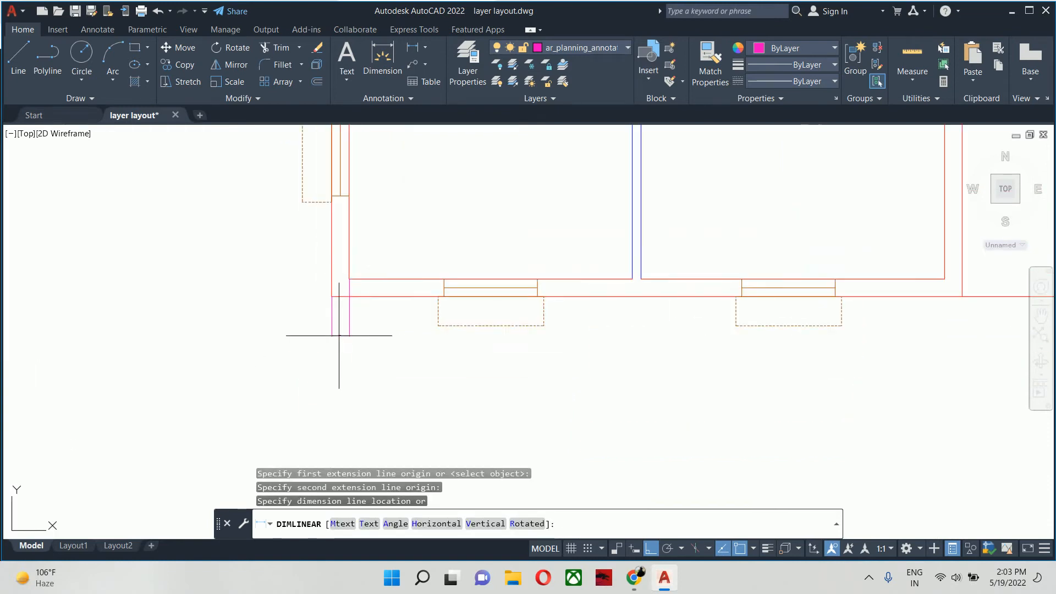
{"action": "left_click", "coordinate": [333, 375]}
{"action": "scroll", "coordinate": [321, 376], "scroll_direction": "down", "scroll_amount": 2}
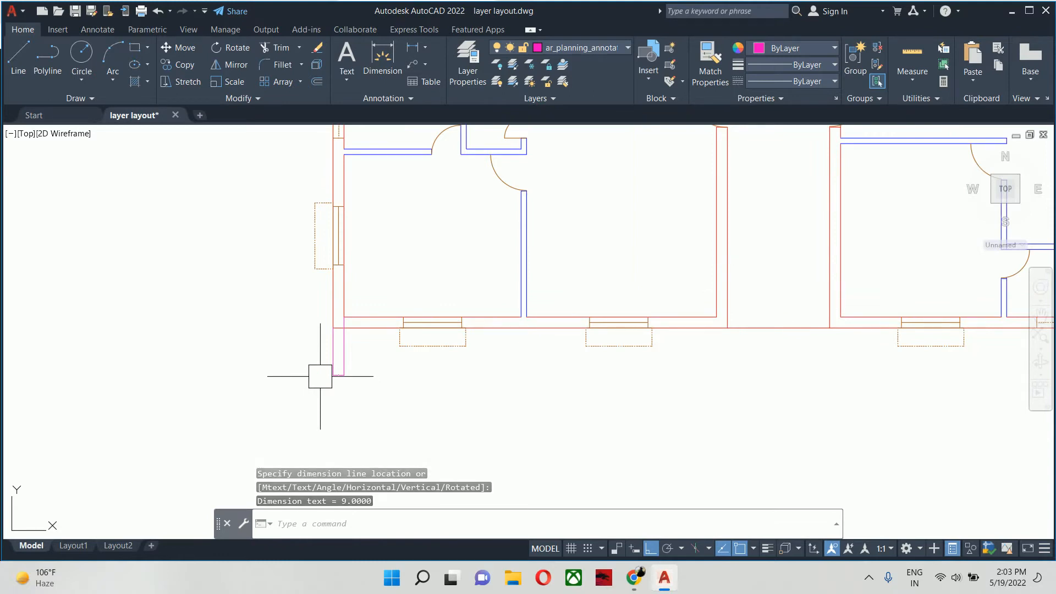
- Set the Standard dimension style's primary units to Engineering format with a precision of 0'-0.00"
{"action": "type", "text": "d"}
{"action": "key", "text": "Return"}
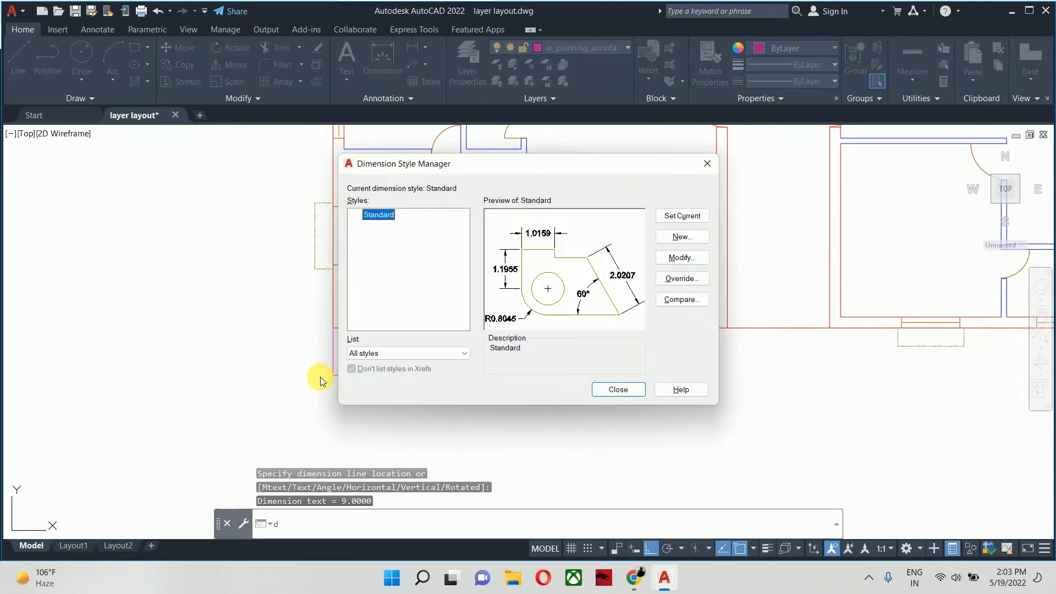
{"action": "left_click", "coordinate": [677, 259]}
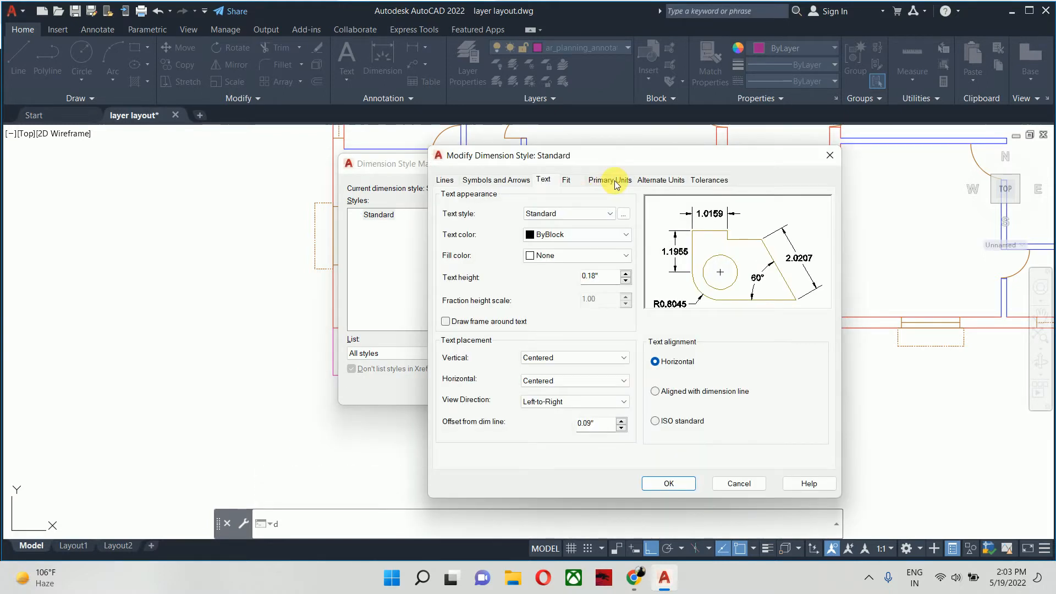
{"action": "left_click", "coordinate": [615, 181]}
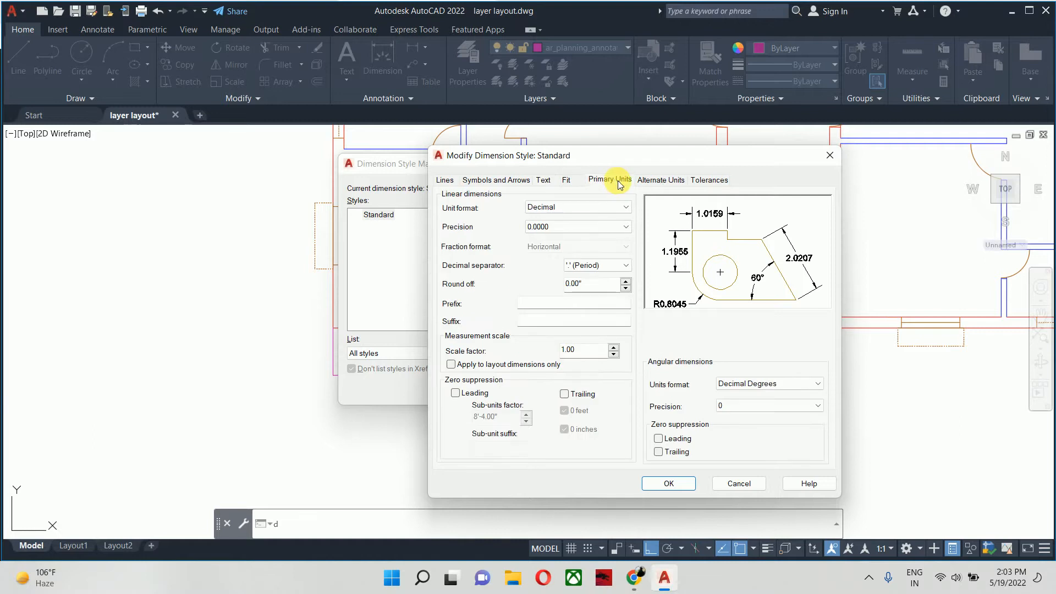
{"action": "left_click", "coordinate": [537, 207]}
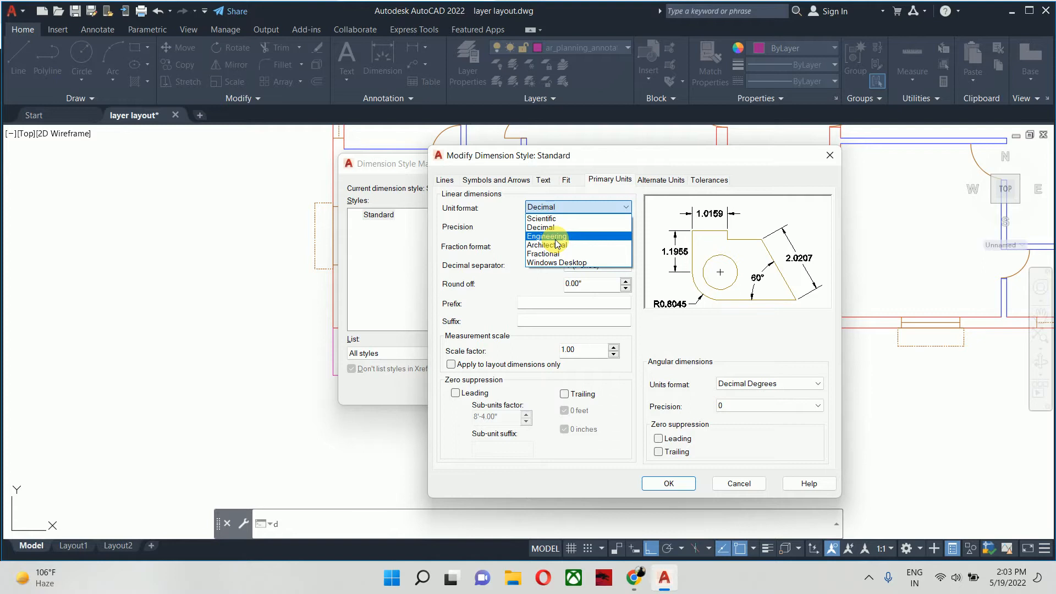
{"action": "left_click", "coordinate": [554, 244]}
{"action": "left_click", "coordinate": [553, 207]}
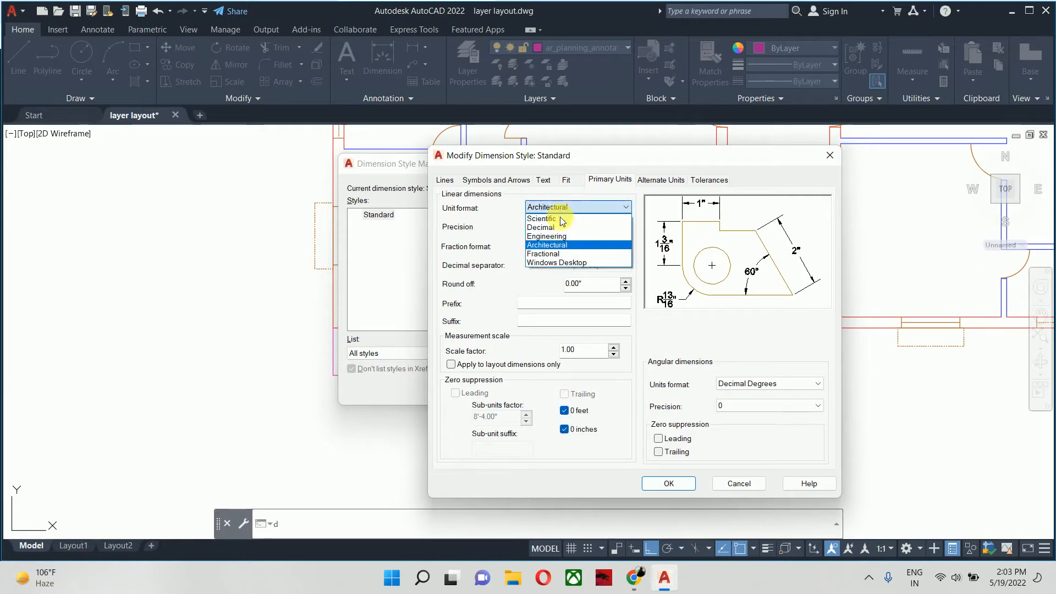
{"action": "left_click", "coordinate": [562, 236]}
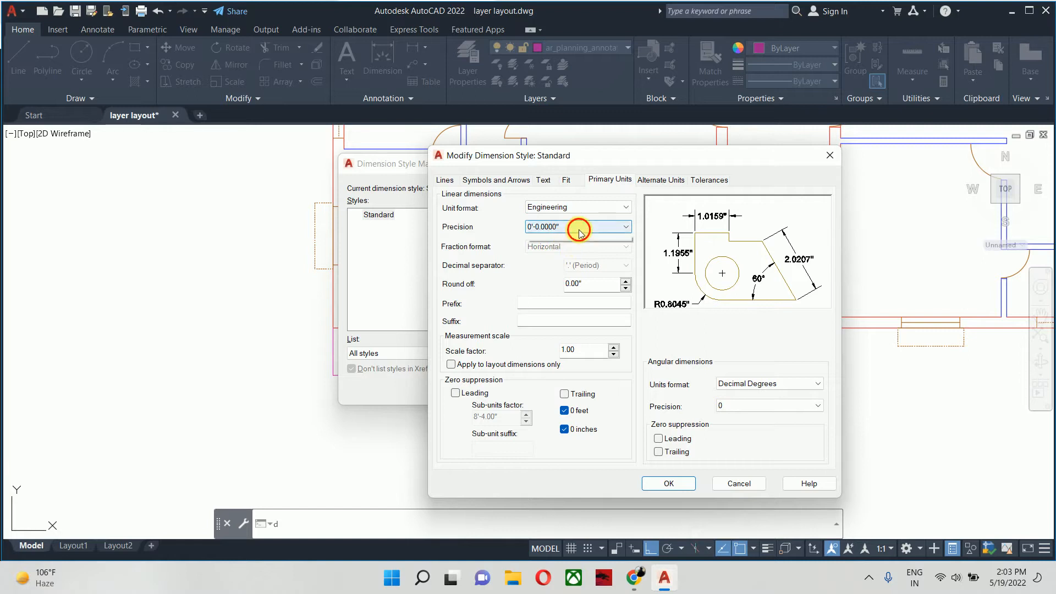
{"action": "left_click", "coordinate": [579, 231]}
{"action": "left_click", "coordinate": [553, 254]}
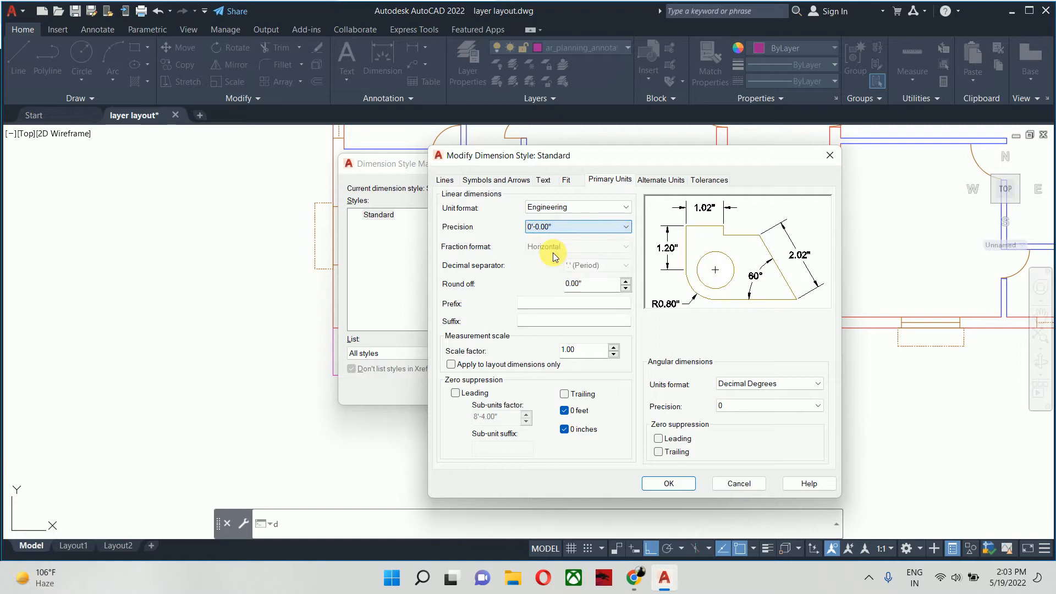
- Enlarge the Standard dimension style's text height and set its arrow size to 6
{"action": "left_click", "coordinate": [544, 181]}
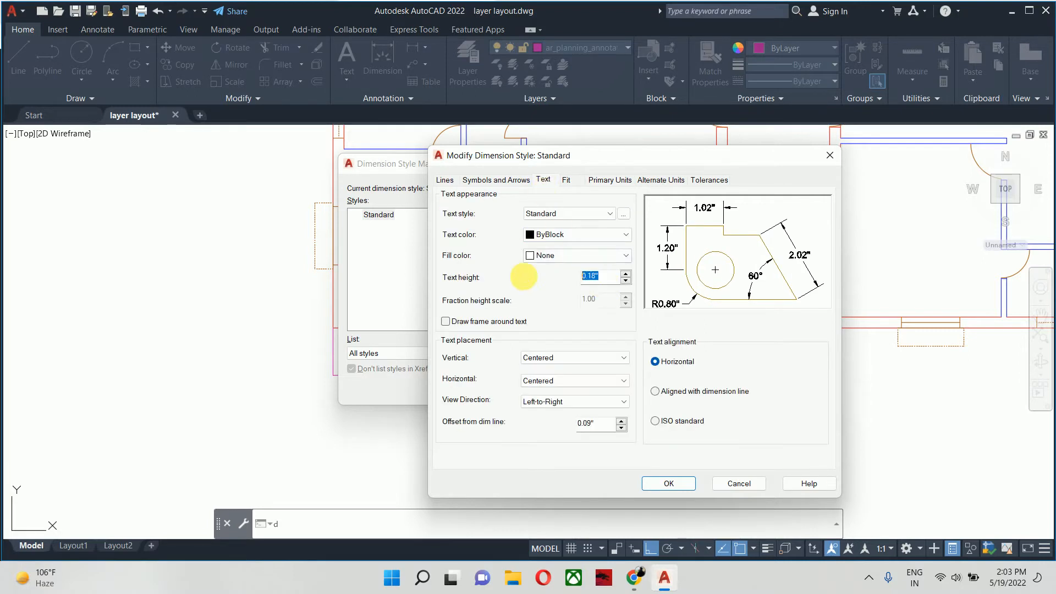
{"action": "left_click", "coordinate": [511, 175]}
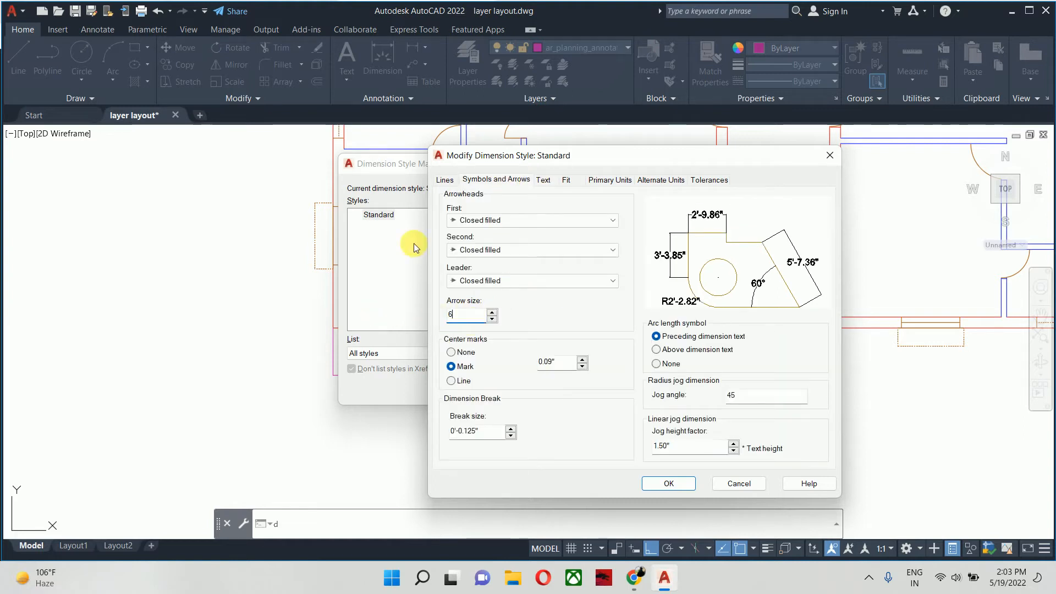
- Set extension lines to extend 3" beyond dimension lines with 3" origin offset and a fixed length of 3, and save the style
{"action": "left_click", "coordinate": [447, 179]}
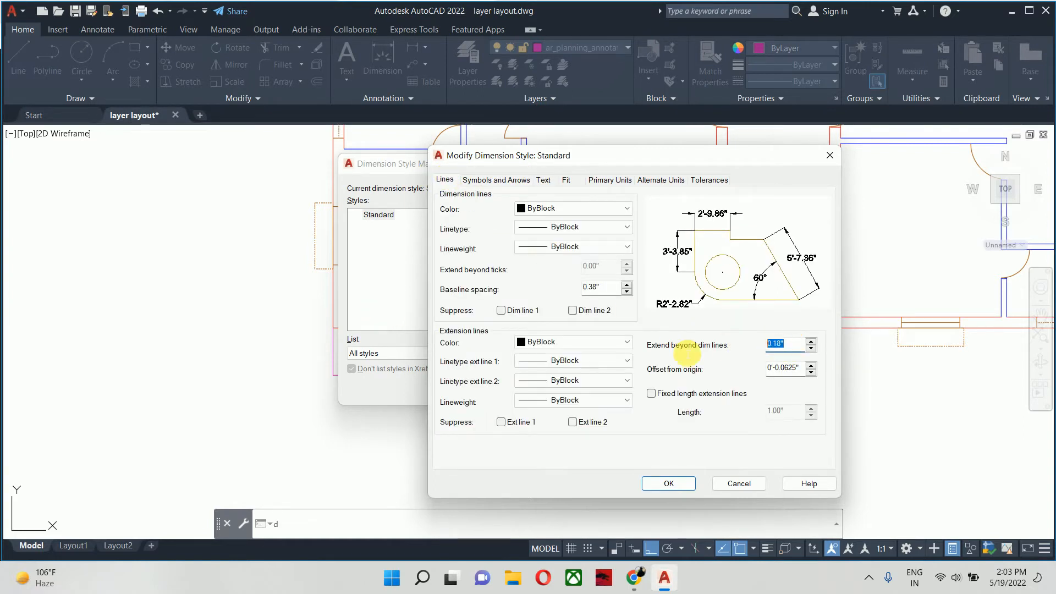
{"action": "type", "text": "3"}
{"action": "left_click_drag", "start_coordinate": [800, 368], "coordinate": [757, 374]}
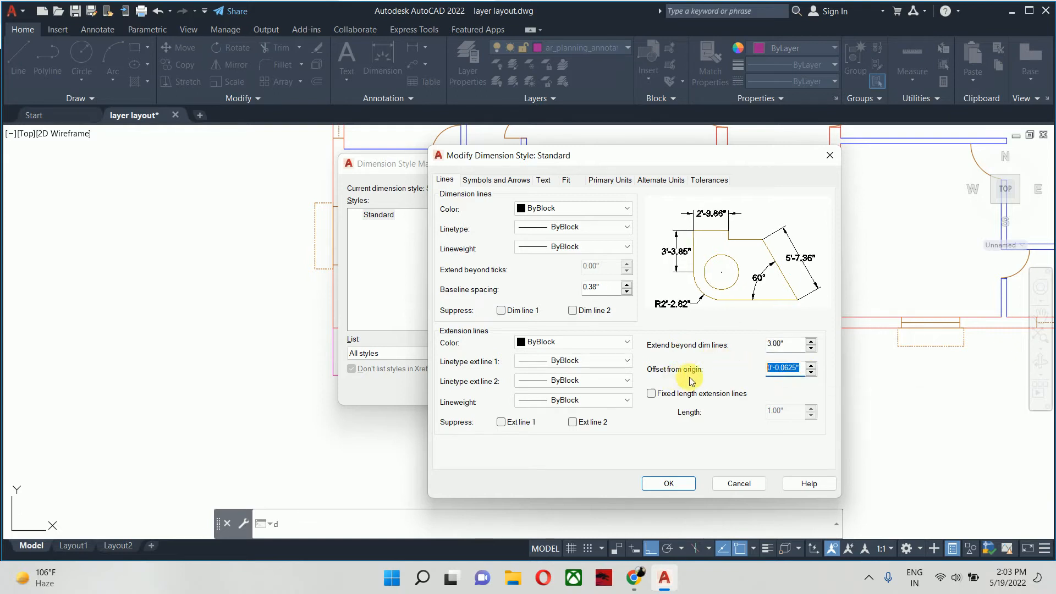
{"action": "type", "text": "3"}
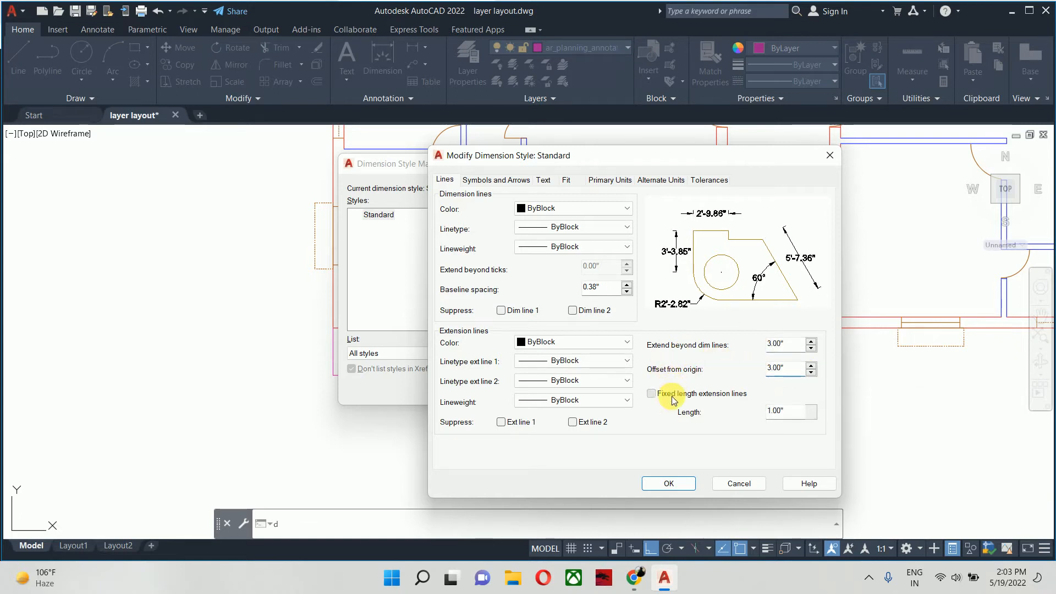
{"action": "type", "text": "3"}
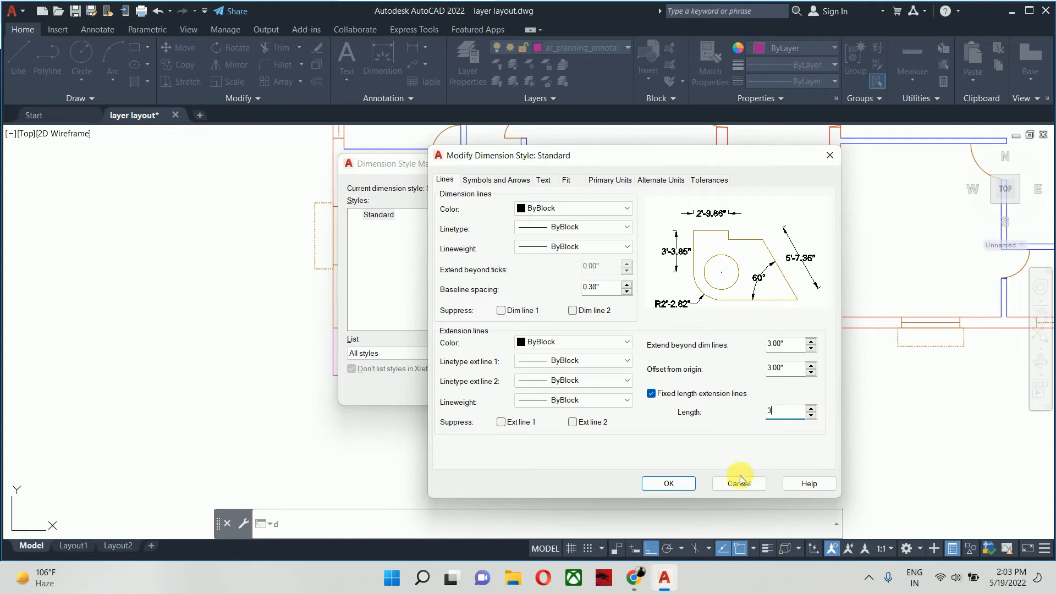
{"action": "left_click", "coordinate": [669, 486]}
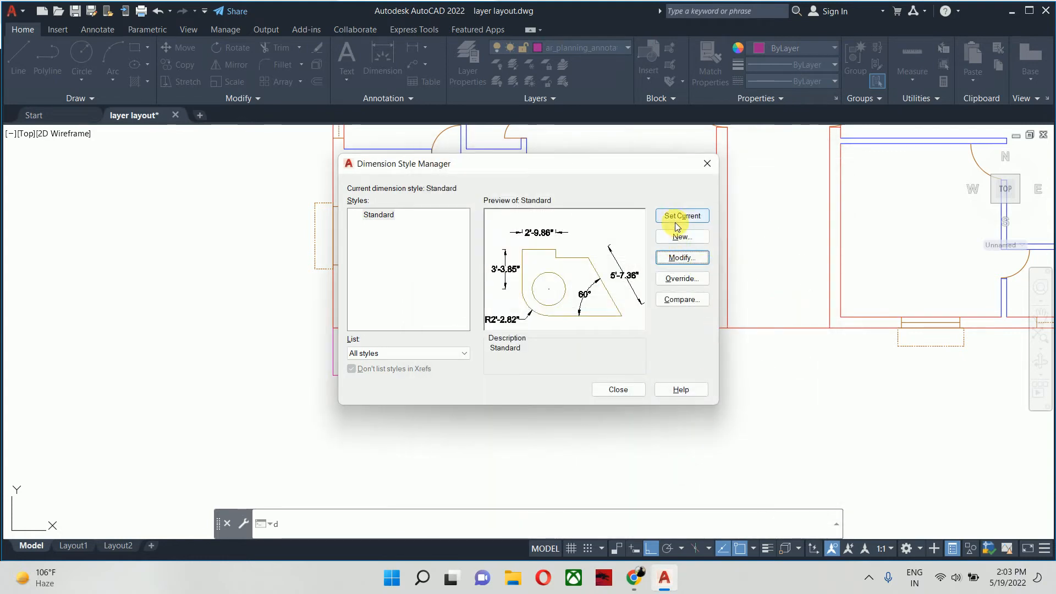
{"action": "left_click", "coordinate": [616, 389]}
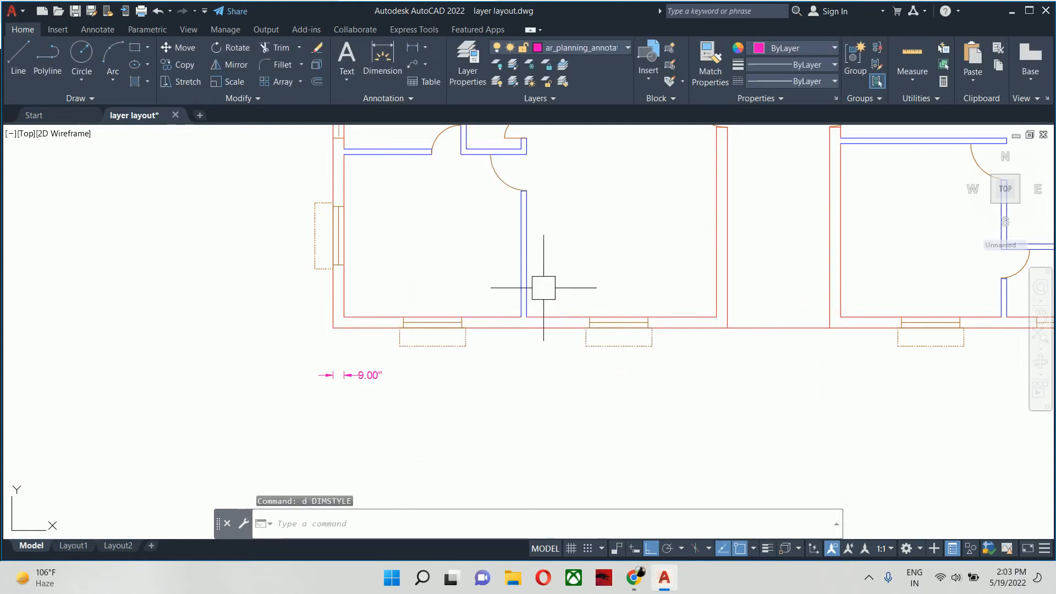
{"action": "type", "text": "dli"}
{"action": "key", "text": "Return"}
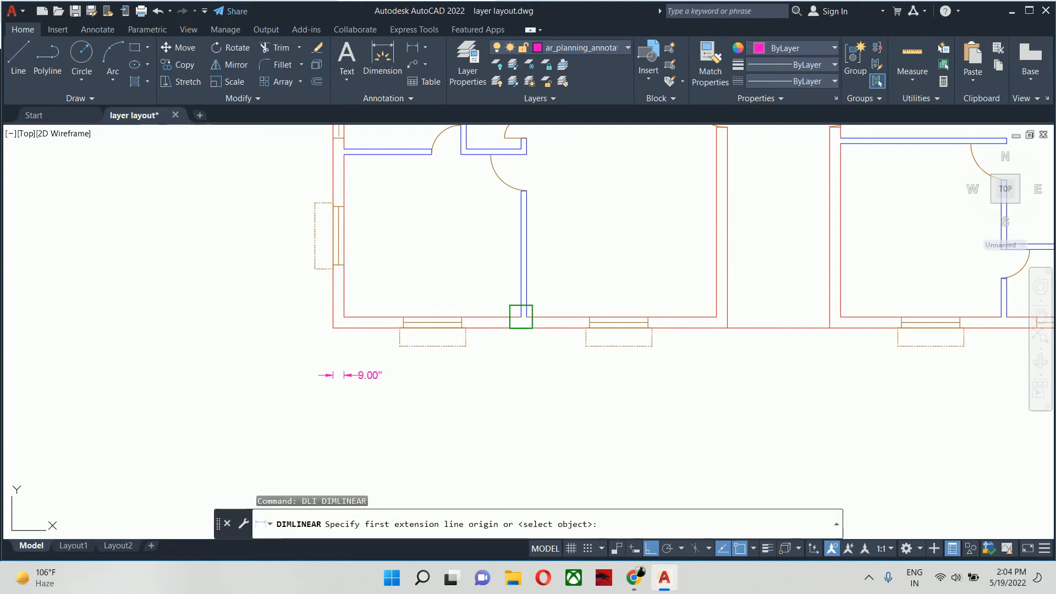
{"action": "scroll", "coordinate": [368, 331], "scroll_direction": "up", "scroll_amount": 4}
{"action": "key", "text": "Escape"}
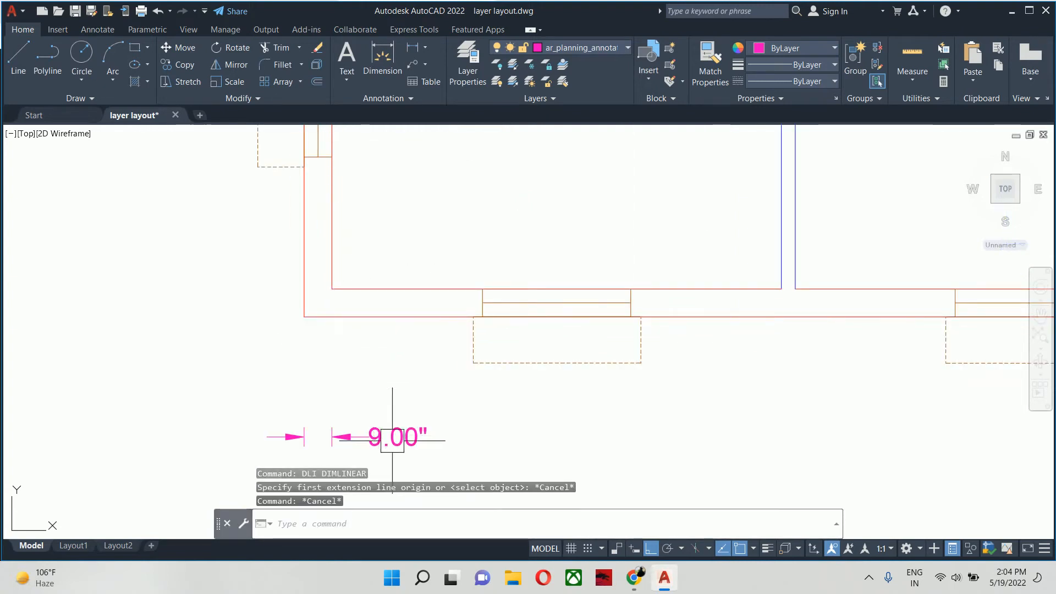
- Move the text of the left outer wall's thickness dimension to the outer side of the wall
{"action": "middle_click_drag", "start_coordinate": [392, 440], "coordinate": [471, 346]}
{"action": "left_click", "coordinate": [473, 347]}
{"action": "left_click", "coordinate": [482, 346]}
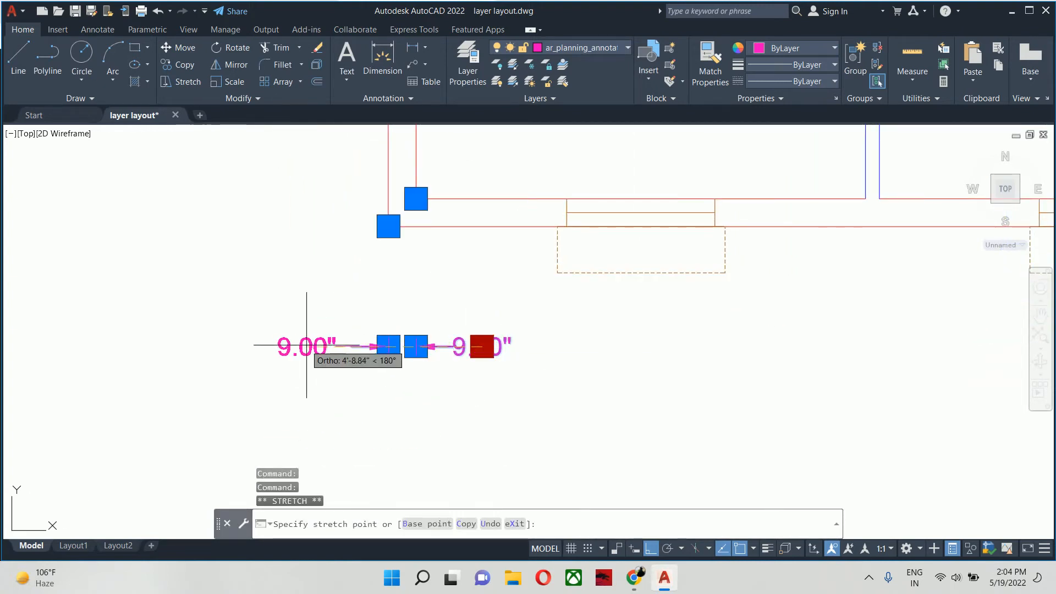
{"action": "left_click", "coordinate": [306, 344]}
{"action": "key", "text": "Escape"}
{"action": "key", "text": "Escape"}
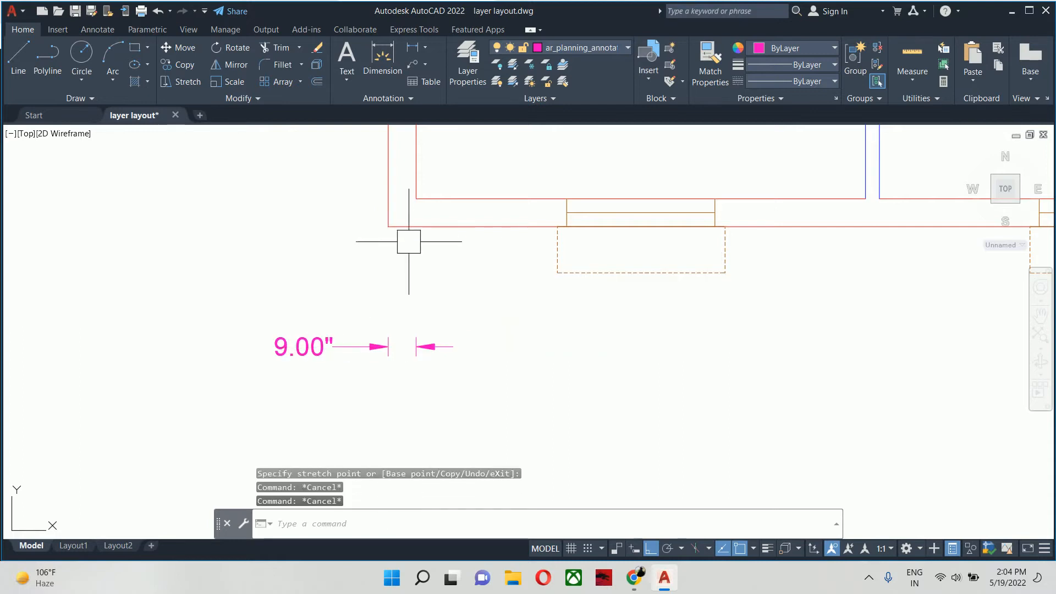
- Continue the dimension chain from the left outer wall across the first lower room and its right-hand partition
{"action": "scroll", "coordinate": [452, 252], "scroll_direction": "down", "scroll_amount": 2}
{"action": "middle_click_drag", "start_coordinate": [452, 252], "coordinate": [368, 304]}
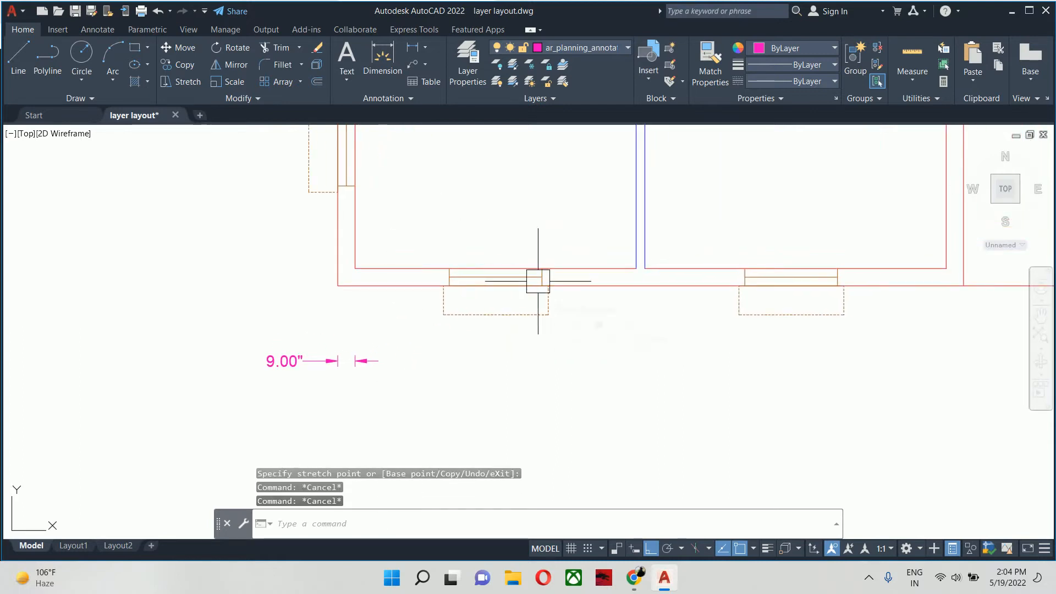
{"action": "type", "text": "dc"}
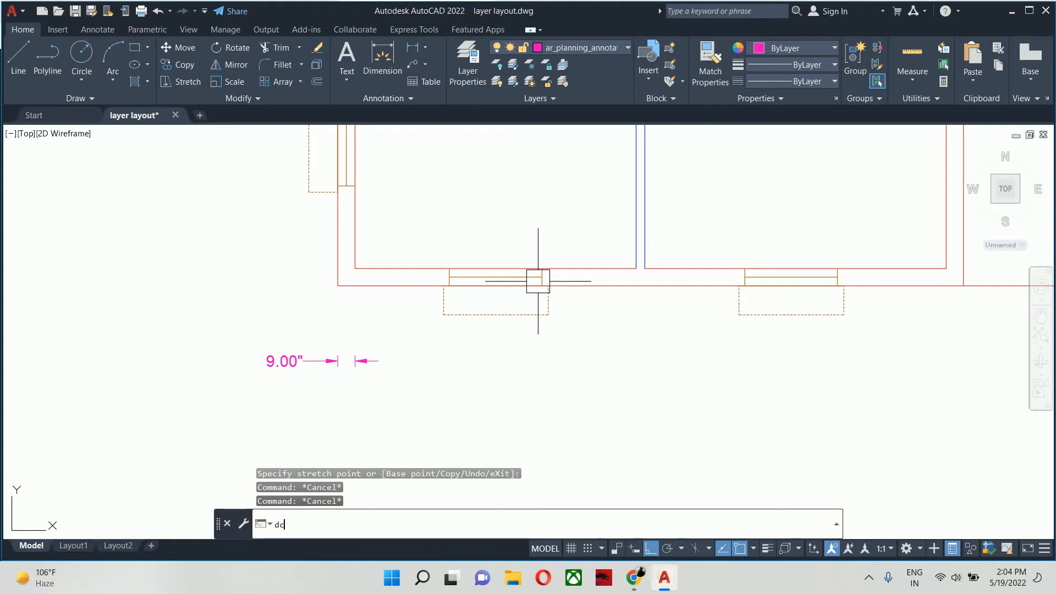
{"action": "type", "text": "o"}
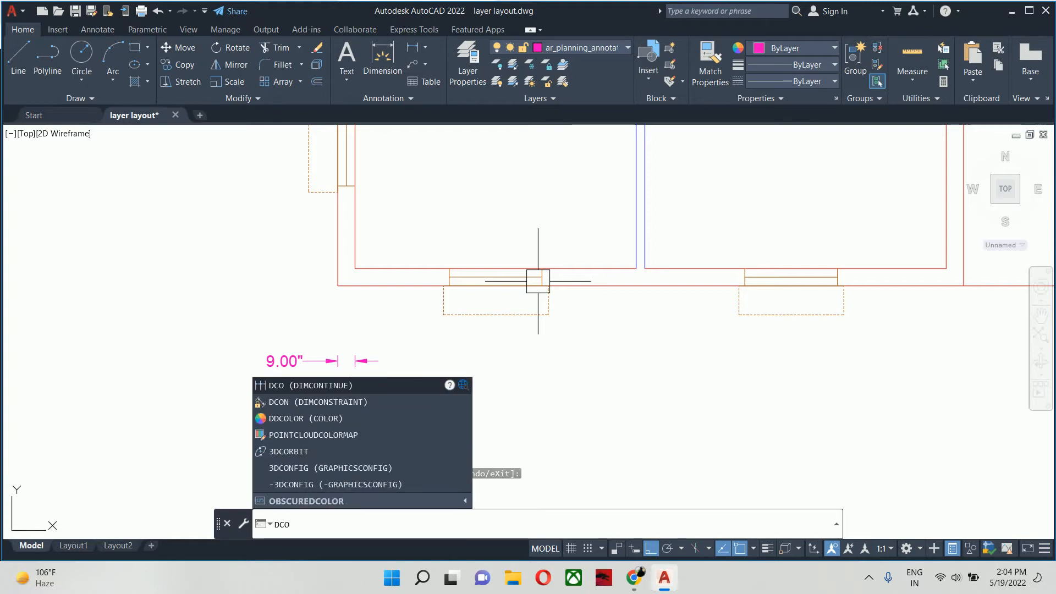
{"action": "key", "text": "Return"}
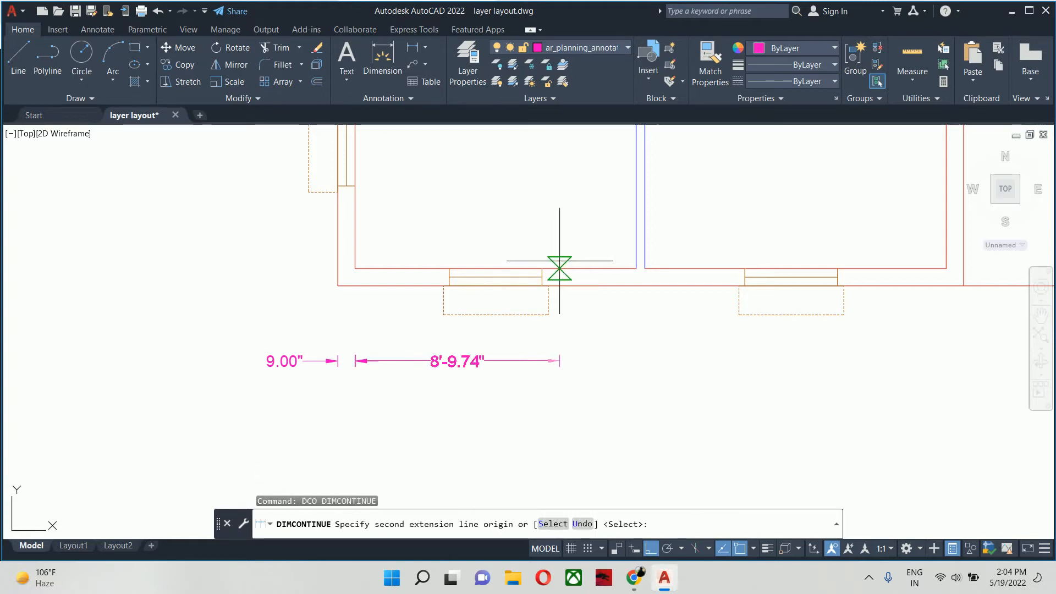
{"action": "left_click", "coordinate": [637, 269]}
{"action": "scroll", "coordinate": [637, 268], "scroll_direction": "up", "scroll_amount": 4}
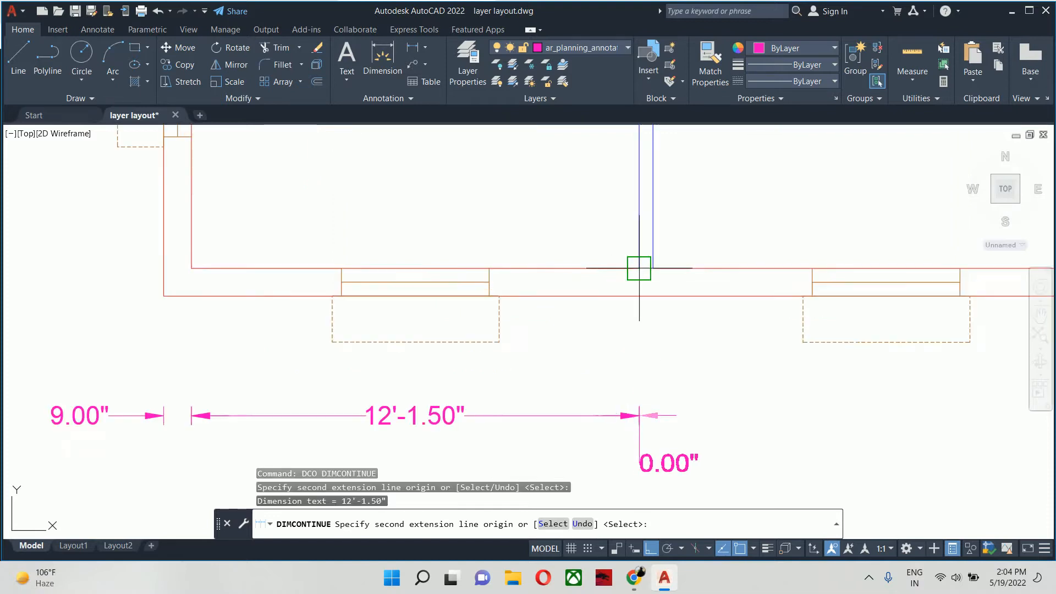
- Extend the dimension chain across the second lower room and the thickness of the wall on its right
{"action": "scroll", "coordinate": [724, 279], "scroll_direction": "down", "scroll_amount": 2}
{"action": "middle_click_drag", "start_coordinate": [946, 301], "coordinate": [68, 312]}
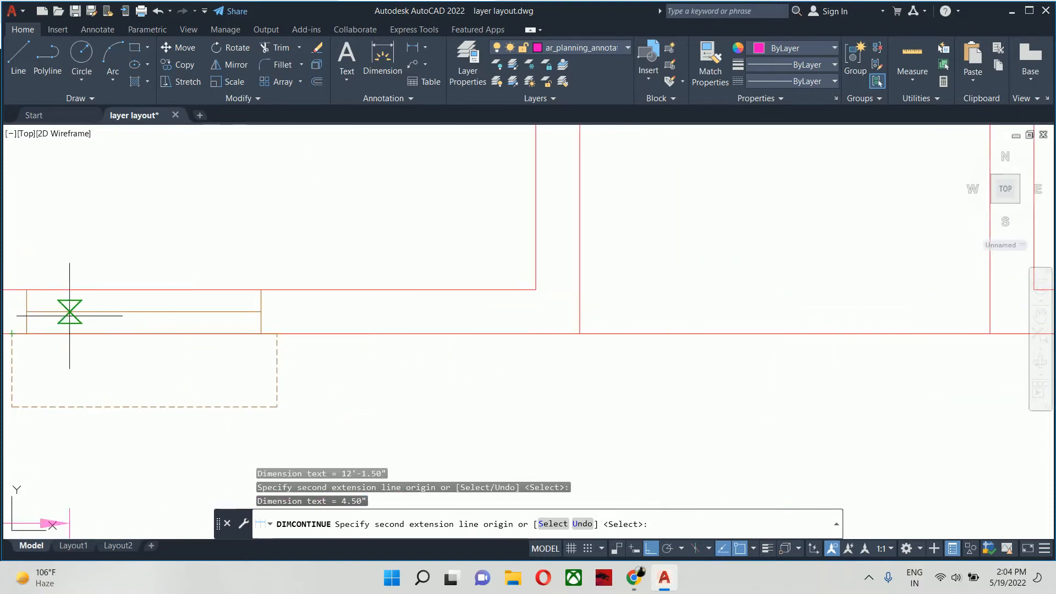
{"action": "left_click", "coordinate": [537, 289]}
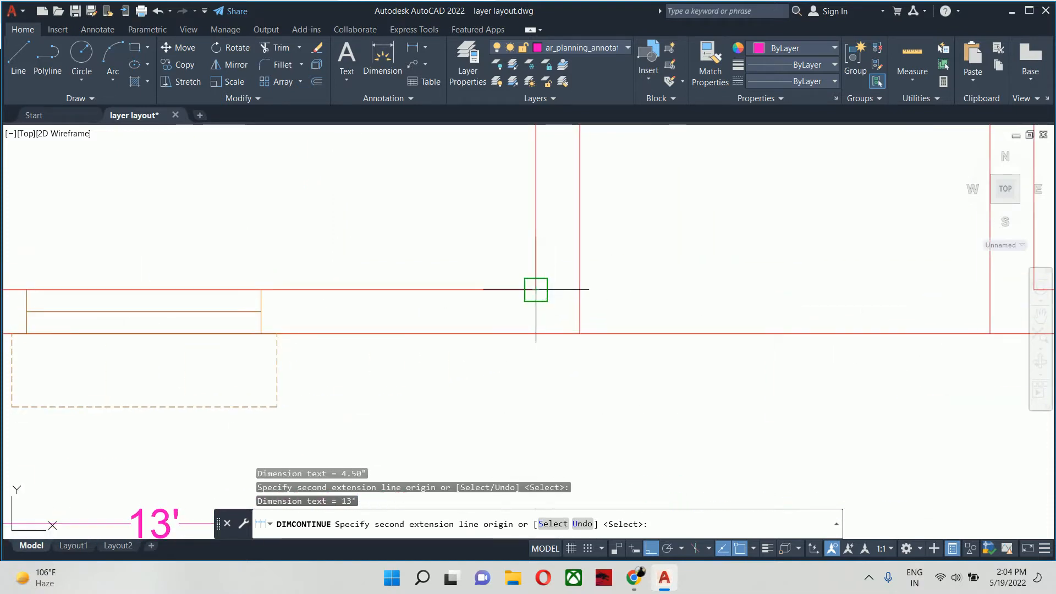
{"action": "left_click", "coordinate": [579, 333]}
- Extend the dimension chain across the passage between the two main walls and the thickness of the passage's right wall
{"action": "scroll", "coordinate": [715, 364], "scroll_direction": "down", "scroll_amount": 4}
{"action": "scroll", "coordinate": [719, 365], "scroll_direction": "up", "scroll_amount": 2}
{"action": "middle_click_drag", "start_coordinate": [718, 365], "coordinate": [165, 377]}
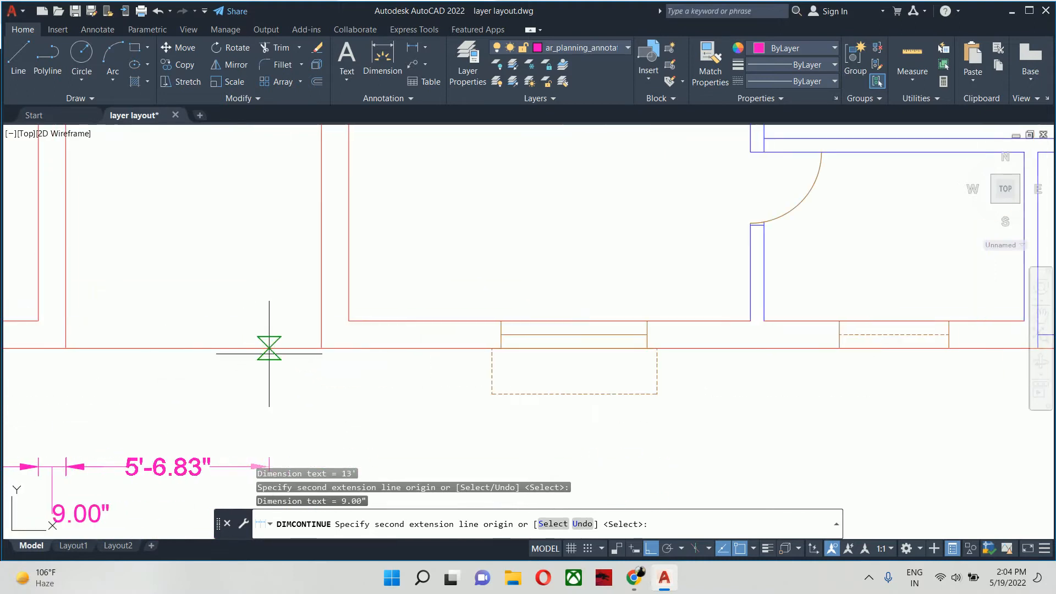
{"action": "left_click", "coordinate": [321, 348]}
{"action": "left_click", "coordinate": [363, 321]}
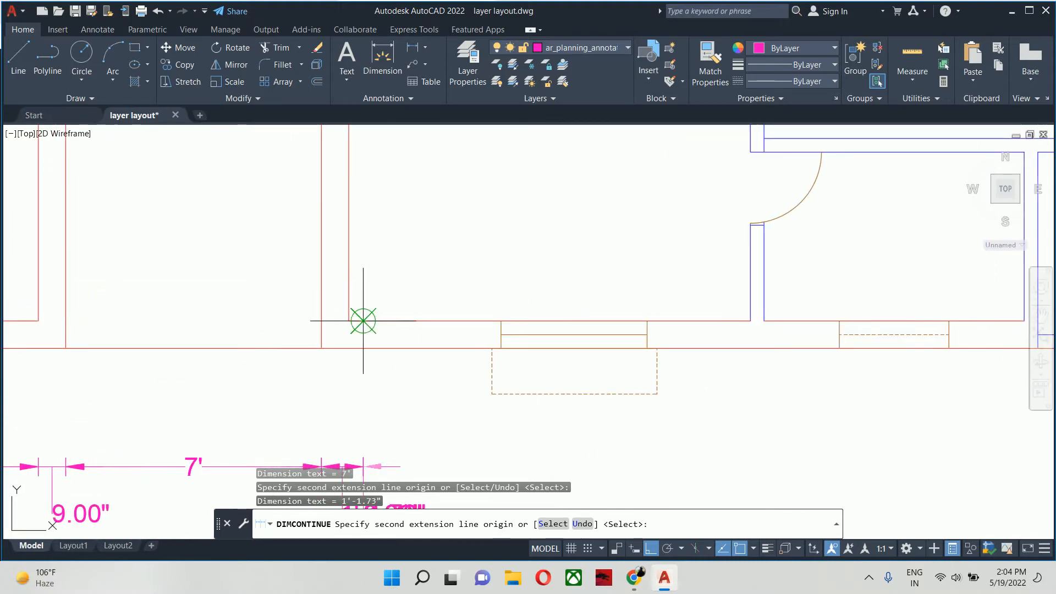
{"action": "key", "text": "ctrl+z"}
{"action": "left_click", "coordinate": [348, 321]}
- Extend the dimension chain across the room right of the passage and the partition on its right side
{"action": "scroll", "coordinate": [360, 332], "scroll_direction": "down", "scroll_amount": 2}
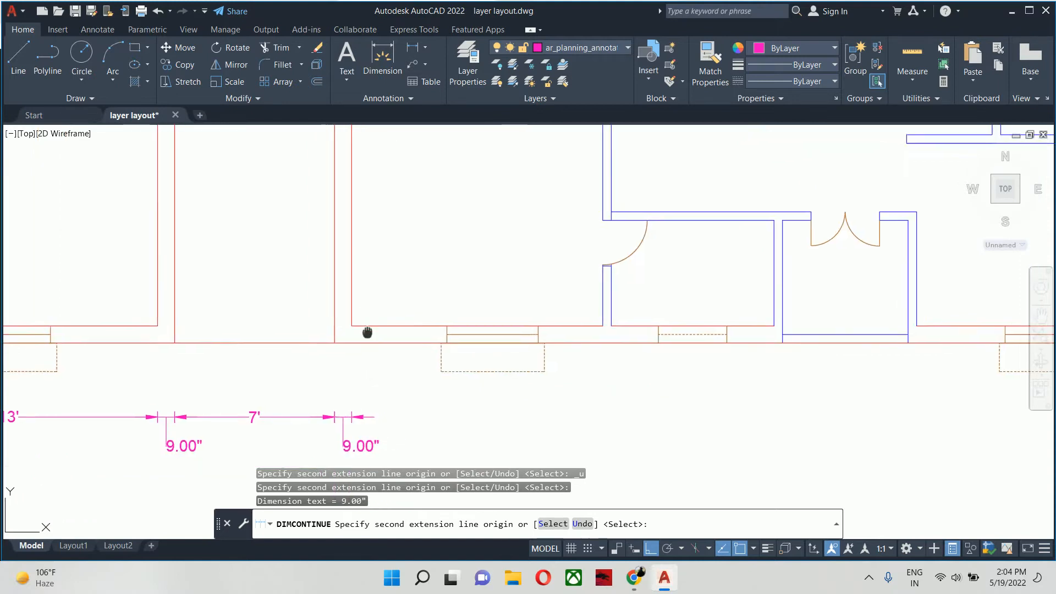
{"action": "middle_click_drag", "start_coordinate": [368, 332], "coordinate": [137, 318]}
{"action": "left_click", "coordinate": [373, 311]}
{"action": "scroll", "coordinate": [379, 309], "scroll_direction": "up", "scroll_amount": 4}
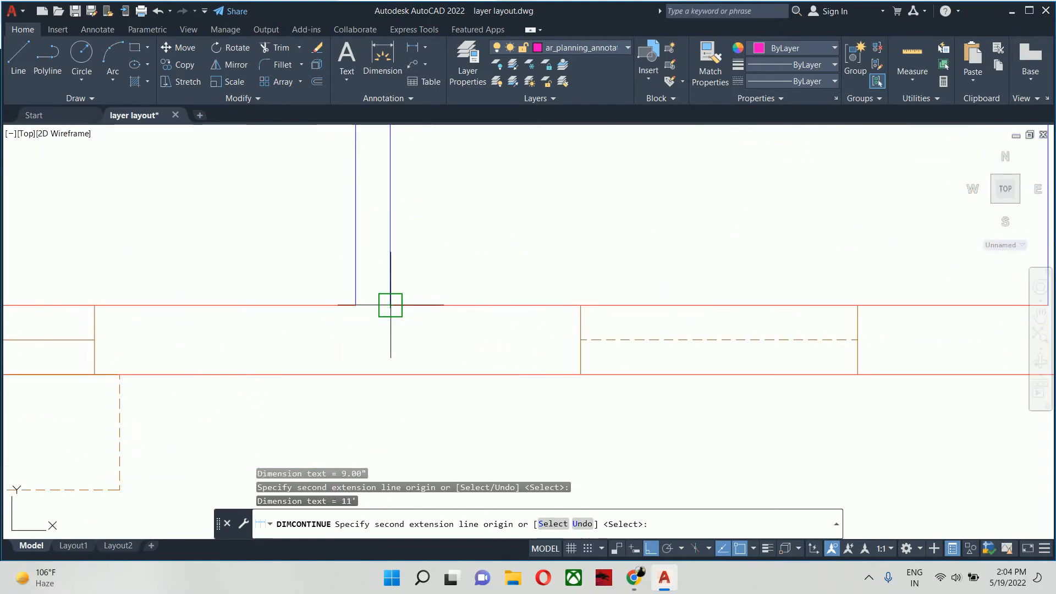
- Extend the dimension chain across the small room, the double-door bay and the partitions on the right side of each
{"action": "scroll", "coordinate": [621, 327], "scroll_direction": "down", "scroll_amount": 5}
{"action": "middle_click_drag", "start_coordinate": [633, 327], "coordinate": [131, 331]}
{"action": "scroll", "coordinate": [137, 331], "scroll_direction": "up", "scroll_amount": 2}
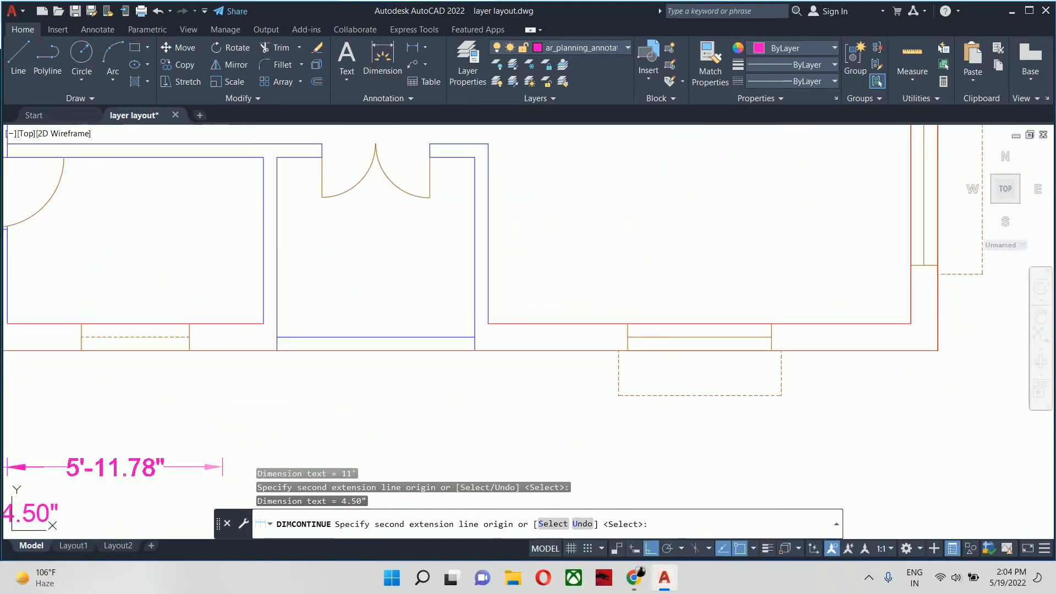
{"action": "left_click", "coordinate": [264, 324]}
{"action": "left_click", "coordinate": [277, 350]}
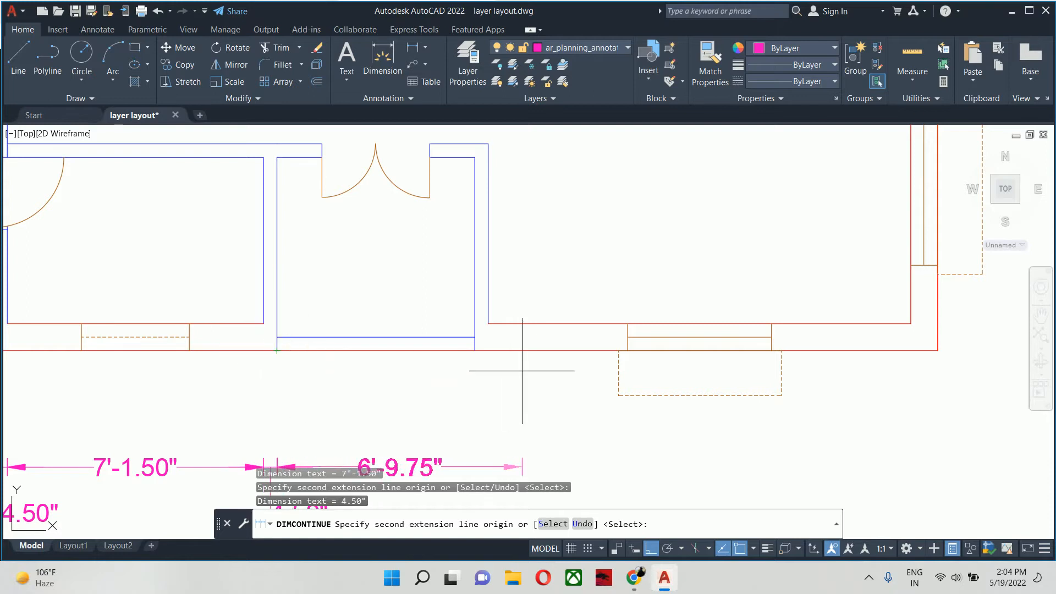
{"action": "left_click", "coordinate": [475, 350]}
{"action": "left_click", "coordinate": [488, 323]}
- Finish the lower dimension chain across the last room and the thickness of the right outer wall
{"action": "scroll", "coordinate": [488, 323], "scroll_direction": "down", "scroll_amount": 2}
{"action": "middle_click_drag", "start_coordinate": [487, 323], "coordinate": [212, 340]}
{"action": "scroll", "coordinate": [365, 340], "scroll_direction": "up", "scroll_amount": 3}
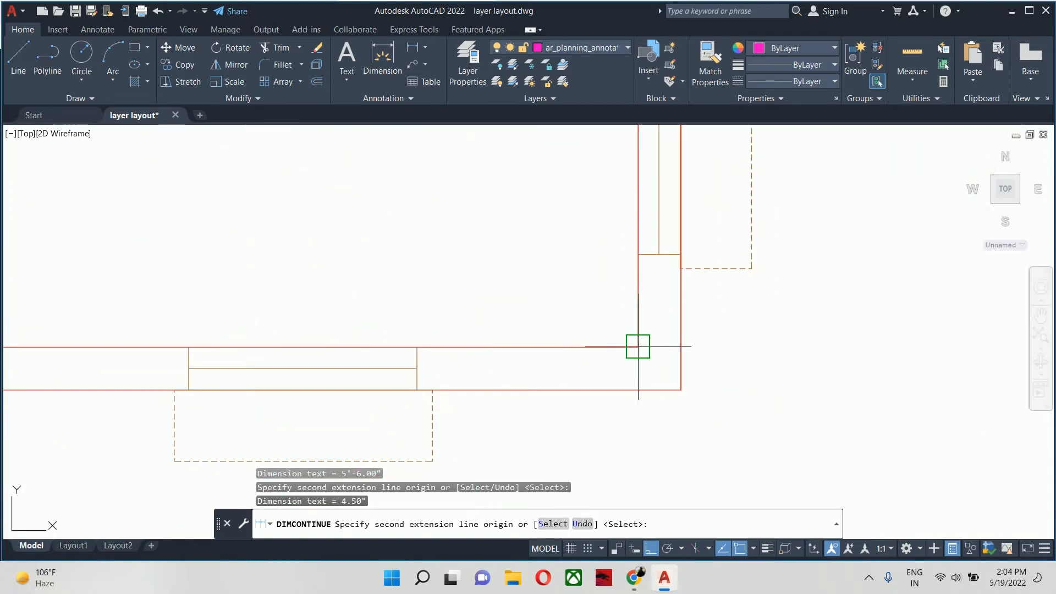
{"action": "scroll", "coordinate": [681, 328], "scroll_direction": "down", "scroll_amount": 3}
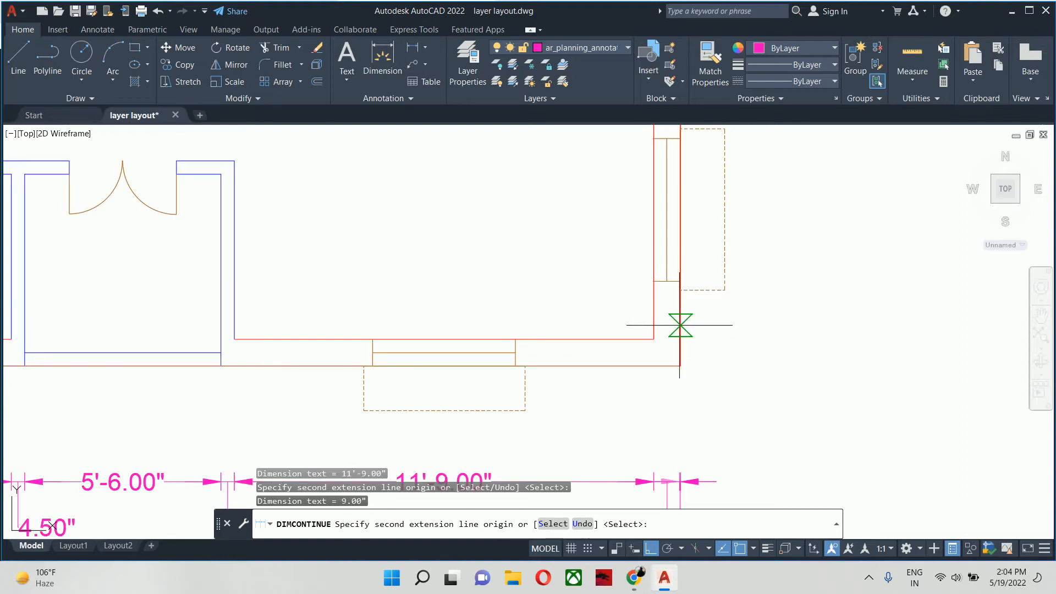
{"action": "key", "text": "Escape"}
{"action": "key", "text": "Escape"}
{"action": "scroll", "coordinate": [676, 325], "scroll_direction": "down", "scroll_amount": 2}
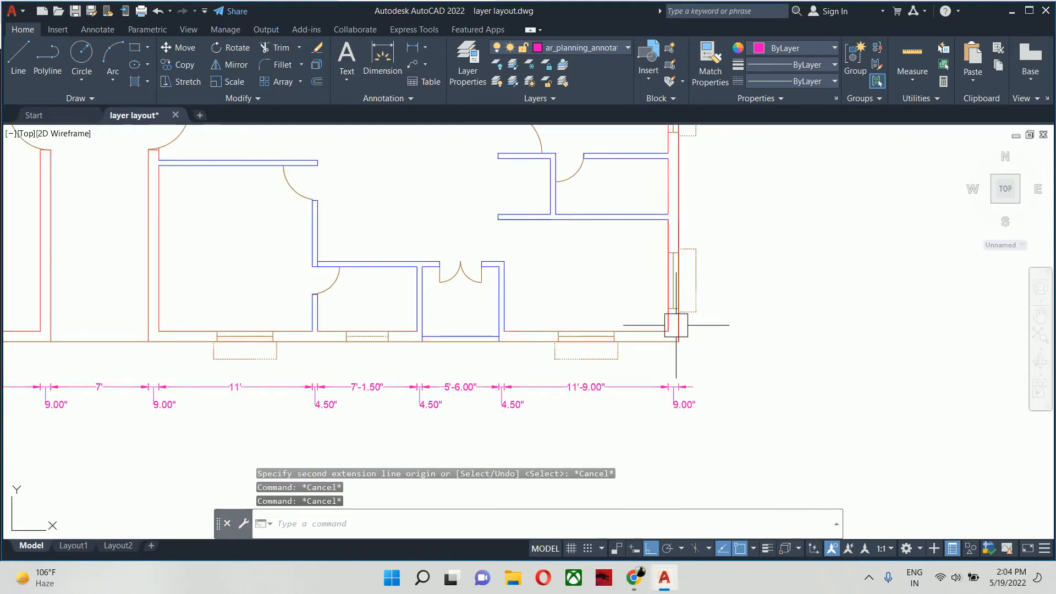
- Add a linear dimension for the thickness of the lower outer wall, placed to the right of the building's lower-right corner
{"action": "key", "text": "Escape"}
{"action": "scroll", "coordinate": [677, 325], "scroll_direction": "down", "scroll_amount": 3}
{"action": "middle_click_drag", "start_coordinate": [677, 325], "coordinate": [543, 361]}
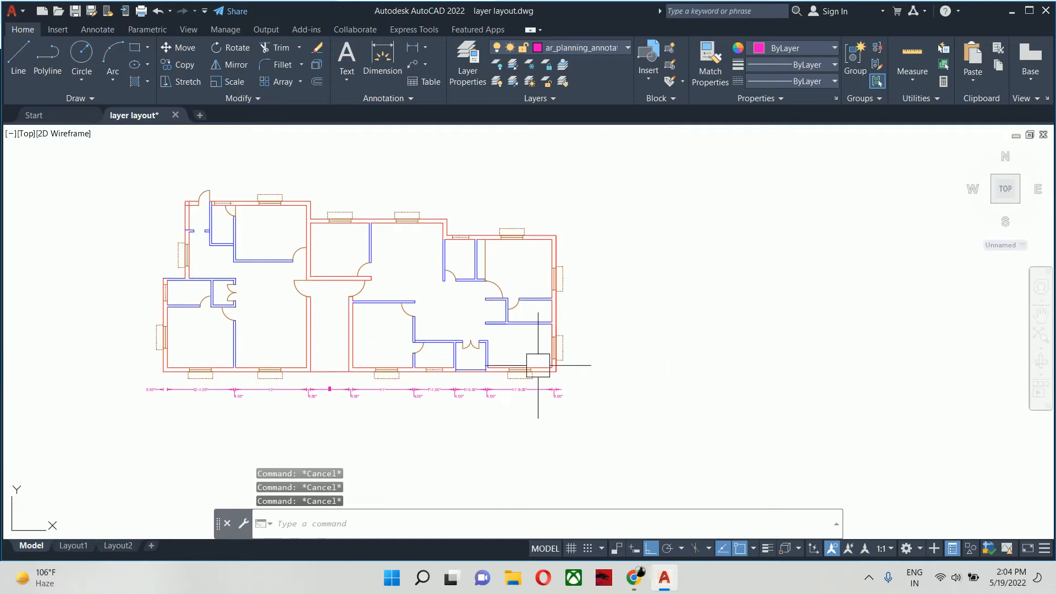
{"action": "type", "text": "dli"}
{"action": "key", "text": "Return"}
{"action": "scroll", "coordinate": [562, 361], "scroll_direction": "up", "scroll_amount": 6}
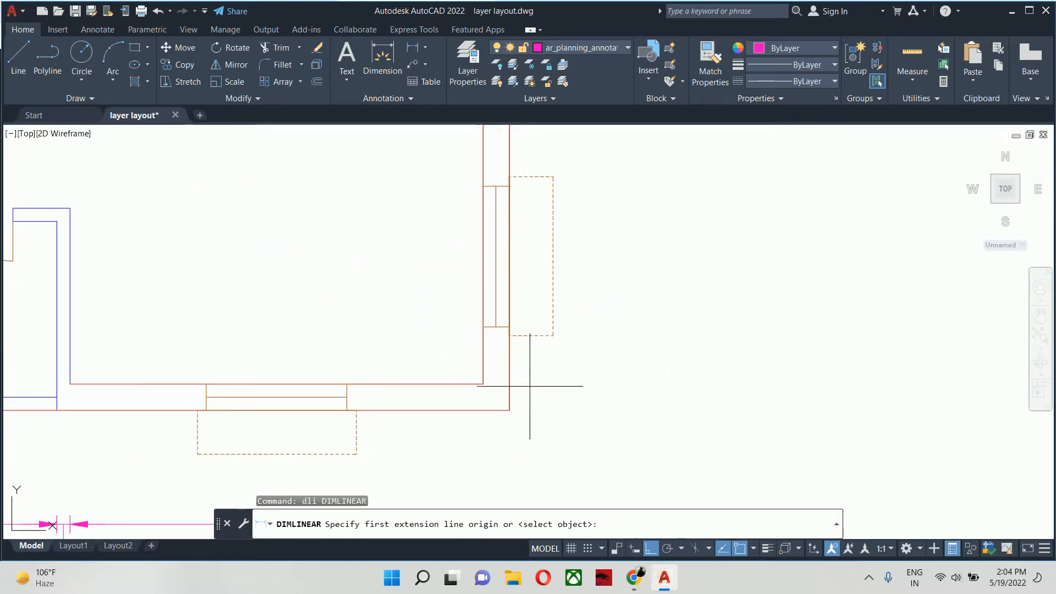
{"action": "left_click", "coordinate": [509, 410]}
{"action": "left_click", "coordinate": [483, 384]}
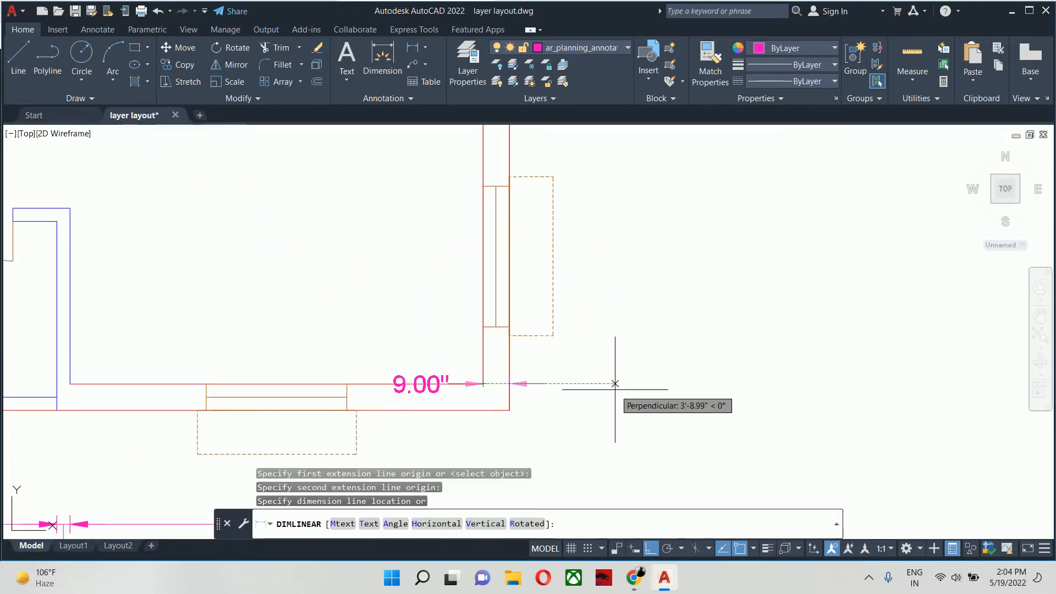
{"action": "left_click", "coordinate": [607, 408]}
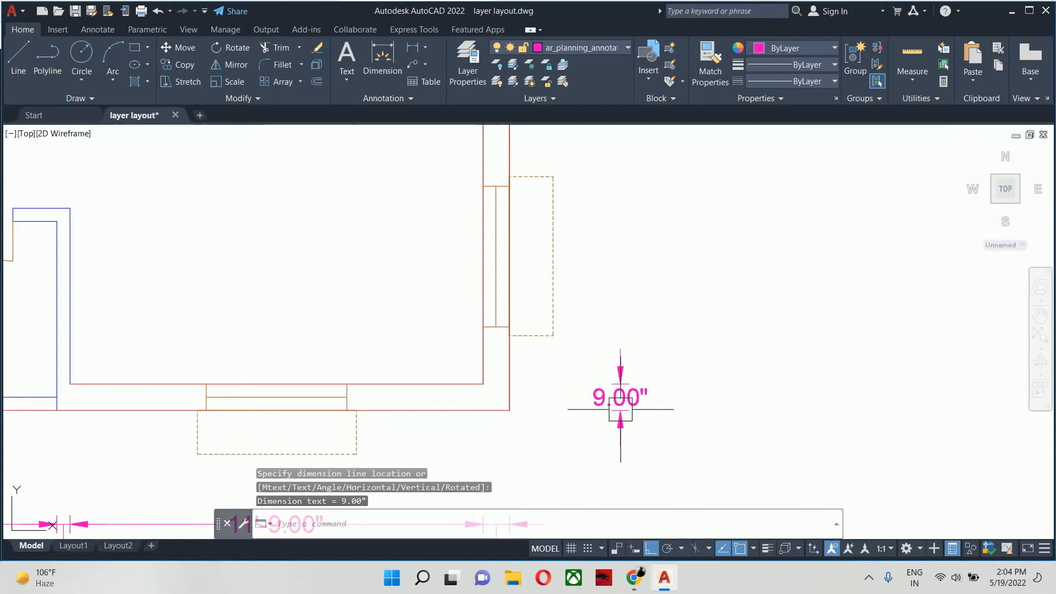
- Continue that dimension upward across the lower-right room and the thickness of the partition above it
{"action": "middle_click_drag", "start_coordinate": [632, 398], "coordinate": [597, 464]}
{"action": "type", "text": "dco"}
{"action": "key", "text": "Return"}
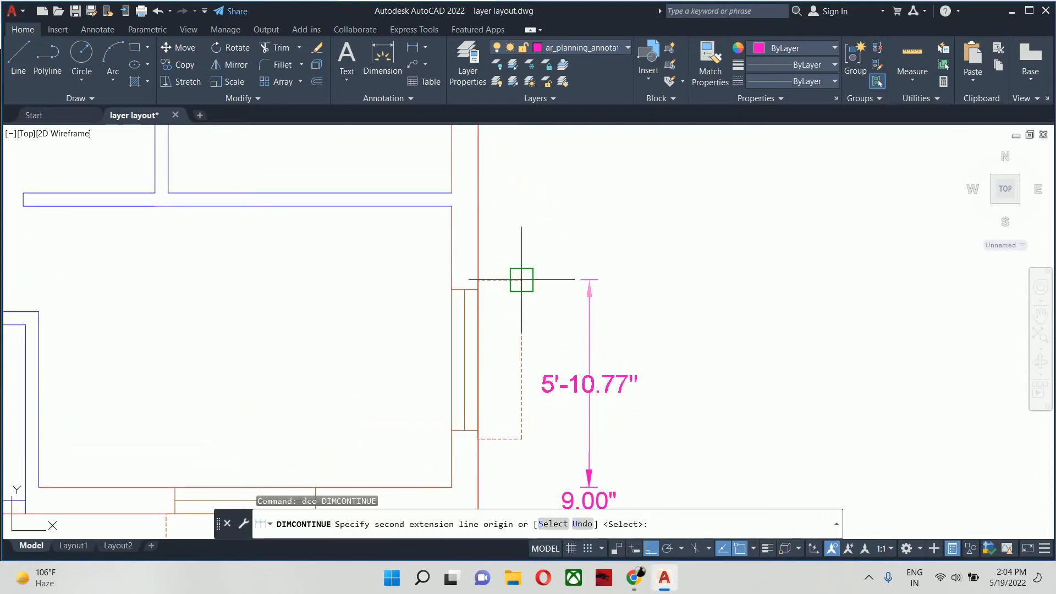
{"action": "scroll", "coordinate": [547, 451], "scroll_direction": "up", "scroll_amount": 5}
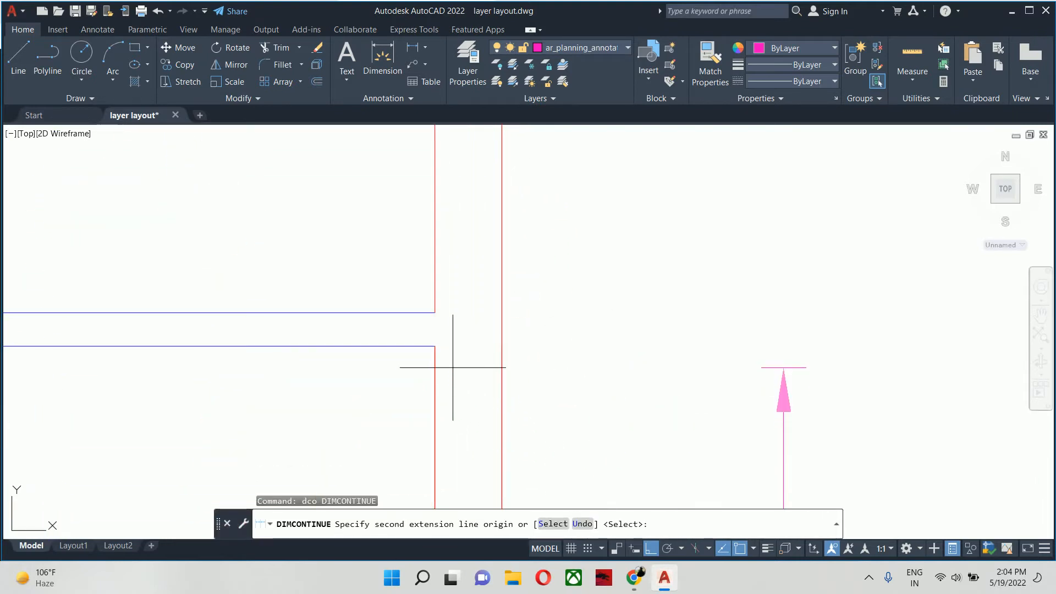
{"action": "left_click", "coordinate": [434, 347]}
{"action": "left_click", "coordinate": [435, 312]}
- Extend the right-side dimension chain across the small room above and the thickness of its upper partition
{"action": "scroll", "coordinate": [437, 311], "scroll_direction": "down", "scroll_amount": 4}
{"action": "middle_click_drag", "start_coordinate": [439, 311], "coordinate": [472, 516]}
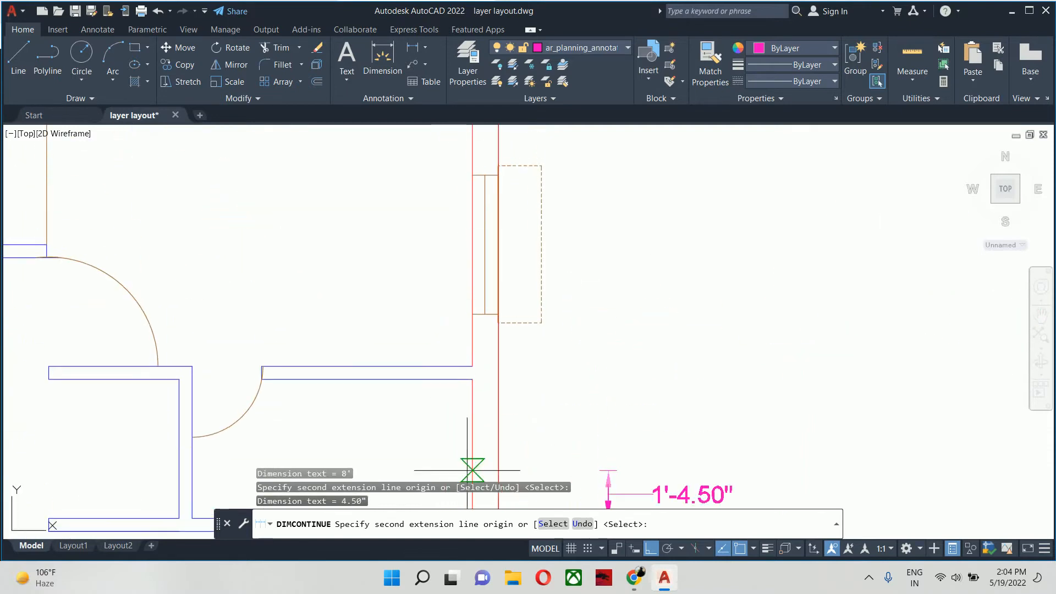
{"action": "scroll", "coordinate": [462, 385], "scroll_direction": "up", "scroll_amount": 5}
{"action": "left_click", "coordinate": [485, 365]}
{"action": "left_click", "coordinate": [485, 332]}
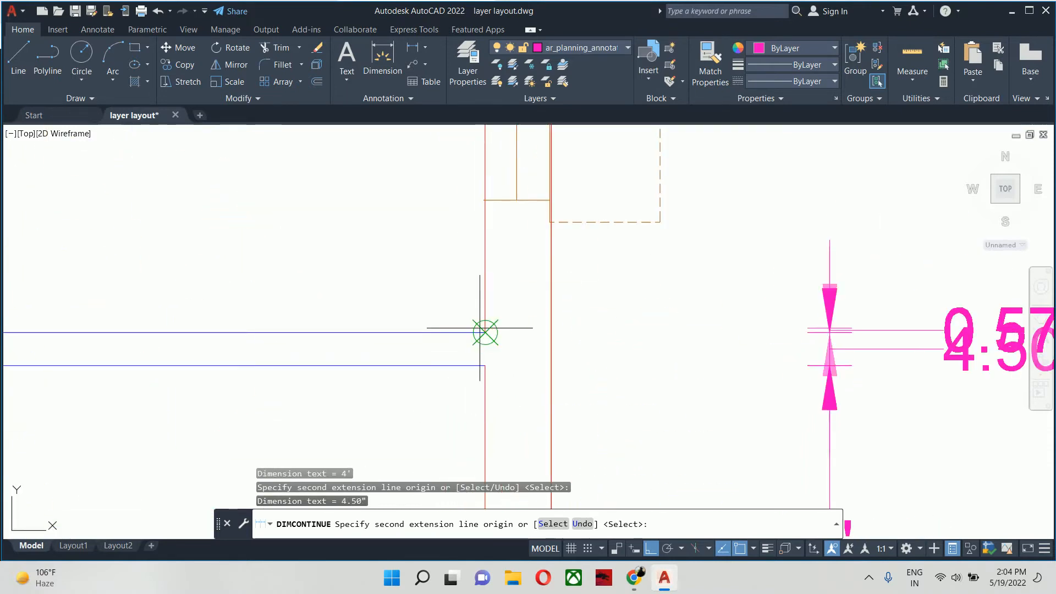
- Finish the right-side dimension chain across the upper-right room and the thickness of the upper outer wall
{"action": "scroll", "coordinate": [483, 270], "scroll_direction": "down", "scroll_amount": 5}
{"action": "middle_click_drag", "start_coordinate": [484, 220], "coordinate": [562, 489]}
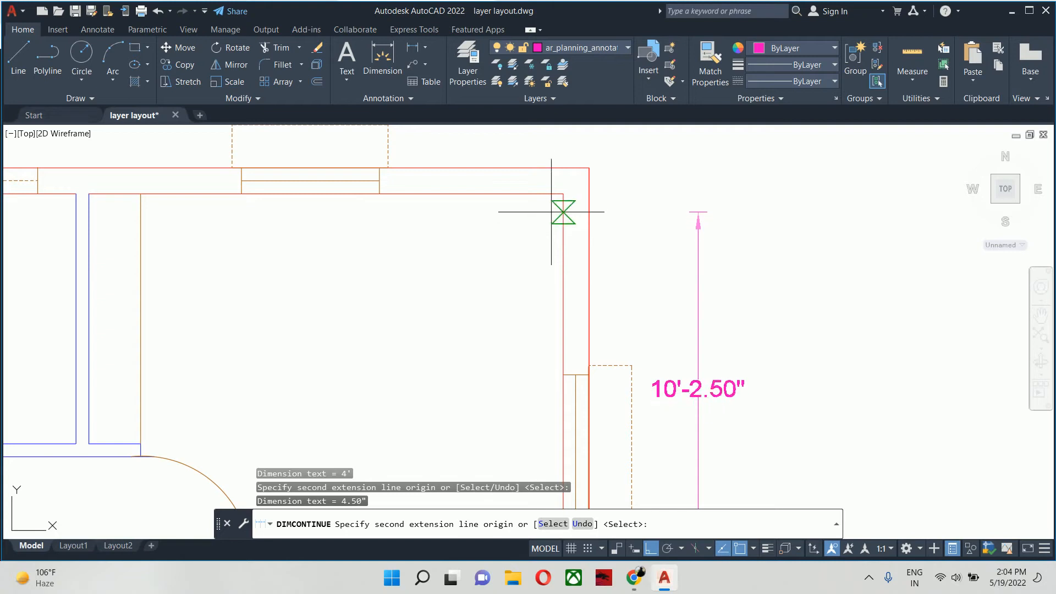
{"action": "left_click", "coordinate": [563, 194]}
{"action": "left_click", "coordinate": [578, 179]}
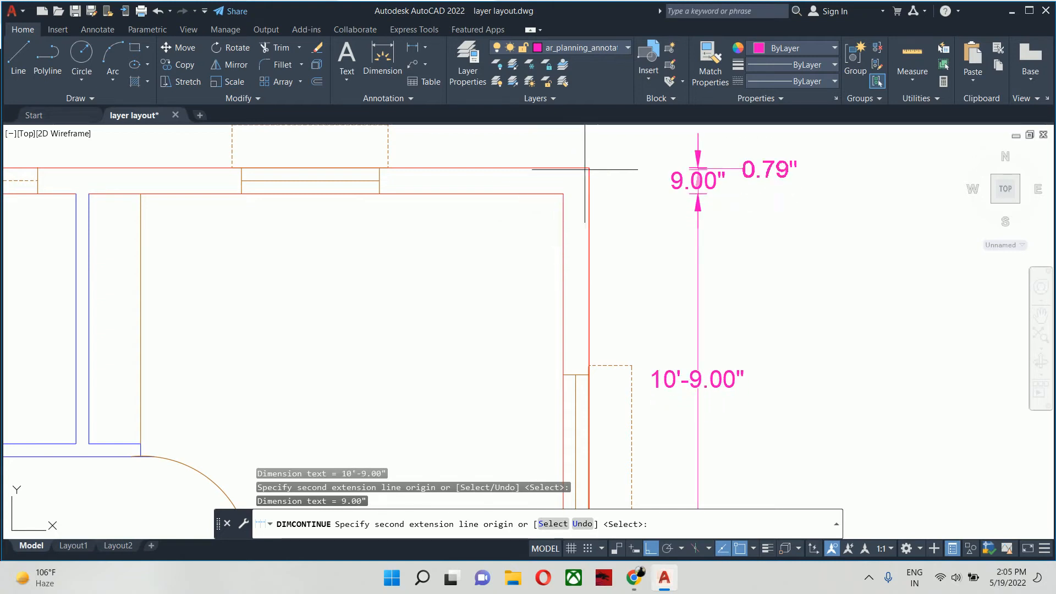
{"action": "scroll", "coordinate": [589, 165], "scroll_direction": "down", "scroll_amount": 5}
{"action": "key", "text": "Escape"}
{"action": "key", "text": "Escape"}
{"action": "key", "text": "Escape"}
- Add a linear dimension for the thickness of the left outer wall, placed above the plan's upper-left corner
{"action": "scroll", "coordinate": [618, 219], "scroll_direction": "up", "scroll_amount": 5}
{"action": "type", "text": "dli"}
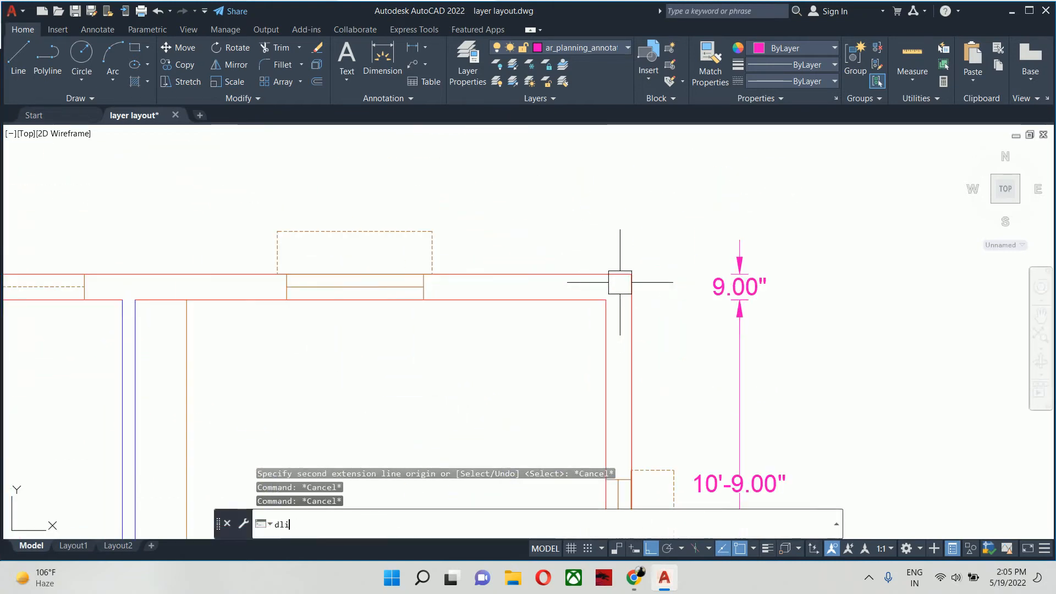
{"action": "key", "text": "Return"}
{"action": "scroll", "coordinate": [200, 290], "scroll_direction": "down", "scroll_amount": 6}
{"action": "scroll", "coordinate": [199, 341], "scroll_direction": "up", "scroll_amount": 4}
{"action": "scroll", "coordinate": [199, 341], "scroll_direction": "up", "scroll_amount": 3}
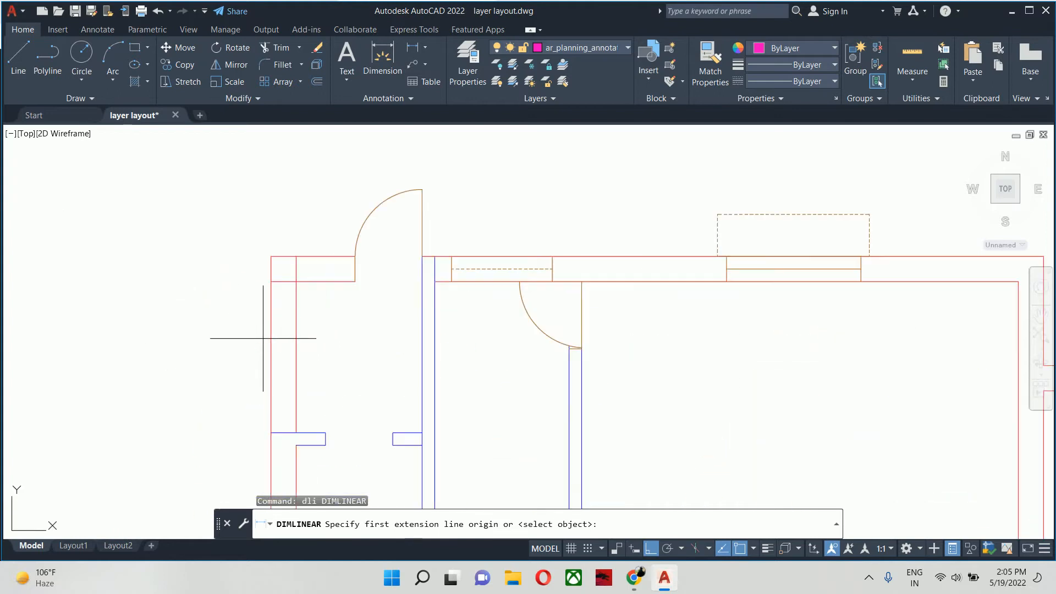
{"action": "left_click", "coordinate": [271, 256]}
{"action": "left_click", "coordinate": [296, 256]}
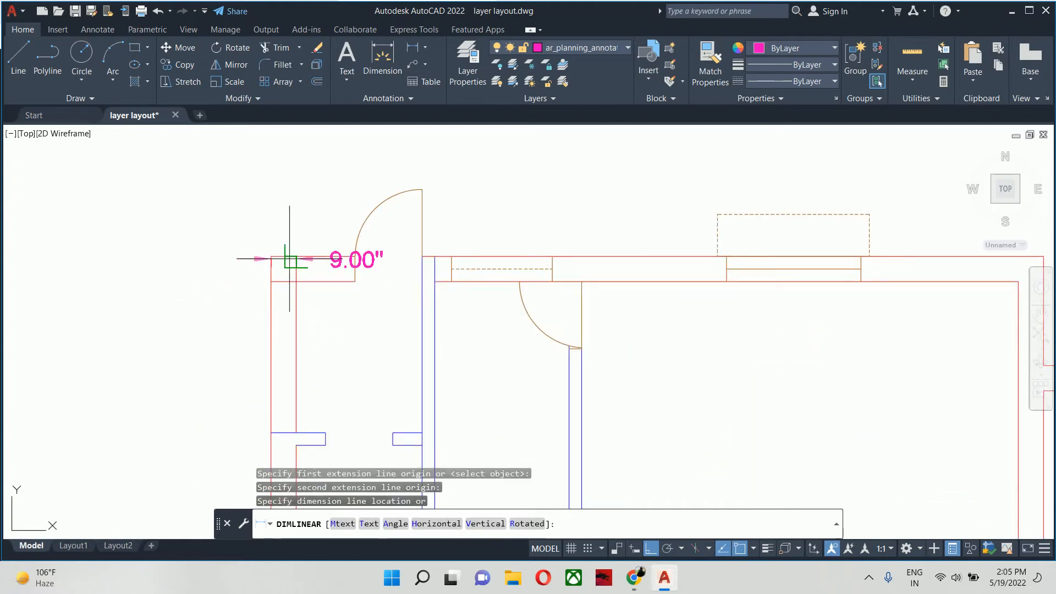
{"action": "scroll", "coordinate": [290, 224], "scroll_direction": "down", "scroll_amount": 2}
{"action": "middle_click_drag", "start_coordinate": [290, 224], "coordinate": [309, 345]}
{"action": "left_click", "coordinate": [310, 336]}
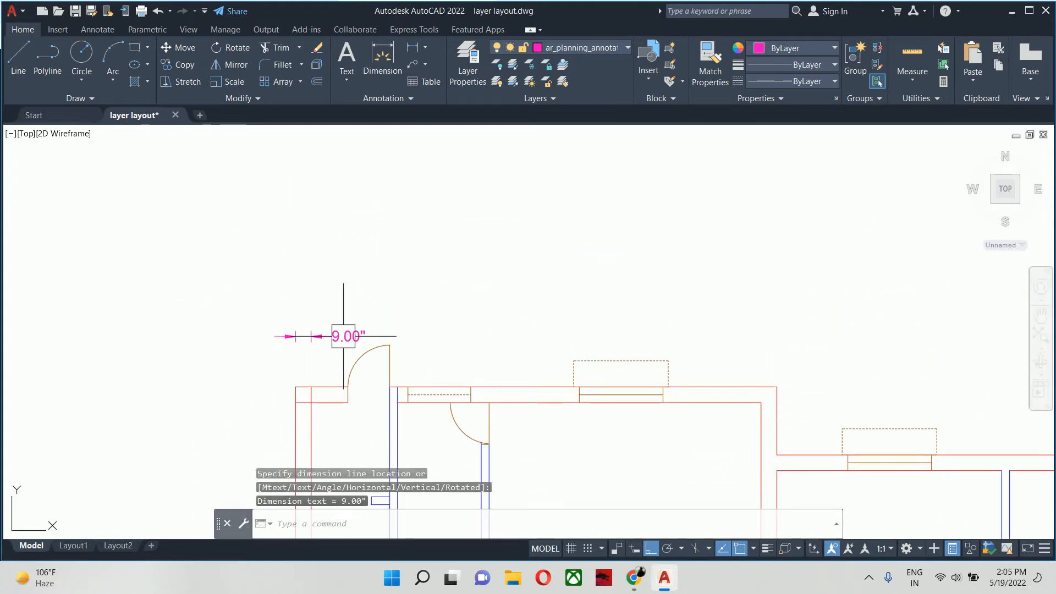
- Move the text of the upper-left wall thickness dimension to the left of its extension lines
{"action": "left_click", "coordinate": [345, 336]}
{"action": "left_click", "coordinate": [349, 335]}
{"action": "left_click", "coordinate": [259, 337]}
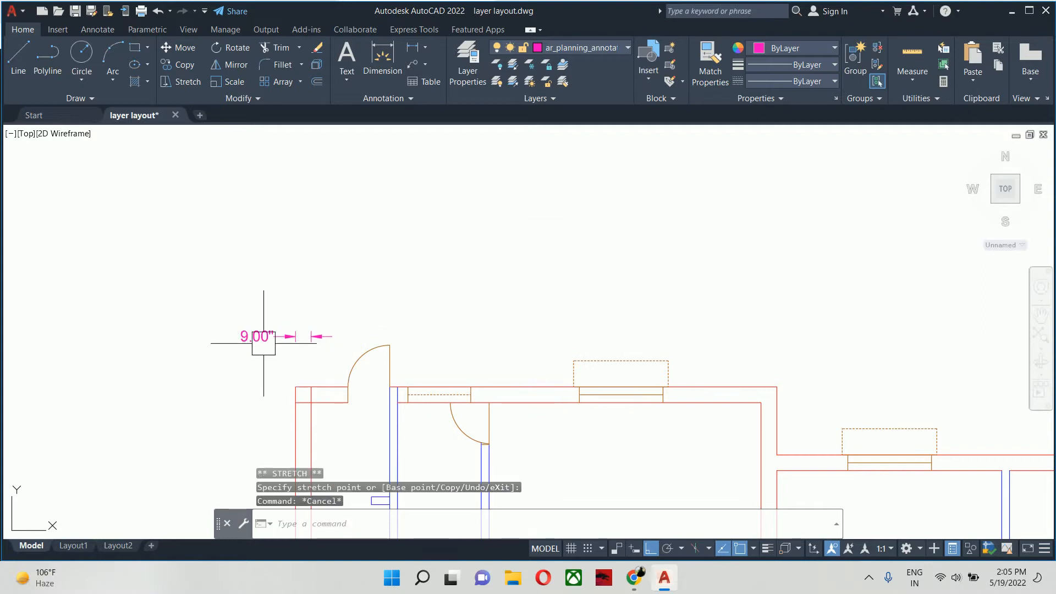
{"action": "key", "text": "Escape"}
- Continue the upper dimension chain across the entrance bay and the thickness of the partition beside the door
{"action": "middle_click_drag", "start_coordinate": [376, 364], "coordinate": [366, 373]}
{"action": "type", "text": "dco"}
{"action": "key", "text": "Return"}
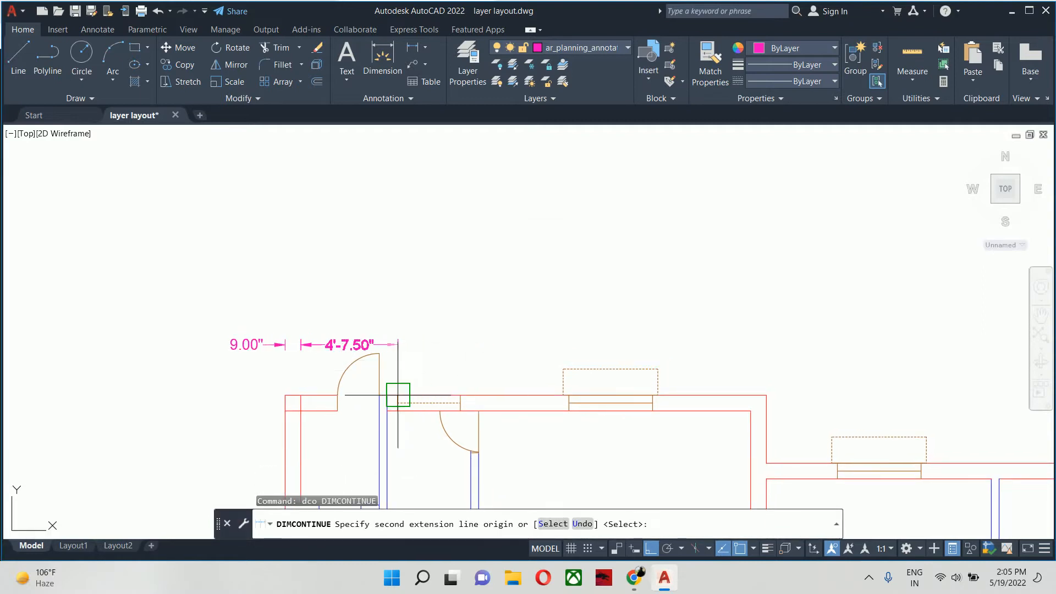
{"action": "scroll", "coordinate": [385, 394], "scroll_direction": "up", "scroll_amount": 4}
{"action": "left_click", "coordinate": [362, 394]}
{"action": "left_click", "coordinate": [383, 393]}
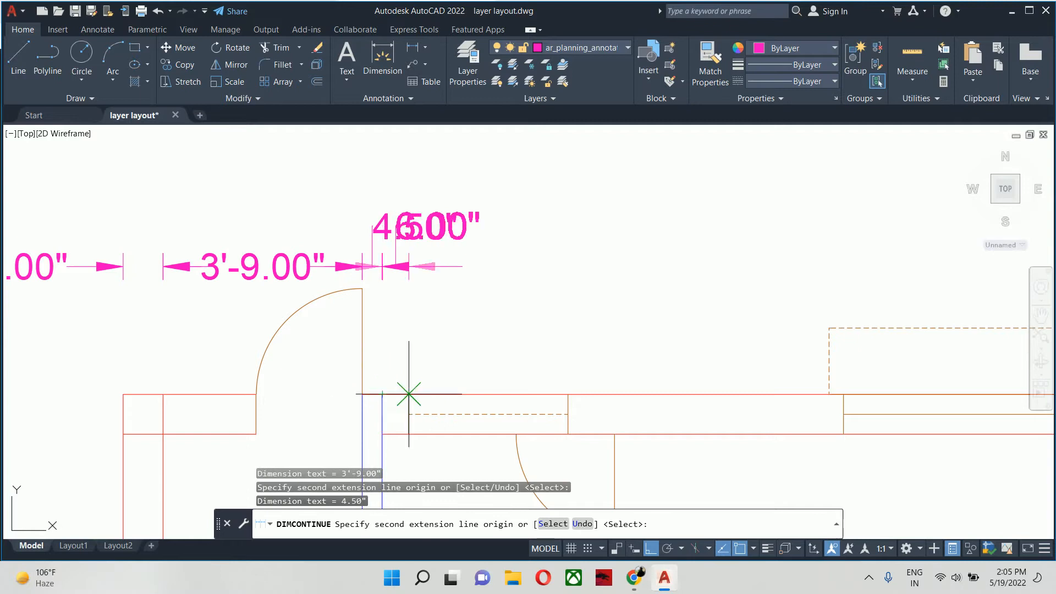
- Extend the upper dimension chain across the small room, its right partition, the adjoining large room and that room's right outer wall
{"action": "scroll", "coordinate": [478, 394], "scroll_direction": "down", "scroll_amount": 2}
{"action": "middle_click_drag", "start_coordinate": [478, 394], "coordinate": [232, 216]}
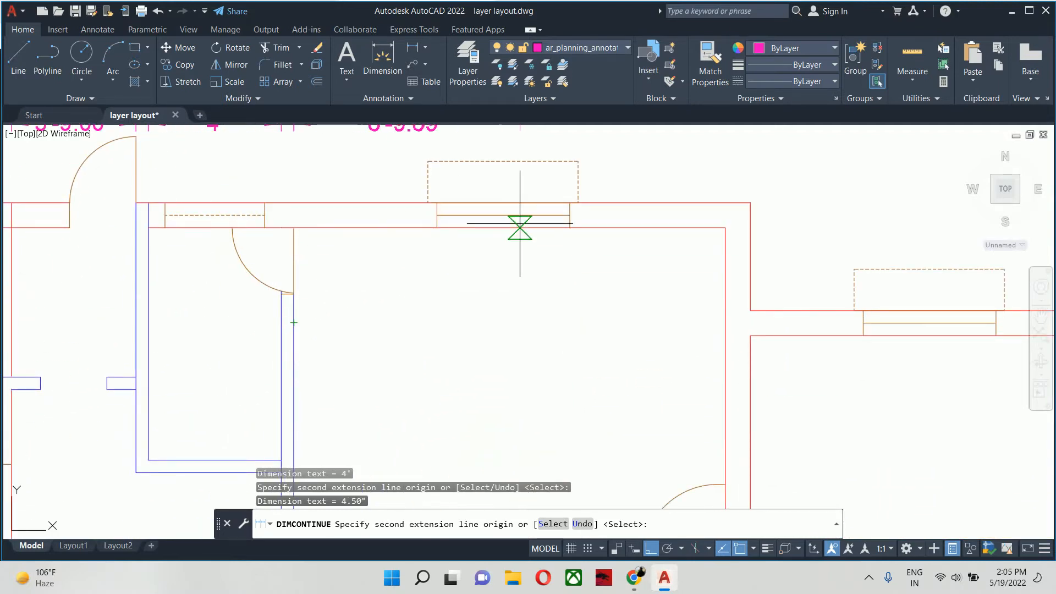
{"action": "left_click", "coordinate": [712, 227]}
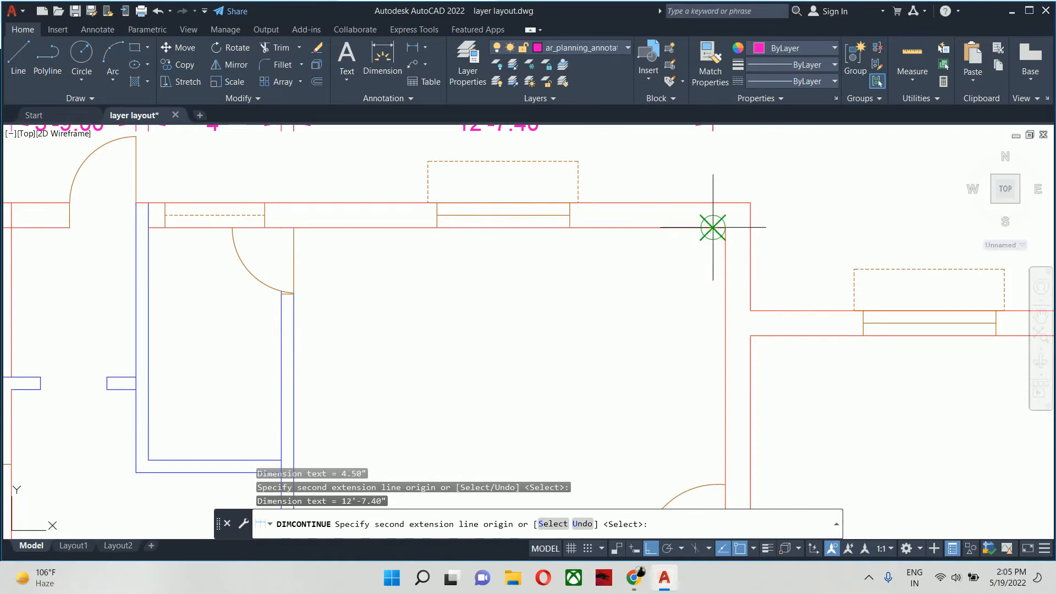
{"action": "key", "text": "ctrl+z"}
{"action": "left_click", "coordinate": [726, 227]}
{"action": "left_click", "coordinate": [750, 202]}
- Extend the upper dimension chain across the room right of the first step in the facade and its right partition
{"action": "scroll", "coordinate": [744, 241], "scroll_direction": "down", "scroll_amount": 2}
{"action": "middle_click_drag", "start_coordinate": [744, 241], "coordinate": [412, 330]}
{"action": "scroll", "coordinate": [592, 299], "scroll_direction": "up", "scroll_amount": 4}
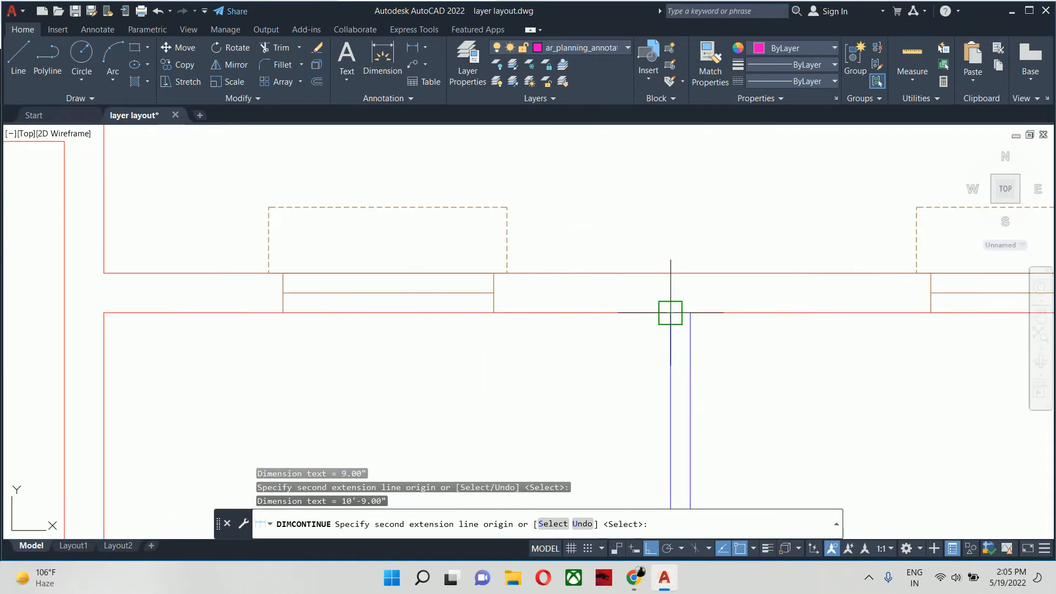
{"action": "left_click", "coordinate": [691, 313]}
- Extend the upper dimension chain across the next room and the thickness of the wall at the second facade step
{"action": "scroll", "coordinate": [690, 314], "scroll_direction": "down", "scroll_amount": 2}
{"action": "middle_click_drag", "start_coordinate": [689, 314], "coordinate": [156, 332]}
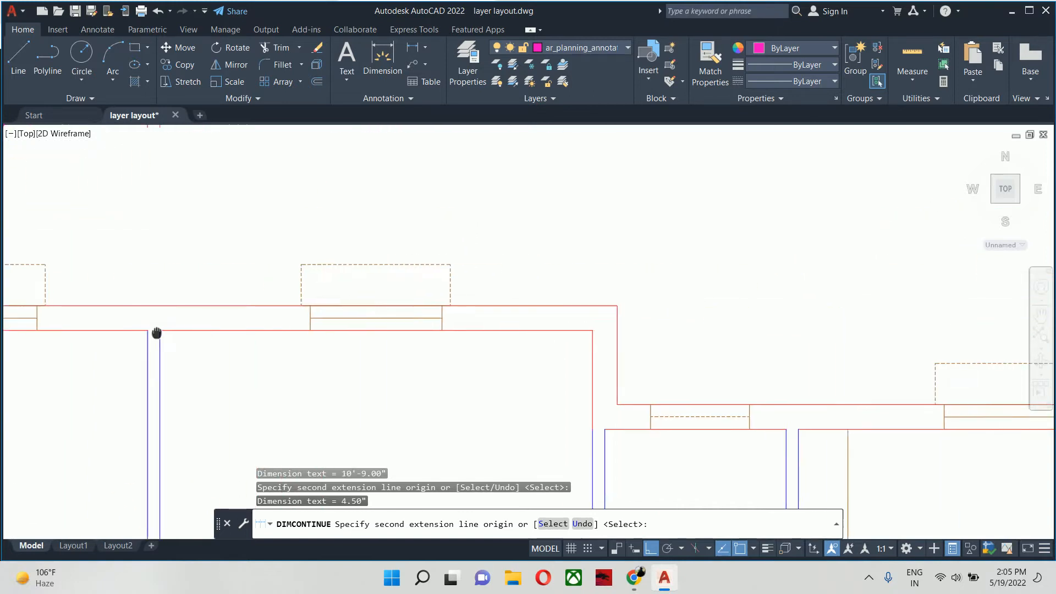
{"action": "scroll", "coordinate": [574, 341], "scroll_direction": "up", "scroll_amount": 2}
{"action": "left_click", "coordinate": [601, 325]}
{"action": "left_click", "coordinate": [641, 286]}
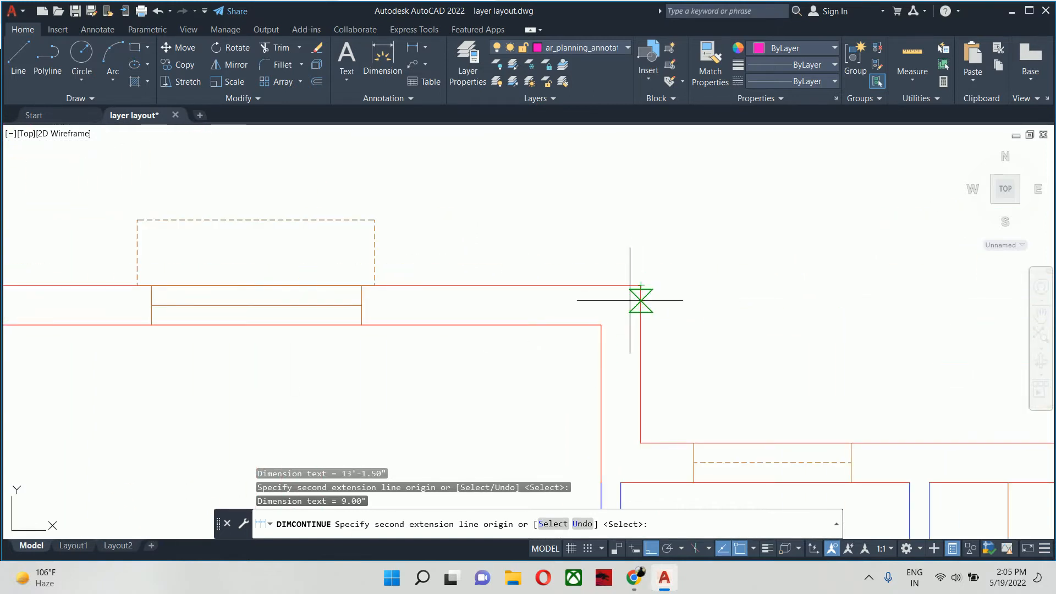
- Extend the upper dimension chain across the small room right of the second facade step and the partition on its right
{"action": "scroll", "coordinate": [636, 385], "scroll_direction": "down", "scroll_amount": 2}
{"action": "middle_click_drag", "start_coordinate": [636, 385], "coordinate": [320, 271]}
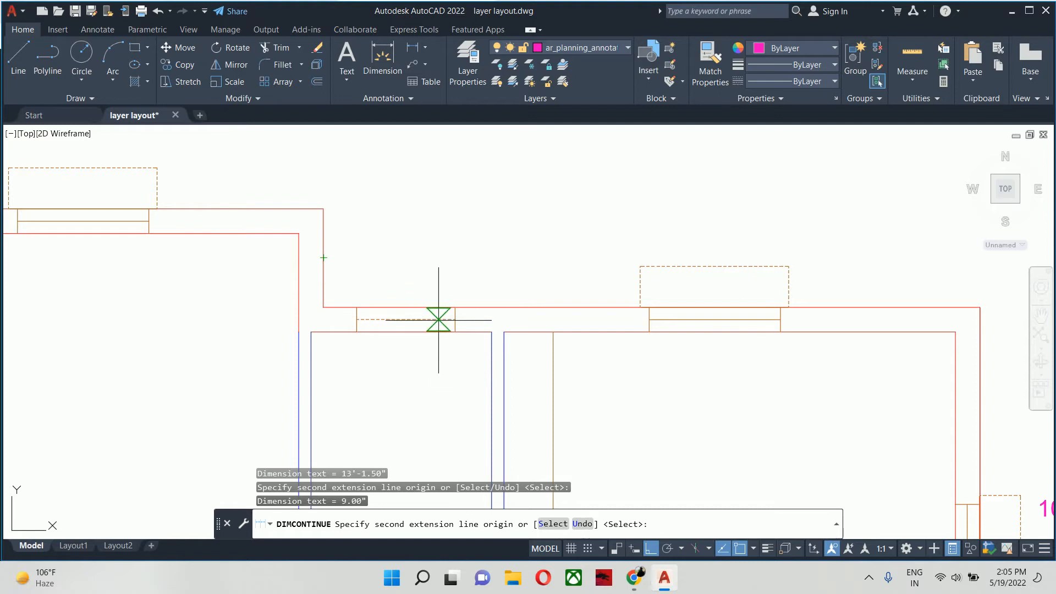
{"action": "scroll", "coordinate": [439, 320], "scroll_direction": "down", "scroll_amount": 3}
{"action": "scroll", "coordinate": [510, 379], "scroll_direction": "up", "scroll_amount": 2}
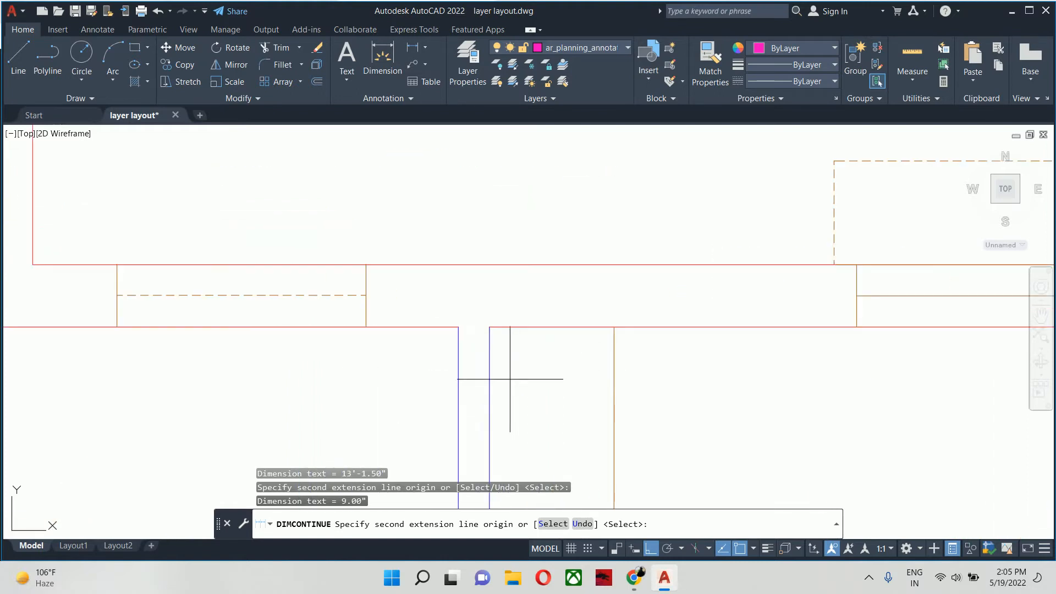
{"action": "left_click", "coordinate": [458, 327]}
{"action": "scroll", "coordinate": [484, 327], "scroll_direction": "down", "scroll_amount": 3}
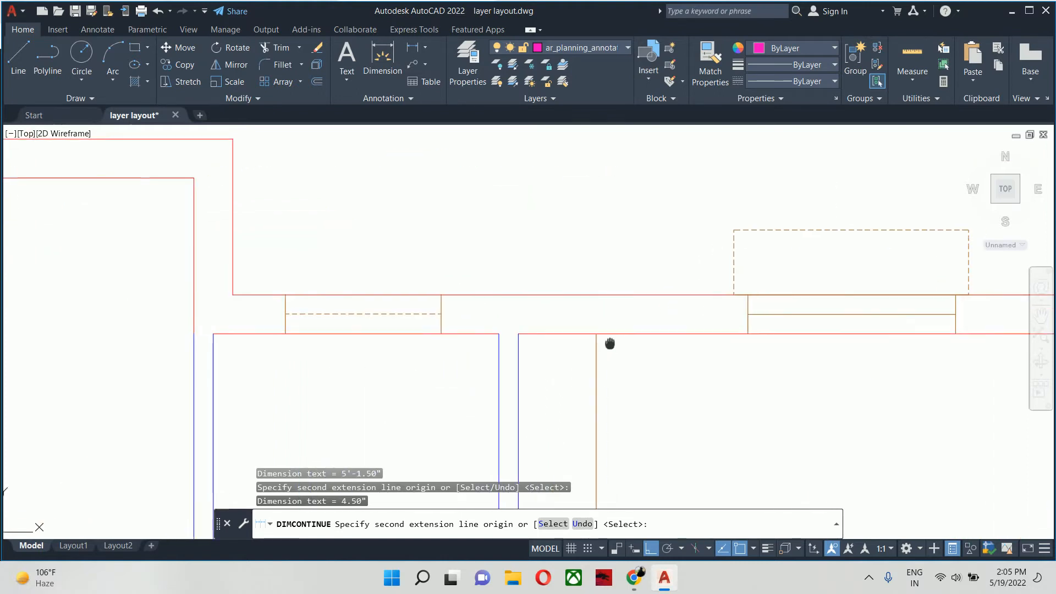
- Finish the upper dimension chain across the last room and the thickness of the right outer wall
{"action": "scroll", "coordinate": [536, 335], "scroll_direction": "up", "scroll_amount": 2}
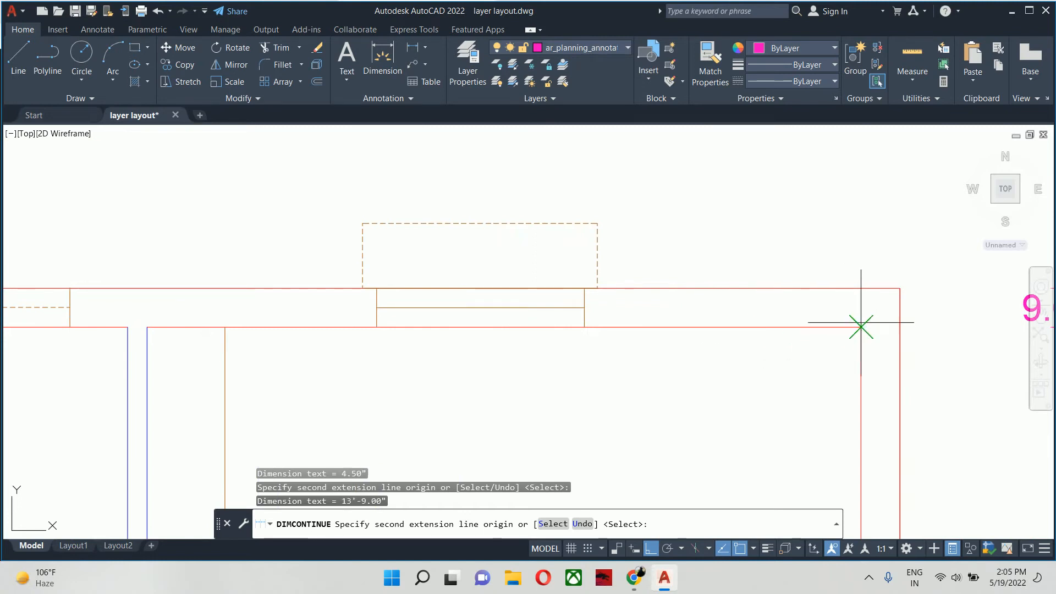
{"action": "scroll", "coordinate": [900, 288], "scroll_direction": "down", "scroll_amount": 5}
{"action": "key", "text": "Return"}
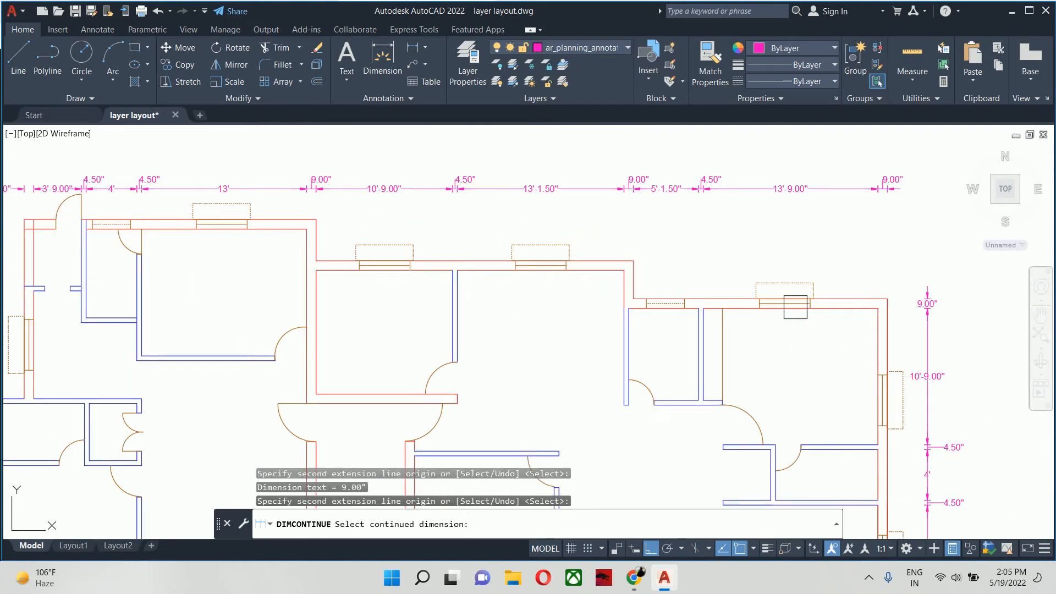
{"action": "key", "text": "Escape"}
{"action": "key", "text": "Escape"}
{"action": "scroll", "coordinate": [550, 240], "scroll_direction": "up", "scroll_amount": 4}
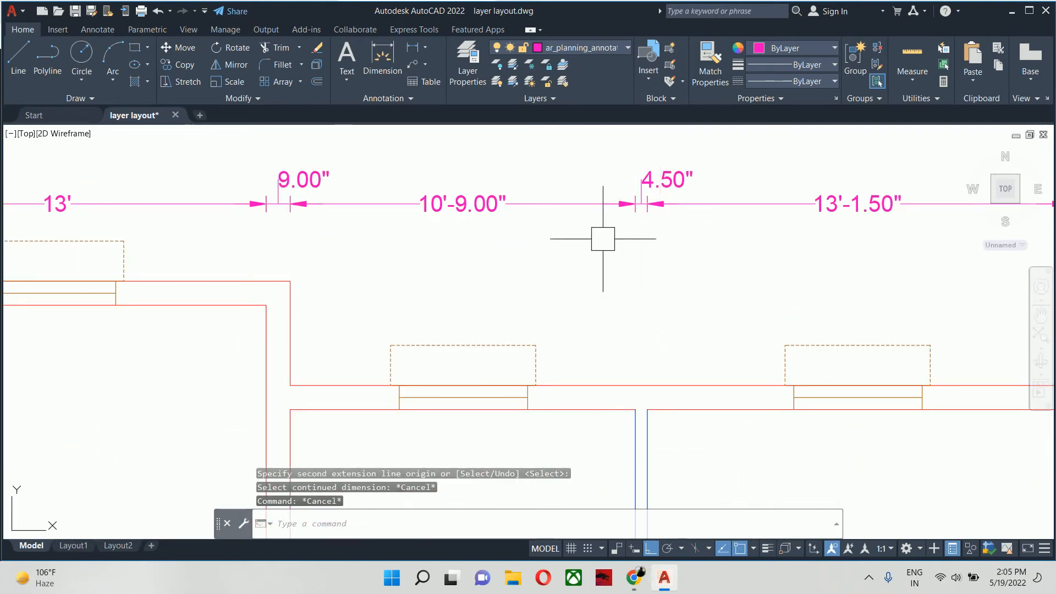
{"action": "middle_click_drag", "start_coordinate": [511, 260], "coordinate": [552, 289]}
{"action": "left_click", "coordinate": [321, 213]}
{"action": "scroll", "coordinate": [358, 236], "scroll_direction": "down", "scroll_amount": 2}
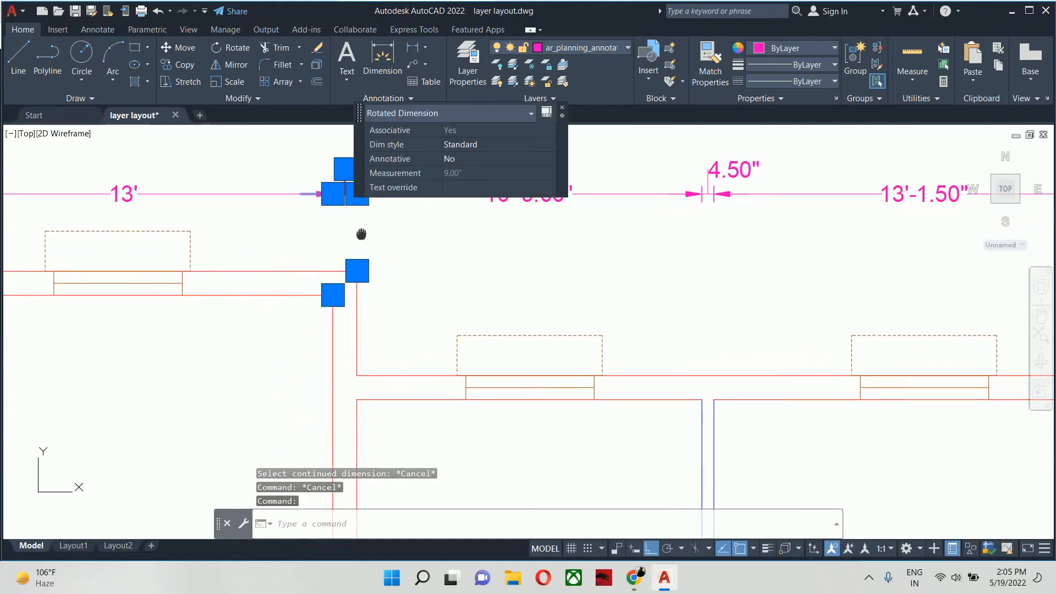
{"action": "scroll", "coordinate": [367, 246], "scroll_direction": "down", "scroll_amount": 3}
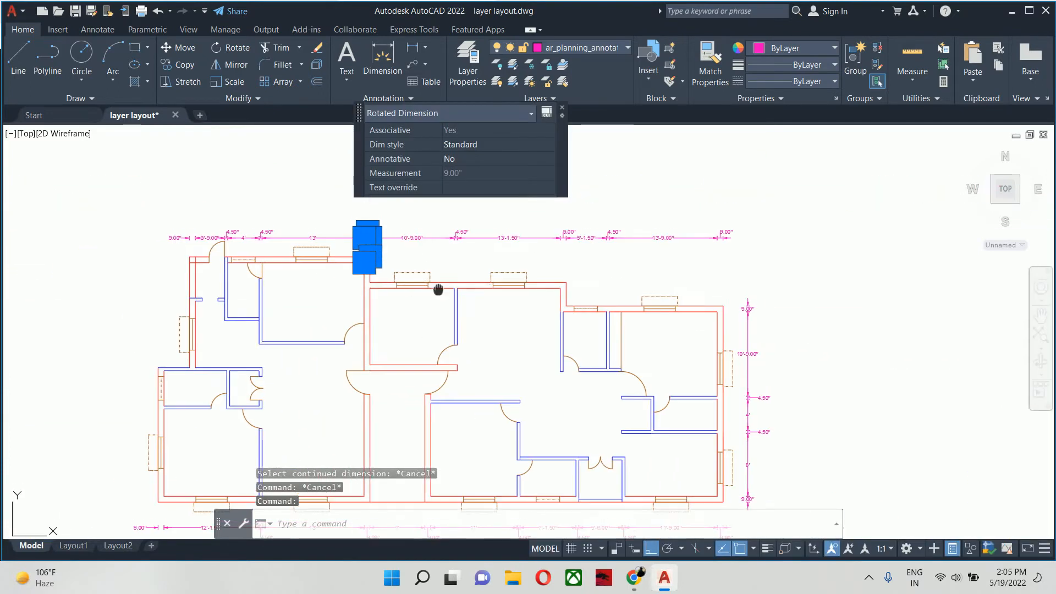
{"action": "scroll", "coordinate": [435, 299], "scroll_direction": "up", "scroll_amount": 1}
{"action": "key", "text": "Escape"}
- Stretch the right origin of the wall thickness dimension at the second facade step to the right face of the partition below
{"action": "scroll", "coordinate": [498, 255], "scroll_direction": "up", "scroll_amount": 5}
{"action": "left_click", "coordinate": [478, 263]}
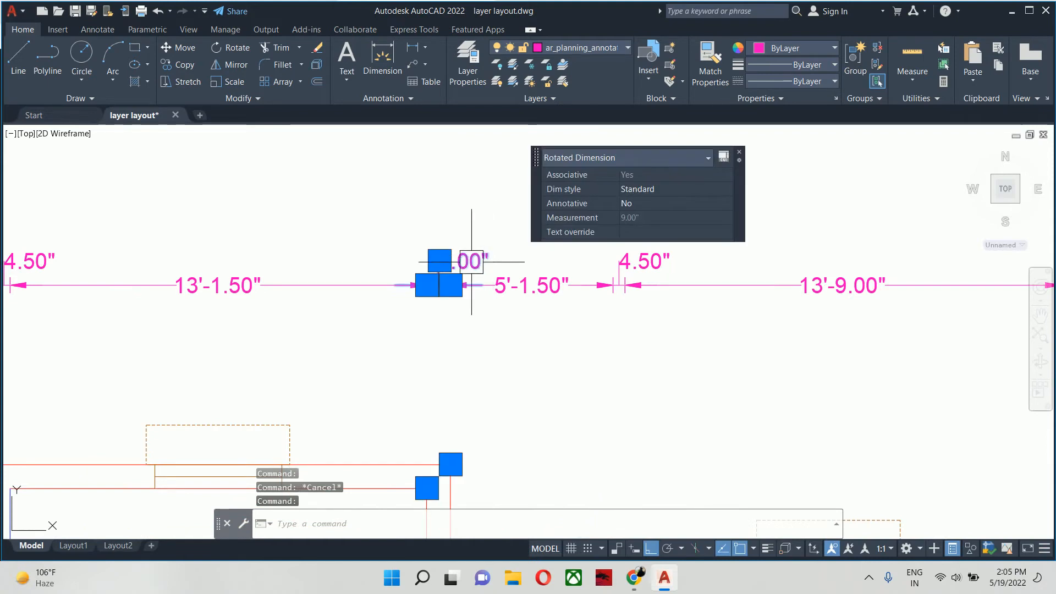
{"action": "mouse_move", "coordinate": [447, 353]}
{"action": "middle_mouse_down"}
{"action": "mouse_move", "coordinate": [457, 346]}
{"action": "mouse_move", "coordinate": [432, 206]}
{"action": "middle_mouse_up"}
{"action": "left_click", "coordinate": [436, 317]}
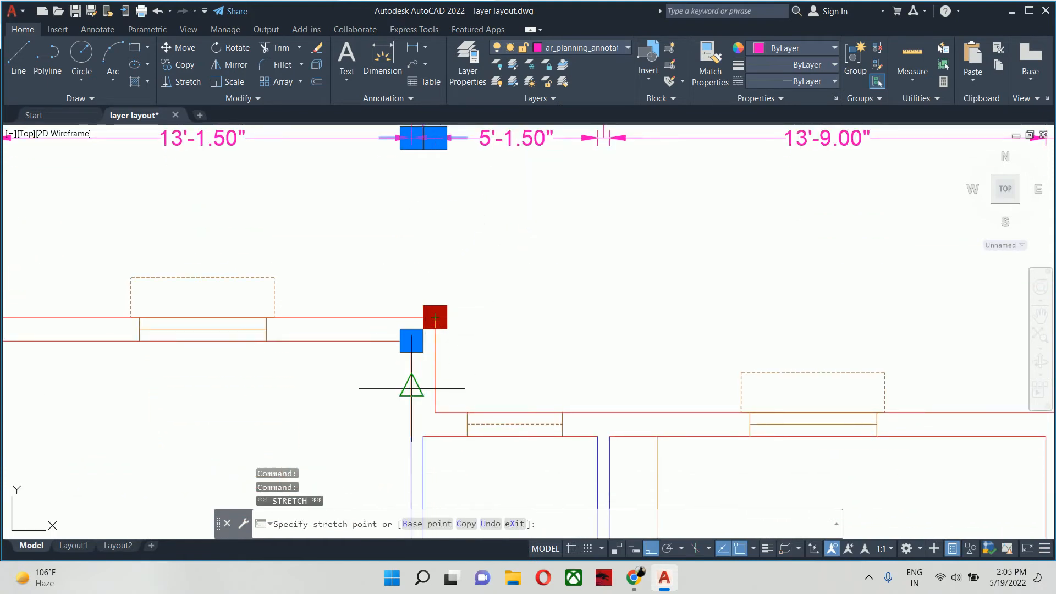
{"action": "left_click", "coordinate": [423, 437]}
{"action": "key", "text": "Escape"}
{"action": "key", "text": "Escape"}
- Stretch the left origin of the adjoining small room's dimension from the outer wall corner to the partition's right face
{"action": "mouse_move", "coordinate": [441, 323]}
{"action": "middle_mouse_down"}
{"action": "mouse_move", "coordinate": [465, 421]}
{"action": "mouse_move", "coordinate": [424, 236]}
{"action": "middle_mouse_up"}
{"action": "left_click", "coordinate": [527, 250]}
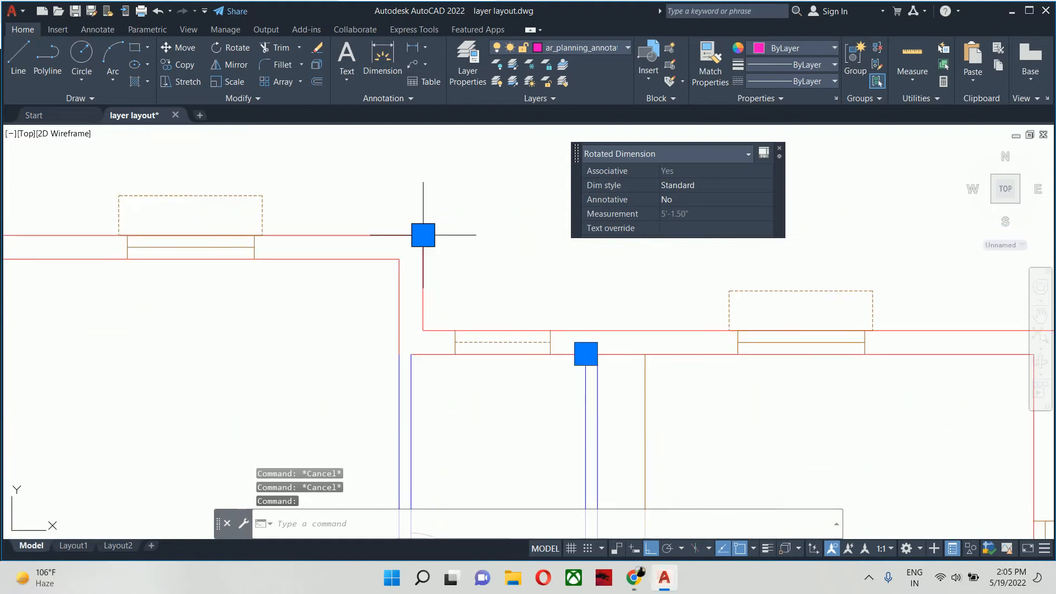
{"action": "left_click", "coordinate": [423, 235]}
{"action": "left_click", "coordinate": [411, 354]}
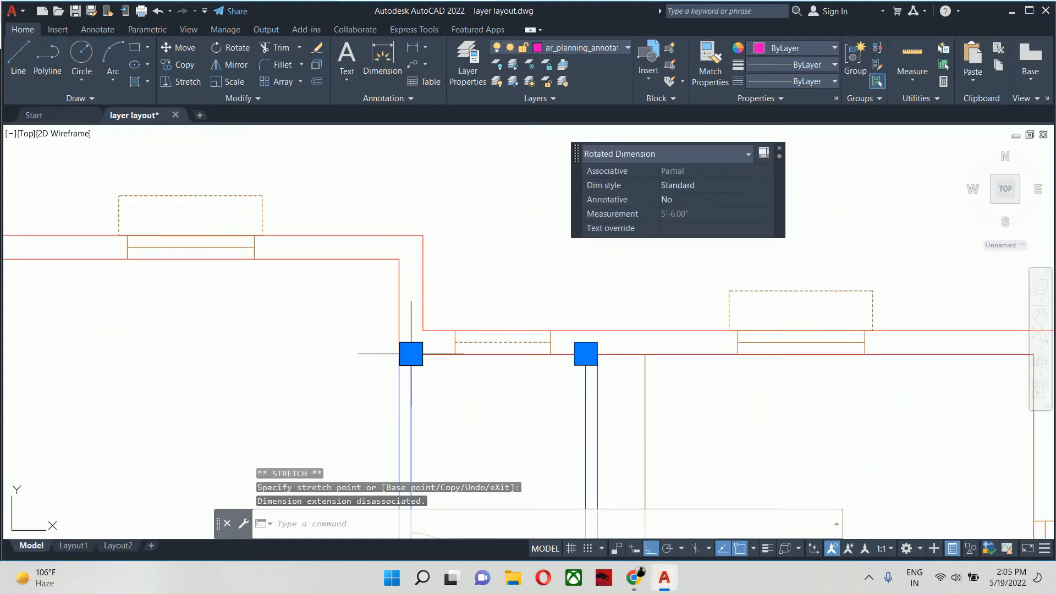
{"action": "key", "text": "Escape"}
{"action": "key", "text": "Escape"}
{"action": "scroll", "coordinate": [411, 353], "scroll_direction": "down", "scroll_amount": 4}
{"action": "middle_click_drag", "start_coordinate": [466, 298], "coordinate": [530, 239]}
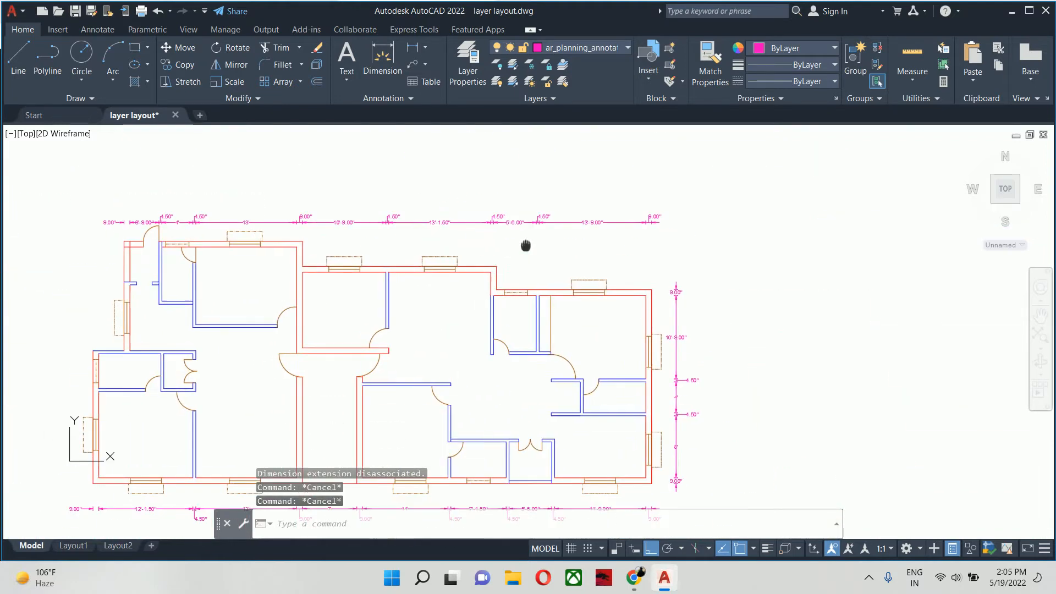
- Add a vertical linear dimension for the thickness of the bottom outer wall at the plan's lower-left corner, placed outside the building
{"action": "middle_click_drag", "start_coordinate": [338, 365], "coordinate": [516, 301]}
{"action": "middle_click_drag", "start_coordinate": [375, 346], "coordinate": [388, 347]}
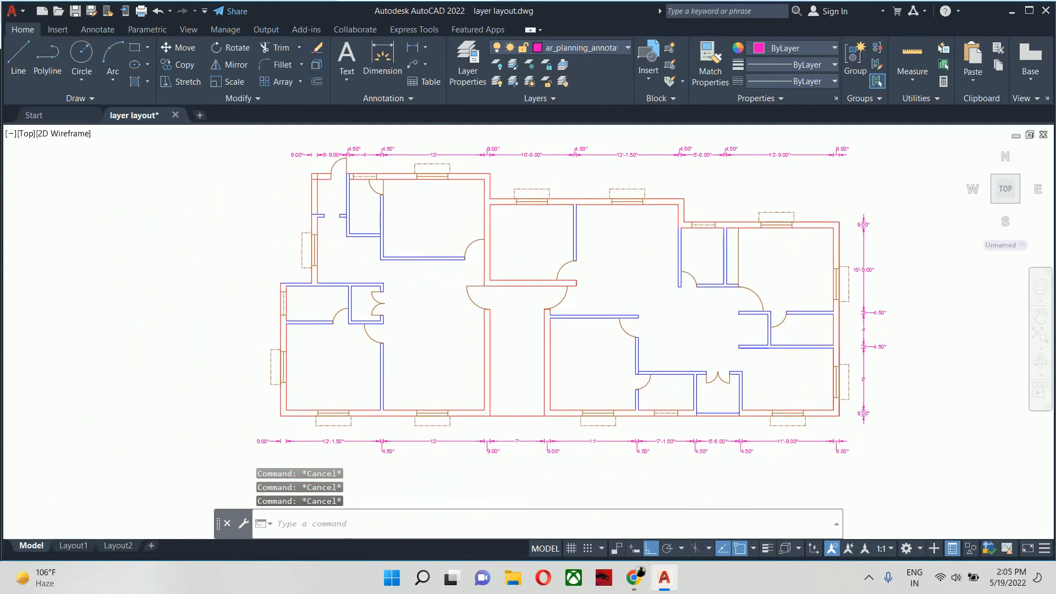
{"action": "scroll", "coordinate": [379, 396], "scroll_direction": "up", "scroll_amount": 4}
{"action": "middle_click_drag", "start_coordinate": [379, 396], "coordinate": [392, 333]}
{"action": "scroll", "coordinate": [371, 331], "scroll_direction": "down", "scroll_amount": 2}
{"action": "scroll", "coordinate": [370, 331], "scroll_direction": "down", "scroll_amount": 3}
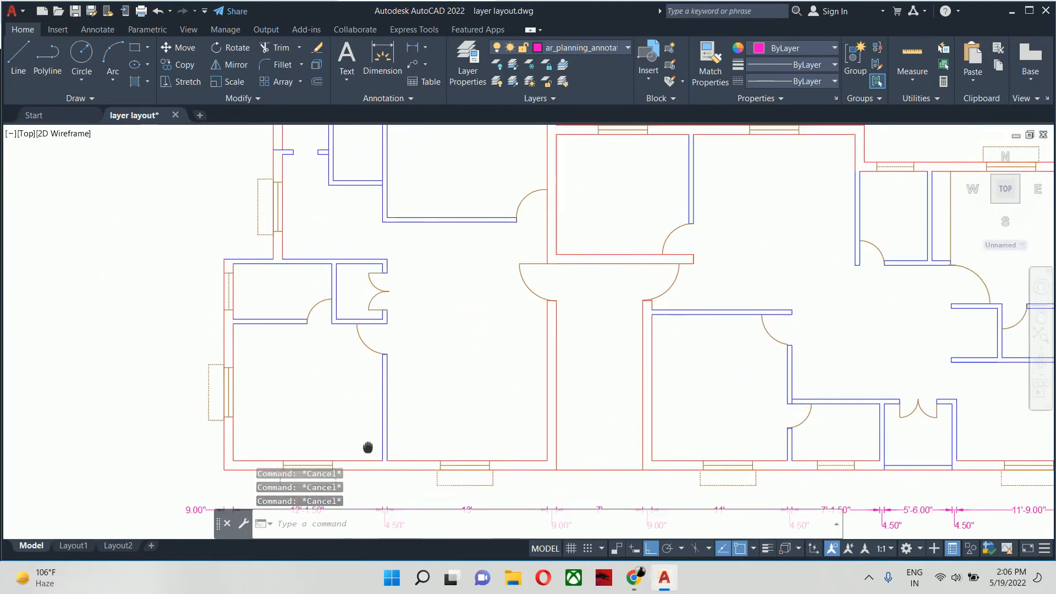
{"action": "type", "text": "dli"}
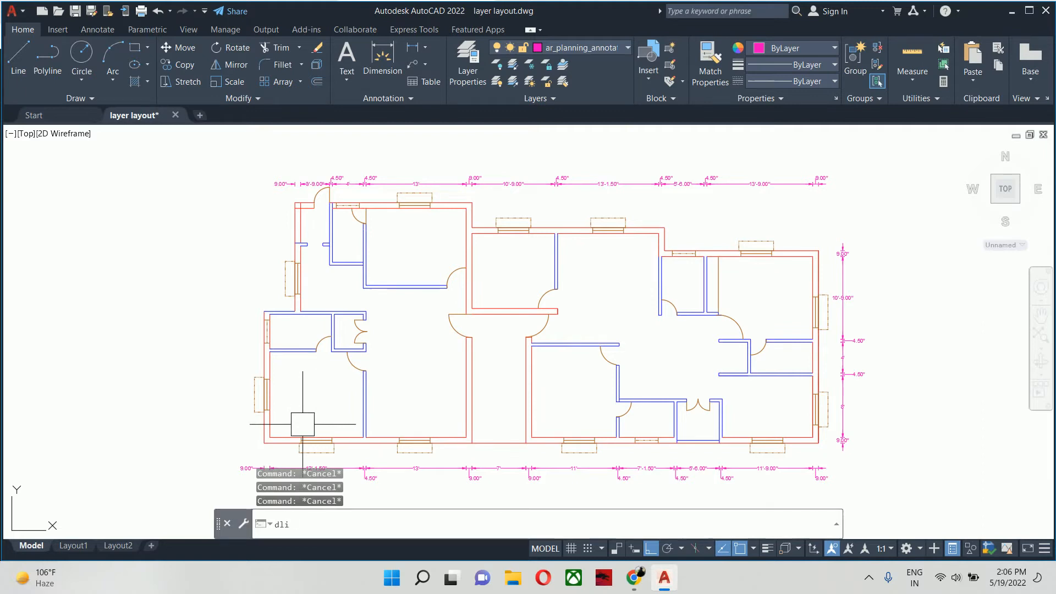
{"action": "key", "text": "Return"}
{"action": "scroll", "coordinate": [280, 438], "scroll_direction": "up", "scroll_amount": 4}
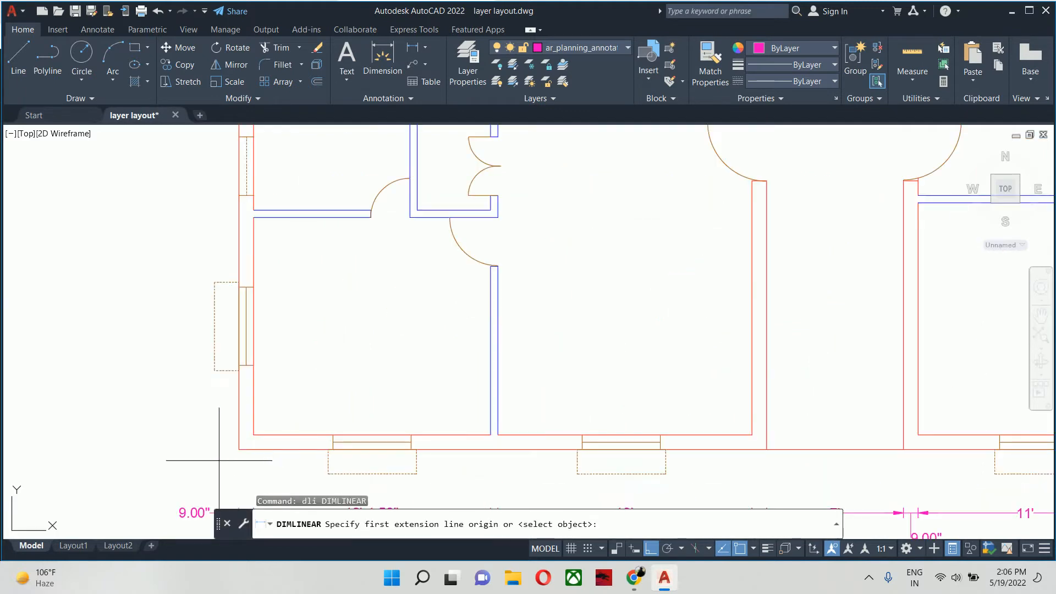
{"action": "left_click", "coordinate": [238, 449]}
{"action": "left_click", "coordinate": [251, 436]}
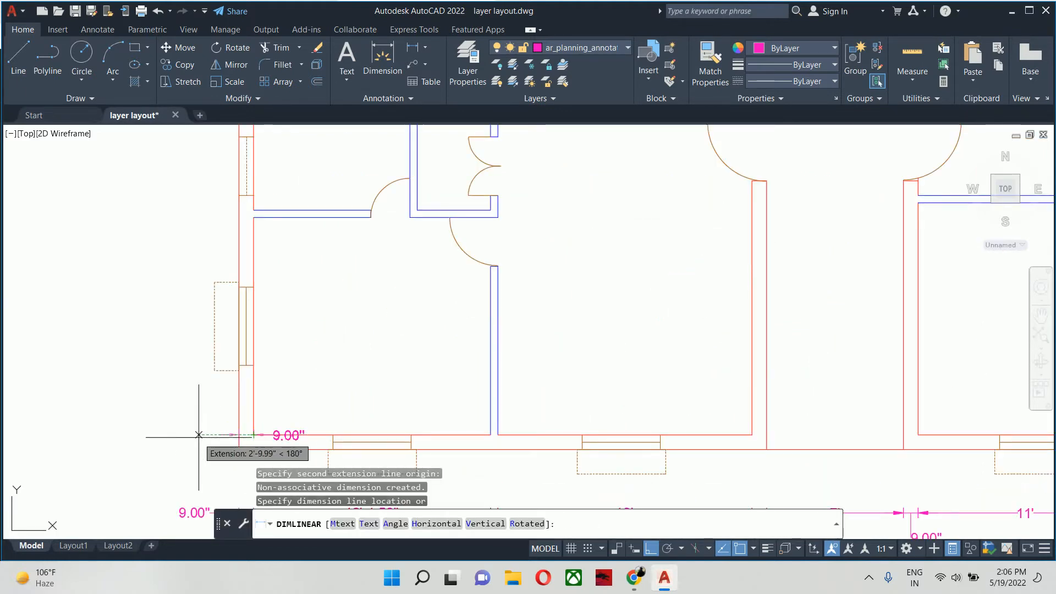
{"action": "scroll", "coordinate": [221, 450], "scroll_direction": "up", "scroll_amount": 2}
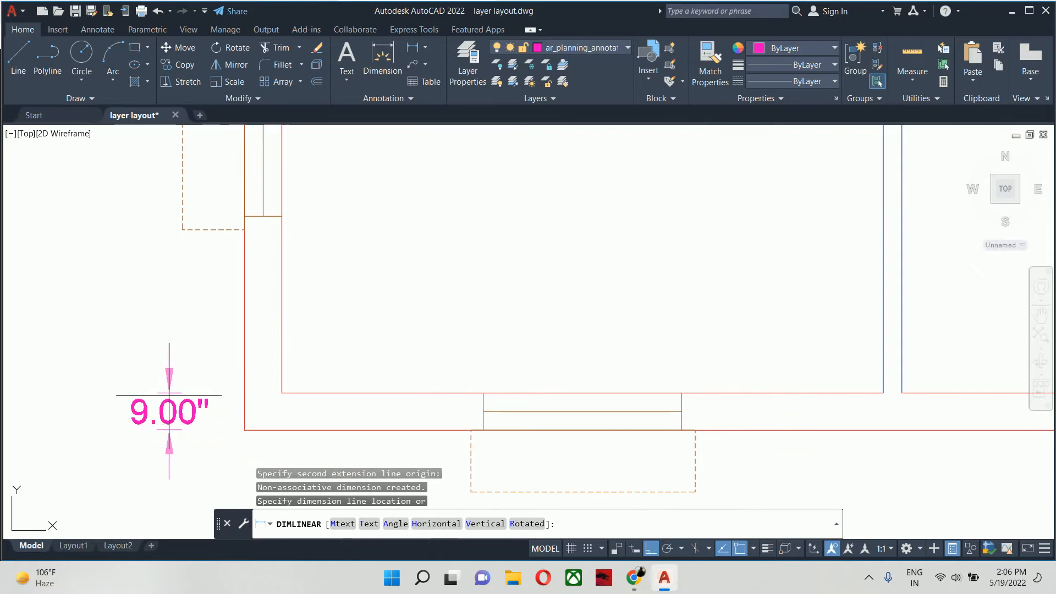
{"action": "left_click", "coordinate": [134, 390]}
{"action": "key", "text": "Escape"}
{"action": "key", "text": "Escape"}
- Continue the left-side dimension chain from the bottom wall thickness up across the lower-left room and the partition above it
{"action": "type", "text": "dc"}
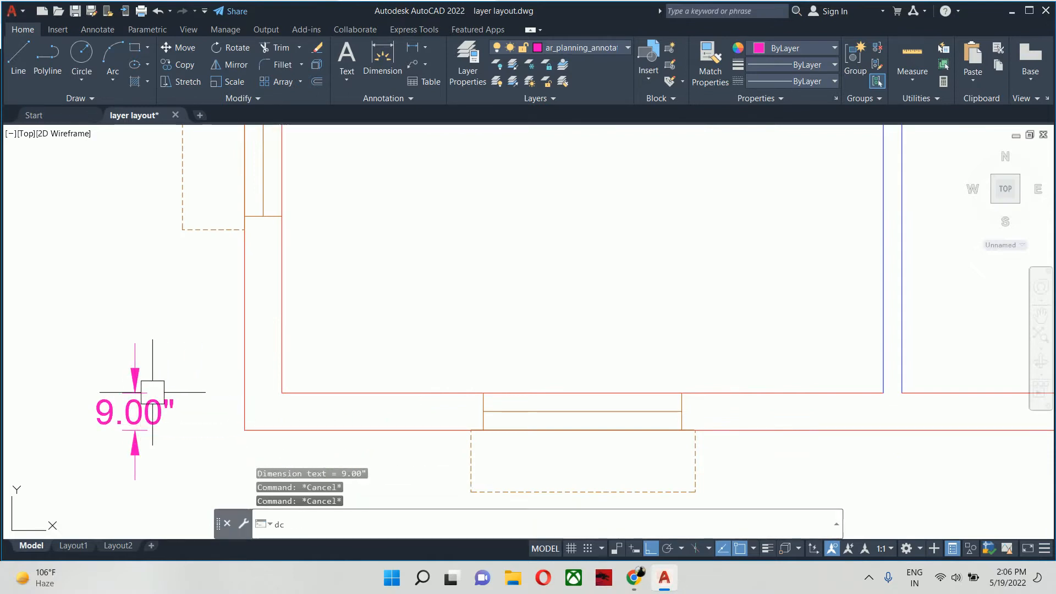
{"action": "key", "text": "Return"}
{"action": "scroll", "coordinate": [231, 379], "scroll_direction": "down", "scroll_amount": 3}
{"action": "scroll", "coordinate": [259, 281], "scroll_direction": "up", "scroll_amount": 6}
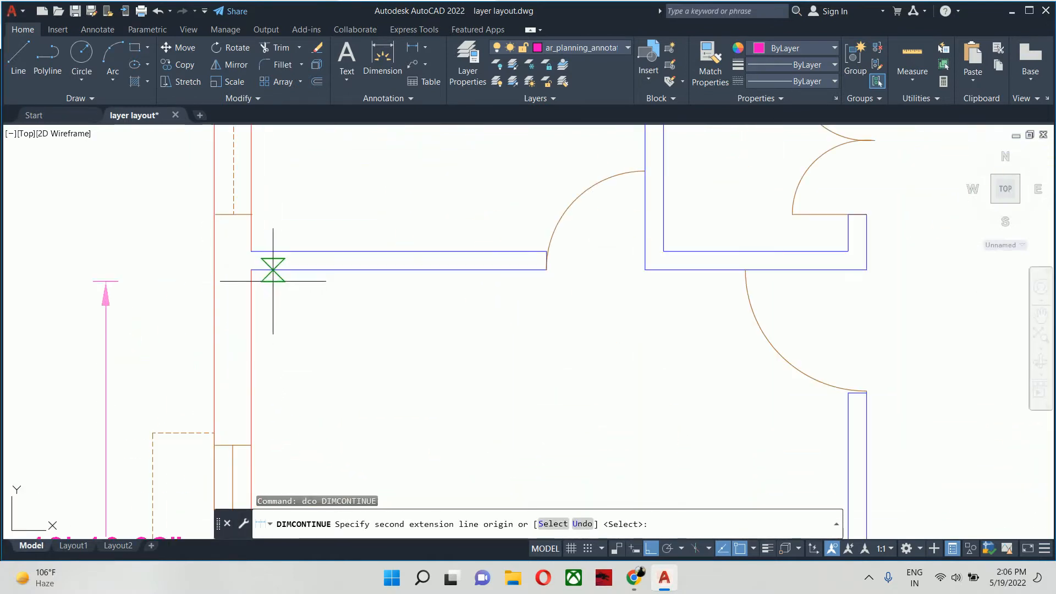
{"action": "left_click", "coordinate": [252, 270]}
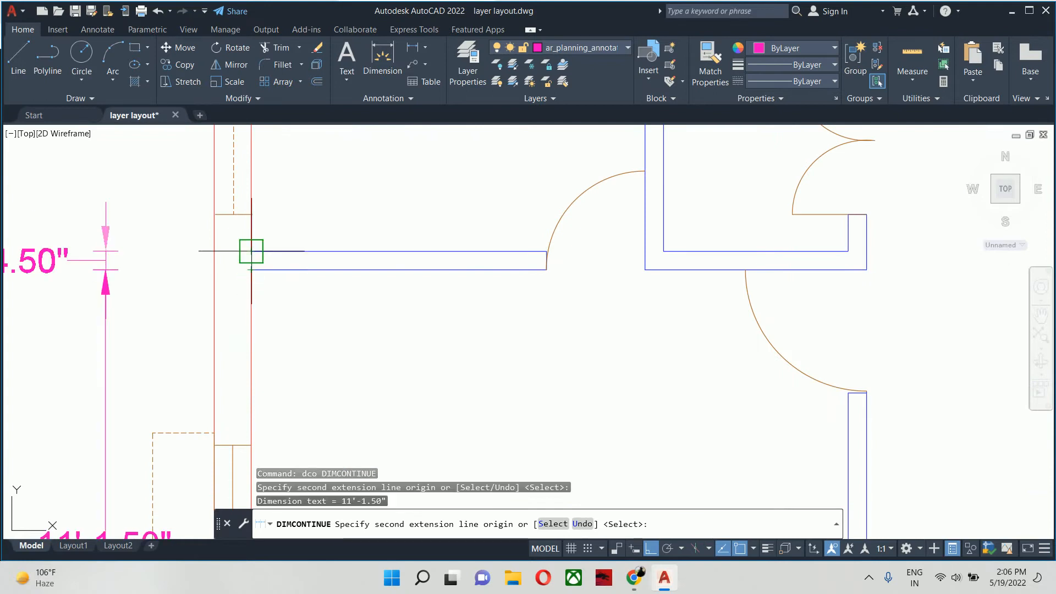
{"action": "left_click", "coordinate": [251, 251]}
- Extend the left-side dimension chain across the small room above and the thickness of its upper partition
{"action": "middle_click_drag", "start_coordinate": [255, 221], "coordinate": [298, 453]}
{"action": "scroll", "coordinate": [298, 453], "scroll_direction": "down", "scroll_amount": 2}
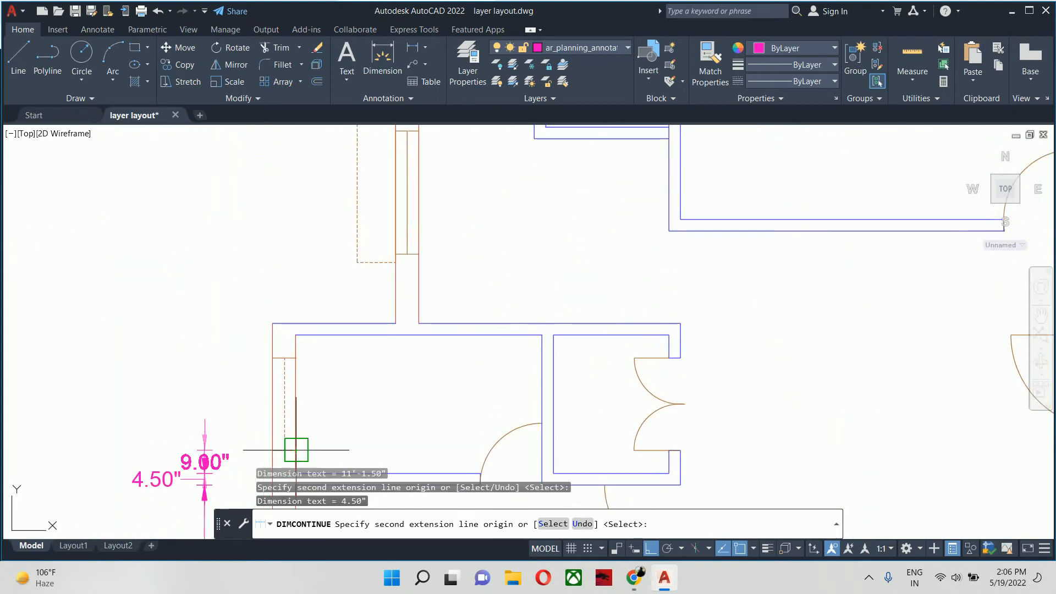
{"action": "left_click", "coordinate": [295, 334]}
{"action": "middle_click_drag", "start_coordinate": [416, 293], "coordinate": [347, 486]}
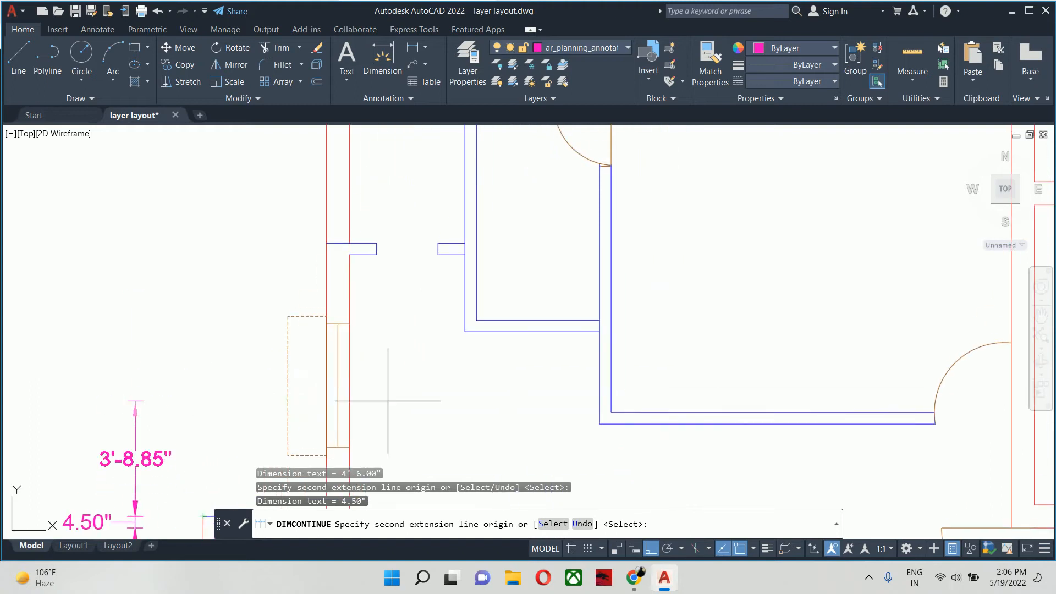
- Extend the left-side dimension chain past the upper window up to the short partition stub and across its thickness
{"action": "left_click", "coordinate": [343, 268]}
{"action": "scroll", "coordinate": [293, 237], "scroll_direction": "up", "scroll_amount": 4}
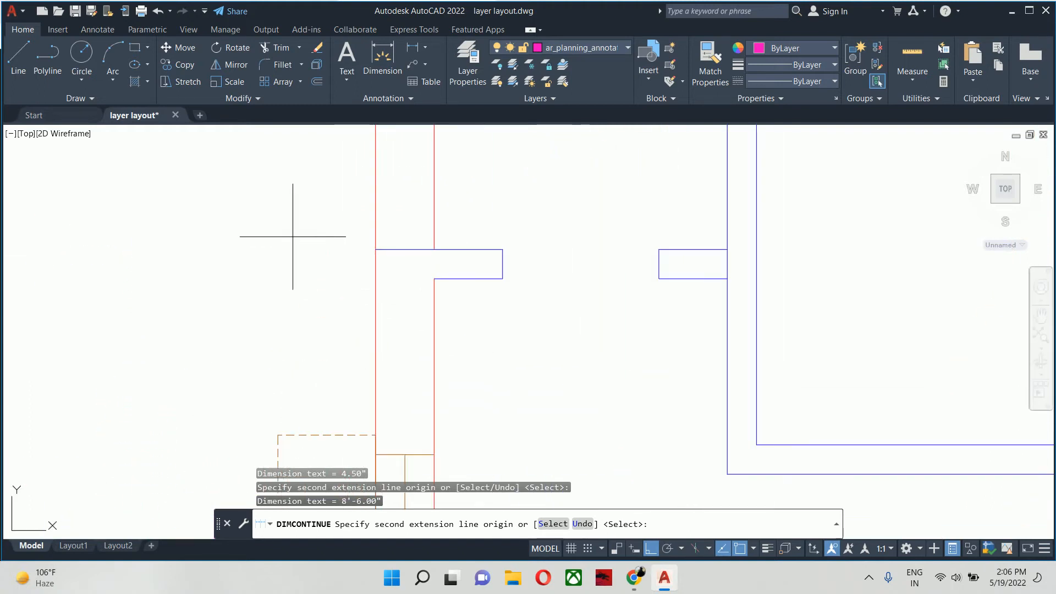
{"action": "scroll", "coordinate": [379, 256], "scroll_direction": "down", "scroll_amount": 4}
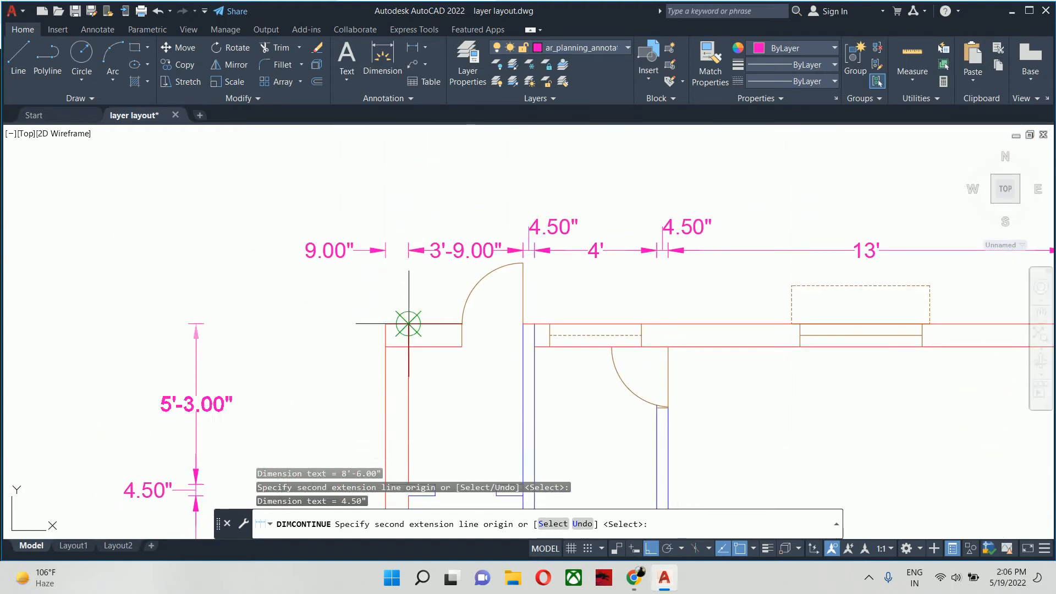
- Finish the left-side dimension chain across the entrance space and the thickness of the top outer wall
{"action": "scroll", "coordinate": [408, 352], "scroll_direction": "up", "scroll_amount": 6}
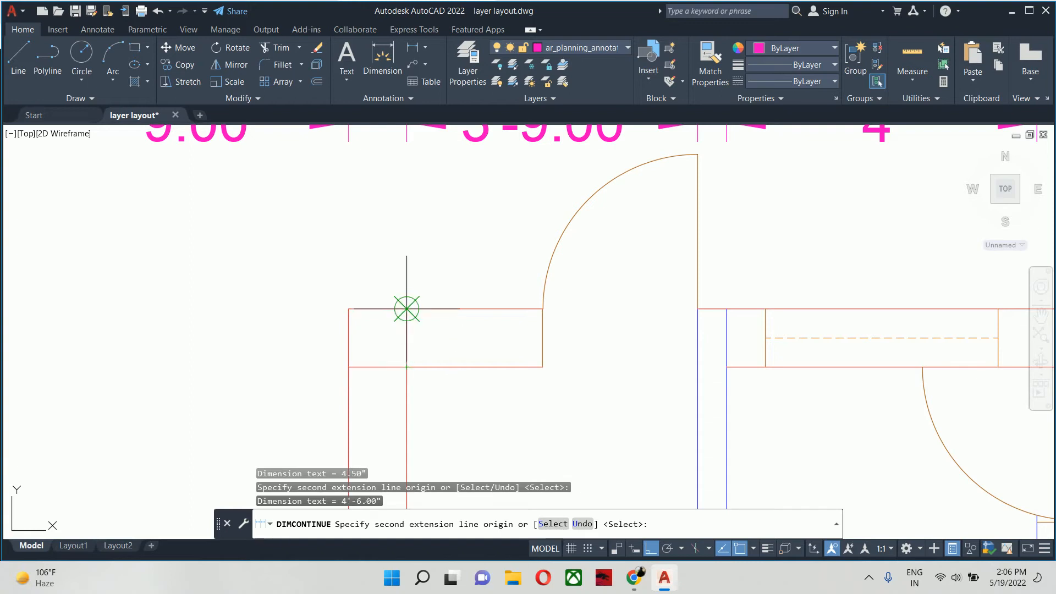
{"action": "key", "text": "Escape"}
{"action": "key", "text": "Escape"}
{"action": "key", "text": "Escape"}
{"action": "key", "text": "Escape"}
{"action": "scroll", "coordinate": [407, 308], "scroll_direction": "down", "scroll_amount": 10}
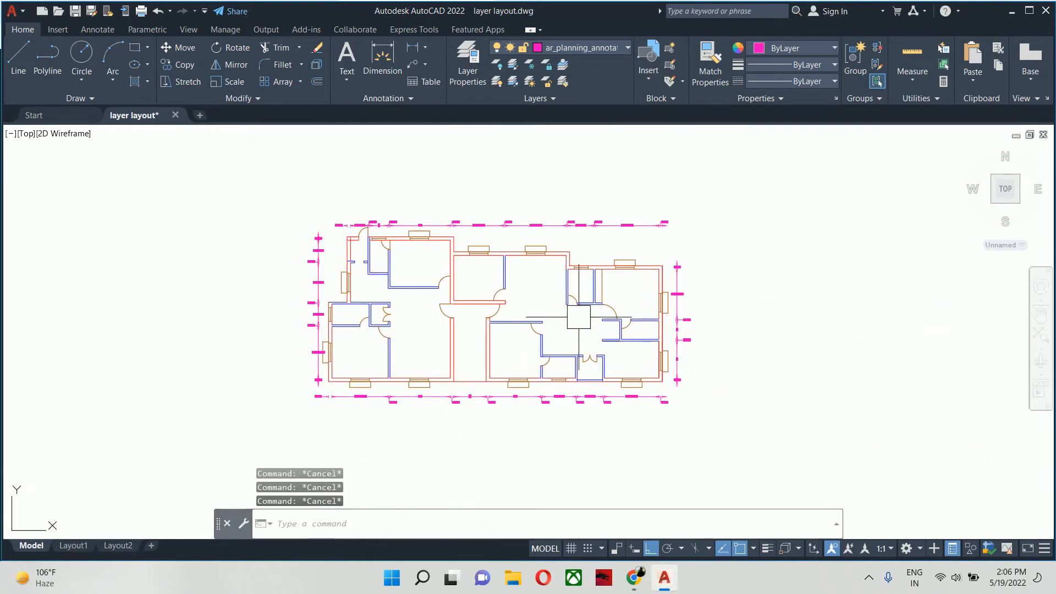
- Review the dimension chains around the whole floor plan and the lower-left room's surroundings
{"action": "scroll", "coordinate": [579, 317], "scroll_direction": "up", "scroll_amount": 4}
{"action": "scroll", "coordinate": [641, 297], "scroll_direction": "down", "scroll_amount": 1}
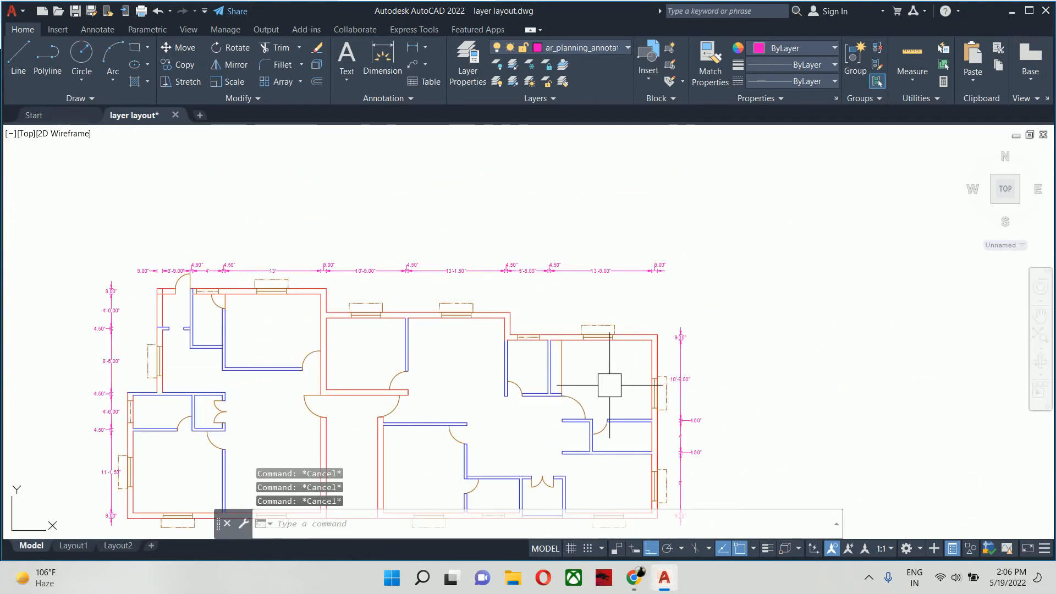
{"action": "scroll", "coordinate": [436, 377], "scroll_direction": "up", "scroll_amount": 2}
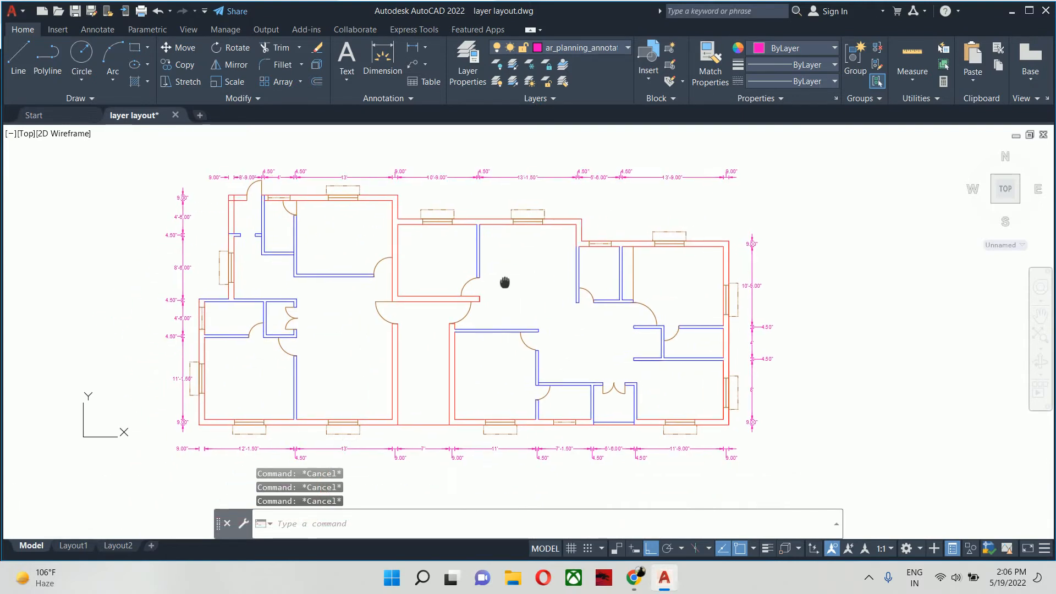
{"action": "scroll", "coordinate": [356, 241], "scroll_direction": "up", "scroll_amount": 2}
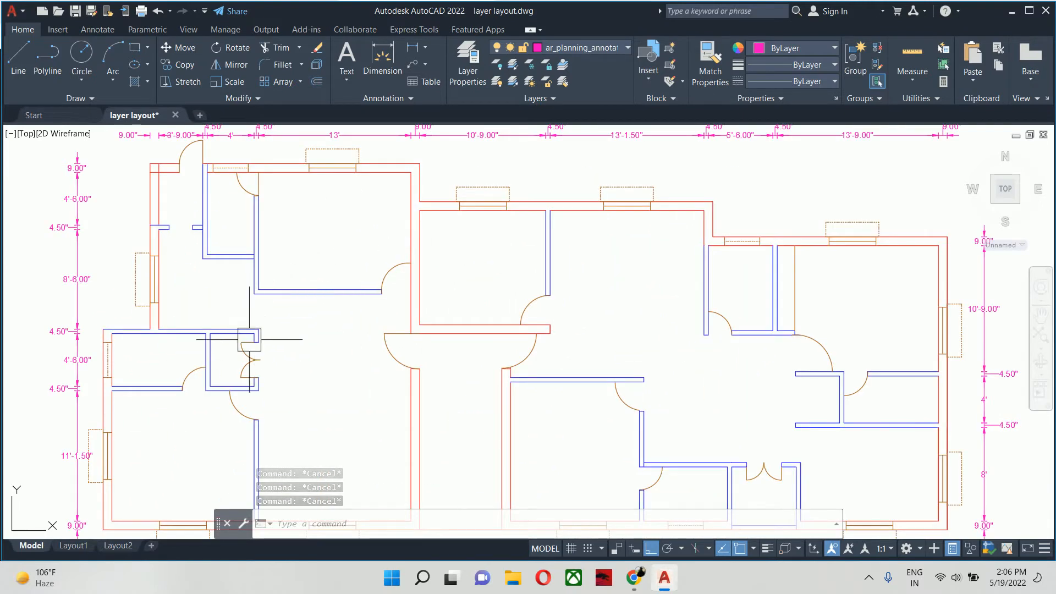
{"action": "scroll", "coordinate": [242, 342], "scroll_direction": "up", "scroll_amount": 3}
{"action": "scroll", "coordinate": [303, 300], "scroll_direction": "up", "scroll_amount": 1}
{"action": "middle_click_drag", "start_coordinate": [303, 300], "coordinate": [378, 233]}
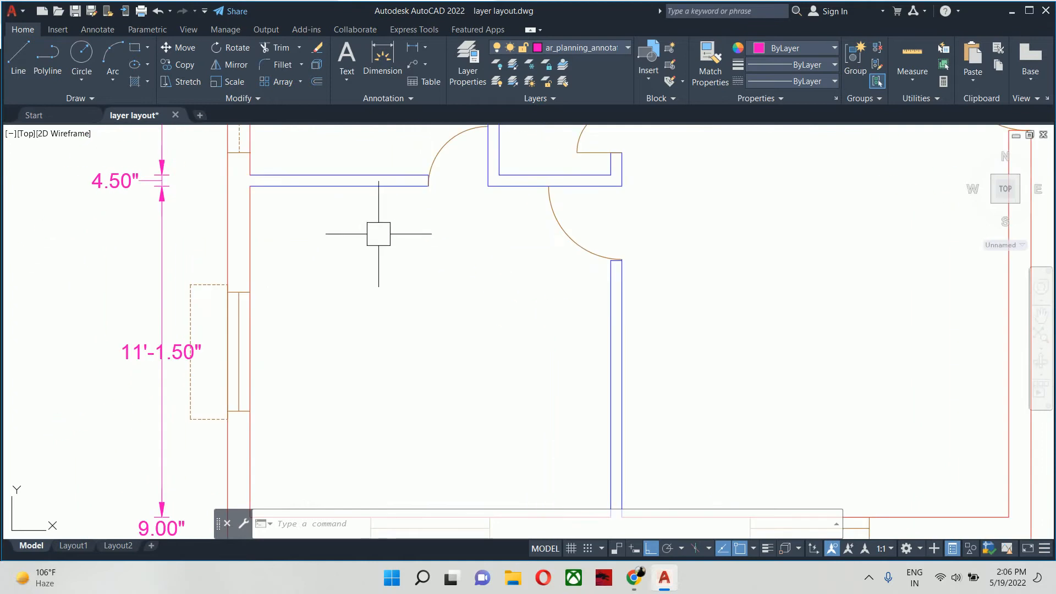
{"action": "scroll", "coordinate": [378, 236], "scroll_direction": "down", "scroll_amount": 1}
{"action": "key", "text": "Escape"}
{"action": "key", "text": "Escape"}
{"action": "key", "text": "Escape"}
{"action": "middle_click_drag", "start_coordinate": [367, 312], "coordinate": [343, 301]}
{"action": "middle_click_drag", "start_coordinate": [439, 309], "coordinate": [453, 333]}
{"action": "scroll", "coordinate": [363, 385], "scroll_direction": "down", "scroll_amount": 2}
{"action": "scroll", "coordinate": [334, 398], "scroll_direction": "down", "scroll_amount": 2}
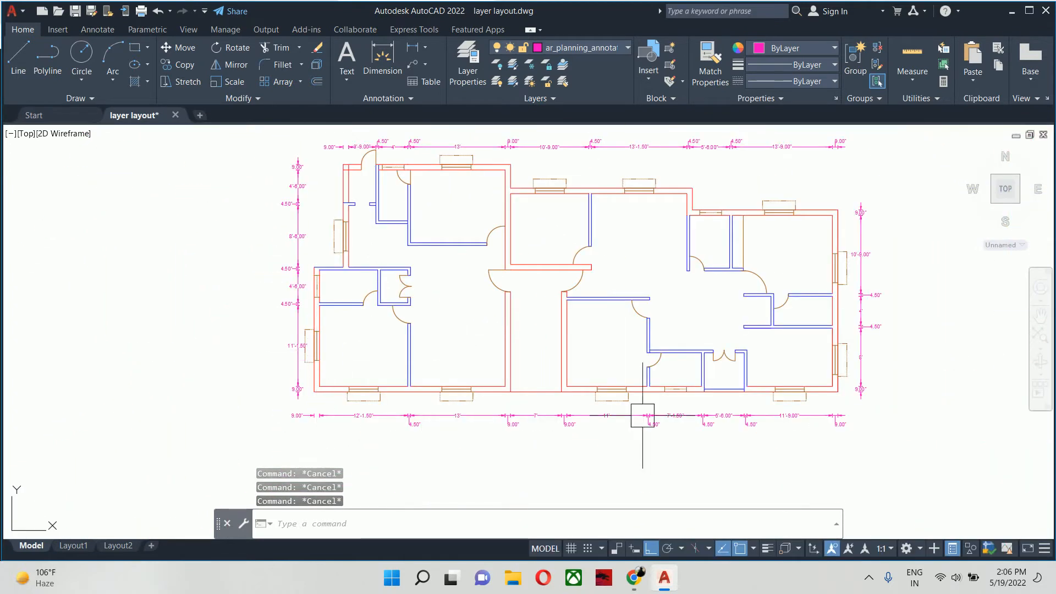
- Create multiline text inside the lower-left room with "Bedroom-1" as its first line
{"action": "type", "text": "t"}
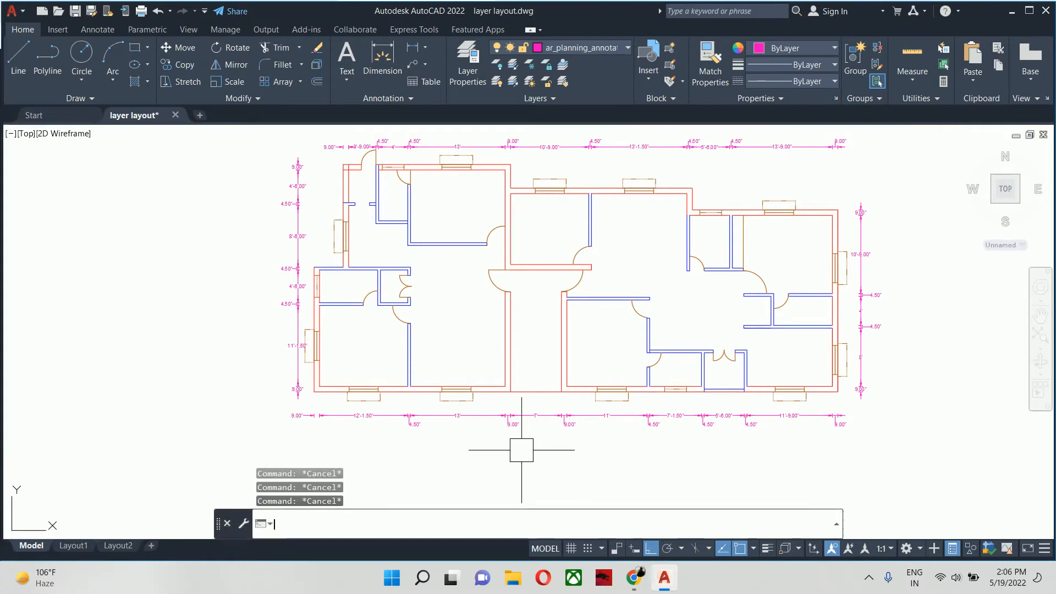
{"action": "key", "text": "Return"}
{"action": "scroll", "coordinate": [352, 361], "scroll_direction": "up", "scroll_amount": 2}
{"action": "scroll", "coordinate": [349, 330], "scroll_direction": "up", "scroll_amount": 2}
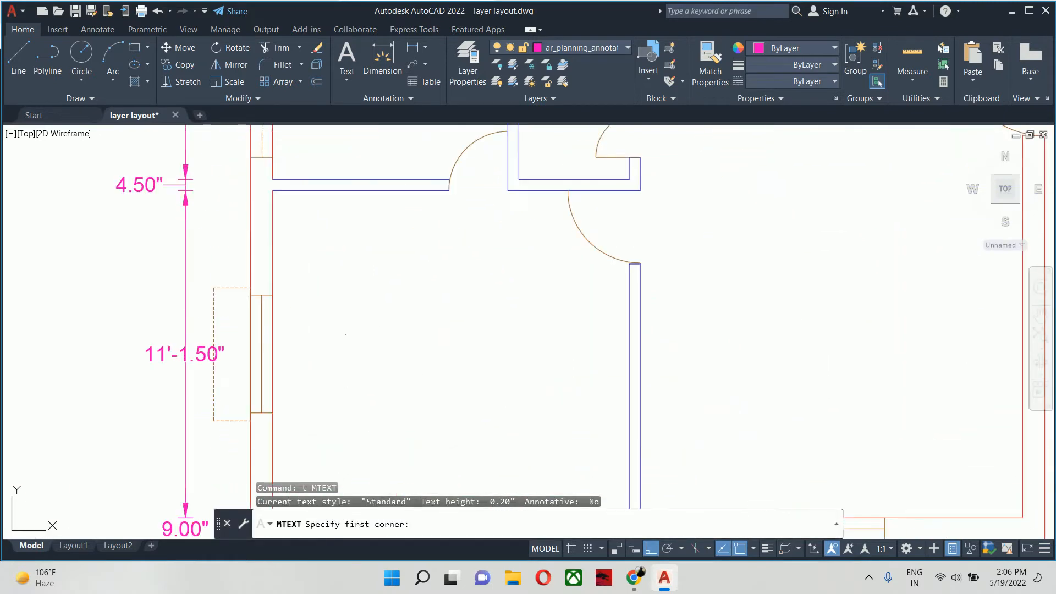
{"action": "left_click", "coordinate": [347, 308]}
{"action": "left_click", "coordinate": [527, 394]}
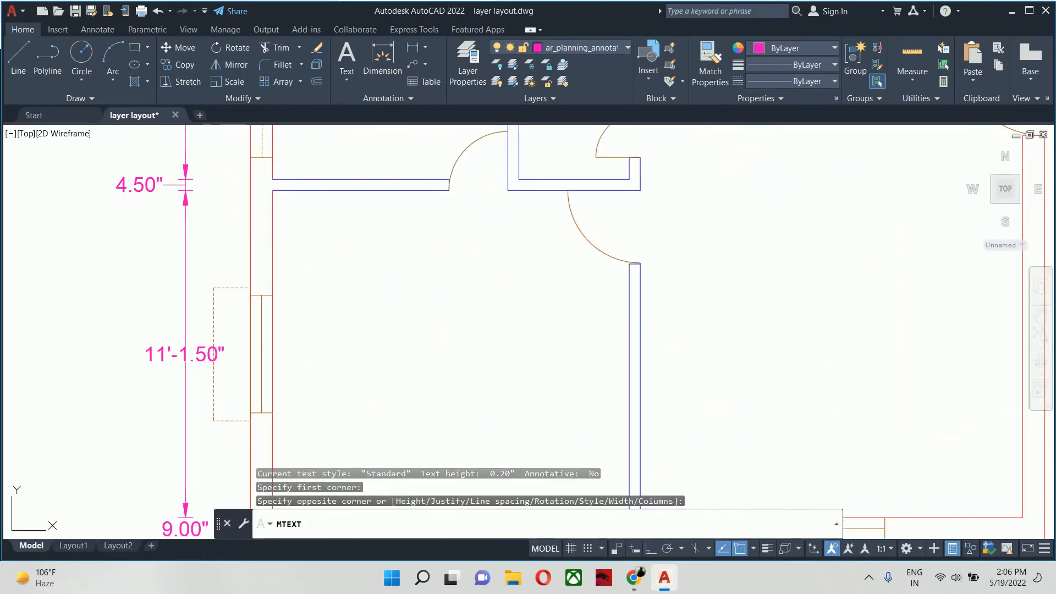
{"action": "type", "text": "Bed"}
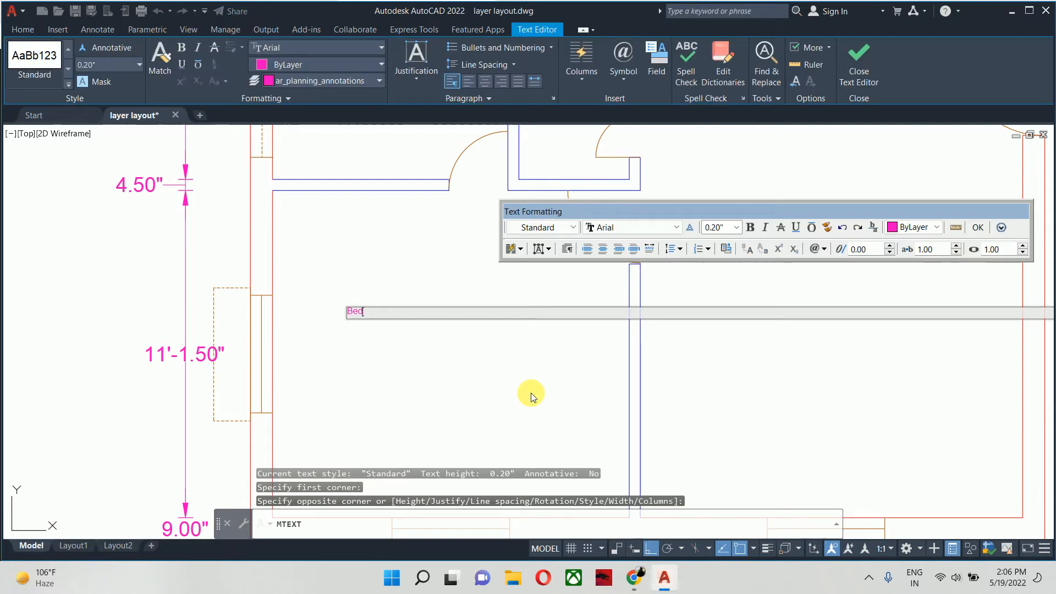
{"action": "type", "text": "room"}
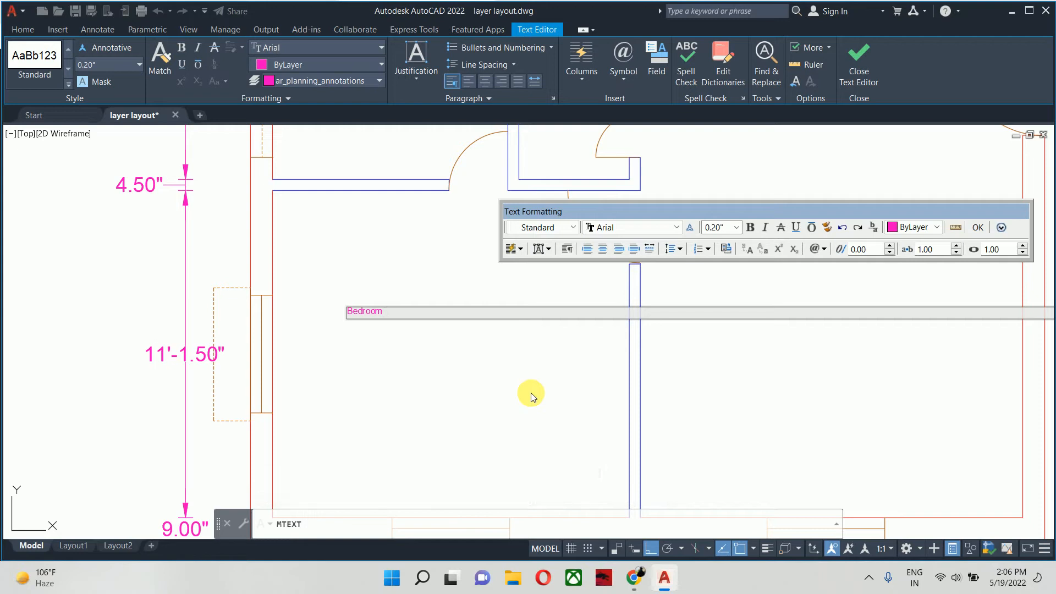
{"action": "type", "text": "-1"}
{"action": "key", "text": "Return"}
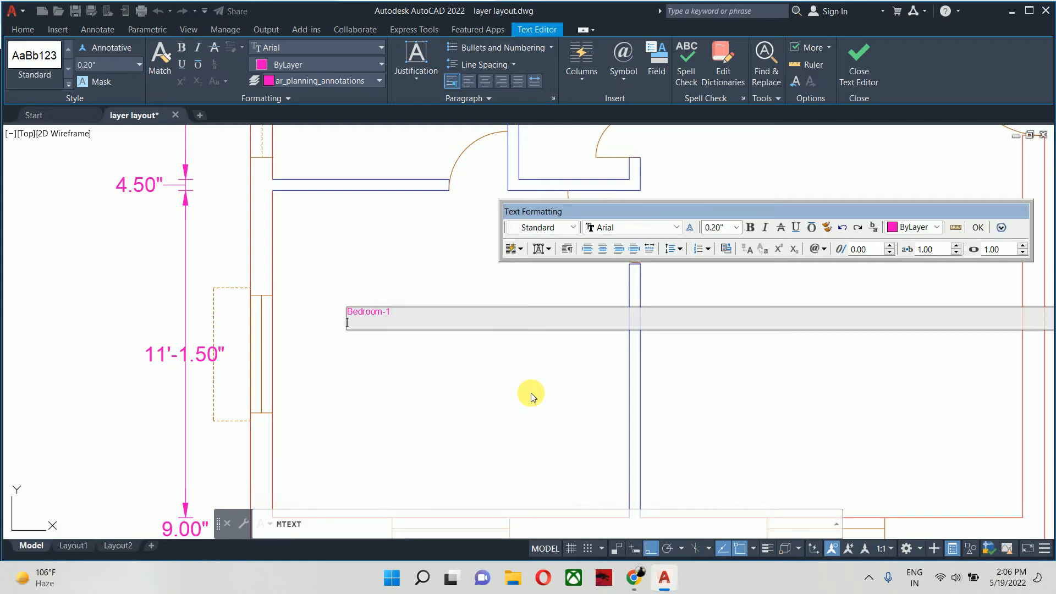
- Add the room size 12'1.5"x11'1.5" as the label's second line and set the height of all its text to 6"
{"action": "scroll", "coordinate": [486, 379], "scroll_direction": "down", "scroll_amount": 4}
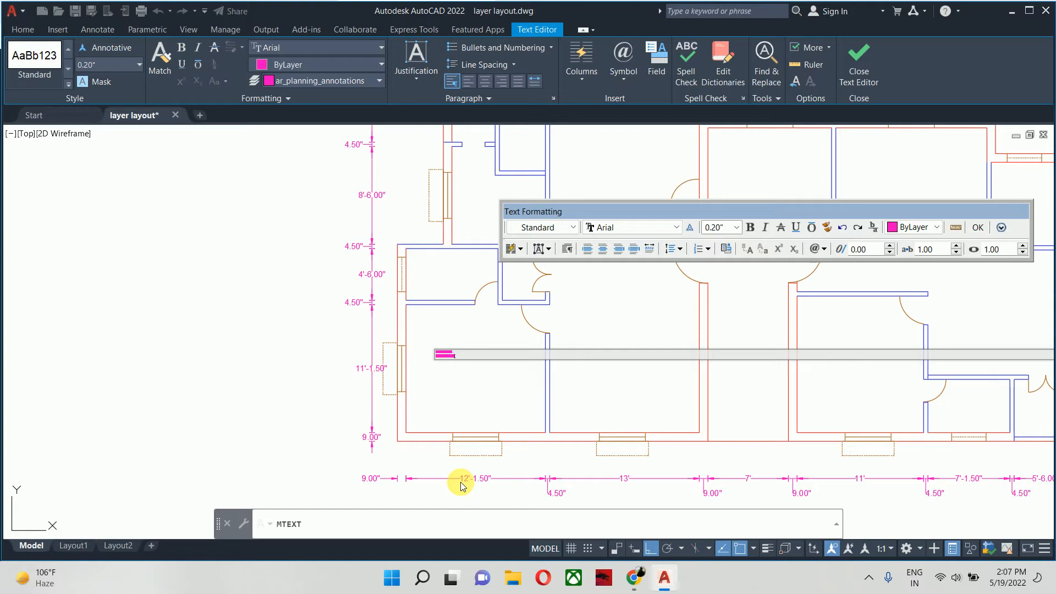
{"action": "type", "text": "1"}
{"action": "scroll", "coordinate": [446, 379], "scroll_direction": "up", "scroll_amount": 5}
{"action": "key", "text": "ctrl+a"}
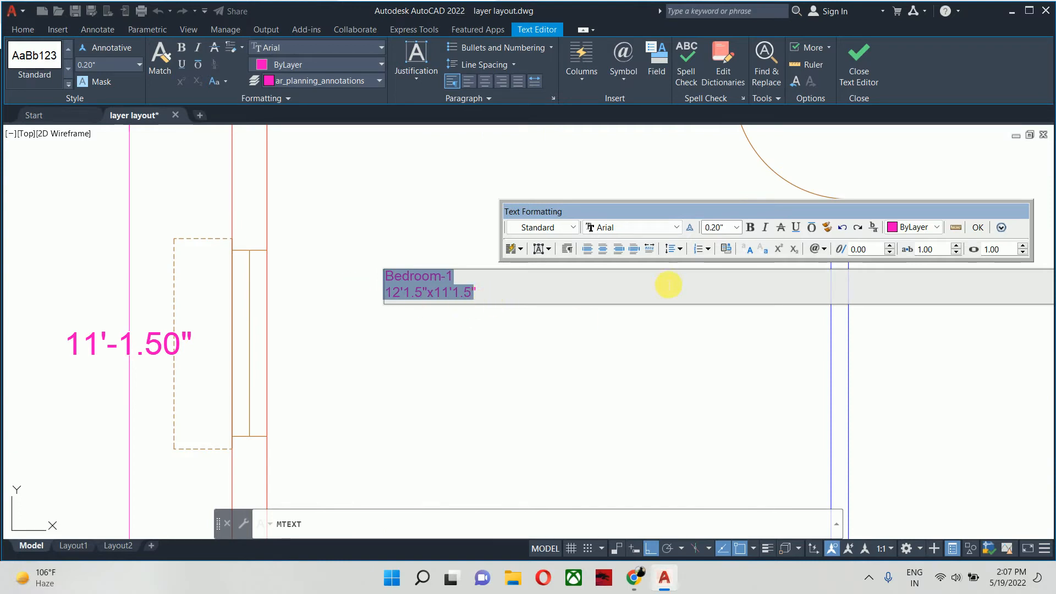
{"action": "left_click", "coordinate": [712, 227]}
{"action": "type", "text": "6"}
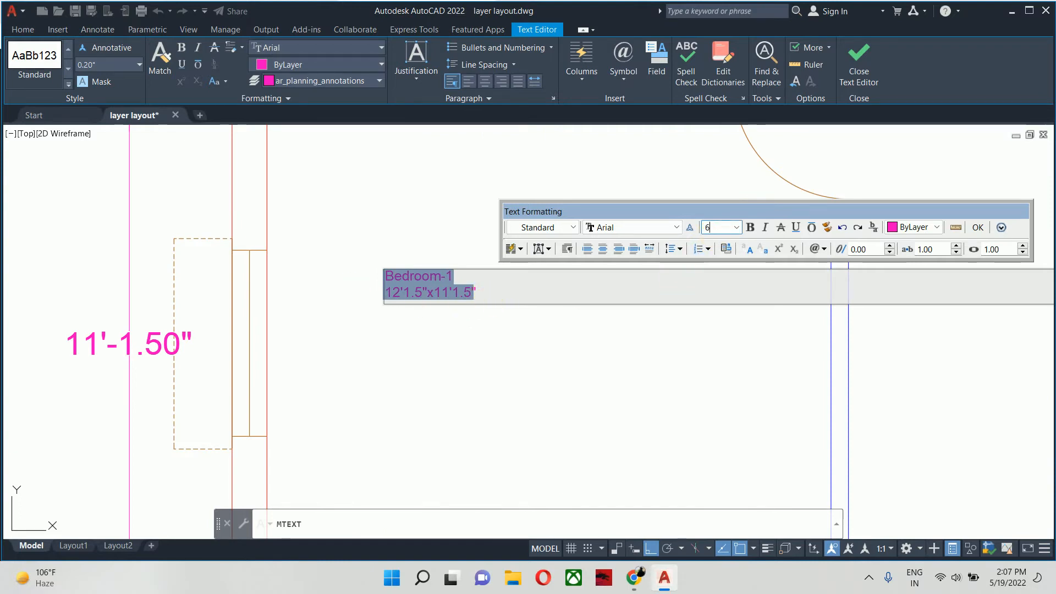
{"action": "key", "text": "Return"}
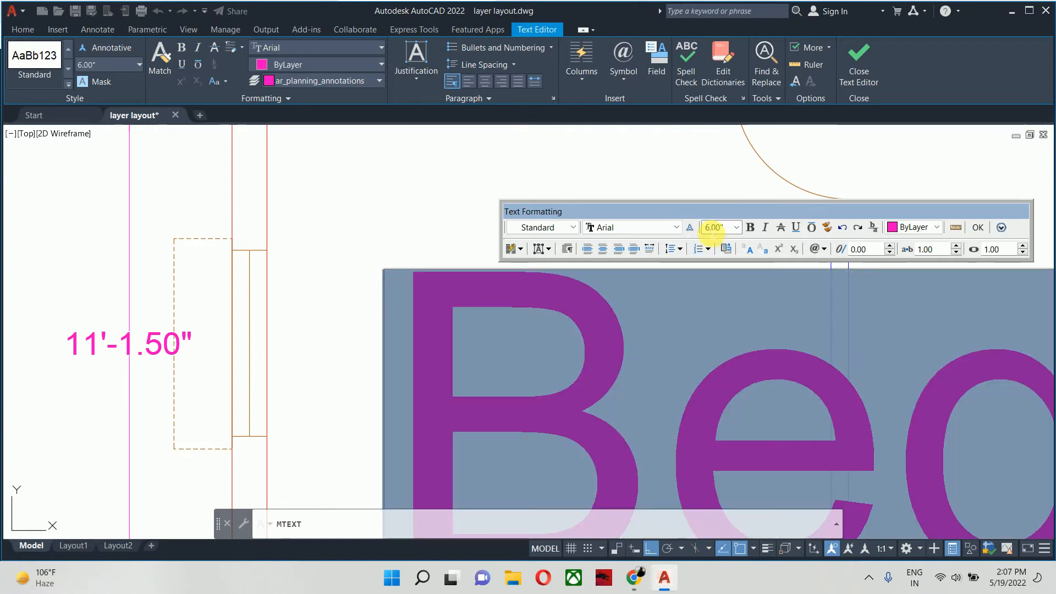
- Change the bedroom label's font to Times New Roman CYR and finish editing the text
{"action": "left_click", "coordinate": [644, 234]}
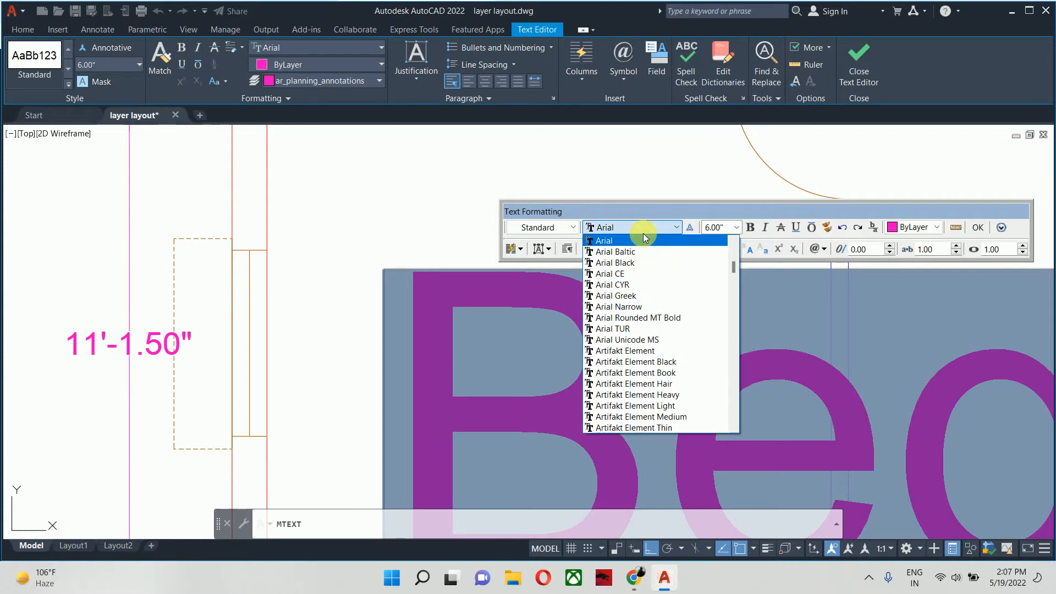
{"action": "type", "text": "ti"}
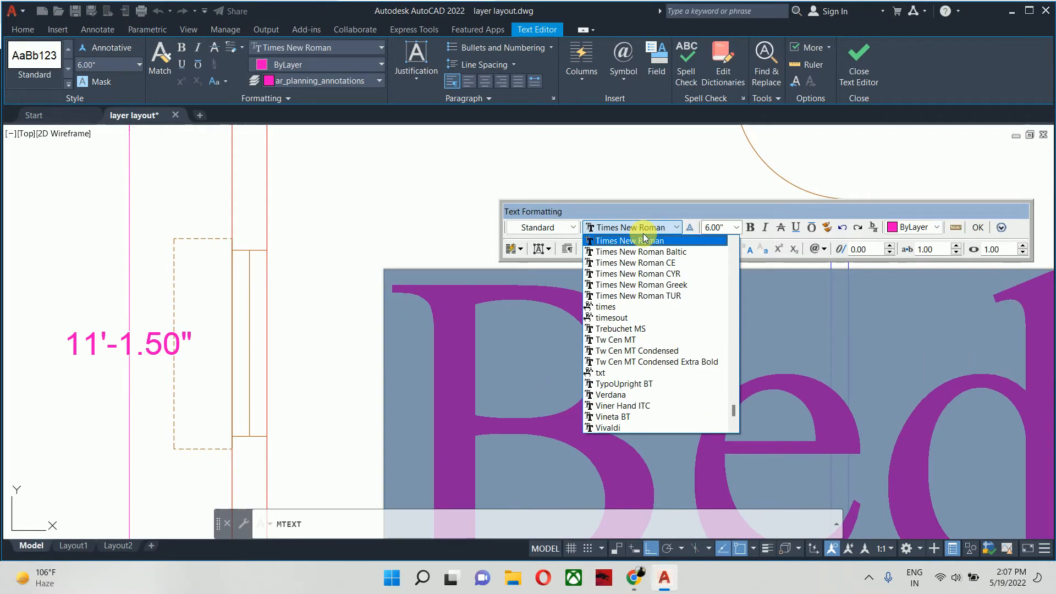
{"action": "left_click", "coordinate": [644, 241]}
{"action": "scroll", "coordinate": [637, 227], "scroll_direction": "down", "scroll_amount": 3}
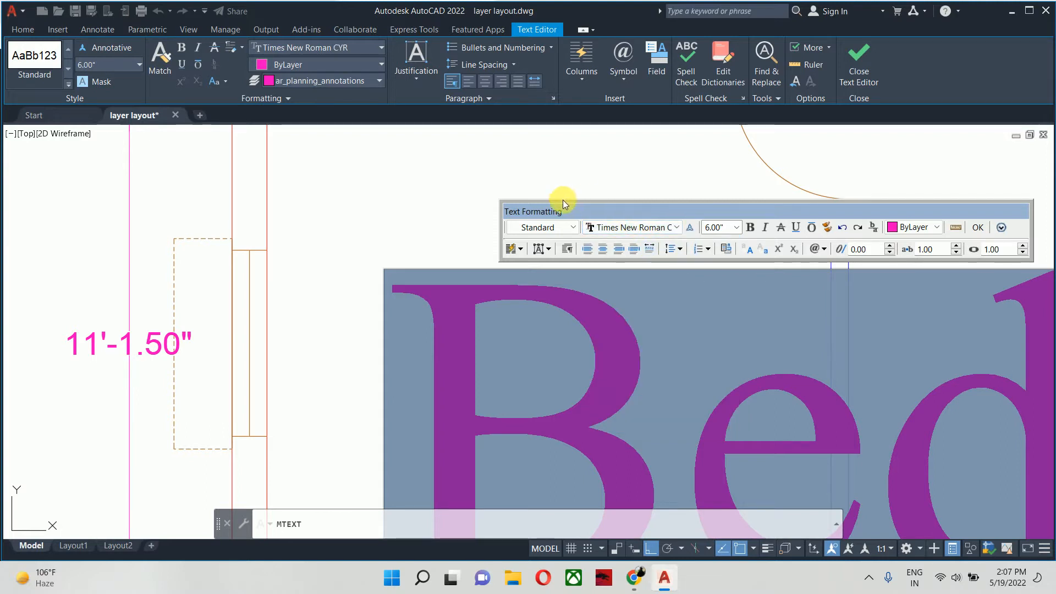
{"action": "left_click", "coordinate": [446, 179]}
{"action": "scroll", "coordinate": [437, 220], "scroll_direction": "down", "scroll_amount": 6}
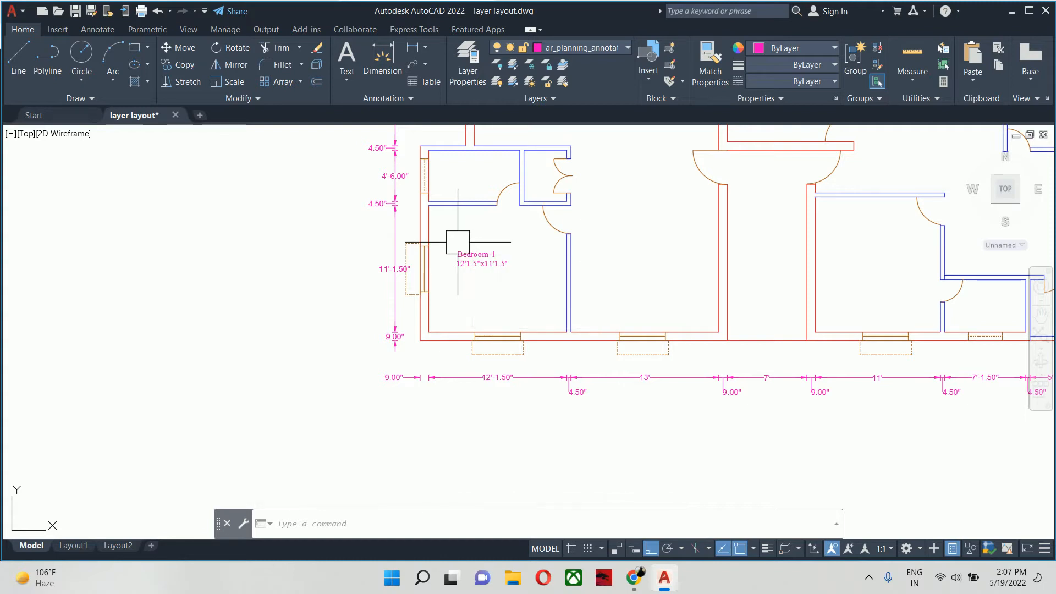
{"action": "key", "text": "Escape"}
{"action": "key", "text": "Escape"}
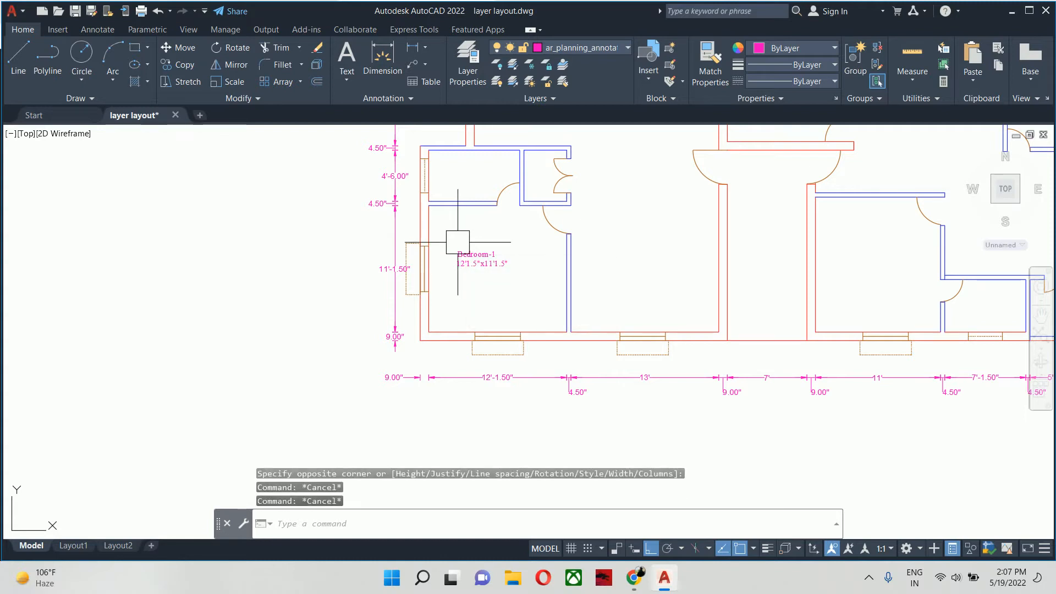
- Copy the Bedroom-1 label, with Ortho off, into the small room directly above the bedroom and the adjacent double-door room
{"action": "key", "text": "Escape"}
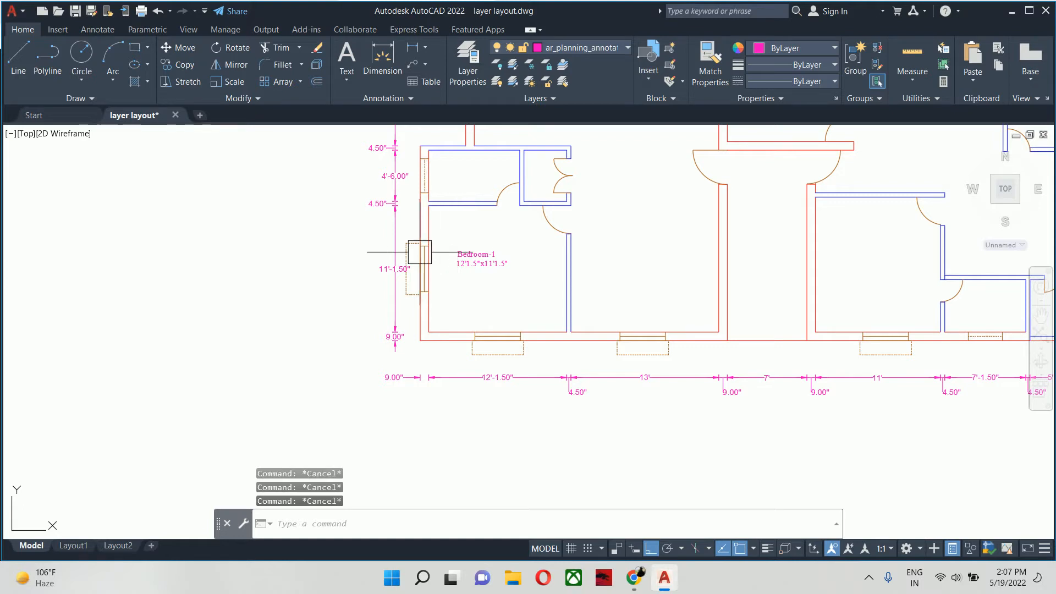
{"action": "scroll", "coordinate": [484, 267], "scroll_direction": "up", "scroll_amount": 4}
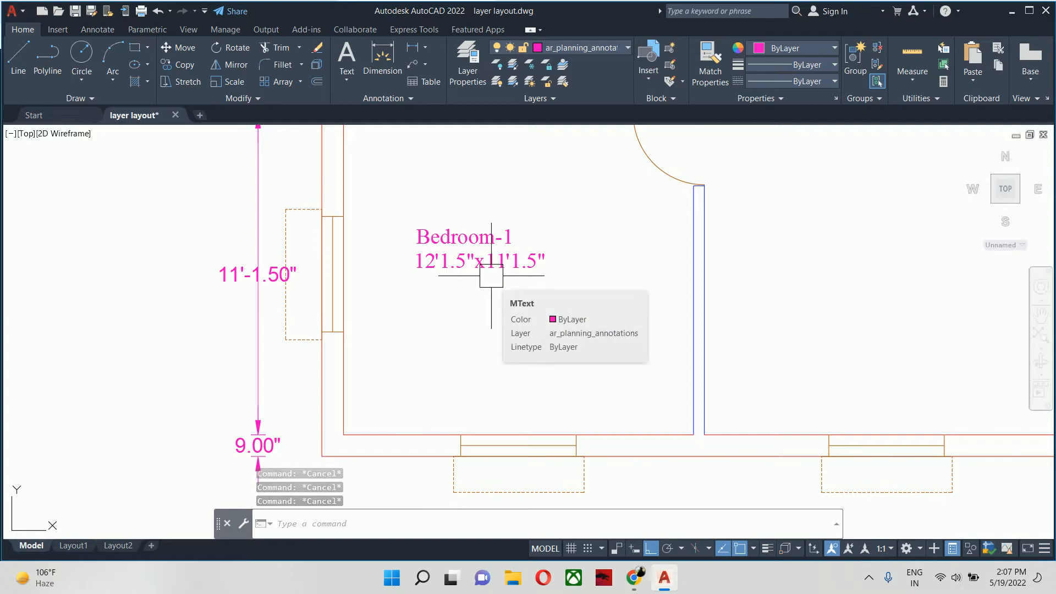
{"action": "middle_click_drag", "start_coordinate": [494, 289], "coordinate": [479, 318]}
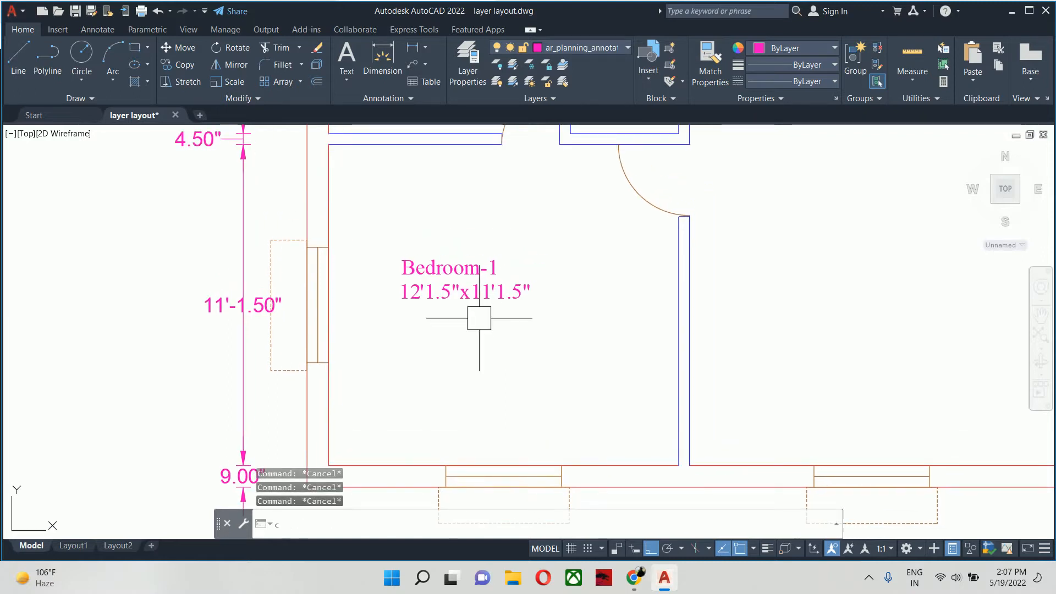
{"action": "type", "text": "co"}
{"action": "key", "text": "Return"}
{"action": "left_click", "coordinate": [462, 277]}
{"action": "key", "text": "Return"}
{"action": "left_click", "coordinate": [402, 259]}
{"action": "middle_click_drag", "start_coordinate": [446, 222], "coordinate": [483, 431]}
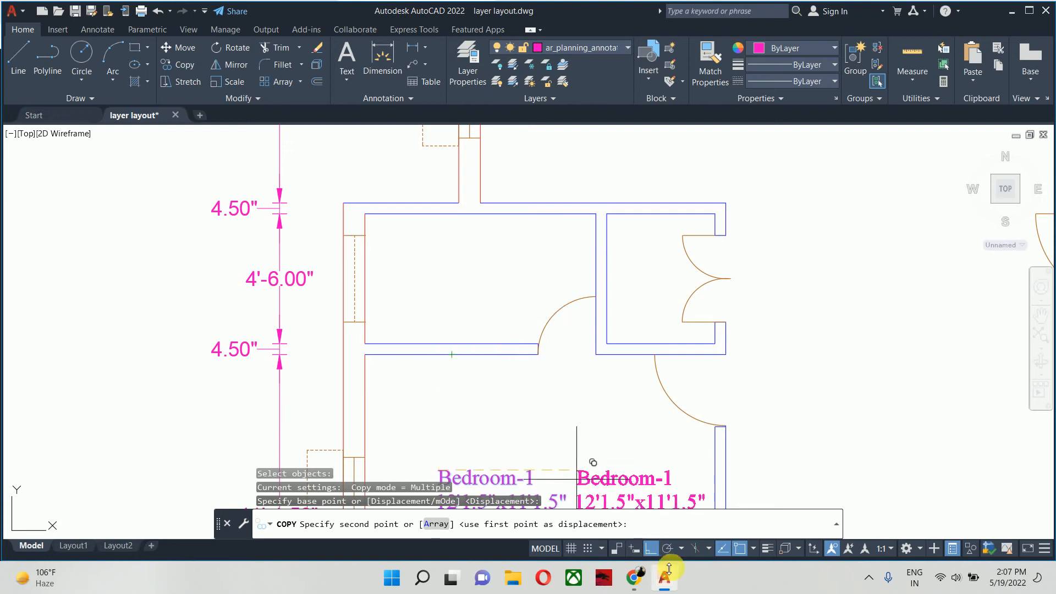
{"action": "left_click", "coordinate": [651, 548]}
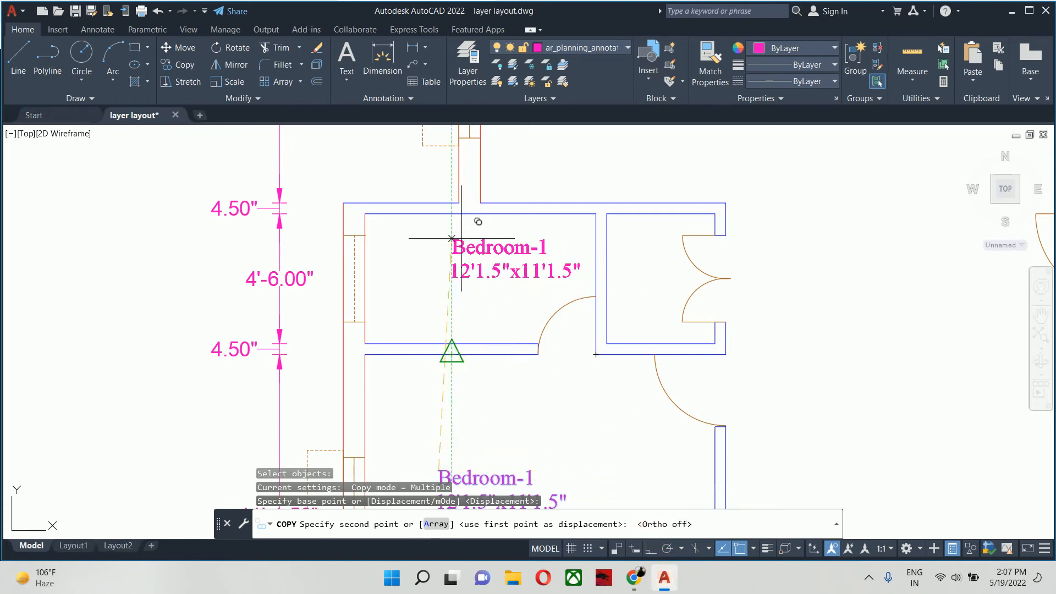
{"action": "scroll", "coordinate": [443, 242], "scroll_direction": "up", "scroll_amount": 2}
{"action": "mouse_move", "coordinate": [442, 258]}
{"action": "middle_mouse_down"}
{"action": "mouse_move", "coordinate": [454, 265]}
{"action": "mouse_move", "coordinate": [455, 293]}
{"action": "middle_mouse_up"}
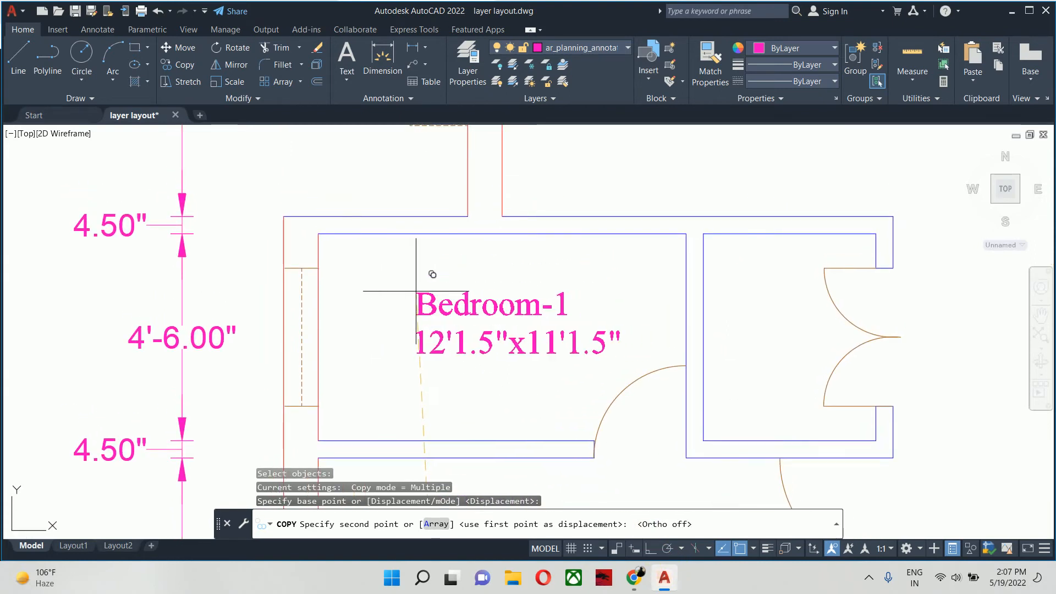
{"action": "left_click", "coordinate": [737, 296]}
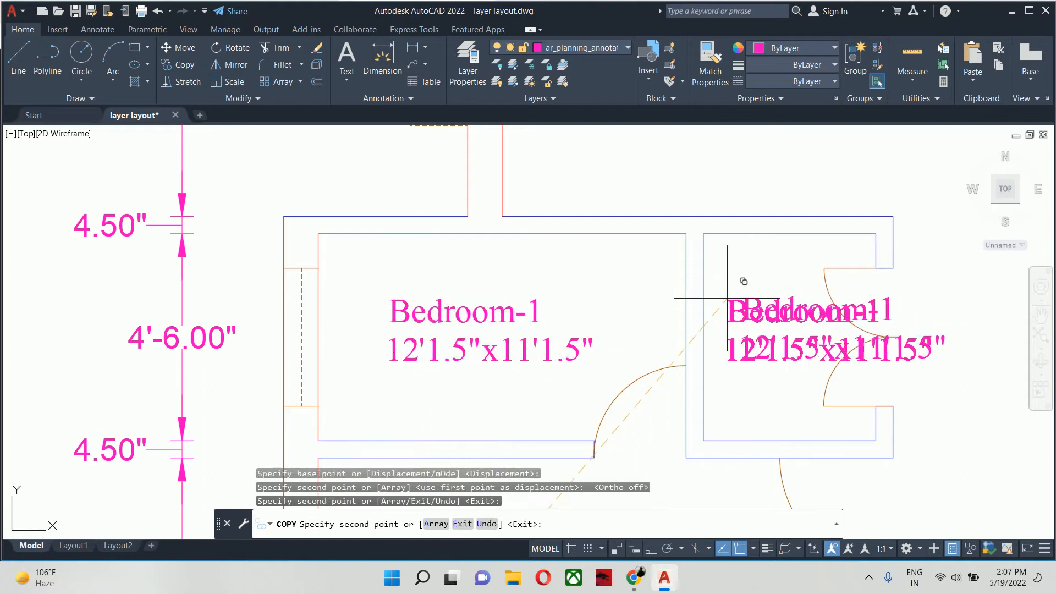
- Place more label copies in the larger room above those two and in the 4' and 3'-9" wide rooms at the plan's upper-left corner
{"action": "scroll", "coordinate": [737, 296], "scroll_direction": "down", "scroll_amount": 2}
{"action": "middle_click_drag", "start_coordinate": [724, 292], "coordinate": [620, 505]}
{"action": "left_click", "coordinate": [523, 354]}
{"action": "middle_click_drag", "start_coordinate": [564, 265], "coordinate": [436, 477]}
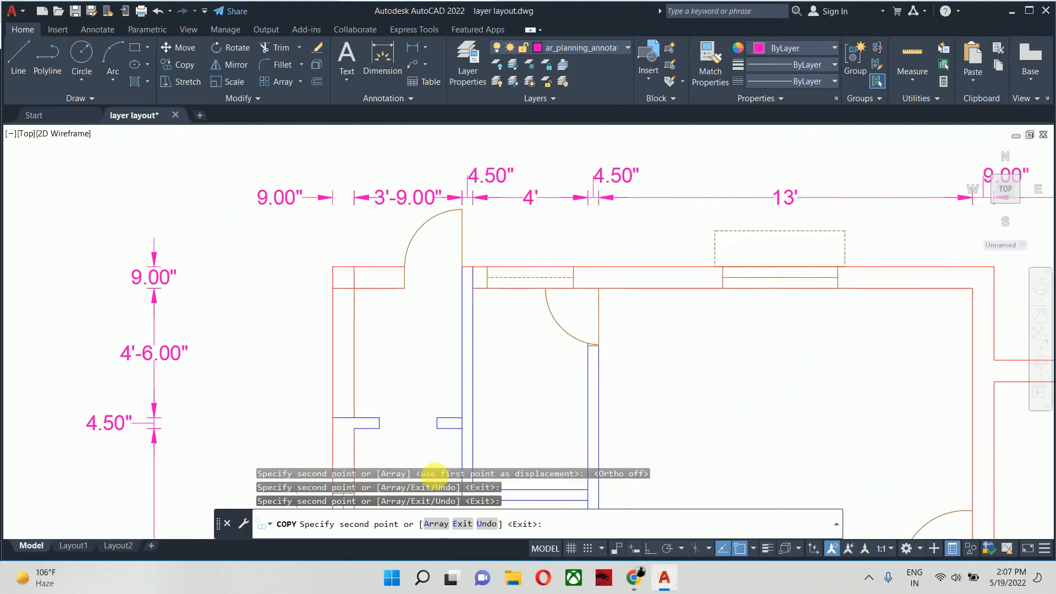
{"action": "scroll", "coordinate": [464, 376], "scroll_direction": "up", "scroll_amount": 2}
{"action": "left_click", "coordinate": [493, 357]}
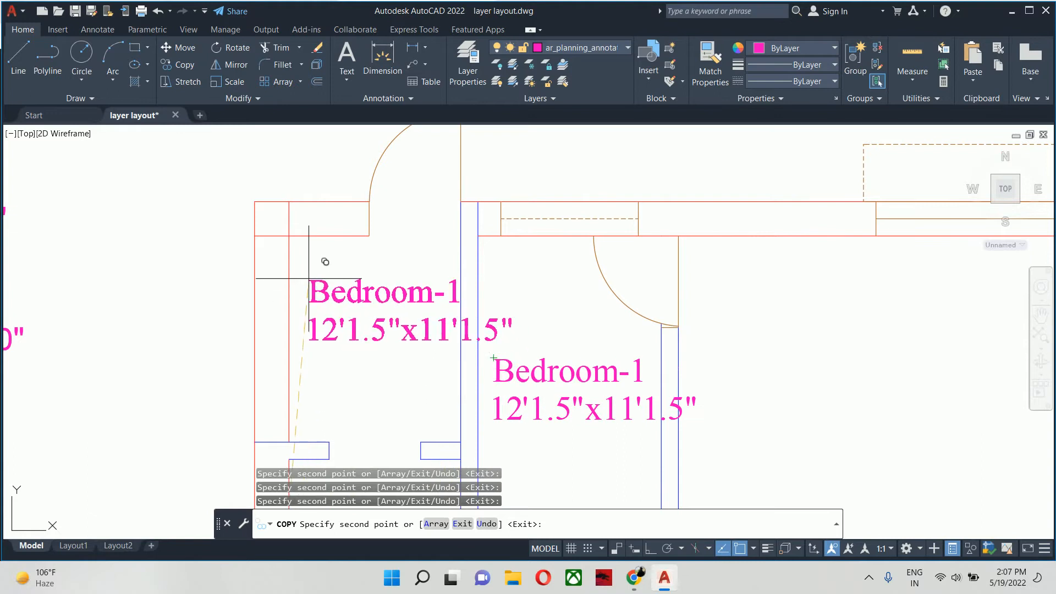
{"action": "left_click", "coordinate": [294, 280]}
- Place label copies in the 13' wide upper room and the 13' wide room beside the bedroom, and end copying
{"action": "scroll", "coordinate": [421, 338], "scroll_direction": "down", "scroll_amount": 2}
{"action": "middle_click_drag", "start_coordinate": [570, 351], "coordinate": [273, 306]}
{"action": "left_click", "coordinate": [496, 338]}
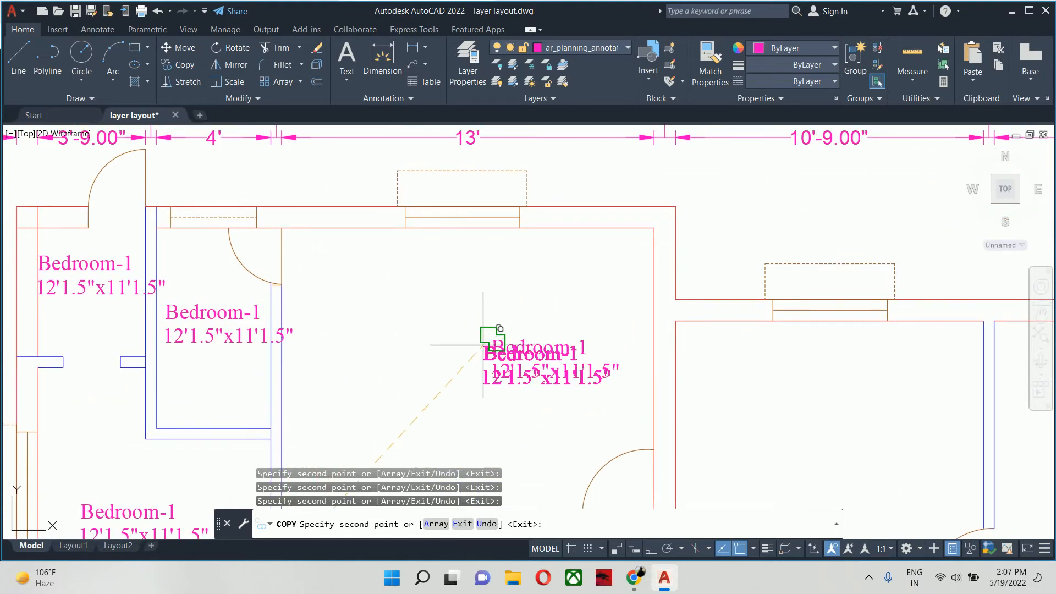
{"action": "scroll", "coordinate": [472, 379], "scroll_direction": "down", "scroll_amount": 4}
{"action": "middle_click_drag", "start_coordinate": [472, 378], "coordinate": [264, 1]}
{"action": "scroll", "coordinate": [218, 214], "scroll_direction": "up", "scroll_amount": 2}
{"action": "left_click", "coordinate": [253, 215]}
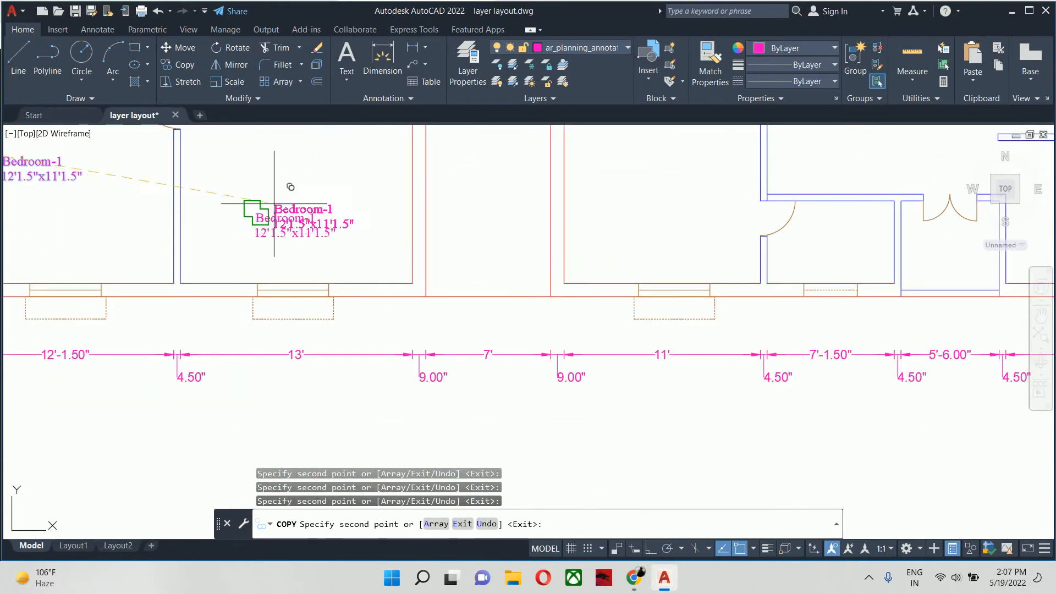
{"action": "scroll", "coordinate": [331, 190], "scroll_direction": "down", "scroll_amount": 2}
{"action": "mouse_move", "coordinate": [351, 186]}
{"action": "middle_mouse_down"}
{"action": "mouse_move", "coordinate": [462, 352]}
{"action": "mouse_move", "coordinate": [563, 371]}
{"action": "middle_mouse_up"}
{"action": "key", "text": "Escape"}
{"action": "key", "text": "Escape"}
{"action": "middle_click_drag", "start_coordinate": [460, 353], "coordinate": [582, 224]}
{"action": "key", "text": "Escape"}
- Replace the name in the label of the small room directly above the bedroom with "Toilet"
{"action": "scroll", "coordinate": [467, 214], "scroll_direction": "up", "scroll_amount": 4}
{"action": "double_click", "coordinate": [507, 287]}
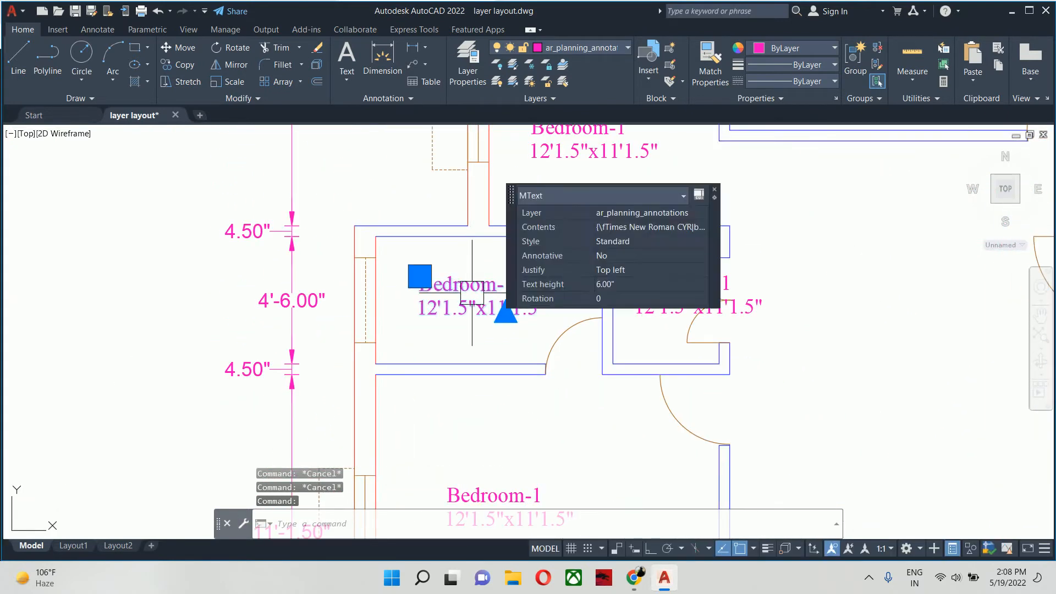
{"action": "scroll", "coordinate": [507, 287], "scroll_direction": "up", "scroll_amount": 2}
{"action": "left_click_drag", "start_coordinate": [524, 280], "coordinate": [306, 275]}
{"action": "key", "text": "BackSpace"}
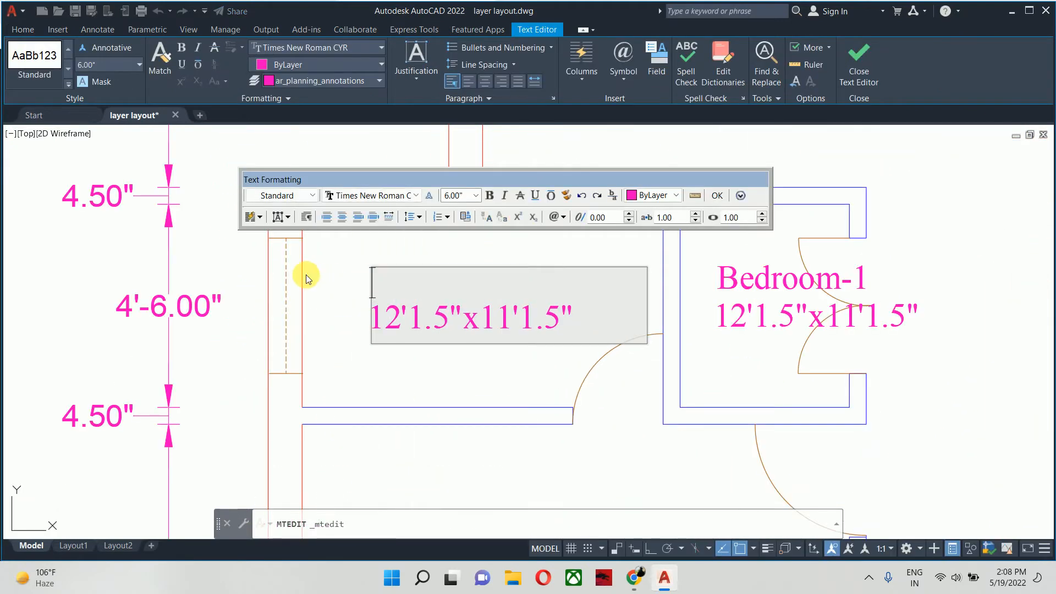
{"action": "type", "text": "Toilet"}
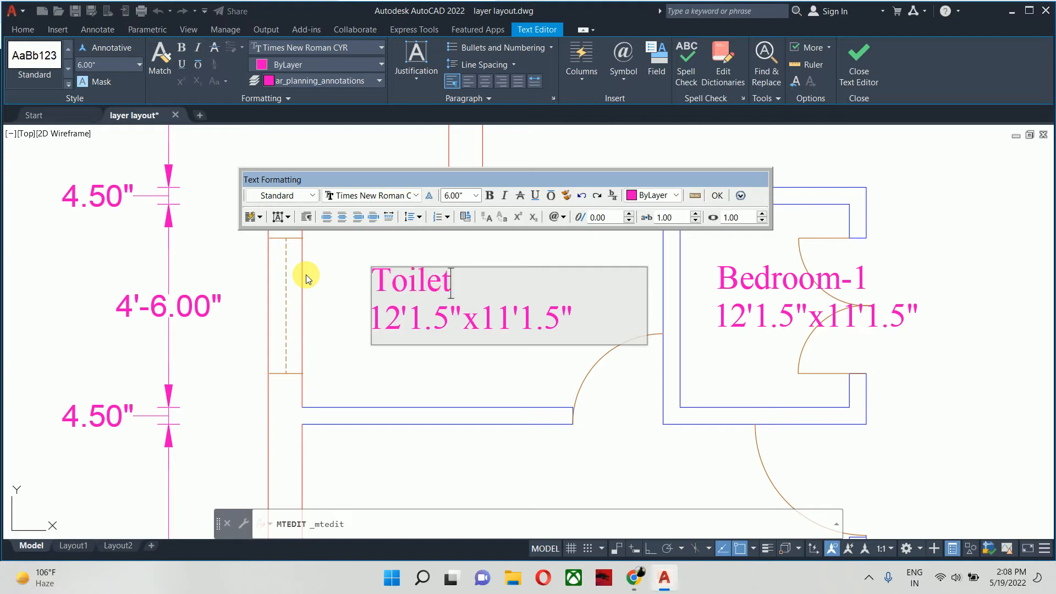
- Change the first dimension in the toilet label's size line to 8'
{"action": "key", "text": "Down"}
{"action": "key", "text": "Left"}
{"action": "key", "text": "Left"}
{"action": "key", "text": "Right"}
{"action": "key", "text": "Right"}
{"action": "key", "text": "Right"}
{"action": "key", "text": "Left"}
{"action": "key", "text": "BackSpace"}
{"action": "key", "text": "BackSpace"}
{"action": "key", "text": "BackSpace"}
{"action": "key", "text": "BackSpace"}
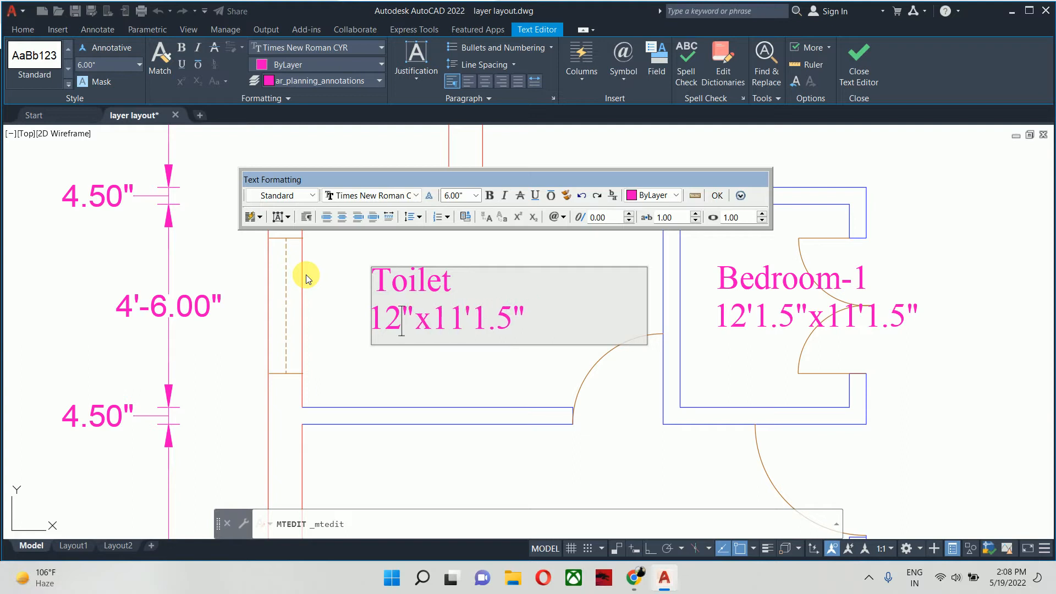
{"action": "key", "text": "ctrl+z"}
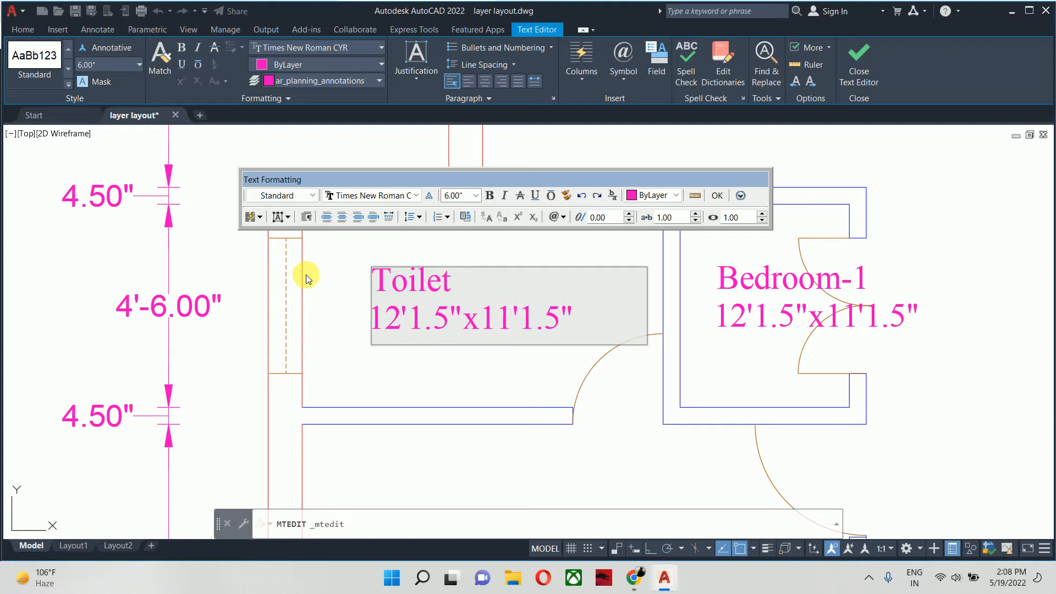
{"action": "key", "text": "BackSpace"}
{"action": "key", "text": "BackSpace"}
{"action": "key", "text": "BackSpace"}
{"action": "key", "text": "BackSpace"}
{"action": "key", "text": "Delete"}
{"action": "type", "text": "'"}
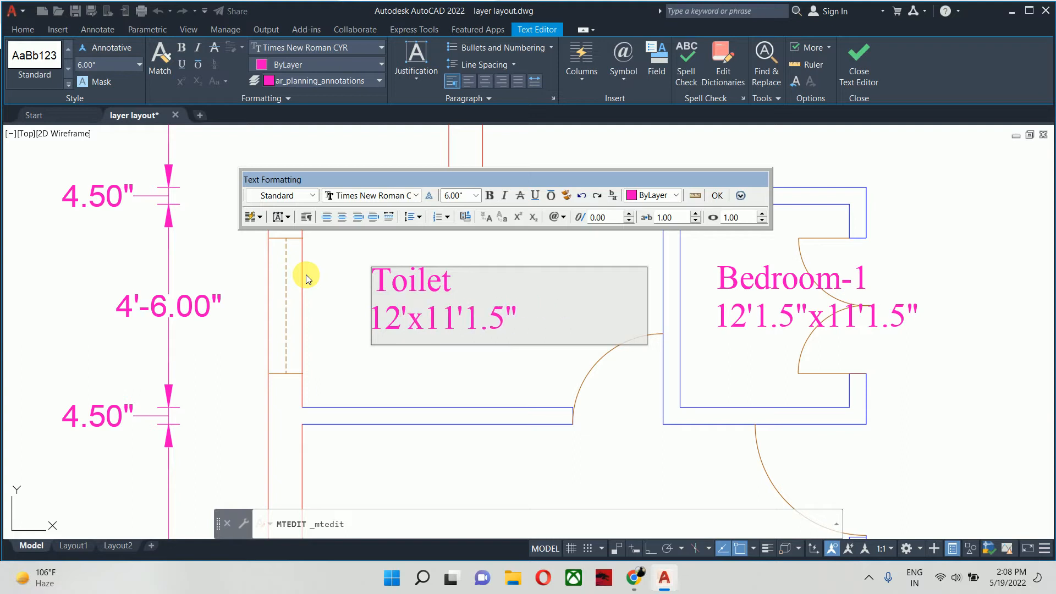
{"action": "key", "text": "Left"}
{"action": "key", "text": "Left"}
{"action": "key", "text": "Right"}
{"action": "key", "text": "BackSpace"}
{"action": "key", "text": "BackSpace"}
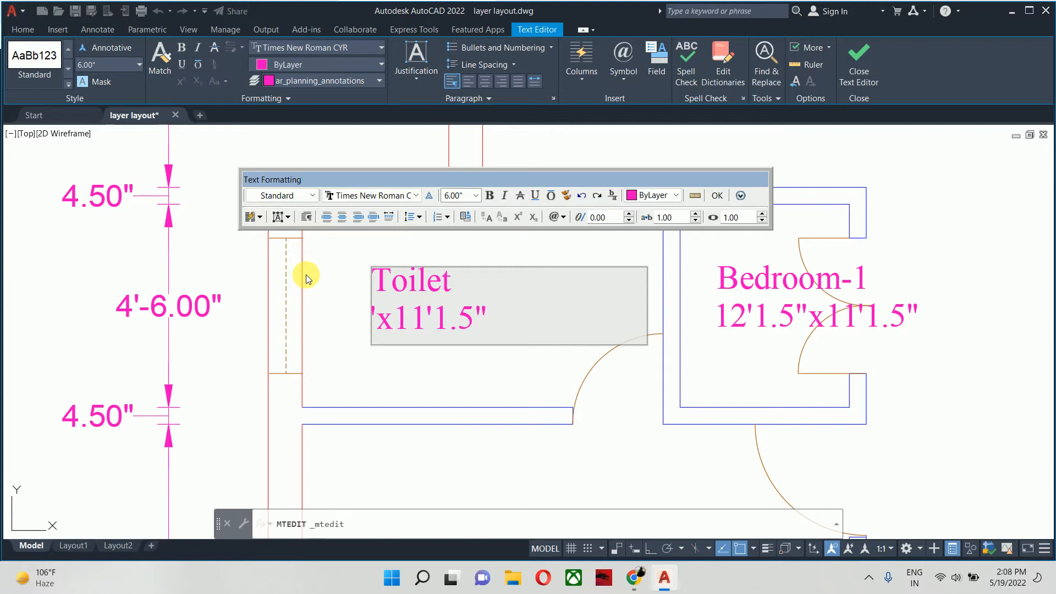
{"action": "type", "text": "8"}
- Change the second dimension in the toilet label's size line to 4'6" and finish editing the text
{"action": "key", "text": "Right"}
{"action": "key", "text": "Right"}
{"action": "key", "text": "Right"}
{"action": "key", "text": "Right"}
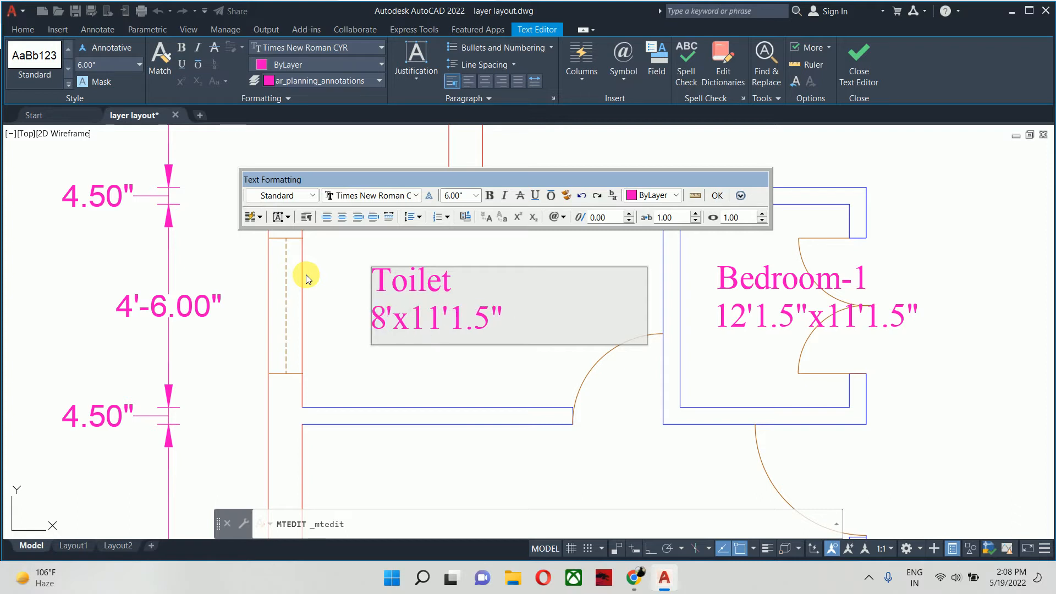
{"action": "key", "text": "BackSpace"}
{"action": "key", "text": "BackSpace"}
{"action": "type", "text": "5"}
{"action": "key", "text": "BackSpace"}
{"action": "type", "text": "4"}
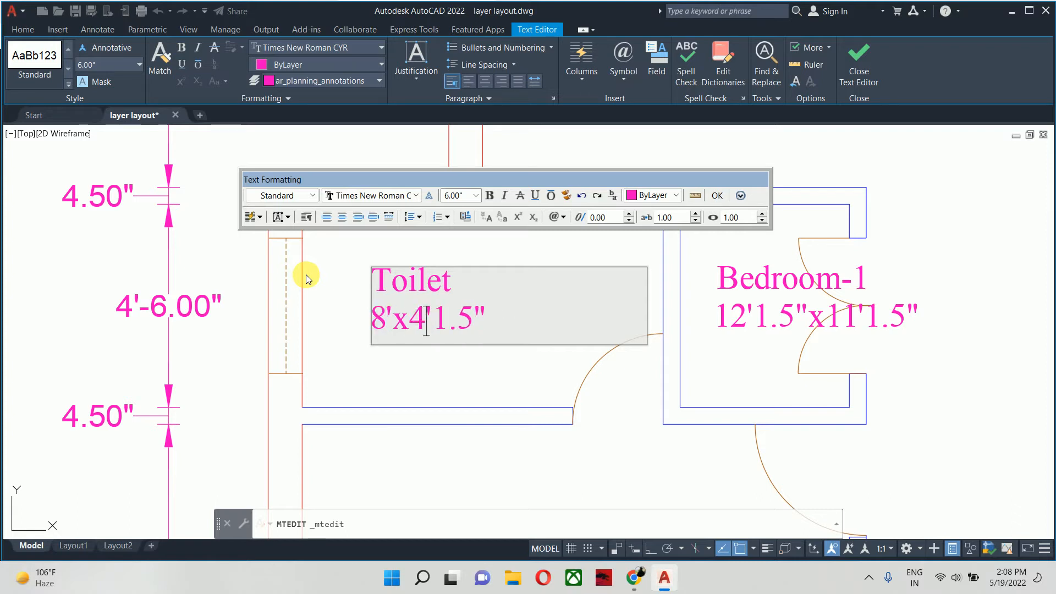
{"action": "key", "text": "Right"}
{"action": "key", "text": "Right"}
{"action": "key", "text": "Right"}
{"action": "key", "text": "Right"}
{"action": "key", "text": "BackSpace"}
{"action": "key", "text": "BackSpace"}
{"action": "key", "text": "BackSpace"}
{"action": "type", "text": "6"}
{"action": "left_click", "coordinate": [385, 354]}
- Replace the whole label in the double-door room beside the toilet with "Pooja room" and start a second line
{"action": "scroll", "coordinate": [468, 372], "scroll_direction": "down", "scroll_amount": 2}
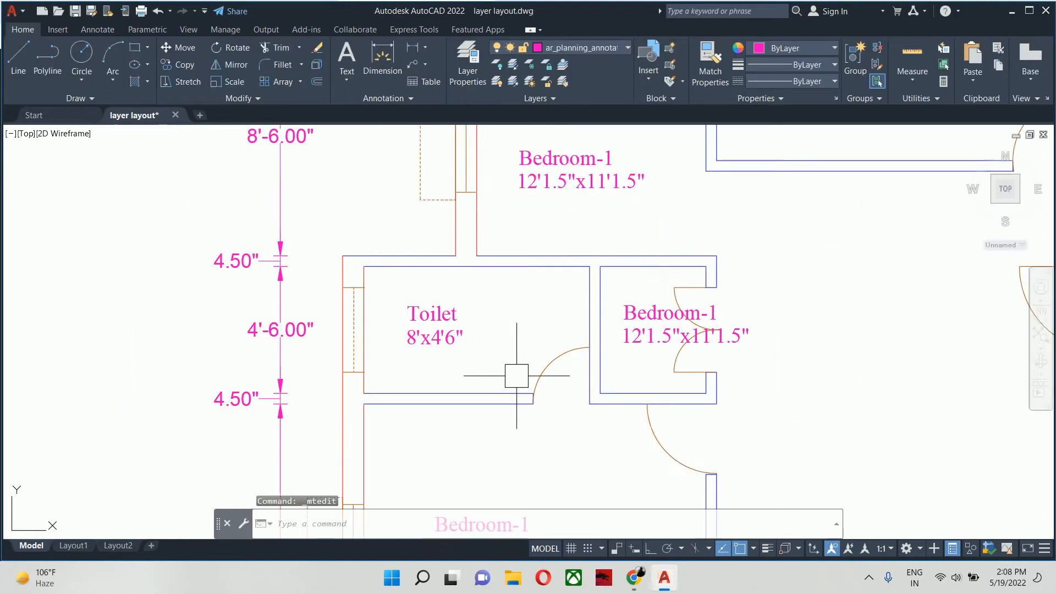
{"action": "middle_click_drag", "start_coordinate": [806, 384], "coordinate": [718, 408]}
{"action": "scroll", "coordinate": [723, 385], "scroll_direction": "up", "scroll_amount": 4}
{"action": "double_click", "coordinate": [202, 391]}
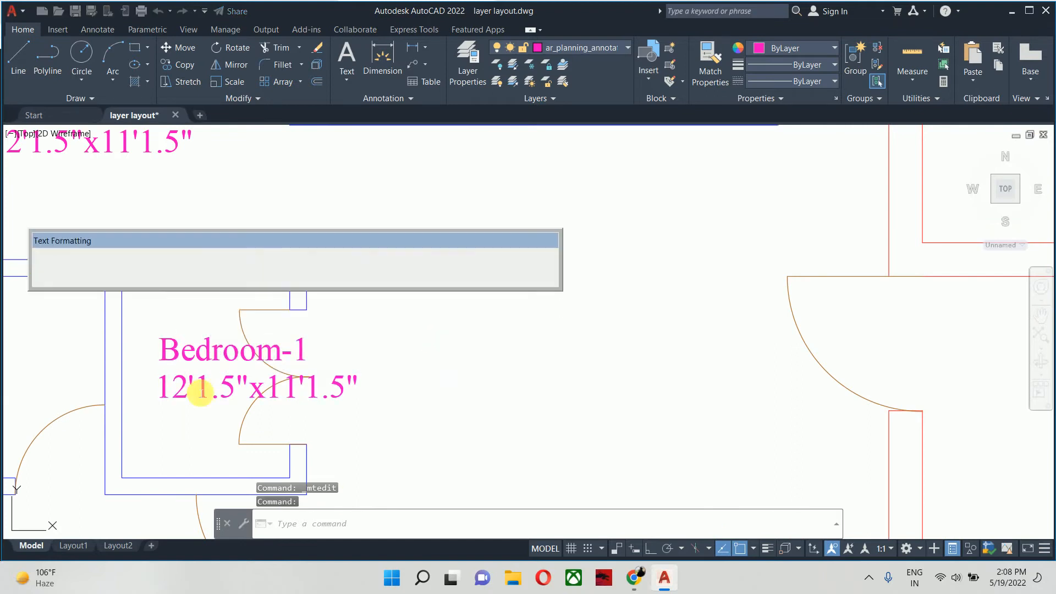
{"action": "key", "text": "ctrl+a"}
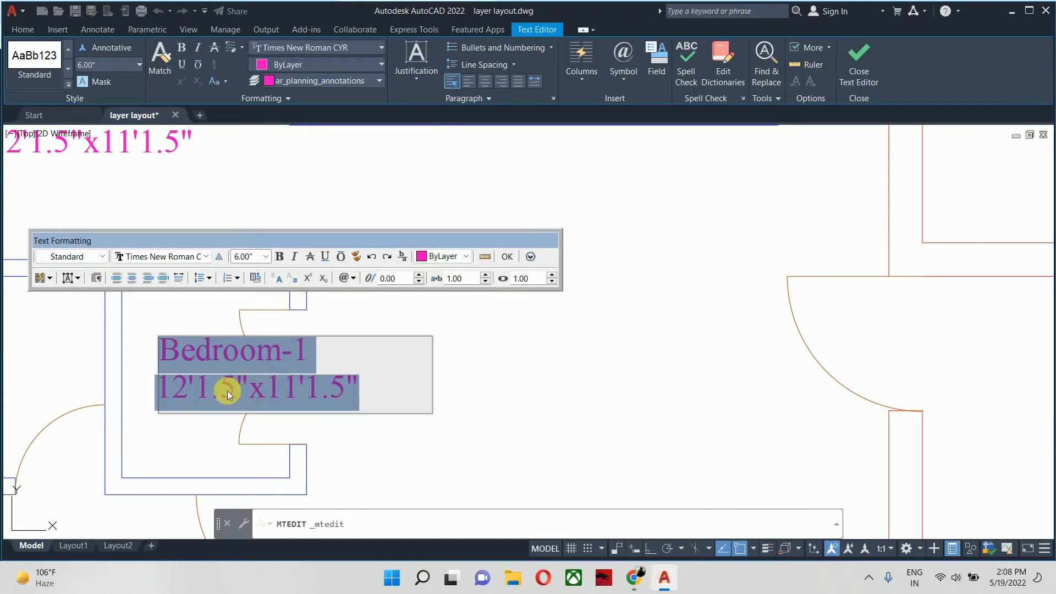
{"action": "type", "text": "Pooja "}
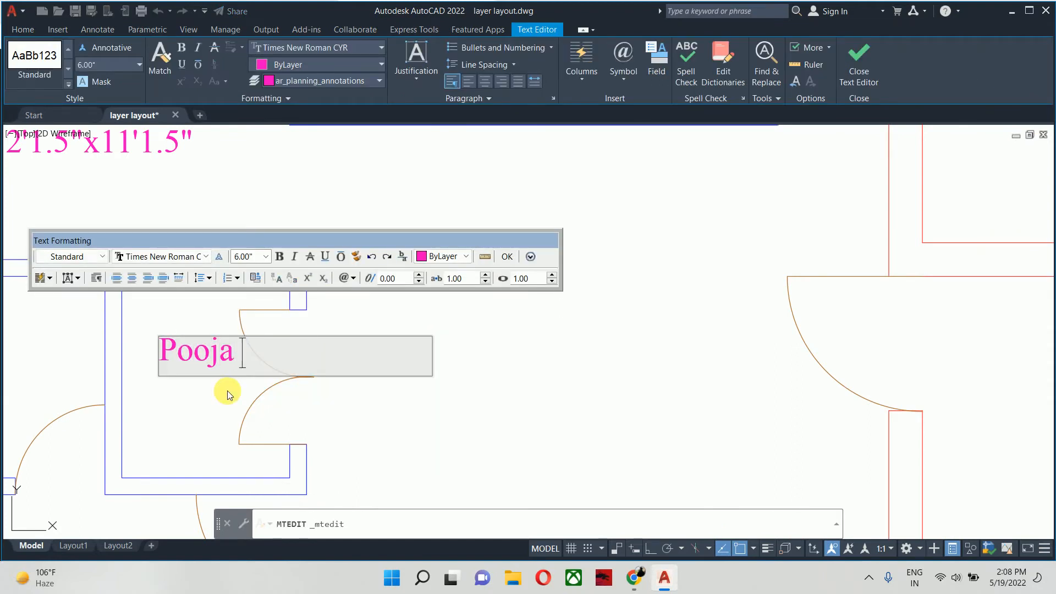
{"action": "type", "text": "room"}
{"action": "key", "text": "Return"}
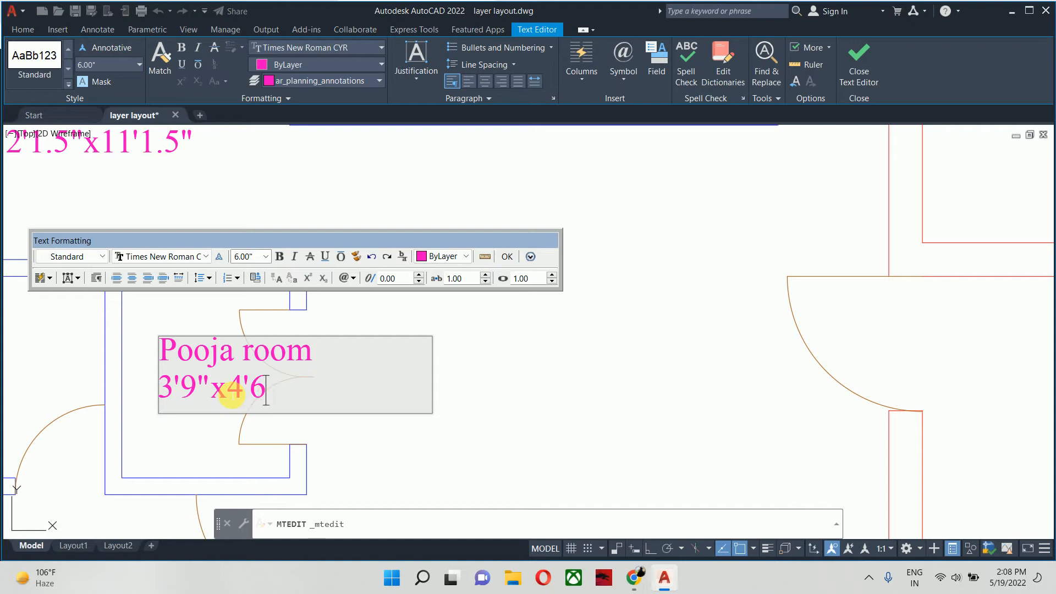
- Complete the pooja room label's size line as 3'9"x4'6" and finish editing the text
{"action": "type", "text": "\""}
{"action": "left_click", "coordinate": [521, 398]}
{"action": "scroll", "coordinate": [363, 302], "scroll_direction": "down", "scroll_amount": 6}
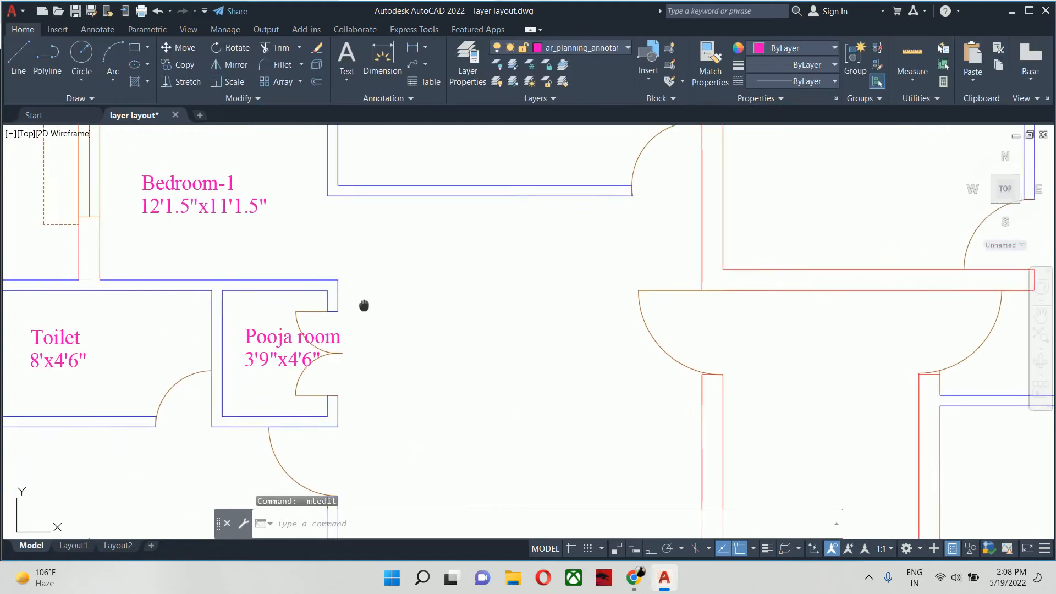
- Replace the copied label in the room above the toilet with "Kitchen" and the size 10'1.5"x9'3" on a second line
{"action": "scroll", "coordinate": [585, 376], "scroll_direction": "up", "scroll_amount": 8}
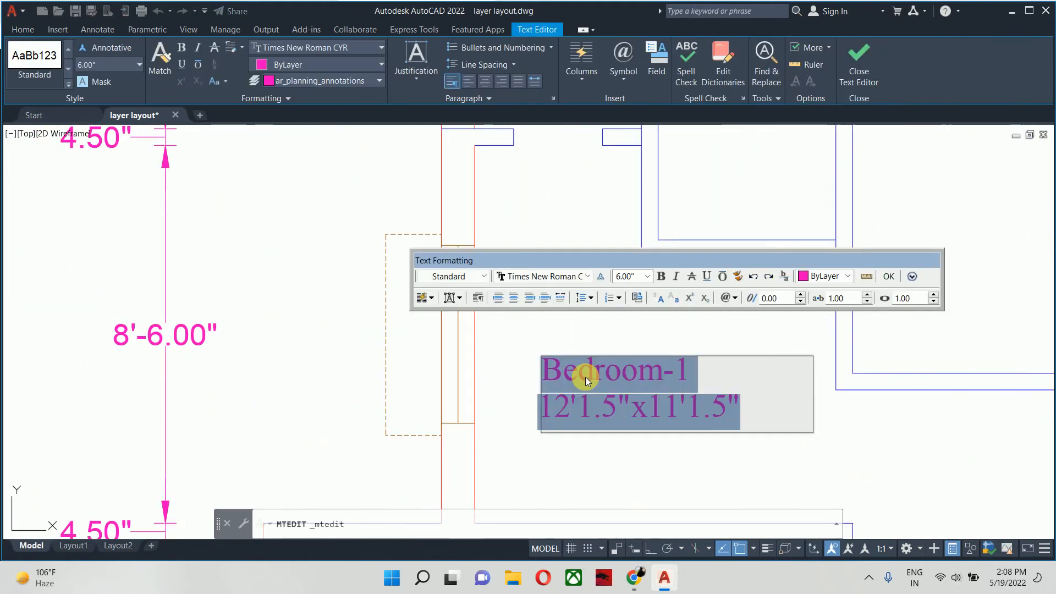
{"action": "type", "text": "Kitchen"}
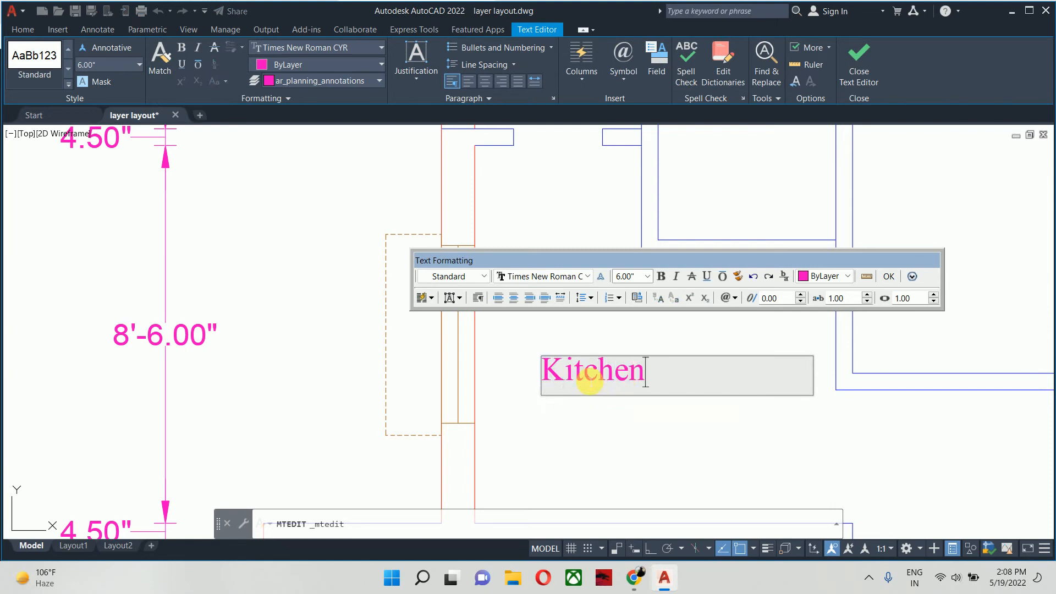
{"action": "key", "text": "Return"}
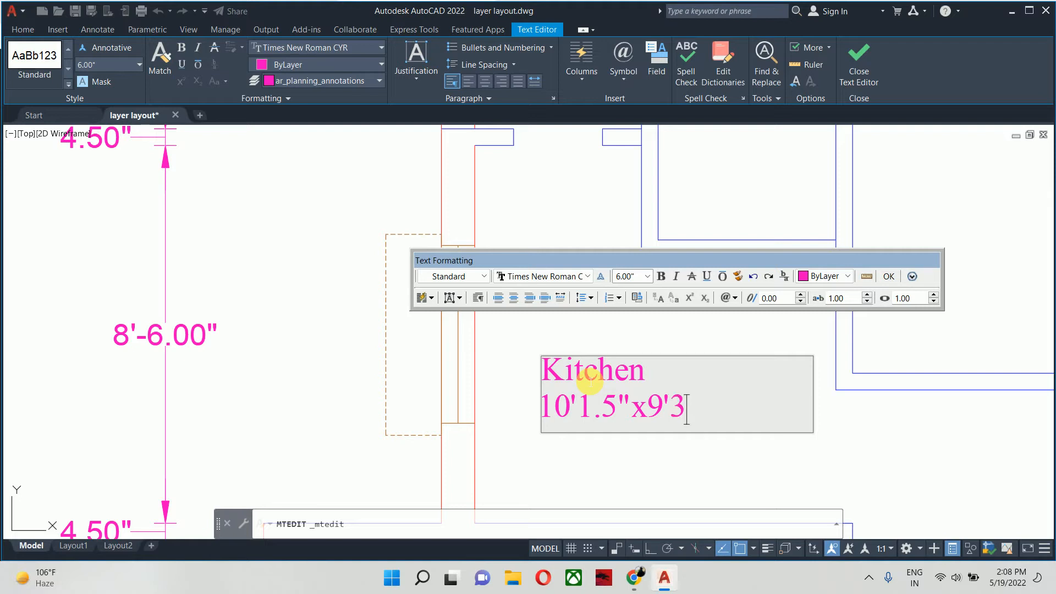
{"action": "left_click", "coordinate": [448, 405]}
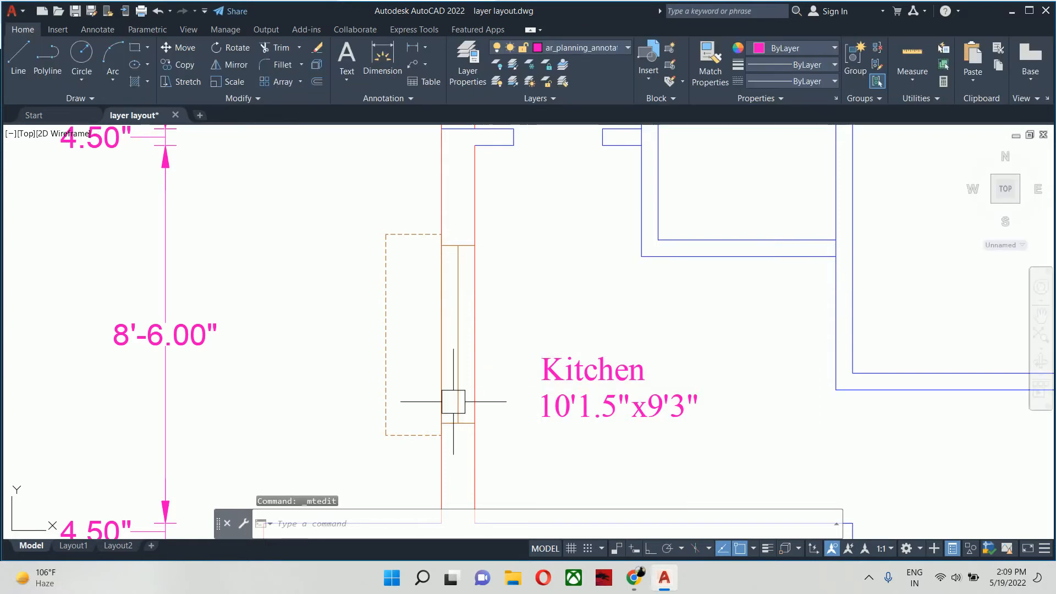
{"action": "scroll", "coordinate": [469, 391], "scroll_direction": "down", "scroll_amount": 3}
{"action": "middle_click_drag", "start_coordinate": [470, 391], "coordinate": [488, 368]}
{"action": "scroll", "coordinate": [488, 368], "scroll_direction": "down", "scroll_amount": 1}
{"action": "key", "text": "Escape"}
{"action": "key", "text": "Escape"}
{"action": "scroll", "coordinate": [510, 371], "scroll_direction": "up", "scroll_amount": 2}
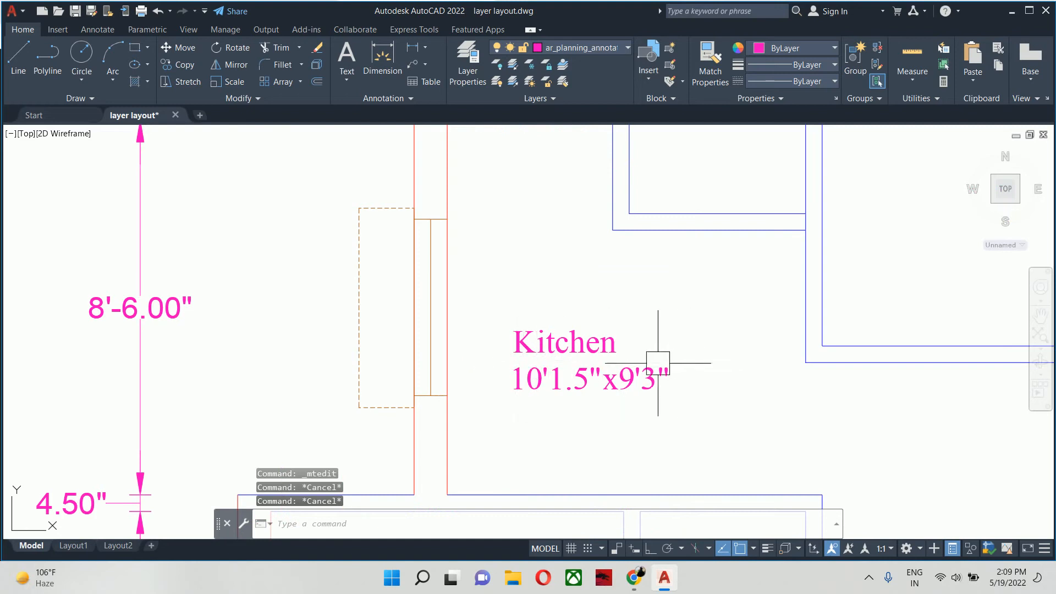
{"action": "type", "text": "tr"}
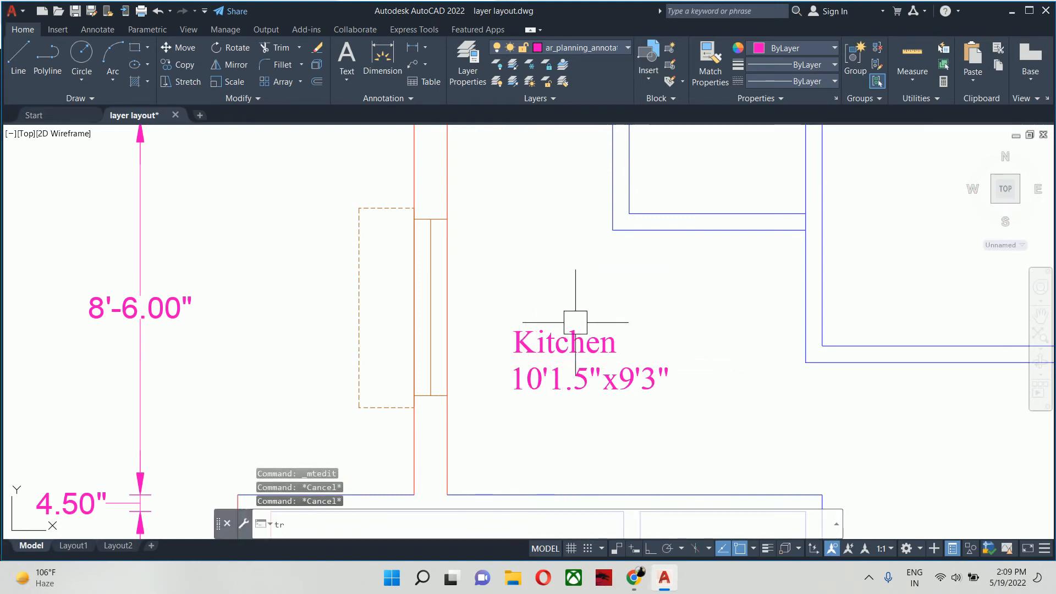
{"action": "key", "text": "Return"}
{"action": "scroll", "coordinate": [803, 228], "scroll_direction": "up", "scroll_amount": 2}
{"action": "scroll", "coordinate": [801, 189], "scroll_direction": "down", "scroll_amount": 1}
{"action": "key", "text": "Escape"}
{"action": "key", "text": "Escape"}
{"action": "scroll", "coordinate": [749, 219], "scroll_direction": "down", "scroll_amount": 1}
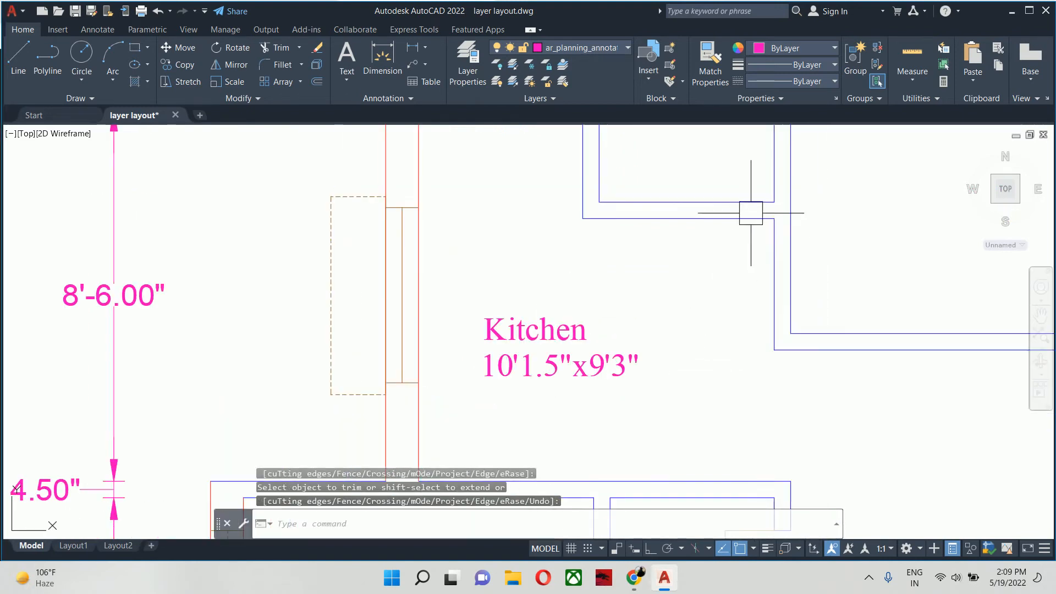
- Add a horizontal linear dimension across the kitchen, from the window wall to the opposite wall, just above its label
{"action": "type", "text": "dli"}
{"action": "key", "text": "Return"}
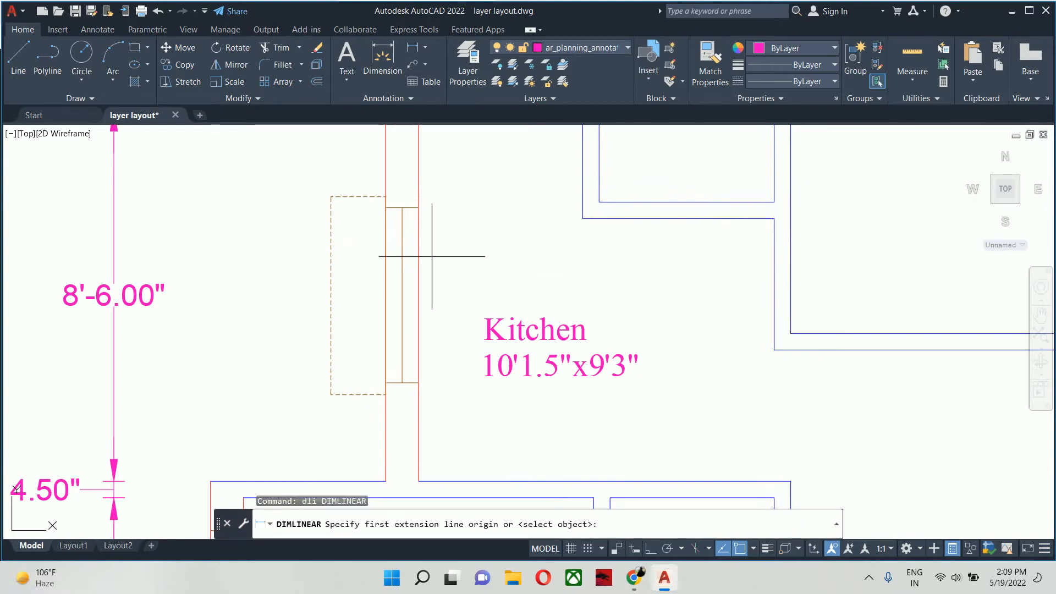
{"action": "left_click", "coordinate": [418, 266]}
{"action": "left_click", "coordinate": [774, 268]}
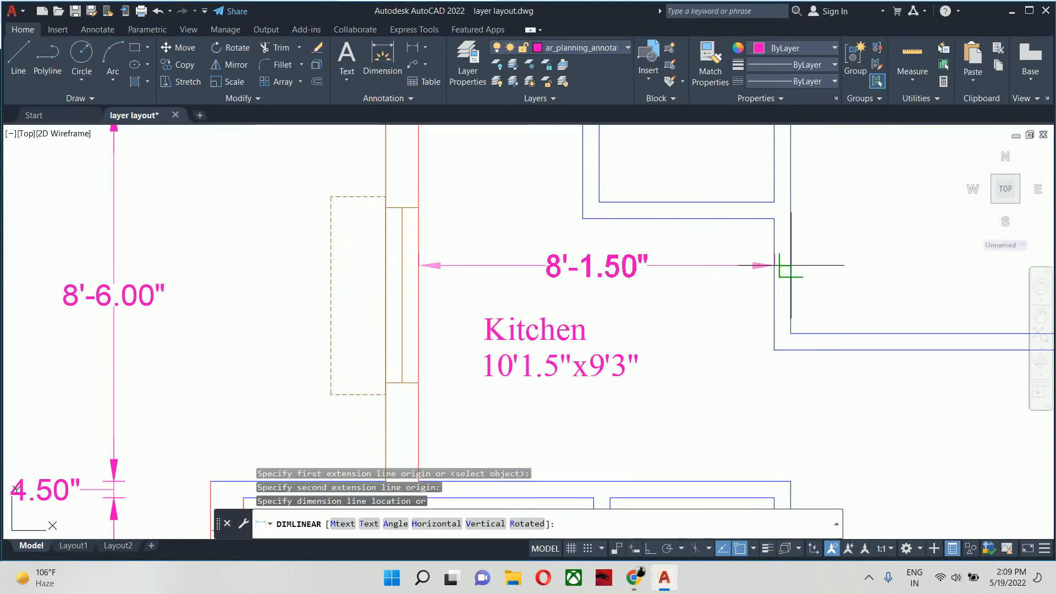
{"action": "left_click", "coordinate": [613, 273]}
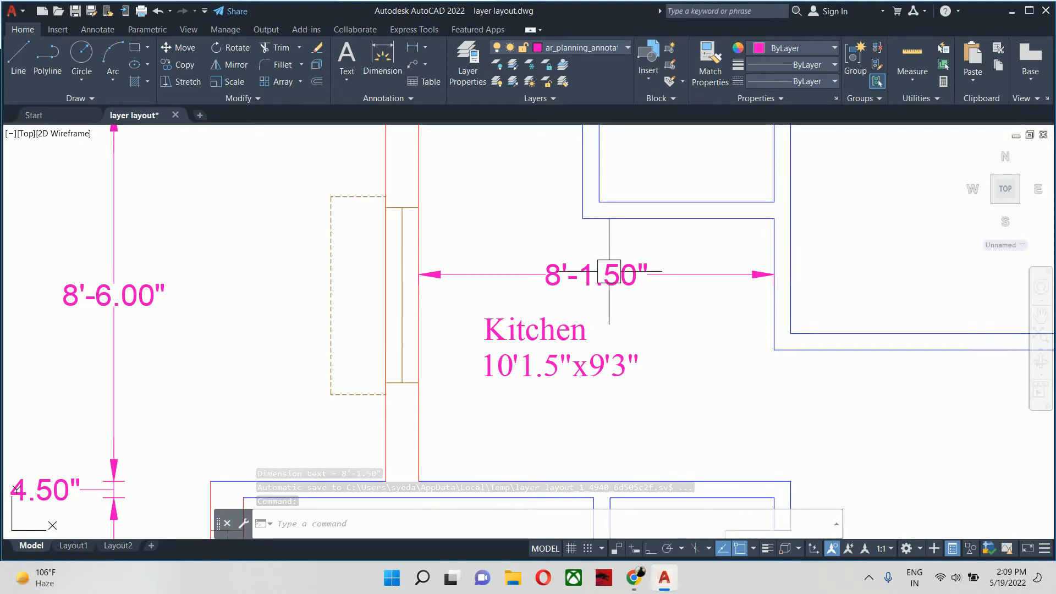
- Check the length of the kitchen's window wall with a temporary linear dimension, without placing it
{"action": "scroll", "coordinate": [561, 284], "scroll_direction": "down", "scroll_amount": 2}
{"action": "key", "text": "Return"}
{"action": "key", "text": "Return"}
{"action": "left_click", "coordinate": [471, 190]}
{"action": "scroll", "coordinate": [491, 209], "scroll_direction": "up", "scroll_amount": 2}
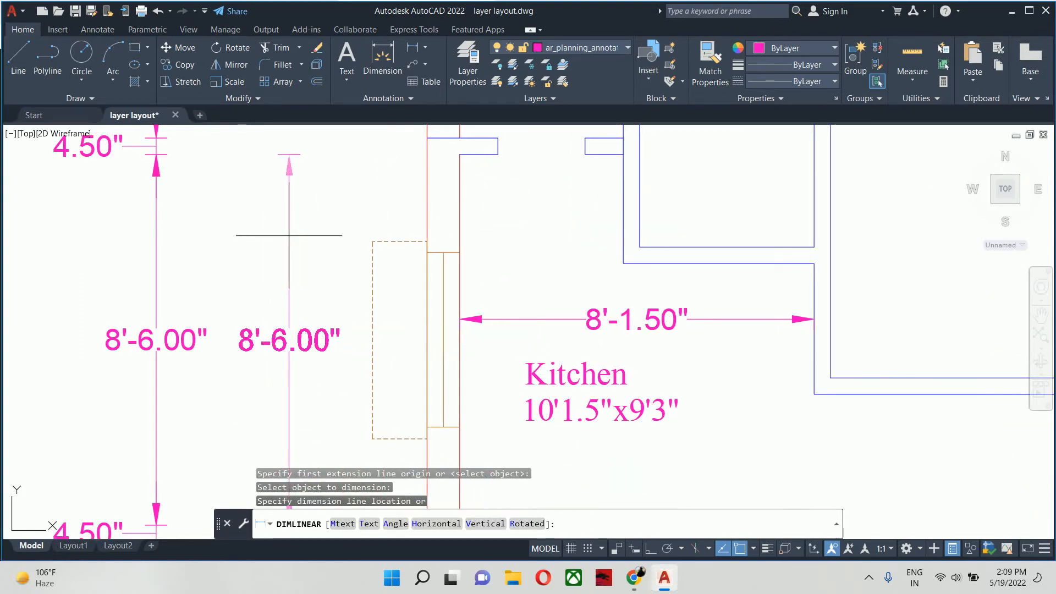
{"action": "scroll", "coordinate": [304, 248], "scroll_direction": "down", "scroll_amount": 2}
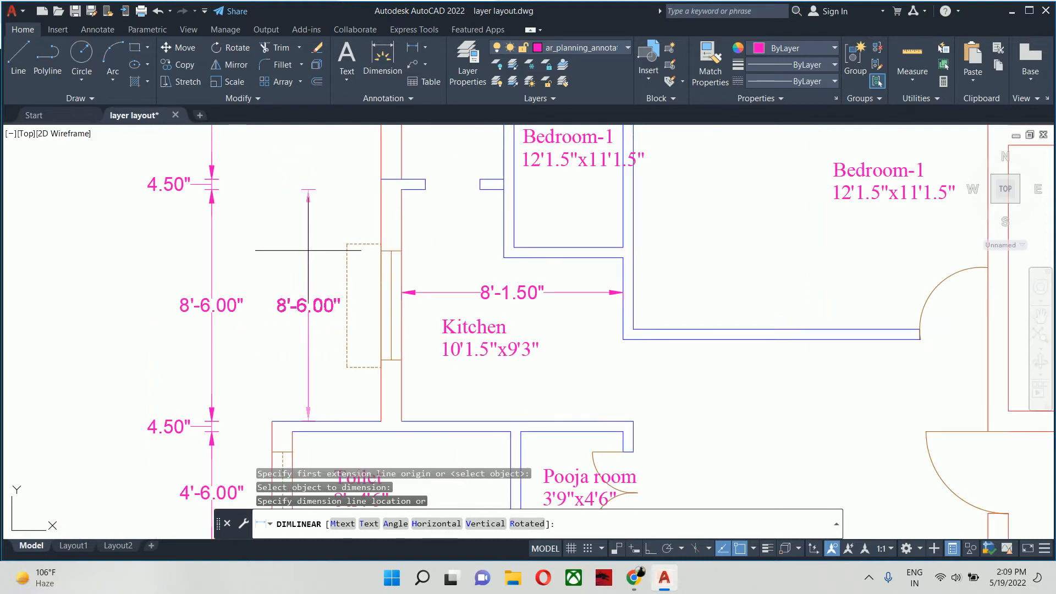
{"action": "key", "text": "Escape"}
{"action": "key", "text": "Escape"}
{"action": "middle_click_drag", "start_coordinate": [335, 272], "coordinate": [366, 351]}
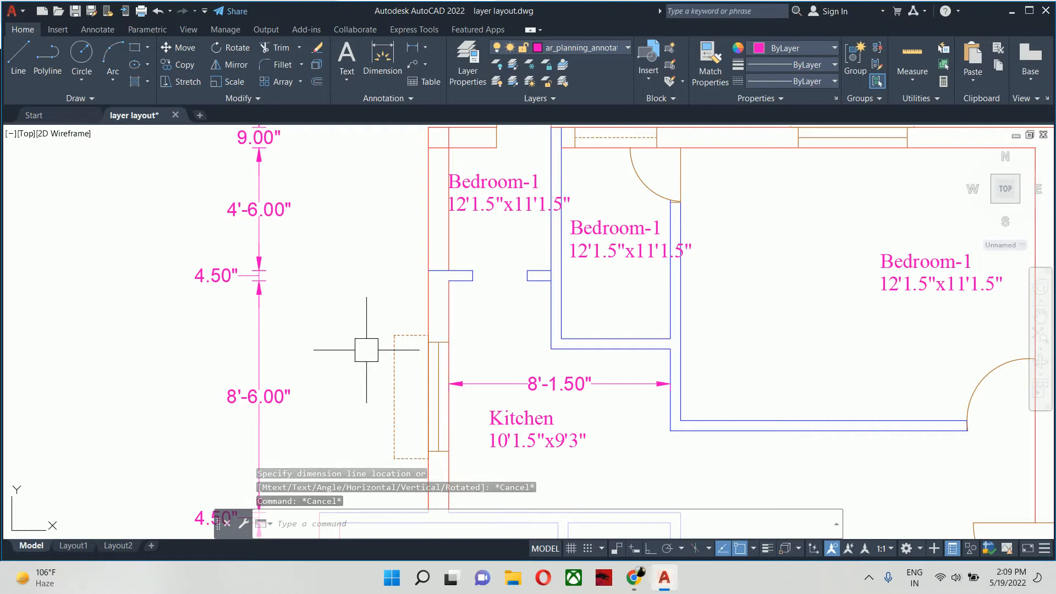
{"action": "key", "text": "Escape"}
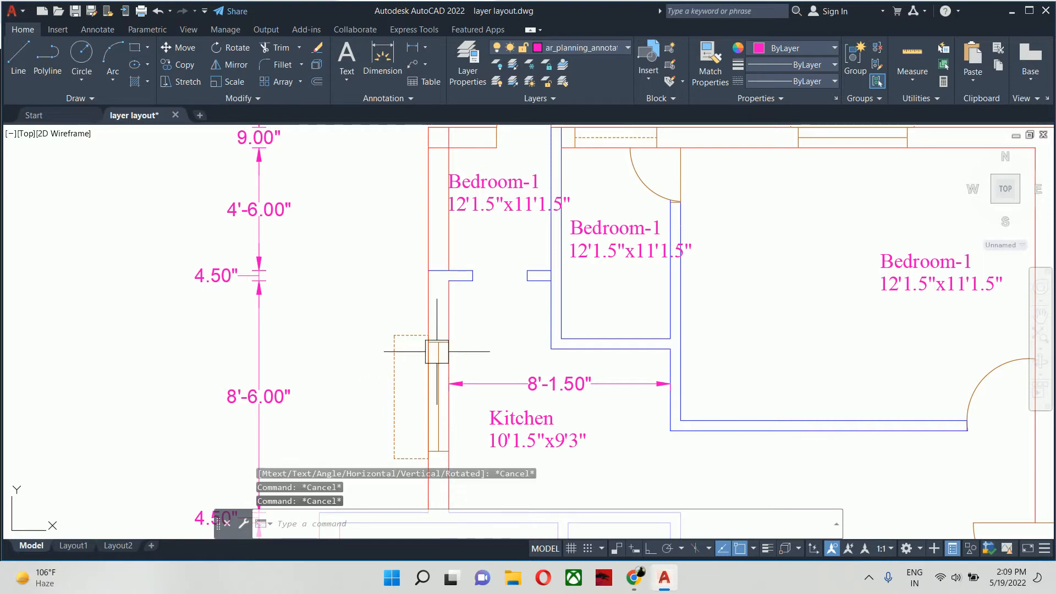
- Replace the name in the label of the large room beside the lower bedroom with "Living room", keeping the size on the second line
{"action": "scroll", "coordinate": [436, 352], "scroll_direction": "down", "scroll_amount": 2}
{"action": "mouse_move", "coordinate": [436, 352]}
{"action": "middle_mouse_down"}
{"action": "mouse_move", "coordinate": [109, 165]}
{"action": "mouse_move", "coordinate": [71, 181]}
{"action": "middle_mouse_up"}
{"action": "scroll", "coordinate": [169, 236], "scroll_direction": "down", "scroll_amount": 2}
{"action": "scroll", "coordinate": [207, 240], "scroll_direction": "up", "scroll_amount": 4}
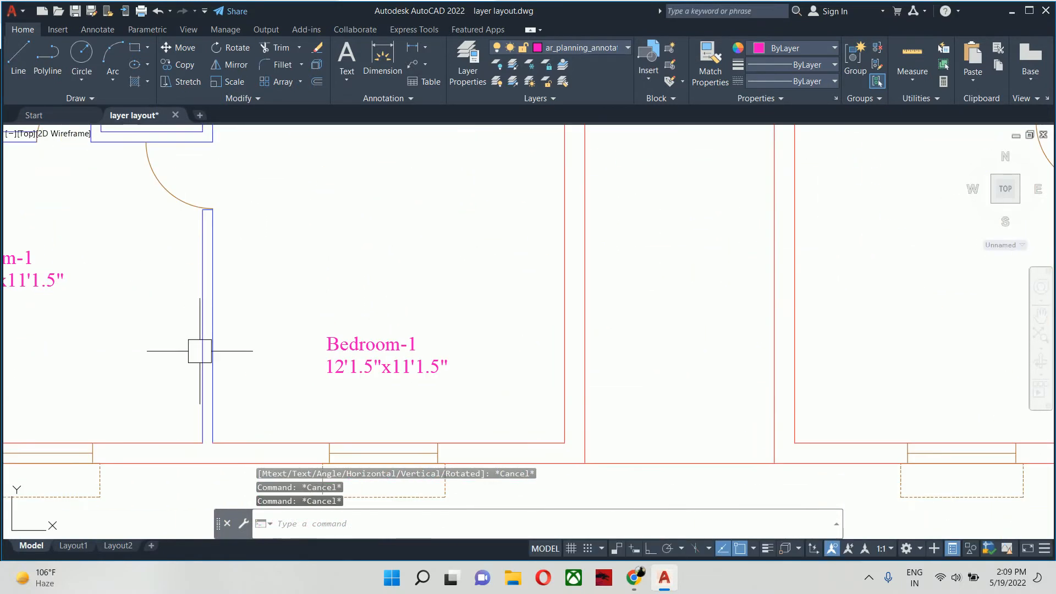
{"action": "mouse_move", "coordinate": [200, 354]}
{"action": "middle_mouse_down"}
{"action": "mouse_move", "coordinate": [238, 264]}
{"action": "mouse_move", "coordinate": [291, 409]}
{"action": "middle_mouse_up"}
{"action": "scroll", "coordinate": [370, 378], "scroll_direction": "down", "scroll_amount": 2}
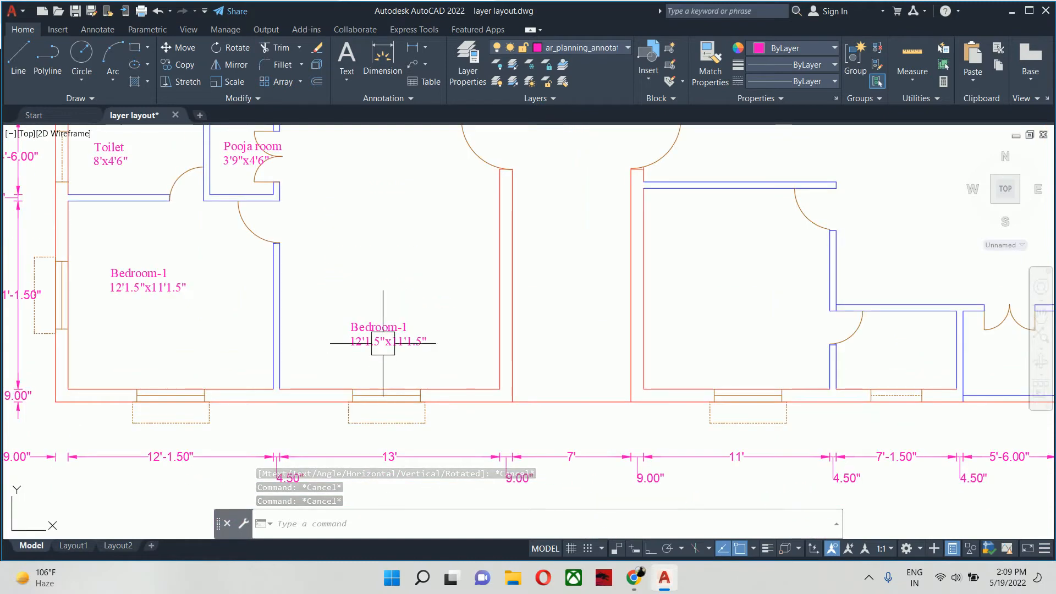
{"action": "left_click", "coordinate": [358, 338]}
{"action": "double_click", "coordinate": [414, 326]}
{"action": "left_click_drag", "start_coordinate": [414, 327], "coordinate": [167, 322]}
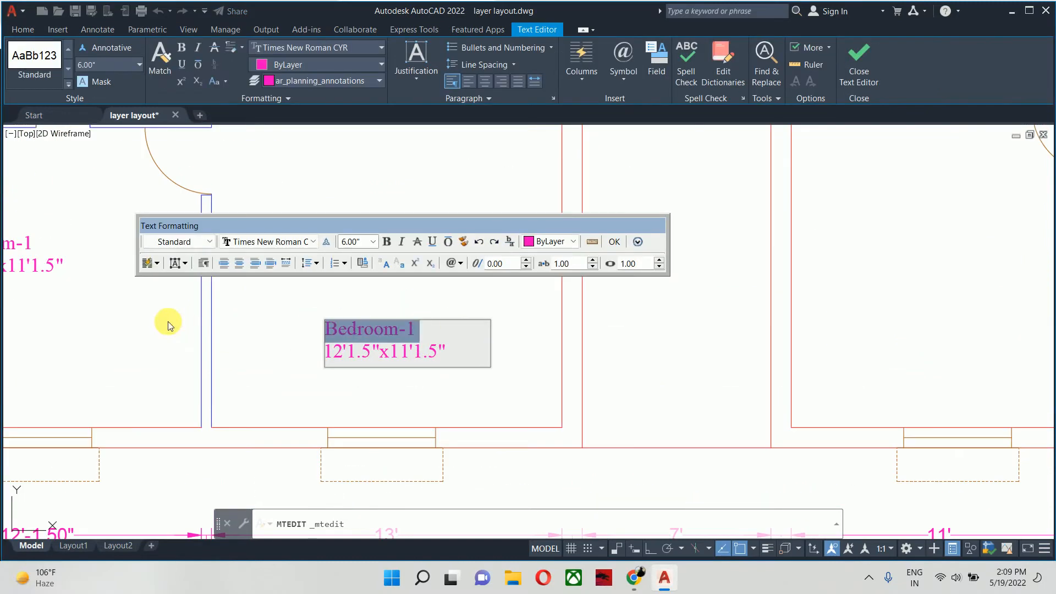
{"action": "type", "text": "Living"}
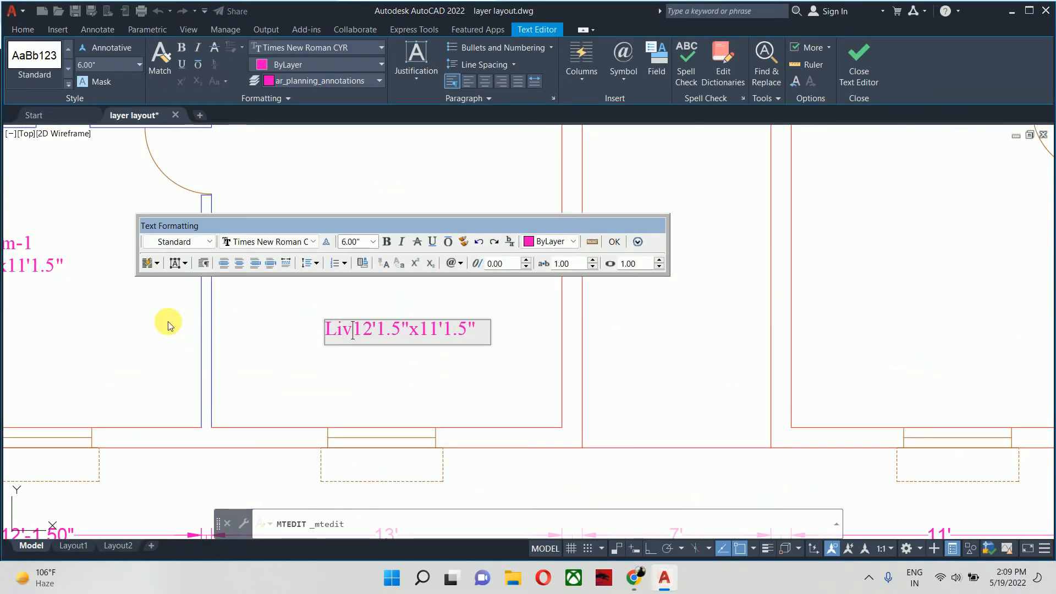
{"action": "key", "text": "Return"}
{"action": "type", "text": "roo"}
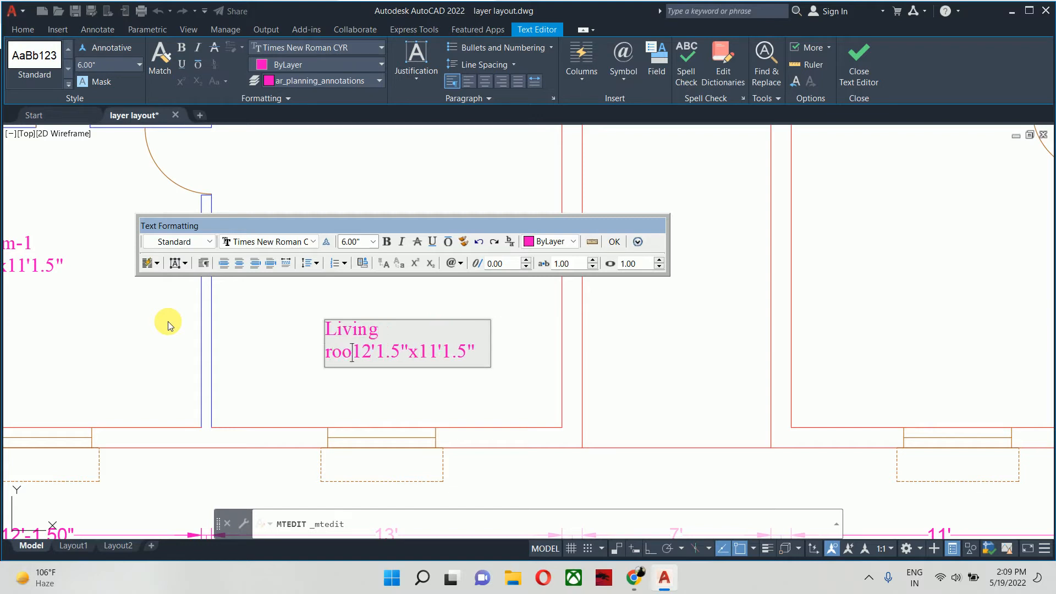
{"action": "type", "text": ","}
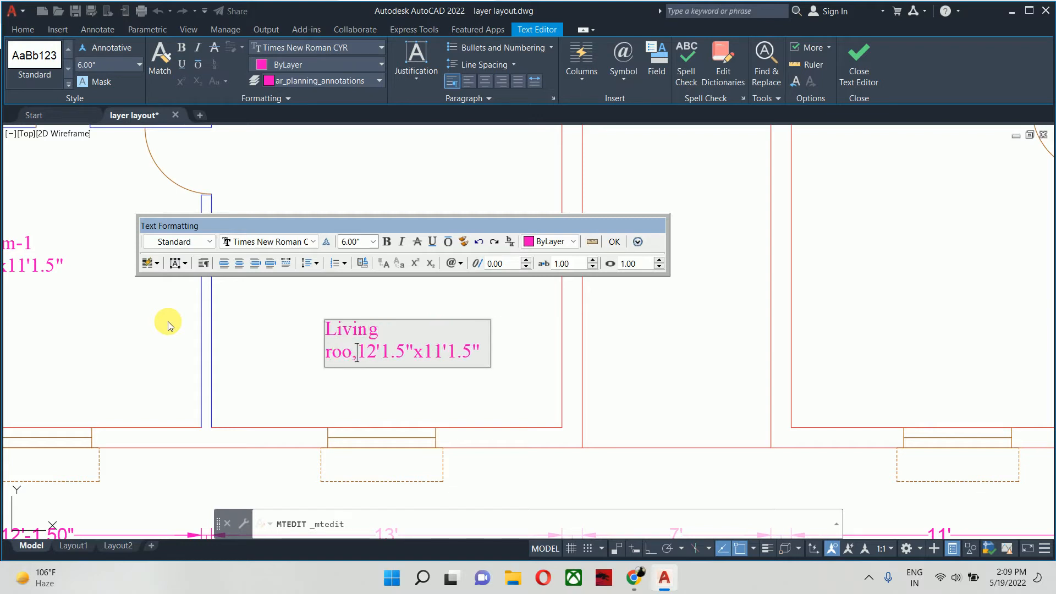
{"action": "key", "text": "BackSpace"}
{"action": "type", "text": "m"}
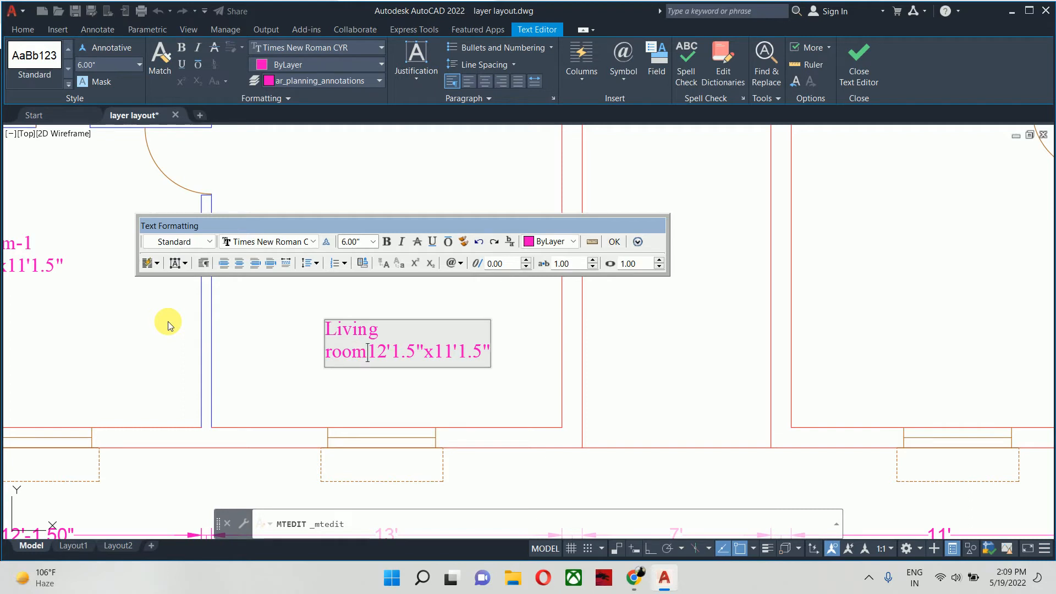
{"action": "key", "text": "Return"}
- Change the living room label's size line to 13'"x19'4.5" and finish editing the text
{"action": "key", "text": "Right"}
{"action": "key", "text": "Right"}
{"action": "key", "text": "Right"}
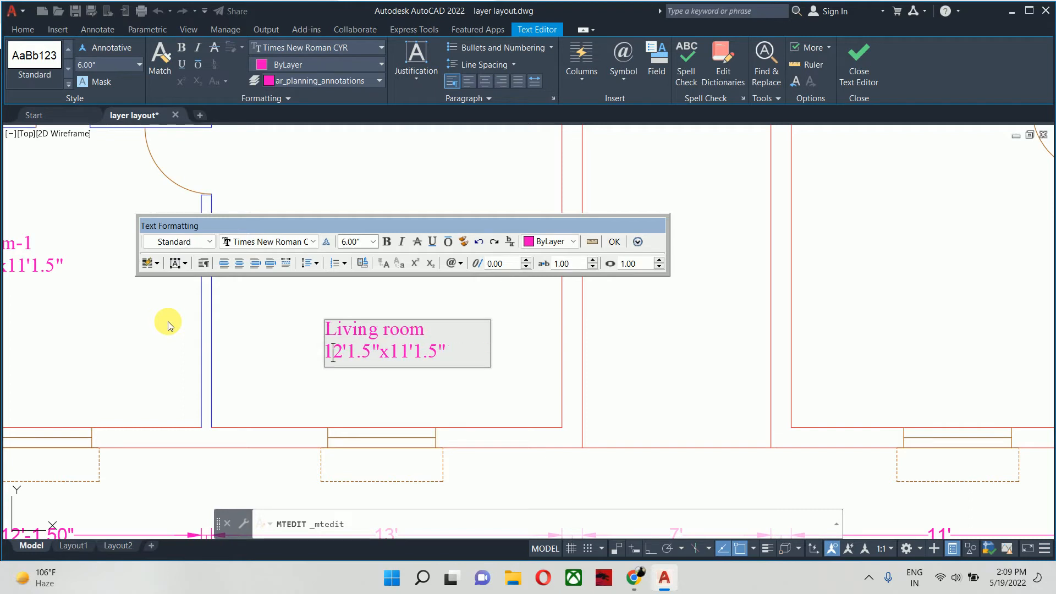
{"action": "key", "text": "BackSpace"}
{"action": "key", "text": "BackSpace"}
{"action": "key", "text": "BackSpace"}
{"action": "key", "text": "BackSpace"}
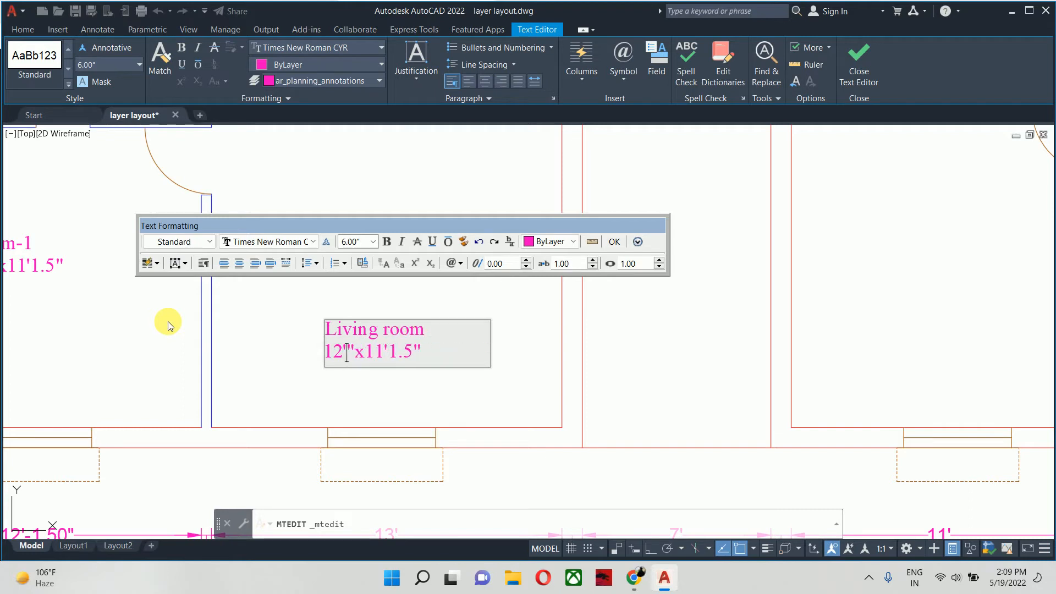
{"action": "key", "text": "BackSpace"}
{"action": "type", "text": "3"}
{"action": "key", "text": "BackSpace"}
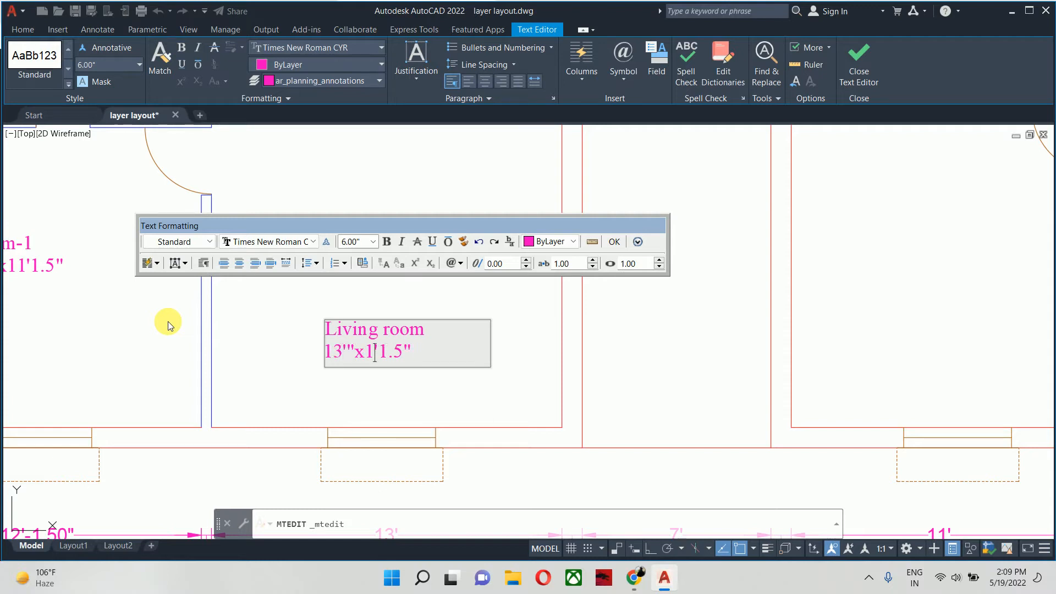
{"action": "type", "text": "9"}
{"action": "key", "text": "Escape"}
{"action": "key", "text": "Escape"}
{"action": "scroll", "coordinate": [385, 374], "scroll_direction": "down", "scroll_amount": 7}
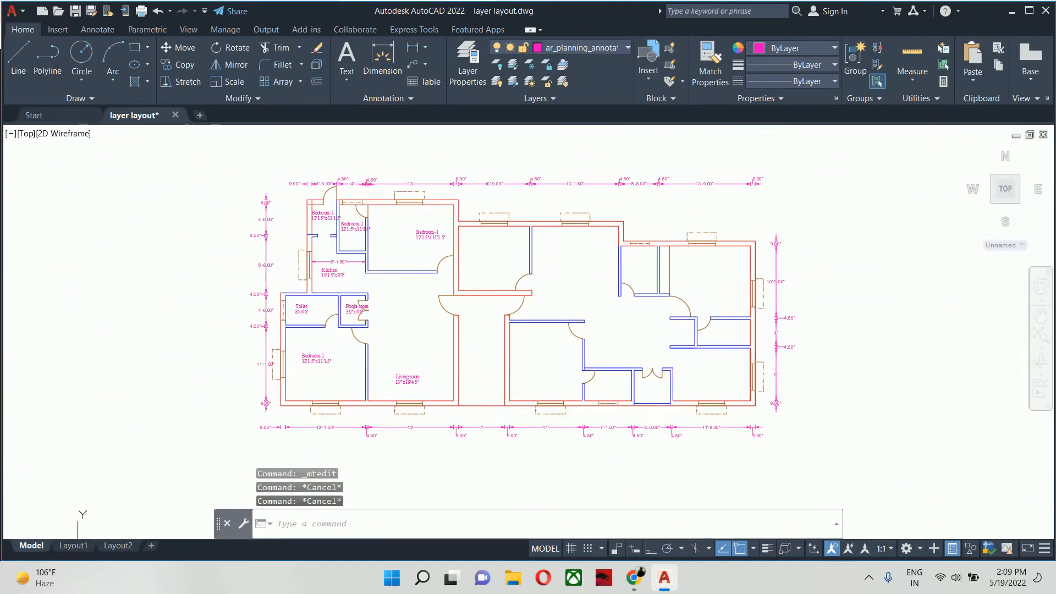
- Check the living room's length from its window wall to the upper bedroom's wall with a temporary linear dimension, without placing it
{"action": "key", "text": "Escape"}
{"action": "scroll", "coordinate": [431, 382], "scroll_direction": "up", "scroll_amount": 4}
{"action": "scroll", "coordinate": [393, 356], "scroll_direction": "down", "scroll_amount": 2}
{"action": "type", "text": "d"}
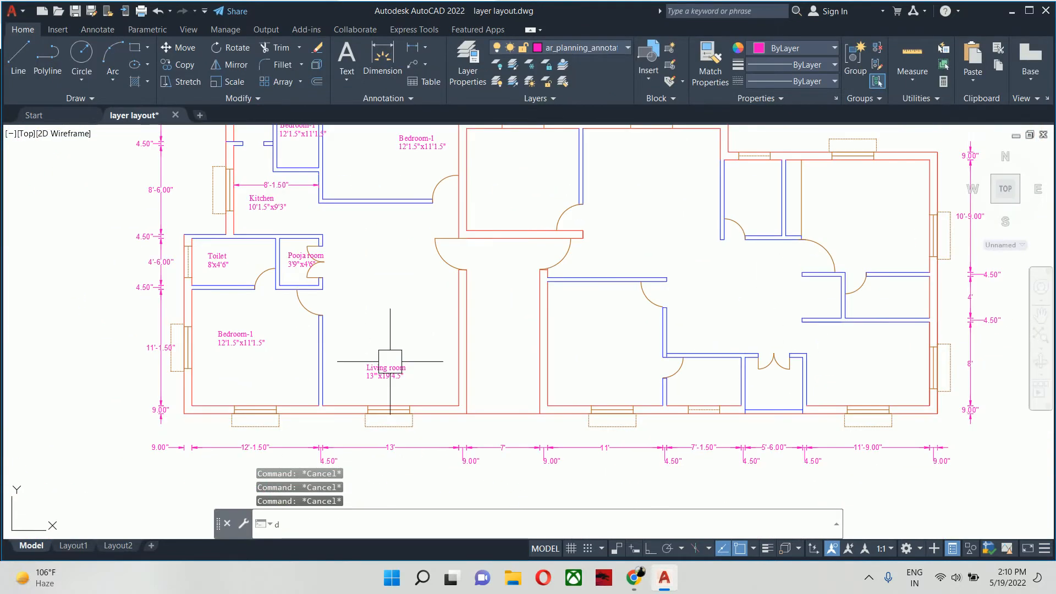
{"action": "type", "text": "li"}
{"action": "key", "text": "Return"}
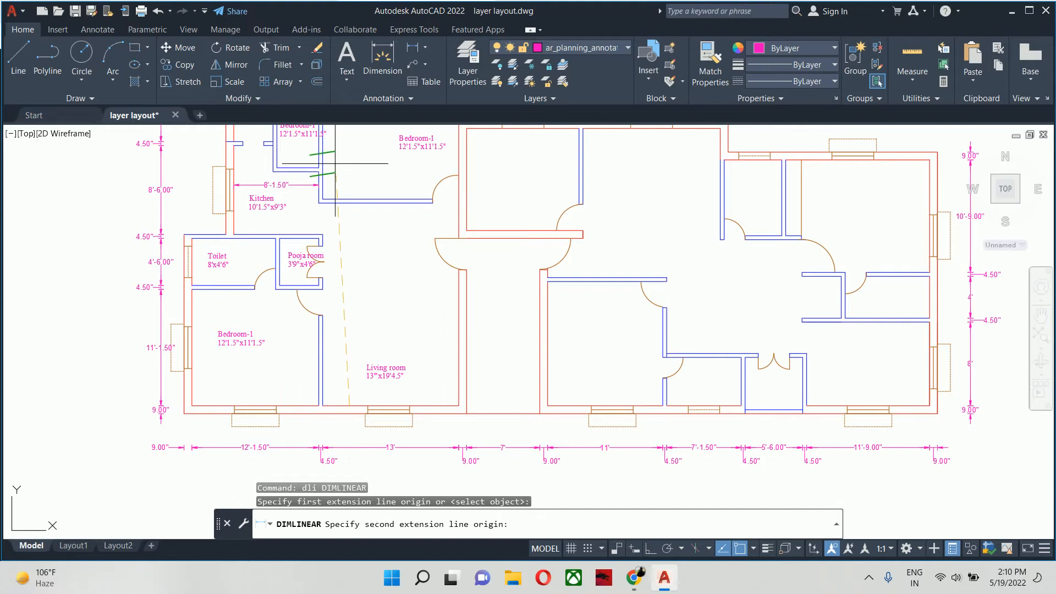
{"action": "left_click", "coordinate": [350, 208]}
{"action": "scroll", "coordinate": [378, 265], "scroll_direction": "up", "scroll_amount": 3}
{"action": "scroll", "coordinate": [375, 266], "scroll_direction": "down", "scroll_amount": 2}
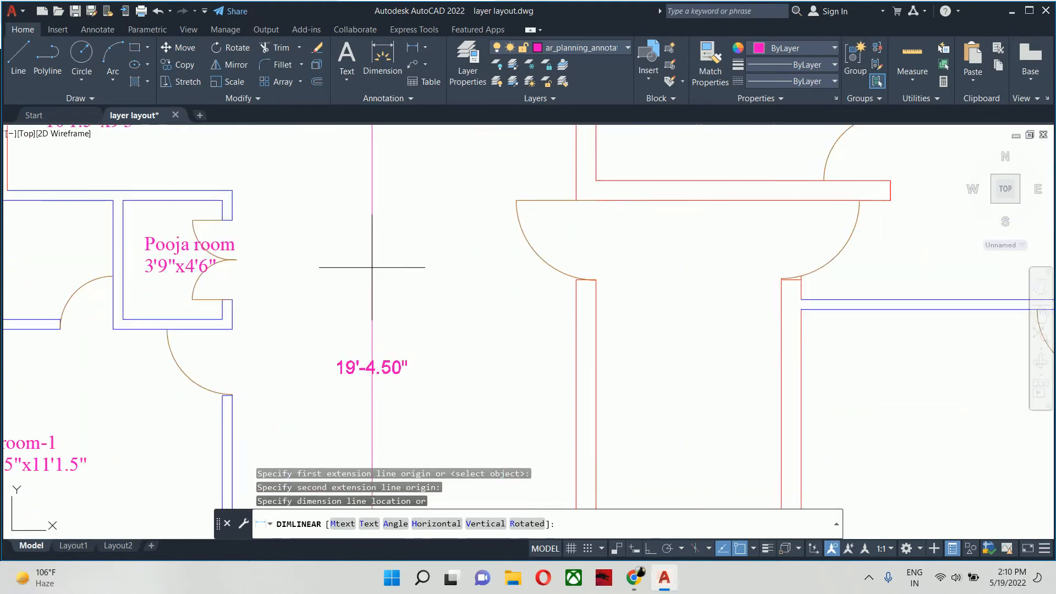
{"action": "key", "text": "Escape"}
{"action": "key", "text": "Escape"}
- Move the label in the large upper bedroom away from its outer wall, closer to the middle of the room
{"action": "middle_click_drag", "start_coordinate": [366, 257], "coordinate": [384, 346]}
{"action": "middle_click_drag", "start_coordinate": [366, 238], "coordinate": [390, 311]}
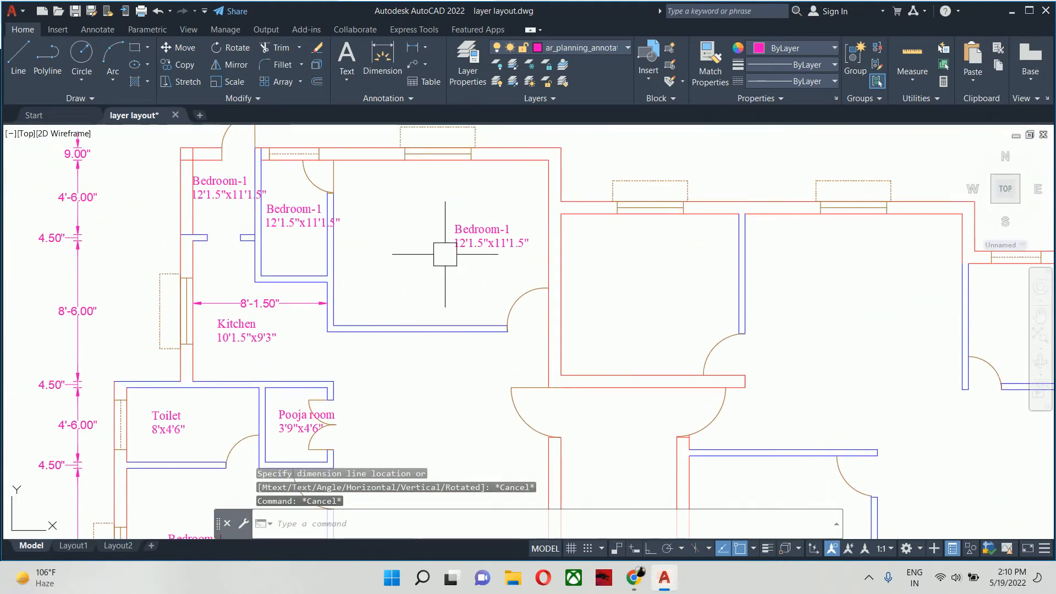
{"action": "type", "text": "m"}
{"action": "key", "text": "Return"}
{"action": "left_click", "coordinate": [462, 242]}
{"action": "key", "text": "Return"}
{"action": "left_click", "coordinate": [456, 256]}
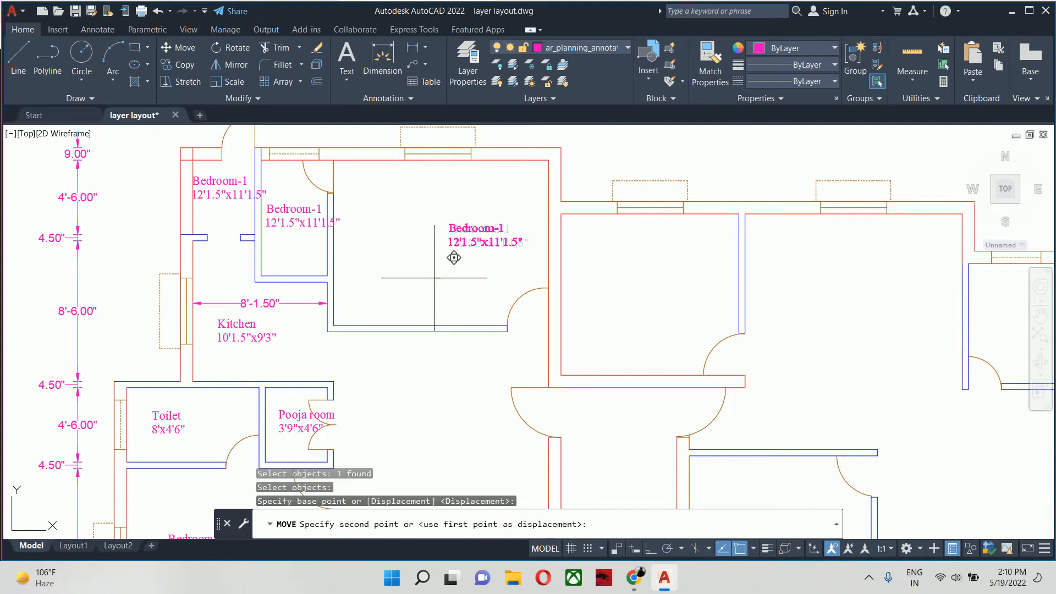
{"action": "left_click", "coordinate": [401, 281]}
- Change the name in the large upper bedroom's label to "Bedroom-2"
{"action": "left_click", "coordinate": [457, 238]}
{"action": "double_click", "coordinate": [457, 238]}
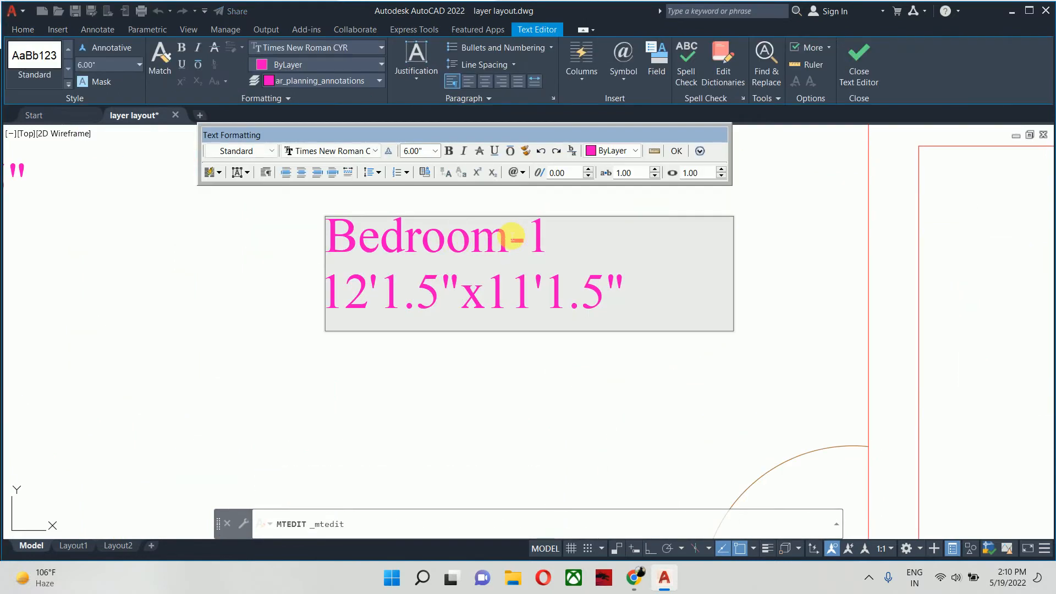
{"action": "double_click", "coordinate": [554, 239]}
{"action": "type", "text": "2"}
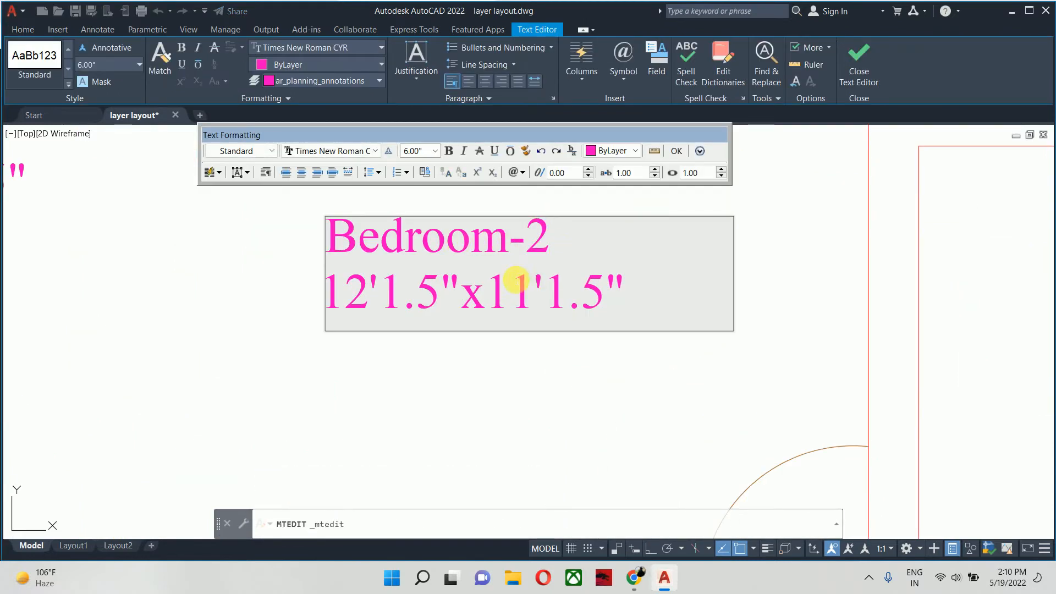
- Change the size line of the Bedroom-2 label to 13'x10' and finish editing the text
{"action": "left_click_drag", "start_coordinate": [437, 300], "coordinate": [384, 297]}
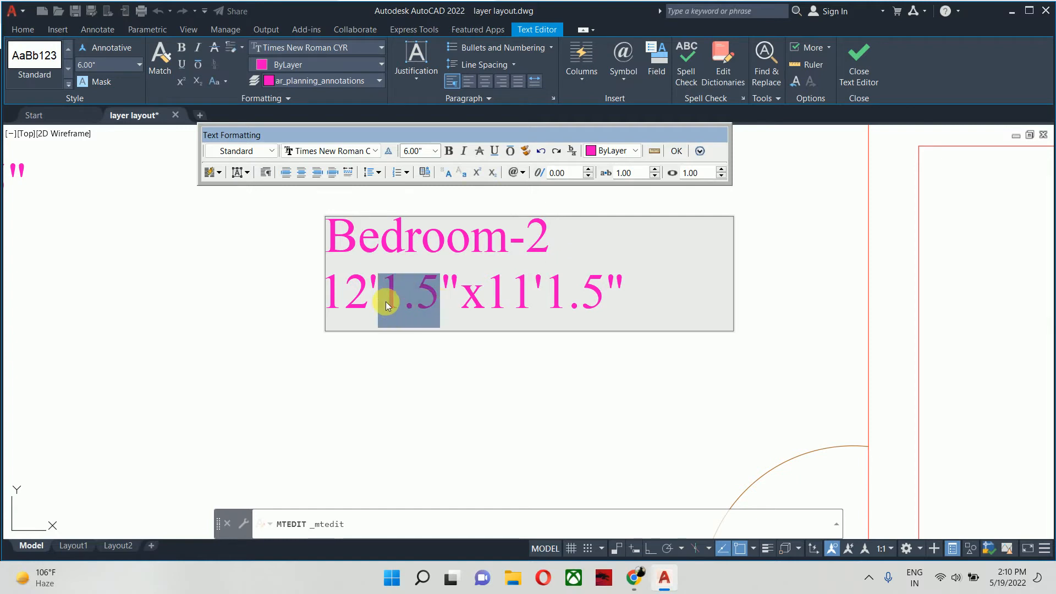
{"action": "key", "text": "Delete"}
{"action": "key", "text": "Delete"}
{"action": "left_click", "coordinate": [370, 297]}
{"action": "key", "text": "BackSpace"}
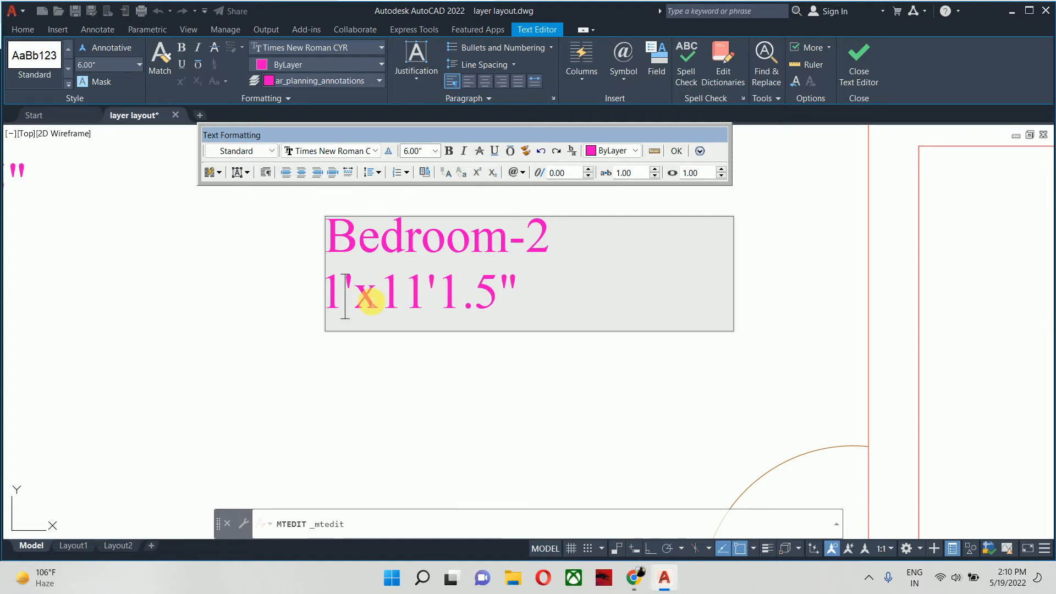
{"action": "type", "text": "3"}
{"action": "left_click_drag", "start_coordinate": [523, 292], "coordinate": [474, 311]}
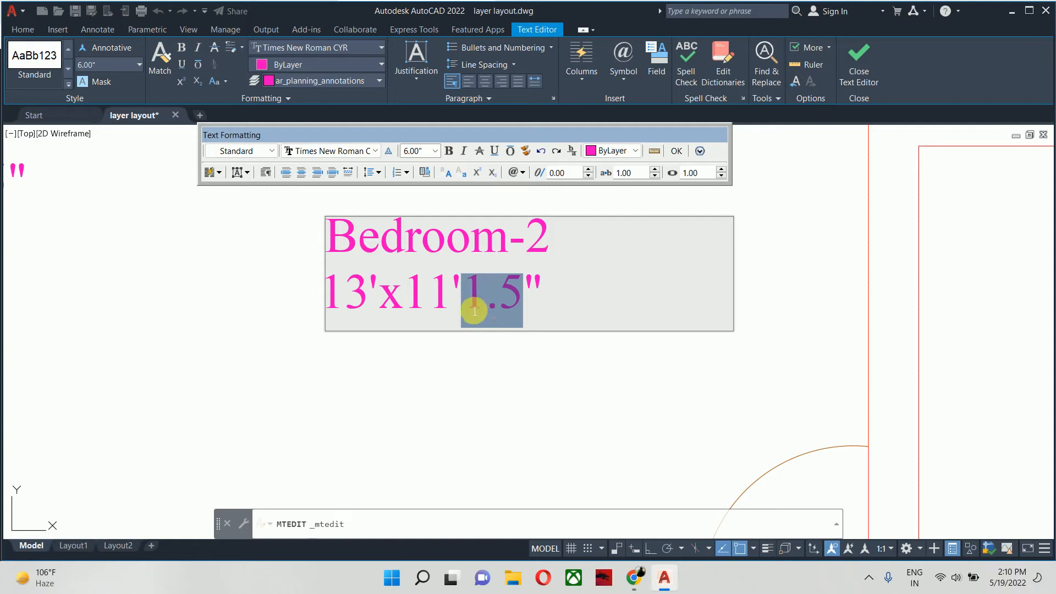
{"action": "key", "text": "Delete"}
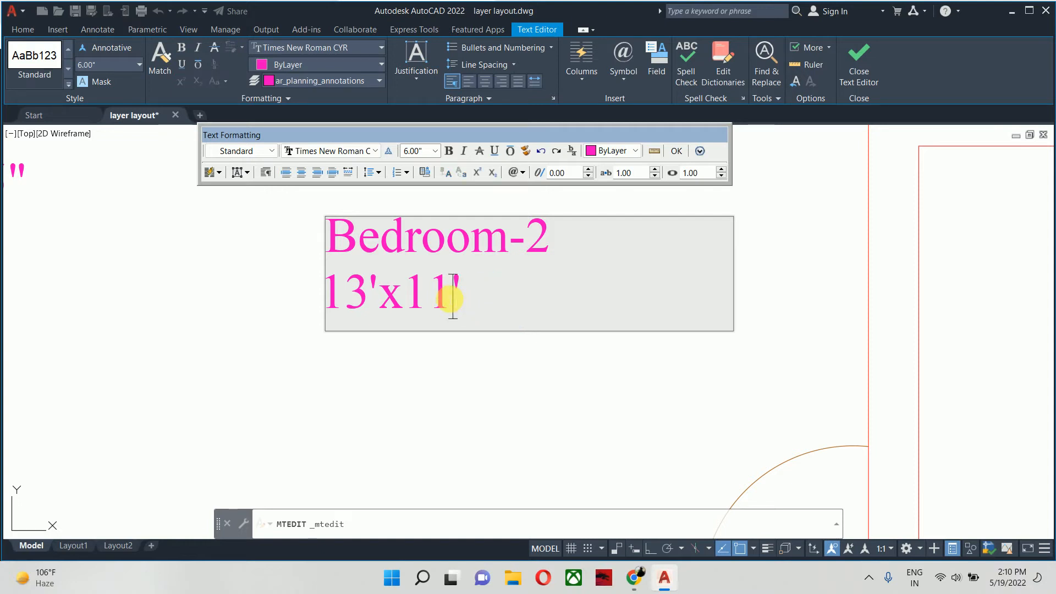
{"action": "key", "text": "BackSpace"}
{"action": "type", "text": "0"}
{"action": "key", "text": "Escape"}
{"action": "scroll", "coordinate": [429, 357], "scroll_direction": "down", "scroll_amount": 4}
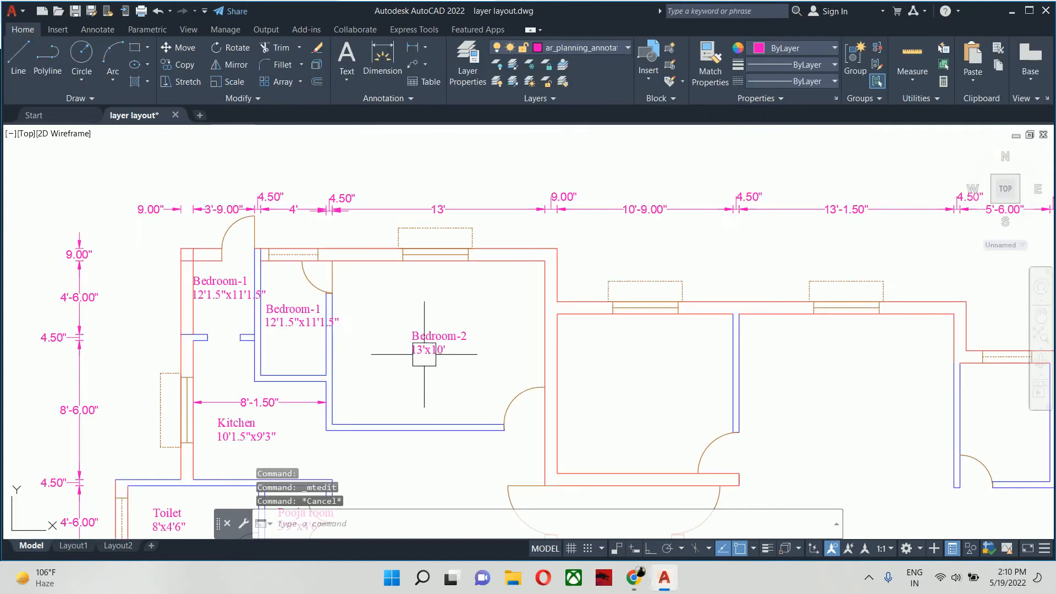
{"action": "key", "text": "Escape"}
- Change the name in the label of the small room between Bedroom-2 and the narrow corner room to "Toilet"
{"action": "middle_click_drag", "start_coordinate": [424, 355], "coordinate": [649, 332]}
{"action": "scroll", "coordinate": [556, 310], "scroll_direction": "up", "scroll_amount": 3}
{"action": "middle_click_drag", "start_coordinate": [519, 295], "coordinate": [564, 316]}
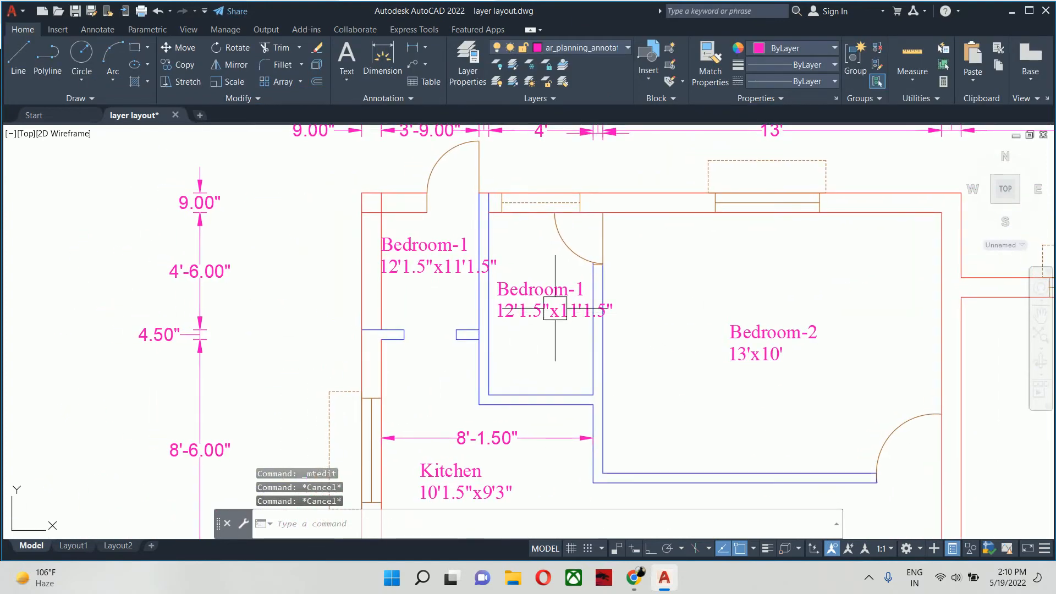
{"action": "double_click", "coordinate": [582, 297]}
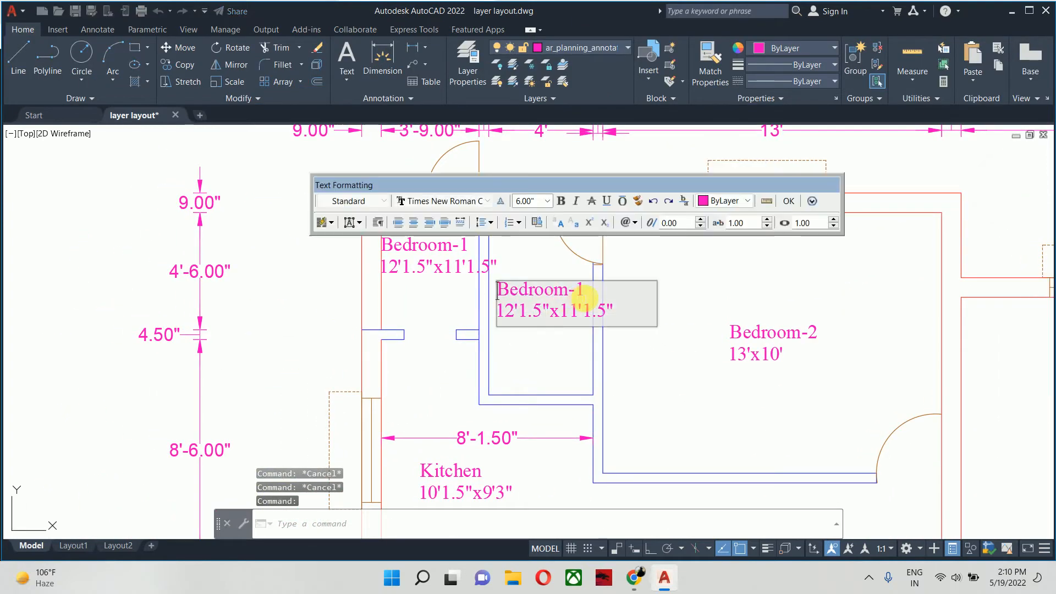
{"action": "left_click_drag", "start_coordinate": [583, 290], "coordinate": [269, 300]}
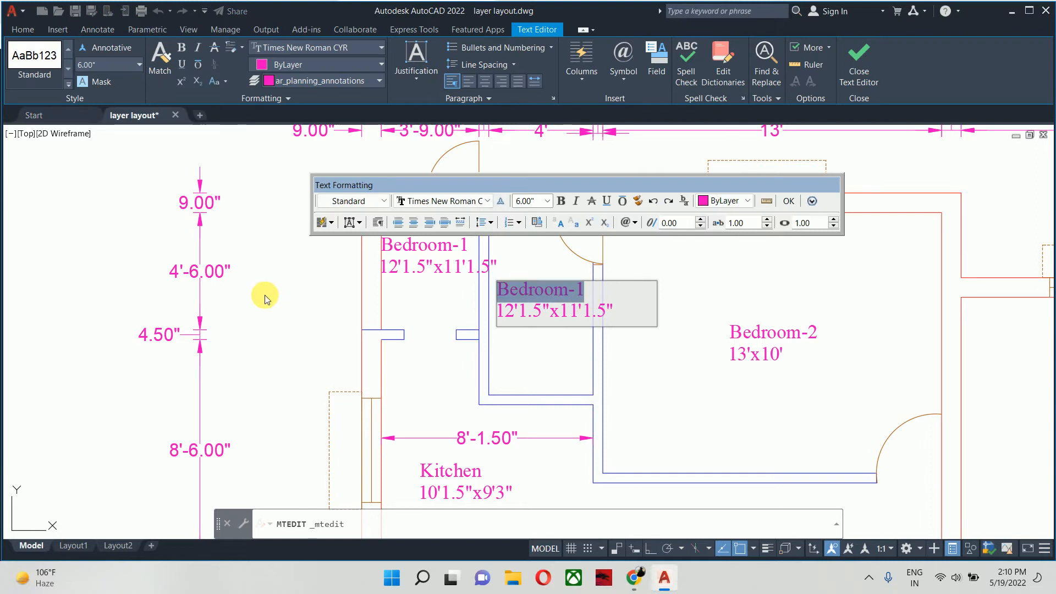
{"action": "type", "text": "Toilet"}
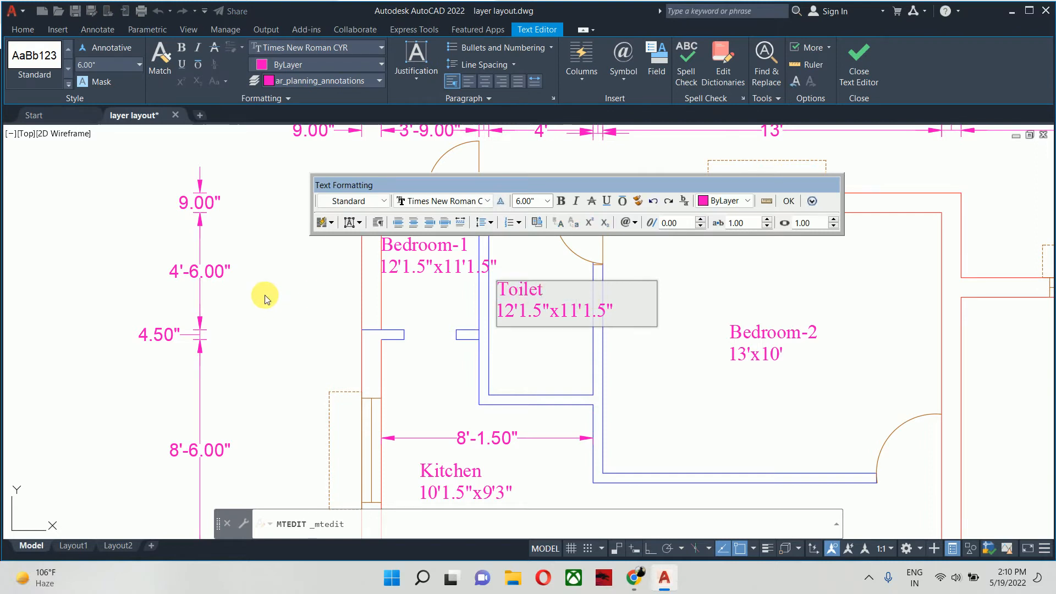
- Change the size line of the toilet label beside Bedroom-2 to 4'x7' and finish editing the text
{"action": "key", "text": "Delete"}
{"action": "key", "text": "Delete"}
{"action": "key", "text": "Delete"}
{"action": "key", "text": "Delete"}
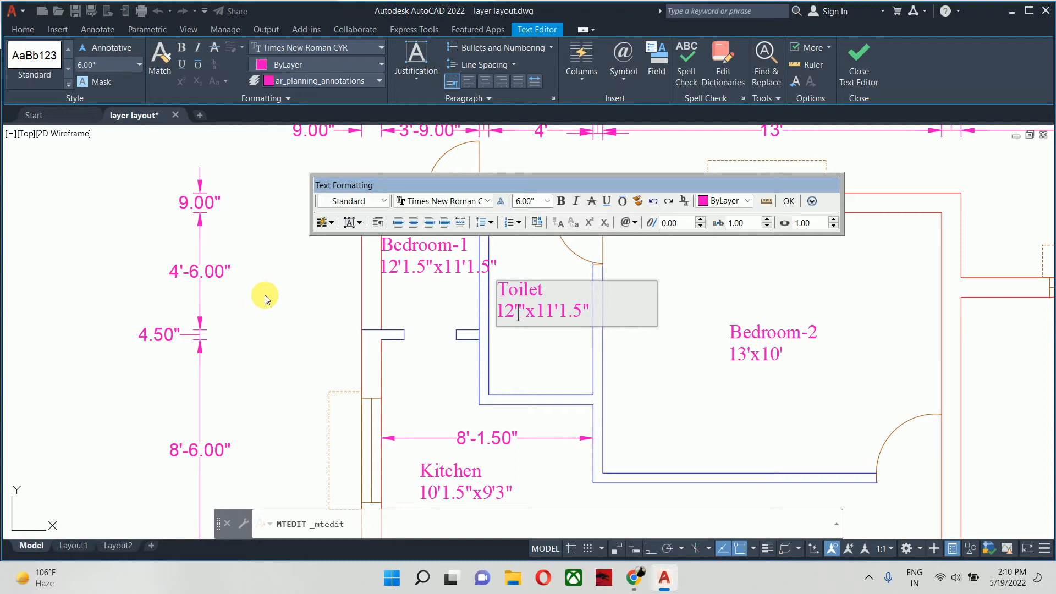
{"action": "key", "text": "BackSpace"}
{"action": "type", "text": "4'x7"}
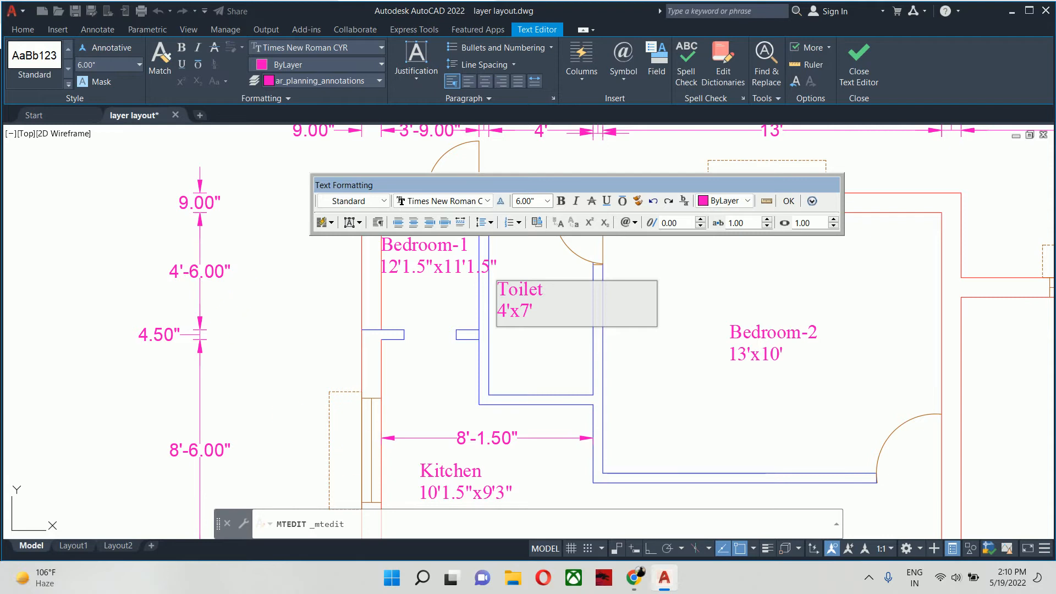
{"action": "left_click", "coordinate": [240, 290]}
- Move the 4'x7' toilet label away from the room's side wall, closer to the middle of the room
{"action": "scroll", "coordinate": [518, 339], "scroll_direction": "up", "scroll_amount": 3}
{"action": "type", "text": "m"}
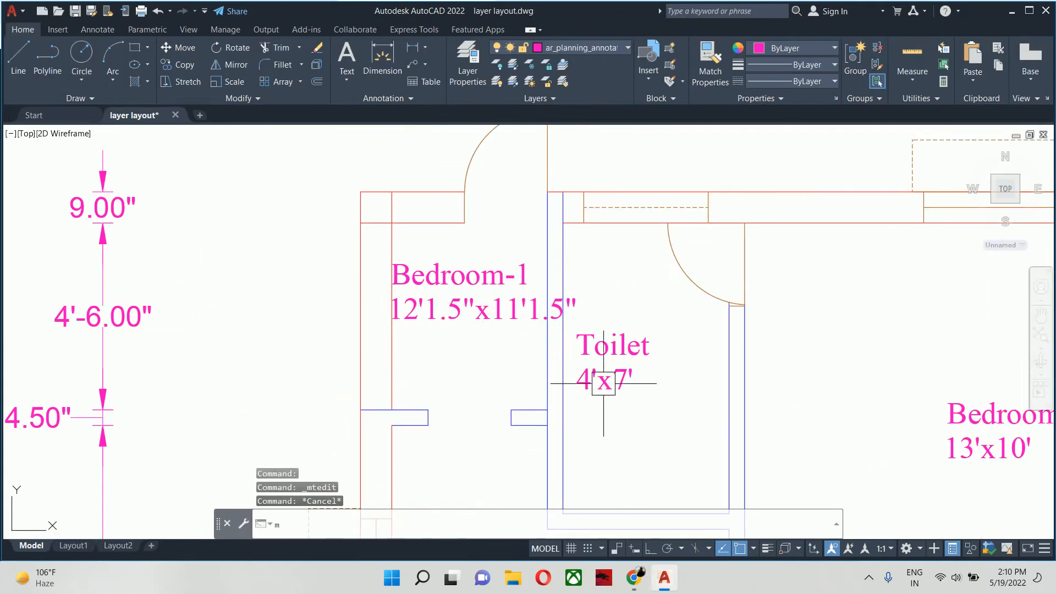
{"action": "key", "text": "space"}
{"action": "left_click", "coordinate": [625, 377]}
{"action": "key", "text": "space"}
{"action": "left_click", "coordinate": [620, 449]}
{"action": "left_click", "coordinate": [651, 456]}
{"action": "key", "text": "Escape"}
{"action": "key", "text": "Escape"}
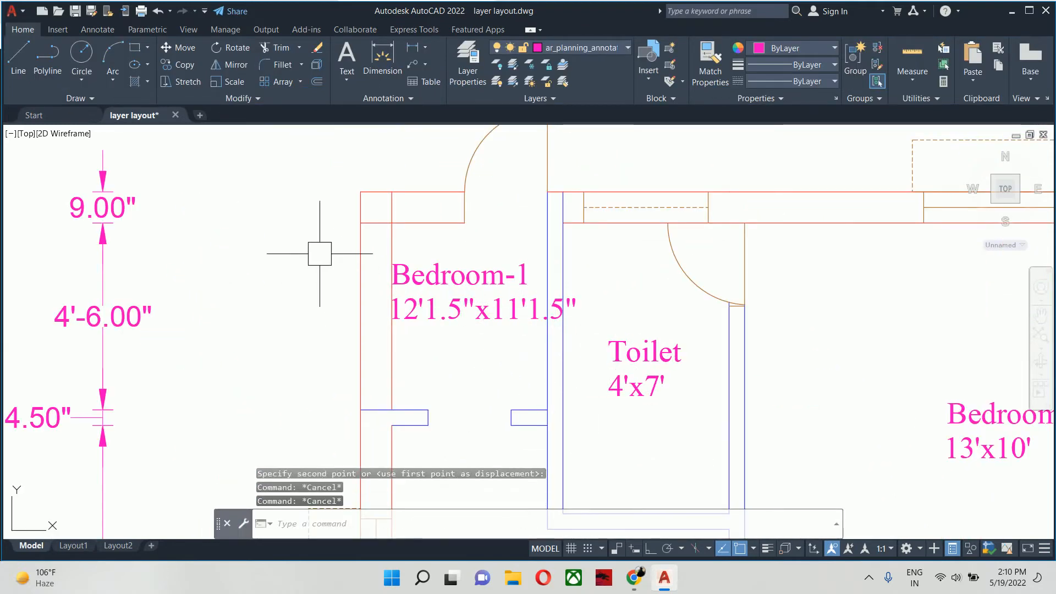
- Replace the whole label text in the narrow room above the kitchen with "Wash area" and start a second line
{"action": "middle_click_drag", "start_coordinate": [340, 272], "coordinate": [212, 414]}
{"action": "scroll", "coordinate": [213, 415], "scroll_direction": "down", "scroll_amount": 2}
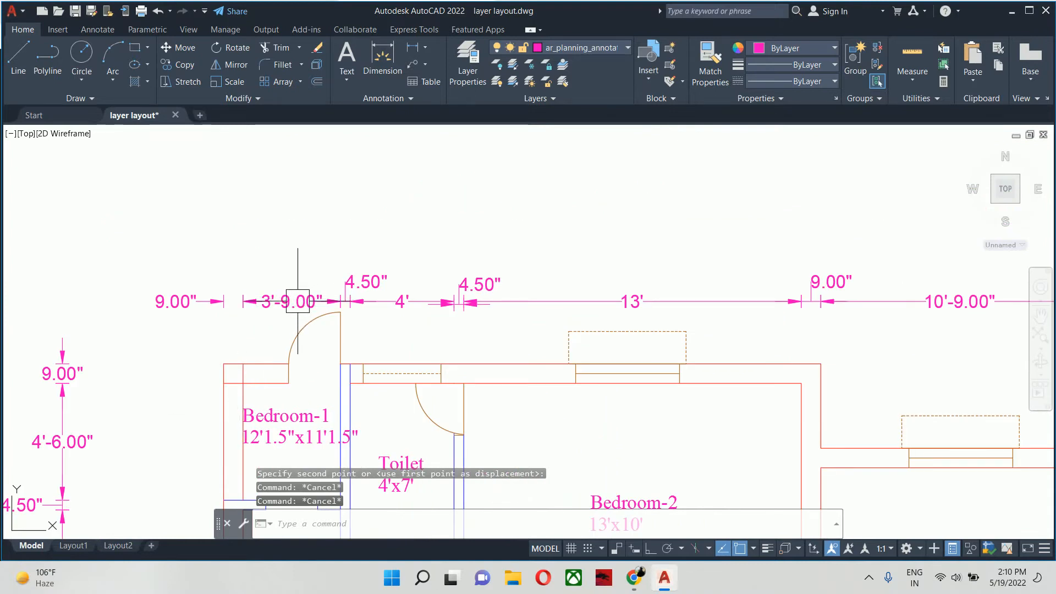
{"action": "scroll", "coordinate": [293, 301], "scroll_direction": "up", "scroll_amount": 2}
{"action": "scroll", "coordinate": [288, 325], "scroll_direction": "down", "scroll_amount": 2}
{"action": "middle_click_drag", "start_coordinate": [289, 325], "coordinate": [324, 222]}
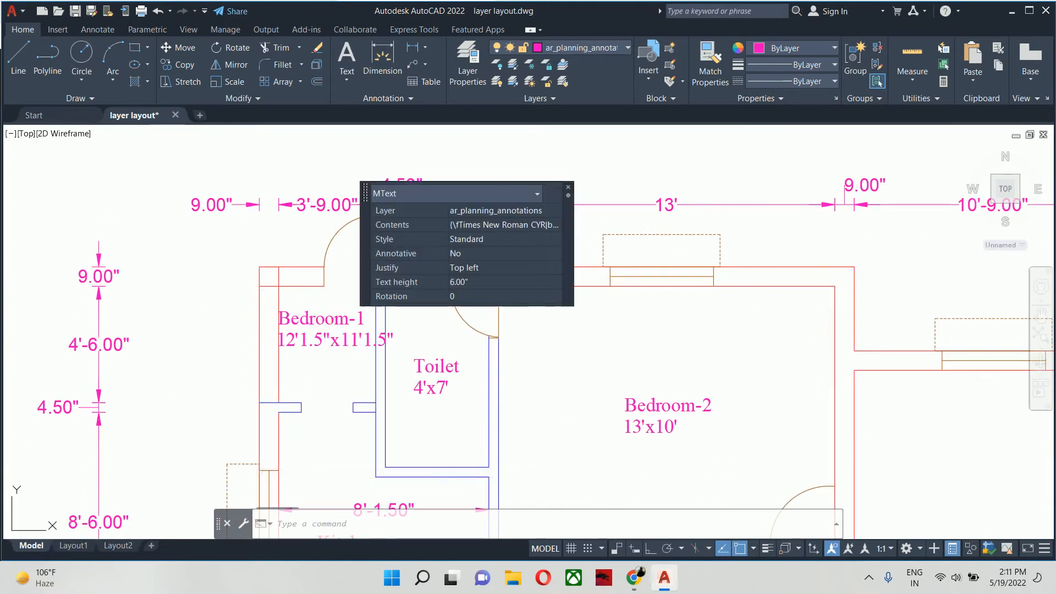
{"action": "double_click", "coordinate": [330, 318]}
{"action": "type", "text": "s"}
{"action": "key", "text": "ctrl+a"}
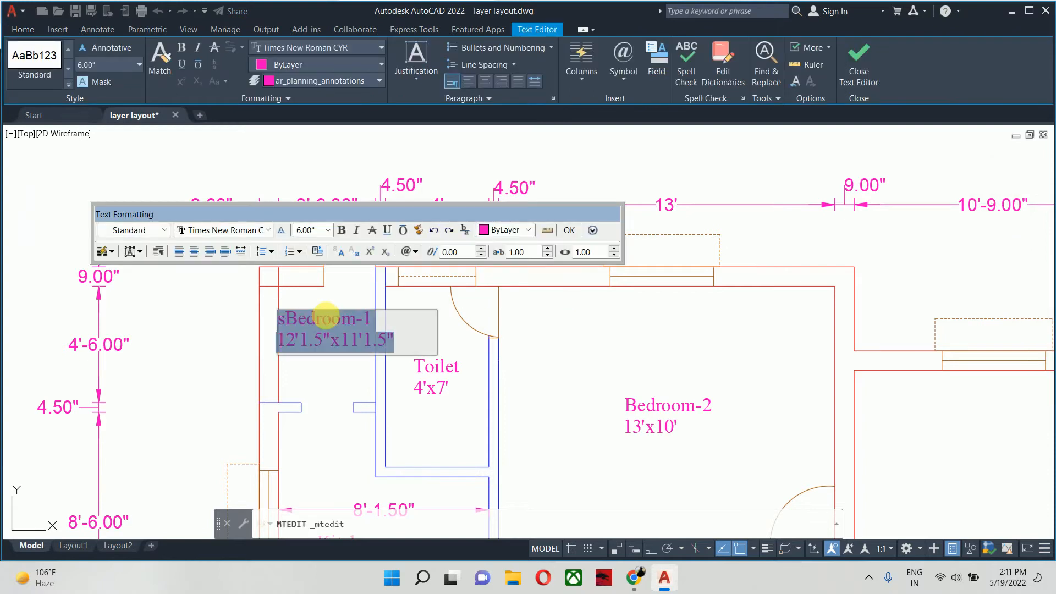
{"action": "type", "text": "Was"}
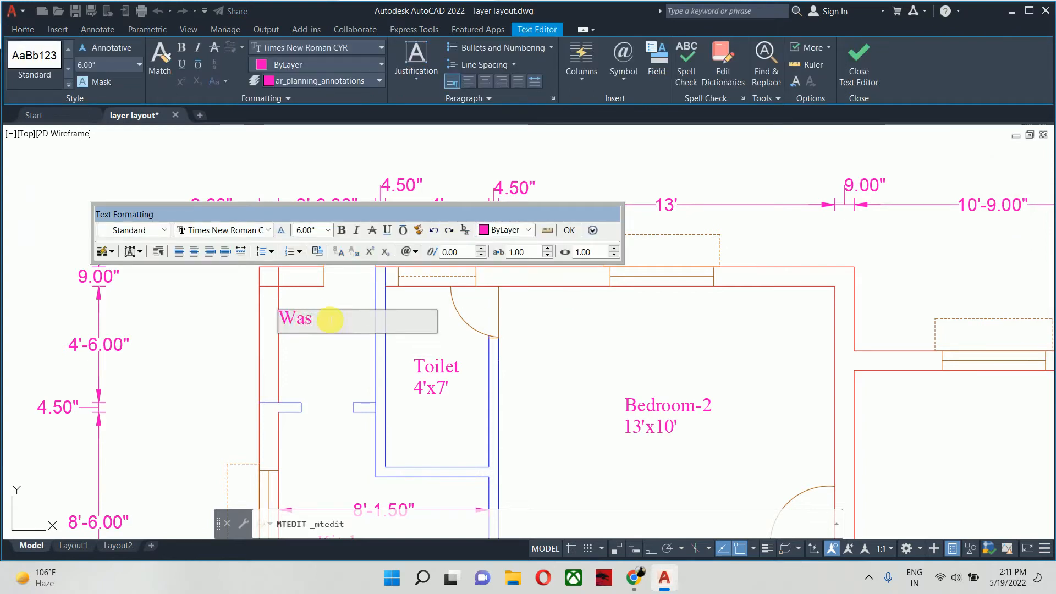
{"action": "type", "text": "h area"}
{"action": "key", "text": "Return"}
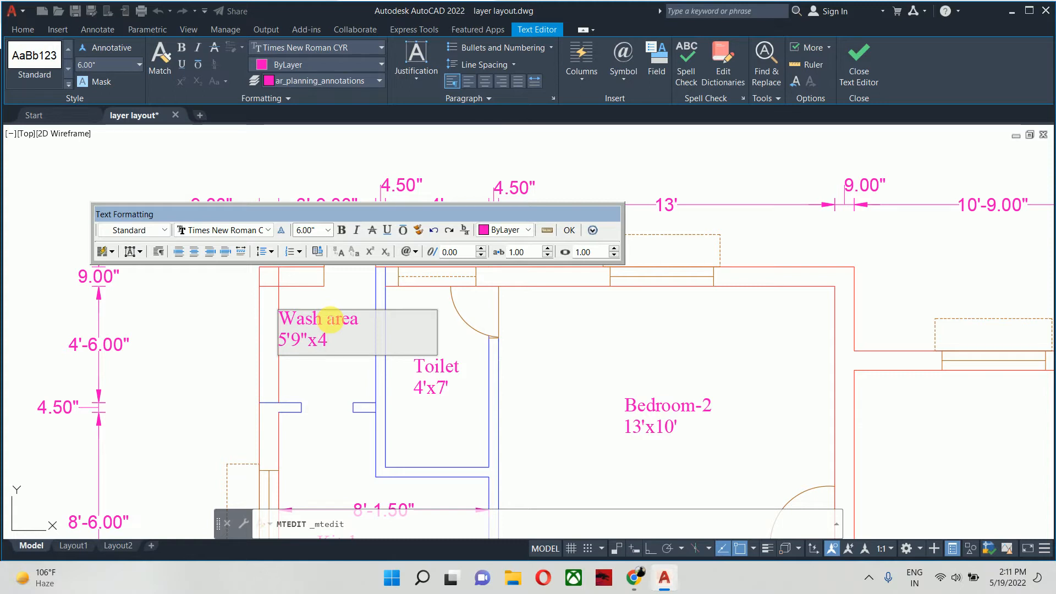
- Complete the wash area label's size line as 5'9"x3'9" and finish editing the text
{"action": "key", "text": "BackSpace"}
{"action": "type", "text": "3'9"}
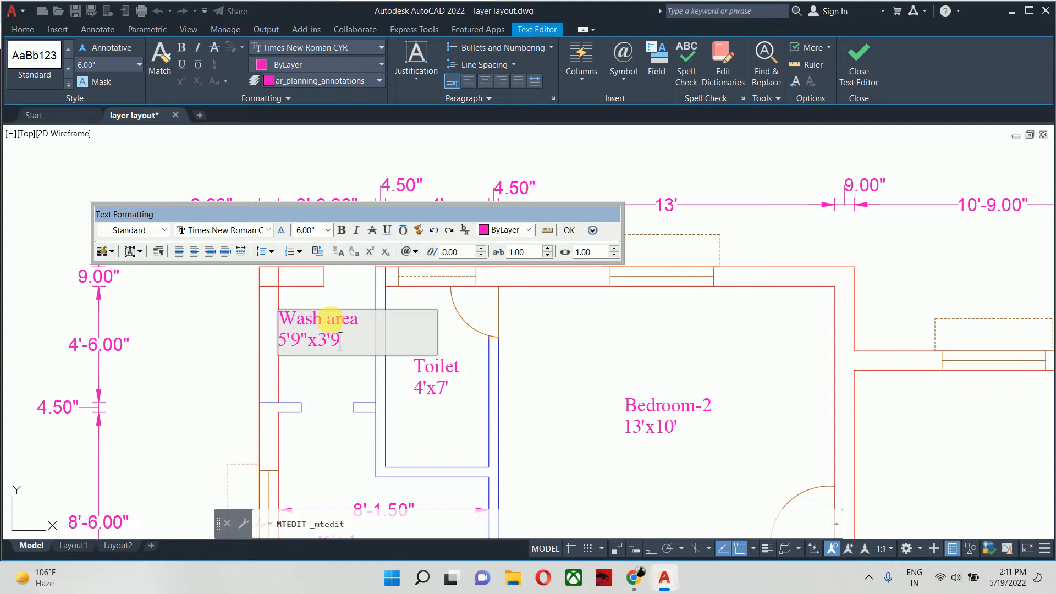
{"action": "left_click", "coordinate": [360, 446]}
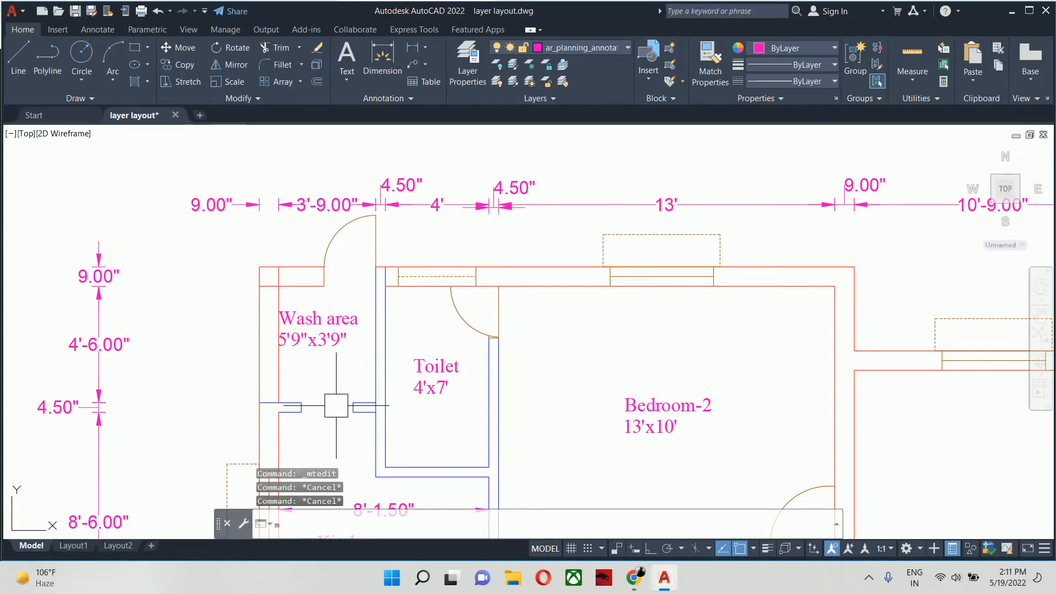
- Move the wash area label slightly away from the outer wall so it sits clear inside the room
{"action": "type", "text": "m"}
{"action": "key", "text": "Return"}
{"action": "left_click", "coordinate": [286, 337]}
{"action": "key", "text": "Return"}
{"action": "left_click", "coordinate": [231, 340]}
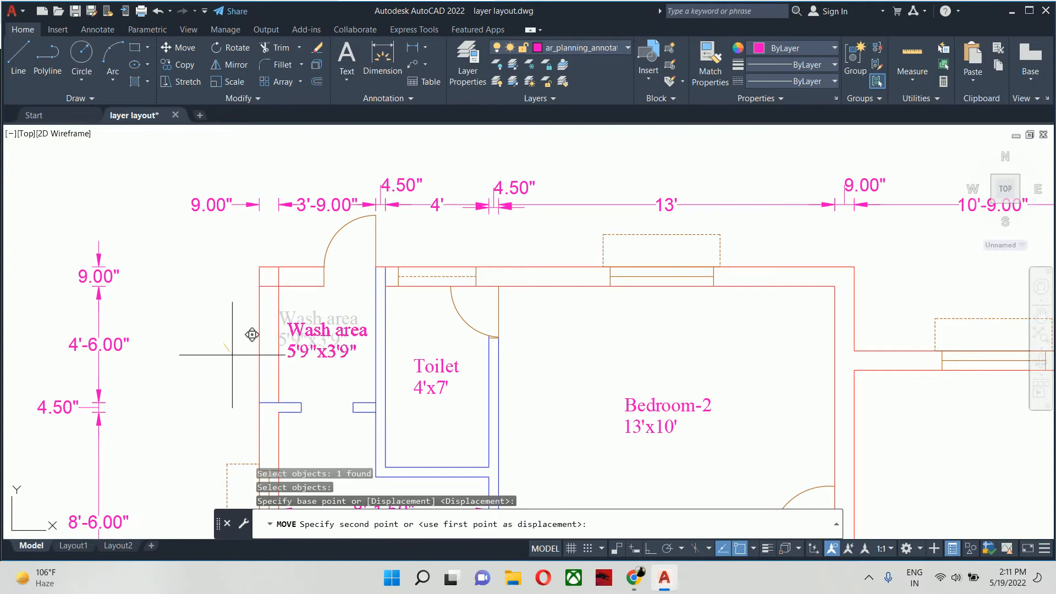
{"action": "left_click", "coordinate": [235, 356]}
{"action": "key", "text": "Escape"}
{"action": "scroll", "coordinate": [235, 355], "scroll_direction": "down", "scroll_amount": 2}
{"action": "key", "text": "Escape"}
{"action": "middle_click_drag", "start_coordinate": [335, 341], "coordinate": [436, 288]}
{"action": "scroll", "coordinate": [408, 304], "scroll_direction": "up", "scroll_amount": 2}
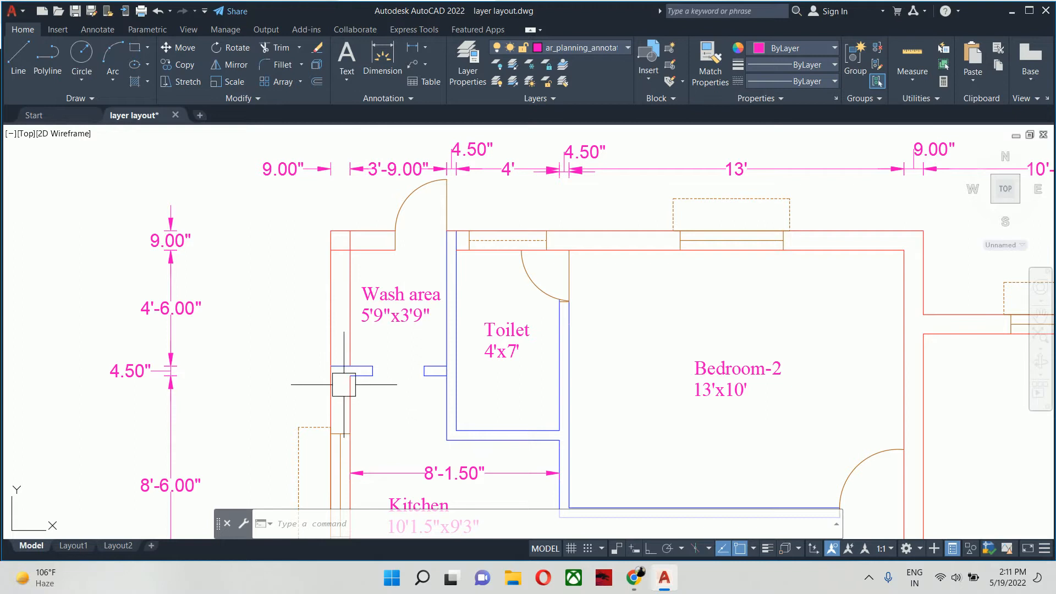
{"action": "middle_click_drag", "start_coordinate": [344, 384], "coordinate": [322, 302]}
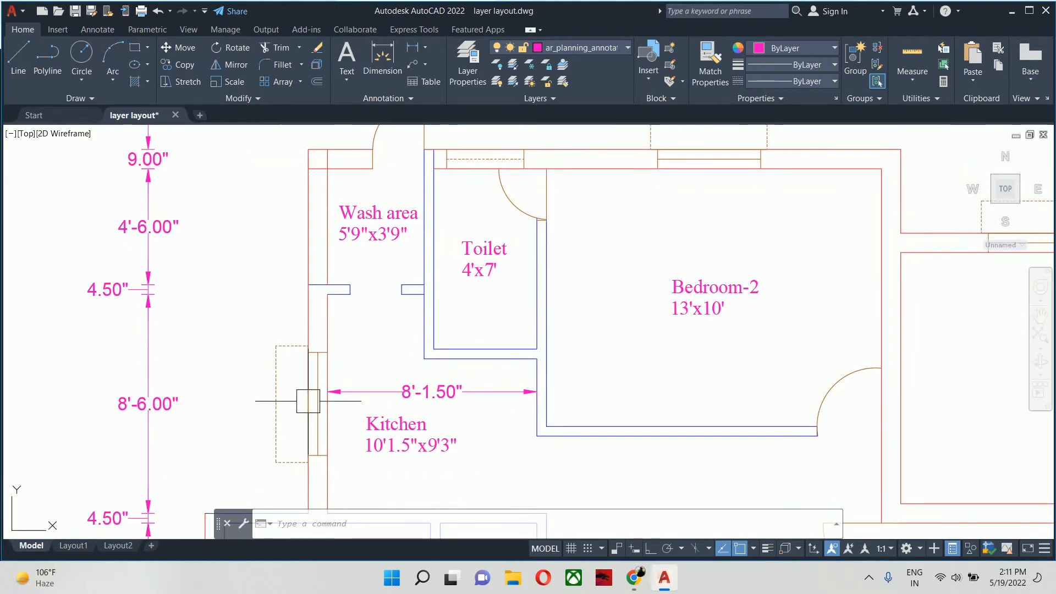
{"action": "scroll", "coordinate": [317, 387], "scroll_direction": "down", "scroll_amount": 2}
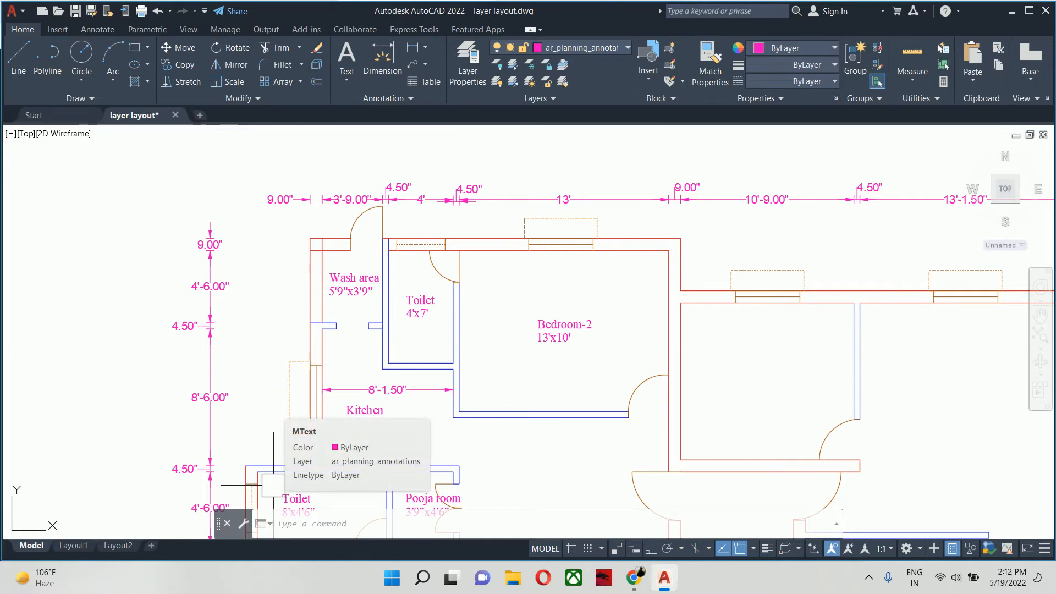
{"action": "type", "text": "s"}
{"action": "key", "text": "Return"}
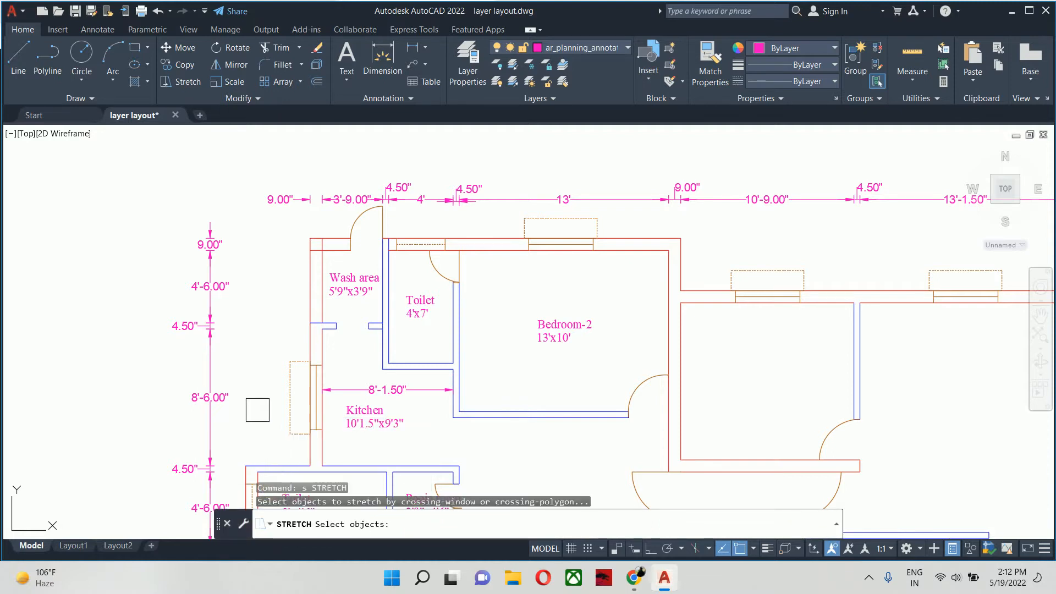
{"action": "scroll", "coordinate": [303, 288], "scroll_direction": "down", "scroll_amount": 2}
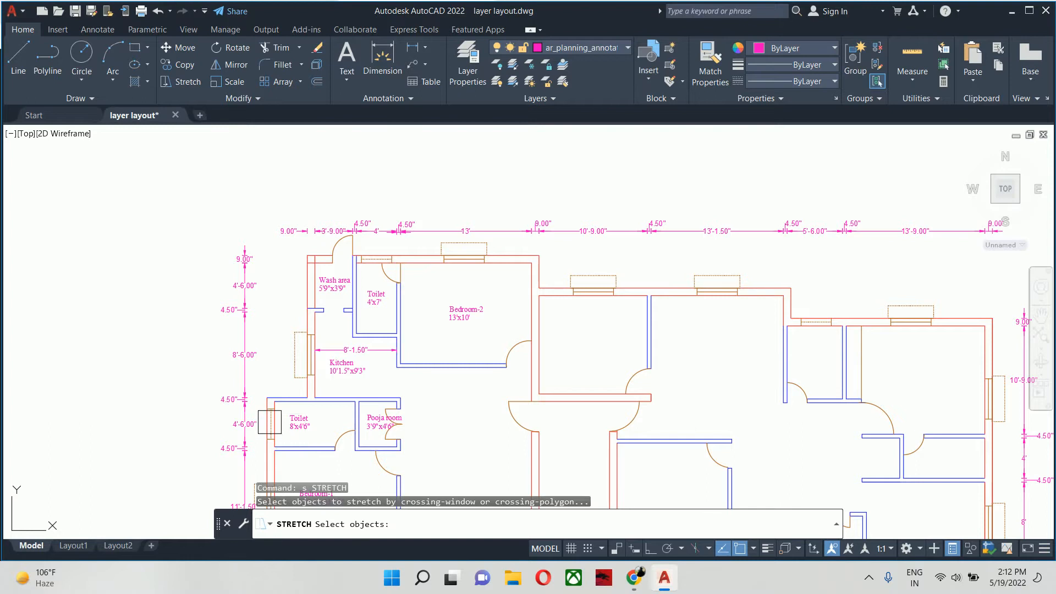
{"action": "scroll", "coordinate": [270, 422], "scroll_direction": "up", "scroll_amount": 8}
{"action": "left_click", "coordinate": [303, 377]}
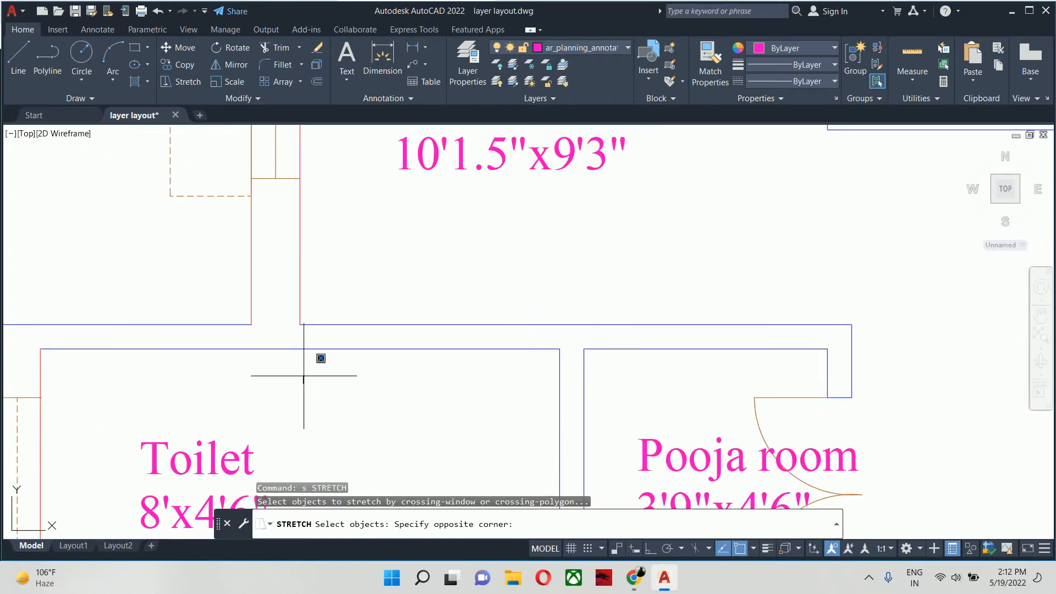
{"action": "scroll", "coordinate": [304, 376], "scroll_direction": "down", "scroll_amount": 6}
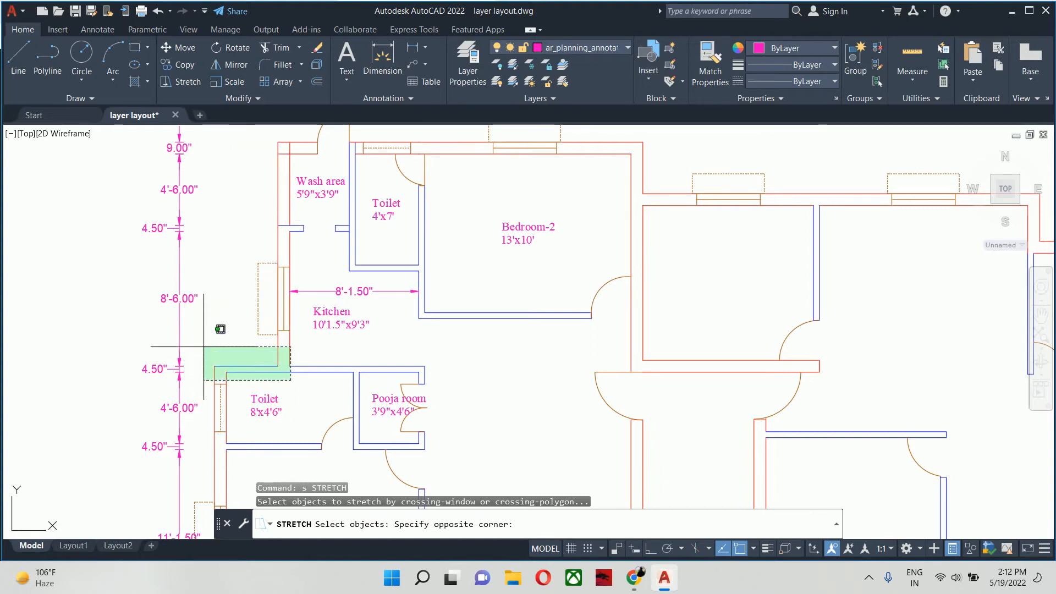
{"action": "left_click", "coordinate": [204, 346]}
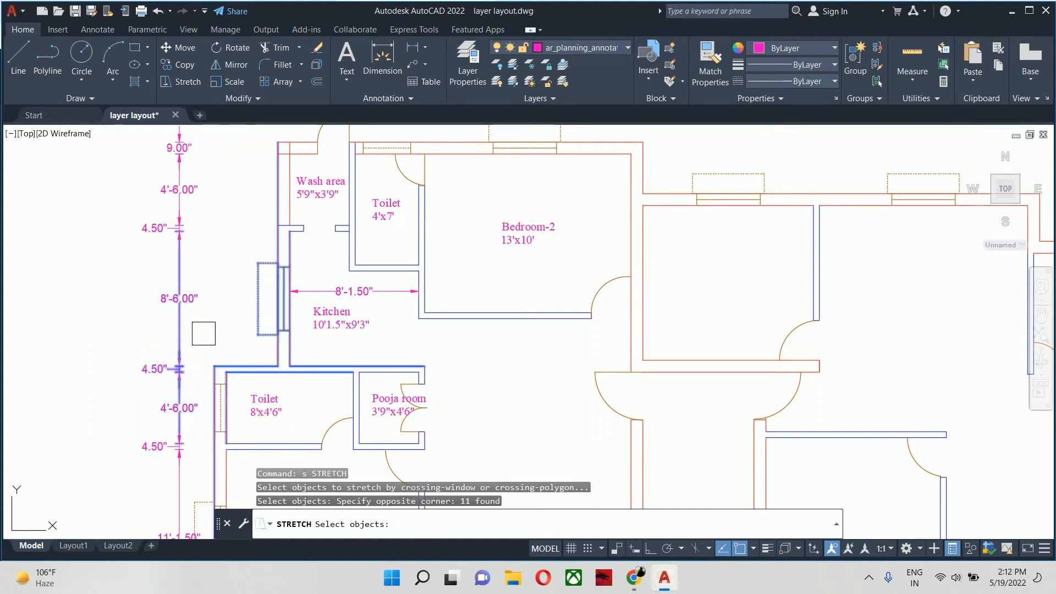
{"action": "key", "text": "Return"}
{"action": "left_click", "coordinate": [213, 335]}
{"action": "key", "text": "Escape"}
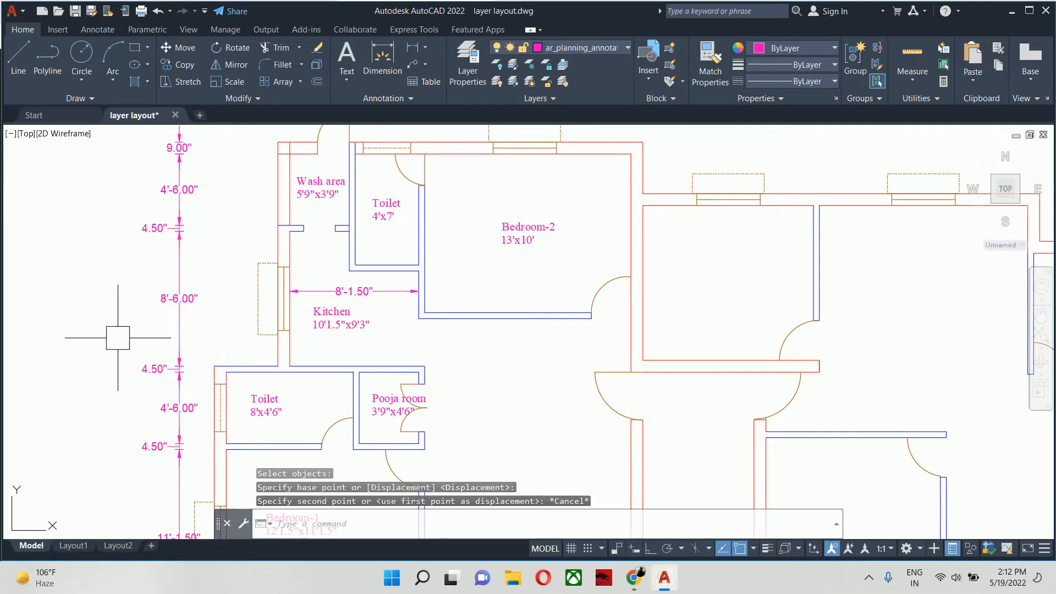
- Stretch the outer wall of the kitchen and wash area, with its window and wall ends, 24" outward with Ortho on
{"action": "key", "text": "Return"}
{"action": "scroll", "coordinate": [117, 337], "scroll_direction": "up", "scroll_amount": 5}
{"action": "middle_click_drag", "start_coordinate": [289, 365], "coordinate": [253, 488]}
{"action": "scroll", "coordinate": [253, 488], "scroll_direction": "down", "scroll_amount": 2}
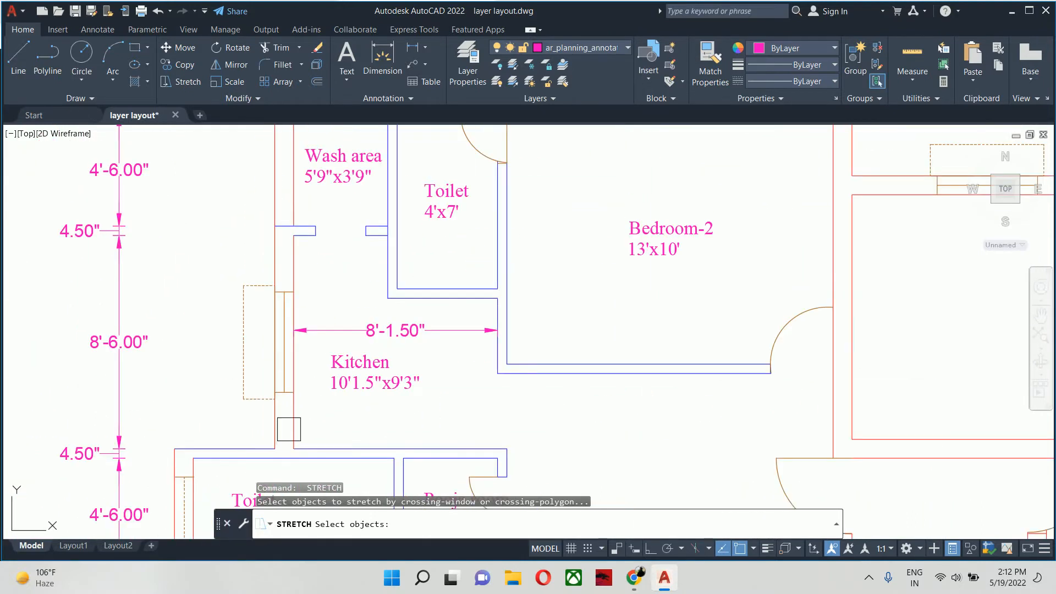
{"action": "scroll", "coordinate": [281, 336], "scroll_direction": "down", "scroll_amount": 4}
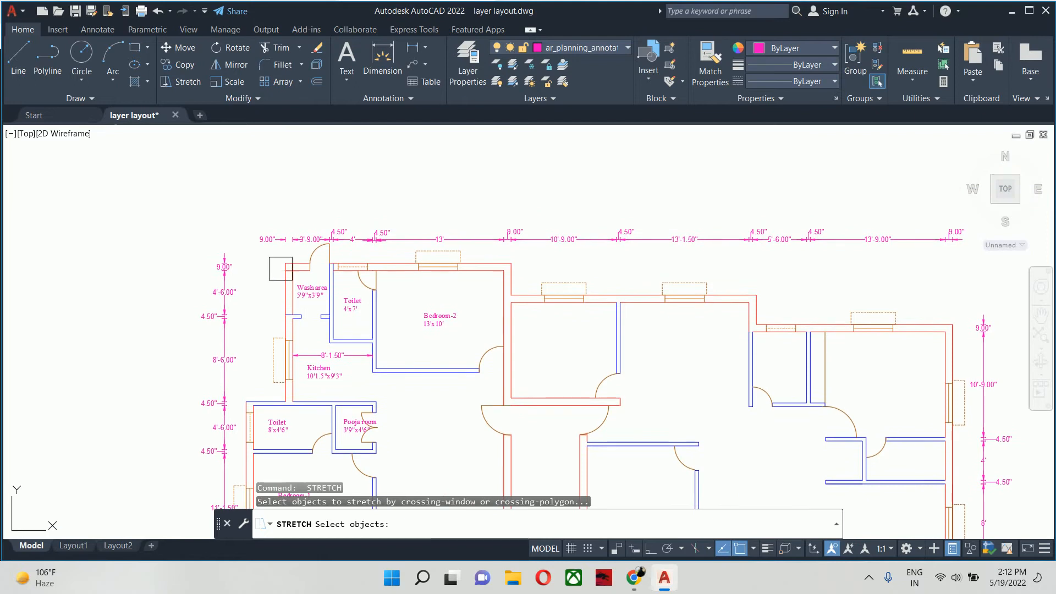
{"action": "scroll", "coordinate": [289, 423], "scroll_direction": "up", "scroll_amount": 8}
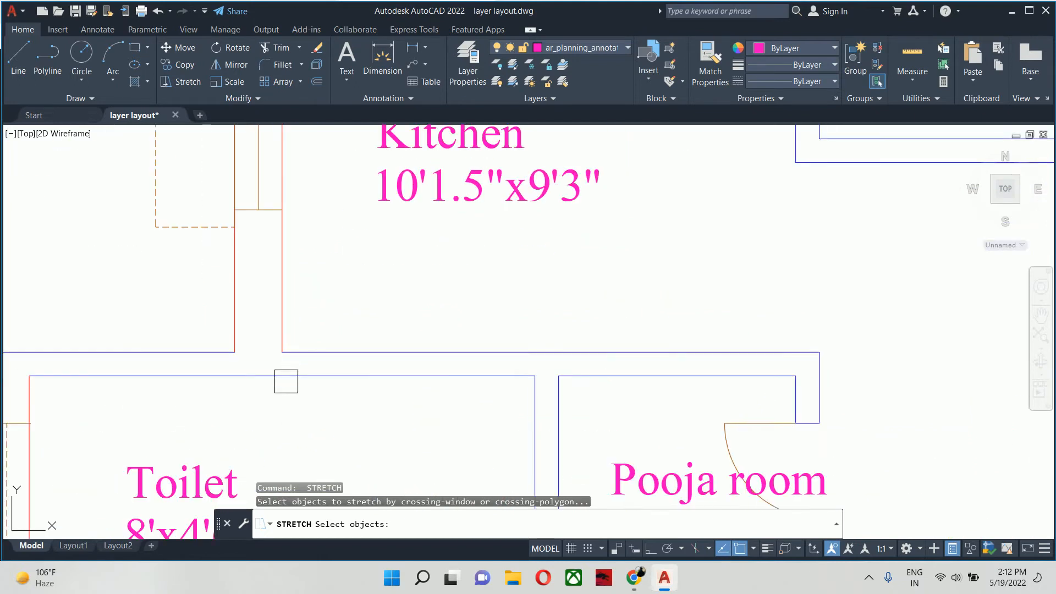
{"action": "left_click", "coordinate": [293, 397]}
{"action": "scroll", "coordinate": [229, 306], "scroll_direction": "down", "scroll_amount": 4}
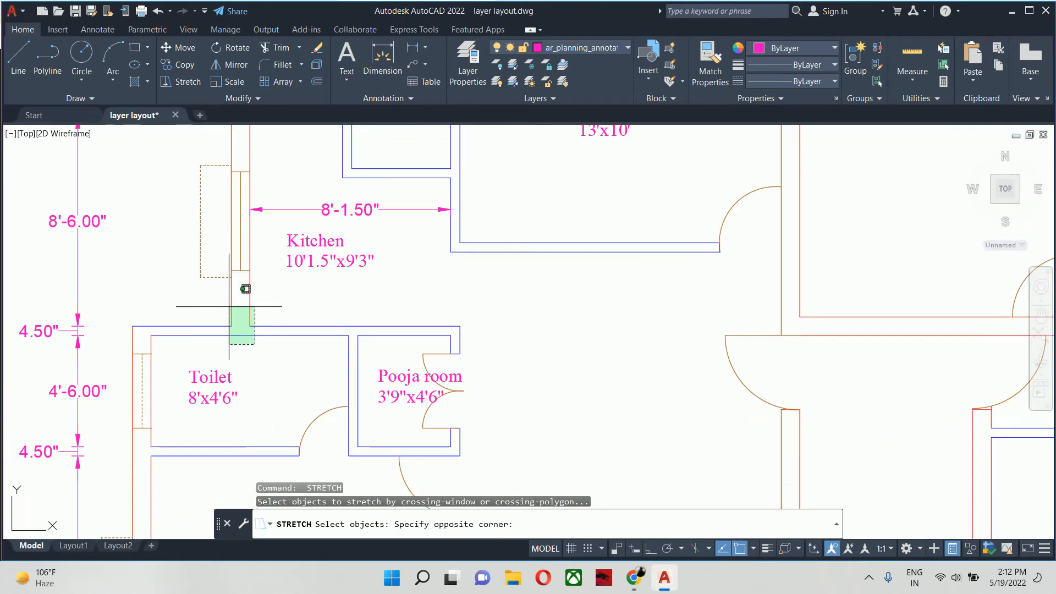
{"action": "scroll", "coordinate": [221, 293], "scroll_direction": "down", "scroll_amount": 5}
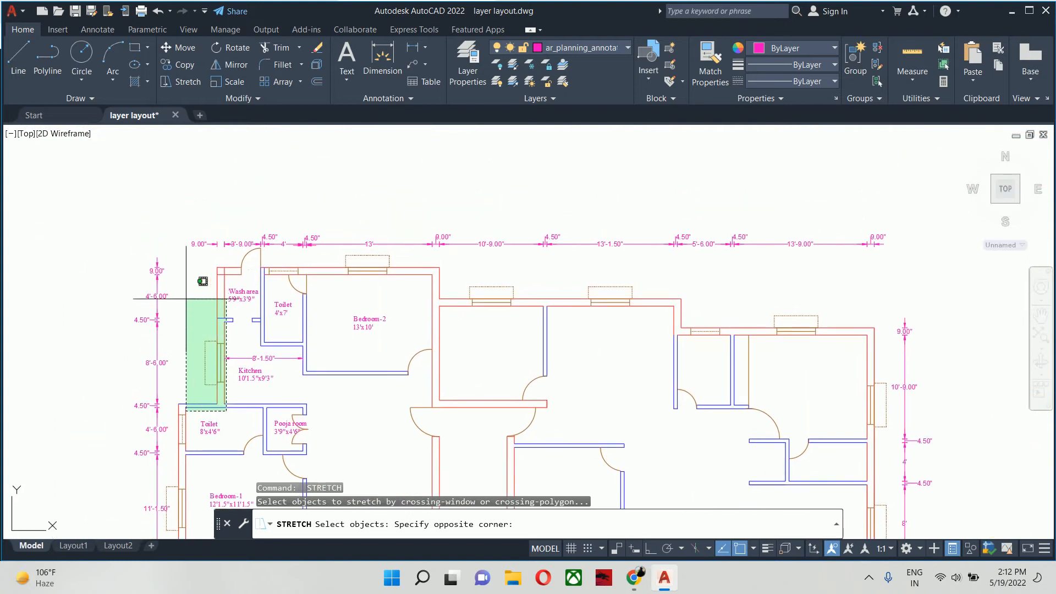
{"action": "left_click", "coordinate": [203, 260]}
{"action": "key", "text": "Return"}
{"action": "left_click", "coordinate": [209, 181]}
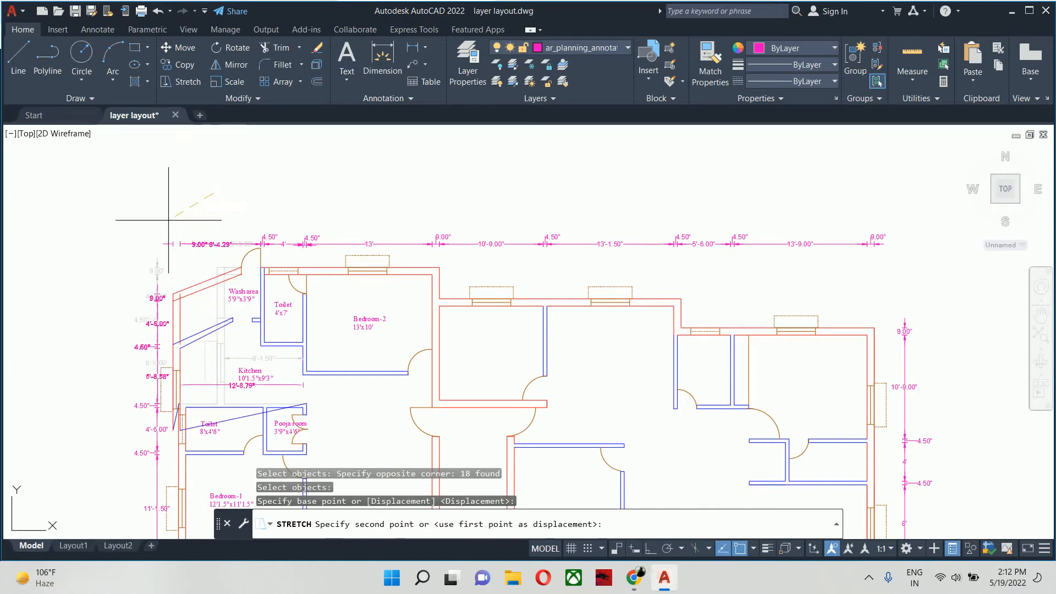
{"action": "left_click", "coordinate": [641, 546]}
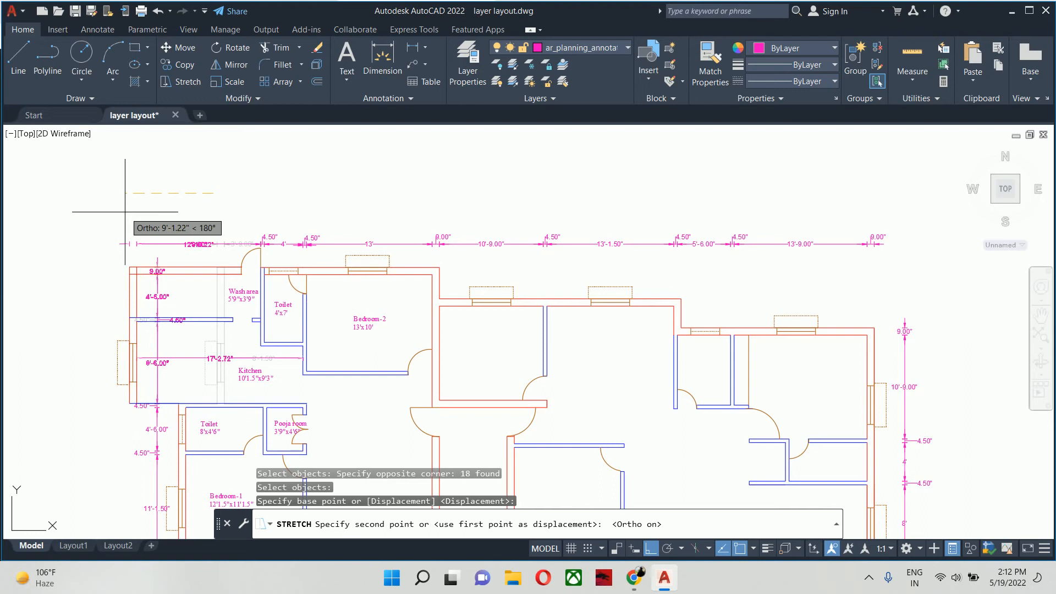
{"action": "key", "text": "Return"}
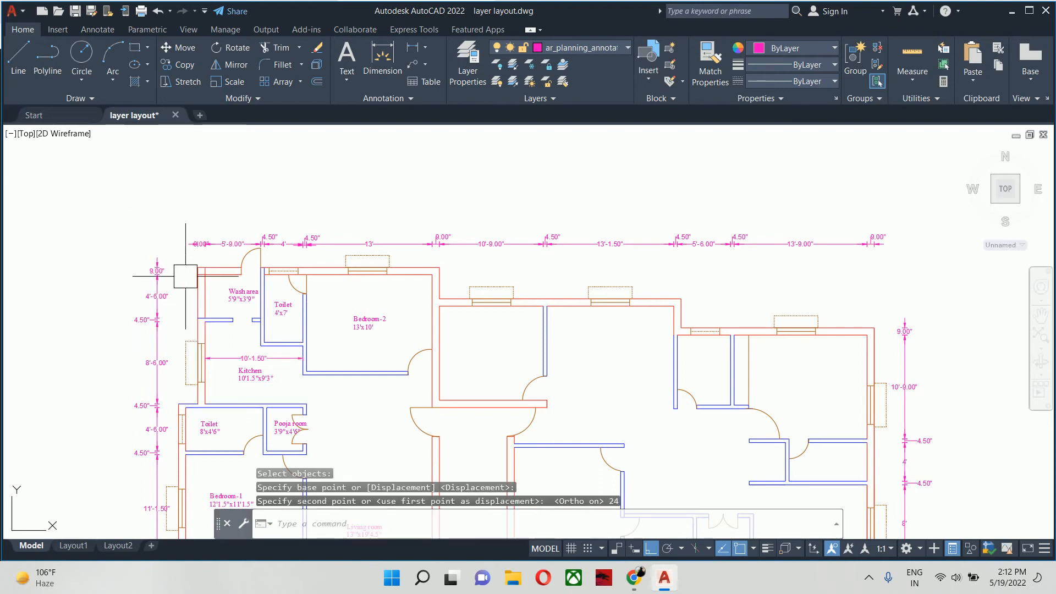
- Move the text of the 9" outer wall dimension above the wash area outward, clear of its dimension arrows
{"action": "scroll", "coordinate": [224, 286], "scroll_direction": "up", "scroll_amount": 3}
{"action": "middle_click_drag", "start_coordinate": [223, 277], "coordinate": [246, 307]}
{"action": "middle_click_drag", "start_coordinate": [250, 216], "coordinate": [262, 278]}
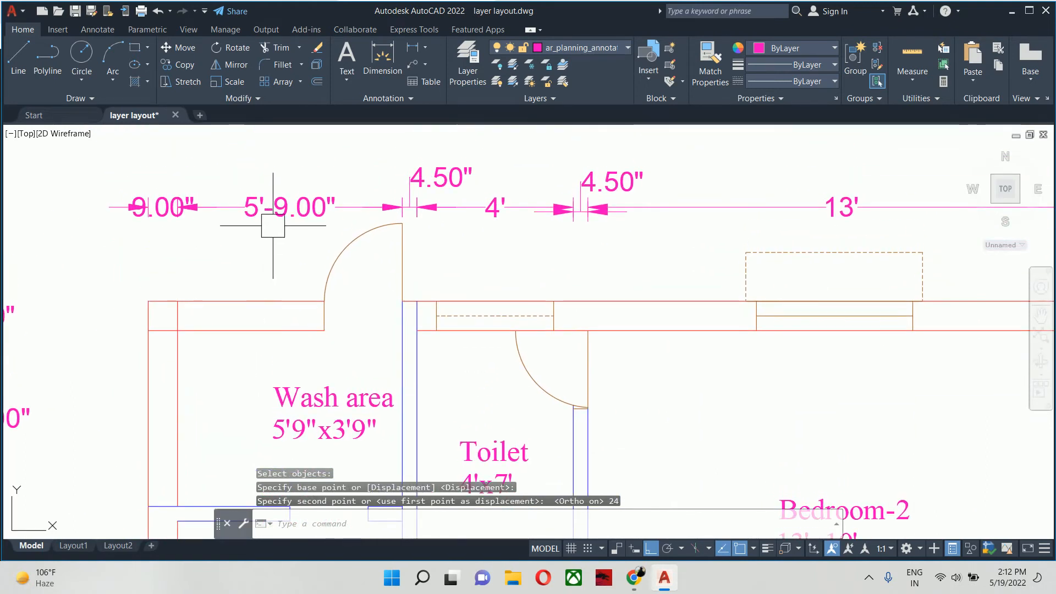
{"action": "middle_click_drag", "start_coordinate": [145, 216], "coordinate": [208, 252]}
{"action": "left_click", "coordinate": [189, 226]}
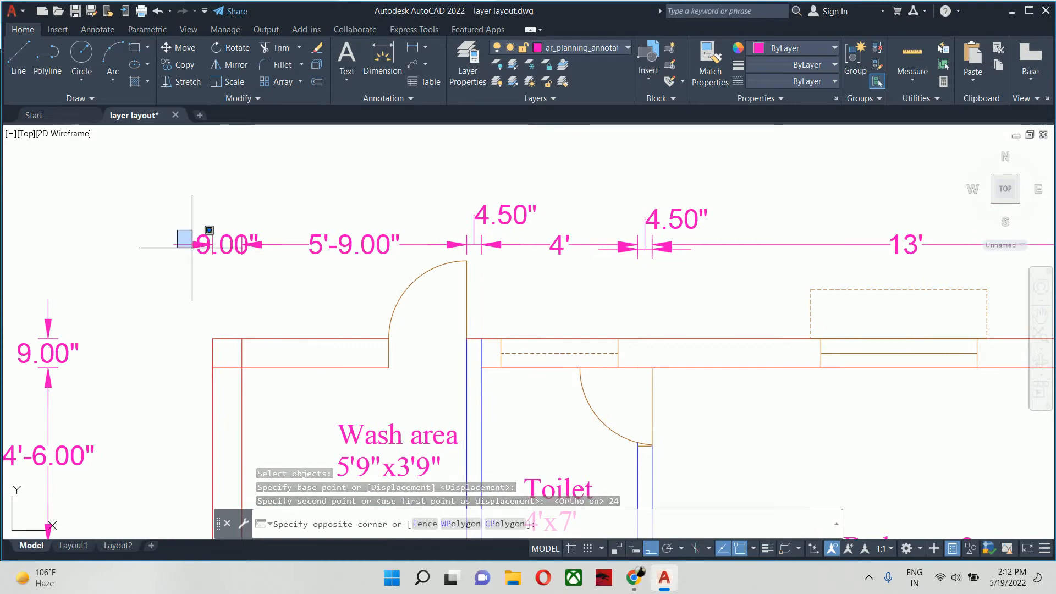
{"action": "left_click", "coordinate": [197, 248]}
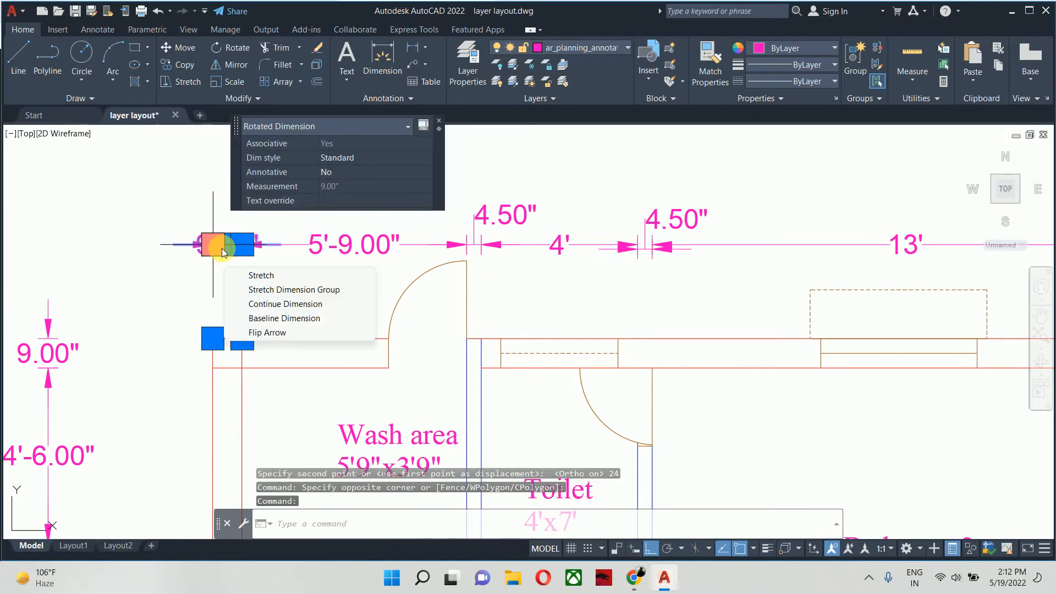
{"action": "left_click", "coordinate": [227, 244]}
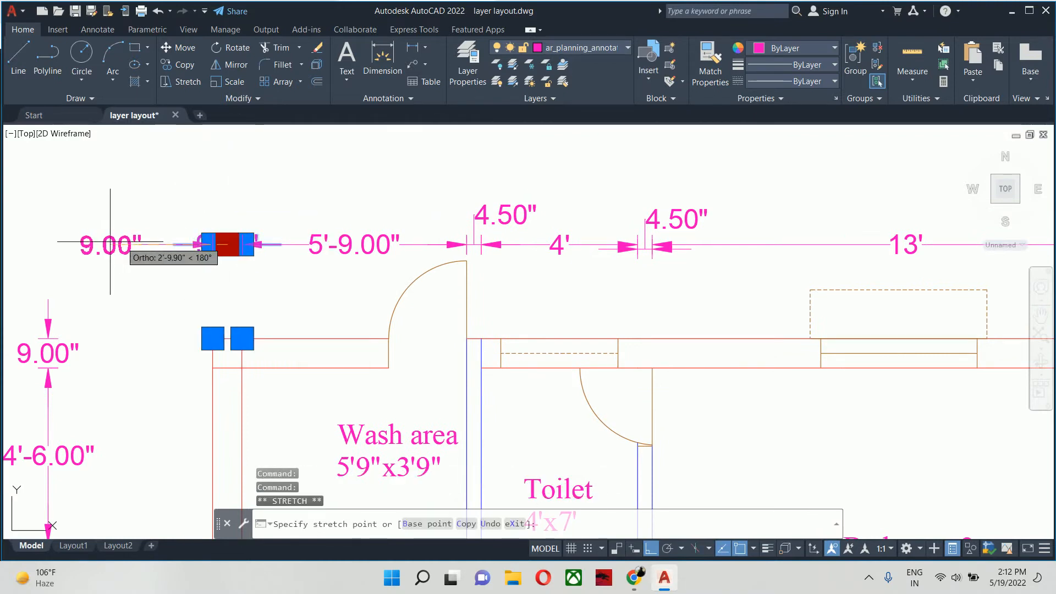
{"action": "key", "text": "Escape"}
{"action": "key", "text": "Escape"}
{"action": "scroll", "coordinate": [234, 271], "scroll_direction": "down", "scroll_amount": 4}
{"action": "scroll", "coordinate": [270, 288], "scroll_direction": "up", "scroll_amount": 2}
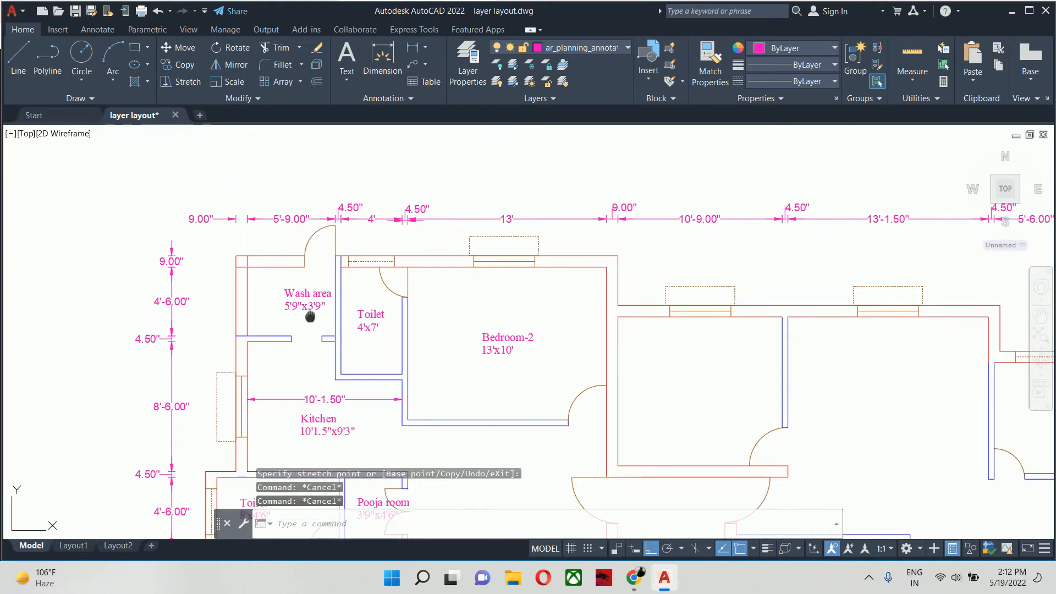
{"action": "scroll", "coordinate": [278, 325], "scroll_direction": "down", "scroll_amount": 3}
{"action": "scroll", "coordinate": [162, 377], "scroll_direction": "up", "scroll_amount": 3}
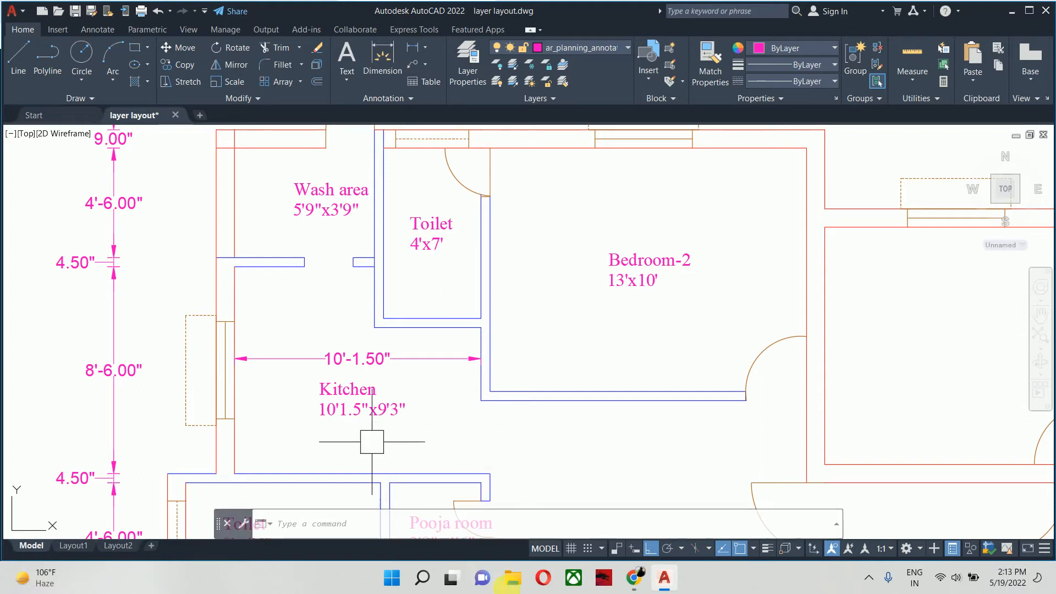
- Switch to the Google Meet call, admit the waiting participant and check the participant list before returning to AutoCAD
{"action": "mouse_move", "coordinate": [634, 577]}
{"action": "left_click", "coordinate": [609, 516]}
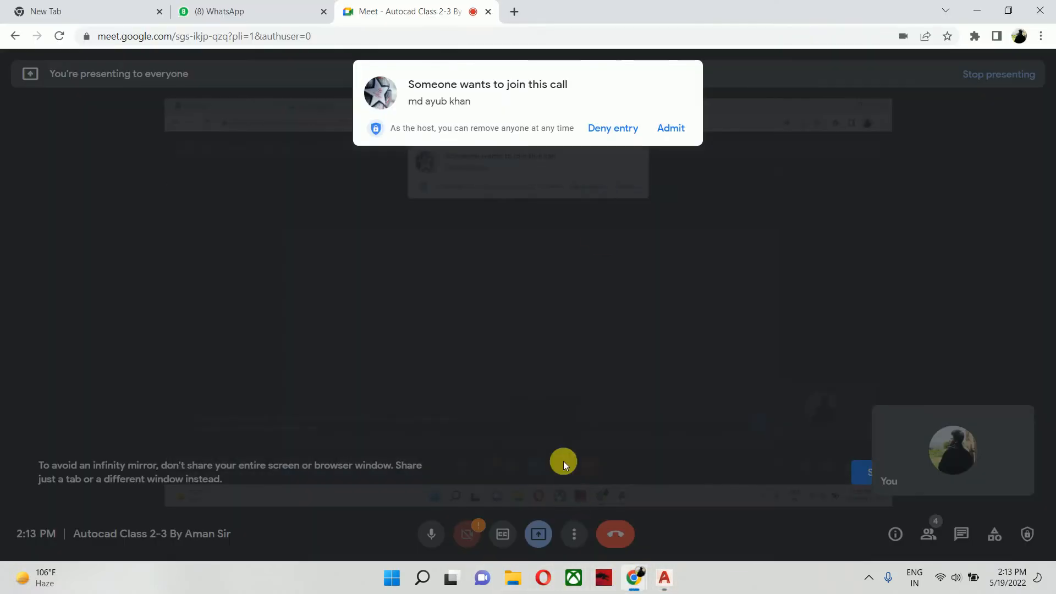
{"action": "left_click", "coordinate": [671, 129]}
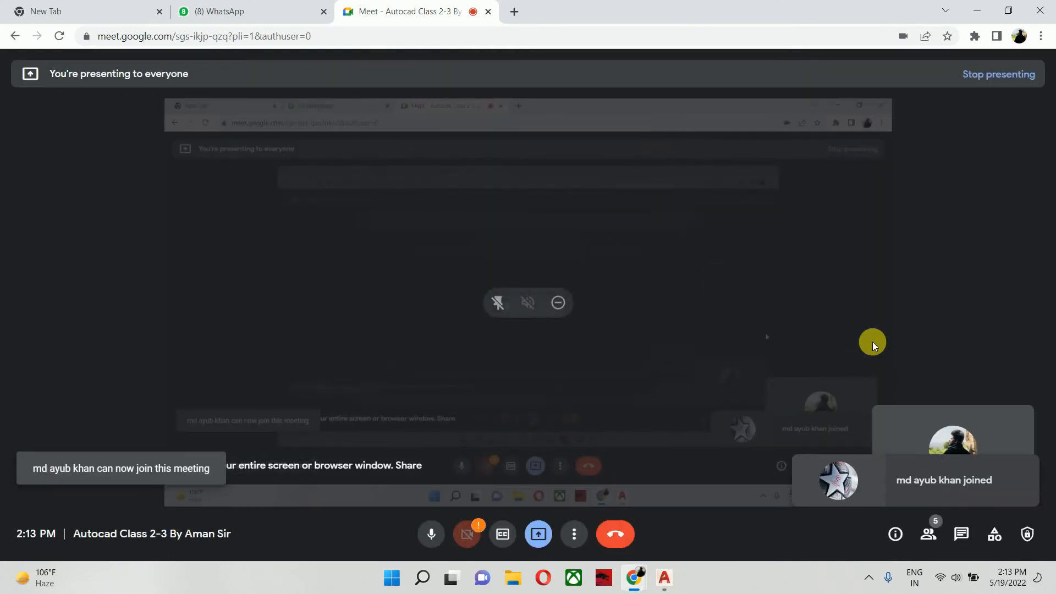
{"action": "left_click", "coordinate": [933, 536]}
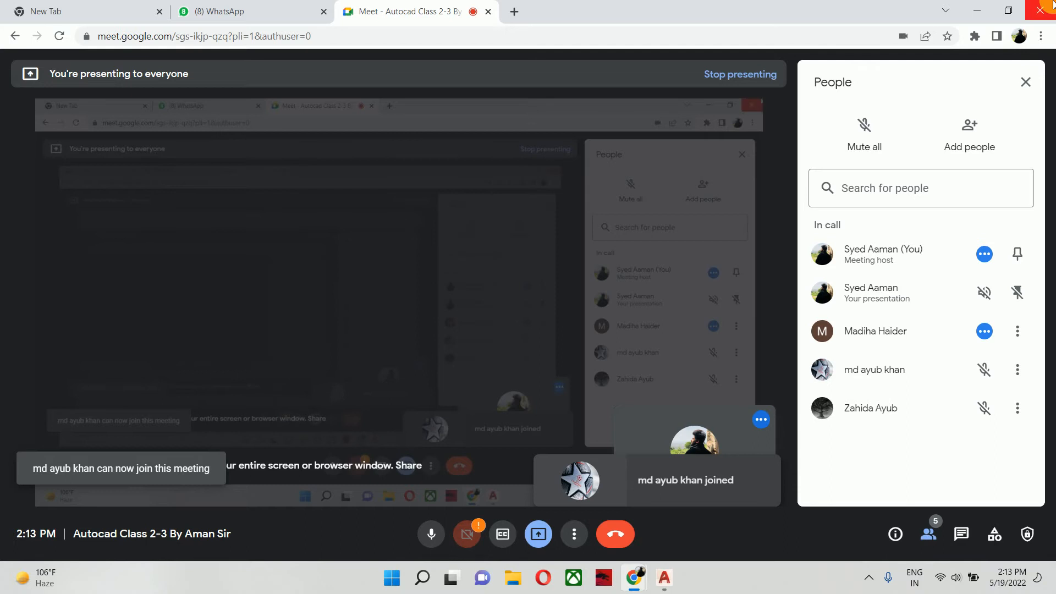
{"action": "left_click", "coordinate": [1026, 83]}
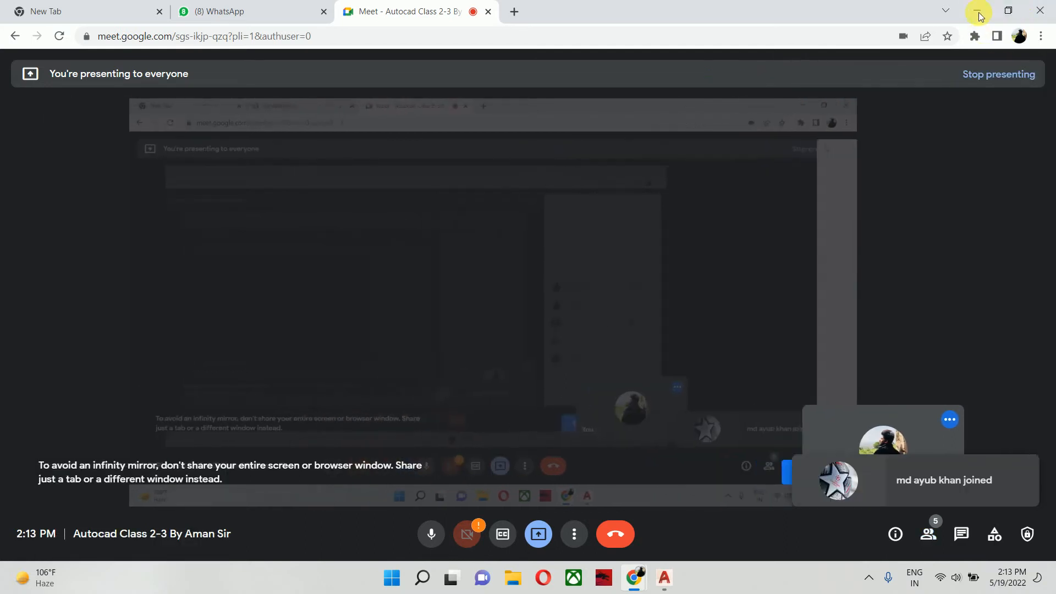
{"action": "left_click", "coordinate": [975, 12]}
- Trim the toilet wall line across the end of the short partition stub between the wash area and kitchen
{"action": "middle_click_drag", "start_coordinate": [342, 274], "coordinate": [394, 305]}
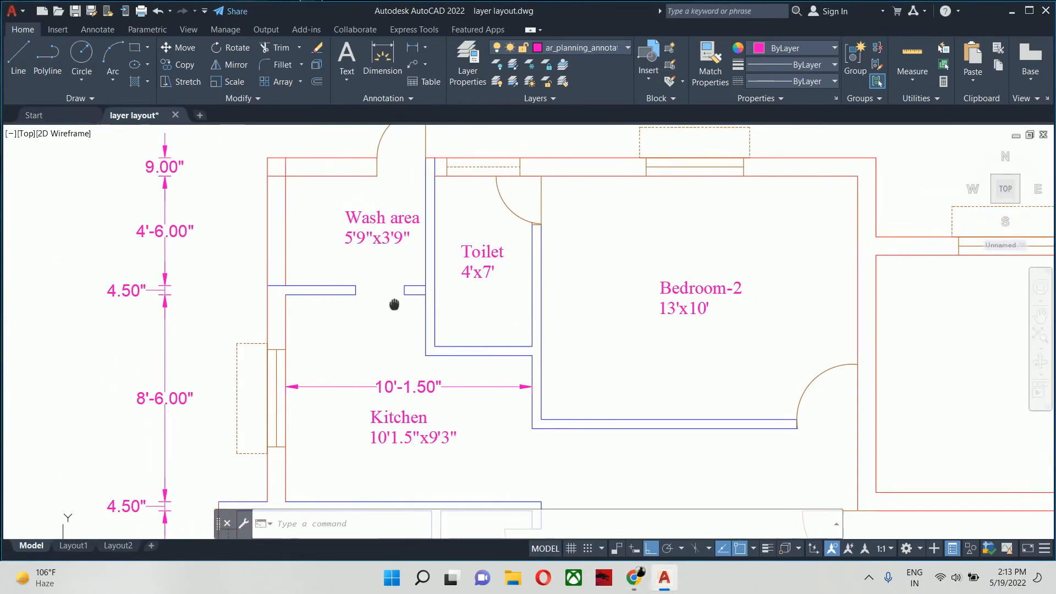
{"action": "type", "text": "tr"}
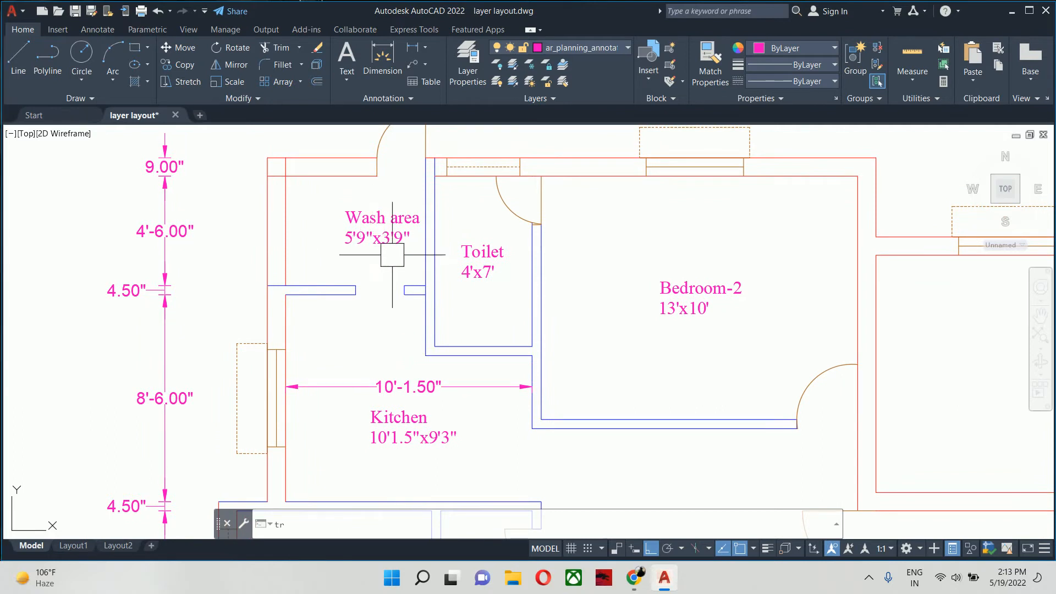
{"action": "key", "text": "Return"}
{"action": "scroll", "coordinate": [412, 275], "scroll_direction": "up", "scroll_amount": 5}
{"action": "left_click", "coordinate": [442, 315]}
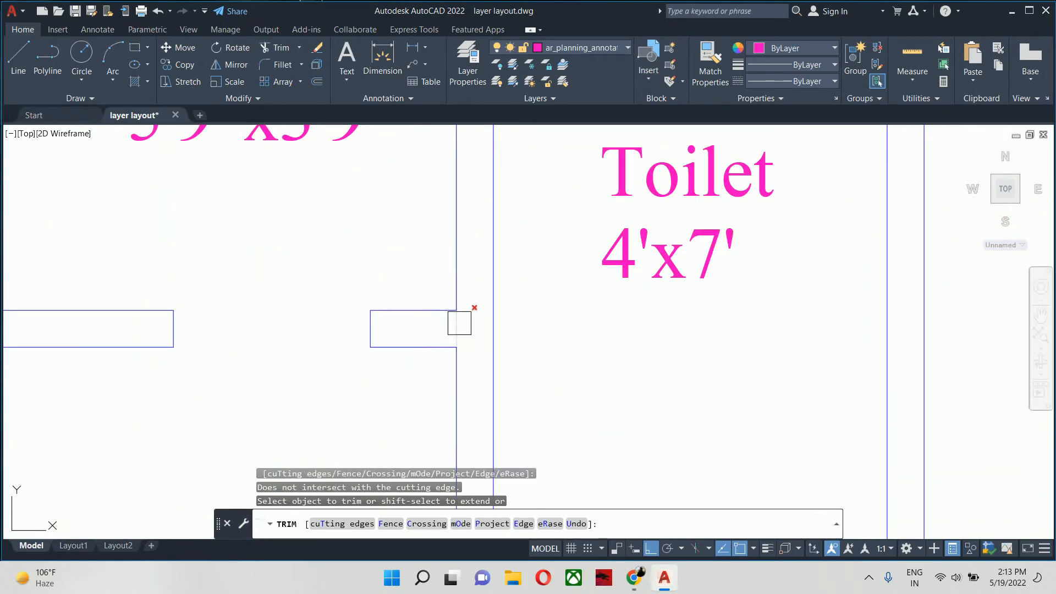
{"action": "key", "text": "Escape"}
{"action": "key", "text": "Escape"}
{"action": "key", "text": "Escape"}
{"action": "scroll", "coordinate": [456, 333], "scroll_direction": "down", "scroll_amount": 5}
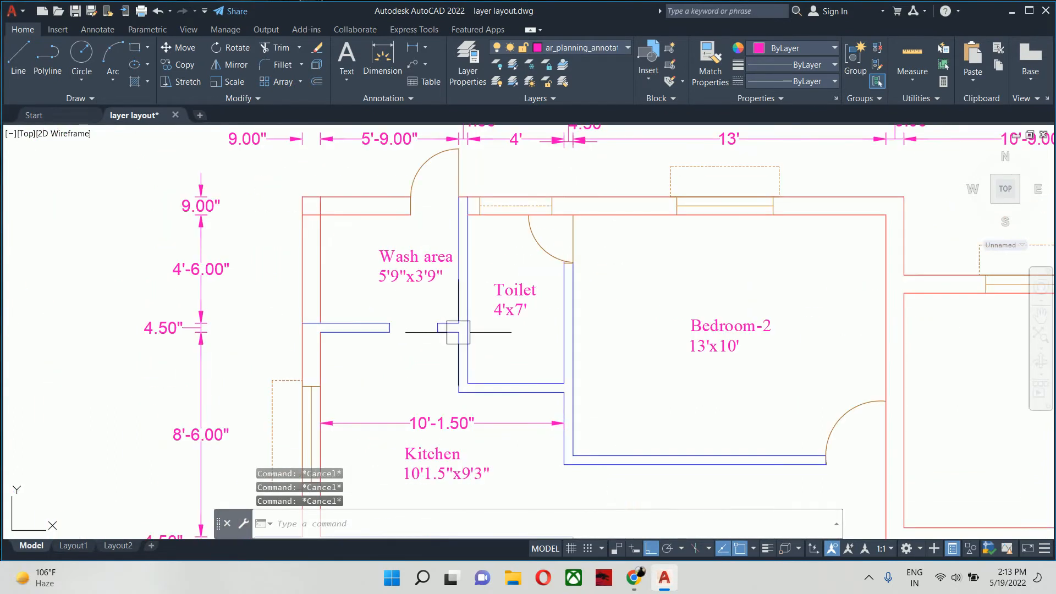
- Stretch the partition between the wash area and kitchen 9" upward toward the wash area
{"action": "type", "text": "s"}
{"action": "key", "text": "Return"}
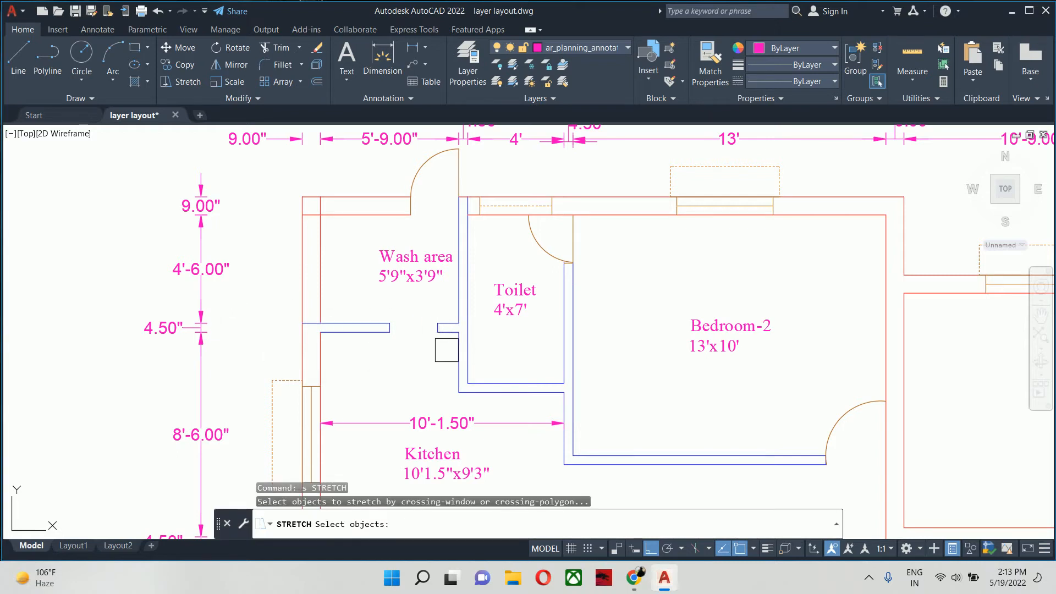
{"action": "scroll", "coordinate": [473, 335], "scroll_direction": "up", "scroll_amount": 2}
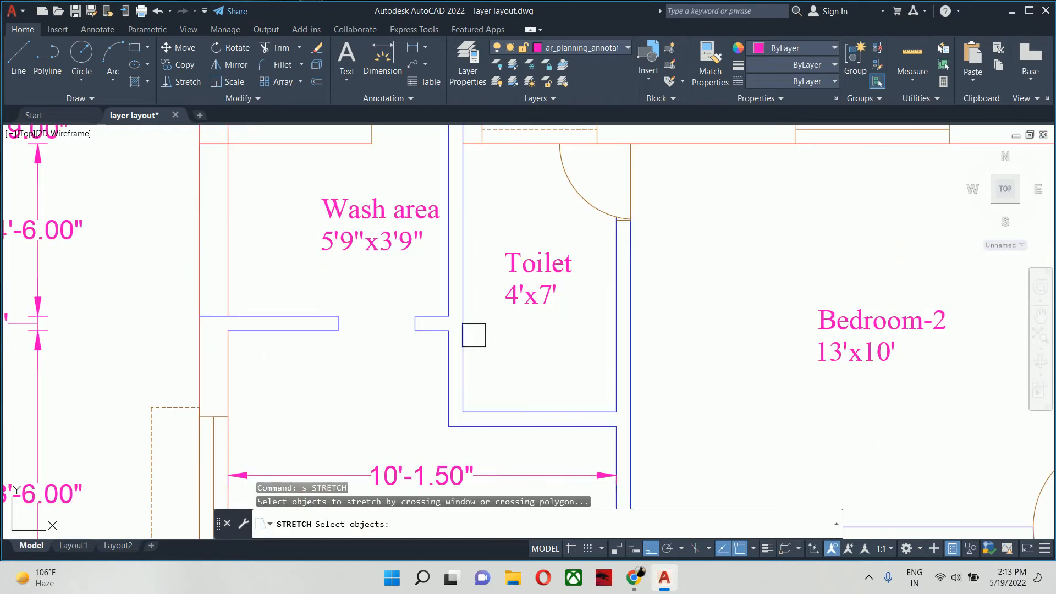
{"action": "left_click", "coordinate": [484, 344]}
{"action": "left_click", "coordinate": [177, 306]}
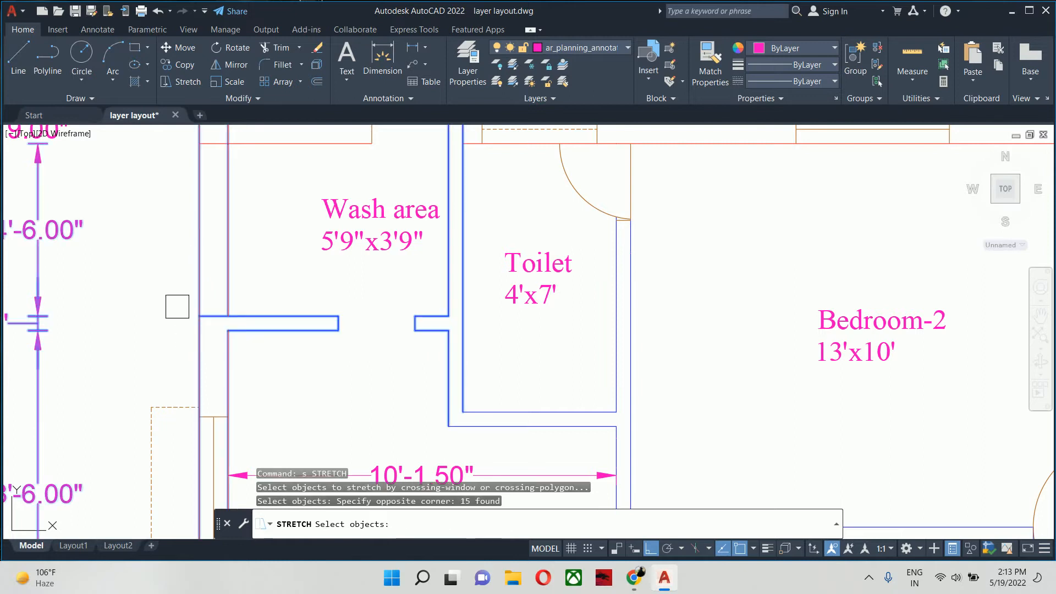
{"action": "scroll", "coordinate": [177, 307], "scroll_direction": "down", "scroll_amount": 4}
{"action": "key", "text": "Return"}
{"action": "left_click", "coordinate": [268, 302]}
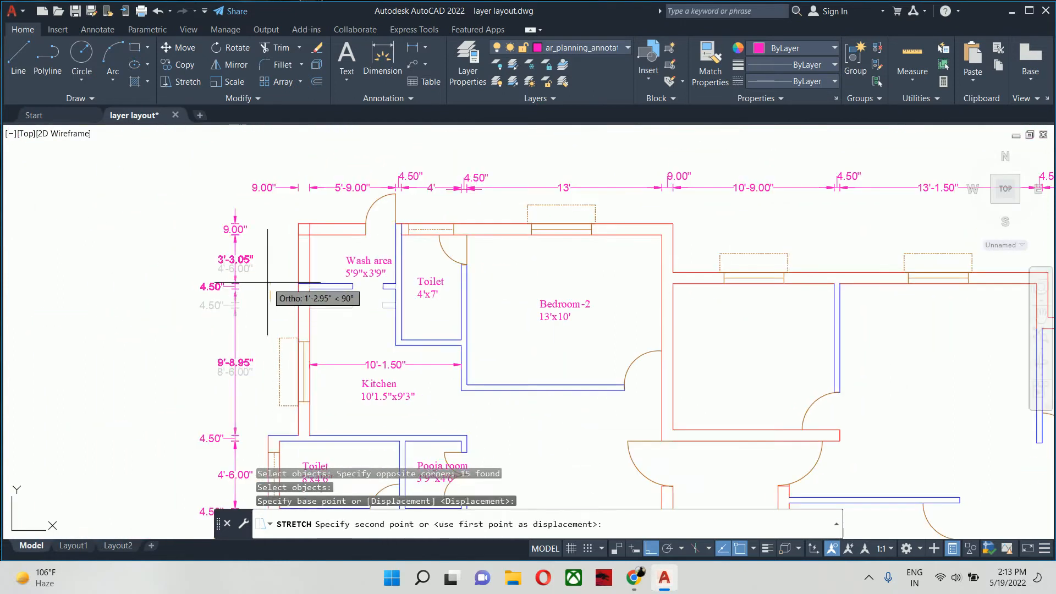
{"action": "type", "text": "9"}
{"action": "key", "text": "Return"}
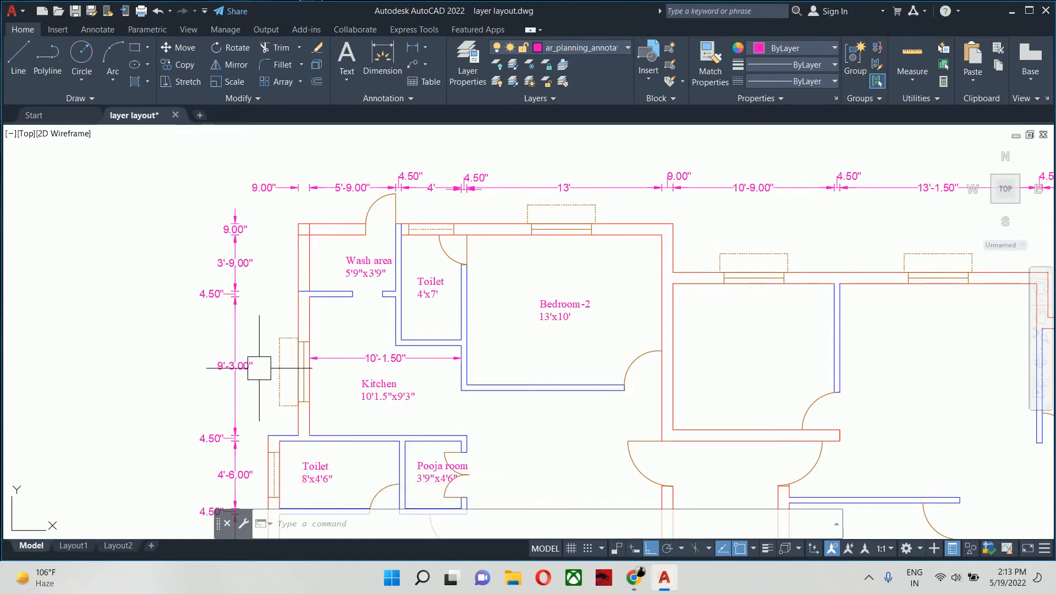
- Examine the kitchen and wash area dimensions against their room labels and review the whole floor plan
{"action": "scroll", "coordinate": [260, 367], "scroll_direction": "up", "scroll_amount": 3}
{"action": "scroll", "coordinate": [271, 396], "scroll_direction": "up", "scroll_amount": 2}
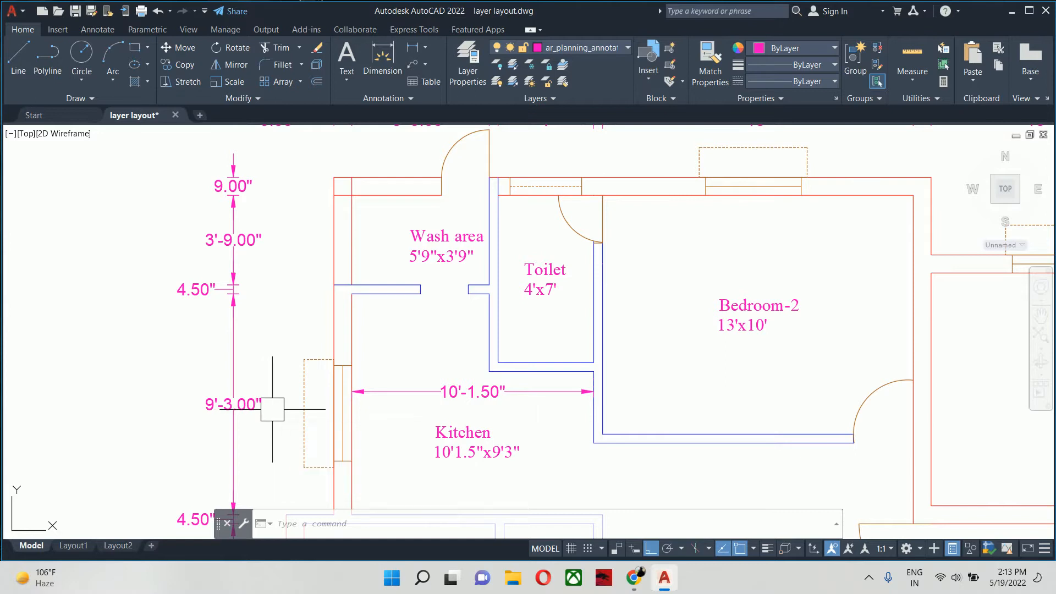
{"action": "scroll", "coordinate": [290, 408], "scroll_direction": "down", "scroll_amount": 1}
{"action": "scroll", "coordinate": [339, 344], "scroll_direction": "down", "scroll_amount": 1}
{"action": "key", "text": "Escape"}
{"action": "key", "text": "Escape"}
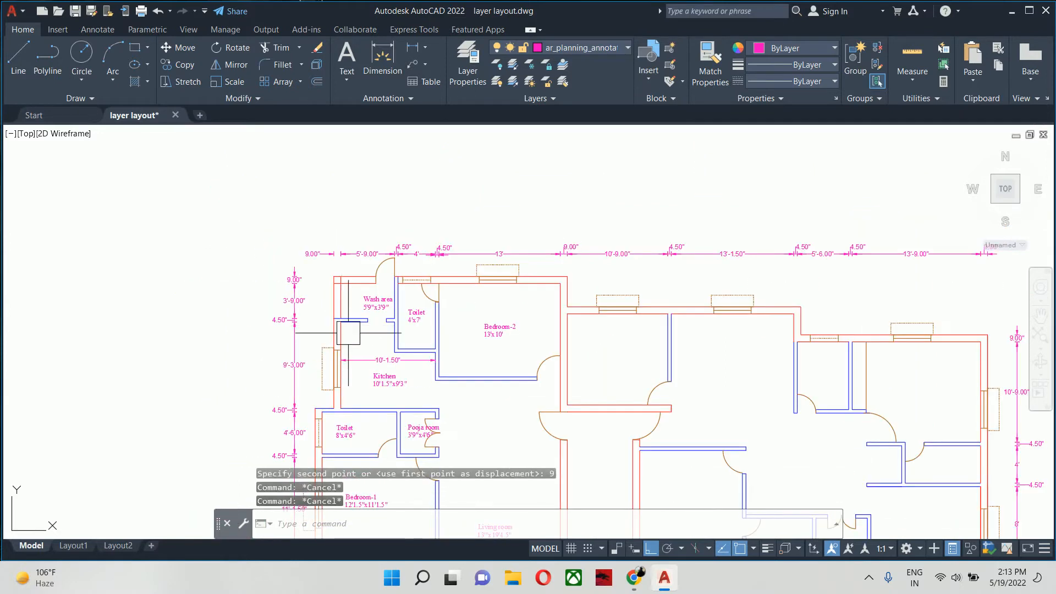
{"action": "scroll", "coordinate": [375, 363], "scroll_direction": "up", "scroll_amount": 1}
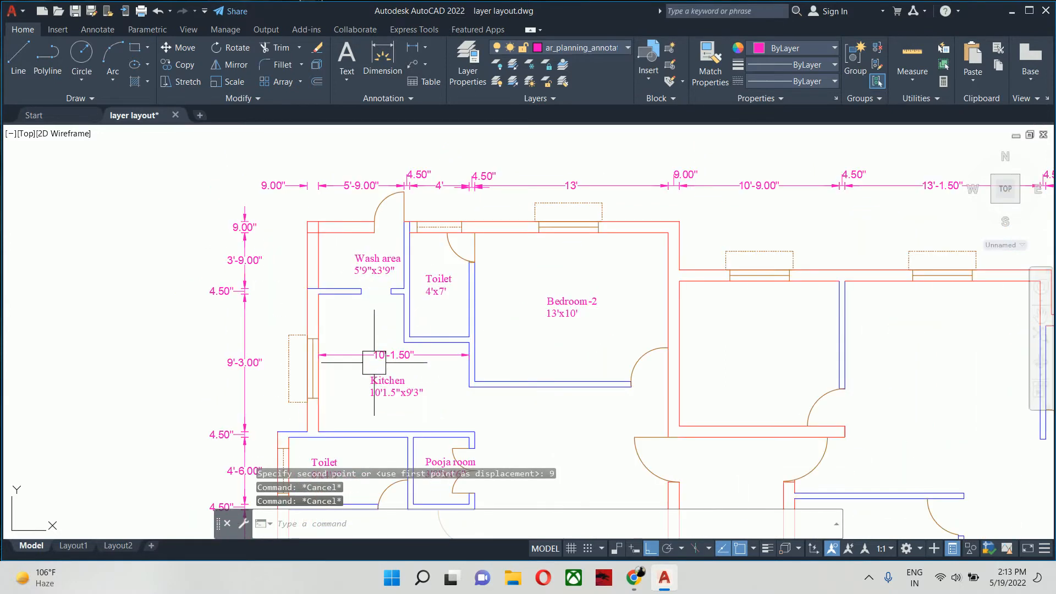
{"action": "left_click", "coordinate": [374, 362]}
{"action": "scroll", "coordinate": [404, 377], "scroll_direction": "down", "scroll_amount": 2}
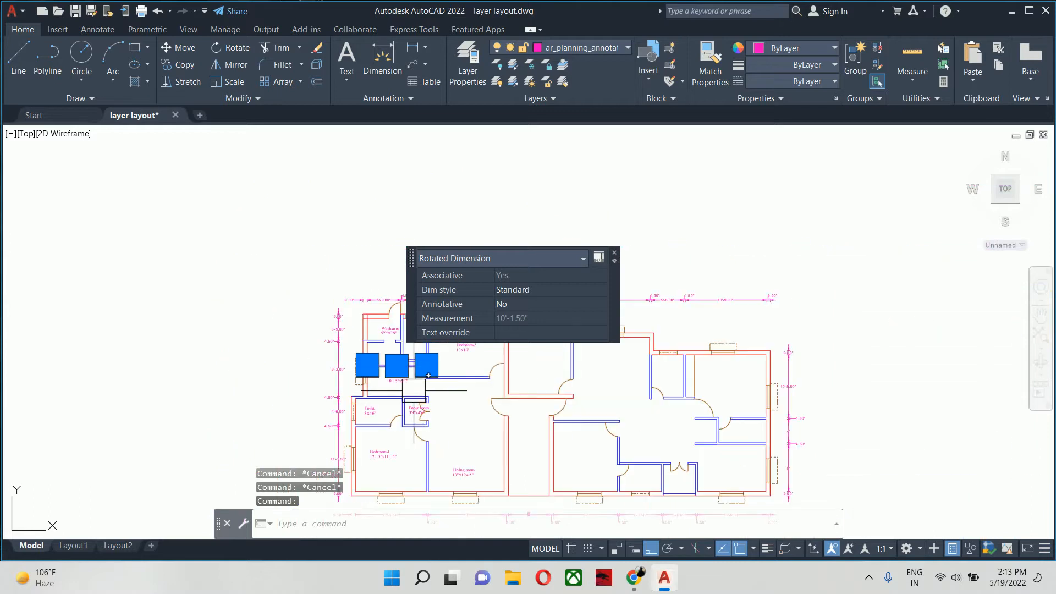
{"action": "key", "text": "Escape"}
{"action": "key", "text": "Escape"}
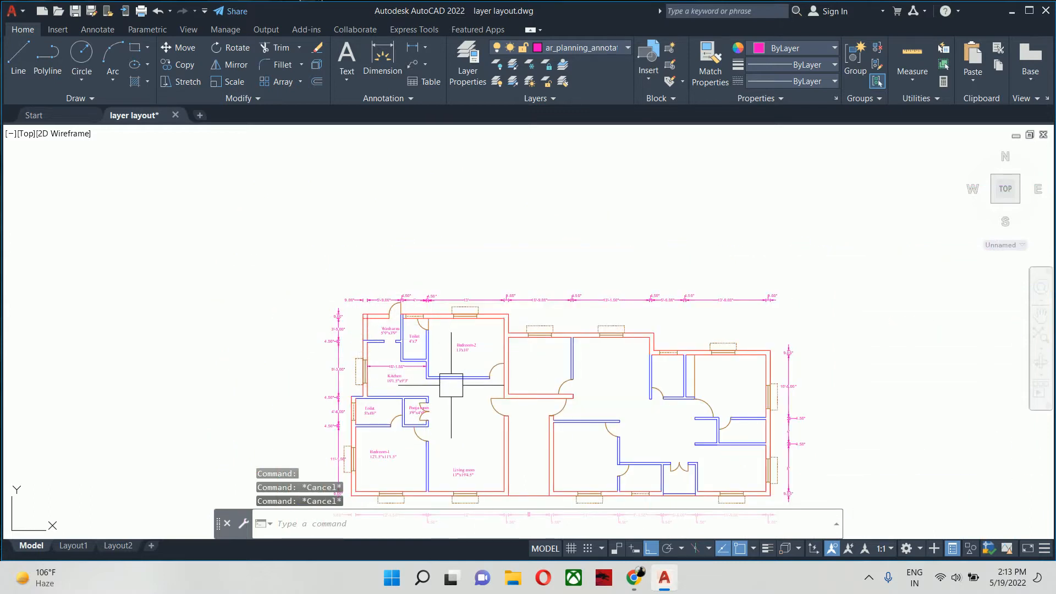
{"action": "scroll", "coordinate": [371, 309], "scroll_direction": "up", "scroll_amount": 1}
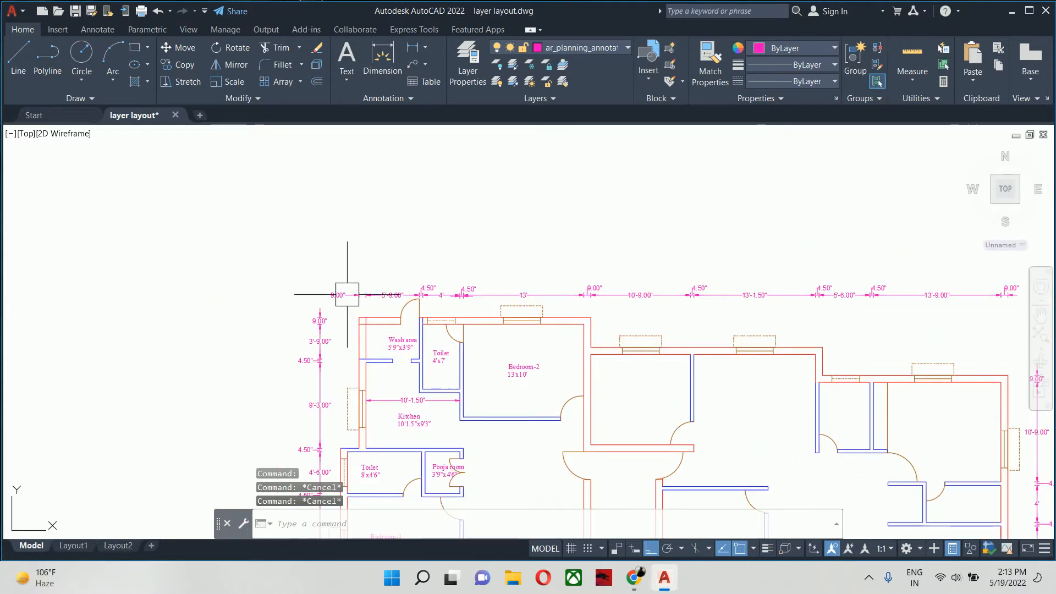
{"action": "left_click", "coordinate": [347, 294]}
{"action": "key", "text": "Escape"}
{"action": "scroll", "coordinate": [453, 308], "scroll_direction": "down", "scroll_amount": 3}
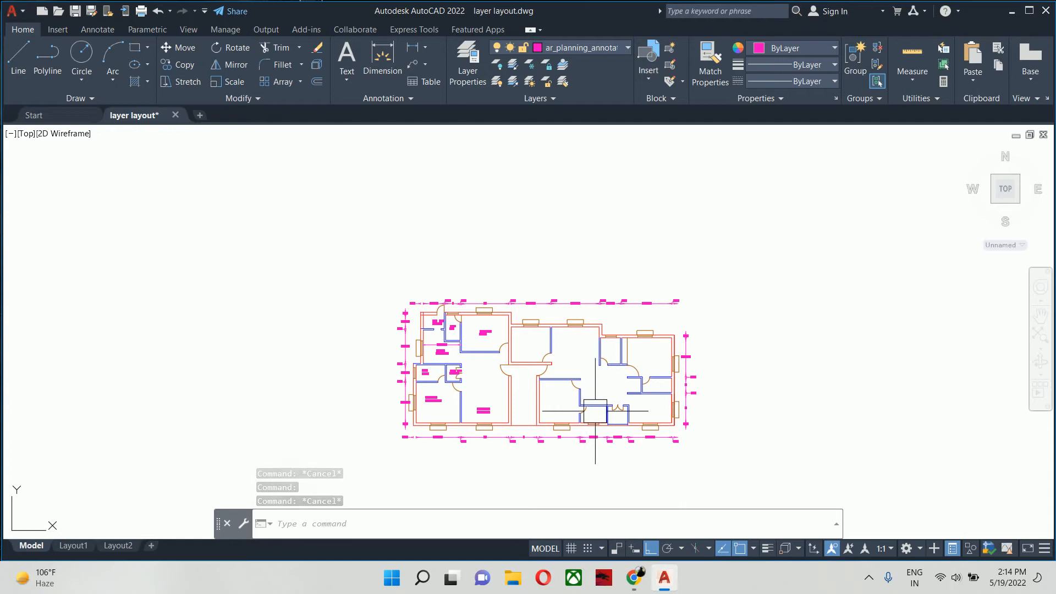
{"action": "scroll", "coordinate": [500, 275], "scroll_direction": "up", "scroll_amount": 3}
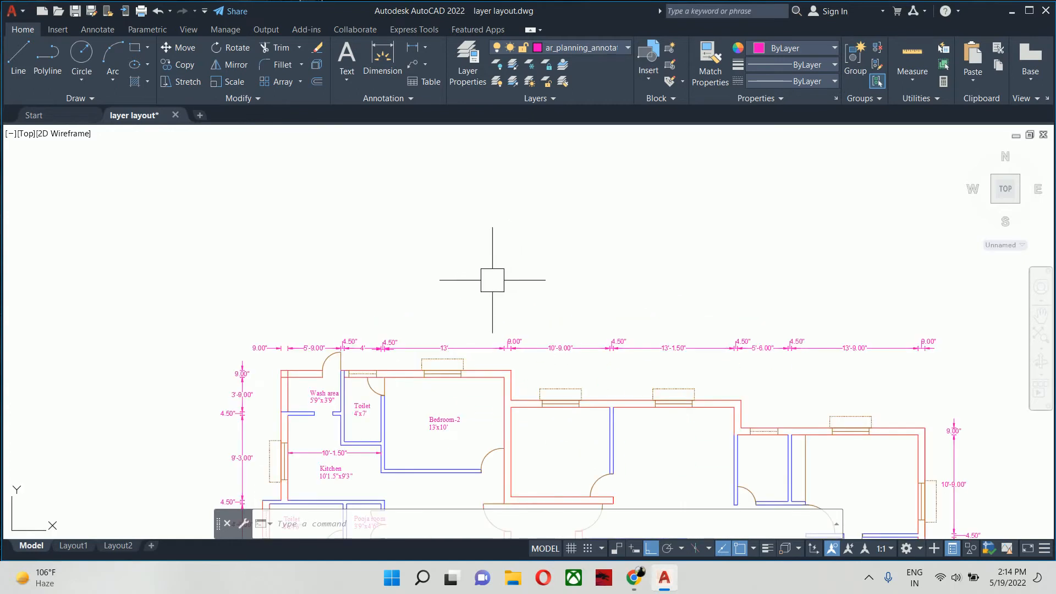
- Select all dimensions similar to the wash area's 5'-9" dimension and delete them from the floor plan
{"action": "middle_click_drag", "start_coordinate": [427, 363], "coordinate": [461, 240]}
{"action": "key", "text": "Escape"}
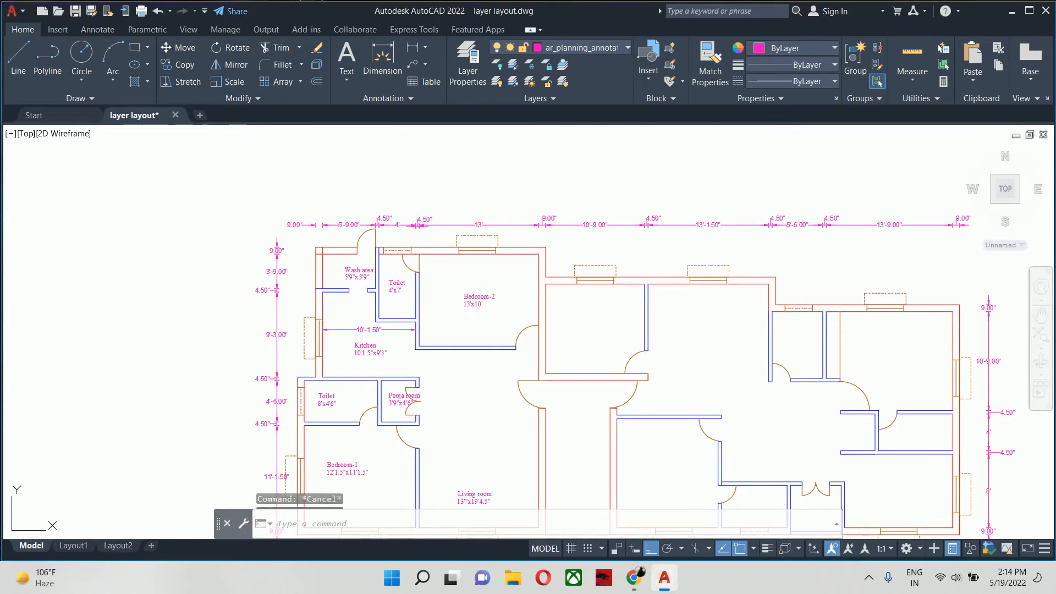
{"action": "key", "text": "Escape"}
{"action": "left_click", "coordinate": [348, 225]}
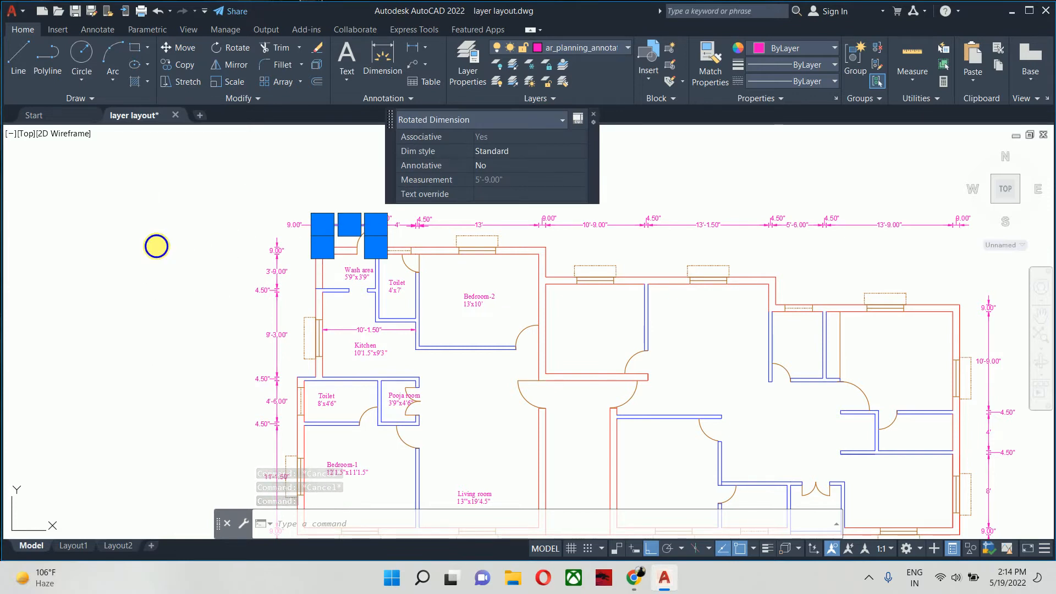
{"action": "right_click", "coordinate": [156, 242]}
{"action": "left_click", "coordinate": [192, 425]}
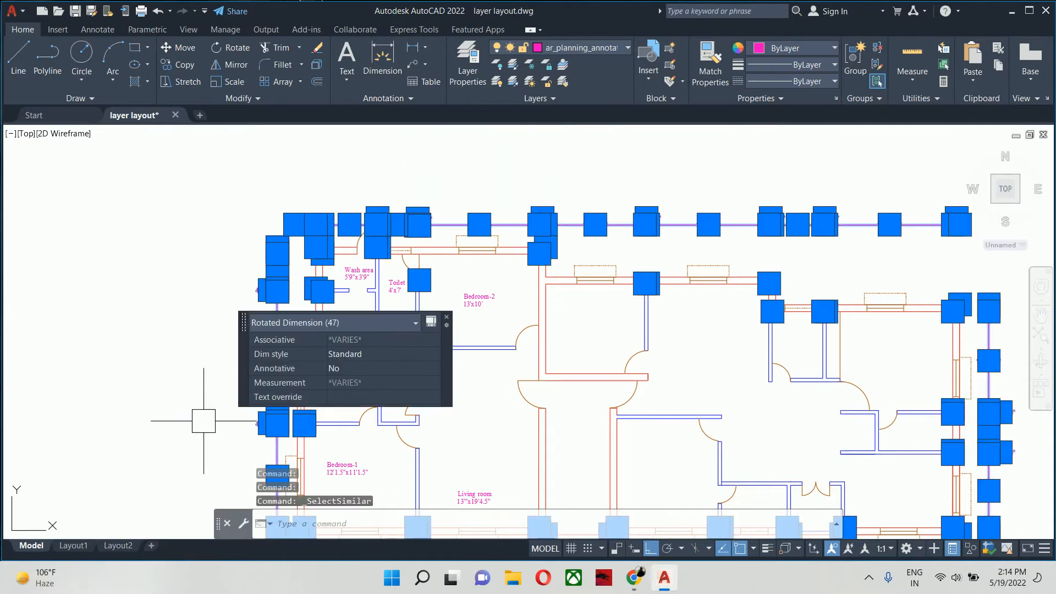
{"action": "key", "text": "Delete"}
{"action": "scroll", "coordinate": [342, 377], "scroll_direction": "down", "scroll_amount": 4}
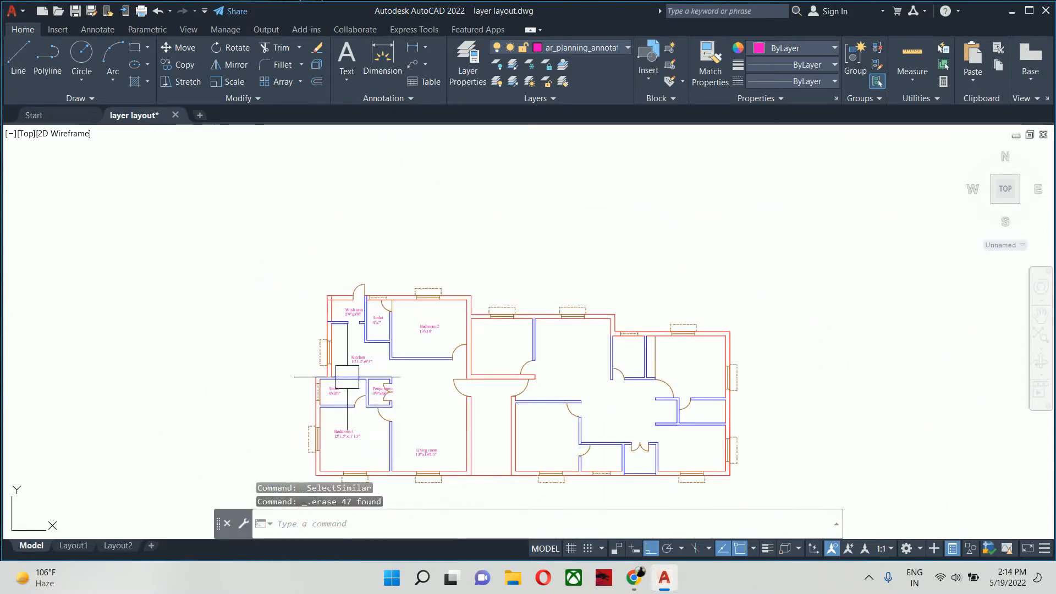
- Make Defpoints the current layer in the layer manager and close the manager
{"action": "scroll", "coordinate": [391, 284], "scroll_direction": "up", "scroll_amount": 4}
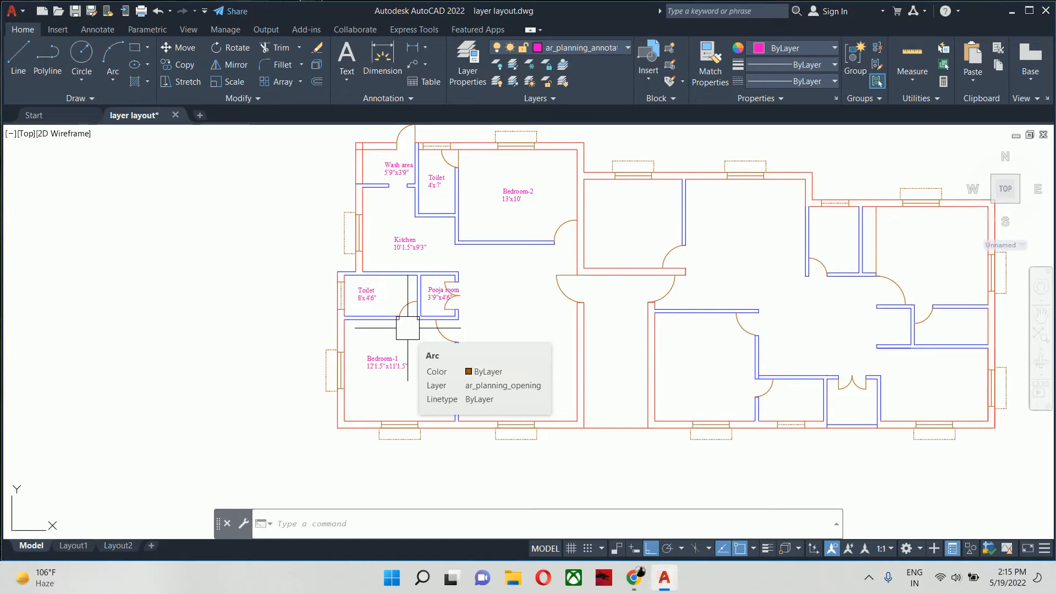
{"action": "type", "text": "la"}
{"action": "key", "text": "Return"}
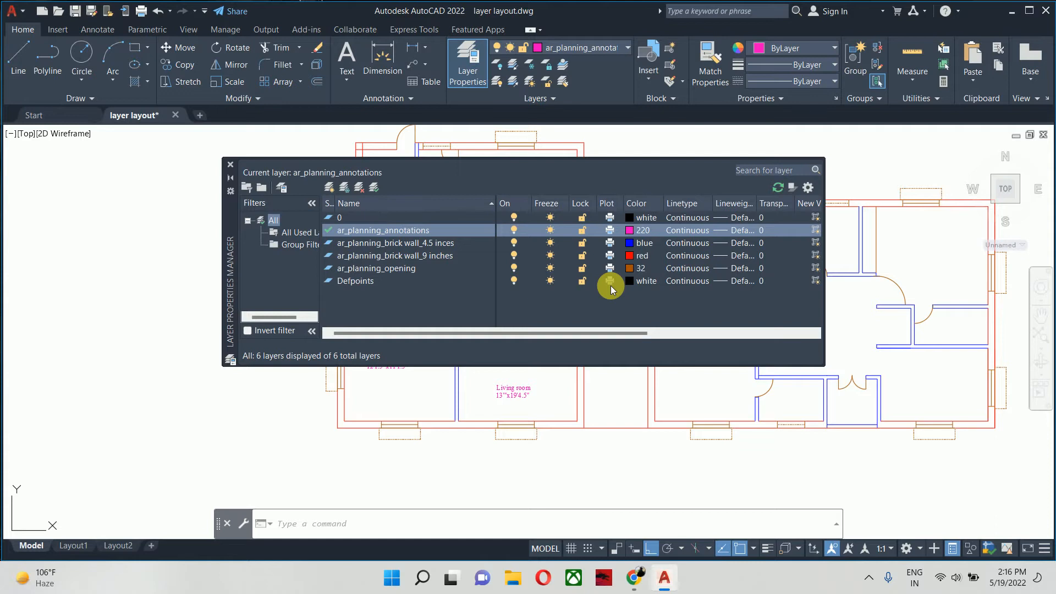
{"action": "left_click", "coordinate": [396, 282]}
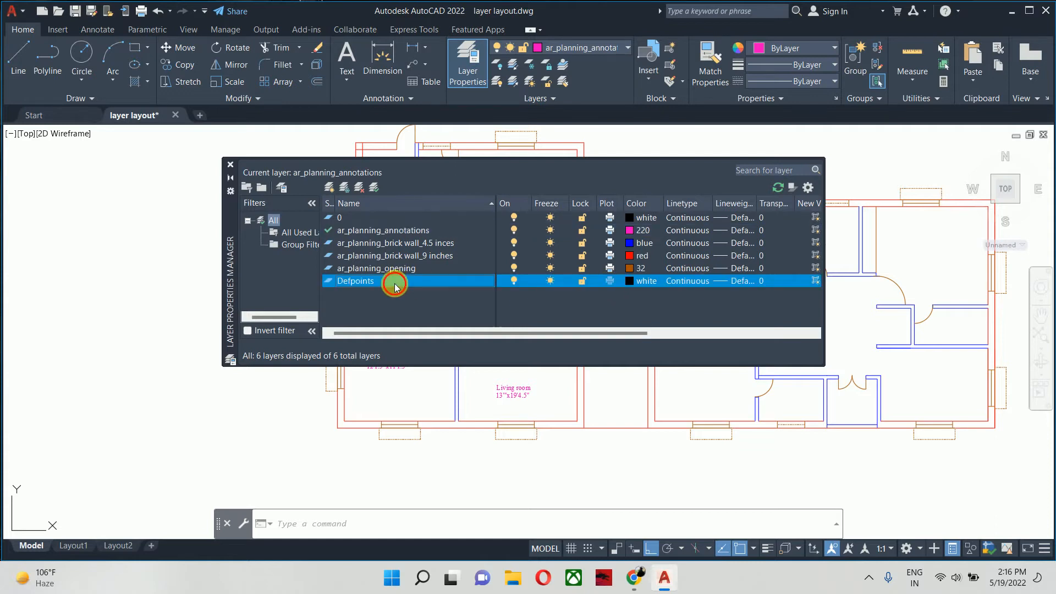
{"action": "double_click", "coordinate": [333, 282]}
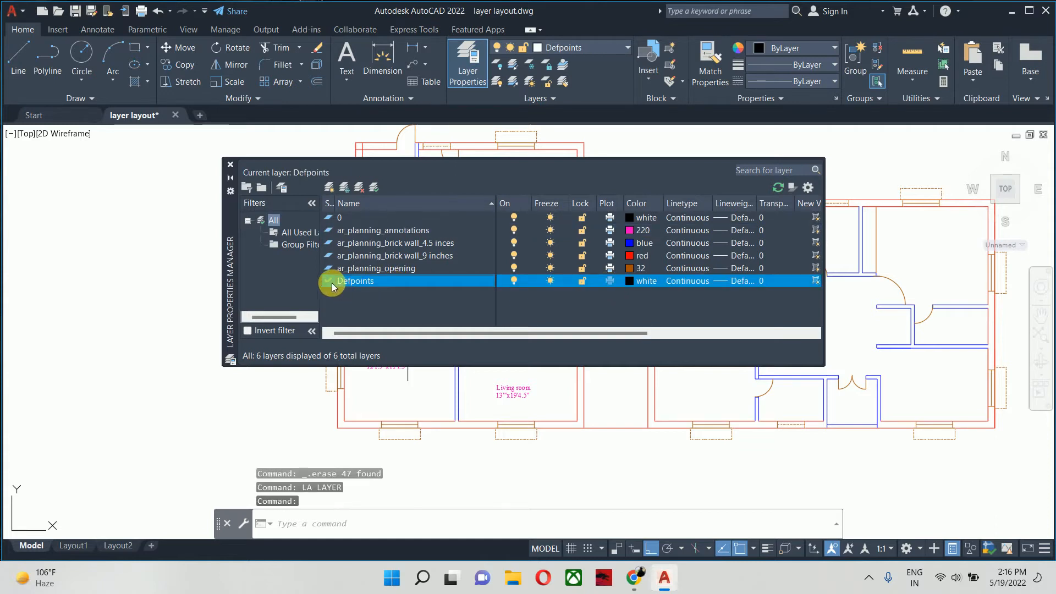
{"action": "left_click", "coordinate": [231, 164]}
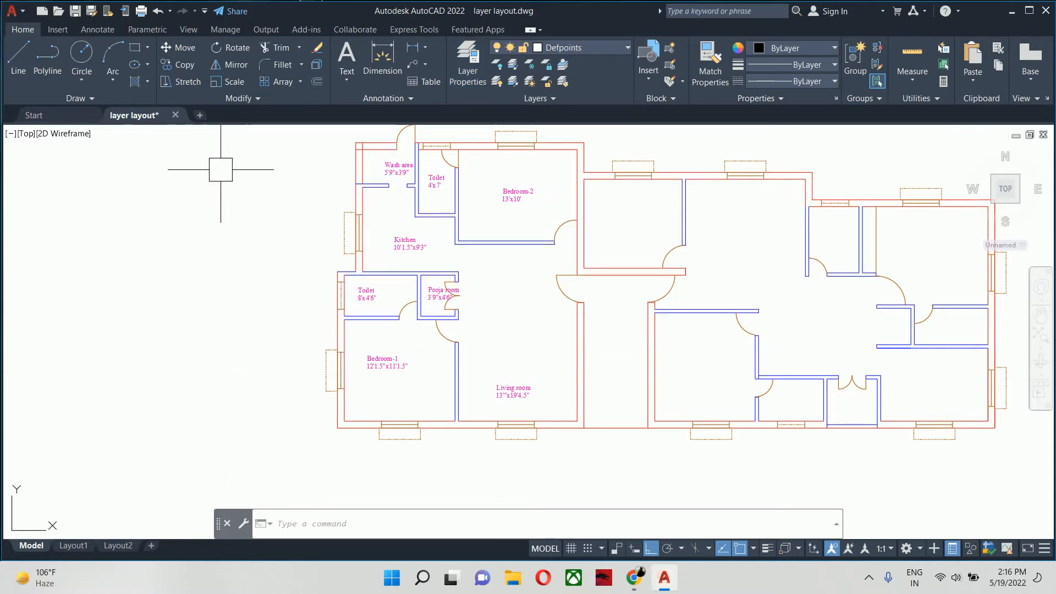
- Draw a zigzag chain of test lines across the floor plan on the Defpoints layer
{"action": "middle_click_drag", "start_coordinate": [231, 156], "coordinate": [350, 223]}
{"action": "type", "text": "l"}
{"action": "key", "text": "Return"}
{"action": "scroll", "coordinate": [380, 225], "scroll_direction": "down", "scroll_amount": 5}
{"action": "left_click", "coordinate": [382, 321]}
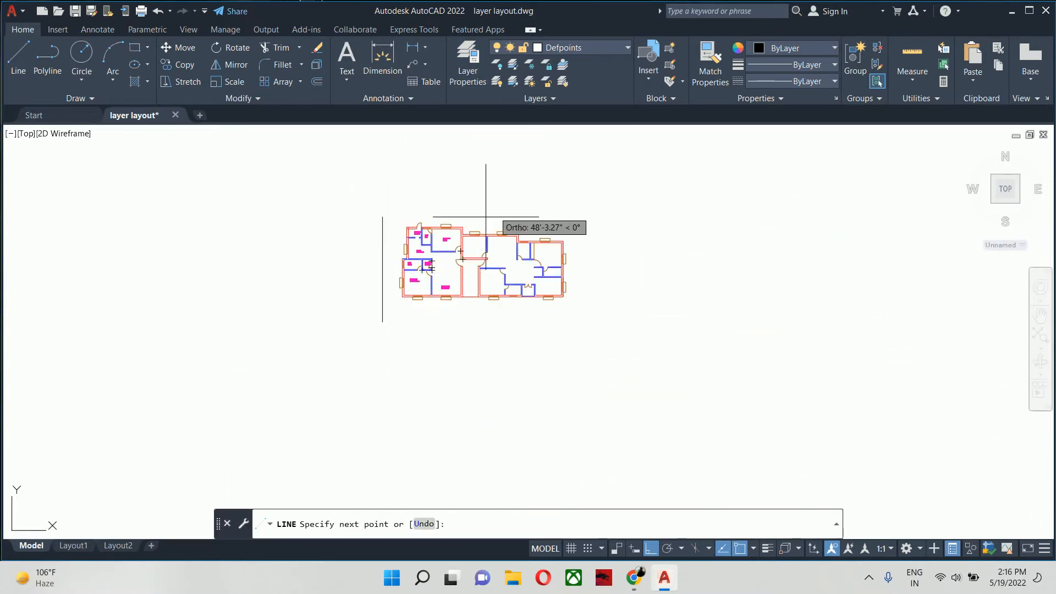
{"action": "left_click", "coordinate": [501, 322]}
{"action": "left_click", "coordinate": [479, 259]}
{"action": "left_click", "coordinate": [407, 258]}
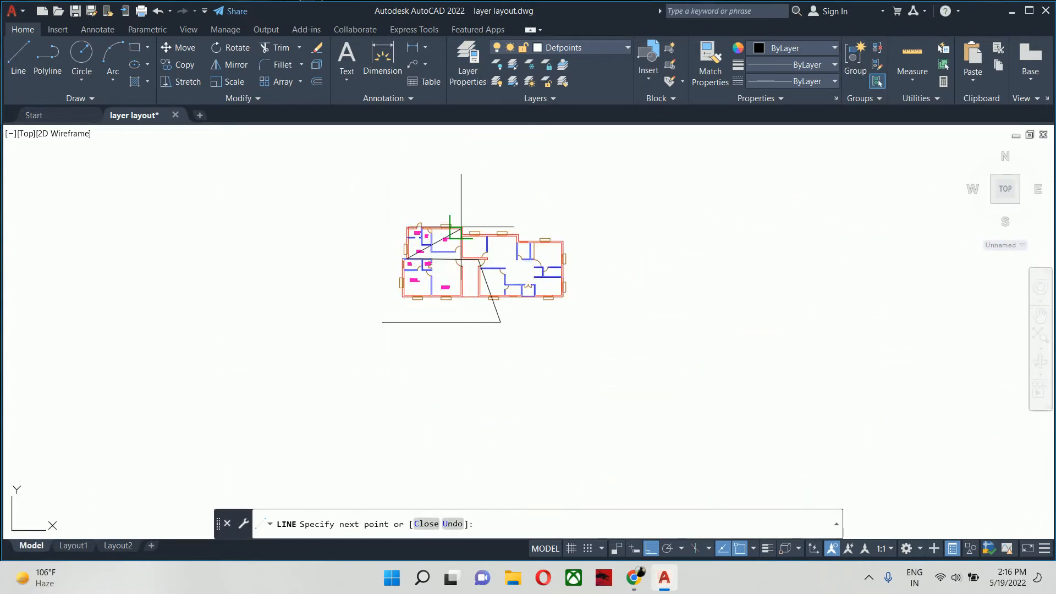
{"action": "left_click", "coordinate": [462, 228]}
{"action": "left_click", "coordinate": [535, 294]}
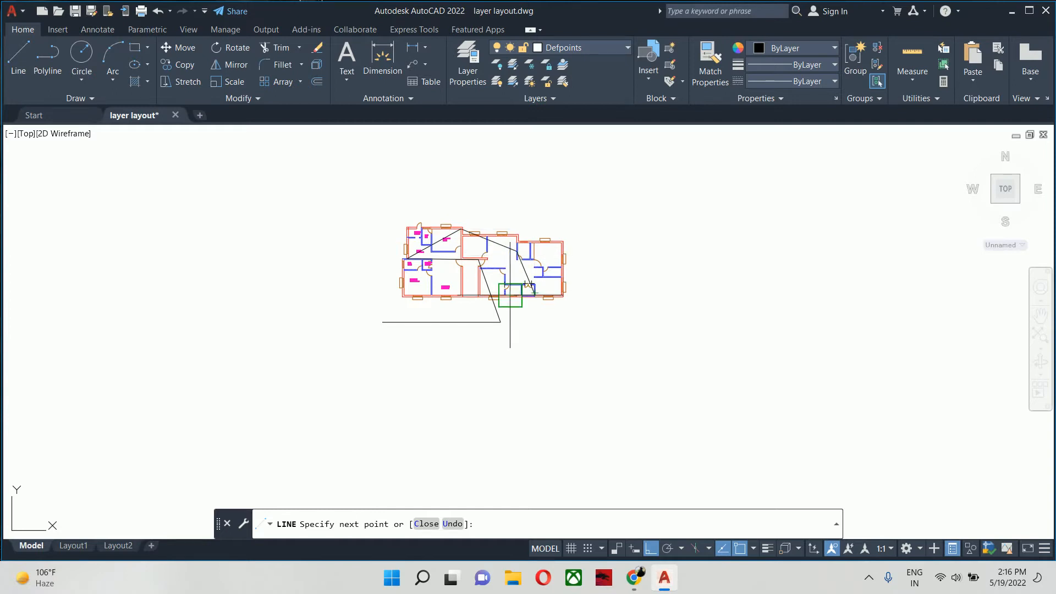
{"action": "left_click", "coordinate": [409, 264]}
{"action": "left_click", "coordinate": [442, 299]}
{"action": "scroll", "coordinate": [489, 235], "scroll_direction": "up", "scroll_amount": 4}
{"action": "key", "text": "Return"}
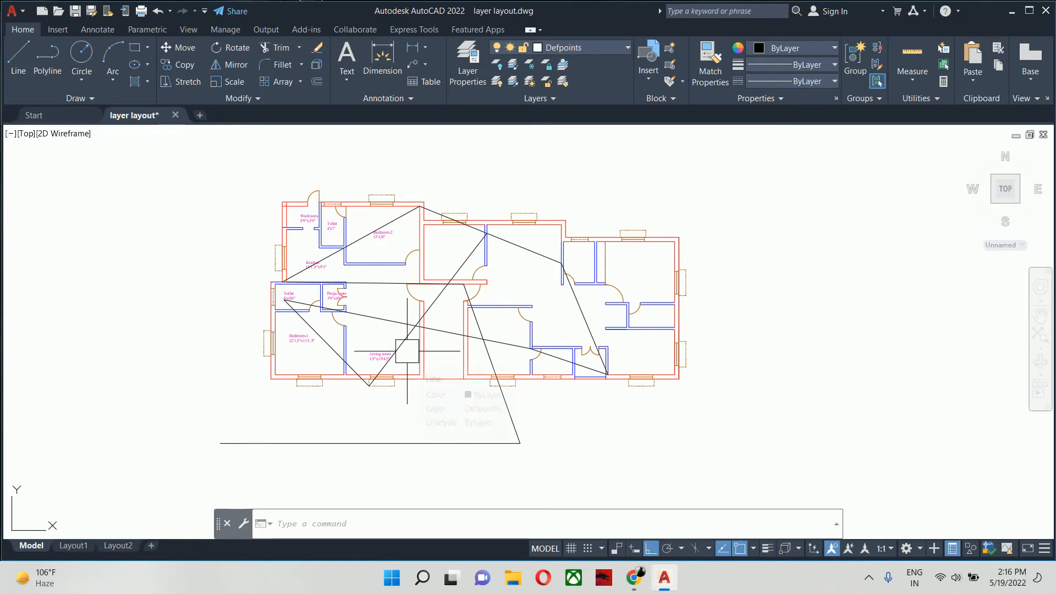
- Set up a plot with the DWG To PDF.pc3 plotter and ANSI A (11.00 x 8.50 Inches) paper
{"action": "key", "text": "ctrl+p"}
{"action": "left_click", "coordinate": [434, 191]}
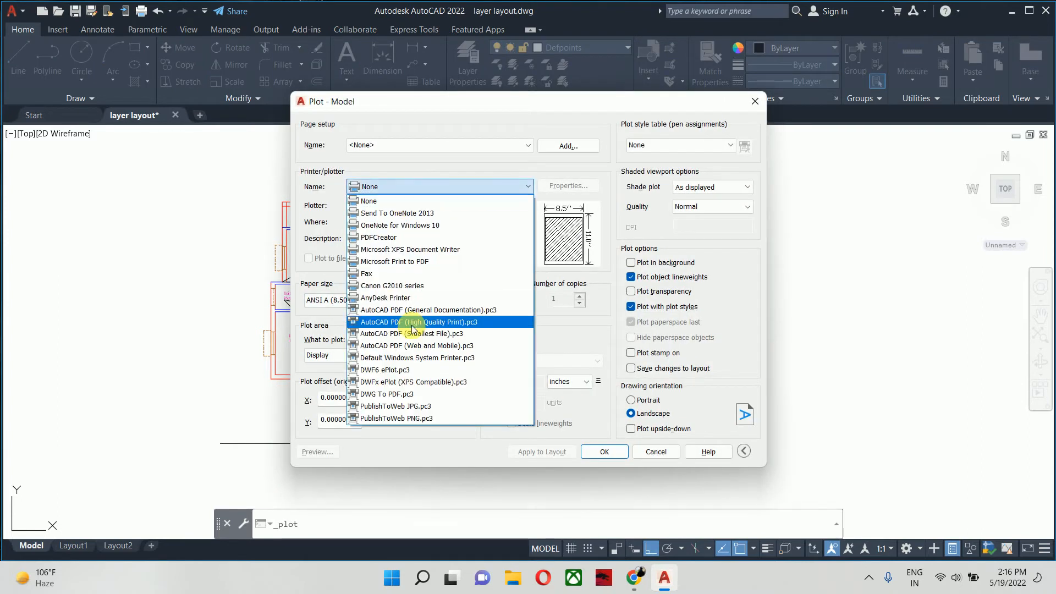
{"action": "left_click", "coordinate": [410, 396]}
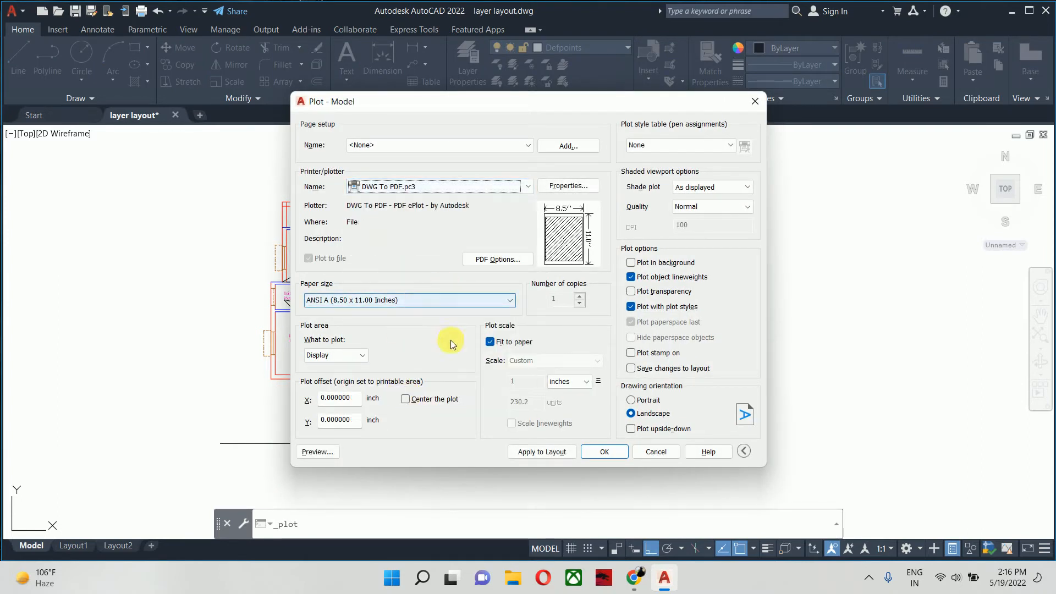
{"action": "left_click", "coordinate": [428, 301]}
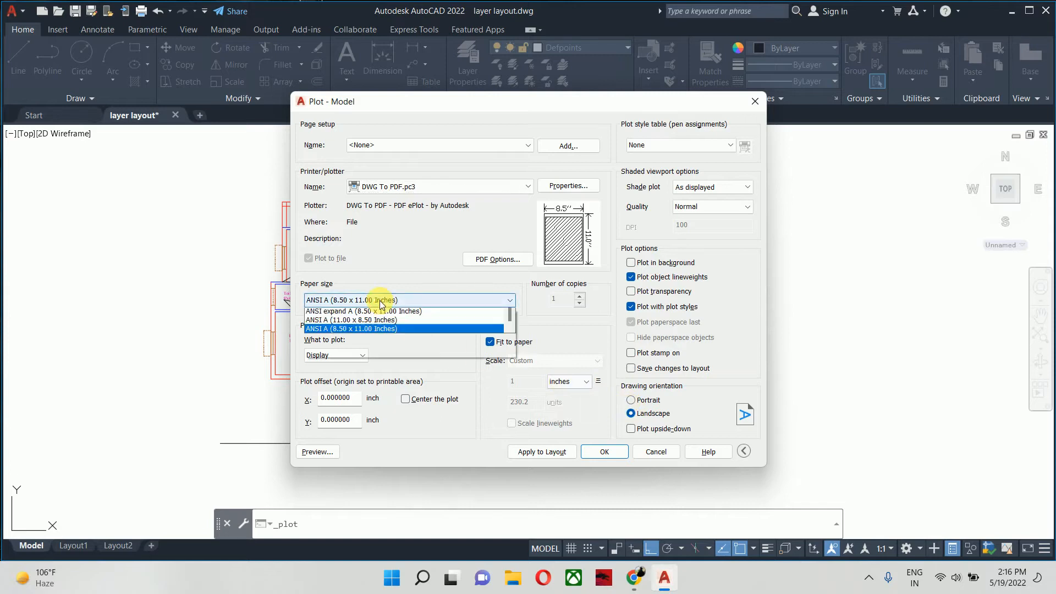
{"action": "left_click", "coordinate": [341, 559]}
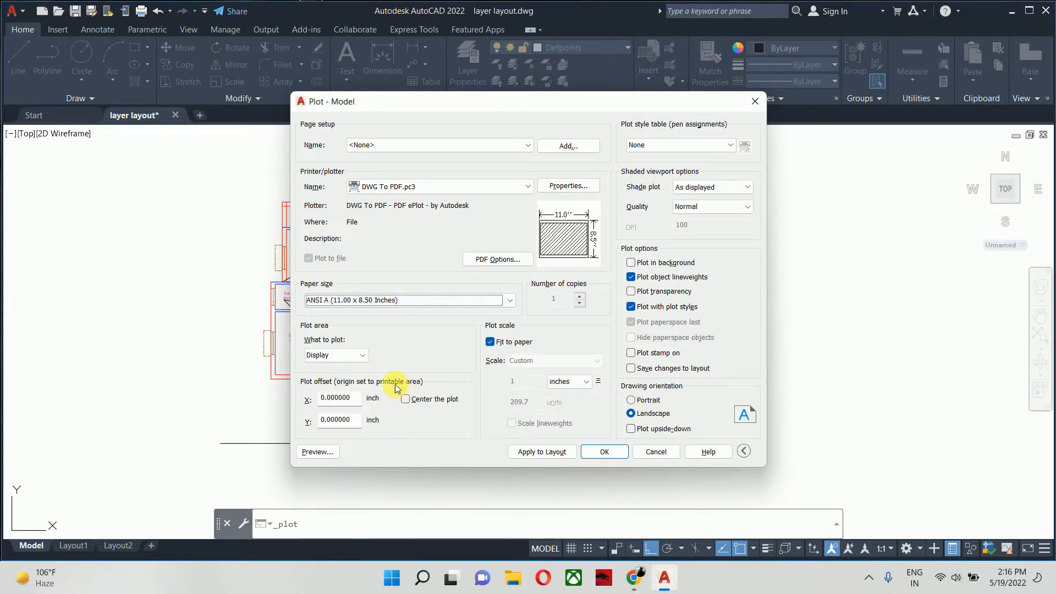
- Define the plot area as a window around the whole floor plan, center the plot and apply the settings to the layout
{"action": "left_click", "coordinate": [335, 355]}
{"action": "left_click", "coordinate": [325, 397]}
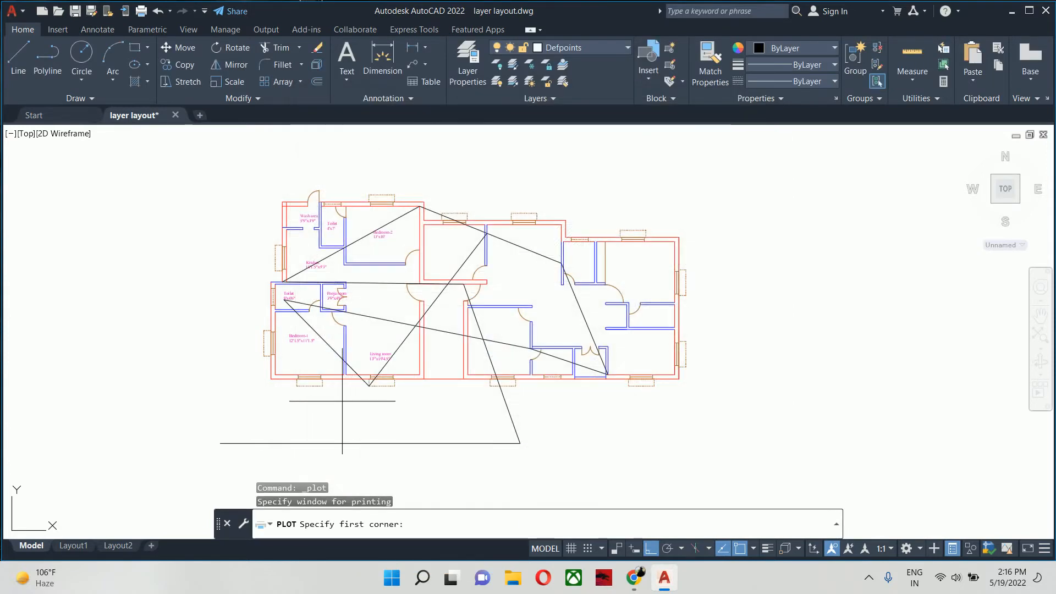
{"action": "left_click", "coordinate": [171, 173]}
{"action": "left_click", "coordinate": [806, 435]}
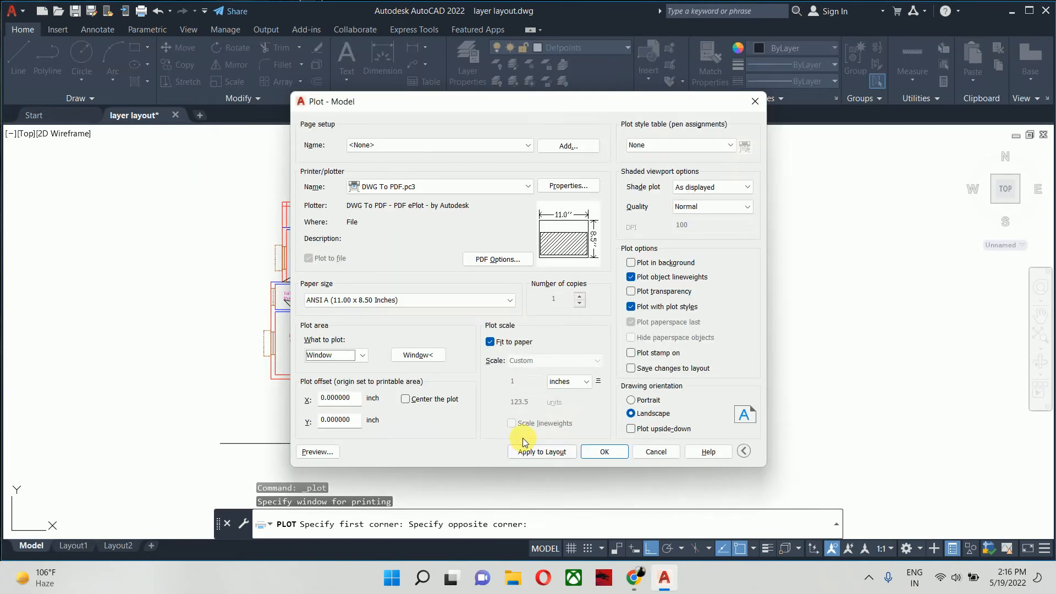
{"action": "left_click", "coordinate": [426, 400]}
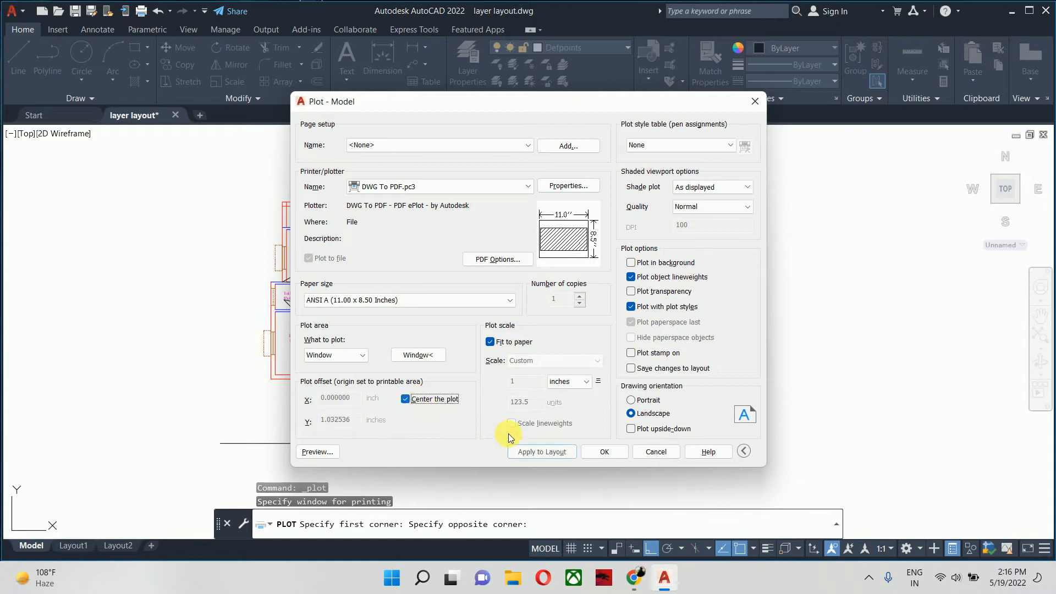
{"action": "left_click", "coordinate": [542, 451]}
- Preview the plot, inspect the floor plan for the Defpoints test lines and leave the plot setup without plotting
{"action": "left_click", "coordinate": [317, 452]}
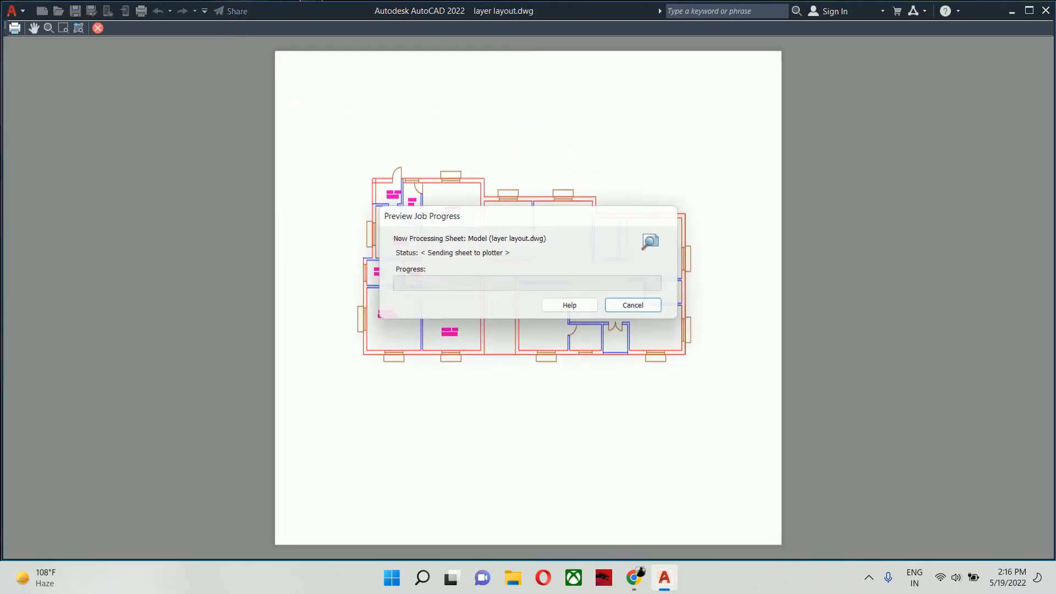
{"action": "scroll", "coordinate": [515, 226], "scroll_direction": "up", "scroll_amount": 5}
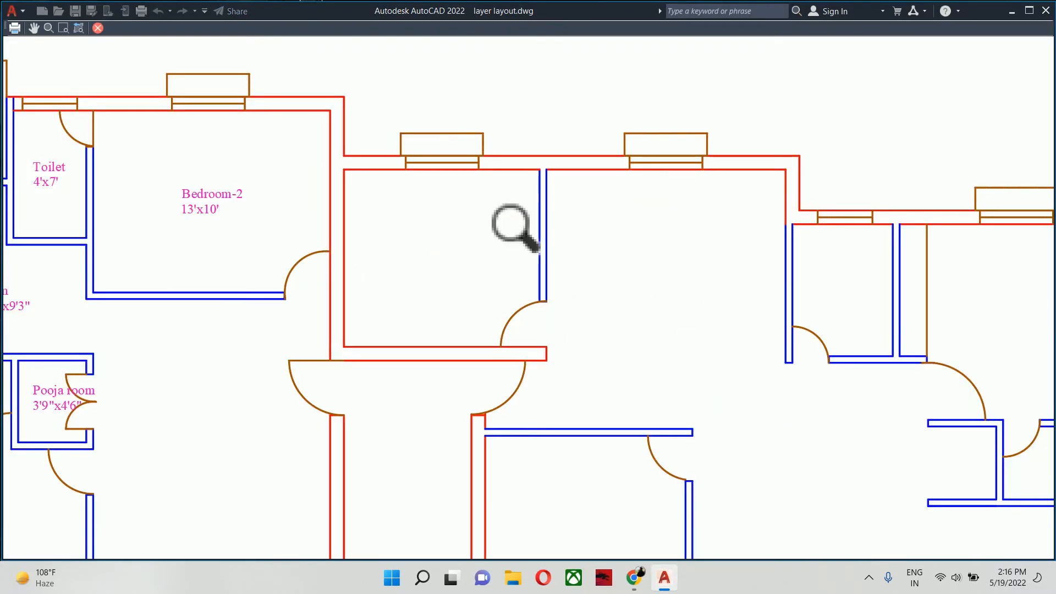
{"action": "scroll", "coordinate": [511, 248], "scroll_direction": "down", "scroll_amount": 5}
{"action": "middle_click_drag", "start_coordinate": [481, 302], "coordinate": [443, 188]}
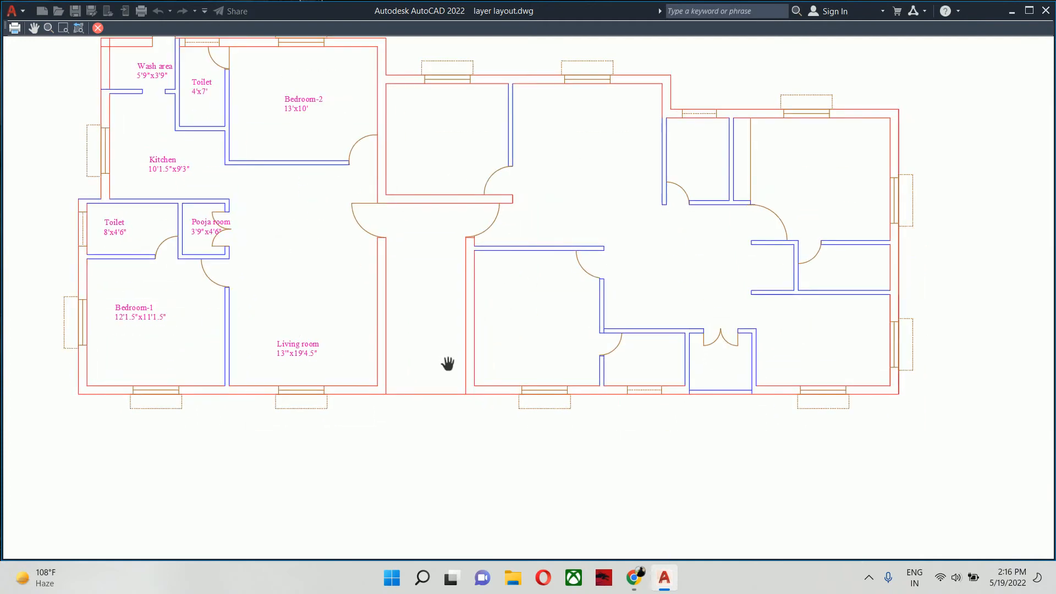
{"action": "key", "text": "Escape"}
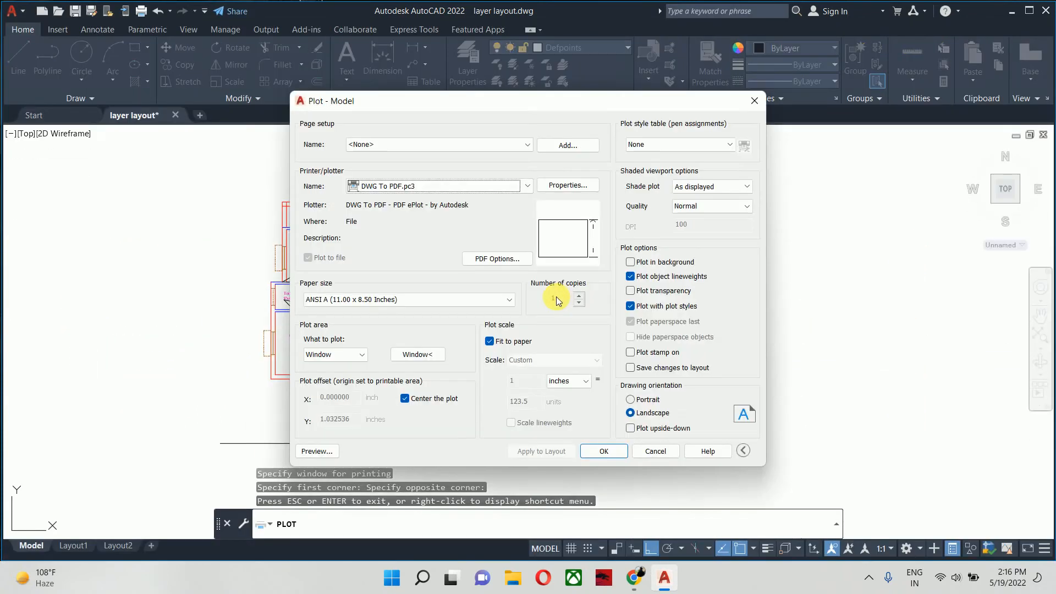
{"action": "key", "text": "Escape"}
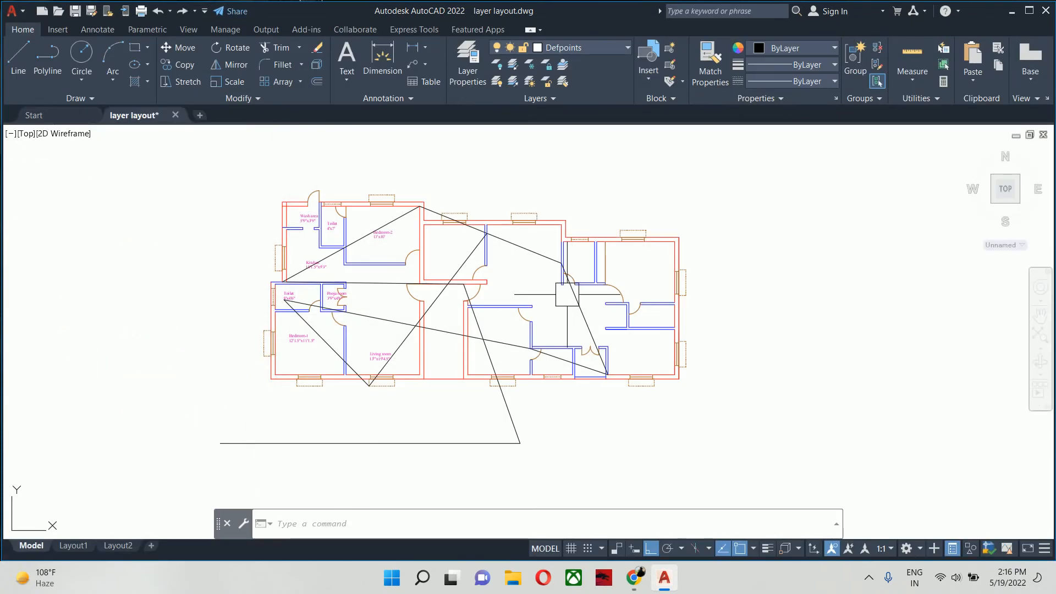
- Undo the test lines drawn across the floor plan on the Defpoints layer
{"action": "scroll", "coordinate": [569, 296], "scroll_direction": "down", "scroll_amount": 3}
{"action": "scroll", "coordinate": [508, 302], "scroll_direction": "up", "scroll_amount": 5}
{"action": "scroll", "coordinate": [508, 302], "scroll_direction": "down", "scroll_amount": 2}
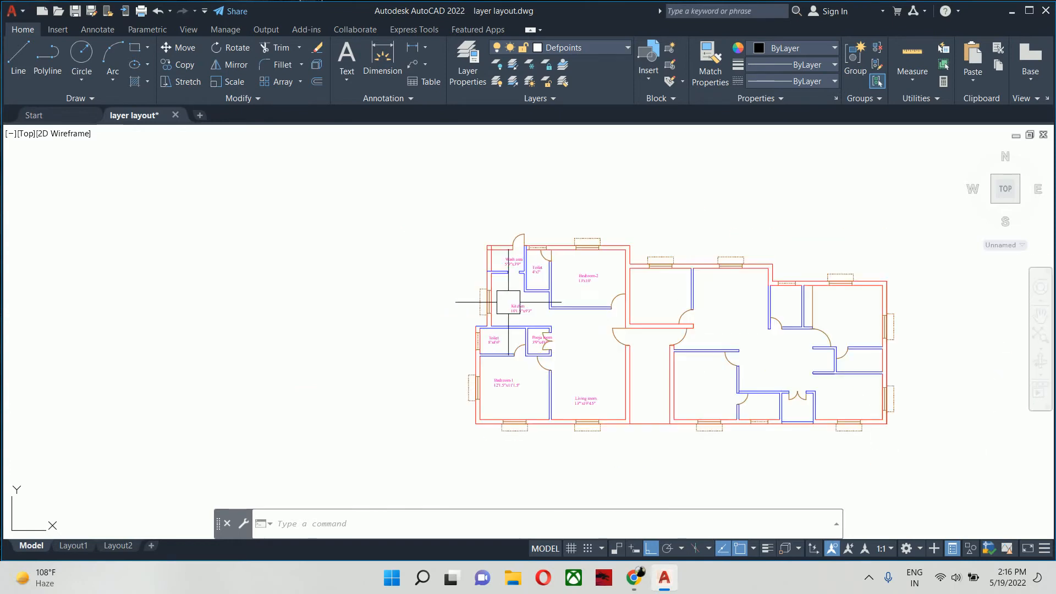
- Change the color of the ar_planning_annotations layer to index color 224
{"action": "middle_click_drag", "start_coordinate": [508, 302], "coordinate": [442, 293]}
{"action": "scroll", "coordinate": [462, 352], "scroll_direction": "up", "scroll_amount": 4}
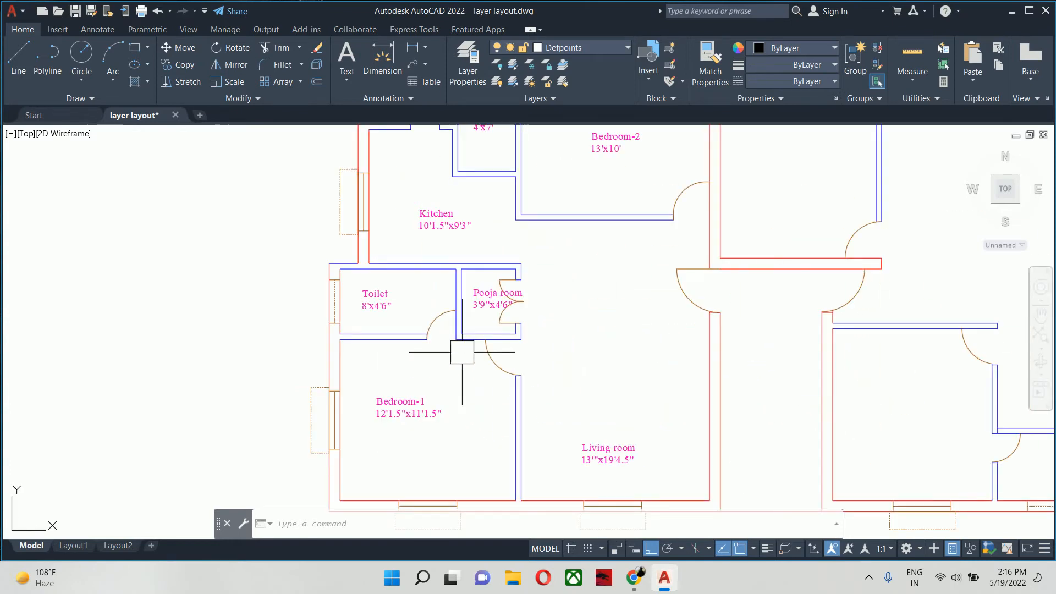
{"action": "middle_click_drag", "start_coordinate": [462, 352], "coordinate": [454, 324]}
{"action": "type", "text": "la"}
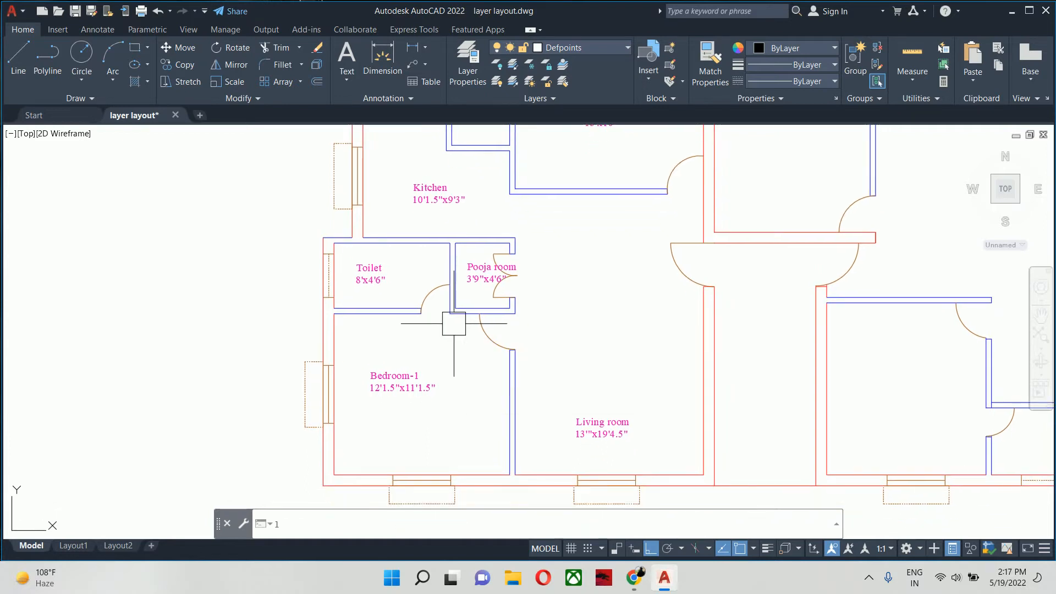
{"action": "key", "text": "Return"}
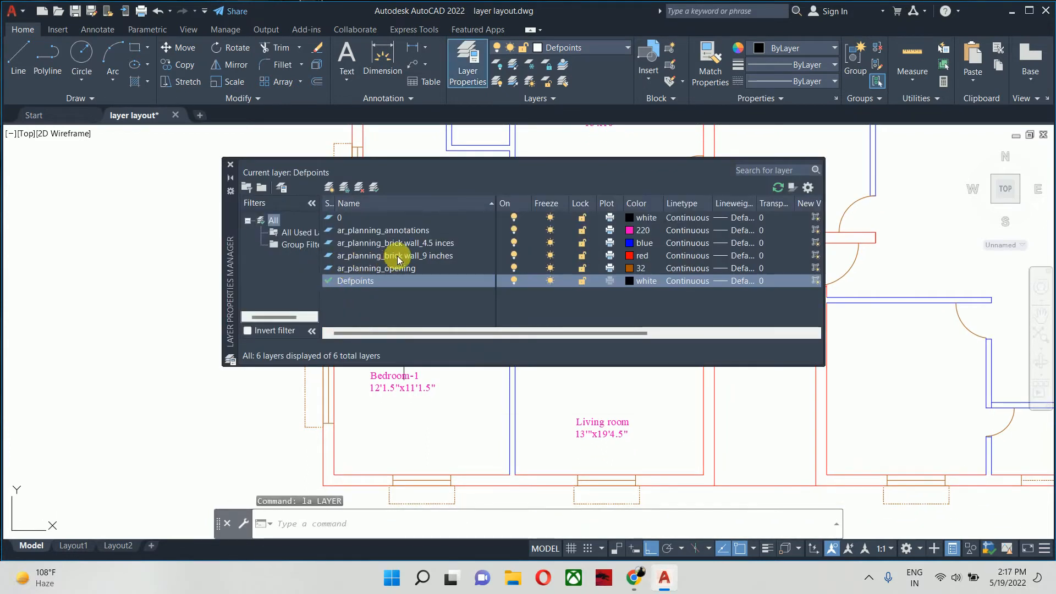
{"action": "left_click", "coordinate": [404, 233]}
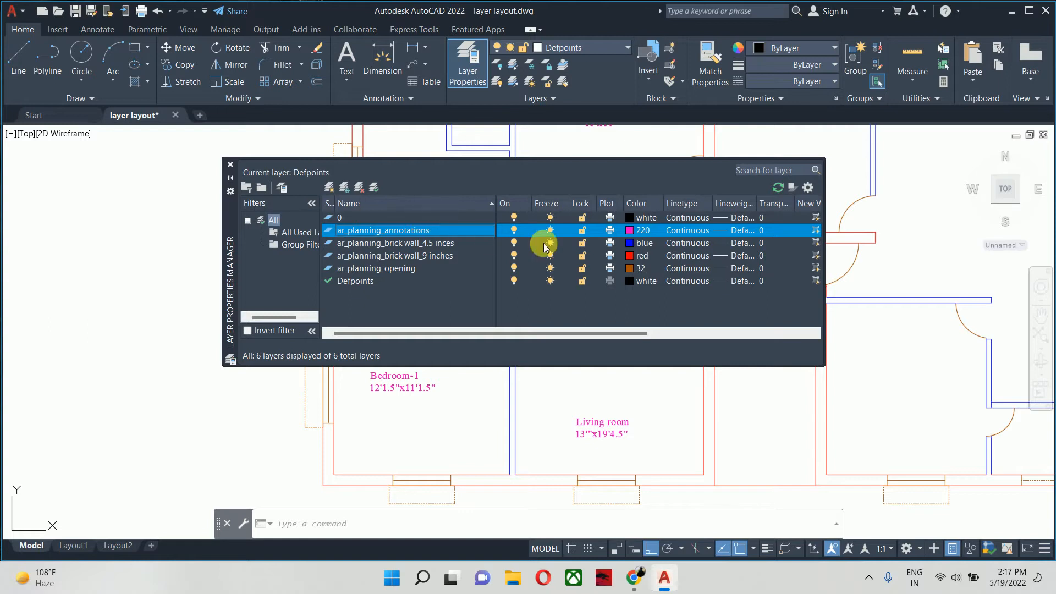
{"action": "left_click", "coordinate": [630, 231]}
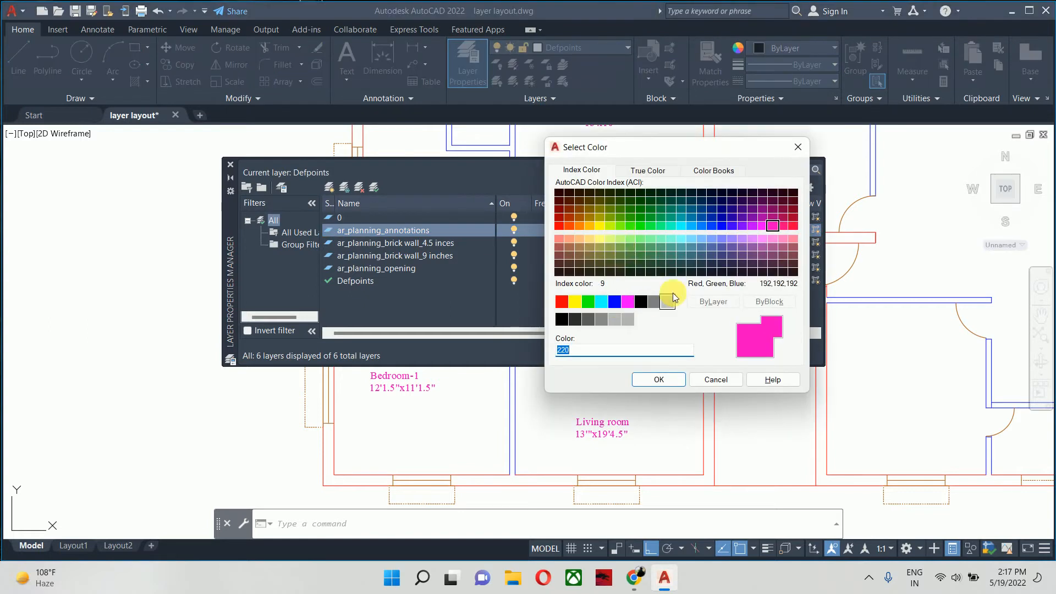
{"action": "left_click", "coordinate": [773, 209]}
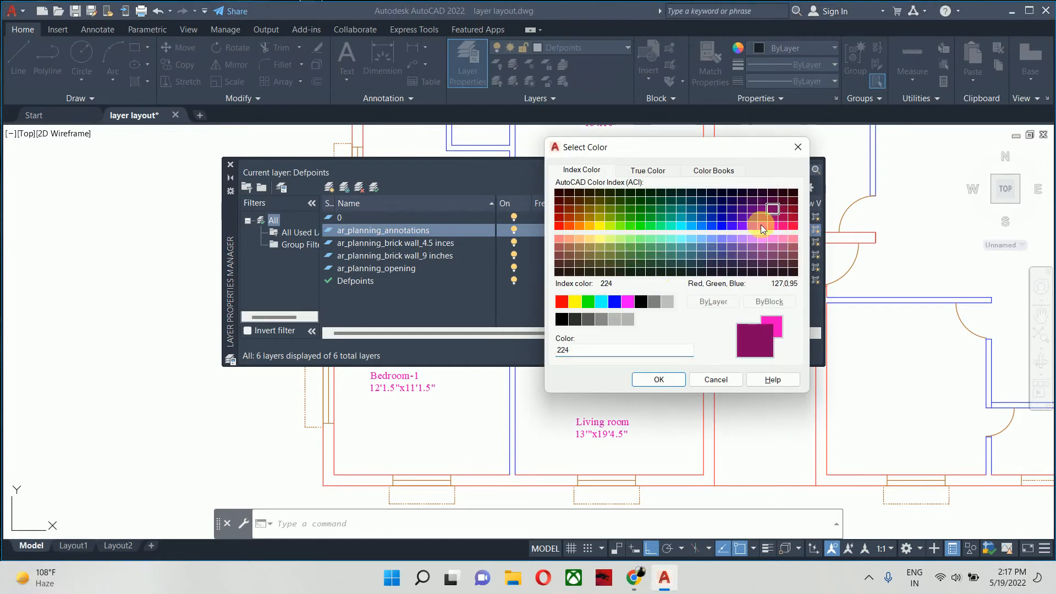
{"action": "left_click", "coordinate": [660, 379]}
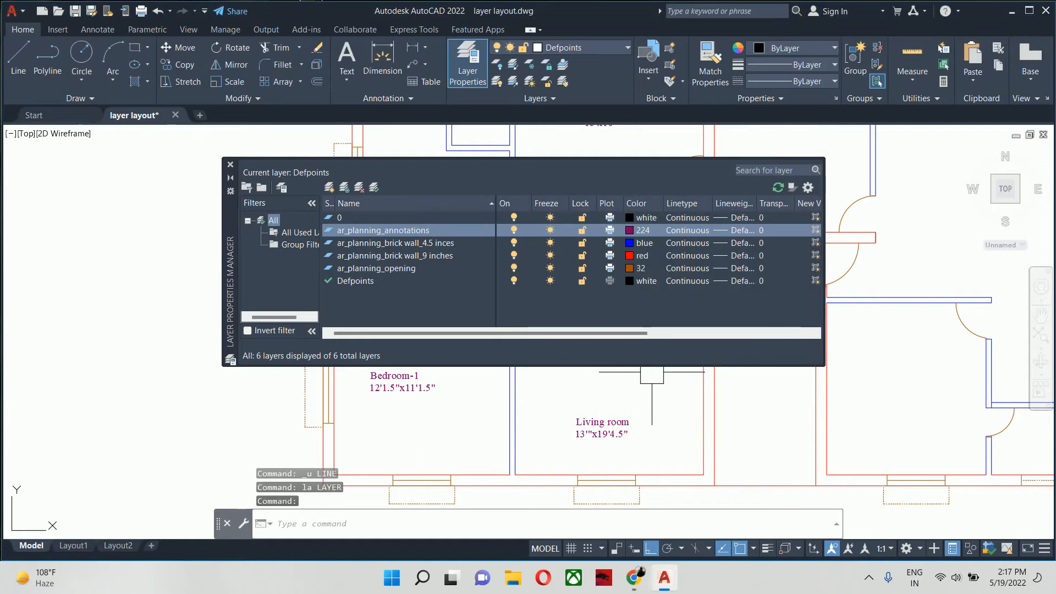
- Change the color of the ar_planning_opening layer to index color 30
{"action": "left_click", "coordinate": [630, 270]}
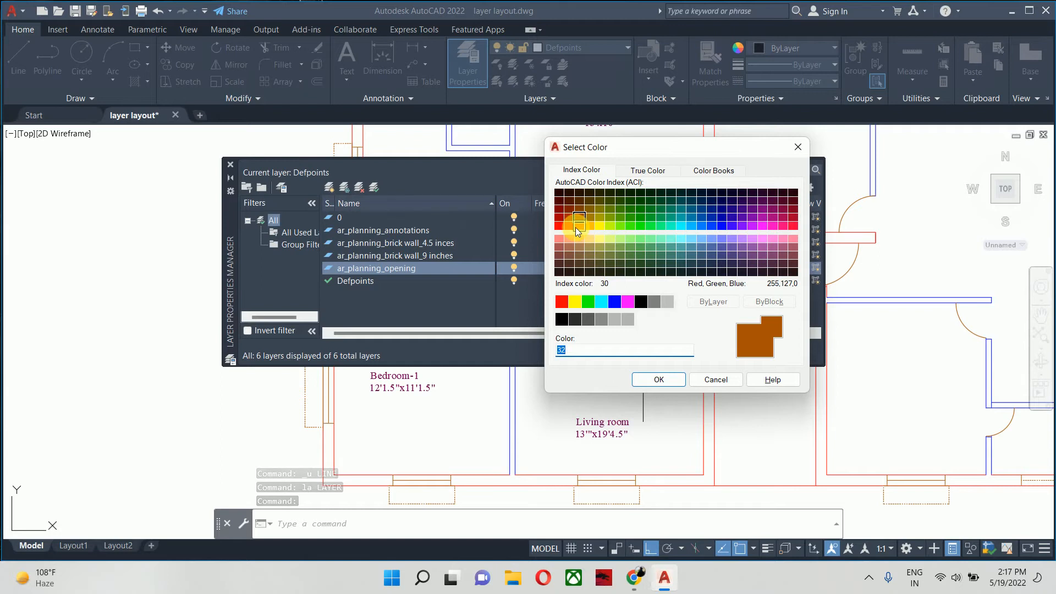
{"action": "left_click", "coordinate": [577, 226]}
{"action": "left_click", "coordinate": [658, 379]}
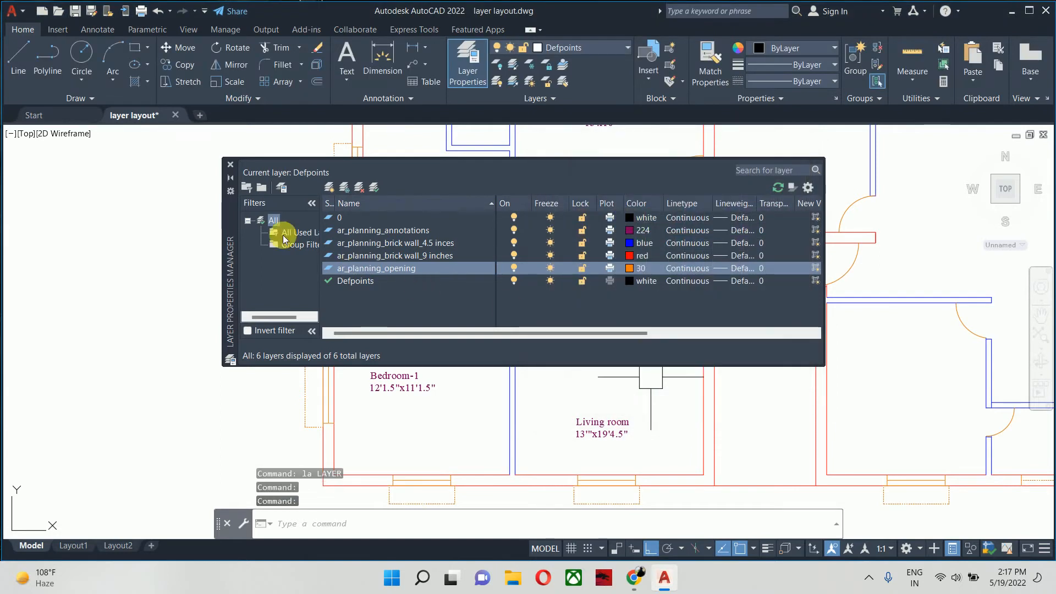
- Close the layer manager and check the layer of the wash area door arc and the Bedroom-2 window in the floor plan
{"action": "left_click", "coordinate": [230, 165]}
{"action": "scroll", "coordinate": [590, 329], "scroll_direction": "down", "scroll_amount": 3}
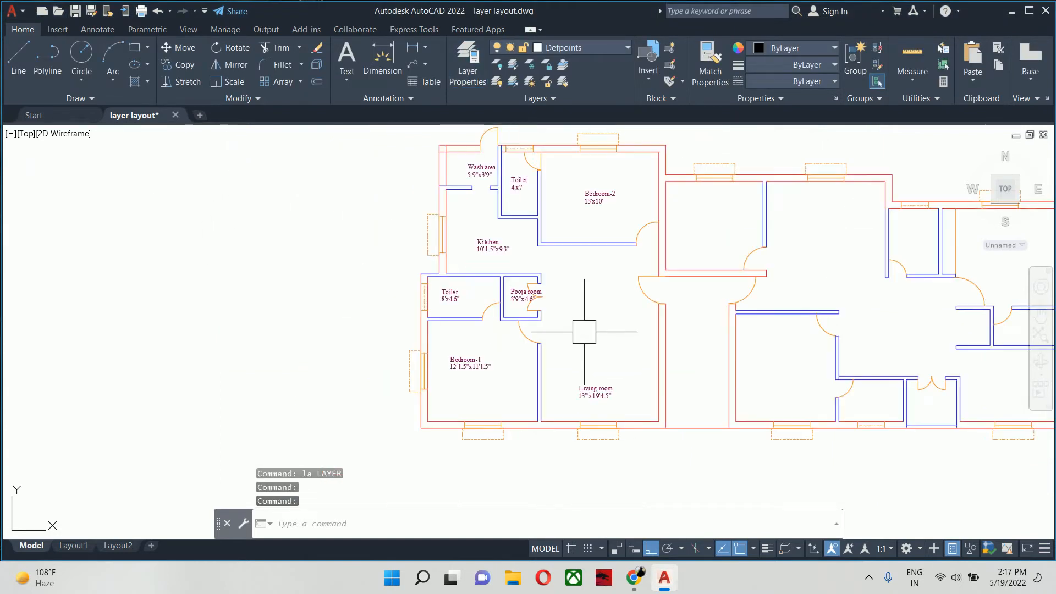
{"action": "middle_click_drag", "start_coordinate": [585, 349], "coordinate": [585, 371]}
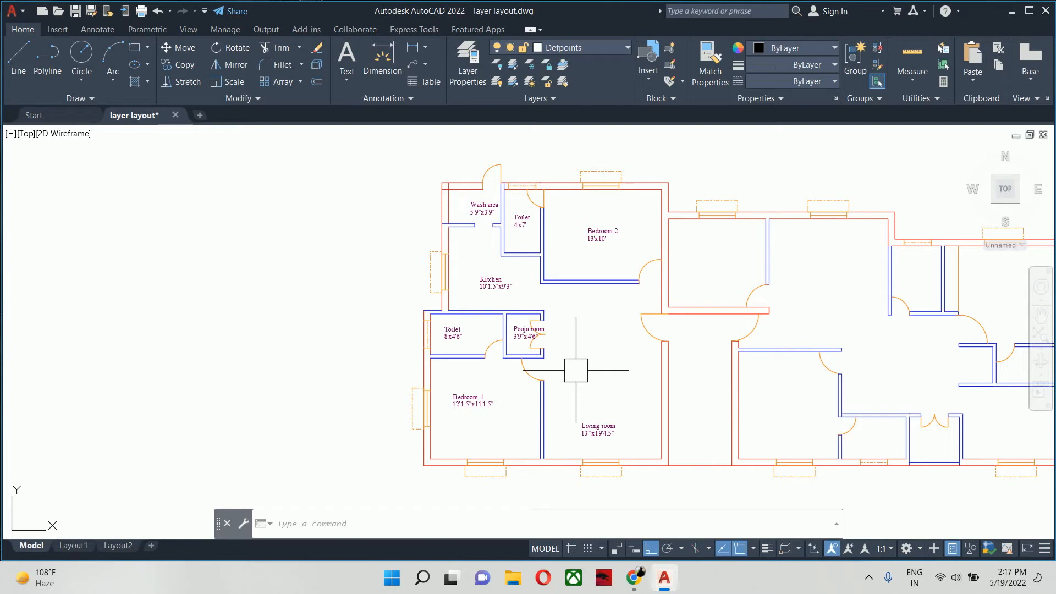
{"action": "left_click", "coordinate": [489, 162]}
{"action": "mouse_move", "coordinate": [484, 165]}
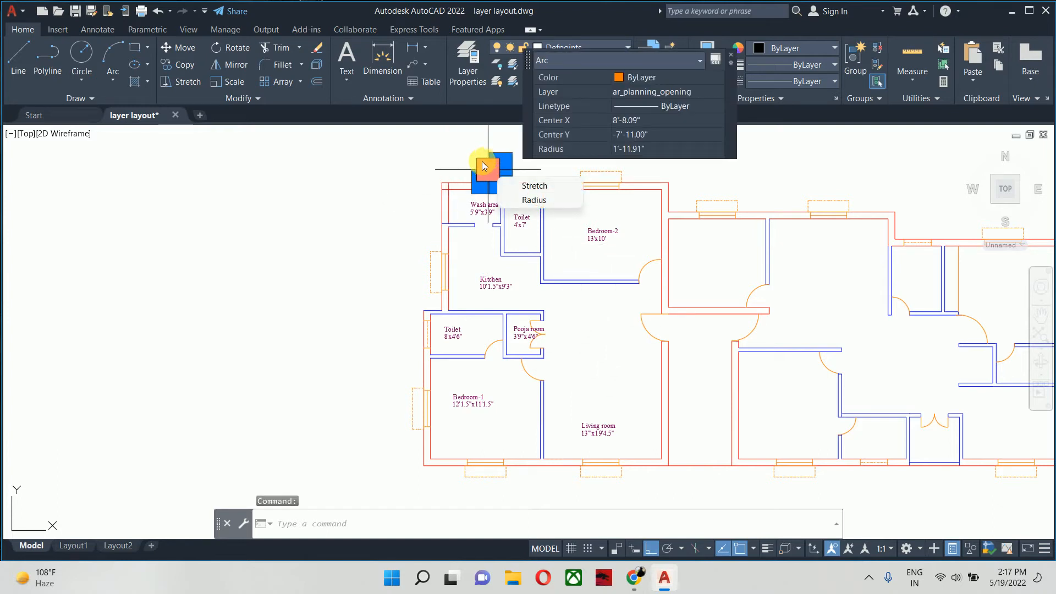
{"action": "key", "text": "Escape"}
{"action": "scroll", "coordinate": [602, 184], "scroll_direction": "up", "scroll_amount": 4}
{"action": "left_click", "coordinate": [600, 185]}
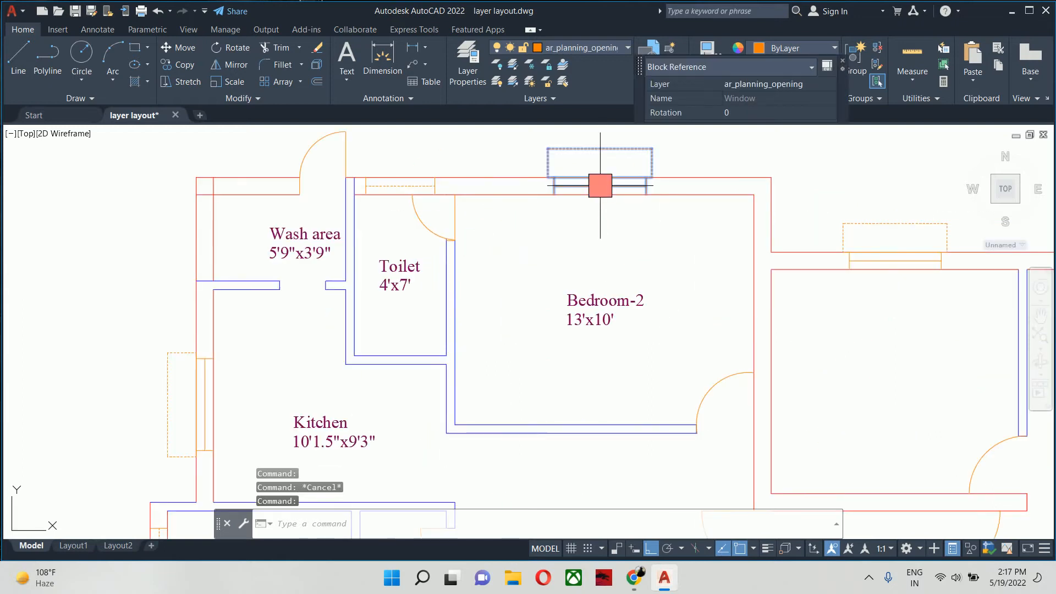
{"action": "key", "text": "Escape"}
{"action": "key", "text": "Escape"}
{"action": "scroll", "coordinate": [596, 182], "scroll_direction": "down", "scroll_amount": 5}
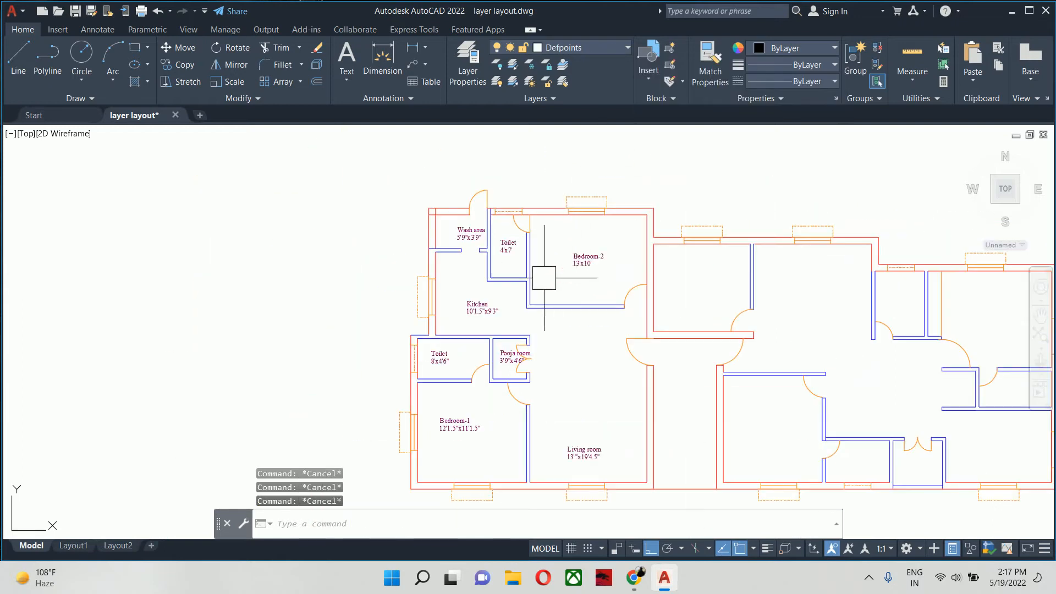
{"action": "scroll", "coordinate": [520, 363], "scroll_direction": "up", "scroll_amount": 5}
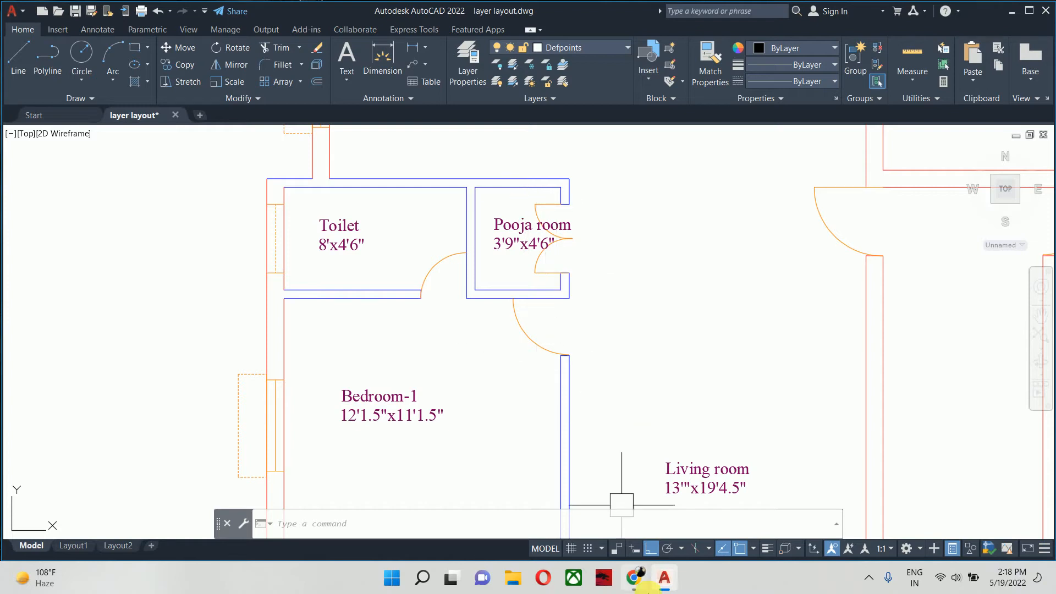
- Switch to Chrome, search Google for "cob light" in a new tab and look through the image results
{"action": "left_click", "coordinate": [634, 576]}
{"action": "left_click", "coordinate": [545, 503]}
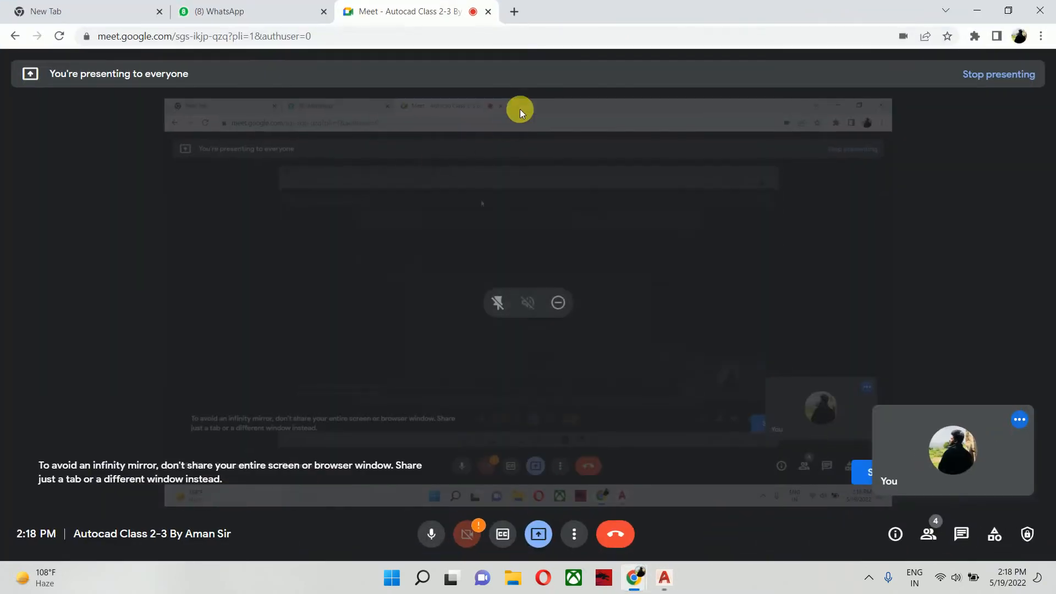
{"action": "left_click", "coordinate": [515, 12]}
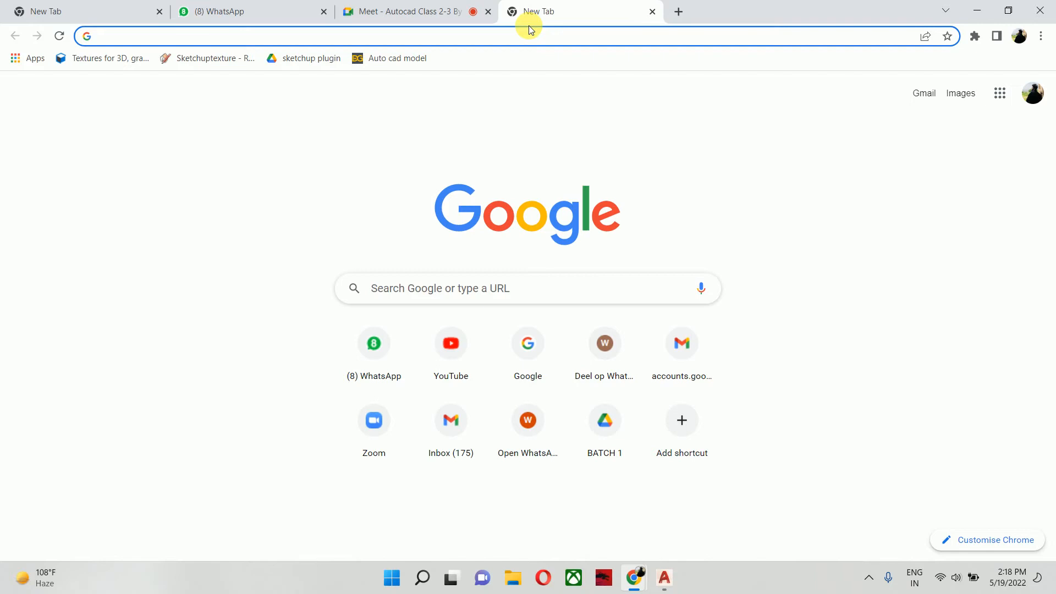
{"action": "left_click", "coordinate": [484, 288]}
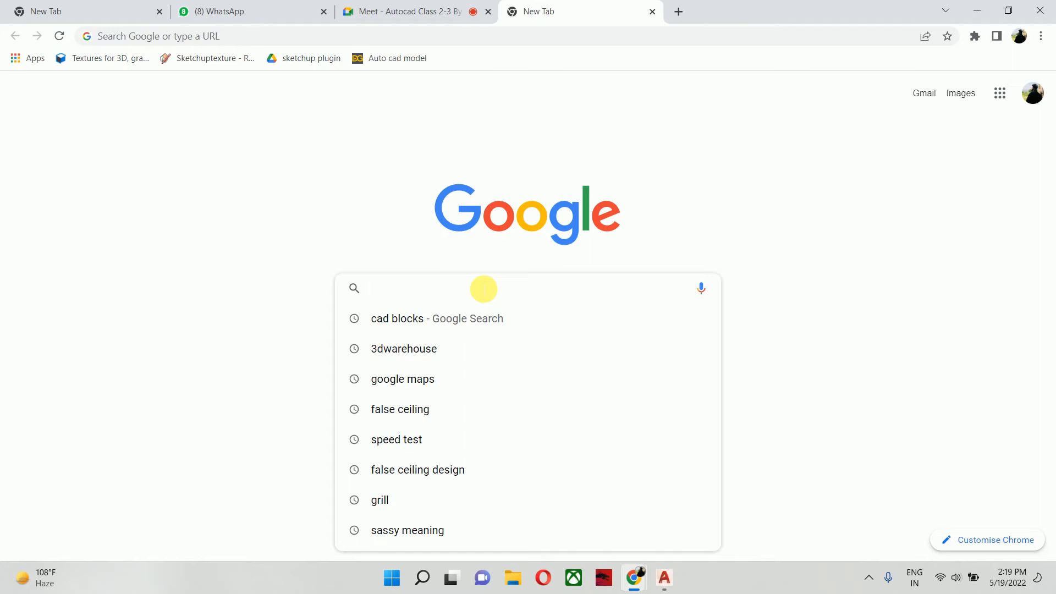
{"action": "type", "text": "cob"}
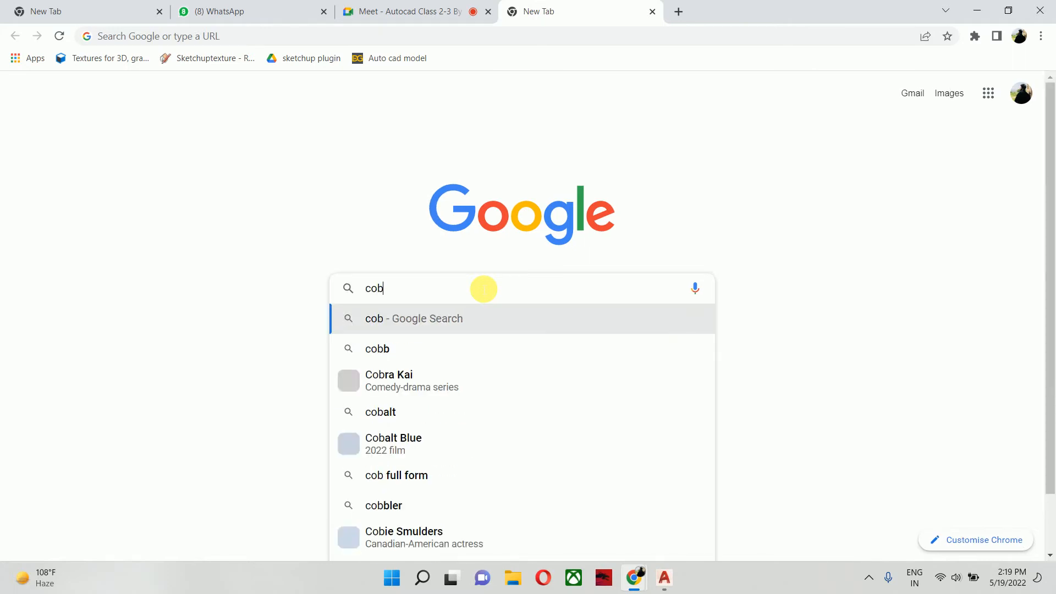
{"action": "type", "text": " ligh"}
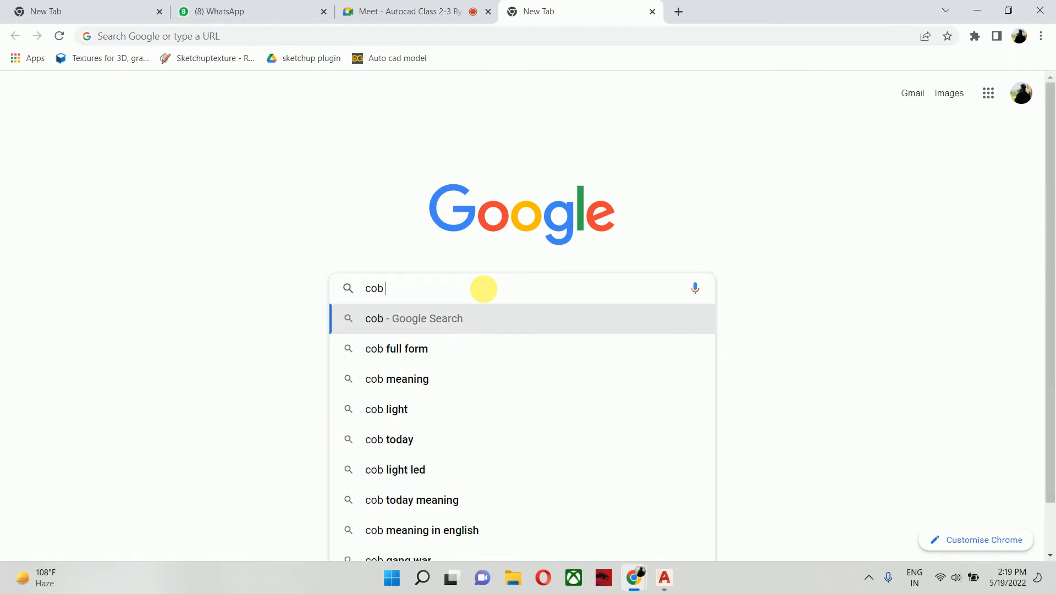
{"action": "type", "text": "t"}
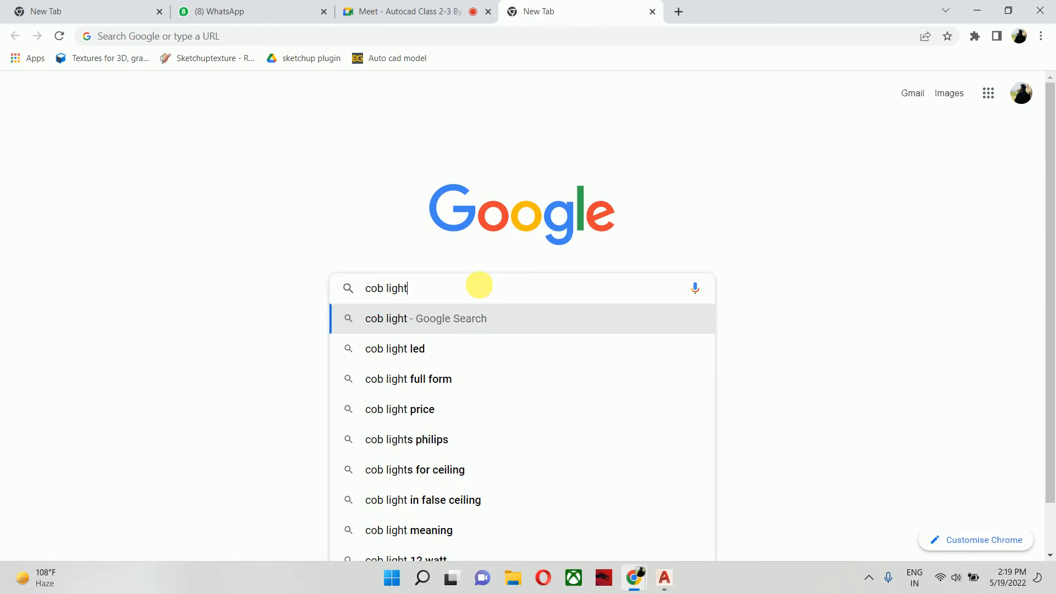
{"action": "key", "text": "Return"}
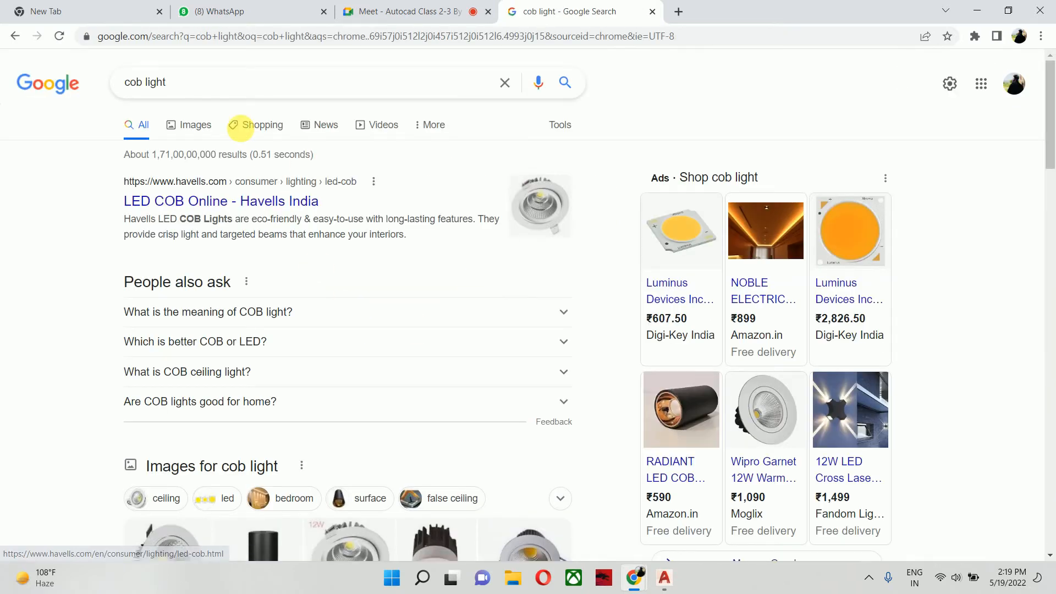
{"action": "left_click", "coordinate": [199, 125]}
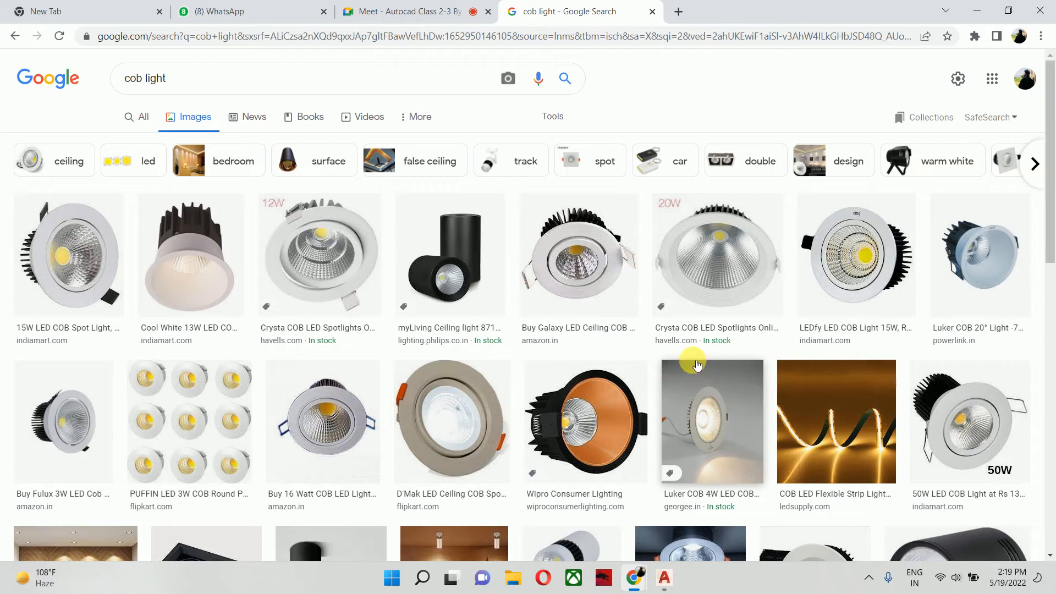
{"action": "scroll", "coordinate": [691, 357], "scroll_direction": "down", "scroll_amount": 5}
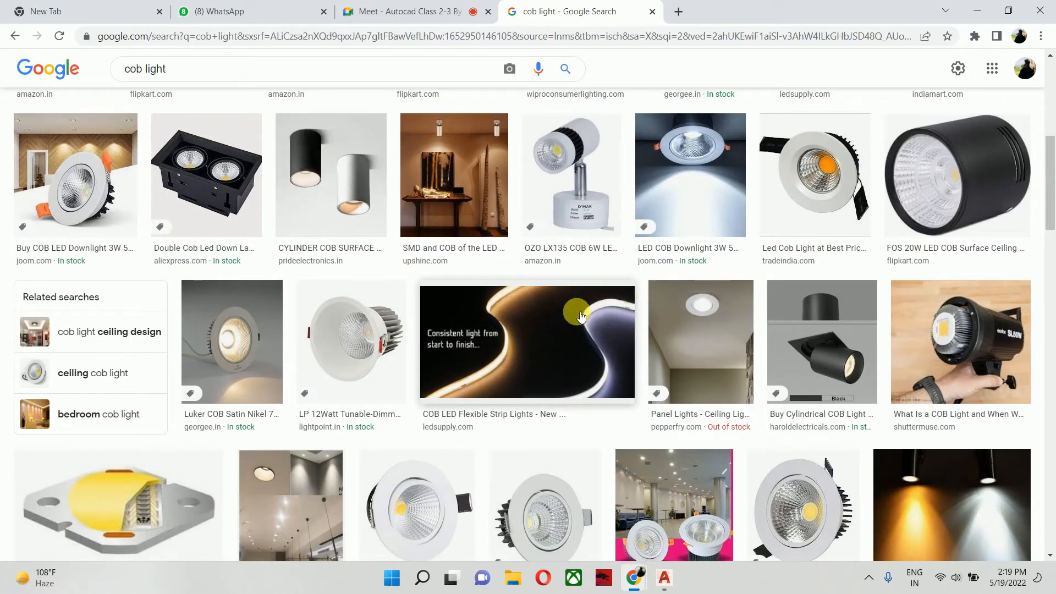
{"action": "scroll", "coordinate": [597, 374], "scroll_direction": "down", "scroll_amount": 1}
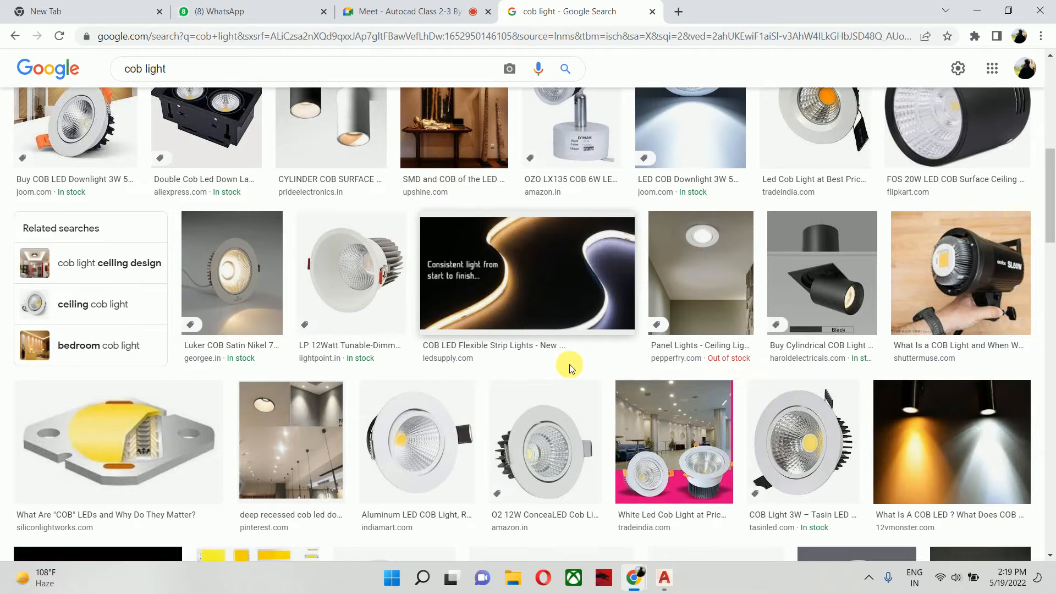
{"action": "scroll", "coordinate": [523, 366], "scroll_direction": "up", "scroll_amount": 8}
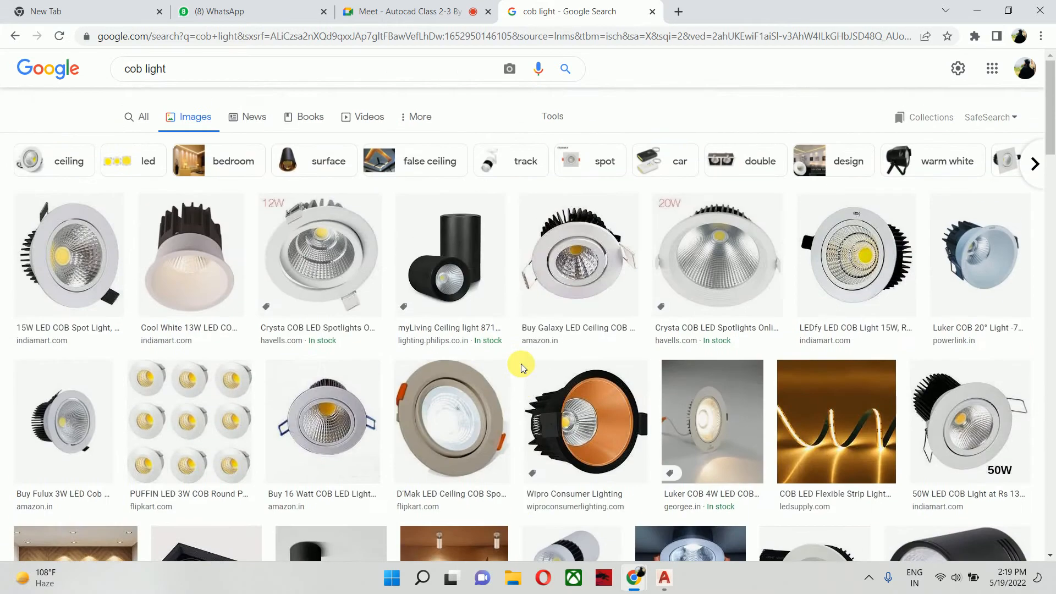
- Search the images for "led strip light" and view the warm-white LED strip picture from indiamart.com enlarged
{"action": "triple_click", "coordinate": [161, 83]}
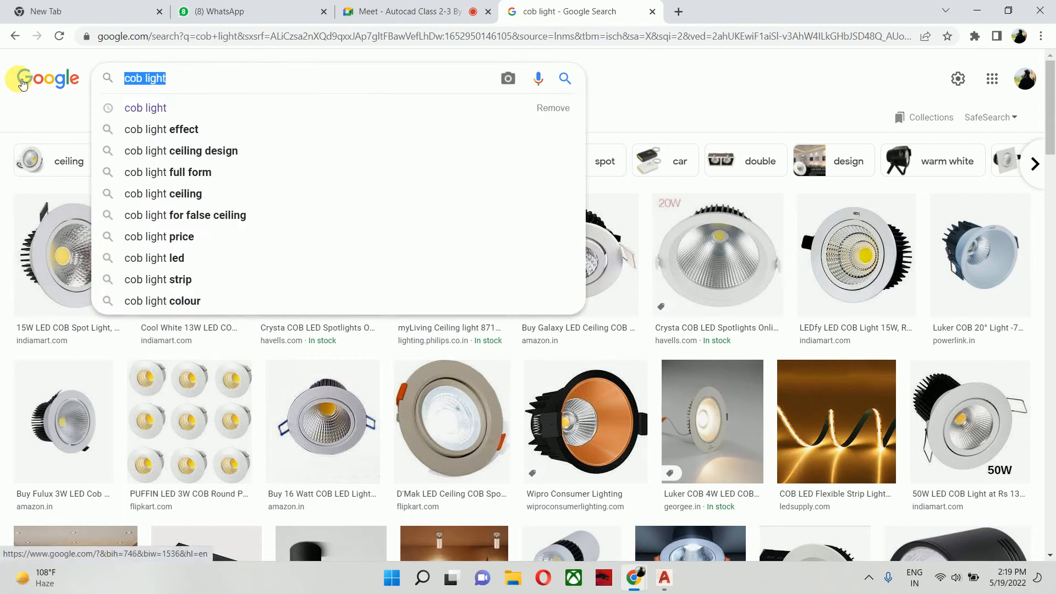
{"action": "type", "text": "led st"}
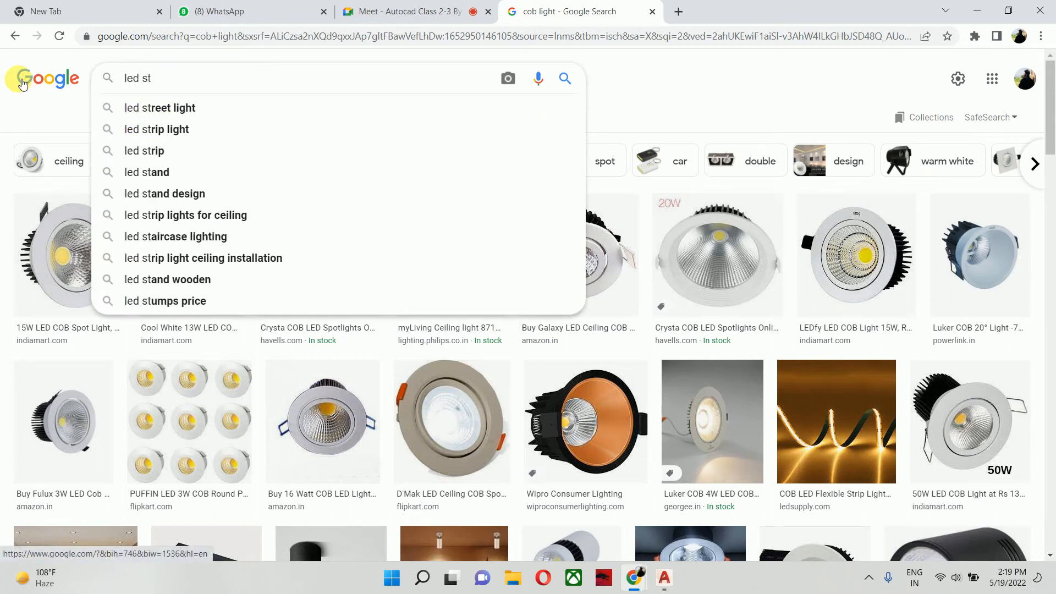
{"action": "key", "text": "Down"}
{"action": "key", "text": "Down"}
{"action": "key", "text": "Return"}
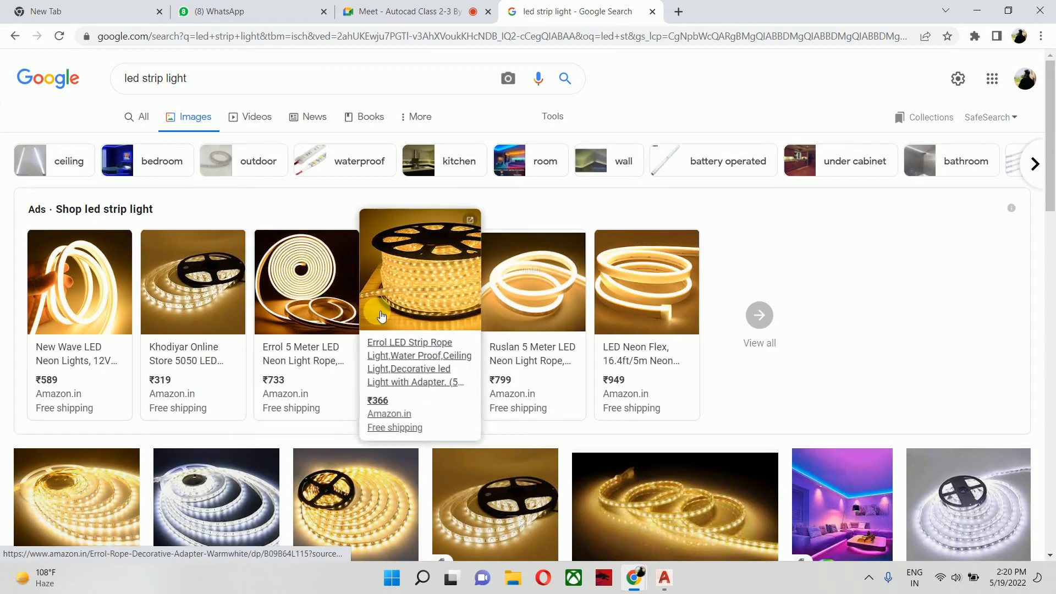
{"action": "scroll", "coordinate": [230, 447], "scroll_direction": "down", "scroll_amount": 3}
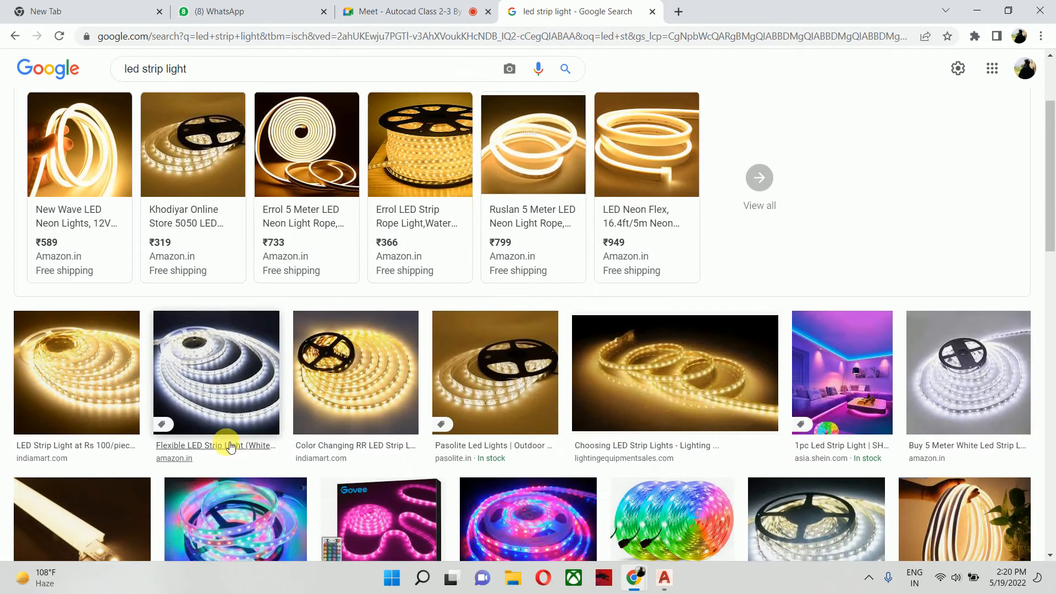
{"action": "left_click", "coordinate": [105, 376]}
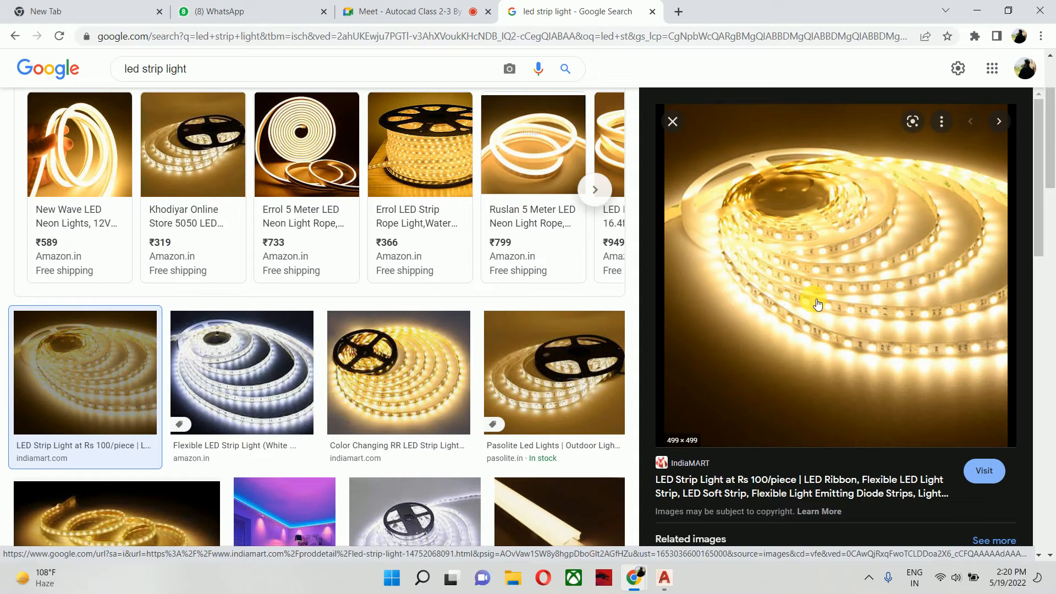
- Replace the image search term with the suggested query "profile light" and run the search
{"action": "scroll", "coordinate": [547, 273], "scroll_direction": "up", "scroll_amount": 3}
{"action": "left_click_drag", "start_coordinate": [205, 78], "coordinate": [31, 118]}
{"action": "type", "text": "pro"}
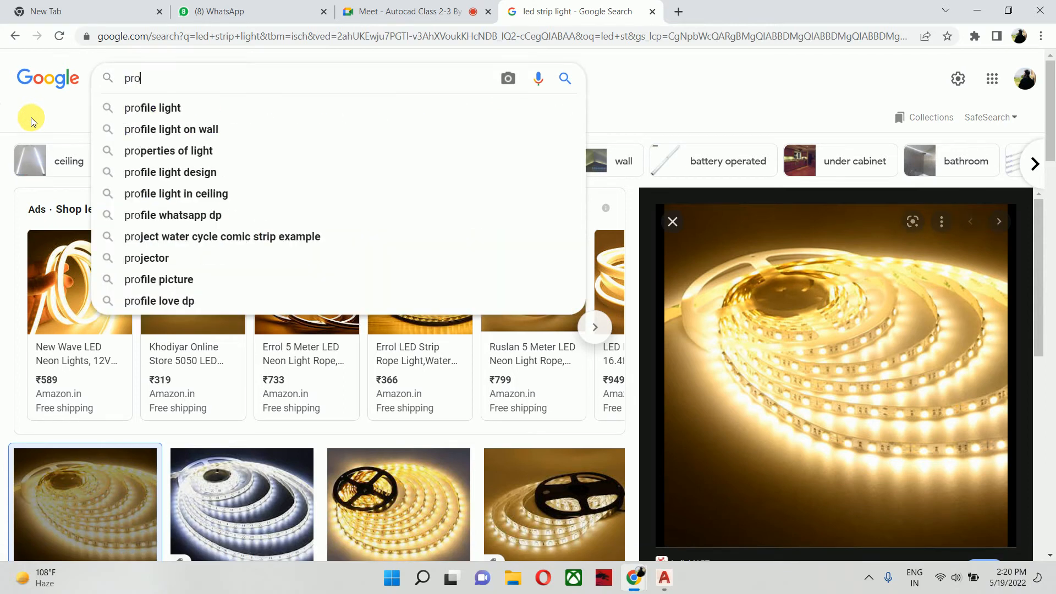
{"action": "type", "text": "file"}
{"action": "key", "text": "Down"}
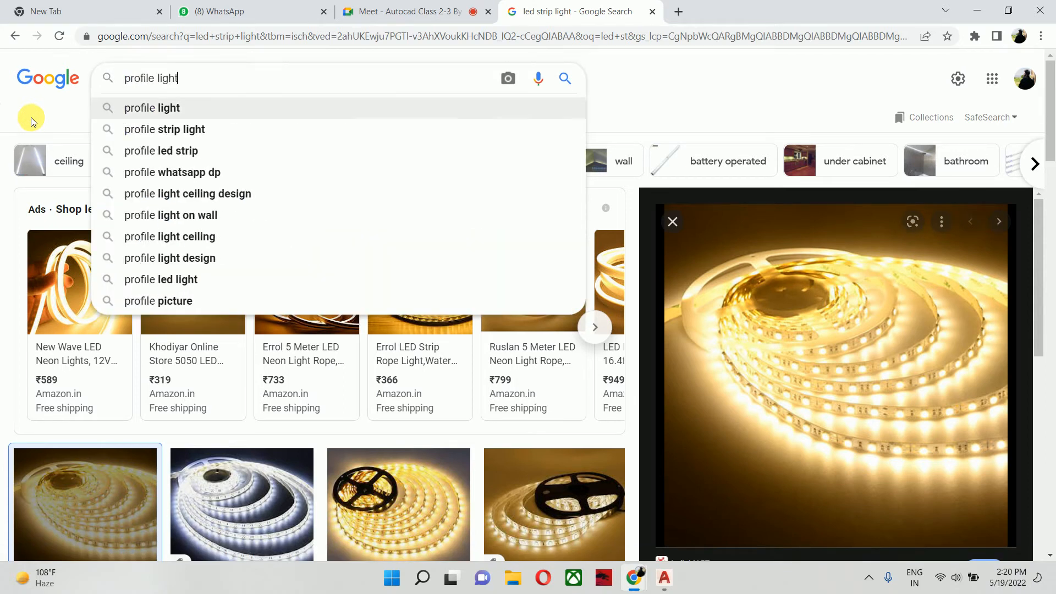
{"action": "key", "text": "Return"}
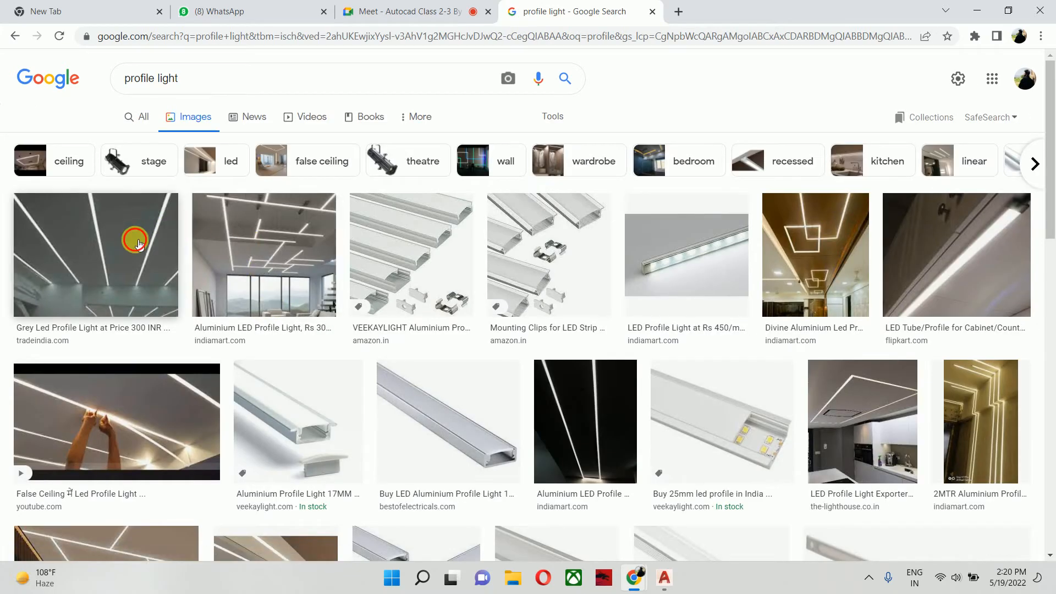
- View the grey LED profile light picture with its related images, and the VEEKAYLIGHT aluminium profile picture
{"action": "left_click", "coordinate": [138, 242]}
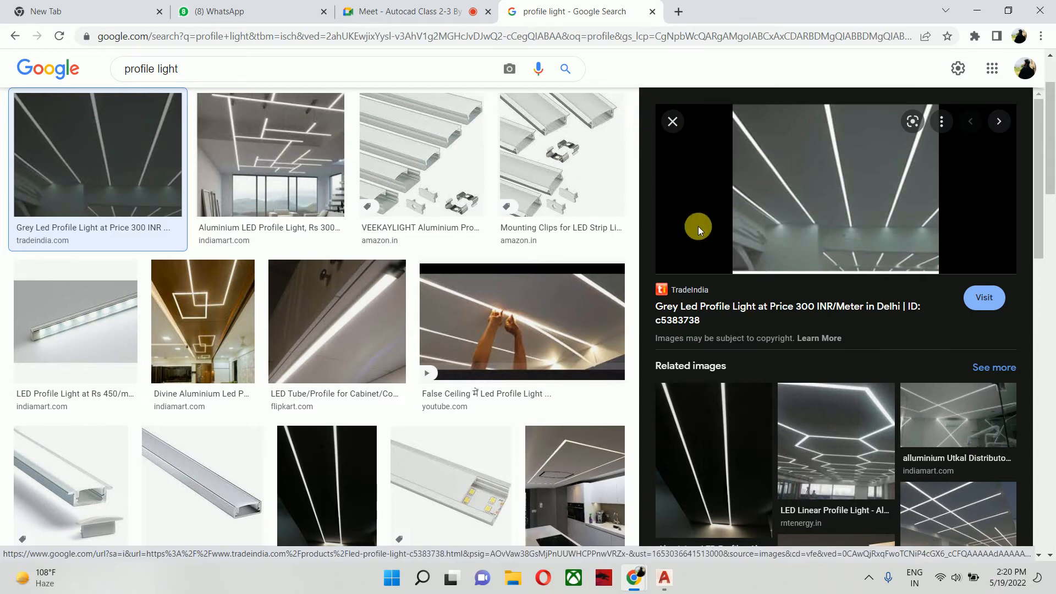
{"action": "scroll", "coordinate": [777, 377], "scroll_direction": "down", "scroll_amount": 1}
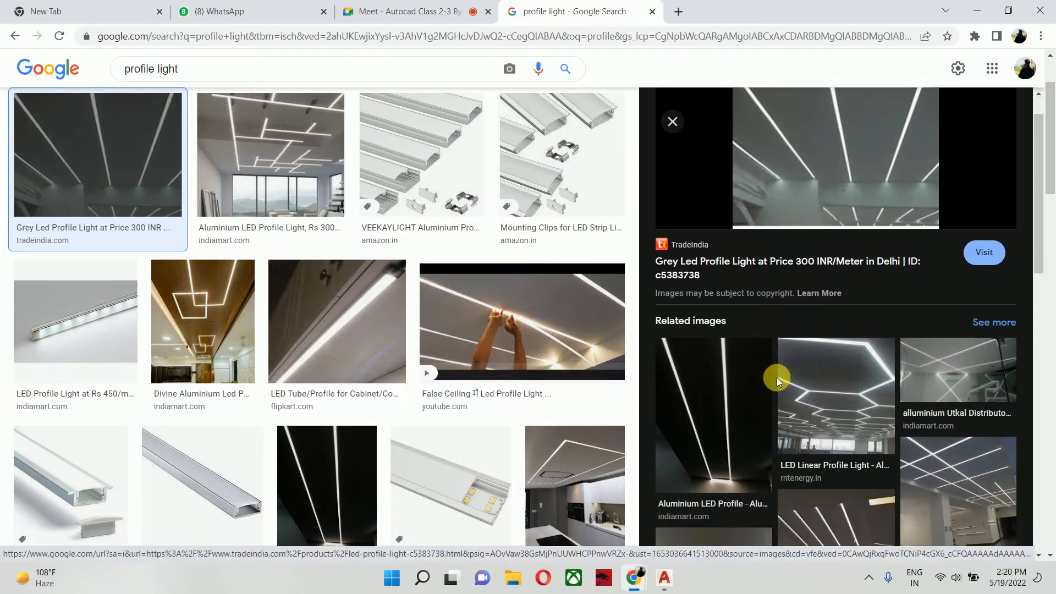
{"action": "scroll", "coordinate": [777, 377], "scroll_direction": "down", "scroll_amount": 2}
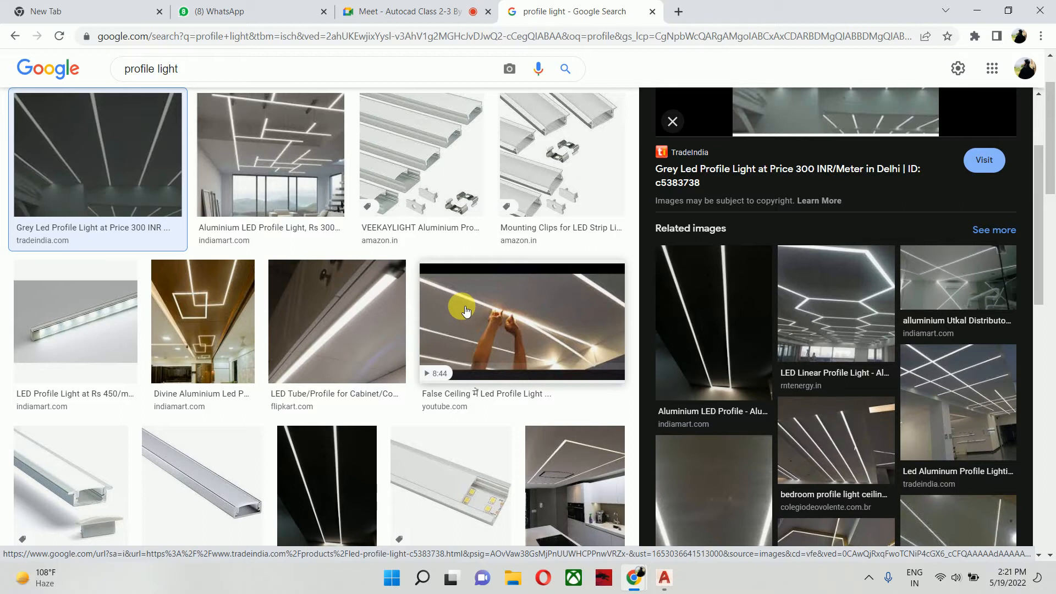
{"action": "left_click", "coordinate": [673, 121]}
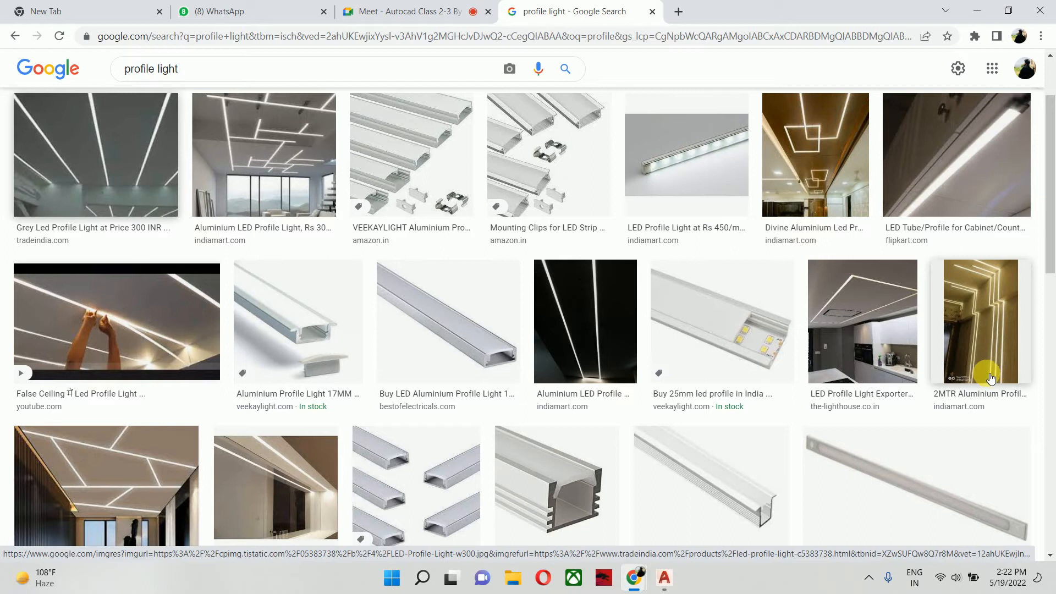
{"action": "left_click", "coordinate": [406, 156]}
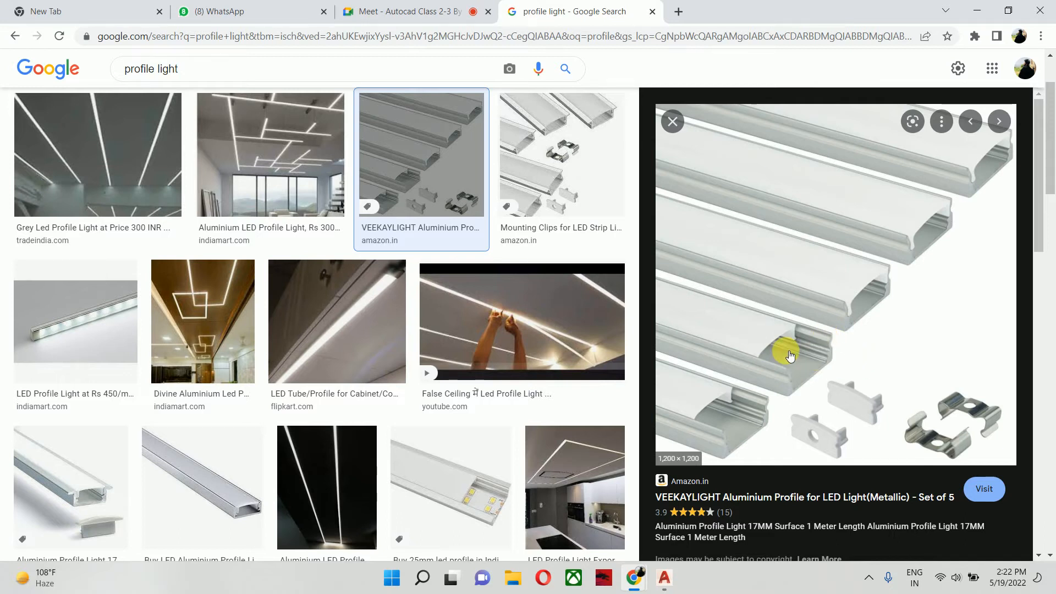
- Switch back to the floor plan in AutoCAD and open the layer manager
{"action": "left_click", "coordinate": [977, 7]}
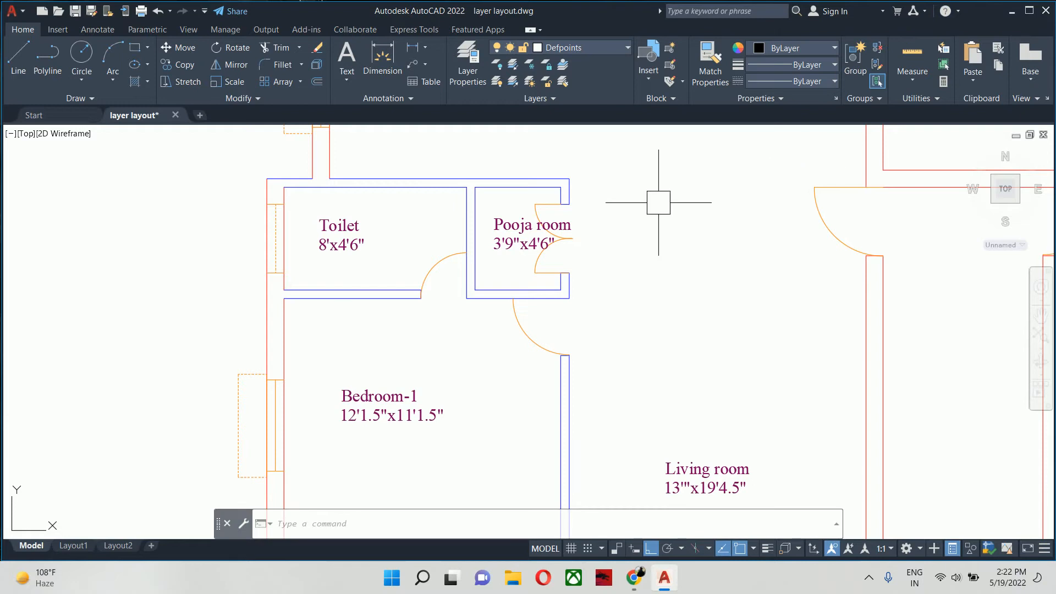
{"action": "scroll", "coordinate": [547, 266], "scroll_direction": "down", "scroll_amount": 1}
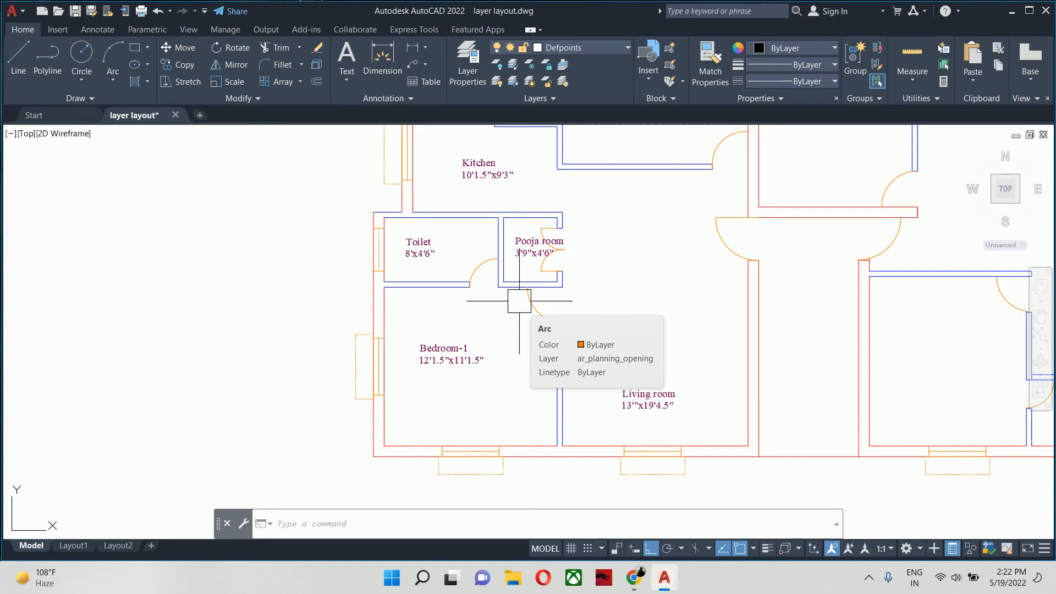
{"action": "type", "text": "la"}
{"action": "key", "text": "Return"}
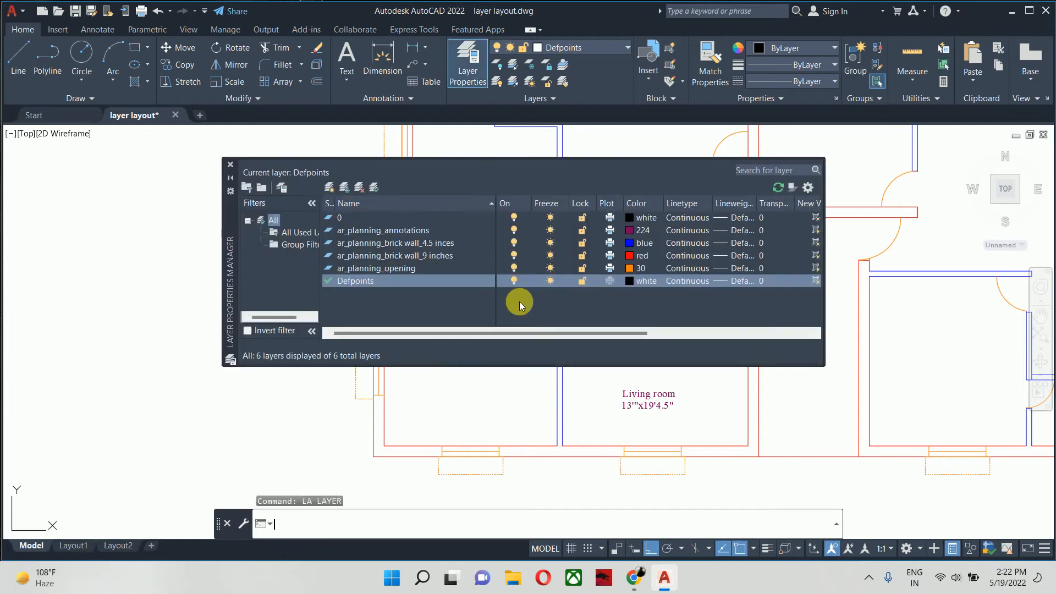
{"action": "right_click", "coordinate": [521, 305]}
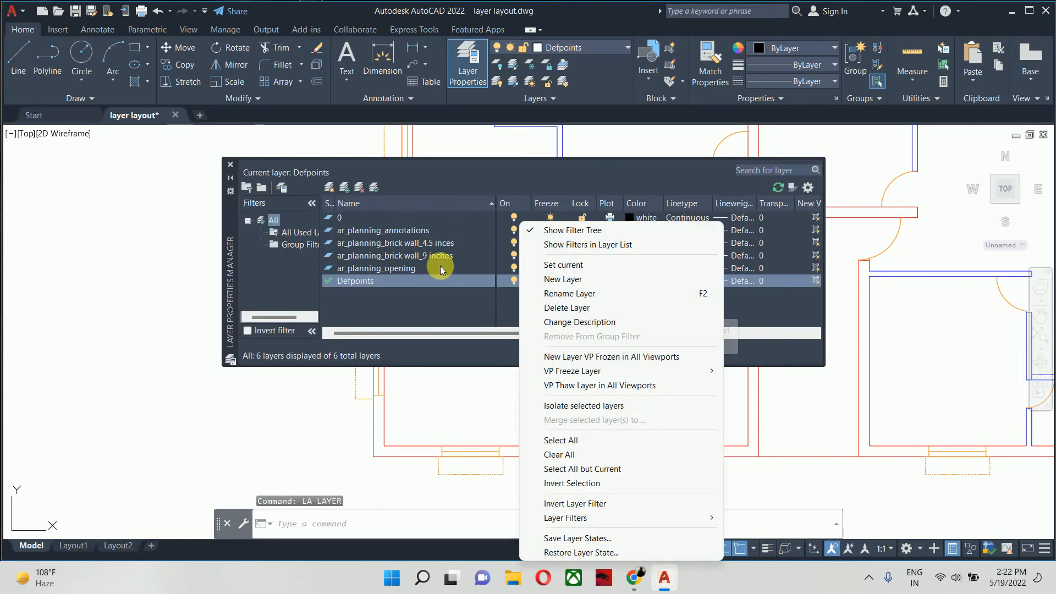
{"action": "left_click", "coordinate": [469, 171]}
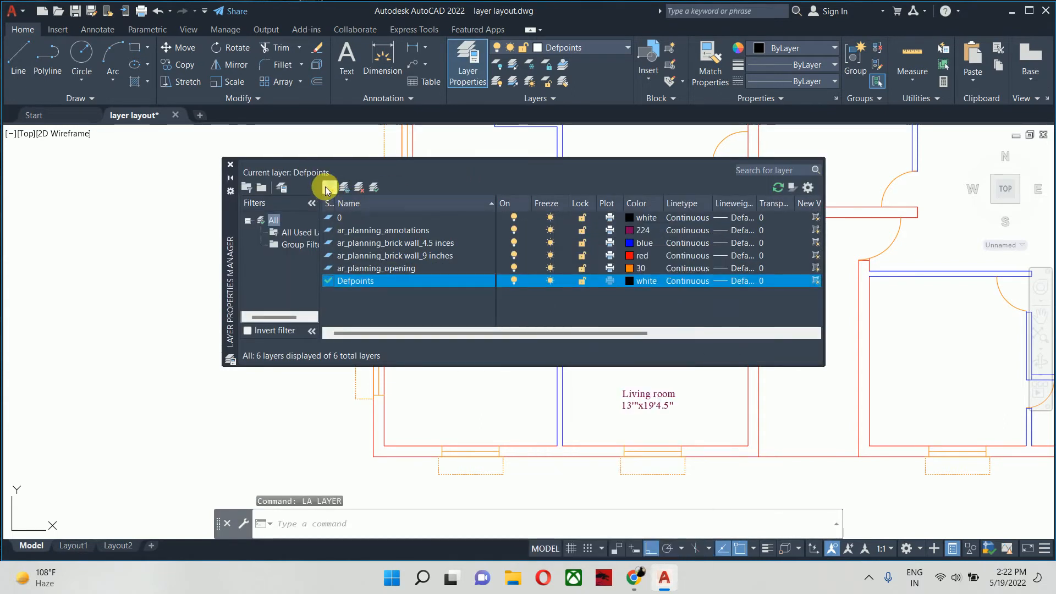
- Create a new layer named "ar_interior_false ceiling"
{"action": "left_click", "coordinate": [327, 189]}
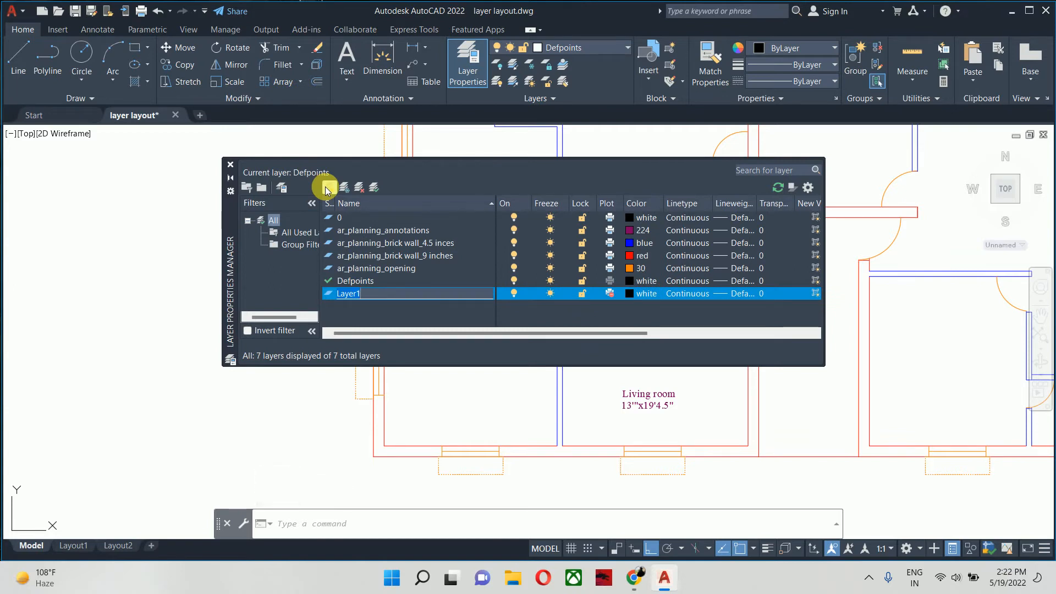
{"action": "type", "text": "ar"}
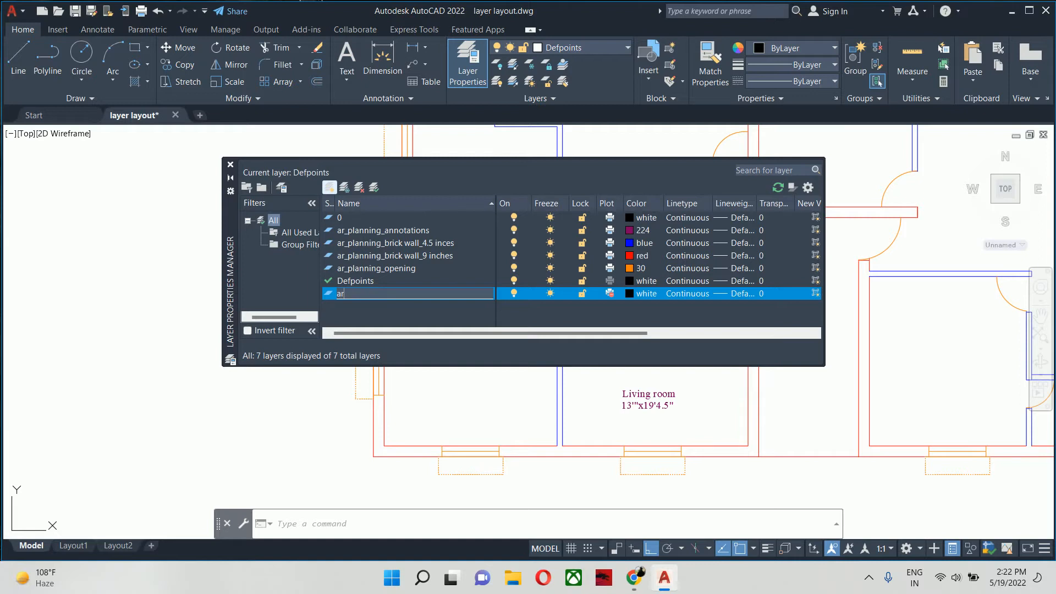
{"action": "type", "text": "_"}
{"action": "type", "text": "interior_ceiling"}
{"action": "left_click", "coordinate": [376, 293]}
{"action": "type", "text": "false"}
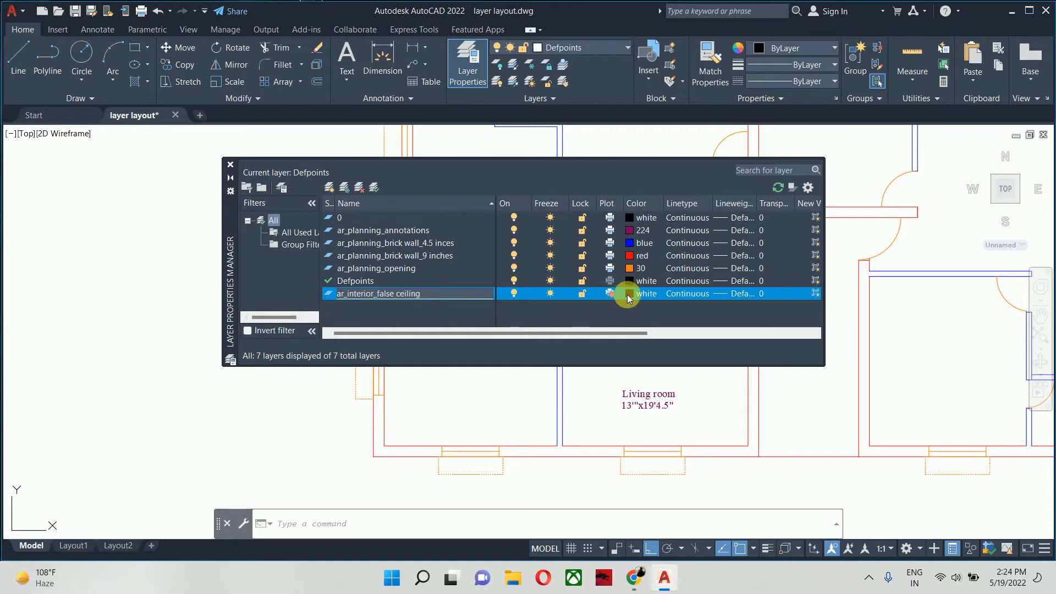
- Enable plotting for the ar_interior_false ceiling layer and set its color to index 32
{"action": "left_click", "coordinate": [613, 293]}
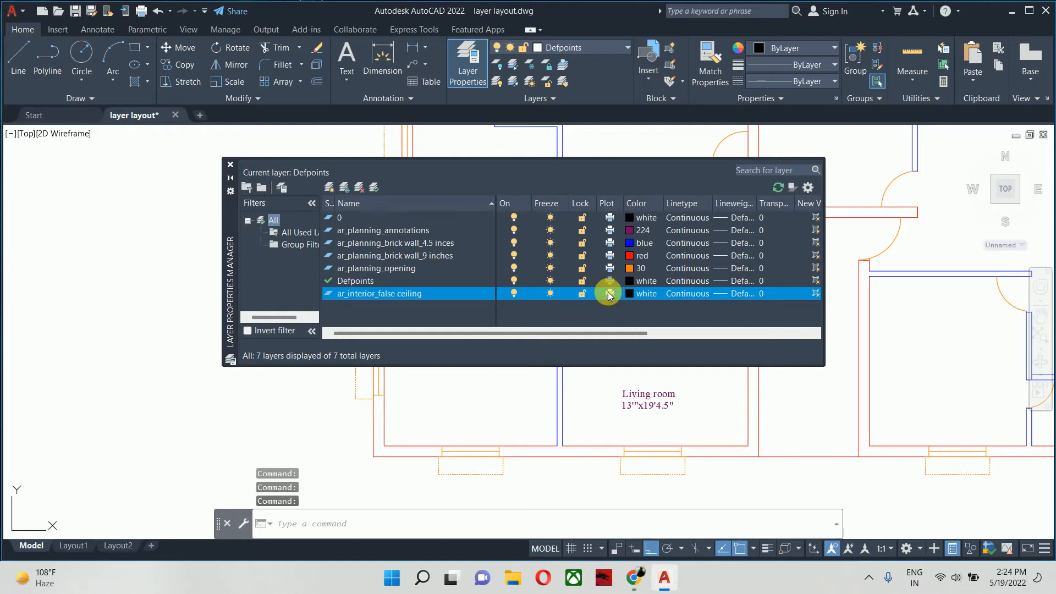
{"action": "left_click", "coordinate": [631, 295]}
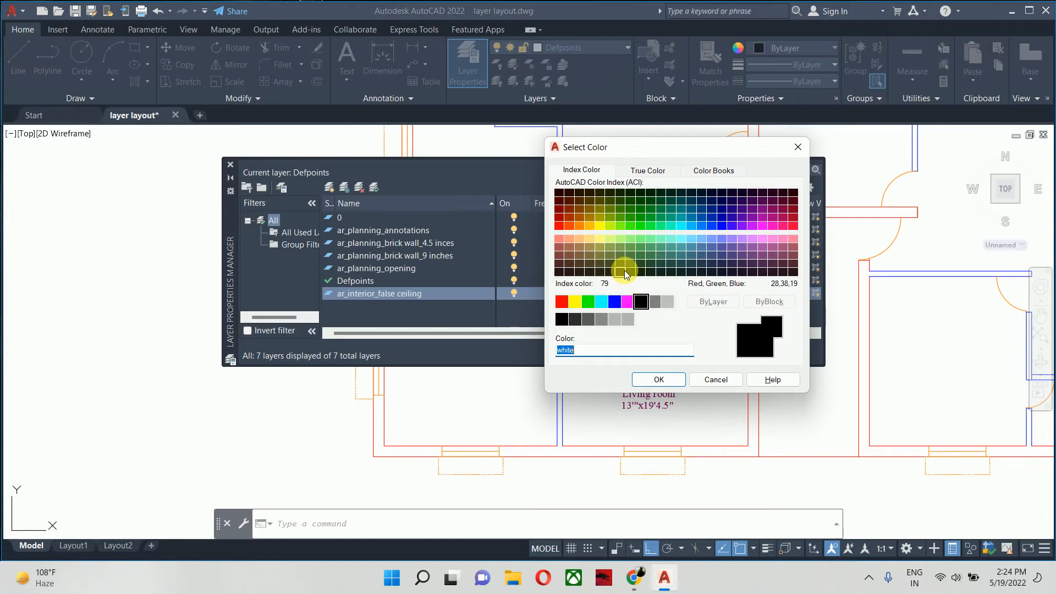
{"action": "left_click", "coordinate": [579, 219]}
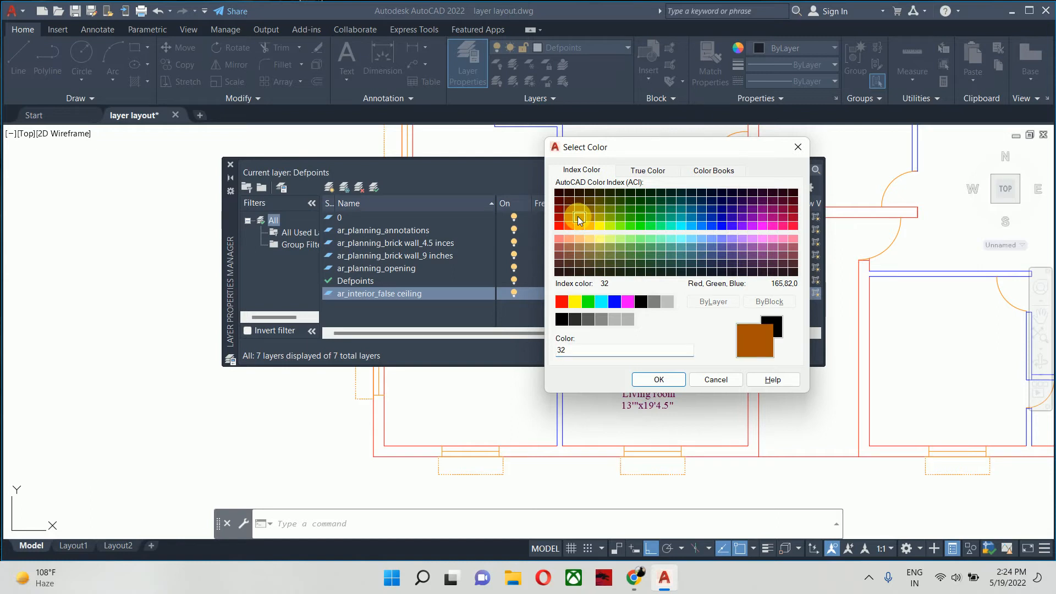
{"action": "left_click", "coordinate": [665, 378]}
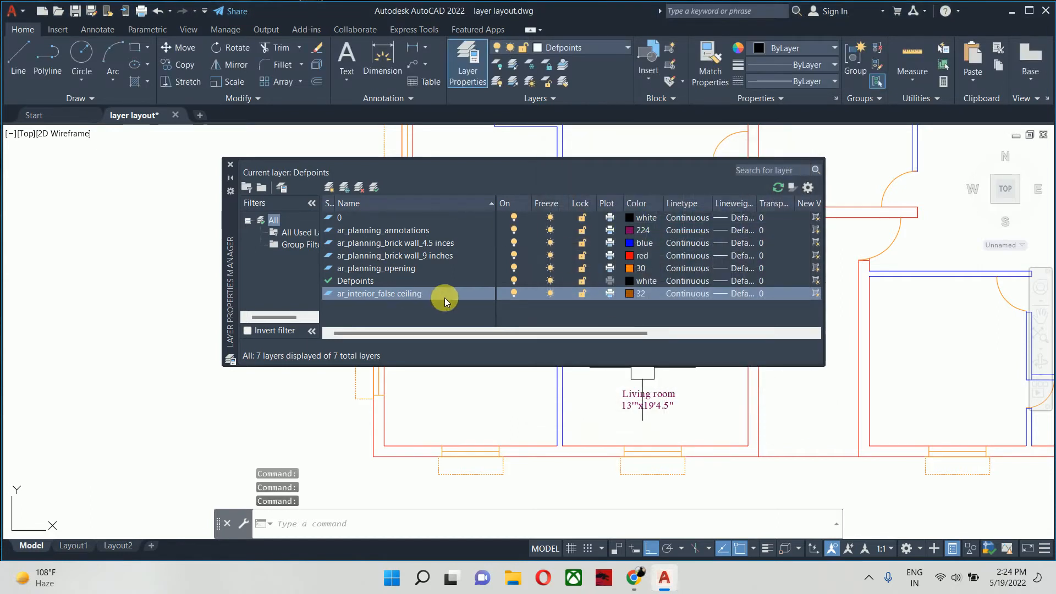
- Make ar_interior_false ceiling the current layer and close the layer manager
{"action": "left_click", "coordinate": [330, 295]}
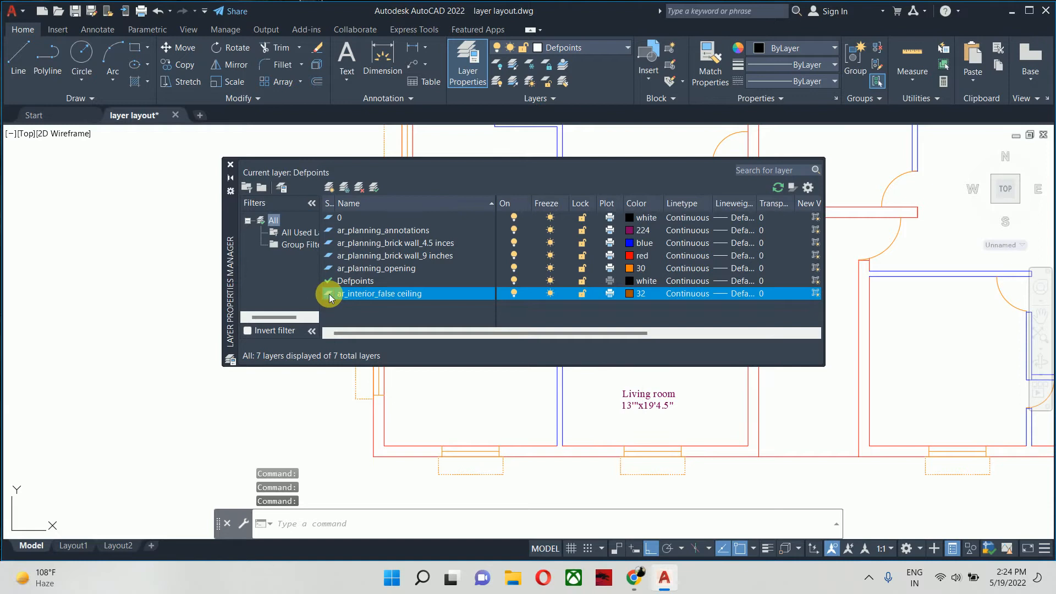
{"action": "double_click", "coordinate": [330, 296]}
{"action": "left_click", "coordinate": [230, 164]}
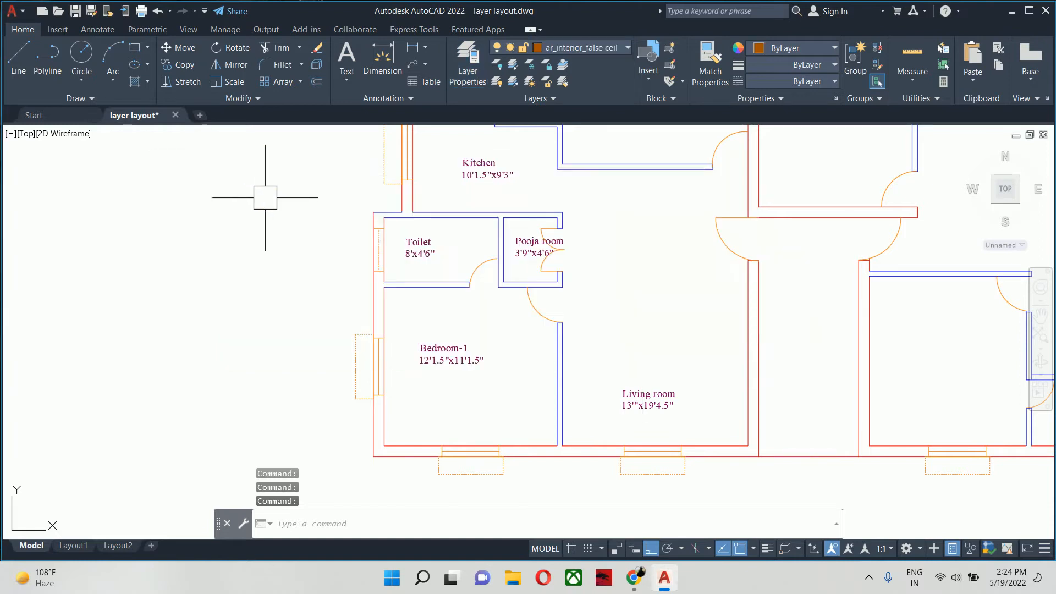
{"action": "middle_click_drag", "start_coordinate": [410, 267], "coordinate": [379, 244]}
{"action": "scroll", "coordinate": [401, 281], "scroll_direction": "up", "scroll_amount": 4}
{"action": "mouse_move", "coordinate": [402, 281]}
{"action": "middle_mouse_down"}
{"action": "mouse_move", "coordinate": [384, 243]}
{"action": "mouse_move", "coordinate": [341, 215]}
{"action": "middle_mouse_up"}
{"action": "scroll", "coordinate": [302, 226], "scroll_direction": "down", "scroll_amount": 3}
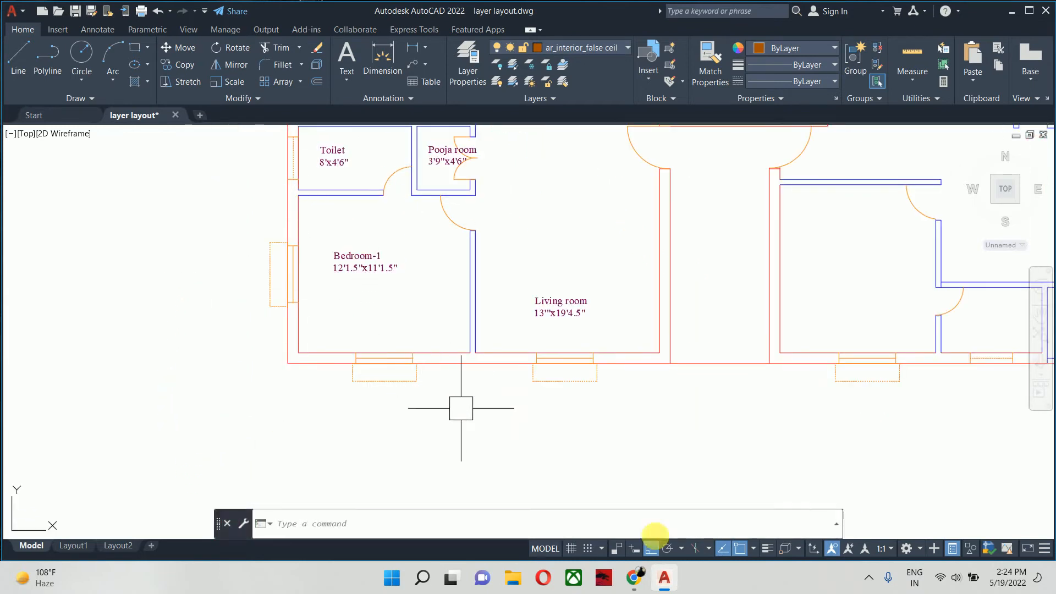
- Switch to File Explorer and open the Civil Workbook folder inside Work_Books on the Desktop
{"action": "left_click", "coordinate": [521, 578]}
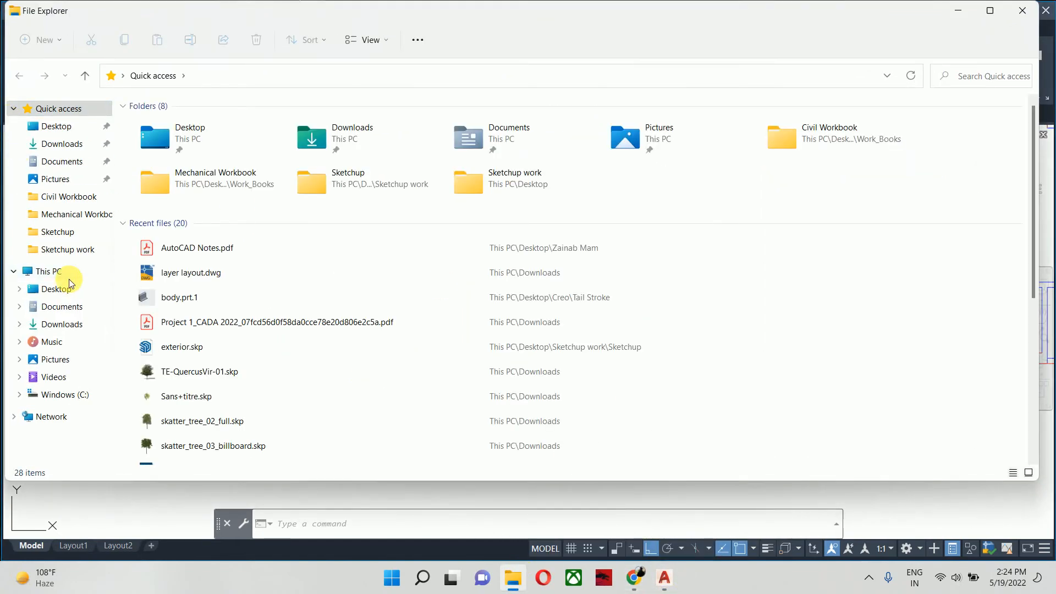
{"action": "left_click", "coordinate": [58, 271]}
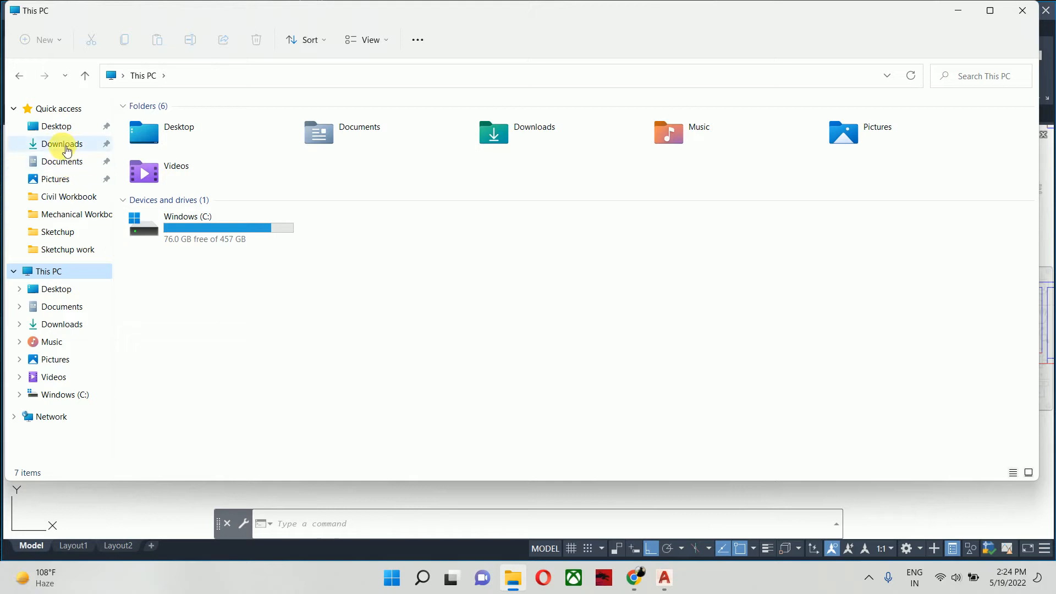
{"action": "left_click", "coordinate": [59, 126]}
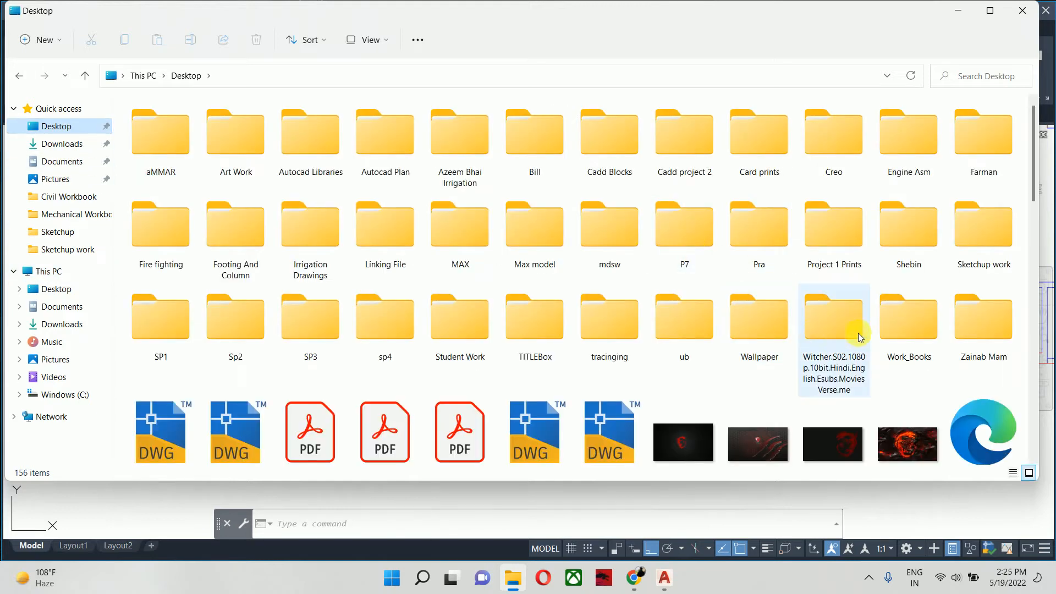
{"action": "double_click", "coordinate": [913, 330]}
{"action": "double_click", "coordinate": [202, 146]}
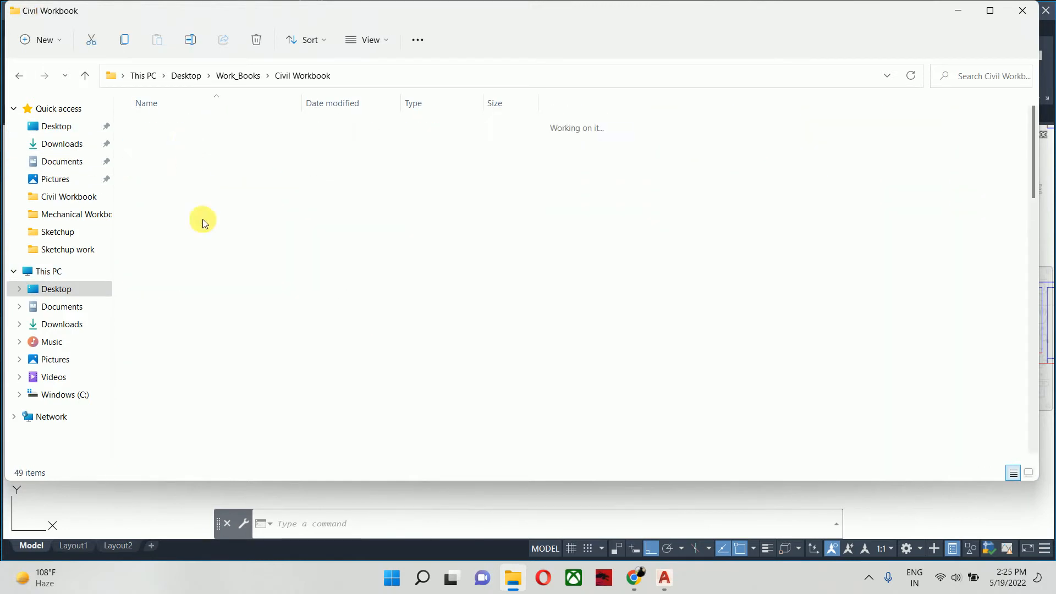
- Open Civil WB 028.jpg, examine the bedroom wardrobes in its floor plan, and return to the AutoCAD drawing
{"action": "scroll", "coordinate": [419, 273], "scroll_direction": "down", "scroll_amount": 2}
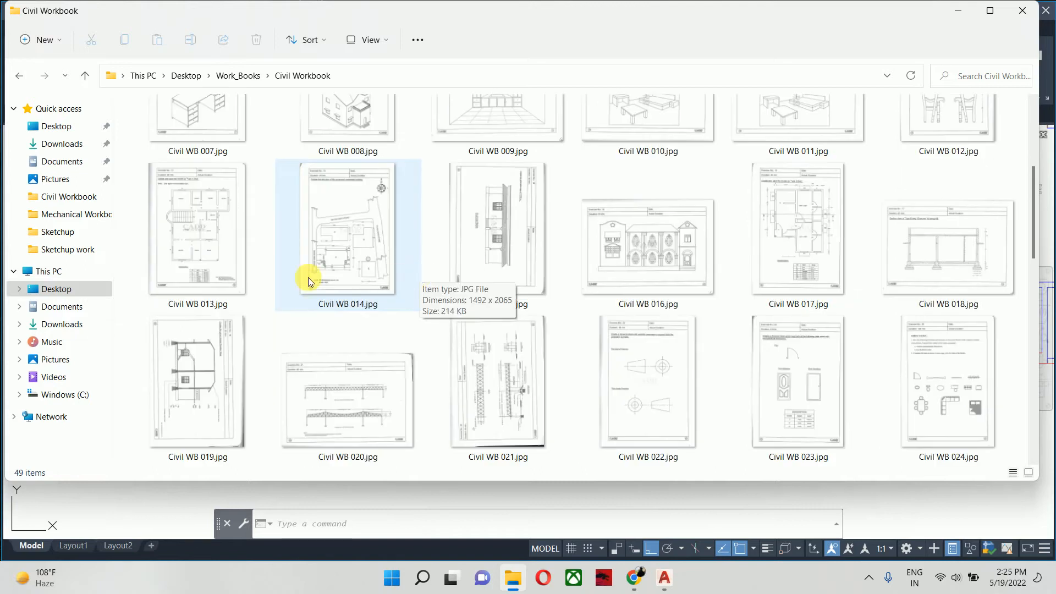
{"action": "scroll", "coordinate": [473, 355], "scroll_direction": "down", "scroll_amount": 2}
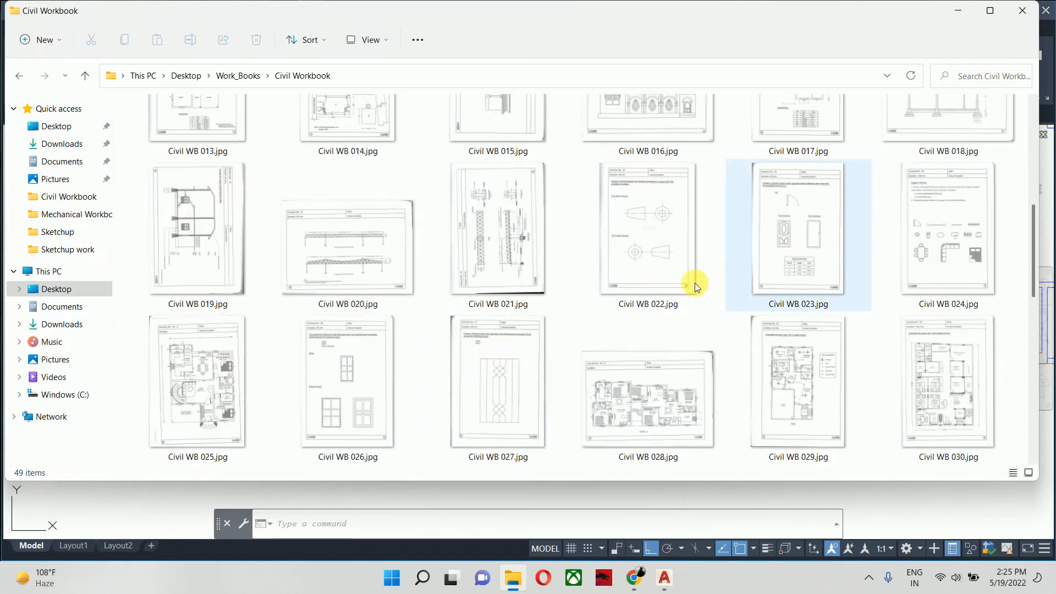
{"action": "double_click", "coordinate": [674, 417]}
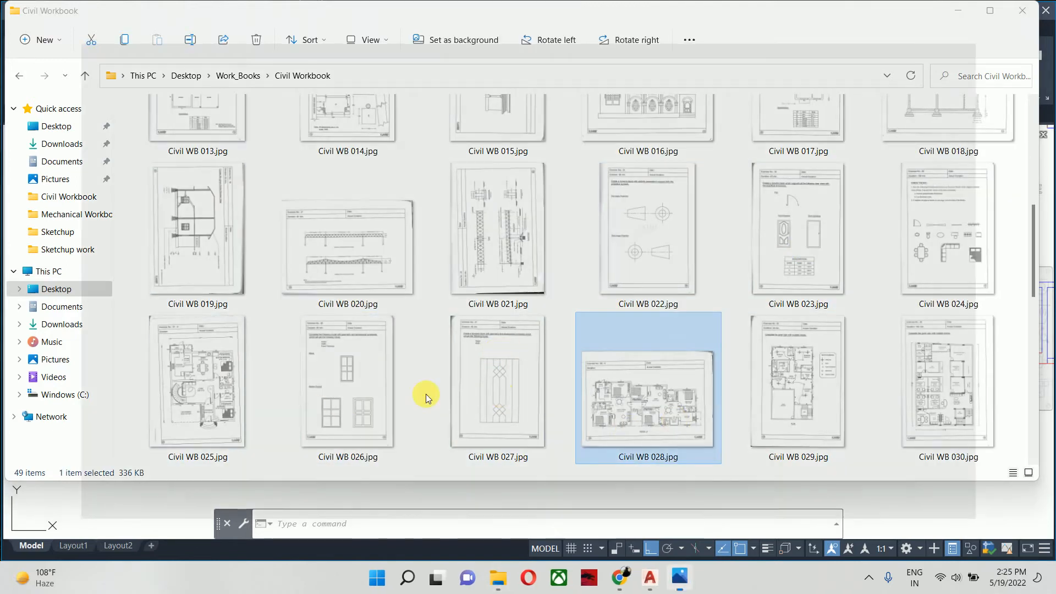
{"action": "scroll", "coordinate": [353, 405], "scroll_direction": "up", "scroll_amount": 6}
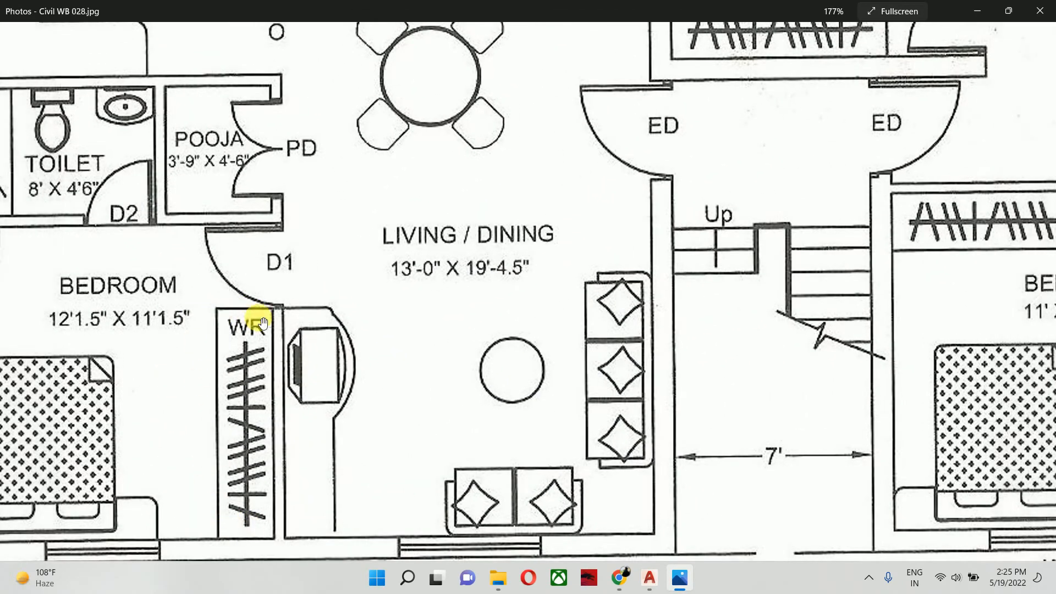
{"action": "scroll", "coordinate": [432, 286], "scroll_direction": "down", "scroll_amount": 4}
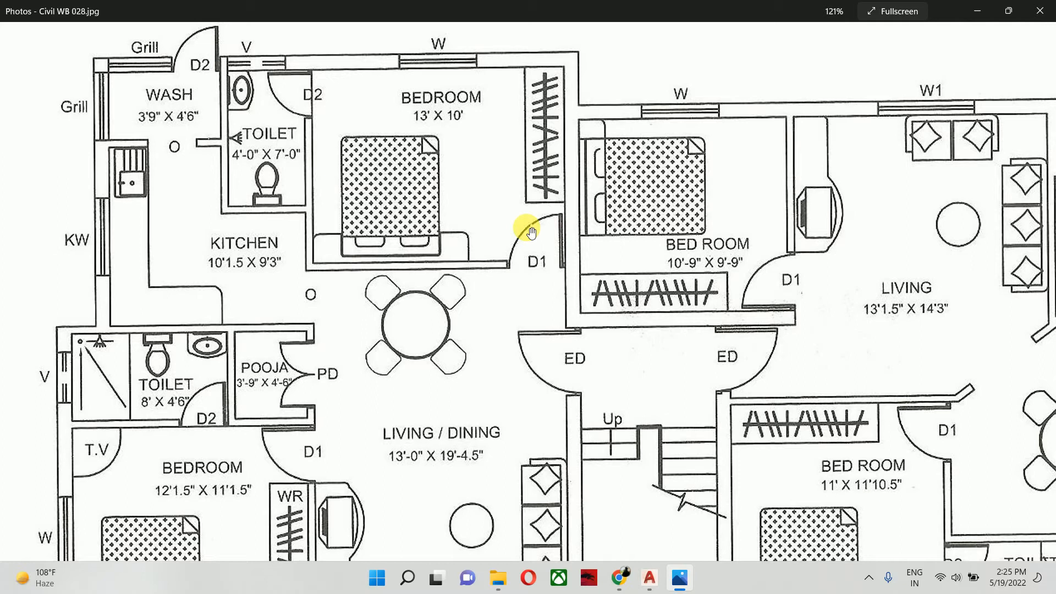
{"action": "left_click", "coordinate": [977, 11]}
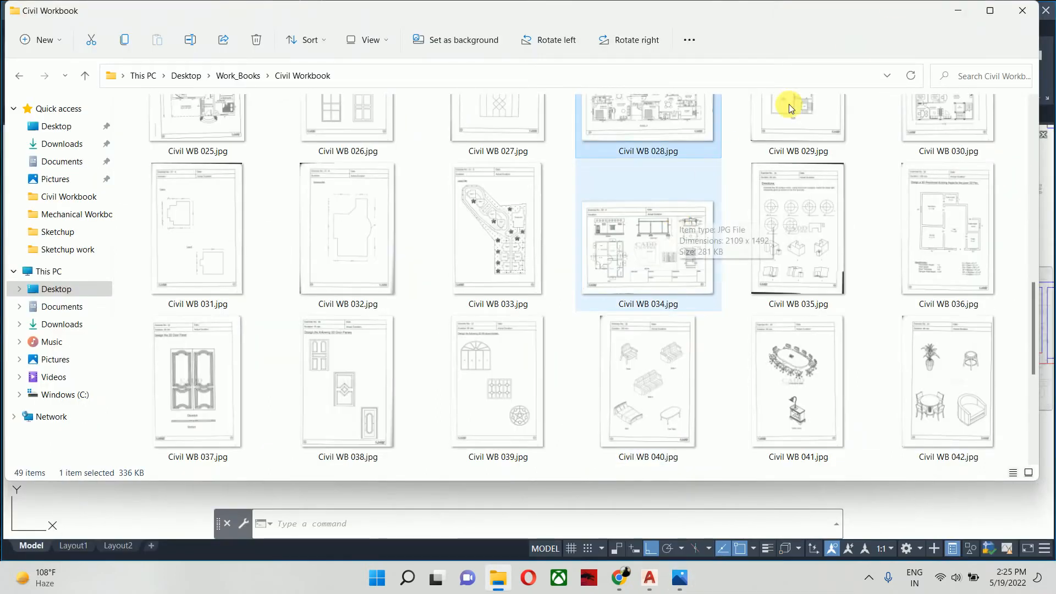
{"action": "left_click", "coordinate": [959, 10]}
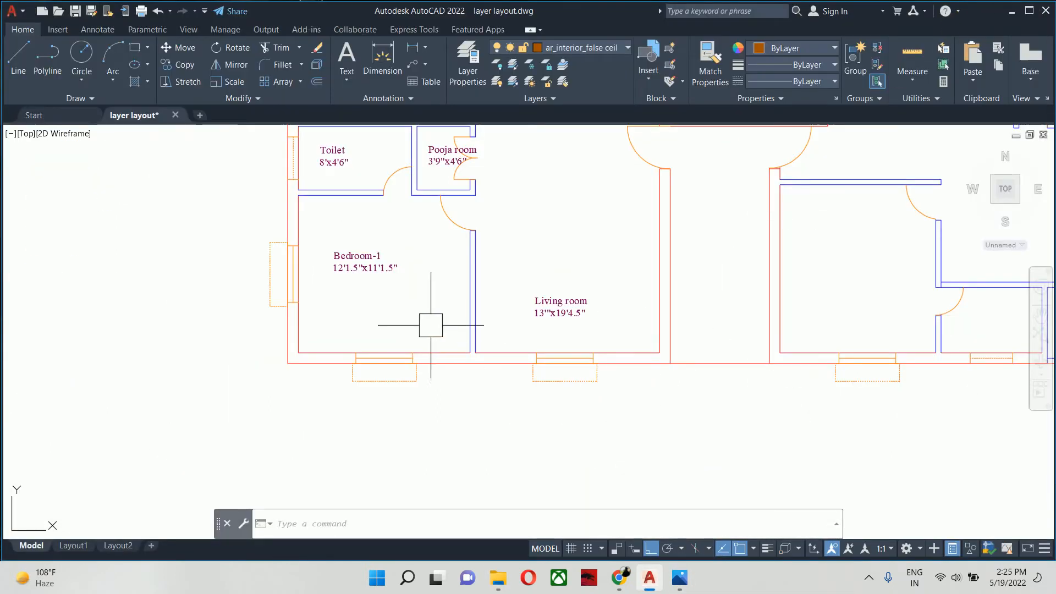
- Offset the inner line of Bedroom-1's wall beside the living room by 18 inches into the bedroom
{"action": "middle_click_drag", "start_coordinate": [414, 321], "coordinate": [434, 344]}
{"action": "type", "text": "o"}
{"action": "key", "text": "Return"}
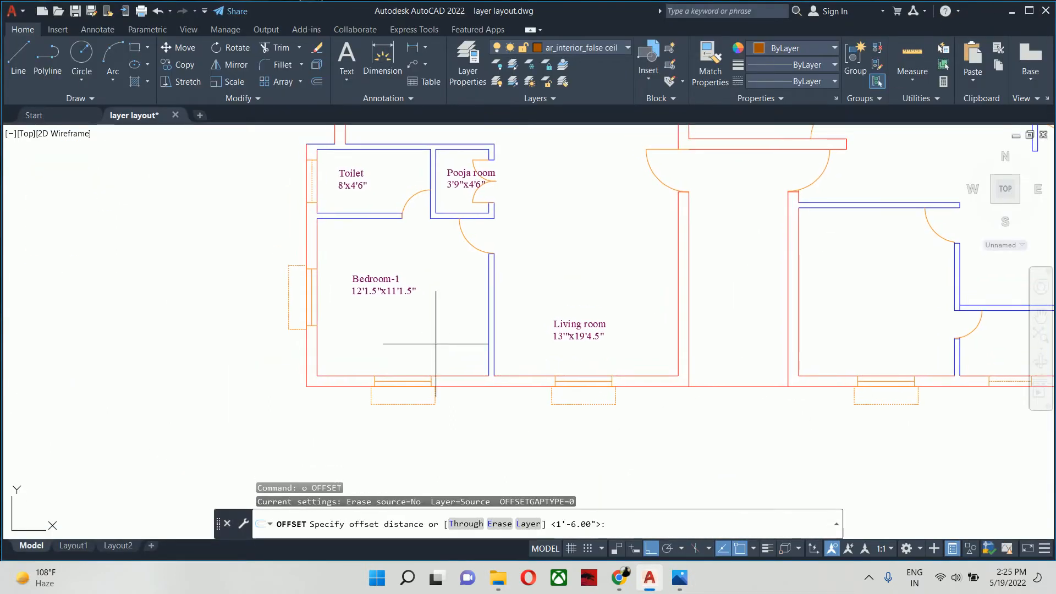
{"action": "type", "text": "18"}
{"action": "key", "text": "Return"}
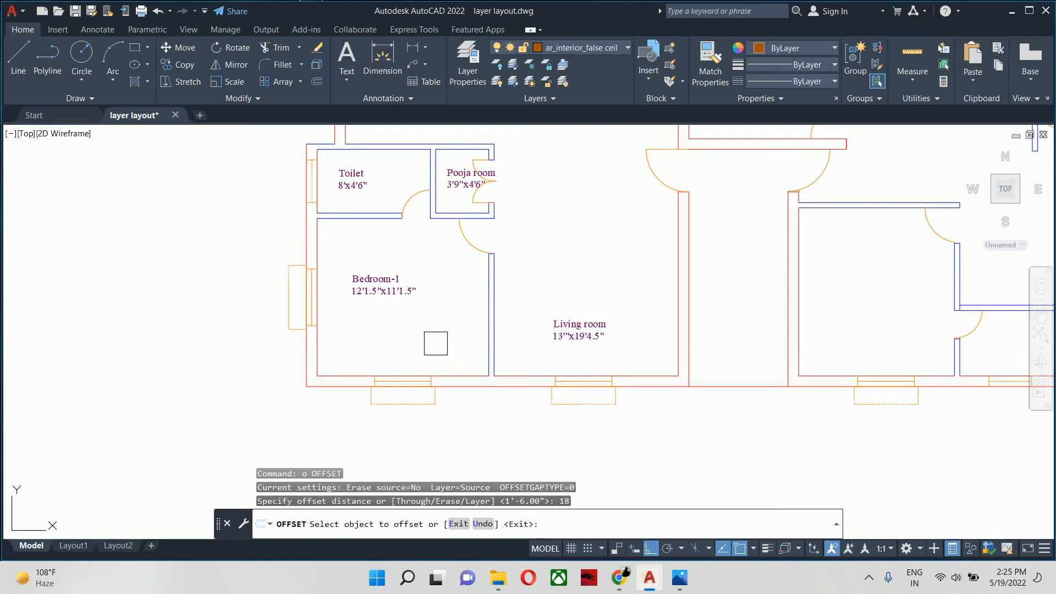
{"action": "left_click", "coordinate": [488, 352]}
{"action": "left_click", "coordinate": [414, 344]}
- Offset the inner line of Bedroom-2's right-hand wall into the bedroom by the same 18 inches and end the Offset command
{"action": "middle_click_drag", "start_coordinate": [534, 284], "coordinate": [427, 555]}
{"action": "scroll", "coordinate": [515, 325], "scroll_direction": "up", "scroll_amount": 4}
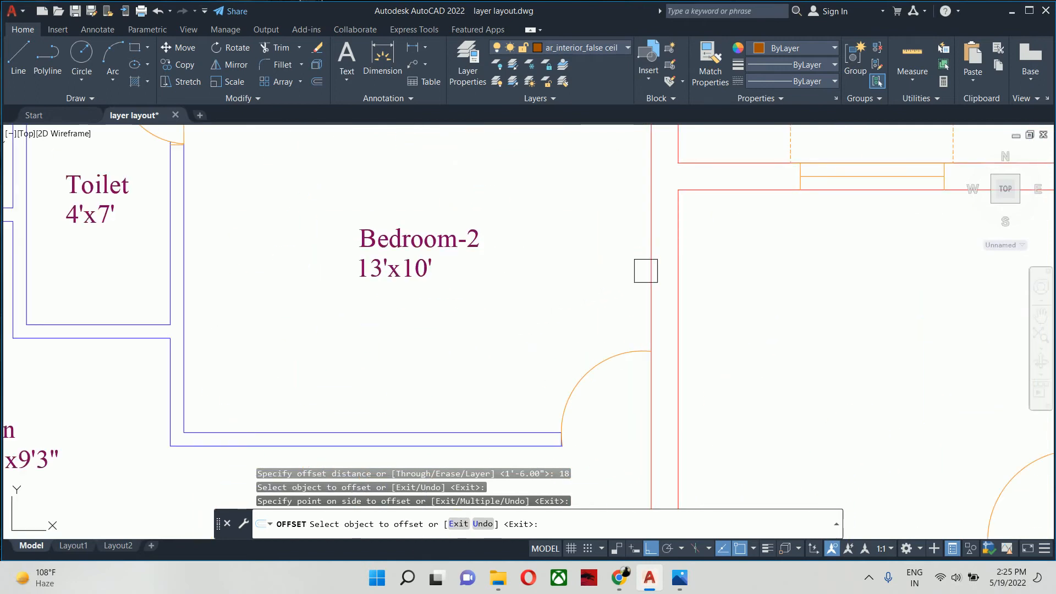
{"action": "left_click", "coordinate": [650, 257]}
{"action": "left_click", "coordinate": [578, 260]}
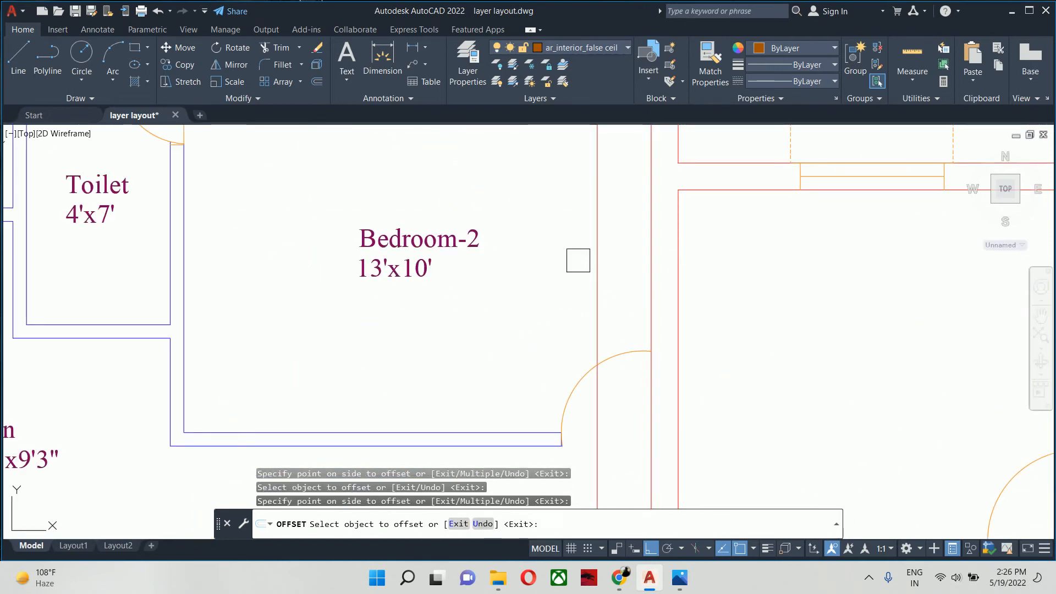
{"action": "scroll", "coordinate": [576, 260], "scroll_direction": "down", "scroll_amount": 2}
{"action": "key", "text": "Escape"}
{"action": "key", "text": "Escape"}
{"action": "scroll", "coordinate": [615, 264], "scroll_direction": "down", "scroll_amount": 2}
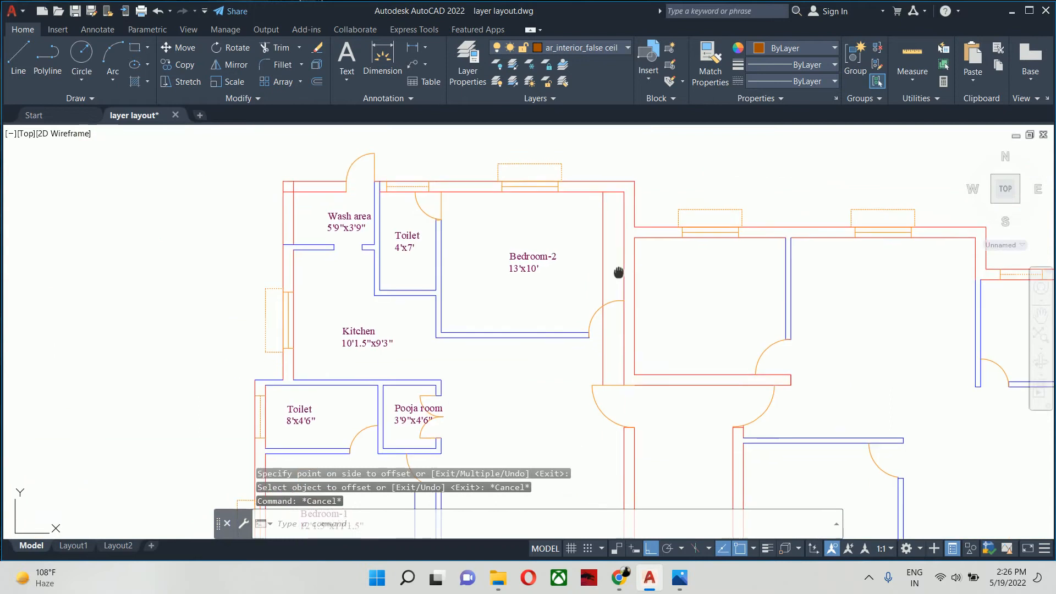
{"action": "middle_click_drag", "start_coordinate": [618, 271], "coordinate": [599, 330]}
{"action": "mouse_move", "coordinate": [596, 304]}
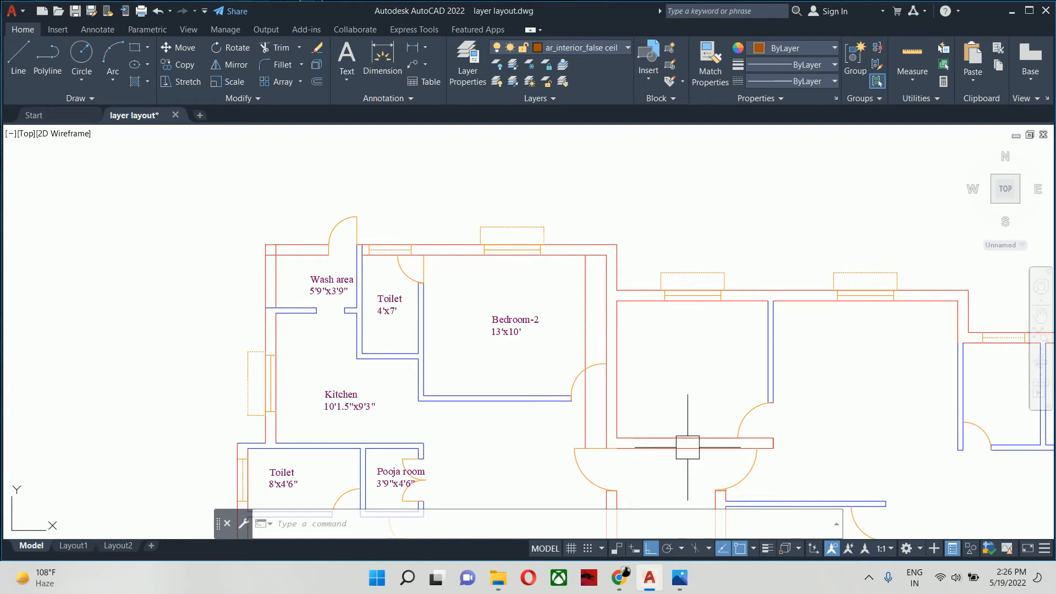
{"action": "scroll", "coordinate": [671, 389], "scroll_direction": "down", "scroll_amount": 7}
{"action": "middle_click_drag", "start_coordinate": [672, 389], "coordinate": [639, 351]}
- Switch to Chrome, examine Google image results for "ac ducts" in a new tab, close that tab and return to AutoCAD
{"action": "left_click", "coordinate": [619, 578]}
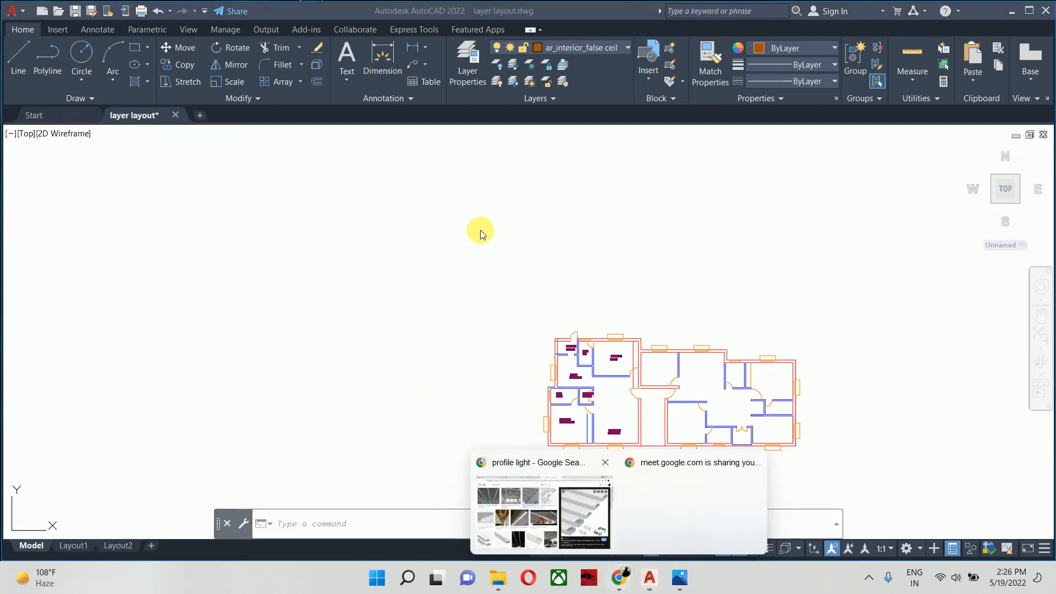
{"action": "left_click", "coordinate": [519, 506]}
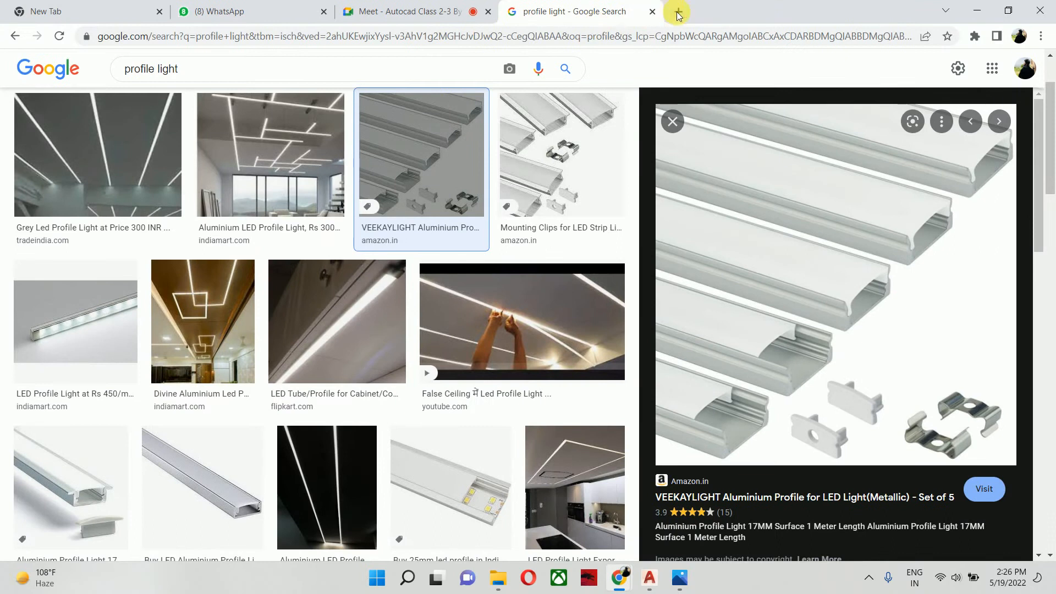
{"action": "key", "text": "ctrl+t"}
{"action": "type", "text": "ac"}
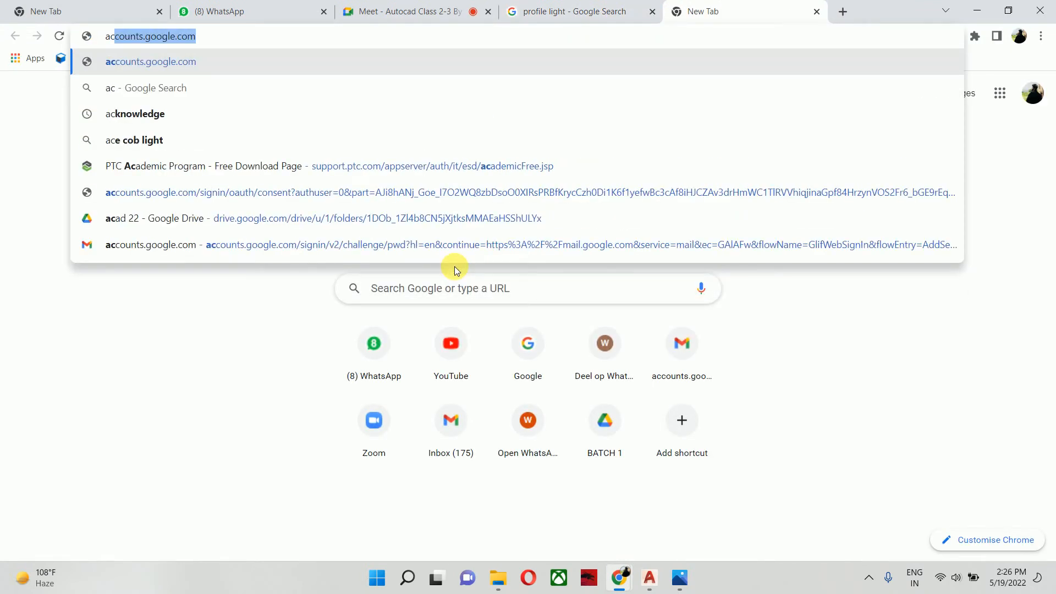
{"action": "type", "text": " ducts"}
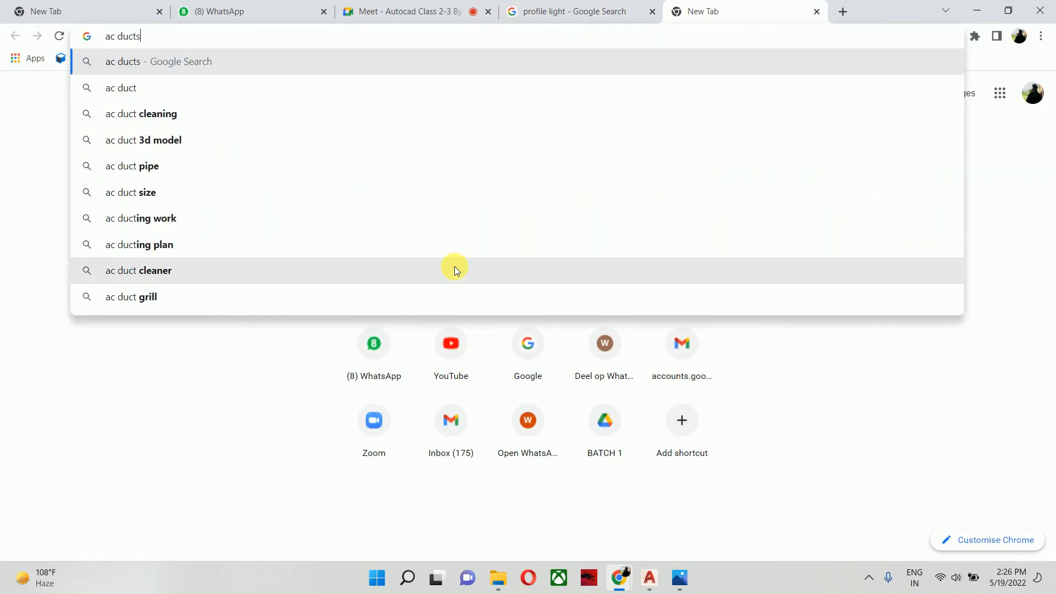
{"action": "key", "text": "Return"}
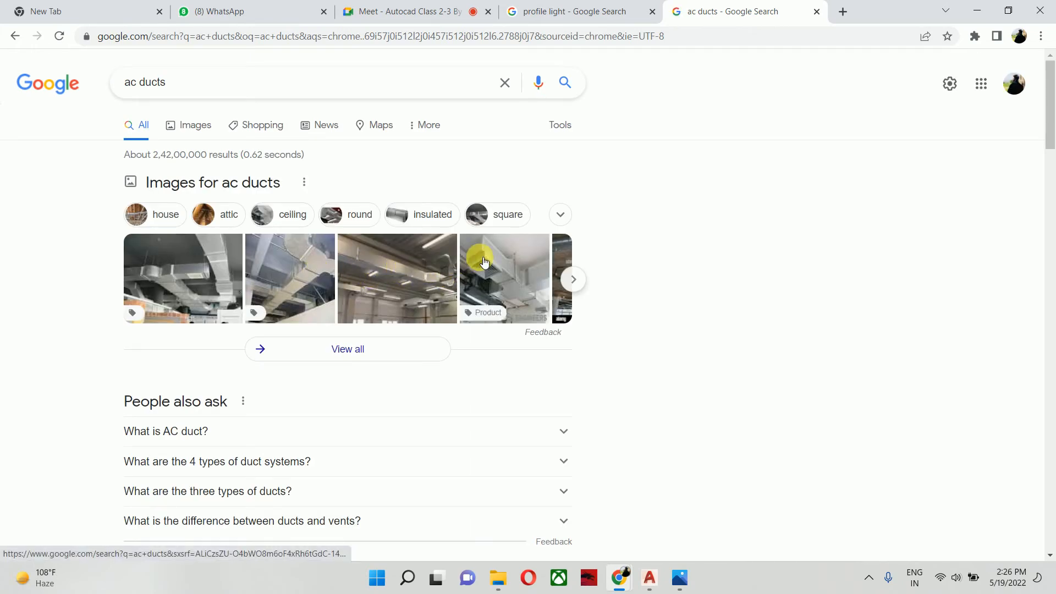
{"action": "left_click", "coordinate": [168, 125]}
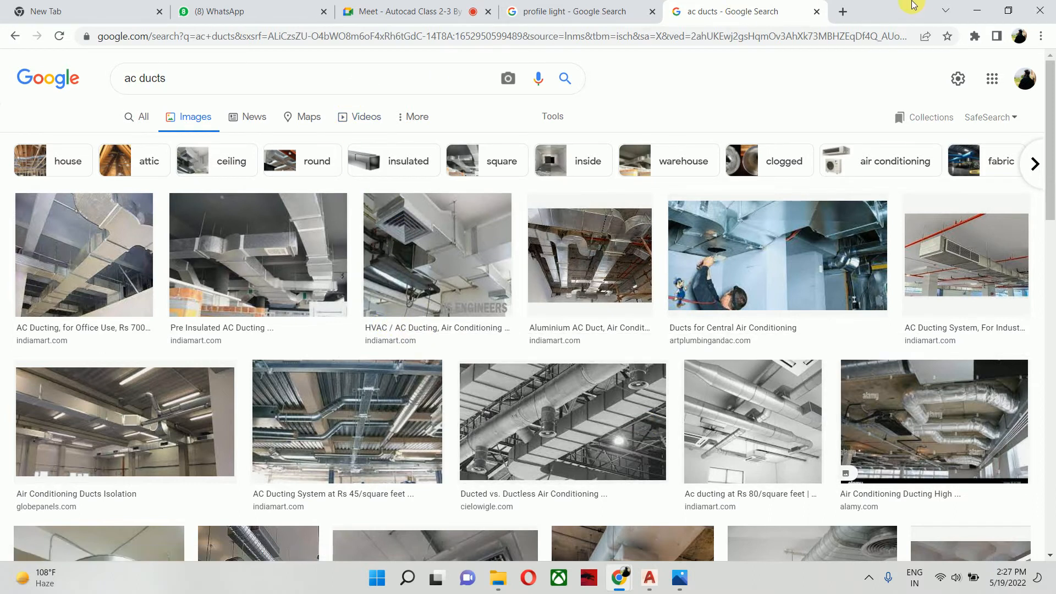
{"action": "left_click", "coordinate": [811, 13]}
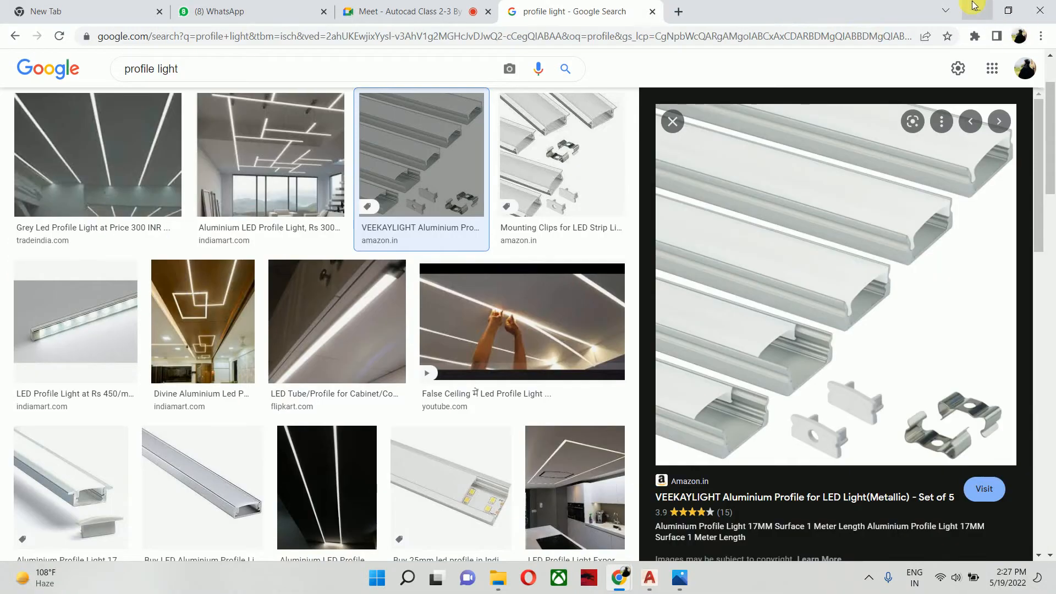
{"action": "key", "text": "alt+Tab"}
- Draw a line closing the upper end of Bedroom-1's wardrobe, from its offset line across to the wall beside the door
{"action": "scroll", "coordinate": [608, 353], "scroll_direction": "up", "scroll_amount": 4}
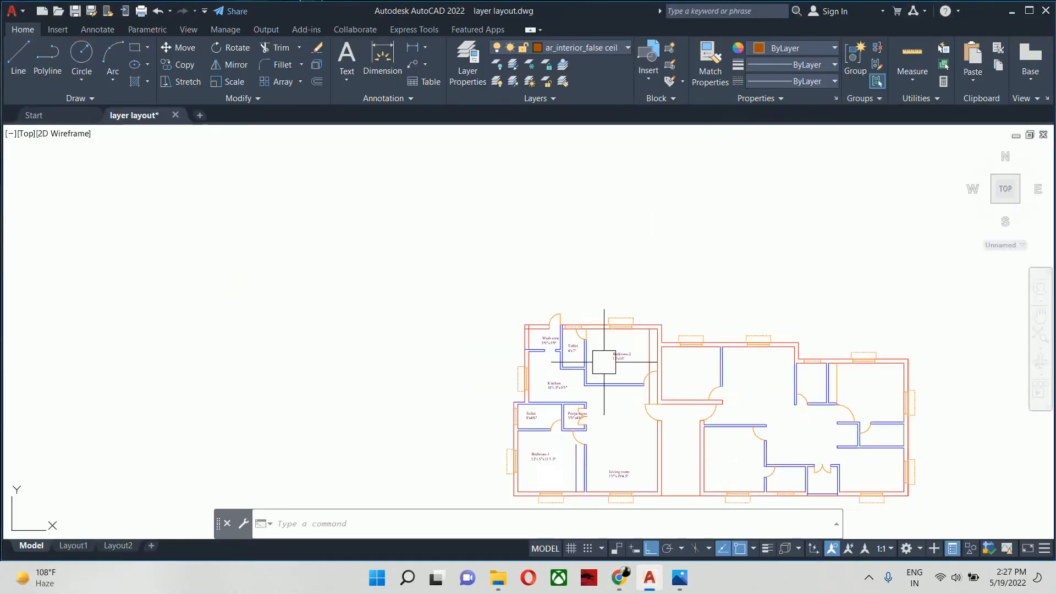
{"action": "middle_click_drag", "start_coordinate": [587, 381], "coordinate": [512, 217]}
{"action": "scroll", "coordinate": [472, 312], "scroll_direction": "up", "scroll_amount": 5}
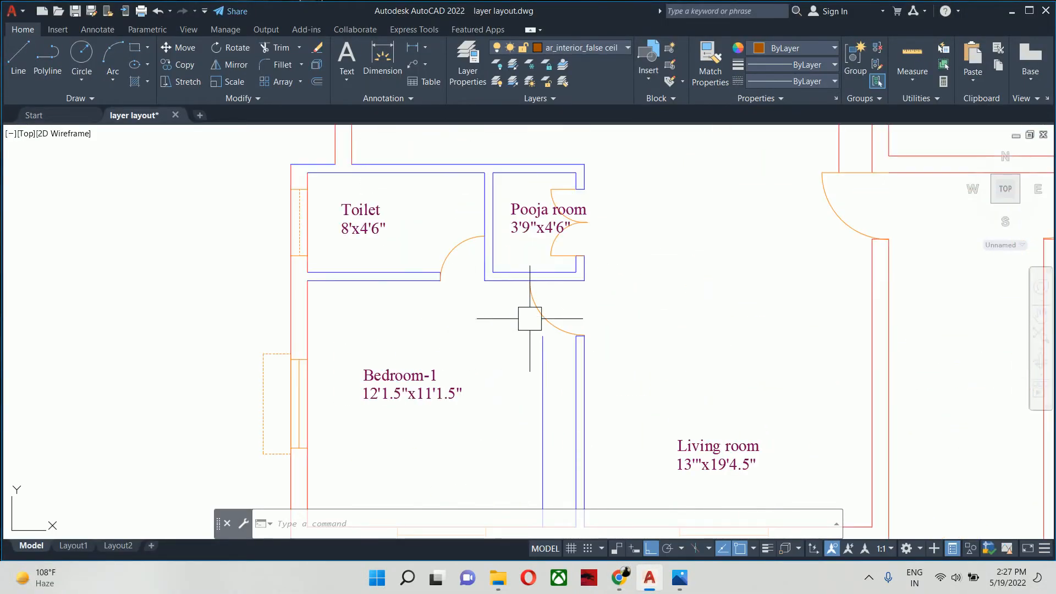
{"action": "type", "text": "l"}
{"action": "key", "text": "Return"}
{"action": "scroll", "coordinate": [533, 319], "scroll_direction": "up", "scroll_amount": 4}
{"action": "left_click", "coordinate": [542, 336]}
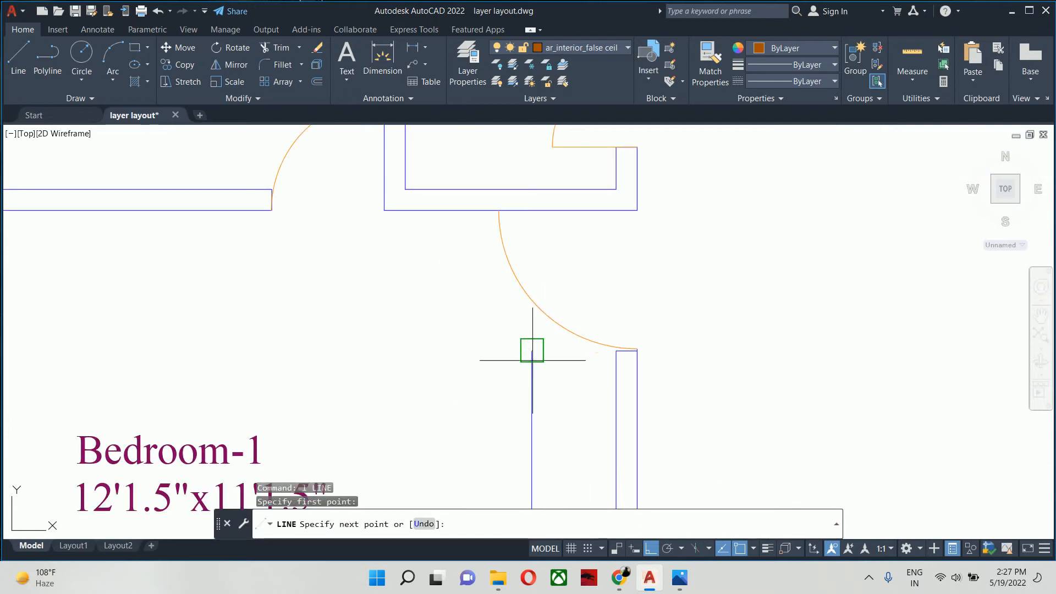
{"action": "left_click", "coordinate": [616, 350]}
{"action": "key", "text": "Escape"}
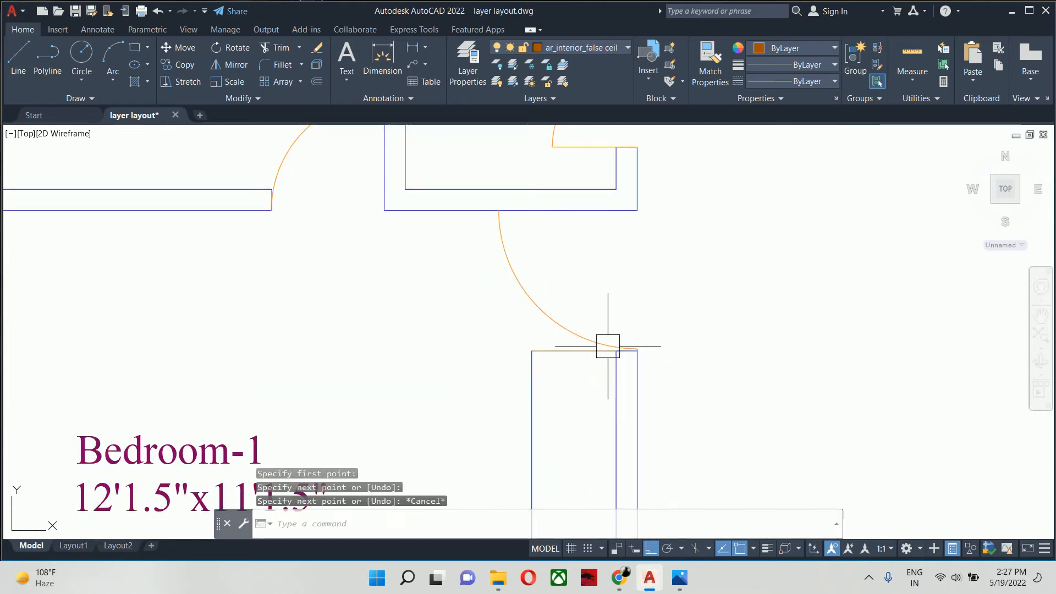
{"action": "key", "text": "Escape"}
- Measure the vertical distance from Bedroom-2's door swing to the room's upper inner corner without placing the dimension
{"action": "scroll", "coordinate": [602, 336], "scroll_direction": "down", "scroll_amount": 6}
{"action": "middle_click_drag", "start_coordinate": [630, 285], "coordinate": [399, 450]}
{"action": "scroll", "coordinate": [452, 337], "scroll_direction": "up", "scroll_amount": 6}
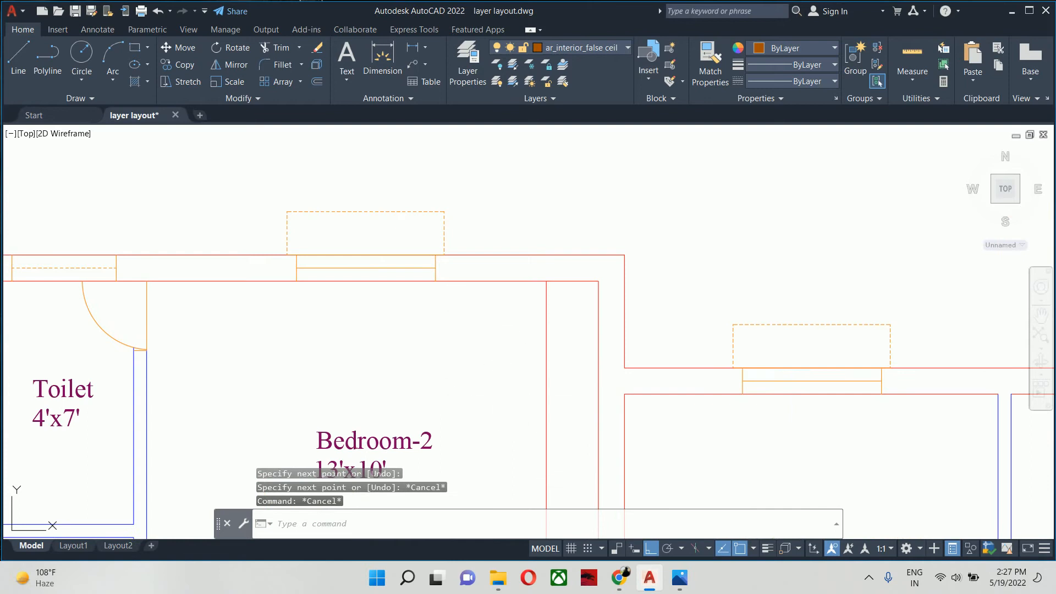
{"action": "middle_click_drag", "start_coordinate": [544, 413], "coordinate": [457, 279]}
{"action": "middle_click_drag", "start_coordinate": [462, 332], "coordinate": [446, 325]}
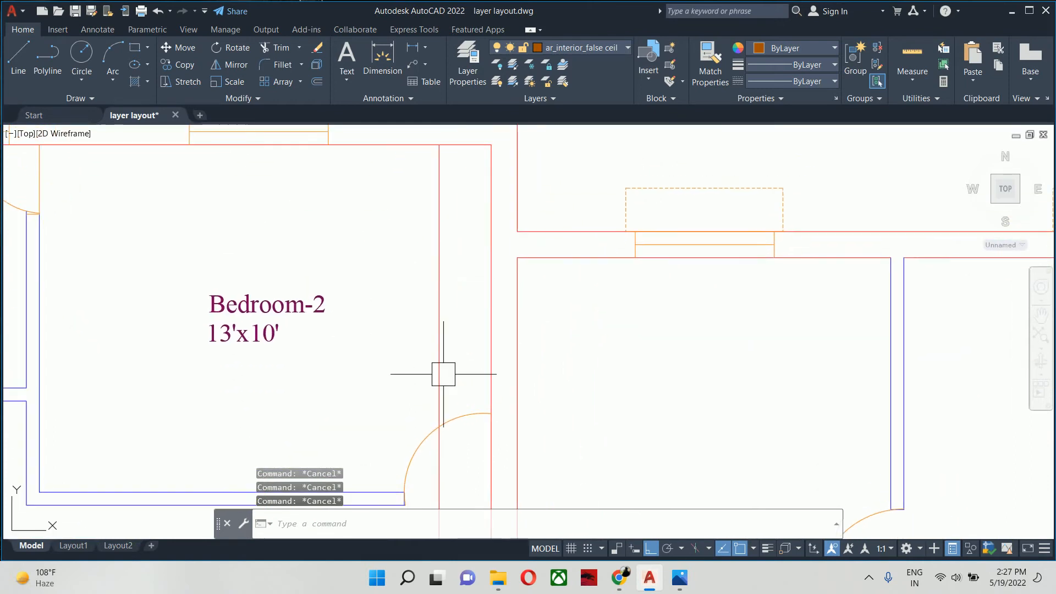
{"action": "type", "text": "o"}
{"action": "key", "text": "Return"}
{"action": "key", "text": "Escape"}
{"action": "type", "text": "dli"}
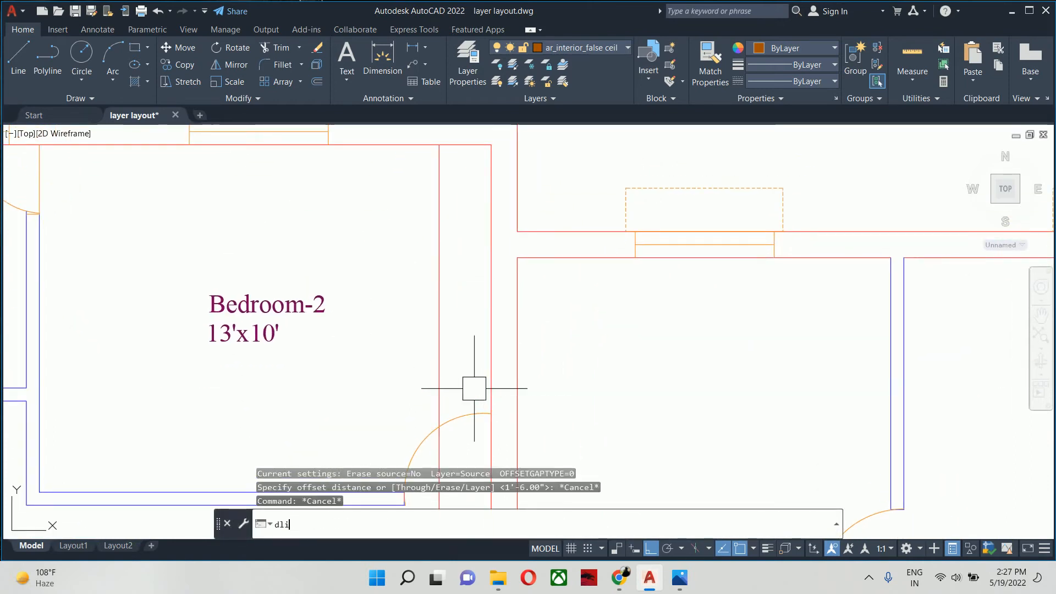
{"action": "key", "text": "Return"}
{"action": "left_click", "coordinate": [491, 413]}
{"action": "middle_click_drag", "start_coordinate": [487, 162], "coordinate": [498, 248]}
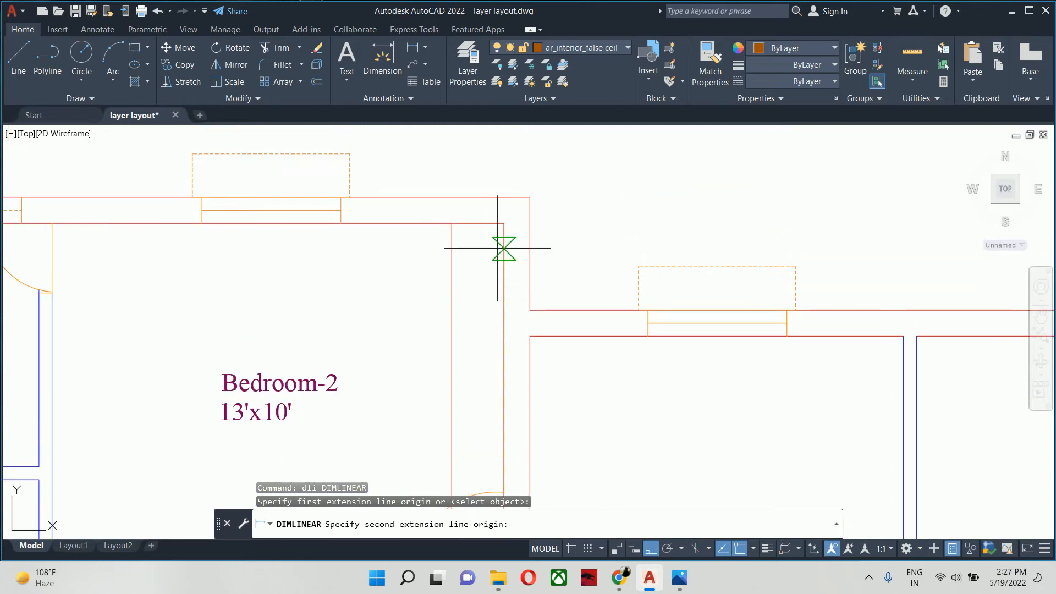
{"action": "left_click", "coordinate": [502, 225]}
{"action": "key", "text": "Escape"}
- Offset the inner line of Bedroom-2's upper wall by 7' down into the room
{"action": "type", "text": "o"}
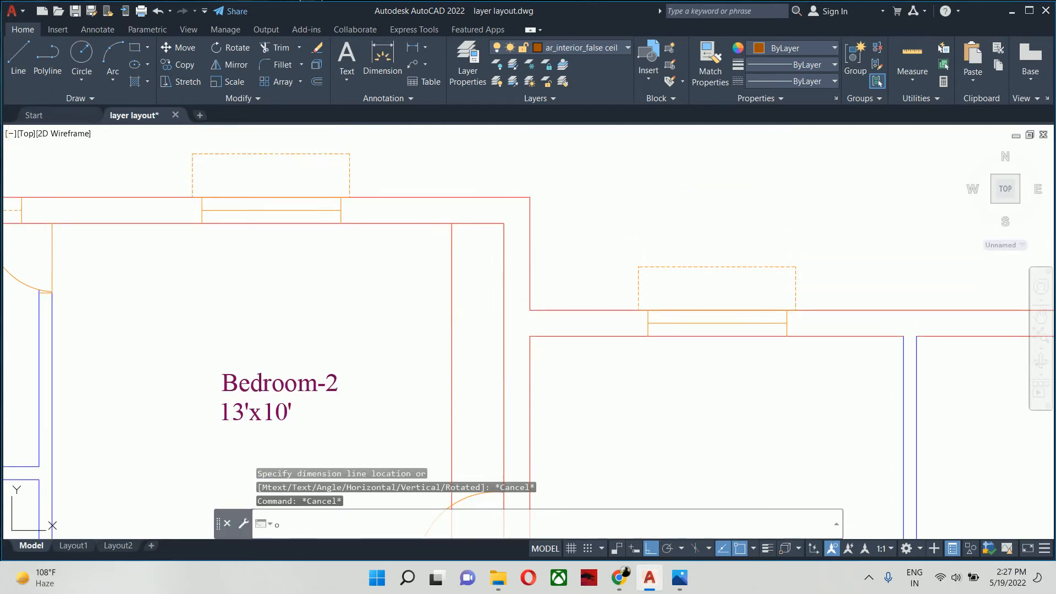
{"action": "key", "text": "Return"}
{"action": "type", "text": "7'"}
{"action": "key", "text": "Return"}
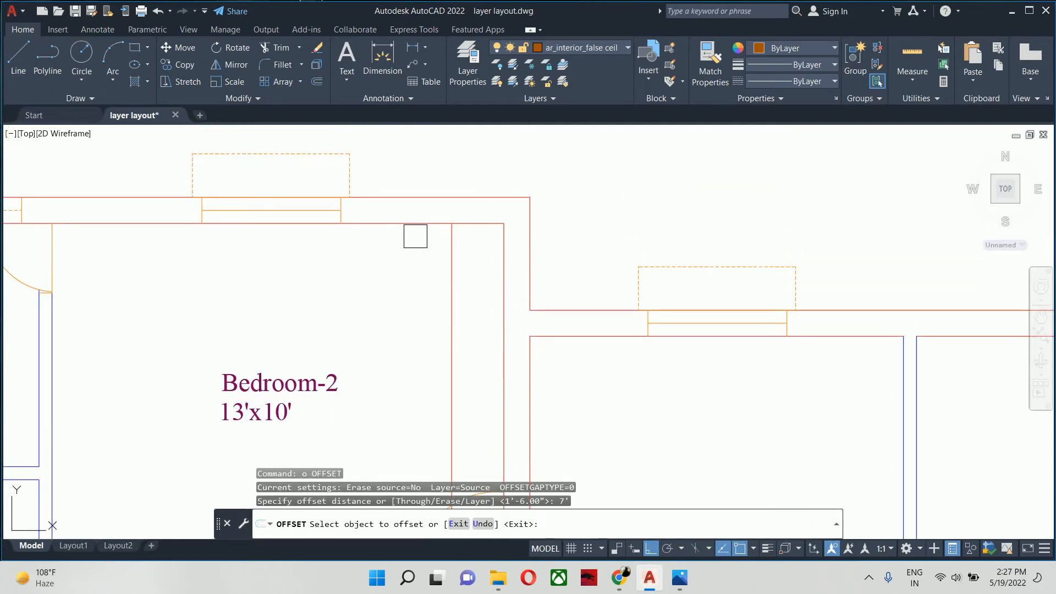
{"action": "left_click", "coordinate": [415, 224]}
{"action": "key", "text": "Escape"}
{"action": "key", "text": "Escape"}
{"action": "key", "text": "Escape"}
- Trim the two offset lines at their crossing in Bedroom-2 so that only the closed wardrobe outline along the wall remains
{"action": "scroll", "coordinate": [413, 314], "scroll_direction": "down", "scroll_amount": 3}
{"action": "scroll", "coordinate": [391, 323], "scroll_direction": "up", "scroll_amount": 6}
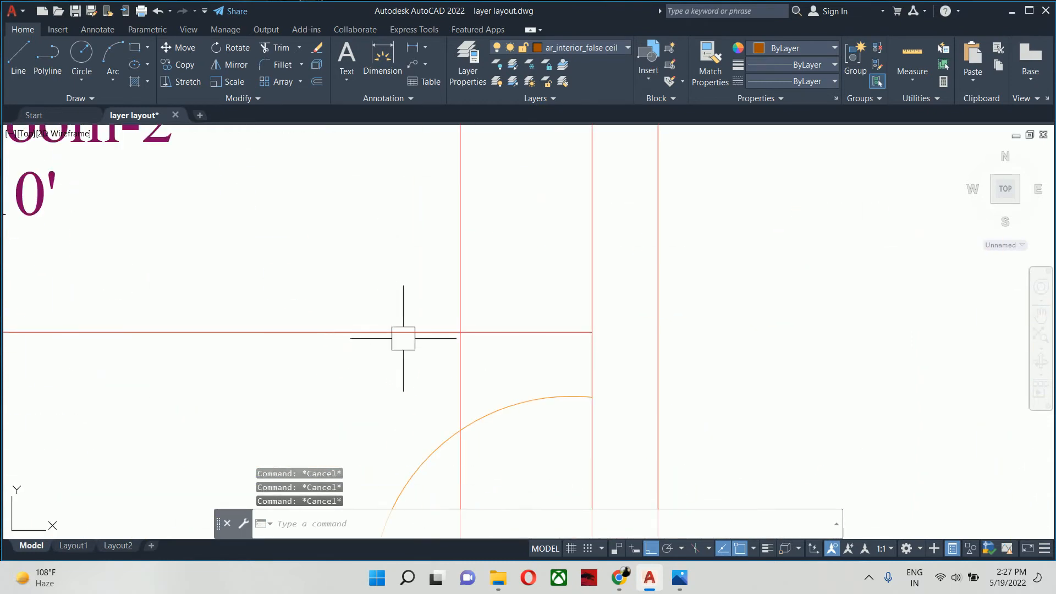
{"action": "scroll", "coordinate": [403, 338], "scroll_direction": "up", "scroll_amount": 4}
{"action": "middle_click_drag", "start_coordinate": [421, 356], "coordinate": [414, 409]}
{"action": "type", "text": "tr"}
{"action": "key", "text": "Return"}
{"action": "key", "text": "Return"}
{"action": "scroll", "coordinate": [408, 391], "scroll_direction": "up", "scroll_amount": 4}
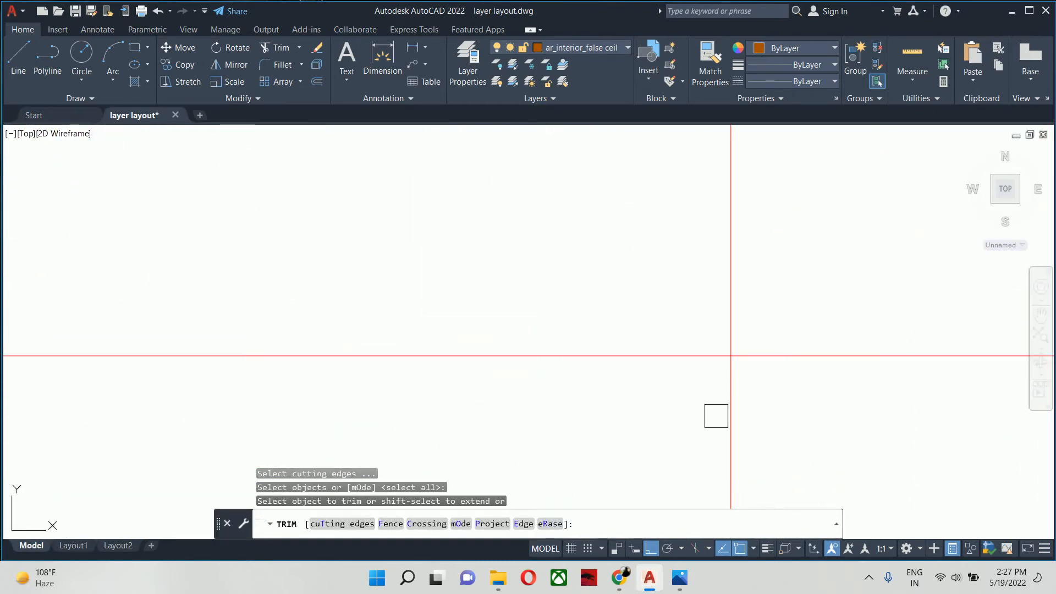
{"action": "left_click", "coordinate": [725, 416]}
{"action": "left_click", "coordinate": [614, 358]}
{"action": "key", "text": "Escape"}
{"action": "key", "text": "Escape"}
{"action": "key", "text": "Escape"}
{"action": "scroll", "coordinate": [614, 359], "scroll_direction": "down", "scroll_amount": 5}
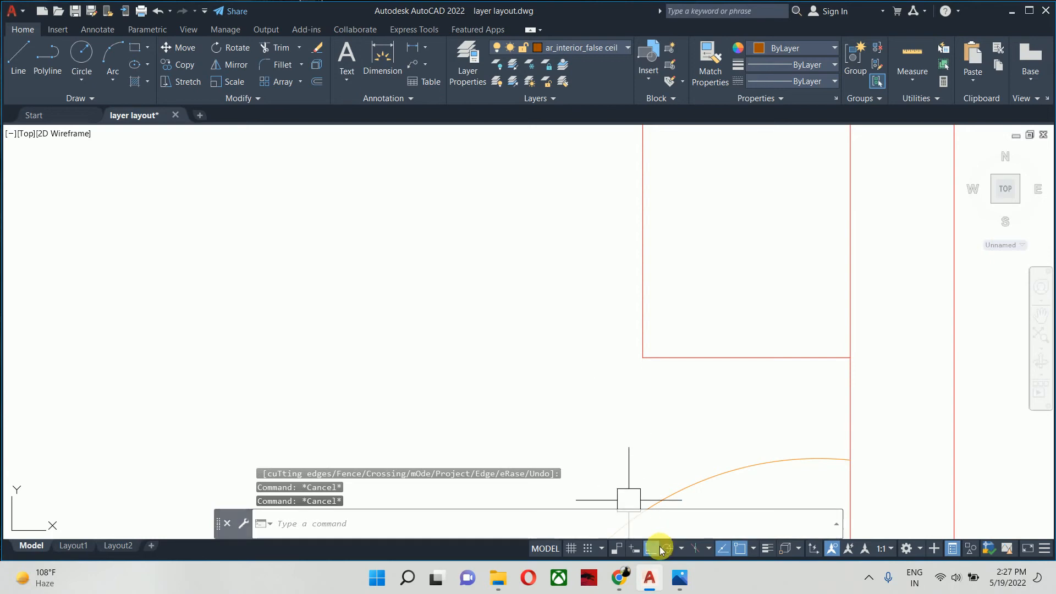
- Compare Bedroom-2's wardrobe with the reference plan Civil WB 028.jpg in Photos and return to the AutoCAD drawing
{"action": "left_click", "coordinate": [675, 575]}
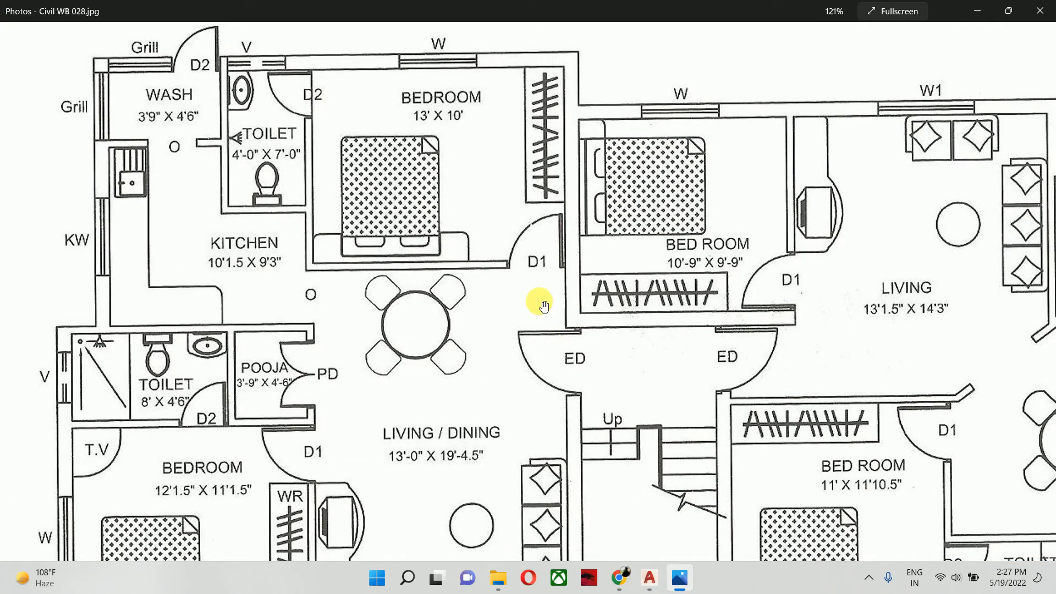
{"action": "key", "text": "alt+Tab"}
{"action": "scroll", "coordinate": [536, 307], "scroll_direction": "down", "scroll_amount": 5}
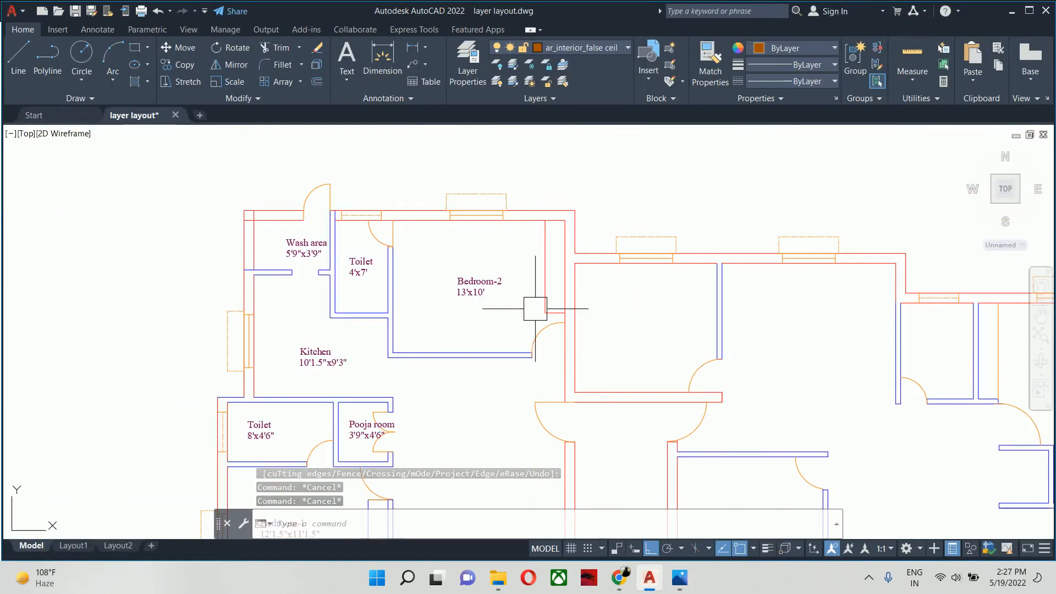
{"action": "middle_click_drag", "start_coordinate": [536, 308], "coordinate": [578, 320]}
{"action": "scroll", "coordinate": [557, 320], "scroll_direction": "up", "scroll_amount": 2}
{"action": "scroll", "coordinate": [529, 308], "scroll_direction": "down", "scroll_amount": 2}
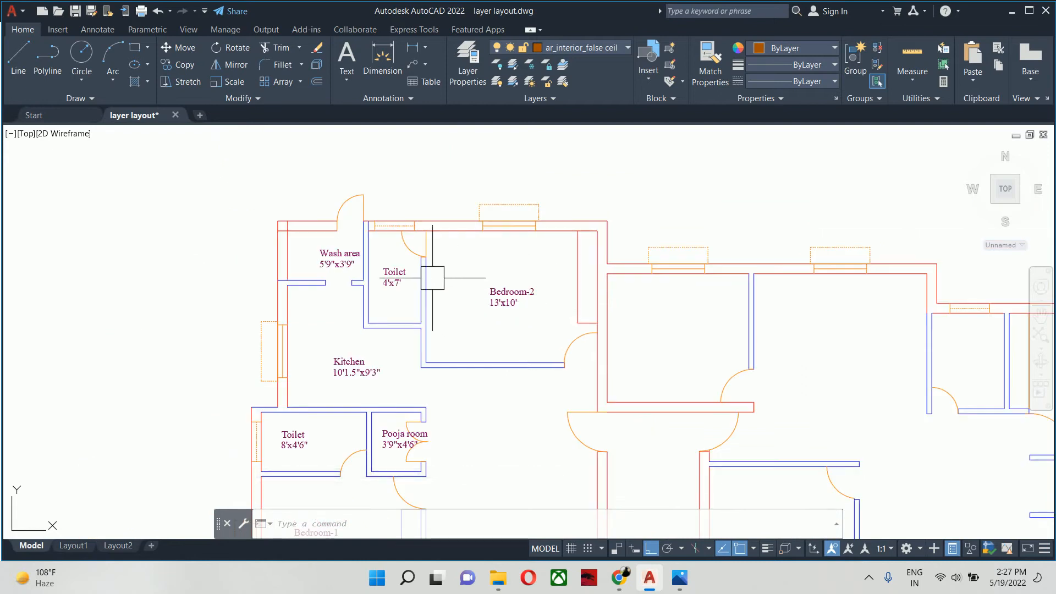
- Match the properties of the short upper line of Bedroom-1's wardrobe to those of its blue vertical line
{"action": "scroll", "coordinate": [431, 279], "scroll_direction": "down", "scroll_amount": 2}
{"action": "middle_click_drag", "start_coordinate": [439, 257], "coordinate": [483, 140]}
{"action": "scroll", "coordinate": [458, 303], "scroll_direction": "up", "scroll_amount": 4}
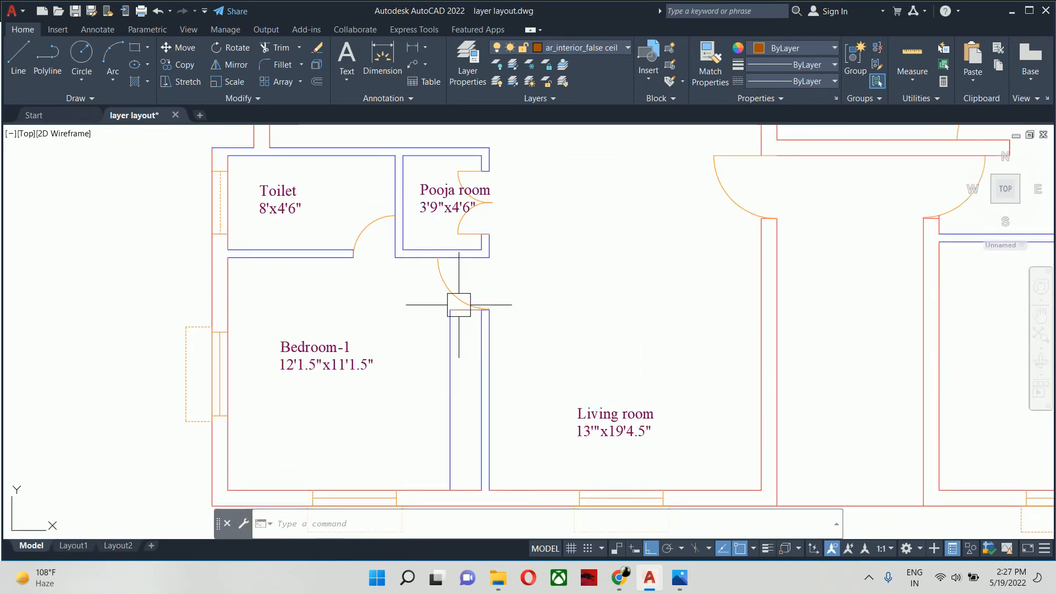
{"action": "type", "text": "a"}
{"action": "key", "text": "Return"}
{"action": "scroll", "coordinate": [455, 301], "scroll_direction": "up", "scroll_amount": 4}
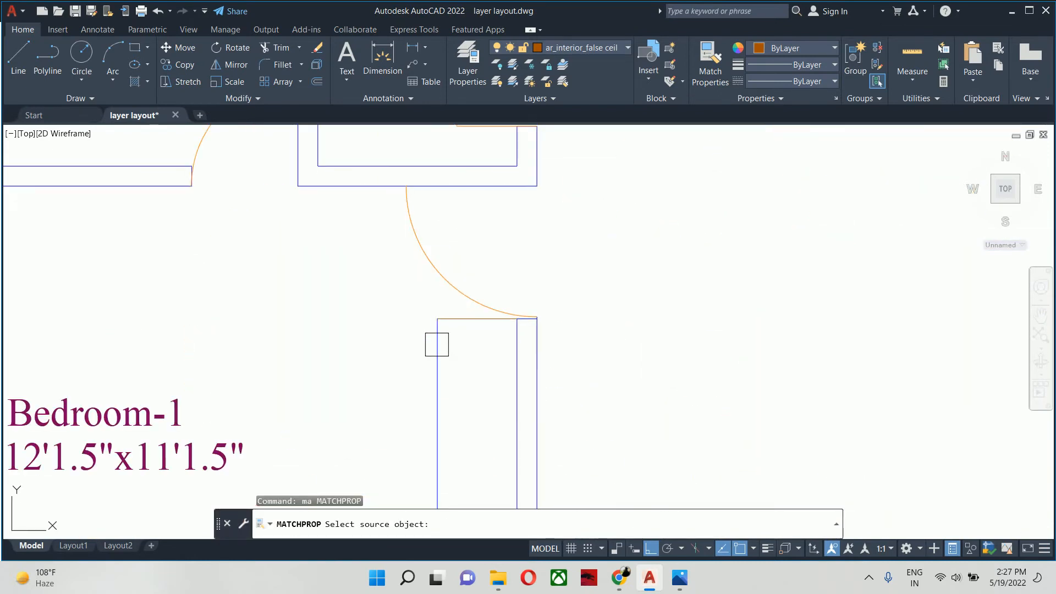
{"action": "left_click", "coordinate": [450, 315]}
{"action": "key", "text": "Escape"}
{"action": "key", "text": "Escape"}
{"action": "scroll", "coordinate": [418, 292], "scroll_direction": "down", "scroll_amount": 5}
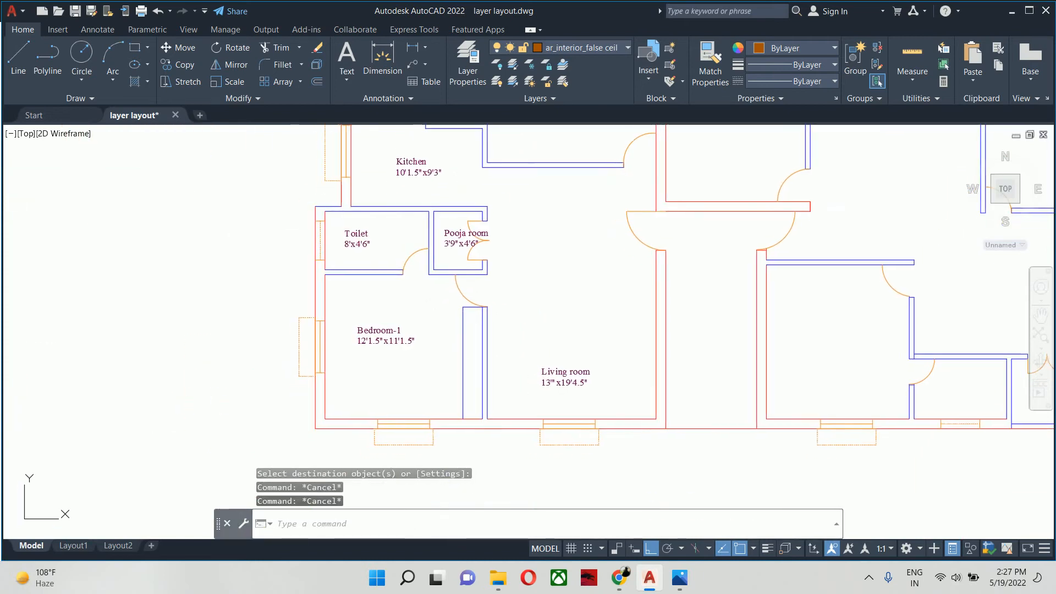
{"action": "key", "text": "Escape"}
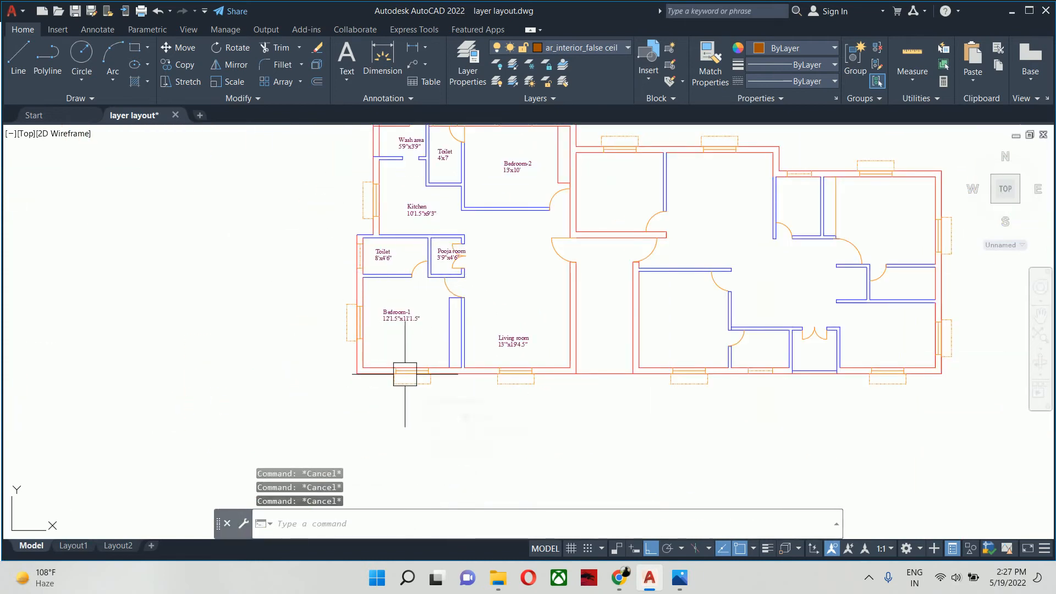
{"action": "scroll", "coordinate": [399, 330], "scroll_direction": "up", "scroll_amount": 2}
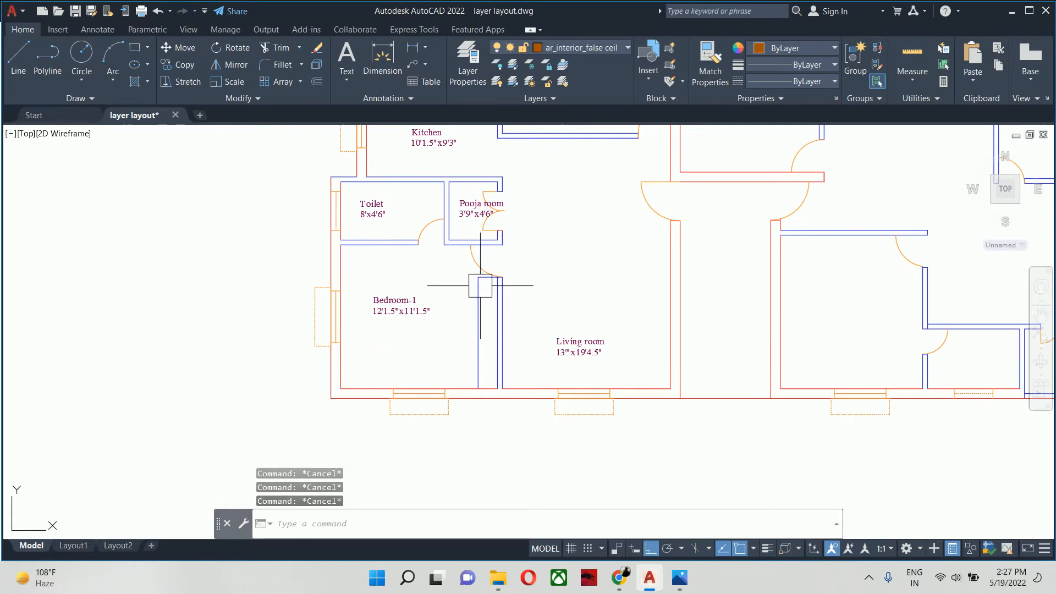
{"action": "mouse_move", "coordinate": [480, 286]}
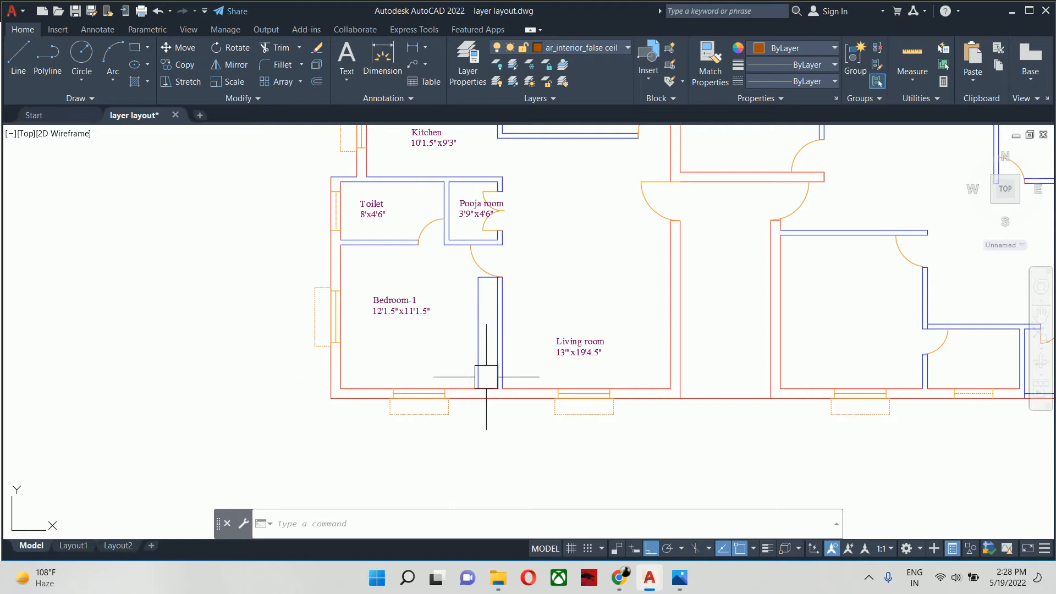
{"action": "key", "text": "Escape"}
{"action": "key", "text": "Escape"}
{"action": "key", "text": "Escape"}
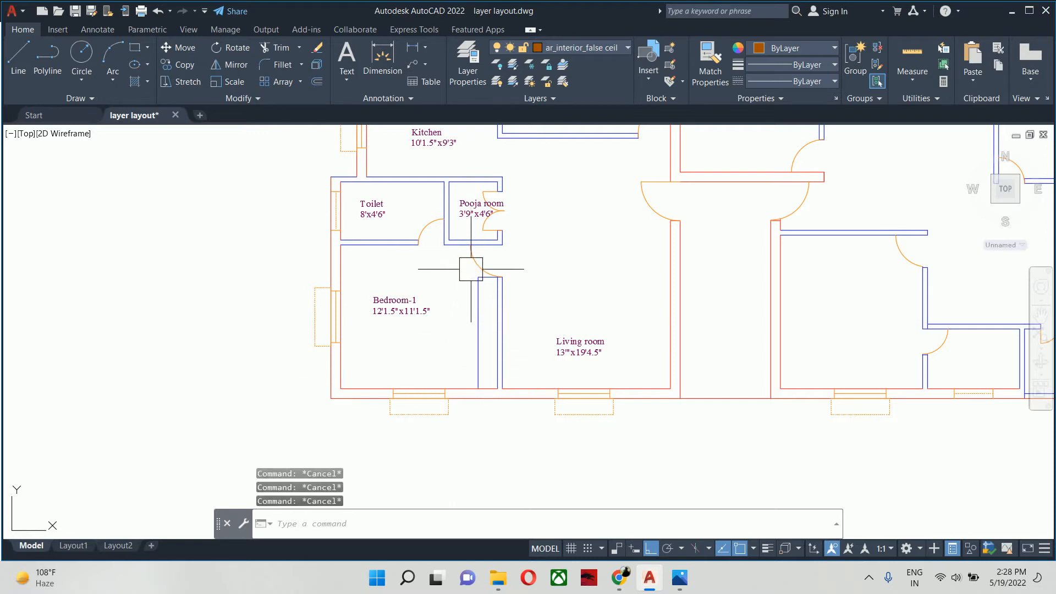
{"action": "type", "text": "pl"}
{"action": "key", "text": "Return"}
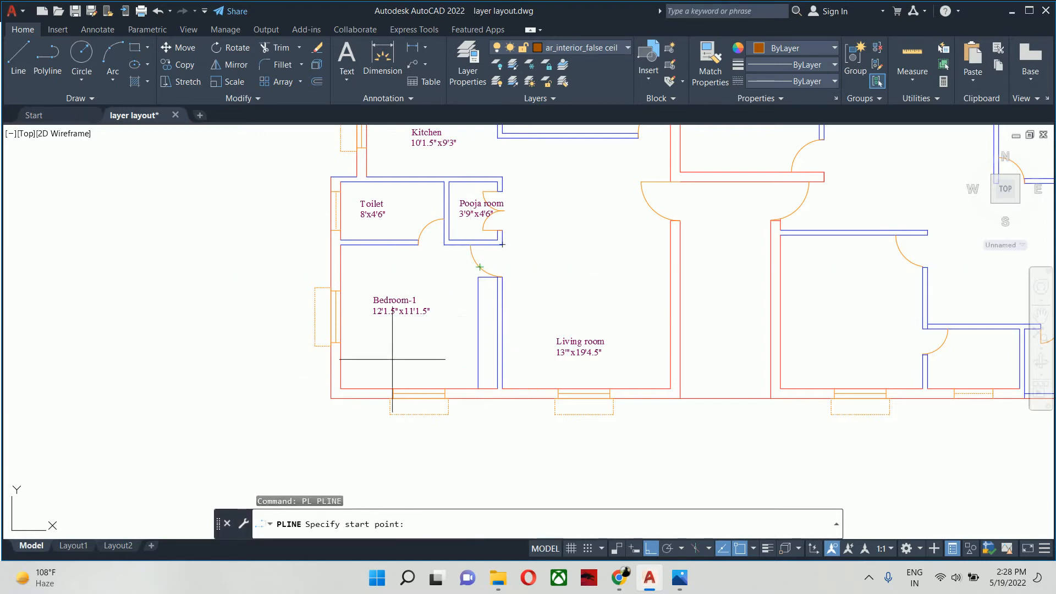
{"action": "key", "text": "Escape"}
{"action": "key", "text": "Escape"}
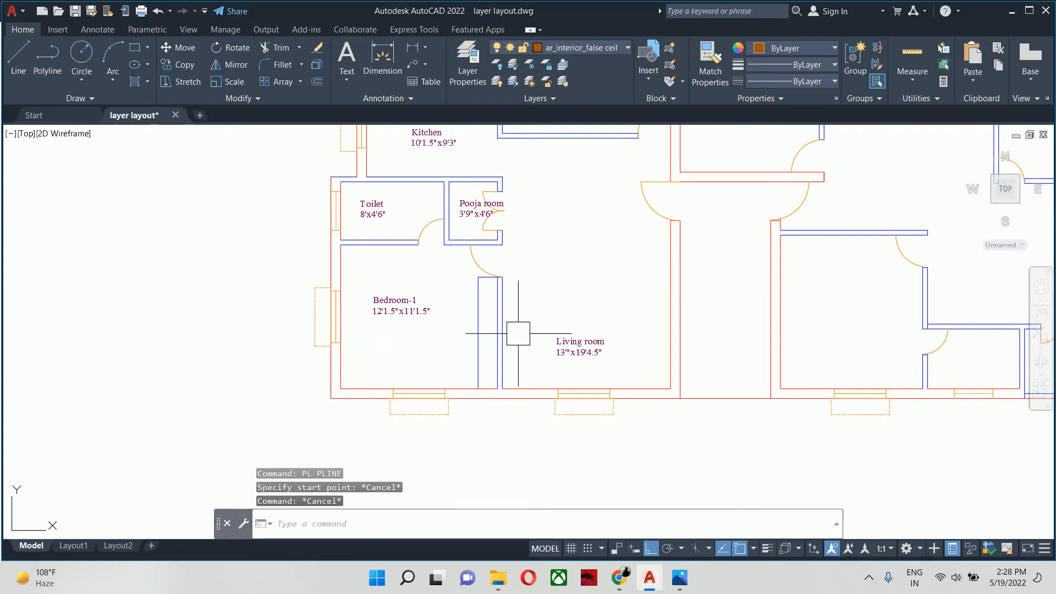
- Change the ar_interior_false ceiling layer's color, trying index color 100 first and settling on index color 112
{"action": "type", "text": "la"}
{"action": "key", "text": "Return"}
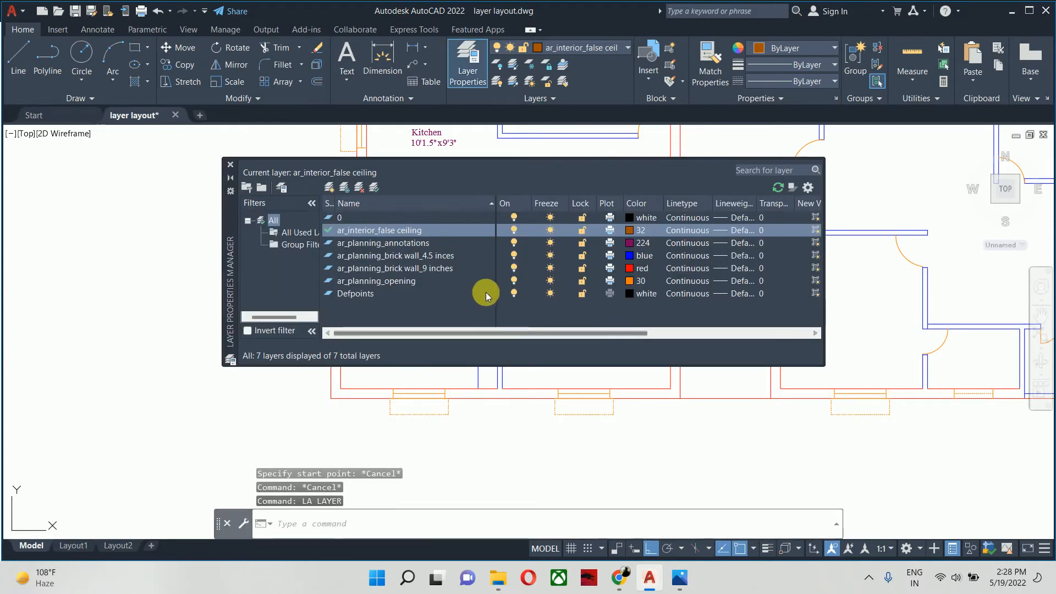
{"action": "left_click", "coordinate": [638, 230]}
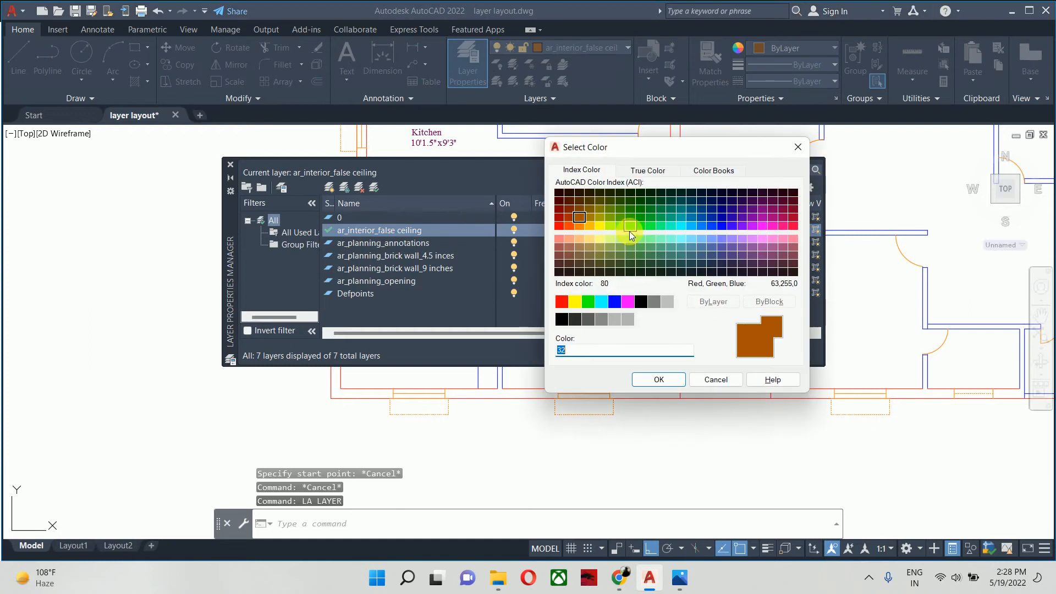
{"action": "left_click", "coordinate": [651, 224]}
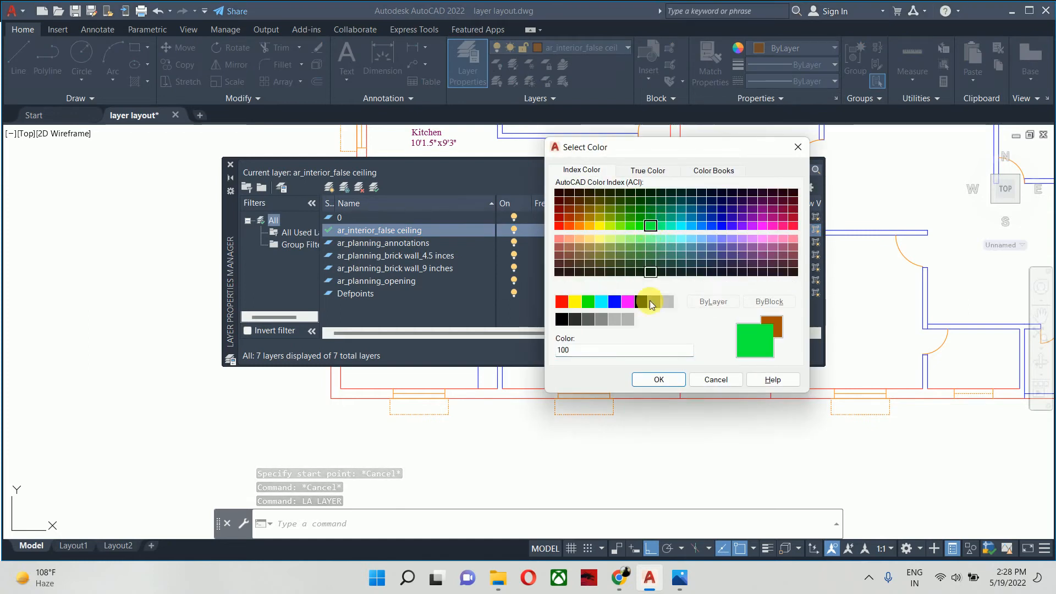
{"action": "left_click", "coordinate": [660, 379]}
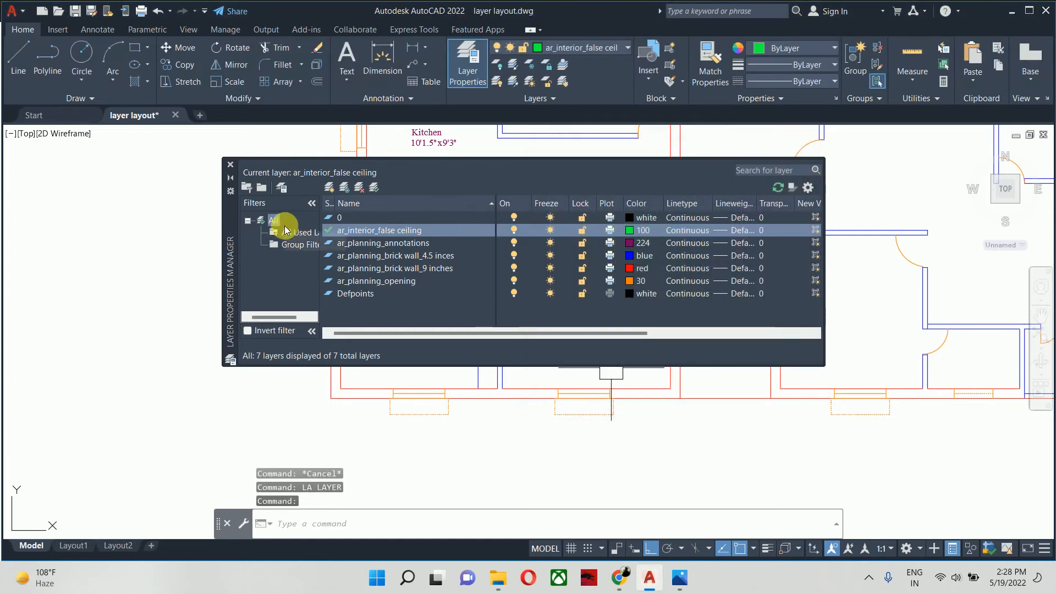
{"action": "left_click", "coordinate": [631, 230]}
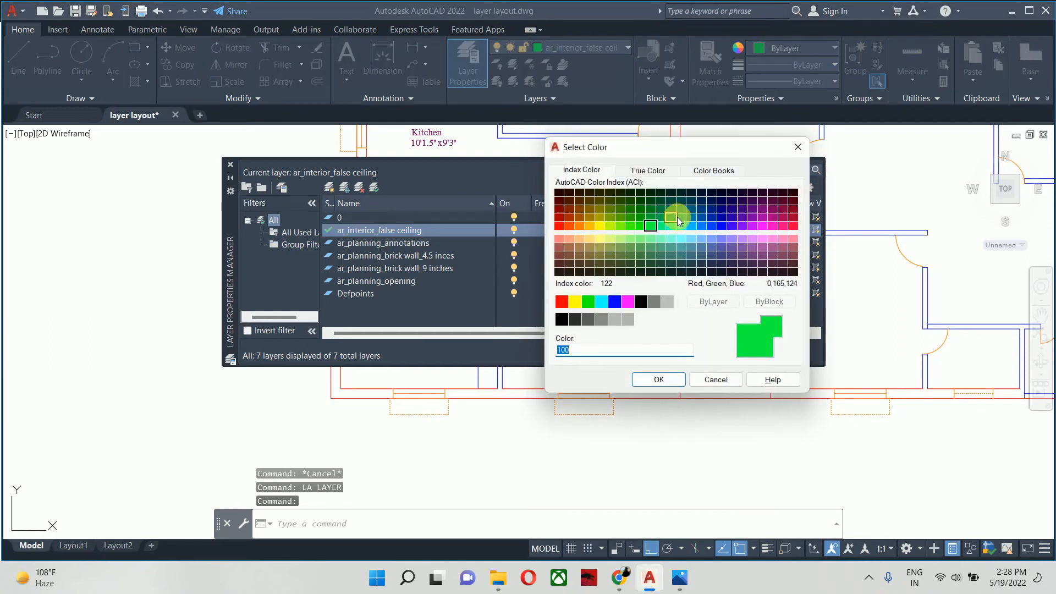
{"action": "left_click", "coordinate": [662, 219]}
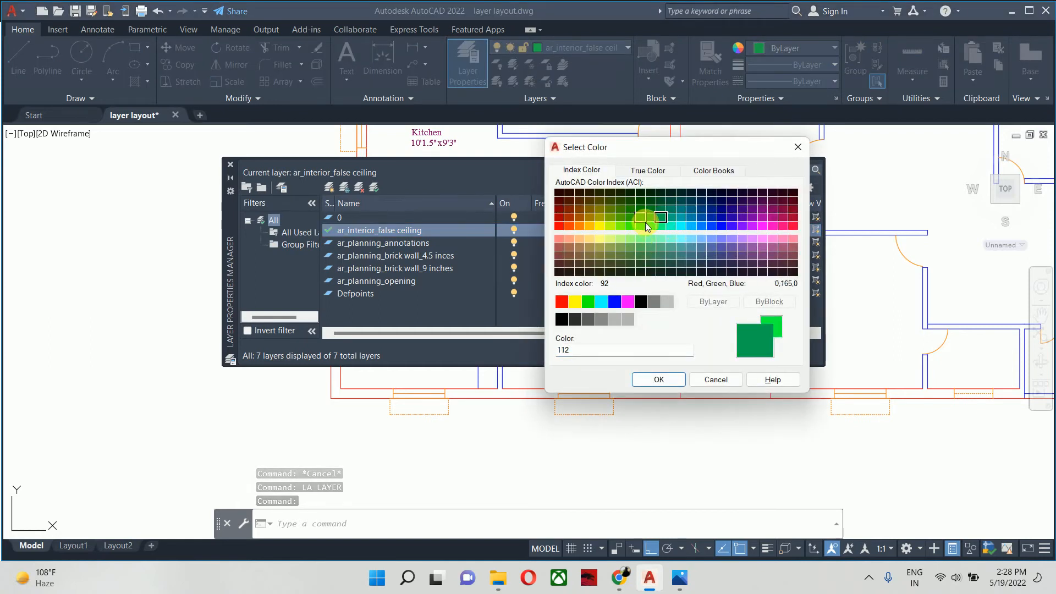
{"action": "left_click", "coordinate": [659, 379]}
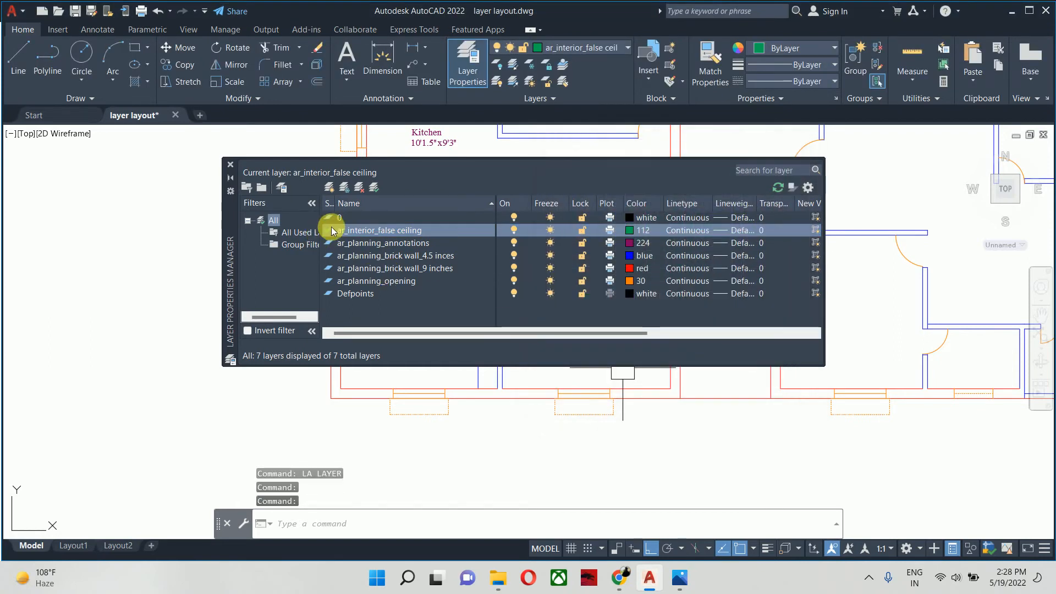
{"action": "left_click", "coordinate": [230, 165]}
- Start a polyline at Bedroom-1's upper-left inner corner and trace down the left wall, along the lower wall and up the wardrobe's front
{"action": "middle_click_drag", "start_coordinate": [413, 253], "coordinate": [428, 259]}
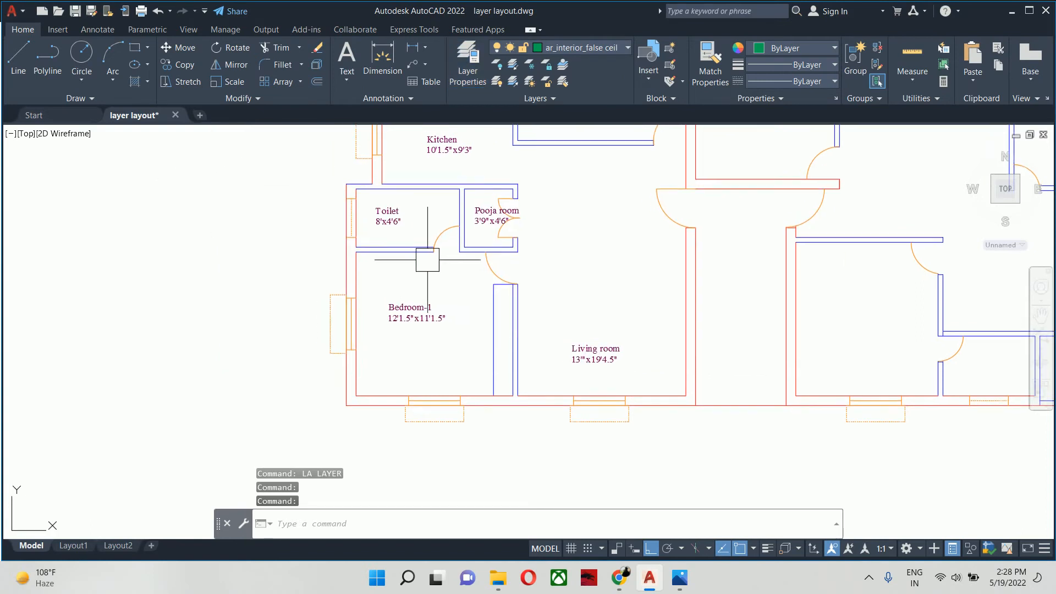
{"action": "key", "text": "Return"}
{"action": "scroll", "coordinate": [355, 254], "scroll_direction": "up", "scroll_amount": 5}
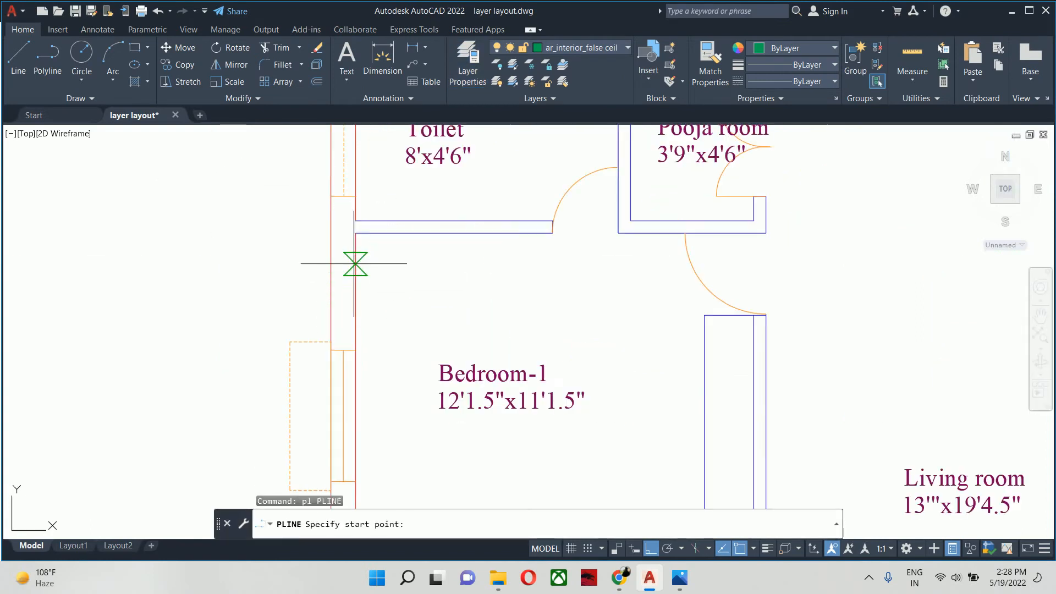
{"action": "left_click", "coordinate": [356, 232]}
{"action": "scroll", "coordinate": [356, 348], "scroll_direction": "down", "scroll_amount": 2}
{"action": "middle_click_drag", "start_coordinate": [356, 347], "coordinate": [340, 210]}
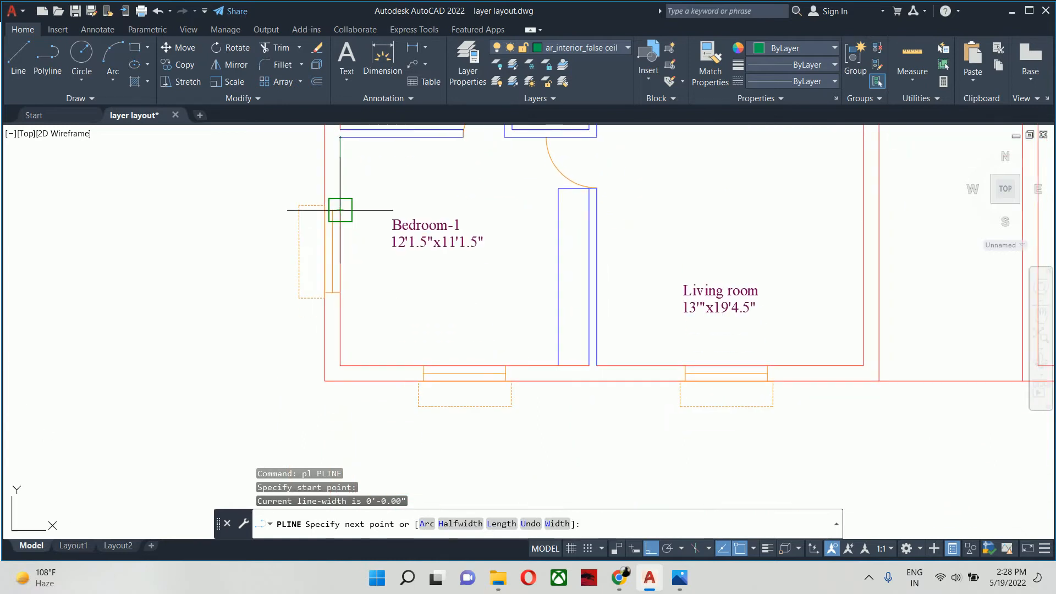
{"action": "left_click", "coordinate": [340, 365]}
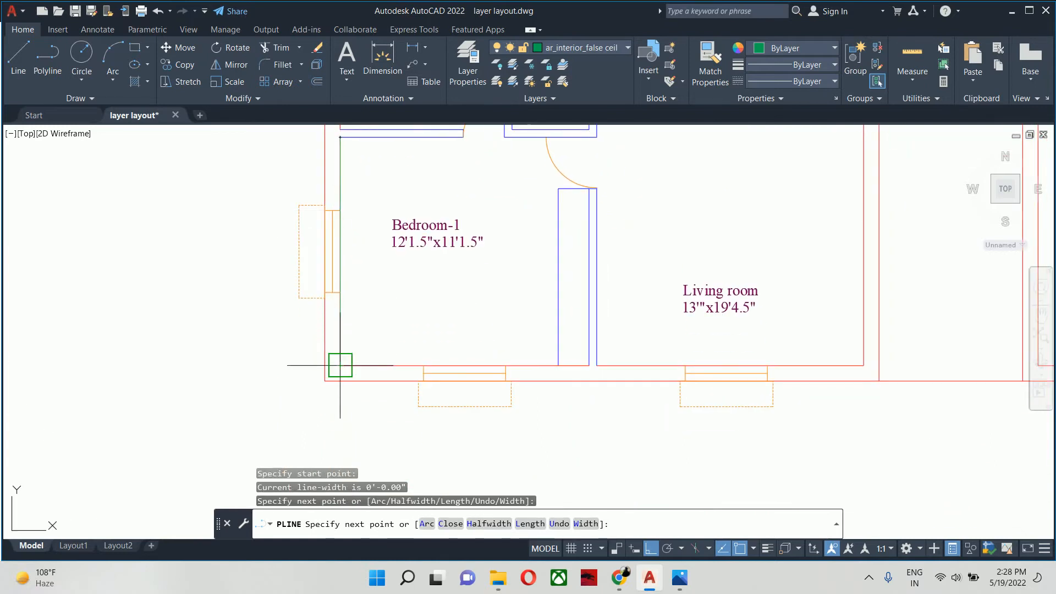
{"action": "left_click", "coordinate": [559, 364]}
{"action": "middle_click_drag", "start_coordinate": [536, 217], "coordinate": [553, 351]}
{"action": "scroll", "coordinate": [556, 344], "scroll_direction": "up", "scroll_amount": 5}
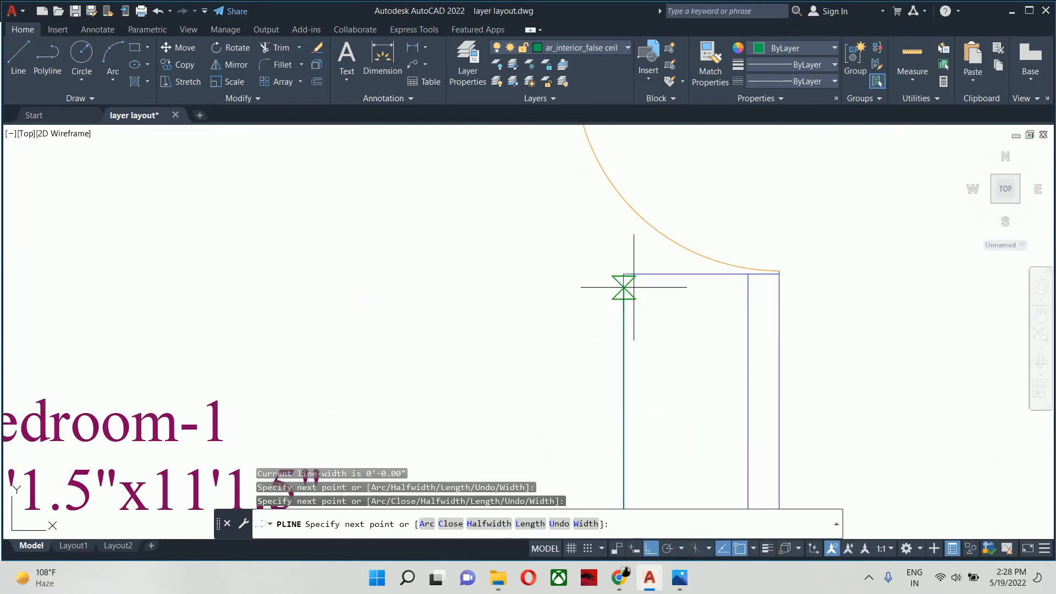
{"action": "left_click", "coordinate": [624, 273]}
- Continue the polyline along the wardrobe's upper edge, across the door opening and back along Bedroom-1's upper wall to its start point
{"action": "middle_click_drag", "start_coordinate": [624, 273], "coordinate": [457, 365]}
{"action": "scroll", "coordinate": [458, 366], "scroll_direction": "up", "scroll_amount": 2}
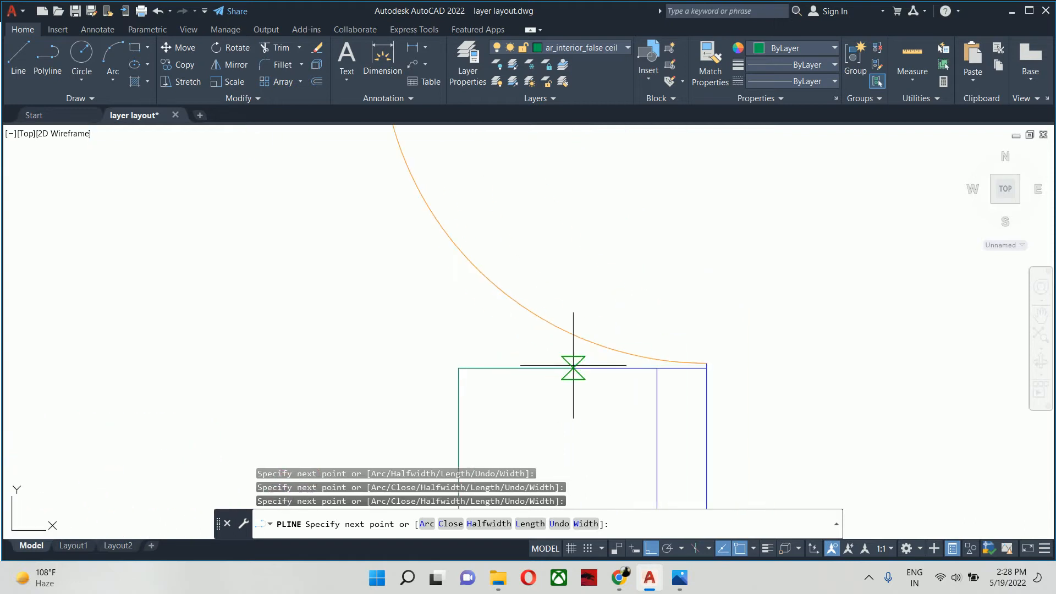
{"action": "left_click", "coordinate": [657, 368]}
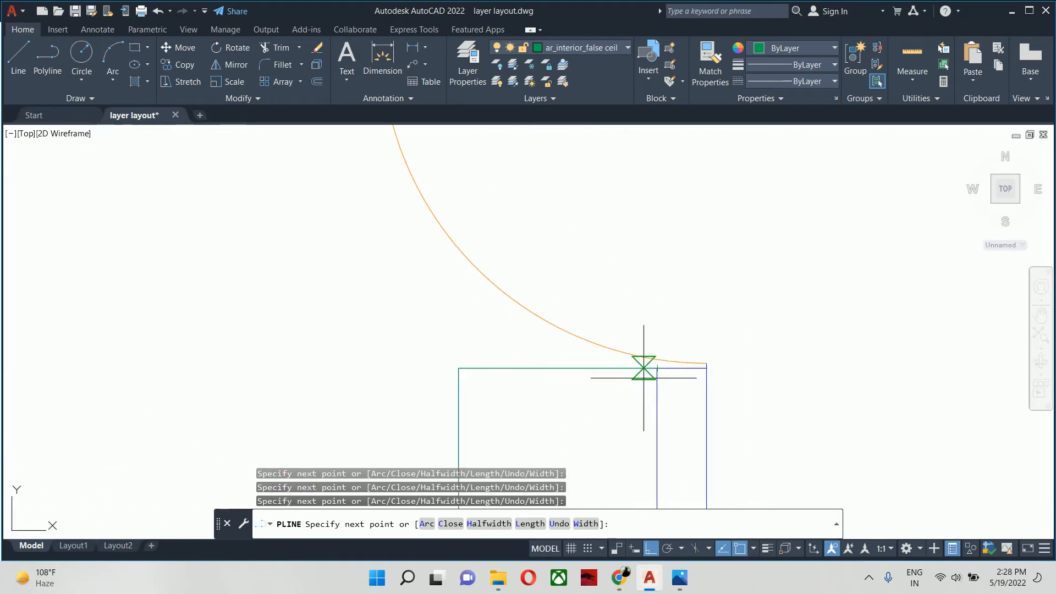
{"action": "scroll", "coordinate": [641, 366], "scroll_direction": "down", "scroll_amount": 2}
{"action": "middle_click_drag", "start_coordinate": [628, 324], "coordinate": [641, 453]}
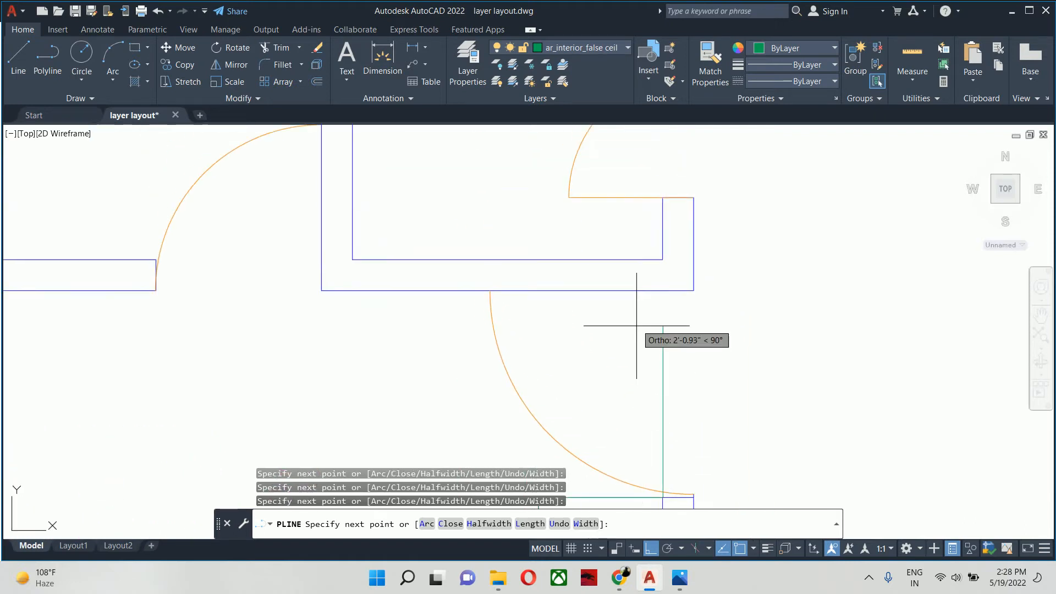
{"action": "left_click", "coordinate": [663, 291]}
{"action": "scroll", "coordinate": [316, 305], "scroll_direction": "down", "scroll_amount": 3}
{"action": "middle_click_drag", "start_coordinate": [314, 306], "coordinate": [628, 315]}
{"action": "scroll", "coordinate": [484, 314], "scroll_direction": "up", "scroll_amount": 2}
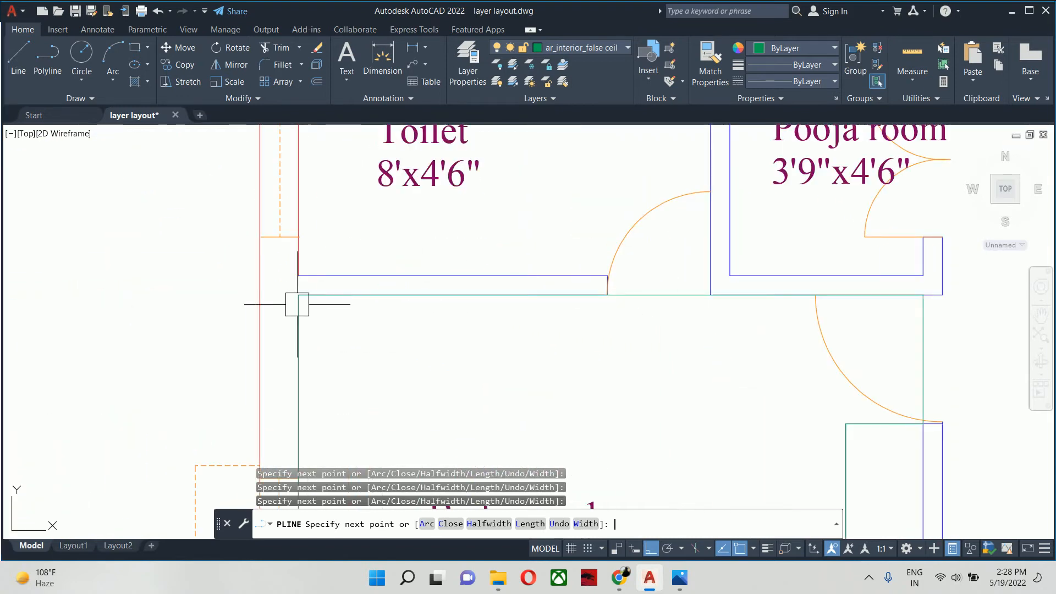
{"action": "key", "text": "Escape"}
{"action": "scroll", "coordinate": [392, 333], "scroll_direction": "down", "scroll_amount": 5}
{"action": "key", "text": "Escape"}
- Select Bedroom-1's false ceiling polyline to check its full outline and layer, and clear the selection
{"action": "left_click", "coordinate": [494, 321]}
{"action": "scroll", "coordinate": [494, 322], "scroll_direction": "up", "scroll_amount": 2}
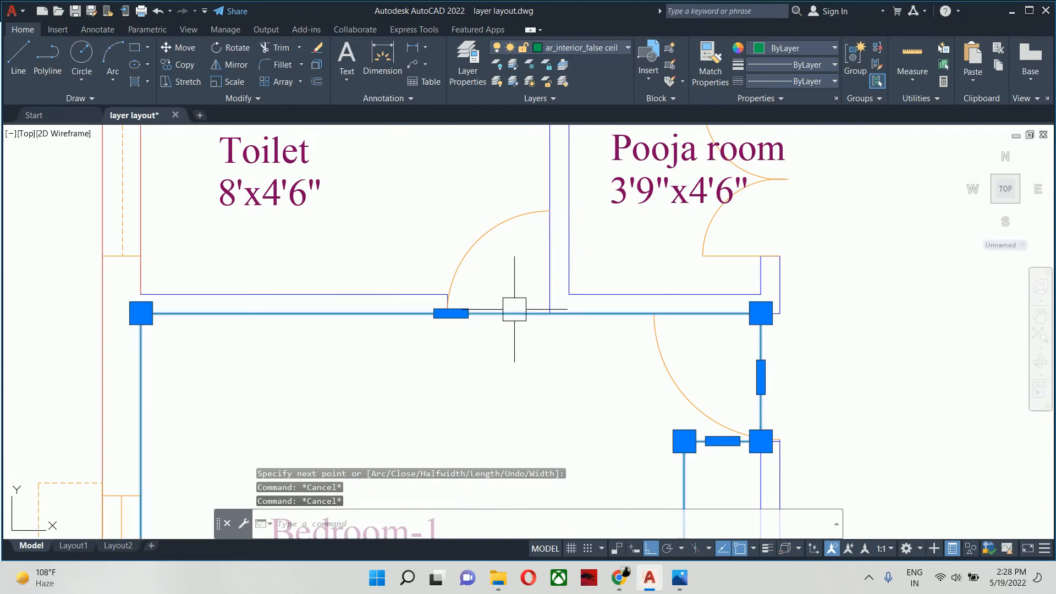
{"action": "scroll", "coordinate": [511, 308], "scroll_direction": "down", "scroll_amount": 5}
{"action": "scroll", "coordinate": [394, 291], "scroll_direction": "up", "scroll_amount": 4}
{"action": "scroll", "coordinate": [394, 291], "scroll_direction": "down", "scroll_amount": 2}
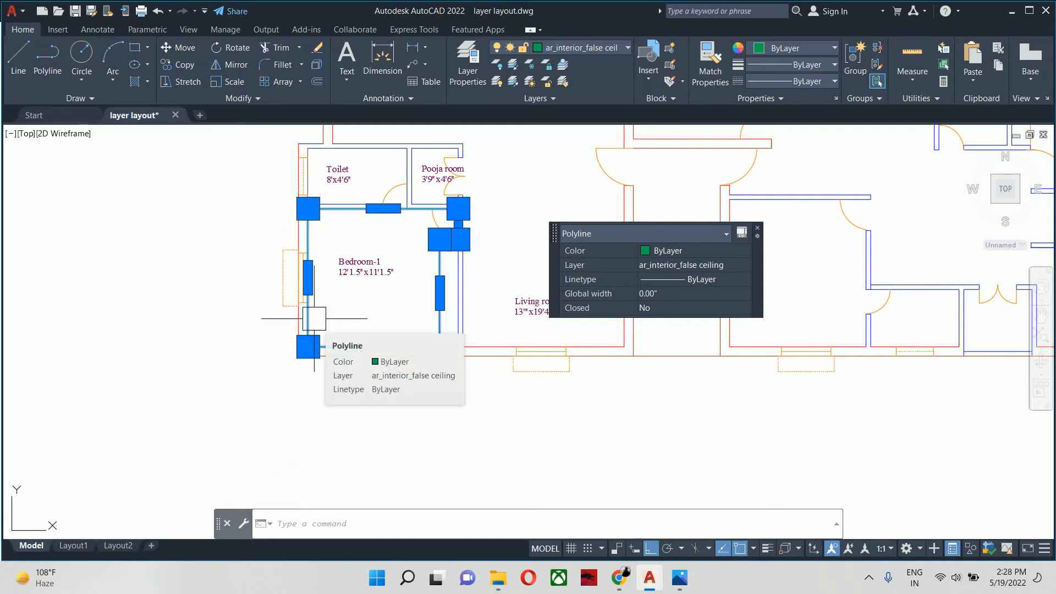
{"action": "key", "text": "Escape"}
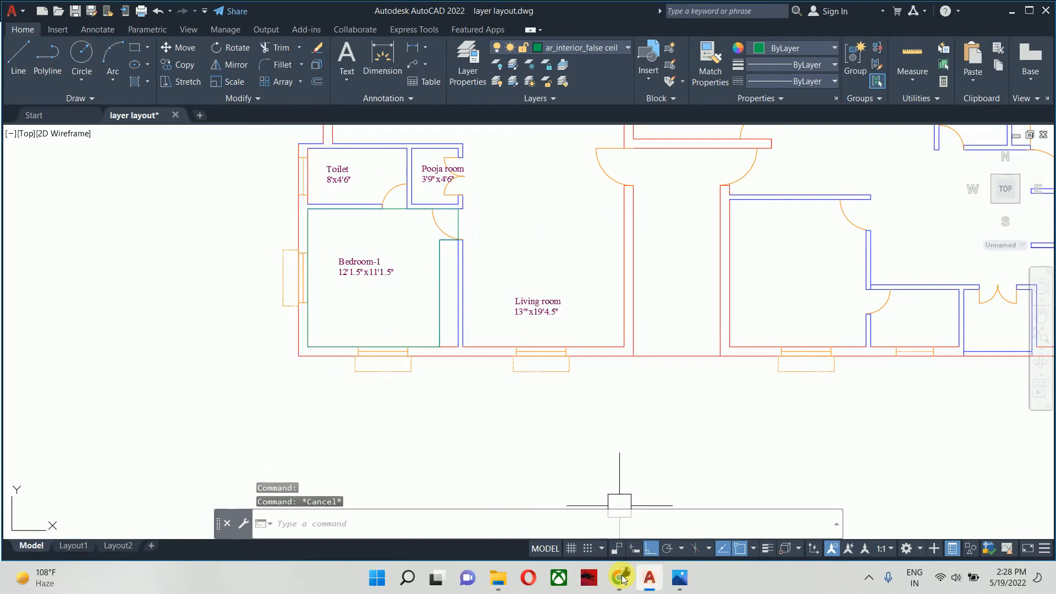
- Switch to the Chrome window showing the profile light image search
{"action": "left_click", "coordinate": [619, 577]}
{"action": "left_click", "coordinate": [661, 514]}
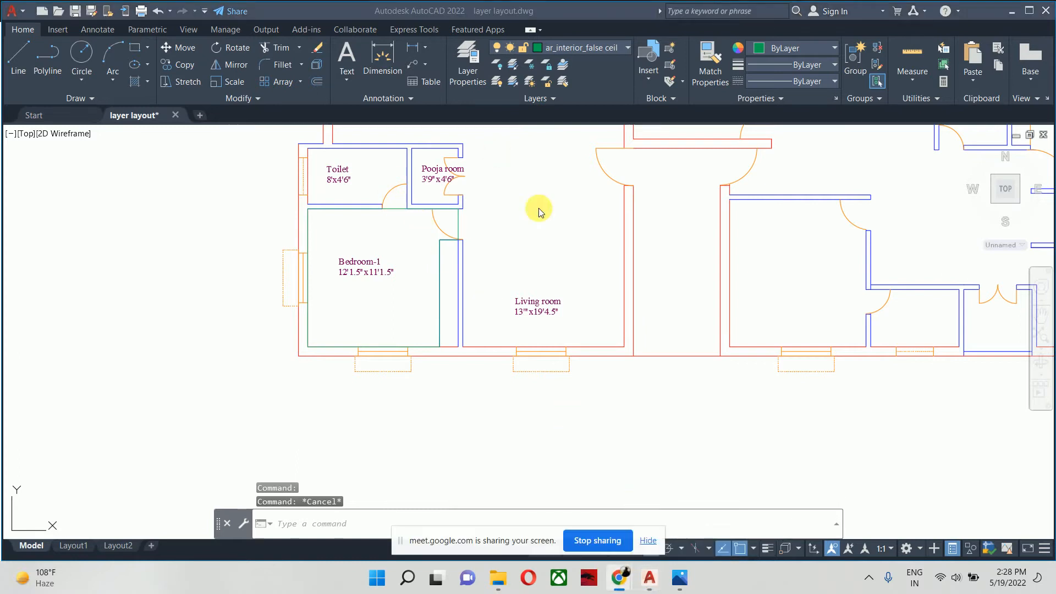
{"action": "left_click", "coordinate": [645, 536]}
{"action": "left_click", "coordinate": [619, 578]}
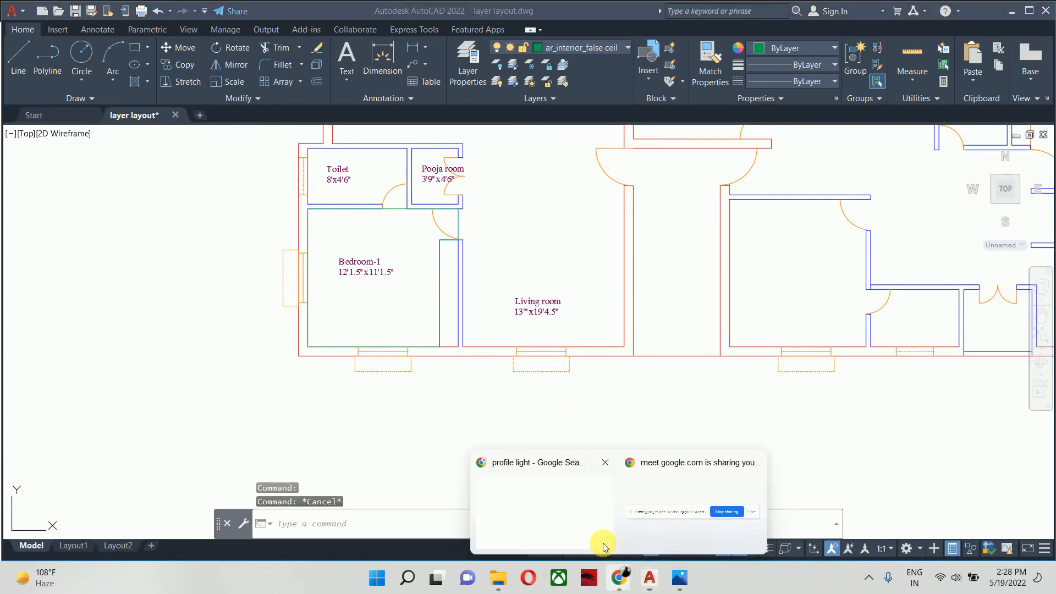
{"action": "left_click", "coordinate": [557, 524]}
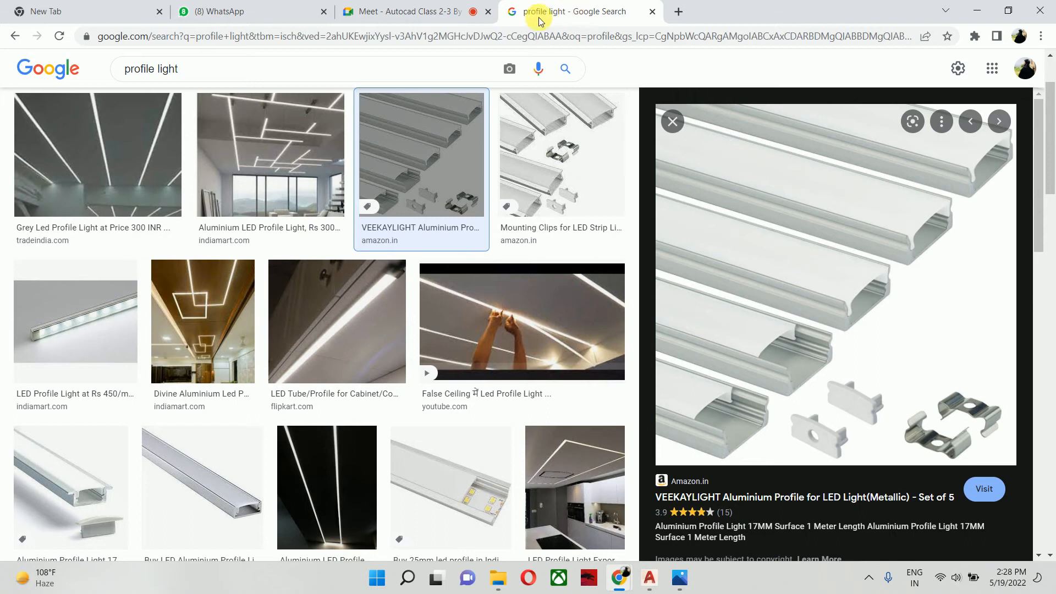
- Search Google Images for "false ceilng" and open the preview of the Acrylic False Ceiling for Office image
{"action": "left_click", "coordinate": [241, 70]}
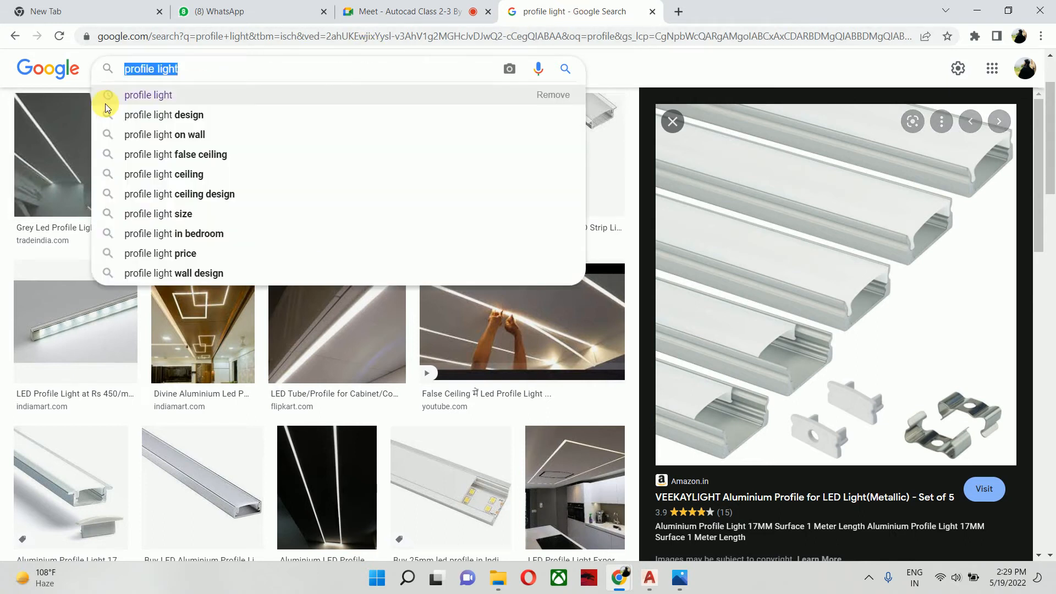
{"action": "type", "text": "false ce"}
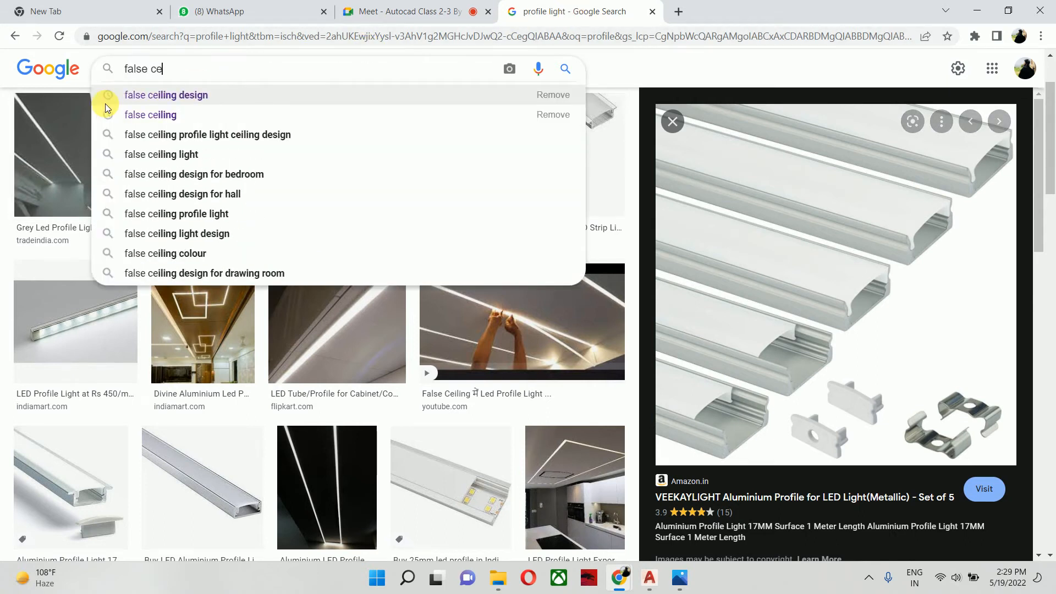
{"action": "type", "text": "ilng"}
{"action": "key", "text": "Return"}
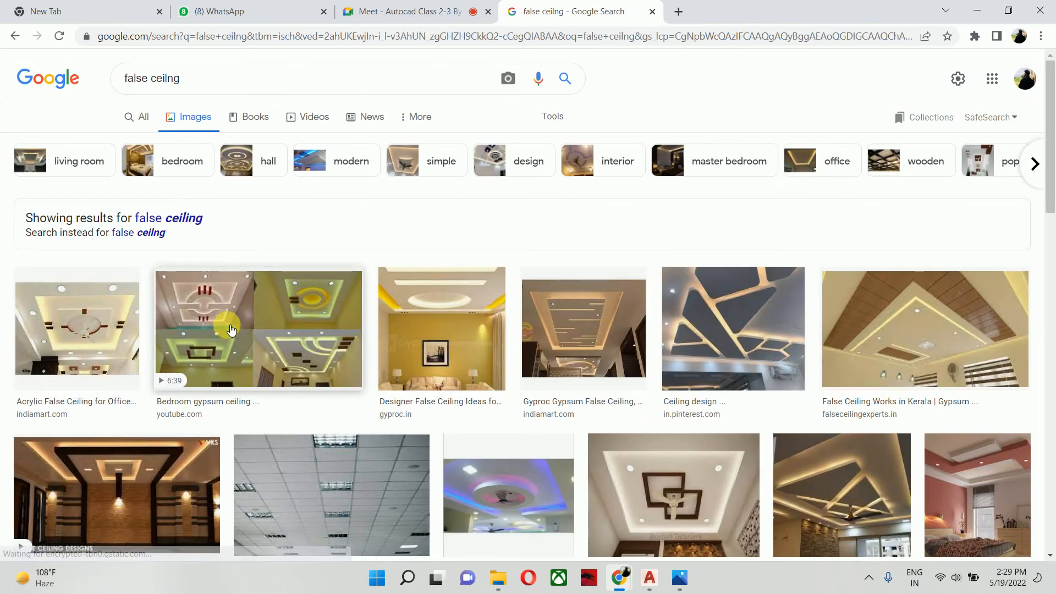
{"action": "left_click", "coordinate": [77, 328]}
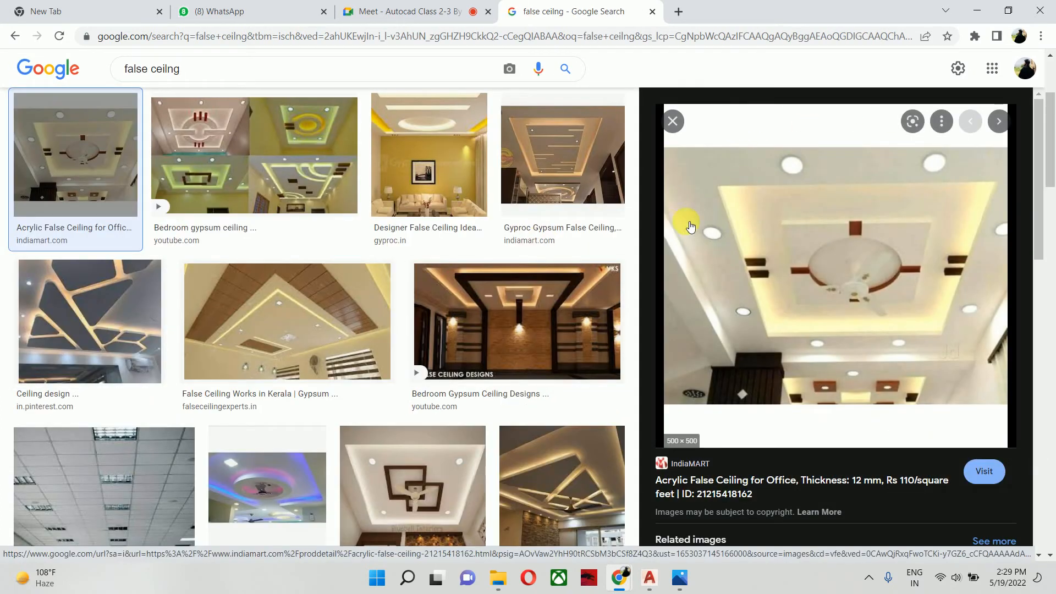
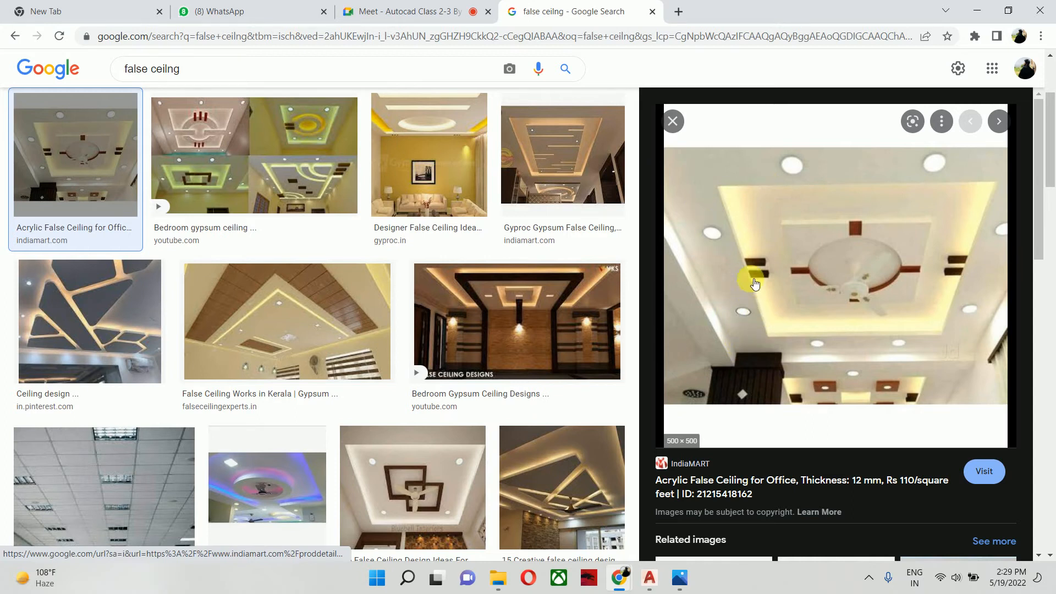
- Switch from the browser to the AutoCAD floor plan and bring Bedroom-1 into view
{"action": "left_click", "coordinate": [980, 12]}
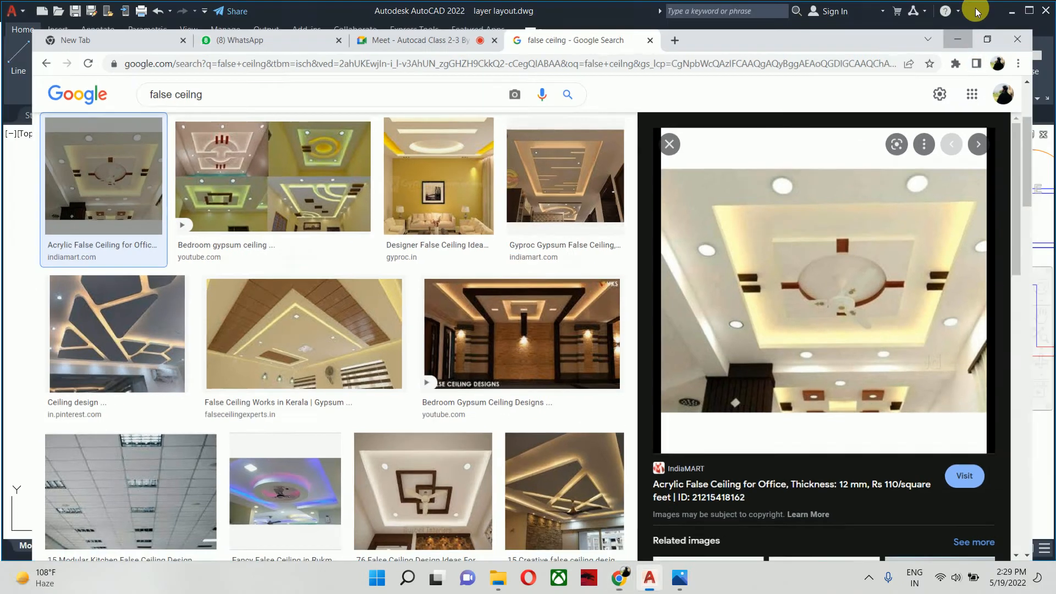
{"action": "scroll", "coordinate": [387, 294], "scroll_direction": "up", "scroll_amount": 4}
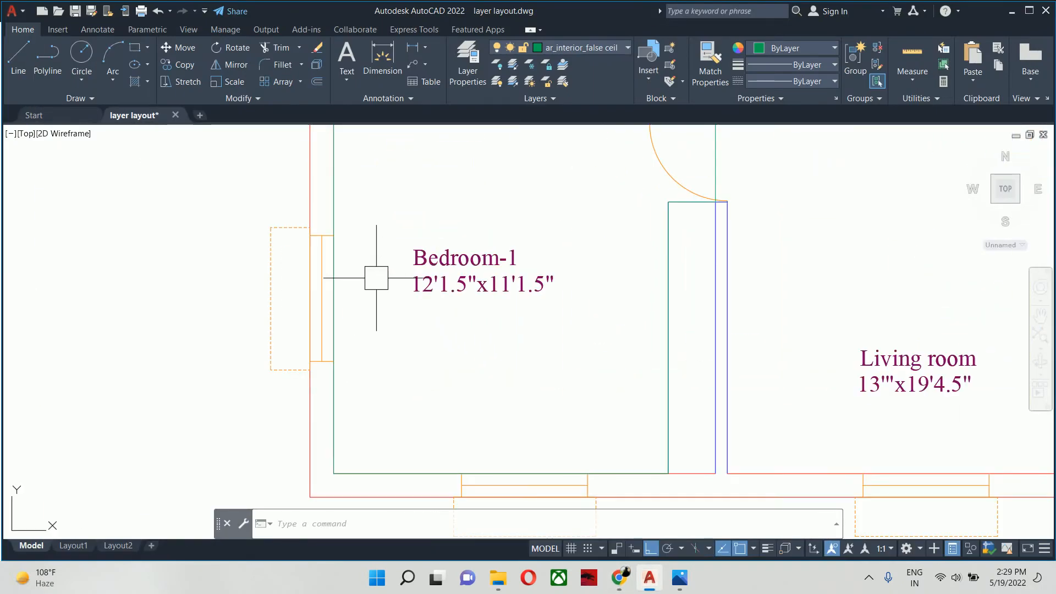
{"action": "mouse_move", "coordinate": [338, 167]}
{"action": "middle_mouse_down"}
{"action": "mouse_move", "coordinate": [325, 233]}
{"action": "mouse_move", "coordinate": [315, 228]}
{"action": "middle_mouse_up"}
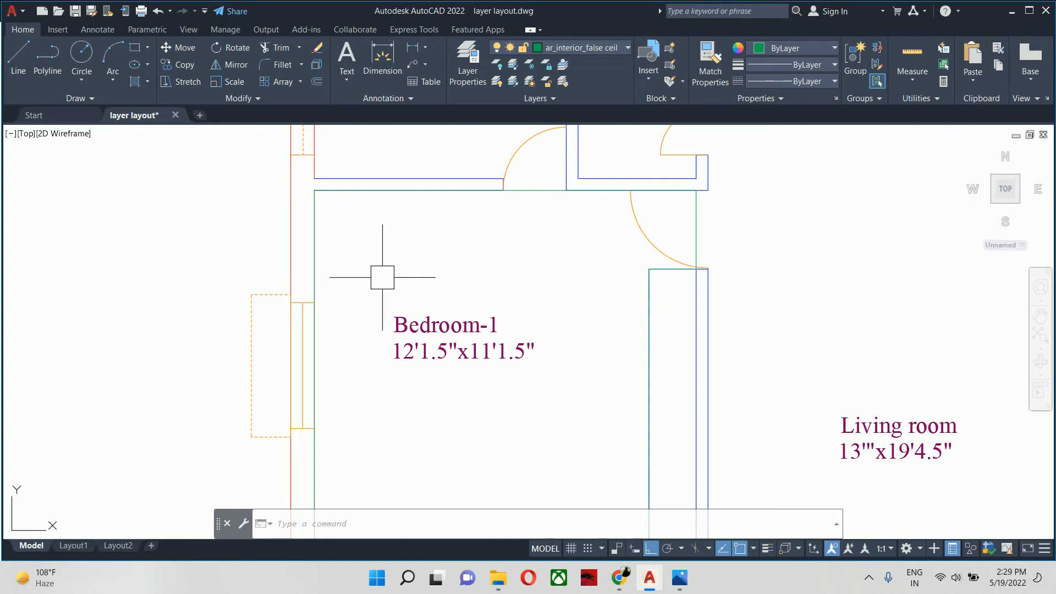
{"action": "scroll", "coordinate": [382, 277], "scroll_direction": "down", "scroll_amount": 2}
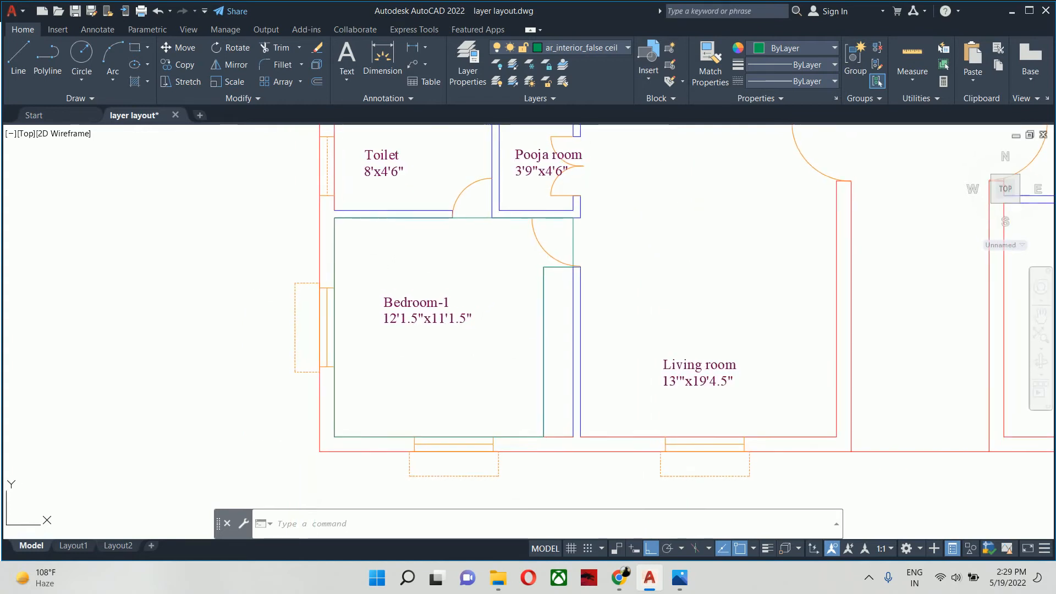
- Offset Bedroom-1's false ceiling outline 18 inches toward the inside of the room
{"action": "type", "text": "o"}
{"action": "key", "text": "Return"}
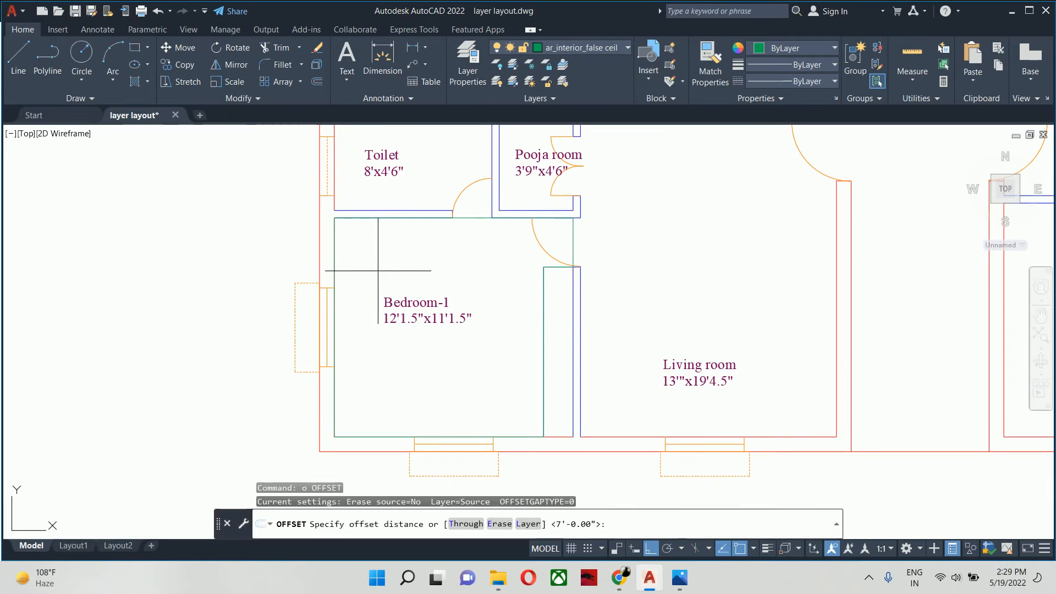
{"action": "key", "text": "Return"}
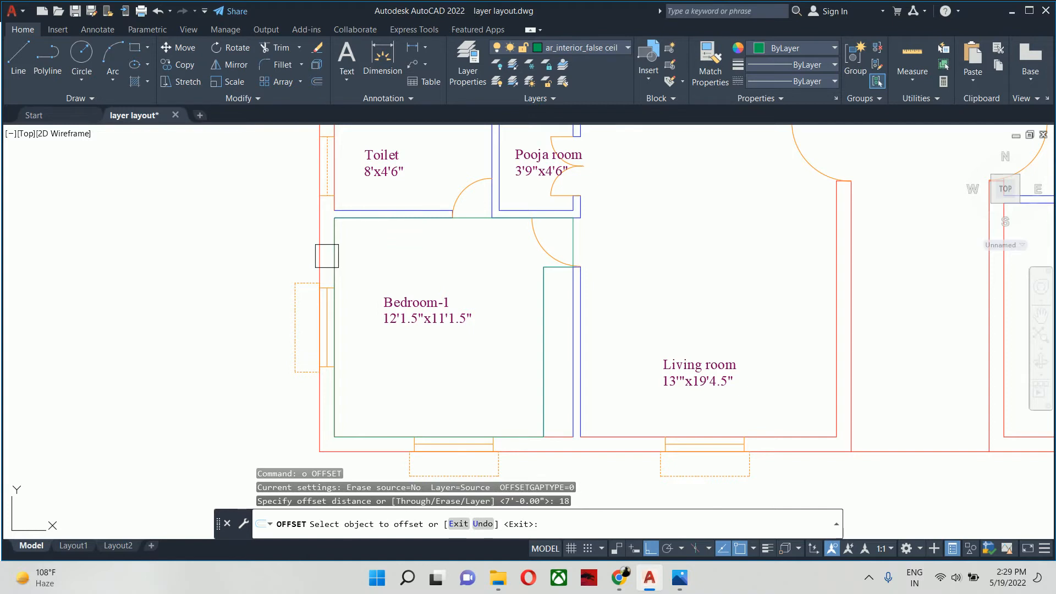
{"action": "left_click", "coordinate": [327, 256]}
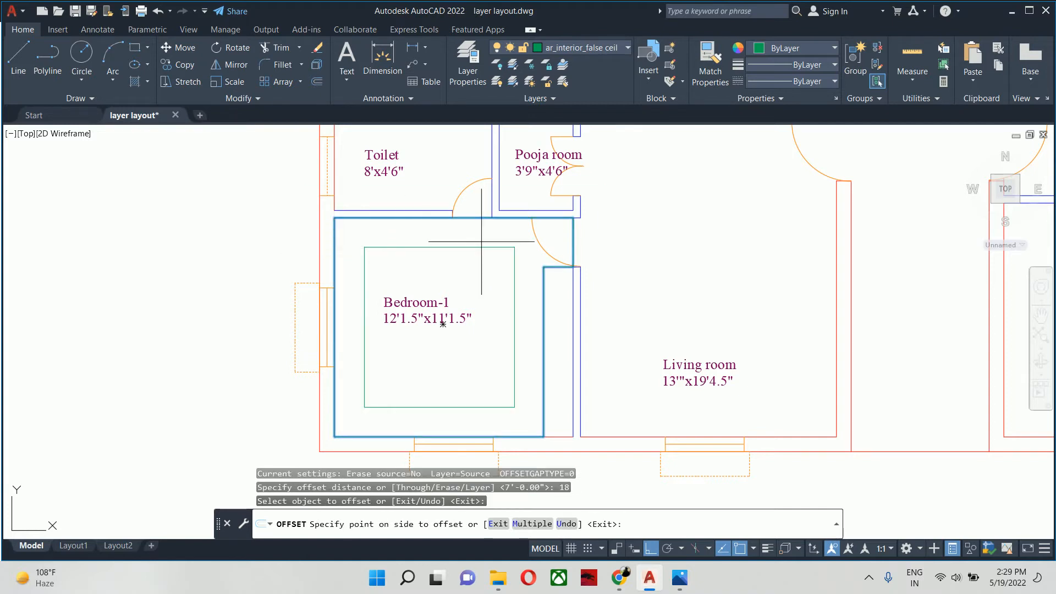
{"action": "scroll", "coordinate": [573, 217], "scroll_direction": "up", "scroll_amount": 4}
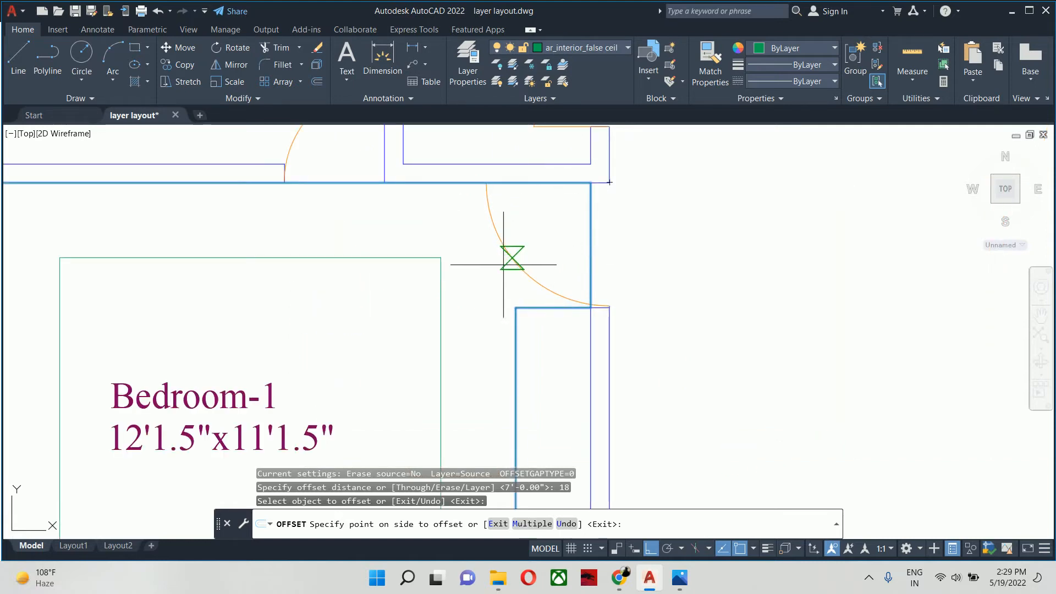
{"action": "left_click", "coordinate": [478, 268]}
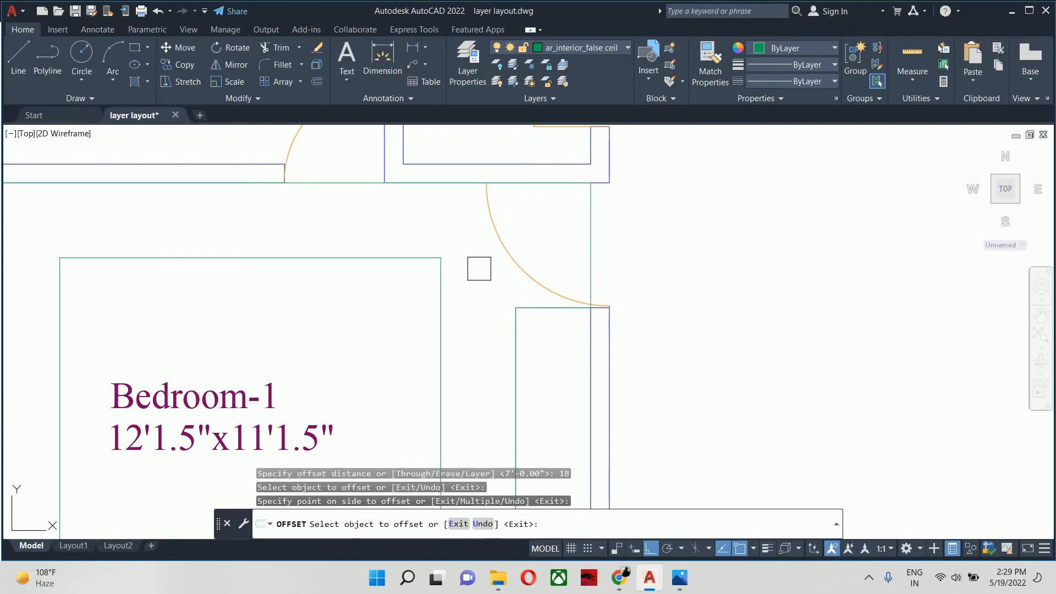
{"action": "key", "text": "Return"}
{"action": "scroll", "coordinate": [466, 269], "scroll_direction": "down", "scroll_amount": 2}
{"action": "key", "text": "Escape"}
{"action": "key", "text": "Escape"}
- Measure the horizontal gap between the inner ceiling outline and the wardrobe face with a linear dimension, without placing it
{"action": "scroll", "coordinate": [468, 280], "scroll_direction": "up", "scroll_amount": 2}
{"action": "key", "text": "Escape"}
{"action": "type", "text": "dli"}
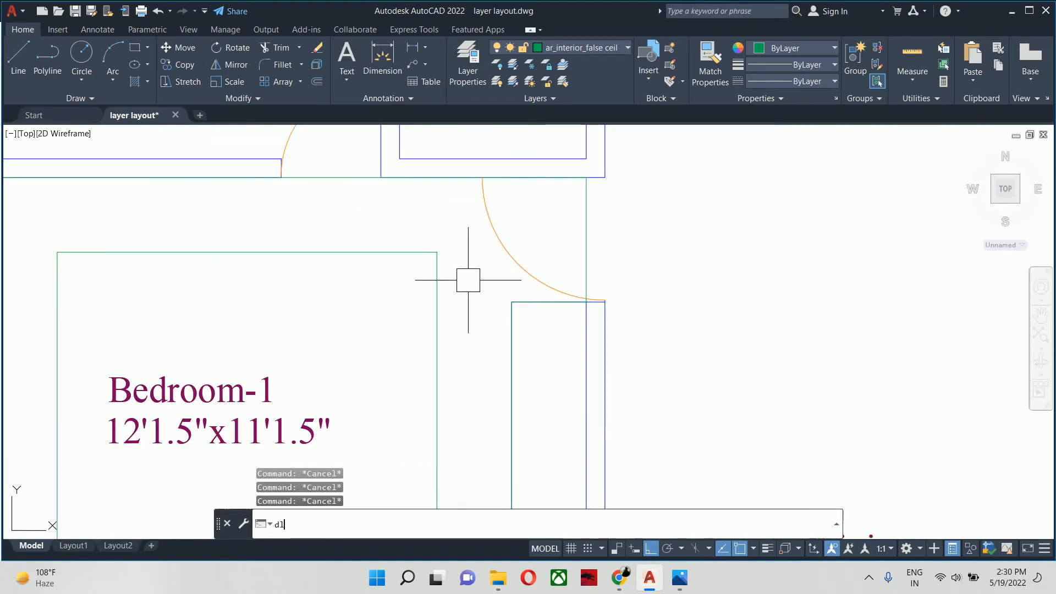
{"action": "key", "text": "Return"}
{"action": "left_click", "coordinate": [437, 319]}
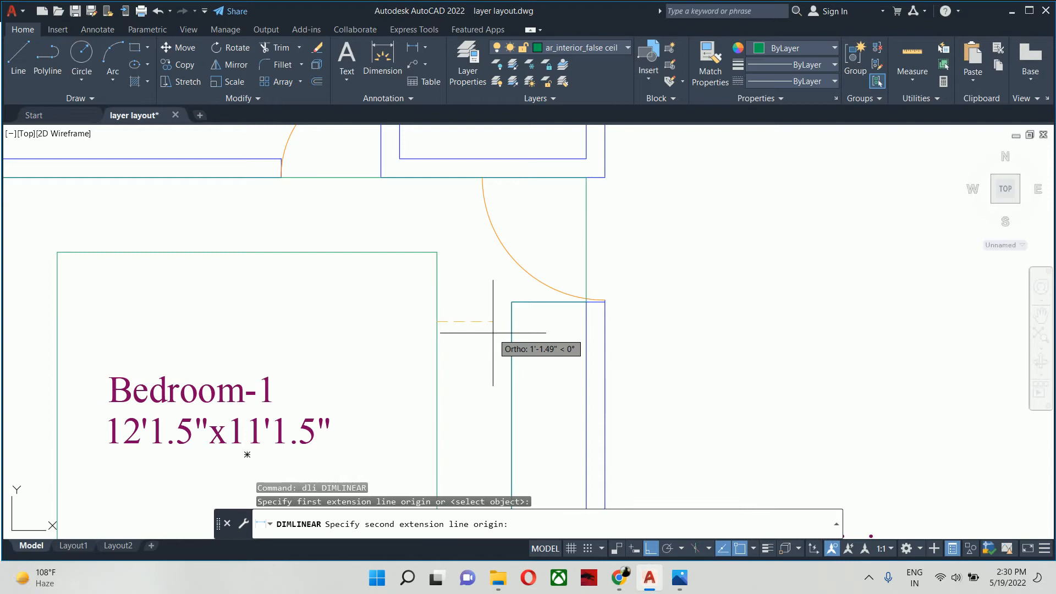
{"action": "left_click", "coordinate": [512, 332]}
{"action": "scroll", "coordinate": [461, 290], "scroll_direction": "up", "scroll_amount": 2}
{"action": "key", "text": "Escape"}
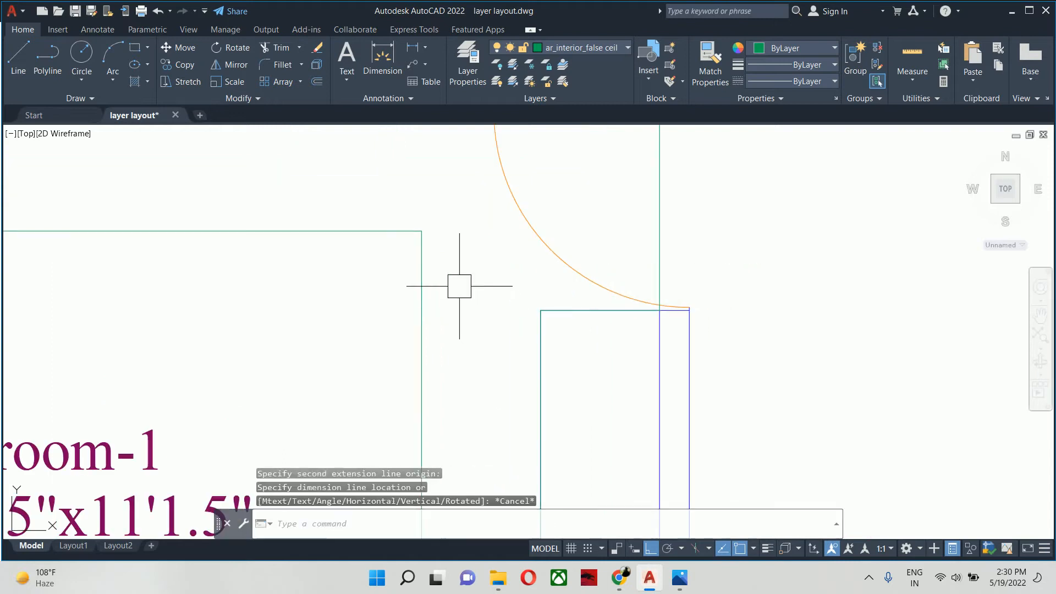
- Measure the height of the door recess between the wardrobe's upper edge and Bedroom-1's upper wall, without placing the dimension
{"action": "scroll", "coordinate": [463, 292], "scroll_direction": "down", "scroll_amount": 2}
{"action": "key", "text": "Return"}
{"action": "left_click", "coordinate": [503, 351]}
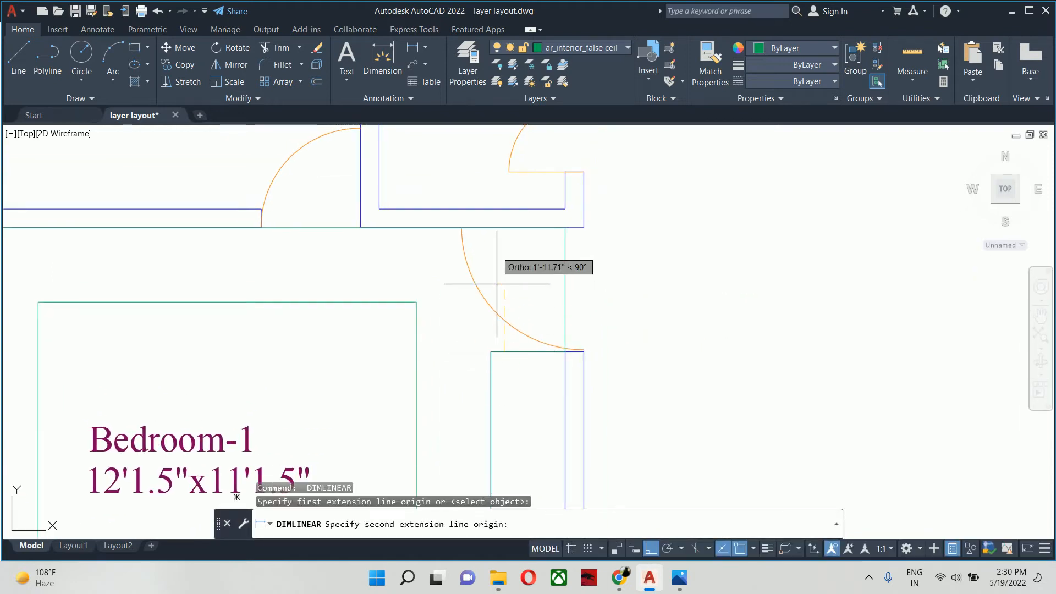
{"action": "left_click", "coordinate": [504, 227]}
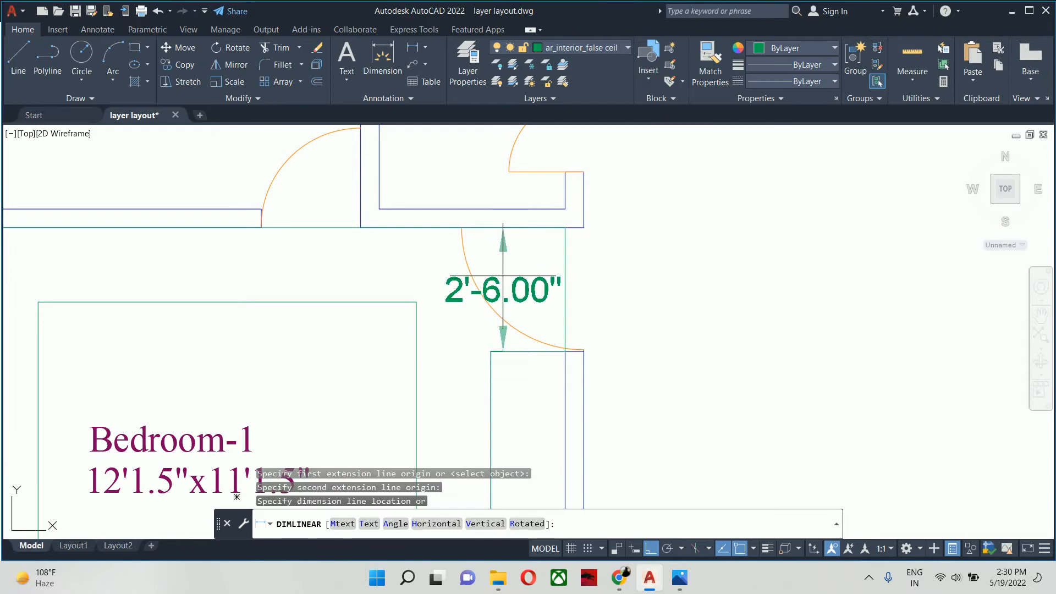
{"action": "key", "text": "Escape"}
{"action": "scroll", "coordinate": [482, 280], "scroll_direction": "down", "scroll_amount": 3}
{"action": "scroll", "coordinate": [482, 280], "scroll_direction": "up", "scroll_amount": 3}
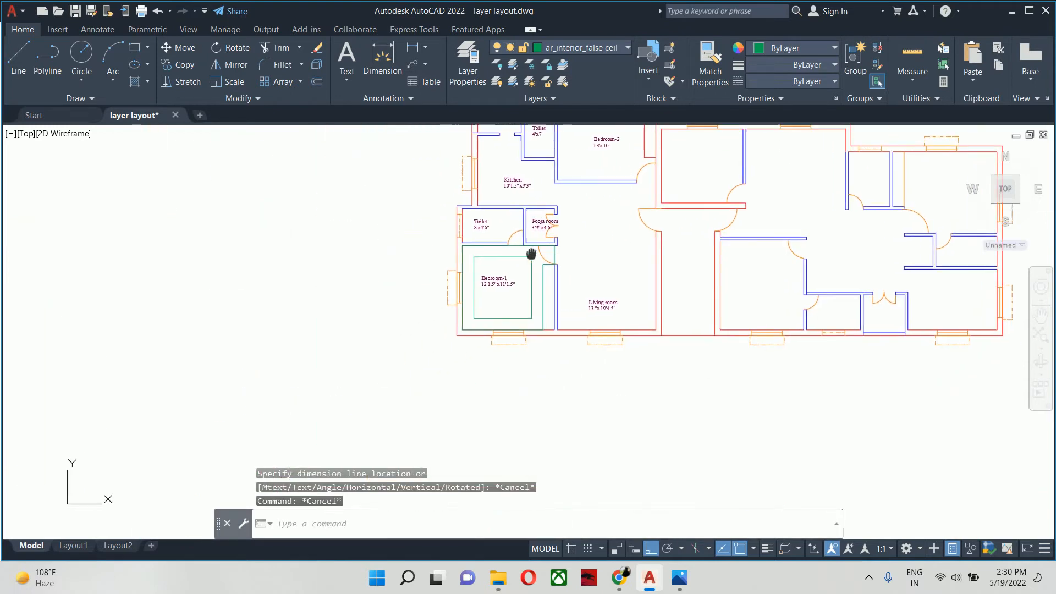
{"action": "scroll", "coordinate": [505, 349], "scroll_direction": "up", "scroll_amount": 3}
{"action": "key", "text": "Escape"}
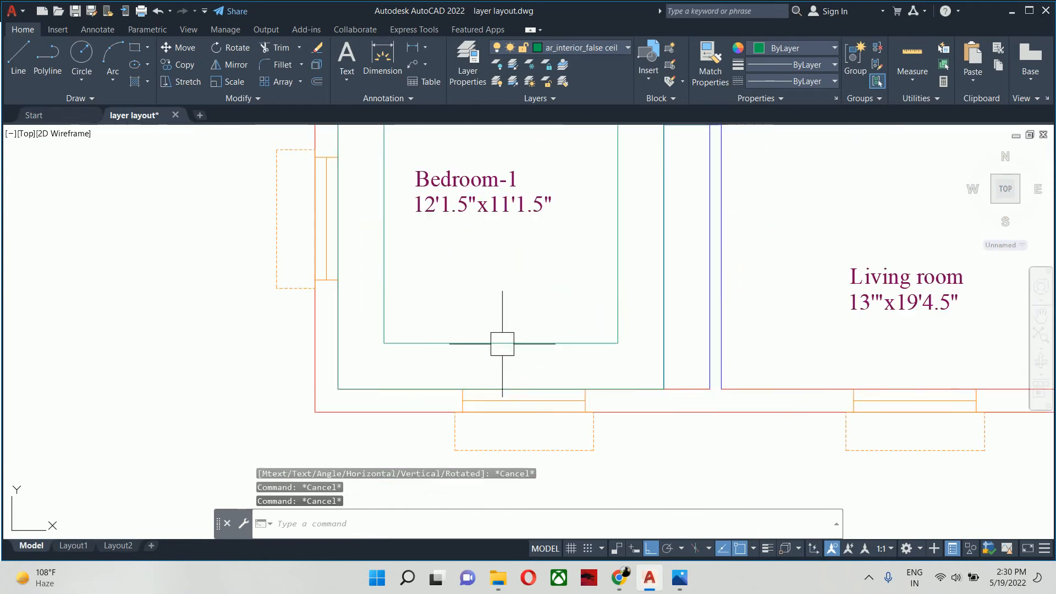
{"action": "scroll", "coordinate": [565, 343], "scroll_direction": "down", "scroll_amount": 2}
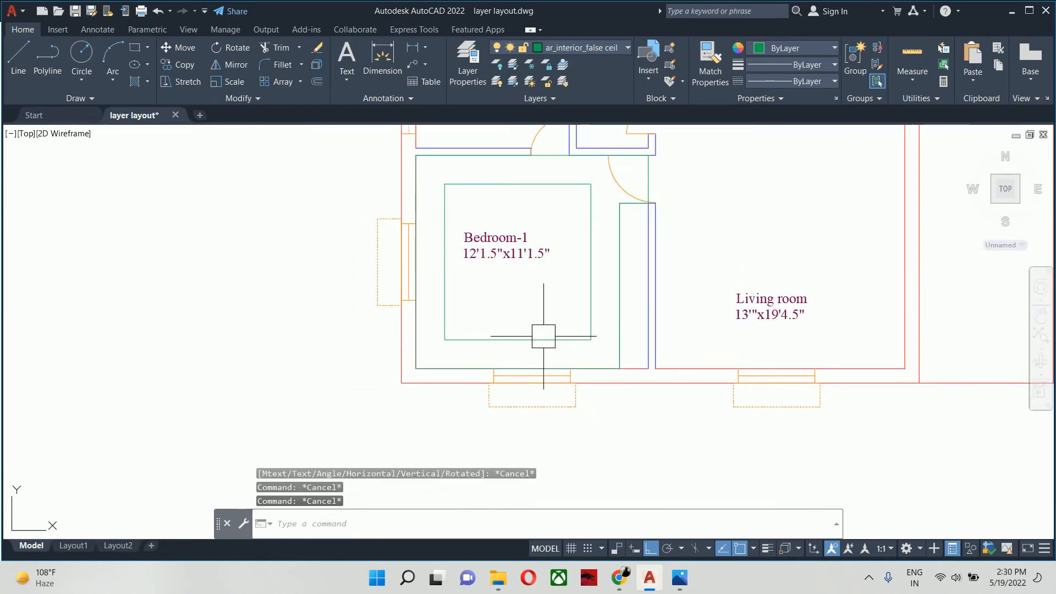
{"action": "type", "text": "dc"}
{"action": "key", "text": "Return"}
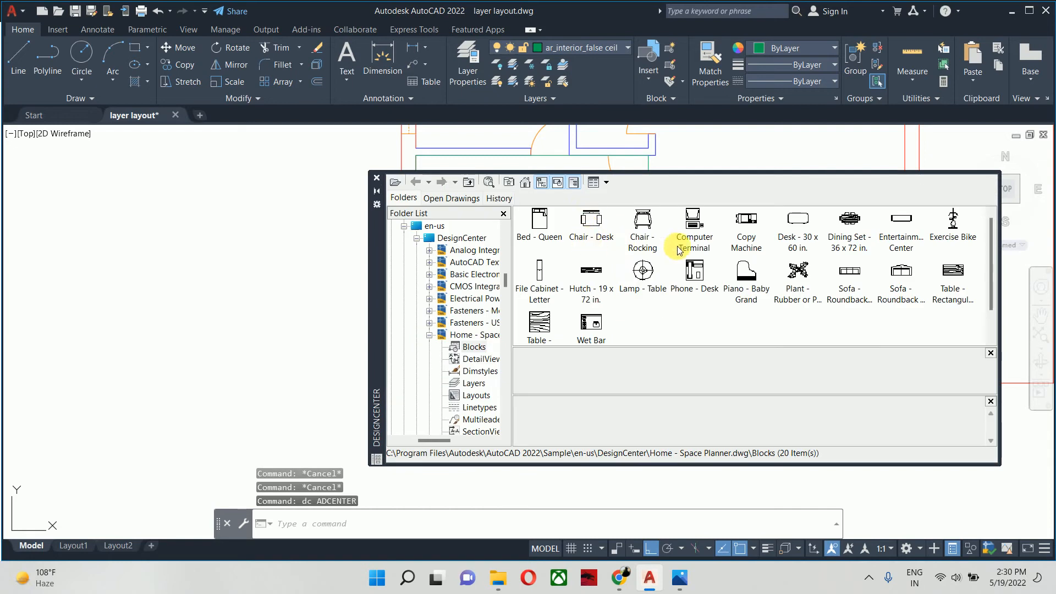
{"action": "left_click", "coordinate": [376, 177]}
{"action": "key", "text": "Escape"}
{"action": "key", "text": "Escape"}
- Create a new layer named ar_interior_furniture
{"action": "type", "text": "la"}
{"action": "key", "text": "Return"}
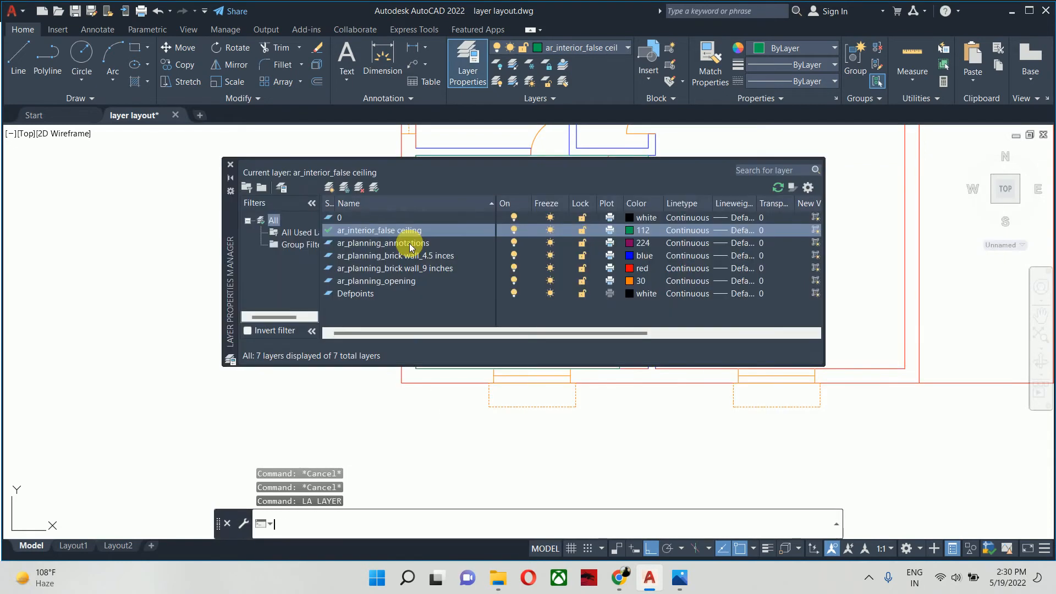
{"action": "left_click", "coordinate": [329, 188]}
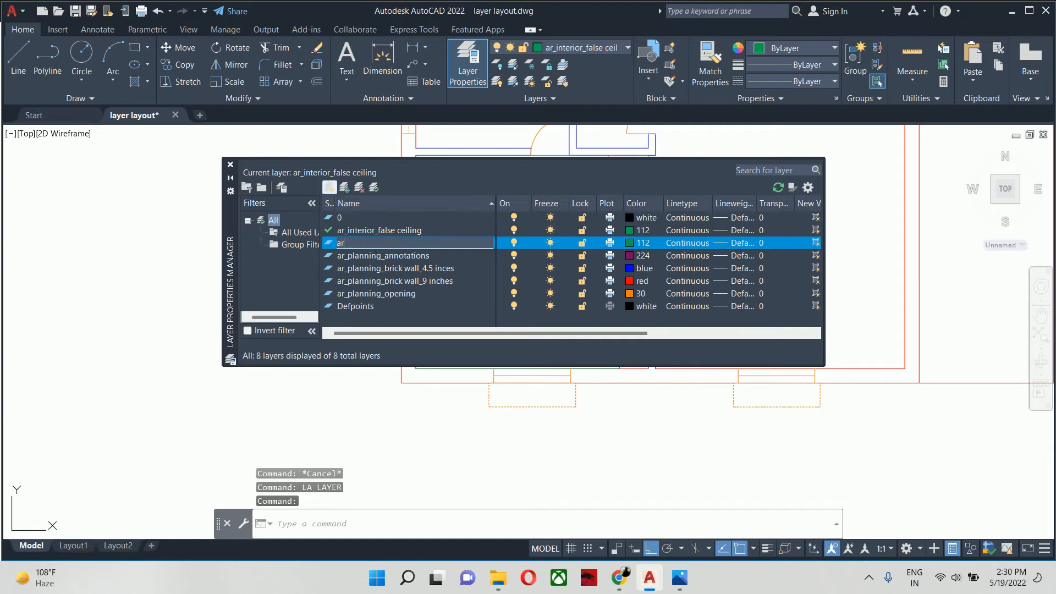
{"action": "type", "text": "ar_"}
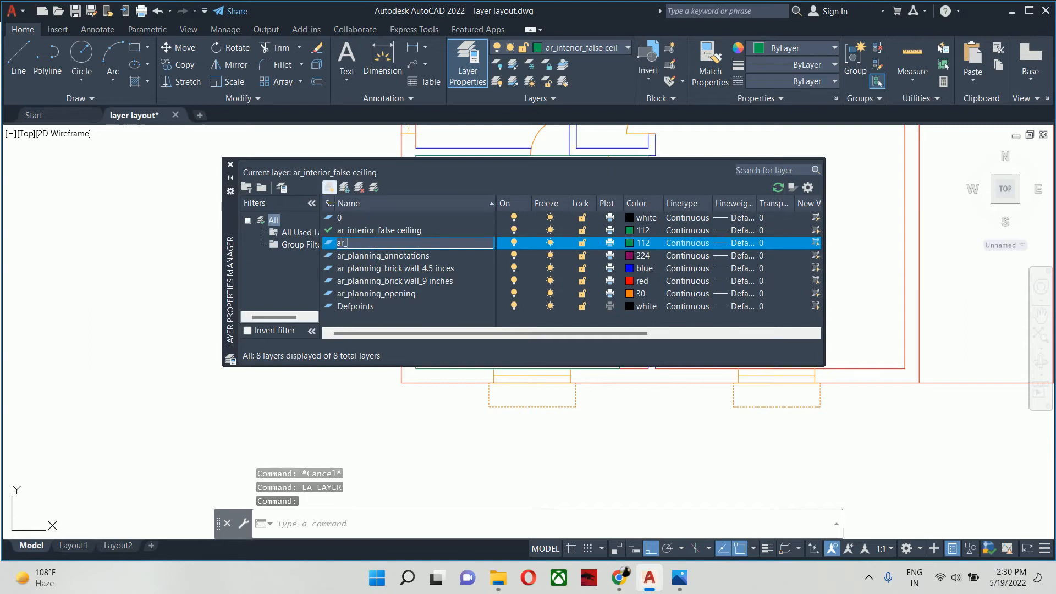
{"action": "type", "text": "interior_furniture"}
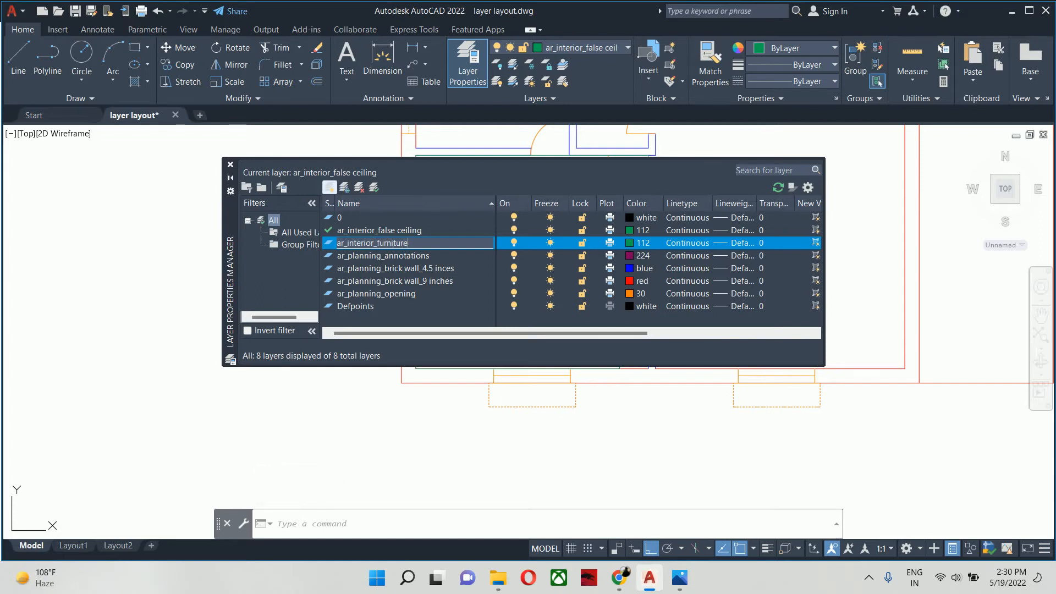
{"action": "left_click", "coordinate": [405, 190]}
- Set the ar_interior_furniture layer's color to index 171 and make it the current layer
{"action": "left_click", "coordinate": [639, 245]}
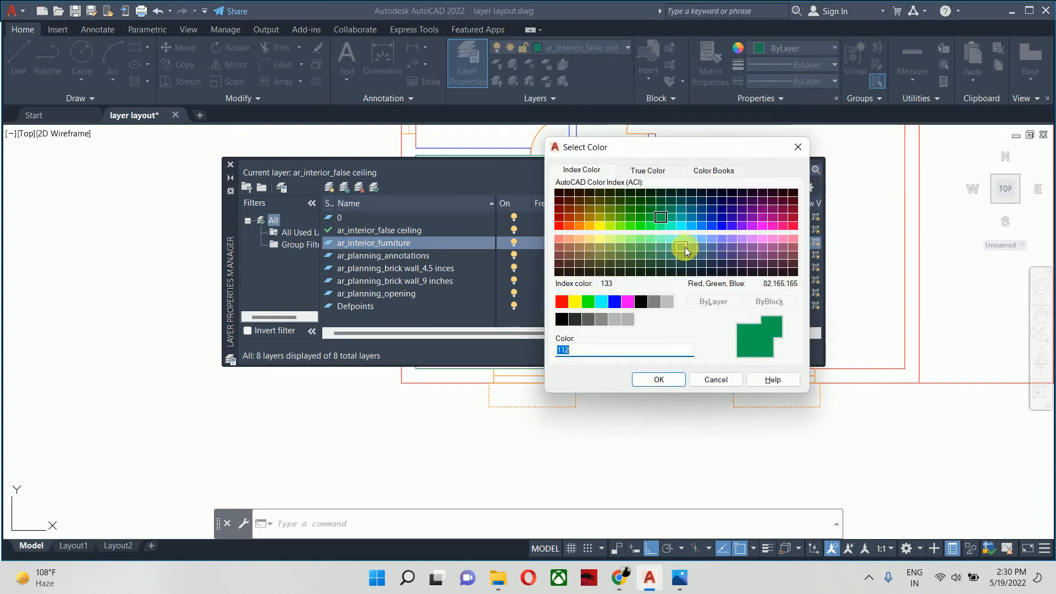
{"action": "left_click", "coordinate": [722, 241]}
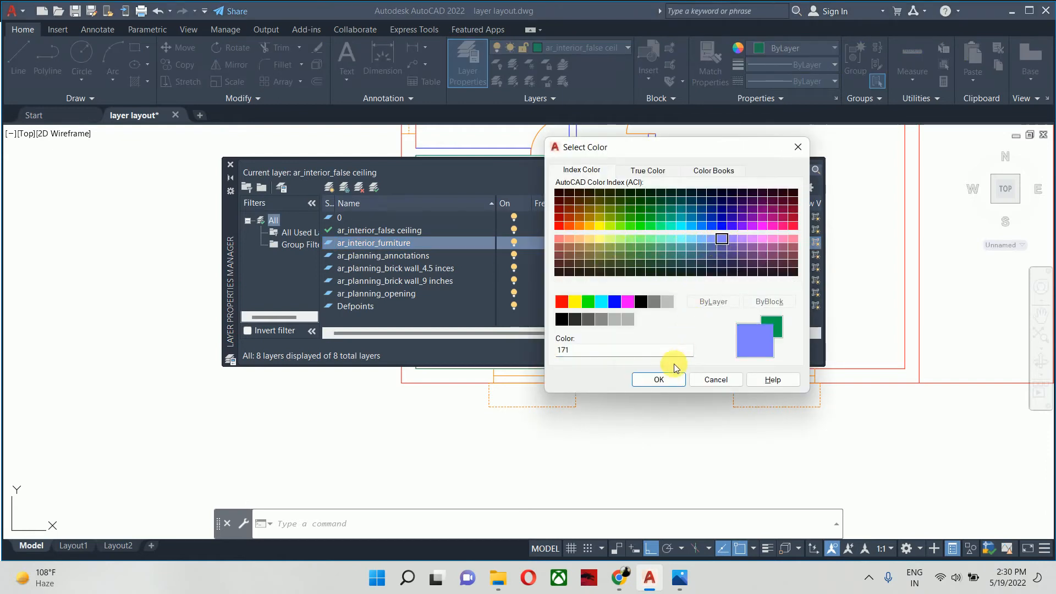
{"action": "left_click", "coordinate": [669, 379]}
{"action": "double_click", "coordinate": [428, 246]}
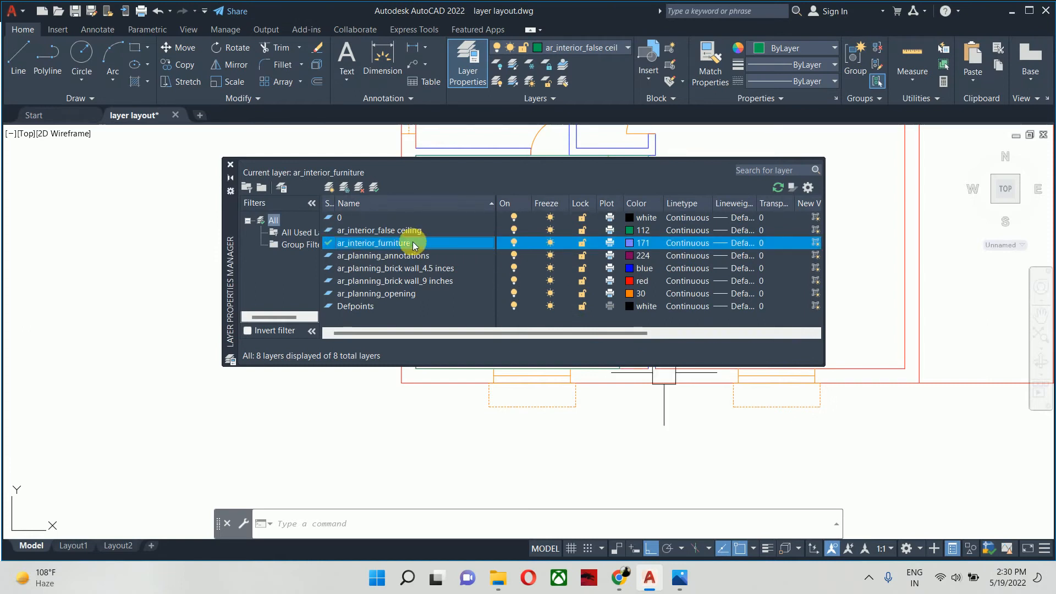
{"action": "left_click", "coordinate": [231, 164]}
- Insert the Bed - Queen block from the DesignCenter's Home - Space Planner blocks in the empty area beside the floor plan
{"action": "key", "text": "ctrl+2"}
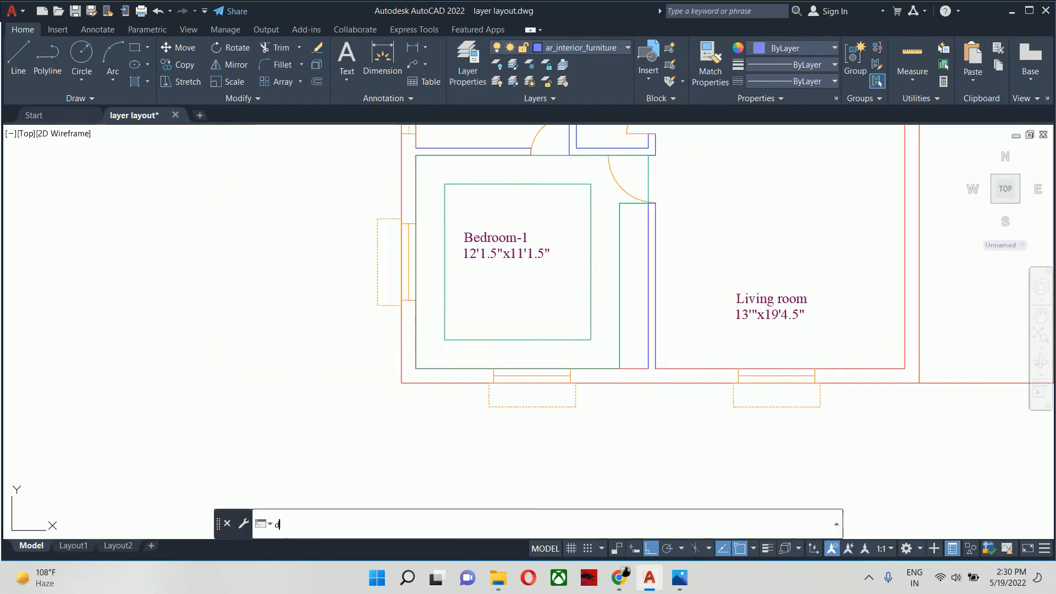
{"action": "double_click", "coordinate": [541, 221]}
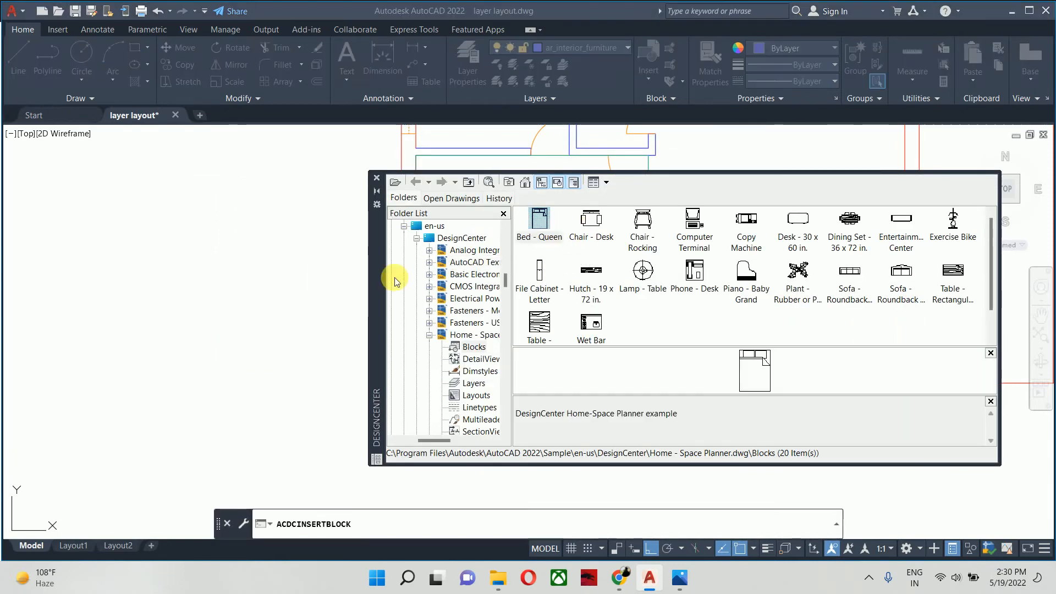
{"action": "left_click", "coordinate": [623, 374]}
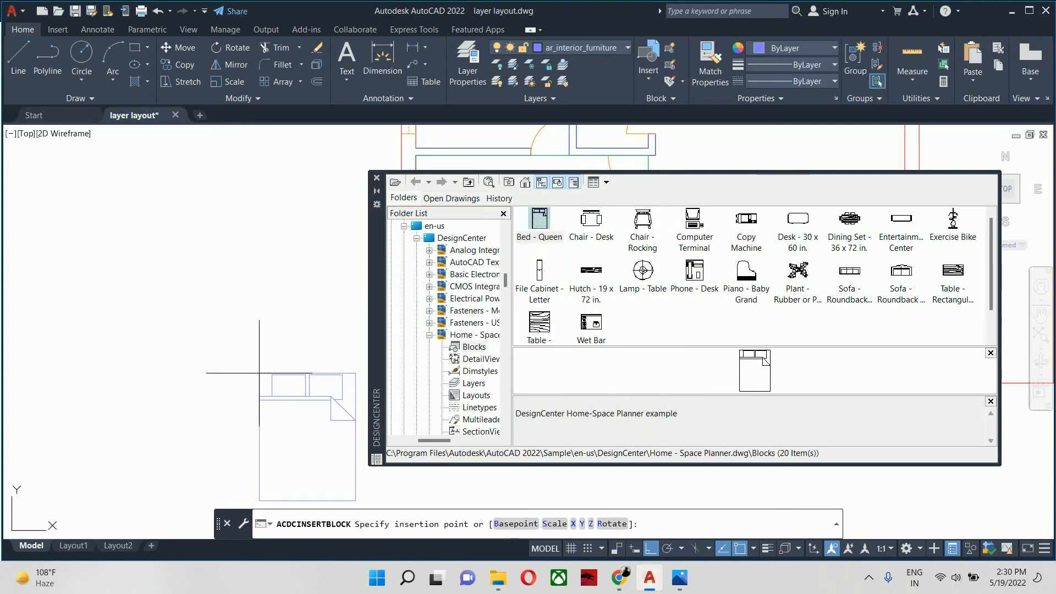
{"action": "left_click", "coordinate": [260, 376]}
- Set the inserted queen bed block's rotation to 180 degrees and clear the selection
{"action": "left_click", "coordinate": [443, 328]}
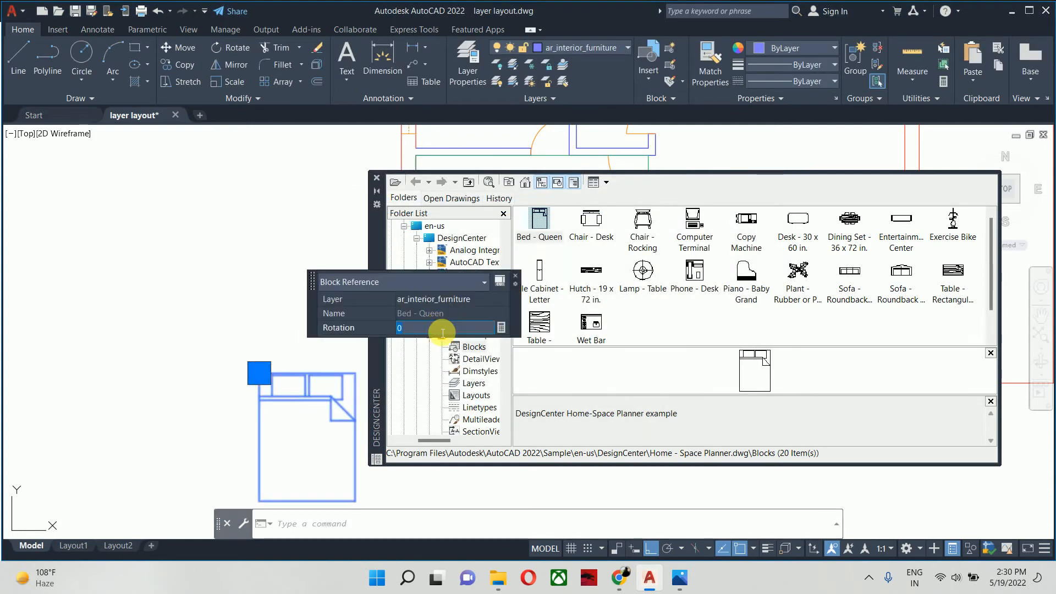
{"action": "key", "text": "Return"}
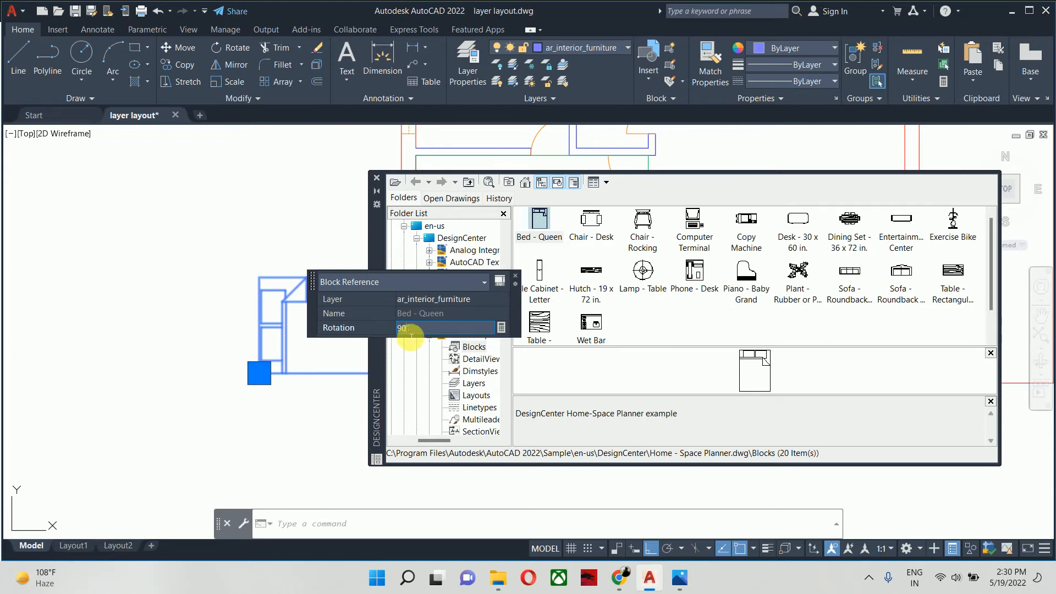
{"action": "type", "text": "180"}
{"action": "key", "text": "Return"}
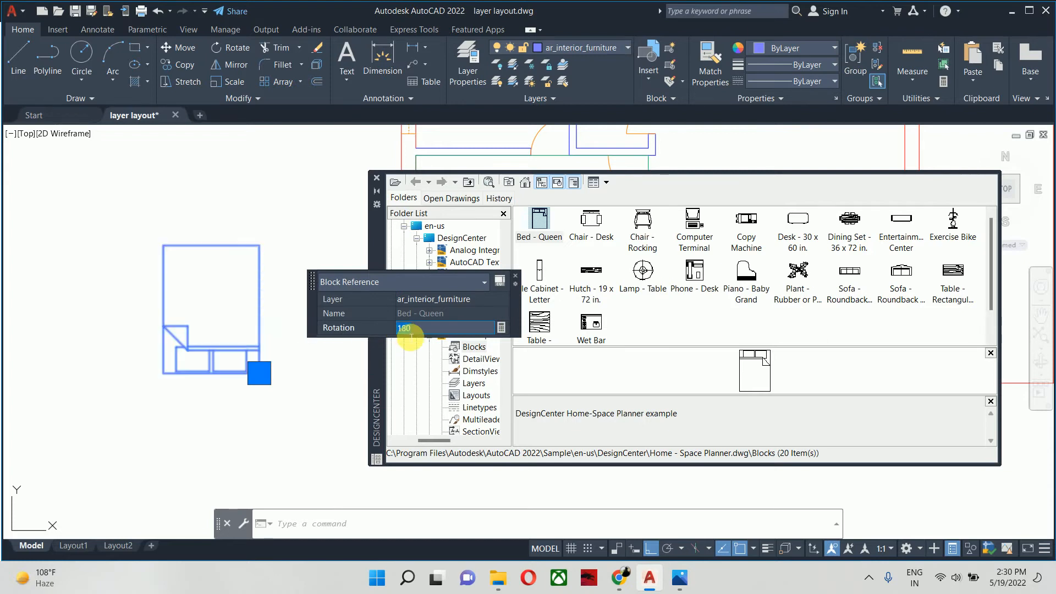
{"action": "key", "text": "Escape"}
{"action": "type", "text": "rec"}
{"action": "key", "text": "Return"}
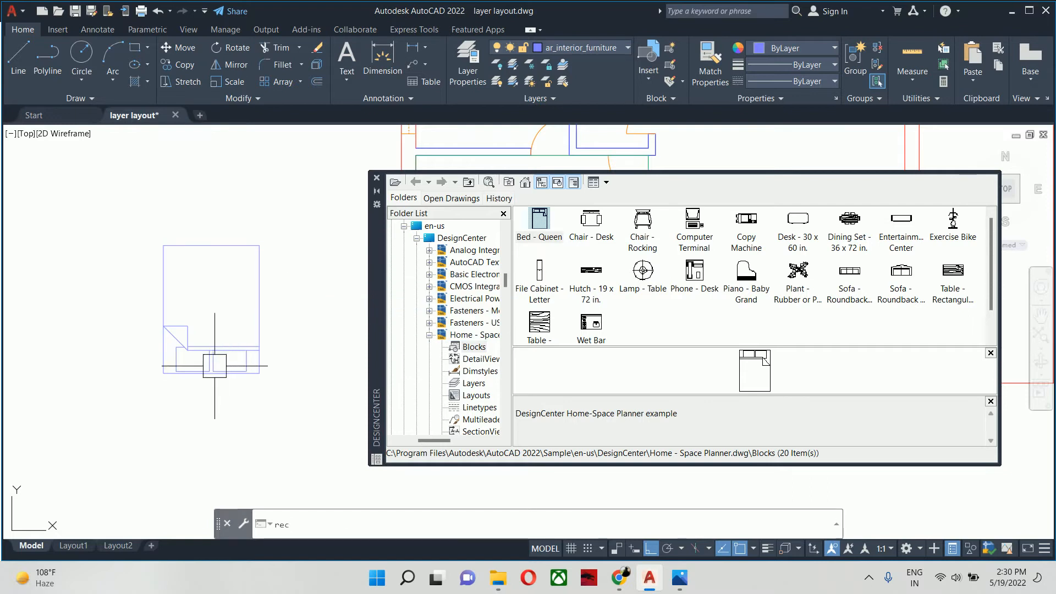
{"action": "scroll", "coordinate": [160, 376], "scroll_direction": "up", "scroll_amount": 4}
{"action": "scroll", "coordinate": [165, 371], "scroll_direction": "up", "scroll_amount": 2}
{"action": "key", "text": "Escape"}
- Open the placed Bed - Queen block in the Block Editor
{"action": "left_click", "coordinate": [198, 379]}
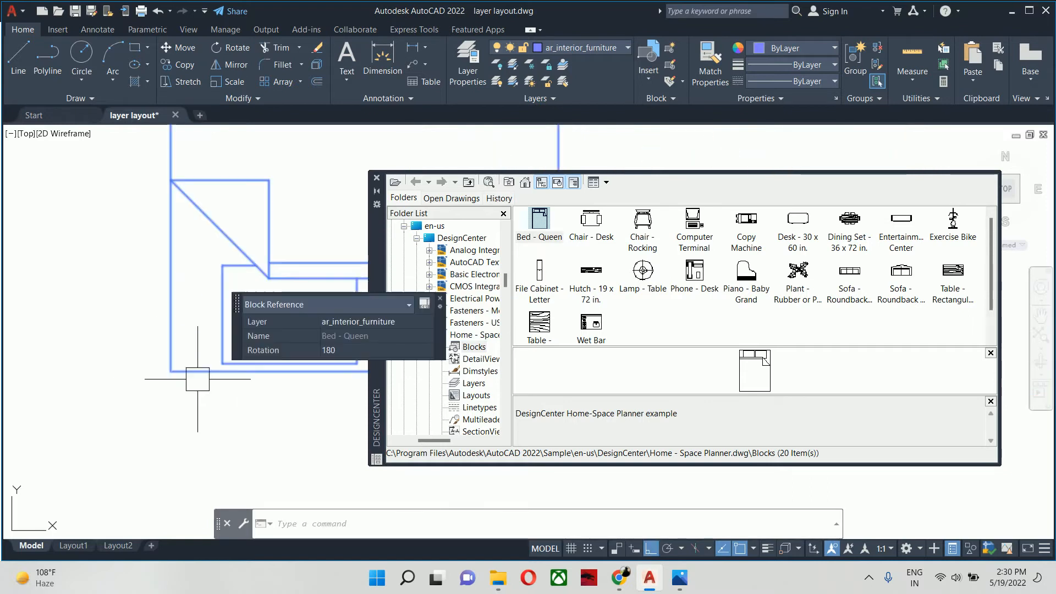
{"action": "type", "text": "be"}
{"action": "key", "text": "Return"}
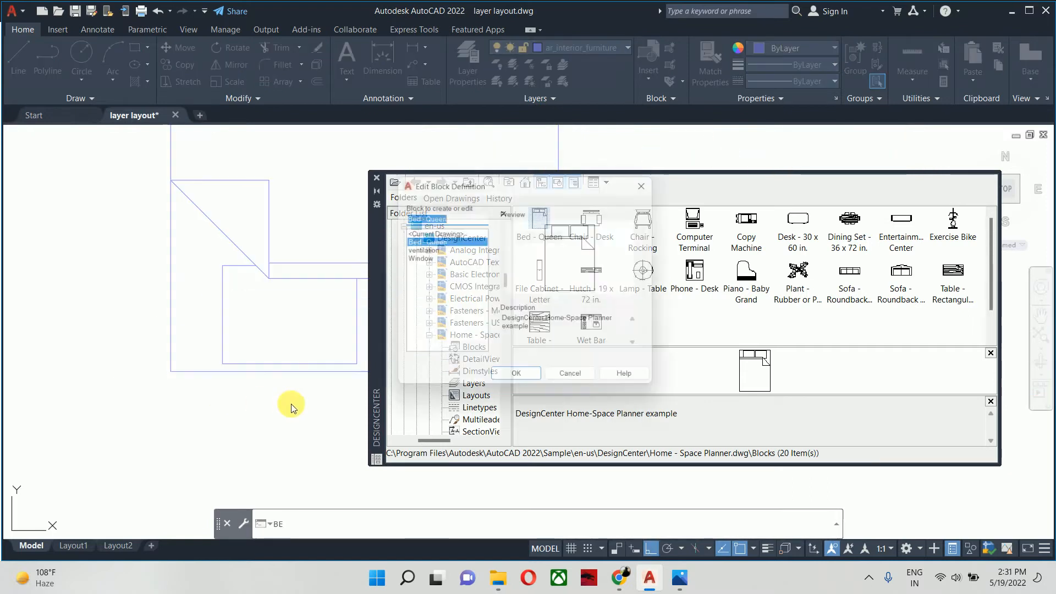
{"action": "left_click", "coordinate": [512, 380]}
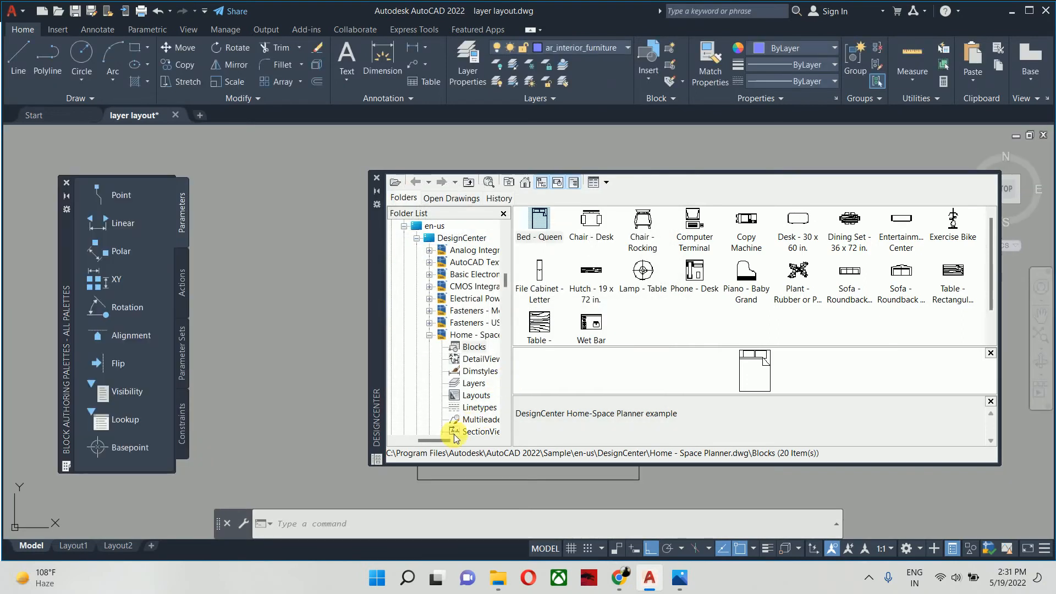
- Draw a square bedside table as a rectangle with set dimensions, outward from the bed's upper-left corner
{"action": "left_click", "coordinate": [376, 178]}
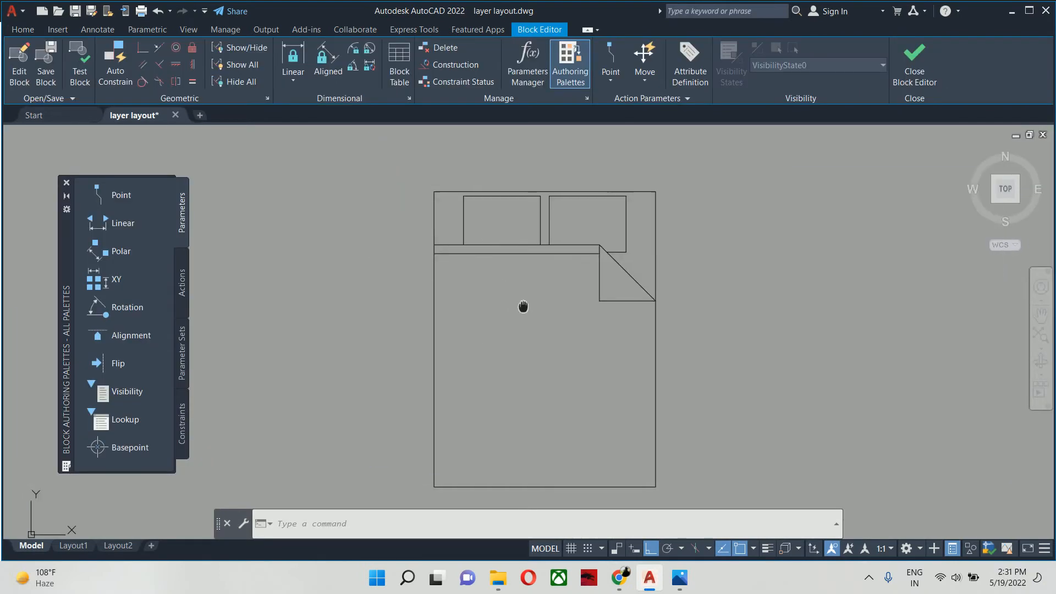
{"action": "type", "text": "rec"}
{"action": "key", "text": "Return"}
{"action": "left_click", "coordinate": [449, 206]}
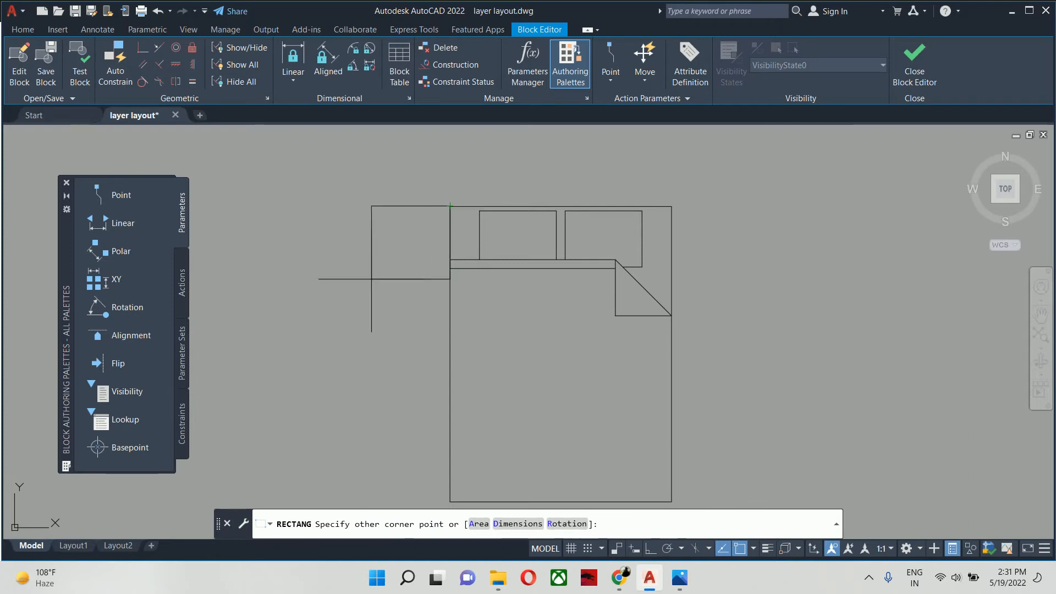
{"action": "type", "text": "d"}
{"action": "key", "text": "Return"}
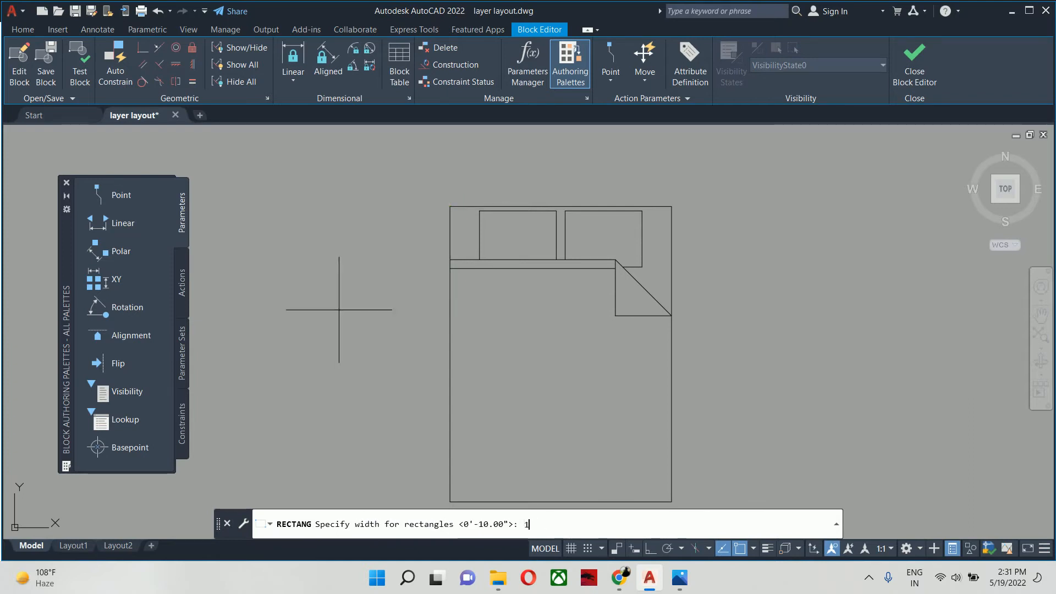
{"action": "key", "text": "Return"}
{"action": "left_click", "coordinate": [363, 302]}
- Mirror the bedside table about the bed's vertical centreline, then save the block changes and close the Block Editor
{"action": "type", "text": "mi"}
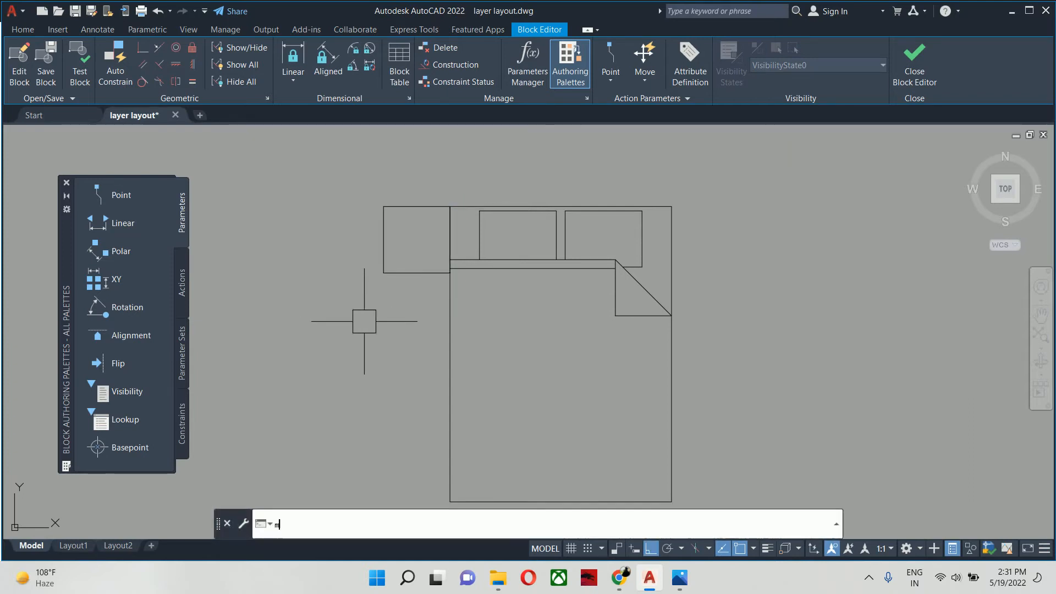
{"action": "key", "text": "Return"}
{"action": "left_click", "coordinate": [384, 238]}
{"action": "key", "text": "Return"}
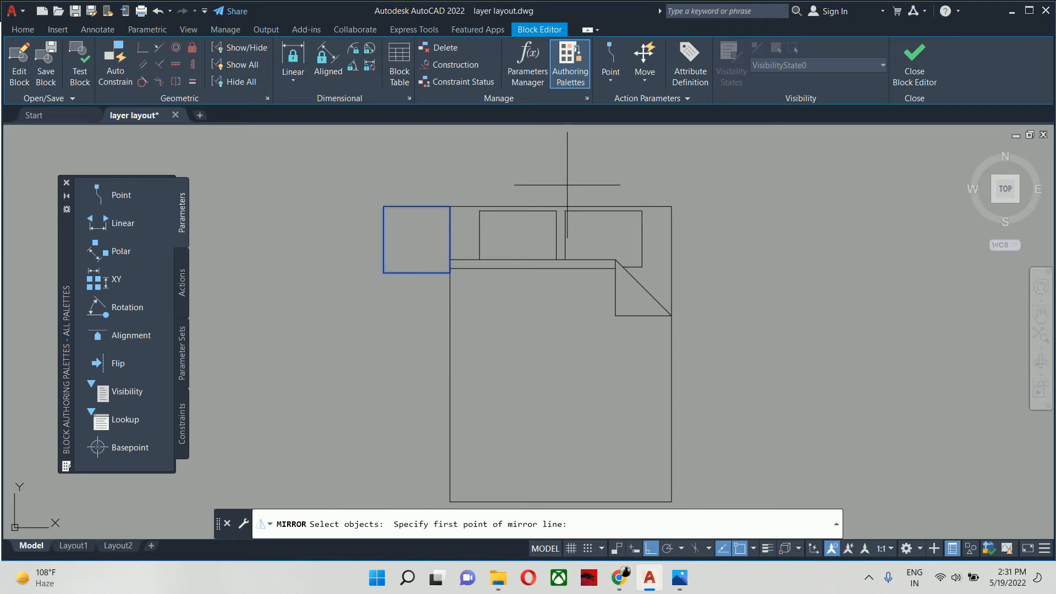
{"action": "scroll", "coordinate": [556, 210], "scroll_direction": "up", "scroll_amount": 4}
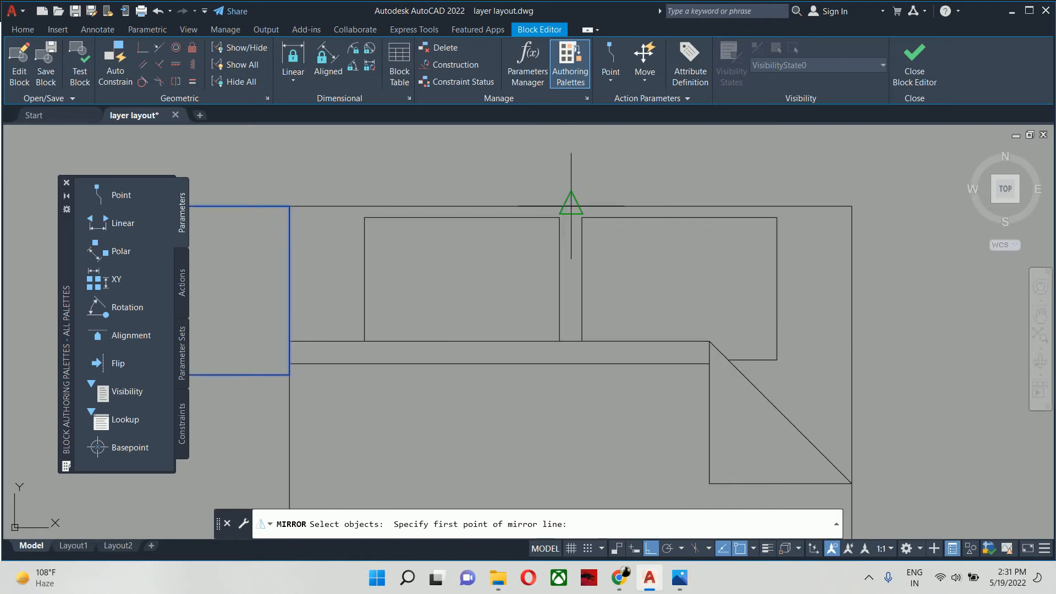
{"action": "left_click", "coordinate": [571, 206]}
{"action": "left_click", "coordinate": [567, 171]}
{"action": "key", "text": "Return"}
{"action": "scroll", "coordinate": [564, 209], "scroll_direction": "down", "scroll_amount": 4}
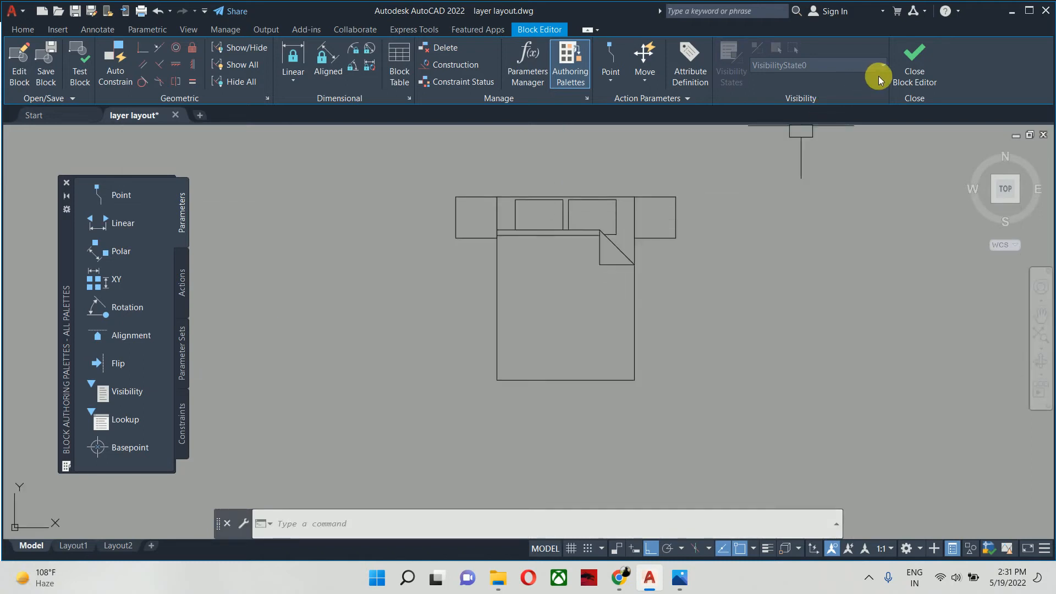
{"action": "left_click", "coordinate": [546, 262]}
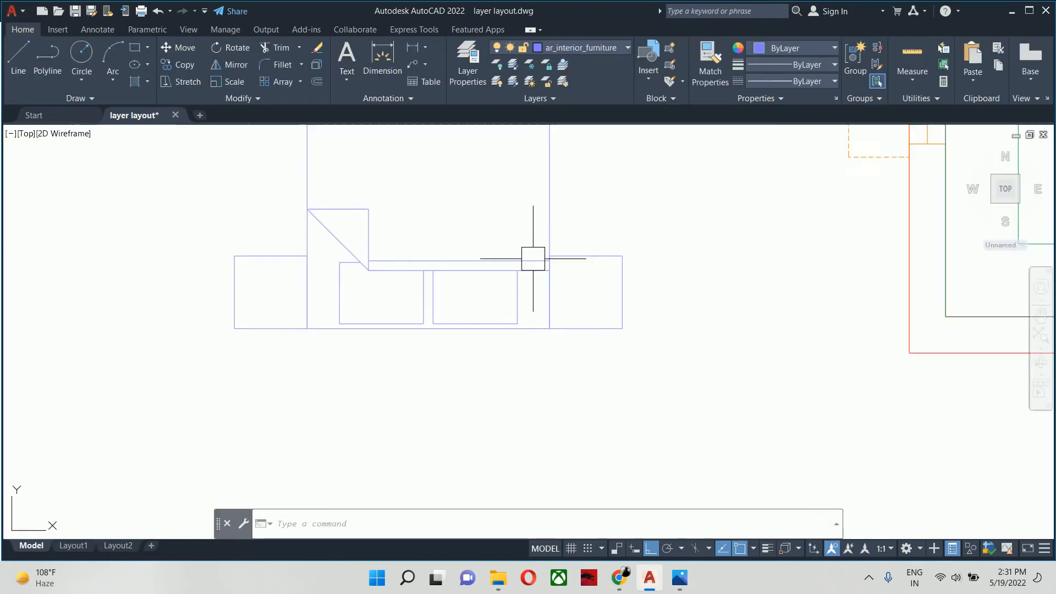
- Move the bed block by its lower-left corner to the lower-left inner corner of Bedroom-1
{"action": "scroll", "coordinate": [534, 257], "scroll_direction": "down", "scroll_amount": 4}
{"action": "type", "text": "m"}
{"action": "key", "text": "Return"}
{"action": "left_click", "coordinate": [409, 396]}
{"action": "left_click", "coordinate": [249, 306]}
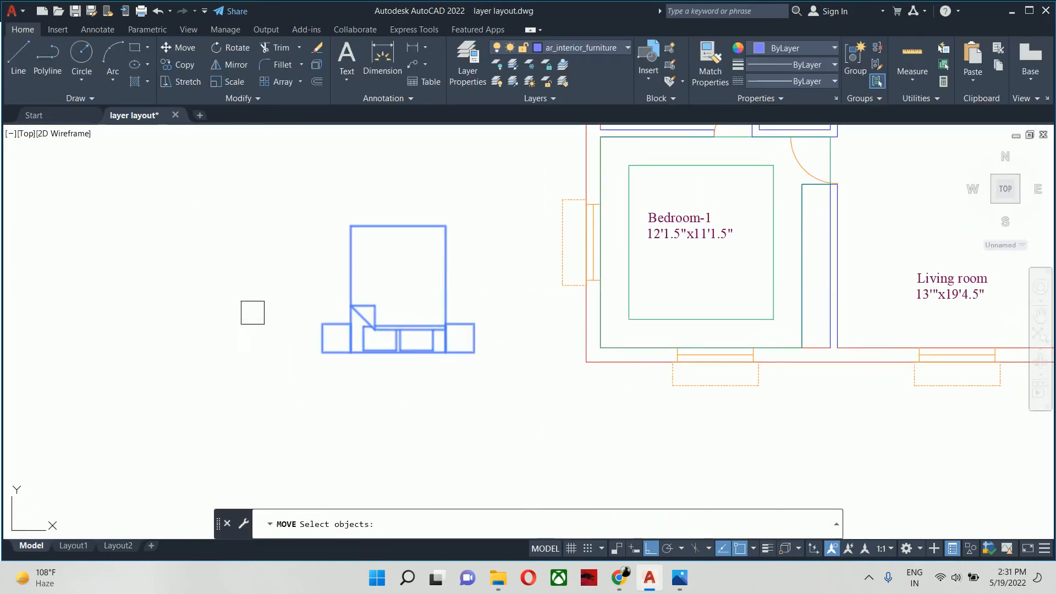
{"action": "key", "text": "Return"}
{"action": "left_click", "coordinate": [322, 352]}
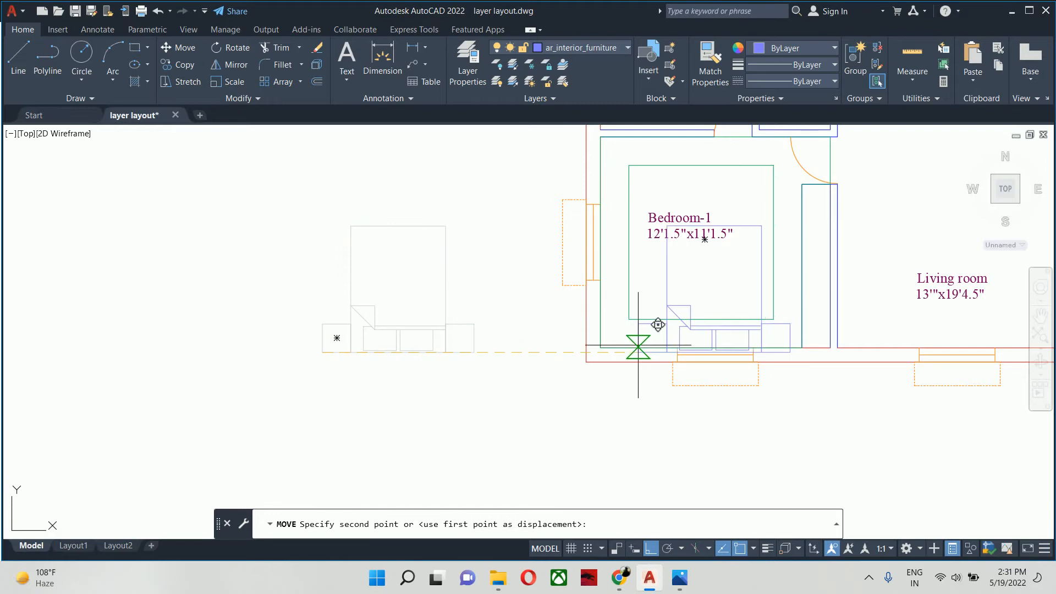
{"action": "left_click", "coordinate": [600, 348]}
- Copy the bed block from its lower-left corner to the lower-left inner corner of Bedroom-2
{"action": "scroll", "coordinate": [602, 347], "scroll_direction": "down", "scroll_amount": 5}
{"action": "middle_click_drag", "start_coordinate": [684, 283], "coordinate": [567, 358]}
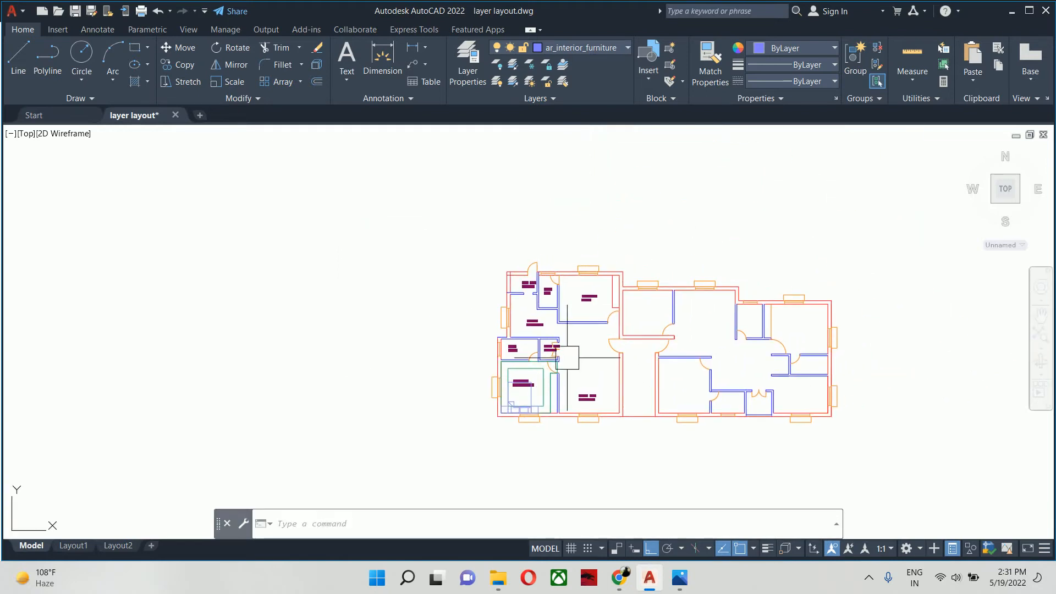
{"action": "type", "text": "co"}
{"action": "key", "text": "Return"}
{"action": "scroll", "coordinate": [560, 363], "scroll_direction": "up", "scroll_amount": 4}
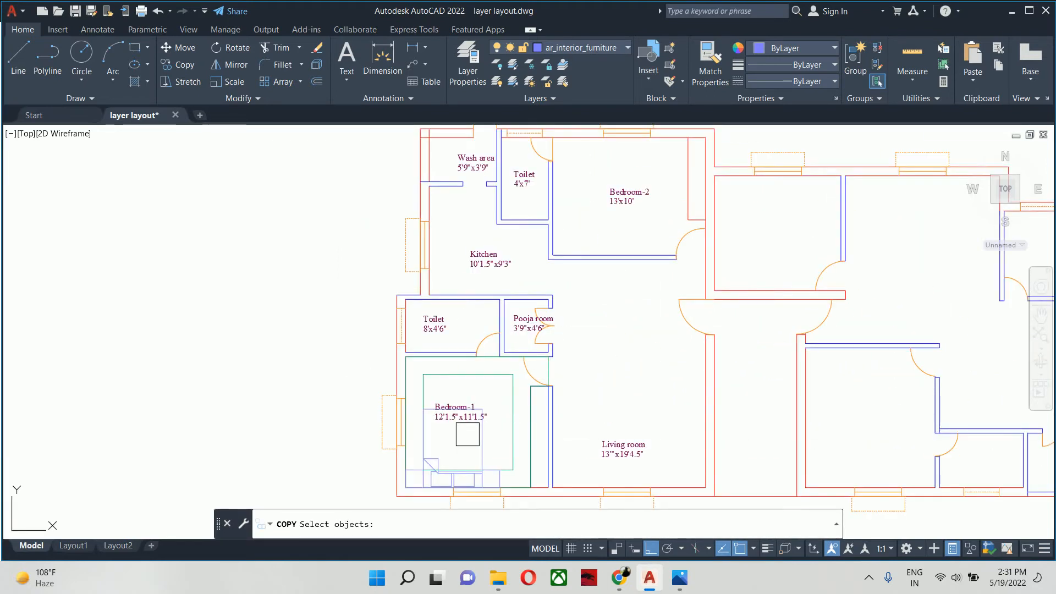
{"action": "left_click", "coordinate": [478, 441]}
{"action": "key", "text": "Return"}
{"action": "scroll", "coordinate": [420, 483], "scroll_direction": "up", "scroll_amount": 6}
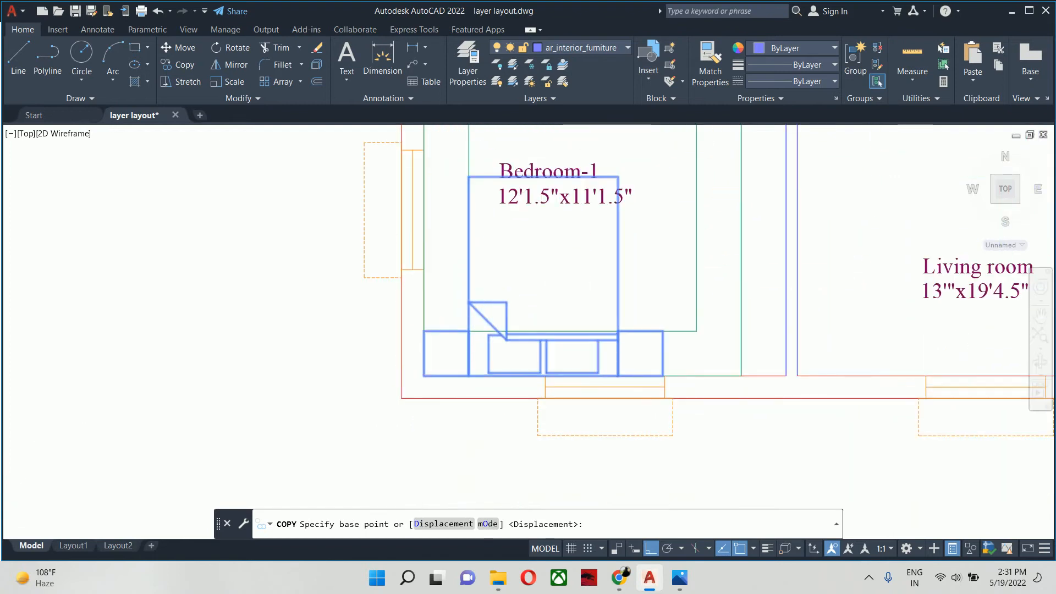
{"action": "left_click", "coordinate": [422, 369]}
{"action": "scroll", "coordinate": [495, 264], "scroll_direction": "down", "scroll_amount": 8}
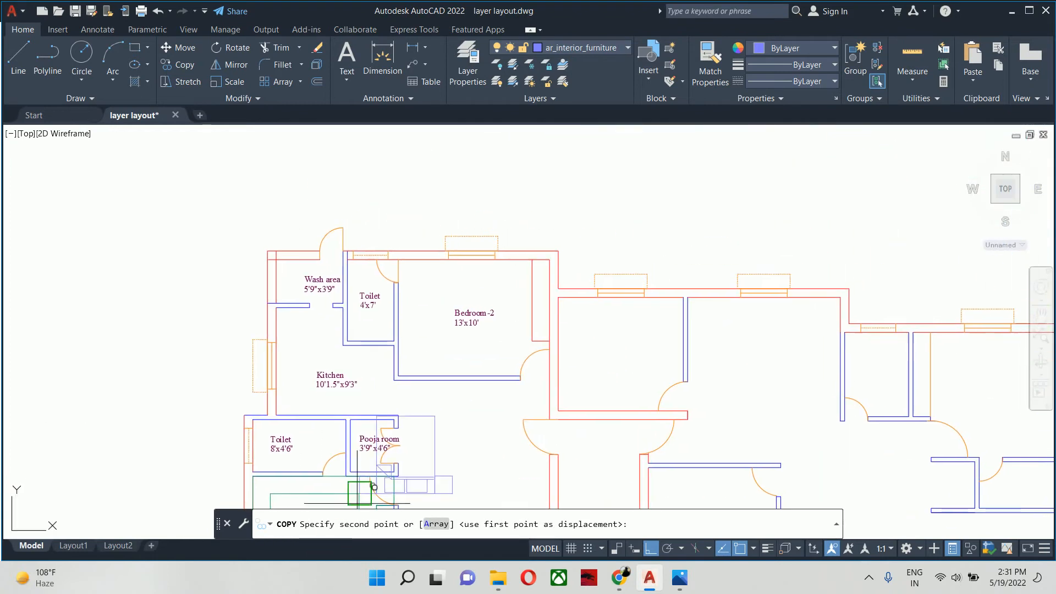
{"action": "scroll", "coordinate": [410, 410], "scroll_direction": "up", "scroll_amount": 6}
{"action": "scroll", "coordinate": [412, 418], "scroll_direction": "up", "scroll_amount": 2}
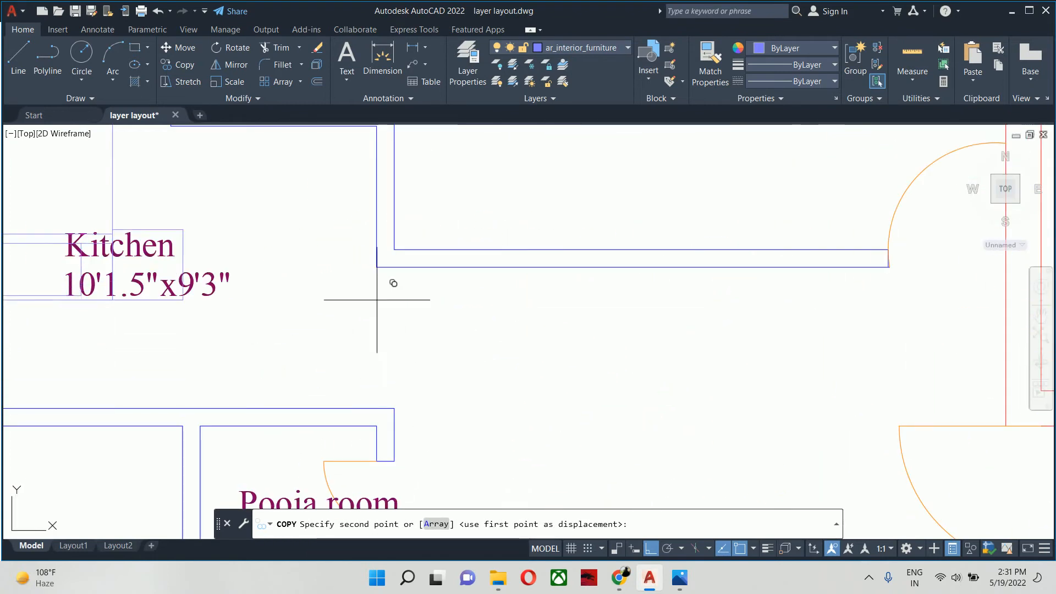
{"action": "left_click", "coordinate": [391, 248]}
{"action": "scroll", "coordinate": [391, 248], "scroll_direction": "down", "scroll_amount": 2}
{"action": "scroll", "coordinate": [391, 248], "scroll_direction": "down", "scroll_amount": 5}
{"action": "key", "text": "Return"}
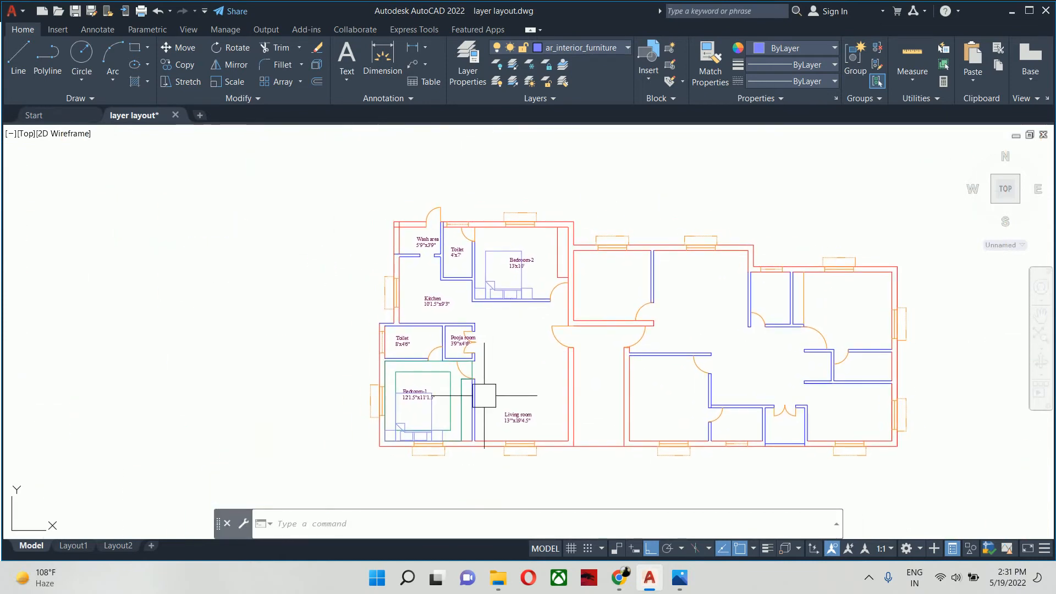
- Insert the Sofa - Roundback 7 ft. block from the DesignCenter on the living room's right-hand wall
{"action": "type", "text": "dc"}
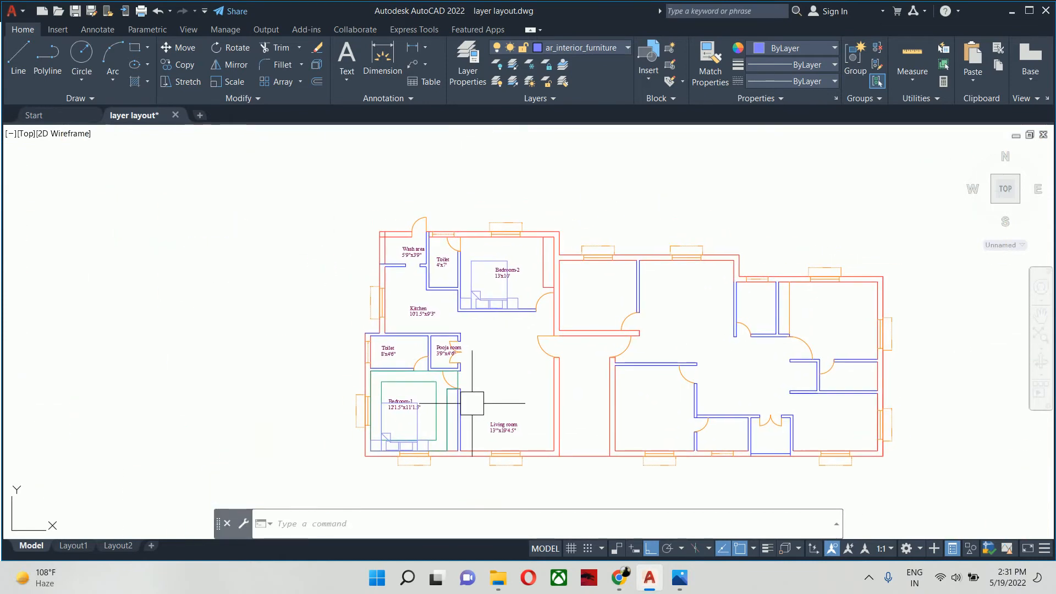
{"action": "key", "text": "Return"}
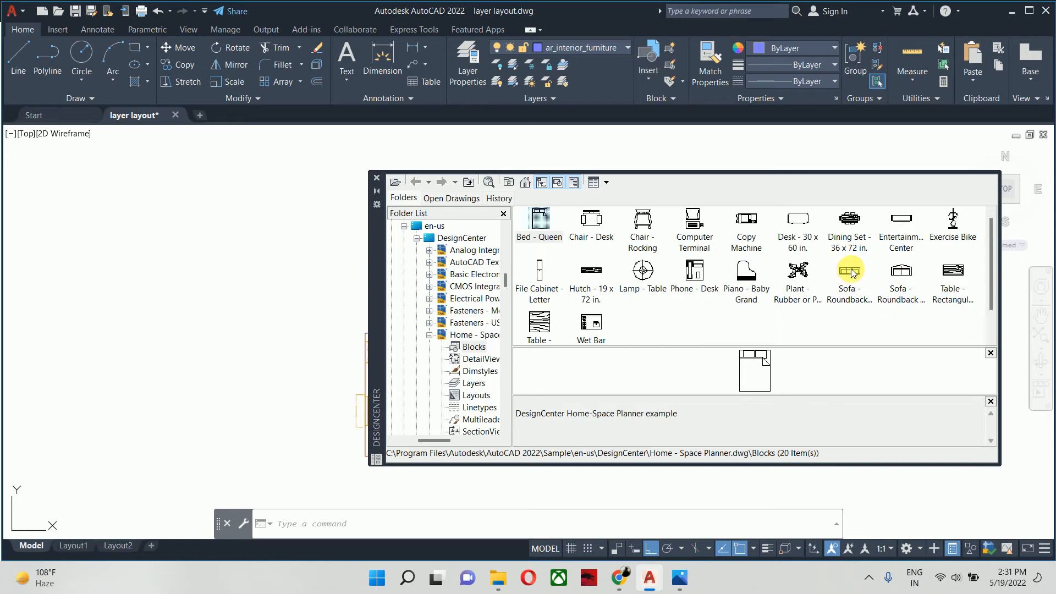
{"action": "double_click", "coordinate": [851, 273]}
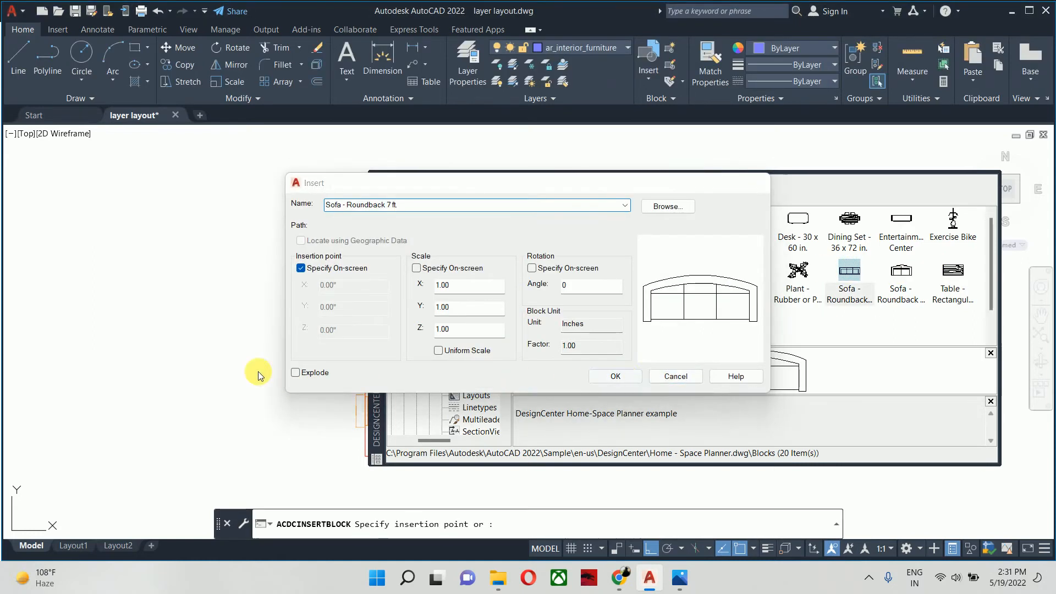
{"action": "key", "text": "Return"}
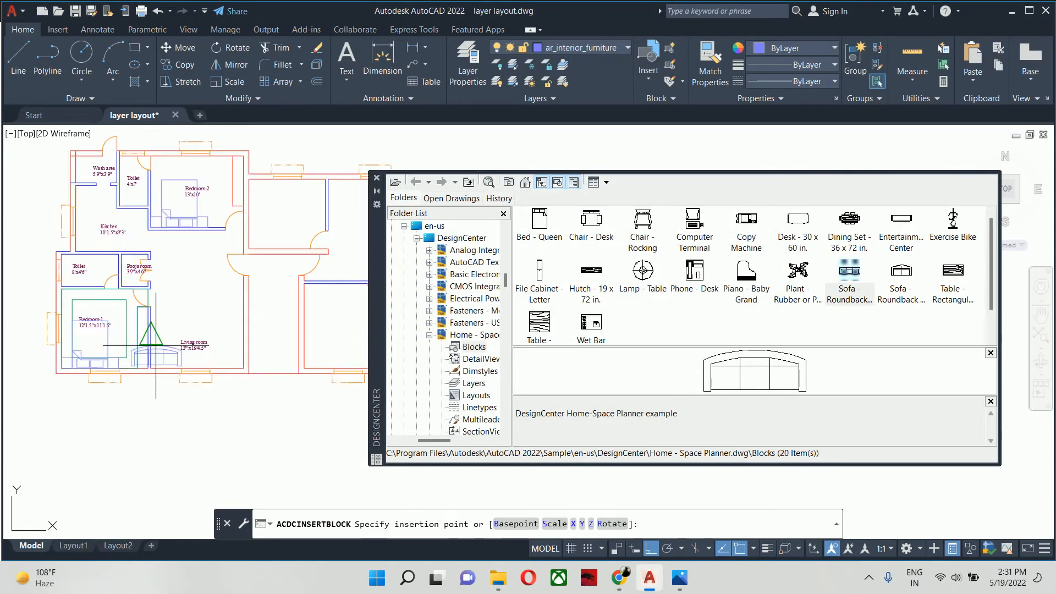
{"action": "scroll", "coordinate": [155, 346], "scroll_direction": "up", "scroll_amount": 6}
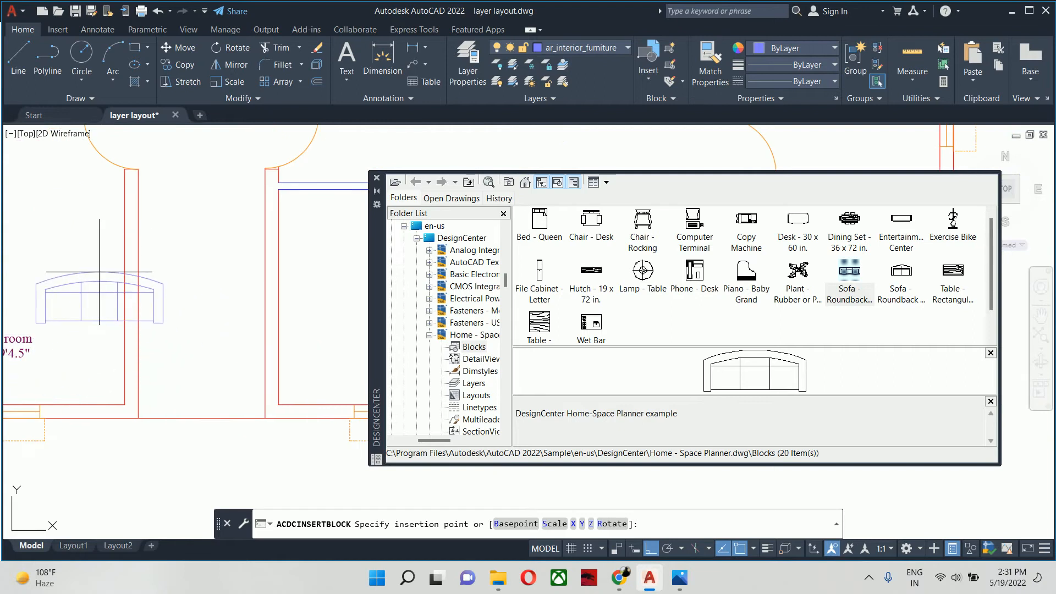
{"action": "left_click", "coordinate": [124, 300]}
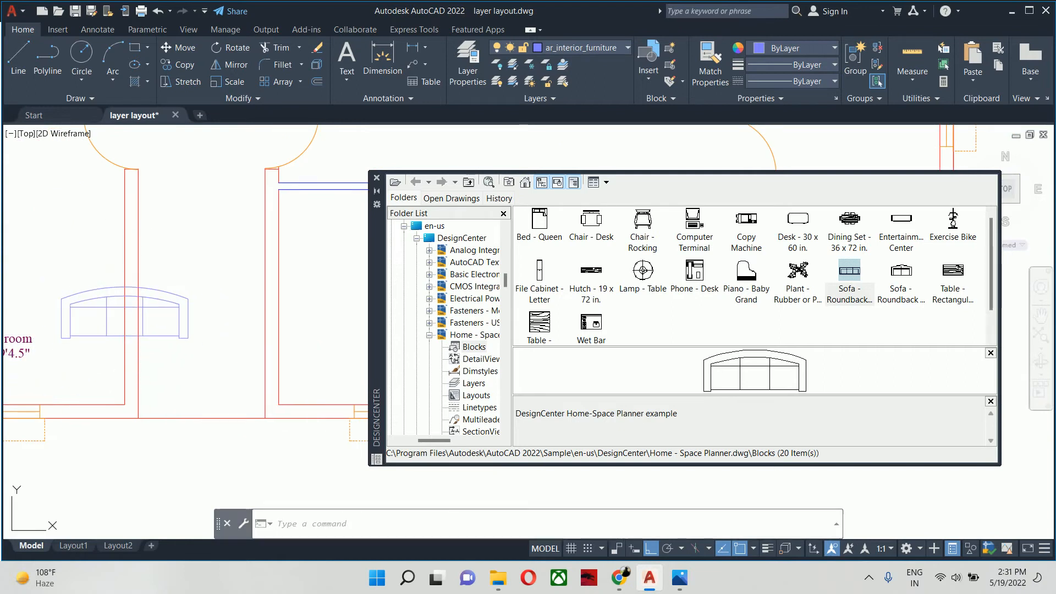
- Set the rotation of the sofa on the right-hand wall to -90 degrees and clear the selection
{"action": "left_click", "coordinate": [172, 315]}
{"action": "left_click", "coordinate": [333, 295]}
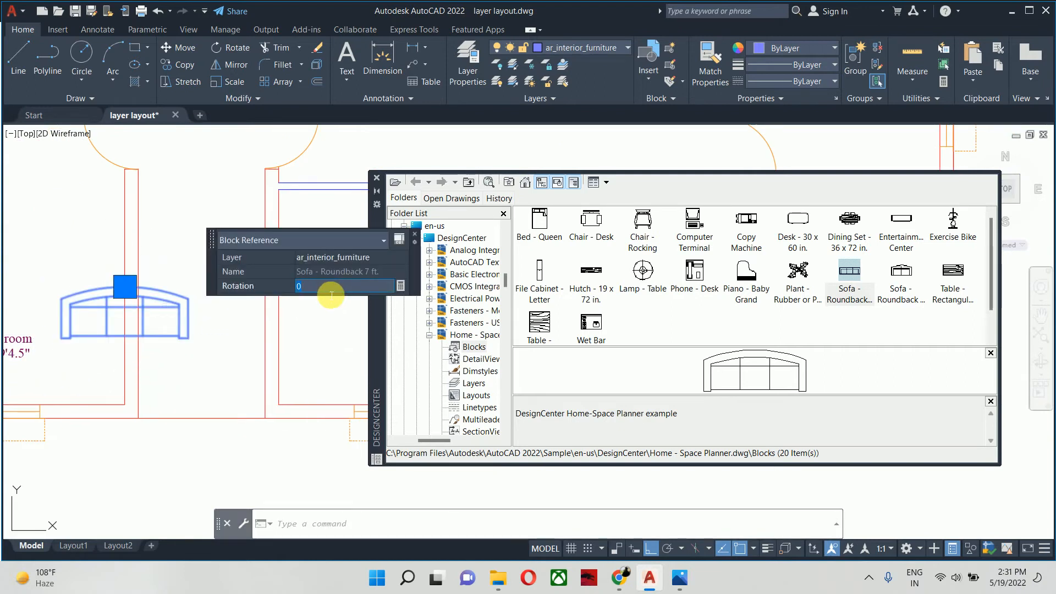
{"action": "type", "text": "-90"}
{"action": "key", "text": "Return"}
{"action": "key", "text": "Escape"}
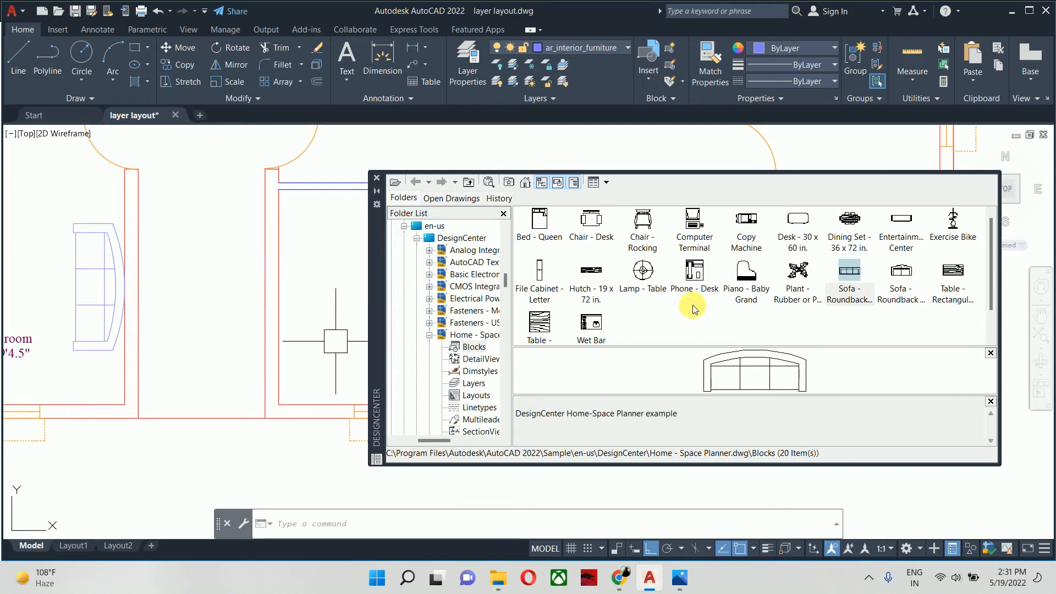
- Insert another Sofa - Roundback 7 ft. block at the middle of the living room's lower wall
{"action": "double_click", "coordinate": [847, 275]}
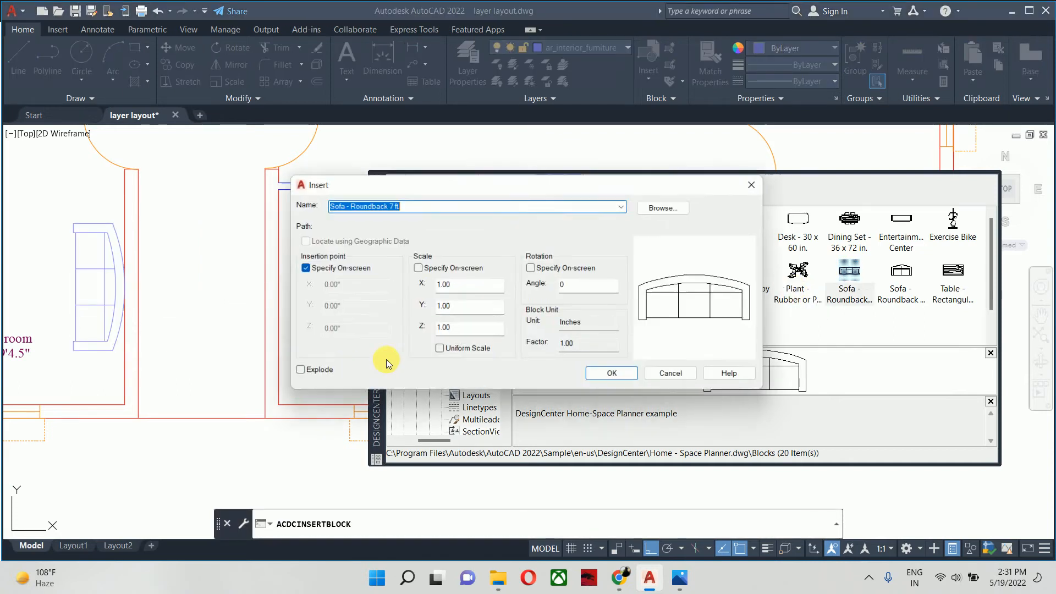
{"action": "left_click", "coordinate": [614, 377]}
{"action": "middle_click_drag", "start_coordinate": [40, 405], "coordinate": [299, 393]}
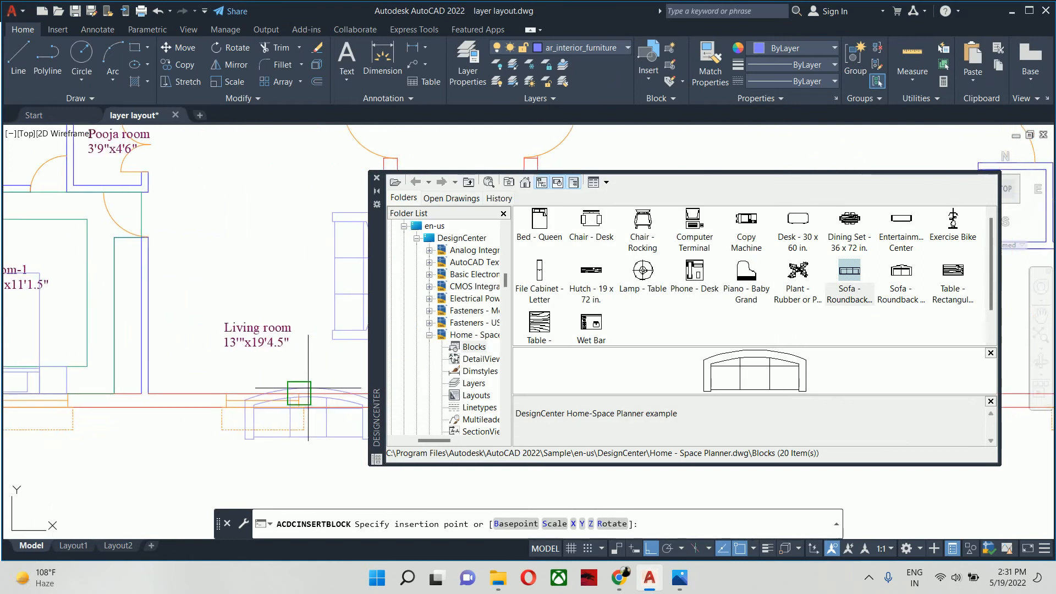
{"action": "left_click", "coordinate": [266, 393]}
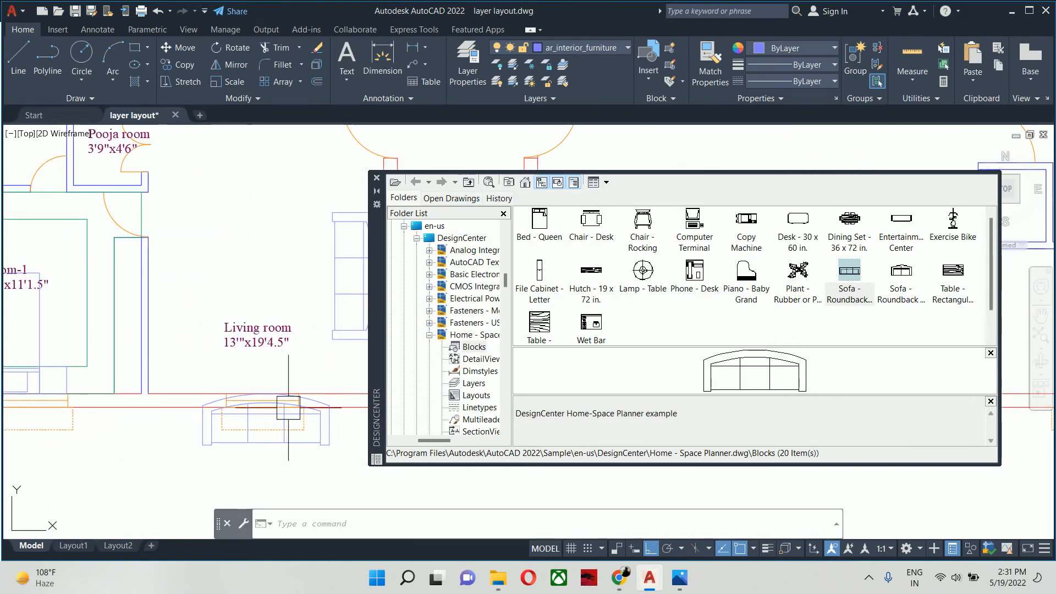
- Rotate the sofa on the lower wall to 180 degrees and clear the selection
{"action": "left_click", "coordinate": [266, 418]}
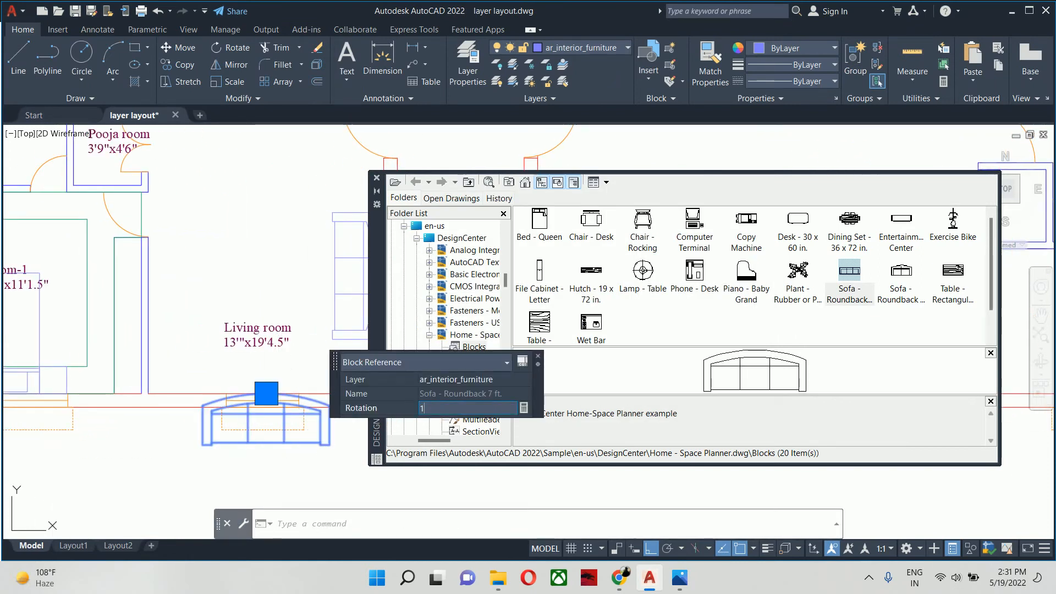
{"action": "type", "text": "180"}
{"action": "left_click", "coordinate": [403, 413]}
{"action": "key", "text": "Escape"}
{"action": "scroll", "coordinate": [246, 397], "scroll_direction": "down", "scroll_amount": 3}
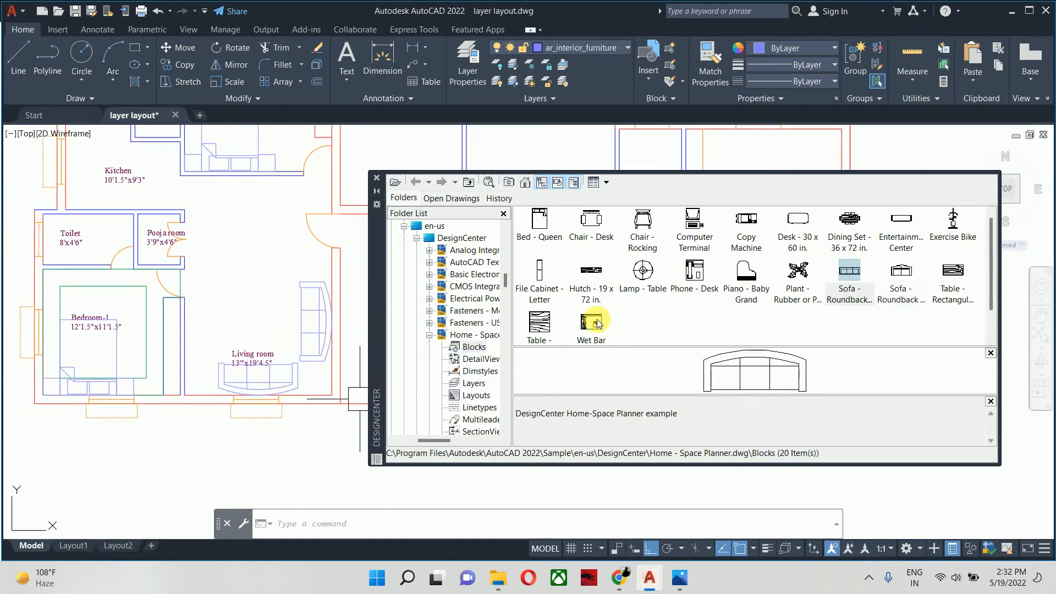
- Insert the Table - Rectangular Woodgrain 60 x 30 in. block in front of the living room sofas and close the DesignCenter
{"action": "double_click", "coordinate": [951, 272]}
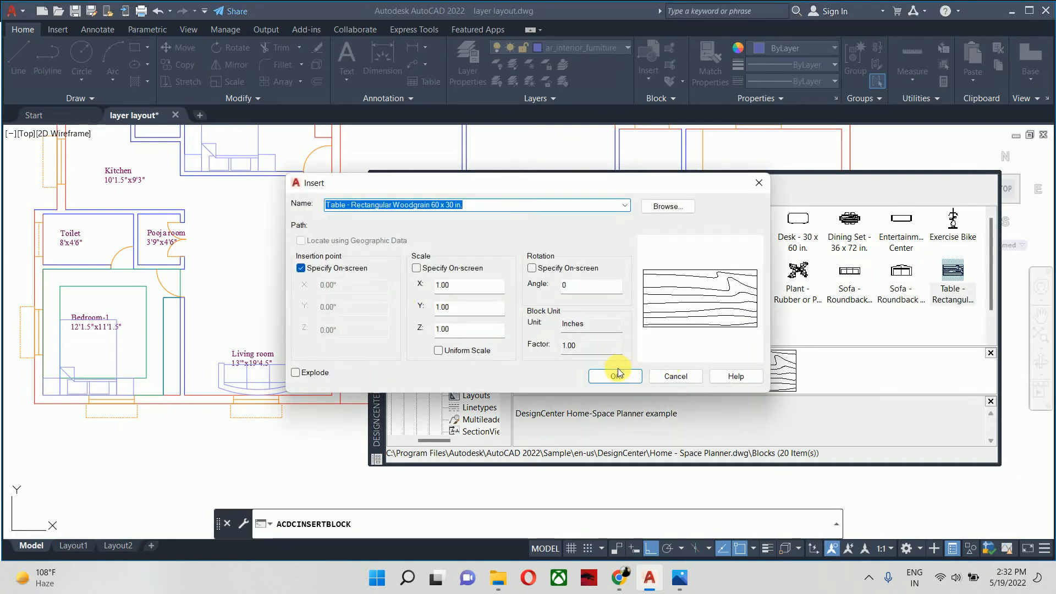
{"action": "left_click", "coordinate": [616, 375]}
{"action": "scroll", "coordinate": [294, 329], "scroll_direction": "up", "scroll_amount": 4}
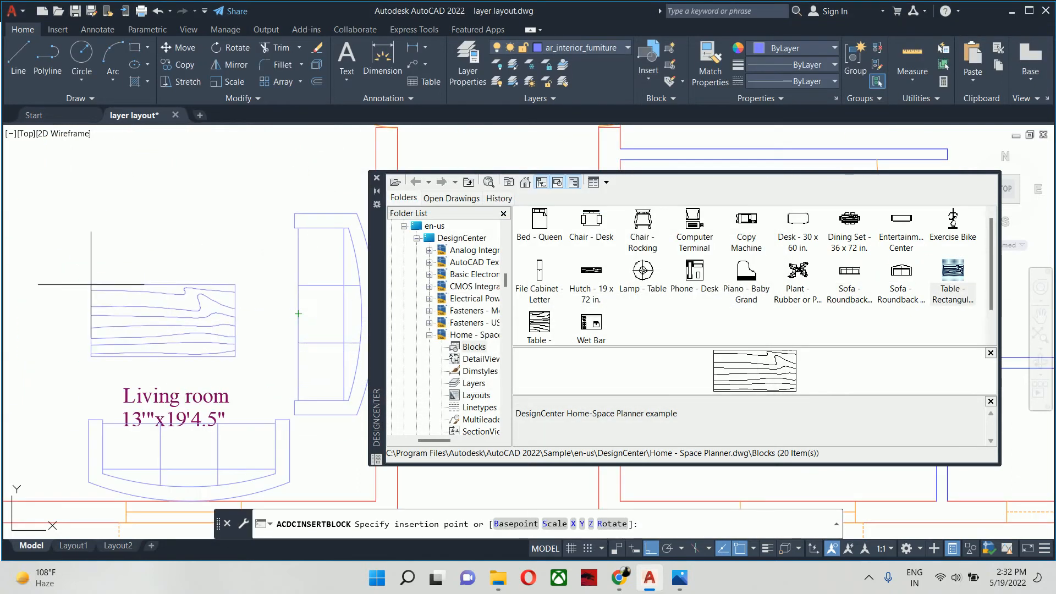
{"action": "middle_click_drag", "start_coordinate": [91, 285], "coordinate": [161, 322]}
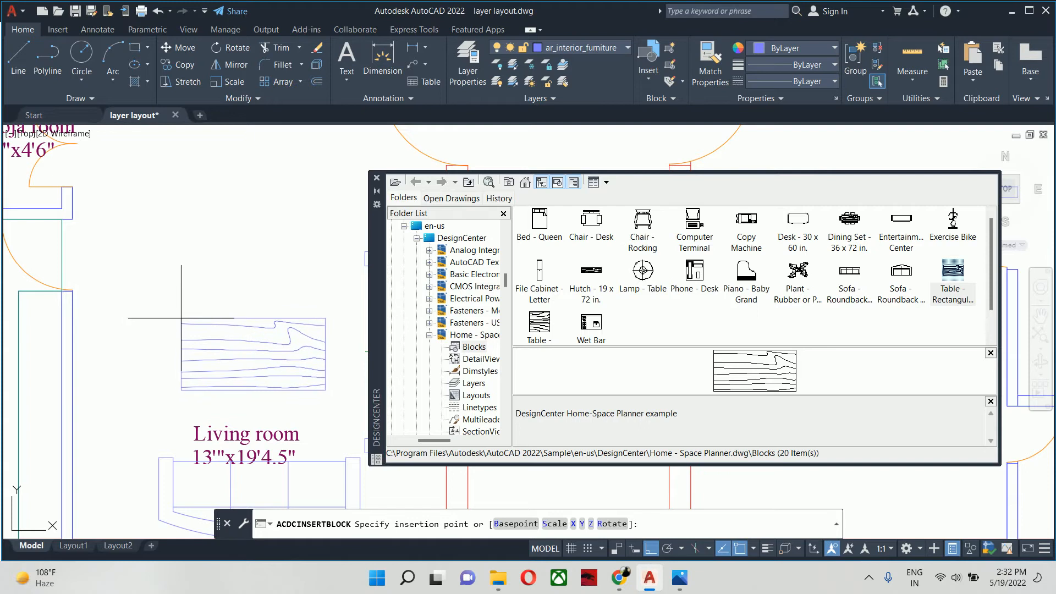
{"action": "left_click", "coordinate": [181, 318]}
{"action": "scroll", "coordinate": [83, 374], "scroll_direction": "down", "scroll_amount": 5}
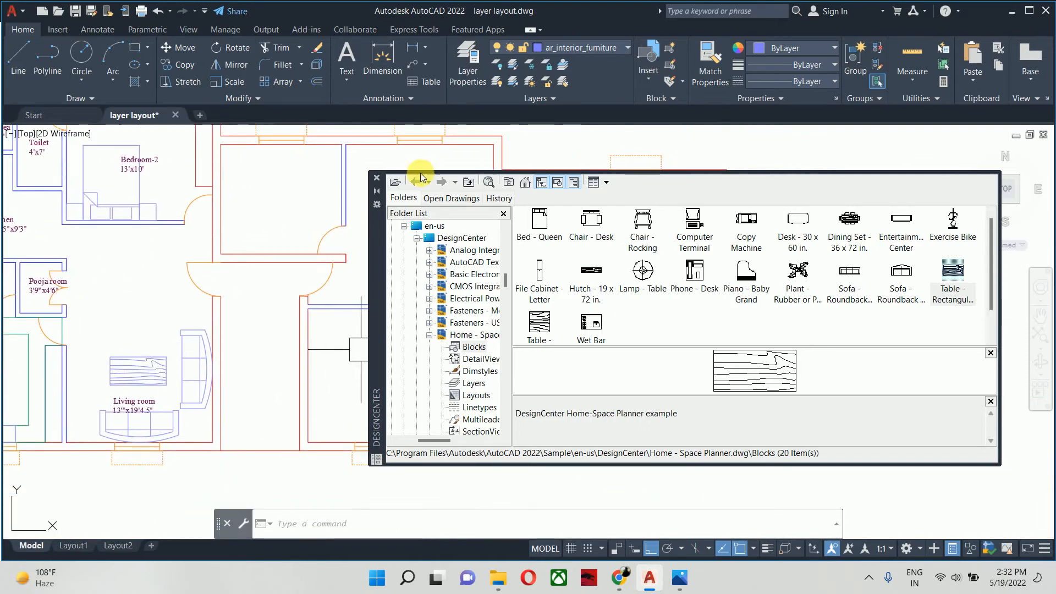
{"action": "left_click", "coordinate": [377, 178]}
{"action": "scroll", "coordinate": [385, 275], "scroll_direction": "down", "scroll_amount": 2}
{"action": "scroll", "coordinate": [658, 381], "scroll_direction": "up", "scroll_amount": 5}
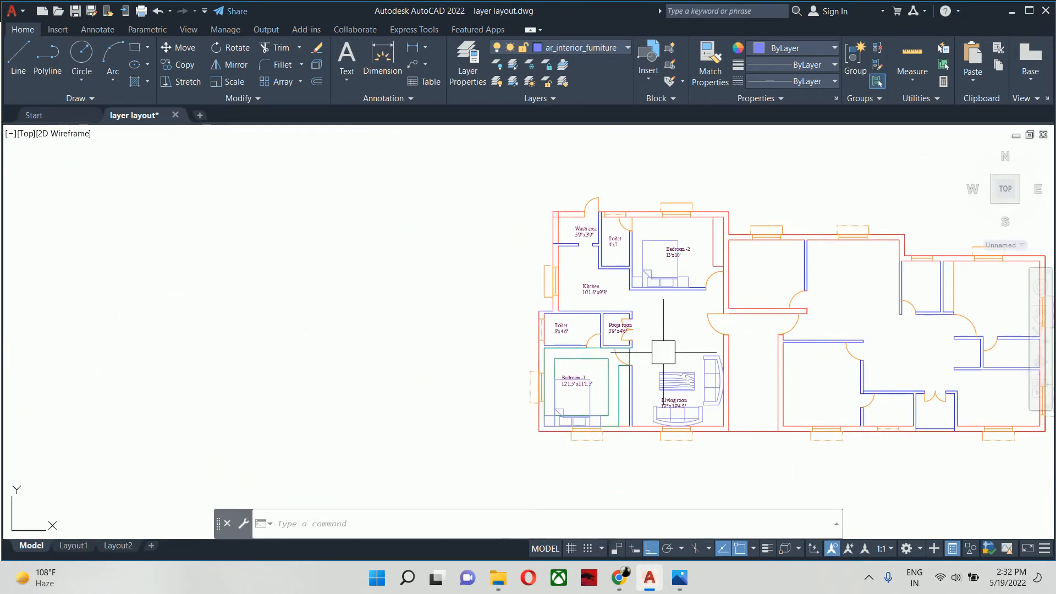
{"action": "middle_click_drag", "start_coordinate": [658, 381], "coordinate": [619, 348]}
{"action": "scroll", "coordinate": [619, 348], "scroll_direction": "down", "scroll_amount": 2}
{"action": "middle_click_drag", "start_coordinate": [409, 378], "coordinate": [412, 352]}
{"action": "scroll", "coordinate": [502, 397], "scroll_direction": "up", "scroll_amount": 4}
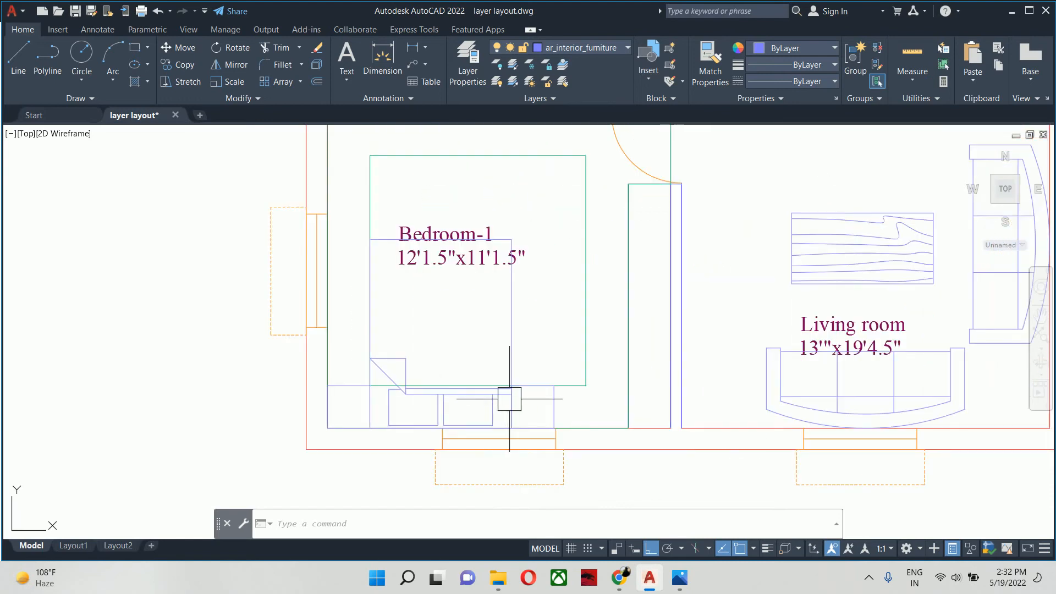
- Move the Bedroom-1 bed along the lower wall so it is centred on the window
{"action": "middle_click_drag", "start_coordinate": [513, 395], "coordinate": [489, 394]}
{"action": "type", "text": "m"}
{"action": "key", "text": "Return"}
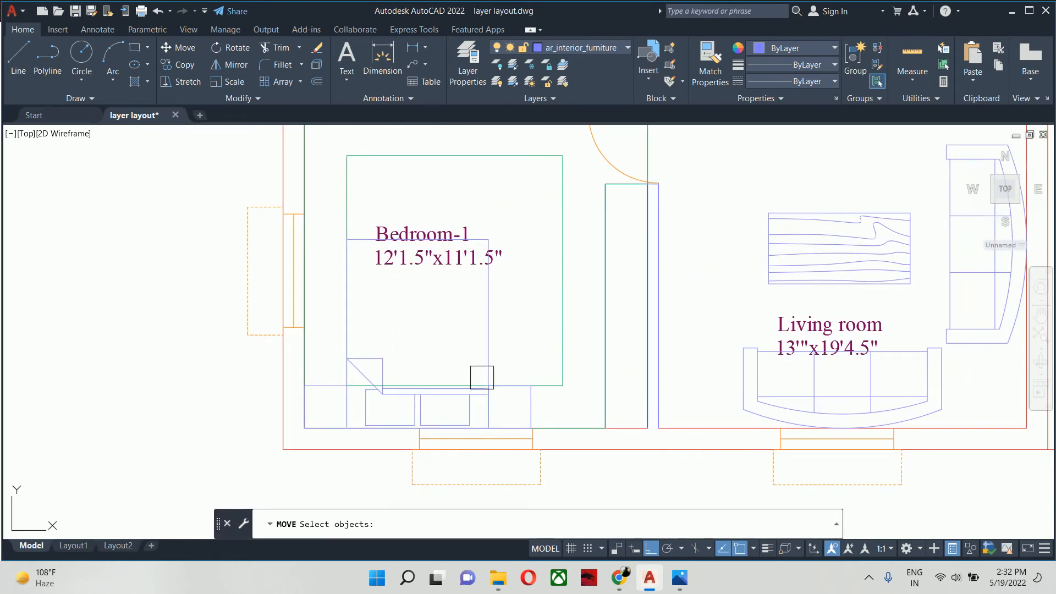
{"action": "left_click", "coordinate": [487, 377]}
{"action": "key", "text": "Return"}
{"action": "scroll", "coordinate": [420, 424], "scroll_direction": "up", "scroll_amount": 4}
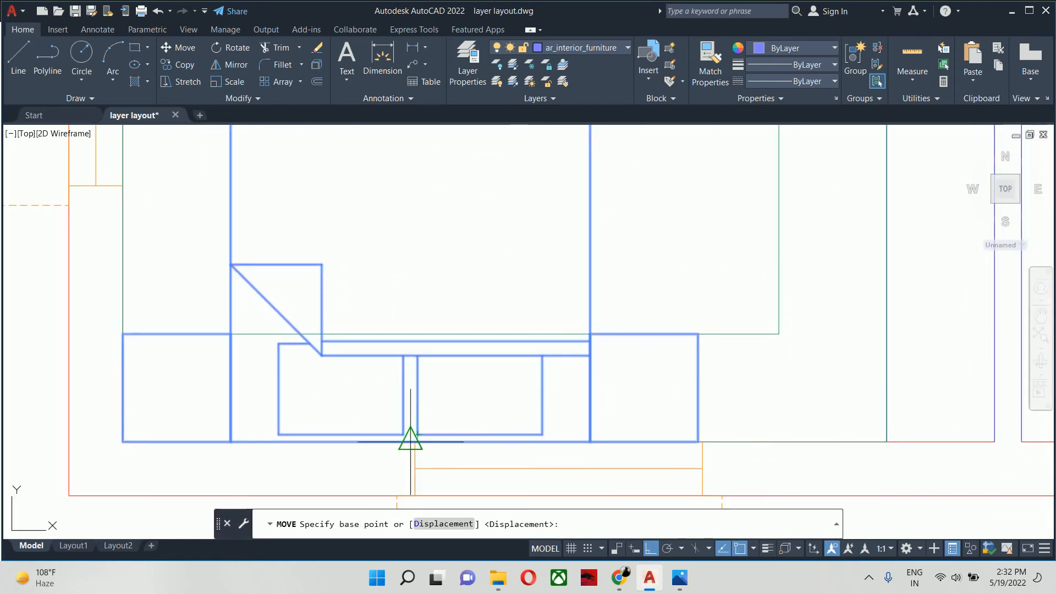
{"action": "left_click", "coordinate": [408, 437]}
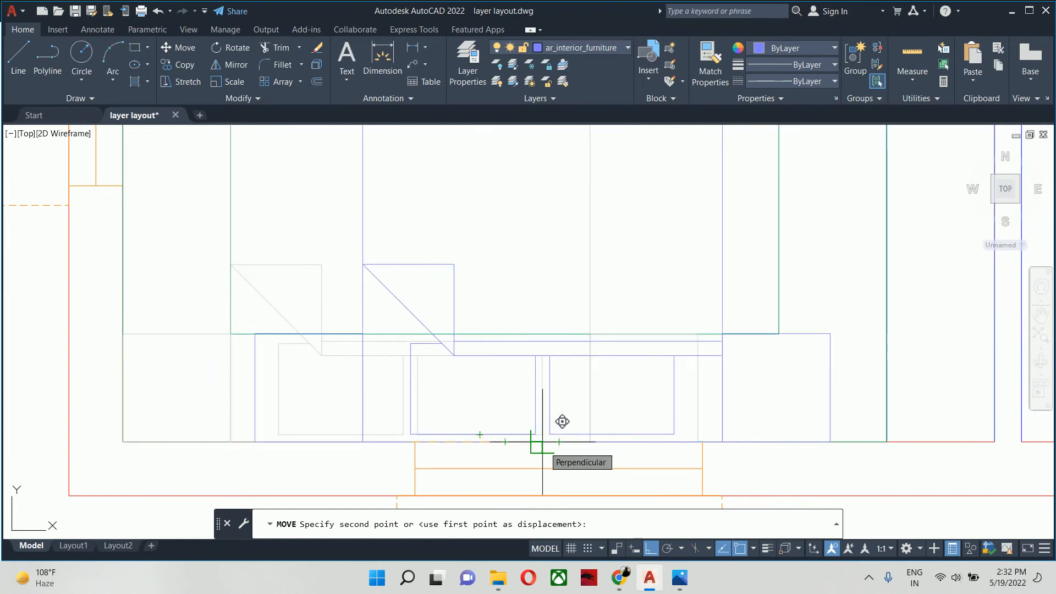
{"action": "scroll", "coordinate": [563, 422], "scroll_direction": "down", "scroll_amount": 2}
{"action": "scroll", "coordinate": [546, 445], "scroll_direction": "up", "scroll_amount": 1}
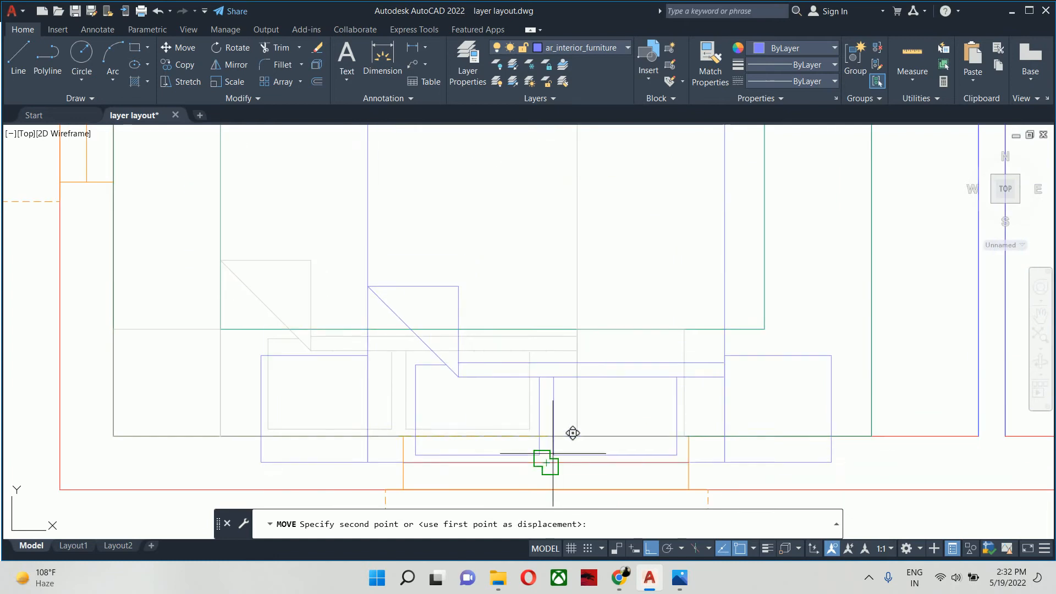
{"action": "left_click", "coordinate": [535, 434]}
{"action": "scroll", "coordinate": [491, 443], "scroll_direction": "down", "scroll_amount": 3}
{"action": "middle_click_drag", "start_coordinate": [492, 444], "coordinate": [441, 468]}
{"action": "middle_click_drag", "start_coordinate": [414, 406], "coordinate": [437, 408]}
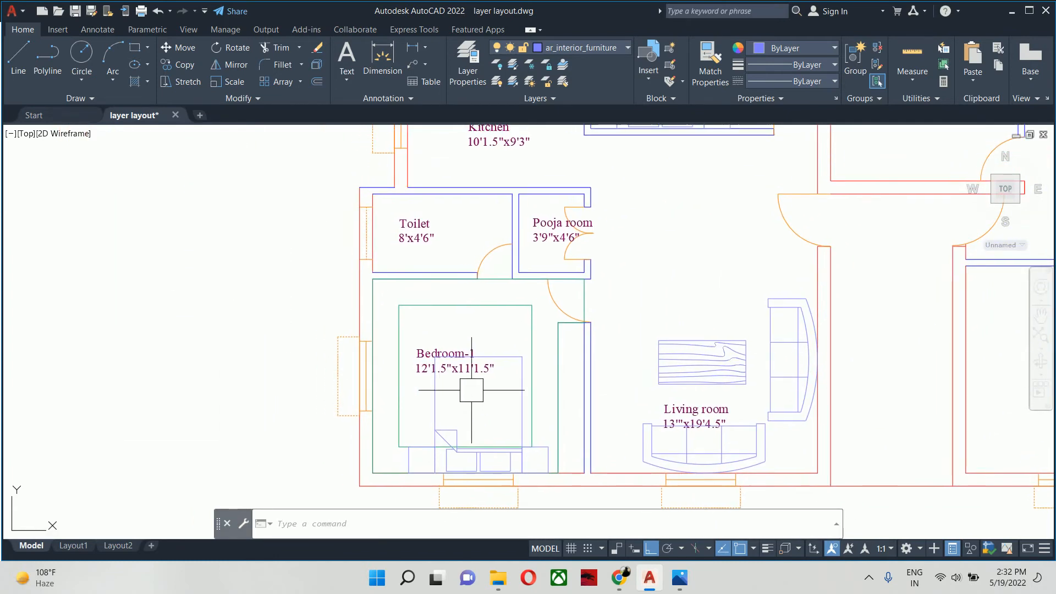
- Move the Bedroom-1 bed by its top edge's midpoint to the midpoint of the inner false ceiling rectangle's top edge
{"action": "type", "text": "m"}
{"action": "key", "text": "Return"}
{"action": "left_click", "coordinate": [498, 353]}
{"action": "key", "text": "Return"}
{"action": "scroll", "coordinate": [496, 351], "scroll_direction": "up", "scroll_amount": 5}
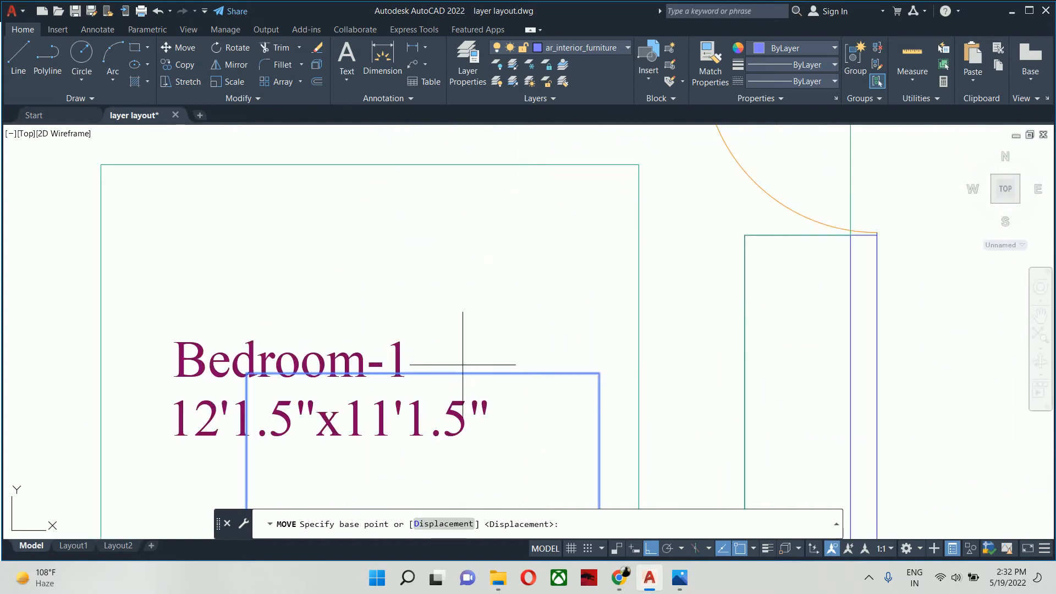
{"action": "left_click", "coordinate": [424, 373]}
{"action": "middle_click_drag", "start_coordinate": [418, 309], "coordinate": [416, 377]}
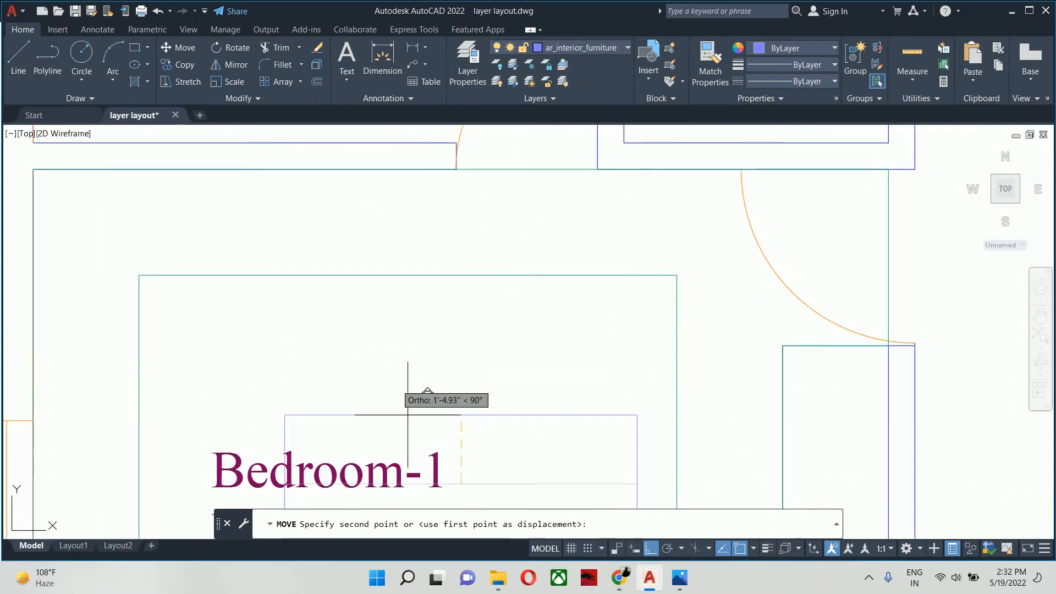
{"action": "left_click", "coordinate": [405, 269]}
{"action": "scroll", "coordinate": [405, 314], "scroll_direction": "down", "scroll_amount": 3}
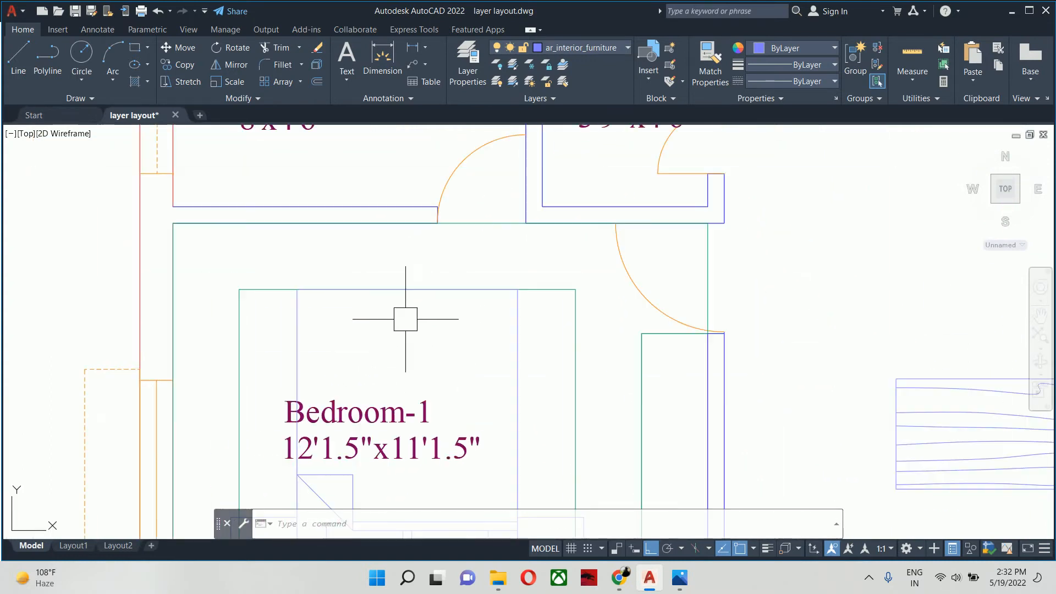
- Move the Bedroom-1 bed straight down from its lower-left corner until it rests against the lower wall
{"action": "key", "text": "Return"}
{"action": "left_click", "coordinate": [546, 287]}
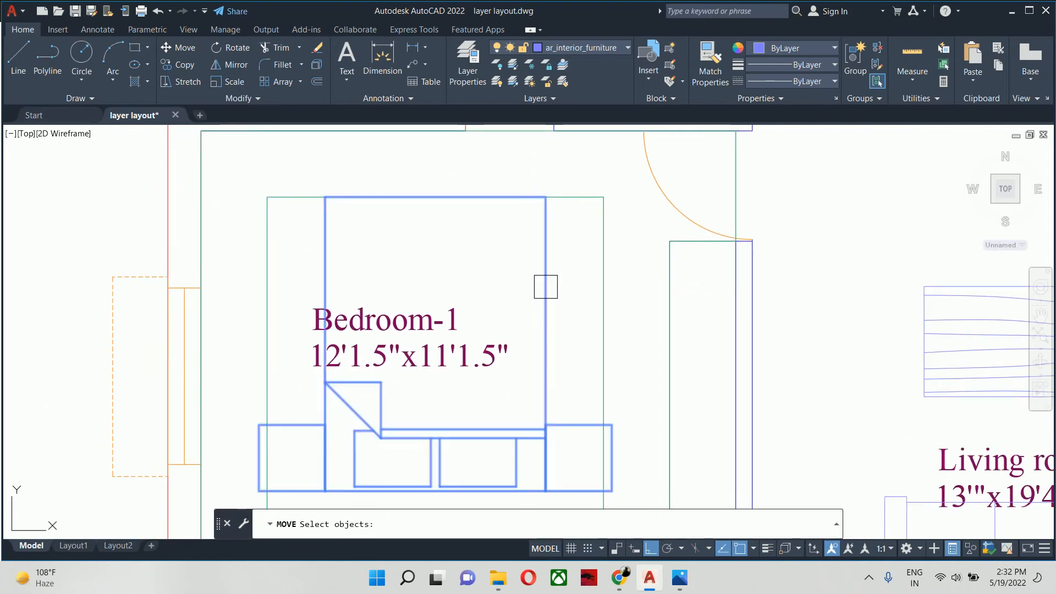
{"action": "key", "text": "Return"}
{"action": "scroll", "coordinate": [484, 349], "scroll_direction": "down", "scroll_amount": 3}
{"action": "scroll", "coordinate": [373, 273], "scroll_direction": "up", "scroll_amount": 5}
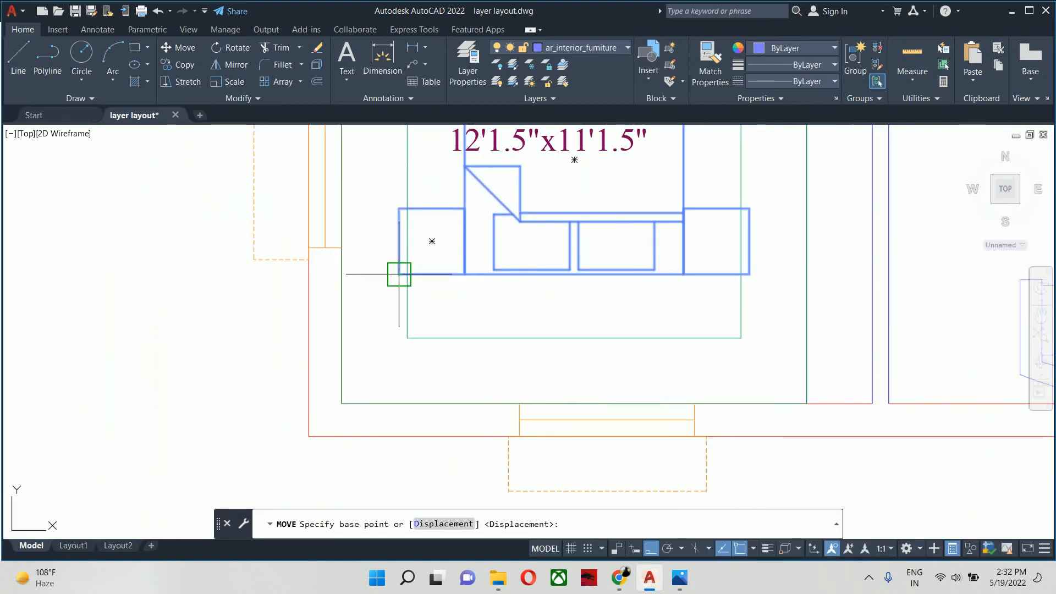
{"action": "left_click", "coordinate": [398, 273]}
{"action": "left_click", "coordinate": [394, 398]}
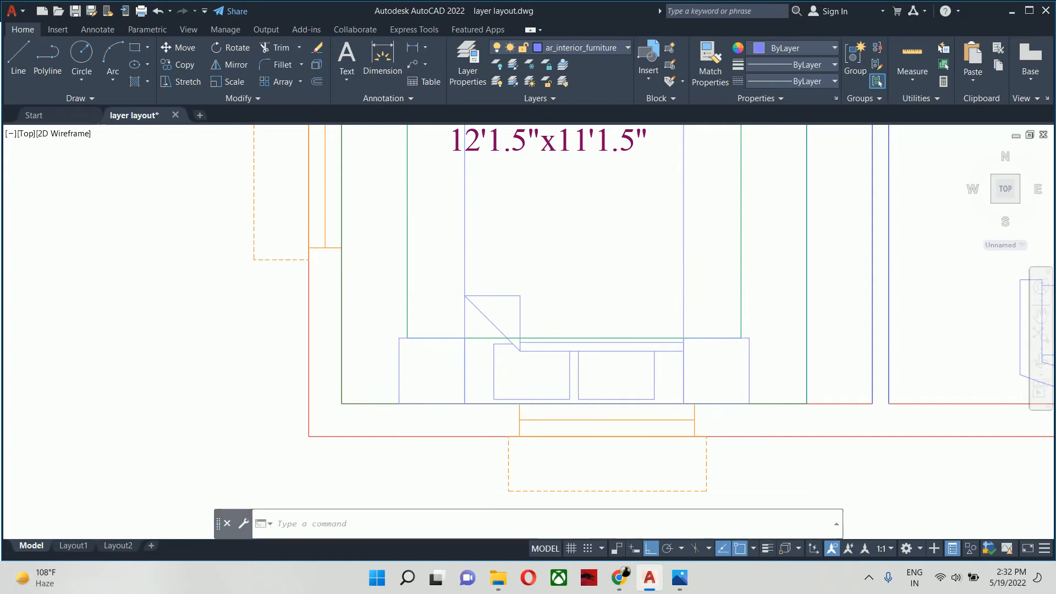
{"action": "scroll", "coordinate": [422, 393], "scroll_direction": "down", "scroll_amount": 3}
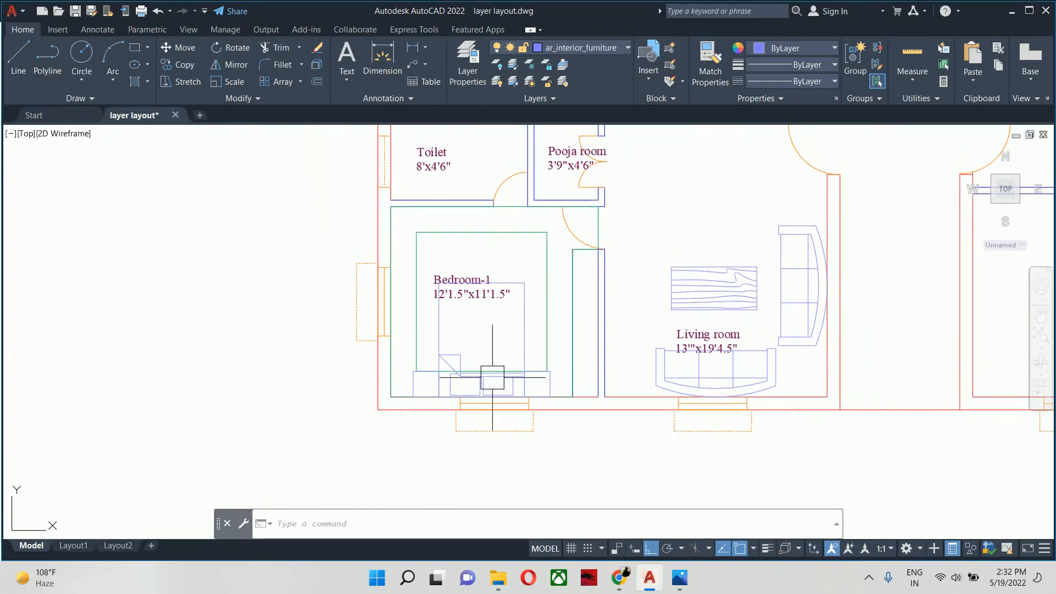
- Switch to Photos to check the bed layout in the reference plan Civil WB 028.jpg, and return to AutoCAD
{"action": "middle_click_drag", "start_coordinate": [492, 378], "coordinate": [516, 389]}
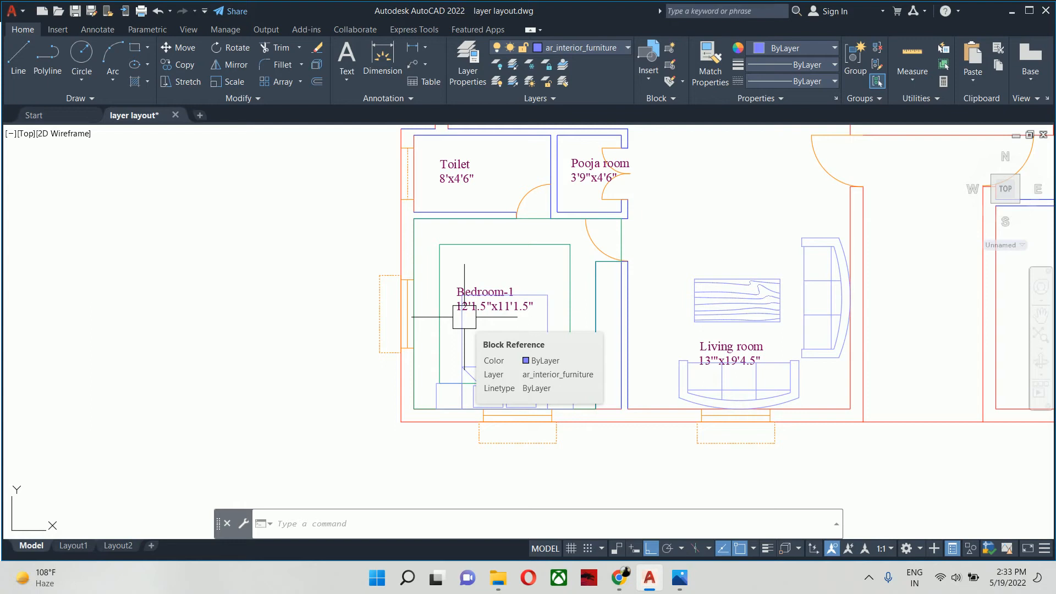
{"action": "key", "text": "alt+Tab"}
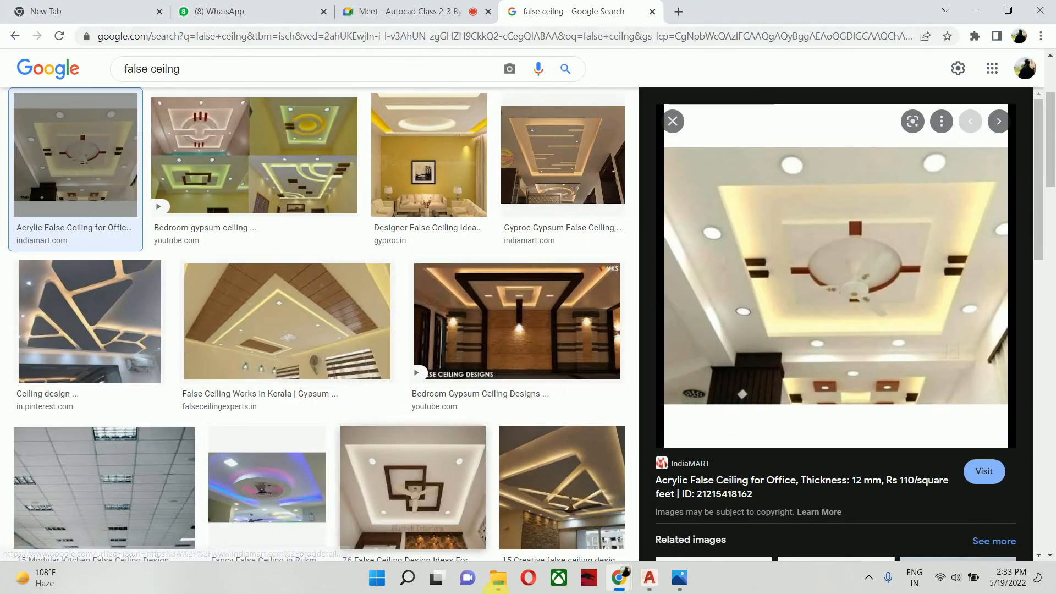
{"action": "left_click", "coordinate": [680, 577]}
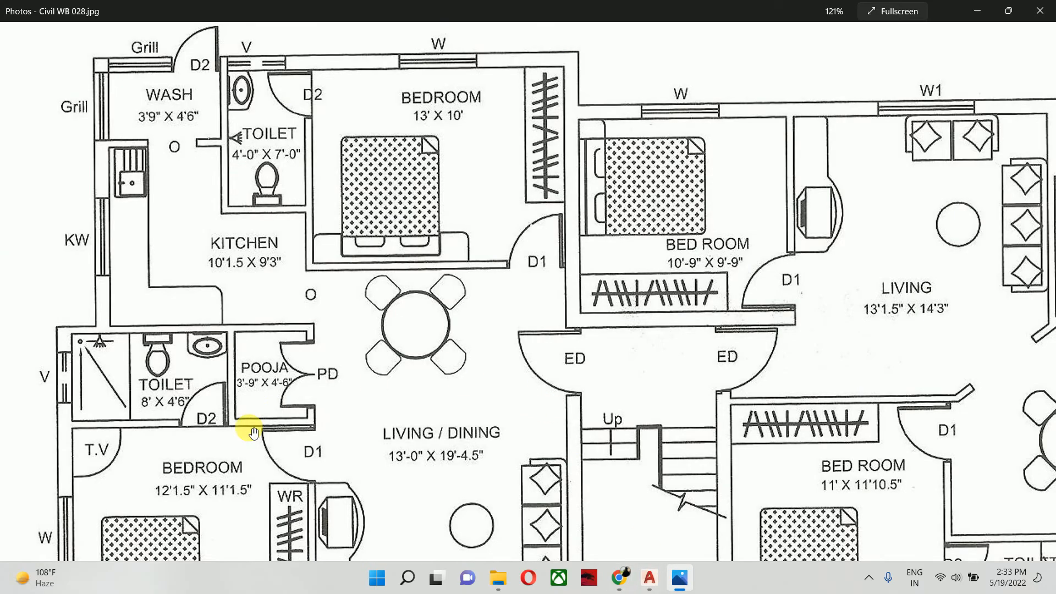
{"action": "scroll", "coordinate": [264, 330], "scroll_direction": "down", "scroll_amount": 5}
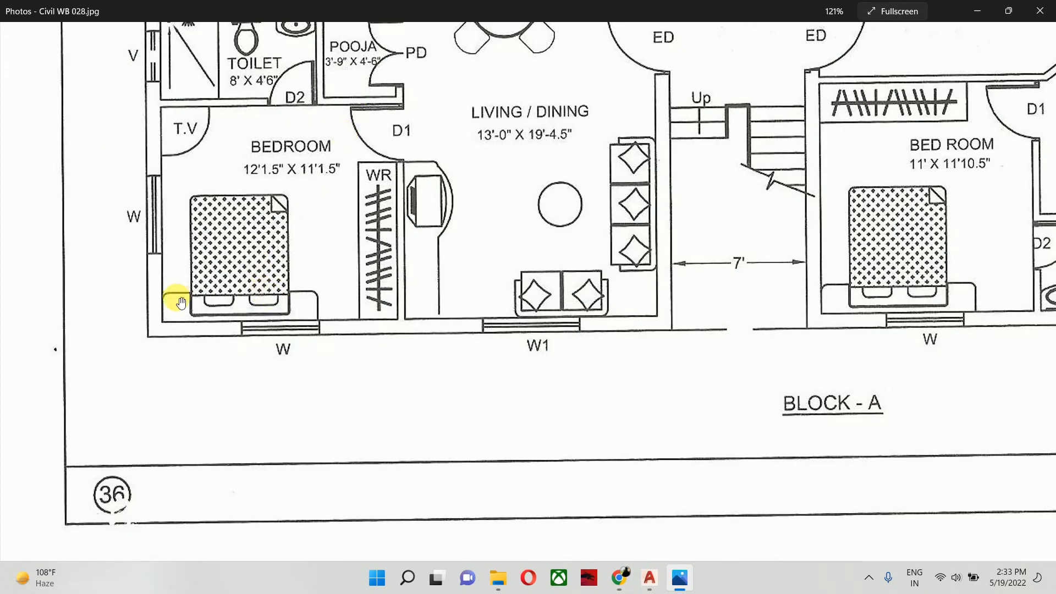
{"action": "scroll", "coordinate": [277, 318], "scroll_direction": "up", "scroll_amount": 2}
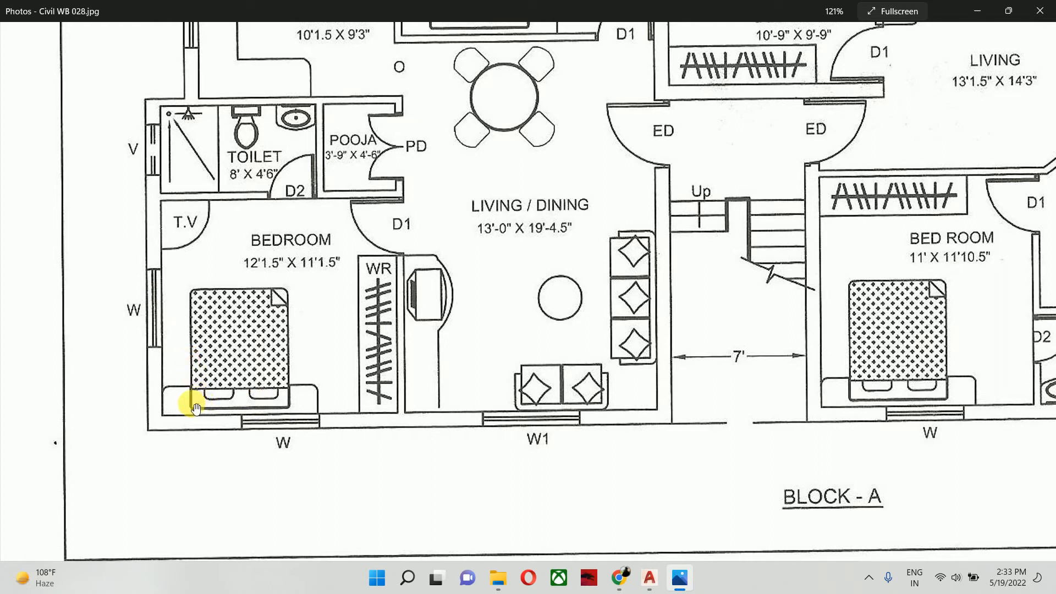
{"action": "key", "text": "alt+Tab"}
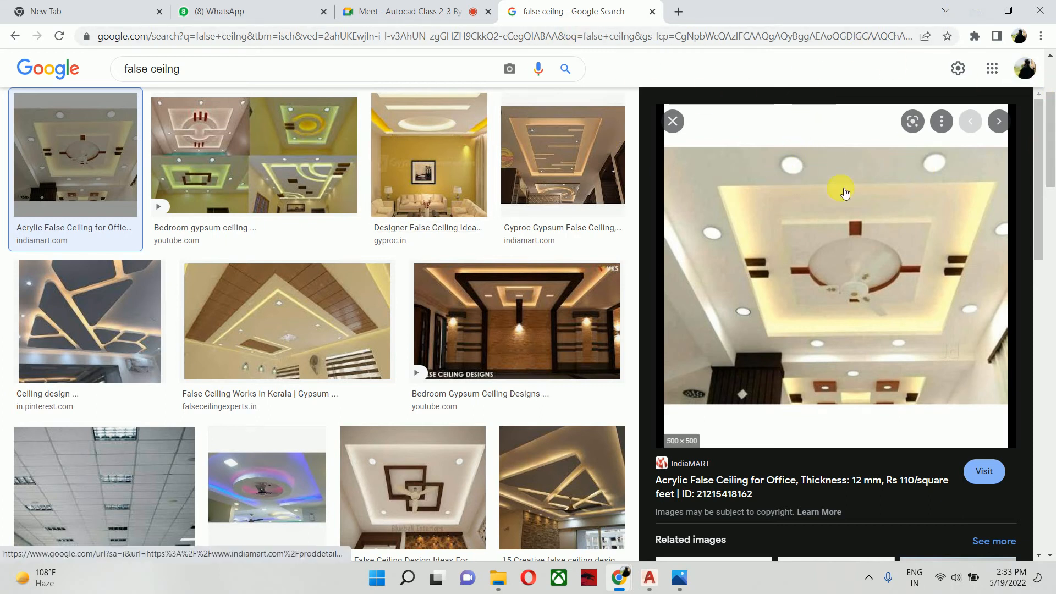
{"action": "key", "text": "alt+Tab"}
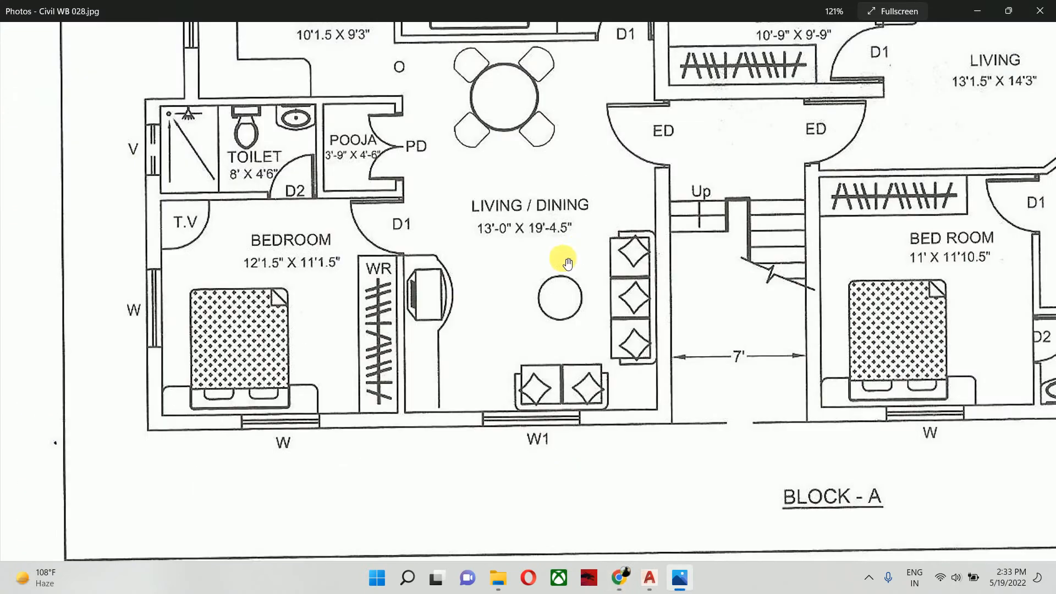
{"action": "left_click", "coordinate": [653, 579]}
- Examine the position of the Bedroom-1 bed and its side tables relative to the inner false ceiling rectangle
{"action": "scroll", "coordinate": [549, 391], "scroll_direction": "down", "scroll_amount": 2}
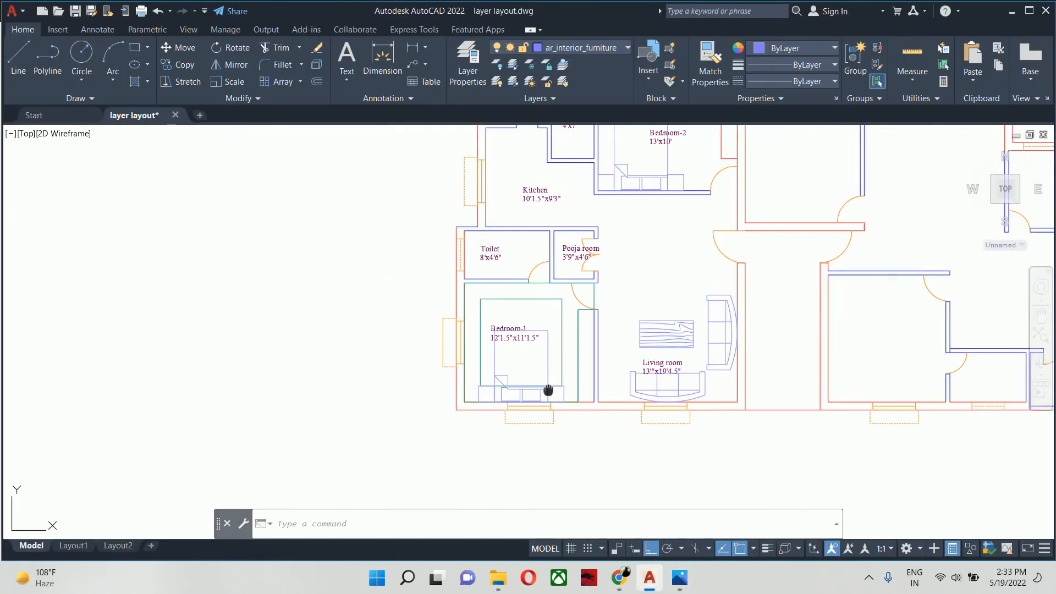
{"action": "middle_click_drag", "start_coordinate": [542, 389], "coordinate": [557, 405]}
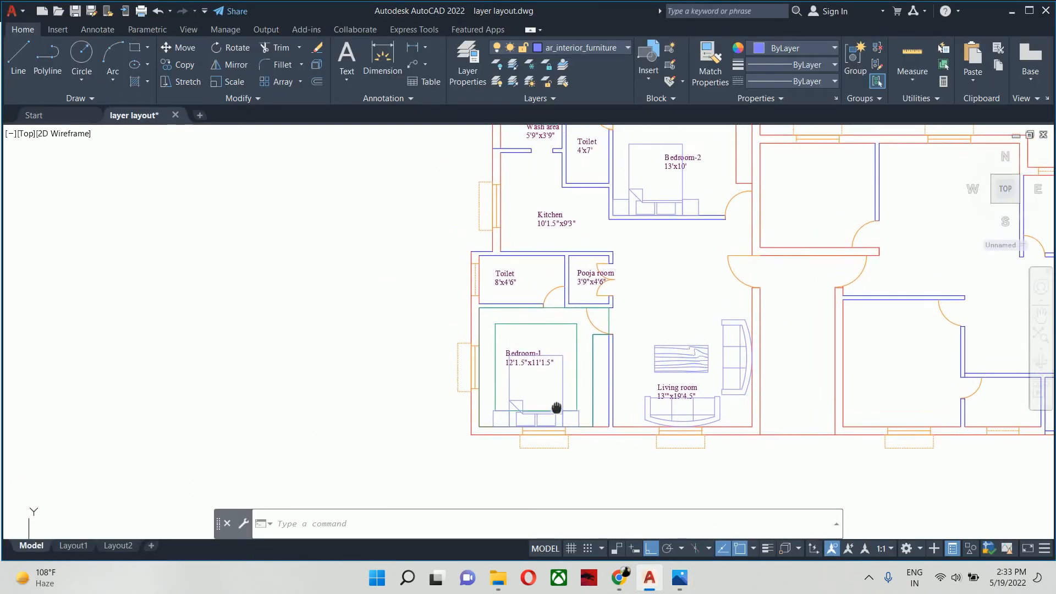
{"action": "scroll", "coordinate": [547, 337], "scroll_direction": "up", "scroll_amount": 4}
{"action": "middle_click_drag", "start_coordinate": [538, 358], "coordinate": [540, 360]}
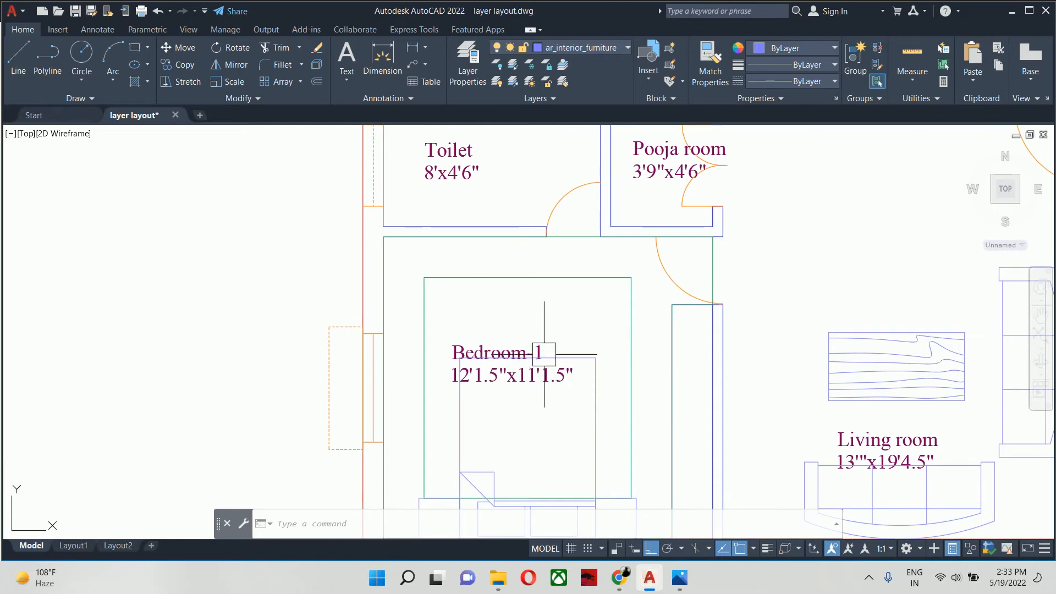
{"action": "middle_click_drag", "start_coordinate": [606, 342], "coordinate": [603, 266]}
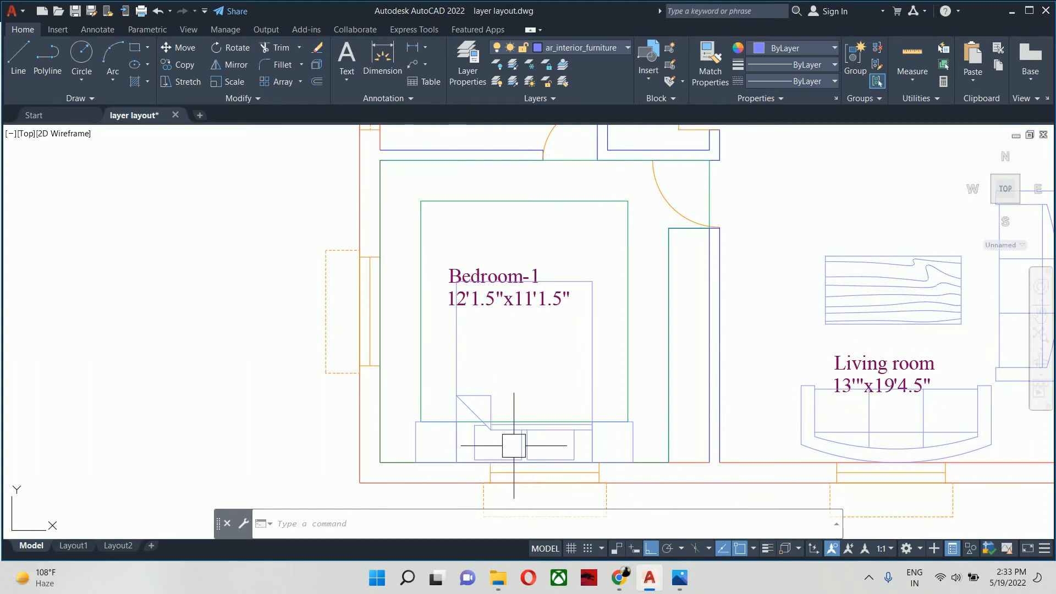
{"action": "scroll", "coordinate": [513, 445], "scroll_direction": "up", "scroll_amount": 4}
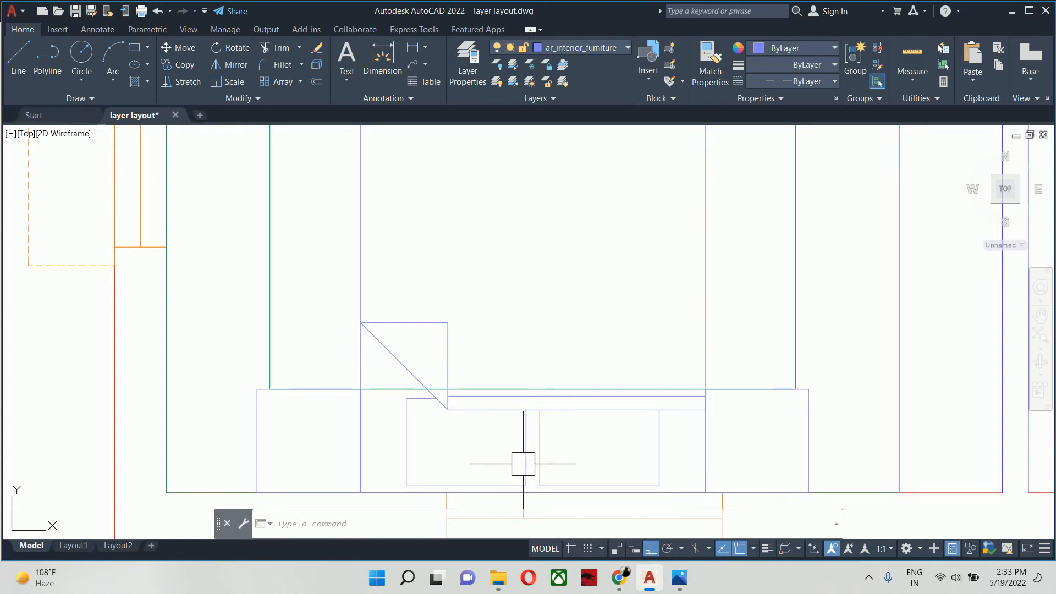
{"action": "scroll", "coordinate": [522, 453], "scroll_direction": "down", "scroll_amount": 2}
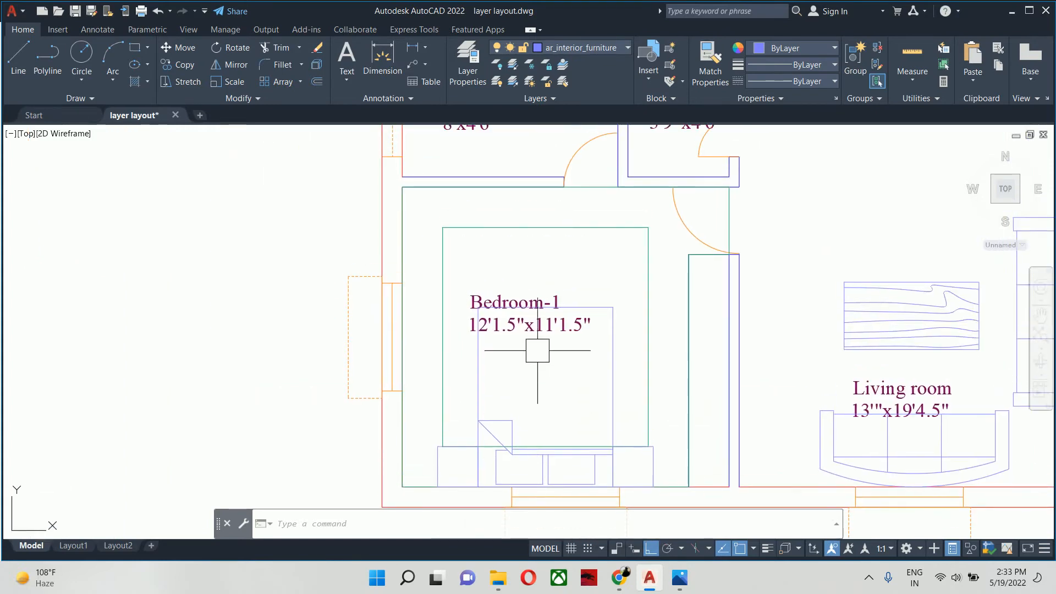
{"action": "middle_click_drag", "start_coordinate": [559, 330], "coordinate": [556, 302]}
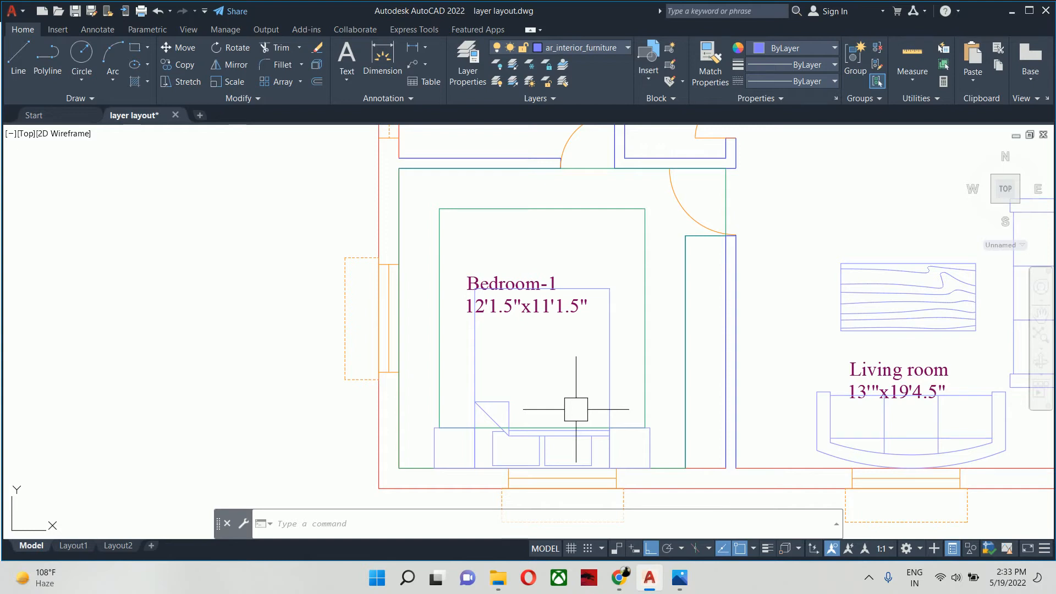
{"action": "scroll", "coordinate": [528, 457], "scroll_direction": "up", "scroll_amount": 2}
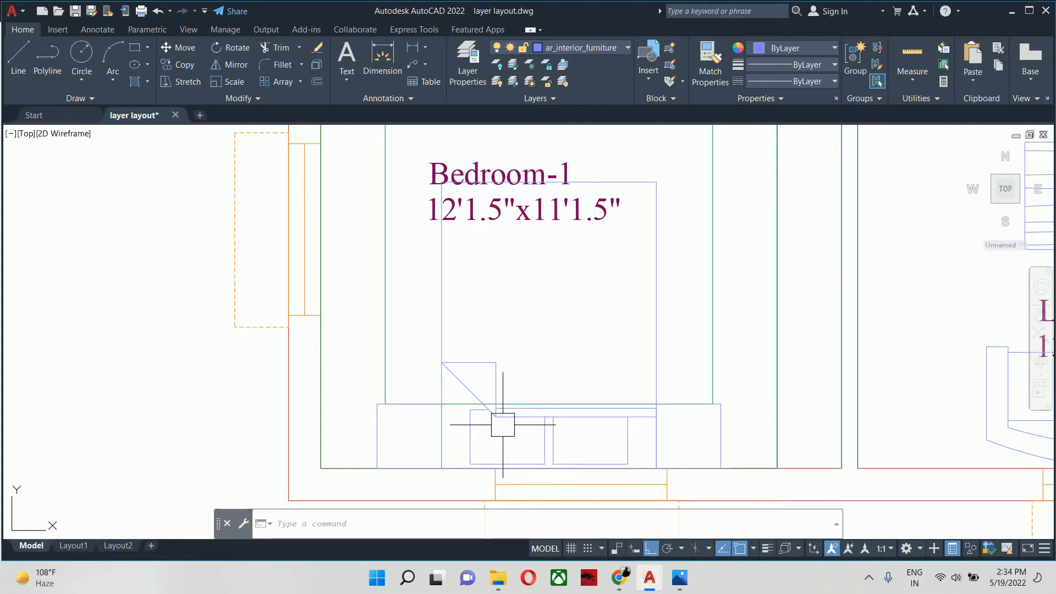
- Stretch the lower edge of Bedroom-1's inner false ceiling rectangle upward by 6 inches and clear the selection
{"action": "key", "text": "Escape"}
{"action": "key", "text": "Escape"}
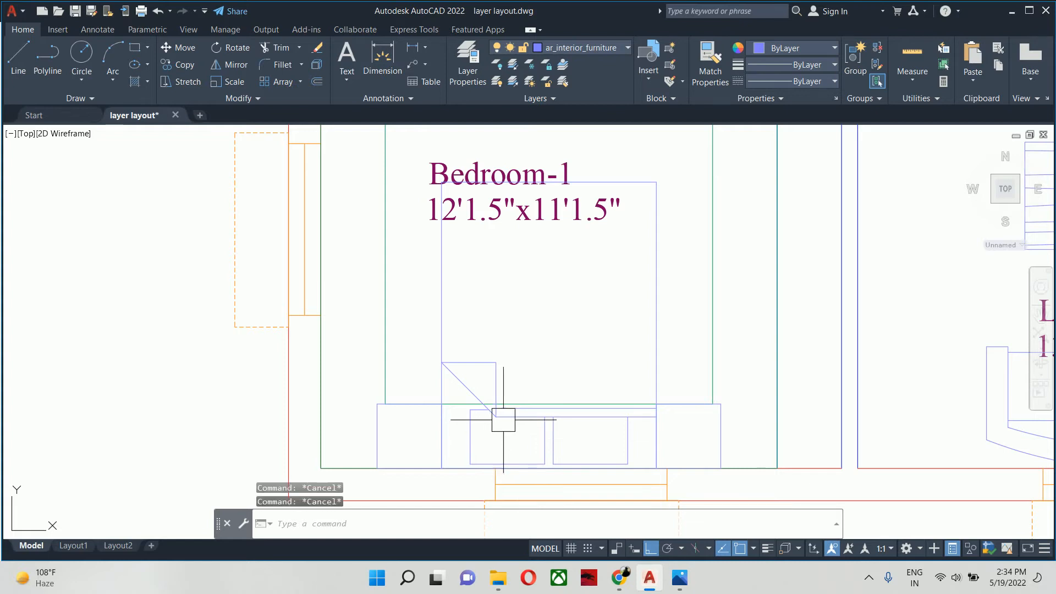
{"action": "left_click", "coordinate": [713, 374]}
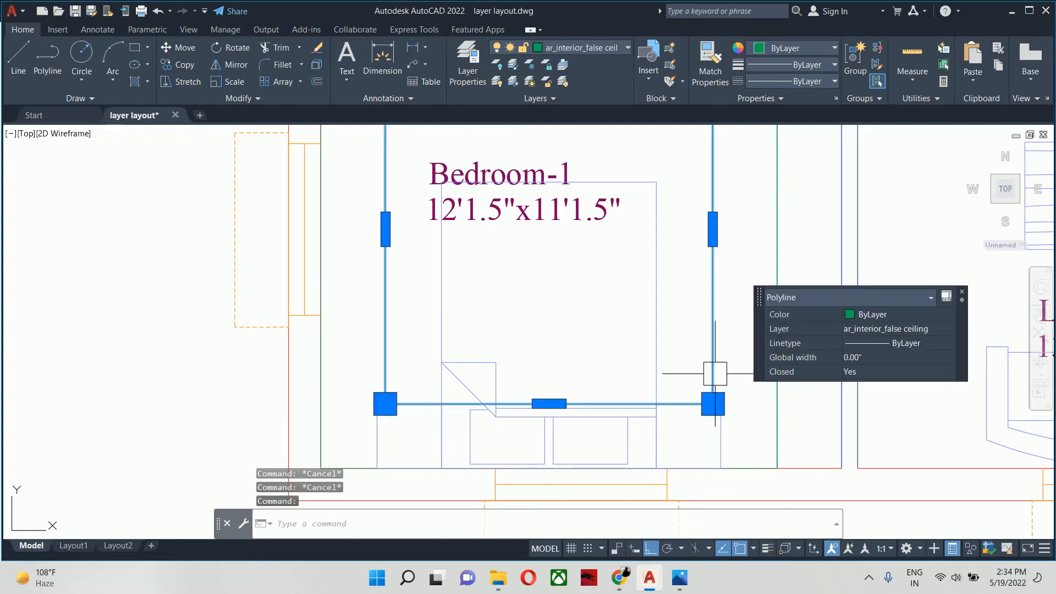
{"action": "left_click", "coordinate": [549, 404]}
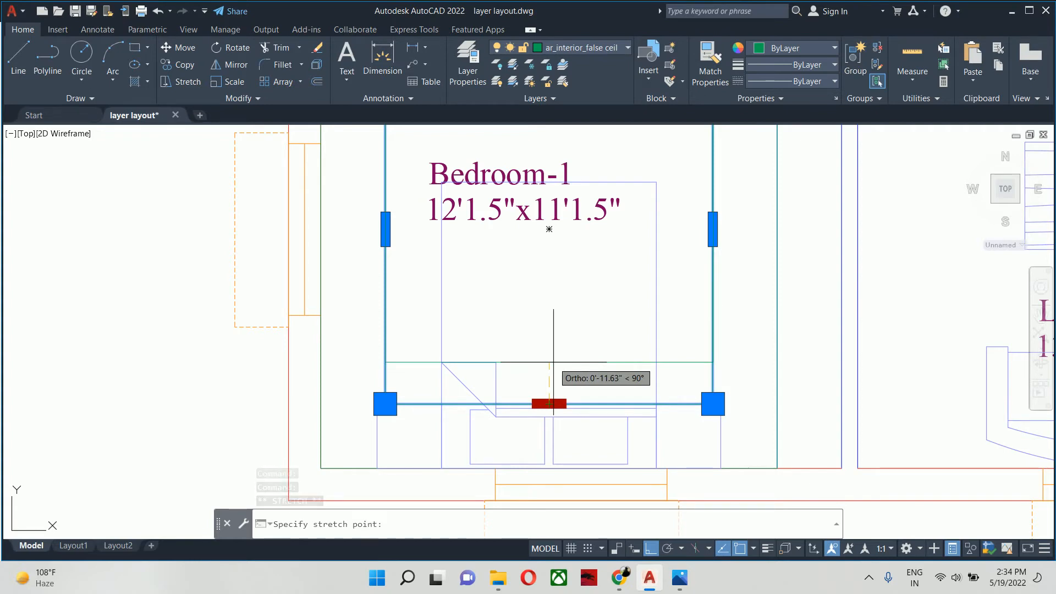
{"action": "key", "text": "Return"}
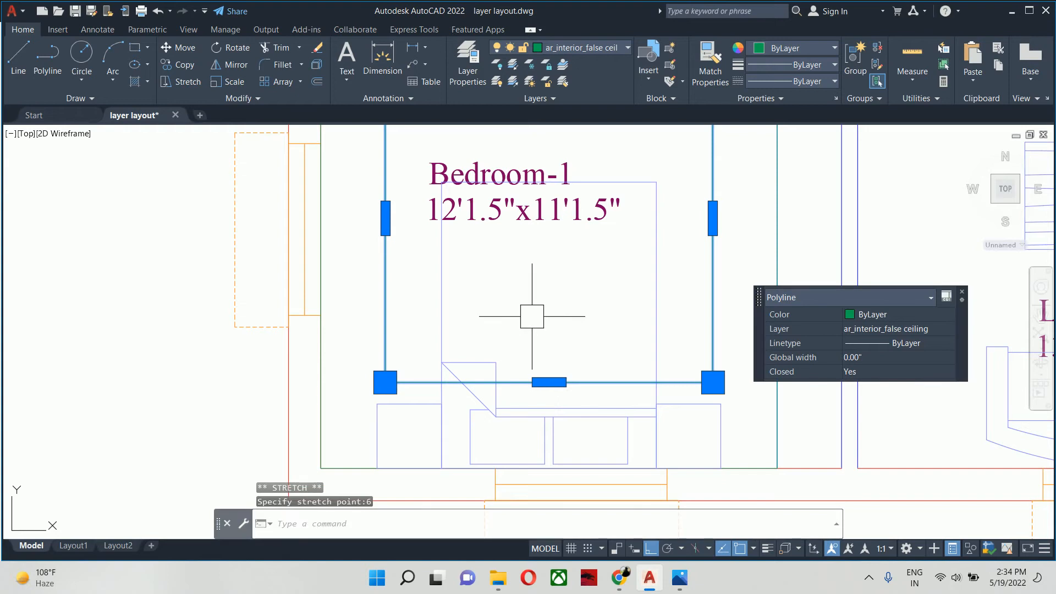
{"action": "key", "text": "Escape"}
{"action": "key", "text": "Escape"}
{"action": "scroll", "coordinate": [530, 316], "scroll_direction": "down", "scroll_amount": 4}
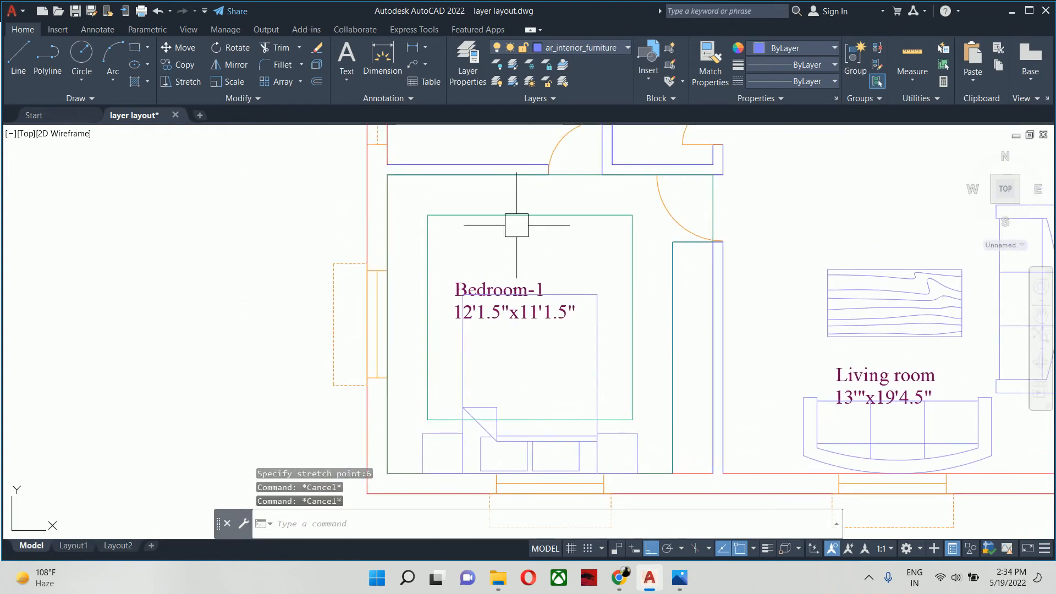
- Stretch the upper edge of Bedroom-1's inner false ceiling rectangle downward by 6 inches and clear the selection
{"action": "left_click", "coordinate": [516, 215]}
{"action": "left_click", "coordinate": [530, 214]}
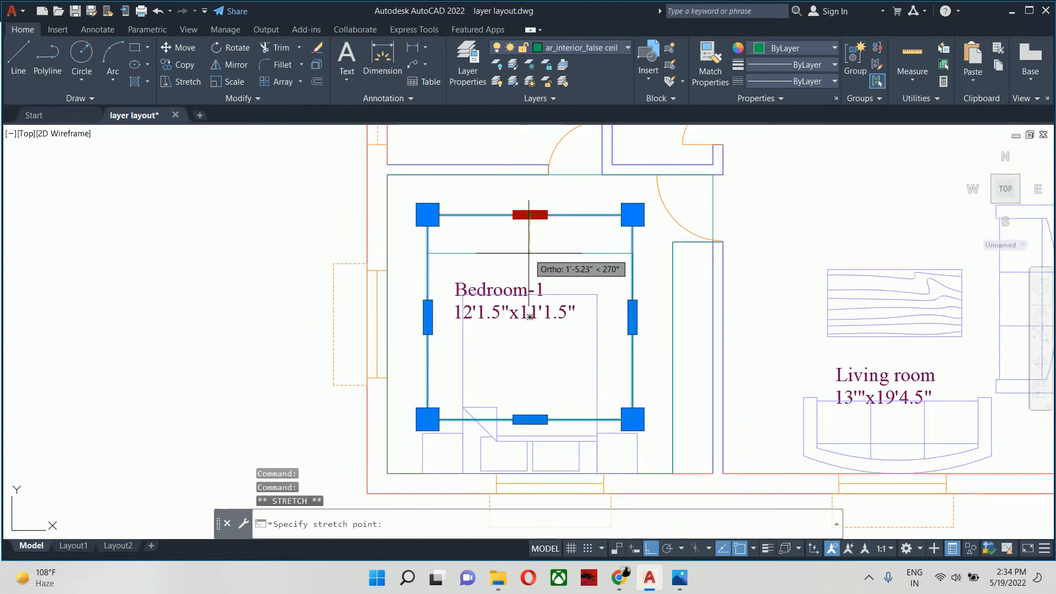
{"action": "type", "text": "6"}
{"action": "key", "text": "Return"}
{"action": "key", "text": "Escape"}
{"action": "key", "text": "Escape"}
{"action": "key", "text": "Escape"}
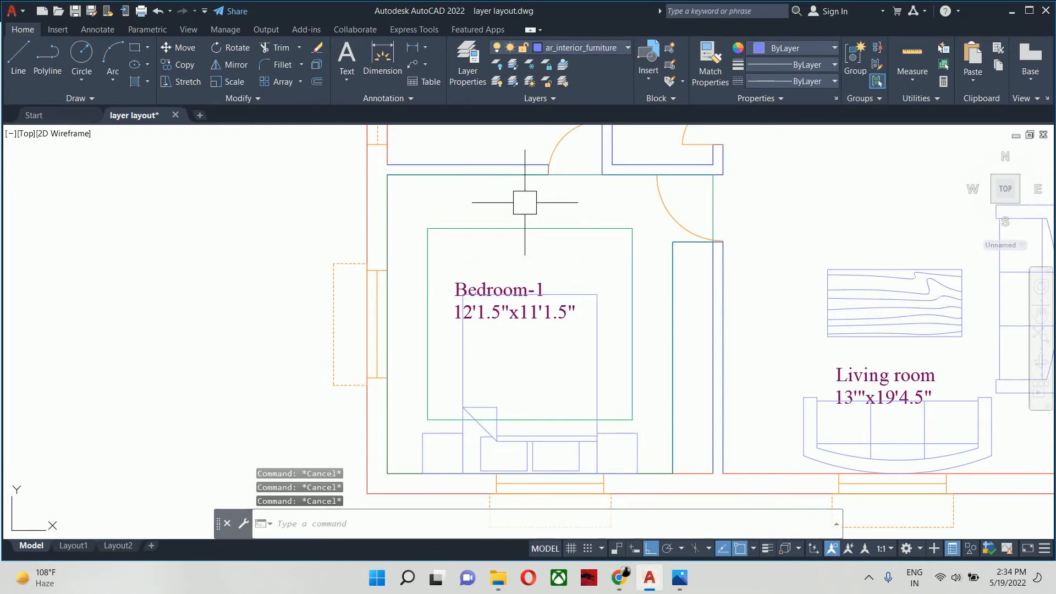
{"action": "middle_click_drag", "start_coordinate": [520, 348], "coordinate": [517, 337]}
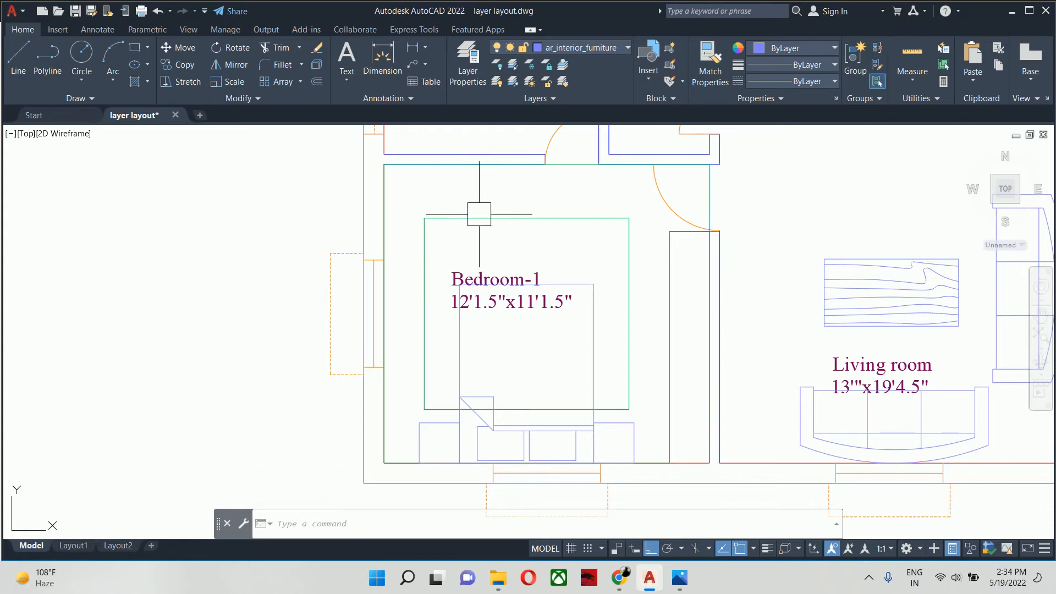
- Check the reference plan in Photos and the false ceiling images in Chrome, and return to AutoCAD
{"action": "middle_click_drag", "start_coordinate": [488, 245], "coordinate": [479, 227]}
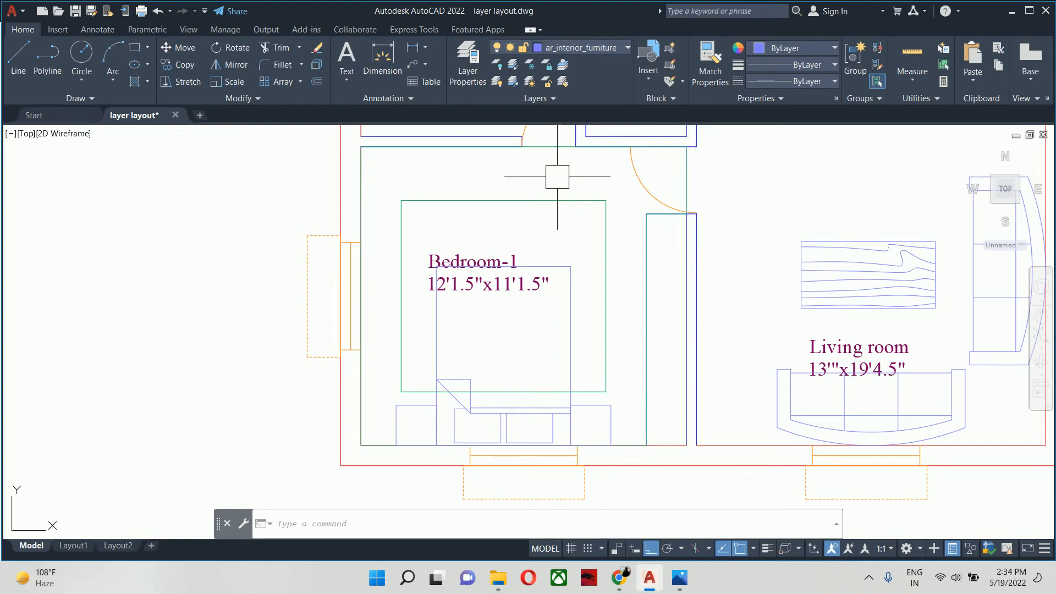
{"action": "key", "text": "alt+Tab"}
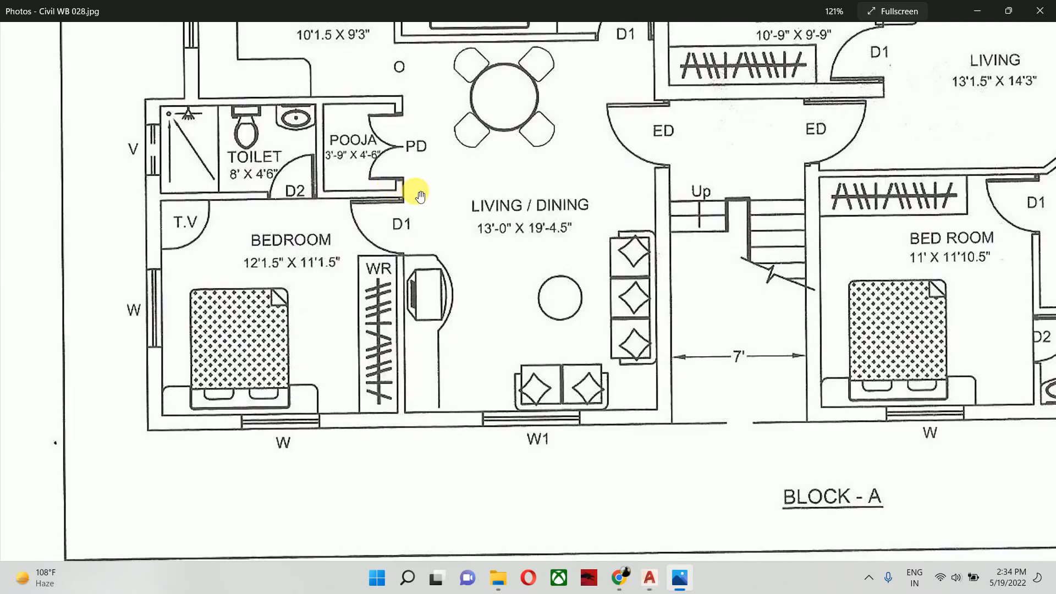
{"action": "key", "text": "alt+Tab"}
{"action": "mouse_move", "coordinate": [620, 578]}
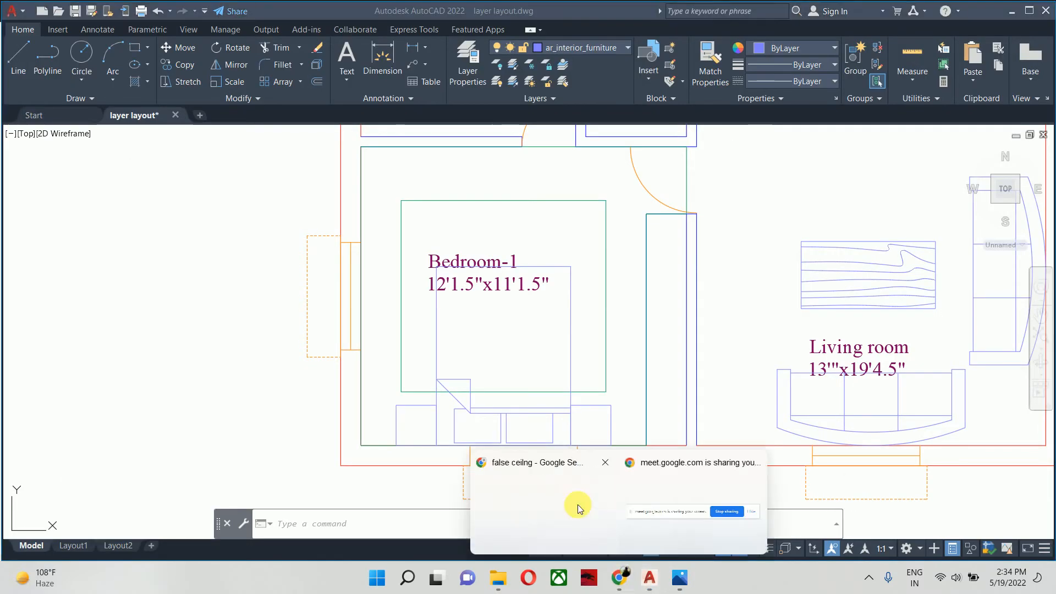
{"action": "left_click", "coordinate": [577, 504]}
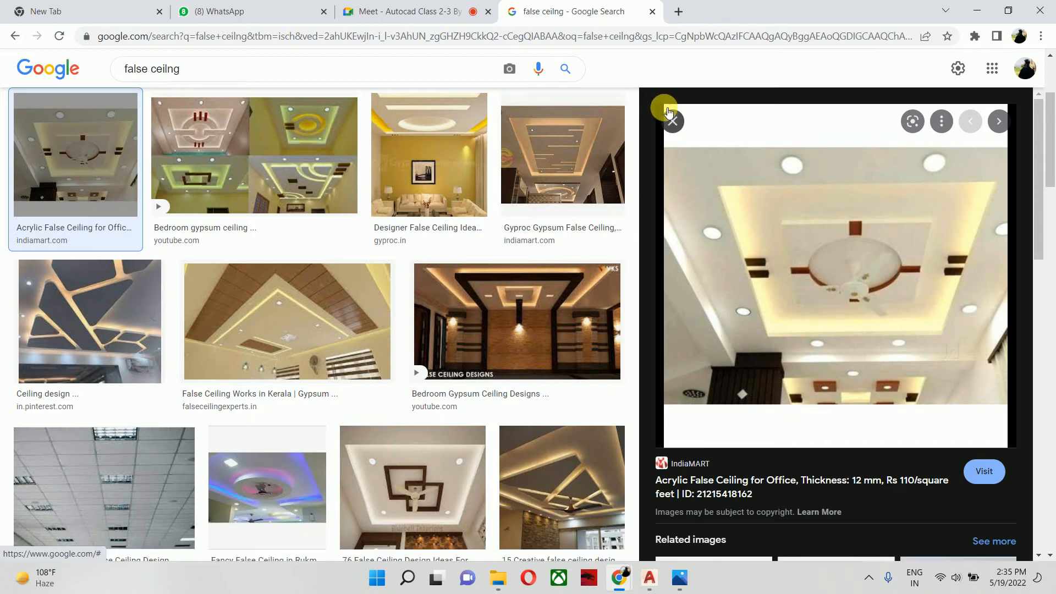
{"action": "left_click", "coordinate": [977, 11]}
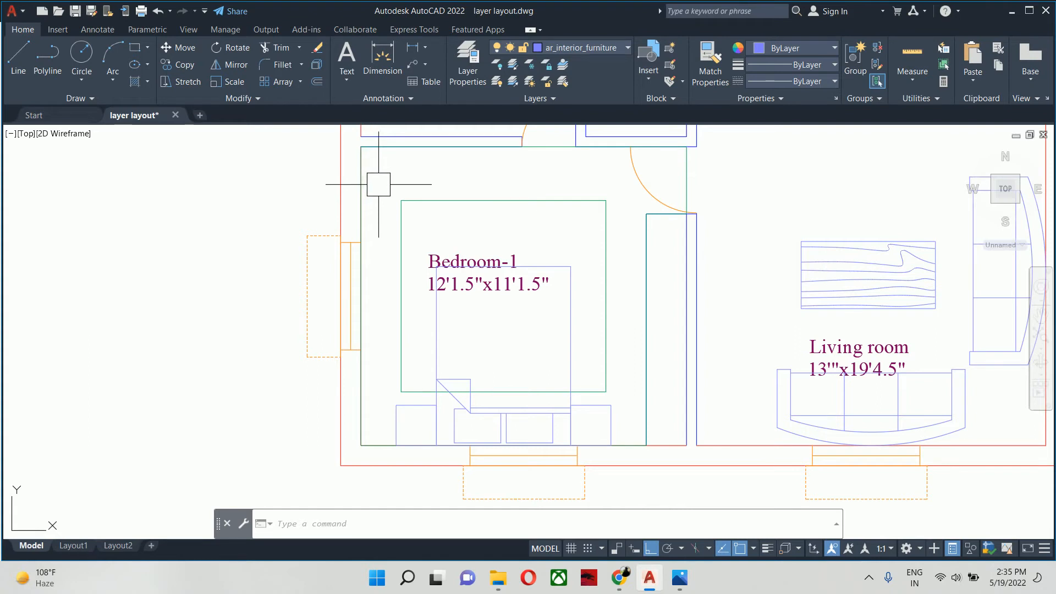
- Add a new layer, try to name it with the prefix ar_interior_, and close the layer manager
{"action": "type", "text": "la"}
{"action": "key", "text": "Return"}
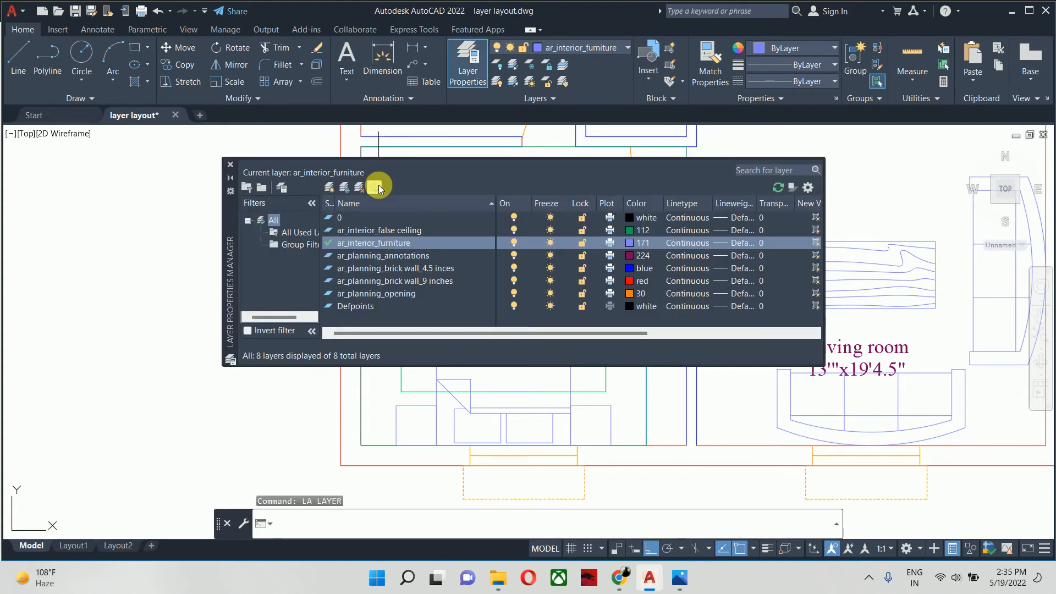
{"action": "left_click", "coordinate": [329, 187]}
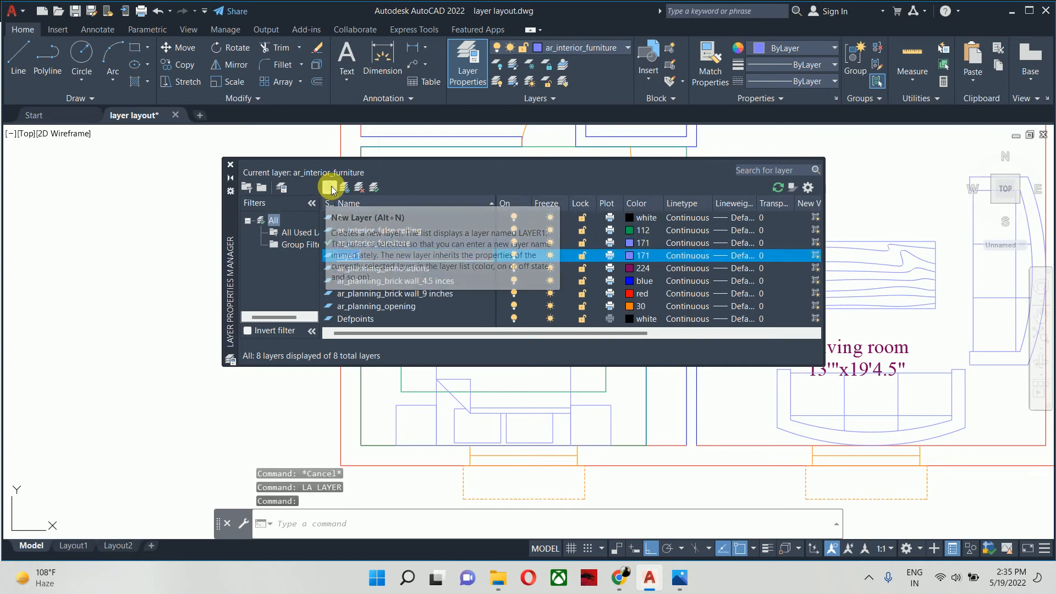
{"action": "type", "text": "ar_"}
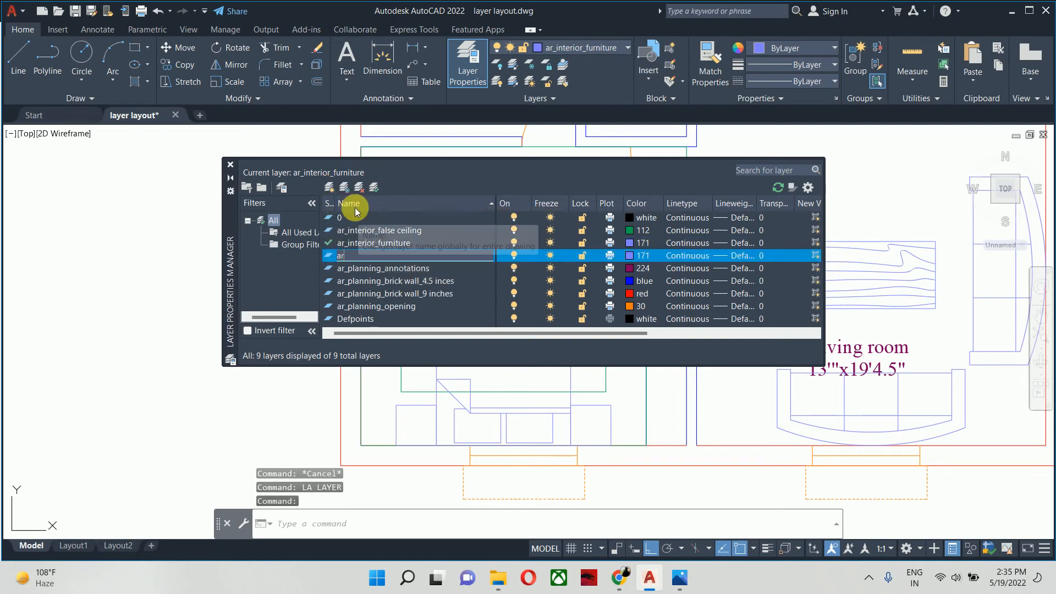
{"action": "type", "text": "inter"}
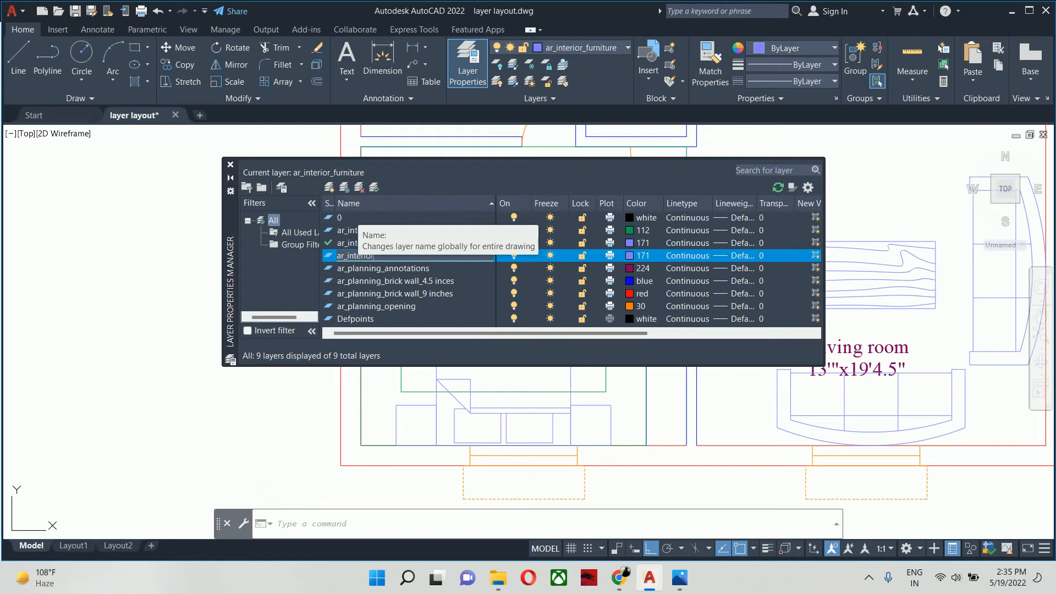
{"action": "type", "text": "ior"}
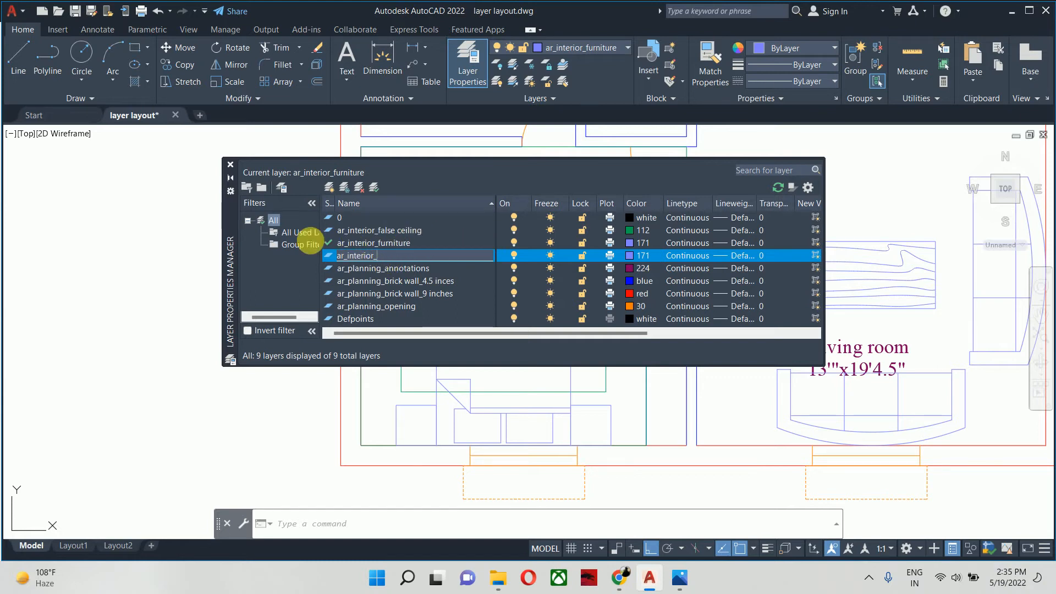
{"action": "key", "text": "Escape"}
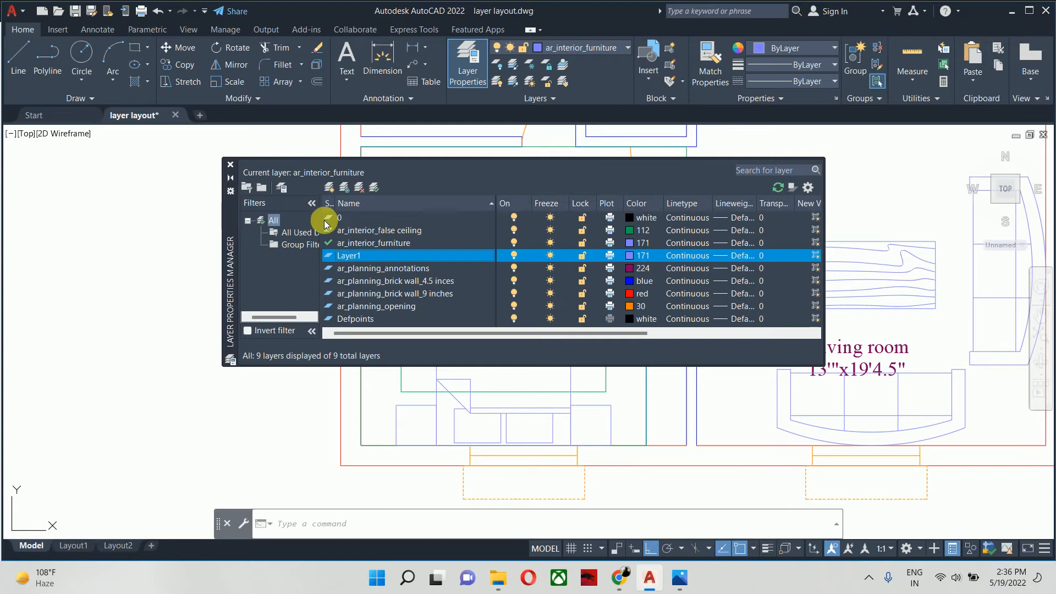
{"action": "left_click", "coordinate": [228, 163]}
- Make ar_interior_false ceiling the current layer and close the layer manager
{"action": "middle_click_drag", "start_coordinate": [416, 250], "coordinate": [421, 278]}
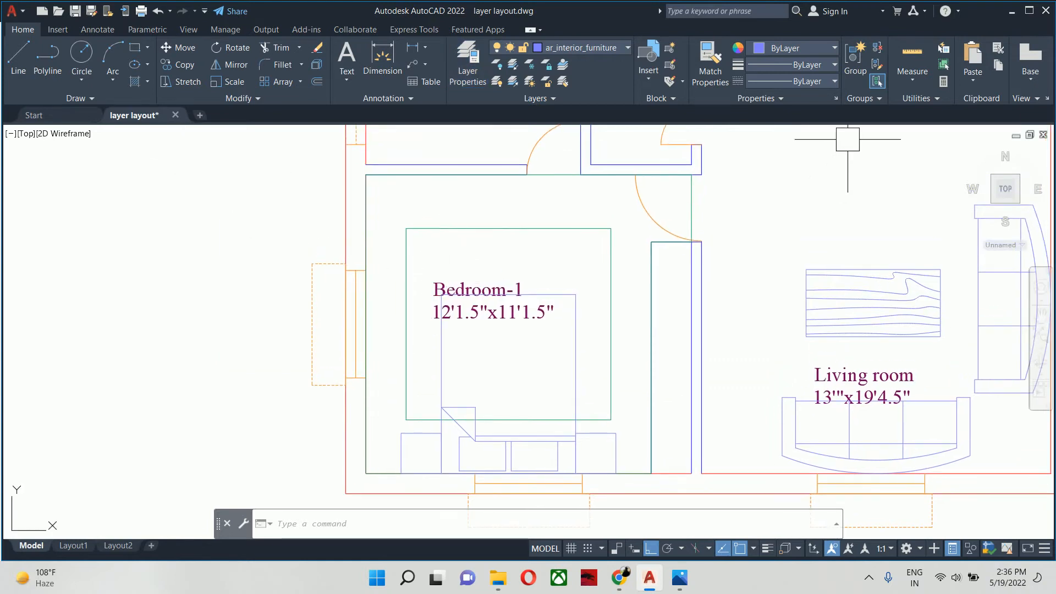
{"action": "key", "text": "Escape"}
{"action": "key", "text": "Escape"}
{"action": "key", "text": "Escape"}
{"action": "type", "text": "la"}
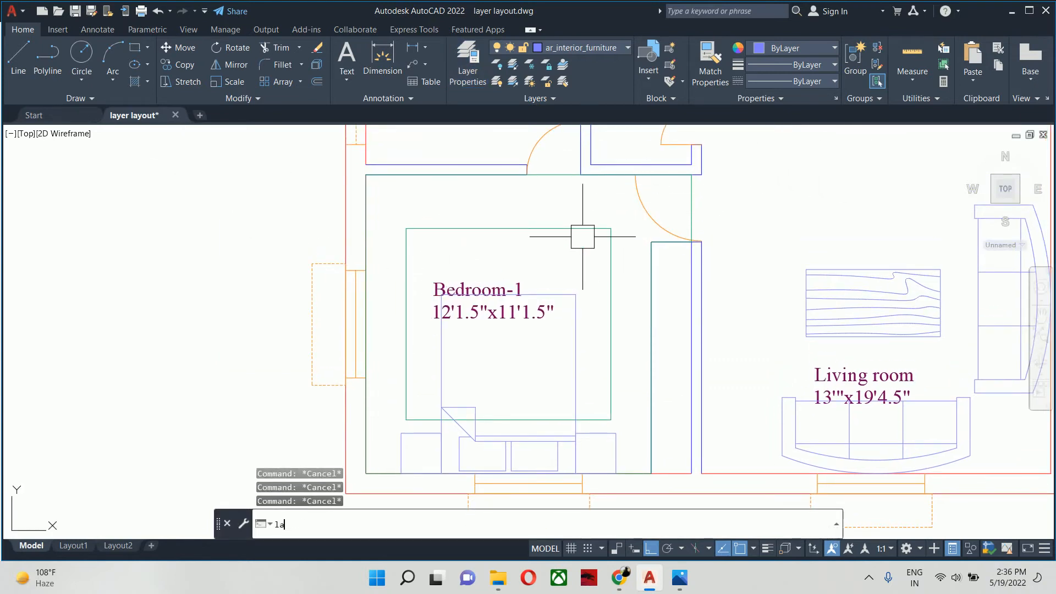
{"action": "key", "text": "Return"}
{"action": "double_click", "coordinate": [365, 230]}
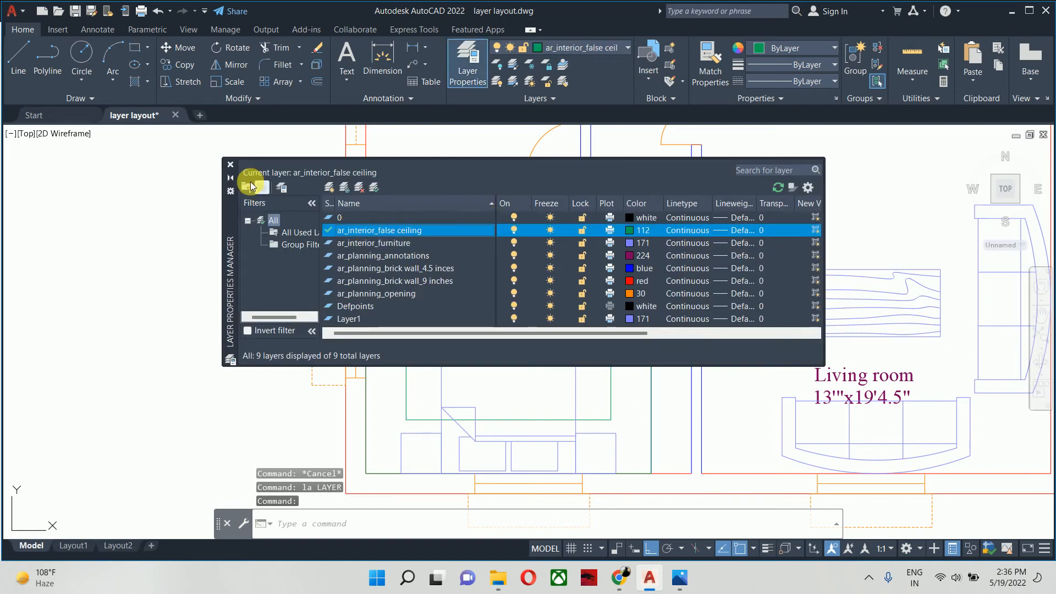
{"action": "left_click", "coordinate": [230, 164]}
{"action": "key", "text": "Escape"}
{"action": "key", "text": "Escape"}
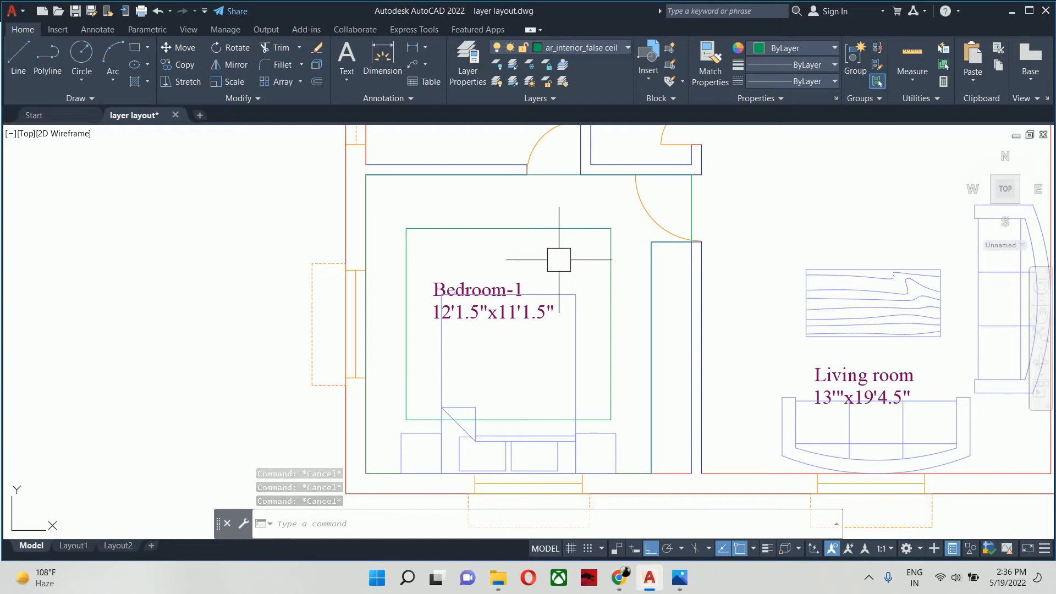
- Draw a small sample rectangle in the empty area outside Bedroom-1's side window
{"action": "type", "text": "rec"}
{"action": "key", "text": "Return"}
{"action": "left_click", "coordinate": [178, 285]}
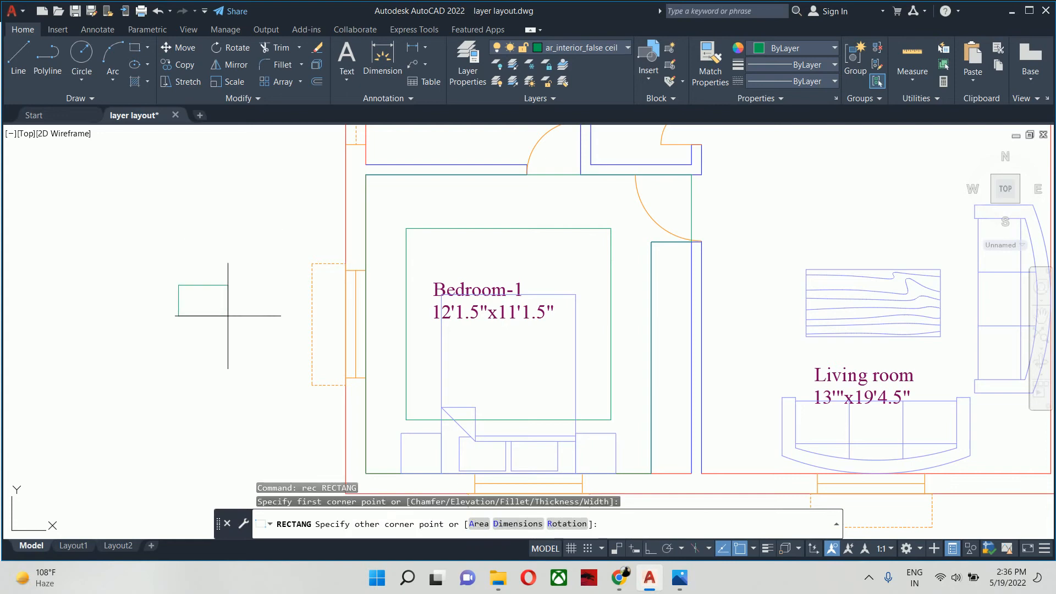
{"action": "left_click", "coordinate": [260, 348]}
{"action": "key", "text": "Escape"}
{"action": "key", "text": "Escape"}
- Start a hatch and choose the predefined AR-SAND pattern in the hatch settings
{"action": "middle_click_drag", "start_coordinate": [184, 319], "coordinate": [363, 346]}
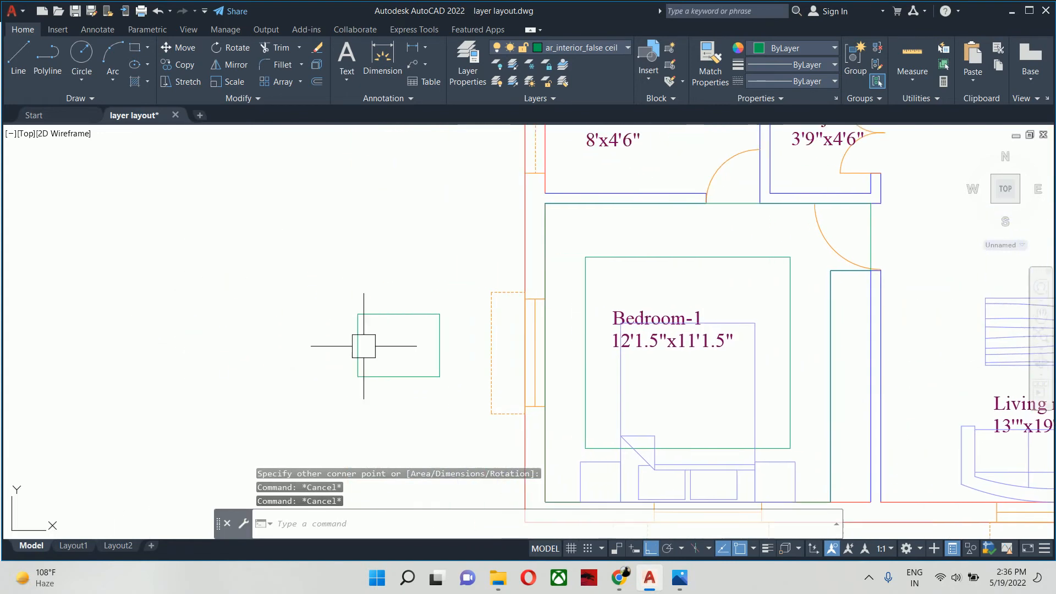
{"action": "key", "text": "Escape"}
{"action": "type", "text": "h"}
{"action": "key", "text": "Return"}
{"action": "left_click", "coordinate": [363, 347]}
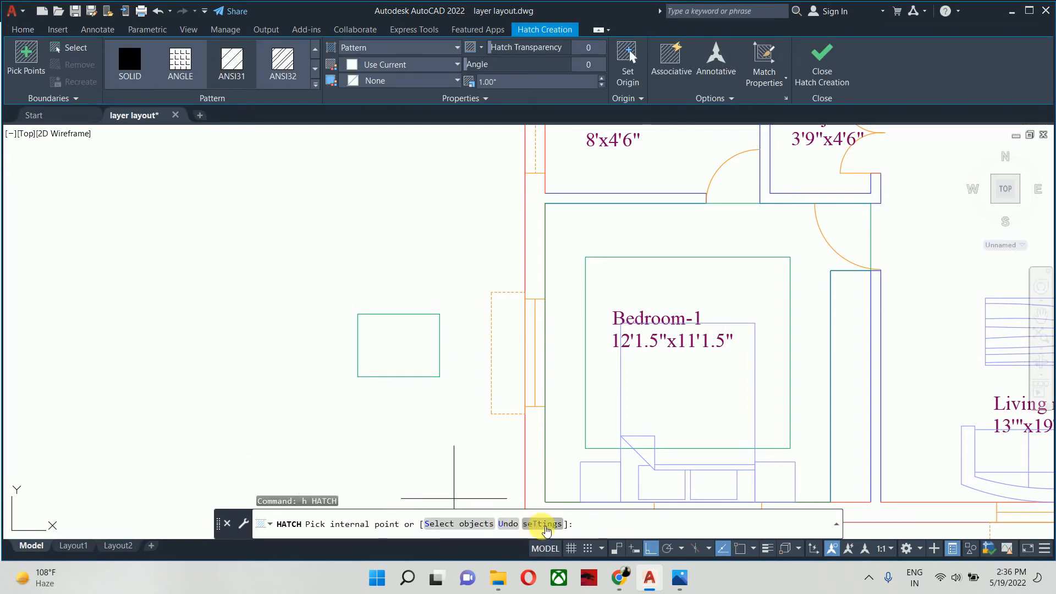
{"action": "left_click", "coordinate": [548, 525]}
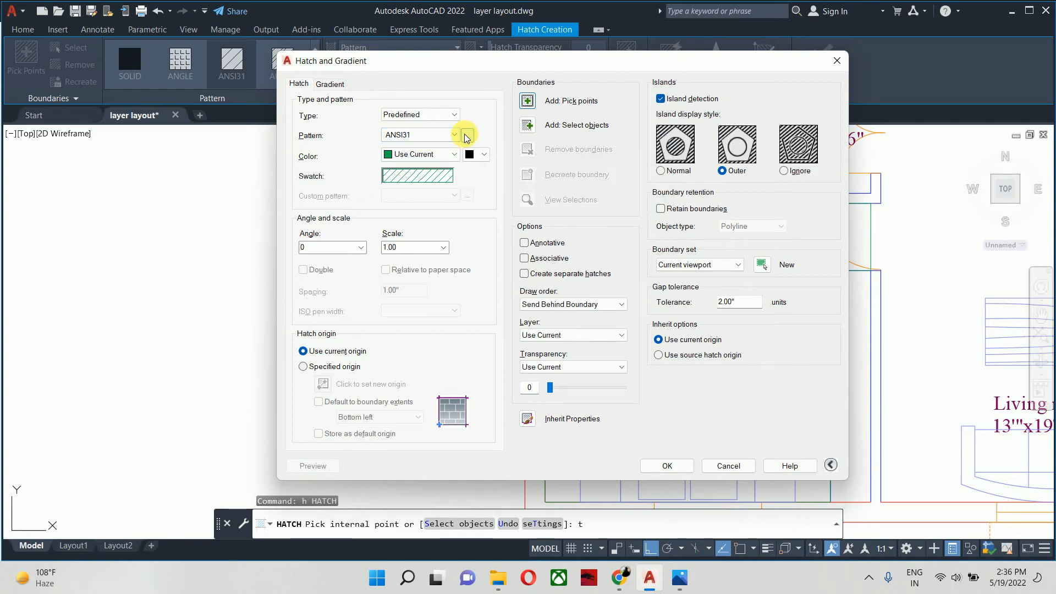
{"action": "left_click", "coordinate": [428, 136]}
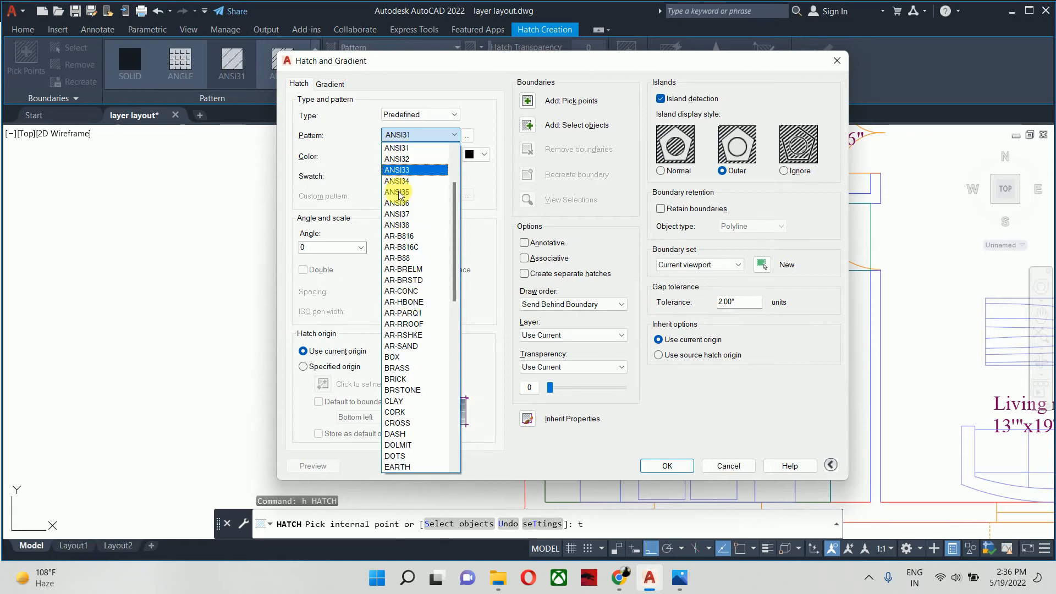
{"action": "left_click", "coordinate": [447, 135]}
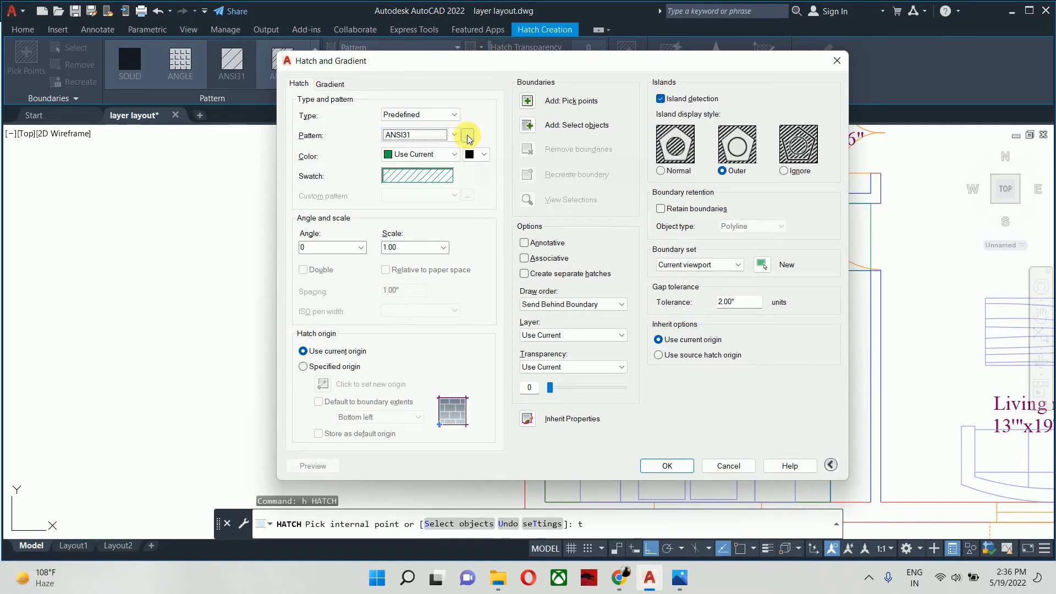
{"action": "left_click", "coordinate": [468, 136]}
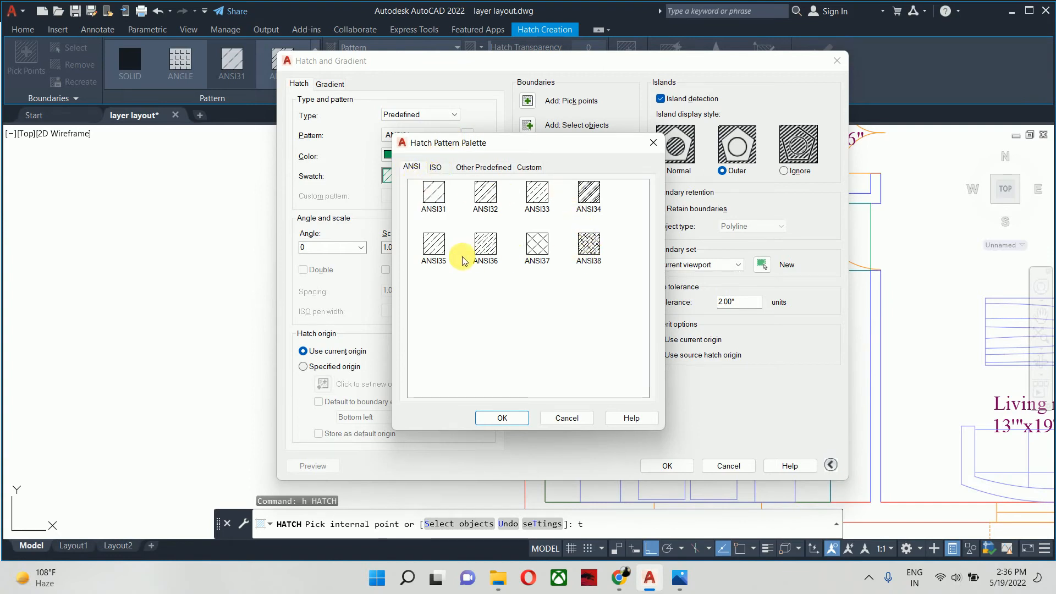
{"action": "left_click", "coordinate": [435, 167]}
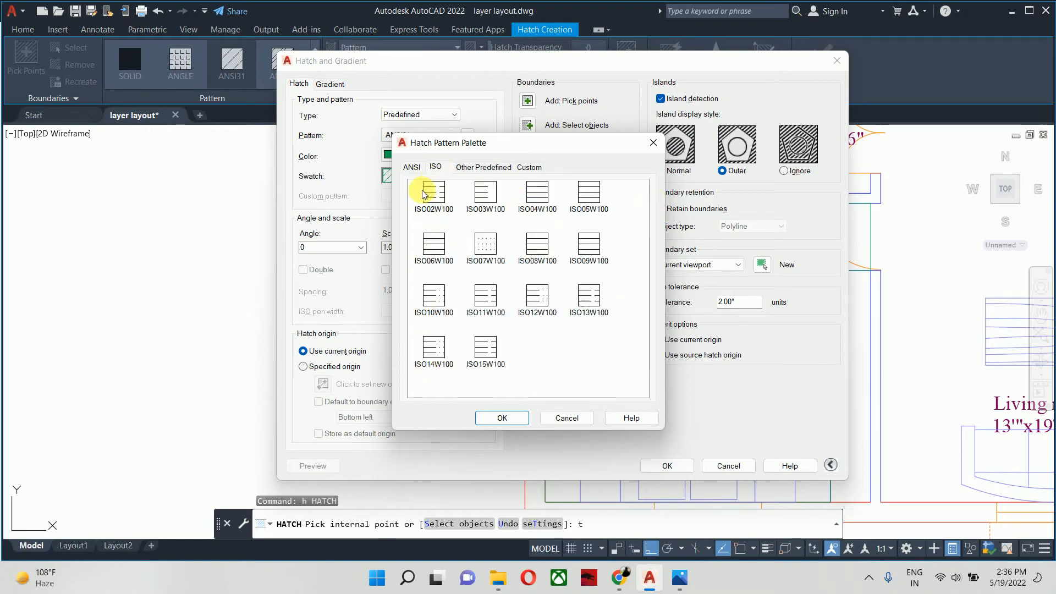
{"action": "left_click", "coordinate": [478, 165]}
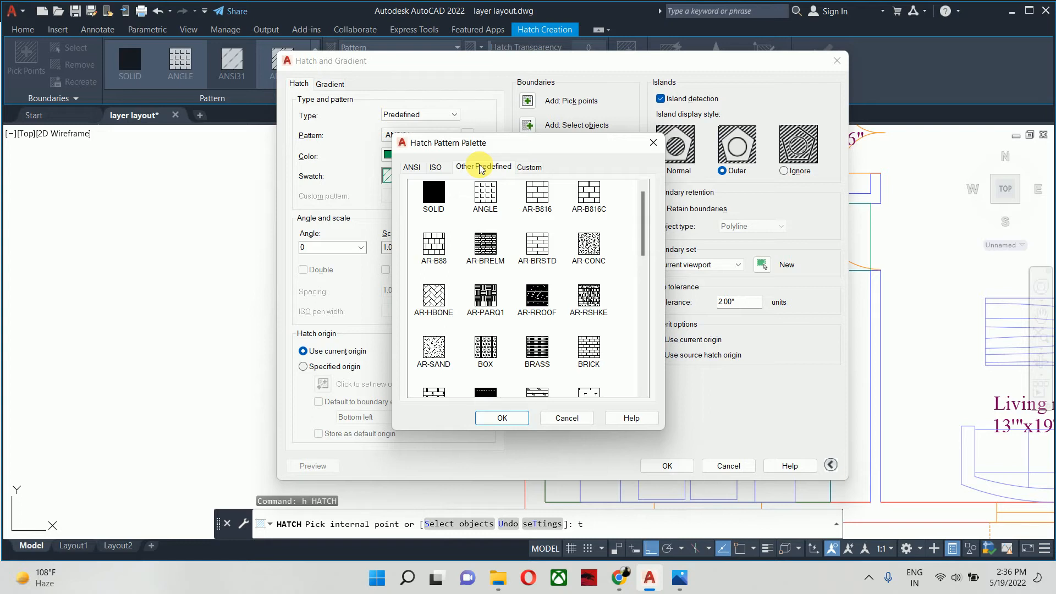
{"action": "left_click", "coordinate": [540, 352]}
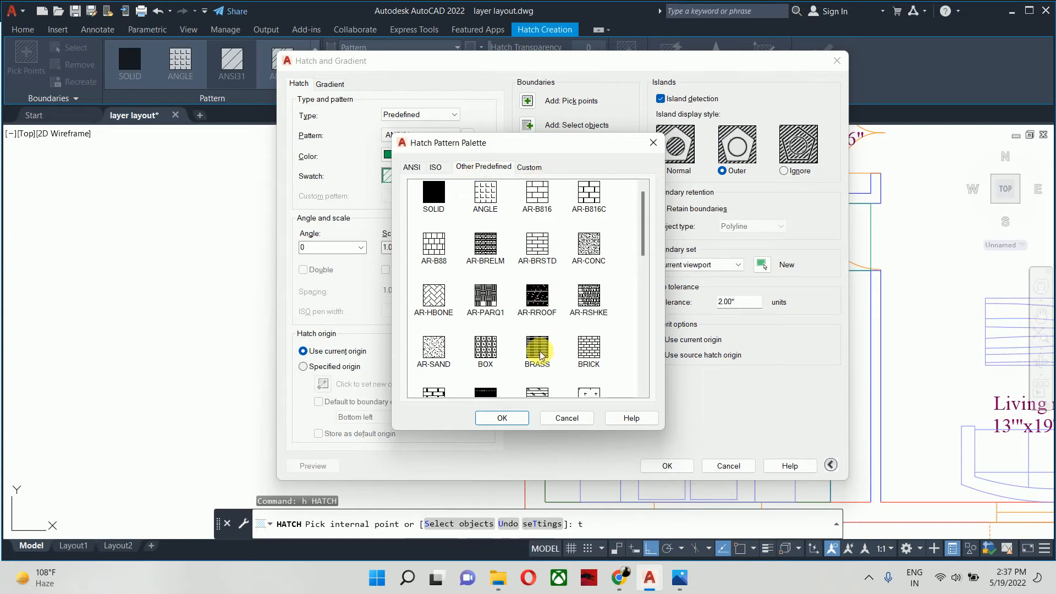
{"action": "left_click", "coordinate": [428, 206]}
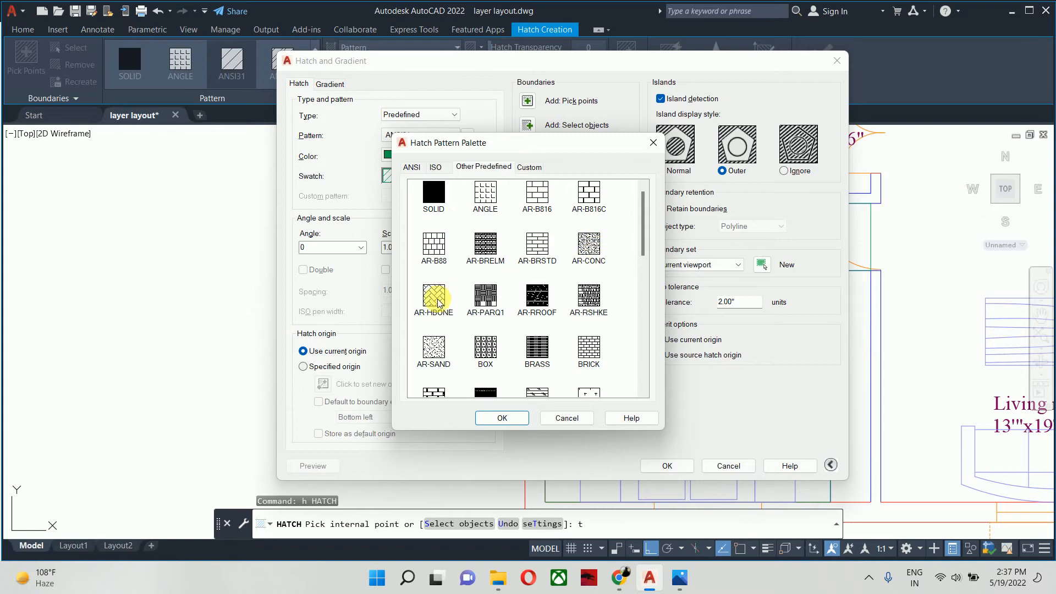
{"action": "left_click", "coordinate": [429, 348]}
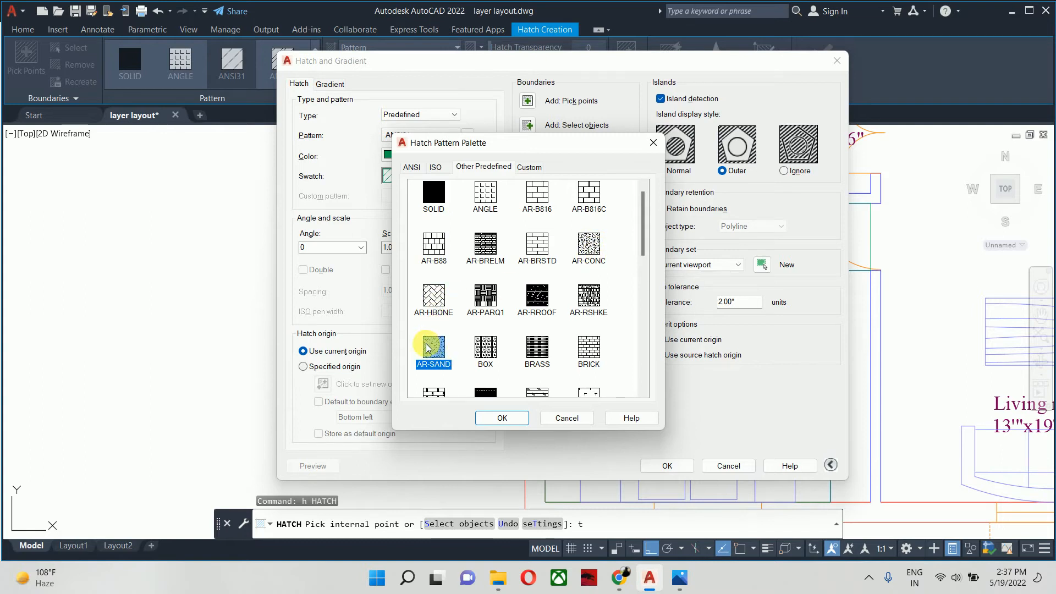
{"action": "left_click", "coordinate": [501, 418]}
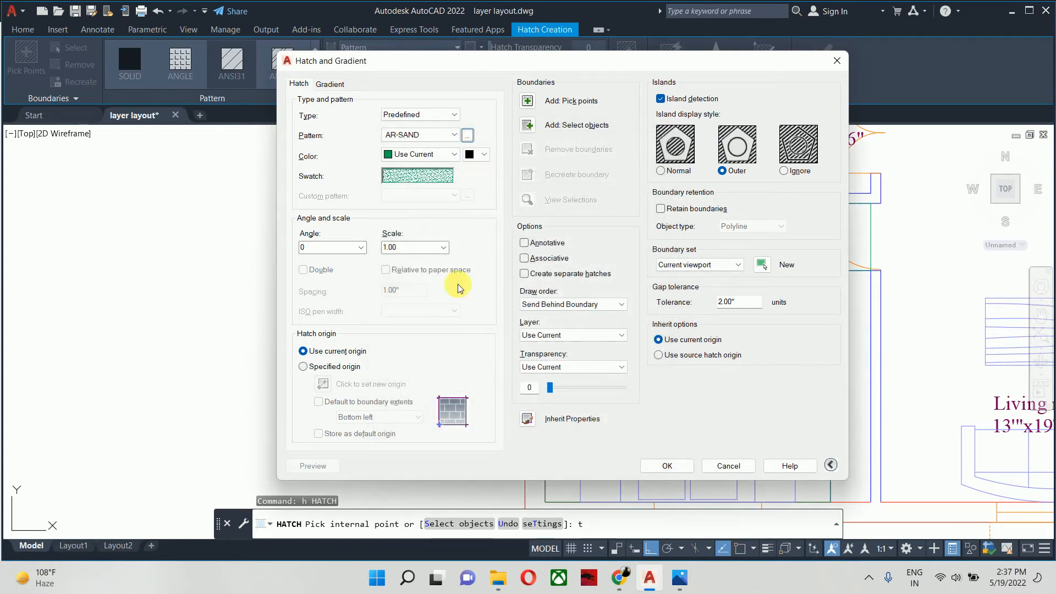
- Set the hatch color to index color 42 and fill the small sample rectangle outside Bedroom-1
{"action": "left_click", "coordinate": [432, 155]}
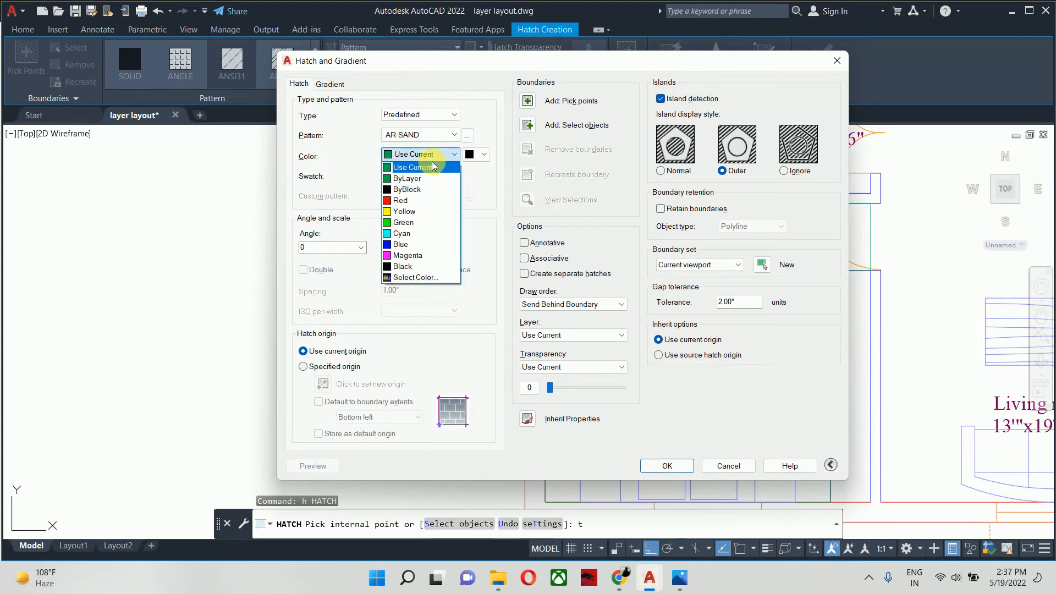
{"action": "left_click", "coordinate": [406, 277]}
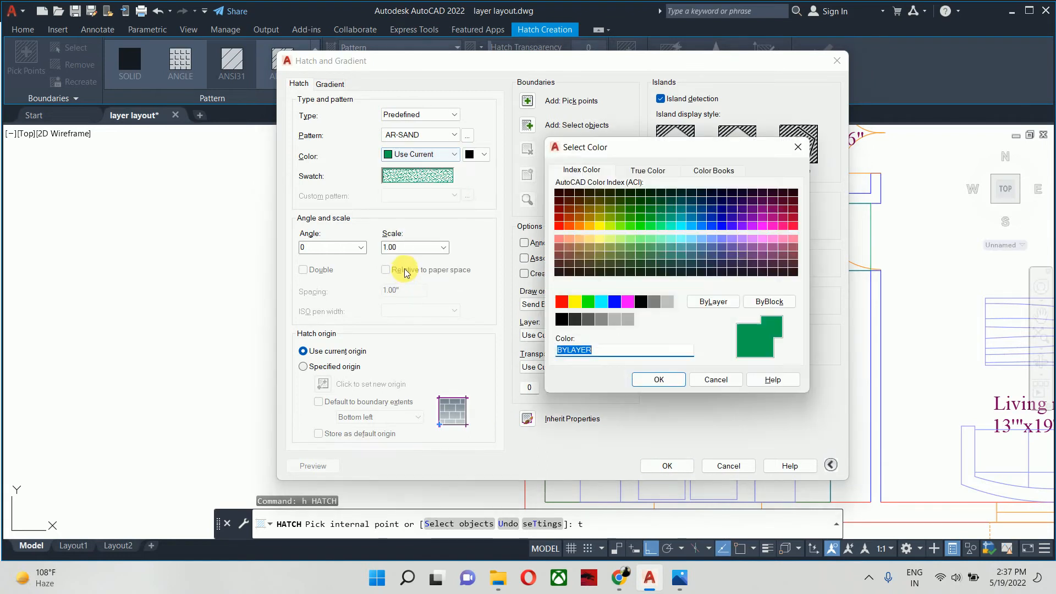
{"action": "left_click", "coordinate": [588, 220]}
{"action": "left_click", "coordinate": [659, 380]}
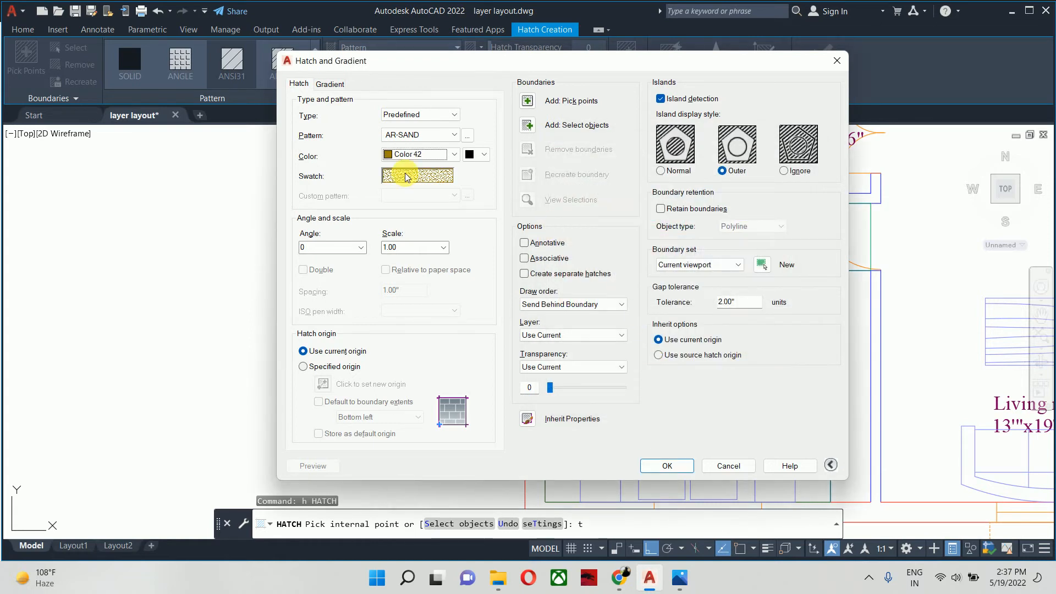
{"action": "left_click", "coordinate": [529, 102]}
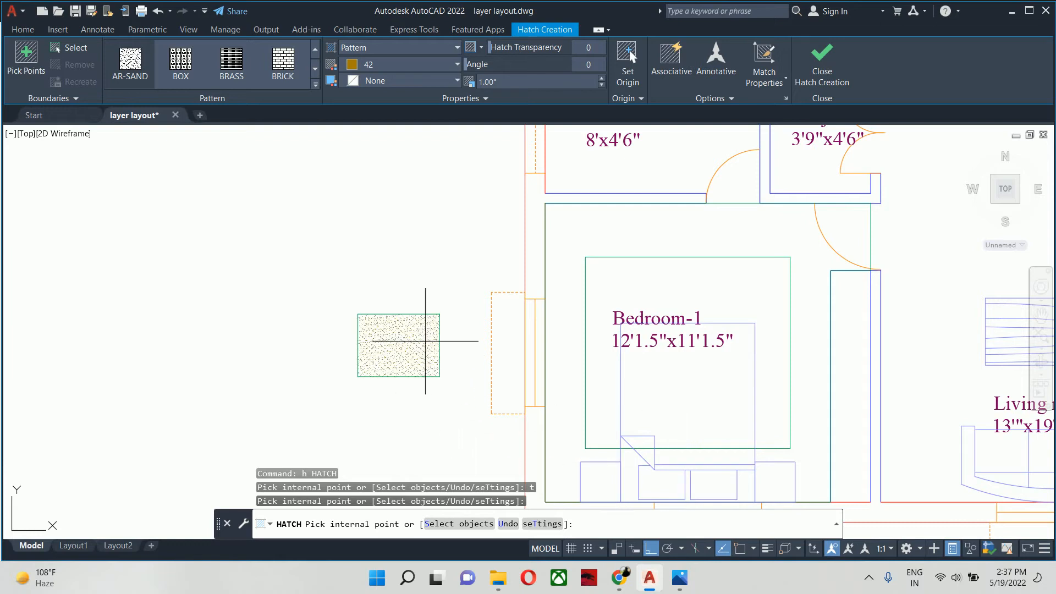
{"action": "left_click", "coordinate": [417, 340]}
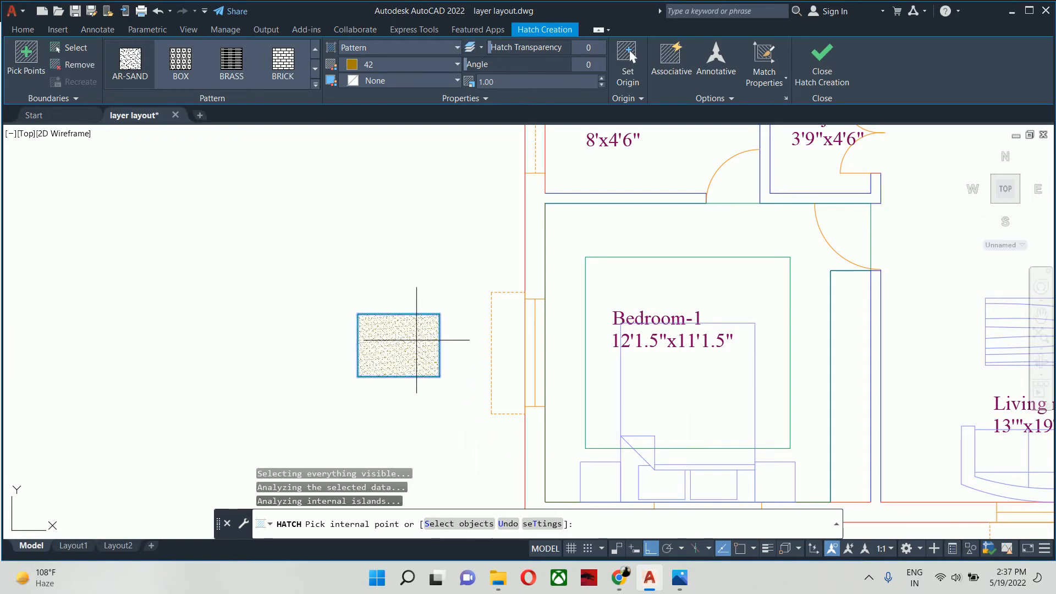
{"action": "key", "text": "Return"}
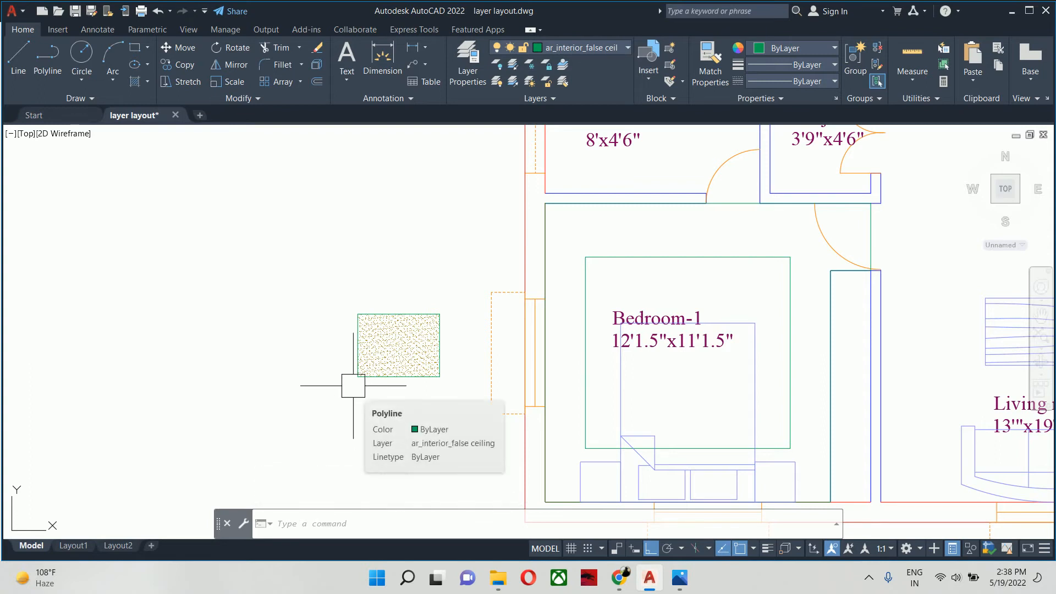
- Delete the sand hatch from the small sample rectangle outside Bedroom-1, keeping the rectangle
{"action": "scroll", "coordinate": [352, 382], "scroll_direction": "up", "scroll_amount": 4}
{"action": "scroll", "coordinate": [407, 363], "scroll_direction": "down", "scroll_amount": 4}
{"action": "left_click", "coordinate": [422, 344]}
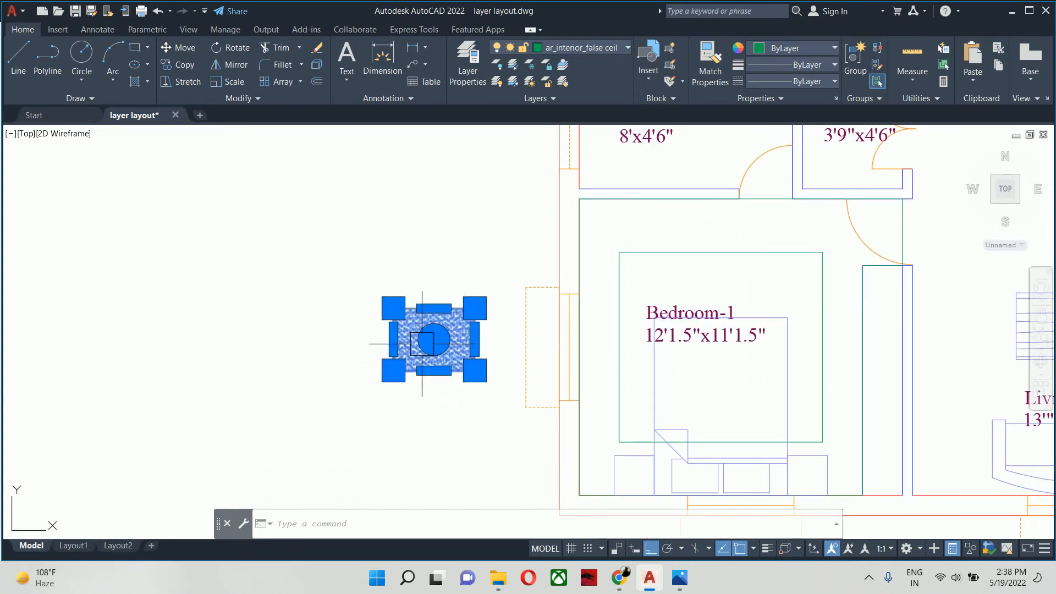
{"action": "key", "text": "Delete"}
{"action": "middle_click_drag", "start_coordinate": [448, 350], "coordinate": [323, 401]}
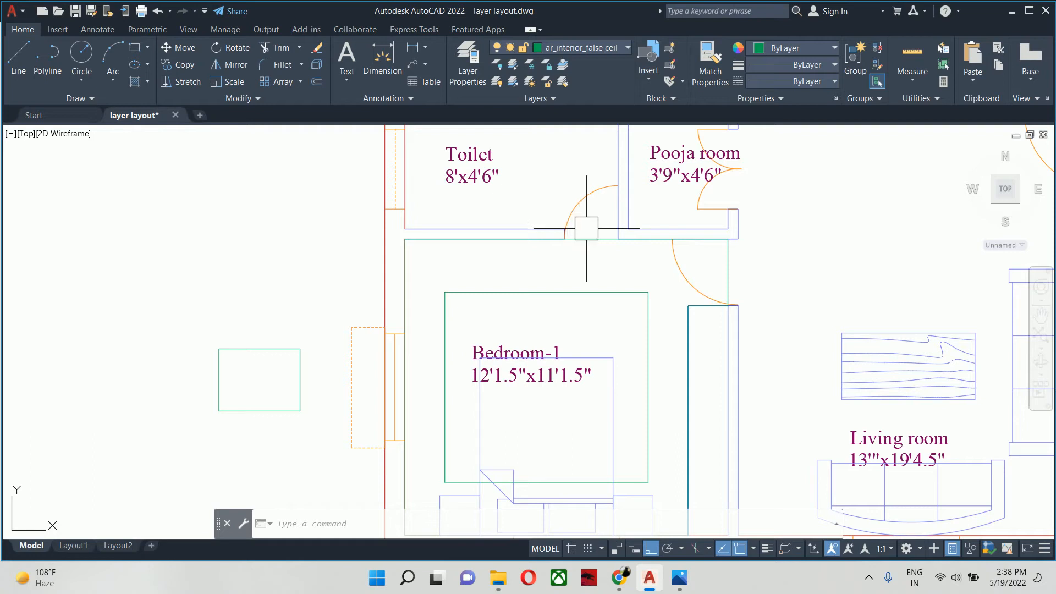
- Switch to the browser's false ceiling image results, enlarge the Bedroom Gypsum Ceiling Designs picture for reference, and return to the drawing
{"action": "left_click", "coordinate": [620, 577]}
{"action": "left_click", "coordinate": [593, 523]}
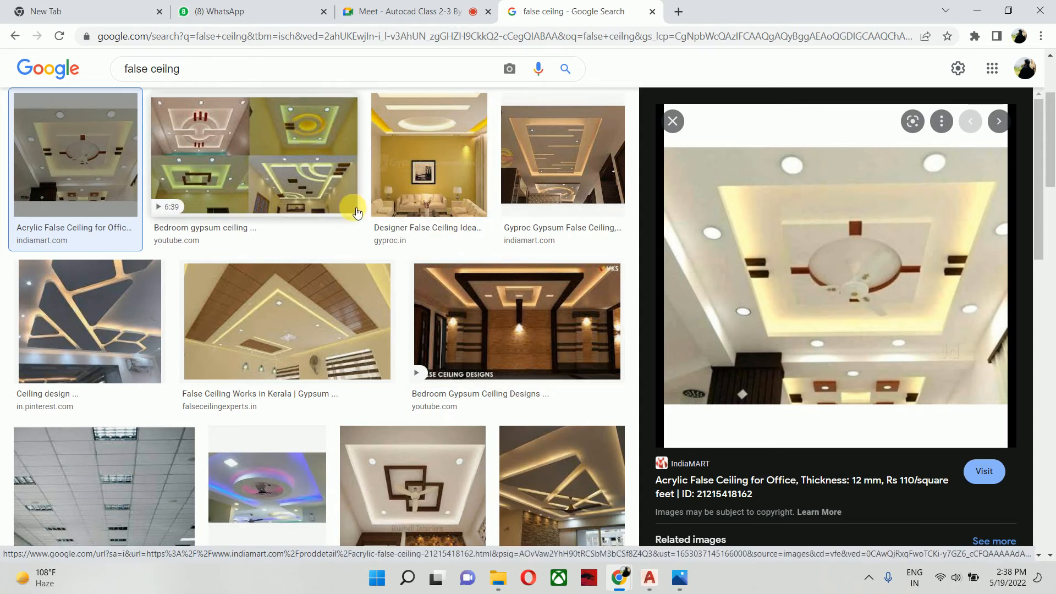
{"action": "left_click", "coordinate": [461, 325]}
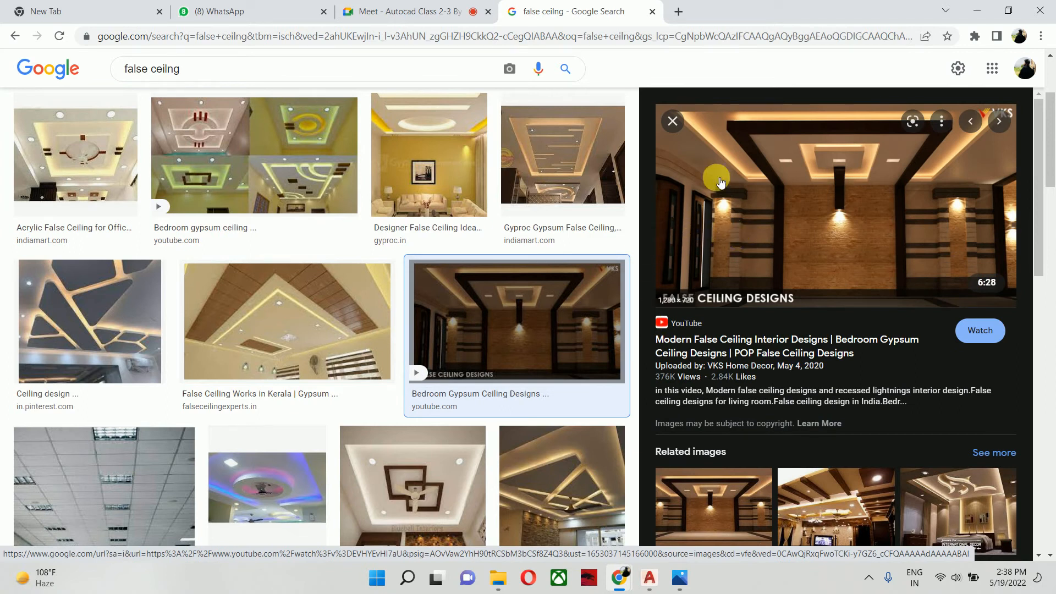
{"action": "left_click", "coordinate": [977, 11]}
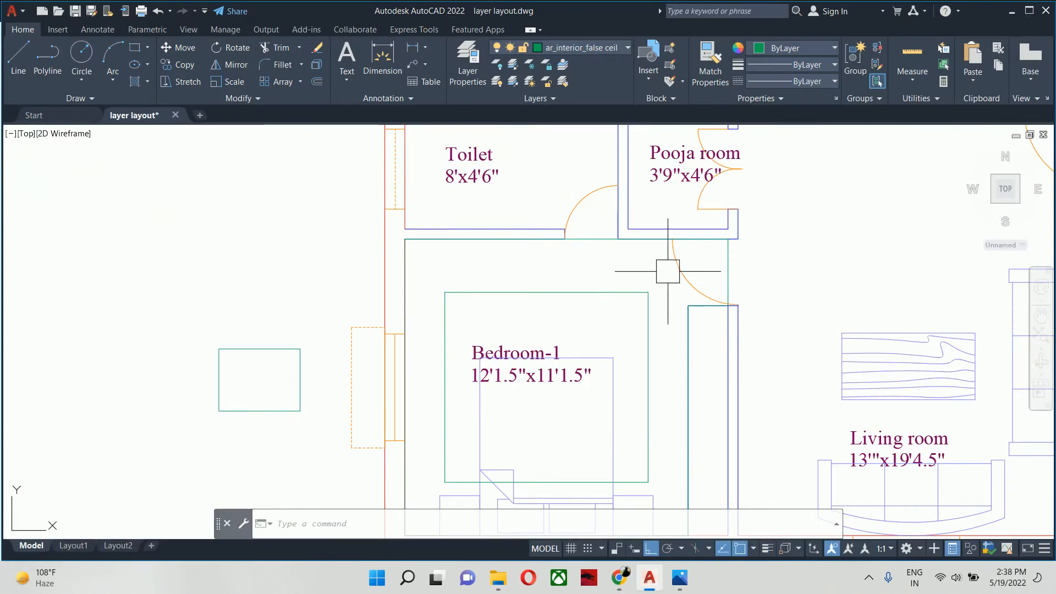
- Start a hatch, review its extended AR-SAND settings, and choose to define the boundary by selecting objects
{"action": "scroll", "coordinate": [649, 299], "scroll_direction": "down", "scroll_amount": 3}
{"action": "middle_click_drag", "start_coordinate": [566, 299], "coordinate": [584, 285]}
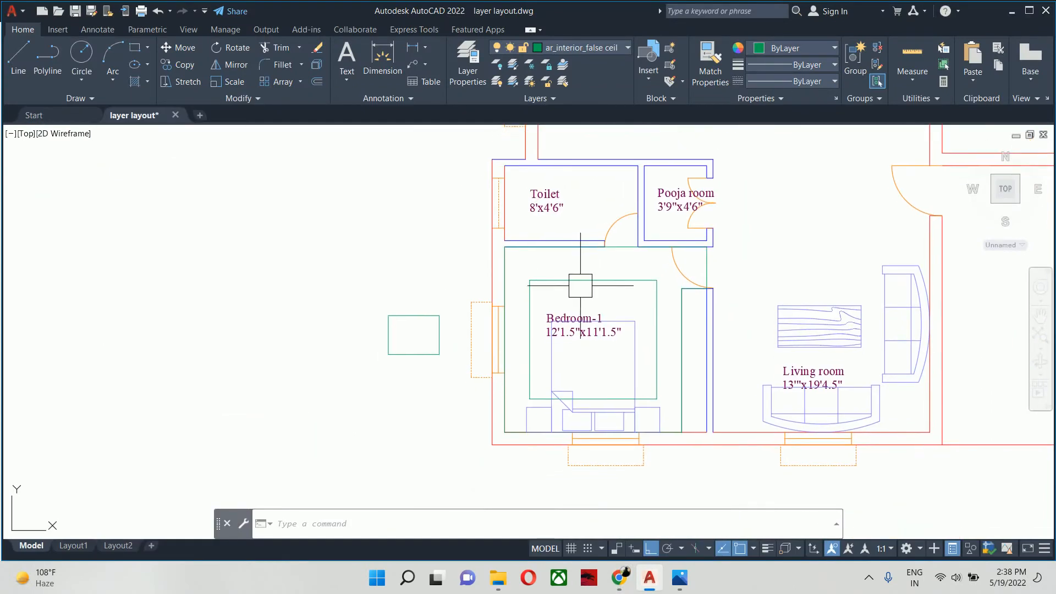
{"action": "type", "text": "h"}
{"action": "key", "text": "Return"}
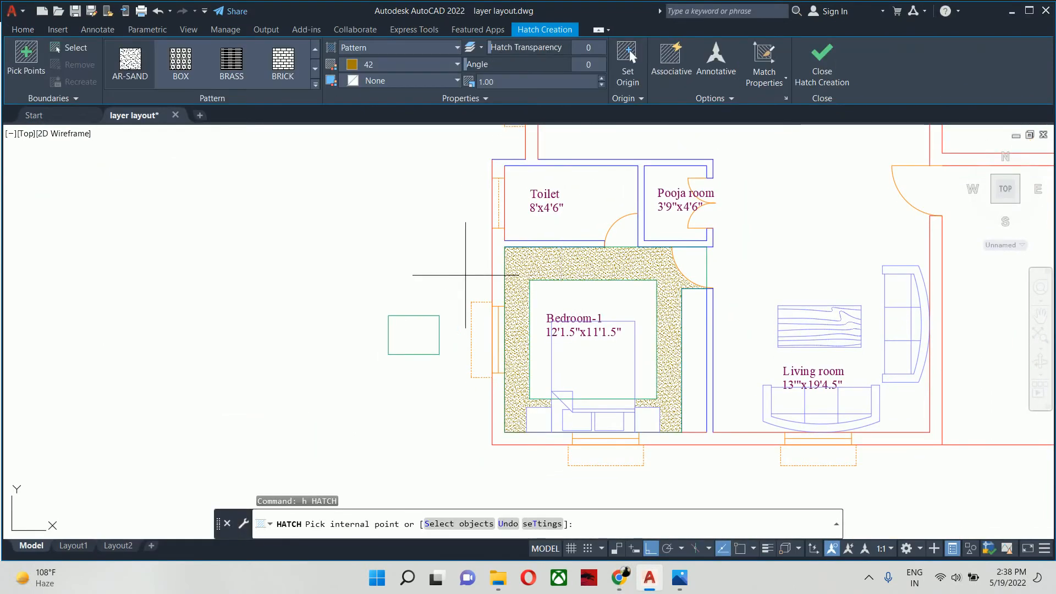
{"action": "type", "text": "t"}
{"action": "key", "text": "Return"}
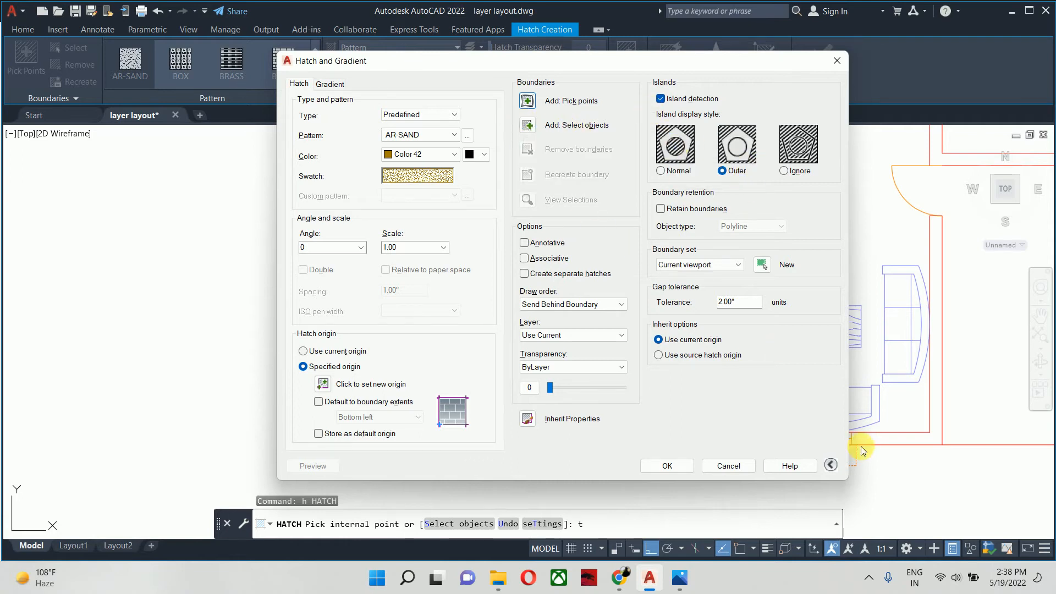
{"action": "left_click", "coordinate": [830, 465]}
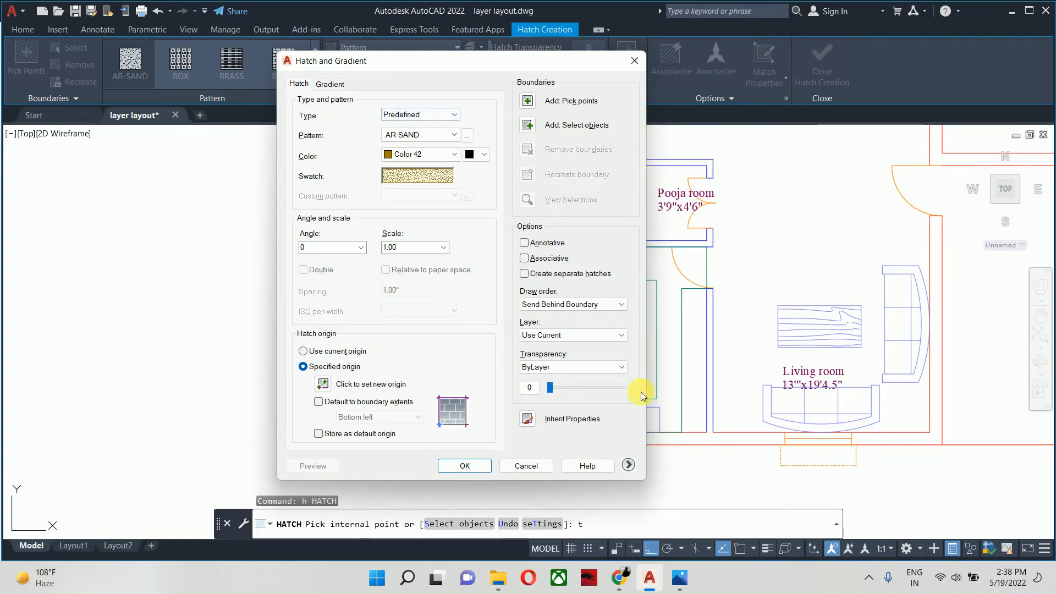
{"action": "left_click", "coordinate": [628, 466]}
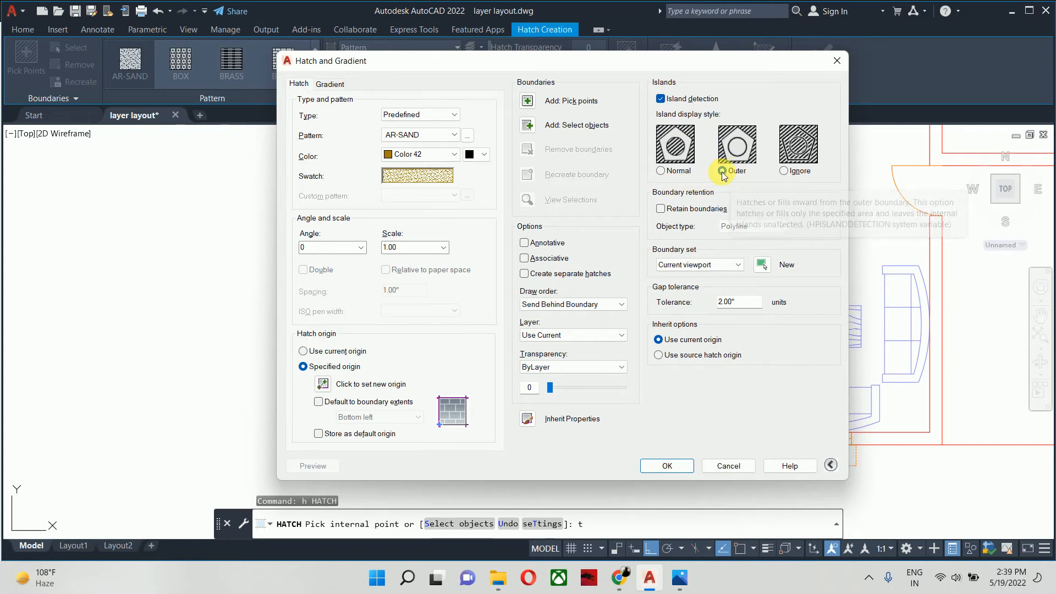
{"action": "left_click", "coordinate": [527, 126]}
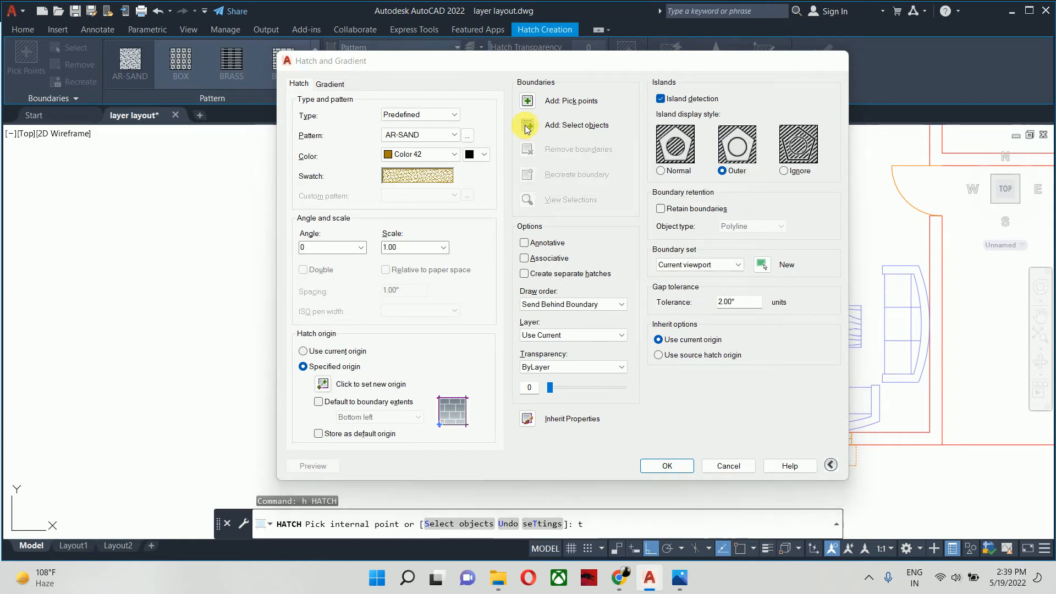
- Fill the band between Bedroom-1's outer ceiling outline and inner rectangle with the AR-SAND hatch in color 42
{"action": "scroll", "coordinate": [598, 215], "scroll_direction": "up", "scroll_amount": 2}
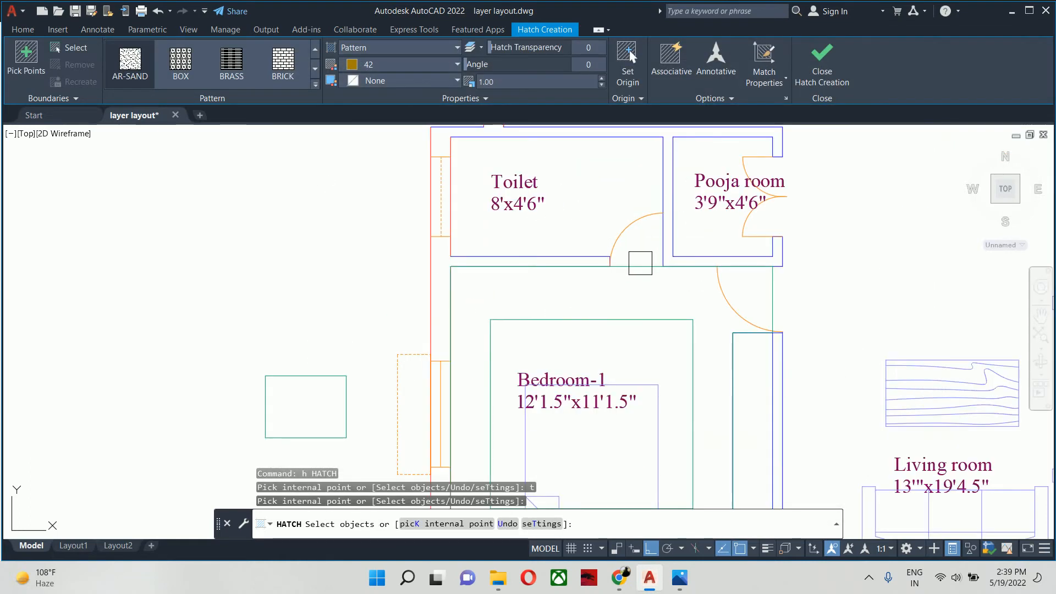
{"action": "left_click", "coordinate": [640, 266]}
{"action": "scroll", "coordinate": [642, 266], "scroll_direction": "down", "scroll_amount": 2}
{"action": "middle_click_drag", "start_coordinate": [633, 268], "coordinate": [551, 259]}
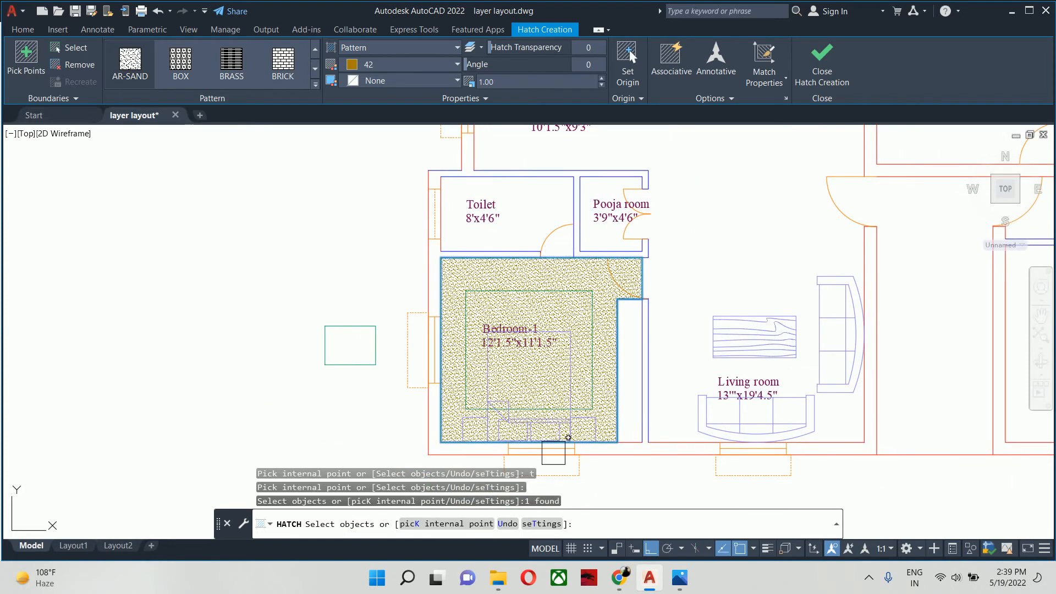
{"action": "scroll", "coordinate": [512, 281], "scroll_direction": "up", "scroll_amount": 2}
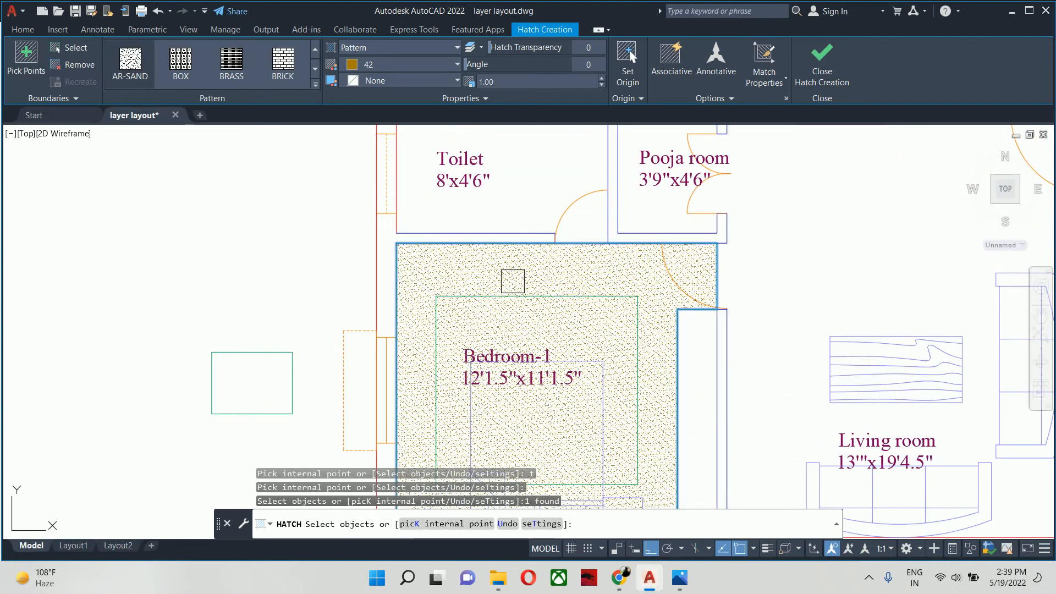
{"action": "left_click", "coordinate": [527, 295]}
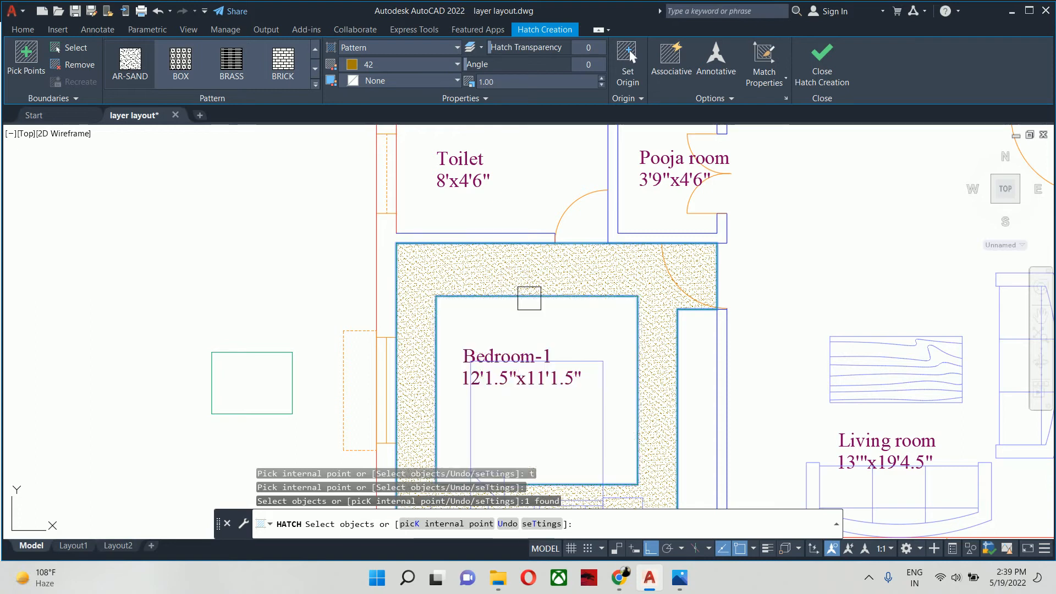
{"action": "scroll", "coordinate": [526, 295], "scroll_direction": "down", "scroll_amount": 2}
{"action": "mouse_move", "coordinate": [526, 295]}
{"action": "middle_mouse_down"}
{"action": "mouse_move", "coordinate": [474, 307]}
{"action": "mouse_move", "coordinate": [414, 259]}
{"action": "middle_mouse_up"}
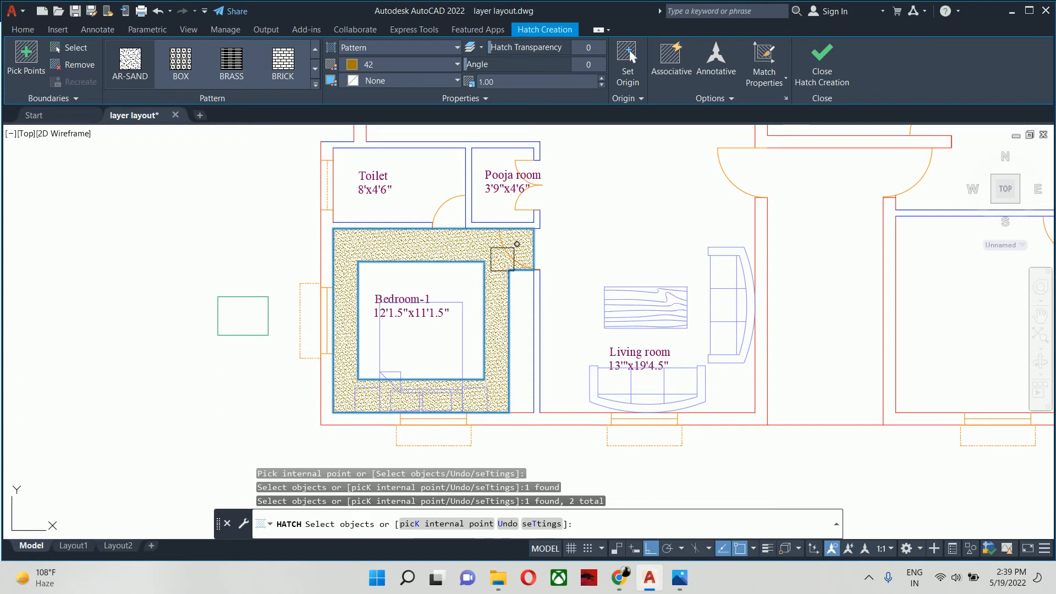
{"action": "key", "text": "Return"}
- Delete the sand hatch from Bedroom-1's false ceiling band
{"action": "scroll", "coordinate": [502, 256], "scroll_direction": "up", "scroll_amount": 3}
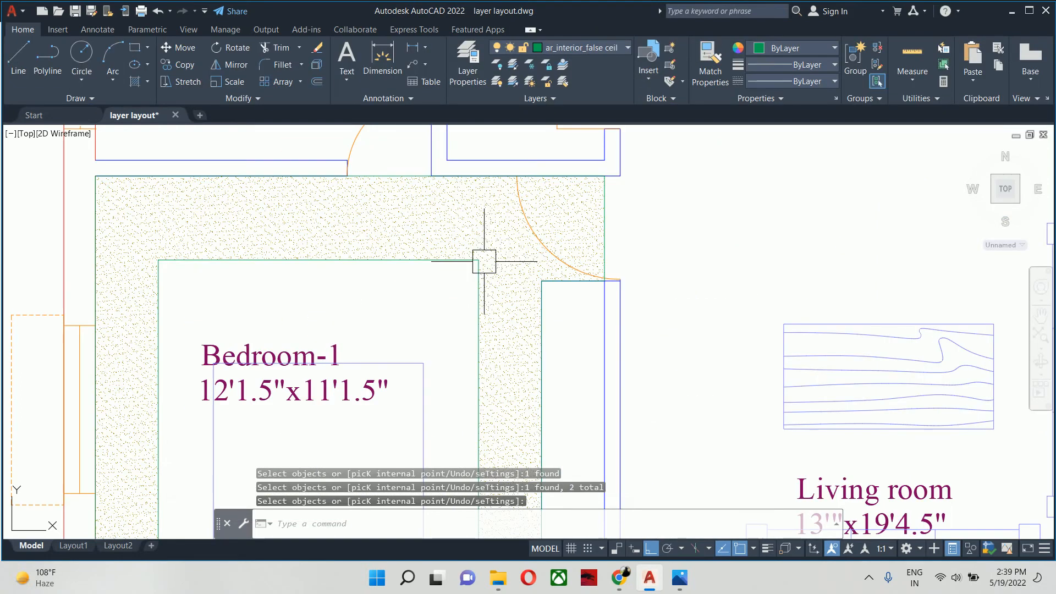
{"action": "left_click", "coordinate": [509, 245]}
{"action": "key", "text": "Delete"}
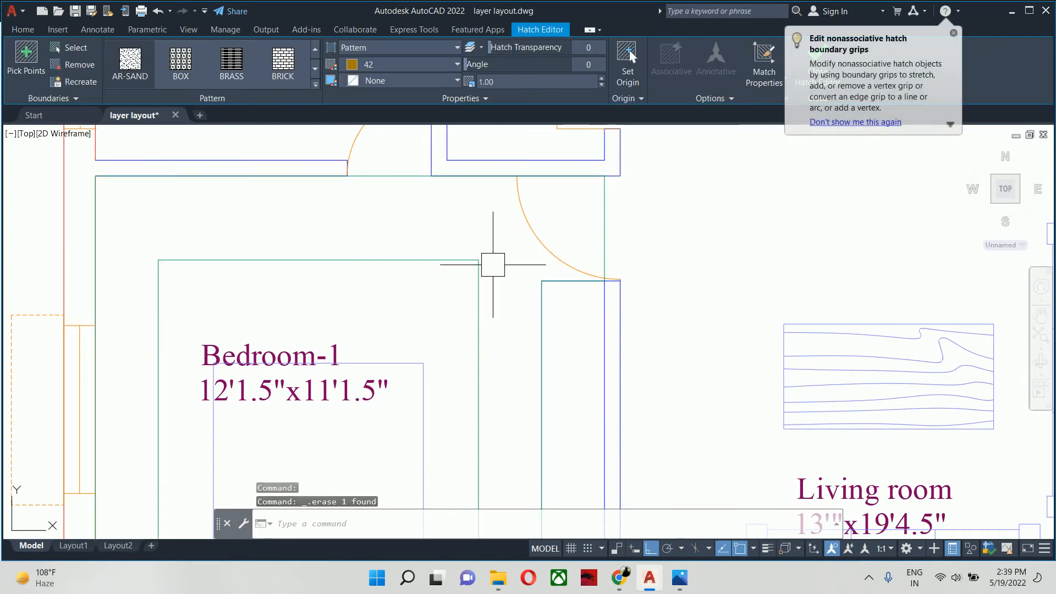
- Start a hatch with the Outer island display style and choose to define its boundary by selecting objects
{"action": "type", "text": "h"}
{"action": "key", "text": "Return"}
{"action": "type", "text": "t"}
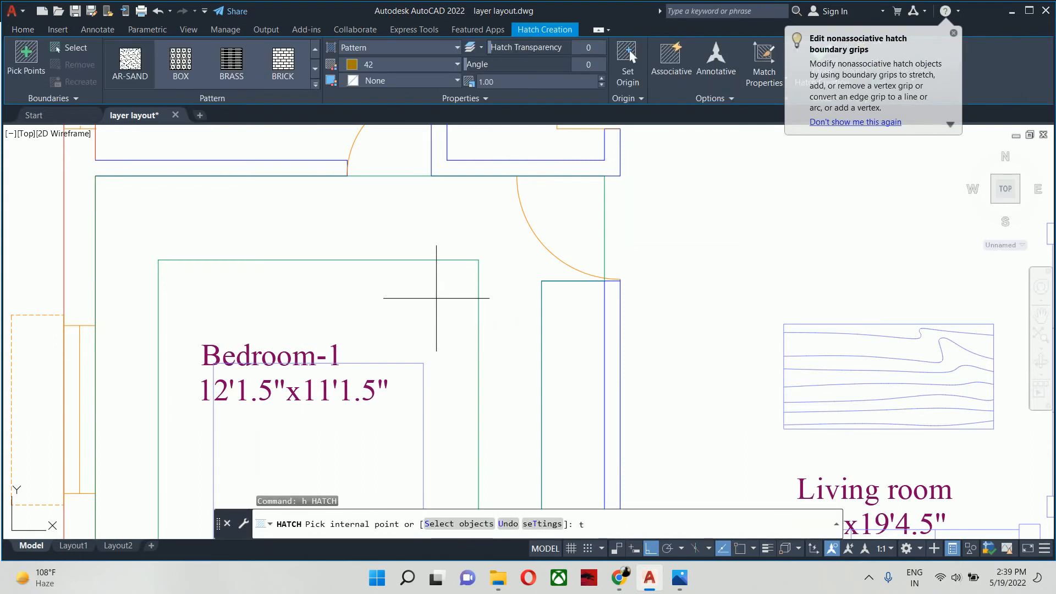
{"action": "key", "text": "Return"}
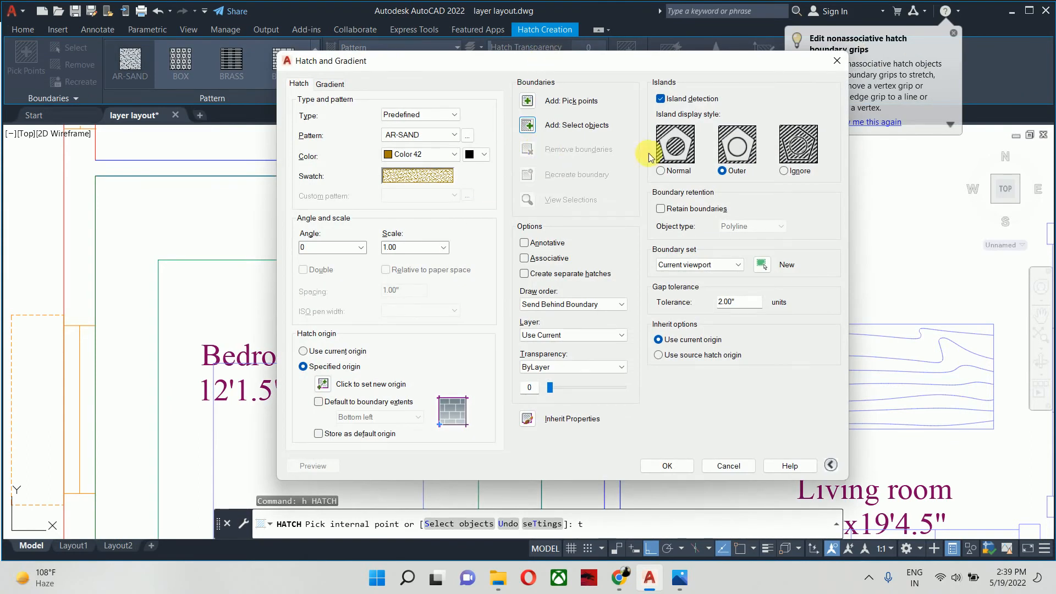
{"action": "left_click", "coordinate": [723, 171]}
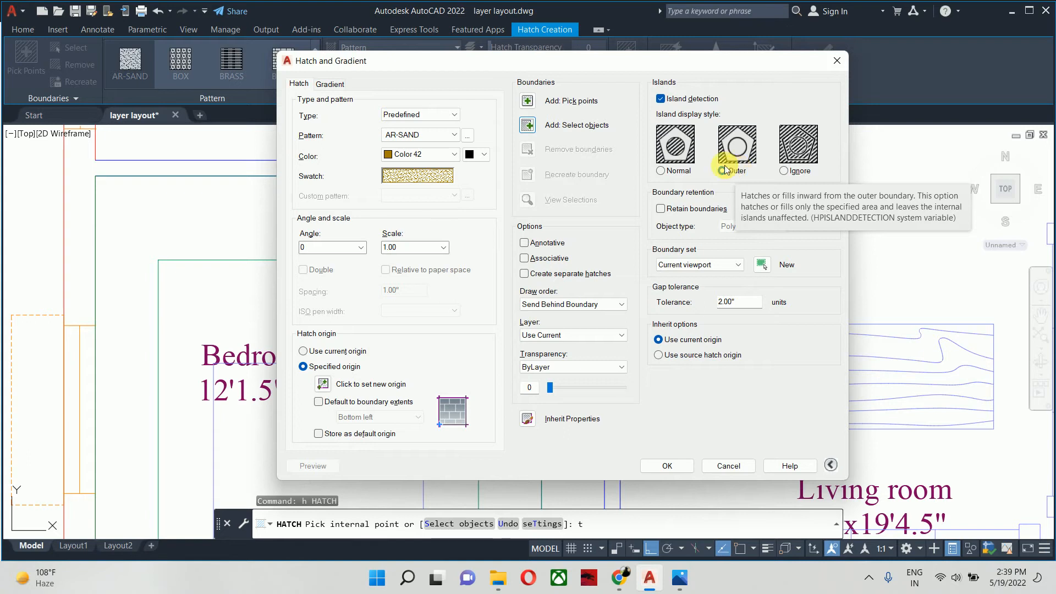
{"action": "left_click", "coordinate": [527, 125]}
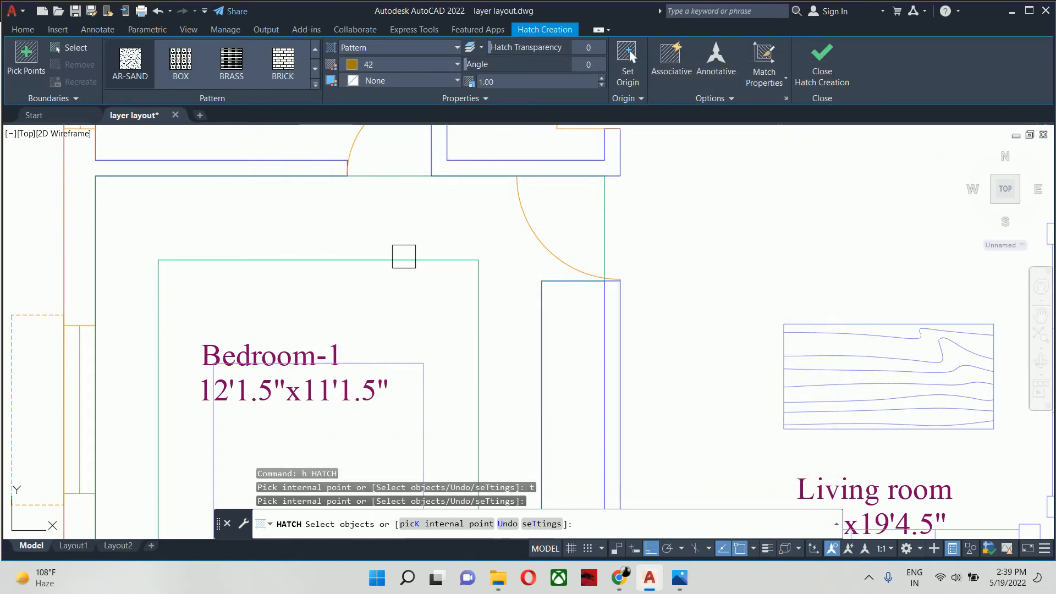
- Select Bedroom-1's inner ceiling rectangle and outer outline as boundaries and fill the band between them with AR-SAND in color 42
{"action": "left_click", "coordinate": [404, 256]}
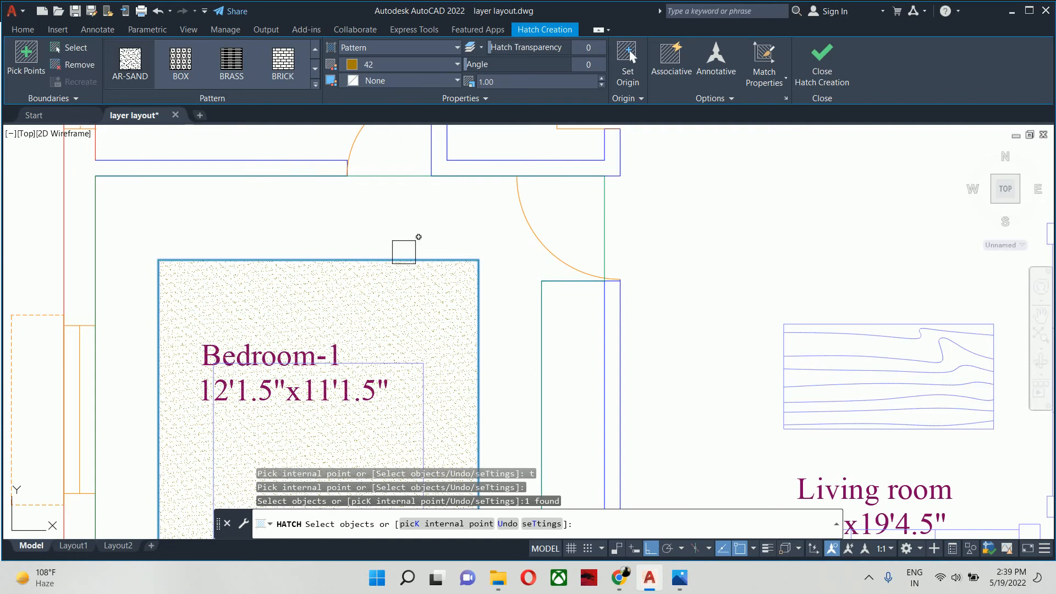
{"action": "scroll", "coordinate": [418, 204], "scroll_direction": "down", "scroll_amount": 3}
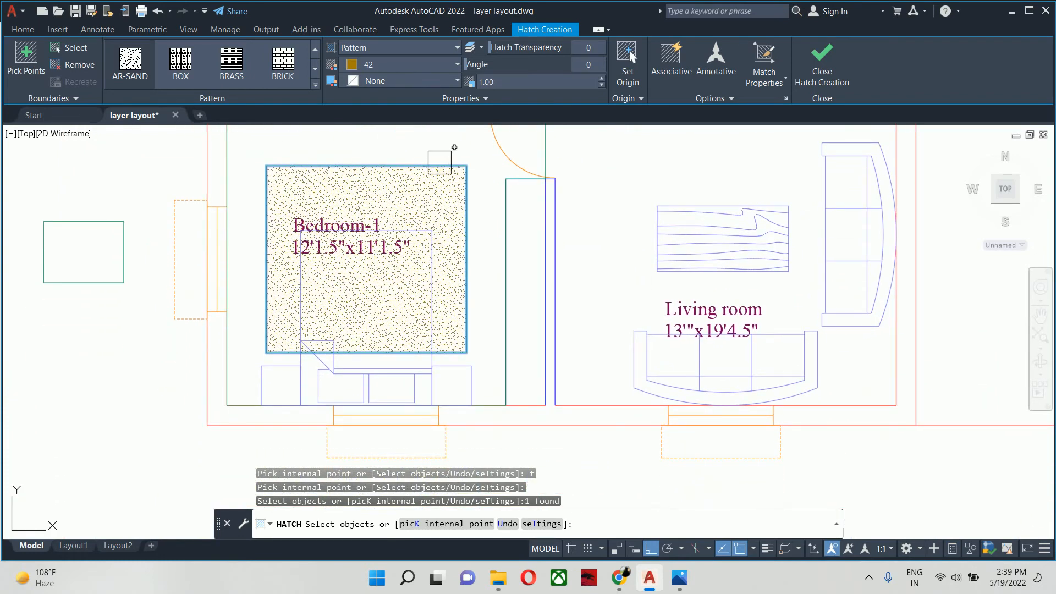
{"action": "middle_click_drag", "start_coordinate": [439, 163], "coordinate": [443, 229]}
{"action": "left_click", "coordinate": [412, 207]}
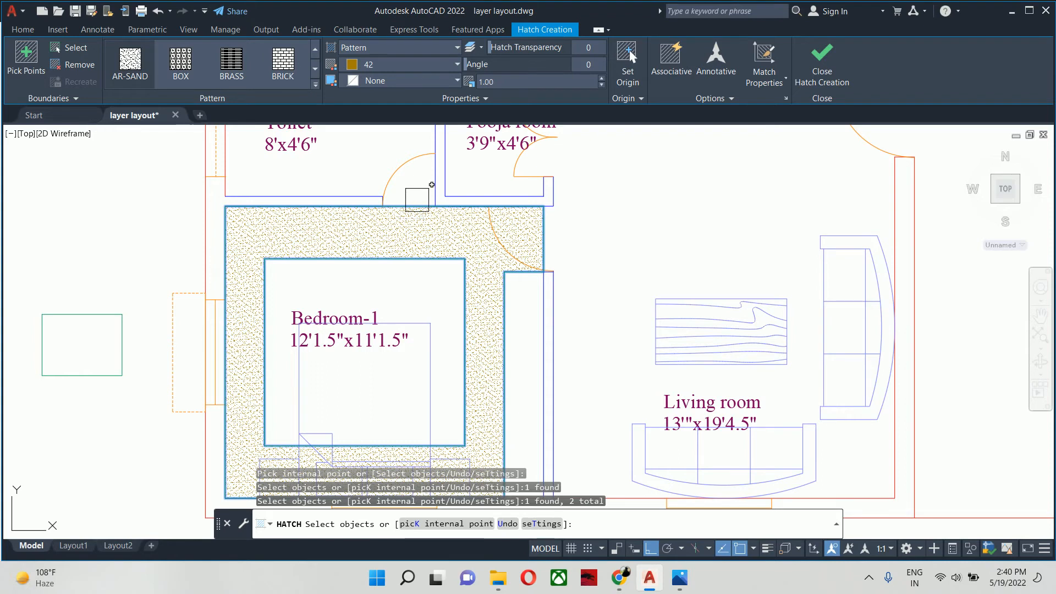
{"action": "middle_click_drag", "start_coordinate": [258, 380], "coordinate": [271, 301]}
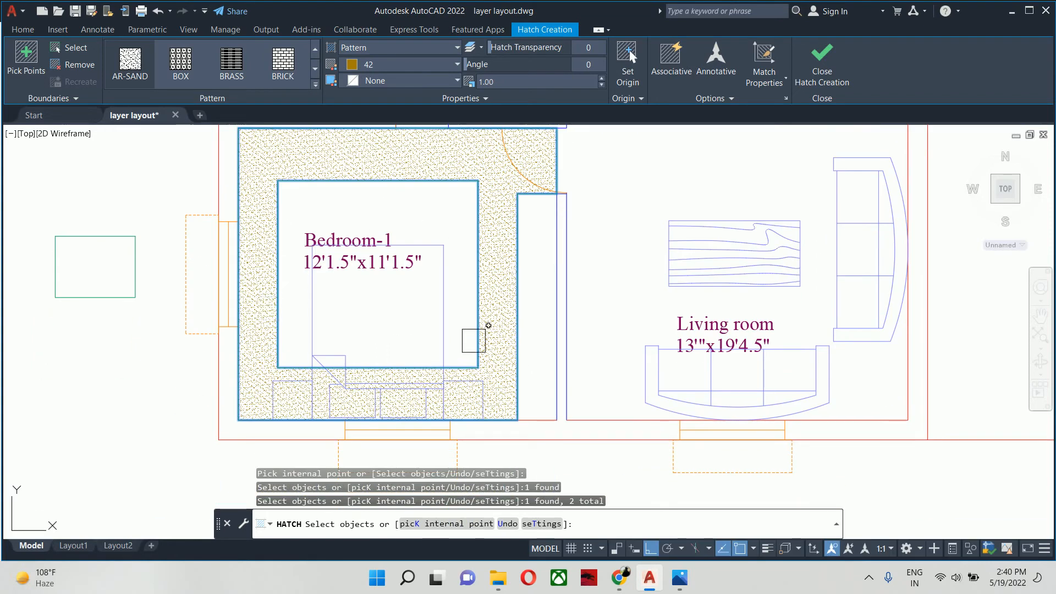
{"action": "key", "text": "Return"}
{"action": "middle_click_drag", "start_coordinate": [462, 338], "coordinate": [486, 467]}
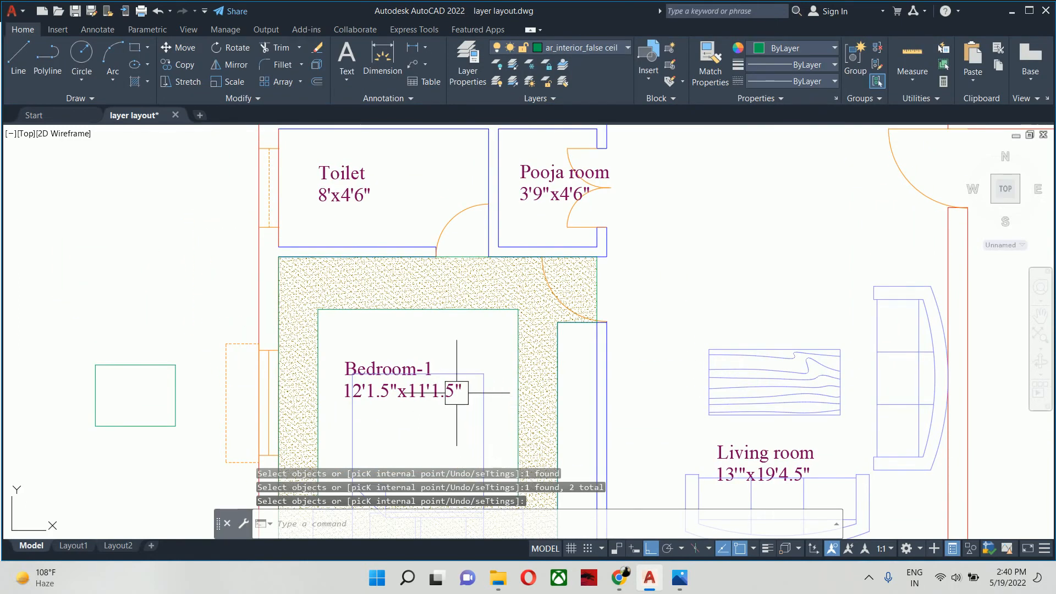
{"action": "scroll", "coordinate": [452, 376], "scroll_direction": "up", "scroll_amount": 2}
{"action": "middle_click_drag", "start_coordinate": [408, 226], "coordinate": [422, 253]}
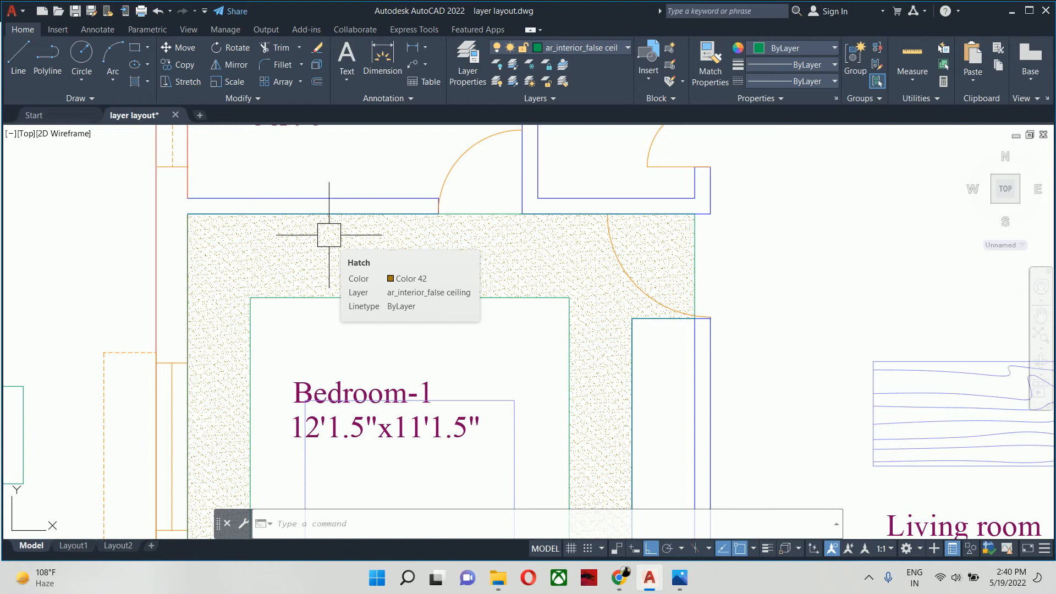
{"action": "scroll", "coordinate": [329, 235], "scroll_direction": "down", "scroll_amount": 2}
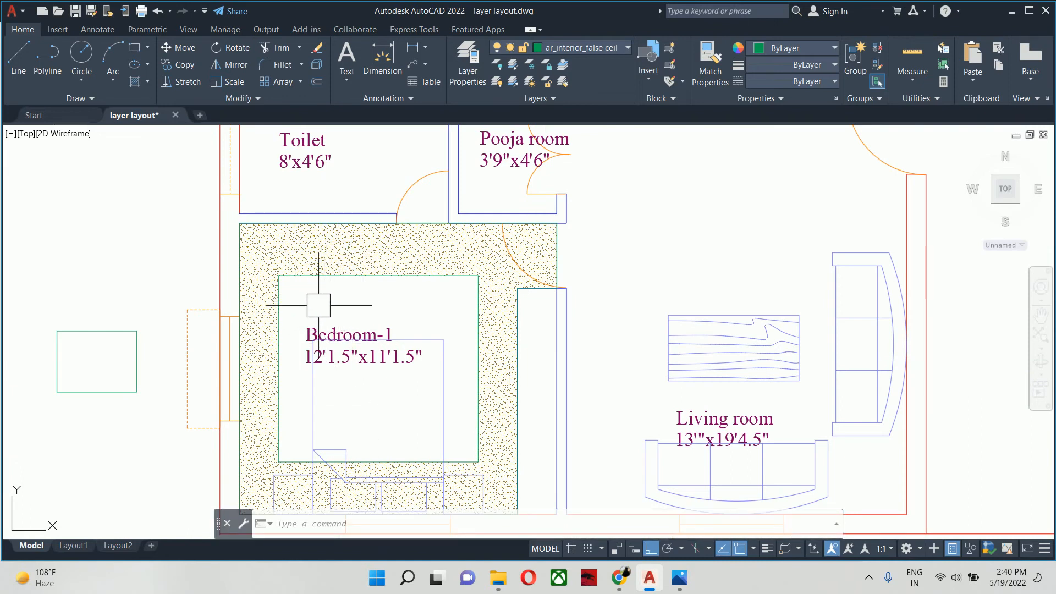
{"action": "middle_click_drag", "start_coordinate": [320, 307], "coordinate": [333, 286]}
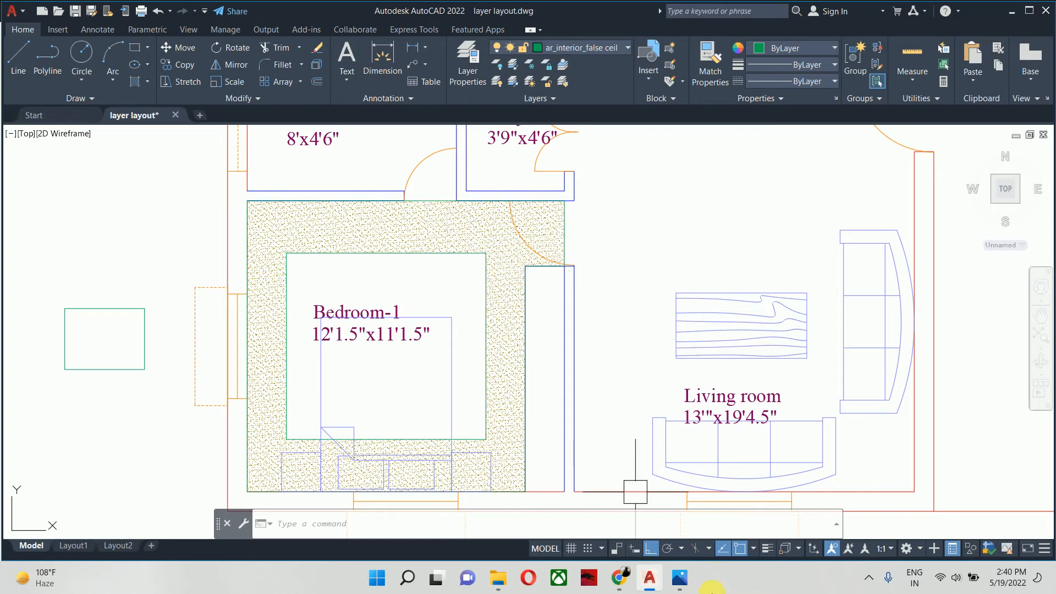
- Check the Civil WB 028.jpg floor plan and the browser's false ceiling picture, and return to the AutoCAD drawing
{"action": "left_click", "coordinate": [687, 586]}
{"action": "mouse_move", "coordinate": [620, 578]}
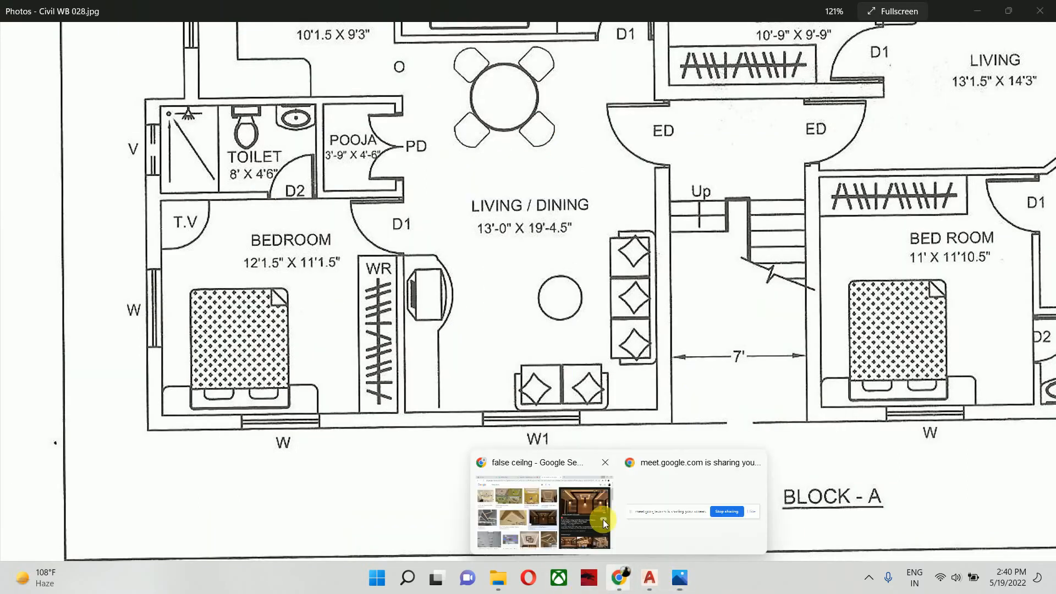
{"action": "left_click", "coordinate": [586, 520]}
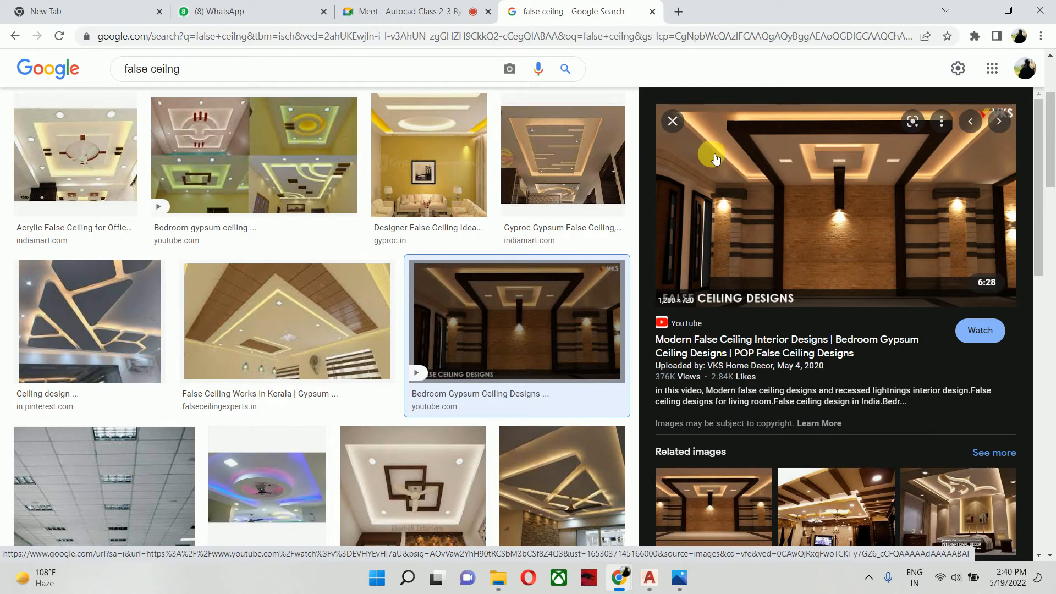
{"action": "left_click", "coordinate": [663, 581]}
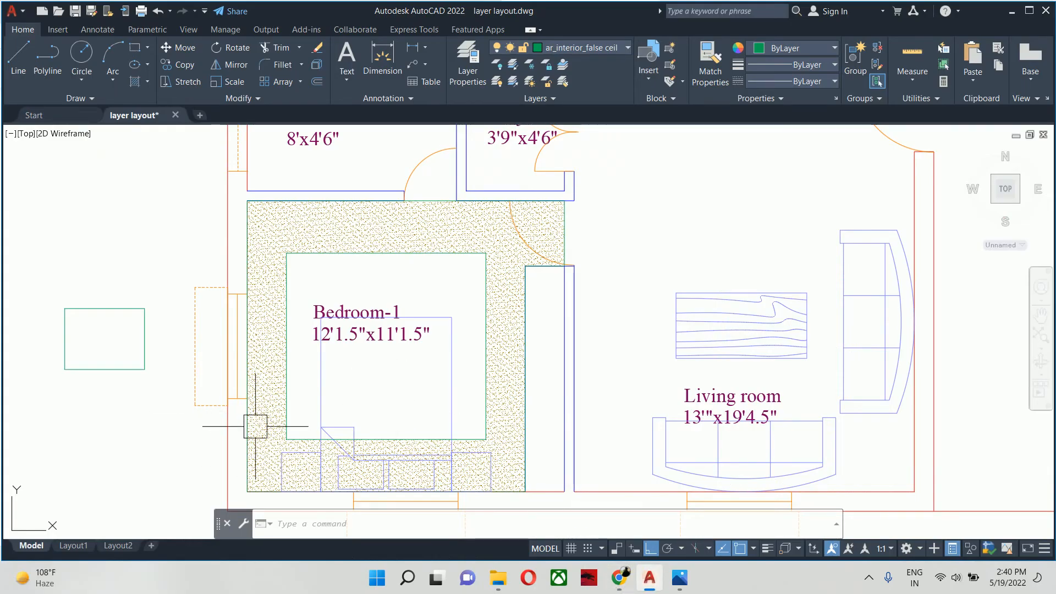
- Inspect the properties of the AR-SAND hatch in Bedroom-1's false ceiling band, and clear the selection
{"action": "mouse_move", "coordinate": [273, 429]}
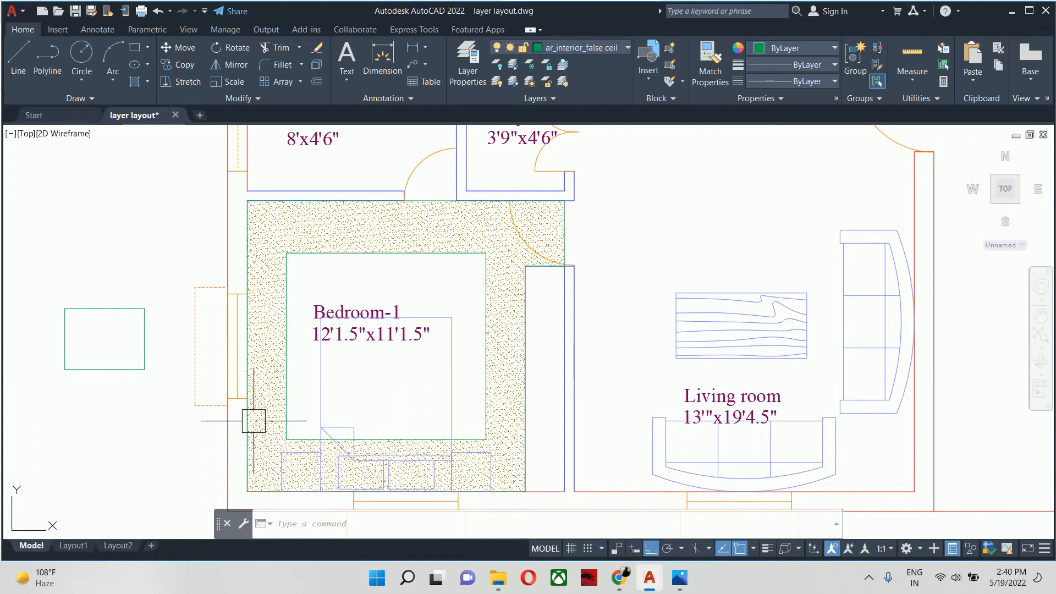
{"action": "left_click", "coordinate": [305, 226]}
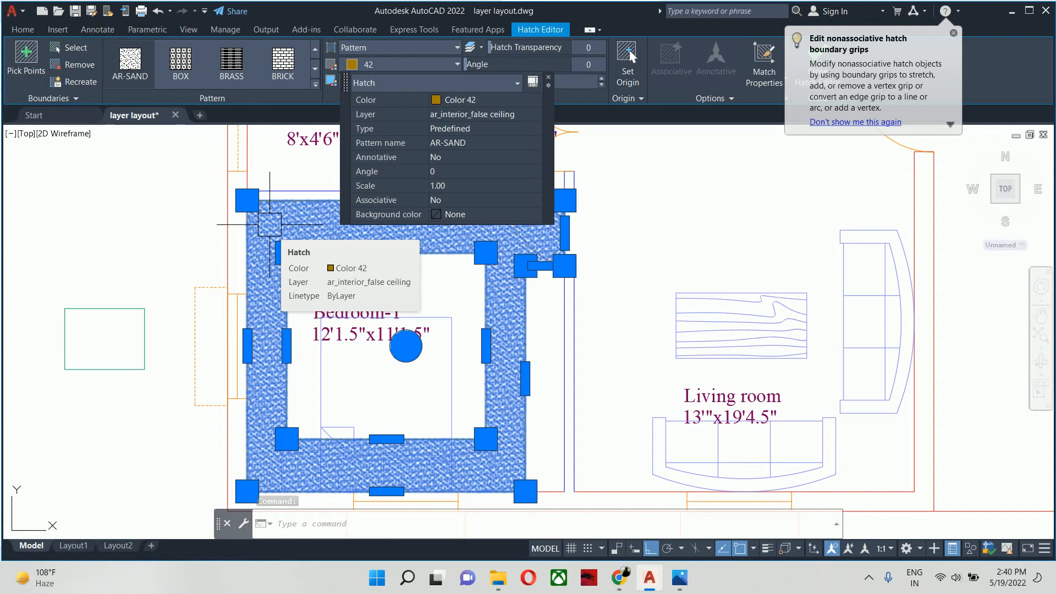
{"action": "key", "text": "Escape"}
{"action": "key", "text": "Escape"}
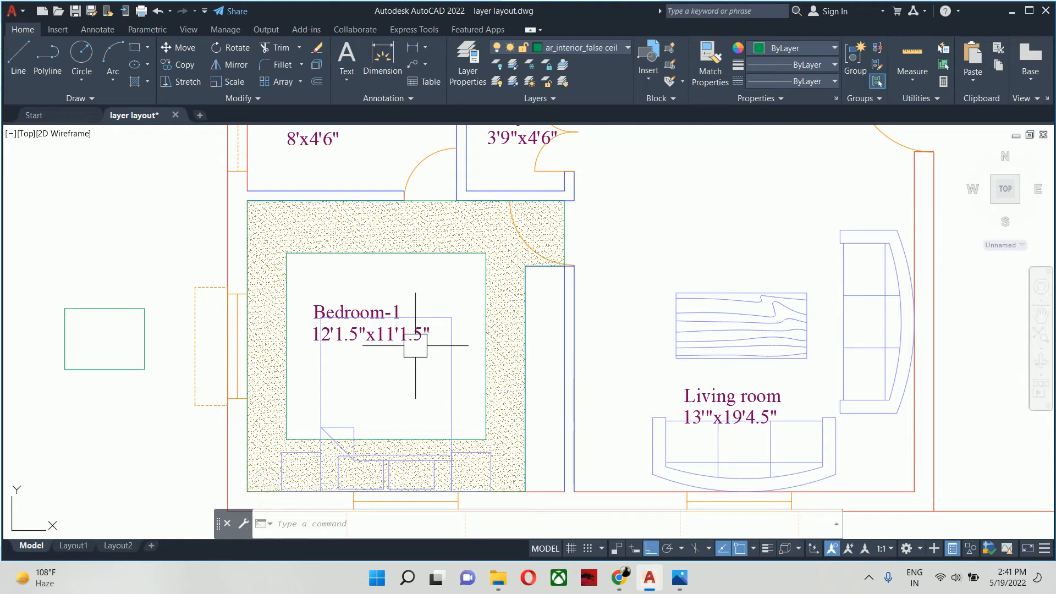
- Review the drawing's layers in the Layer Properties Manager and examine Bedroom-1's hatched false ceiling band
{"action": "mouse_move", "coordinate": [415, 326]}
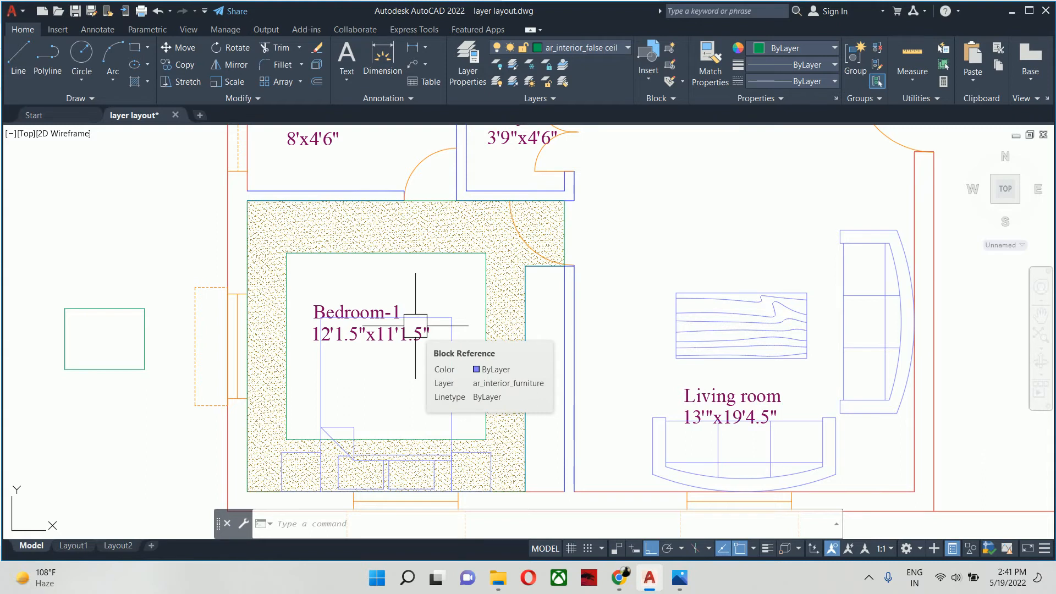
{"action": "type", "text": "la"}
{"action": "key", "text": "Return"}
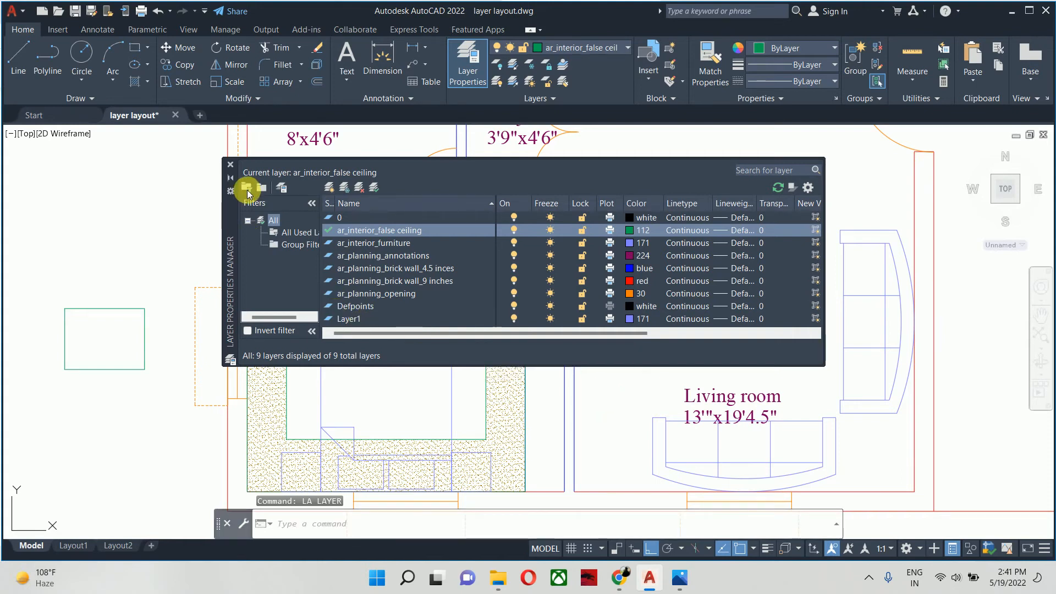
{"action": "left_click", "coordinate": [230, 164]}
{"action": "scroll", "coordinate": [278, 236], "scroll_direction": "down", "scroll_amount": 5}
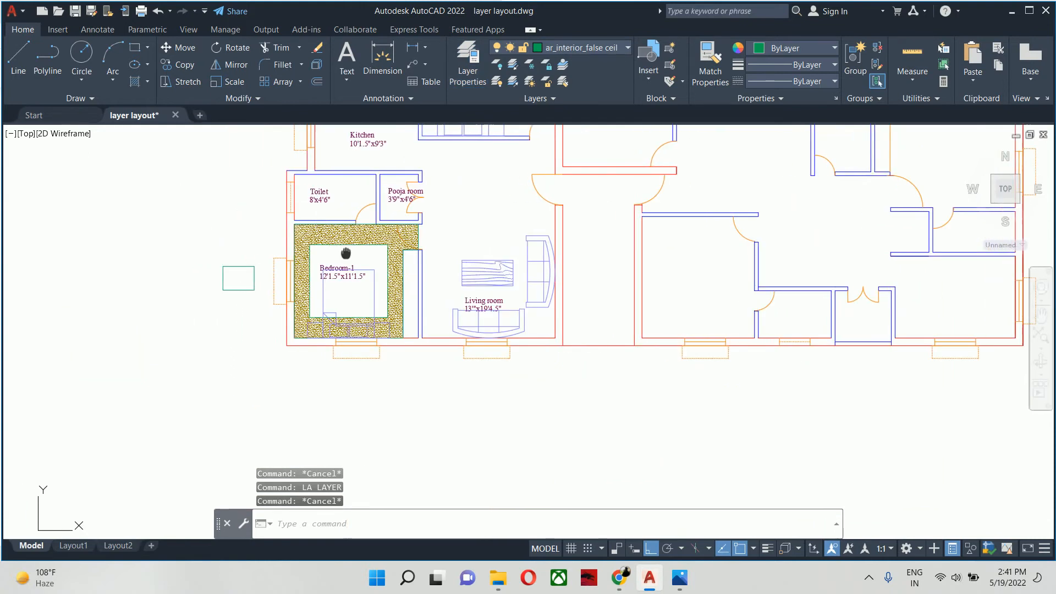
{"action": "key", "text": "Escape"}
{"action": "scroll", "coordinate": [354, 242], "scroll_direction": "up", "scroll_amount": 5}
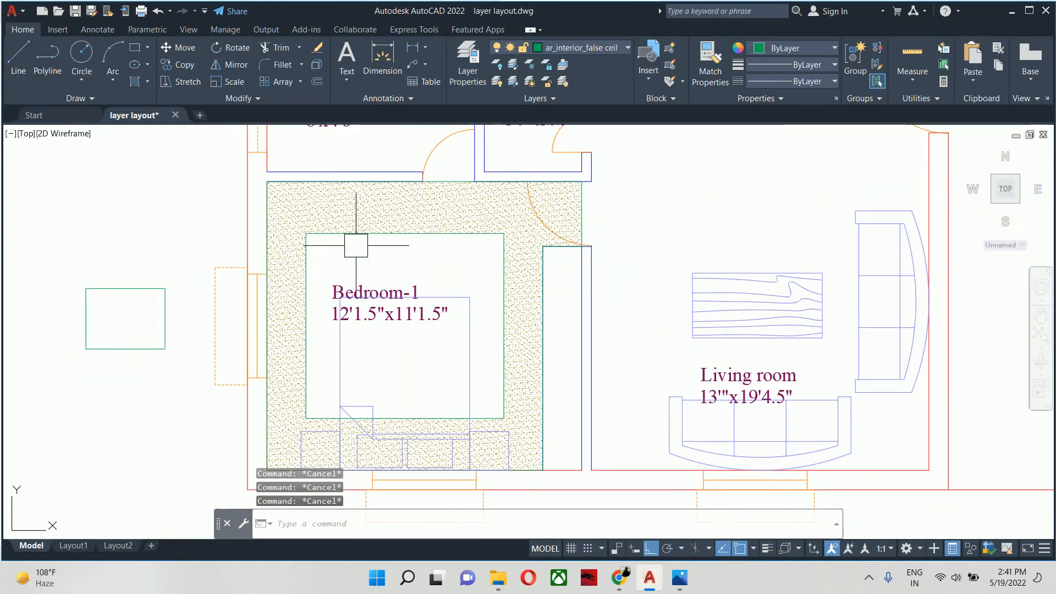
{"action": "type", "text": "la"}
{"action": "key", "text": "Return"}
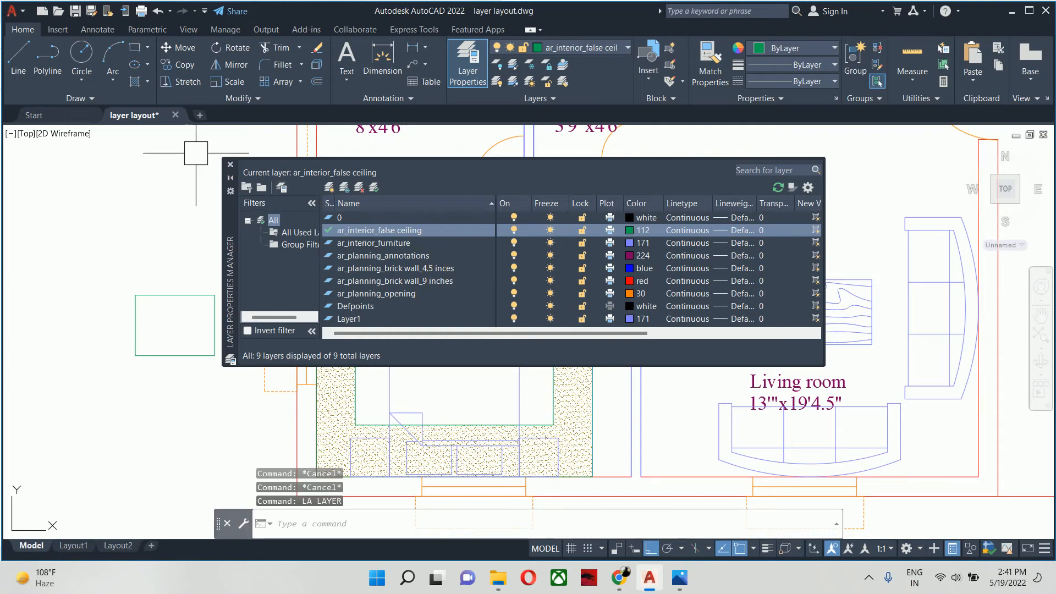
{"action": "left_click", "coordinate": [230, 164]}
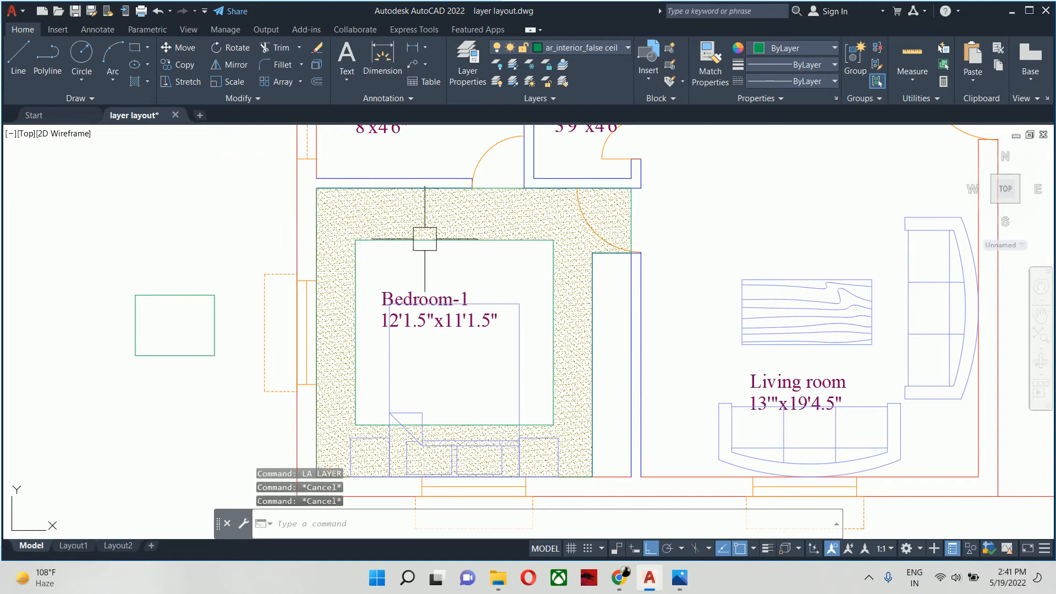
{"action": "scroll", "coordinate": [442, 245], "scroll_direction": "up", "scroll_amount": 2}
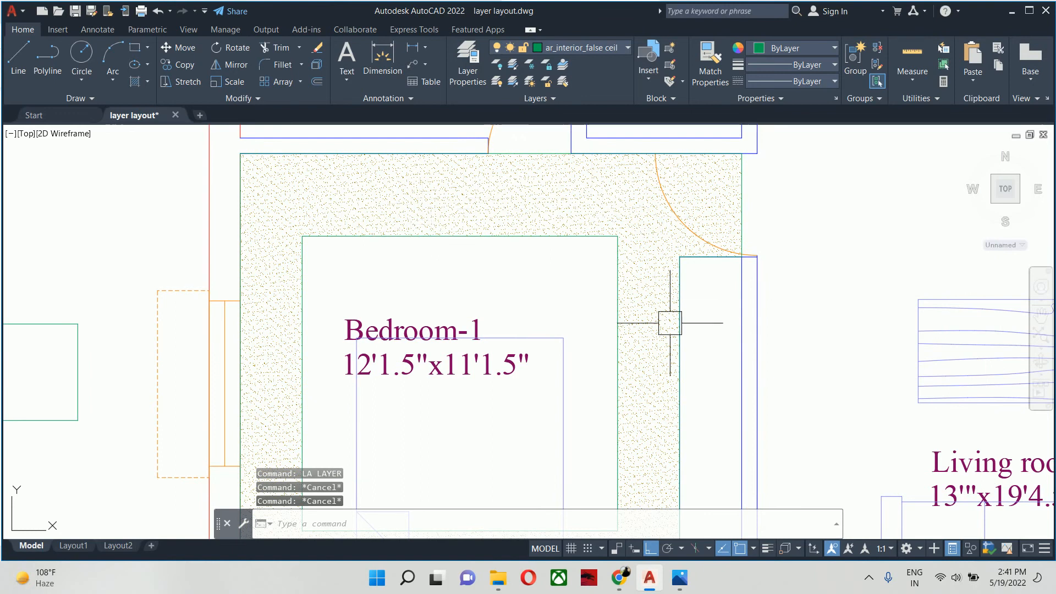
{"action": "scroll", "coordinate": [537, 248], "scroll_direction": "down", "scroll_amount": 2}
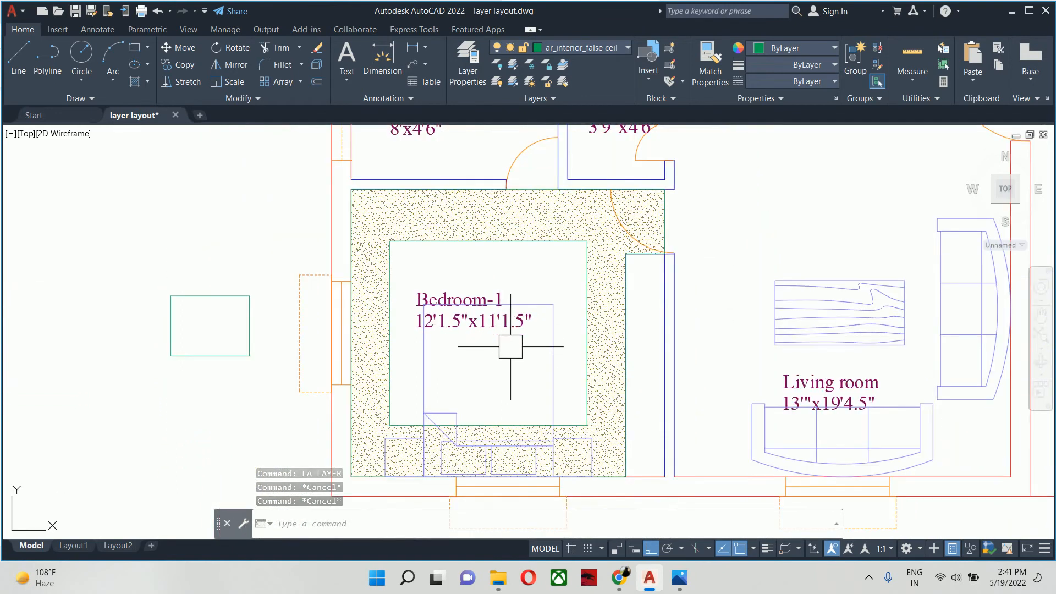
- Consult the Civil WB 028.jpg plan and the false ceiling image search in the browser, and go back to the AutoCAD drawing
{"action": "left_click", "coordinate": [650, 579]}
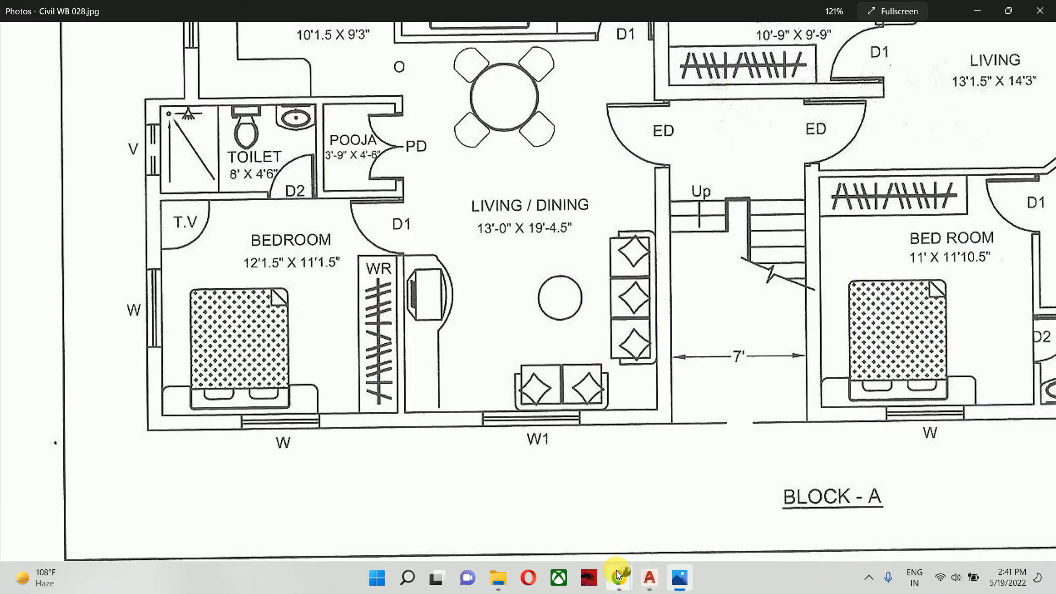
{"action": "mouse_move", "coordinate": [619, 574]}
{"action": "left_click", "coordinate": [543, 509]}
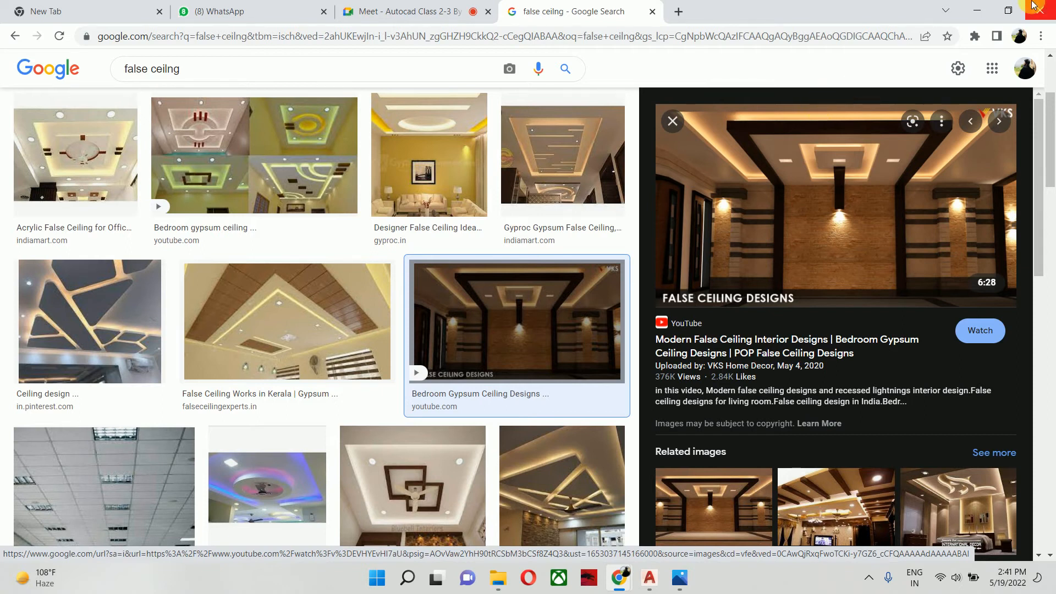
{"action": "left_click", "coordinate": [977, 10]}
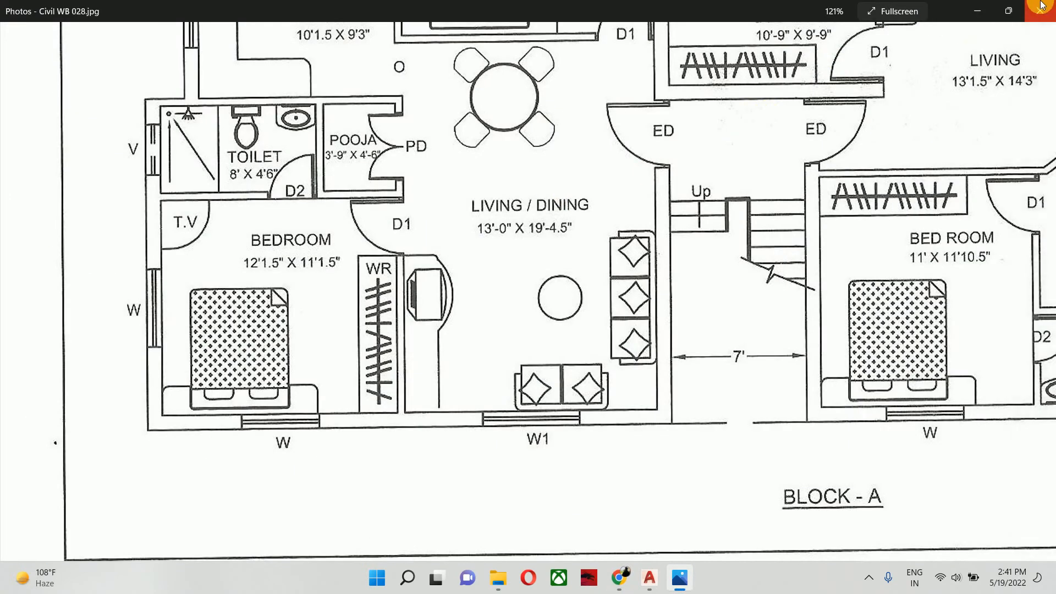
{"action": "left_click", "coordinate": [977, 11]}
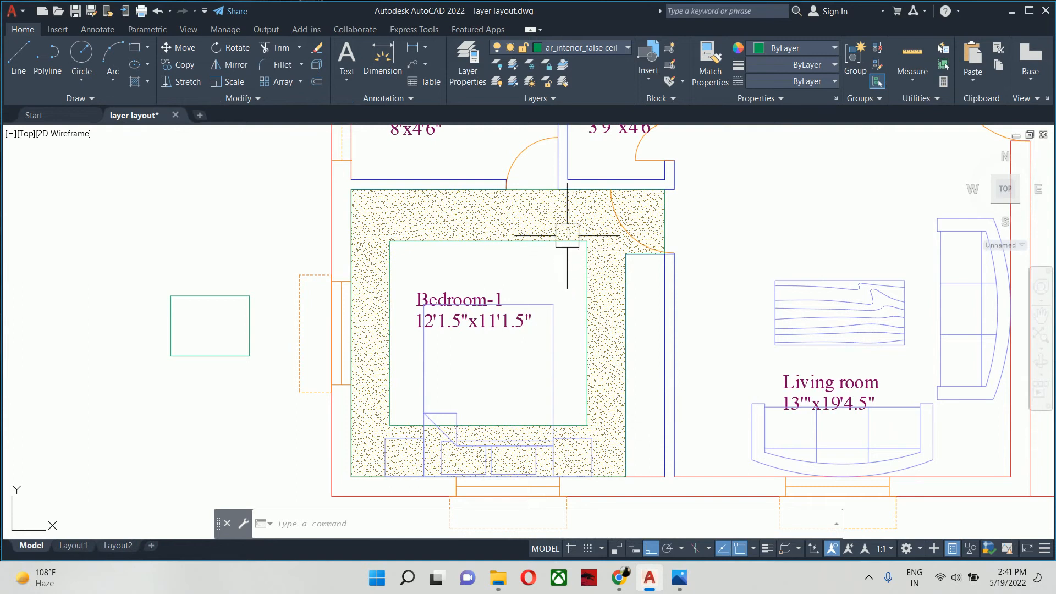
- Create a new layer named ee_lighting_cop light in the Layer Properties Manager
{"action": "mouse_move", "coordinate": [567, 235]}
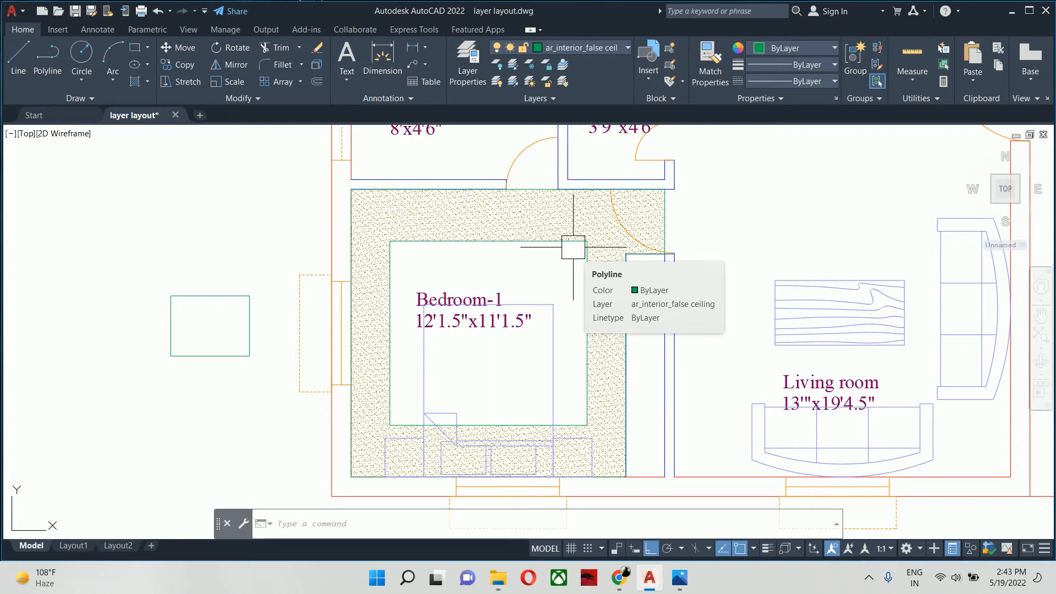
{"action": "scroll", "coordinate": [556, 243], "scroll_direction": "up", "scroll_amount": 2}
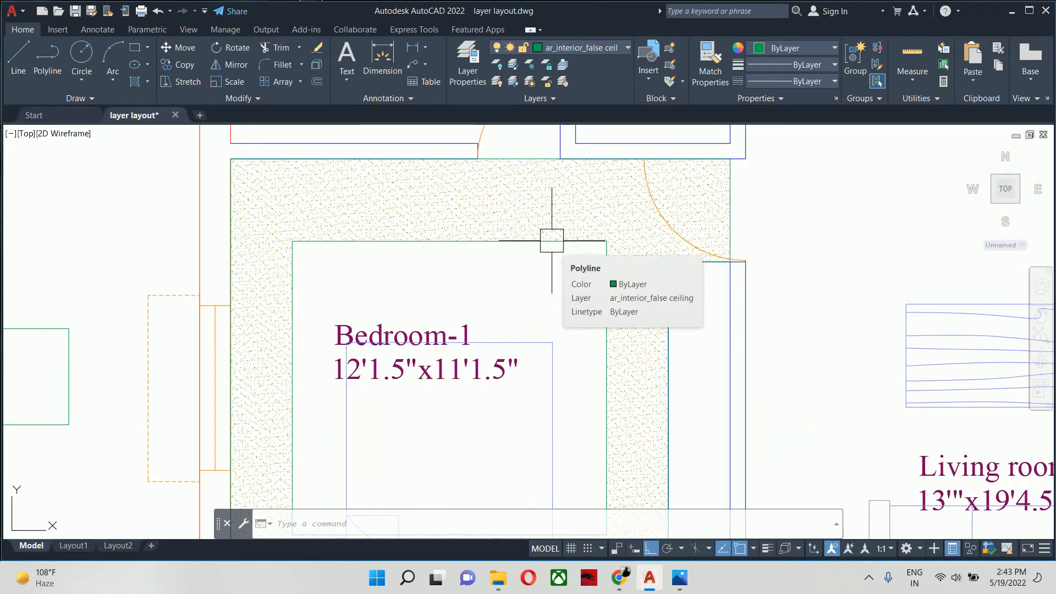
{"action": "type", "text": "la"}
{"action": "key", "text": "Return"}
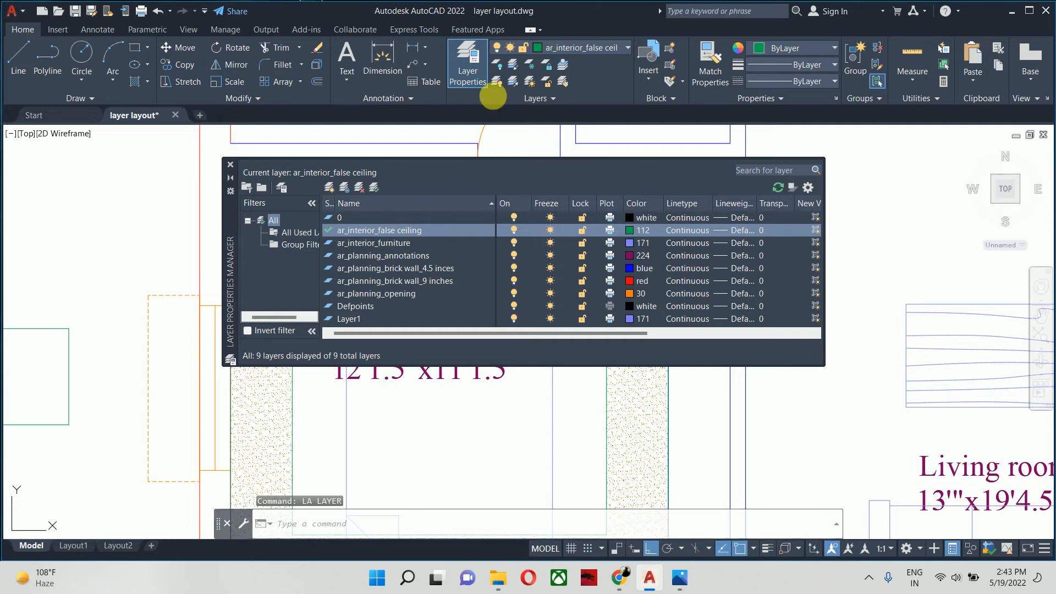
{"action": "left_click", "coordinate": [330, 184]}
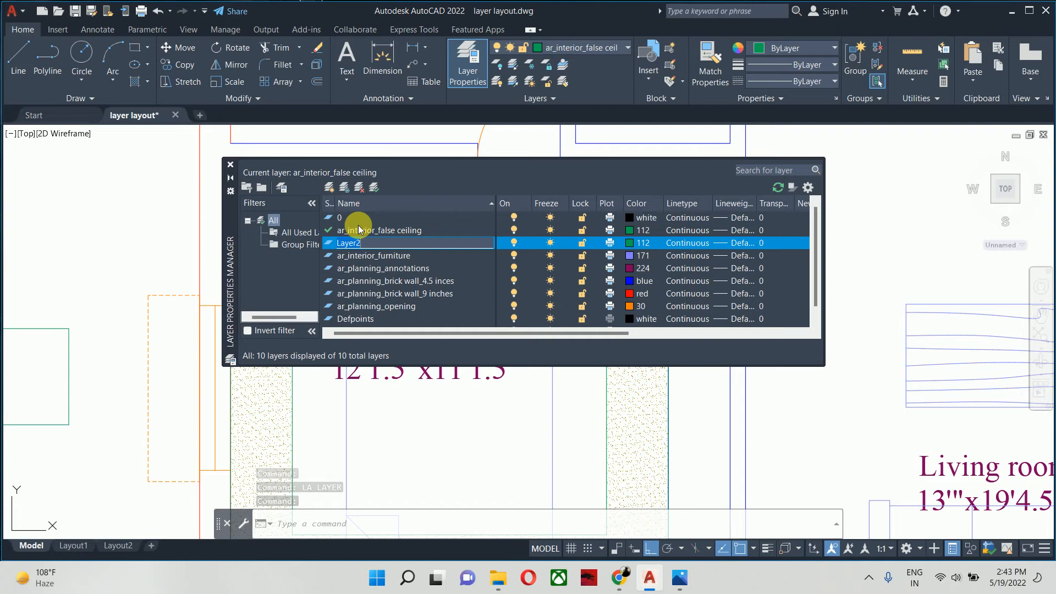
{"action": "type", "text": "ee"}
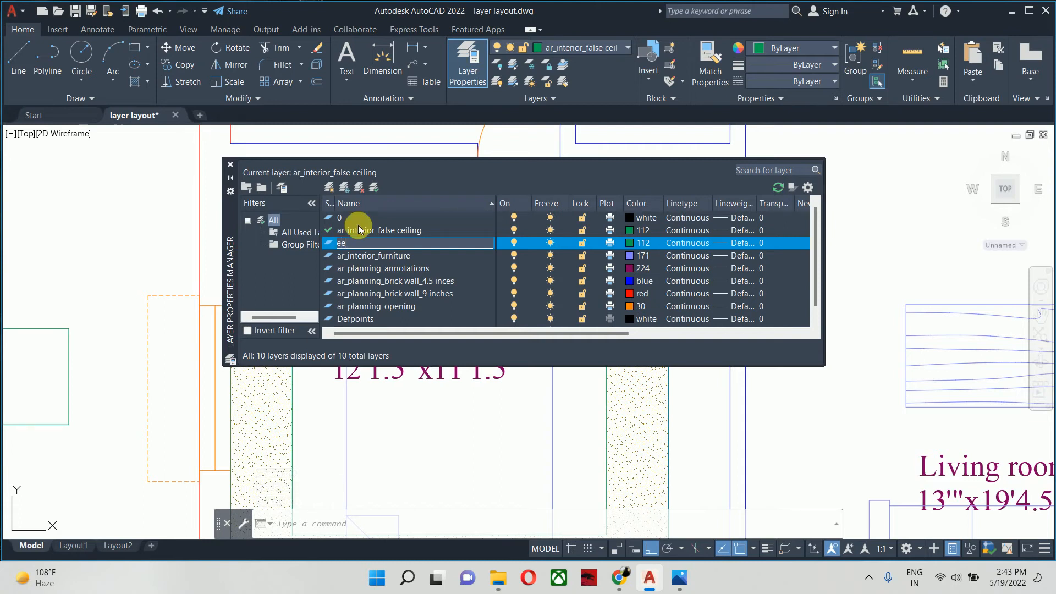
{"action": "type", "text": "_"}
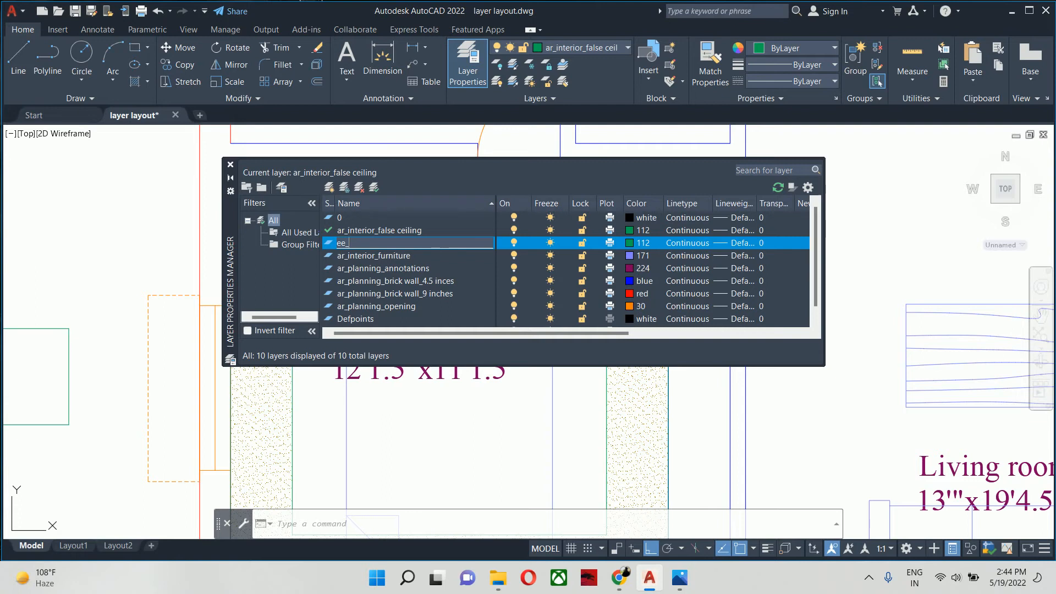
{"action": "type", "text": "lighting_cop light"}
- Set the color of the ee_lighting_cop light layer to index color 40
{"action": "left_click", "coordinate": [626, 243]}
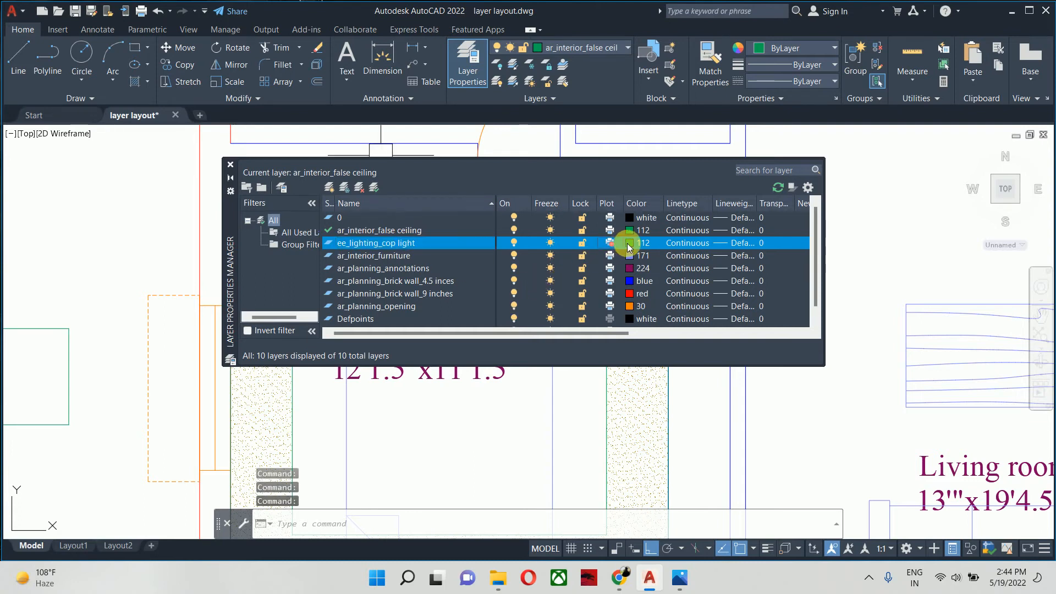
{"action": "left_click", "coordinate": [629, 245]}
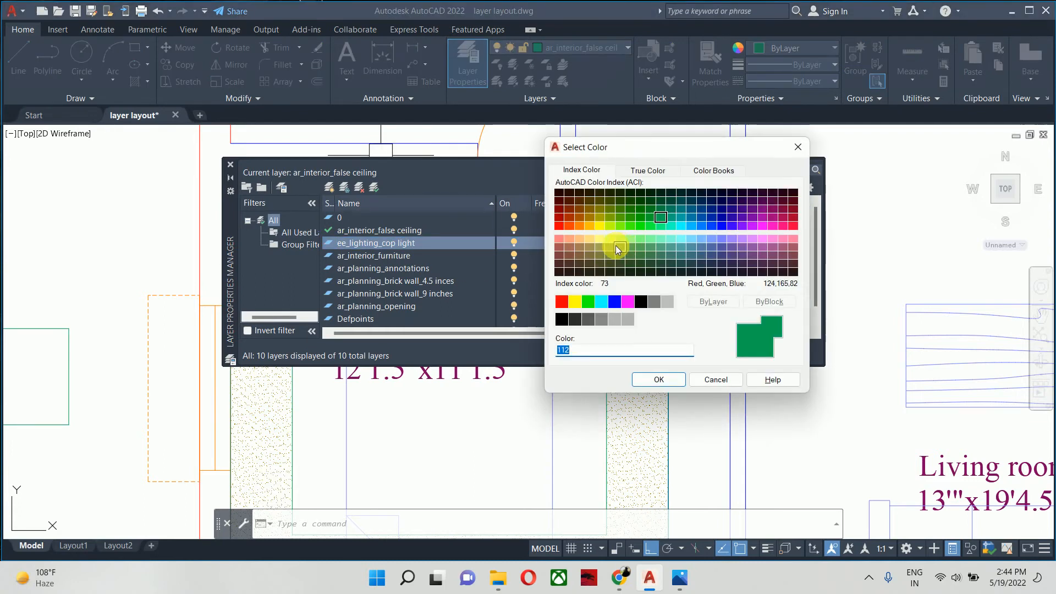
{"action": "left_click", "coordinate": [599, 217]}
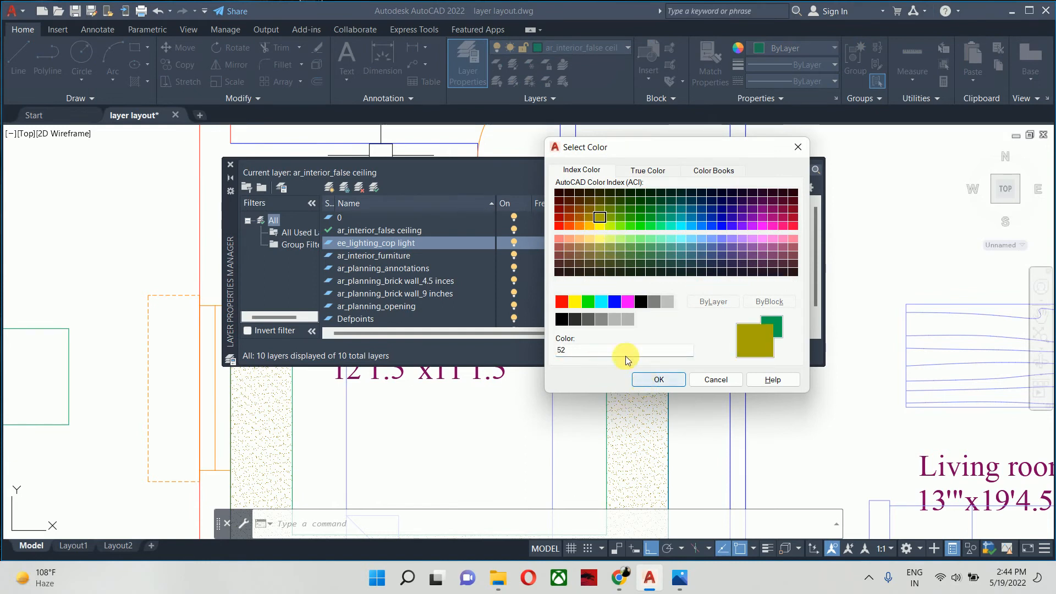
{"action": "left_click", "coordinate": [590, 226]}
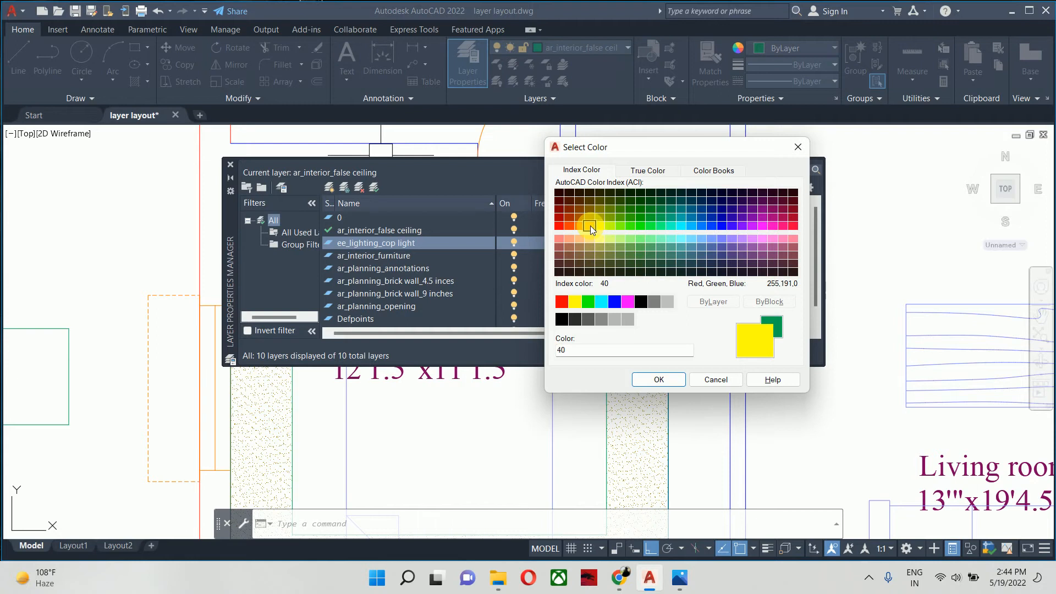
{"action": "left_click", "coordinate": [644, 380]}
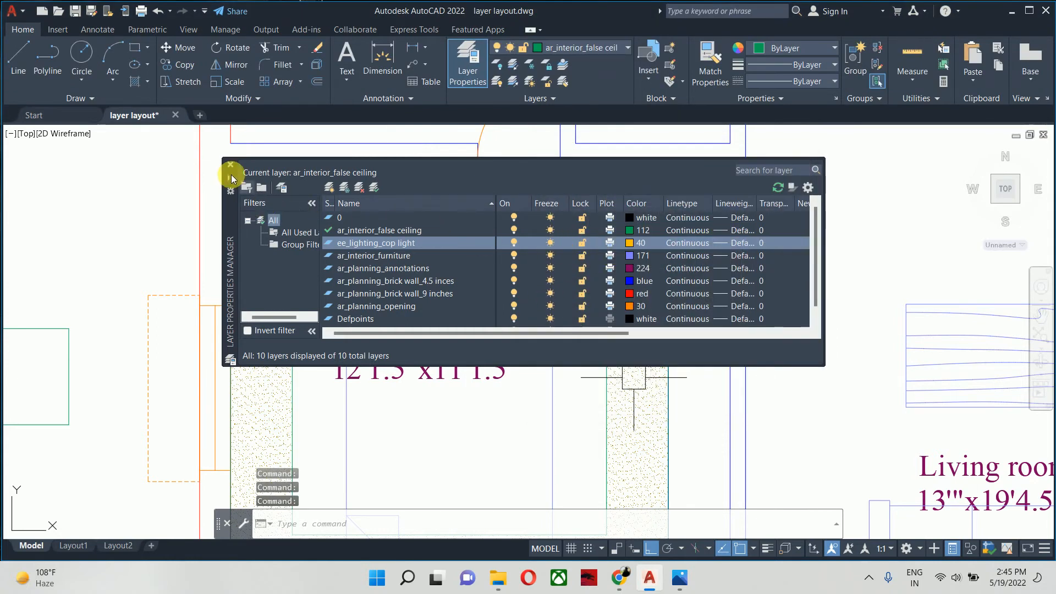
- Make ee_lighting_cop light the current layer and close the Layer Properties Manager
{"action": "left_click", "coordinate": [443, 248]}
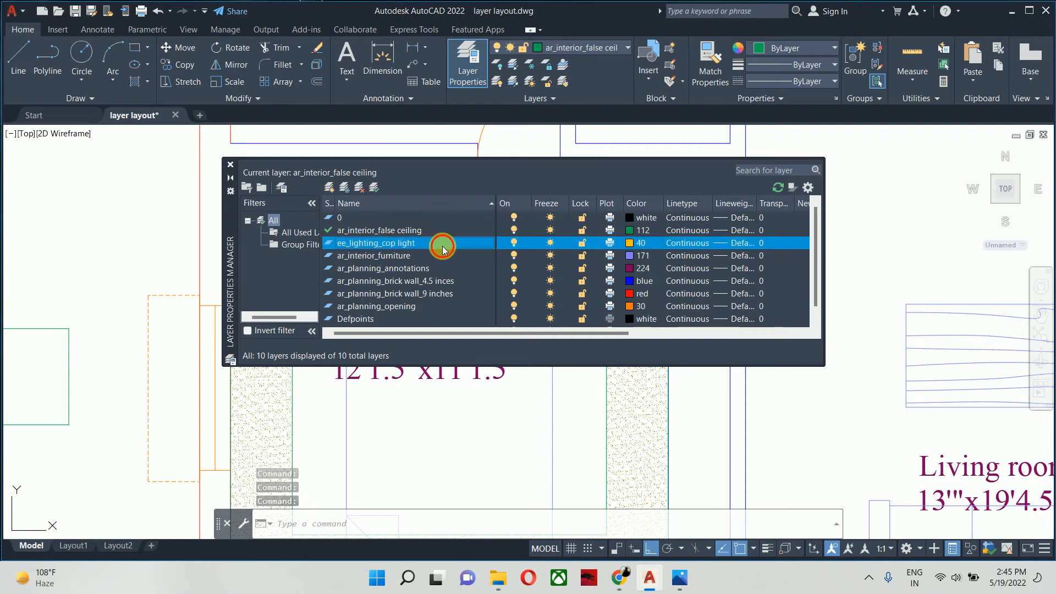
{"action": "double_click", "coordinate": [443, 247]}
{"action": "left_click", "coordinate": [230, 165]}
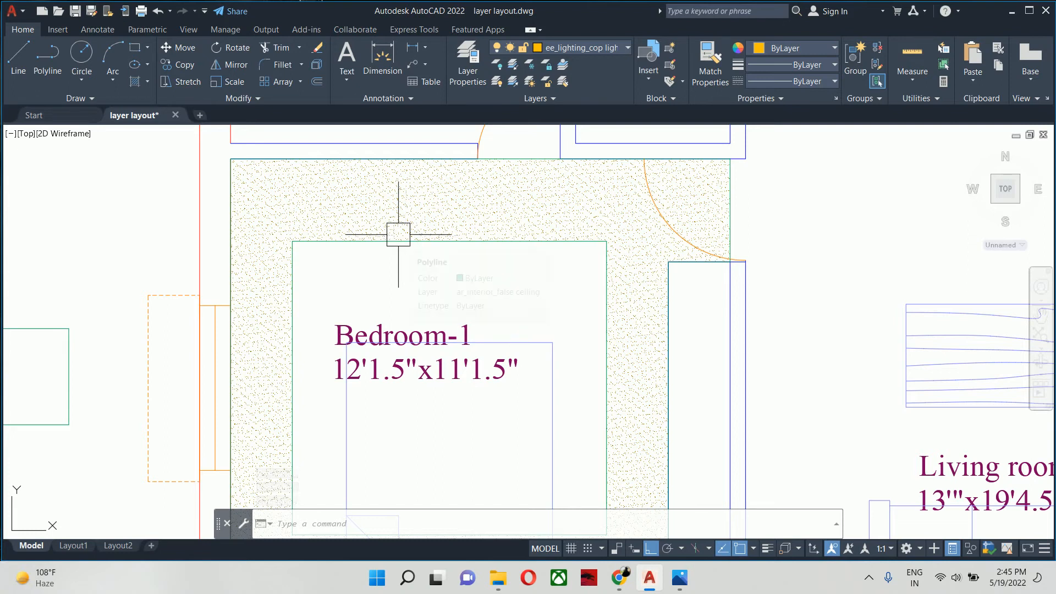
{"action": "type", "text": "o"}
{"action": "key", "text": "Return"}
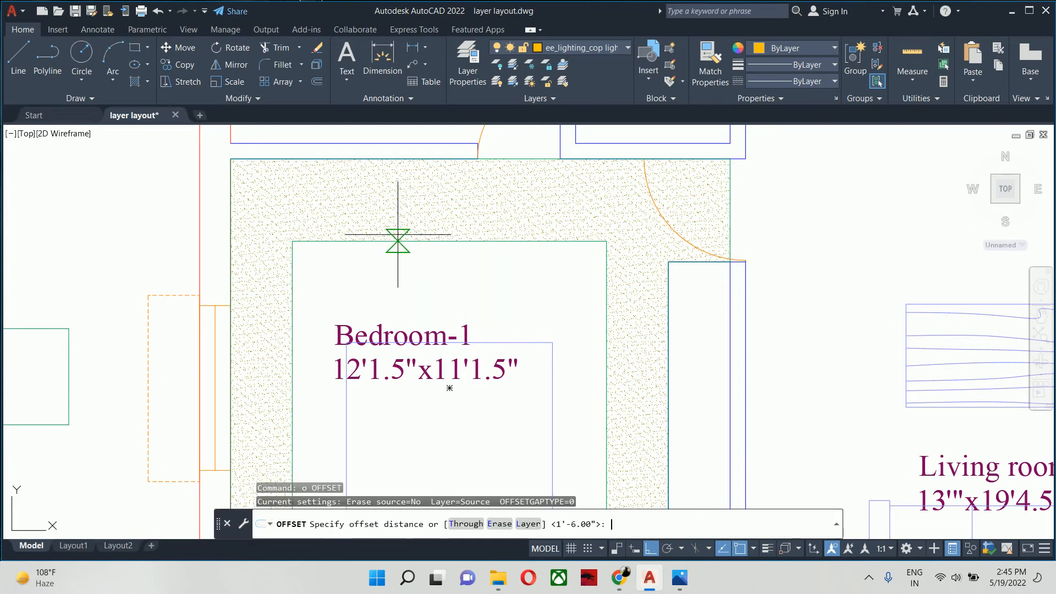
{"action": "type", "text": "6"}
{"action": "key", "text": "Return"}
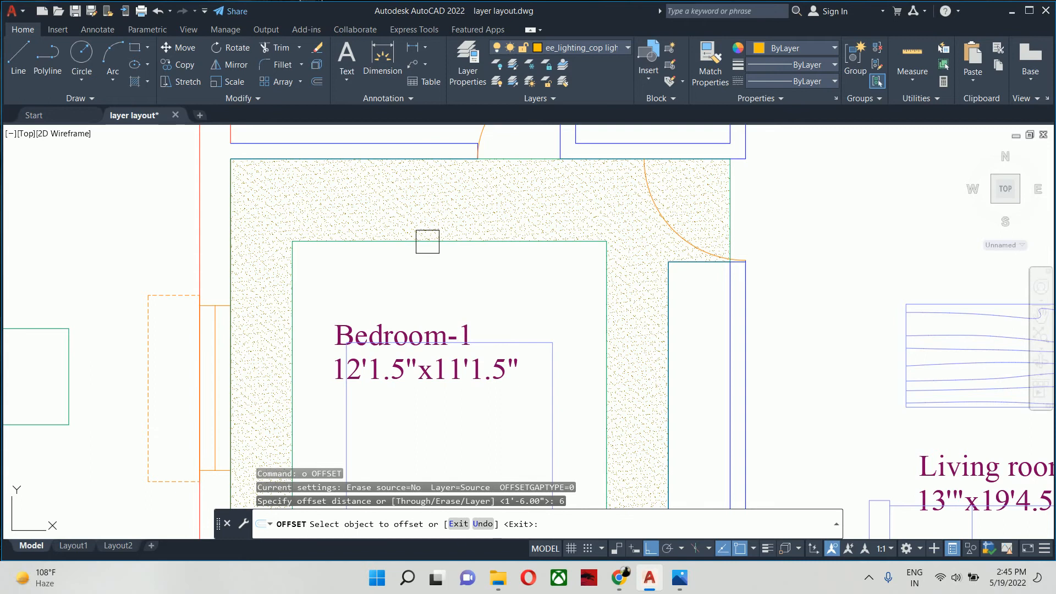
{"action": "key", "text": "Return"}
{"action": "key", "text": "Return"}
- Offset Bedroom-1's inner false ceiling rectangle outward by 4 inches into the hatched band
{"action": "type", "text": "4"}
{"action": "key", "text": "Return"}
{"action": "left_click", "coordinate": [431, 242]}
{"action": "left_click", "coordinate": [440, 213]}
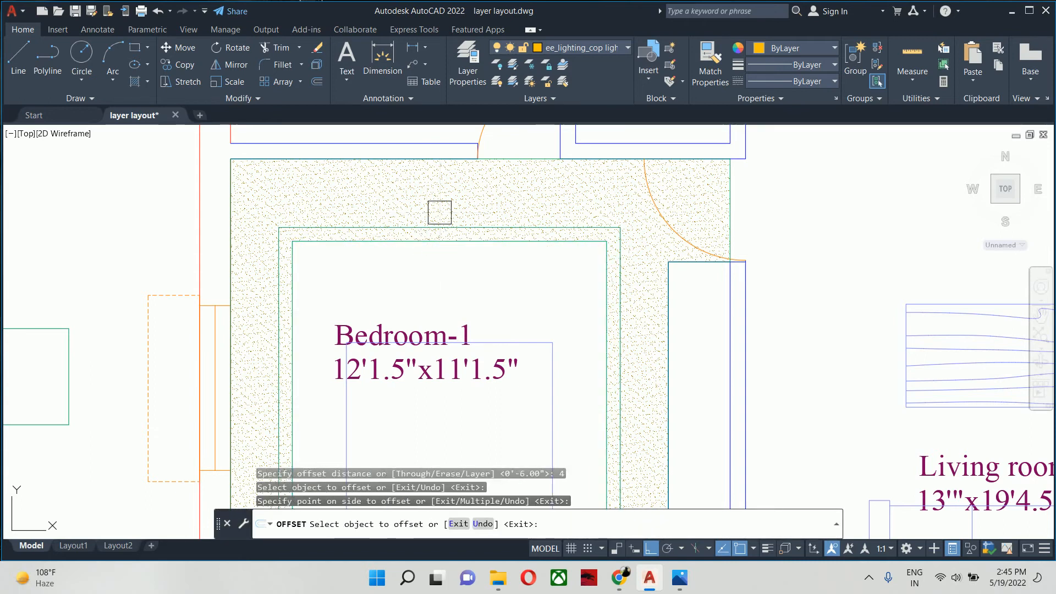
{"action": "left_click", "coordinate": [439, 213]}
{"action": "key", "text": "Escape"}
{"action": "key", "text": "Escape"}
- Move the offset rectangle in Bedroom-1's hatched false ceiling band to the ee_lighting_cop light layer through its properties
{"action": "scroll", "coordinate": [440, 237], "scroll_direction": "down", "scroll_amount": 5}
{"action": "scroll", "coordinate": [501, 259], "scroll_direction": "up", "scroll_amount": 6}
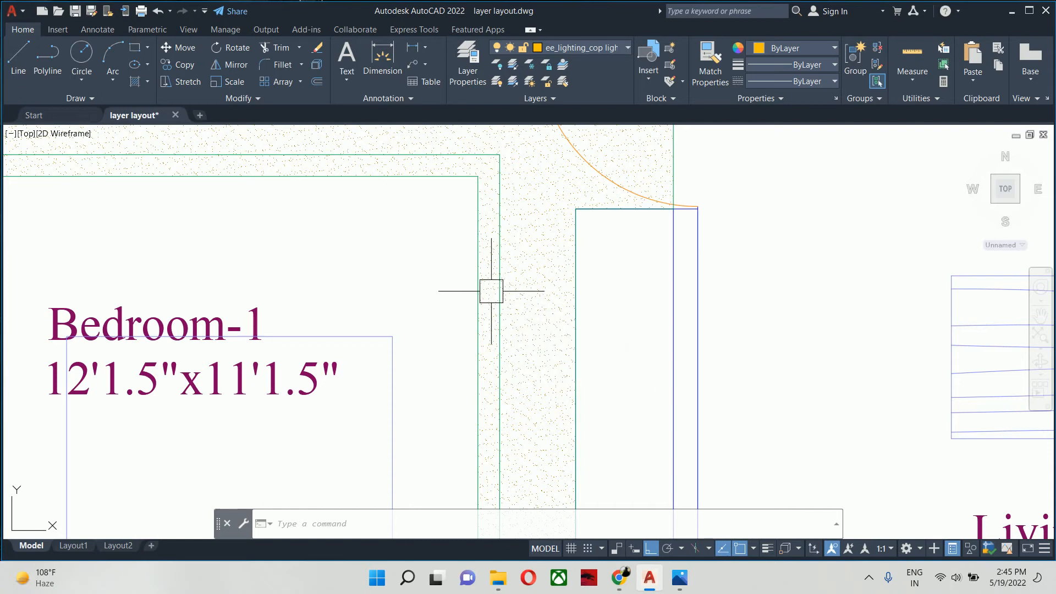
{"action": "left_click", "coordinate": [503, 275]}
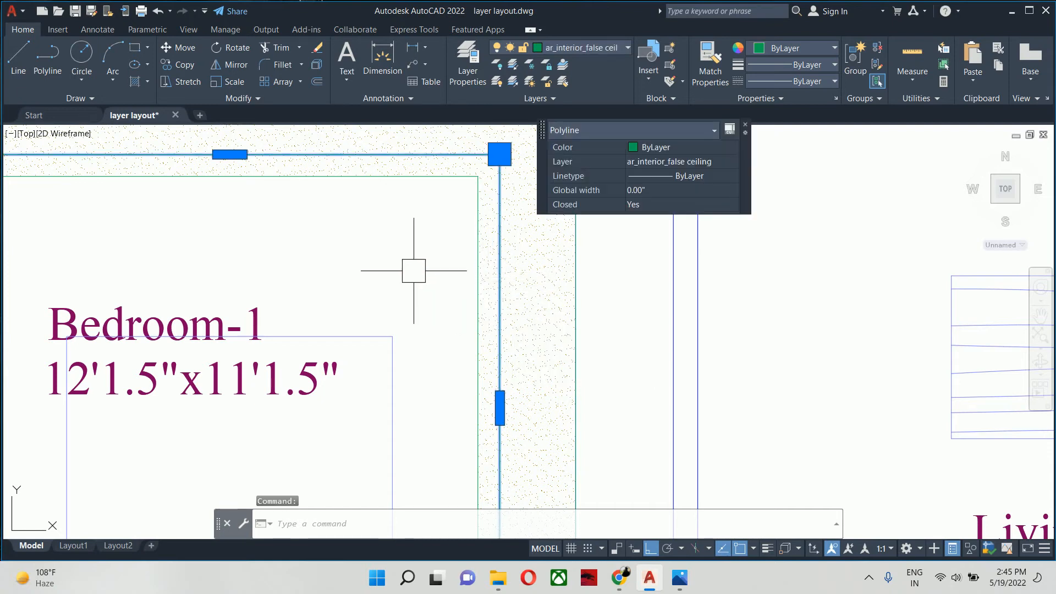
{"action": "scroll", "coordinate": [355, 270], "scroll_direction": "down", "scroll_amount": 4}
{"action": "mouse_move", "coordinate": [349, 264]}
{"action": "middle_mouse_down"}
{"action": "mouse_move", "coordinate": [425, 312]}
{"action": "mouse_move", "coordinate": [548, 302]}
{"action": "middle_mouse_up"}
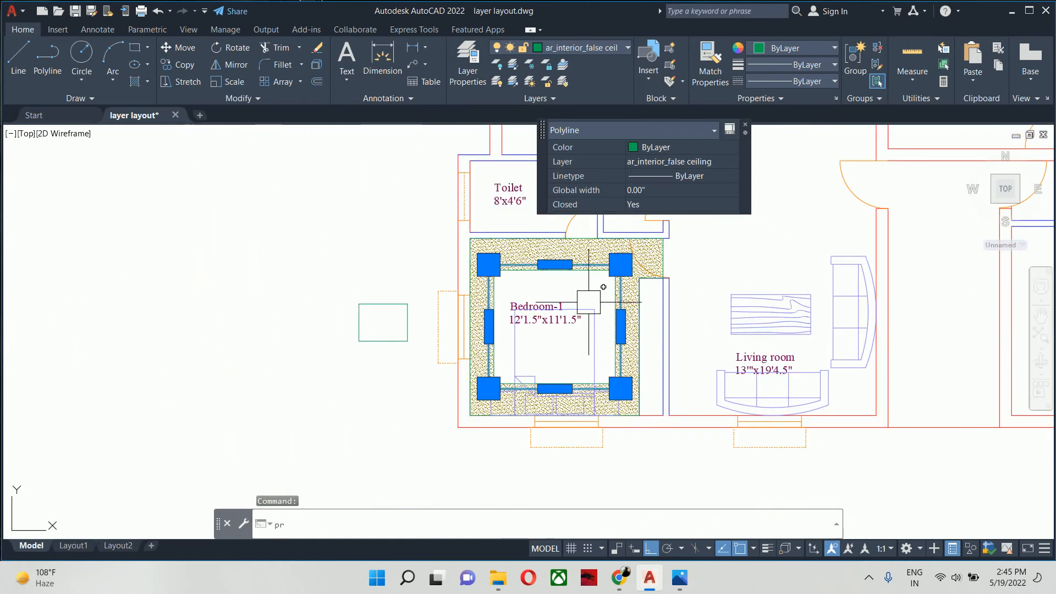
{"action": "type", "text": "pr"}
{"action": "key", "text": "Return"}
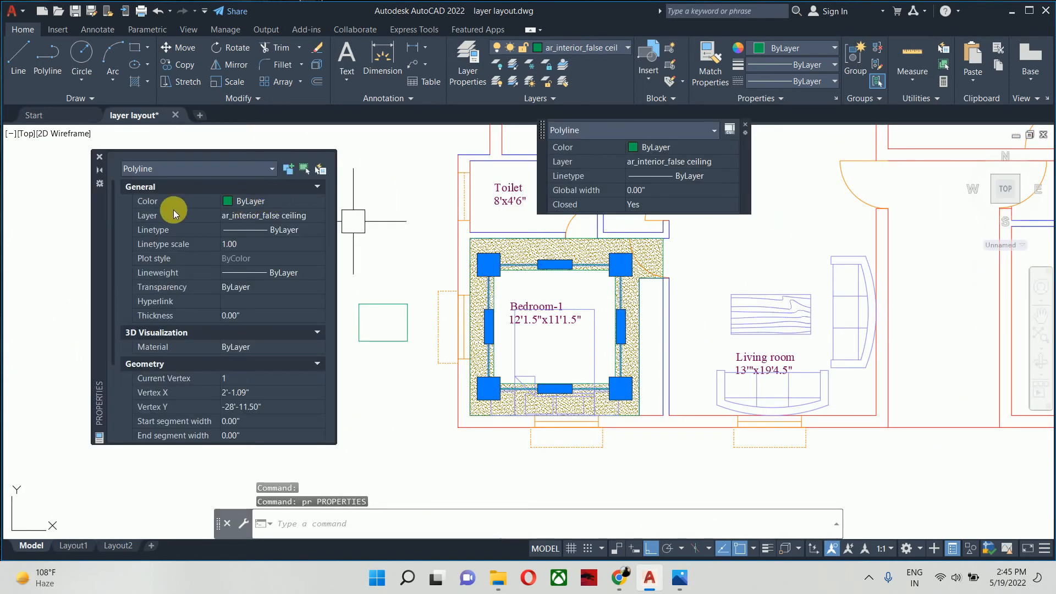
{"action": "left_click", "coordinate": [283, 217]}
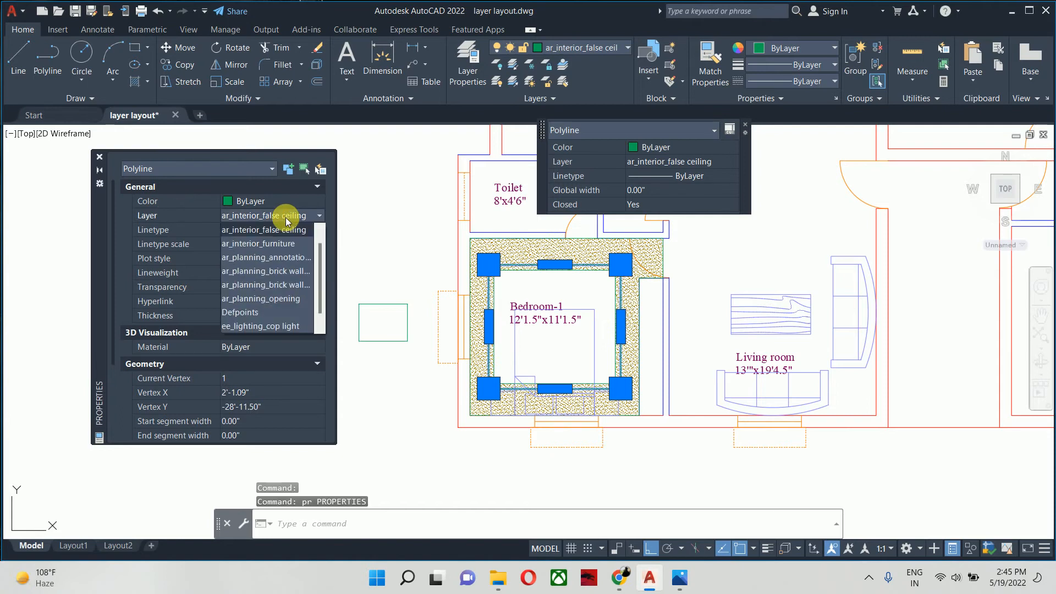
{"action": "scroll", "coordinate": [278, 264], "scroll_direction": "down", "scroll_amount": 2}
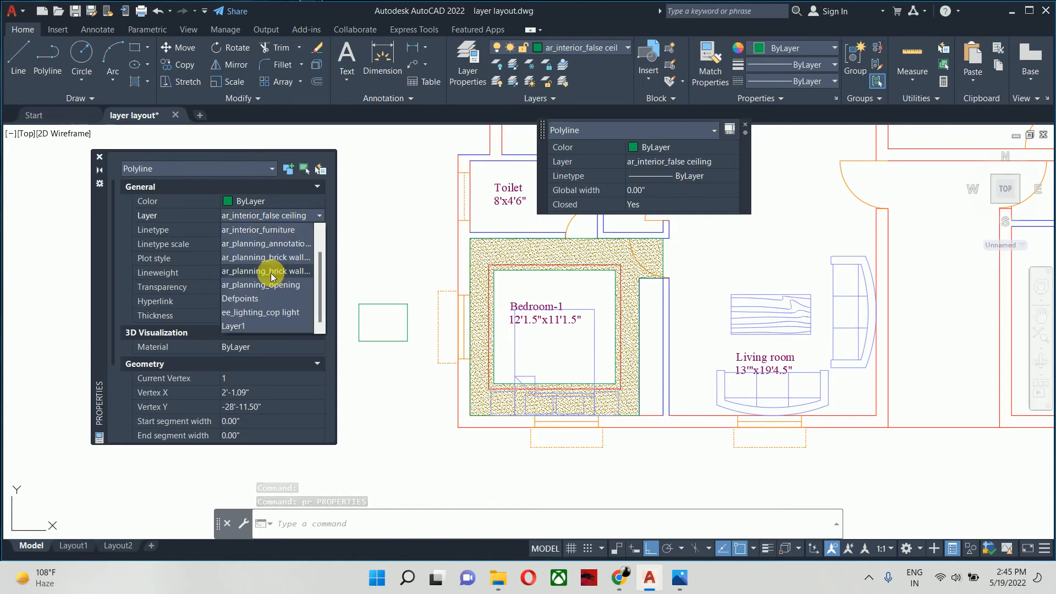
{"action": "left_click", "coordinate": [262, 314]}
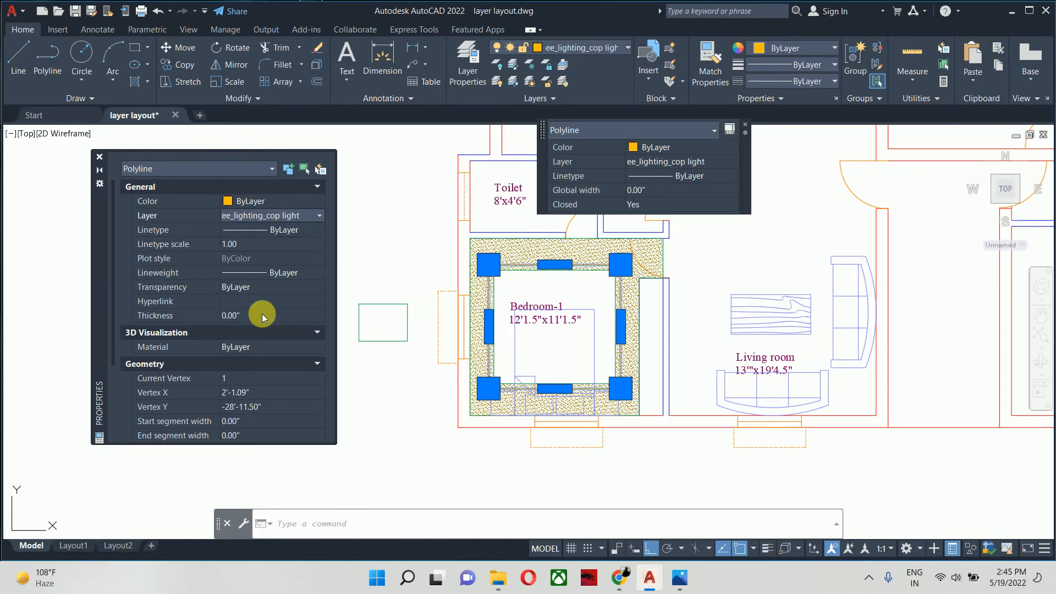
{"action": "left_click", "coordinate": [101, 157]}
{"action": "key", "text": "Escape"}
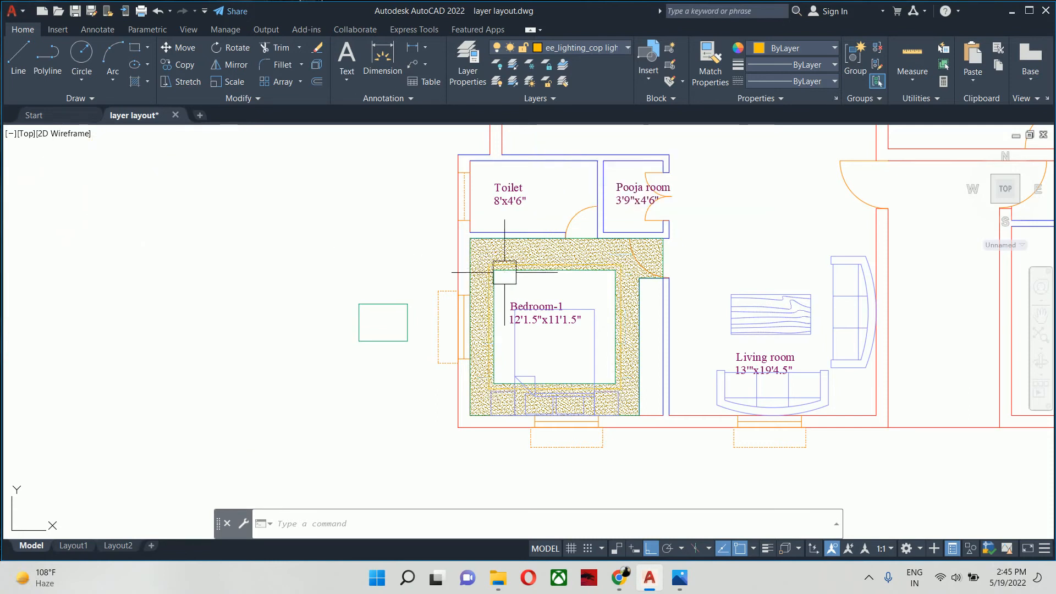
- Set the global width of Bedroom-1's cove light polyline to 1 inch, keeping Quick Properties on
{"action": "scroll", "coordinate": [571, 268], "scroll_direction": "up", "scroll_amount": 4}
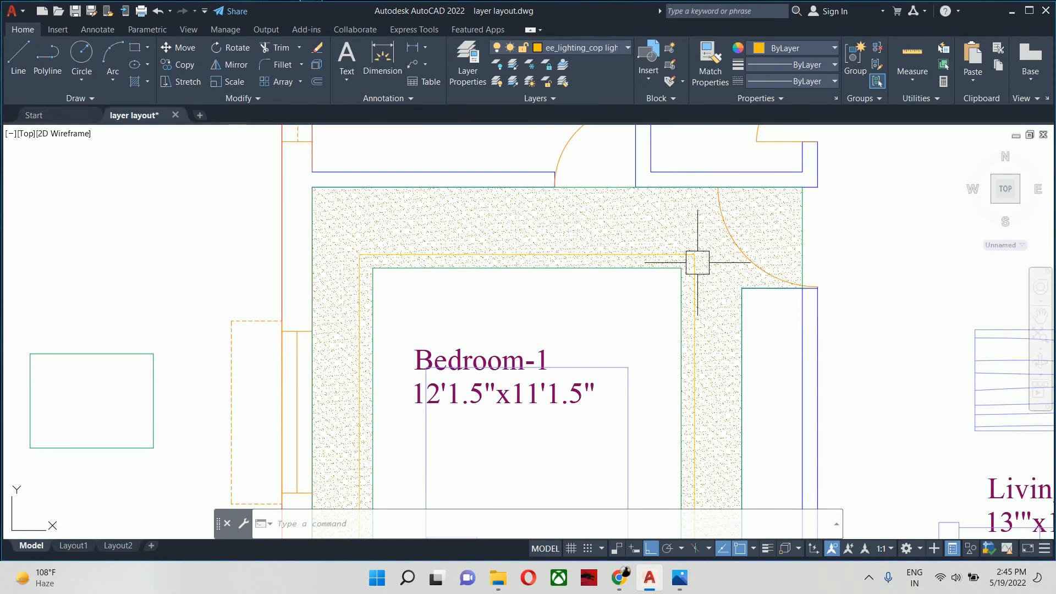
{"action": "key", "text": "Escape"}
{"action": "key", "text": "Escape"}
{"action": "key", "text": "Escape"}
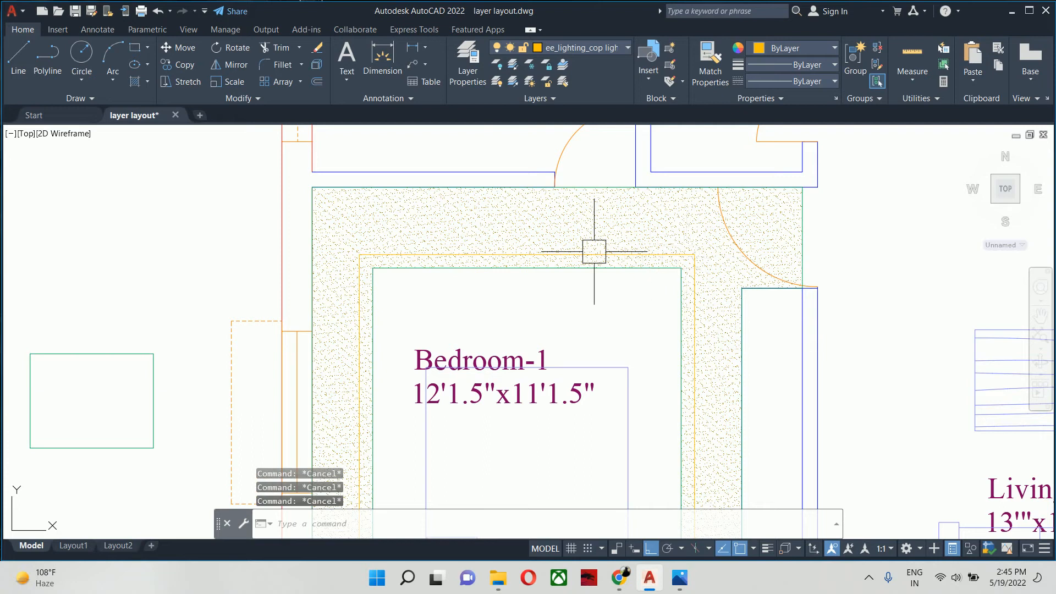
{"action": "left_click", "coordinate": [590, 253]}
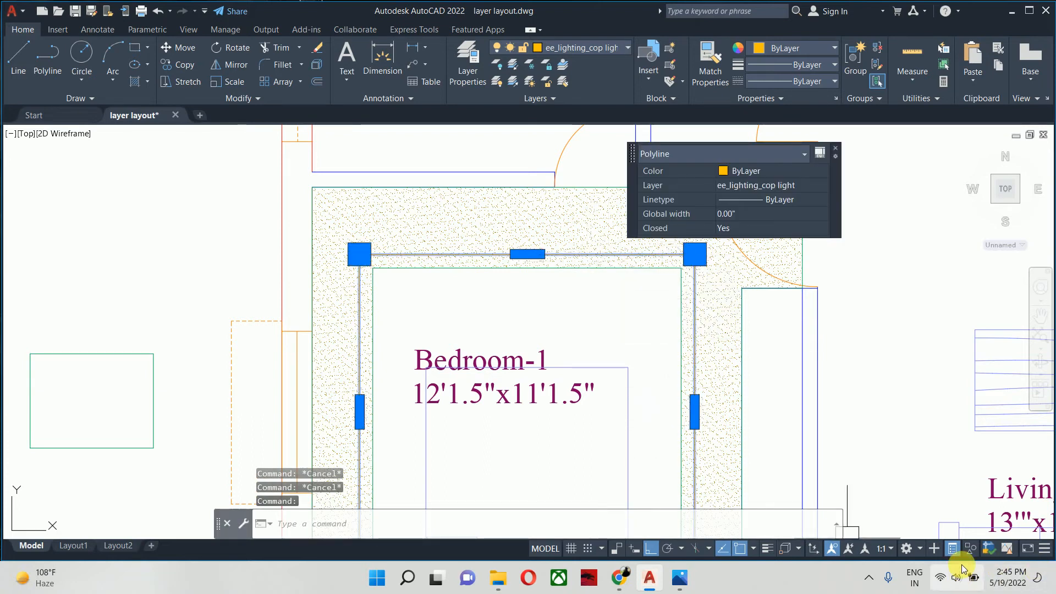
{"action": "left_click", "coordinate": [953, 549]}
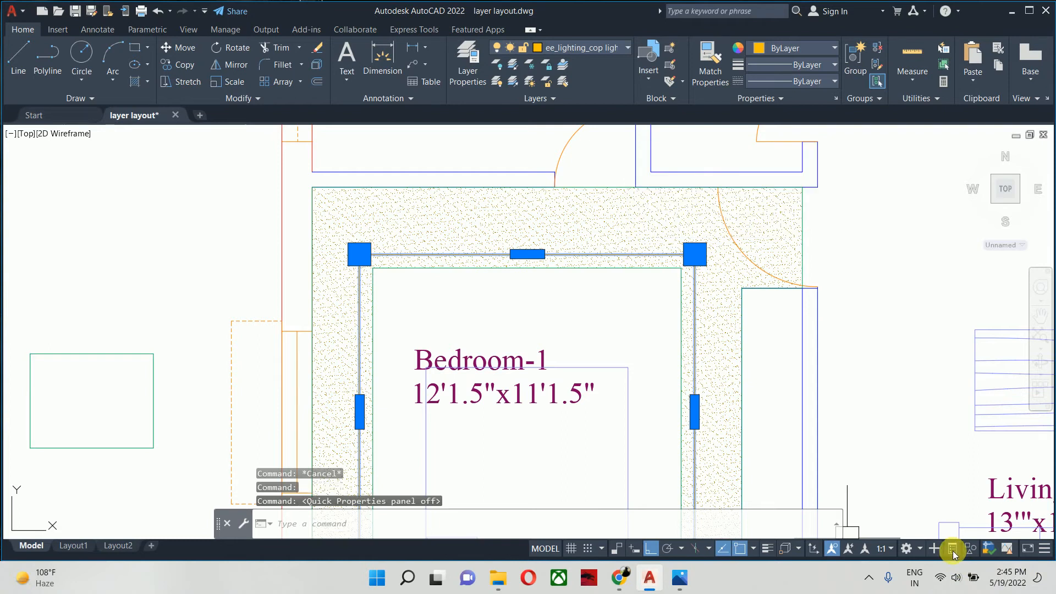
{"action": "left_click", "coordinate": [953, 549]}
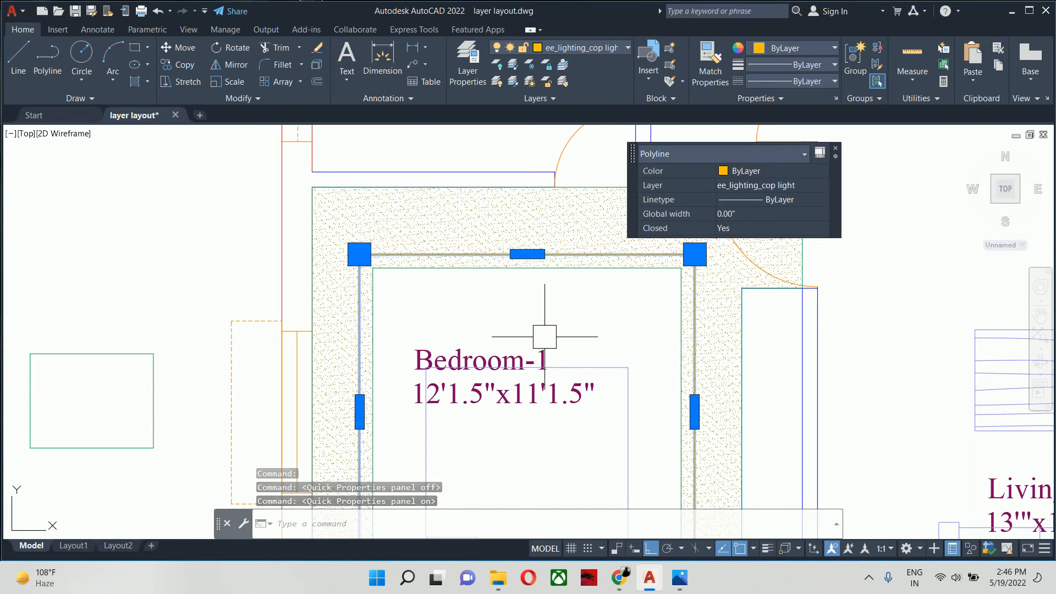
{"action": "middle_click_drag", "start_coordinate": [546, 335], "coordinate": [492, 272]}
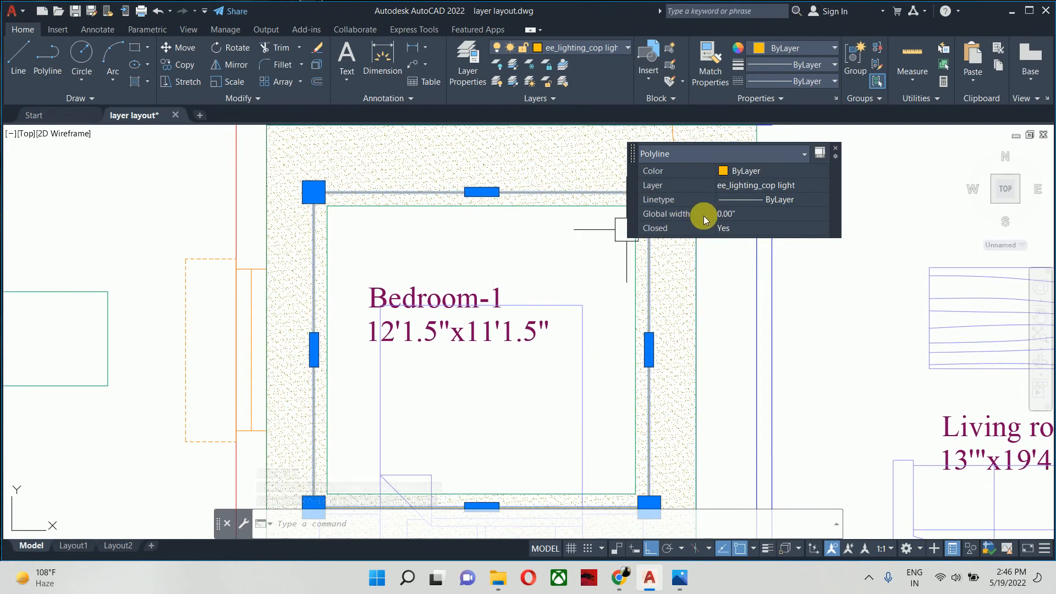
{"action": "left_click", "coordinate": [730, 216]}
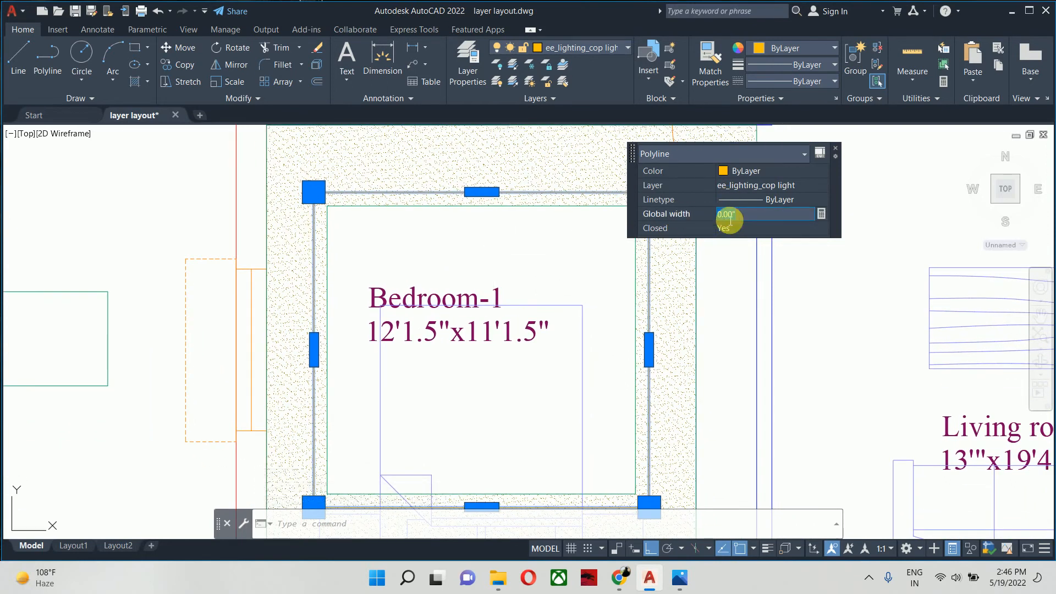
{"action": "type", "text": "1"}
{"action": "key", "text": "Return"}
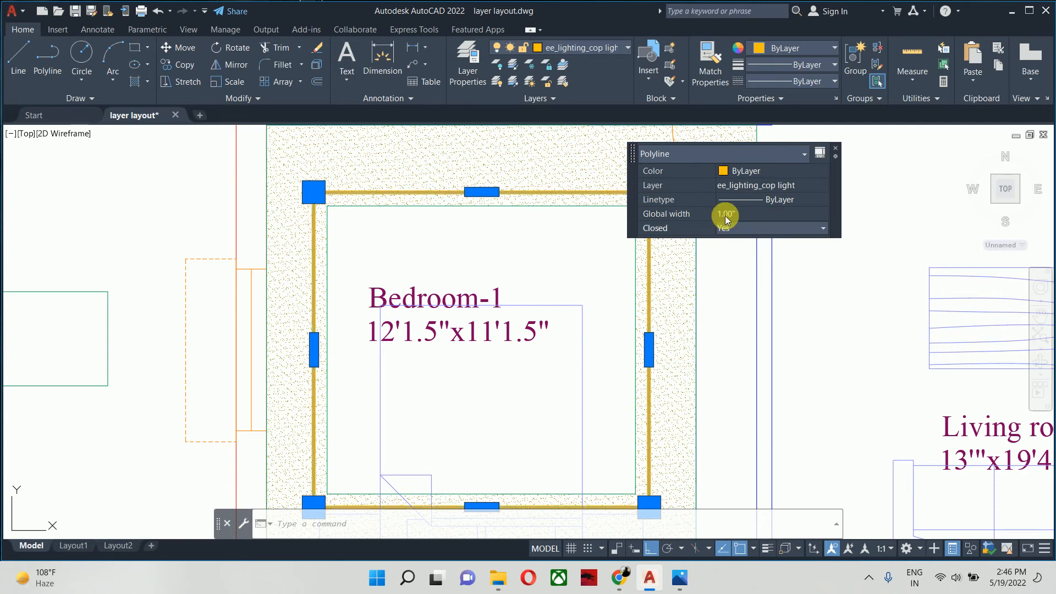
{"action": "key", "text": "Escape"}
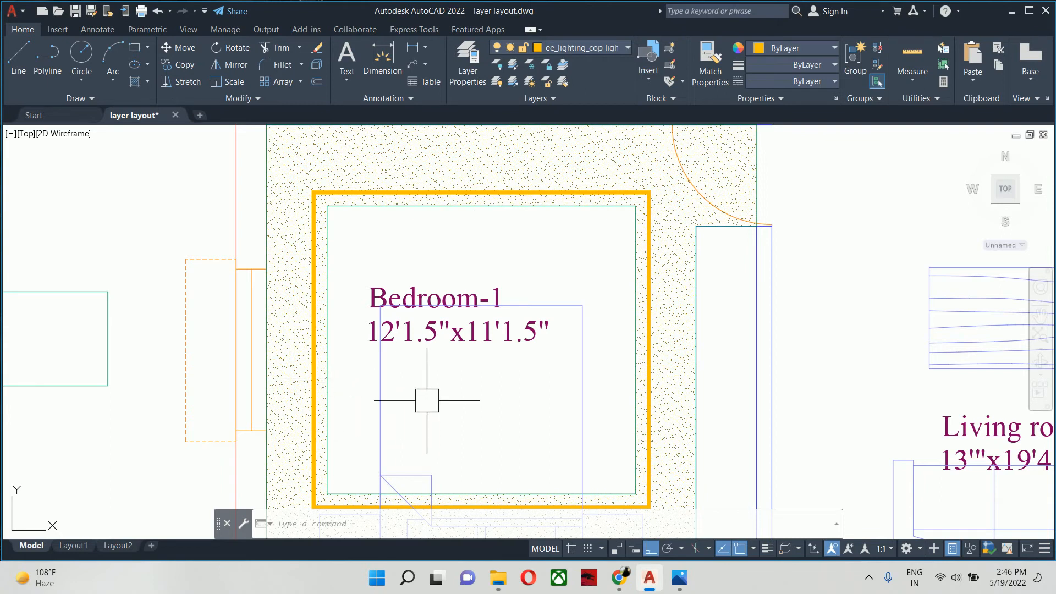
{"action": "mouse_move", "coordinate": [427, 394]}
{"action": "middle_mouse_down"}
{"action": "mouse_move", "coordinate": [432, 292]}
{"action": "mouse_move", "coordinate": [430, 383]}
{"action": "middle_mouse_up"}
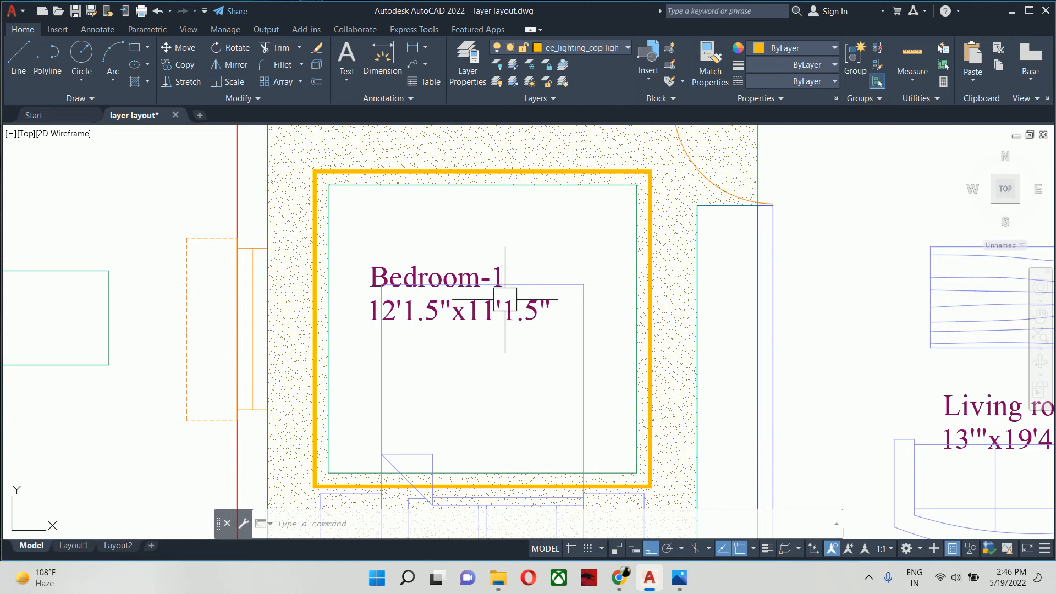
{"action": "mouse_move", "coordinate": [506, 299]}
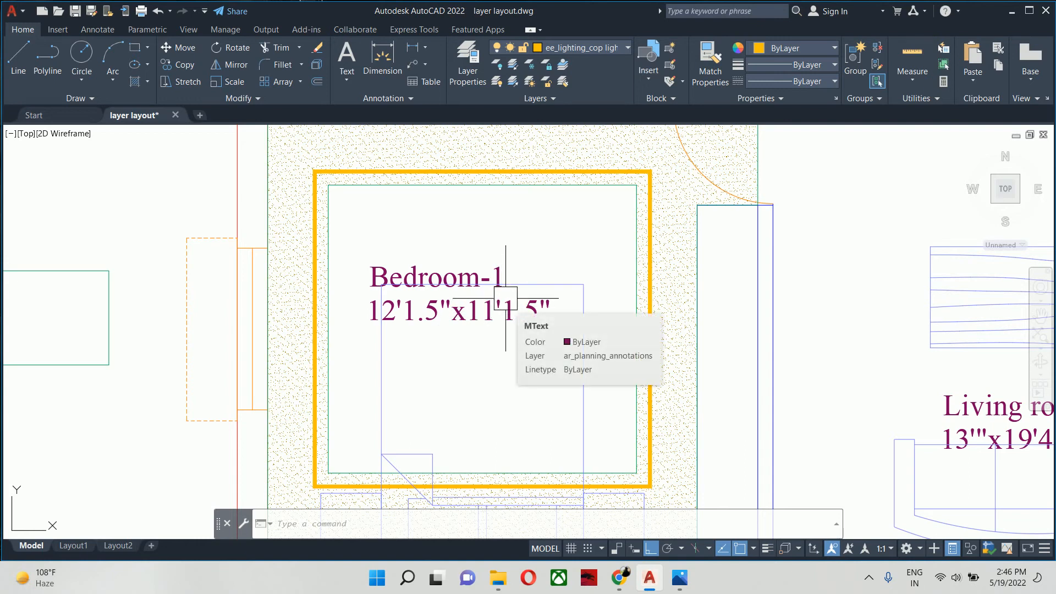
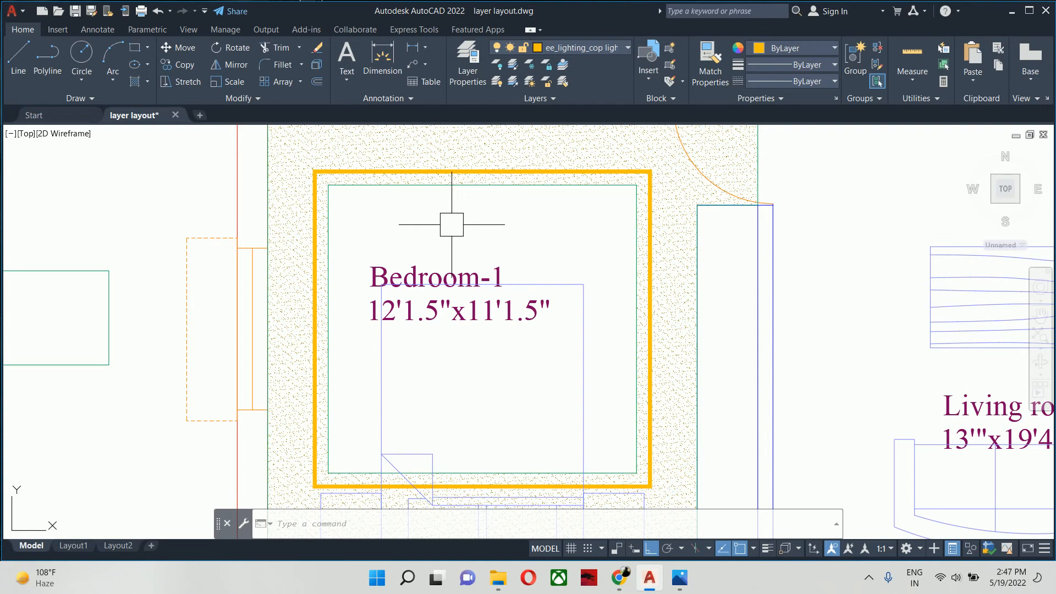
- Change the linetype of the thick yellow lighting polyline around Bedroom-1 to HIDDEN
{"action": "left_click", "coordinate": [470, 167]}
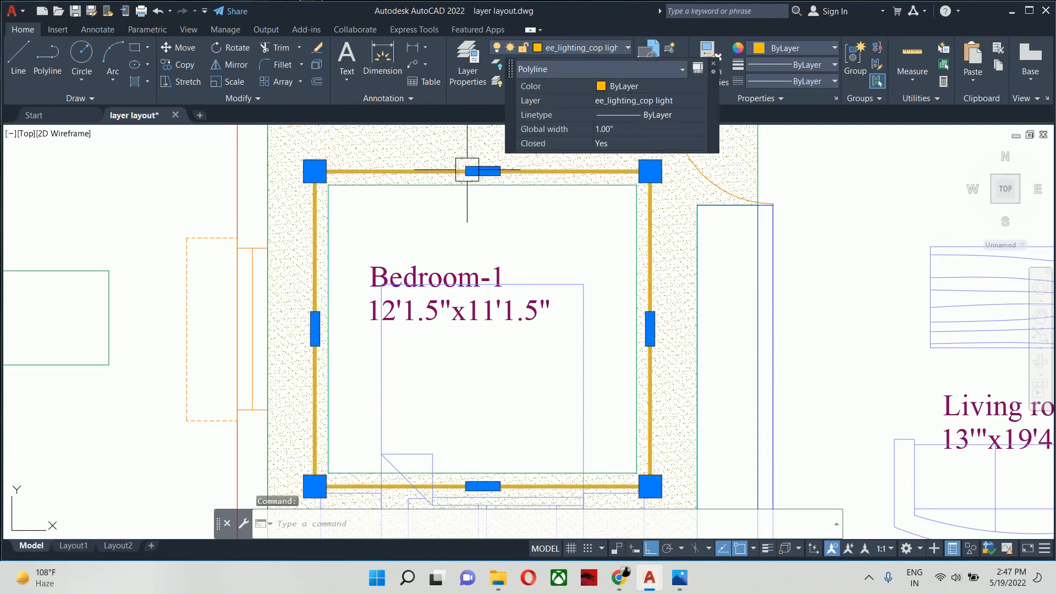
{"action": "type", "text": "pr"}
{"action": "key", "text": "Return"}
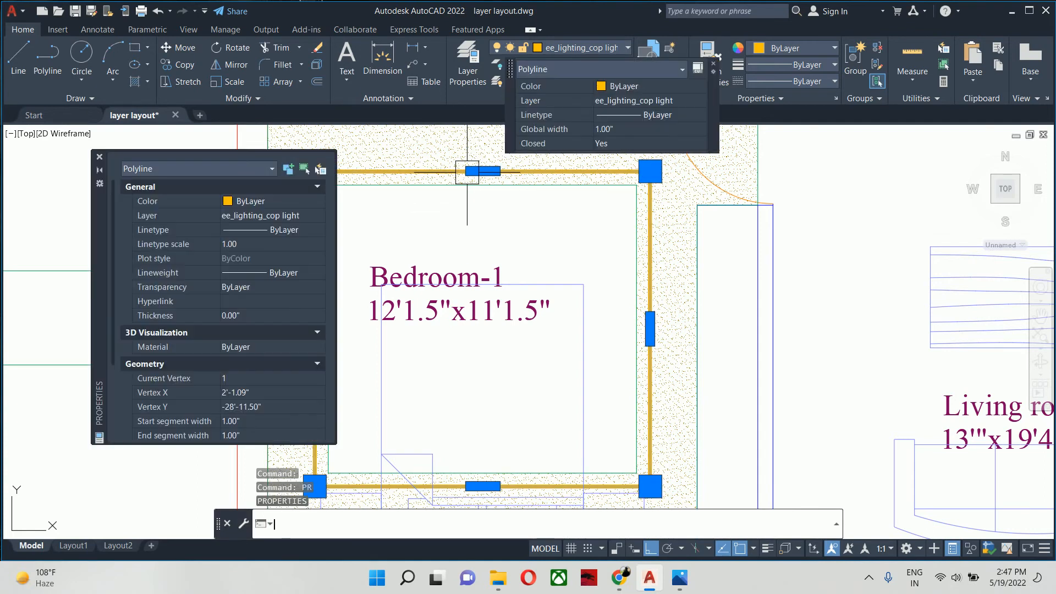
{"action": "left_click", "coordinate": [273, 237]}
{"action": "left_click", "coordinate": [278, 231]}
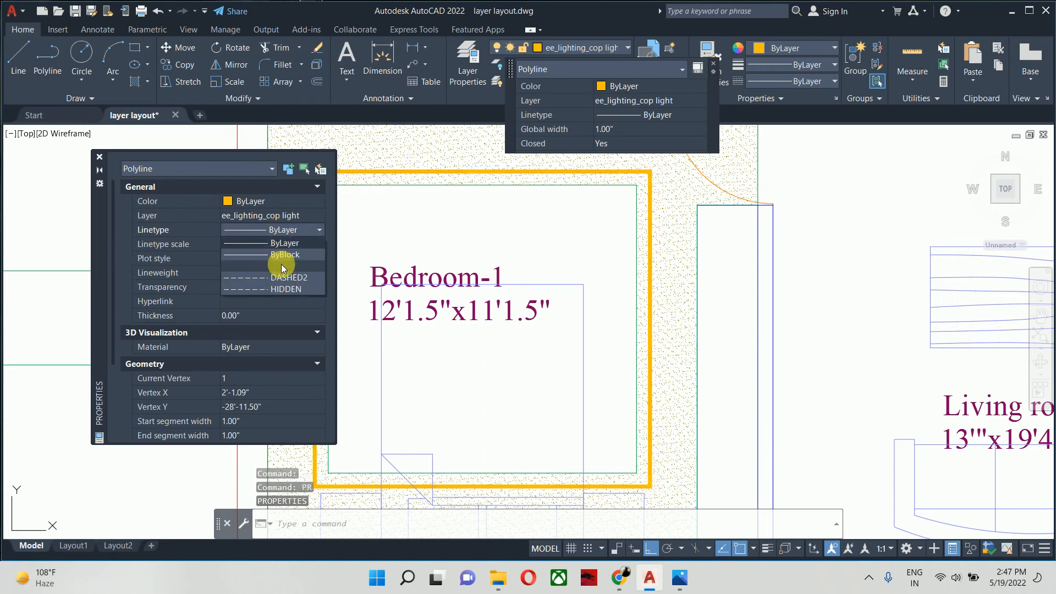
{"action": "left_click", "coordinate": [280, 289]}
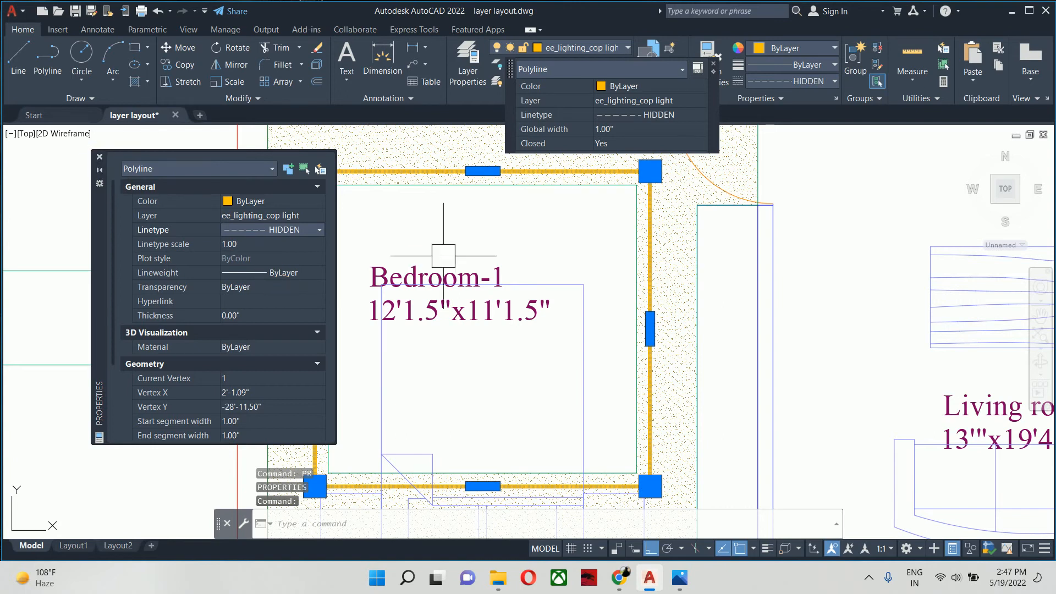
- Set the Bedroom-1 lighting polyline's linetype scale to 10, close its properties and deselect it
{"action": "left_click", "coordinate": [278, 245]}
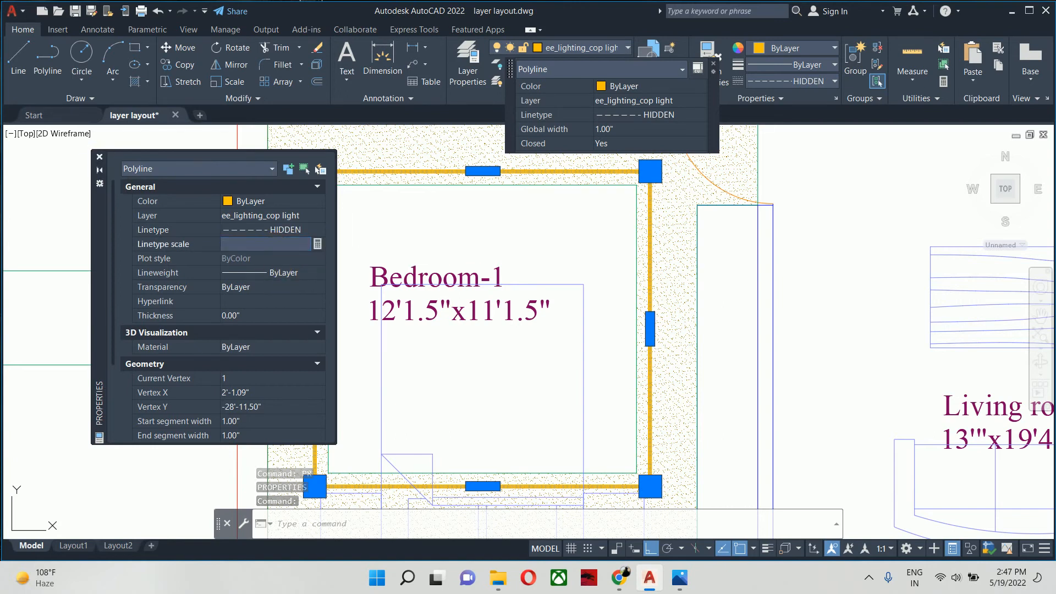
{"action": "type", "text": "10"}
{"action": "key", "text": "Return"}
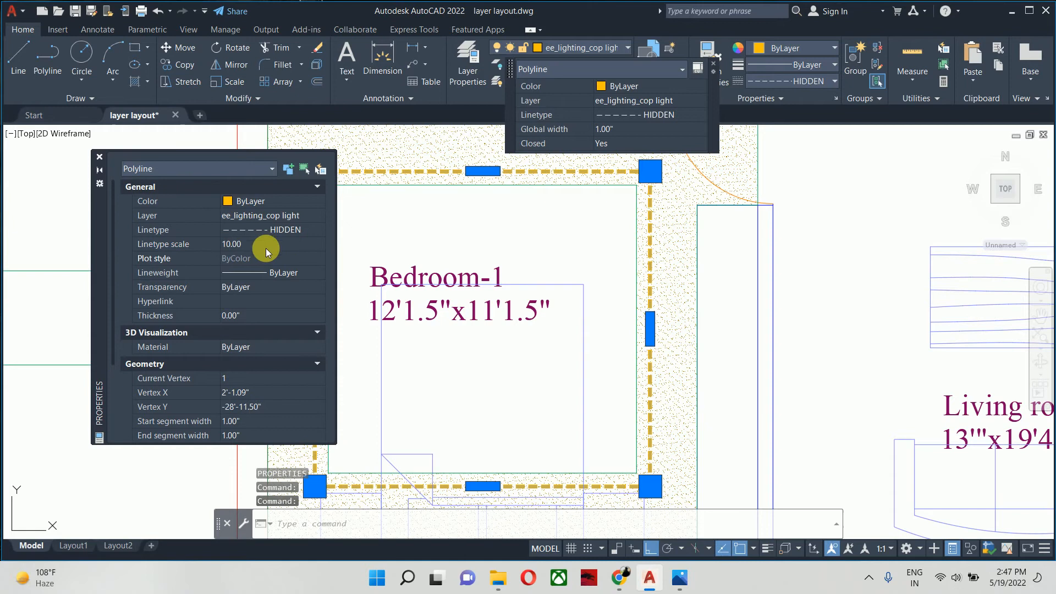
{"action": "left_click", "coordinate": [100, 157]}
{"action": "scroll", "coordinate": [455, 243], "scroll_direction": "down", "scroll_amount": 2}
{"action": "middle_click_drag", "start_coordinate": [455, 243], "coordinate": [410, 242]}
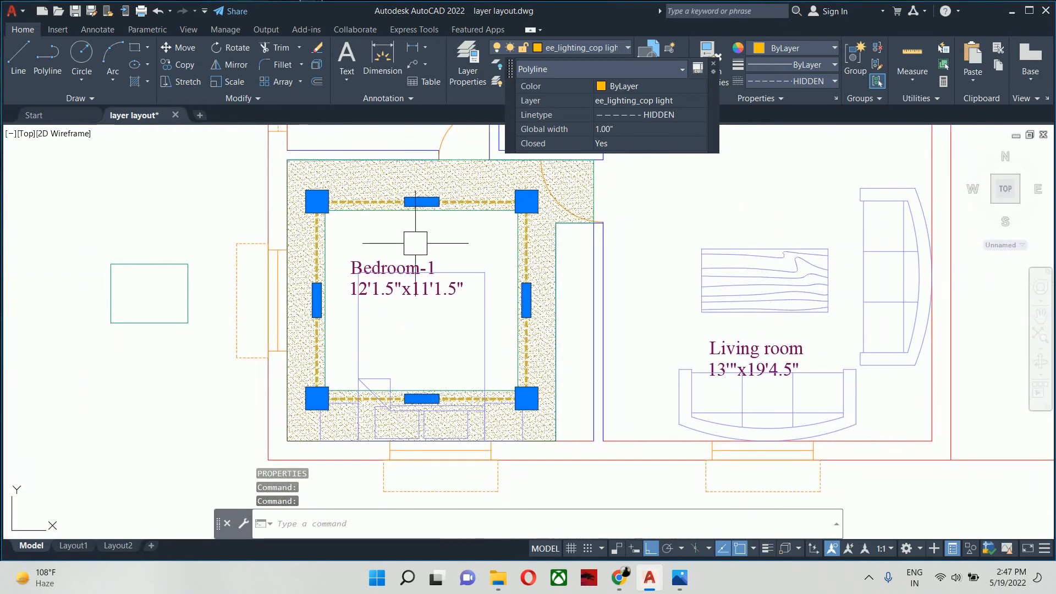
{"action": "key", "text": "Escape"}
{"action": "key", "text": "Escape"}
- Edit the AR-SAND false ceiling hatch around Bedroom-1, setting its scale to 0.5
{"action": "scroll", "coordinate": [521, 304], "scroll_direction": "up", "scroll_amount": 2}
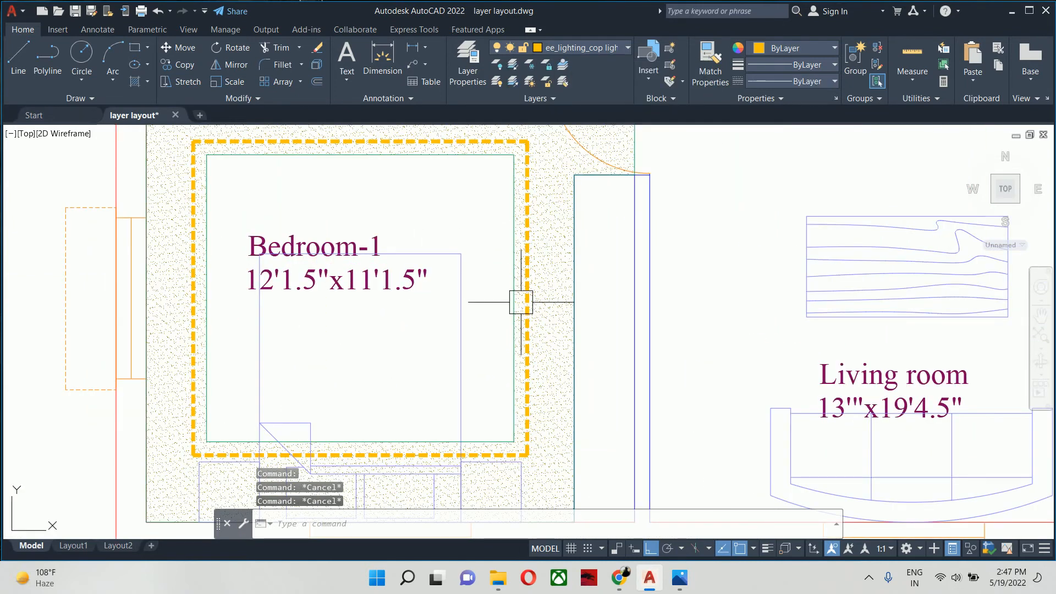
{"action": "middle_click_drag", "start_coordinate": [507, 295], "coordinate": [742, 361]}
{"action": "scroll", "coordinate": [602, 289], "scroll_direction": "down", "scroll_amount": 2}
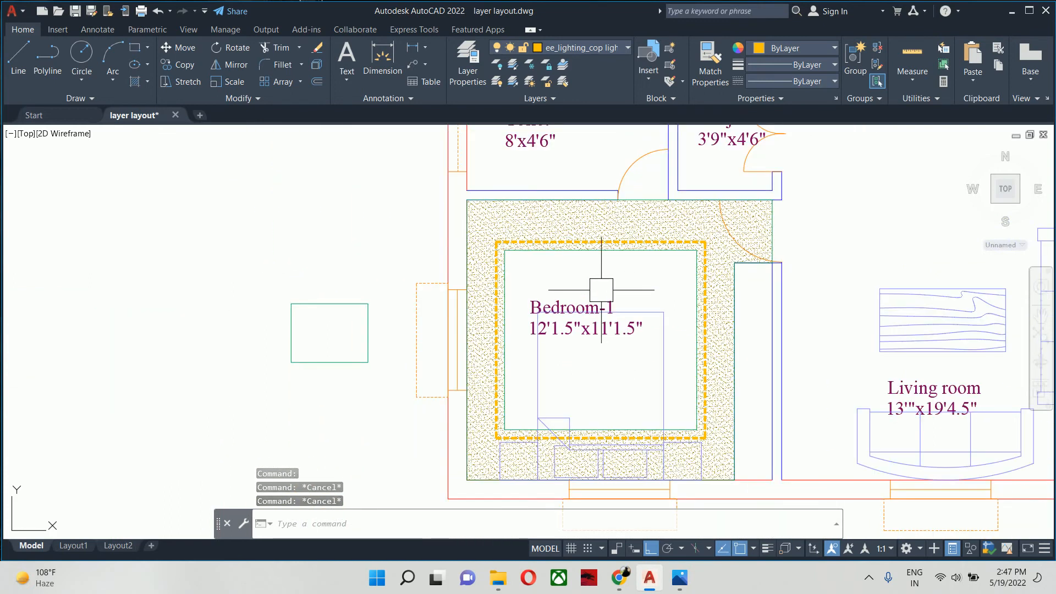
{"action": "scroll", "coordinate": [475, 239], "scroll_direction": "up", "scroll_amount": 3}
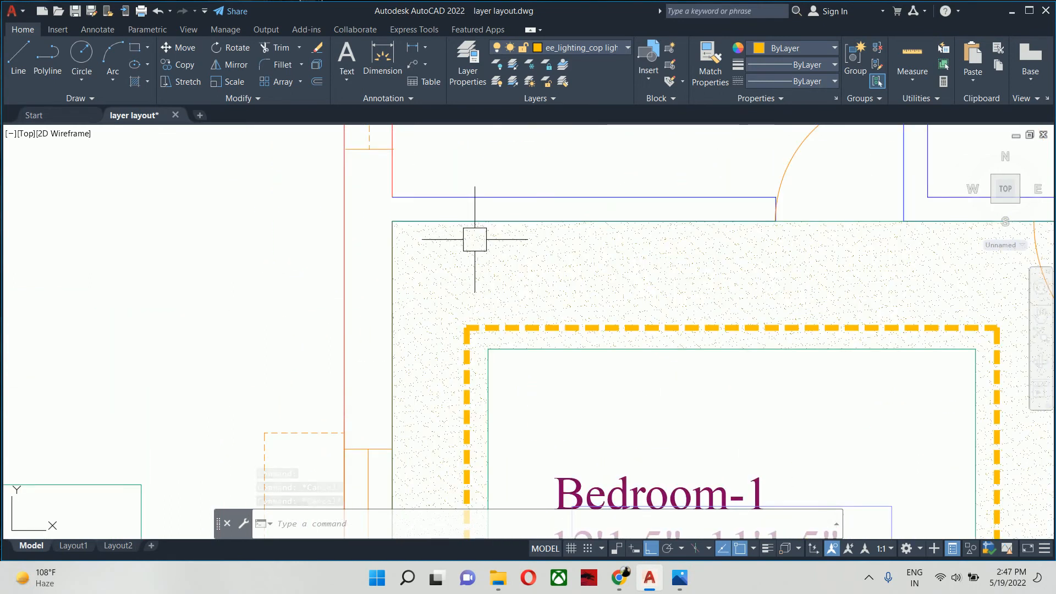
{"action": "scroll", "coordinate": [506, 256], "scroll_direction": "down", "scroll_amount": 2}
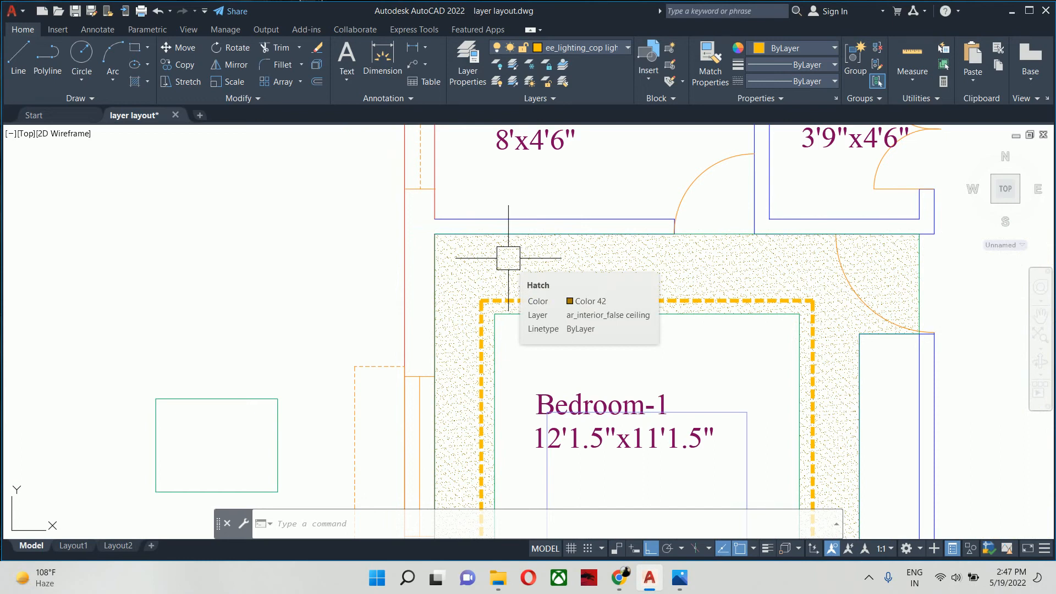
{"action": "type", "text": "he"}
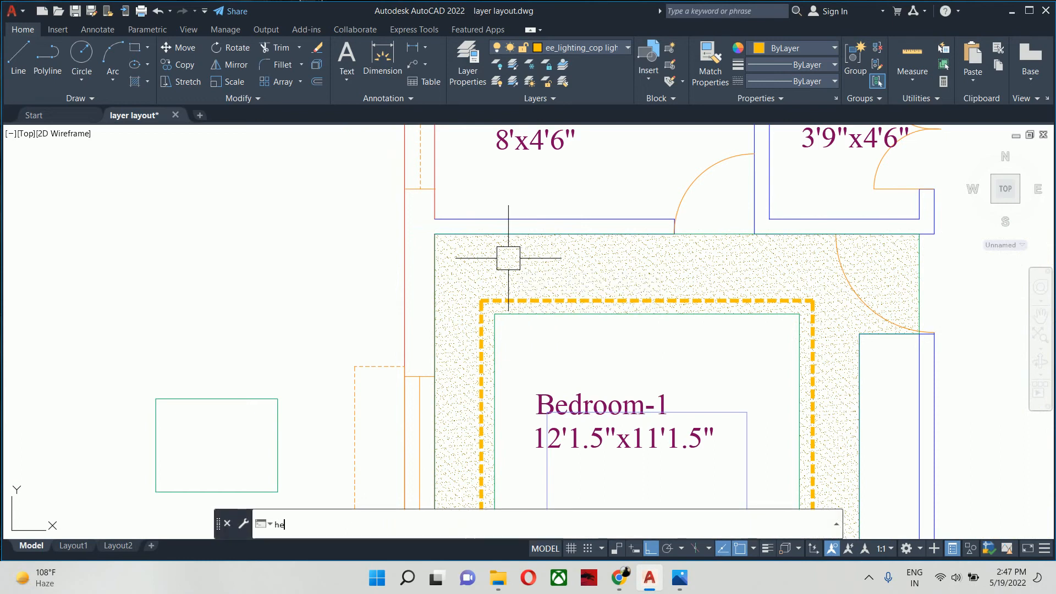
{"action": "key", "text": "Return"}
{"action": "left_click", "coordinate": [526, 264]}
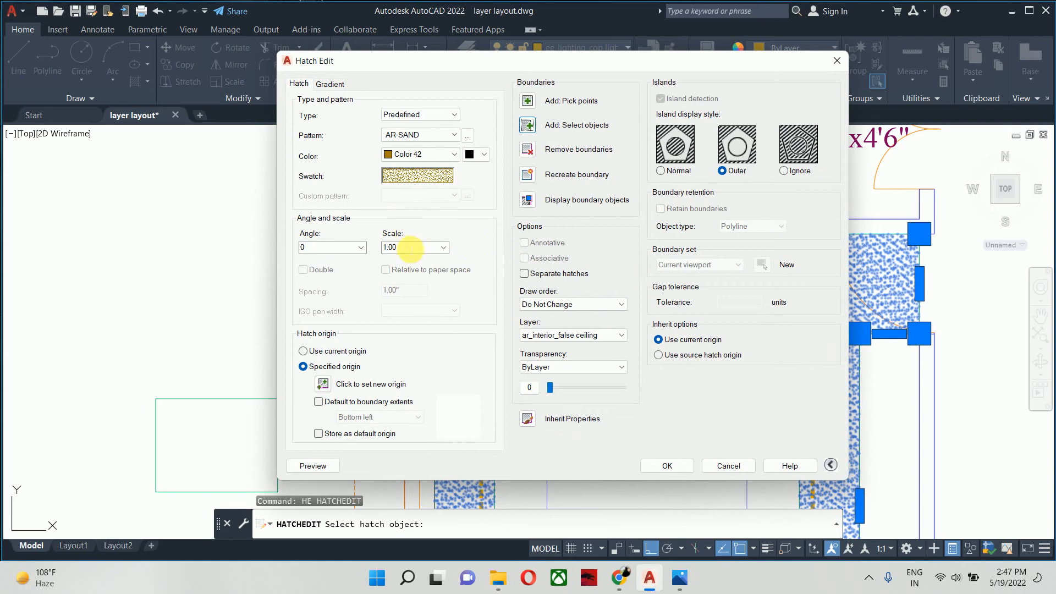
{"action": "left_click", "coordinate": [403, 246]}
{"action": "type", "text": ".5"}
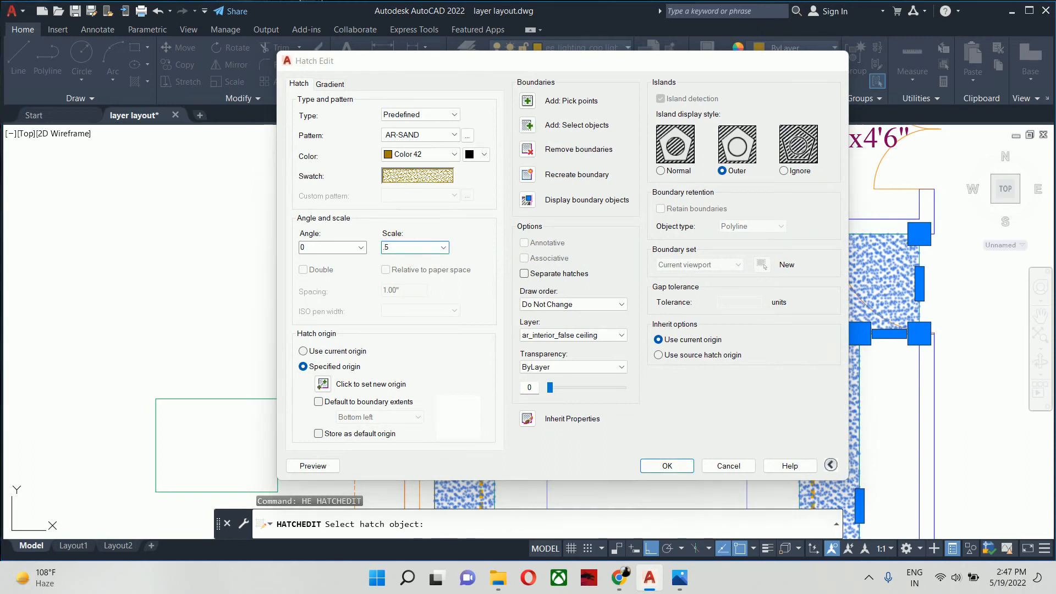
{"action": "key", "text": "Return"}
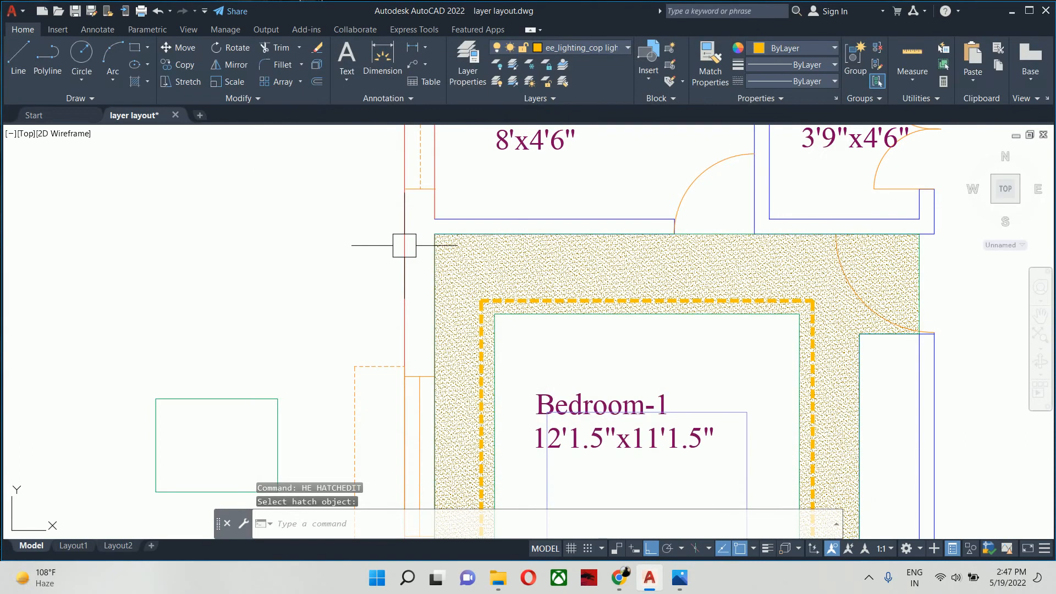
- Set the scale of the Bedroom-1 false ceiling hatch to 2 and clear the selection
{"action": "left_click", "coordinate": [455, 258]}
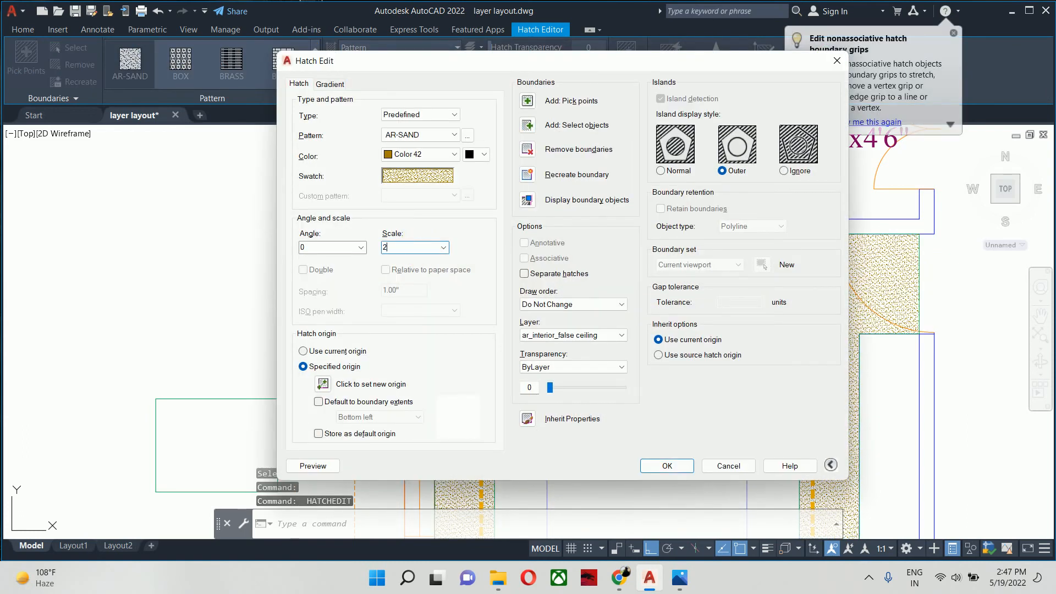
{"action": "type", "text": "2"}
{"action": "key", "text": "Return"}
{"action": "key", "text": "Escape"}
{"action": "key", "text": "Escape"}
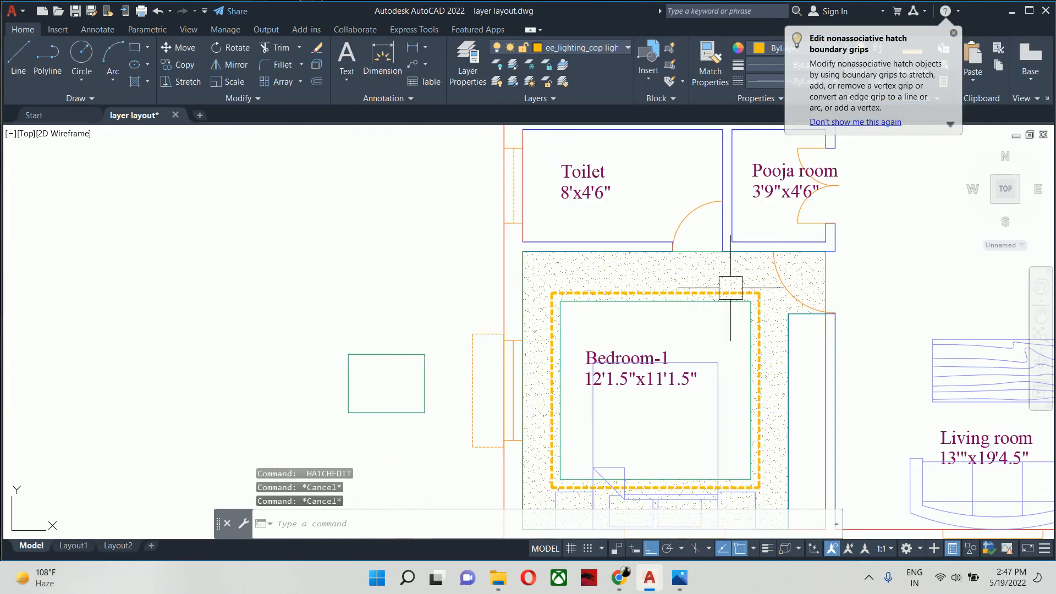
{"action": "mouse_move", "coordinate": [707, 330]}
{"action": "middle_mouse_down"}
{"action": "mouse_move", "coordinate": [613, 251]}
{"action": "mouse_move", "coordinate": [507, 323]}
{"action": "middle_mouse_up"}
{"action": "key", "text": "Escape"}
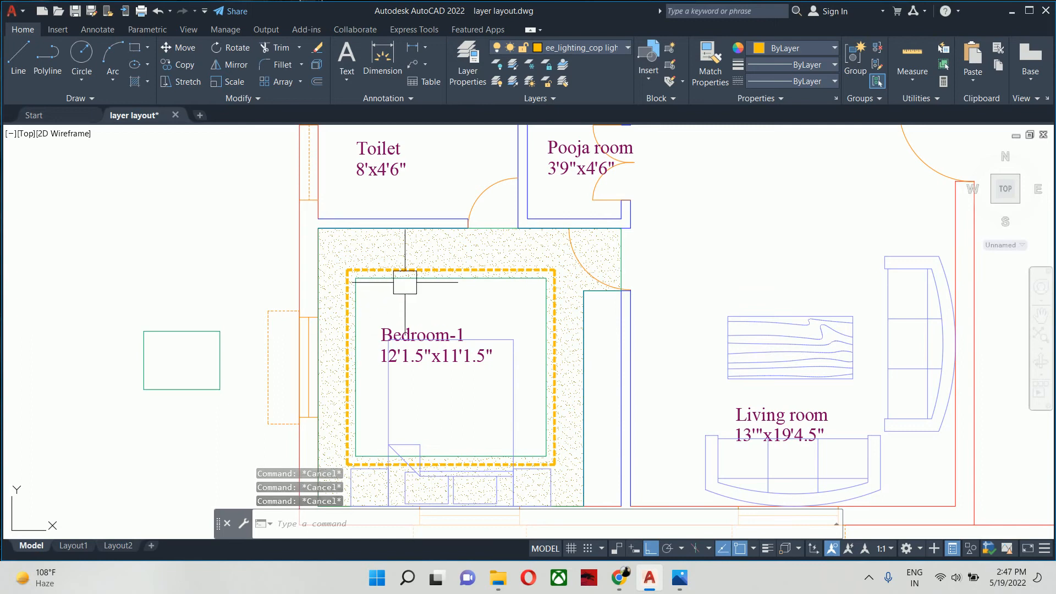
{"action": "key", "text": "Escape"}
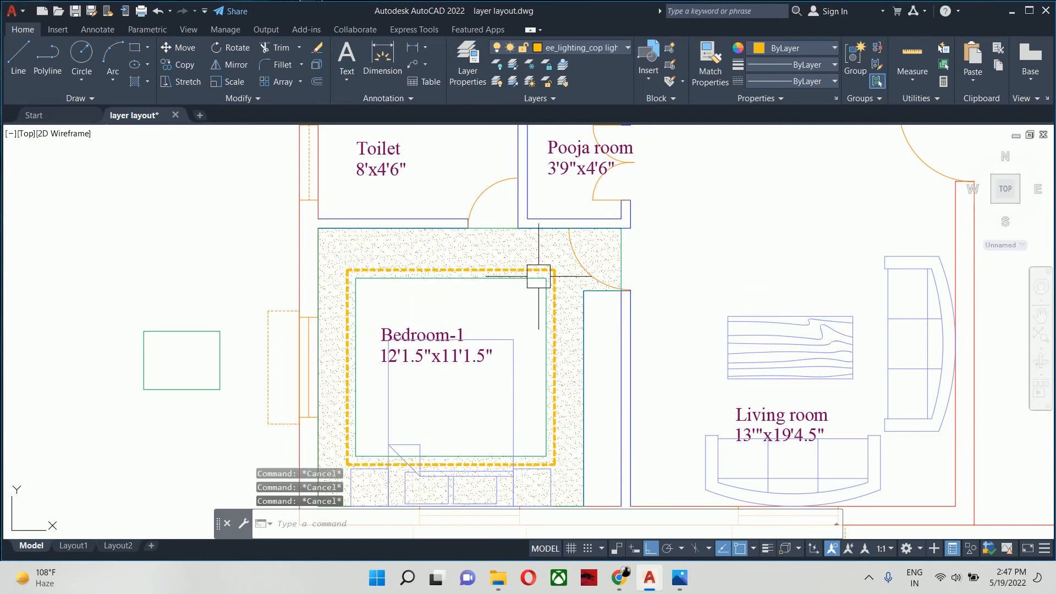
- Start a polyline at the living room's lower-left inner corner, tracing the lower wall and the right wall up to Bedroom-2's lower wall level
{"action": "scroll", "coordinate": [525, 278], "scroll_direction": "down", "scroll_amount": 2}
{"action": "middle_click_drag", "start_coordinate": [471, 274], "coordinate": [249, 274]}
{"action": "middle_click_drag", "start_coordinate": [339, 263], "coordinate": [265, 345]}
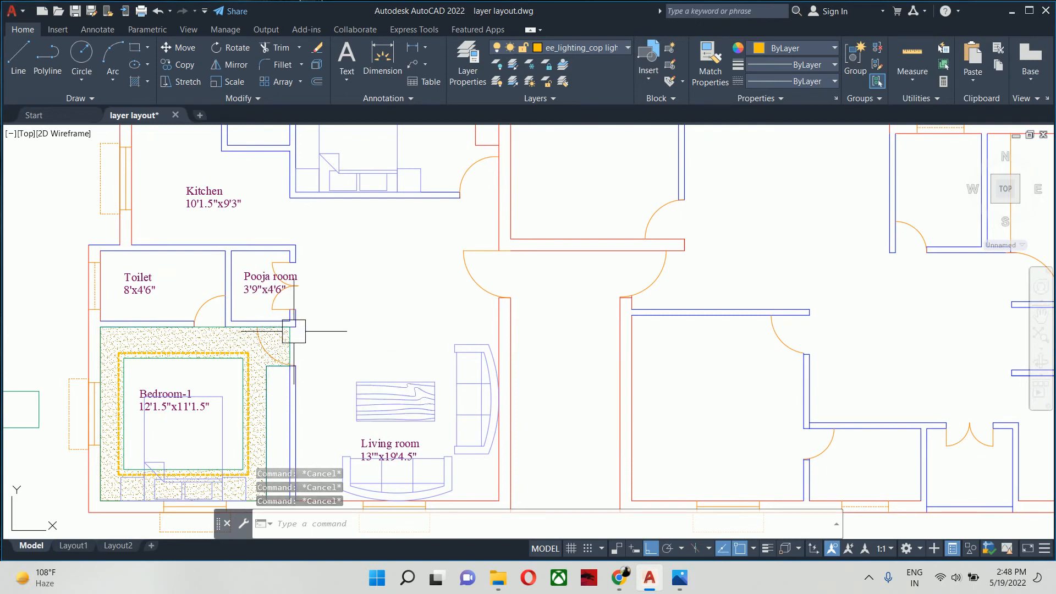
{"action": "mouse_move", "coordinate": [310, 330]}
{"action": "middle_mouse_down"}
{"action": "mouse_move", "coordinate": [353, 337]}
{"action": "mouse_move", "coordinate": [386, 324]}
{"action": "middle_mouse_up"}
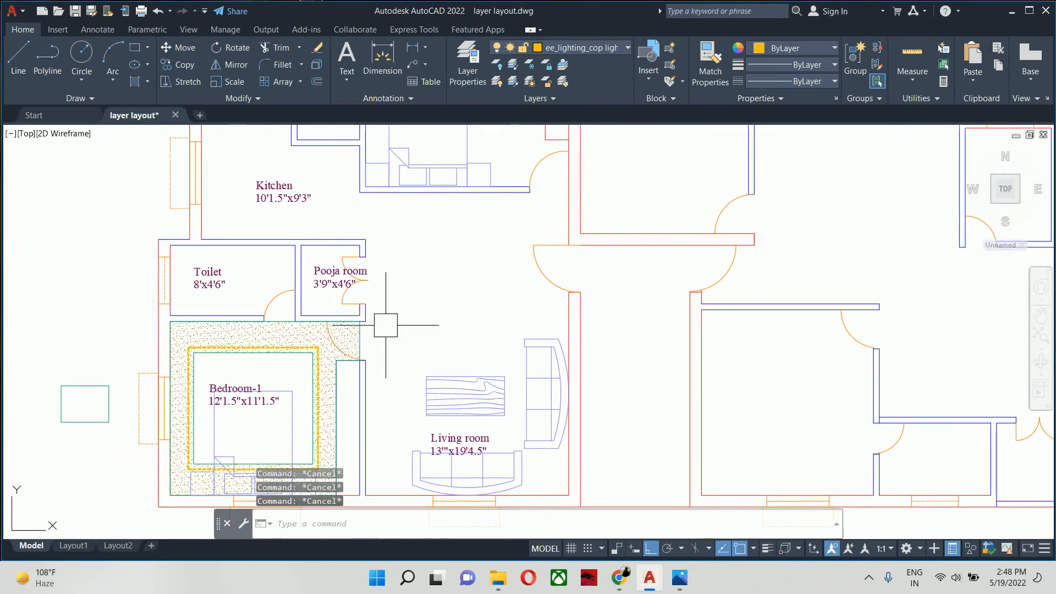
{"action": "type", "text": "pl"}
{"action": "key", "text": "Return"}
{"action": "scroll", "coordinate": [379, 330], "scroll_direction": "up", "scroll_amount": 5}
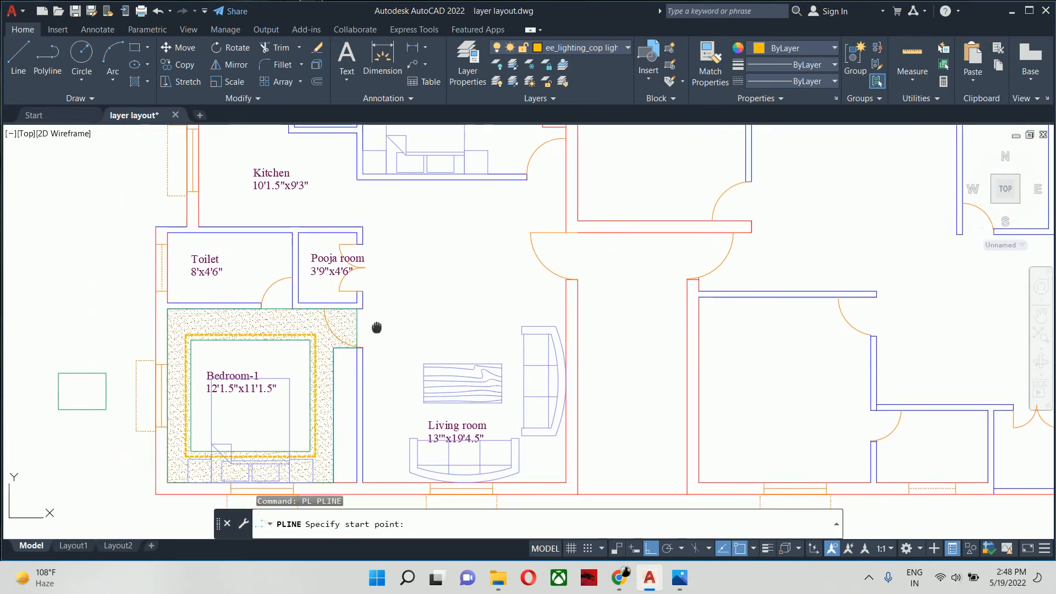
{"action": "left_click", "coordinate": [287, 418]}
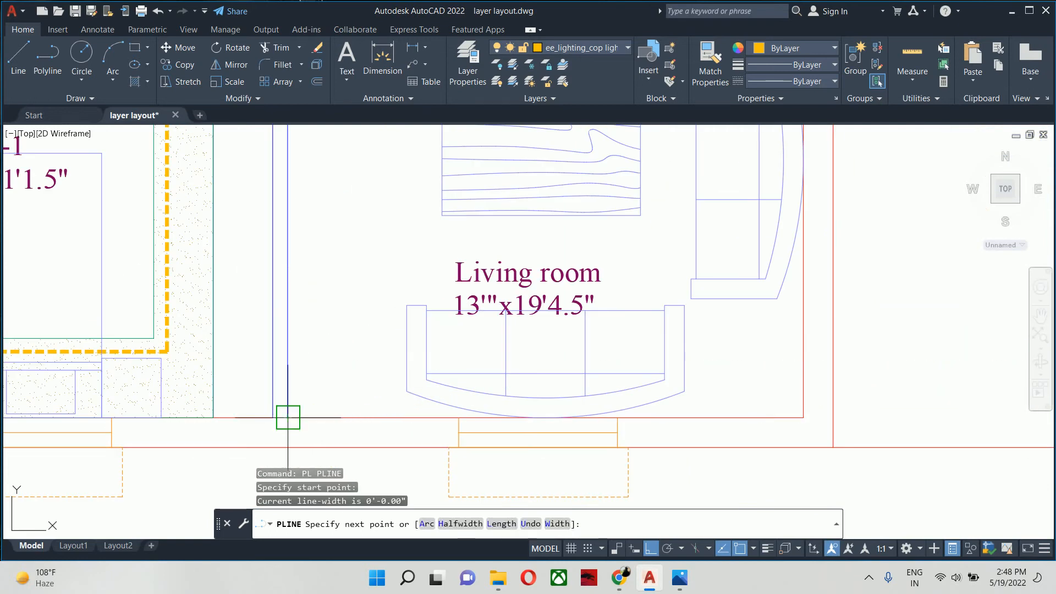
{"action": "left_click", "coordinate": [804, 418]}
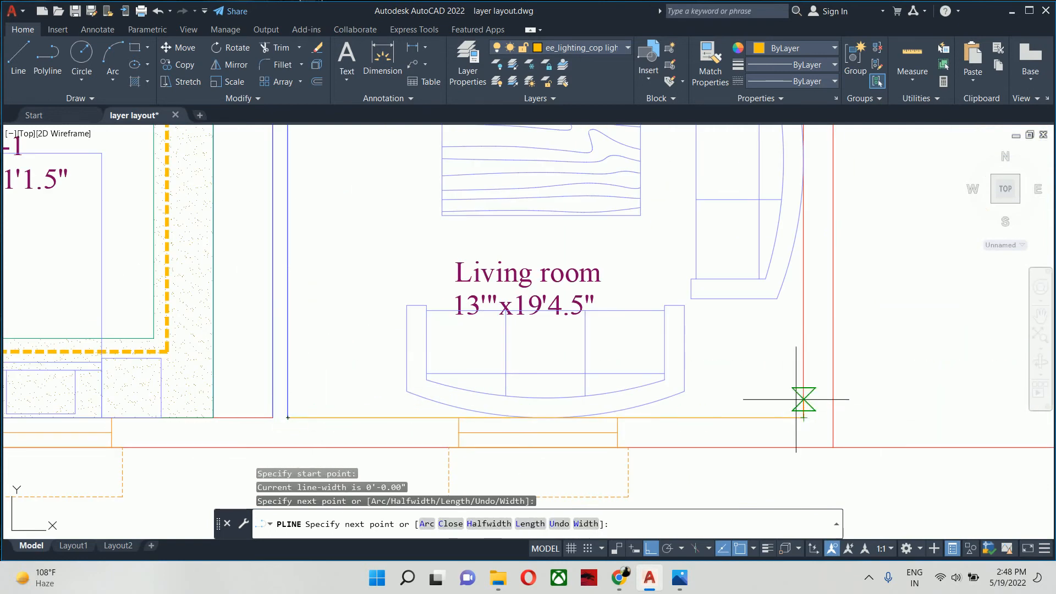
{"action": "scroll", "coordinate": [787, 399], "scroll_direction": "down", "scroll_amount": 2}
{"action": "middle_click_drag", "start_coordinate": [764, 399], "coordinate": [830, 585]}
{"action": "mouse_move", "coordinate": [801, 211]}
{"action": "middle_mouse_down"}
{"action": "mouse_move", "coordinate": [820, 308]}
{"action": "mouse_move", "coordinate": [817, 491]}
{"action": "middle_mouse_up"}
{"action": "scroll", "coordinate": [828, 442], "scroll_direction": "up", "scroll_amount": 3}
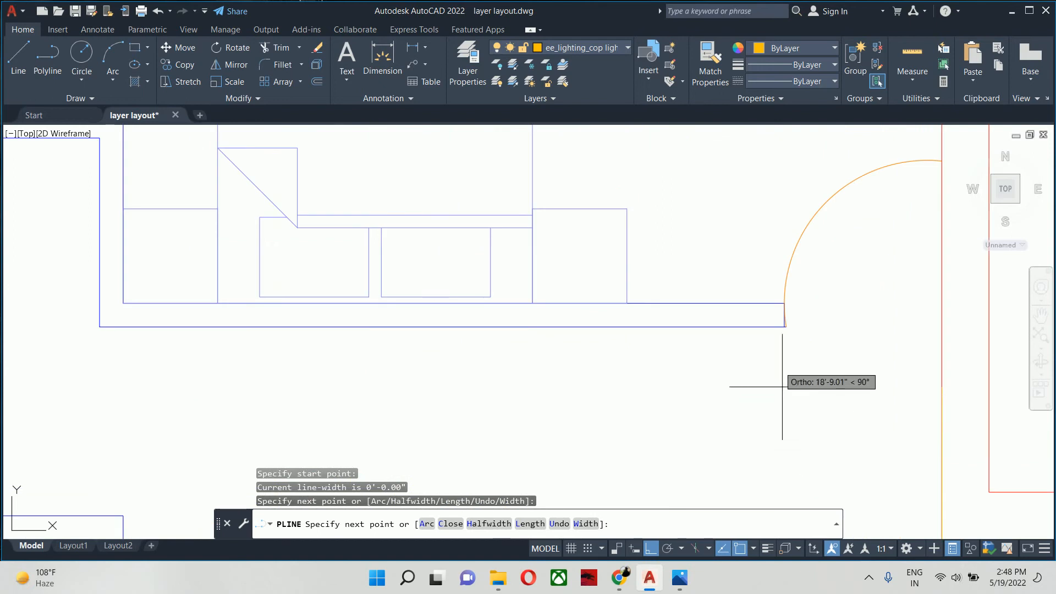
{"action": "left_click", "coordinate": [905, 333]}
- Continue the polyline along the outer walls of Bedroom-2 and its toilet to the kitchen's upper-left inner corner
{"action": "middle_click_drag", "start_coordinate": [237, 339], "coordinate": [712, 363]}
{"action": "left_click", "coordinate": [575, 350]}
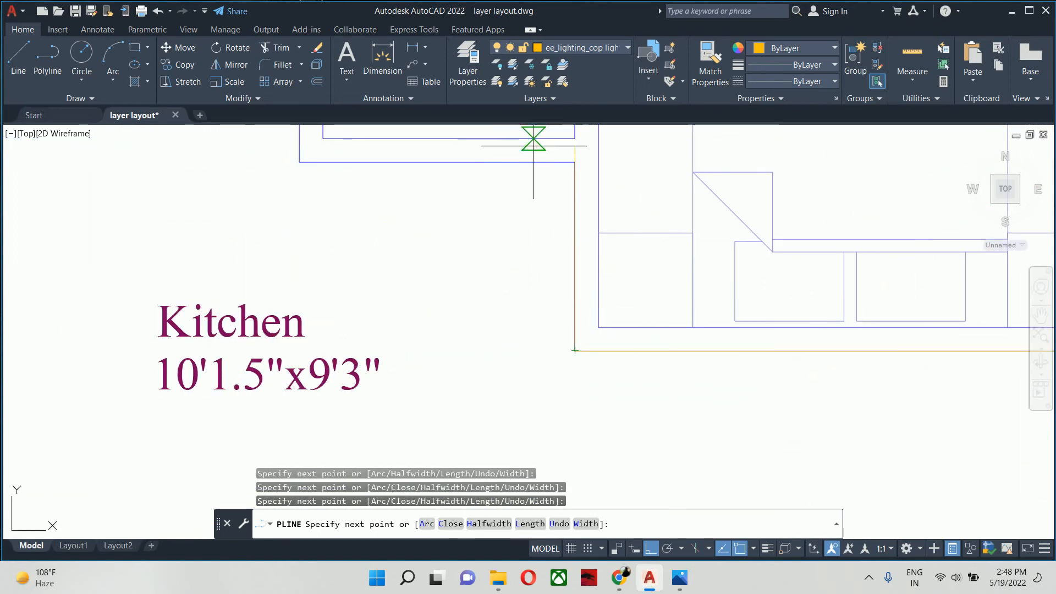
{"action": "left_click", "coordinate": [575, 162]}
{"action": "middle_click_drag", "start_coordinate": [283, 208], "coordinate": [549, 309]}
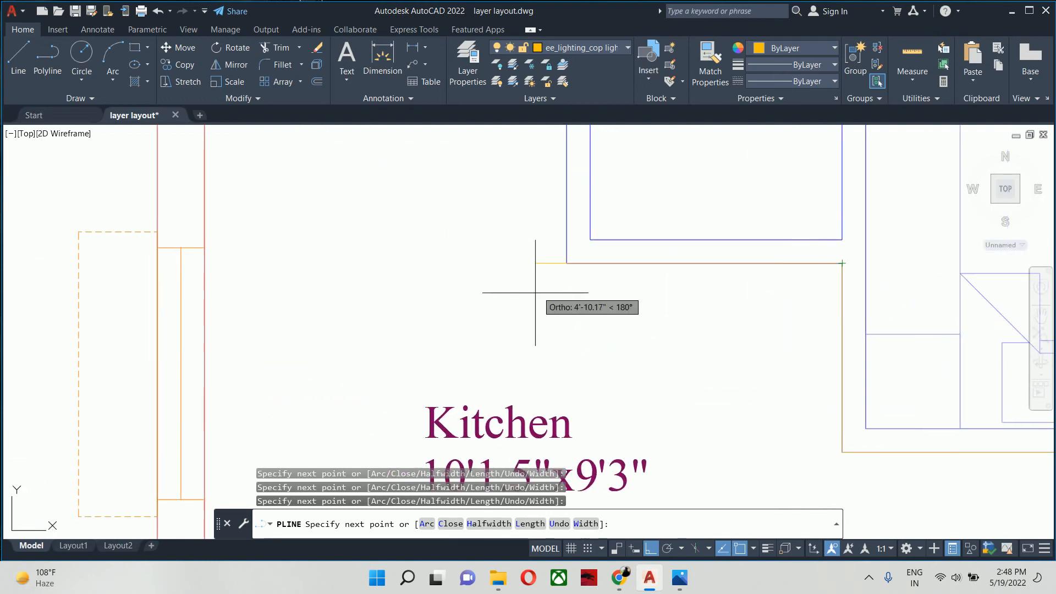
{"action": "left_click", "coordinate": [567, 263]}
{"action": "scroll", "coordinate": [546, 238], "scroll_direction": "down", "scroll_amount": 2}
{"action": "middle_click_drag", "start_coordinate": [545, 235], "coordinate": [587, 369]}
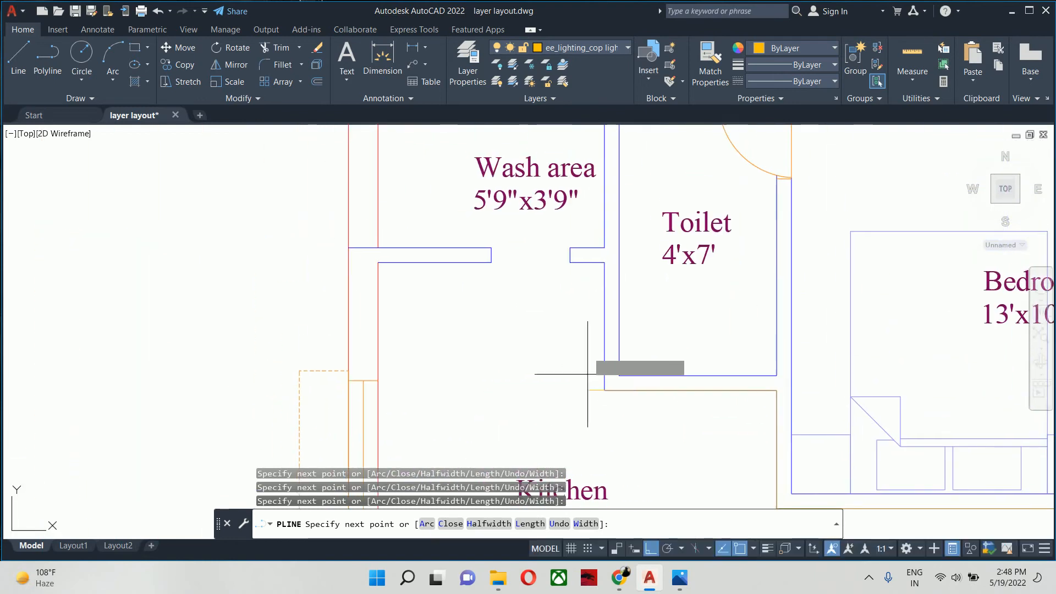
{"action": "scroll", "coordinate": [604, 262], "scroll_direction": "up", "scroll_amount": 2}
{"action": "left_click", "coordinate": [604, 259]}
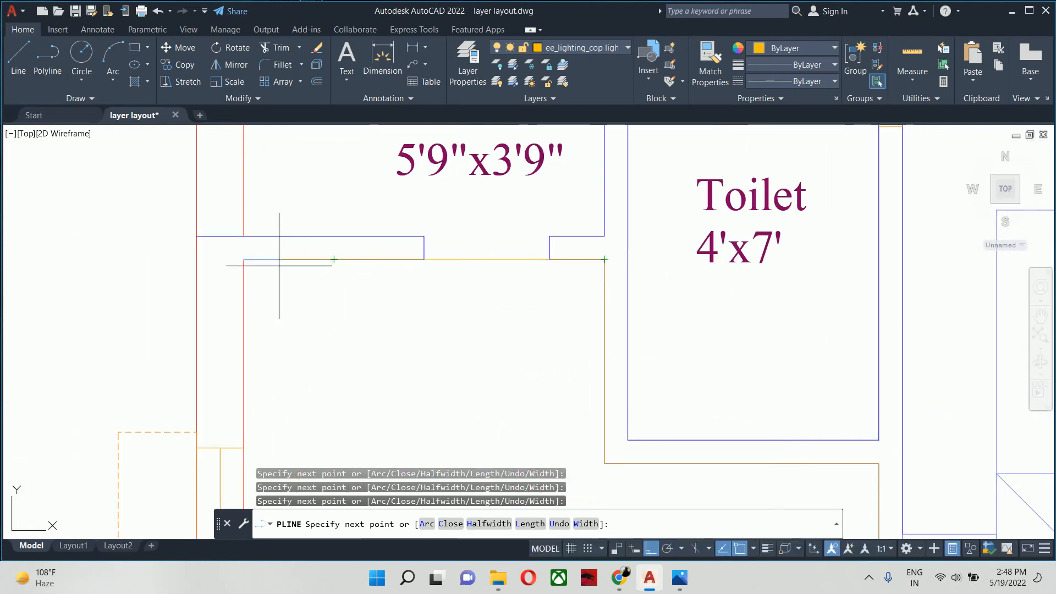
{"action": "left_click", "coordinate": [243, 260]}
- Trace the polyline down the kitchen's left wall and across to the Pooja room's outer corner, then complete the living room and kitchen outline
{"action": "scroll", "coordinate": [247, 389], "scroll_direction": "down", "scroll_amount": 2}
{"action": "middle_click_drag", "start_coordinate": [271, 386], "coordinate": [267, 144]}
{"action": "middle_click_drag", "start_coordinate": [237, 365], "coordinate": [234, 302]}
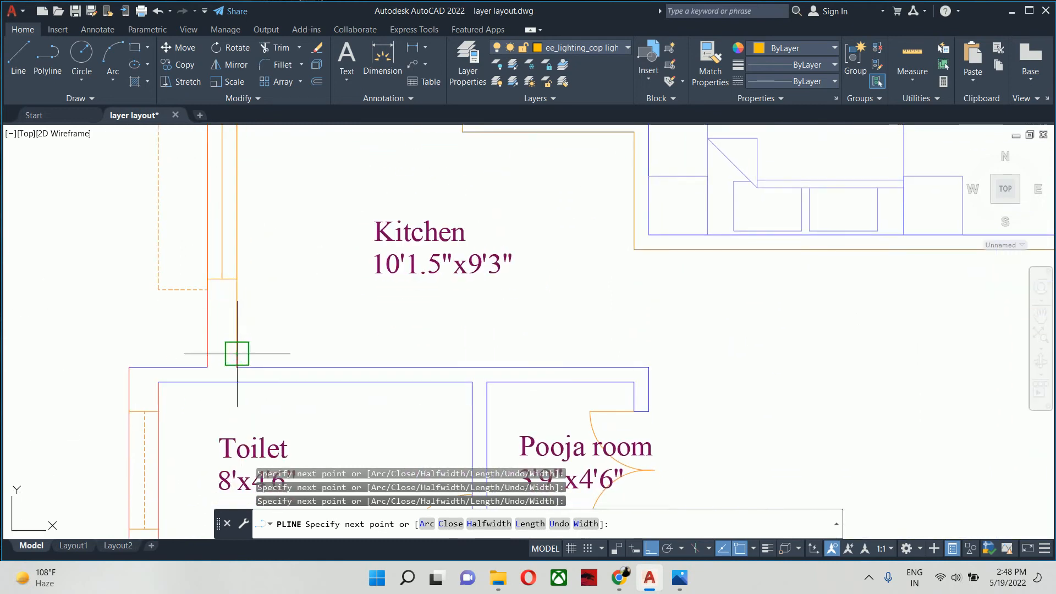
{"action": "key", "text": "ctrl+z"}
{"action": "left_click", "coordinate": [237, 367]}
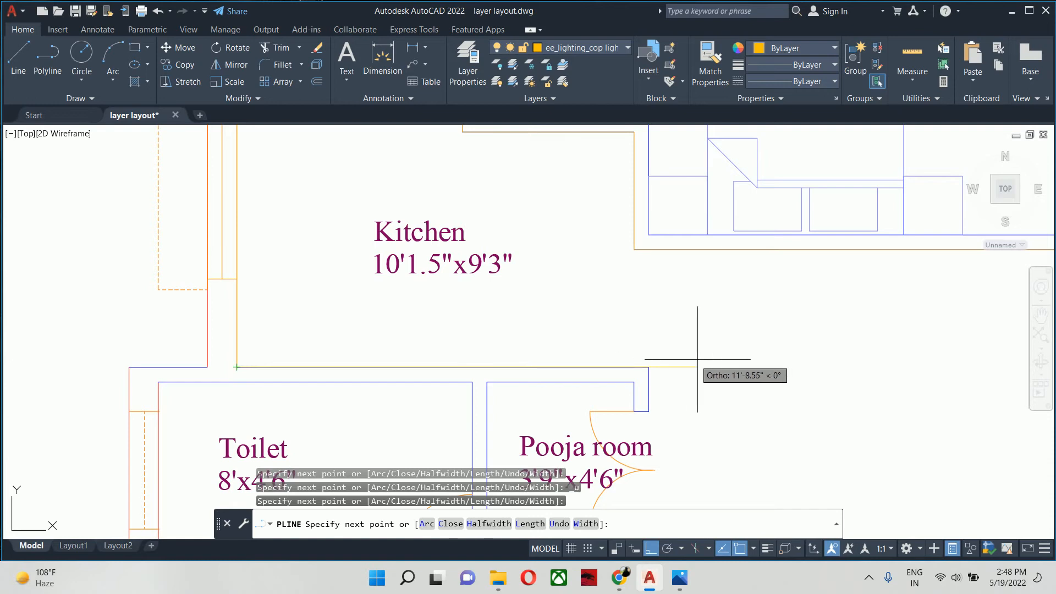
{"action": "left_click", "coordinate": [648, 367]}
{"action": "middle_click_drag", "start_coordinate": [639, 416], "coordinate": [548, 172]}
{"action": "scroll", "coordinate": [548, 174], "scroll_direction": "down", "scroll_amount": 6}
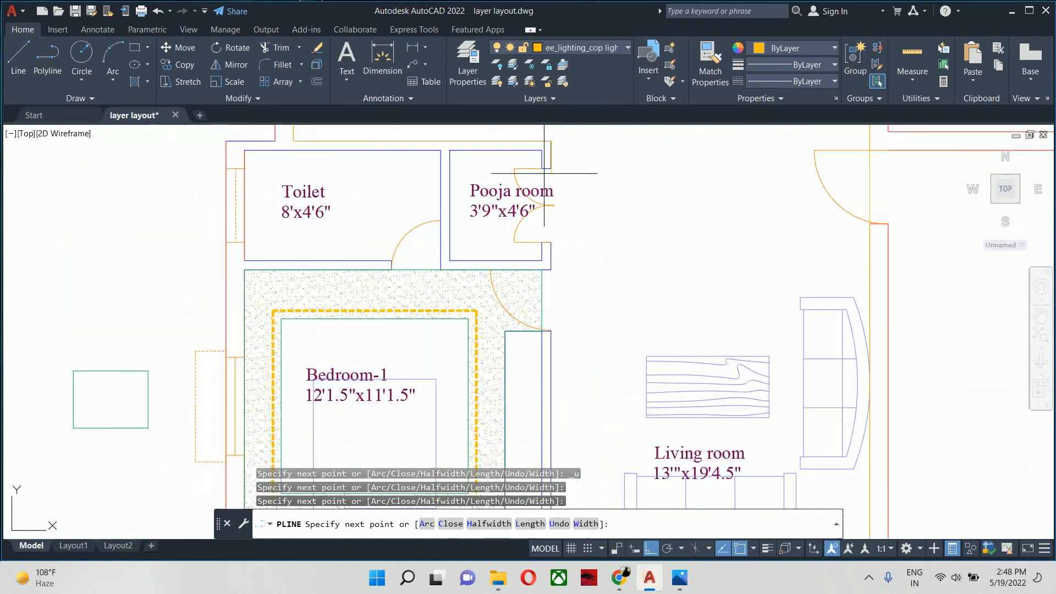
{"action": "key", "text": "Escape"}
{"action": "key", "text": "Escape"}
{"action": "key", "text": "Escape"}
{"action": "scroll", "coordinate": [500, 323], "scroll_direction": "up", "scroll_amount": 4}
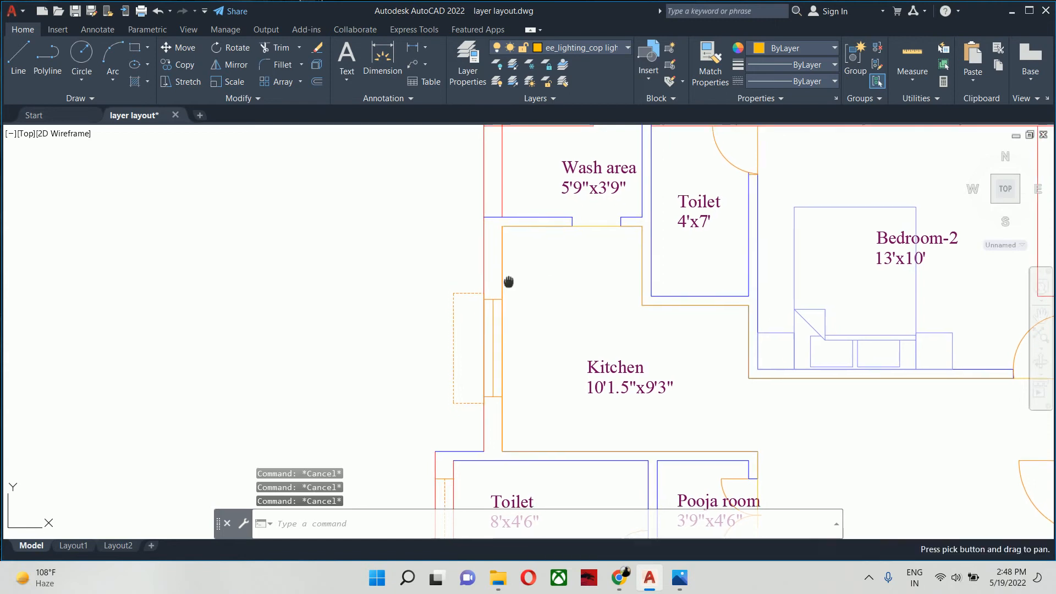
{"action": "type", "text": "a"}
{"action": "key", "text": "Return"}
{"action": "middle_click_drag", "start_coordinate": [504, 299], "coordinate": [442, 139]}
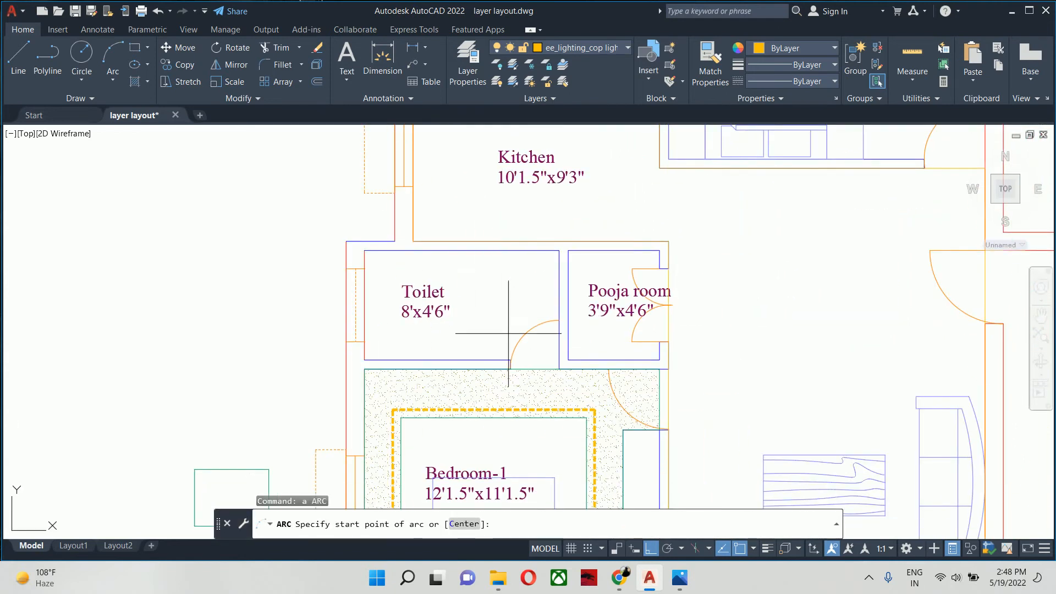
{"action": "key", "text": "Escape"}
- Match the properties of the Bedroom-1 false ceiling outline onto the new living room and kitchen outline
{"action": "type", "text": "ma"}
{"action": "key", "text": "Return"}
{"action": "left_click", "coordinate": [529, 357]}
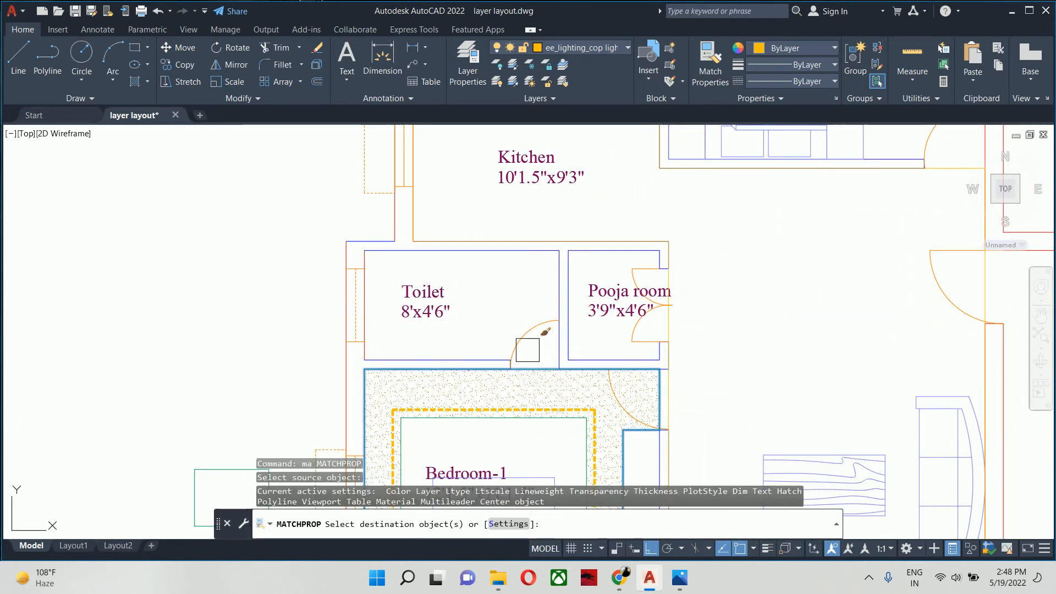
{"action": "middle_click_drag", "start_coordinate": [480, 252], "coordinate": [484, 367]}
{"action": "scroll", "coordinate": [673, 407], "scroll_direction": "up", "scroll_amount": 4}
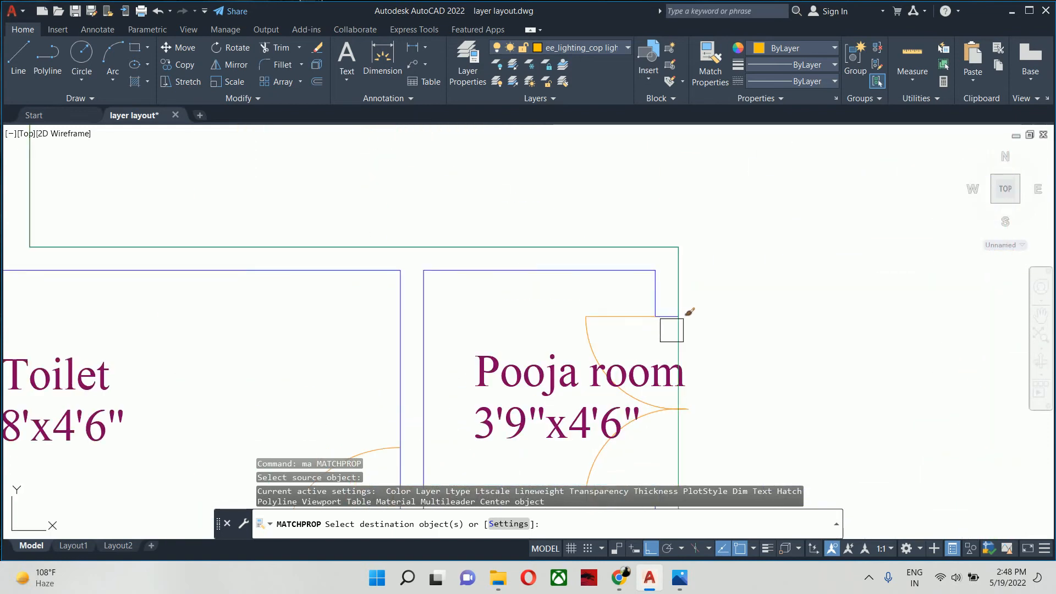
{"action": "scroll", "coordinate": [673, 322], "scroll_direction": "down", "scroll_amount": 4}
{"action": "key", "text": "Escape"}
{"action": "middle_click_drag", "start_coordinate": [639, 280], "coordinate": [547, 327]}
{"action": "key", "text": "Escape"}
{"action": "key", "text": "Escape"}
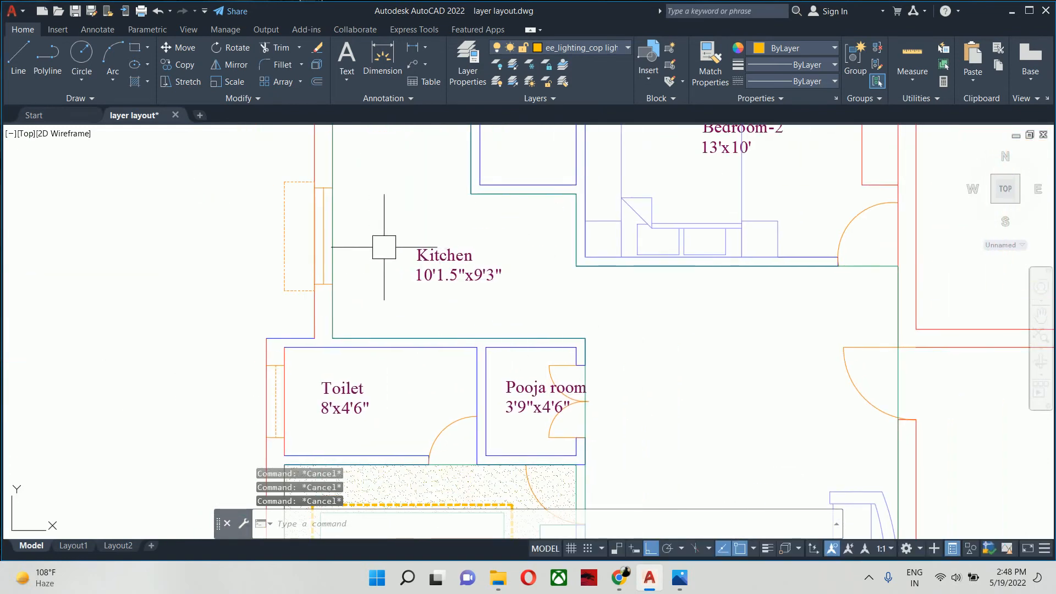
- Stretch the kitchen's left edge of the false ceiling outline 18" inward from the window wall
{"action": "middle_click_drag", "start_coordinate": [316, 217], "coordinate": [350, 279]}
{"action": "left_click", "coordinate": [361, 283]}
{"action": "scroll", "coordinate": [358, 280], "scroll_direction": "up", "scroll_amount": 3}
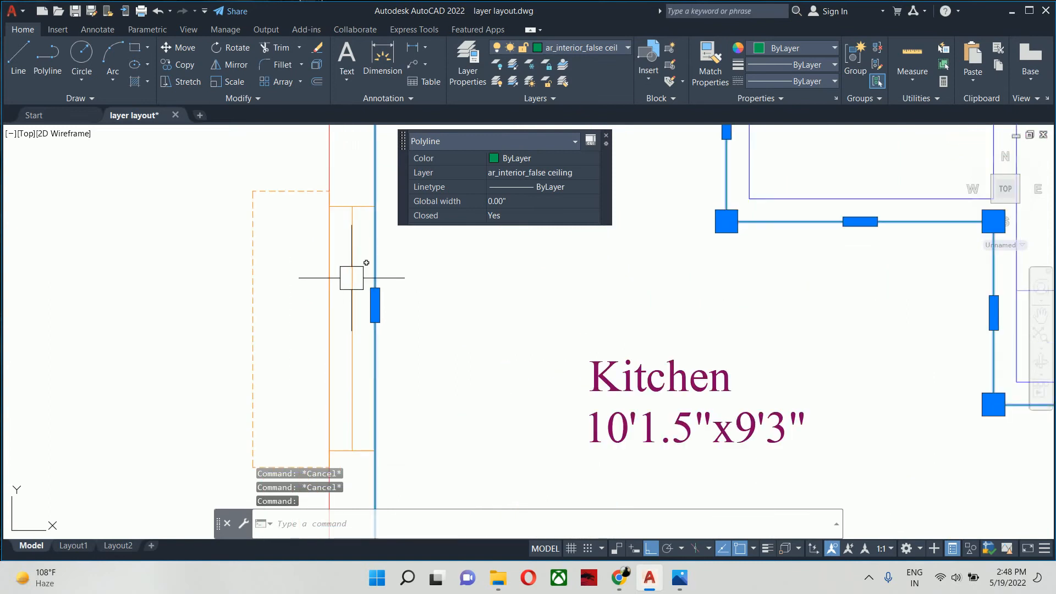
{"action": "left_click", "coordinate": [374, 297]}
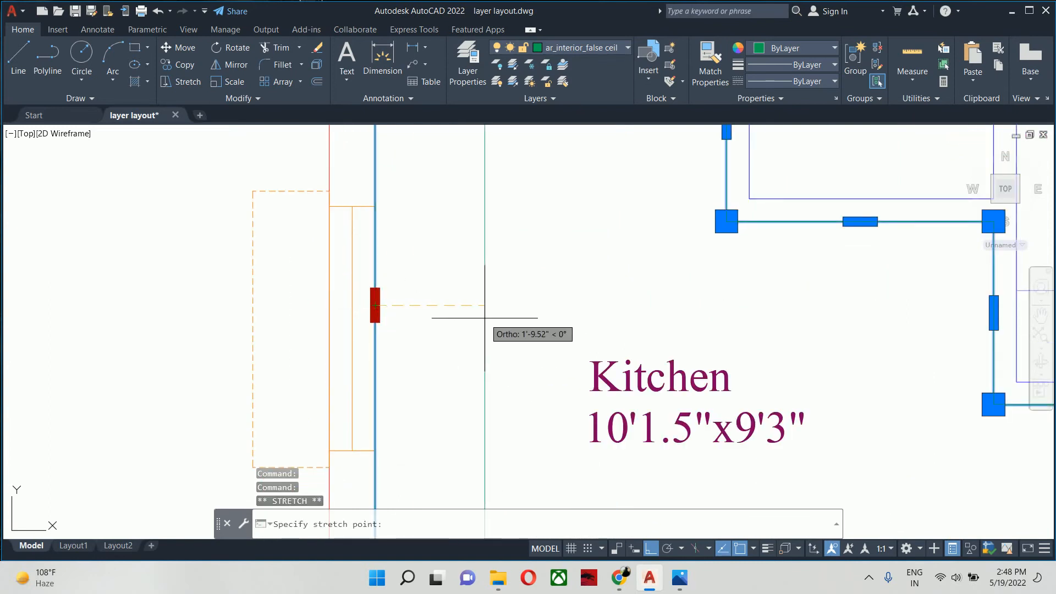
{"action": "type", "text": "18"}
{"action": "key", "text": "Return"}
{"action": "key", "text": "Escape"}
{"action": "scroll", "coordinate": [491, 306], "scroll_direction": "down", "scroll_amount": 6}
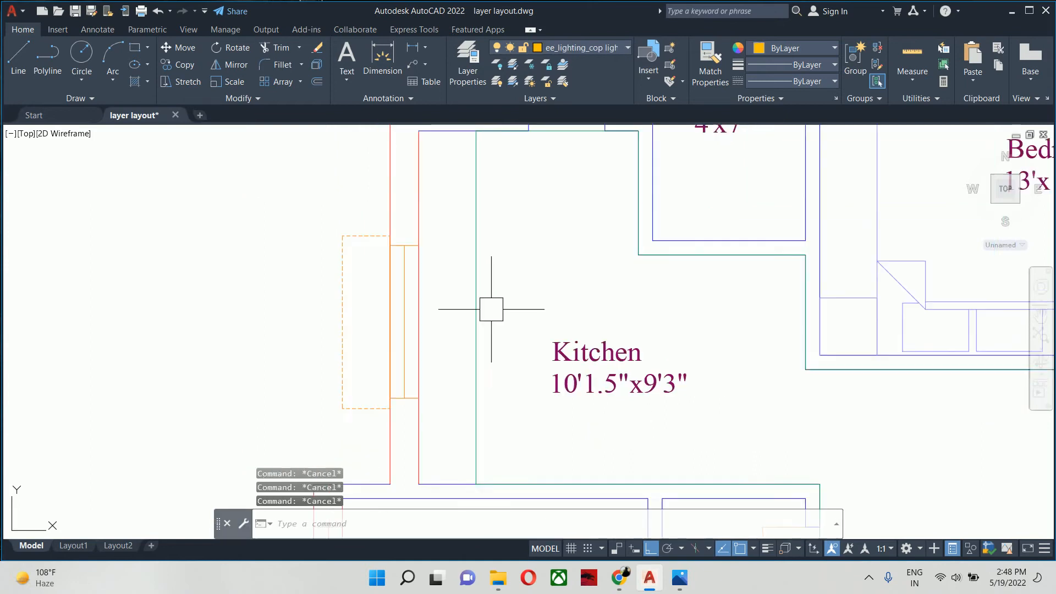
- Offset the living room and kitchen false ceiling outline 18" inward
{"action": "type", "text": "o"}
{"action": "key", "text": "Return"}
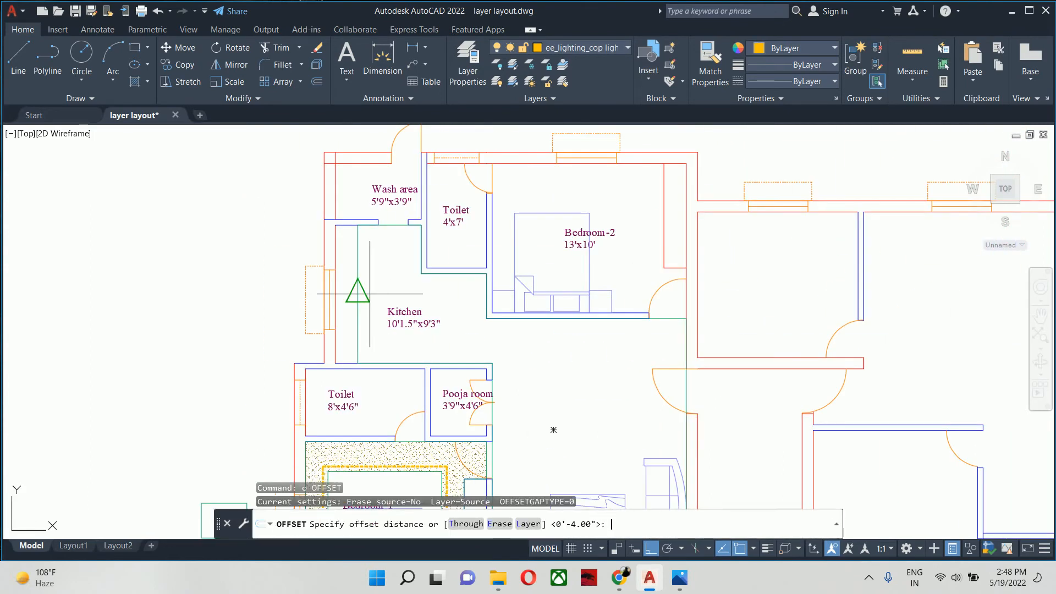
{"action": "type", "text": "18"}
{"action": "key", "text": "Return"}
{"action": "left_click", "coordinate": [358, 270]}
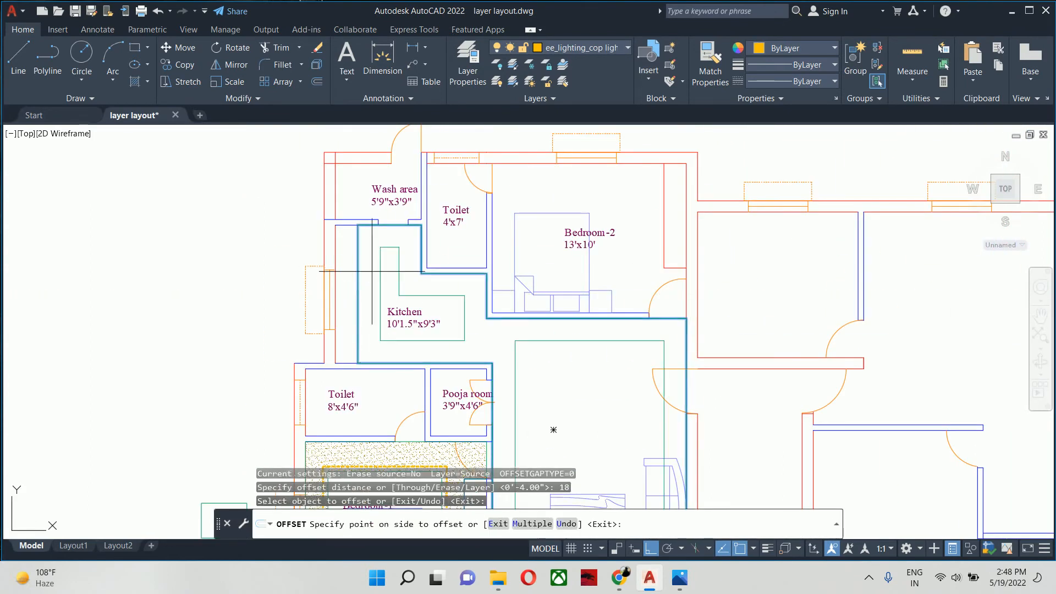
{"action": "key", "text": "Escape"}
{"action": "key", "text": "Escape"}
{"action": "key", "text": "Escape"}
{"action": "mouse_move", "coordinate": [488, 328]}
{"action": "middle_mouse_down"}
{"action": "mouse_move", "coordinate": [447, 283]}
{"action": "mouse_move", "coordinate": [407, 273]}
{"action": "middle_mouse_up"}
{"action": "scroll", "coordinate": [408, 273], "scroll_direction": "down", "scroll_amount": 3}
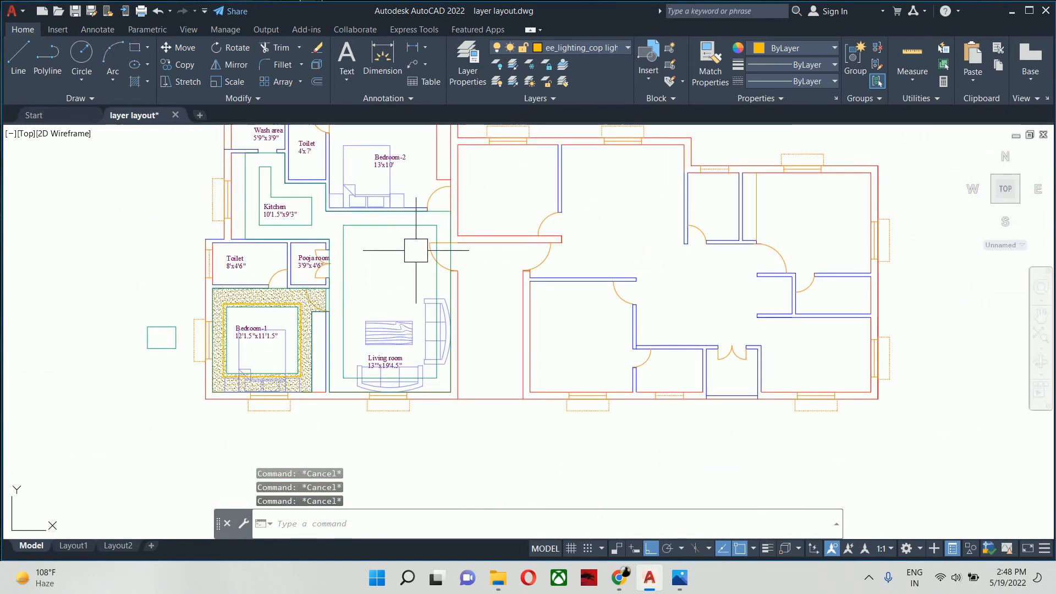
- Stretch the left edge of the living room's inner ceiling rectangle 6" inward
{"action": "scroll", "coordinate": [407, 270], "scroll_direction": "up", "scroll_amount": 2}
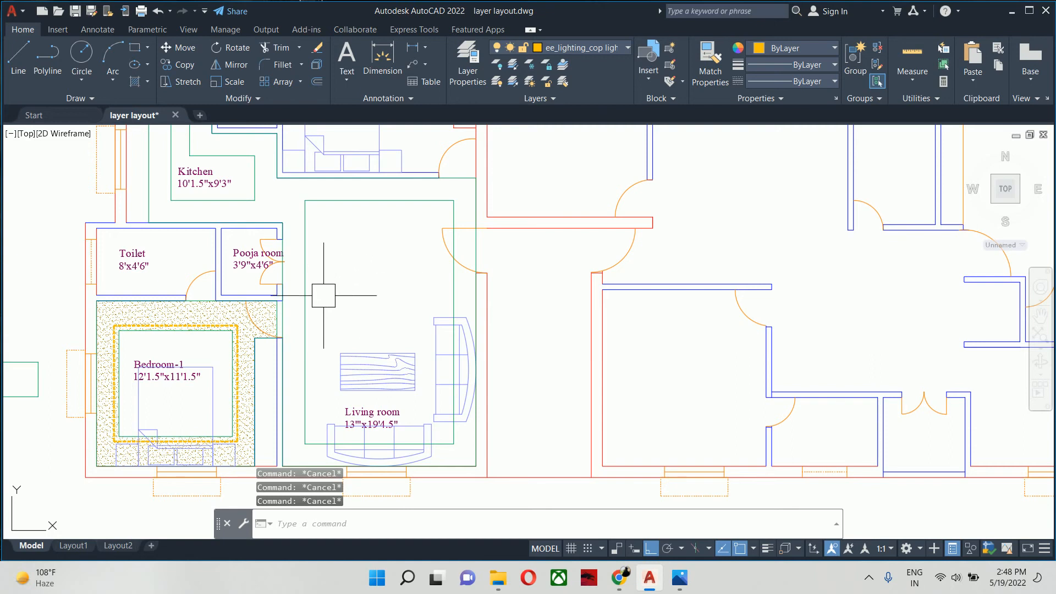
{"action": "left_click", "coordinate": [307, 303]}
{"action": "scroll", "coordinate": [313, 322], "scroll_direction": "up", "scroll_amount": 3}
{"action": "left_click", "coordinate": [293, 322]}
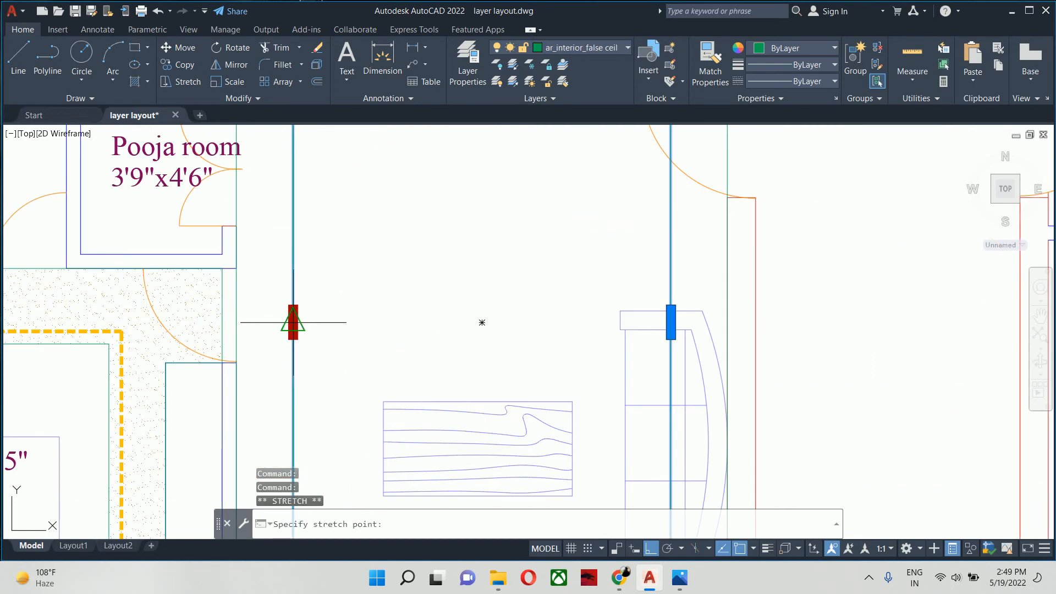
{"action": "key", "text": "Return"}
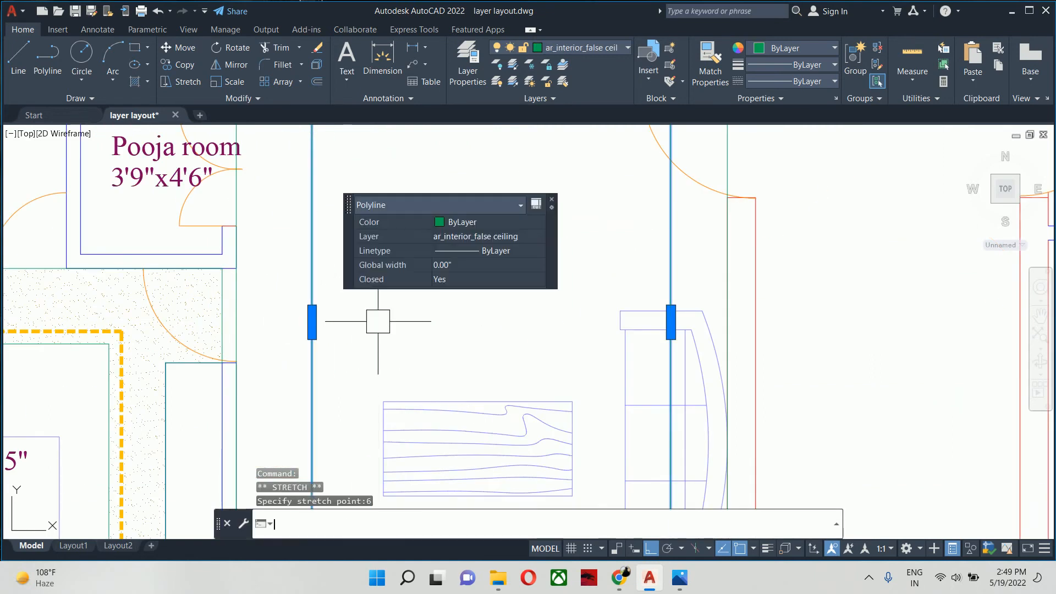
- Stretch the right edge of the living room's inner ceiling rectangle 6" inward and clear the selection
{"action": "left_click", "coordinate": [670, 322]}
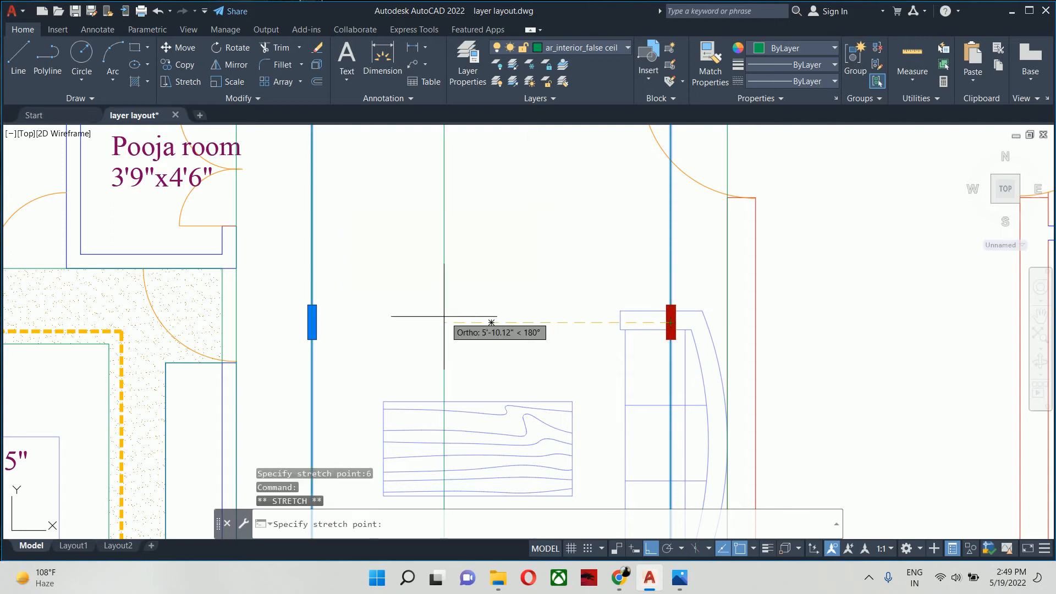
{"action": "scroll", "coordinate": [490, 325], "scroll_direction": "down", "scroll_amount": 2}
{"action": "scroll", "coordinate": [436, 307], "scroll_direction": "down", "scroll_amount": 4}
{"action": "key", "text": "Escape"}
{"action": "key", "text": "Escape"}
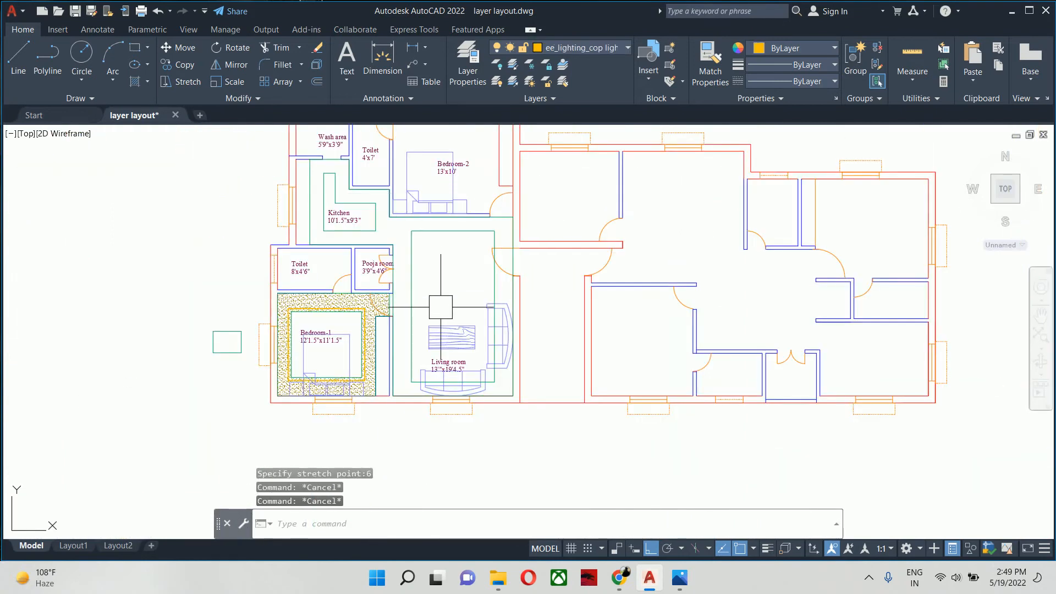
{"action": "scroll", "coordinate": [455, 323], "scroll_direction": "up", "scroll_amount": 3}
{"action": "key", "text": "Escape"}
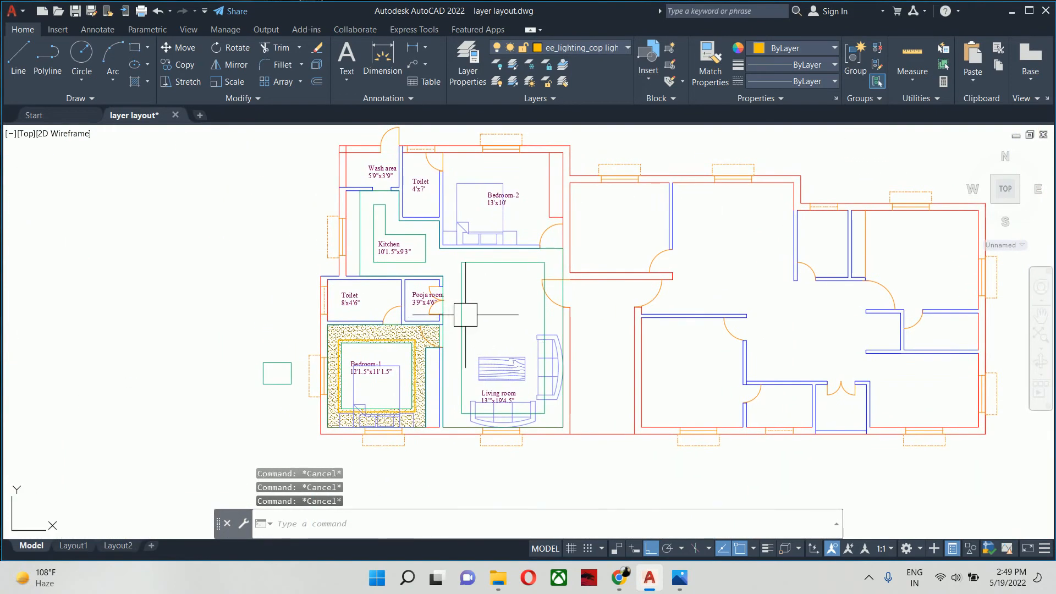
- Stretch the upper edge of the living room's inner ceiling rectangle 6" inward
{"action": "mouse_move", "coordinate": [467, 306]}
{"action": "middle_mouse_down"}
{"action": "mouse_move", "coordinate": [455, 311]}
{"action": "mouse_move", "coordinate": [470, 277]}
{"action": "middle_mouse_up"}
{"action": "scroll", "coordinate": [466, 278], "scroll_direction": "up", "scroll_amount": 2}
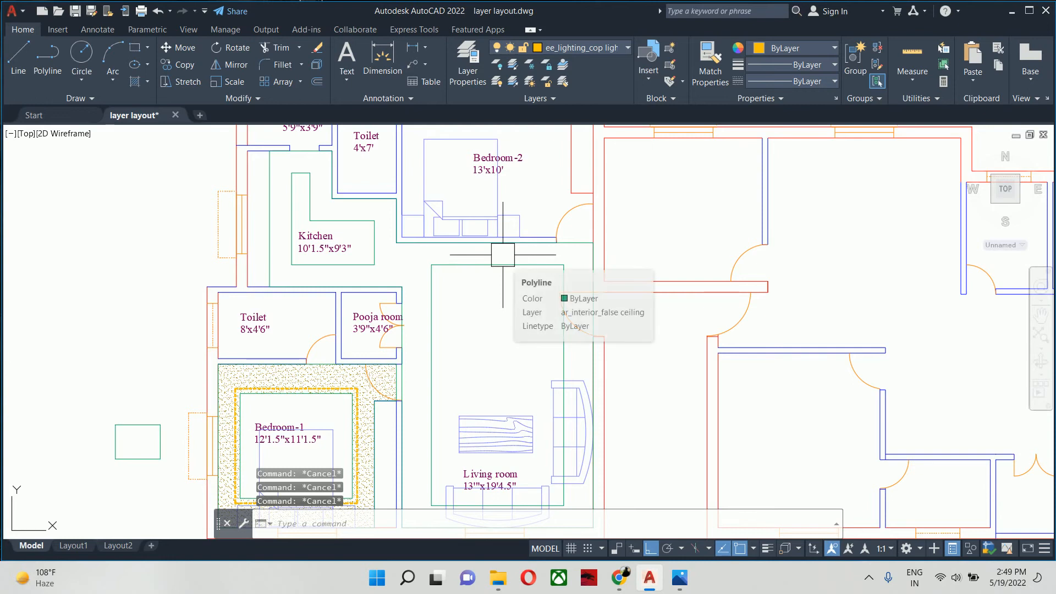
{"action": "scroll", "coordinate": [495, 265], "scroll_direction": "up", "scroll_amount": 2}
{"action": "left_click", "coordinate": [483, 274]}
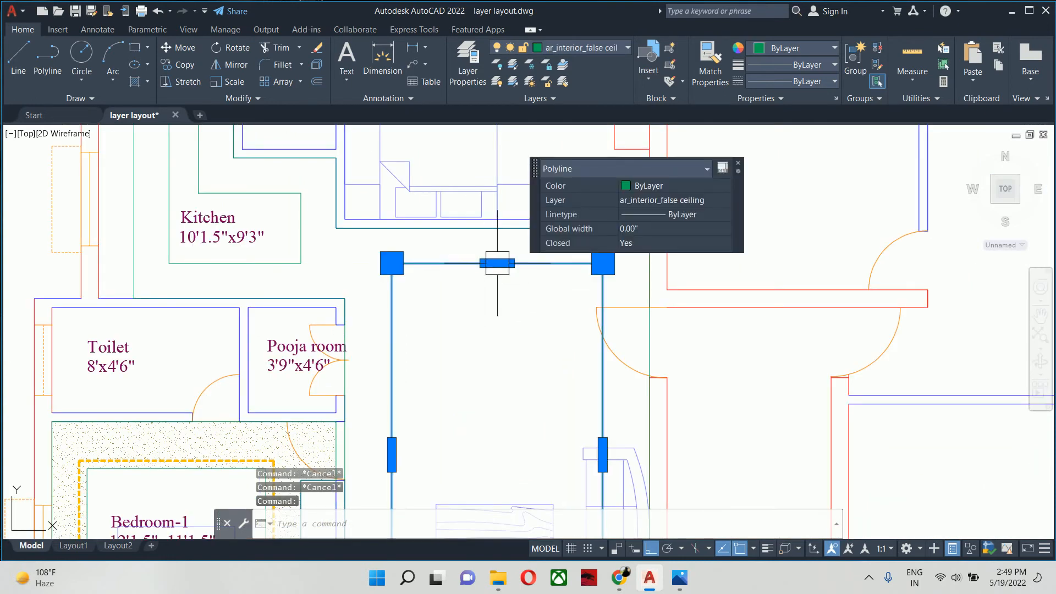
{"action": "left_click", "coordinate": [497, 263]}
{"action": "key", "text": "Return"}
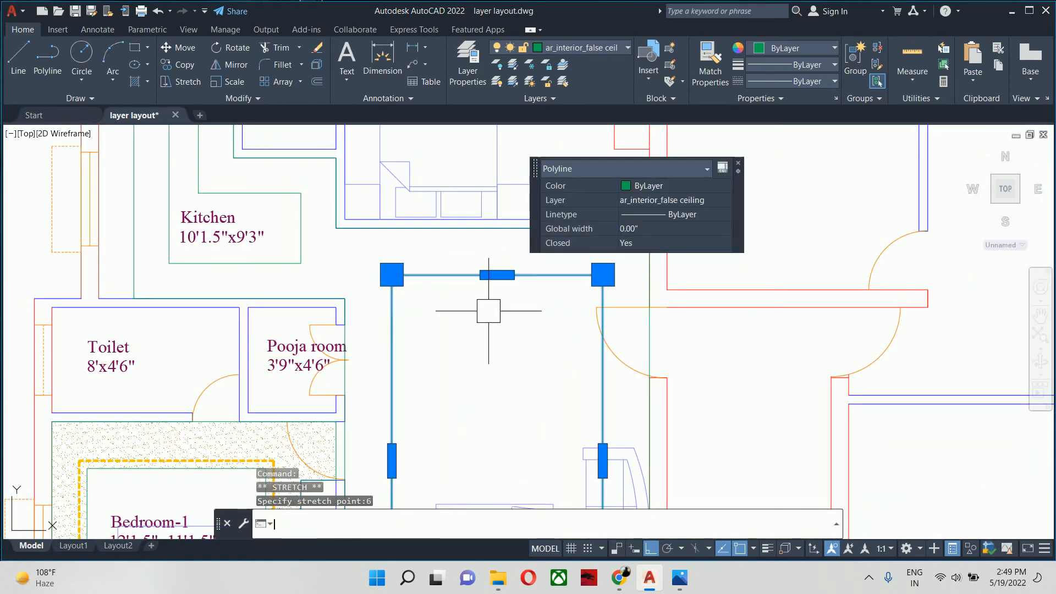
- Stretch the lower edge of the living room's inner ceiling rectangle 6" inward and clear the selection
{"action": "scroll", "coordinate": [497, 441], "scroll_direction": "down", "scroll_amount": 4}
{"action": "scroll", "coordinate": [437, 307], "scroll_direction": "up", "scroll_amount": 5}
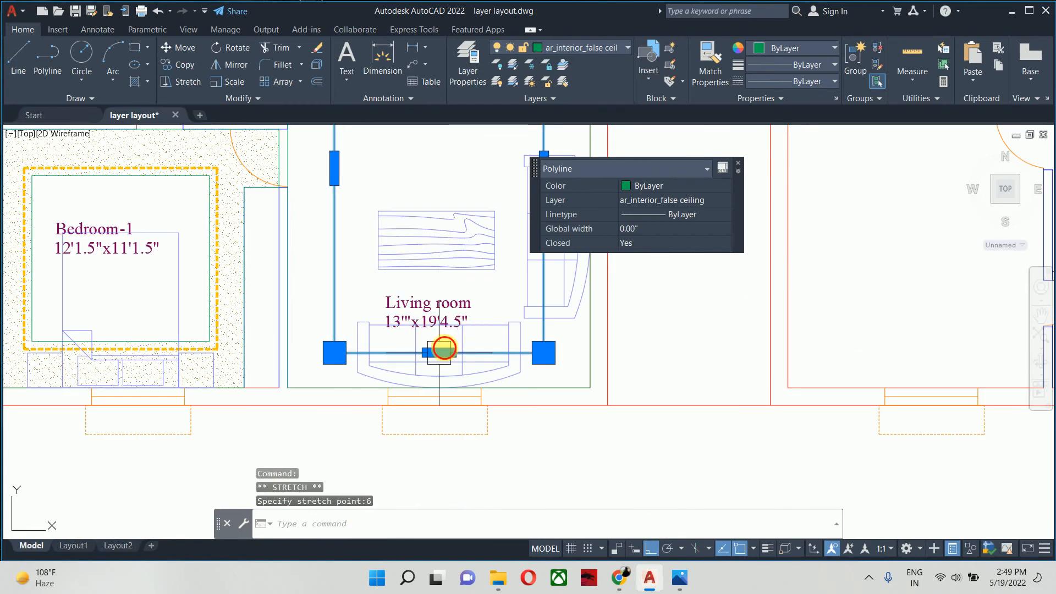
{"action": "left_click", "coordinate": [439, 353]}
{"action": "scroll", "coordinate": [435, 288], "scroll_direction": "up", "scroll_amount": 2}
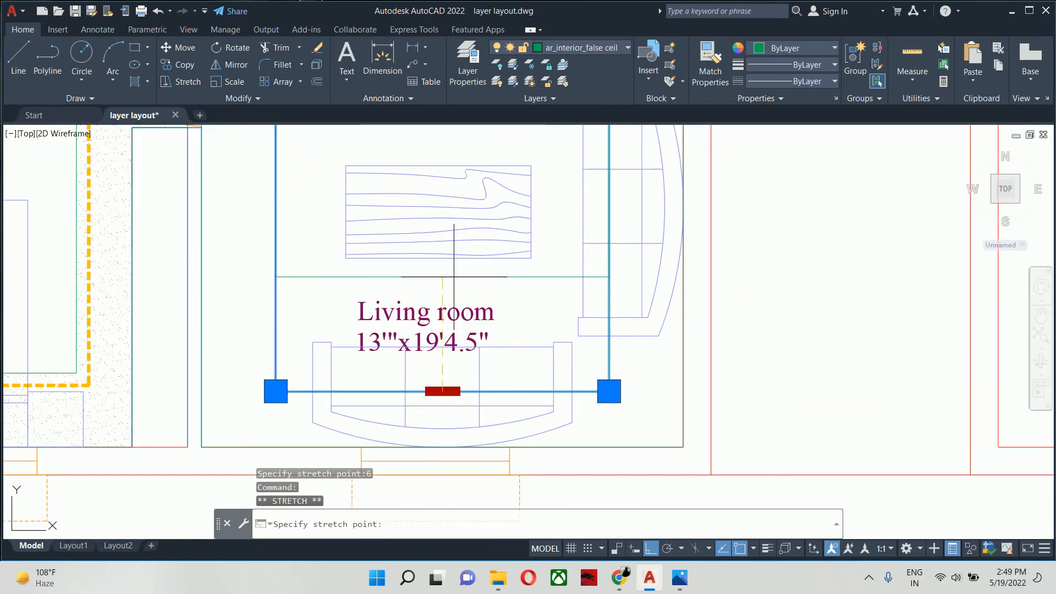
{"action": "type", "text": "6"}
{"action": "key", "text": "Return"}
{"action": "scroll", "coordinate": [497, 399], "scroll_direction": "down", "scroll_amount": 4}
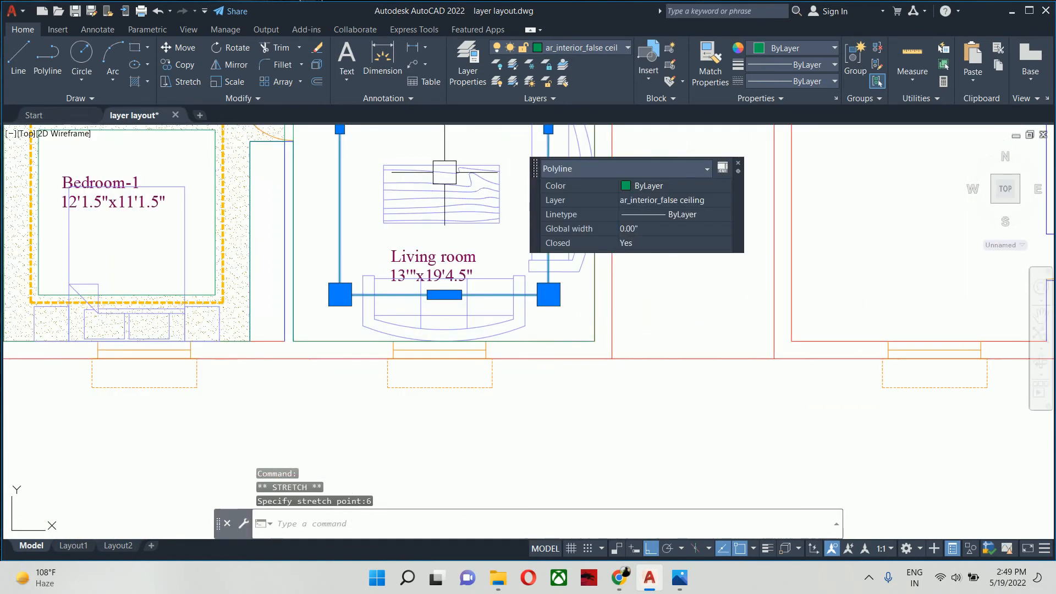
{"action": "key", "text": "Escape"}
{"action": "key", "text": "Escape"}
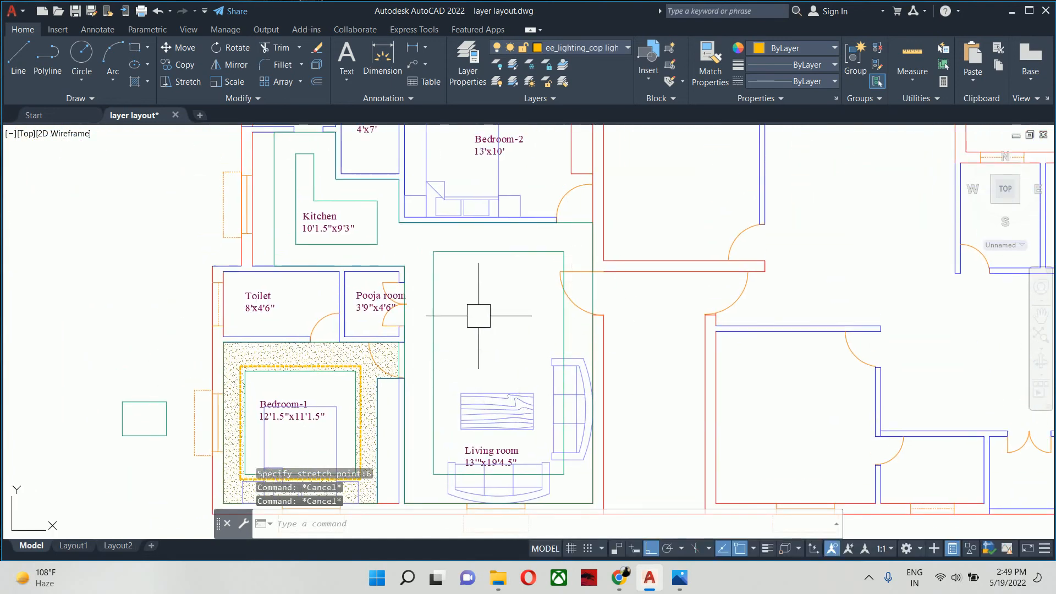
{"action": "scroll", "coordinate": [511, 299], "scroll_direction": "up", "scroll_amount": 3}
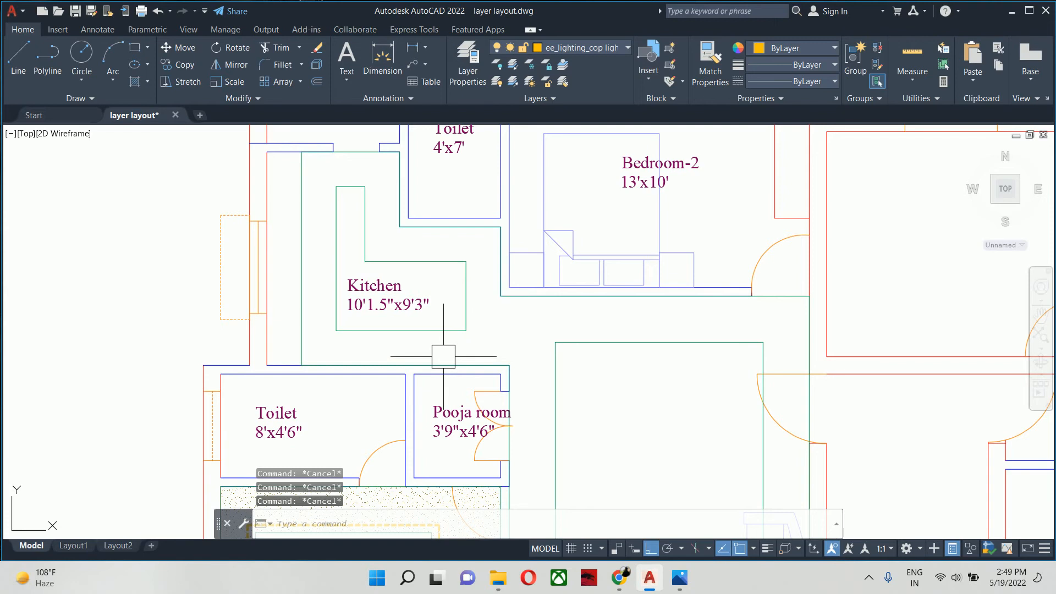
{"action": "middle_click_drag", "start_coordinate": [413, 330], "coordinate": [382, 355]}
{"action": "scroll", "coordinate": [356, 306], "scroll_direction": "up", "scroll_amount": 3}
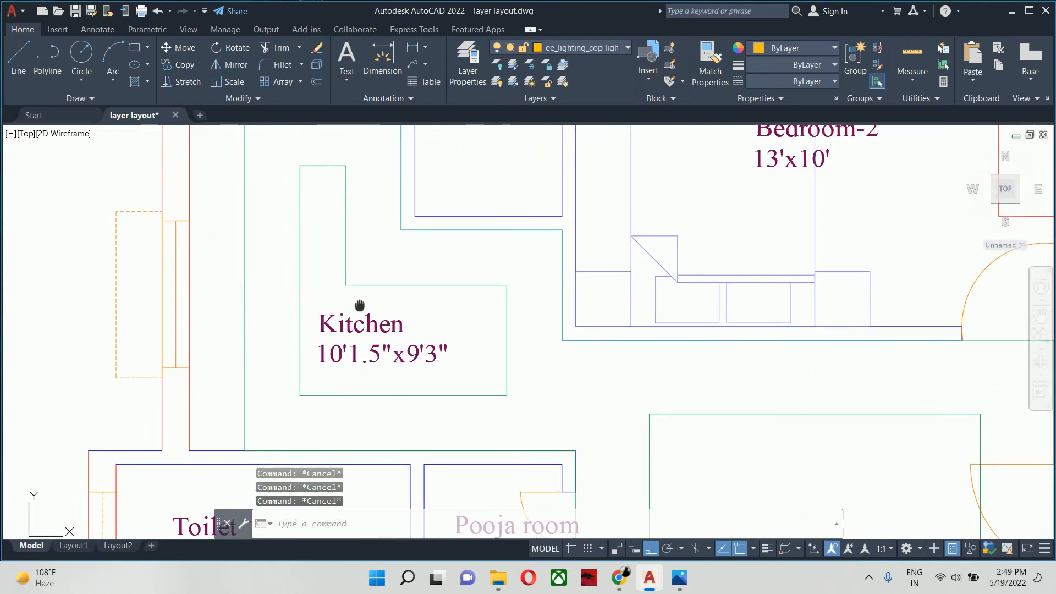
{"action": "scroll", "coordinate": [360, 299], "scroll_direction": "down", "scroll_amount": 5}
{"action": "middle_click_drag", "start_coordinate": [440, 319], "coordinate": [414, 302]}
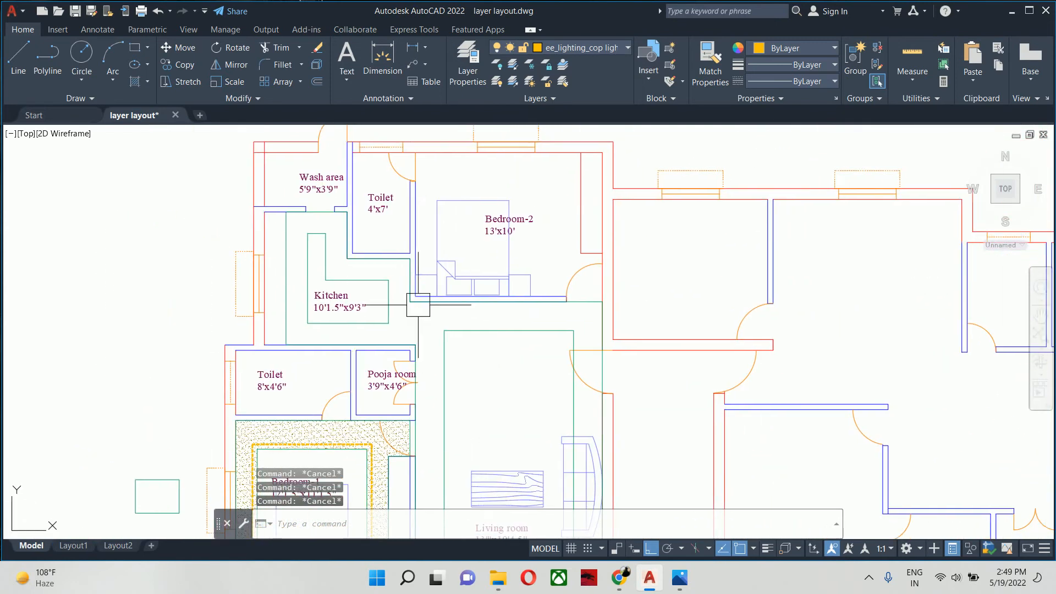
- Hatch the false ceiling band with AR-SAND, selecting the living room rectangle, the kitchen's inner shape and the outer outline as boundary objects
{"action": "type", "text": "h"}
{"action": "key", "text": "Return"}
{"action": "middle_click_drag", "start_coordinate": [405, 371], "coordinate": [374, 325]}
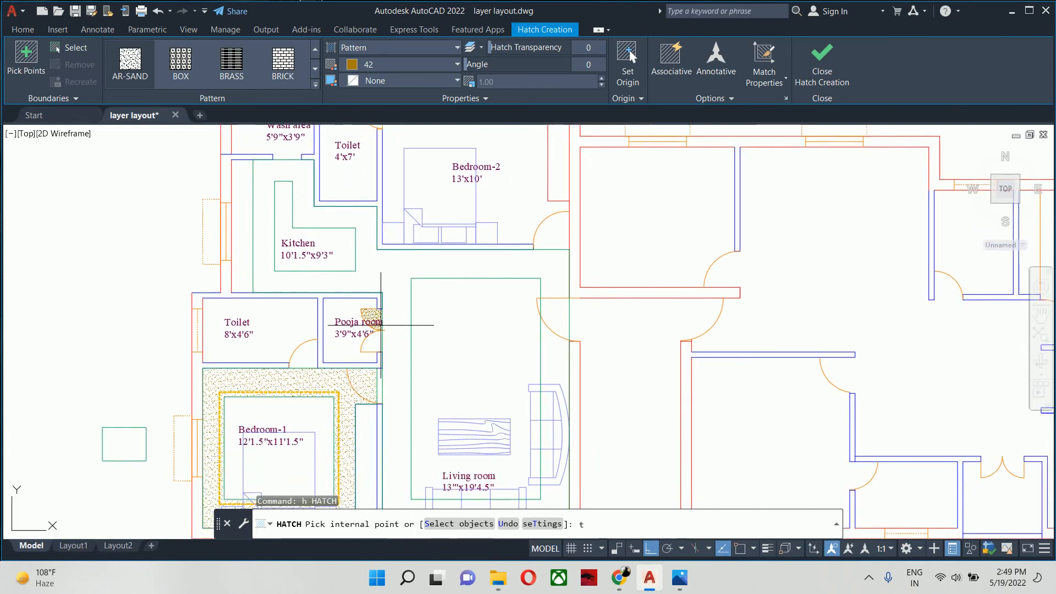
{"action": "key", "text": "Return"}
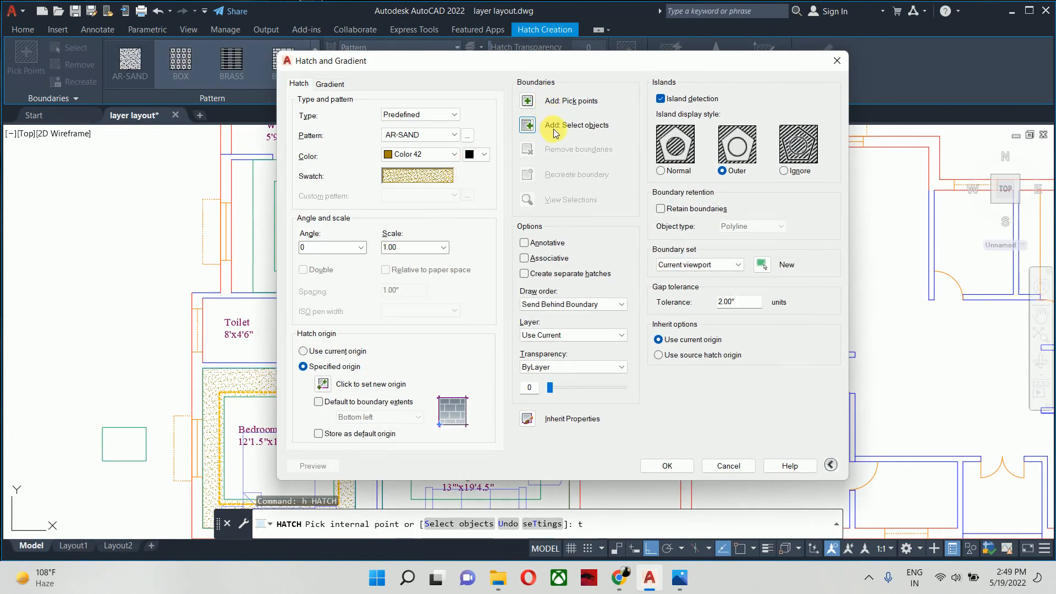
{"action": "left_click", "coordinate": [528, 125]}
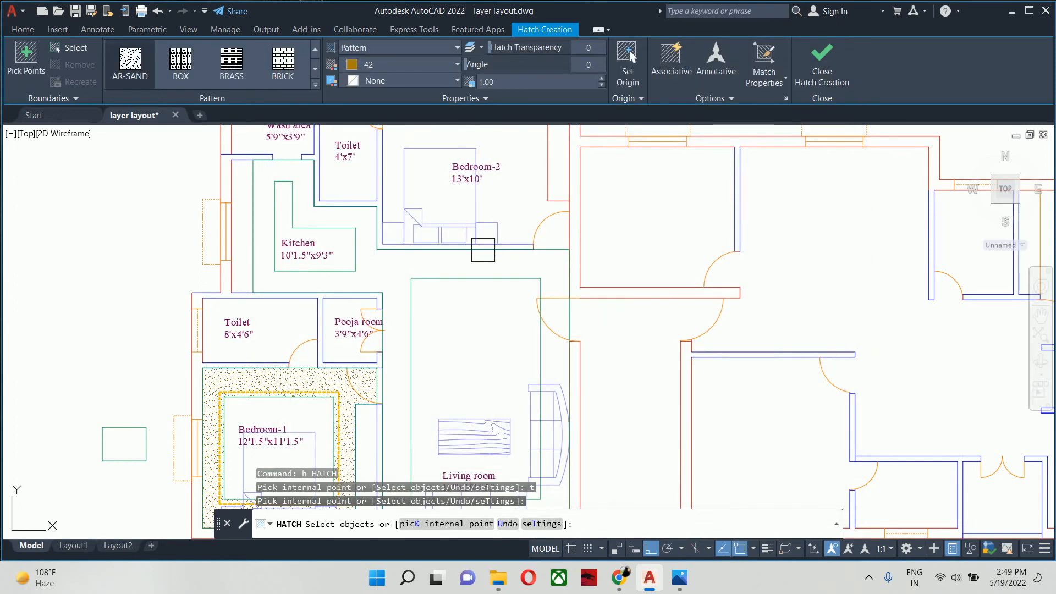
{"action": "left_click", "coordinate": [480, 279]}
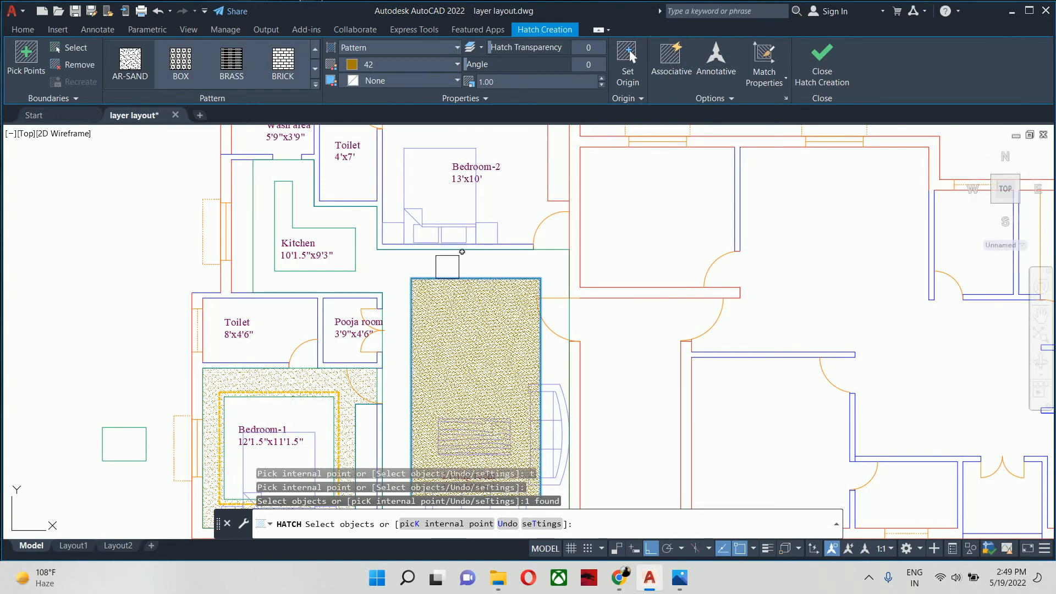
{"action": "left_click", "coordinate": [360, 252]}
{"action": "scroll", "coordinate": [370, 226], "scroll_direction": "up", "scroll_amount": 3}
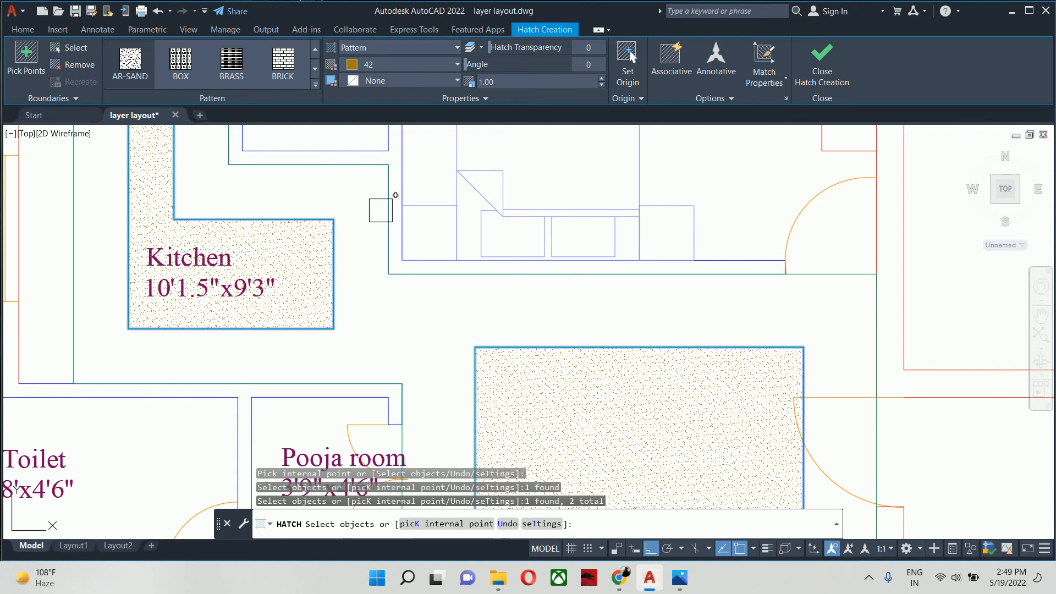
{"action": "left_click", "coordinate": [381, 210]}
{"action": "scroll", "coordinate": [380, 209], "scroll_direction": "down", "scroll_amount": 3}
{"action": "key", "text": "Return"}
{"action": "key", "text": "Escape"}
- Match the properties of the Bedroom-1 ceiling hatch onto the living room and kitchen hatch
{"action": "middle_click_drag", "start_coordinate": [390, 279], "coordinate": [370, 208]}
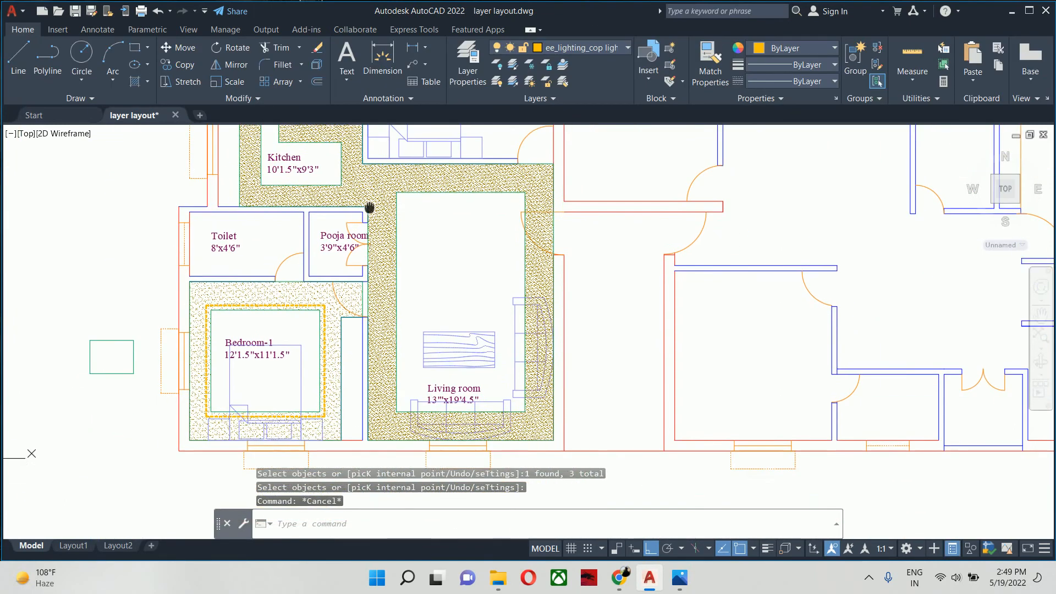
{"action": "type", "text": "ma"}
{"action": "key", "text": "Return"}
{"action": "scroll", "coordinate": [284, 272], "scroll_direction": "up", "scroll_amount": 4}
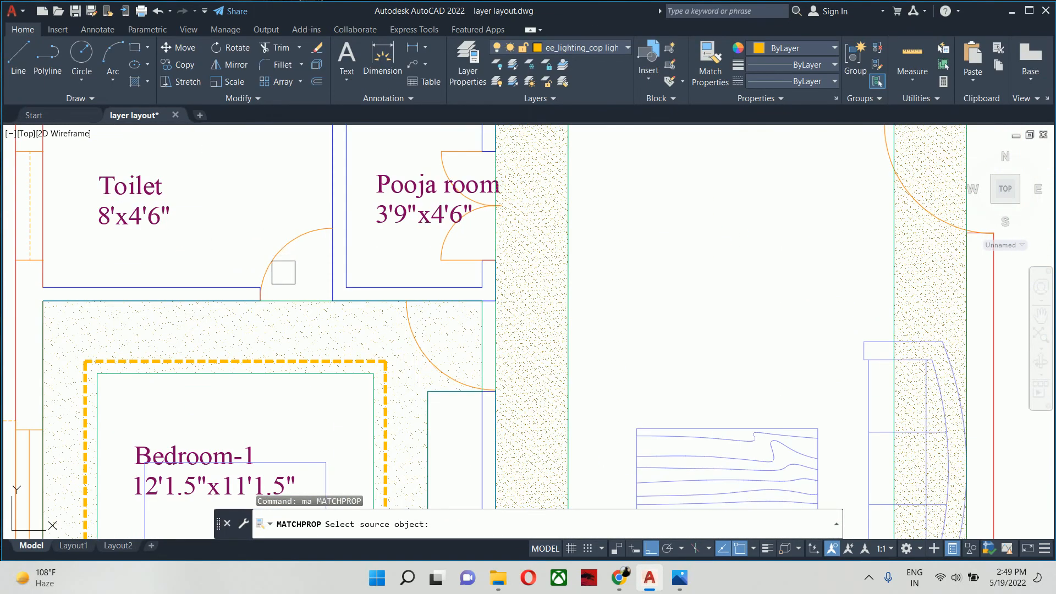
{"action": "left_click", "coordinate": [290, 325]}
{"action": "left_click", "coordinate": [545, 320]}
{"action": "key", "text": "Escape"}
{"action": "scroll", "coordinate": [505, 253], "scroll_direction": "down", "scroll_amount": 3}
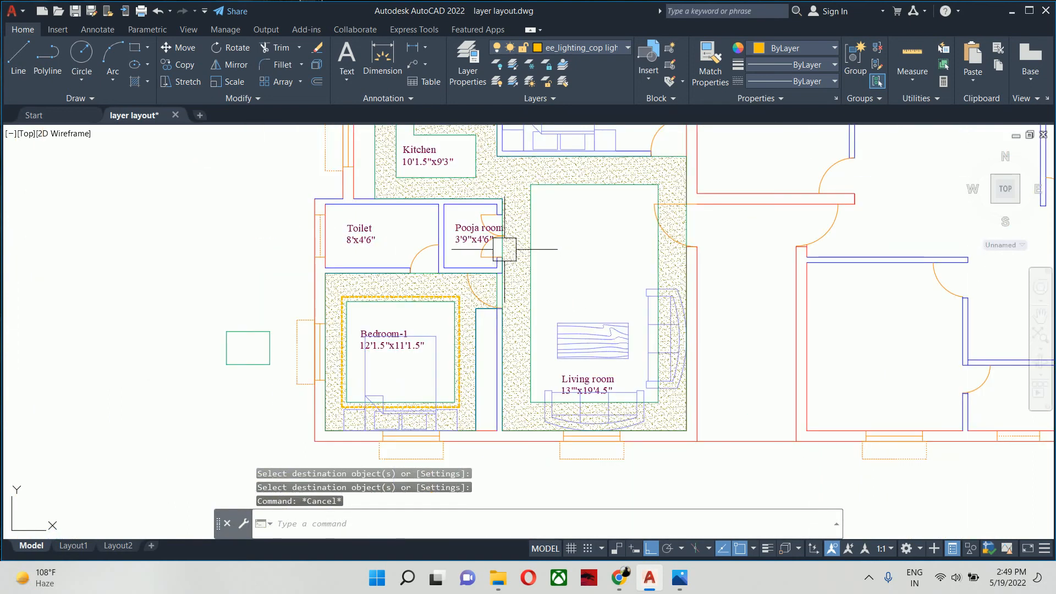
{"action": "key", "text": "Escape"}
{"action": "key", "text": "Escape"}
- Offset the inner false ceiling outlines of the living room and the kitchen 4" outward
{"action": "middle_click_drag", "start_coordinate": [504, 249], "coordinate": [479, 262]}
{"action": "middle_click_drag", "start_coordinate": [525, 223], "coordinate": [470, 251]}
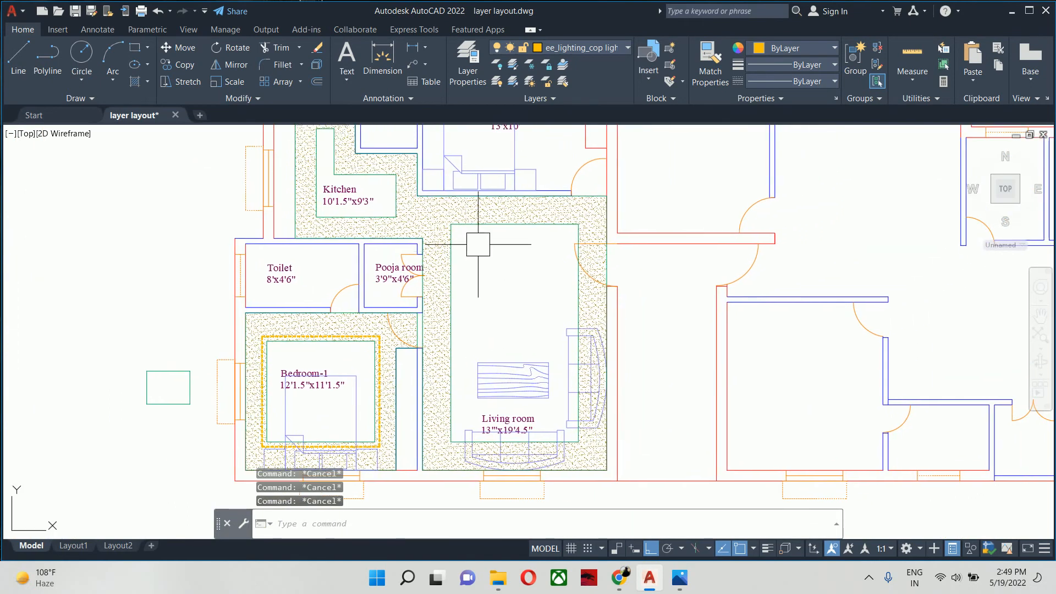
{"action": "type", "text": "o"}
{"action": "key", "text": "Return"}
{"action": "scroll", "coordinate": [471, 224], "scroll_direction": "up", "scroll_amount": 3}
{"action": "type", "text": "4"}
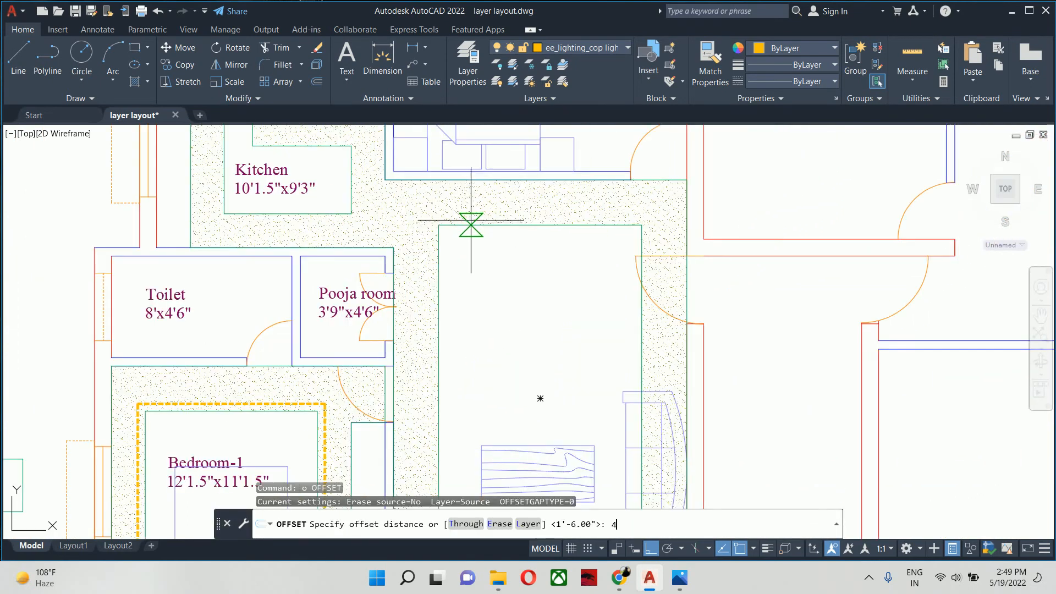
{"action": "key", "text": "Return"}
{"action": "scroll", "coordinate": [474, 227], "scroll_direction": "up", "scroll_amount": 3}
{"action": "left_click", "coordinate": [475, 227]}
{"action": "left_click", "coordinate": [458, 203]}
{"action": "left_click", "coordinate": [457, 203]}
{"action": "mouse_move", "coordinate": [215, 257]}
{"action": "middle_mouse_down"}
{"action": "mouse_move", "coordinate": [273, 330]}
{"action": "mouse_move", "coordinate": [242, 225]}
{"action": "middle_mouse_up"}
{"action": "left_click", "coordinate": [268, 284]}
{"action": "key", "text": "Escape"}
{"action": "key", "text": "Escape"}
{"action": "key", "text": "Escape"}
- Match the properties of Bedroom-1's dashed cove lighting line onto the living room's outer offset rectangle
{"action": "scroll", "coordinate": [272, 293], "scroll_direction": "down", "scroll_amount": 5}
{"action": "key", "text": "Return"}
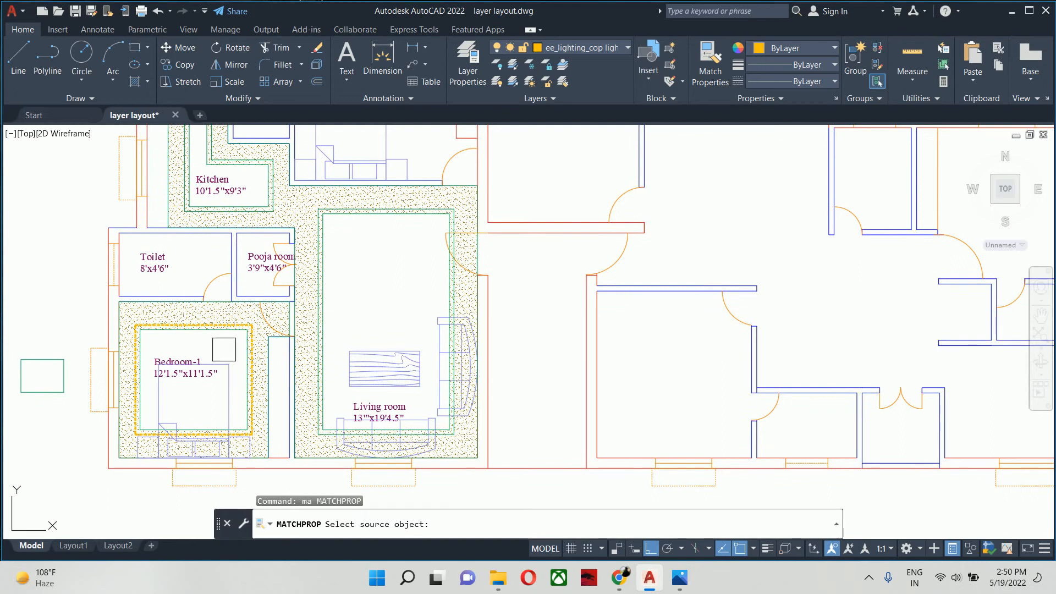
{"action": "scroll", "coordinate": [233, 325], "scroll_direction": "up", "scroll_amount": 5}
{"action": "left_click", "coordinate": [235, 308]}
{"action": "key", "text": "Escape"}
{"action": "key", "text": "Return"}
{"action": "left_click", "coordinate": [235, 309]}
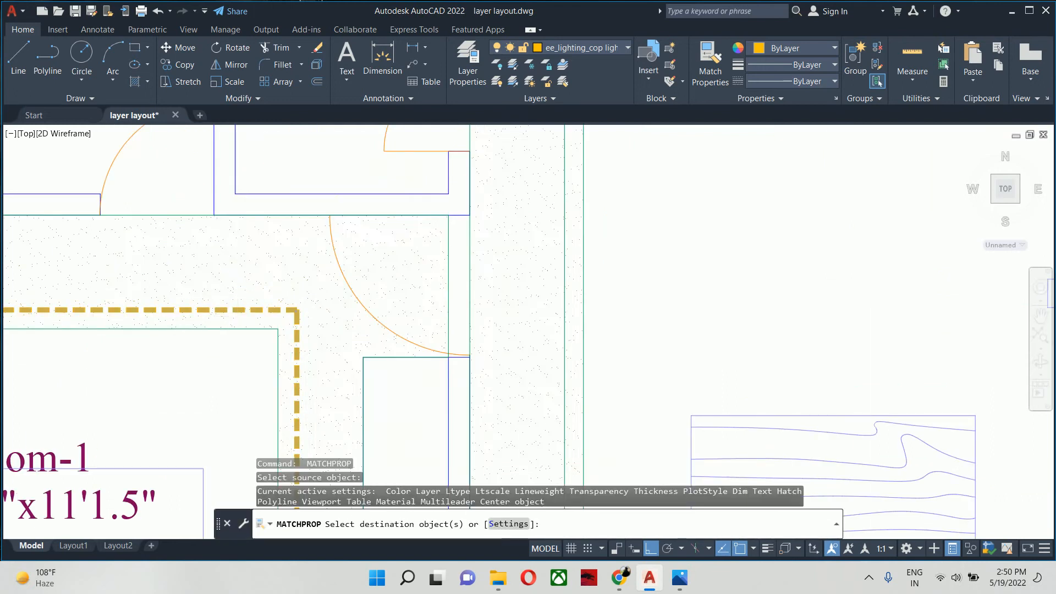
{"action": "scroll", "coordinate": [308, 335], "scroll_direction": "down", "scroll_amount": 5}
{"action": "middle_click_drag", "start_coordinate": [325, 343], "coordinate": [136, 345]}
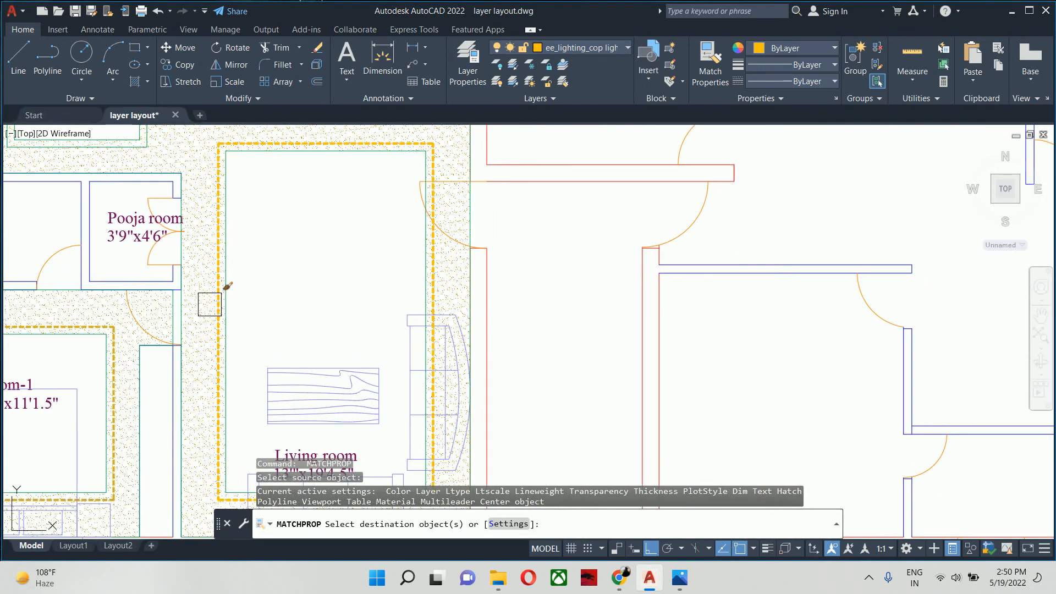
{"action": "left_click", "coordinate": [209, 303]}
{"action": "middle_click_drag", "start_coordinate": [213, 306], "coordinate": [581, 536]}
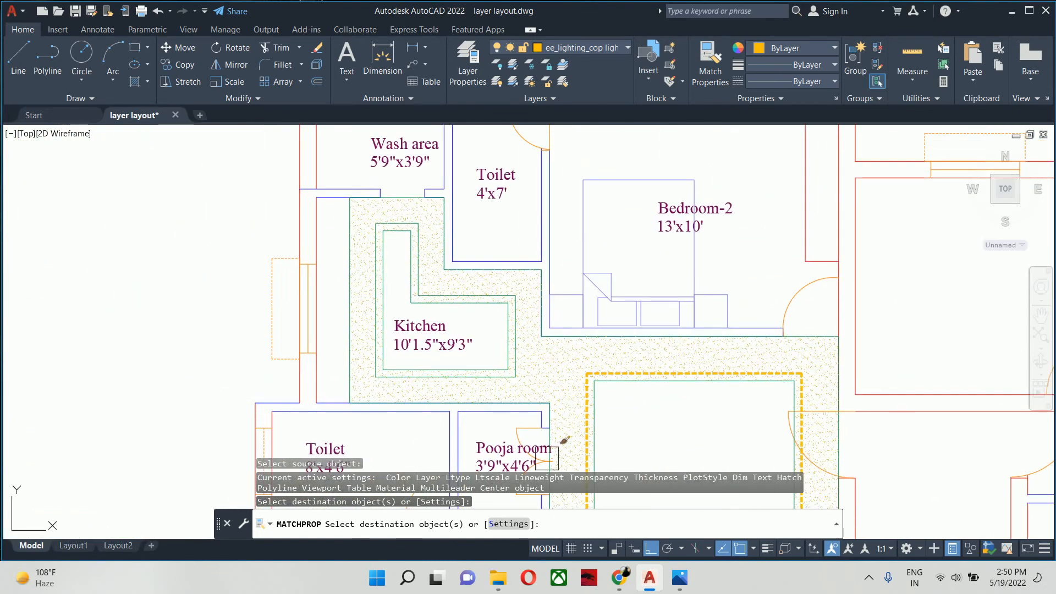
- Apply the matched cove lighting properties to the kitchen's outer offset outline and end the command
{"action": "scroll", "coordinate": [532, 415], "scroll_direction": "up", "scroll_amount": 4}
{"action": "left_click", "coordinate": [471, 324]}
{"action": "key", "text": "Return"}
{"action": "scroll", "coordinate": [471, 325], "scroll_direction": "down", "scroll_amount": 6}
{"action": "key", "text": "Escape"}
{"action": "mouse_move", "coordinate": [476, 328]}
{"action": "middle_mouse_down"}
{"action": "mouse_move", "coordinate": [441, 361]}
{"action": "mouse_move", "coordinate": [164, 369]}
{"action": "mouse_move", "coordinate": [238, 367]}
{"action": "middle_mouse_up"}
{"action": "key", "text": "Escape"}
{"action": "key", "text": "Escape"}
{"action": "scroll", "coordinate": [176, 357], "scroll_direction": "down", "scroll_amount": 2}
{"action": "scroll", "coordinate": [242, 330], "scroll_direction": "up", "scroll_amount": 4}
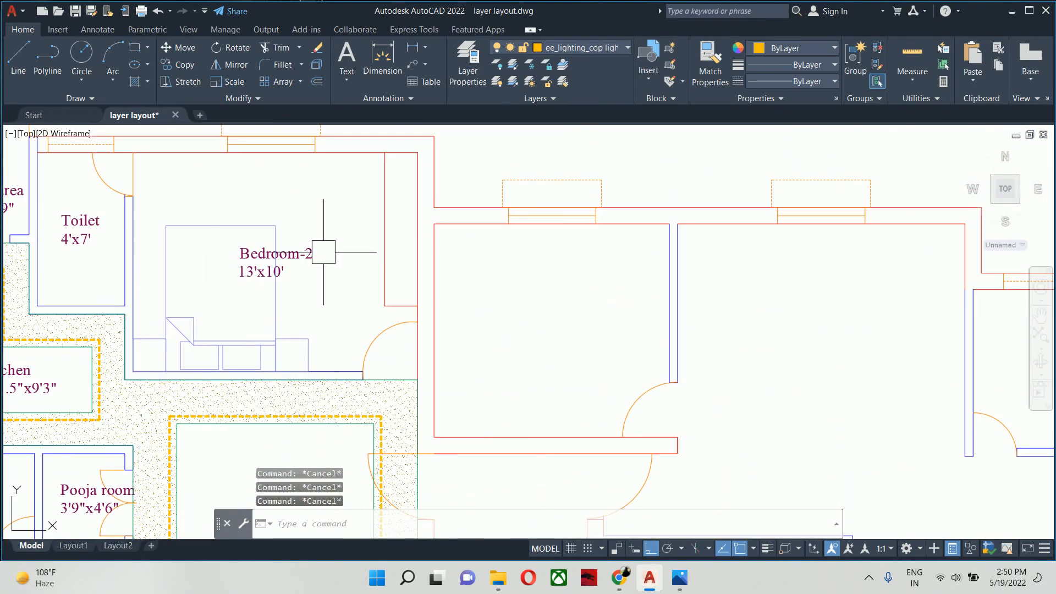
- Trace a polyline from Bedroom-2's lower toilet-side corner up that wall, along the window wall and around the wardrobe
{"action": "type", "text": "pl"}
{"action": "key", "text": "Return"}
{"action": "scroll", "coordinate": [182, 364], "scroll_direction": "up", "scroll_amount": 2}
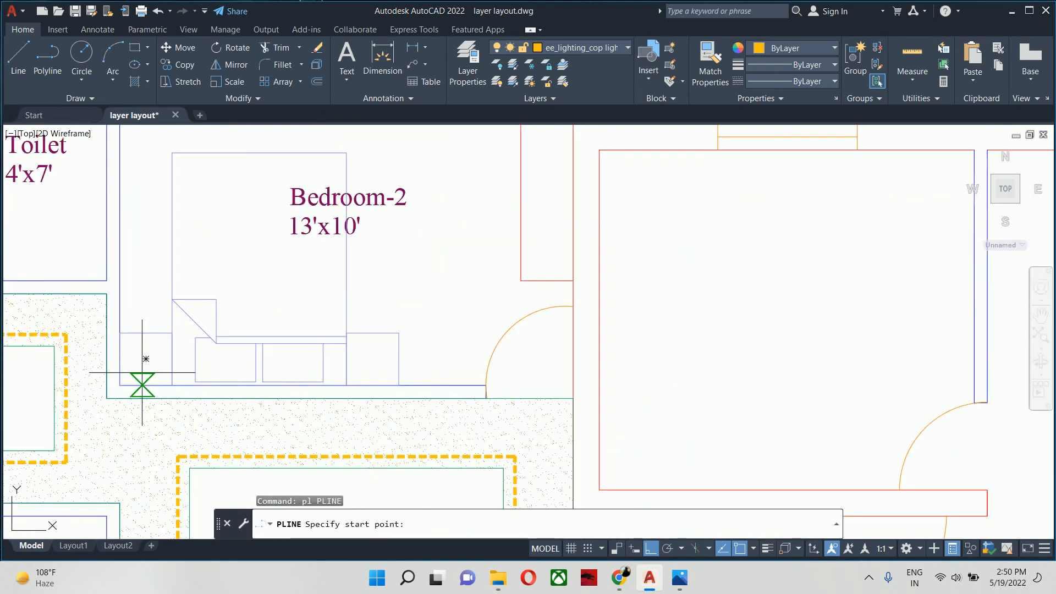
{"action": "left_click", "coordinate": [119, 385]}
{"action": "mouse_move", "coordinate": [136, 248]}
{"action": "middle_mouse_down"}
{"action": "mouse_move", "coordinate": [156, 265]}
{"action": "mouse_move", "coordinate": [171, 497]}
{"action": "middle_mouse_up"}
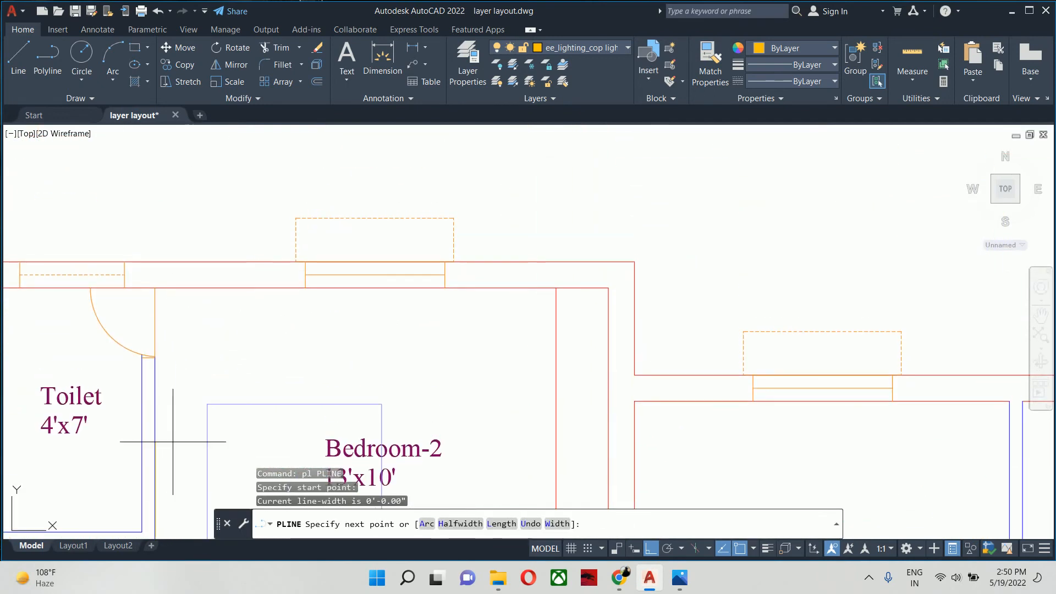
{"action": "left_click", "coordinate": [155, 286]}
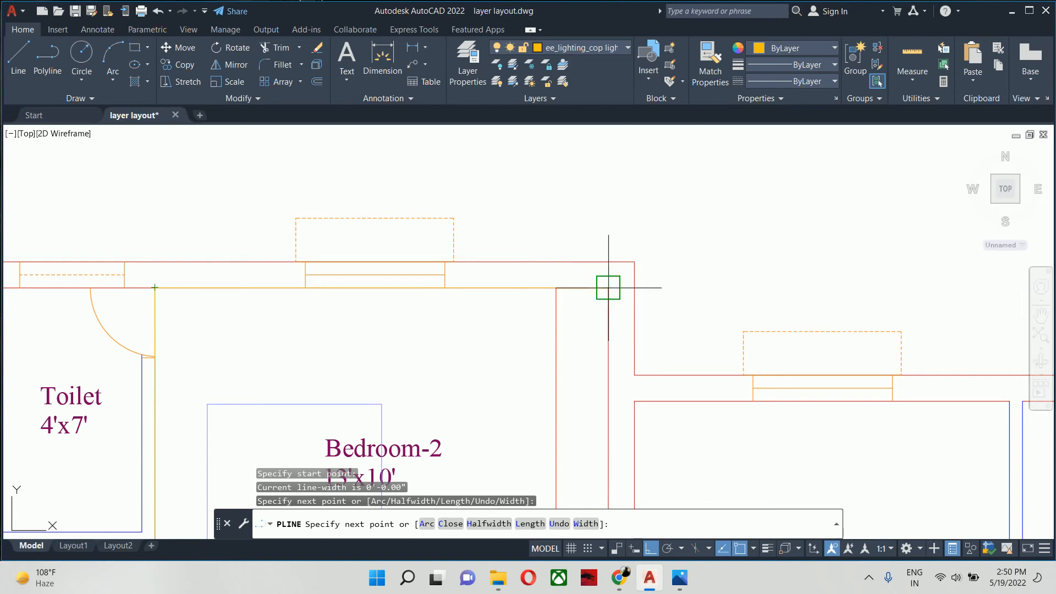
{"action": "left_click", "coordinate": [556, 286]}
{"action": "middle_click_drag", "start_coordinate": [556, 409], "coordinate": [495, 229]}
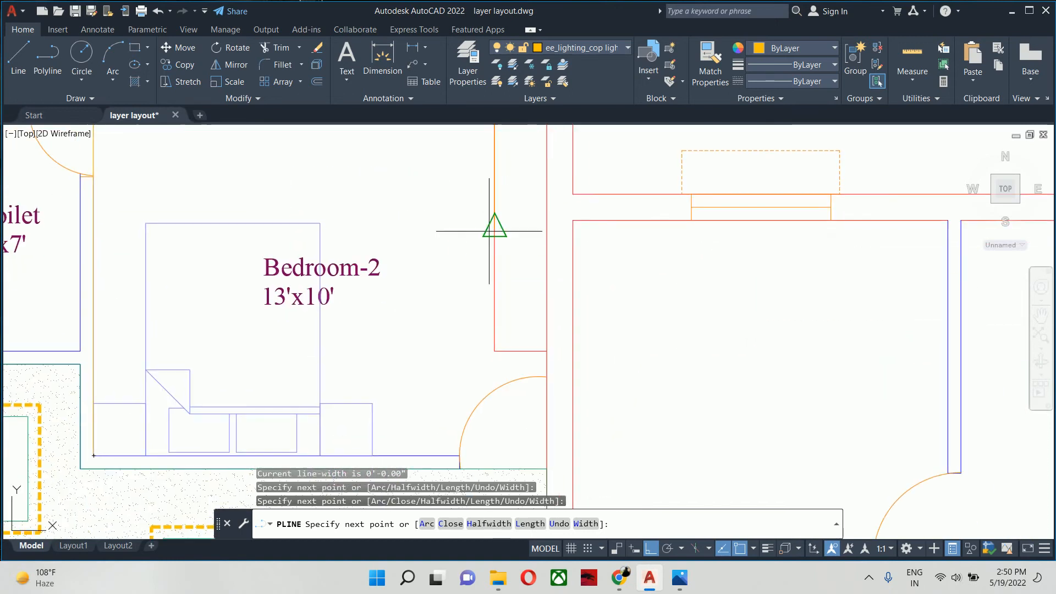
{"action": "left_click", "coordinate": [495, 348]}
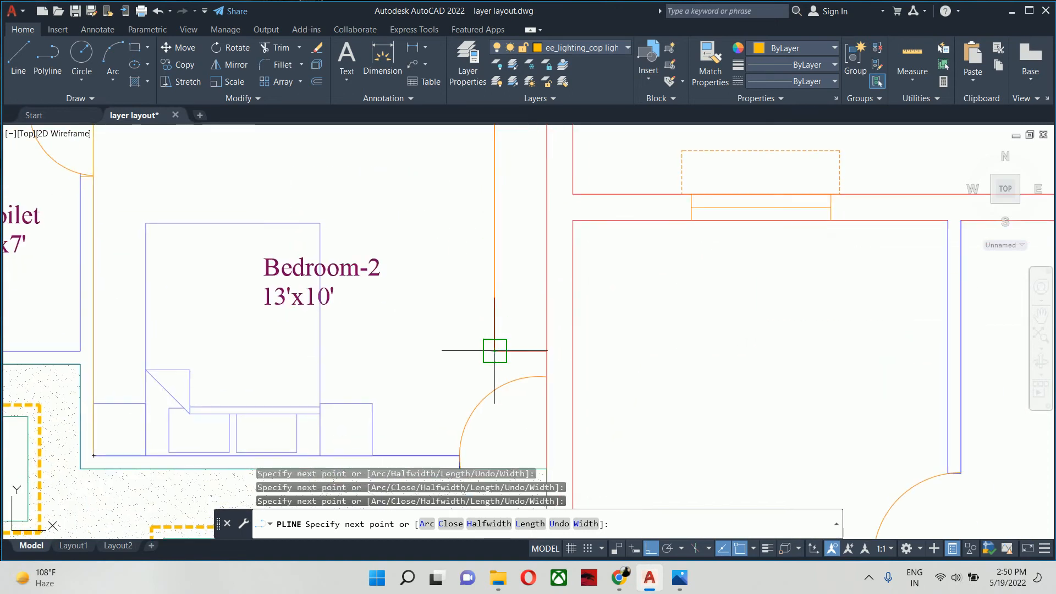
{"action": "left_click", "coordinate": [547, 350]}
- Continue the Bedroom-2 polyline down to the door opening, level with the lower wall's inner face, and close it at its start
{"action": "middle_click_drag", "start_coordinate": [496, 350], "coordinate": [488, 176]}
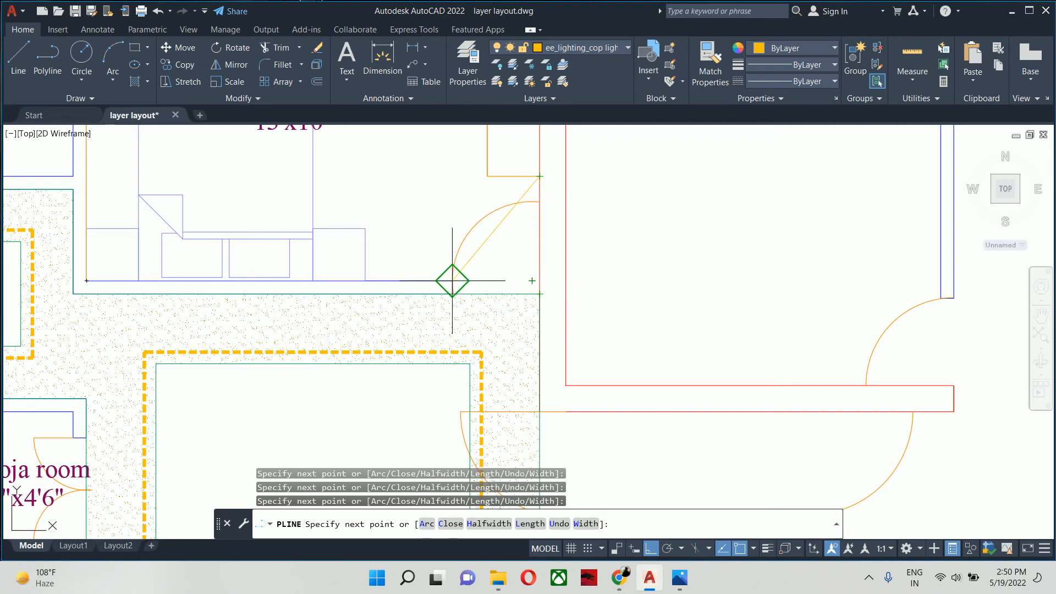
{"action": "scroll", "coordinate": [452, 280], "scroll_direction": "up", "scroll_amount": 3}
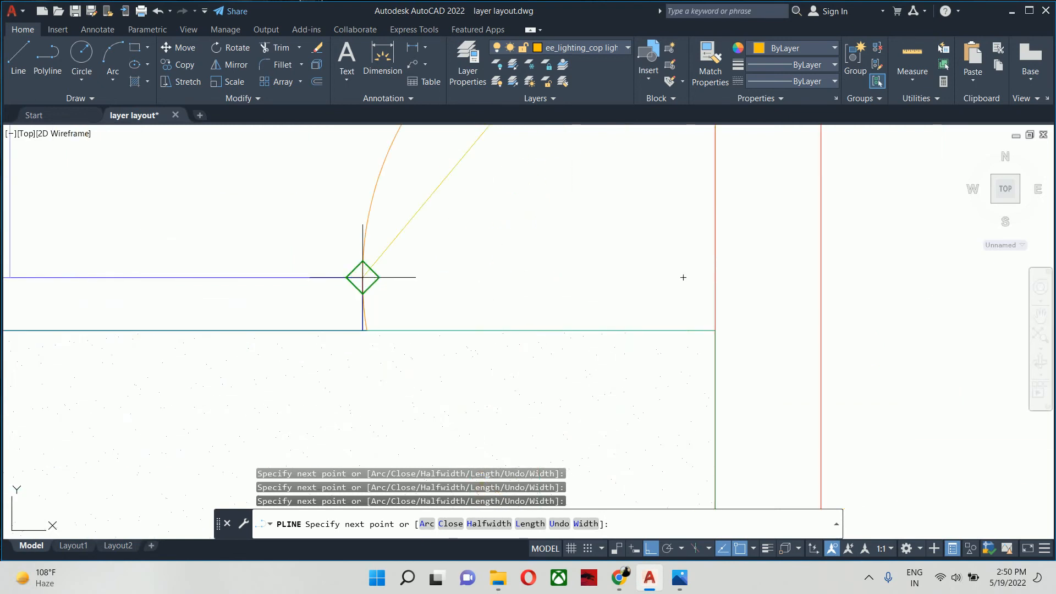
{"action": "left_click", "coordinate": [699, 288]}
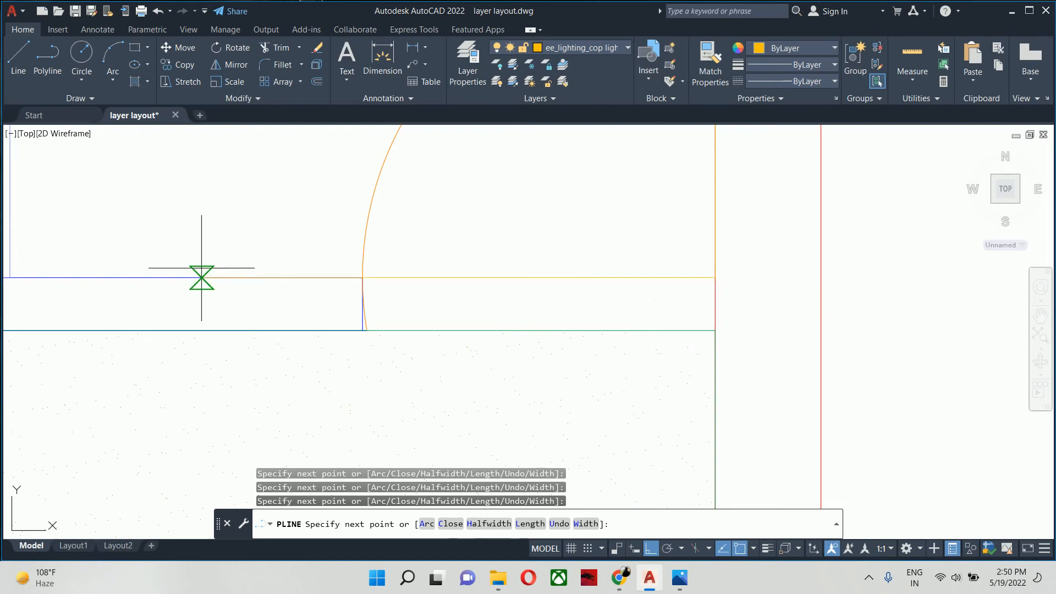
{"action": "middle_click_drag", "start_coordinate": [168, 268], "coordinate": [686, 305]}
{"action": "scroll", "coordinate": [660, 302], "scroll_direction": "down", "scroll_amount": 3}
{"action": "scroll", "coordinate": [354, 299], "scroll_direction": "up", "scroll_amount": 4}
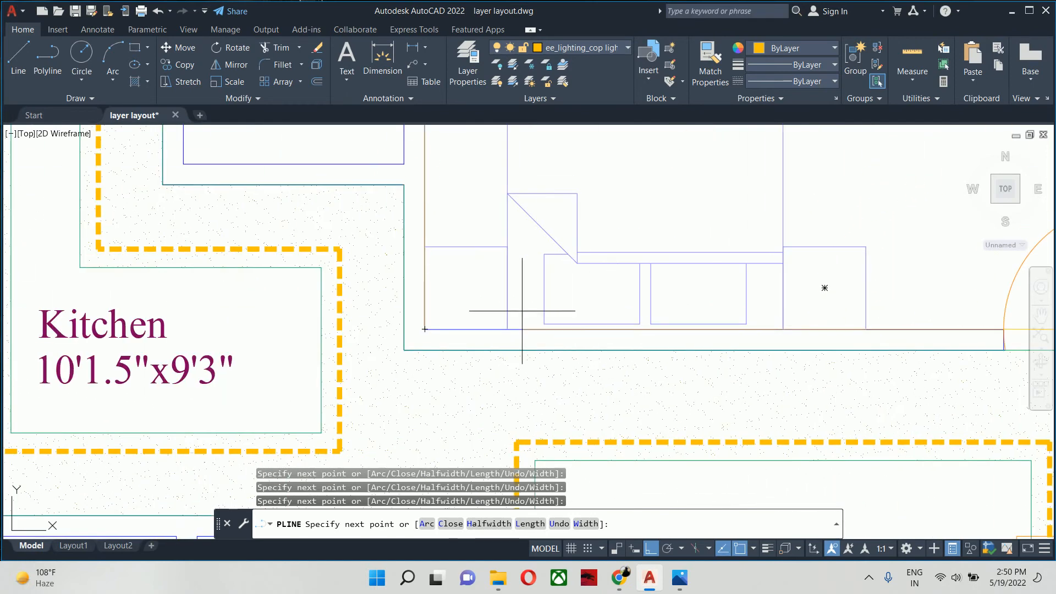
{"action": "type", "text": "c"}
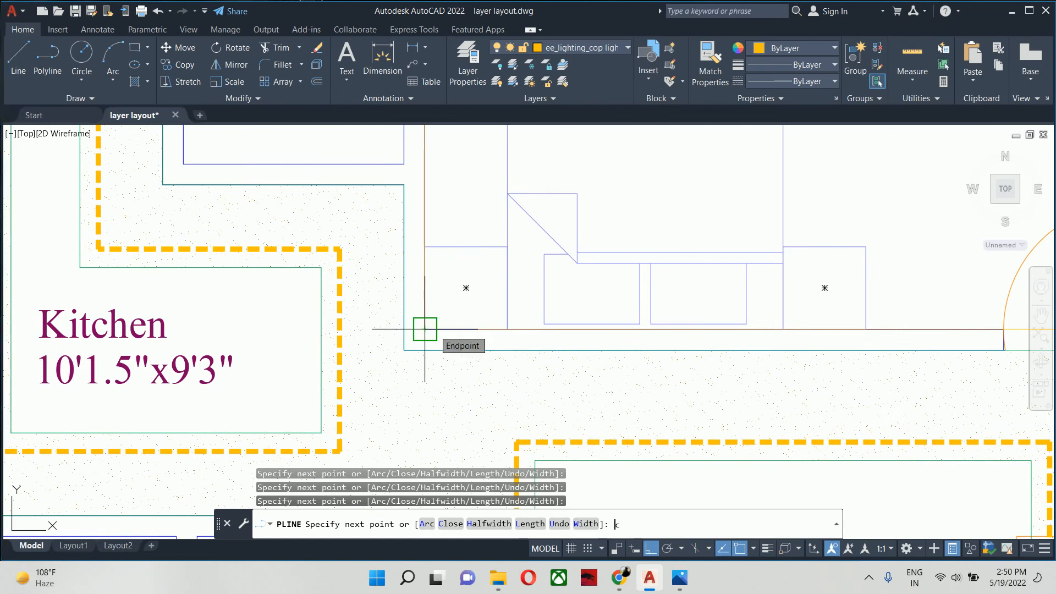
{"action": "key", "text": "Return"}
{"action": "key", "text": "Escape"}
- Match the properties of the living room's inner false ceiling rectangle onto the Bedroom-2 outline
{"action": "scroll", "coordinate": [450, 315], "scroll_direction": "down", "scroll_amount": 5}
{"action": "middle_click_drag", "start_coordinate": [484, 304], "coordinate": [447, 289]}
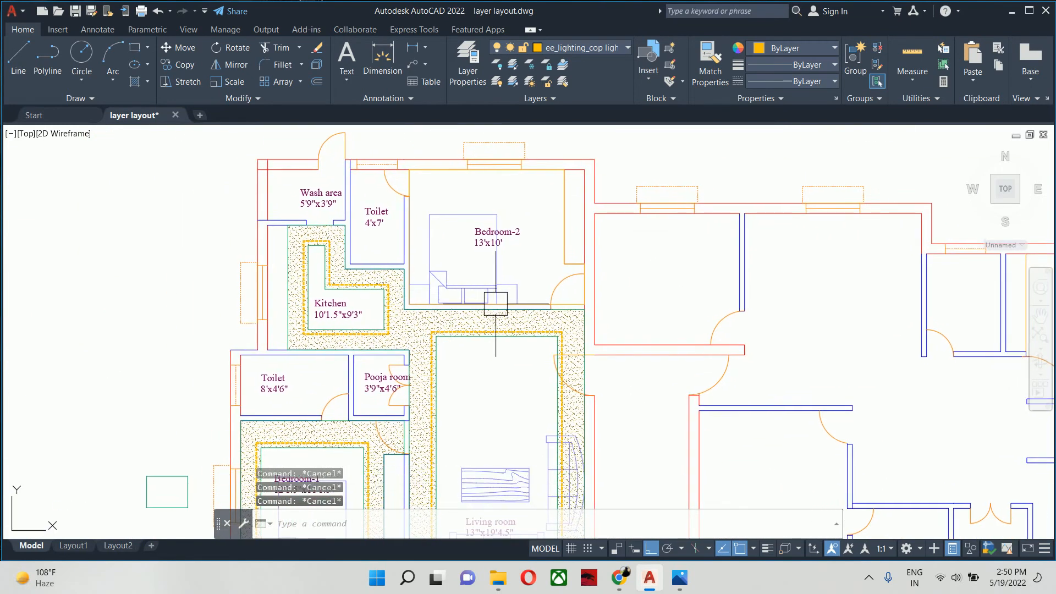
{"action": "type", "text": "ma"}
{"action": "key", "text": "Return"}
{"action": "scroll", "coordinate": [527, 338], "scroll_direction": "up", "scroll_amount": 8}
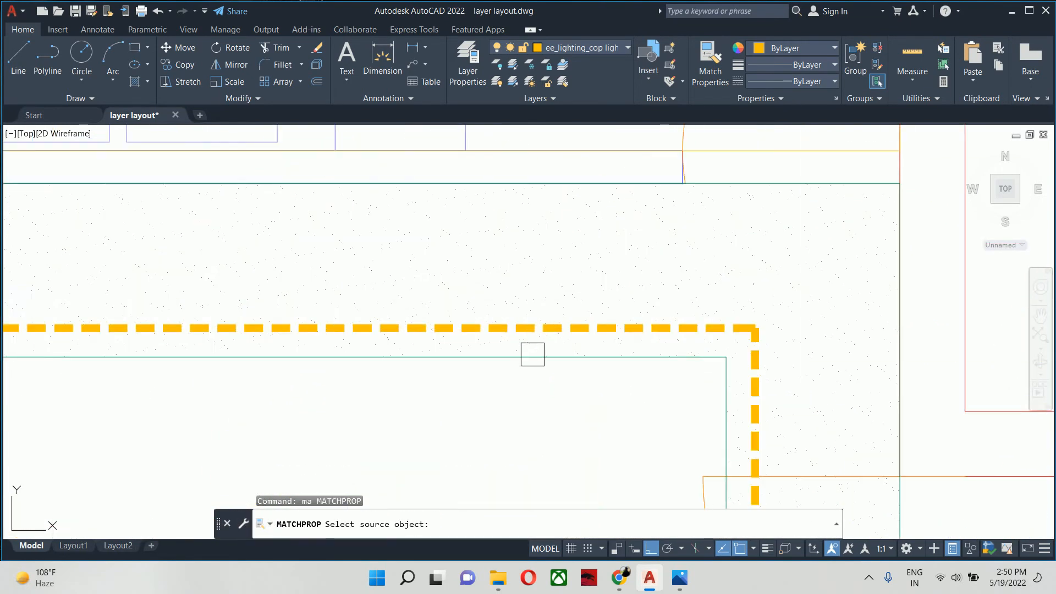
{"action": "left_click", "coordinate": [532, 354]}
{"action": "scroll", "coordinate": [533, 384], "scroll_direction": "down", "scroll_amount": 5}
{"action": "scroll", "coordinate": [506, 315], "scroll_direction": "up", "scroll_amount": 3}
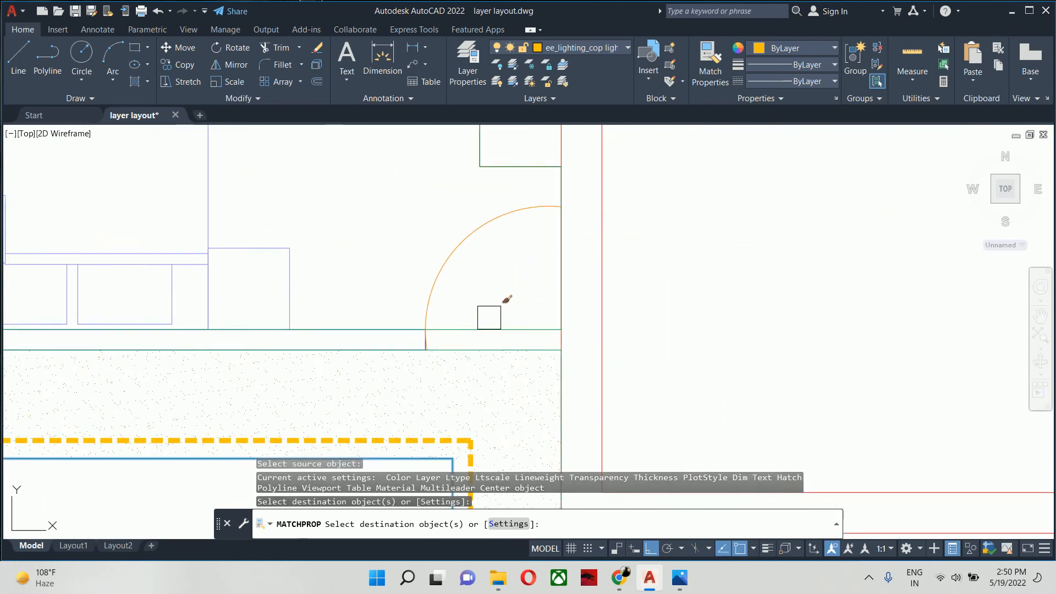
{"action": "key", "text": "Escape"}
{"action": "key", "text": "Escape"}
- Offset the Bedroom-2 false ceiling outline 18" inward
{"action": "scroll", "coordinate": [484, 303], "scroll_direction": "down", "scroll_amount": 4}
{"action": "middle_click_drag", "start_coordinate": [484, 303], "coordinate": [538, 333]}
{"action": "type", "text": "o"}
{"action": "key", "text": "Return"}
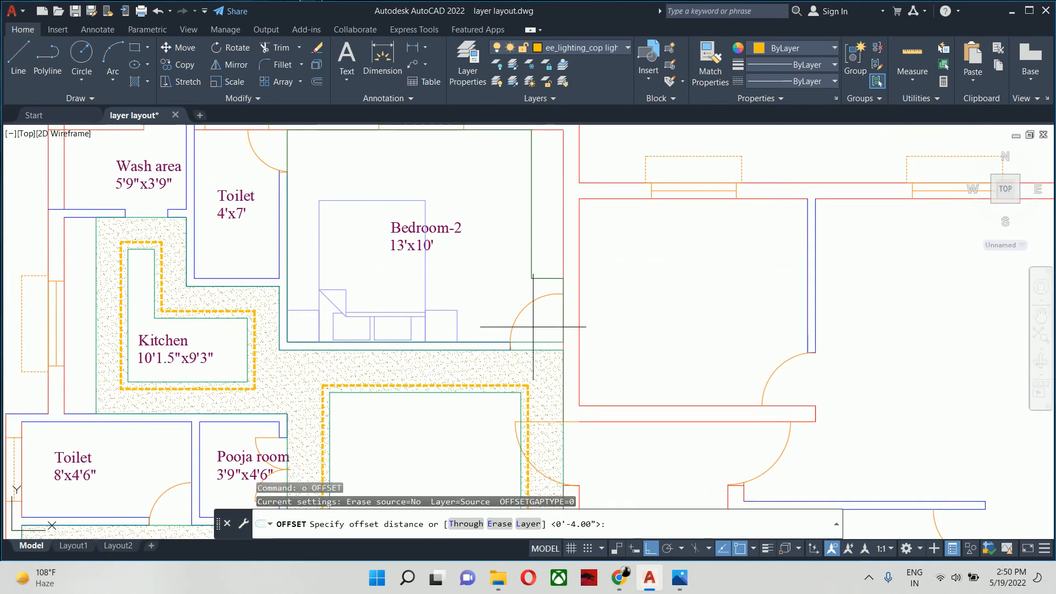
{"action": "type", "text": "18"}
{"action": "key", "text": "Return"}
{"action": "scroll", "coordinate": [532, 338], "scroll_direction": "up", "scroll_amount": 4}
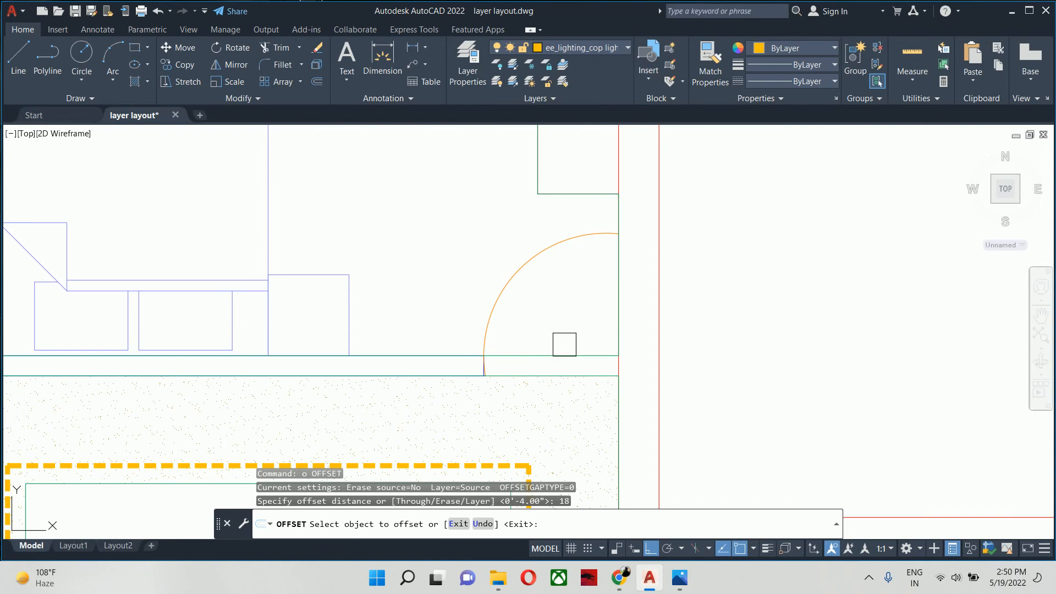
{"action": "left_click", "coordinate": [565, 344]}
{"action": "left_click", "coordinate": [558, 325]}
{"action": "key", "text": "Escape"}
{"action": "key", "text": "Escape"}
{"action": "key", "text": "Escape"}
{"action": "key", "text": "Escape"}
- Stretch the lower edge of Bedroom-2's inner ceiling rectangle 6" inward
{"action": "scroll", "coordinate": [548, 319], "scroll_direction": "down", "scroll_amount": 4}
{"action": "middle_click_drag", "start_coordinate": [518, 317], "coordinate": [559, 357]}
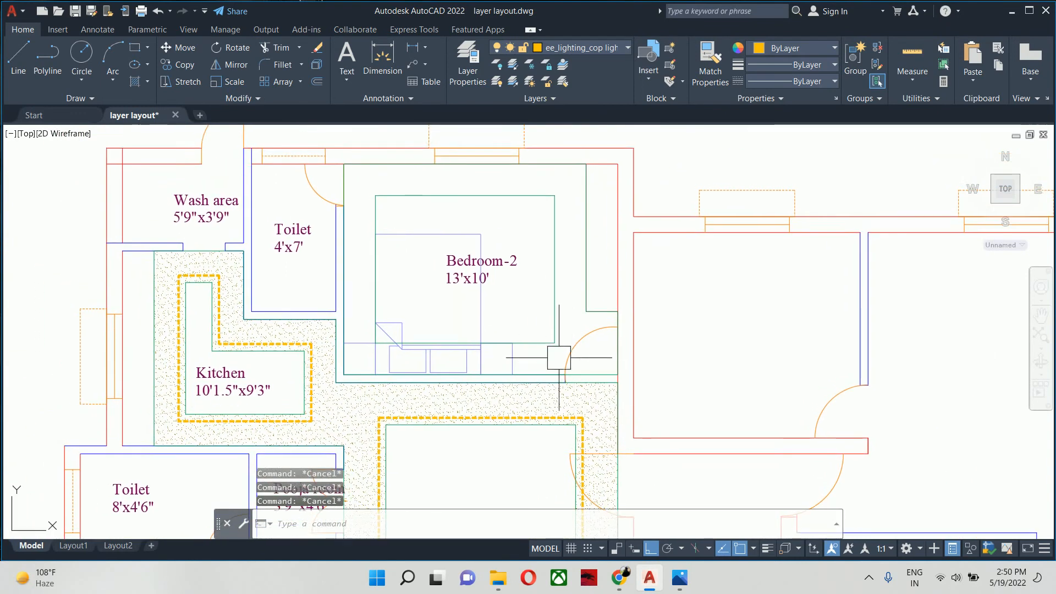
{"action": "scroll", "coordinate": [528, 352], "scroll_direction": "up", "scroll_amount": 2}
{"action": "left_click", "coordinate": [537, 341]}
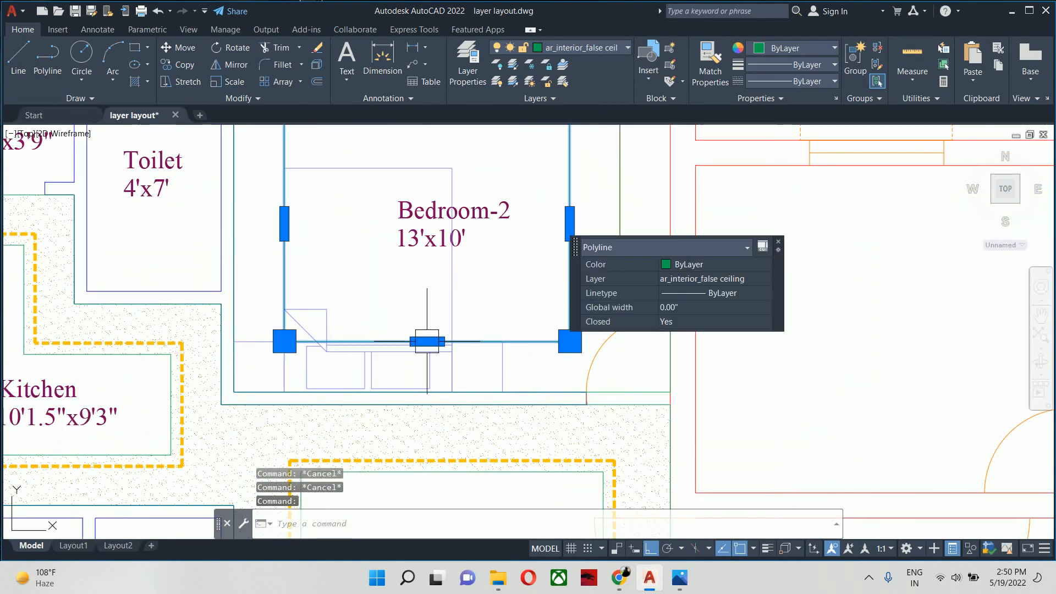
{"action": "left_click", "coordinate": [426, 341]}
{"action": "key", "text": "Return"}
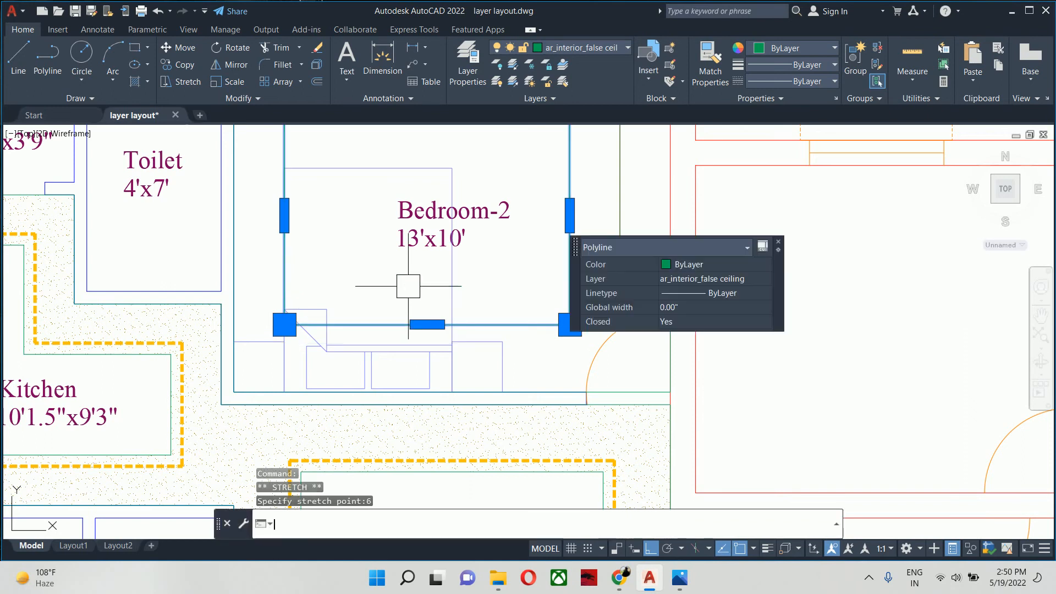
- Stretch the upper edge of Bedroom-2's inner ceiling rectangle 6" inward and clear the selection
{"action": "scroll", "coordinate": [418, 247], "scroll_direction": "down", "scroll_amount": 3}
{"action": "scroll", "coordinate": [418, 248], "scroll_direction": "up", "scroll_amount": 3}
{"action": "middle_click_drag", "start_coordinate": [473, 176], "coordinate": [538, 377]}
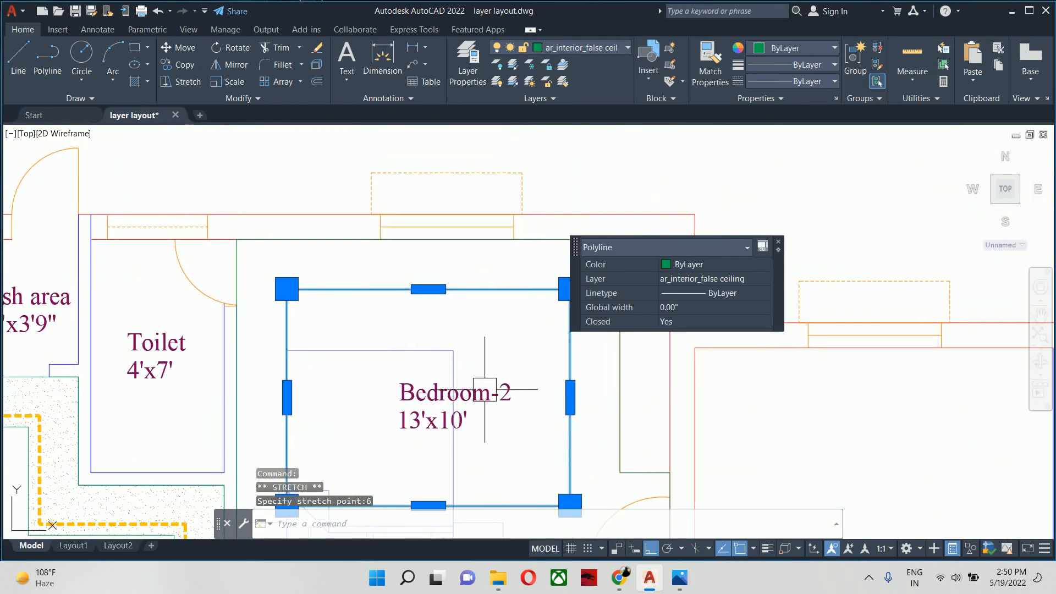
{"action": "left_click", "coordinate": [429, 289]}
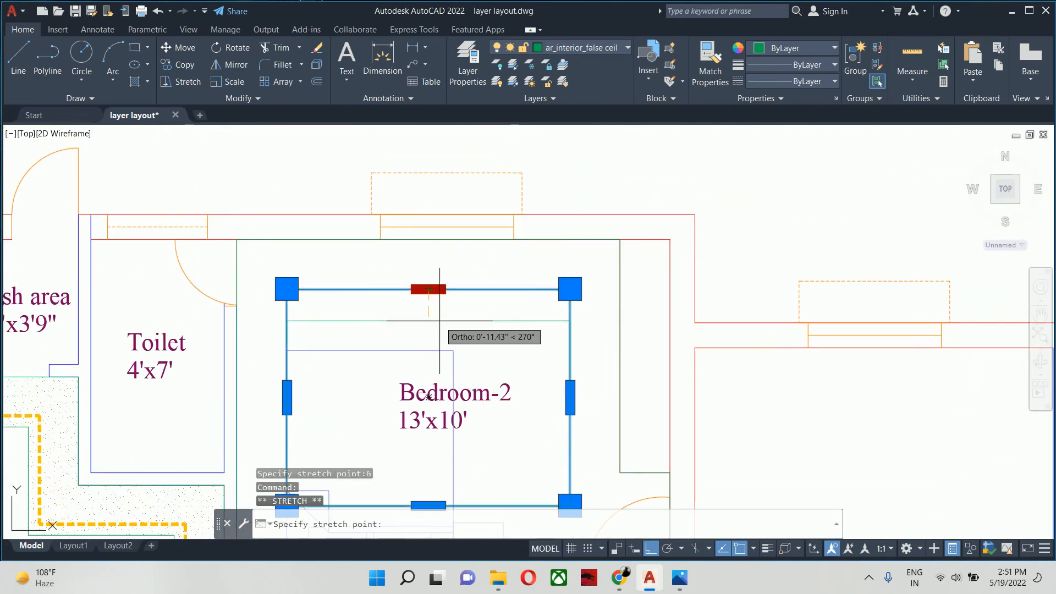
{"action": "type", "text": "6"}
{"action": "key", "text": "Return"}
{"action": "scroll", "coordinate": [437, 326], "scroll_direction": "down", "scroll_amount": 1}
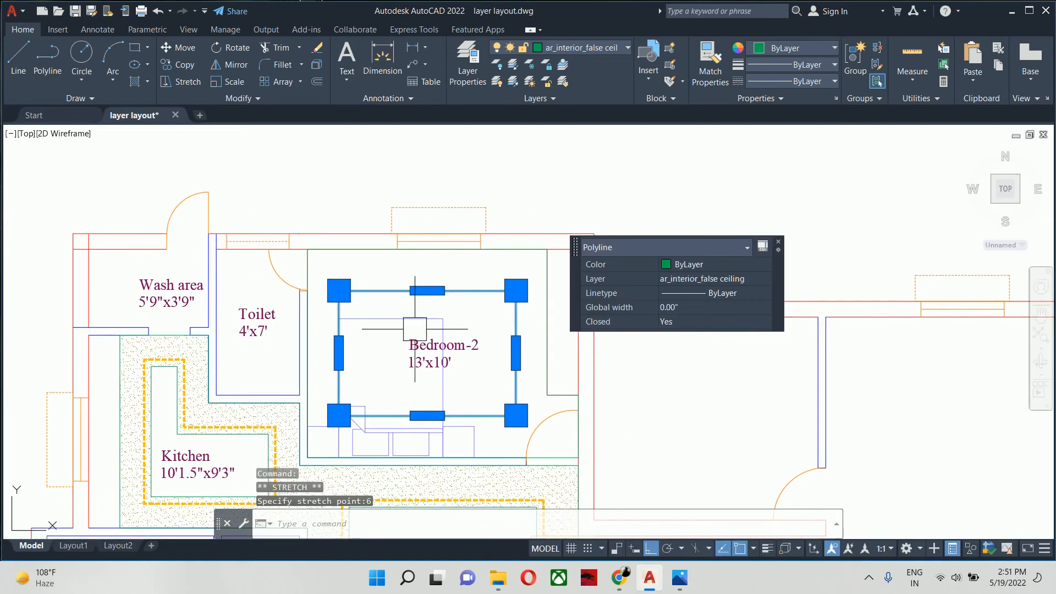
{"action": "key", "text": "Escape"}
- Move the Bedroom-2 bed with its side tables about 1'-9" horizontally toward the wardrobe, centring it under the ceiling rectangle
{"action": "middle_click_drag", "start_coordinate": [406, 443], "coordinate": [378, 370]}
{"action": "type", "text": "m"}
{"action": "key", "text": "Return"}
{"action": "left_click", "coordinate": [400, 390]}
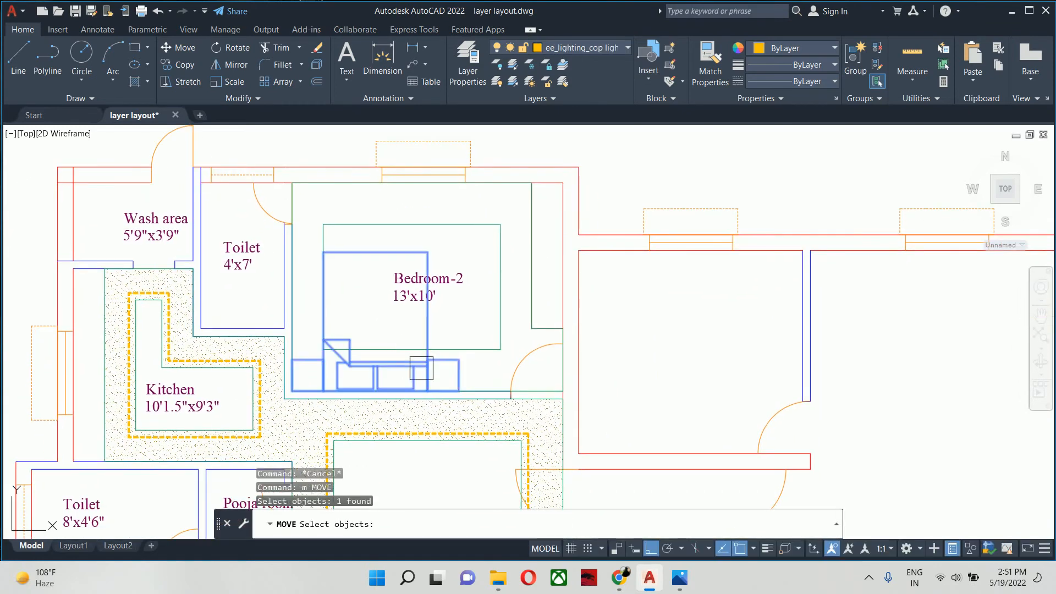
{"action": "scroll", "coordinate": [400, 389], "scroll_direction": "up", "scroll_amount": 5}
{"action": "key", "text": "Return"}
{"action": "scroll", "coordinate": [305, 287], "scroll_direction": "down", "scroll_amount": 1}
{"action": "scroll", "coordinate": [305, 286], "scroll_direction": "down", "scroll_amount": 3}
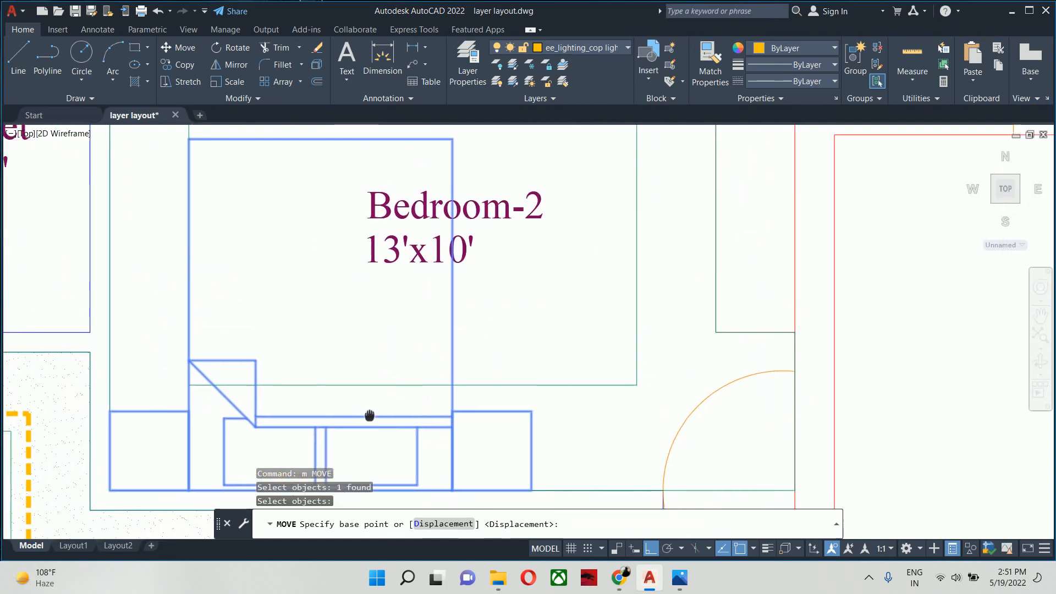
{"action": "left_click", "coordinate": [336, 225]}
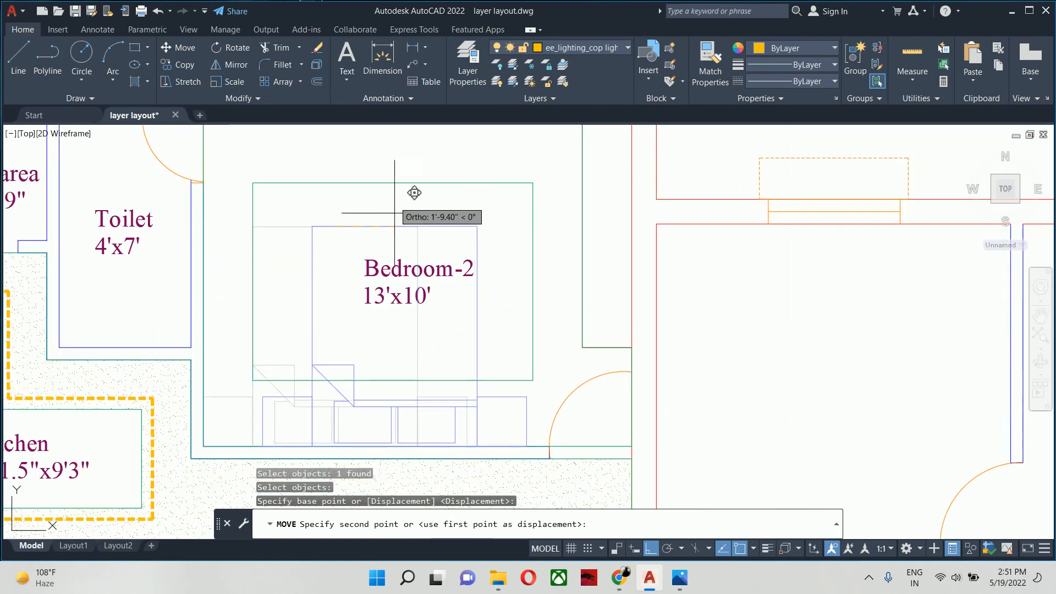
{"action": "key", "text": "Escape"}
{"action": "key", "text": "Escape"}
{"action": "key", "text": "Escape"}
{"action": "key", "text": "Escape"}
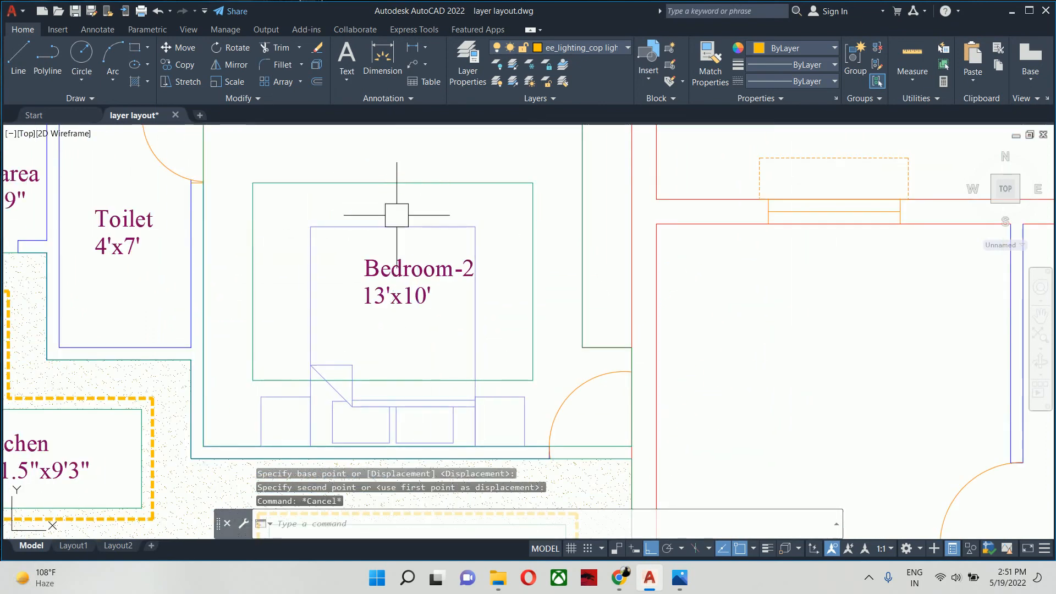
- Hatch the false ceiling band between Bedroom-2's outer outline and inner rectangle with the AR-SAND pattern, adding both outlines as boundary objects
{"action": "scroll", "coordinate": [396, 220], "scroll_direction": "down", "scroll_amount": 5}
{"action": "scroll", "coordinate": [398, 259], "scroll_direction": "up", "scroll_amount": 1}
{"action": "middle_click_drag", "start_coordinate": [398, 259], "coordinate": [398, 237]}
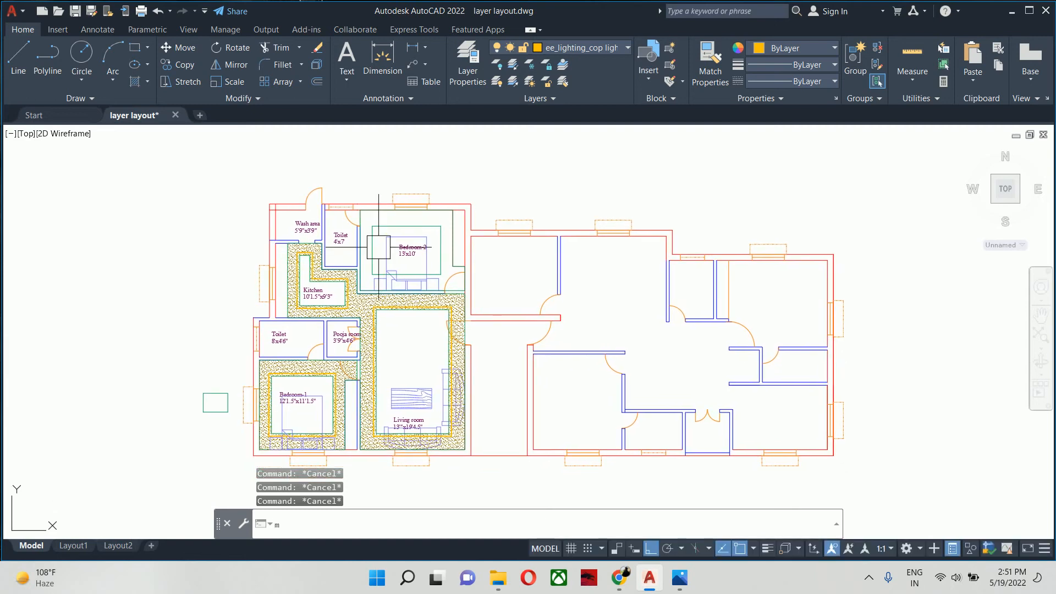
{"action": "type", "text": "H"}
{"action": "key", "text": "Return"}
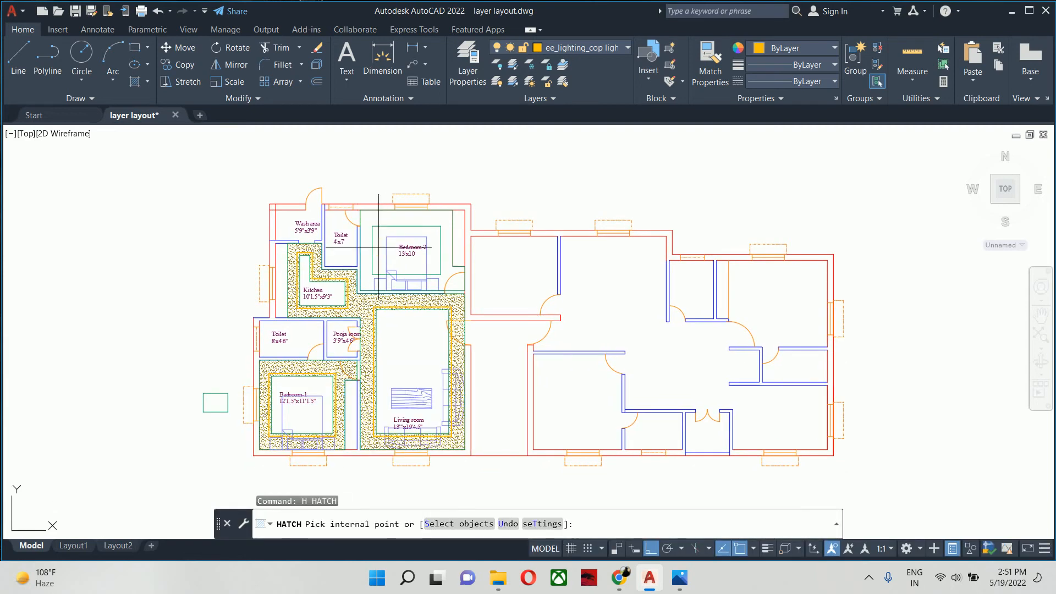
{"action": "scroll", "coordinate": [389, 231], "scroll_direction": "up", "scroll_amount": 2}
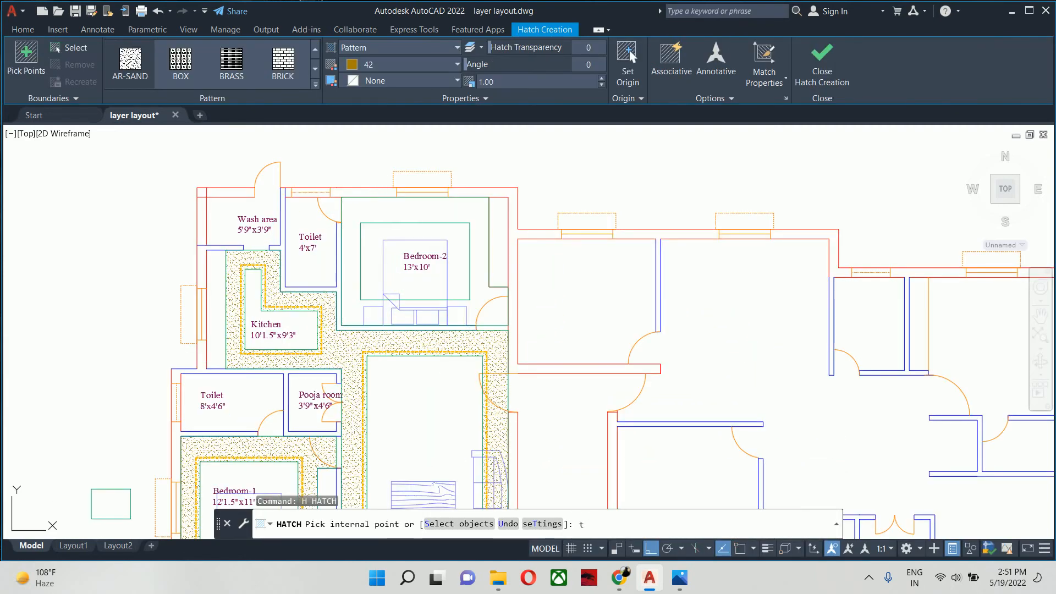
{"action": "type", "text": "t"}
{"action": "key", "text": "Return"}
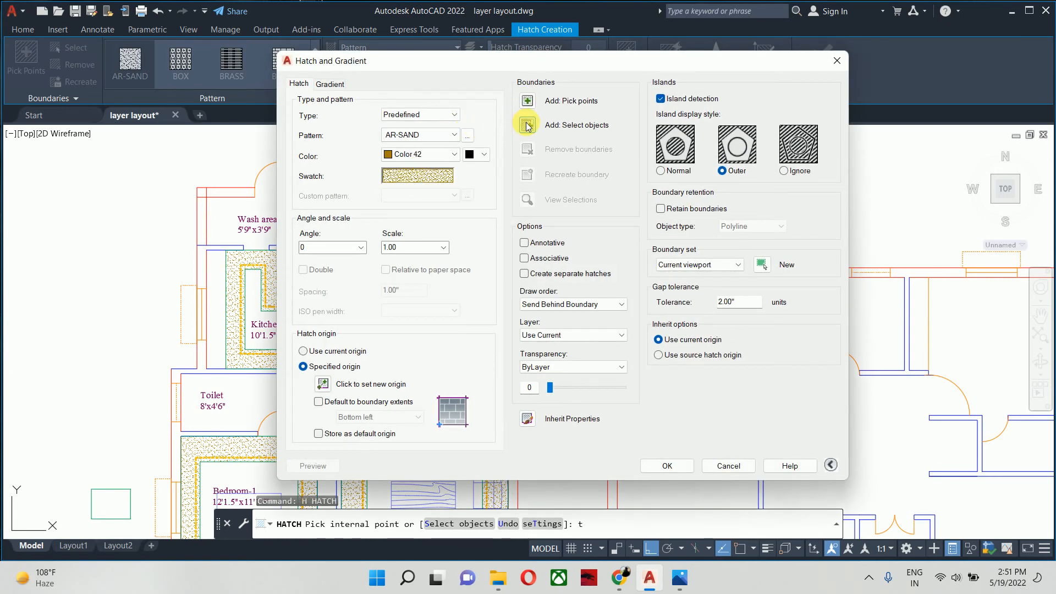
{"action": "left_click", "coordinate": [527, 126]}
{"action": "left_click", "coordinate": [412, 214]}
{"action": "scroll", "coordinate": [381, 208], "scroll_direction": "up", "scroll_amount": 4}
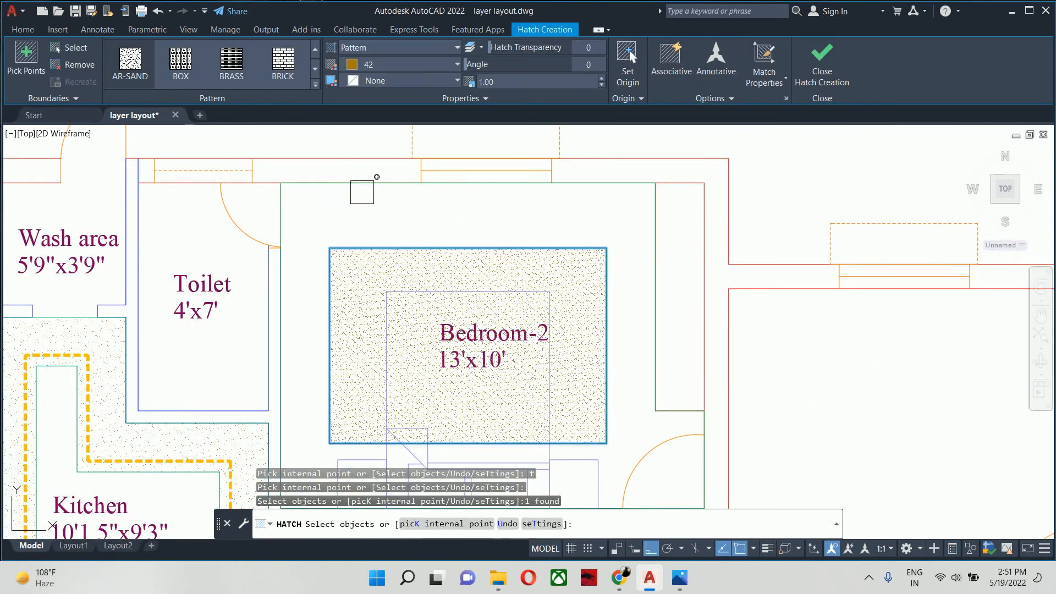
{"action": "left_click", "coordinate": [361, 192]}
{"action": "scroll", "coordinate": [363, 194], "scroll_direction": "down", "scroll_amount": 4}
{"action": "key", "text": "Return"}
{"action": "key", "text": "Escape"}
{"action": "key", "text": "Escape"}
{"action": "middle_click_drag", "start_coordinate": [382, 255], "coordinate": [387, 242]}
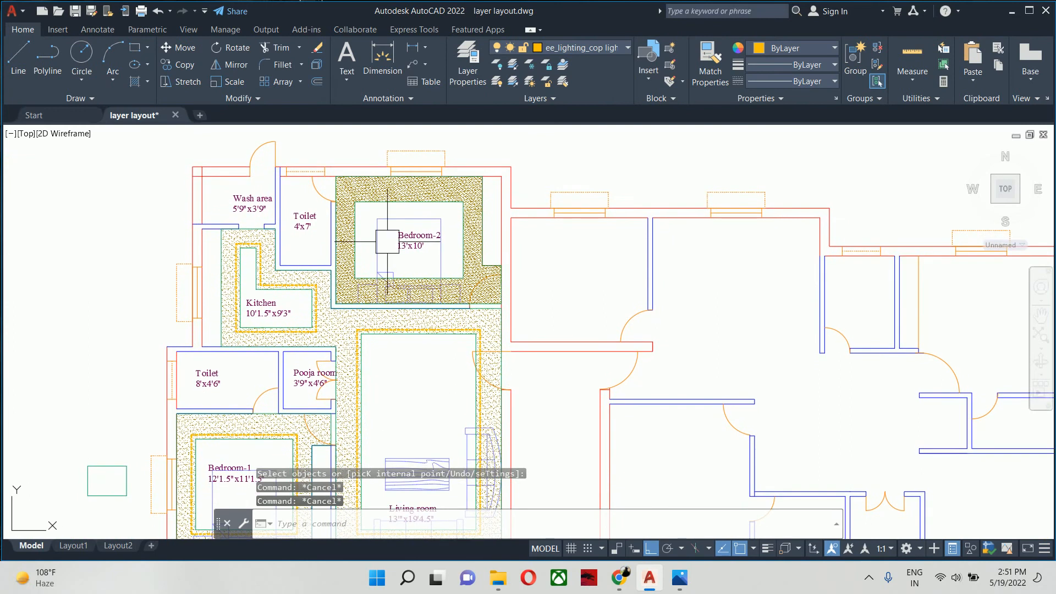
{"action": "type", "text": "ma"}
{"action": "key", "text": "Return"}
{"action": "scroll", "coordinate": [395, 322], "scroll_direction": "up", "scroll_amount": 4}
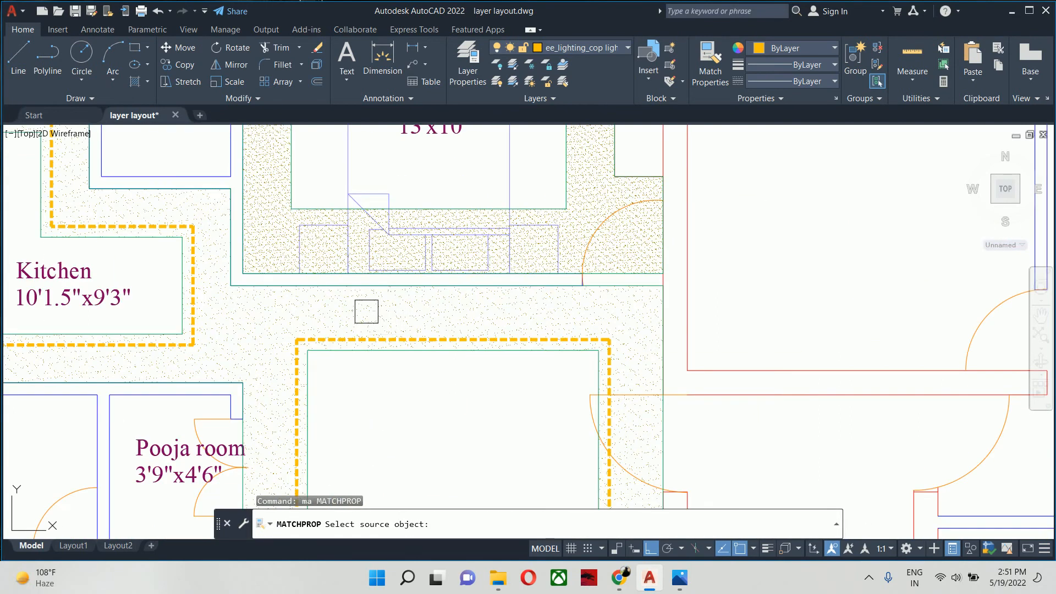
{"action": "key", "text": "Escape"}
- Offset Bedroom-2's inner ceiling rectangle 4" outward
{"action": "type", "text": "o"}
{"action": "key", "text": "Return"}
{"action": "type", "text": "4"}
{"action": "key", "text": "Return"}
{"action": "left_click", "coordinate": [319, 226]}
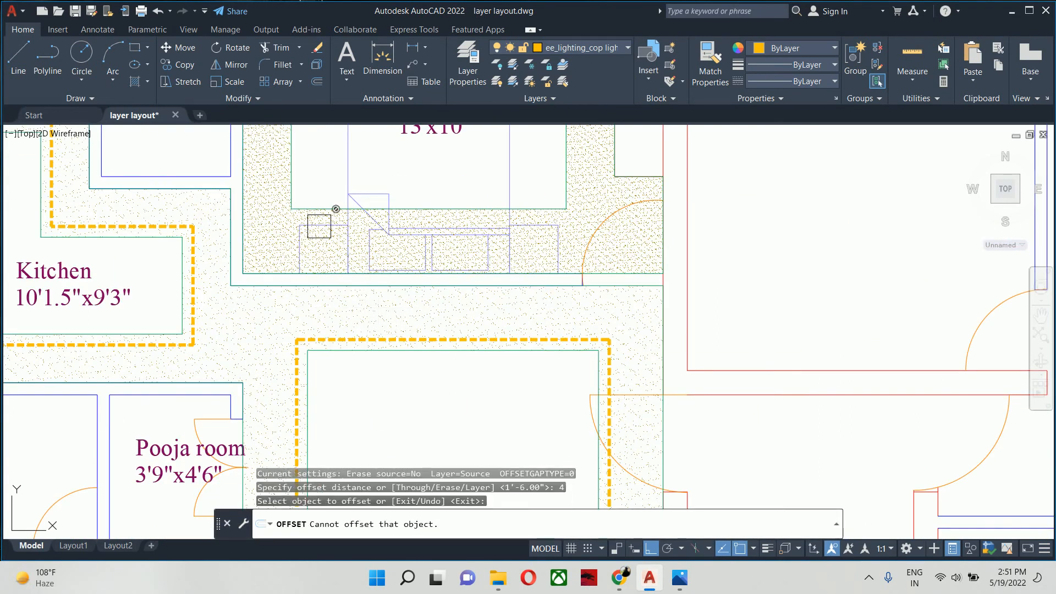
{"action": "left_click", "coordinate": [316, 209]}
{"action": "left_click", "coordinate": [316, 243]}
{"action": "key", "text": "Escape"}
{"action": "key", "text": "Escape"}
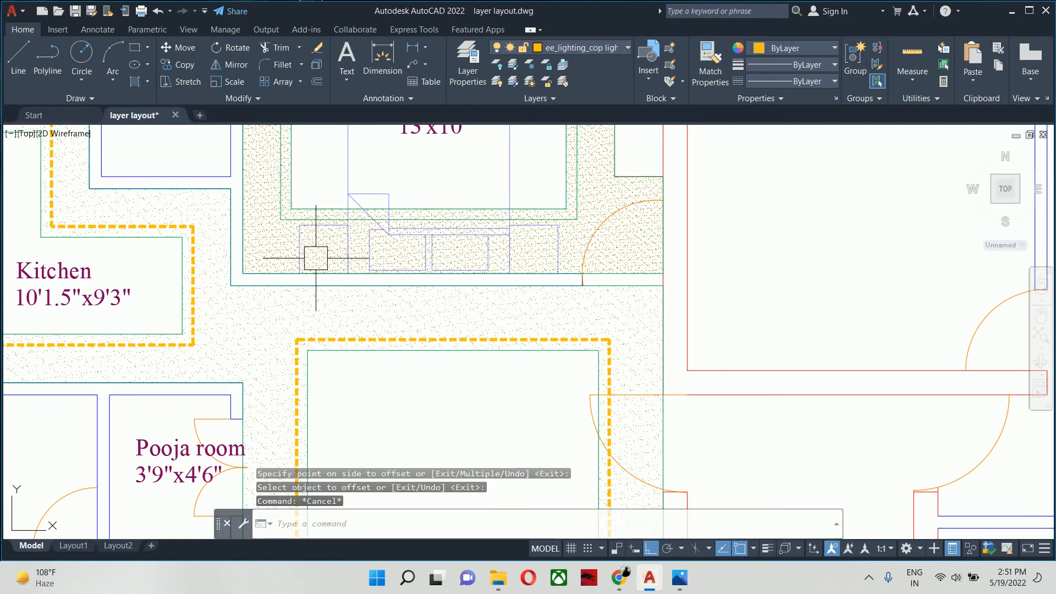
{"action": "type", "text": "ma"}
{"action": "key", "text": "Return"}
{"action": "left_click", "coordinate": [316, 286]}
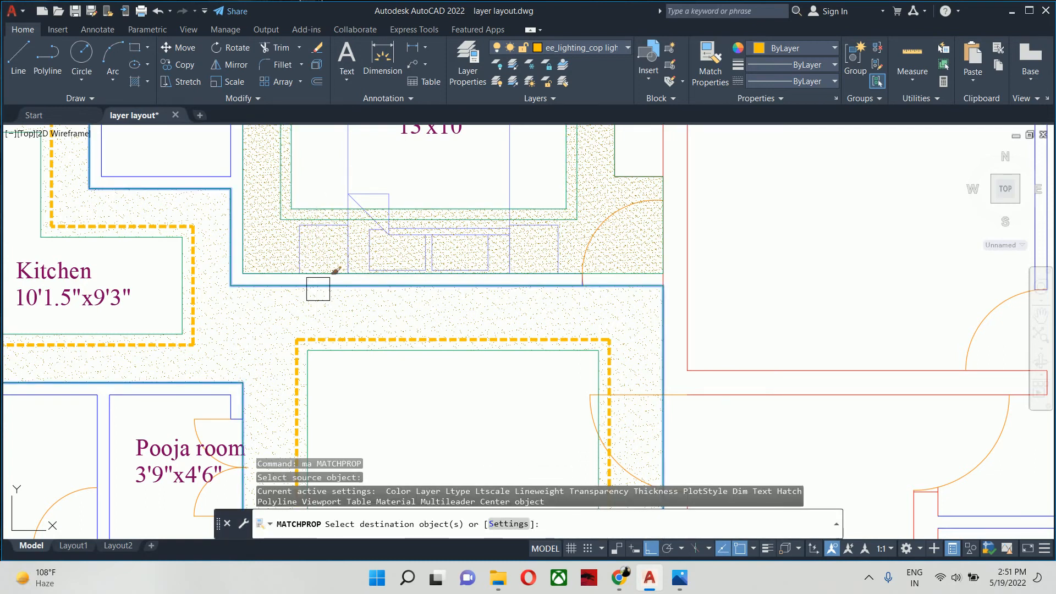
{"action": "key", "text": "Escape"}
- Match the Bedroom-2 ceiling hatch to the properties of the living room and kitchen ceiling hatch
{"action": "key", "text": "Return"}
{"action": "left_click", "coordinate": [311, 304]}
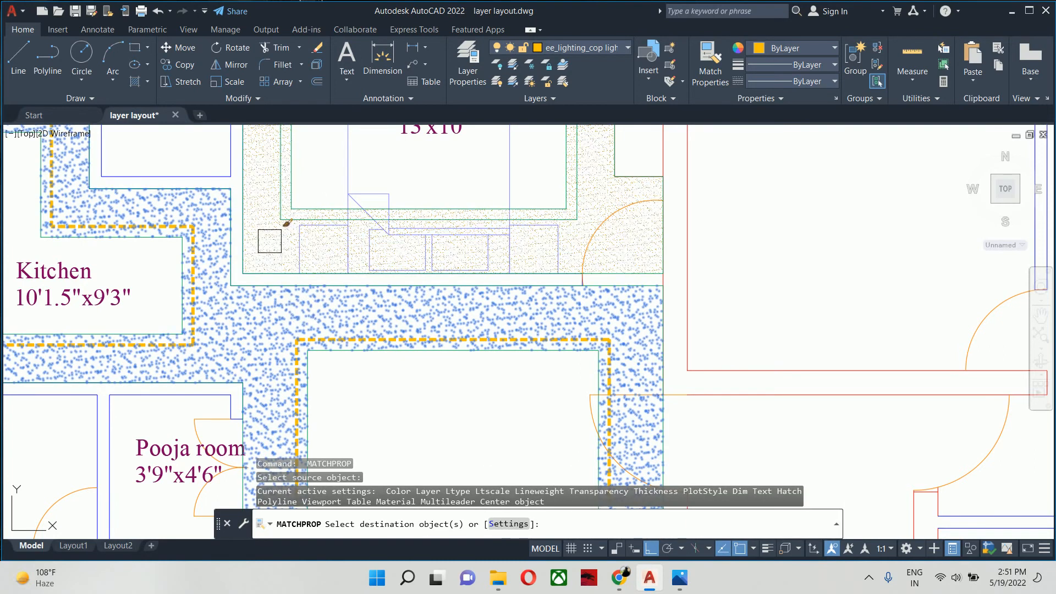
{"action": "left_click", "coordinate": [270, 241]}
{"action": "key", "text": "Return"}
{"action": "key", "text": "Return"}
- Match Bedroom-2's offset ceiling rectangle to the living room's dashed yellow cove lighting line
{"action": "left_click", "coordinate": [339, 336]}
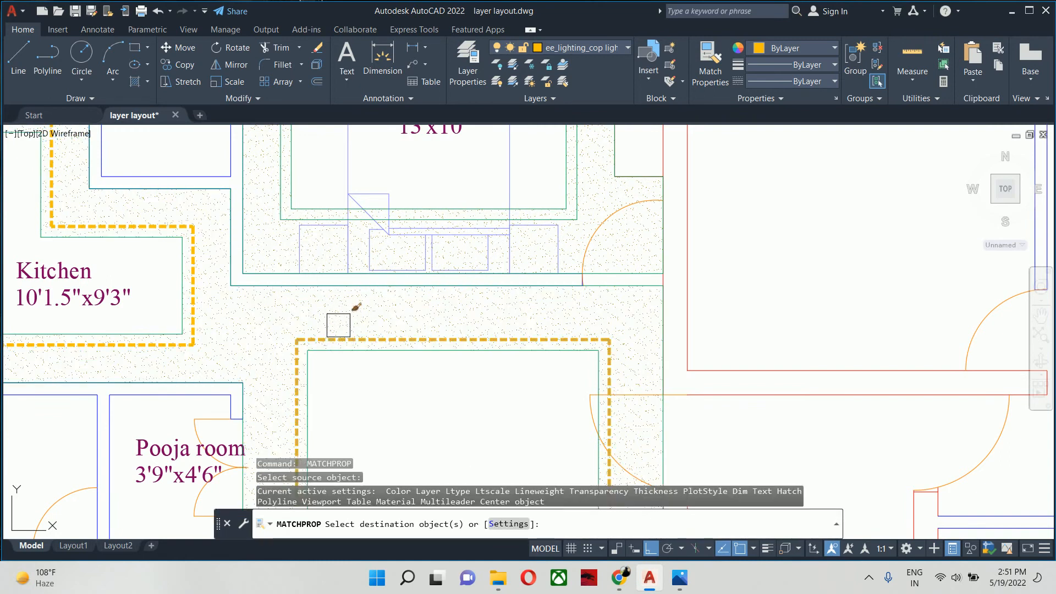
{"action": "left_click", "coordinate": [303, 215]}
{"action": "key", "text": "Escape"}
{"action": "key", "text": "Escape"}
{"action": "key", "text": "Escape"}
- Examine the false ceiling layout across the rooms, especially the ceiling outline and wall strip around the kitchen
{"action": "scroll", "coordinate": [455, 332], "scroll_direction": "down", "scroll_amount": 5}
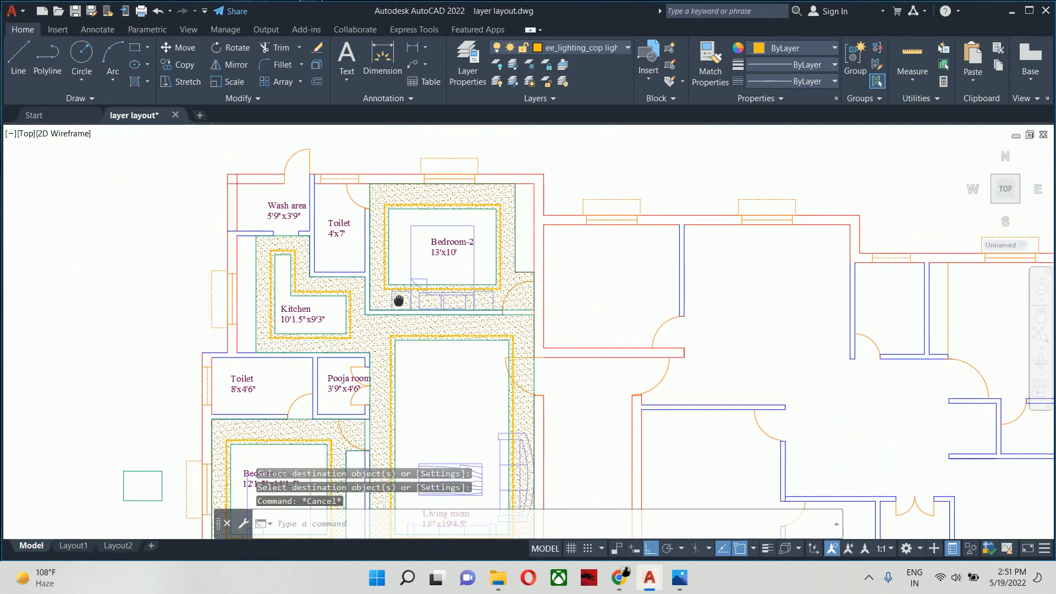
{"action": "middle_click_drag", "start_coordinate": [452, 303], "coordinate": [474, 224]}
{"action": "scroll", "coordinate": [484, 229], "scroll_direction": "down", "scroll_amount": 2}
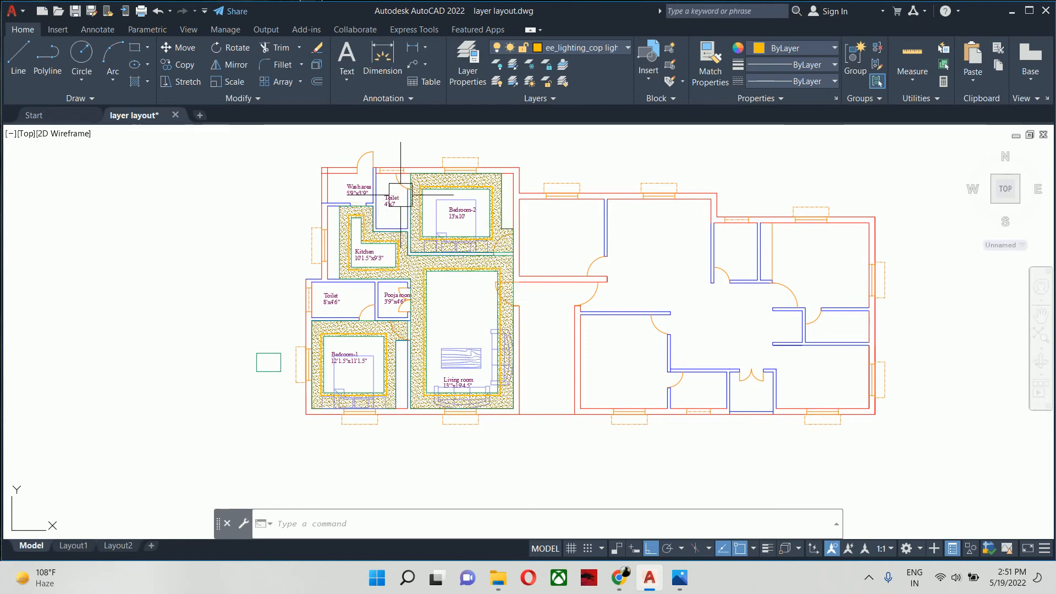
{"action": "scroll", "coordinate": [400, 193], "scroll_direction": "up", "scroll_amount": 2}
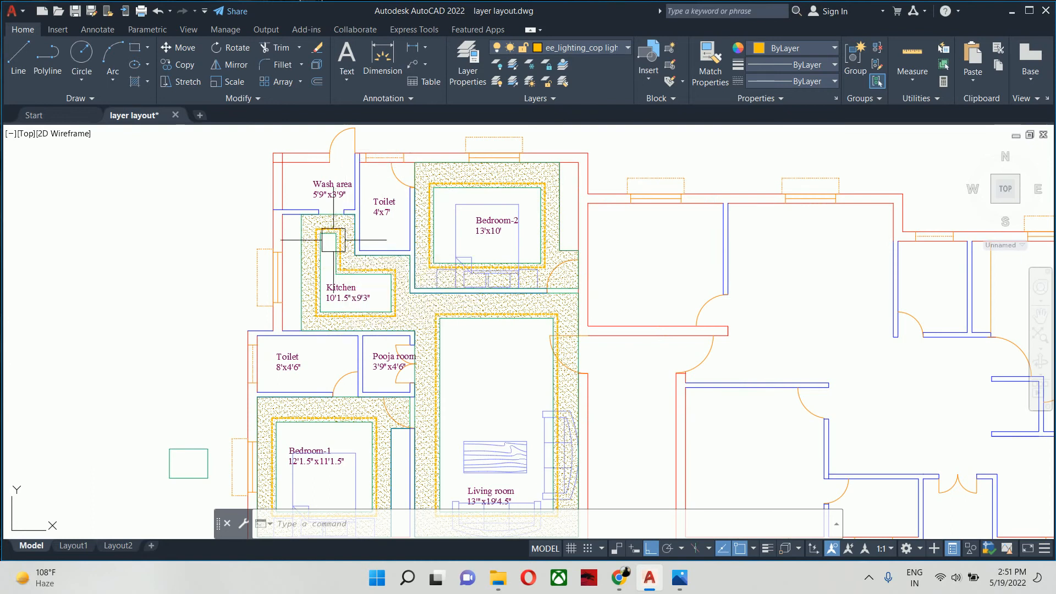
{"action": "middle_click_drag", "start_coordinate": [296, 255], "coordinate": [287, 233]}
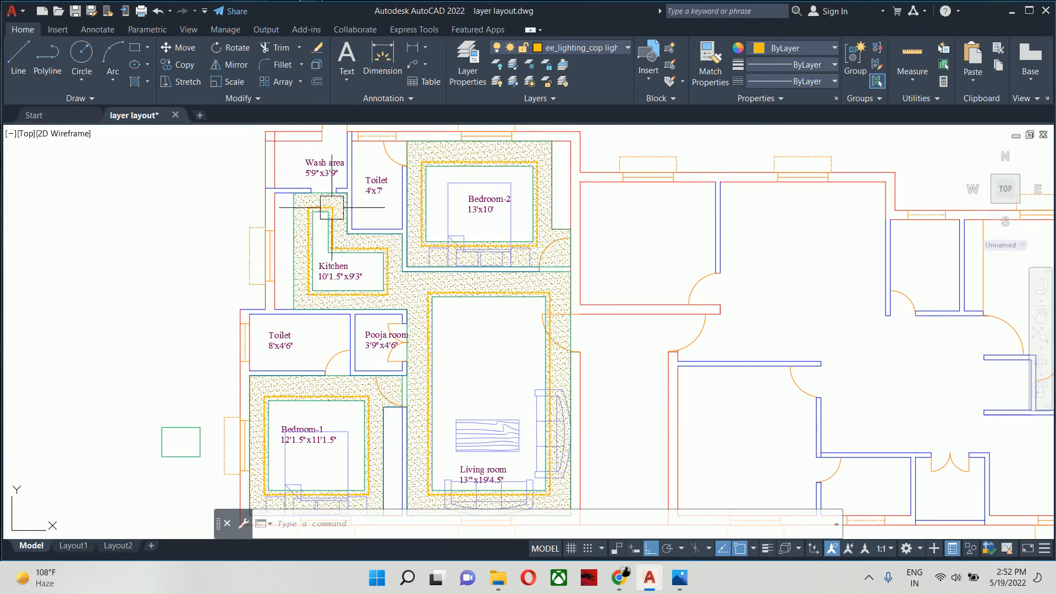
{"action": "middle_click_drag", "start_coordinate": [301, 234], "coordinate": [338, 229]}
{"action": "scroll", "coordinate": [337, 230], "scroll_direction": "up", "scroll_amount": 2}
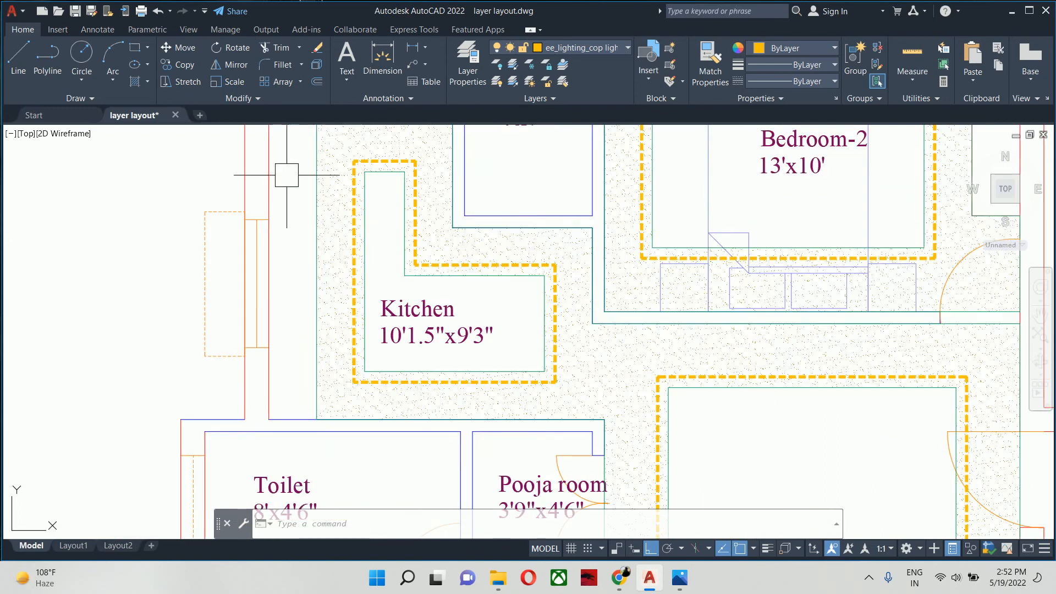
{"action": "scroll", "coordinate": [284, 215], "scroll_direction": "down", "scroll_amount": 1}
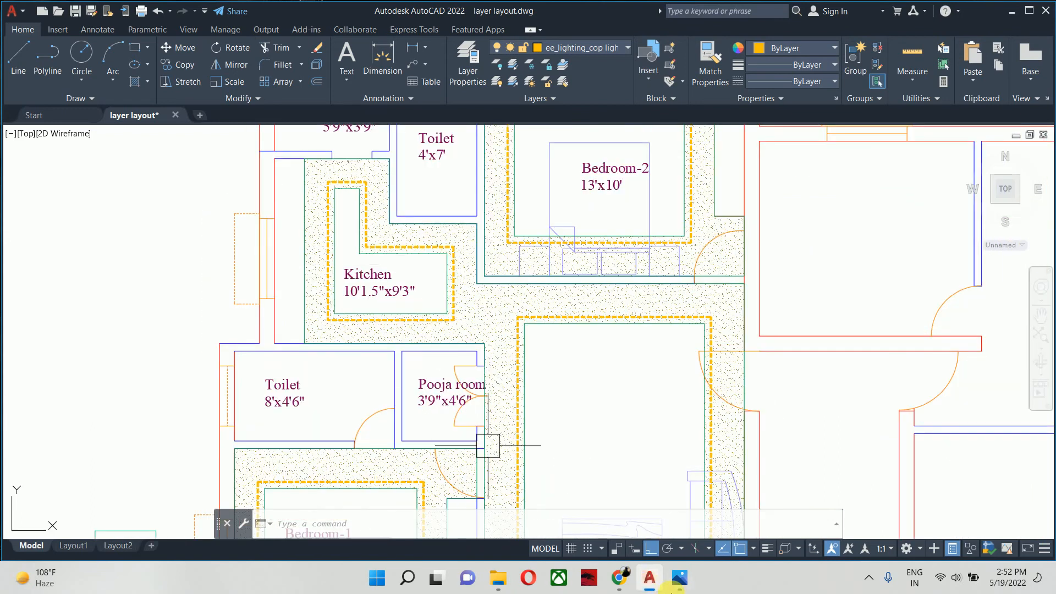
- Switch to Photos to check the kitchen counter layout on the reference plan Civil WB 028.jpg and return to AutoCAD
{"action": "left_click", "coordinate": [690, 587]}
{"action": "scroll", "coordinate": [524, 401], "scroll_direction": "up", "scroll_amount": 5}
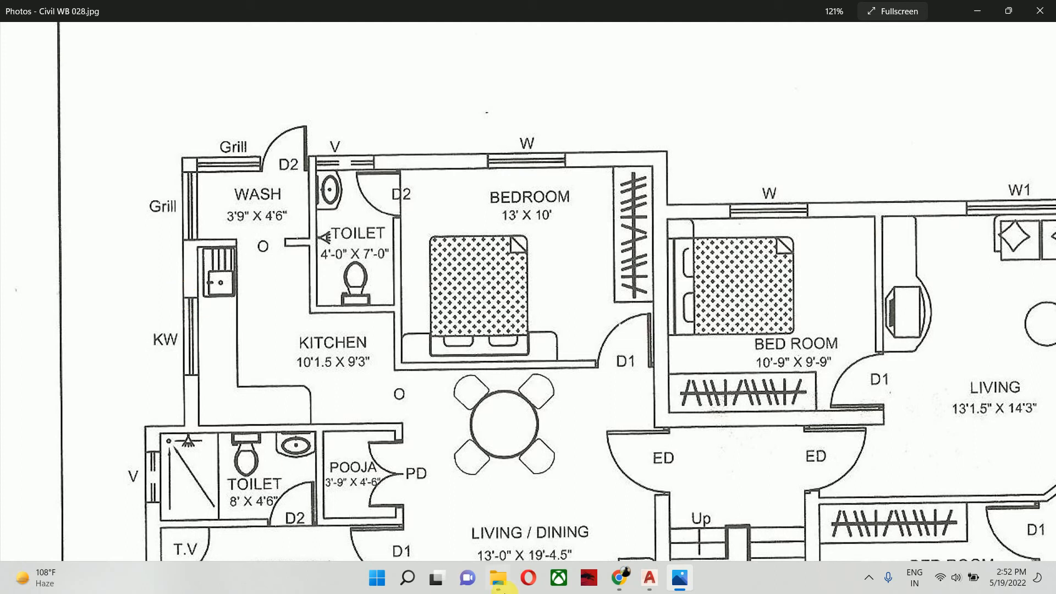
{"action": "left_click", "coordinate": [648, 579]}
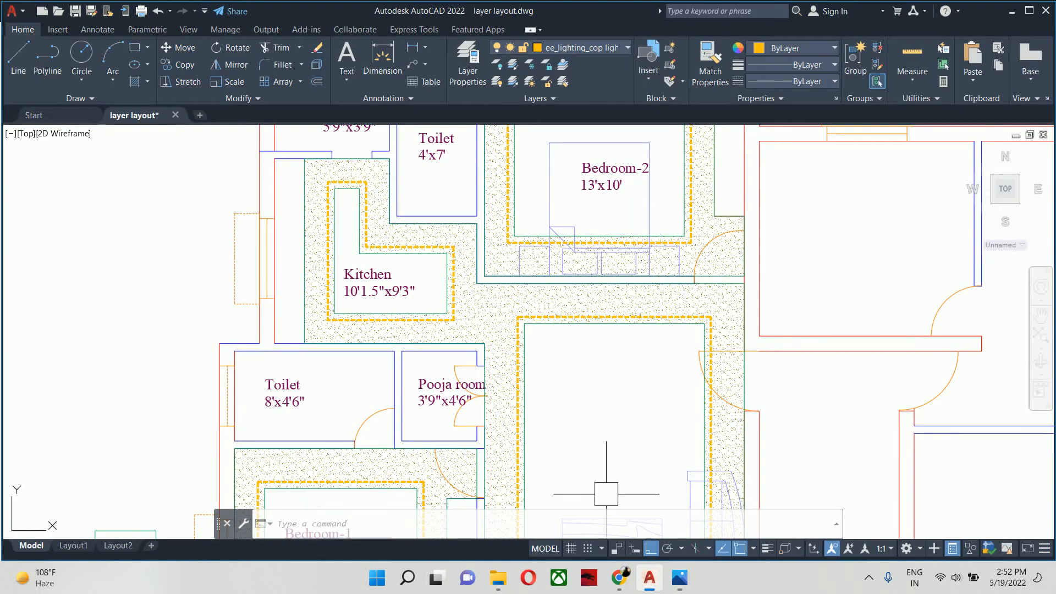
{"action": "mouse_move", "coordinate": [334, 213]}
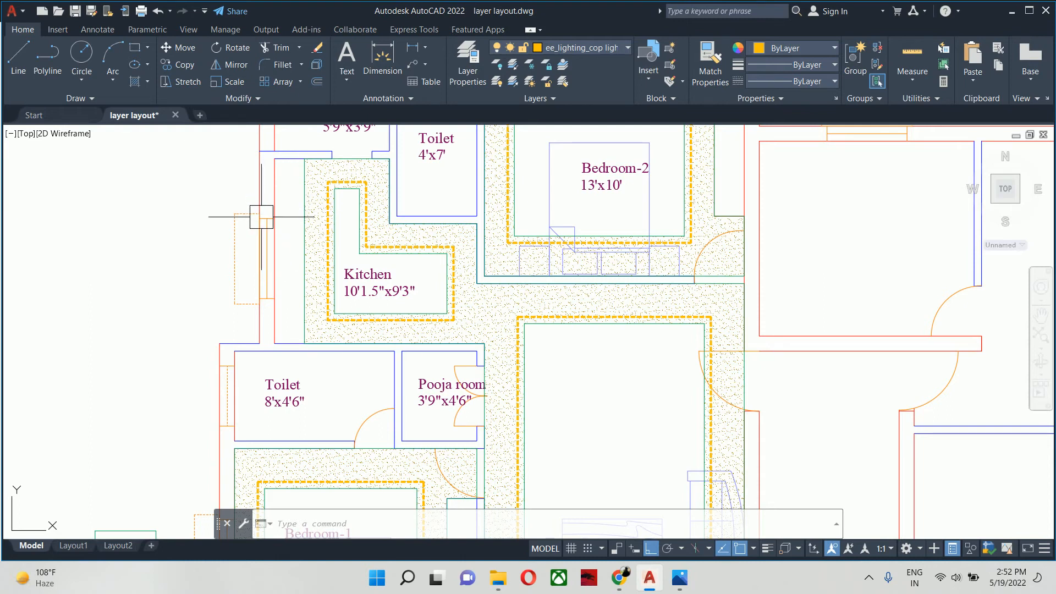
- Delete the kitchen's inner ceiling outline, its dashed cove line and the ceiling hatch shared with the living room
{"action": "scroll", "coordinate": [307, 314], "scroll_direction": "up", "scroll_amount": 4}
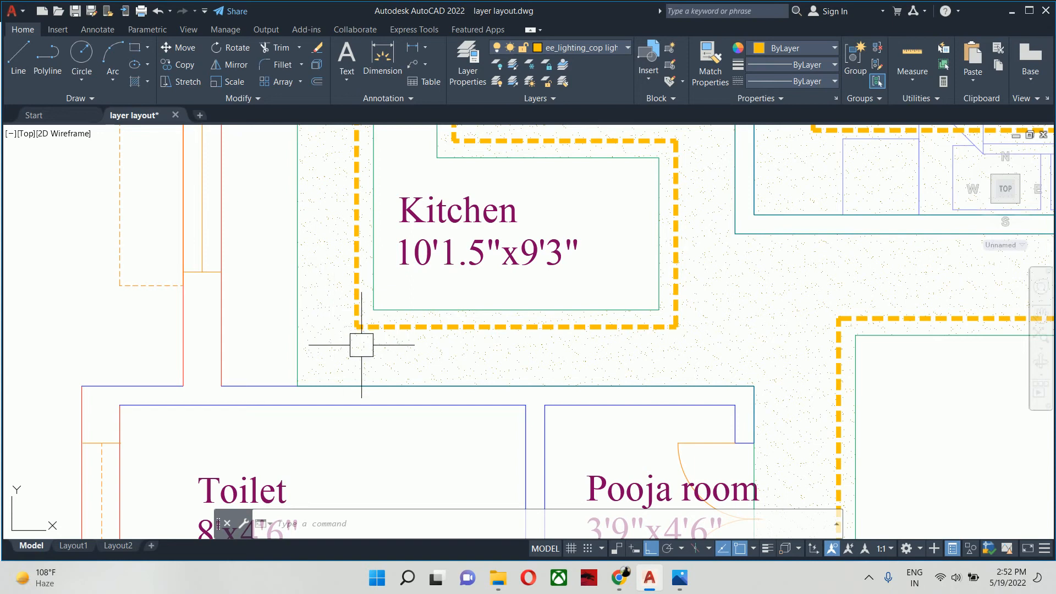
{"action": "left_click", "coordinate": [390, 380]}
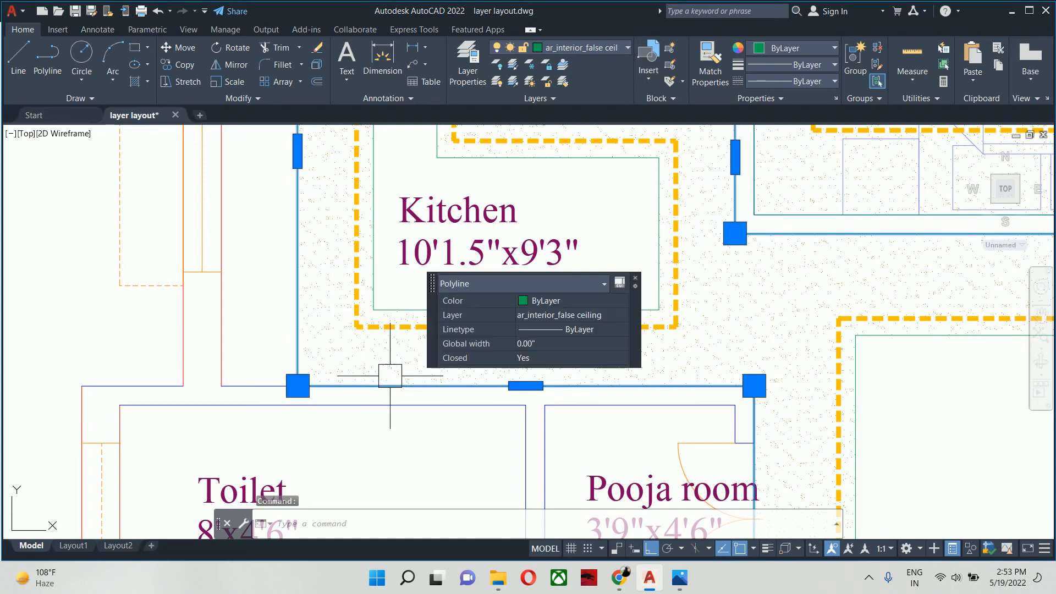
{"action": "key", "text": "Escape"}
{"action": "key", "text": "Escape"}
{"action": "left_click", "coordinate": [395, 294]}
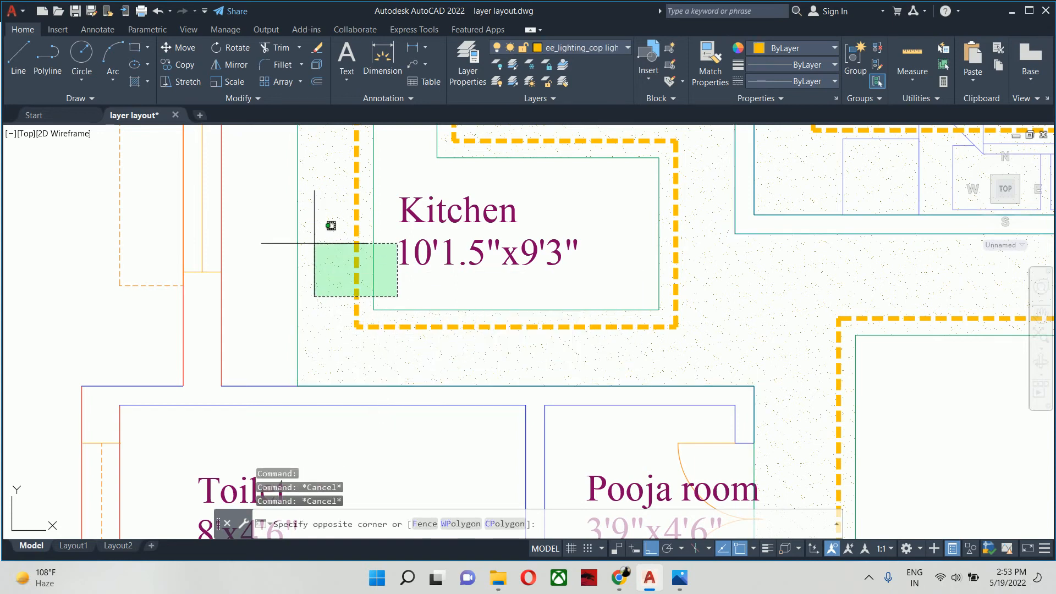
{"action": "left_click", "coordinate": [314, 243]}
{"action": "key", "text": "Delete"}
- Offset the wall line between the kitchen and the lower toilet 18" into the kitchen
{"action": "type", "text": "o"}
{"action": "key", "text": "Return"}
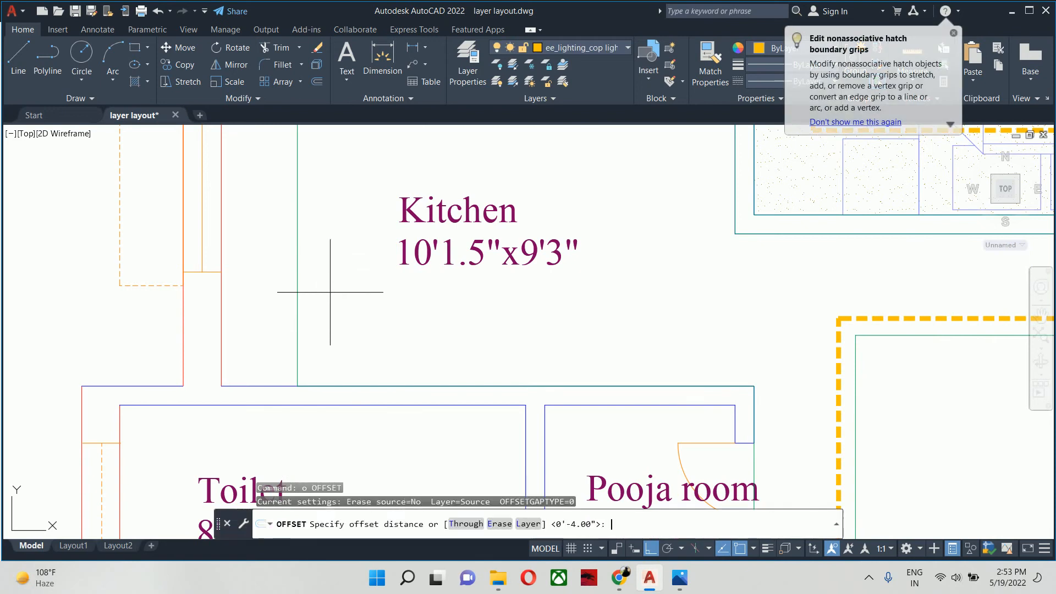
{"action": "type", "text": "18"}
{"action": "key", "text": "Return"}
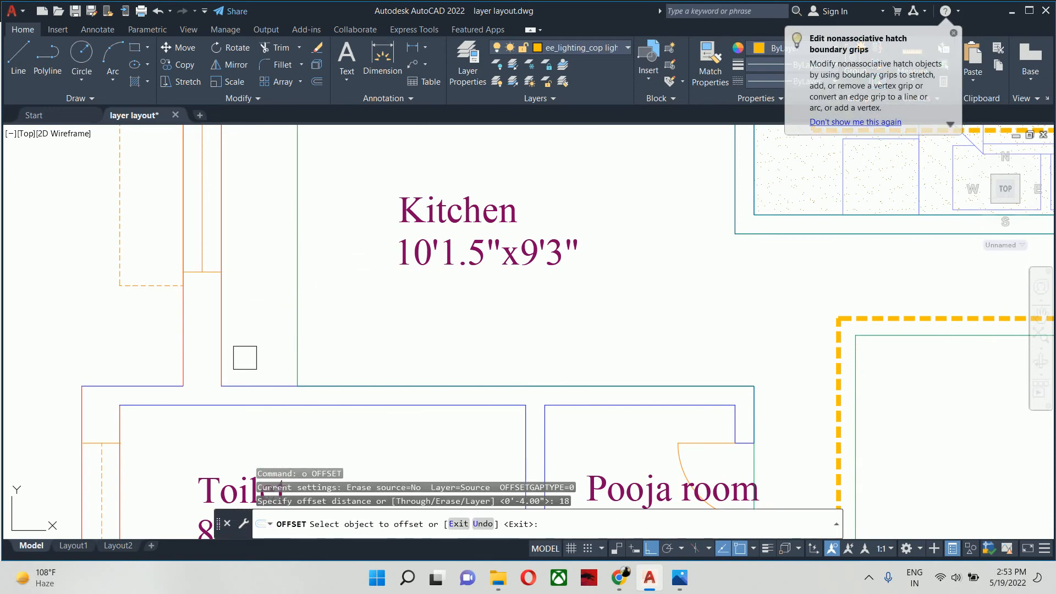
{"action": "left_click", "coordinate": [255, 385]}
{"action": "left_click", "coordinate": [224, 342]}
{"action": "key", "text": "Escape"}
{"action": "middle_click_drag", "start_coordinate": [353, 342], "coordinate": [314, 343]}
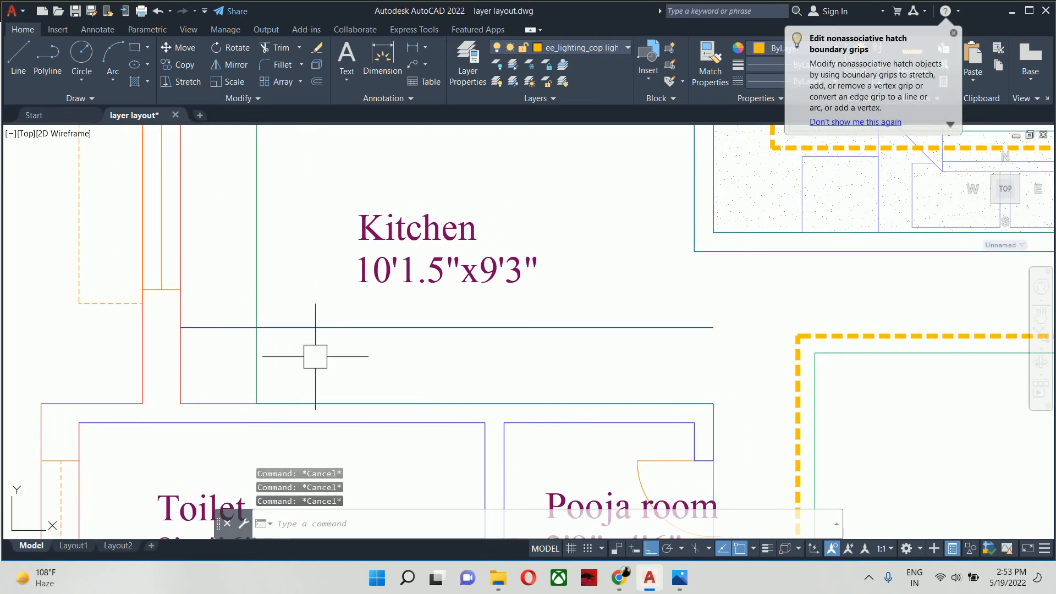
{"action": "key", "text": "Escape"}
{"action": "key", "text": "Escape"}
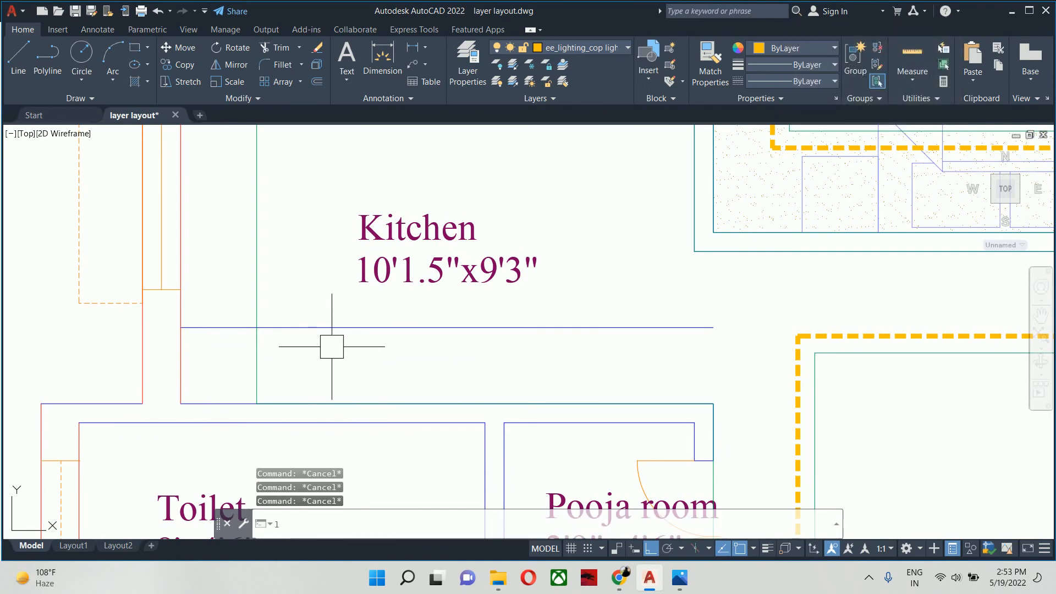
- Draw a vertical line from the wall corner above the Kitchen label down to the kitchen's lower wall
{"action": "type", "text": "l"}
{"action": "key", "text": "Return"}
{"action": "scroll", "coordinate": [338, 344], "scroll_direction": "down", "scroll_amount": 3}
{"action": "left_click", "coordinate": [400, 240]}
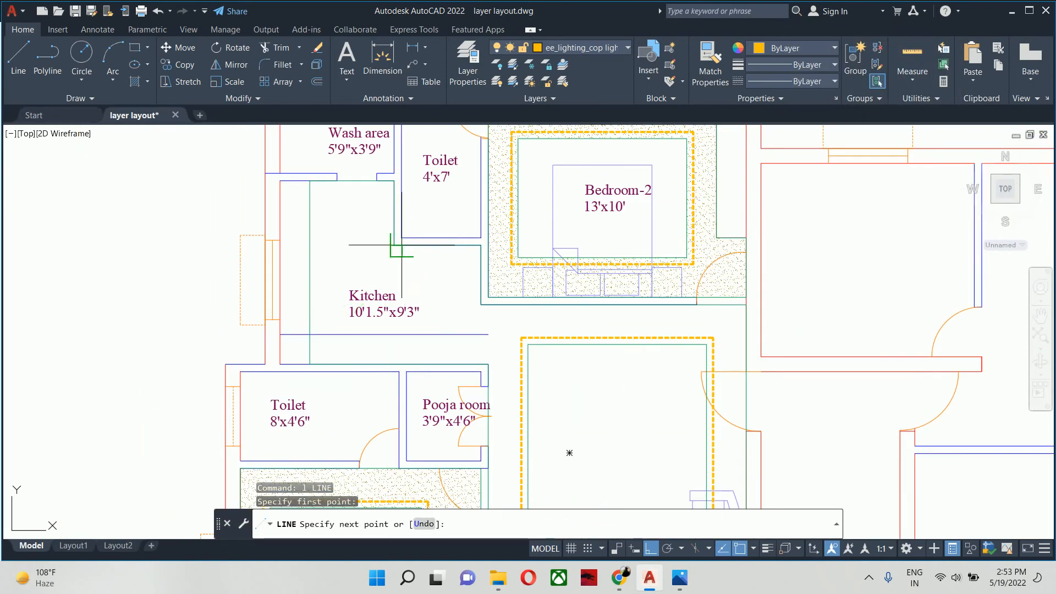
{"action": "scroll", "coordinate": [396, 246], "scroll_direction": "up", "scroll_amount": 4}
{"action": "key", "text": "Escape"}
{"action": "key", "text": "space"}
{"action": "left_click", "coordinate": [389, 245]}
{"action": "middle_click_drag", "start_coordinate": [363, 386], "coordinate": [370, 229]}
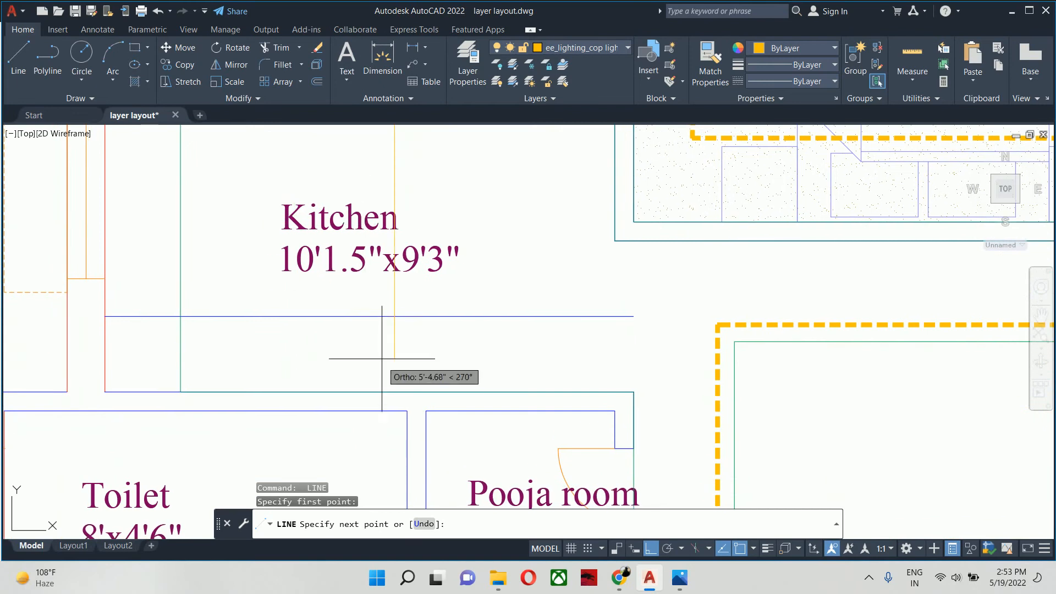
{"action": "key", "text": "Escape"}
{"action": "middle_click_drag", "start_coordinate": [387, 358], "coordinate": [439, 387]}
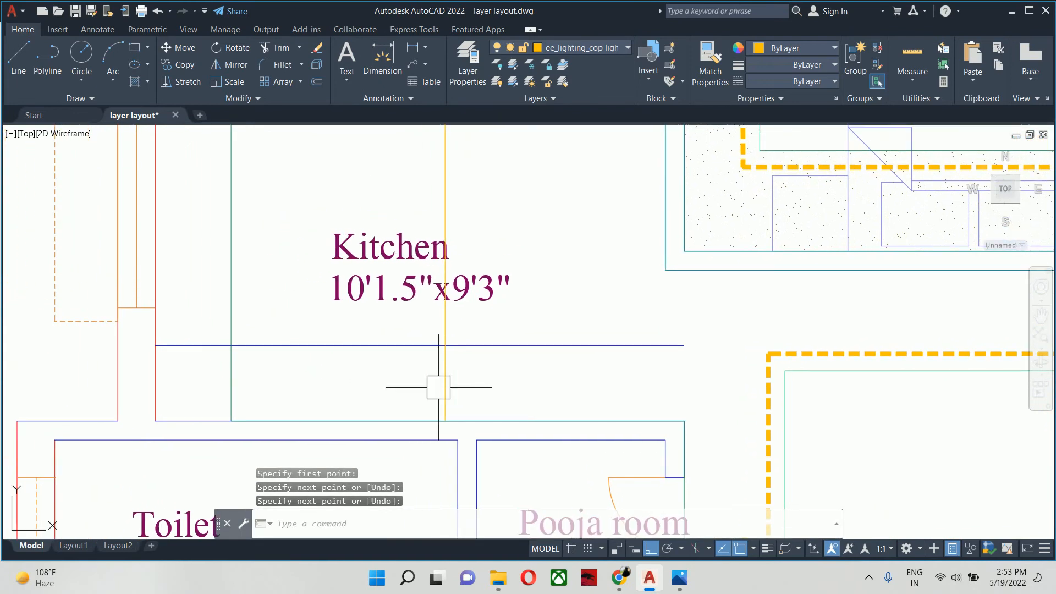
- Trim the offset line, vertical line and kitchen ceiling outline so they form a stepped edge at the kitchen's lower-left corner
{"action": "type", "text": "tr"}
{"action": "key", "text": "Return"}
{"action": "left_click", "coordinate": [541, 343]}
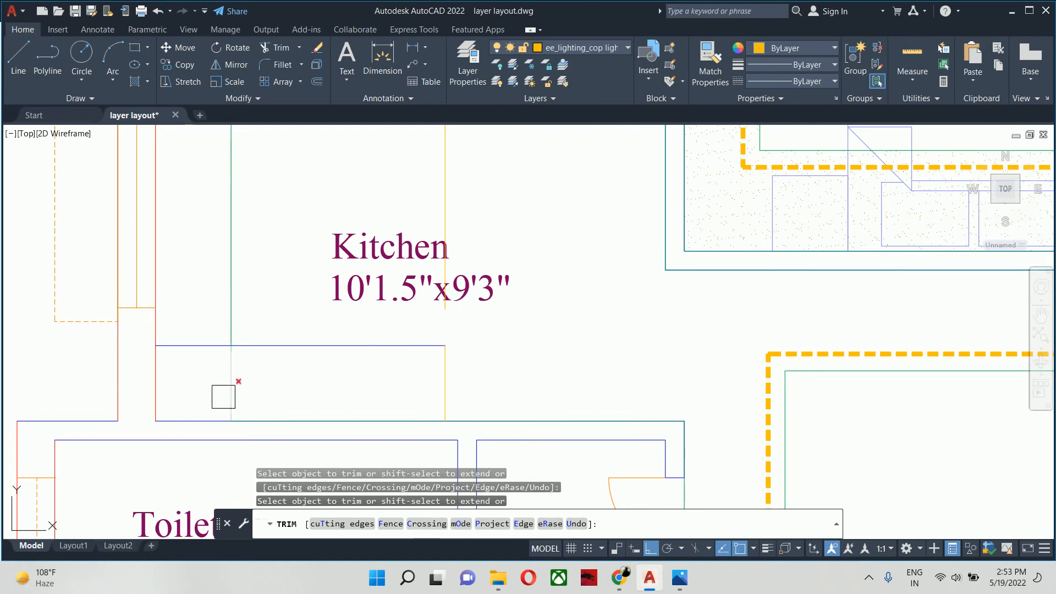
{"action": "left_click", "coordinate": [197, 361]}
{"action": "key", "text": "Escape"}
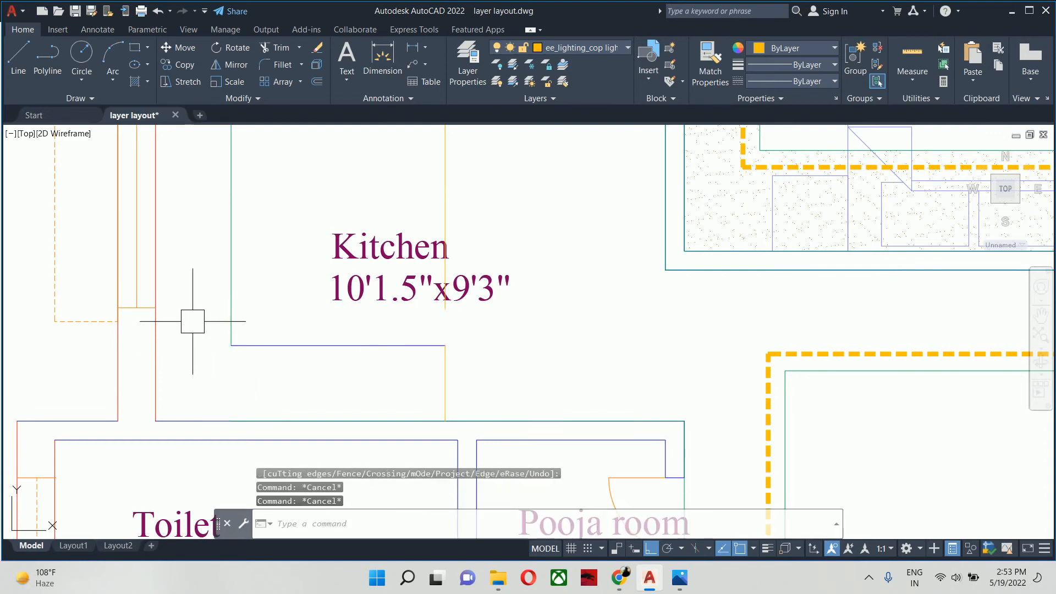
- Match the stepped edge's horizontal and vertical lines to the properties of the kitchen's green false ceiling outline
{"action": "type", "text": "ma"}
{"action": "key", "text": "Return"}
{"action": "left_click", "coordinate": [228, 319]}
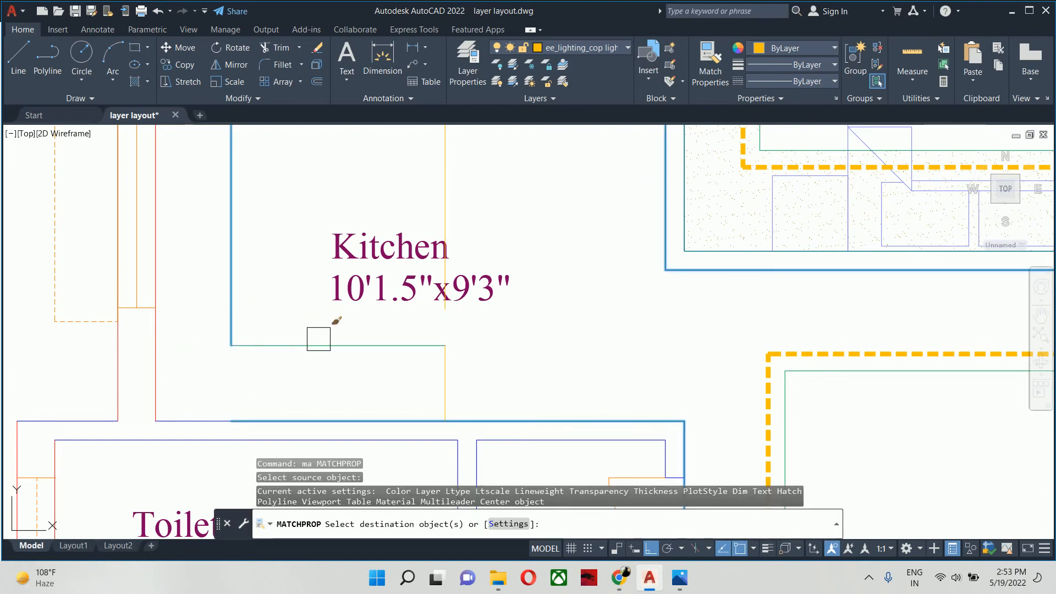
{"action": "left_click", "coordinate": [320, 341]}
{"action": "left_click", "coordinate": [446, 379]}
{"action": "key", "text": "Escape"}
{"action": "key", "text": "Escape"}
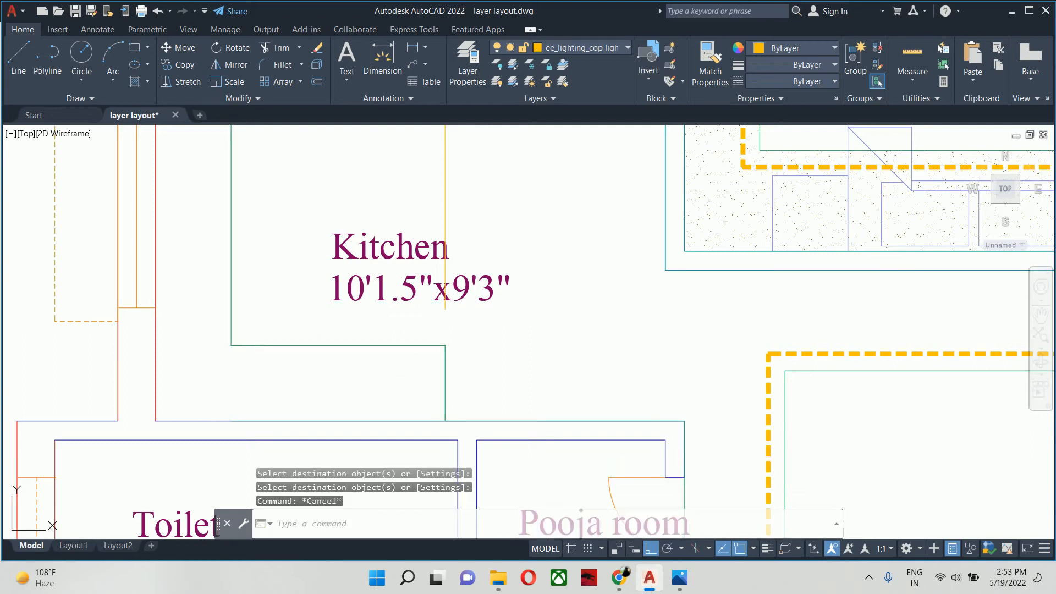
- Delete the leftover vertical line running through the Kitchen label
{"action": "scroll", "coordinate": [445, 379], "scroll_direction": "down", "scroll_amount": 2}
{"action": "middle_click_drag", "start_coordinate": [437, 337], "coordinate": [414, 434]}
{"action": "key", "text": "Escape"}
{"action": "left_click", "coordinate": [405, 343]}
{"action": "left_click", "coordinate": [420, 351]}
{"action": "left_click", "coordinate": [420, 351]}
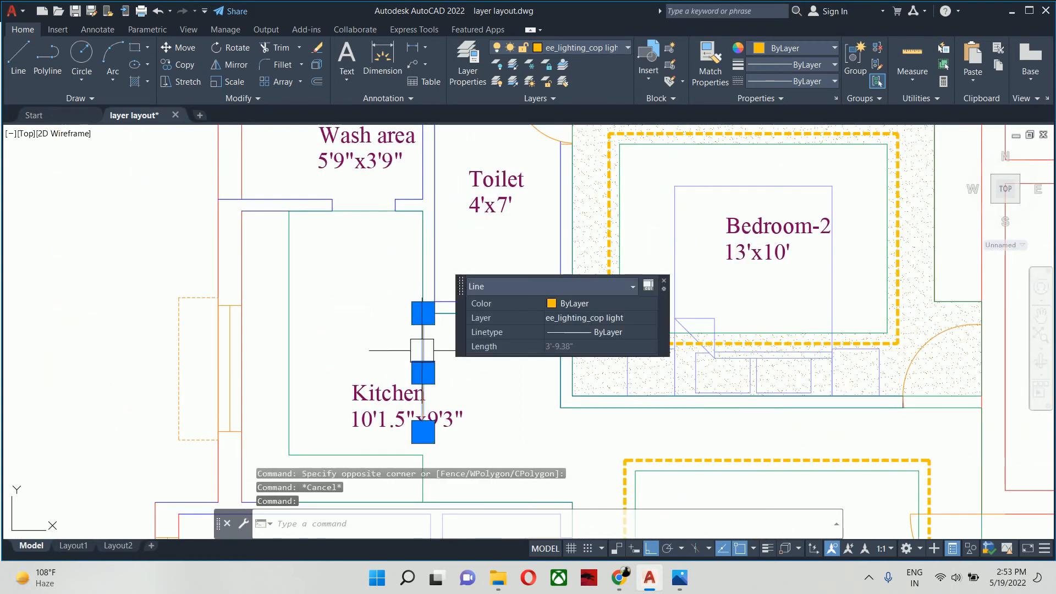
{"action": "scroll", "coordinate": [421, 351], "scroll_direction": "down", "scroll_amount": 2}
{"action": "key", "text": "Delete"}
{"action": "middle_click_drag", "start_coordinate": [433, 416], "coordinate": [420, 392]}
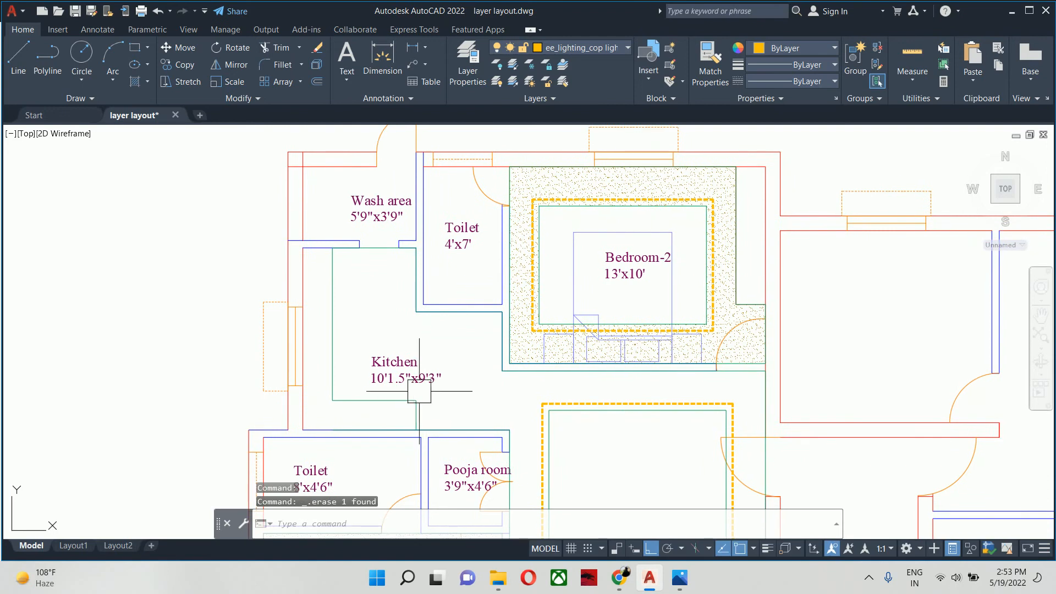
- Try to stretch the lower end of the kitchen's false ceiling outline to the foot of the stepped edge's vertical line
{"action": "scroll", "coordinate": [359, 421], "scroll_direction": "up", "scroll_amount": 4}
{"action": "left_click", "coordinate": [355, 435]}
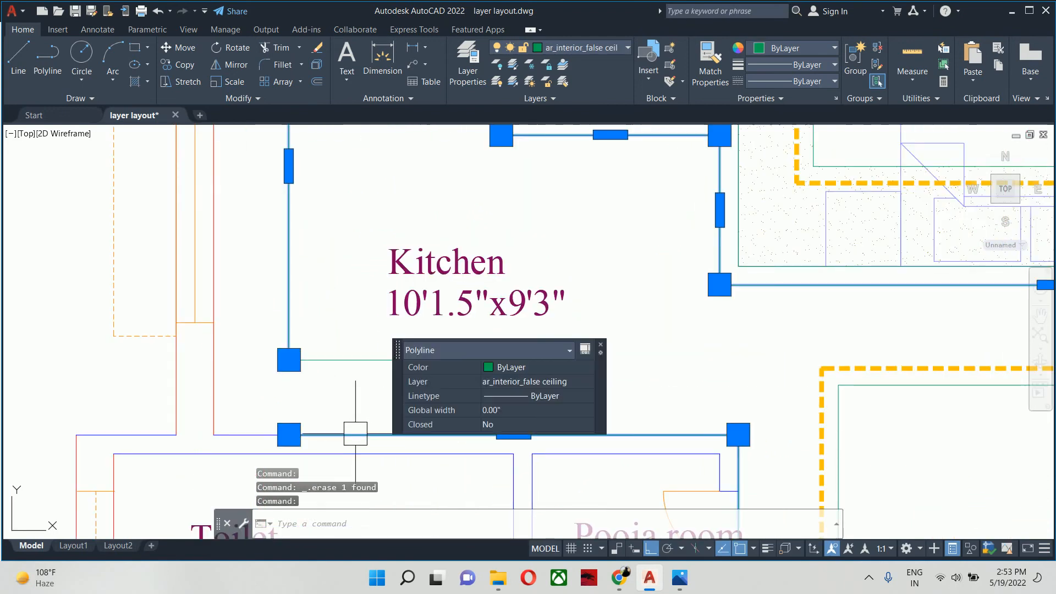
{"action": "left_click", "coordinate": [267, 436]}
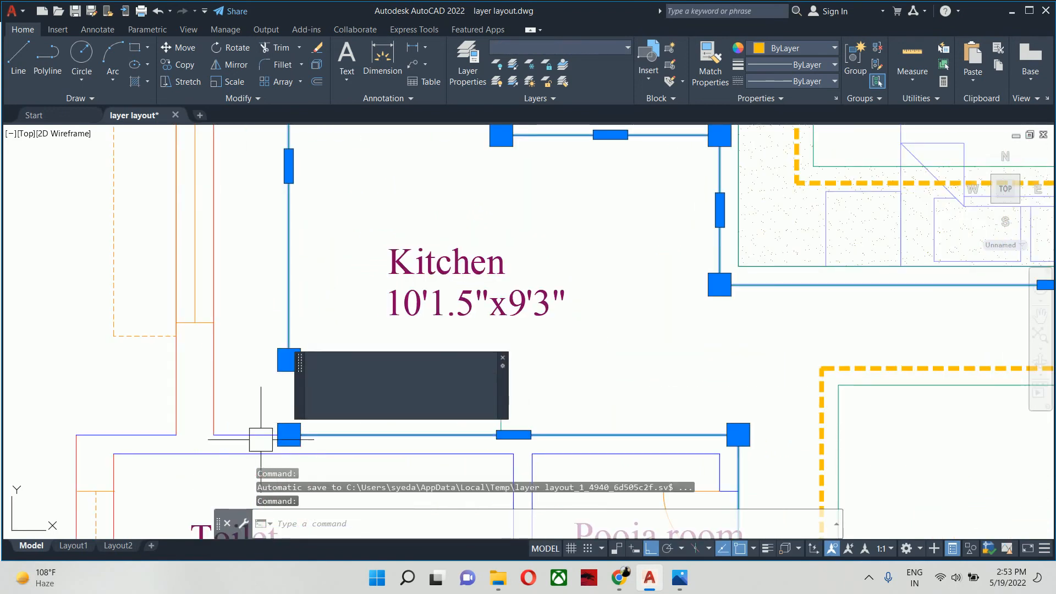
{"action": "left_click", "coordinate": [289, 435]}
{"action": "scroll", "coordinate": [476, 435], "scroll_direction": "up", "scroll_amount": 6}
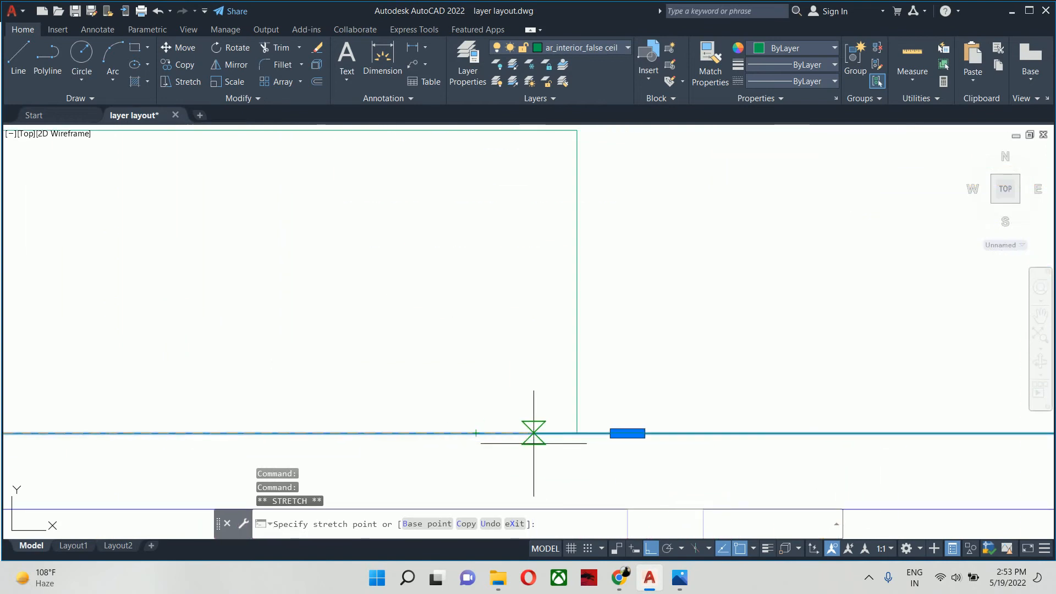
{"action": "left_click", "coordinate": [576, 434]}
{"action": "key", "text": "Delete"}
{"action": "key", "text": "Escape"}
- Try to match the kitchen's lower wall line to the properties of the stepped edge's green vertical line
{"action": "scroll", "coordinate": [567, 439], "scroll_direction": "down", "scroll_amount": 4}
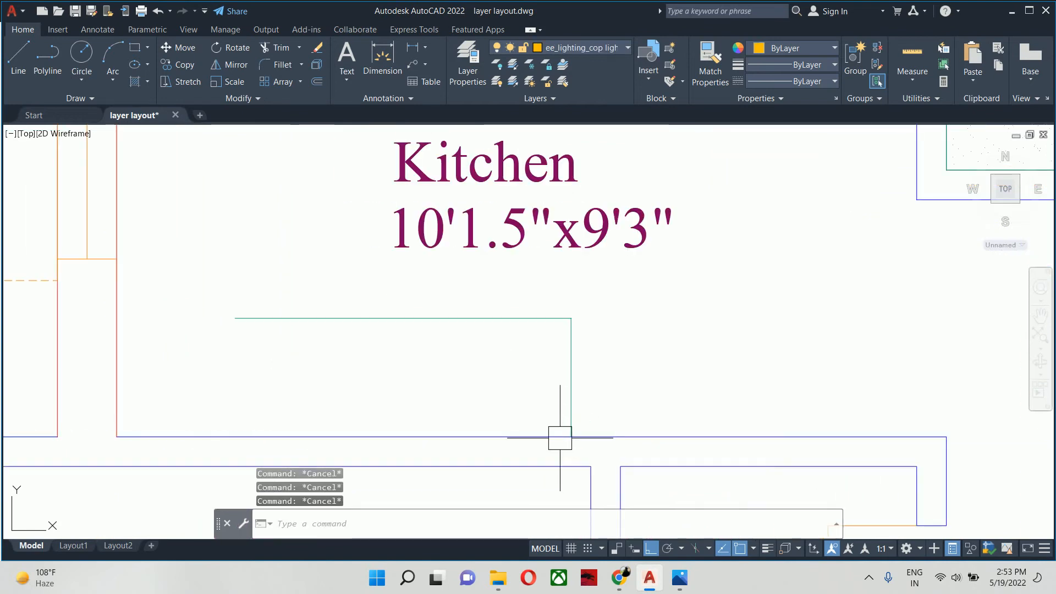
{"action": "type", "text": "ma"}
{"action": "key", "text": "Return"}
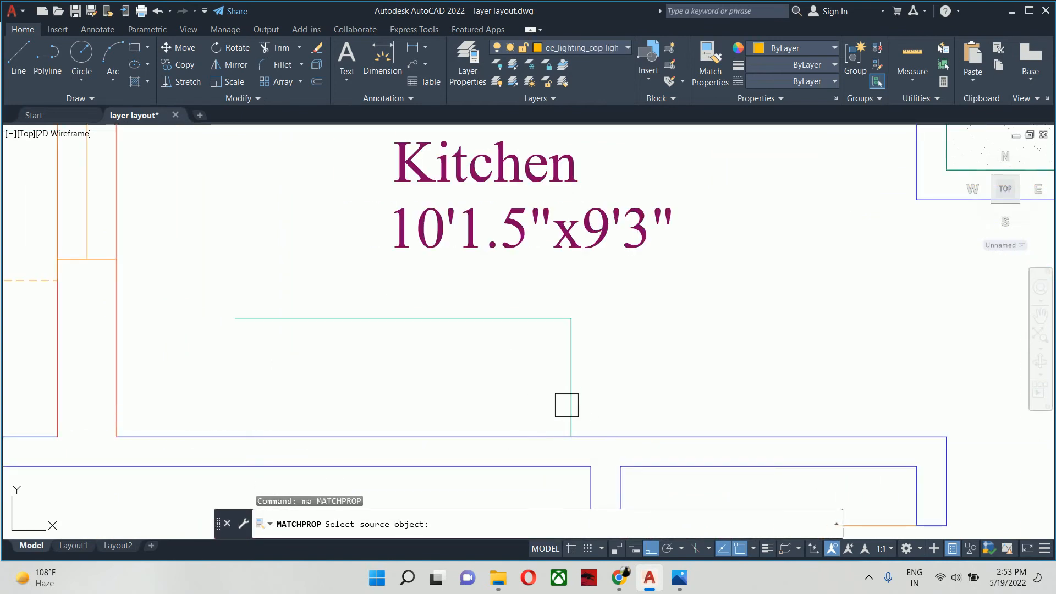
{"action": "left_click", "coordinate": [566, 405]}
{"action": "key", "text": "Escape"}
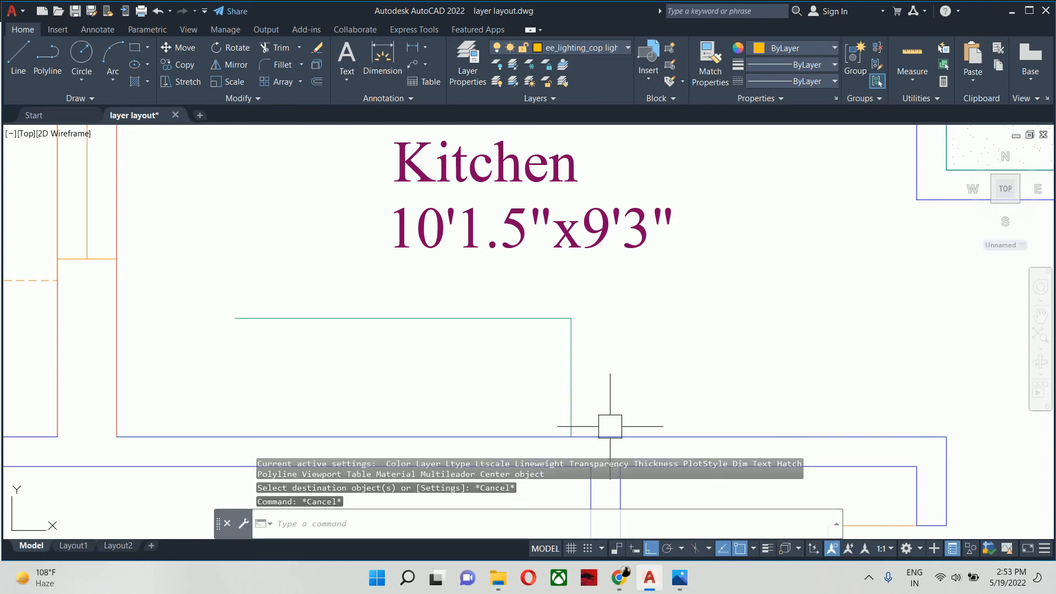
{"action": "left_click", "coordinate": [613, 435]}
{"action": "middle_click_drag", "start_coordinate": [612, 431], "coordinate": [380, 353]}
{"action": "key", "text": "Escape"}
{"action": "scroll", "coordinate": [467, 330], "scroll_direction": "down", "scroll_amount": 3}
{"action": "scroll", "coordinate": [552, 378], "scroll_direction": "down", "scroll_amount": 1}
{"action": "scroll", "coordinate": [498, 348], "scroll_direction": "down", "scroll_amount": 1}
- Undo the property match, the erasing of the kitchen's false ceiling outline and its grip edit
{"action": "key", "text": "ctrl+z"}
{"action": "key", "text": "ctrl+z"}
{"action": "key", "text": "ctrl+z"}
{"action": "key", "text": "ctrl+z"}
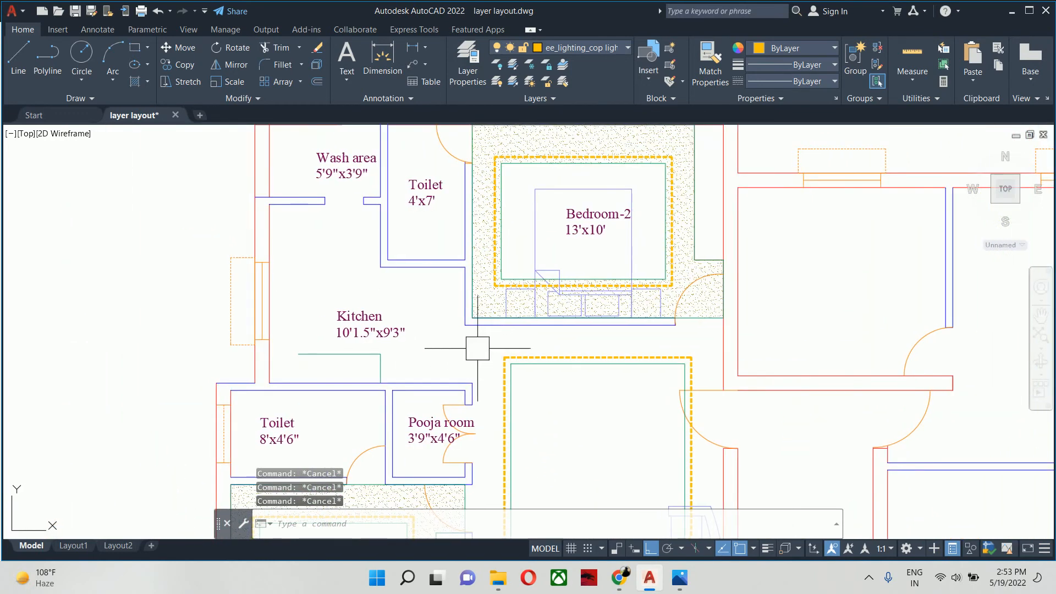
{"action": "key", "text": "ctrl+z"}
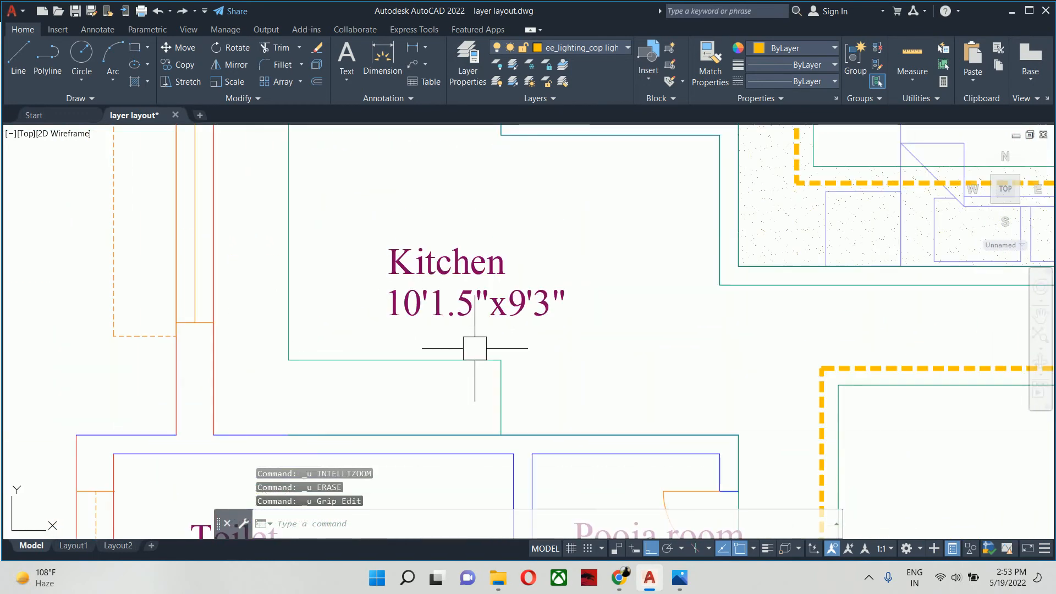
- Stretch the lower-left end of the kitchen's false ceiling outline to the foot of the stepped edge's vertical line
{"action": "left_click", "coordinate": [458, 433]}
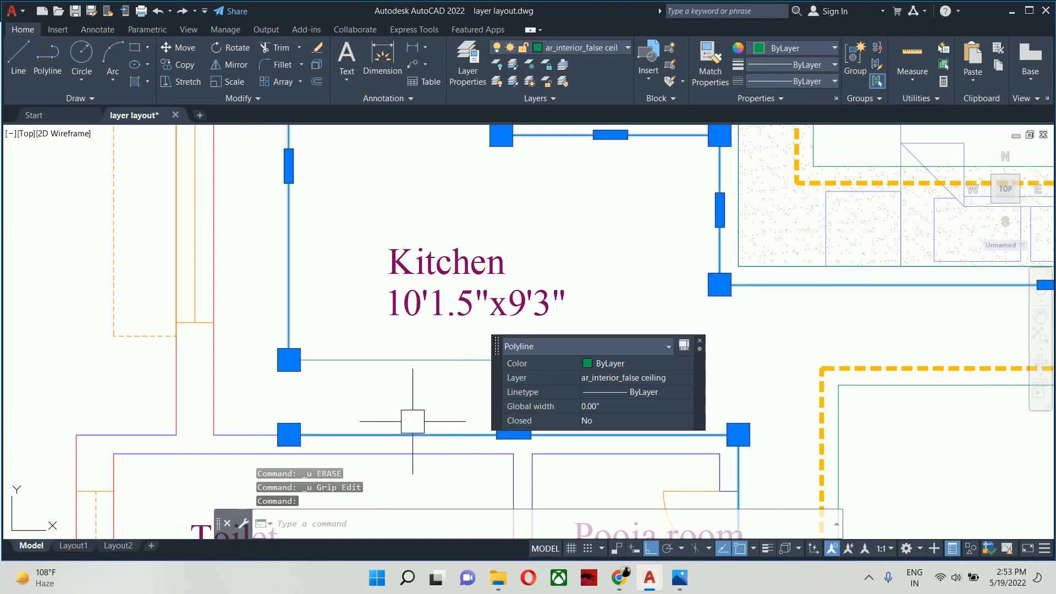
{"action": "left_click", "coordinate": [288, 434]}
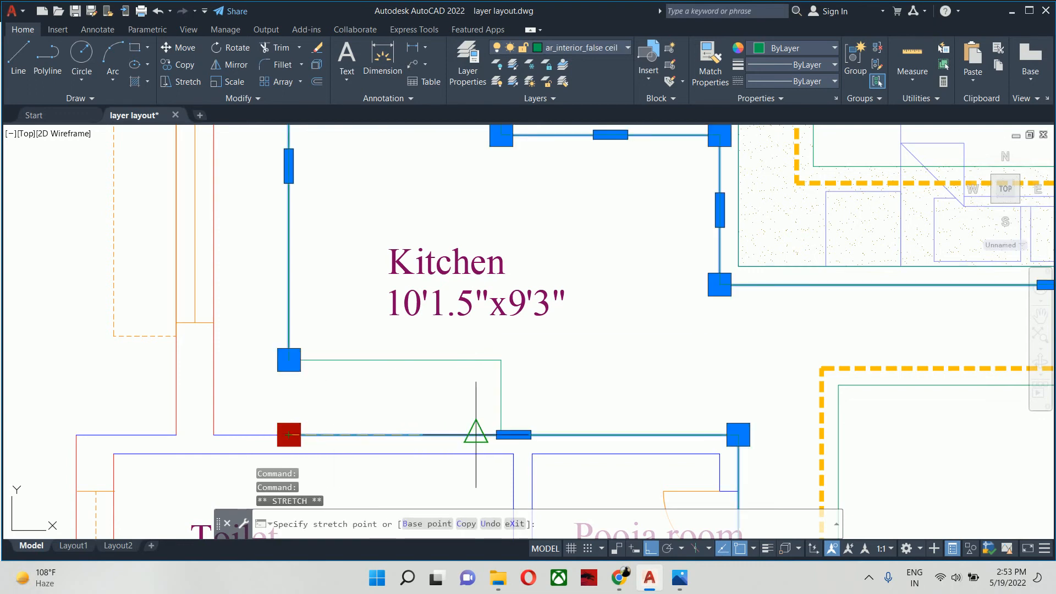
{"action": "key", "text": "Escape"}
{"action": "scroll", "coordinate": [500, 432], "scroll_direction": "up", "scroll_amount": 5}
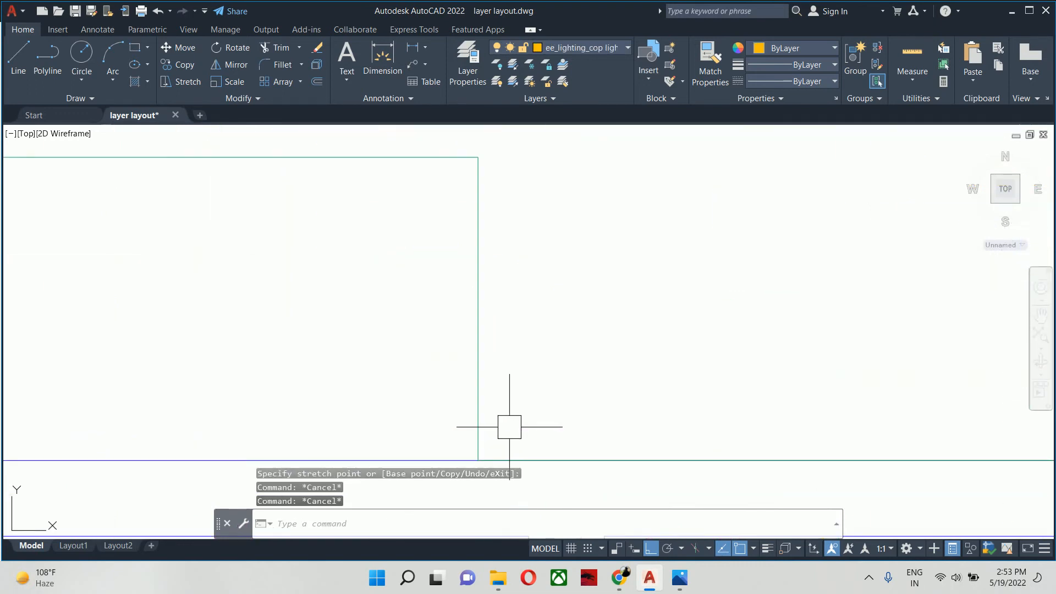
{"action": "middle_click_drag", "start_coordinate": [526, 449], "coordinate": [455, 304]}
{"action": "scroll", "coordinate": [405, 328], "scroll_direction": "up", "scroll_amount": 2}
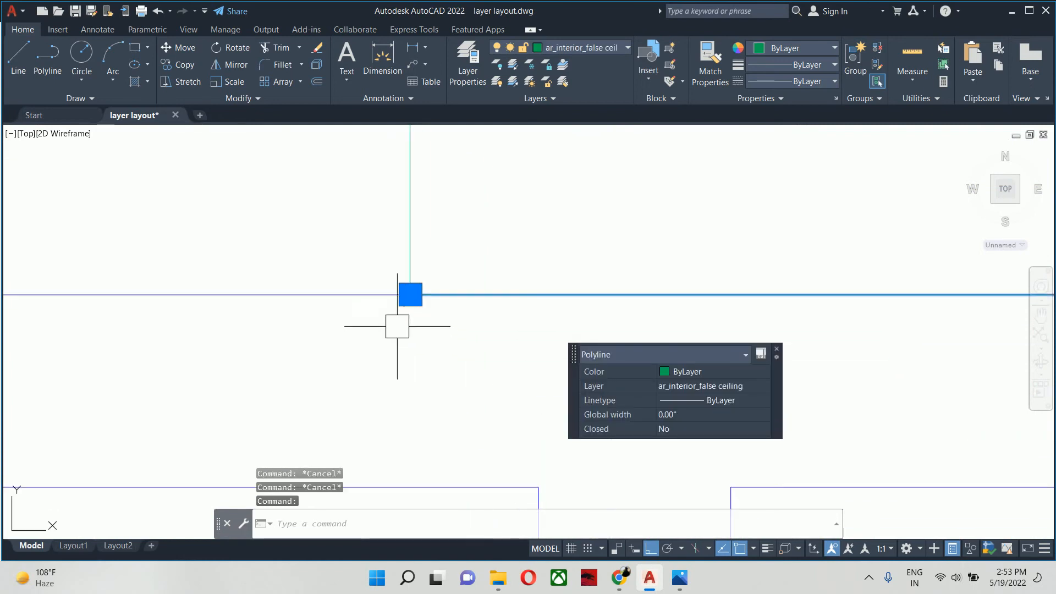
{"action": "scroll", "coordinate": [404, 285], "scroll_direction": "up", "scroll_amount": 2}
{"action": "key", "text": "Escape"}
{"action": "key", "text": "Escape"}
- Join the false ceiling outline with the stepped edge's vertical and horizontal lines into one polyline
{"action": "type", "text": "j"}
{"action": "key", "text": "Return"}
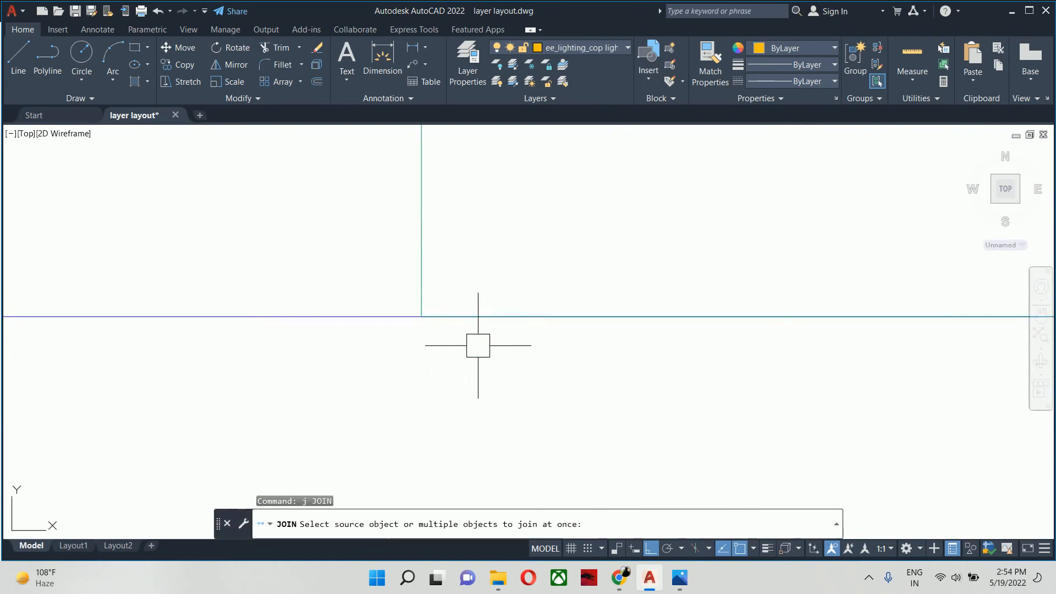
{"action": "left_click", "coordinate": [473, 325]}
{"action": "scroll", "coordinate": [474, 327], "scroll_direction": "down", "scroll_amount": 4}
{"action": "left_click", "coordinate": [461, 290]}
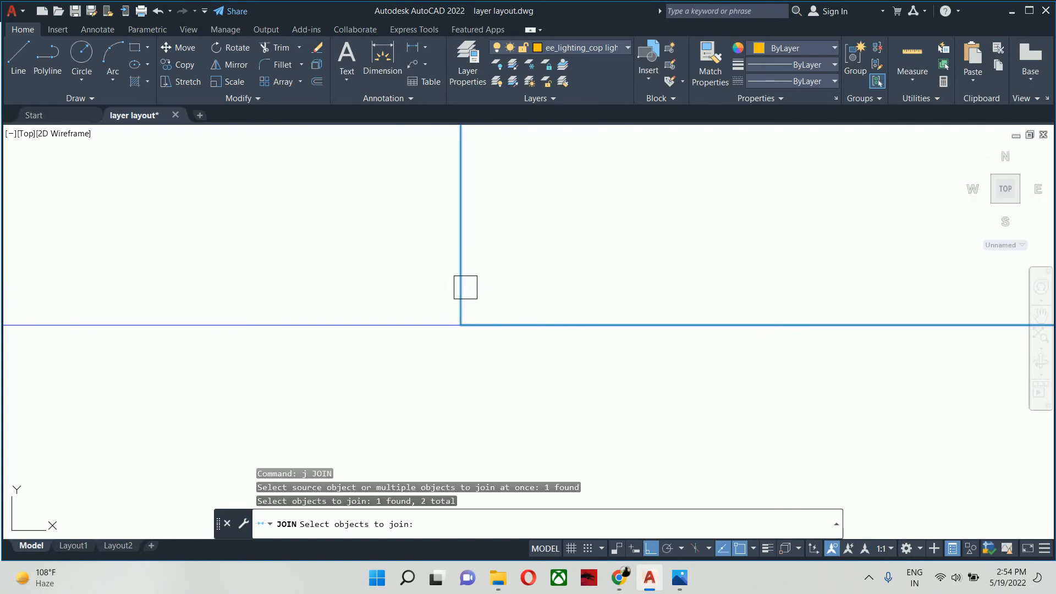
{"action": "scroll", "coordinate": [459, 291], "scroll_direction": "down", "scroll_amount": 12}
{"action": "middle_click_drag", "start_coordinate": [456, 308], "coordinate": [471, 370]}
{"action": "left_click", "coordinate": [435, 309]}
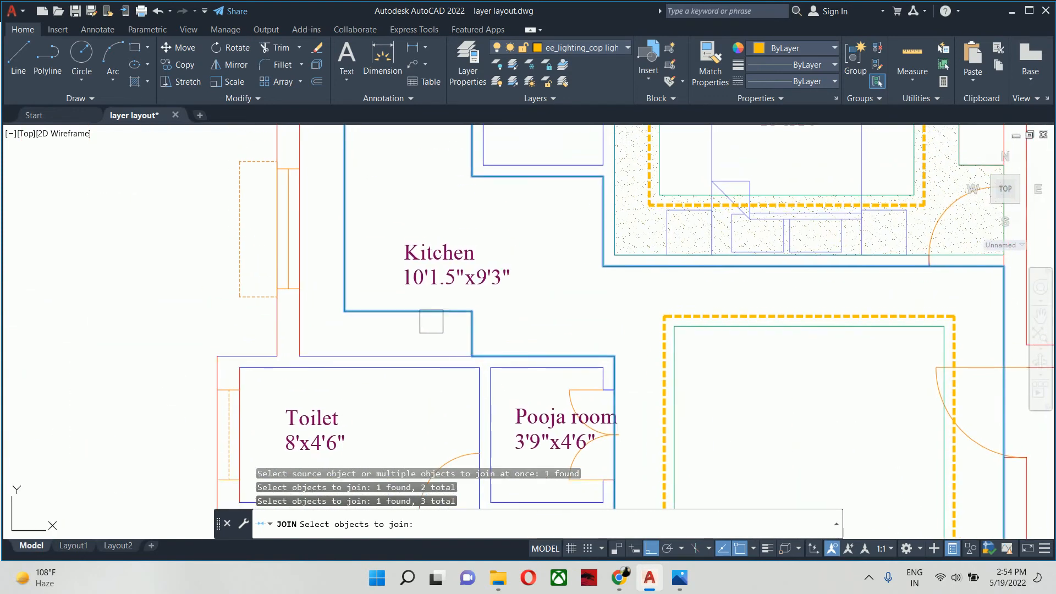
{"action": "scroll", "coordinate": [429, 324], "scroll_direction": "down", "scroll_amount": 6}
{"action": "key", "text": "Return"}
{"action": "scroll", "coordinate": [450, 332], "scroll_direction": "up", "scroll_amount": 4}
{"action": "key", "text": "Escape"}
{"action": "key", "text": "Escape"}
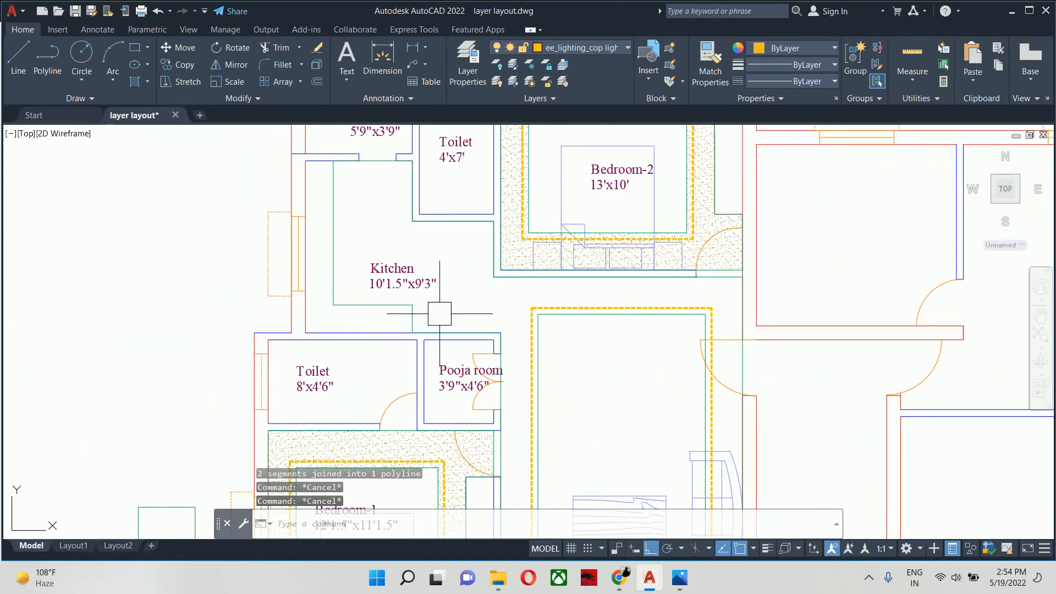
- Offset the joined kitchen and living room ceiling outline 18" inward
{"action": "left_click", "coordinate": [414, 316]}
{"action": "middle_click_drag", "start_coordinate": [399, 317], "coordinate": [346, 308]}
{"action": "key", "text": "Escape"}
{"action": "key", "text": "Escape"}
{"action": "key", "text": "Escape"}
{"action": "type", "text": "o"}
{"action": "key", "text": "Return"}
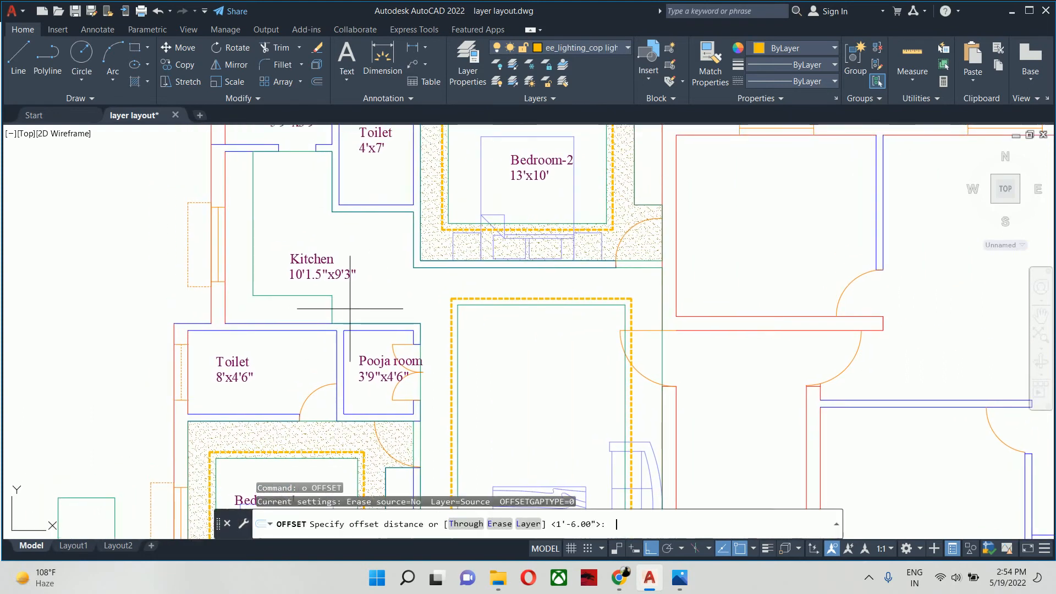
{"action": "key", "text": "Return"}
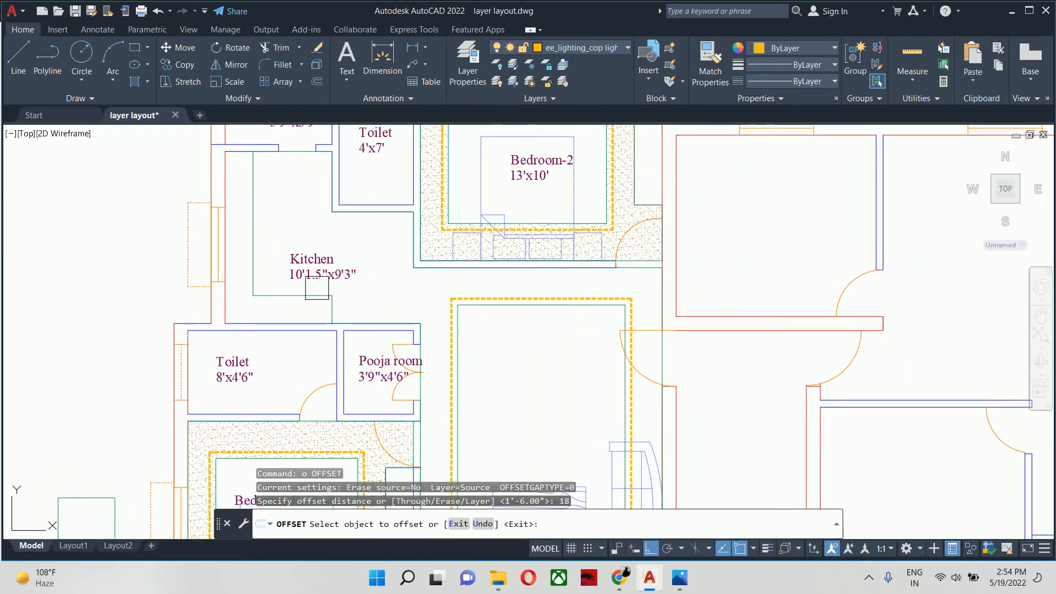
{"action": "left_click", "coordinate": [332, 298]}
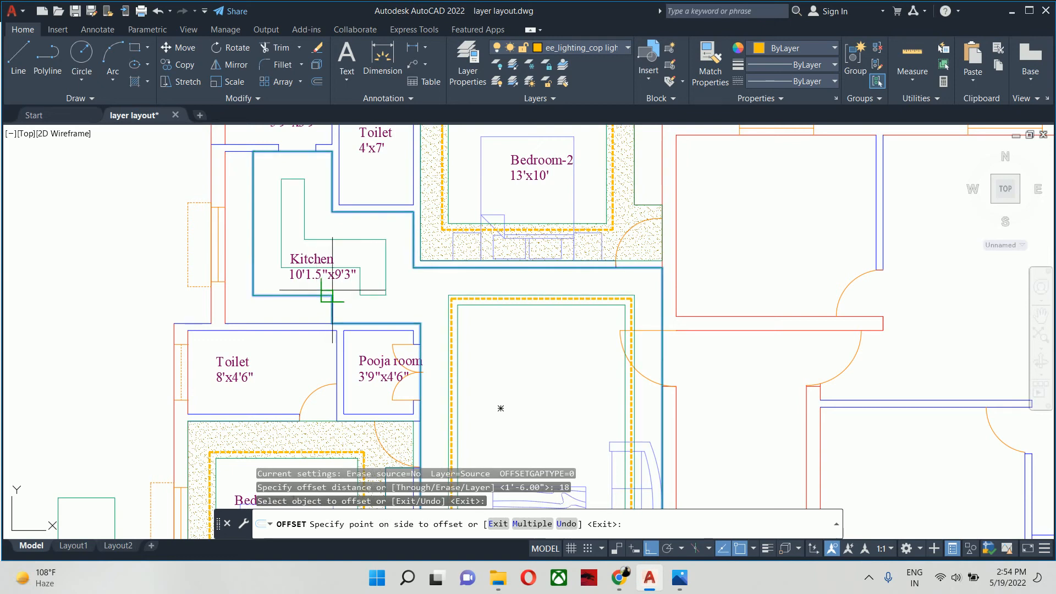
{"action": "left_click", "coordinate": [363, 286]}
{"action": "key", "text": "Escape"}
{"action": "key", "text": "Escape"}
- Delete the living room's inner green ceiling rectangle, and undo that deletion
{"action": "scroll", "coordinate": [421, 292], "scroll_direction": "up", "scroll_amount": 4}
{"action": "left_click", "coordinate": [519, 332]}
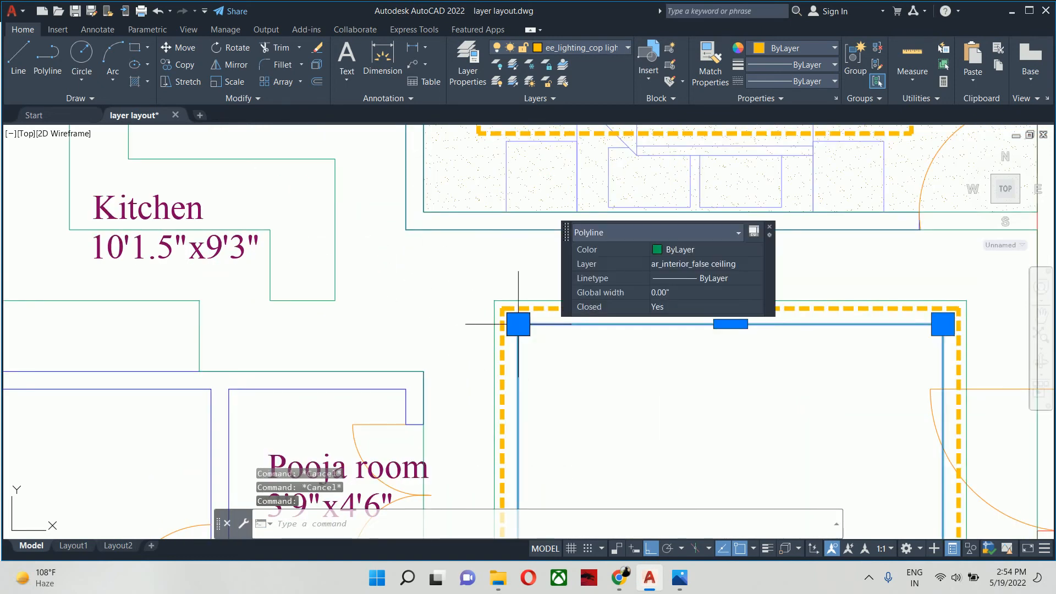
{"action": "key", "text": "Delete"}
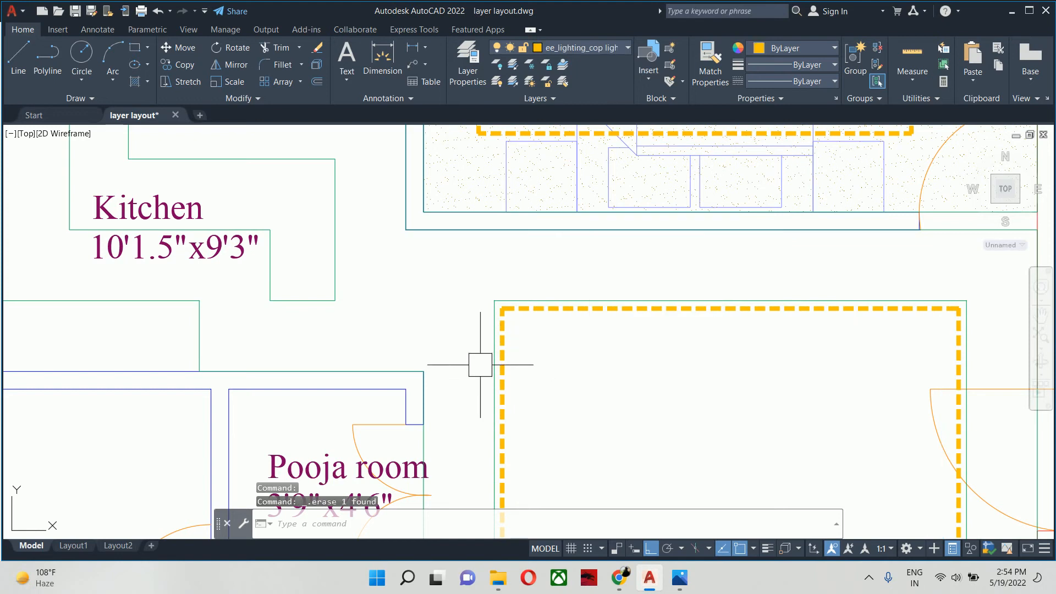
{"action": "scroll", "coordinate": [456, 346], "scroll_direction": "down", "scroll_amount": 3}
{"action": "key", "text": "ctrl+z"}
{"action": "key", "text": "ctrl+z"}
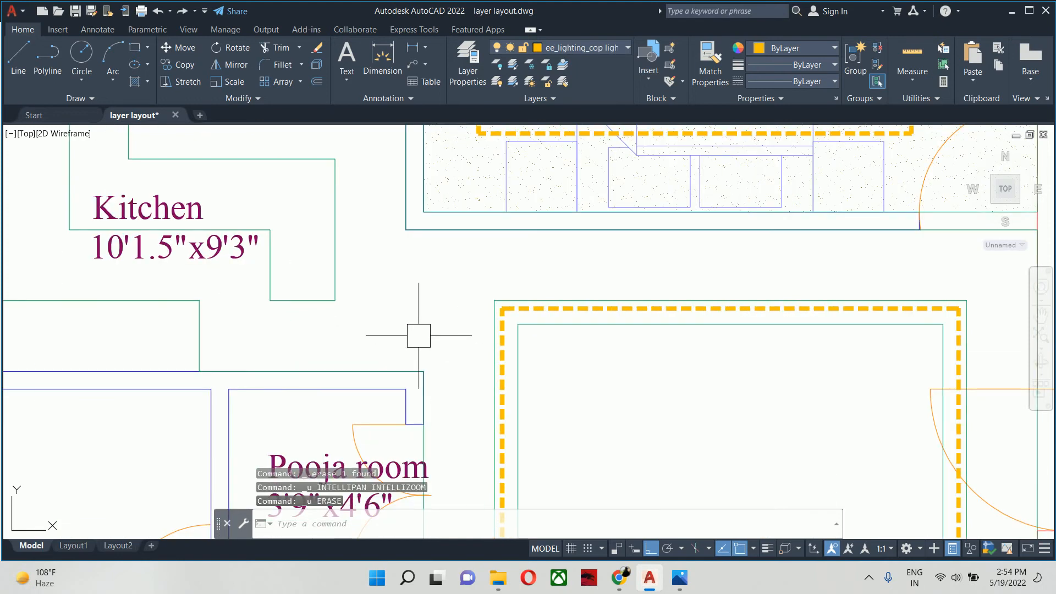
- Offset the kitchen's inner ceiling outline 4" outward
{"action": "key", "text": "Escape"}
{"action": "left_click_drag", "start_coordinate": [419, 335], "coordinate": [600, 418]}
{"action": "key", "text": "Escape"}
{"action": "key", "text": "Escape"}
{"action": "scroll", "coordinate": [509, 377], "scroll_direction": "down", "scroll_amount": 2}
{"action": "type", "text": "o"}
{"action": "key", "text": "Return"}
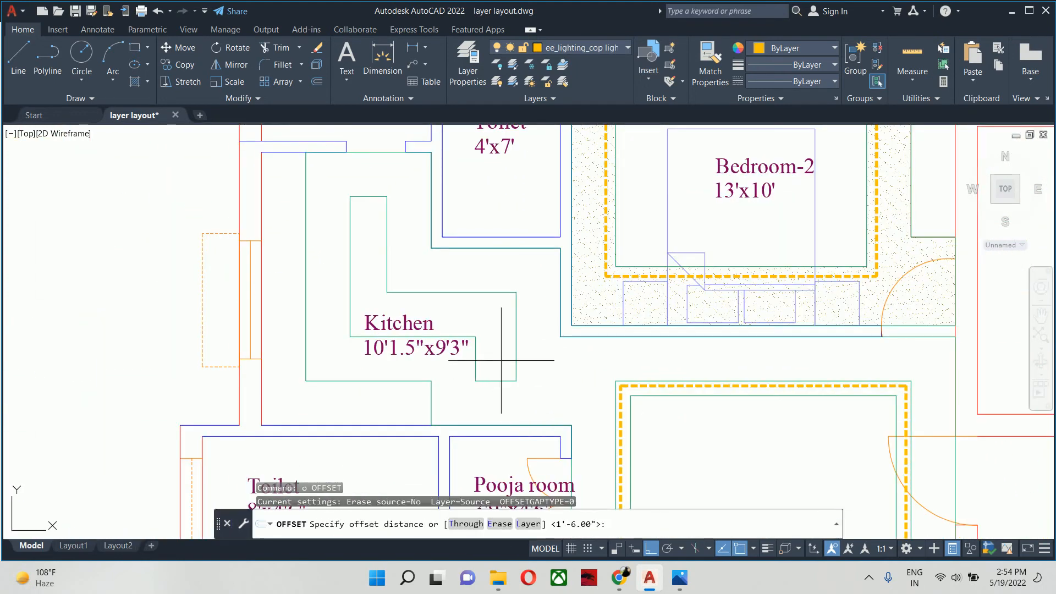
{"action": "key", "text": "Return"}
{"action": "left_click", "coordinate": [515, 302]}
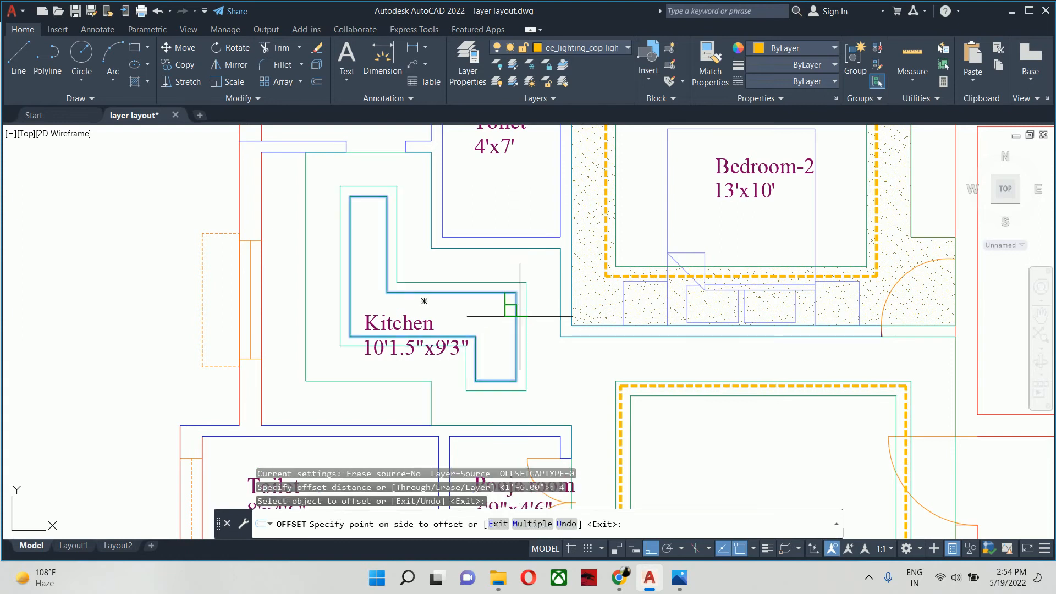
{"action": "left_click", "coordinate": [539, 332]}
{"action": "key", "text": "Escape"}
{"action": "middle_click_drag", "start_coordinate": [527, 337], "coordinate": [461, 276]}
{"action": "key", "text": "Escape"}
{"action": "key", "text": "Escape"}
{"action": "middle_click_drag", "start_coordinate": [492, 315], "coordinate": [466, 285]}
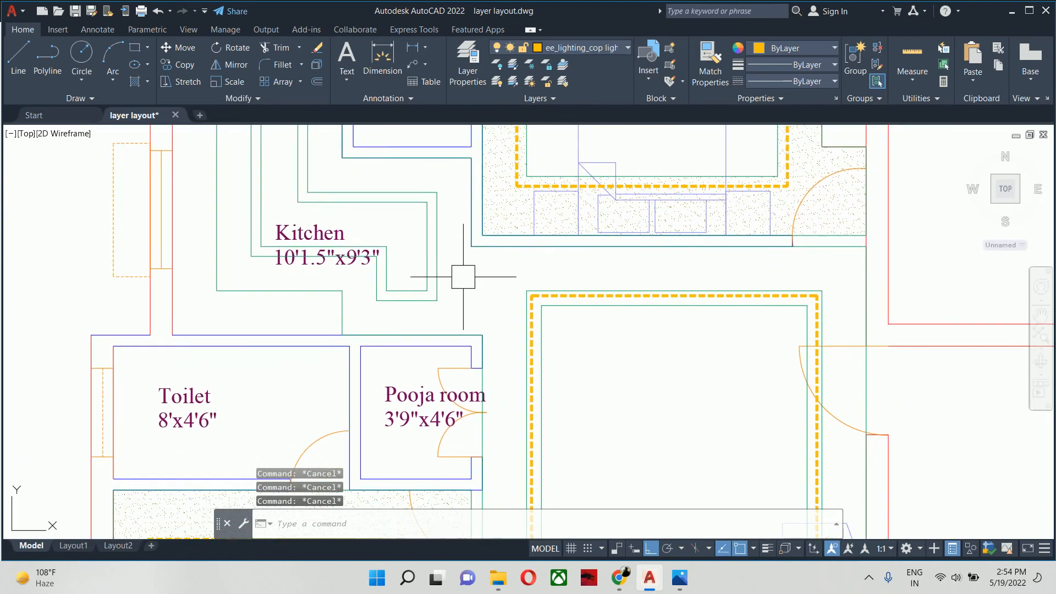
{"action": "type", "text": "h"}
{"action": "key", "text": "Return"}
{"action": "key", "text": "Escape"}
{"action": "key", "text": "Escape"}
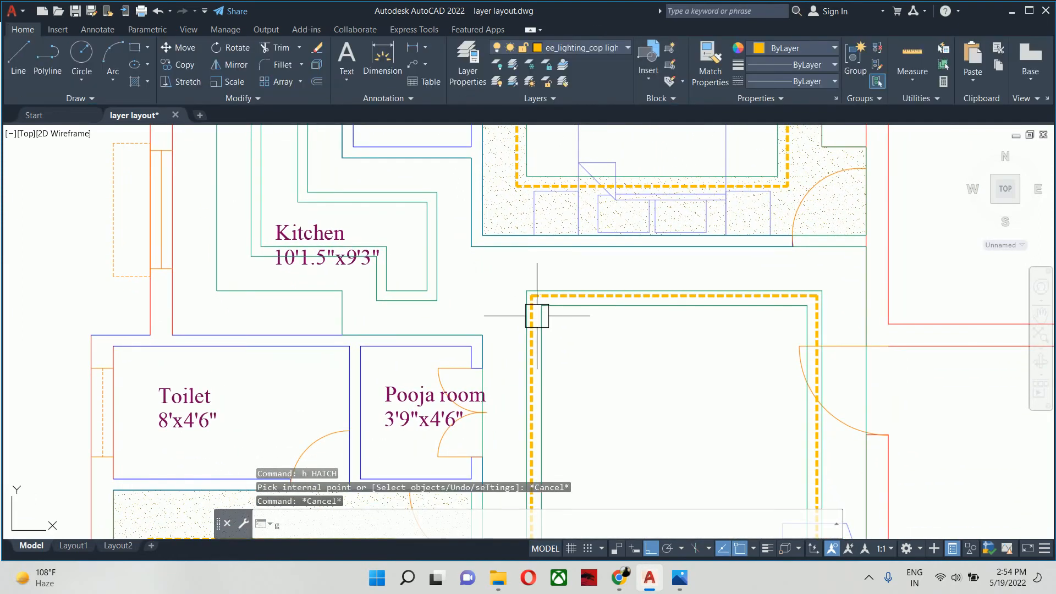
{"action": "type", "text": "g"}
{"action": "key", "text": "Escape"}
{"action": "type", "text": "h"}
{"action": "key", "text": "Return"}
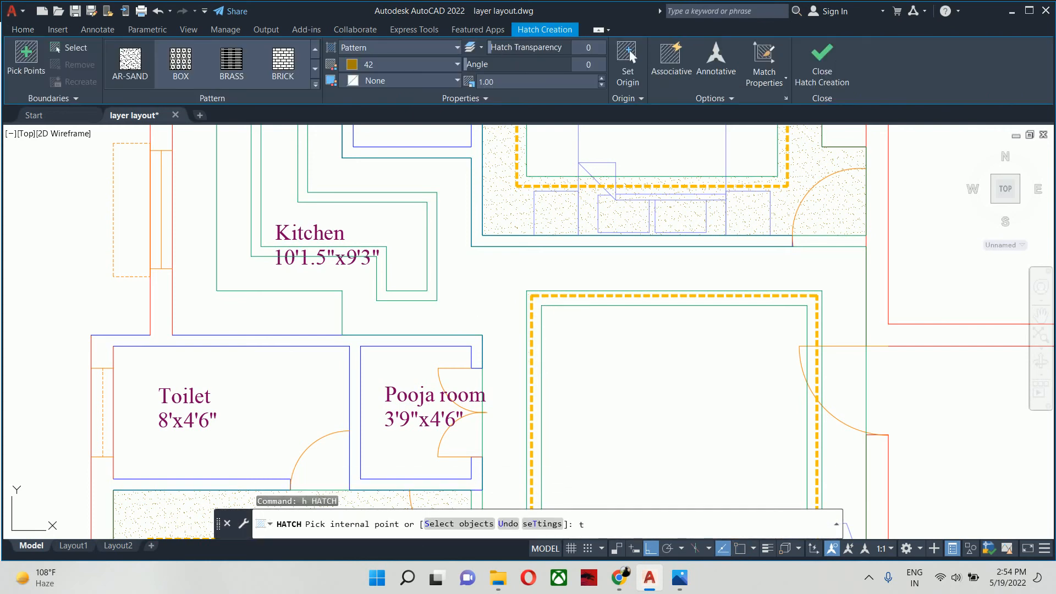
{"action": "type", "text": "t"}
{"action": "key", "text": "Return"}
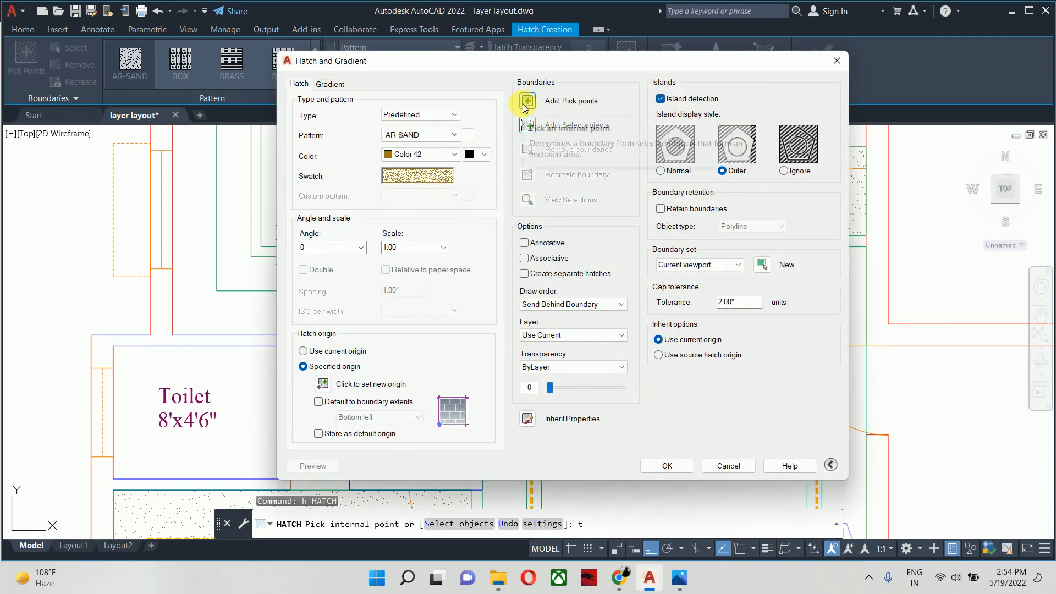
{"action": "left_click", "coordinate": [523, 104]}
{"action": "key", "text": "Escape"}
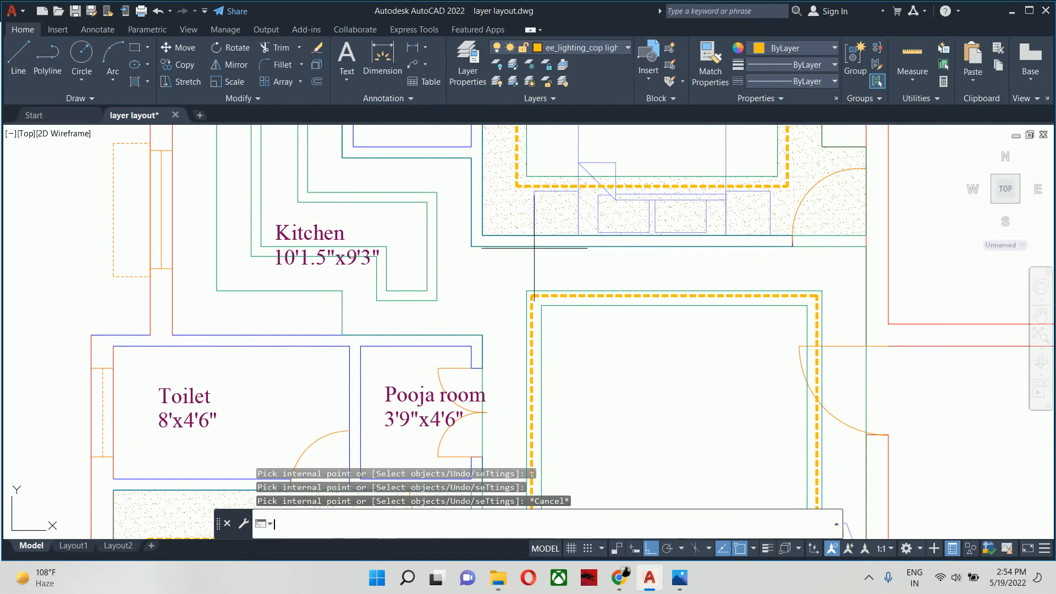
- Hatch the ceiling band around the living room and kitchen with AR-SAND, using the selected ceiling outlines as boundaries
{"action": "key", "text": "Return"}
{"action": "type", "text": "t"}
{"action": "key", "text": "Return"}
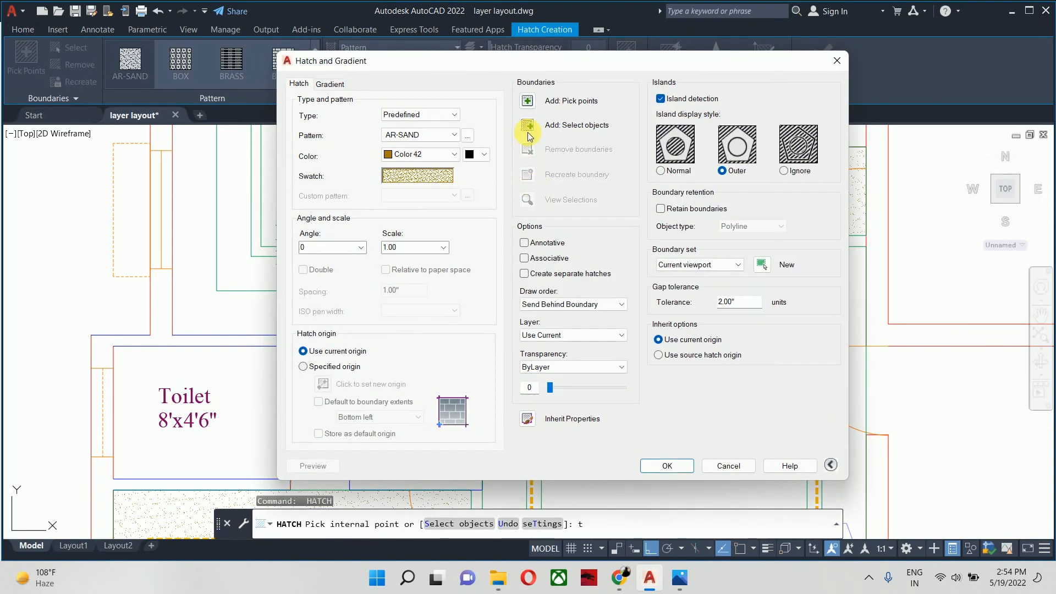
{"action": "left_click", "coordinate": [527, 132]}
{"action": "left_click", "coordinate": [541, 321]}
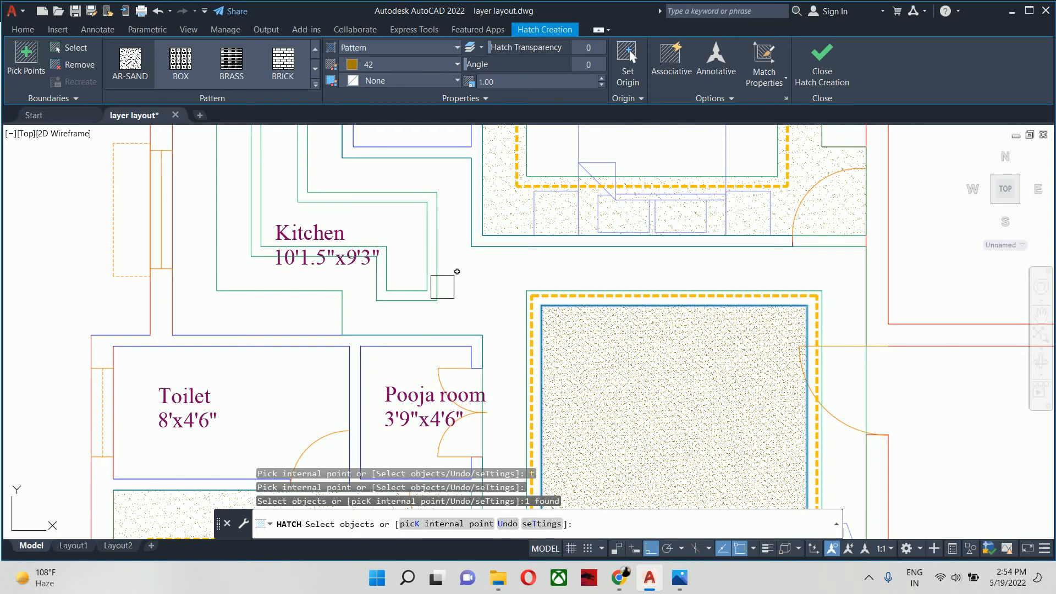
{"action": "left_click", "coordinate": [442, 286]}
{"action": "type", "text": "u"}
{"action": "key", "text": "Return"}
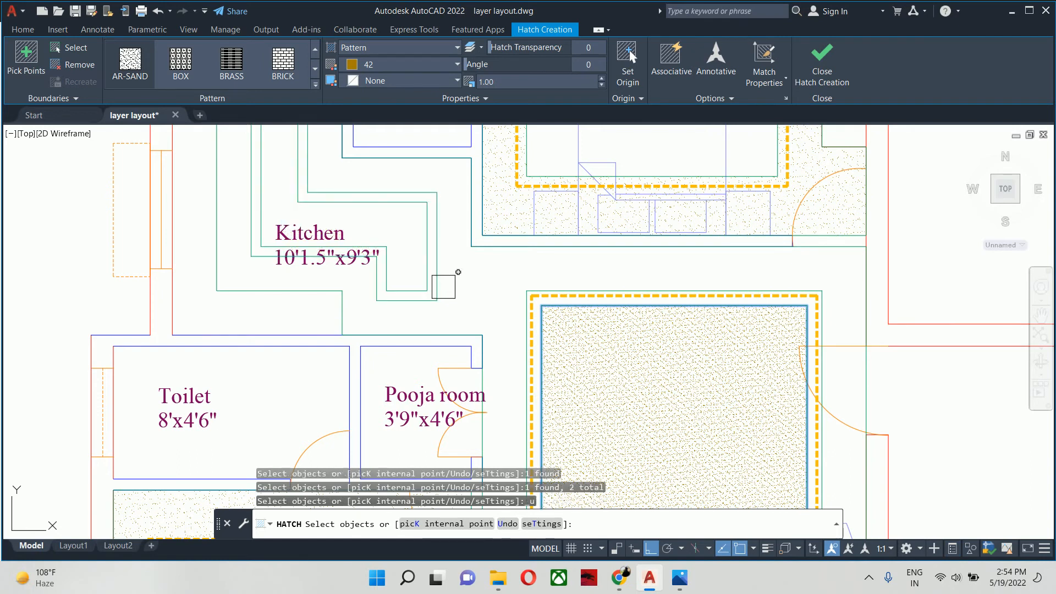
{"action": "left_click", "coordinate": [424, 262]}
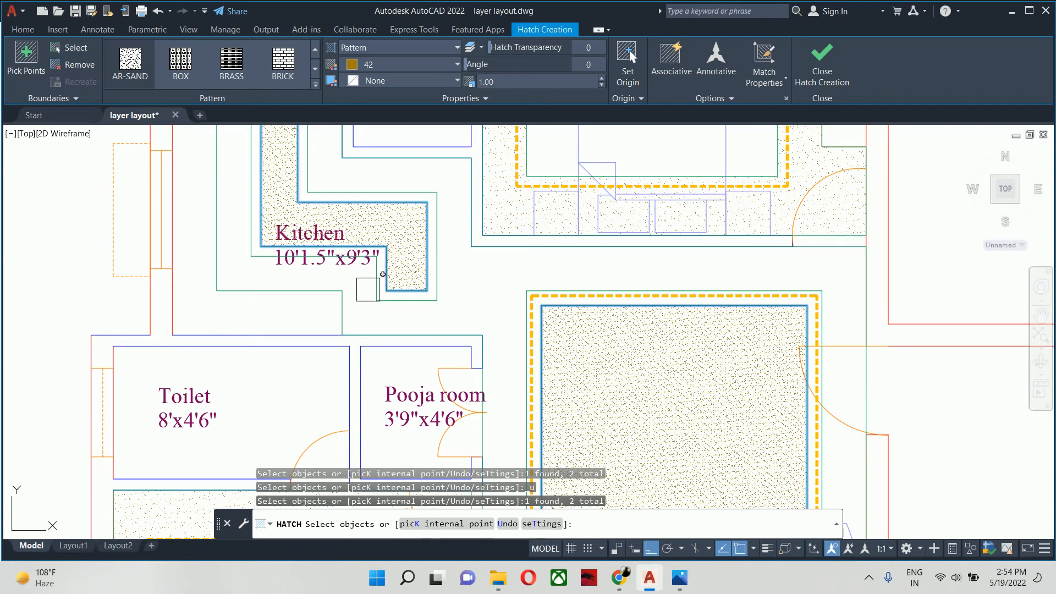
{"action": "key", "text": "Escape"}
{"action": "key", "text": "Escape"}
{"action": "key", "text": "Escape"}
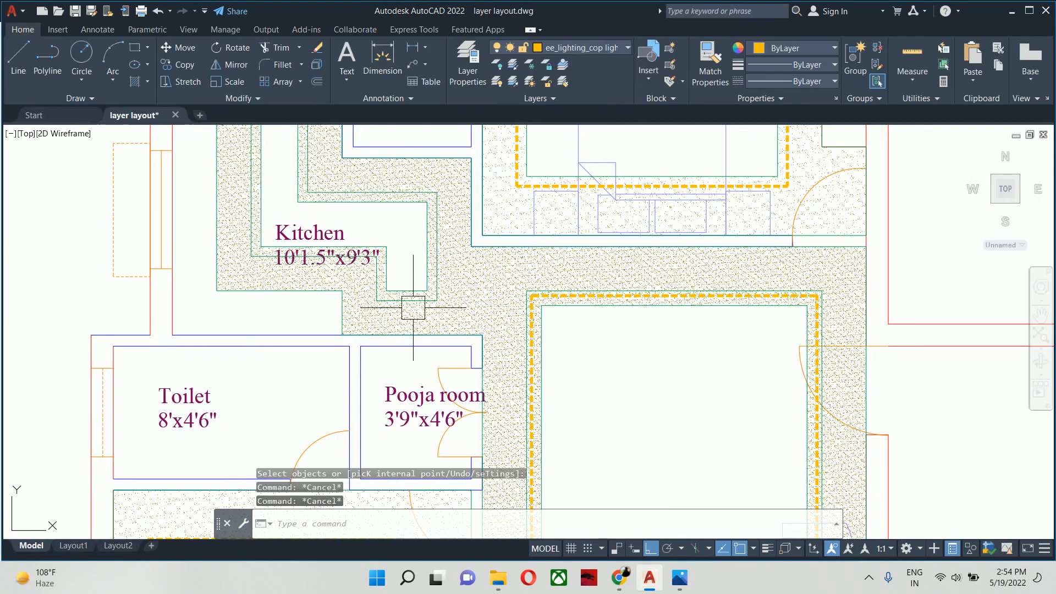
- Match the kitchen's offset ceiling outline to the living room's dashed yellow cove lighting polyline
{"action": "type", "text": "ma"}
{"action": "key", "text": "Return"}
{"action": "scroll", "coordinate": [528, 302], "scroll_direction": "up", "scroll_amount": 6}
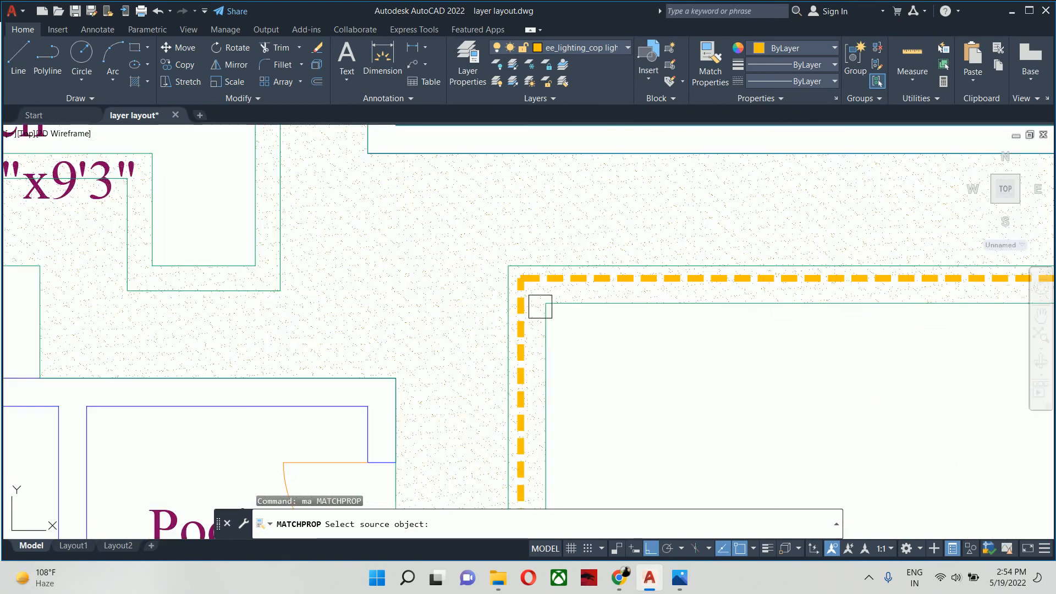
{"action": "left_click", "coordinate": [513, 305]}
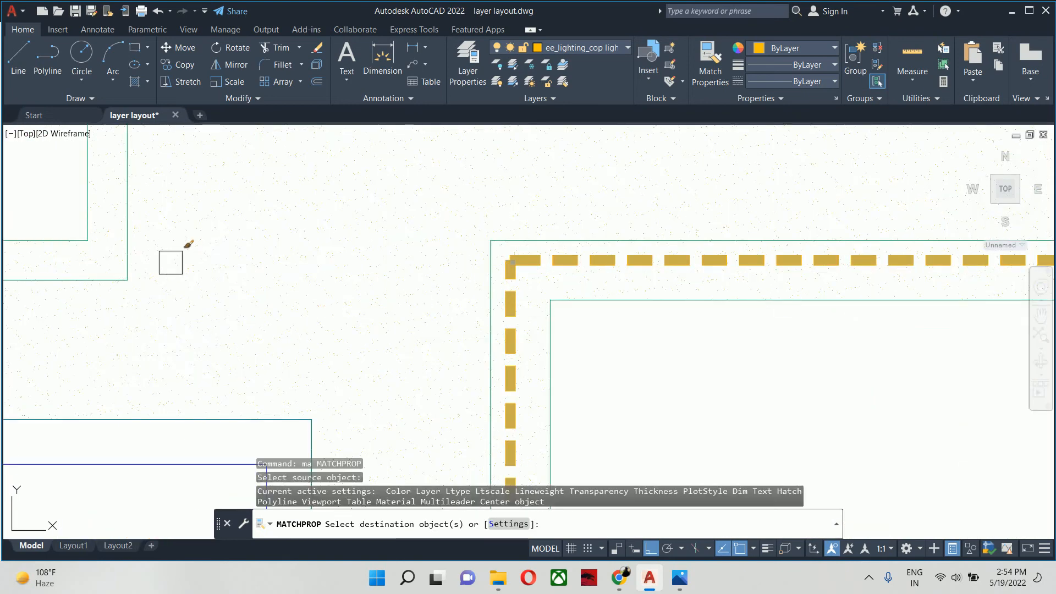
{"action": "left_click", "coordinate": [137, 261]}
{"action": "key", "text": "Escape"}
{"action": "key", "text": "Escape"}
- Match the living room and kitchen ceiling hatch to the properties of Bedroom-1's ceiling hatch
{"action": "scroll", "coordinate": [138, 248], "scroll_direction": "down", "scroll_amount": 8}
{"action": "middle_click_drag", "start_coordinate": [181, 271], "coordinate": [611, 285]}
{"action": "key", "text": "Escape"}
{"action": "scroll", "coordinate": [302, 308], "scroll_direction": "up", "scroll_amount": 6}
{"action": "scroll", "coordinate": [610, 284], "scroll_direction": "down", "scroll_amount": 4}
{"action": "middle_click_drag", "start_coordinate": [645, 332], "coordinate": [510, 334]}
{"action": "type", "text": "ma"}
{"action": "key", "text": "Return"}
{"action": "scroll", "coordinate": [428, 344], "scroll_direction": "up", "scroll_amount": 4}
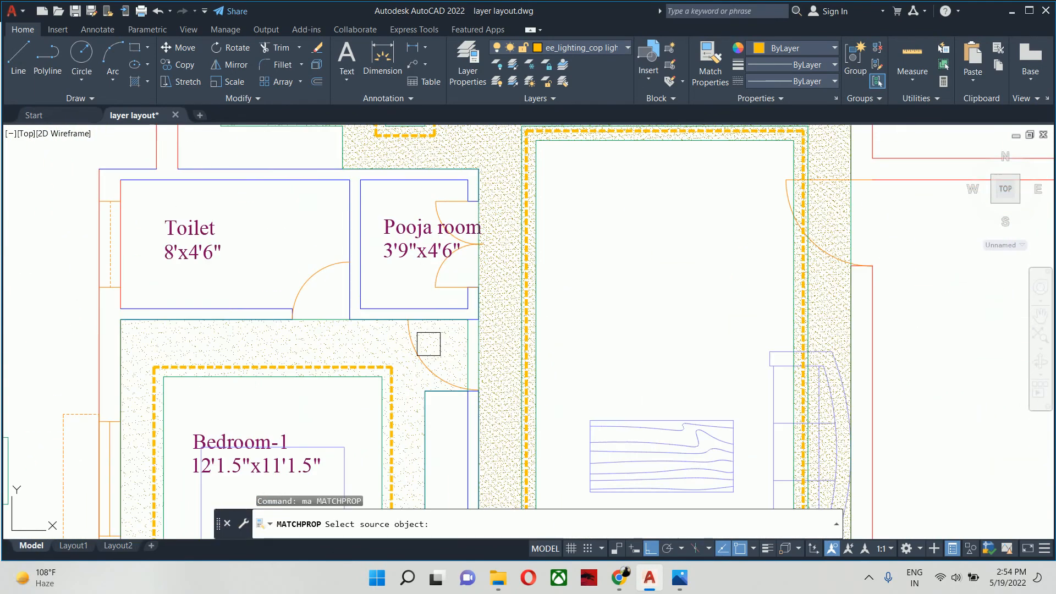
{"action": "left_click", "coordinate": [429, 344]}
{"action": "scroll", "coordinate": [483, 330], "scroll_direction": "up", "scroll_amount": 2}
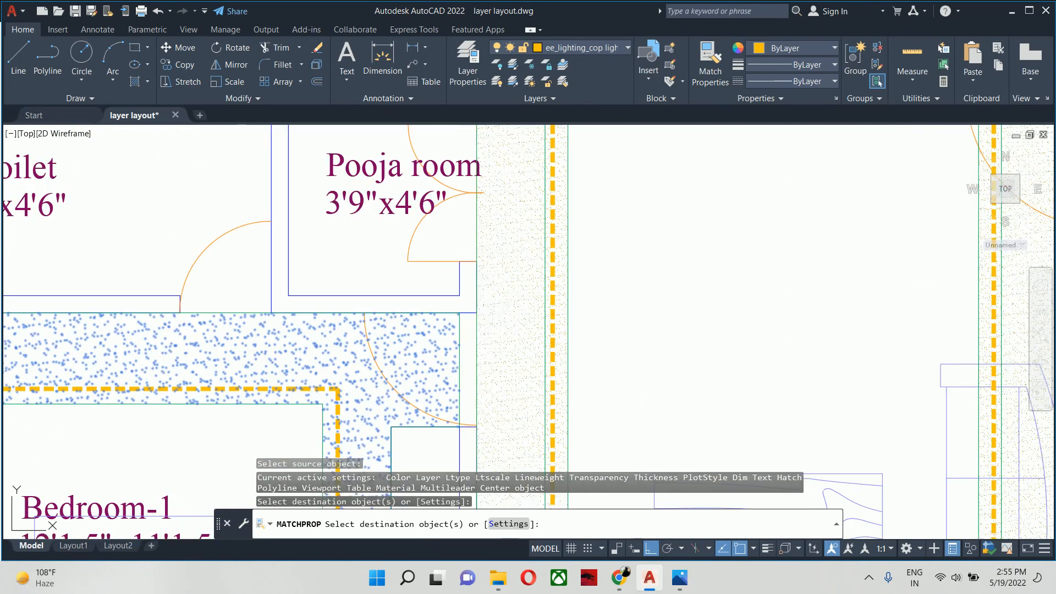
{"action": "scroll", "coordinate": [495, 299], "scroll_direction": "down", "scroll_amount": 3}
{"action": "middle_click_drag", "start_coordinate": [495, 300], "coordinate": [537, 408]}
{"action": "scroll", "coordinate": [539, 329], "scroll_direction": "down", "scroll_amount": 6}
{"action": "key", "text": "Escape"}
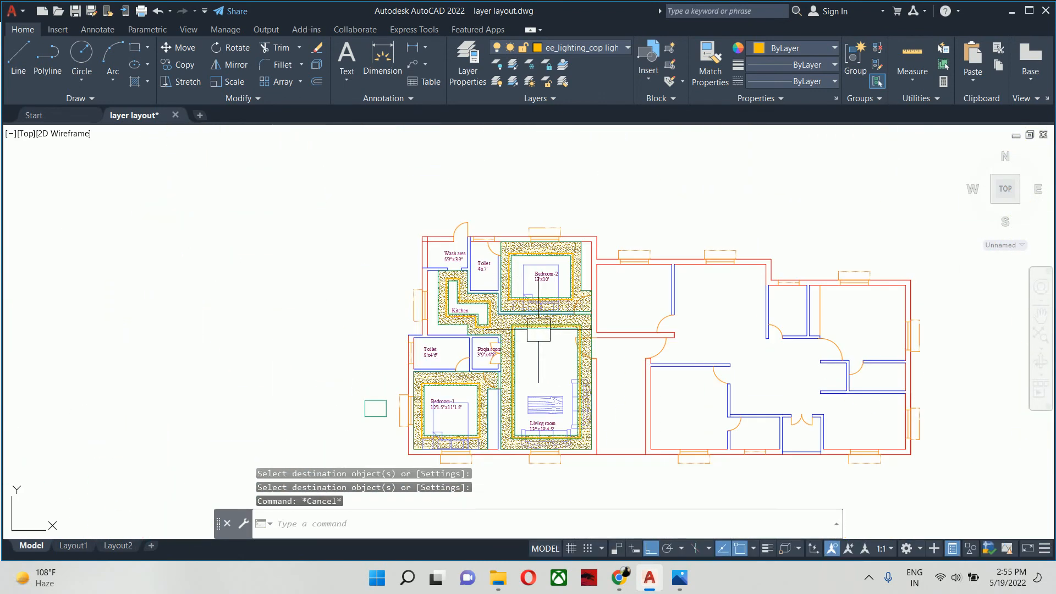
{"action": "middle_click_drag", "start_coordinate": [539, 329], "coordinate": [505, 293]}
{"action": "scroll", "coordinate": [496, 299], "scroll_direction": "up", "scroll_amount": 4}
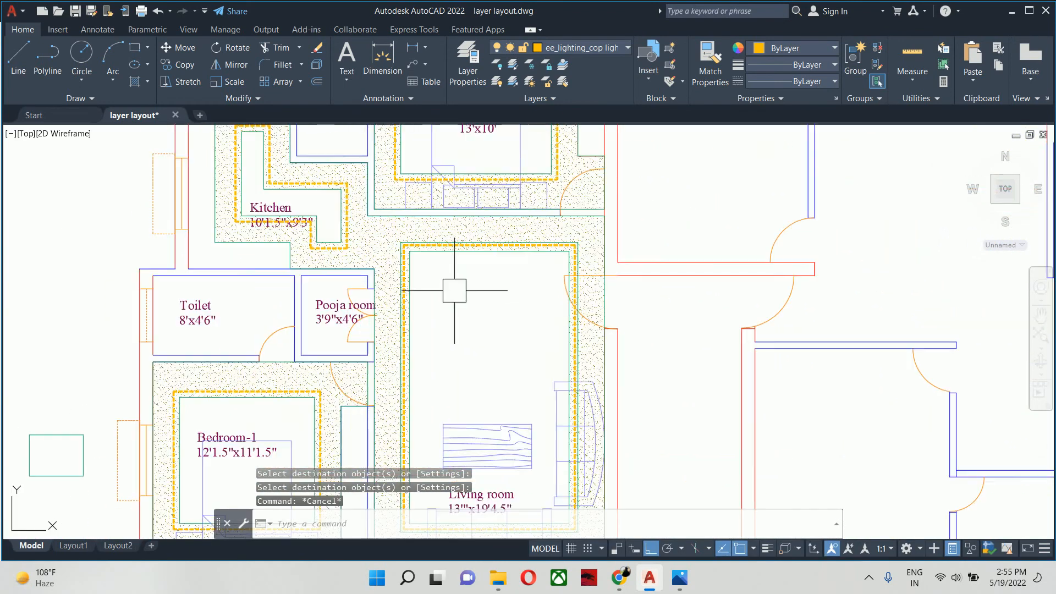
{"action": "key", "text": "Escape"}
{"action": "key", "text": "Escape"}
{"action": "scroll", "coordinate": [454, 291], "scroll_direction": "down", "scroll_amount": 2}
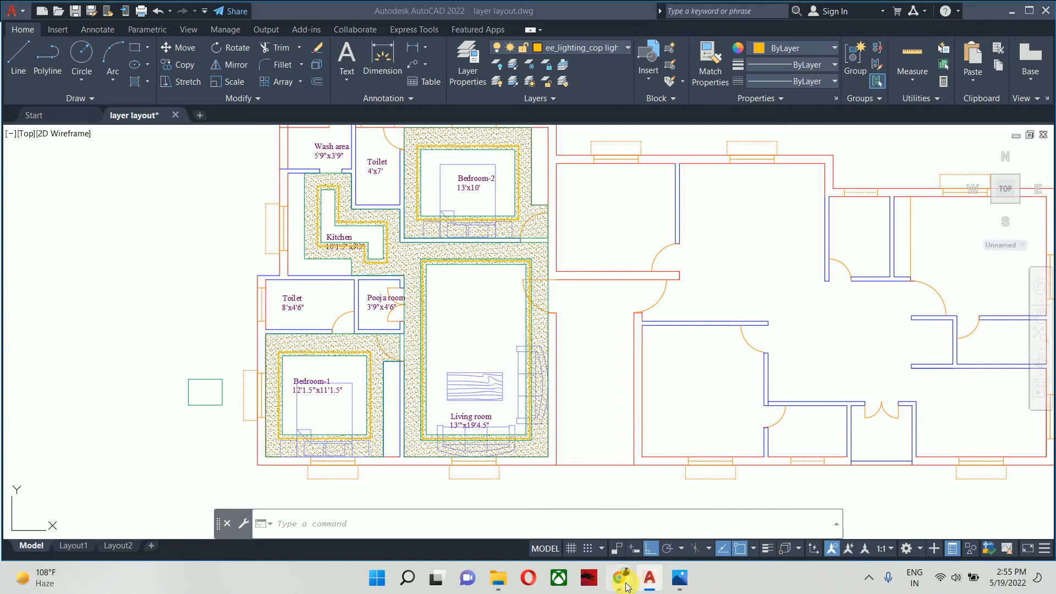
- Switch to Chrome to check the false ceiling reference images, and return to AutoCAD
{"action": "mouse_move", "coordinate": [619, 579]}
{"action": "left_click", "coordinate": [537, 532]}
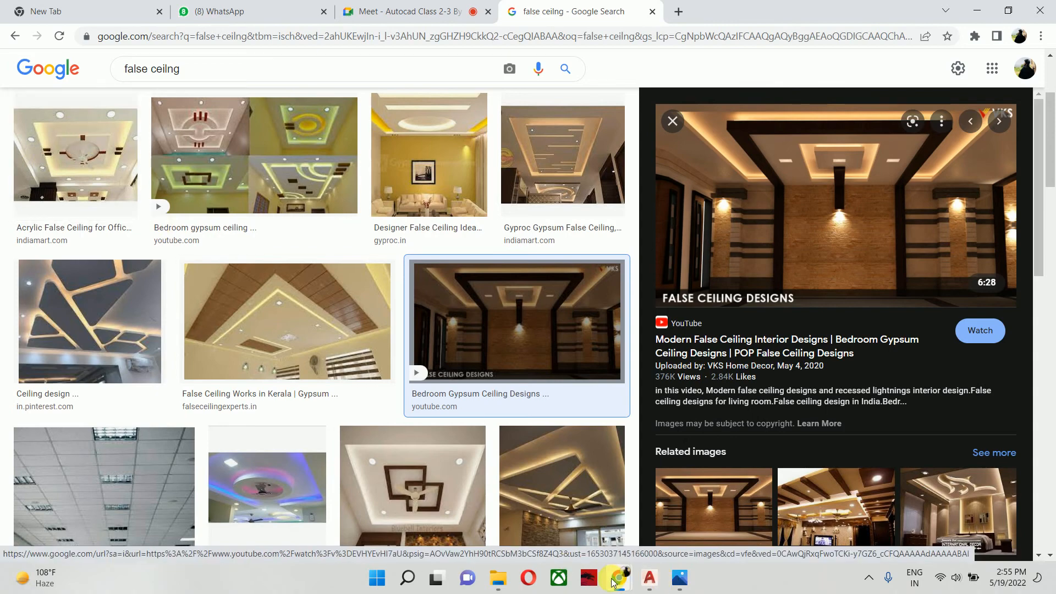
{"action": "left_click", "coordinate": [650, 578]}
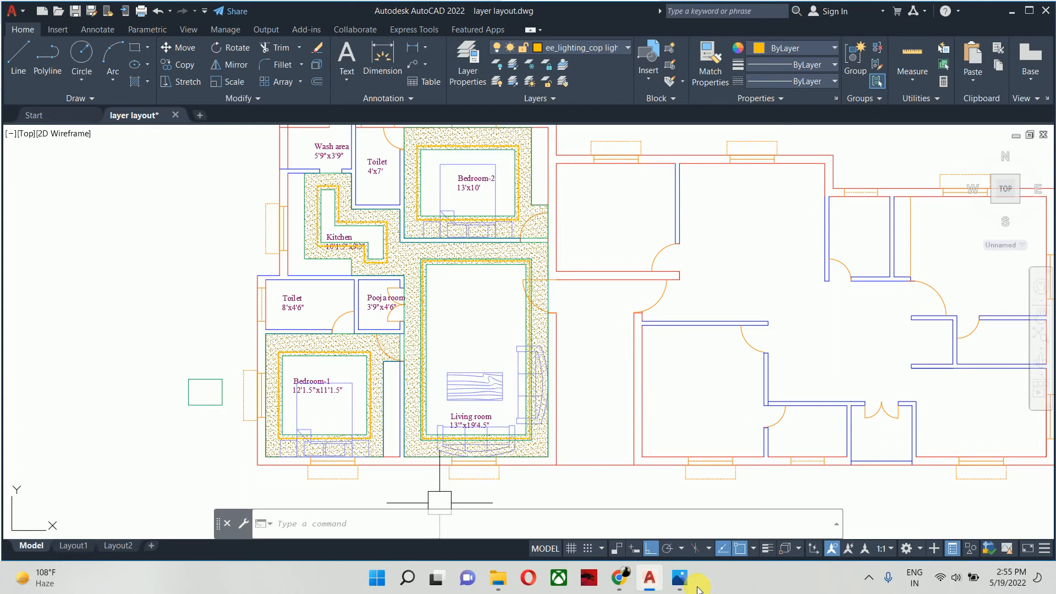
{"action": "mouse_move", "coordinate": [648, 578]}
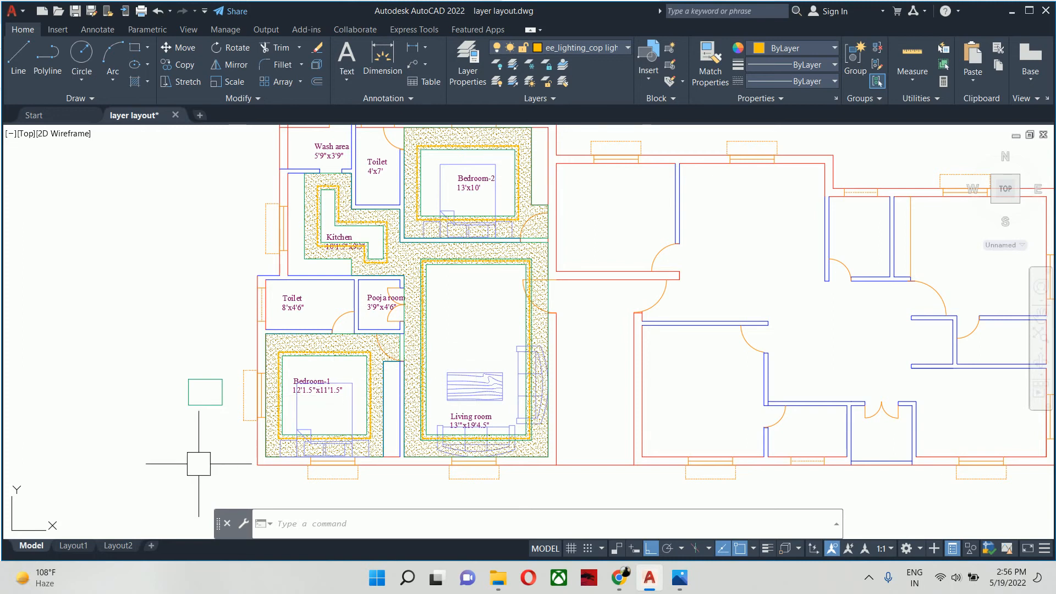
{"action": "mouse_move", "coordinate": [264, 424]}
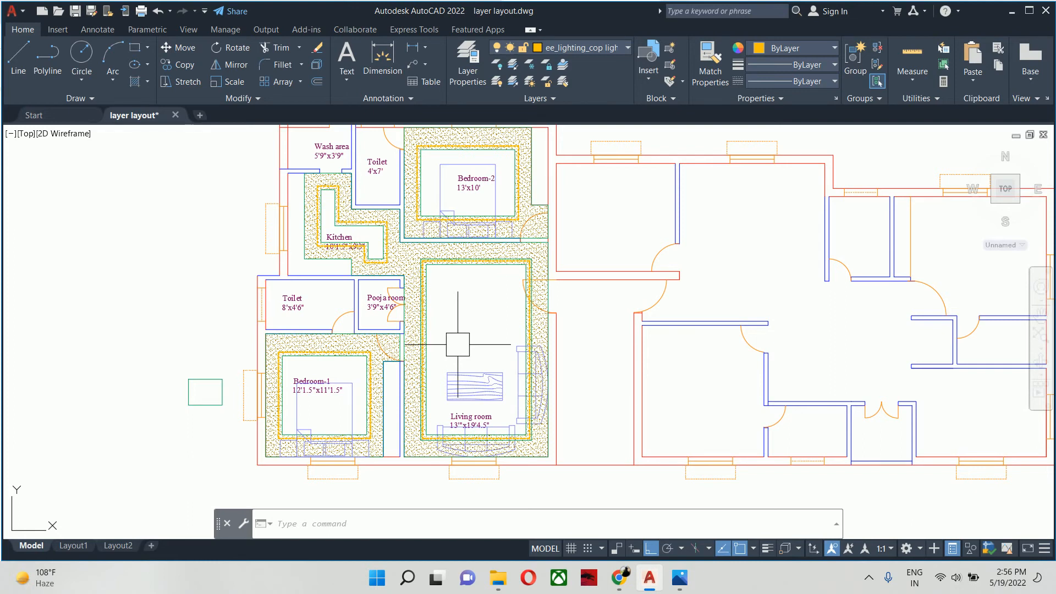
- Switch to Chrome and preview the fancy false ceiling image with a round fan recess and coloured lights
{"action": "mouse_move", "coordinate": [619, 578]}
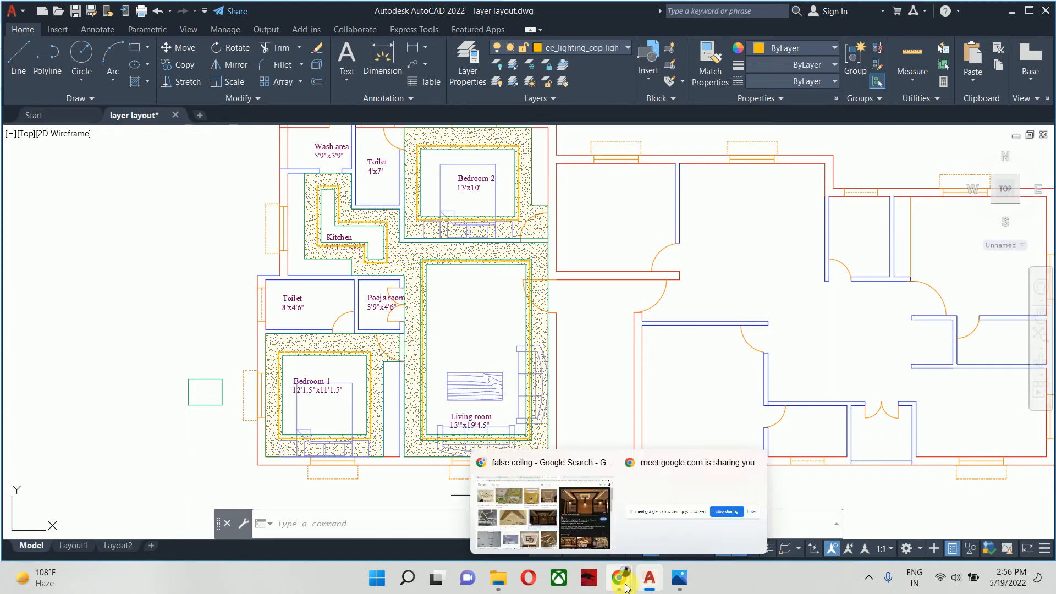
{"action": "left_click", "coordinate": [560, 513]}
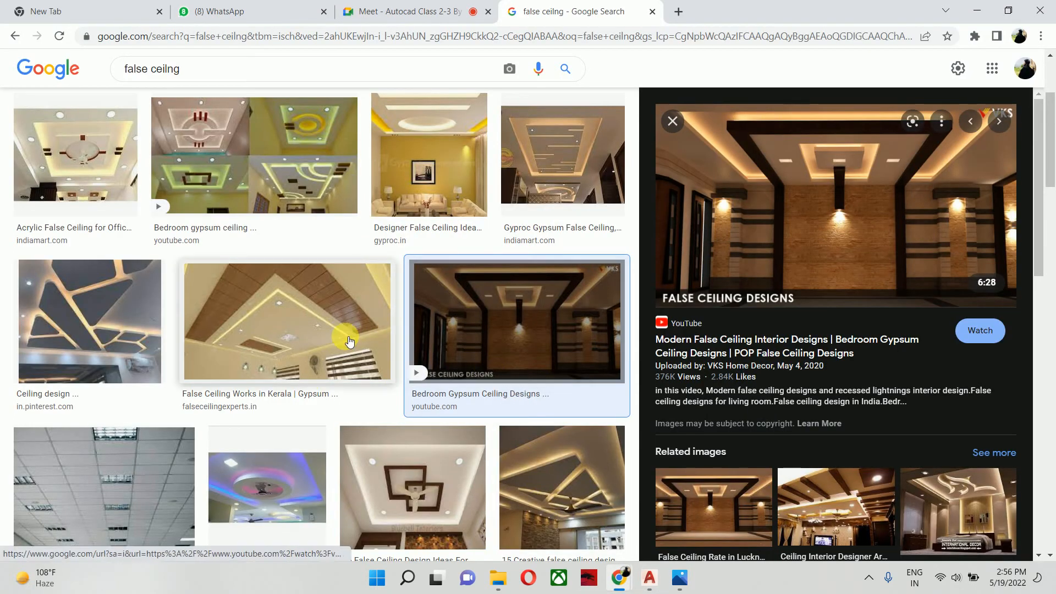
{"action": "left_click", "coordinate": [273, 493]}
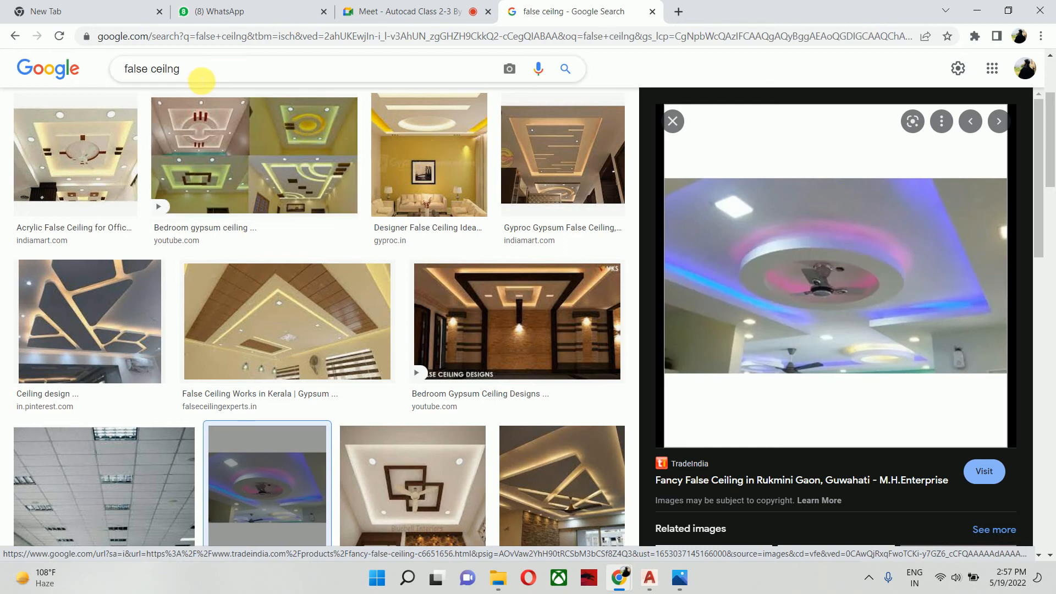
- Search Google Images for "false ceilng of room"
{"action": "left_click", "coordinate": [207, 77]}
{"action": "type", "text": "d"}
{"action": "key", "text": "BackSpace"}
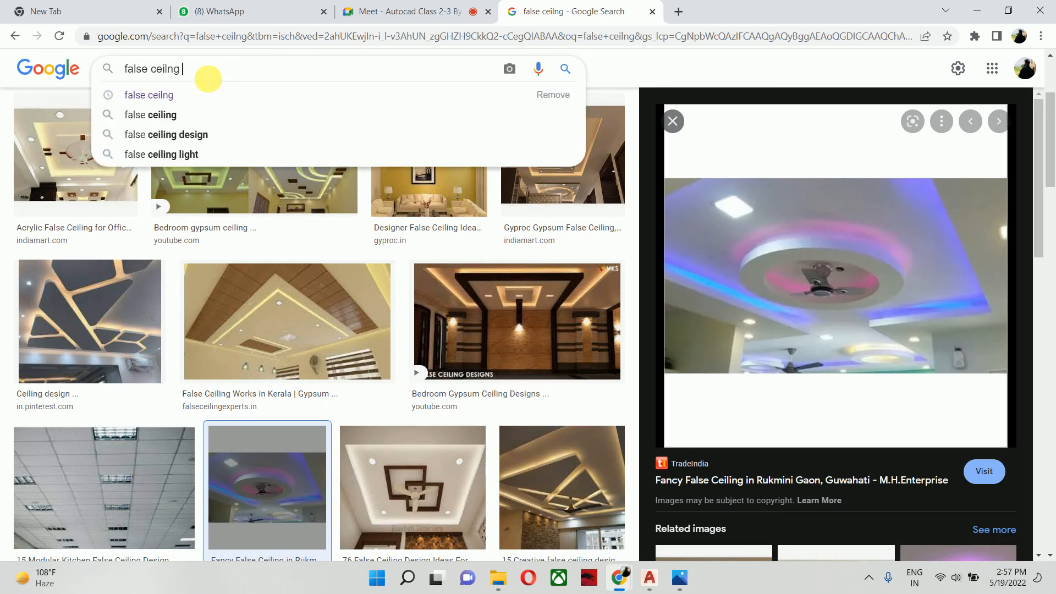
{"action": "type", "text": "of "}
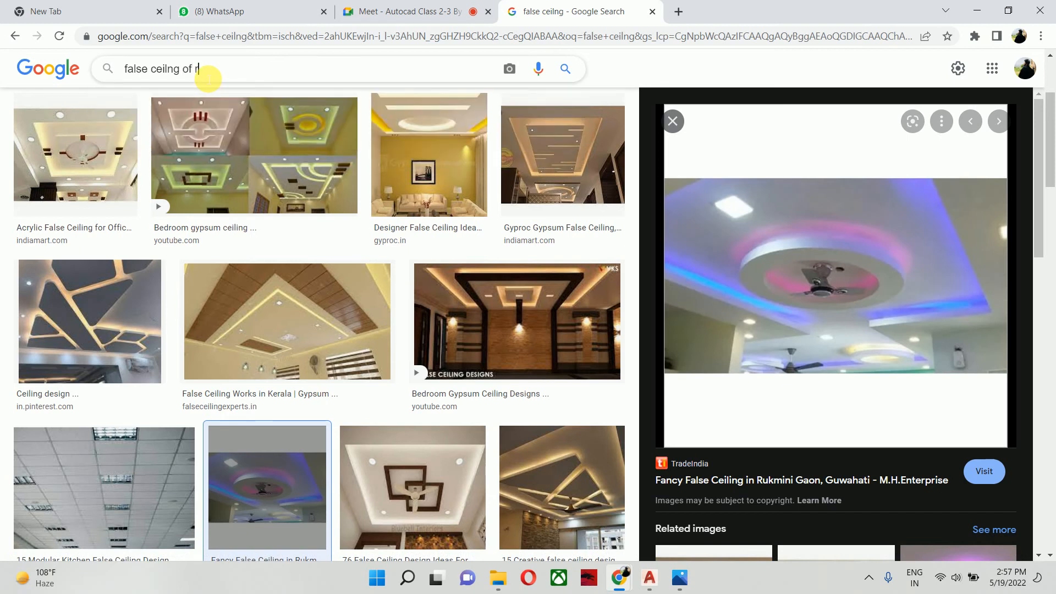
{"action": "type", "text": "room"}
{"action": "key", "text": "Return"}
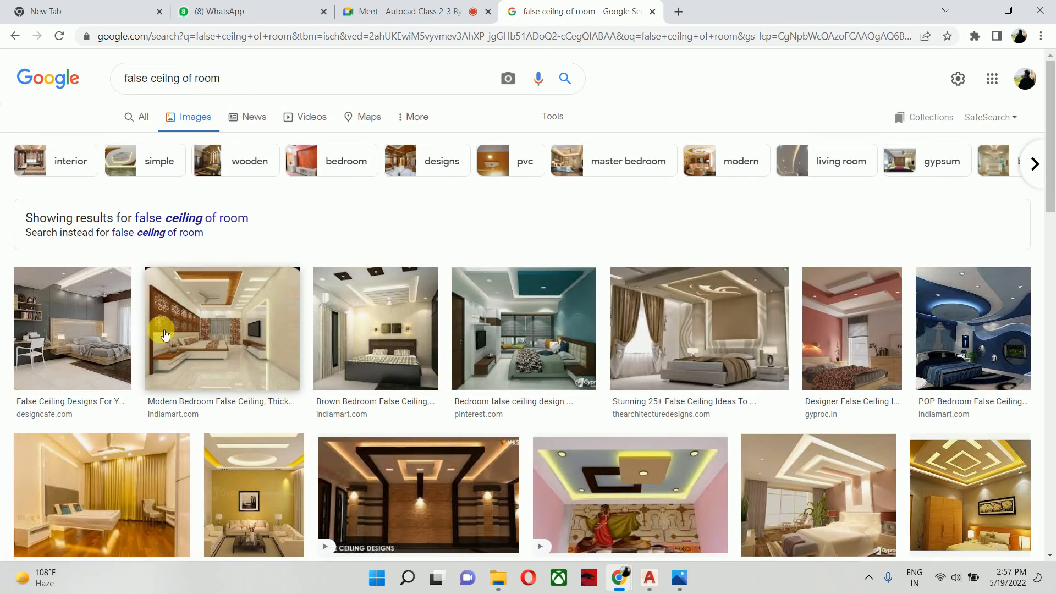
- Preview the modern bedroom false ceiling image and related bedroom ceiling designs from KreateCube and Rojgar Aur Nirman
{"action": "left_click", "coordinate": [211, 308]}
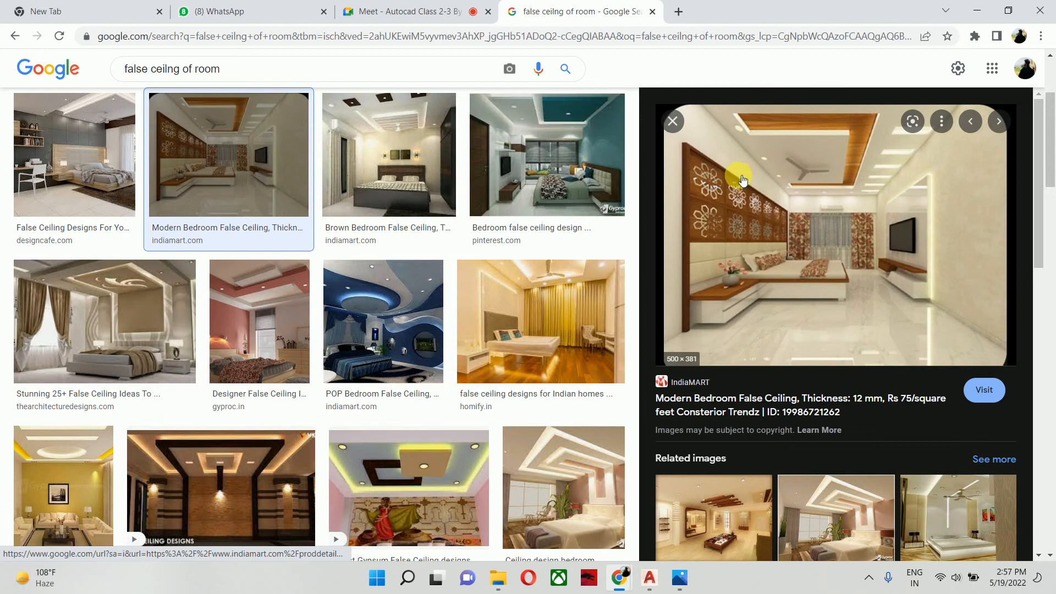
{"action": "scroll", "coordinate": [742, 179], "scroll_direction": "down", "scroll_amount": 1}
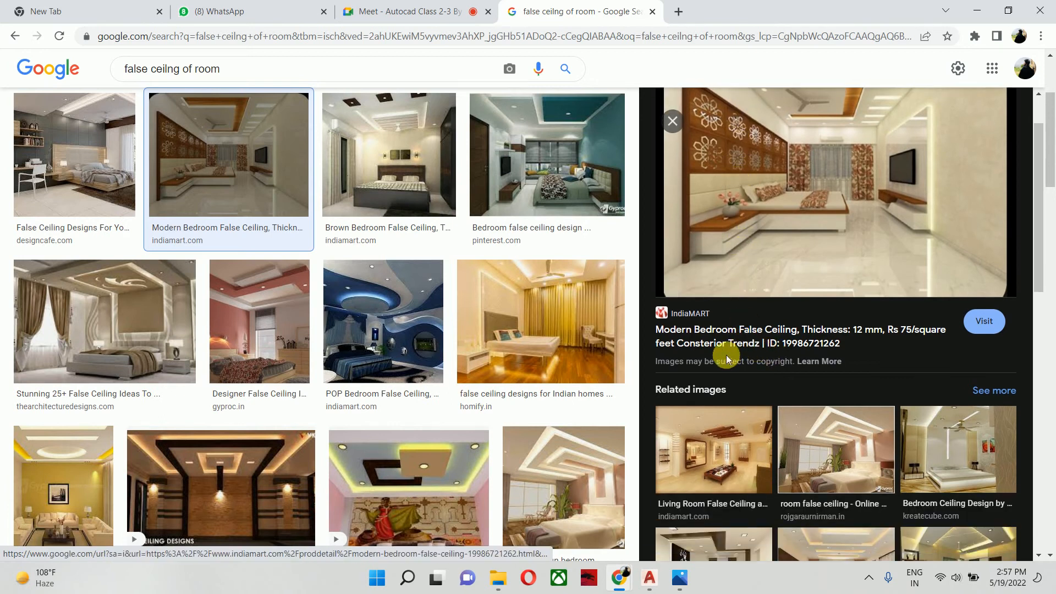
{"action": "scroll", "coordinate": [726, 355], "scroll_direction": "down", "scroll_amount": 1}
{"action": "left_click", "coordinate": [930, 396]}
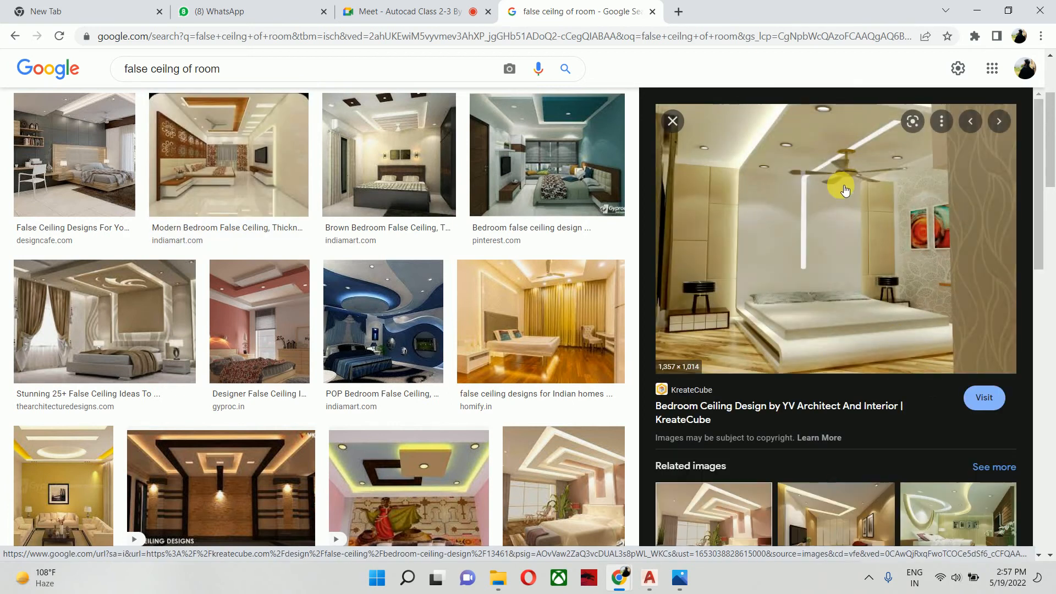
{"action": "scroll", "coordinate": [745, 292], "scroll_direction": "down", "scroll_amount": 3}
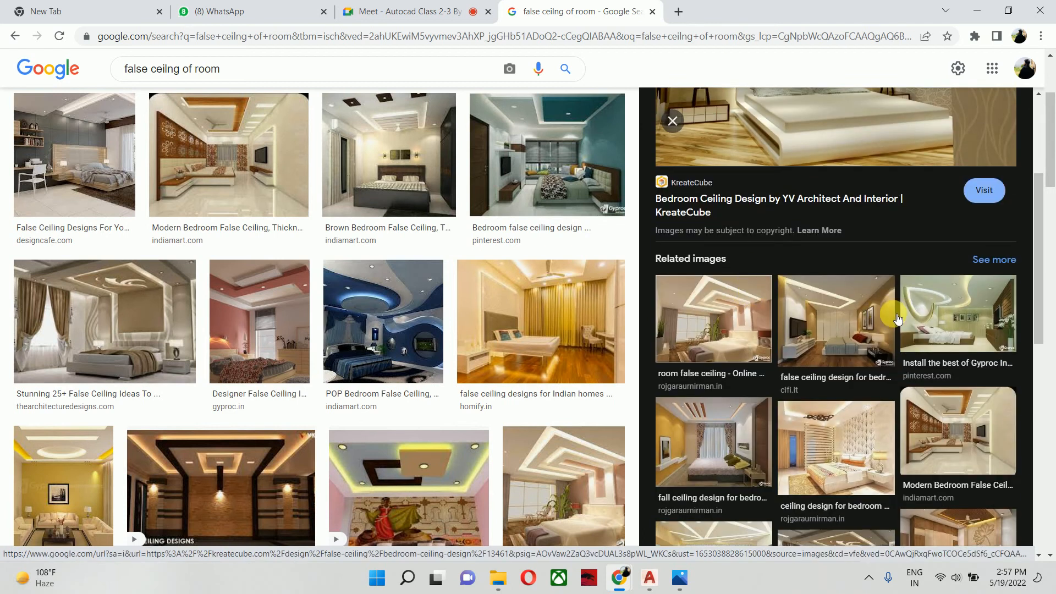
{"action": "scroll", "coordinate": [897, 319], "scroll_direction": "down", "scroll_amount": 2}
{"action": "left_click", "coordinate": [839, 318]}
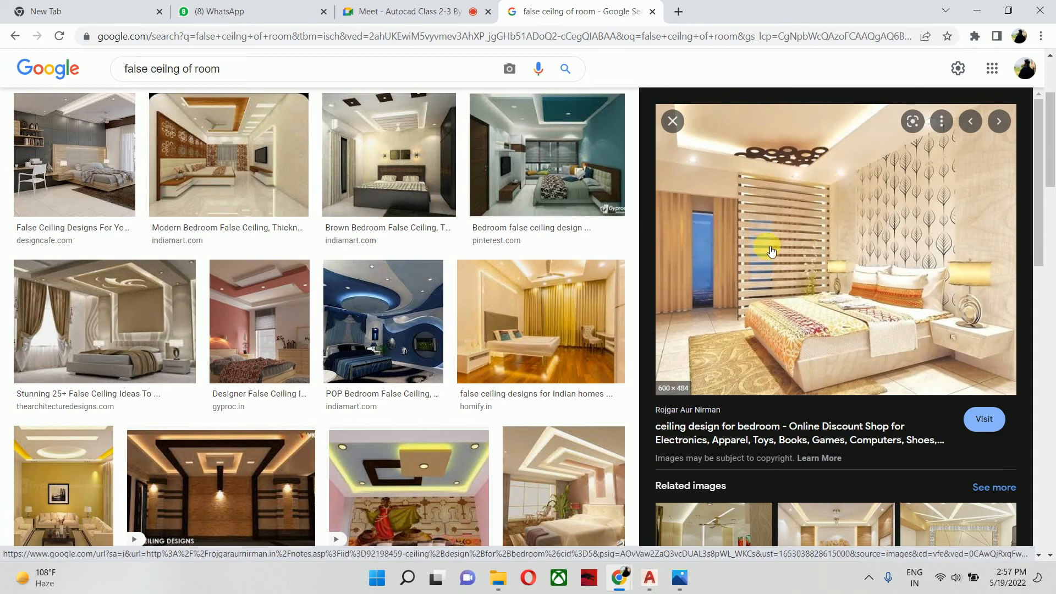
- Return to AutoCAD and examine the hatched false ceiling and cove lighting layout across the kitchen, bedrooms and living room
{"action": "left_click", "coordinate": [977, 11]}
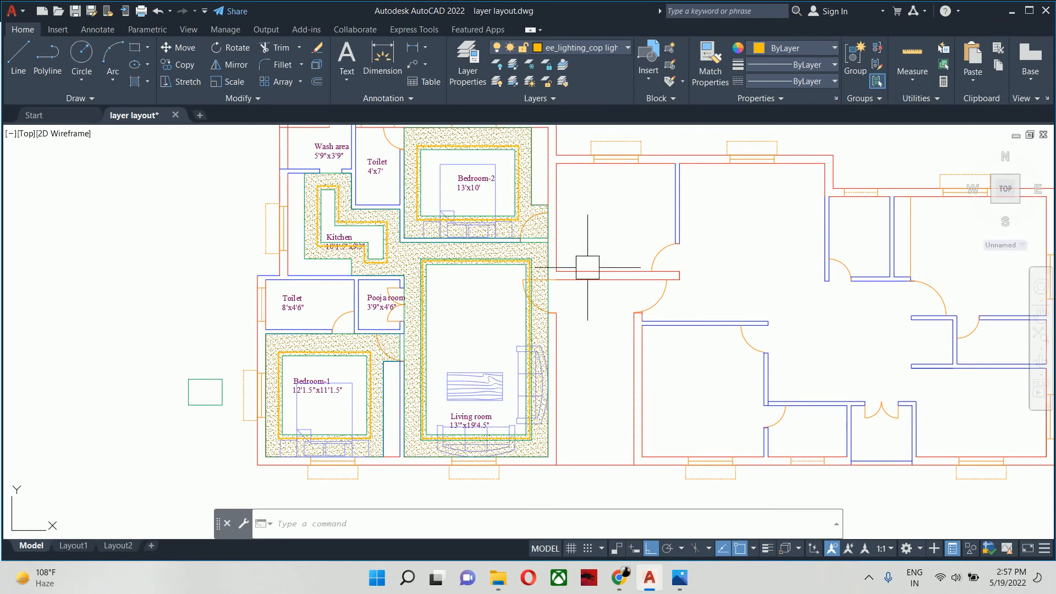
{"action": "scroll", "coordinate": [473, 255], "scroll_direction": "up", "scroll_amount": 2}
{"action": "key", "text": "Escape"}
{"action": "key", "text": "Escape"}
{"action": "key", "text": "Escape"}
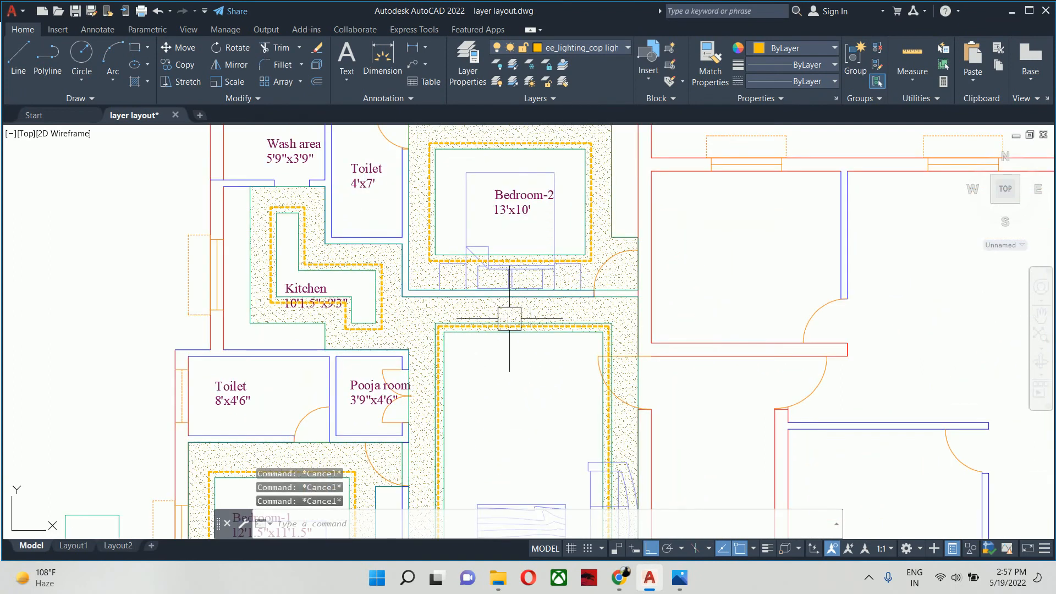
{"action": "scroll", "coordinate": [509, 319], "scroll_direction": "down", "scroll_amount": 4}
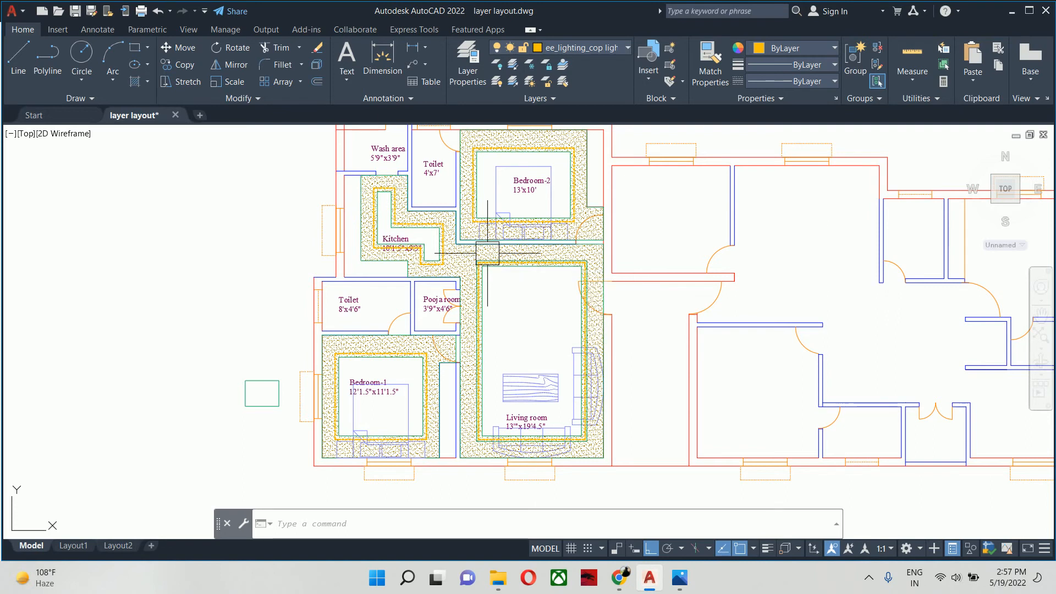
{"action": "key", "text": "Escape"}
{"action": "key", "text": "Escape"}
{"action": "key", "text": "Escape"}
{"action": "scroll", "coordinate": [501, 261], "scroll_direction": "down", "scroll_amount": 3}
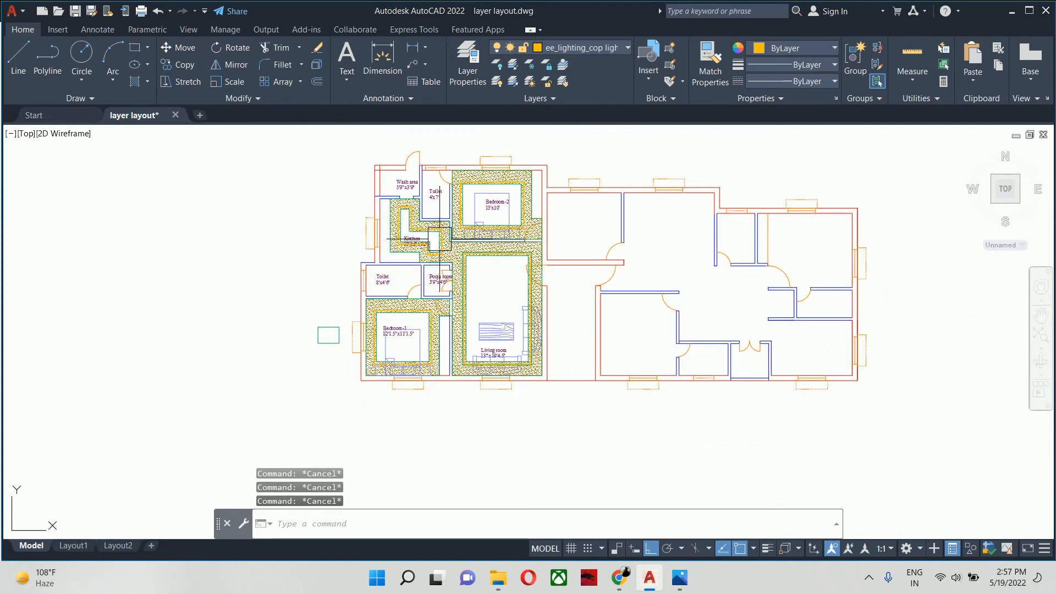
{"action": "mouse_move", "coordinate": [535, 263]}
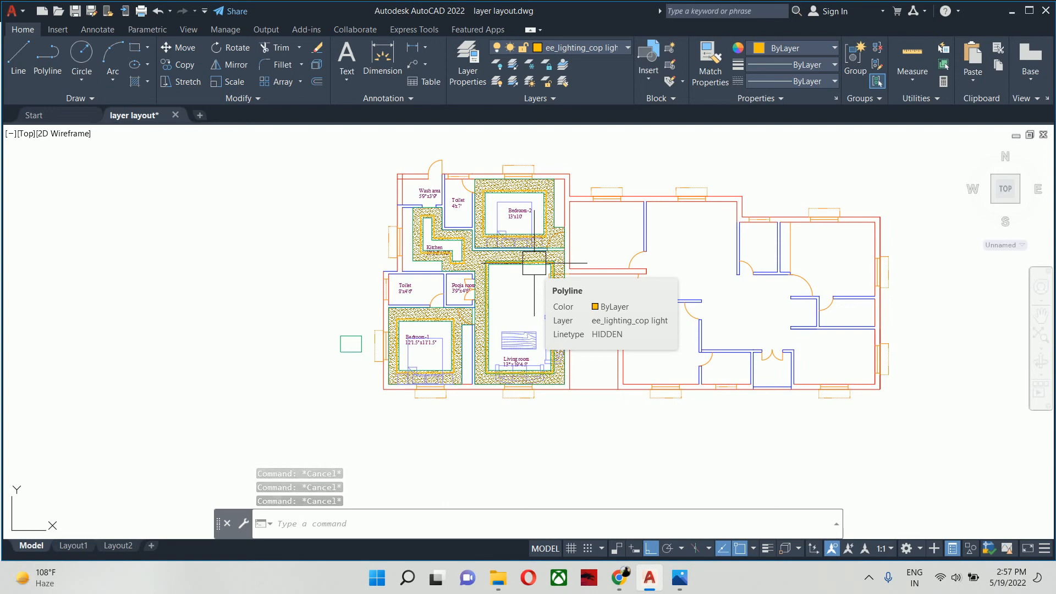
{"action": "scroll", "coordinate": [507, 261], "scroll_direction": "up", "scroll_amount": 2}
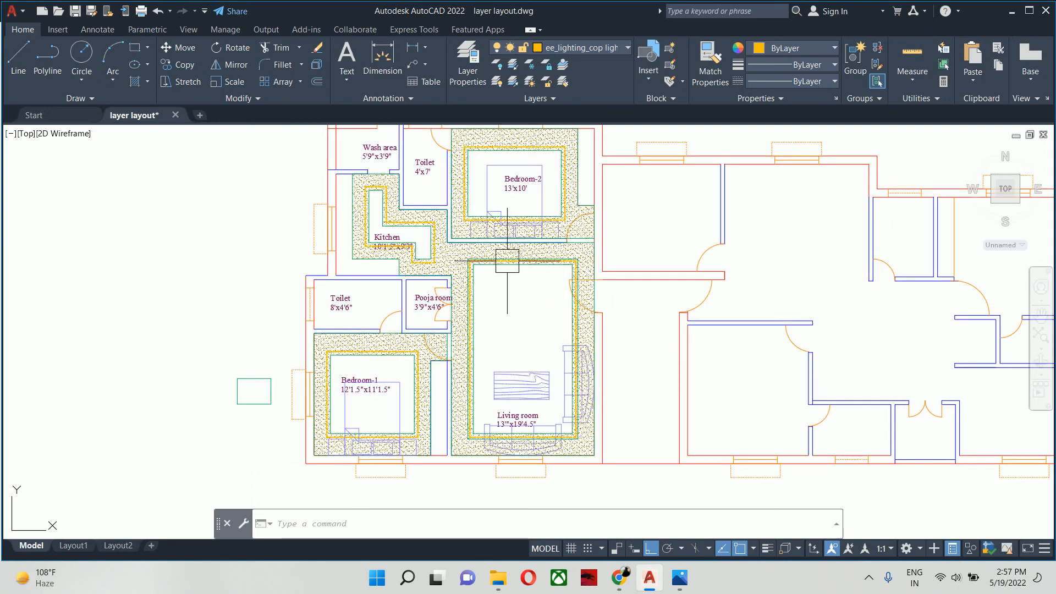
{"action": "scroll", "coordinate": [507, 261], "scroll_direction": "up", "scroll_amount": 2}
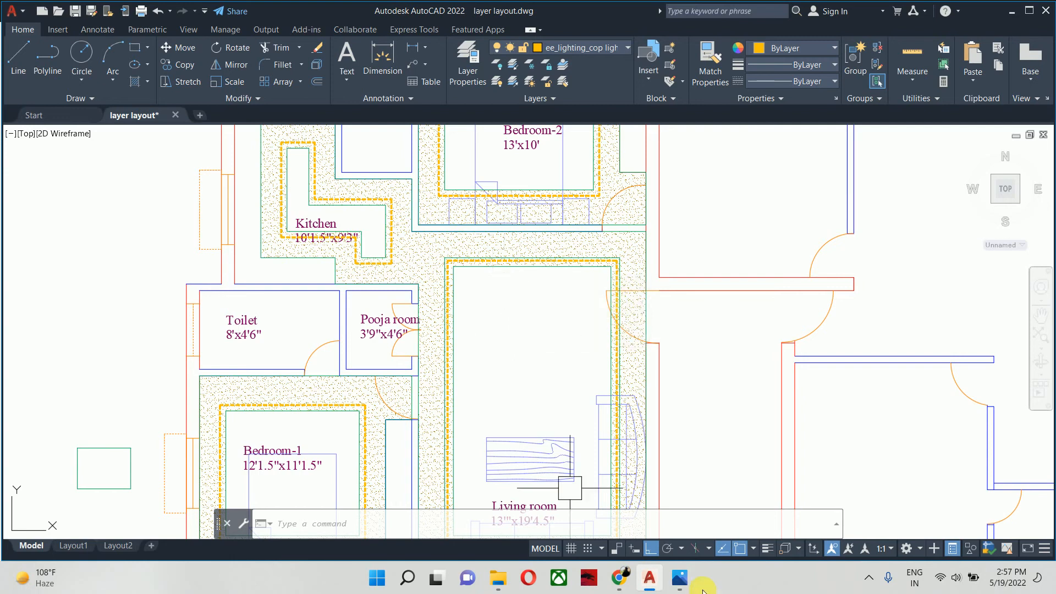
- Switch to Chrome, preview the Latest Gypsum False Ceiling and Pinterest bedroom ceiling images, and return to AutoCAD
{"action": "mouse_move", "coordinate": [619, 577]}
{"action": "left_click", "coordinate": [553, 498]}
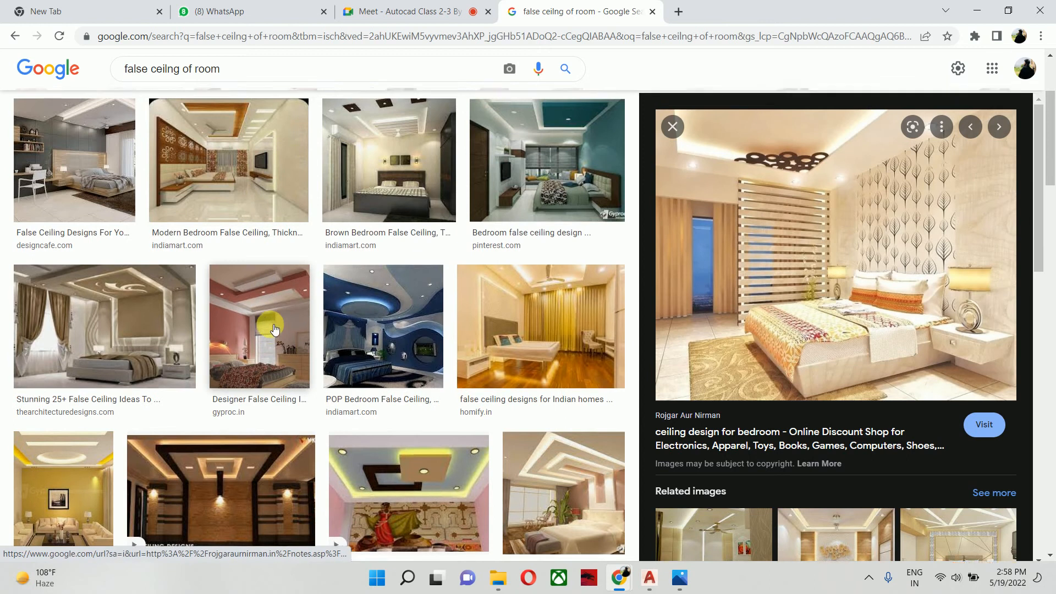
{"action": "scroll", "coordinate": [235, 327], "scroll_direction": "up", "scroll_amount": 3}
{"action": "left_click", "coordinate": [276, 82]}
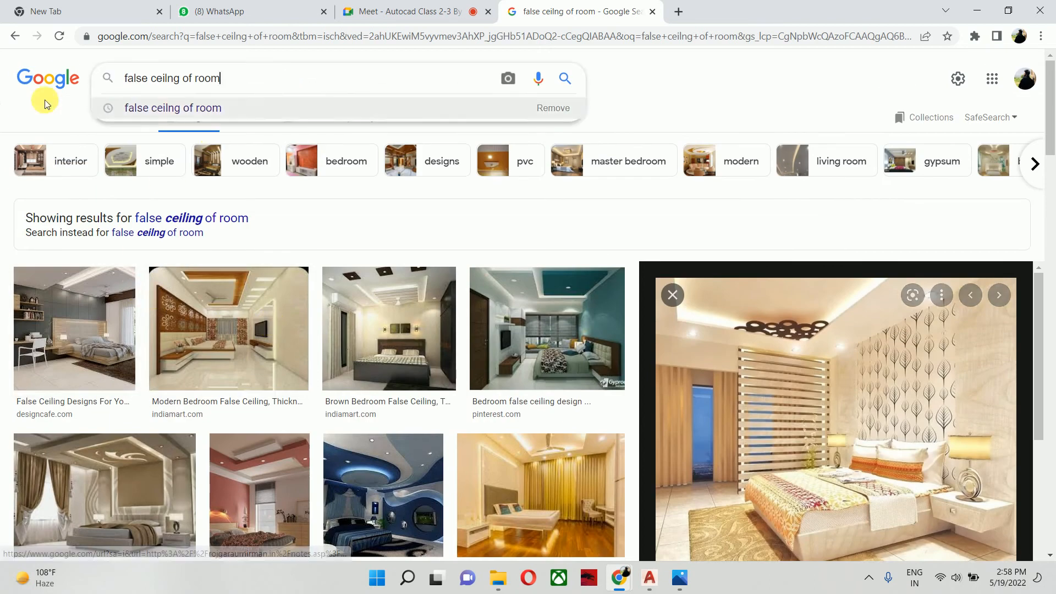
{"action": "left_click", "coordinate": [16, 37]}
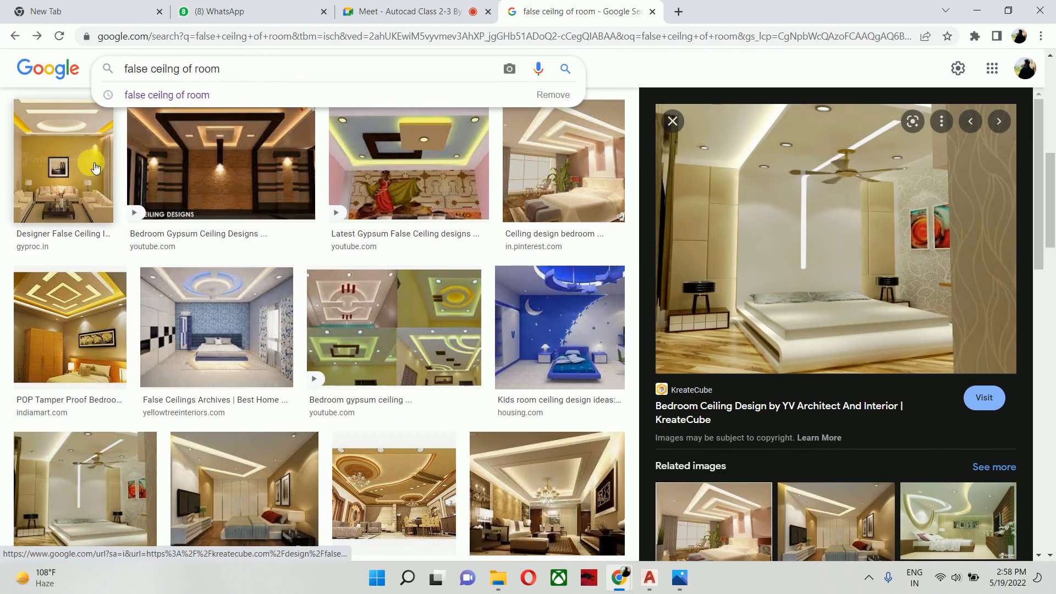
{"action": "left_click", "coordinate": [407, 161]}
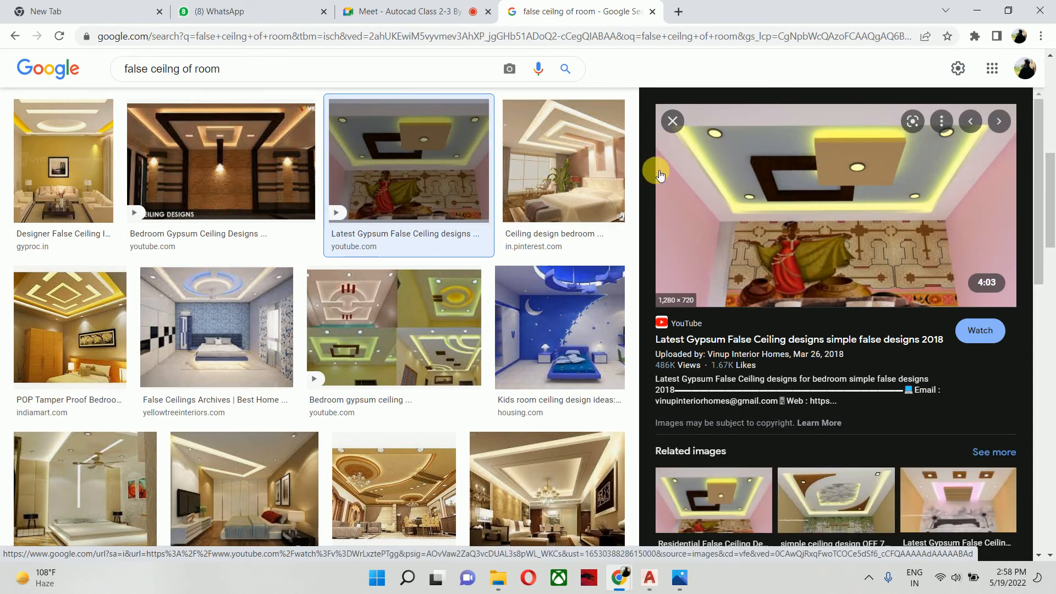
{"action": "left_click", "coordinate": [263, 476]}
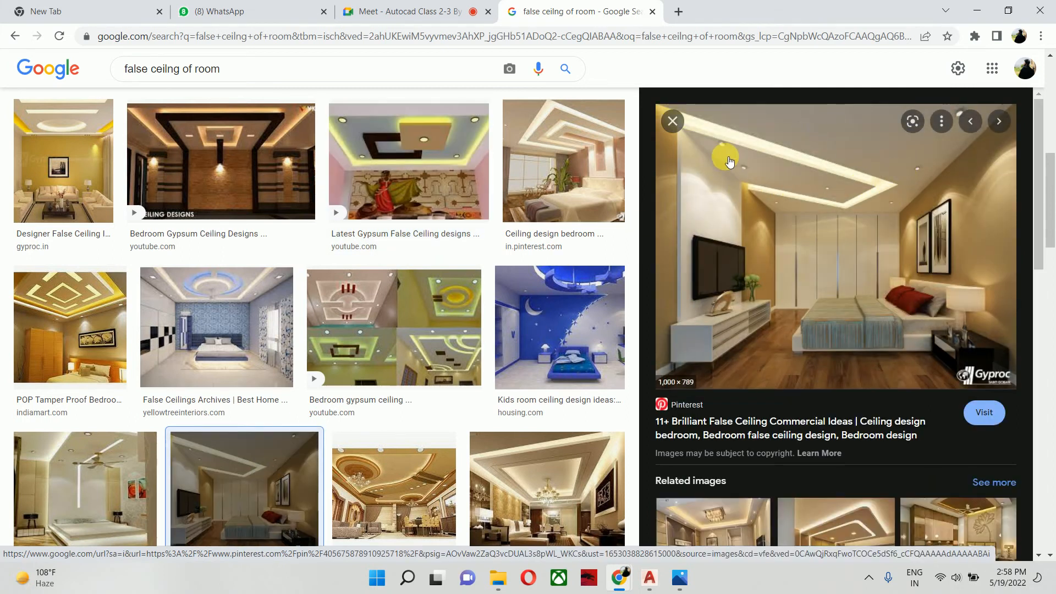
{"action": "left_click", "coordinate": [980, 9]}
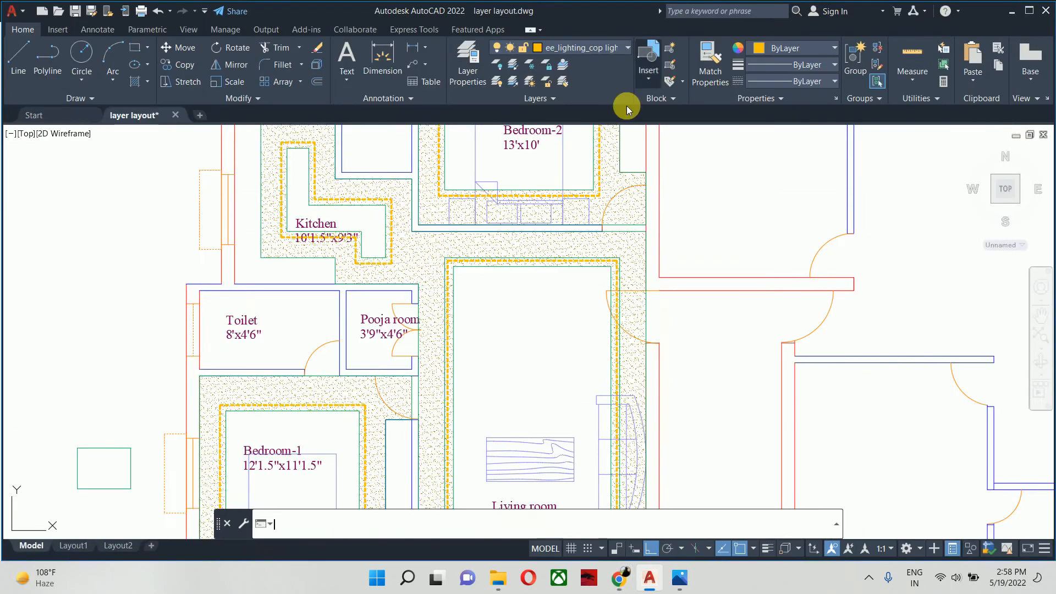
{"action": "scroll", "coordinate": [633, 221], "scroll_direction": "down", "scroll_amount": 2}
{"action": "middle_click_drag", "start_coordinate": [547, 293], "coordinate": [595, 274]}
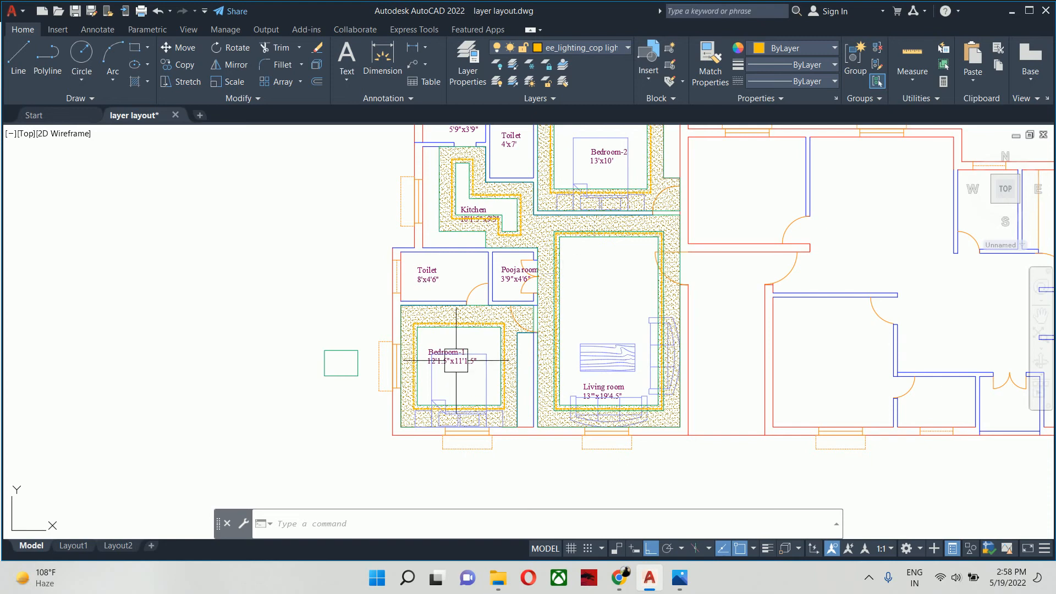
{"action": "scroll", "coordinate": [445, 344], "scroll_direction": "up", "scroll_amount": 5}
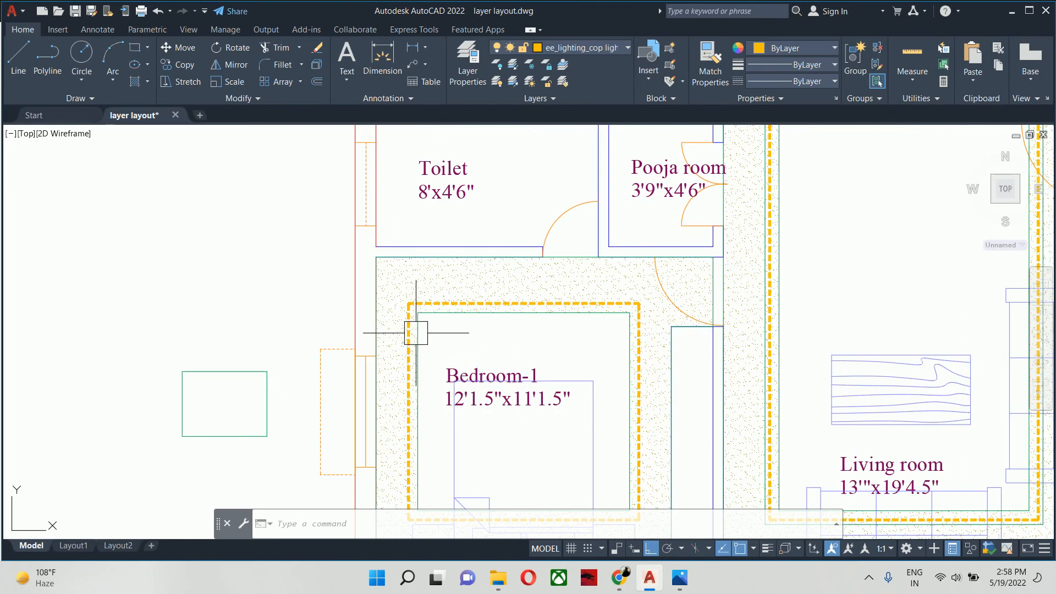
{"action": "type", "text": "o"}
{"action": "key", "text": "Return"}
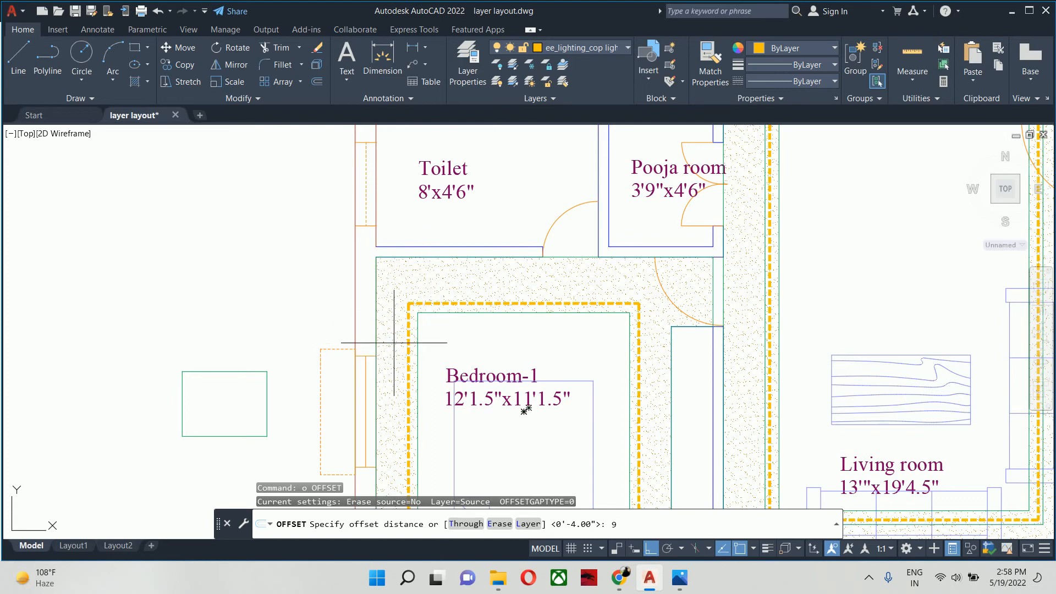
{"action": "key", "text": "Return"}
{"action": "left_click", "coordinate": [377, 295]}
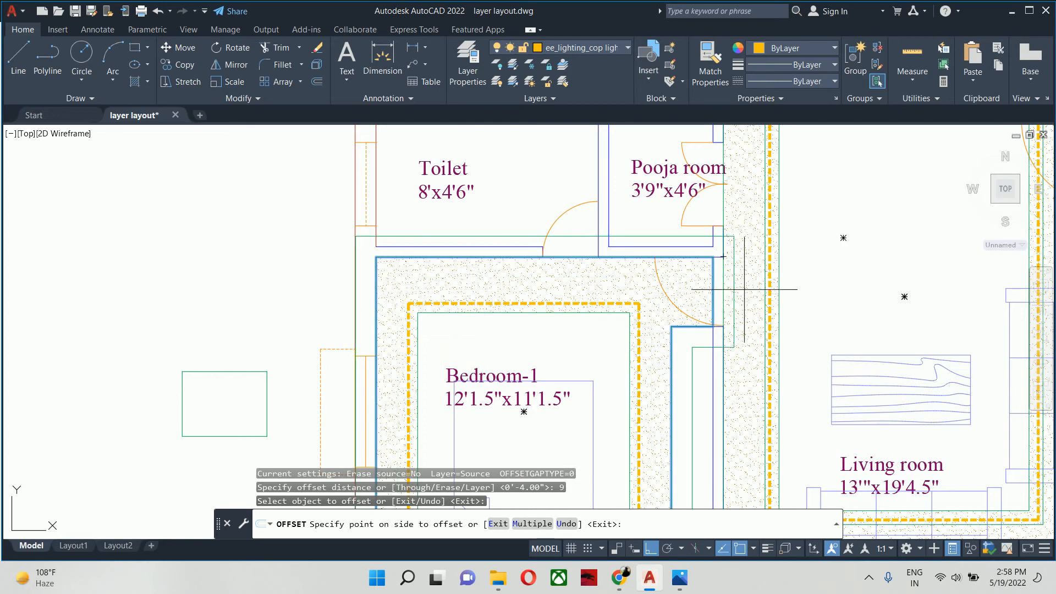
{"action": "key", "text": "Escape"}
{"action": "key", "text": "Escape"}
- Offset the inner false ceiling outline of Bedroom-1 outward by 9" into the hatched border
{"action": "scroll", "coordinate": [623, 302], "scroll_direction": "up", "scroll_amount": 6}
{"action": "key", "text": "Return"}
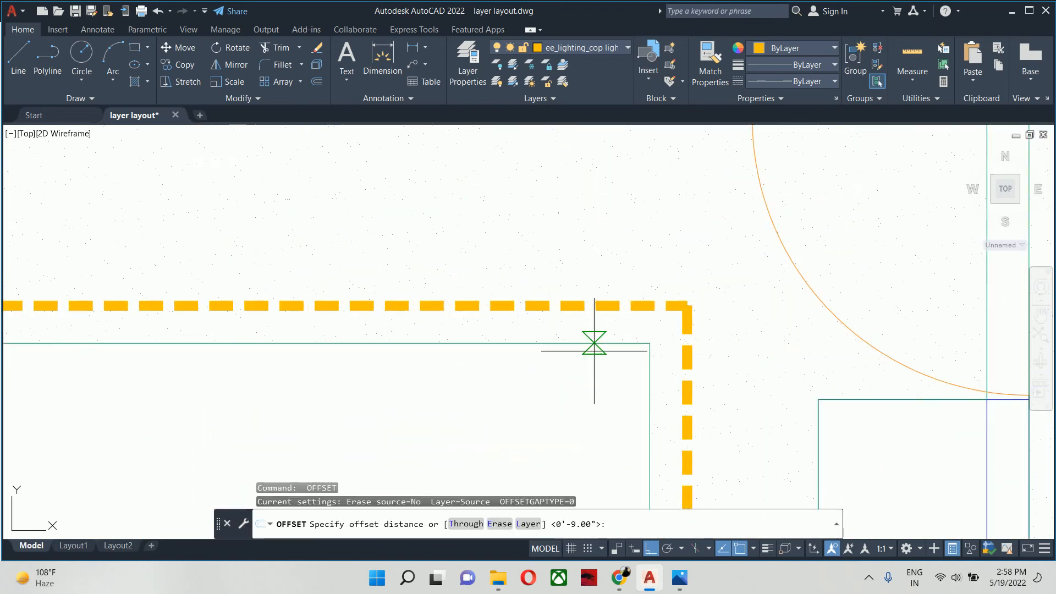
{"action": "type", "text": "9"}
{"action": "key", "text": "Return"}
{"action": "left_click", "coordinate": [594, 345]}
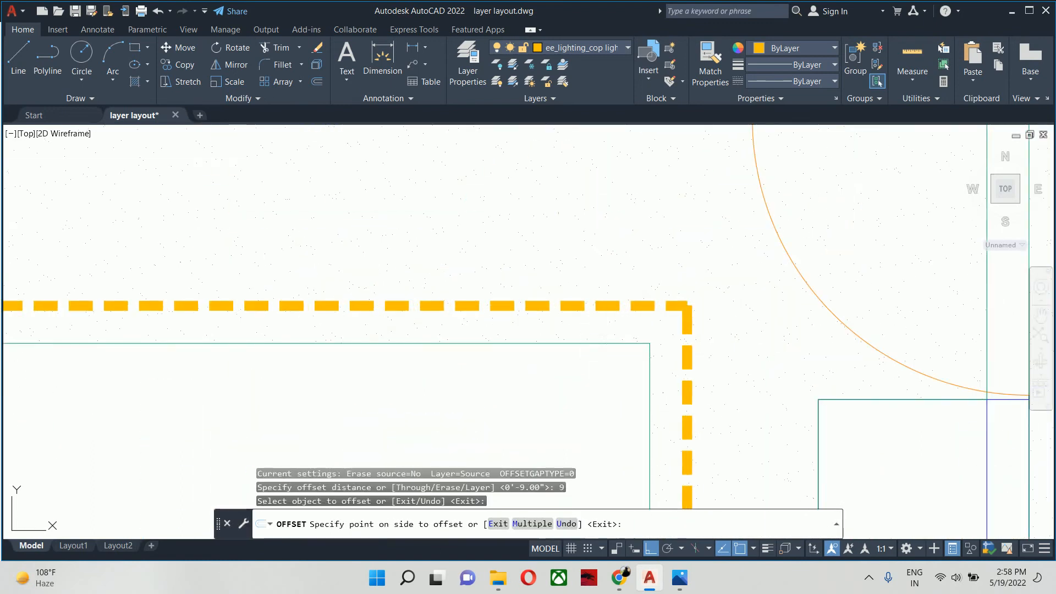
{"action": "left_click", "coordinate": [595, 249]}
{"action": "key", "text": "Escape"}
{"action": "scroll", "coordinate": [551, 269], "scroll_direction": "down", "scroll_amount": 5}
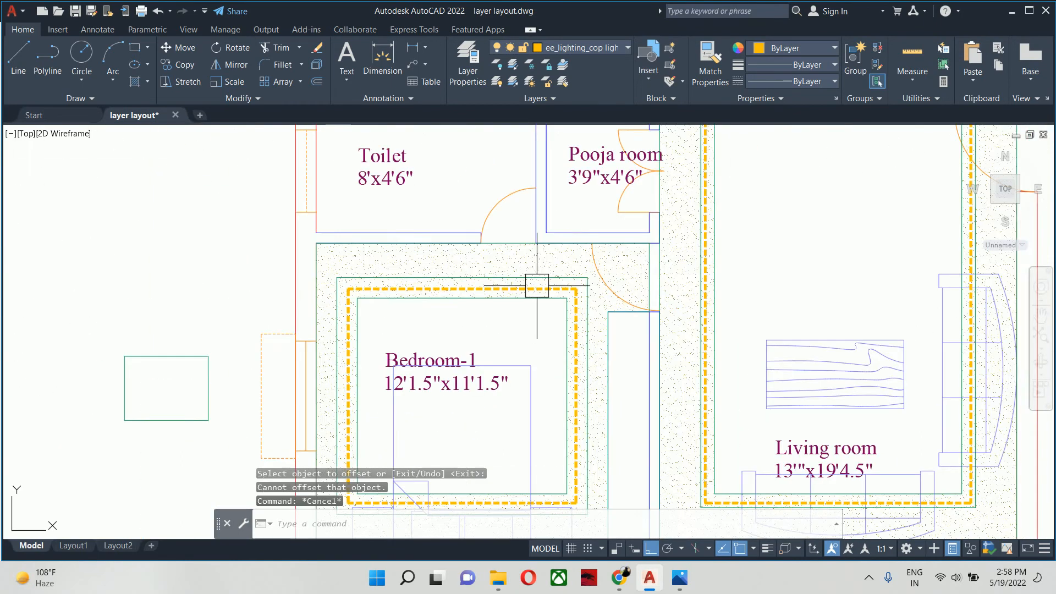
{"action": "key", "text": "Escape"}
{"action": "key", "text": "Escape"}
- Stretch the upper edge of Bedroom-1's new offset outline 3" outward, towards the toilet wall
{"action": "scroll", "coordinate": [490, 296], "scroll_direction": "up", "scroll_amount": 4}
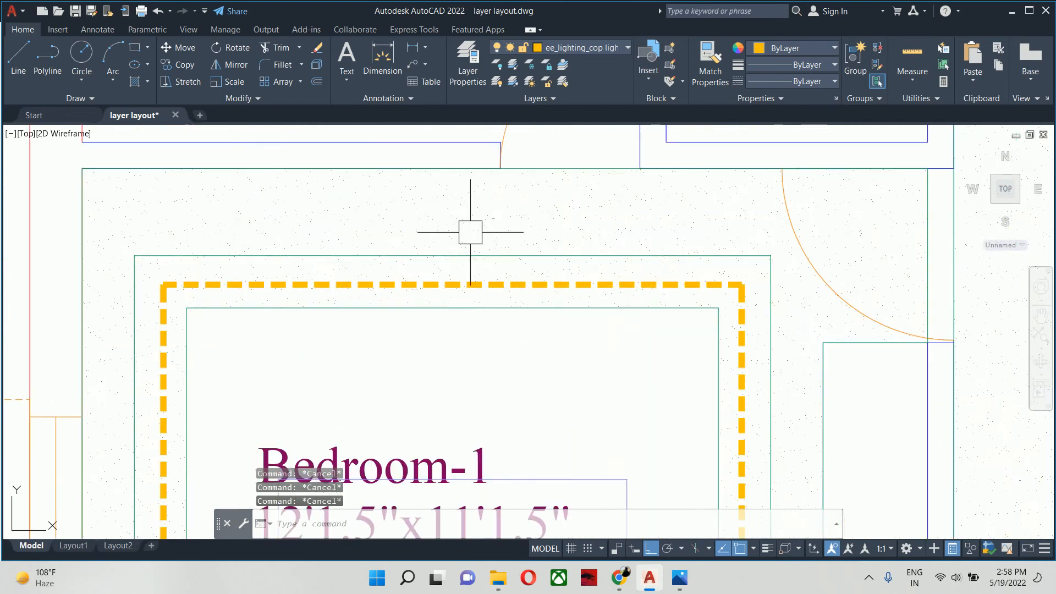
{"action": "scroll", "coordinate": [465, 275], "scroll_direction": "up", "scroll_amount": 2}
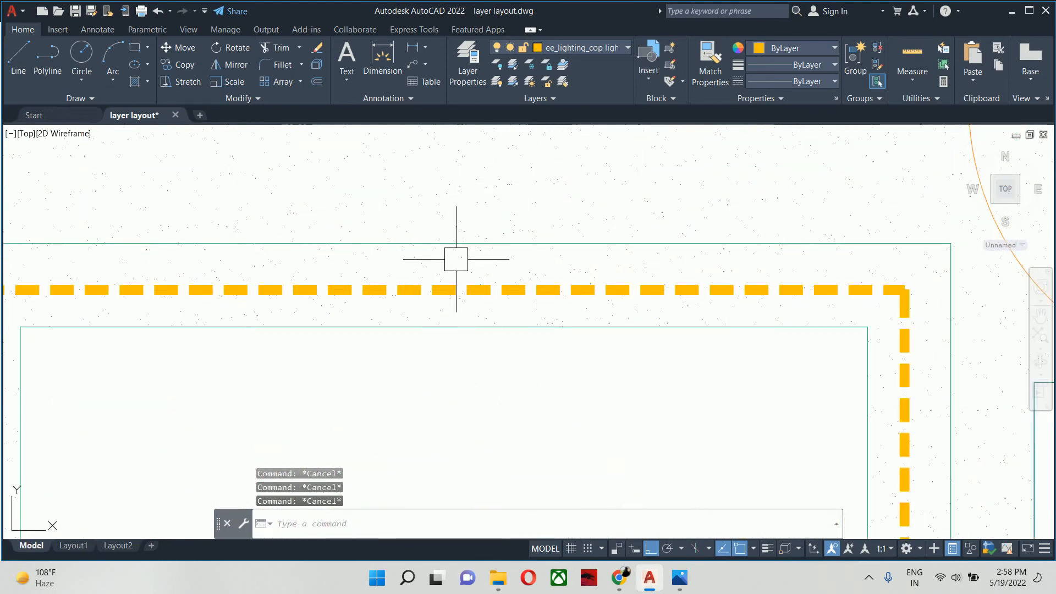
{"action": "left_click", "coordinate": [456, 259]}
{"action": "key", "text": "Escape"}
{"action": "left_click", "coordinate": [401, 238]}
{"action": "scroll", "coordinate": [394, 247], "scroll_direction": "down", "scroll_amount": 4}
{"action": "middle_click_drag", "start_coordinate": [410, 294], "coordinate": [444, 364]}
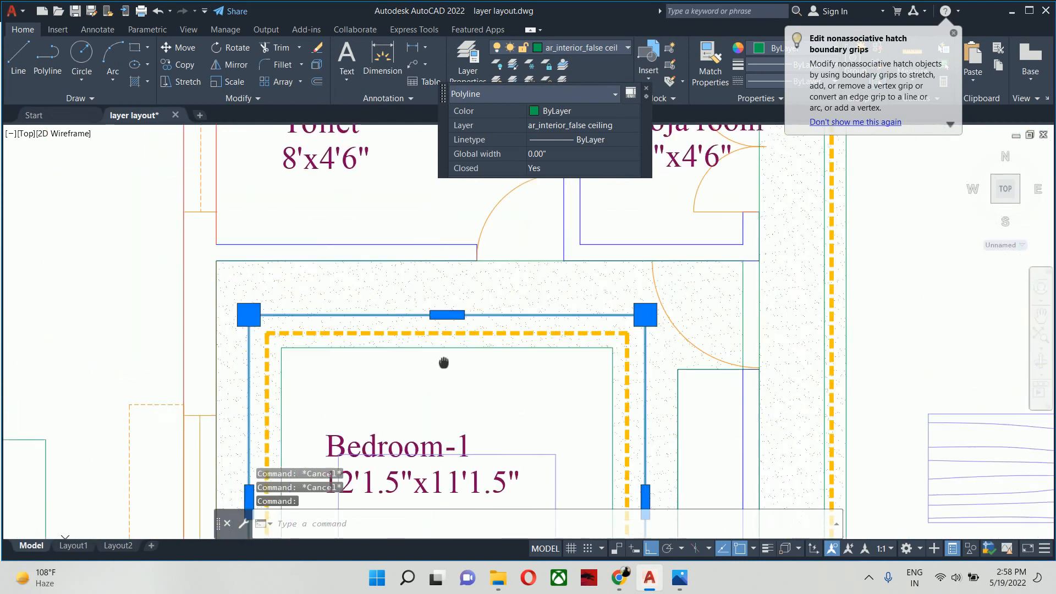
{"action": "scroll", "coordinate": [481, 355], "scroll_direction": "up", "scroll_amount": 2}
{"action": "left_click", "coordinate": [480, 363]}
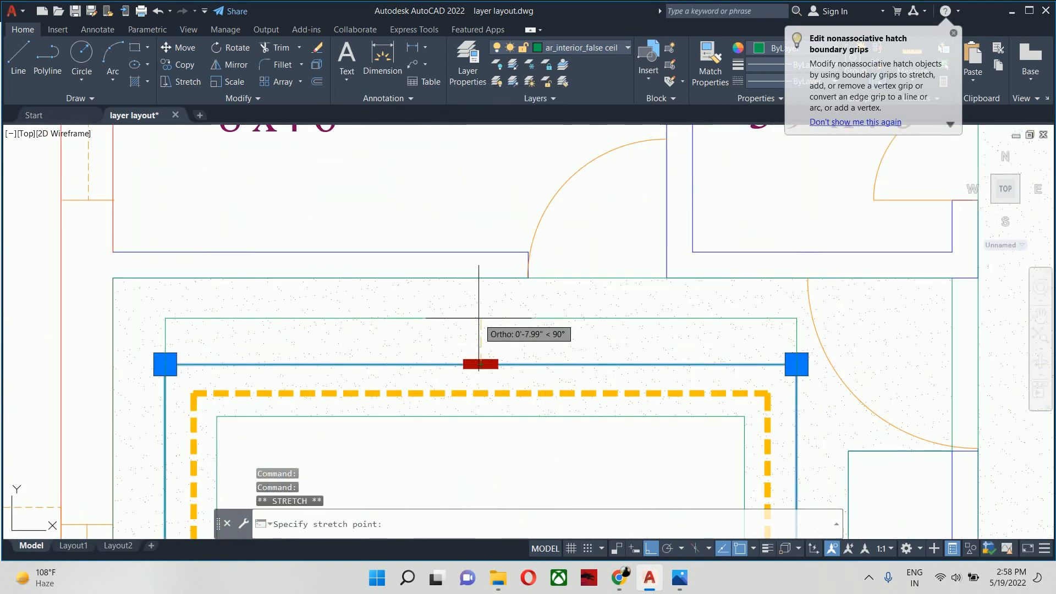
{"action": "type", "text": "3"}
{"action": "key", "text": "Return"}
- Stretch the lower edge of Bedroom-1's offset outline 3" outward, towards the window wall
{"action": "scroll", "coordinate": [478, 318], "scroll_direction": "down", "scroll_amount": 3}
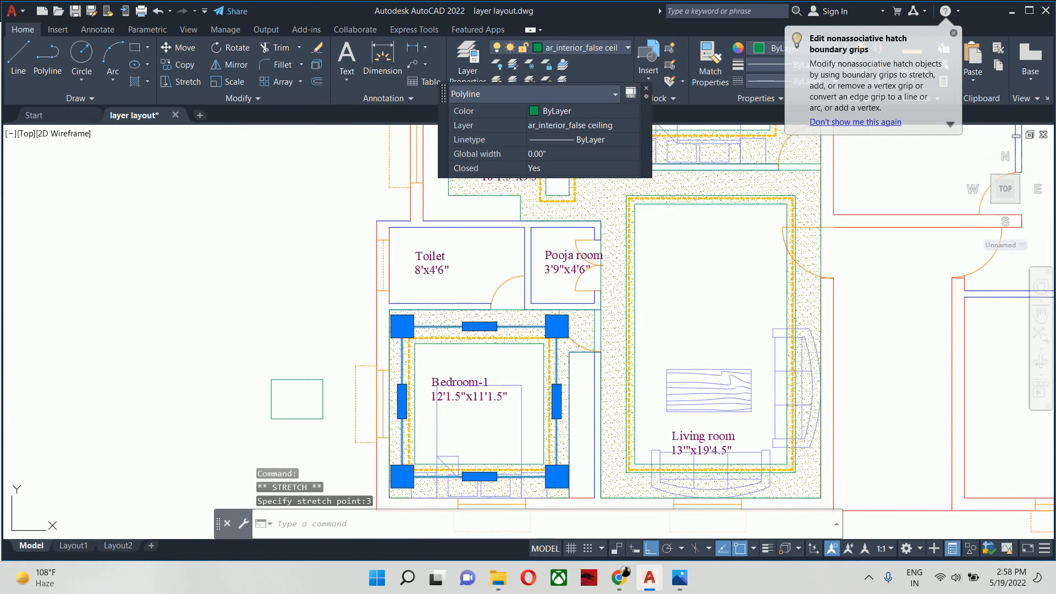
{"action": "scroll", "coordinate": [442, 383], "scroll_direction": "up", "scroll_amount": 8}
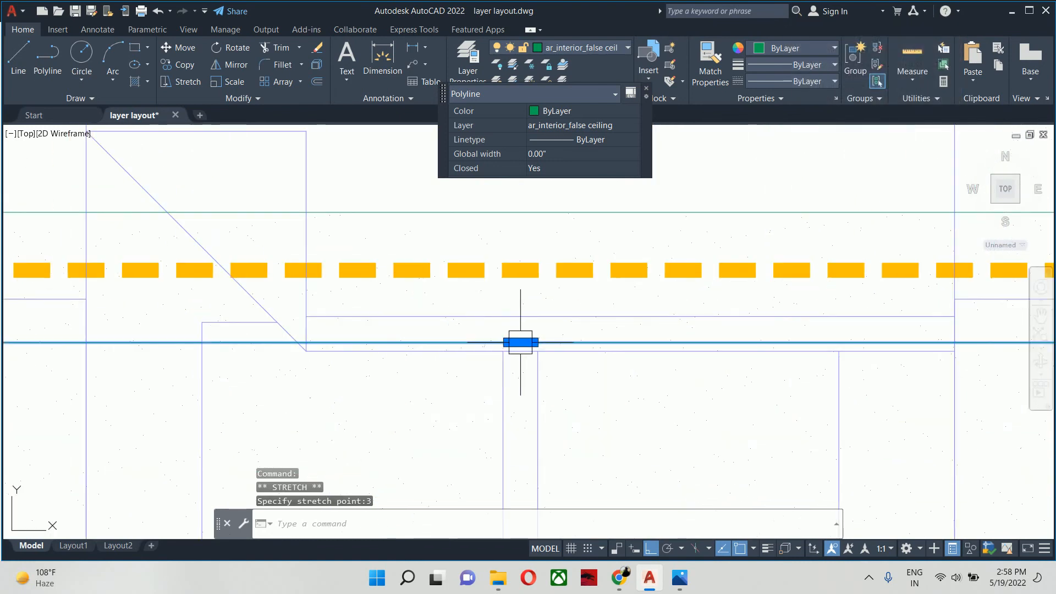
{"action": "left_click", "coordinate": [519, 344]}
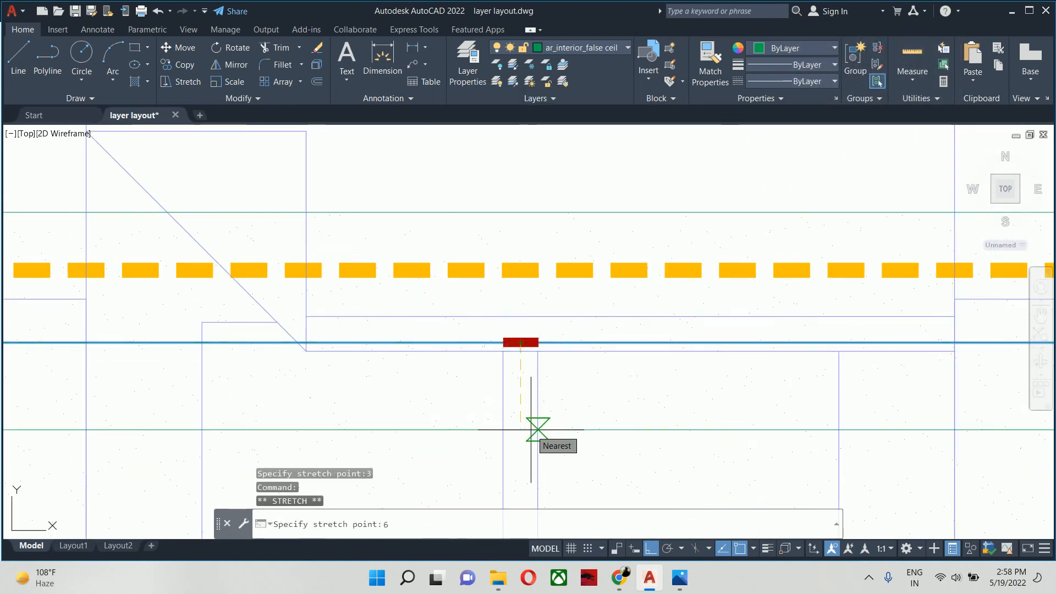
{"action": "key", "text": "BackSpace"}
{"action": "key", "text": "Escape"}
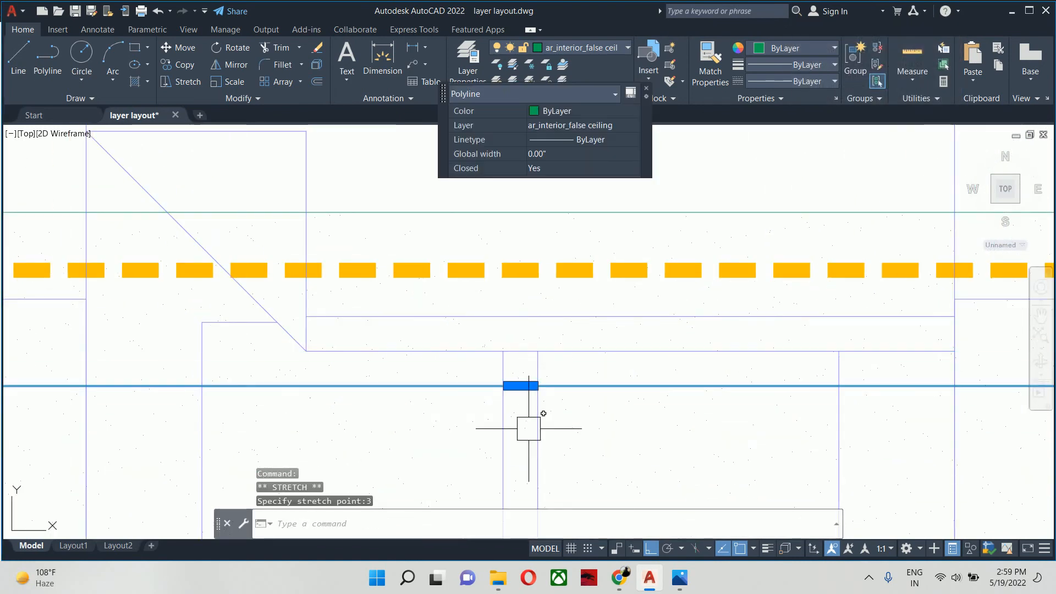
{"action": "scroll", "coordinate": [527, 423], "scroll_direction": "down", "scroll_amount": 4}
{"action": "key", "text": "Escape"}
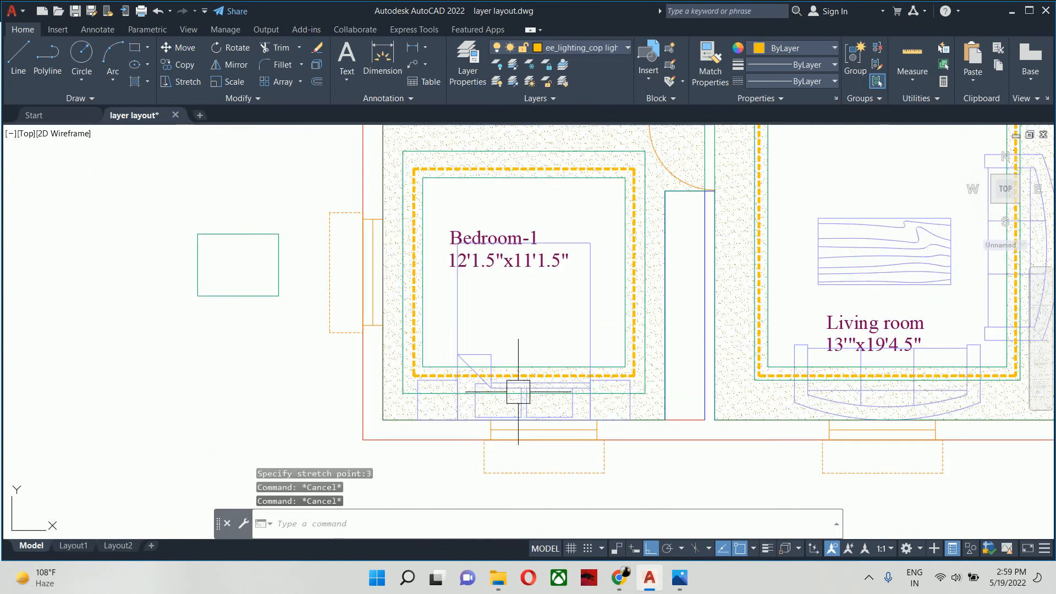
- Switch to Chrome, check the AutoCAD class group chat in WhatsApp Web, and return to AutoCAD
{"action": "scroll", "coordinate": [518, 392], "scroll_direction": "down", "scroll_amount": 4}
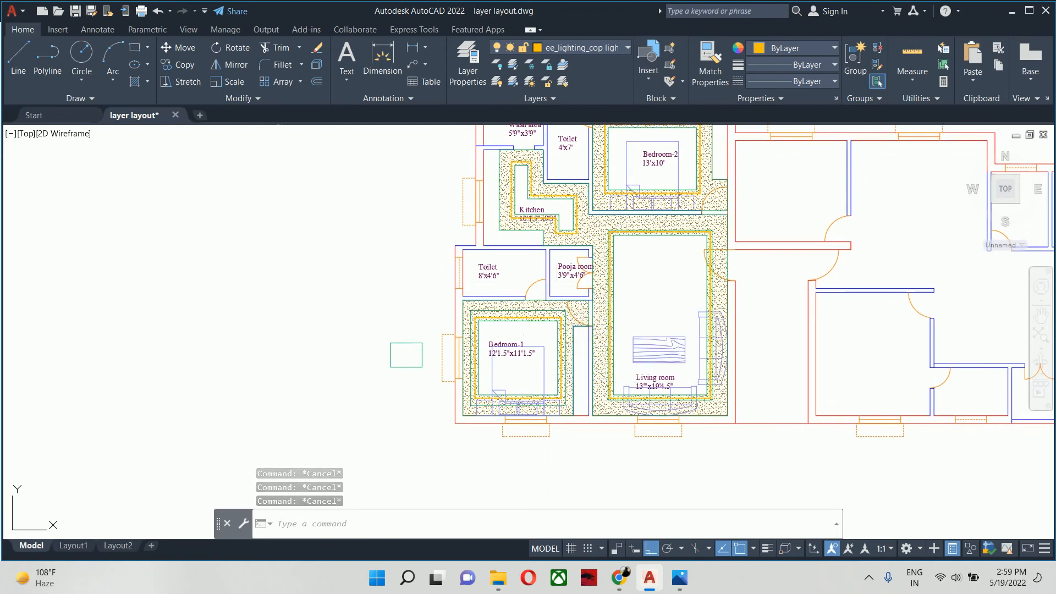
{"action": "middle_click_drag", "start_coordinate": [505, 342], "coordinate": [518, 345]}
{"action": "scroll", "coordinate": [517, 345], "scroll_direction": "up", "scroll_amount": 5}
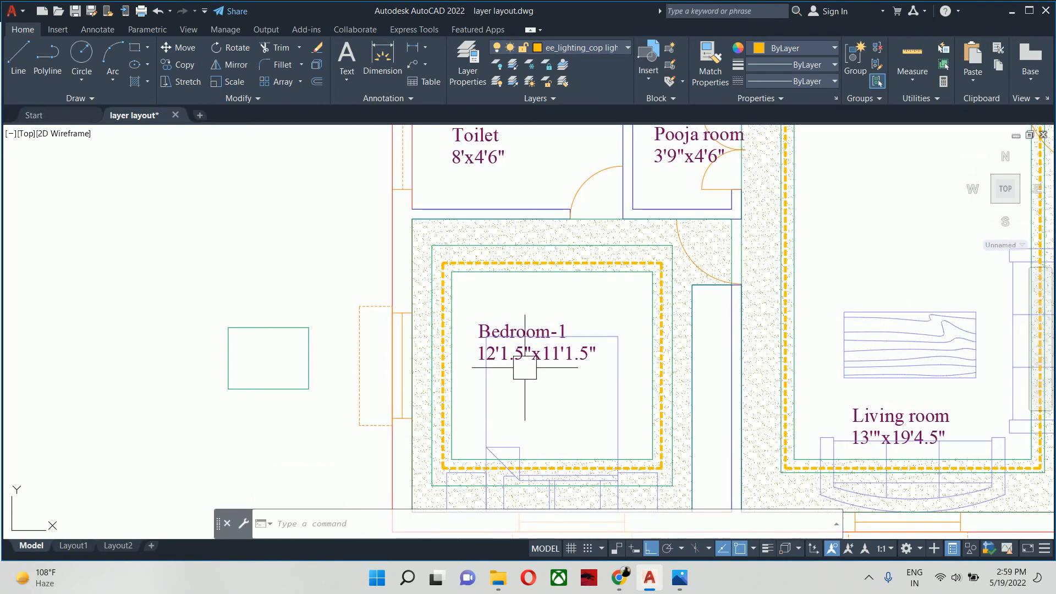
{"action": "mouse_move", "coordinate": [520, 347]}
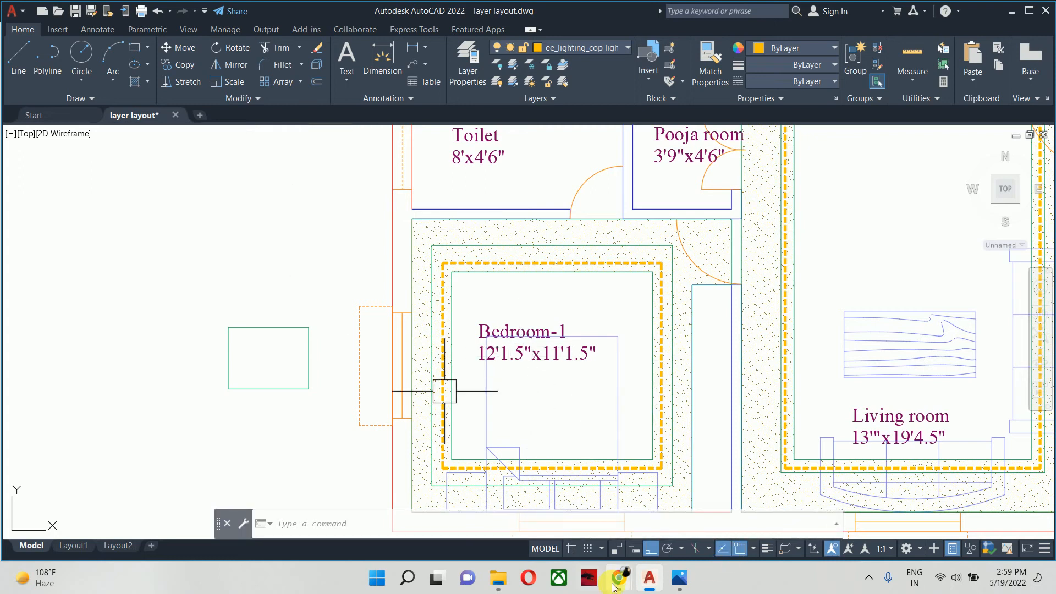
{"action": "mouse_move", "coordinate": [614, 588]}
{"action": "left_click", "coordinate": [601, 523]}
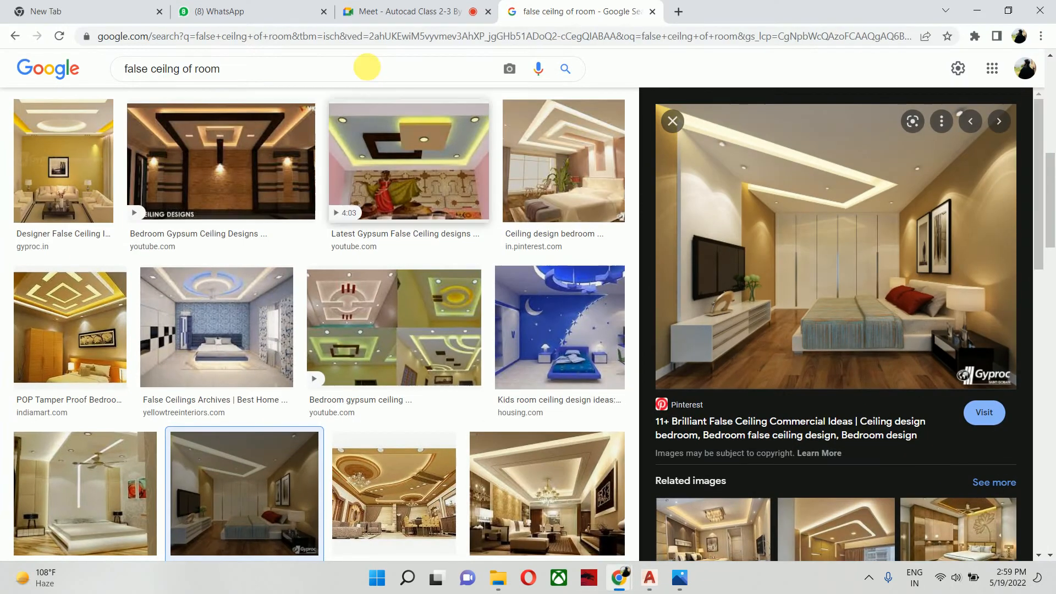
{"action": "left_click", "coordinate": [228, 6]}
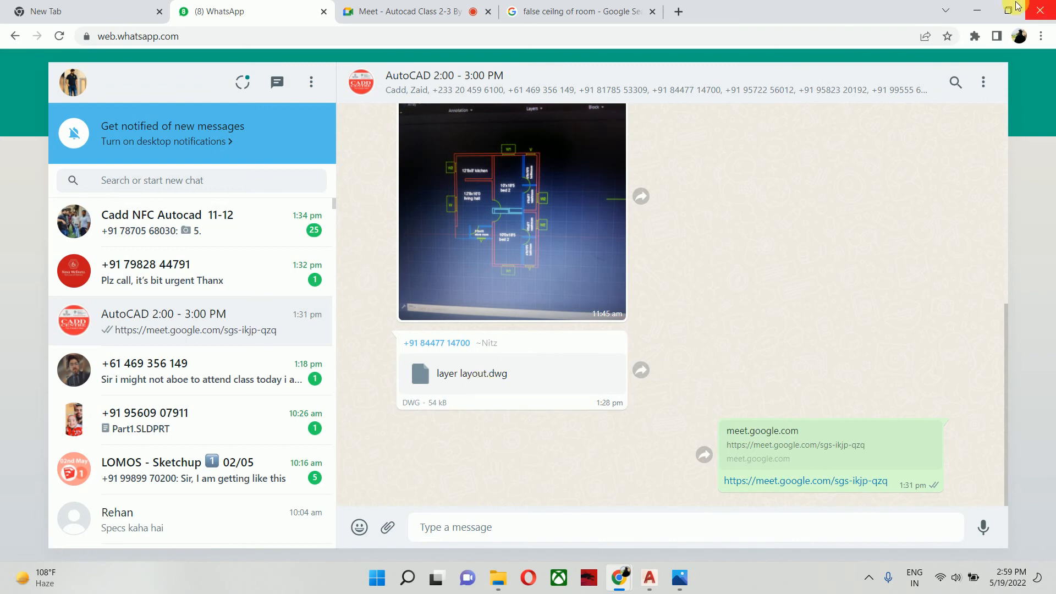
{"action": "left_click", "coordinate": [978, 12]}
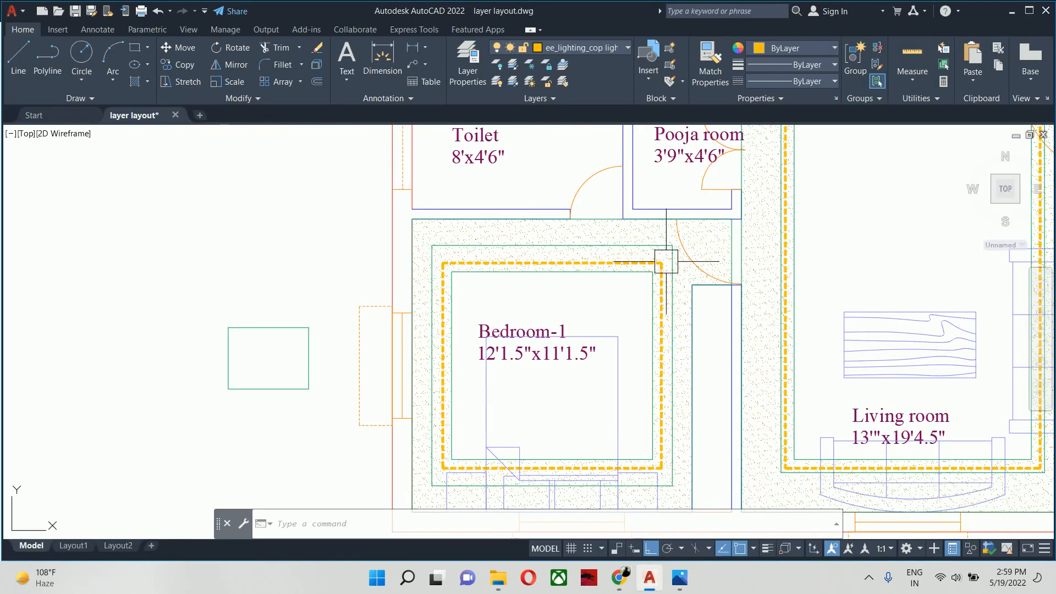
- Delete the stray green rectangle outside the building beside Bedroom-1's window
{"action": "scroll", "coordinate": [658, 271], "scroll_direction": "down", "scroll_amount": 2}
{"action": "mouse_move", "coordinate": [650, 281]}
{"action": "middle_mouse_down"}
{"action": "mouse_move", "coordinate": [604, 294]}
{"action": "mouse_move", "coordinate": [586, 280]}
{"action": "middle_mouse_up"}
{"action": "scroll", "coordinate": [587, 280], "scroll_direction": "up", "scroll_amount": 4}
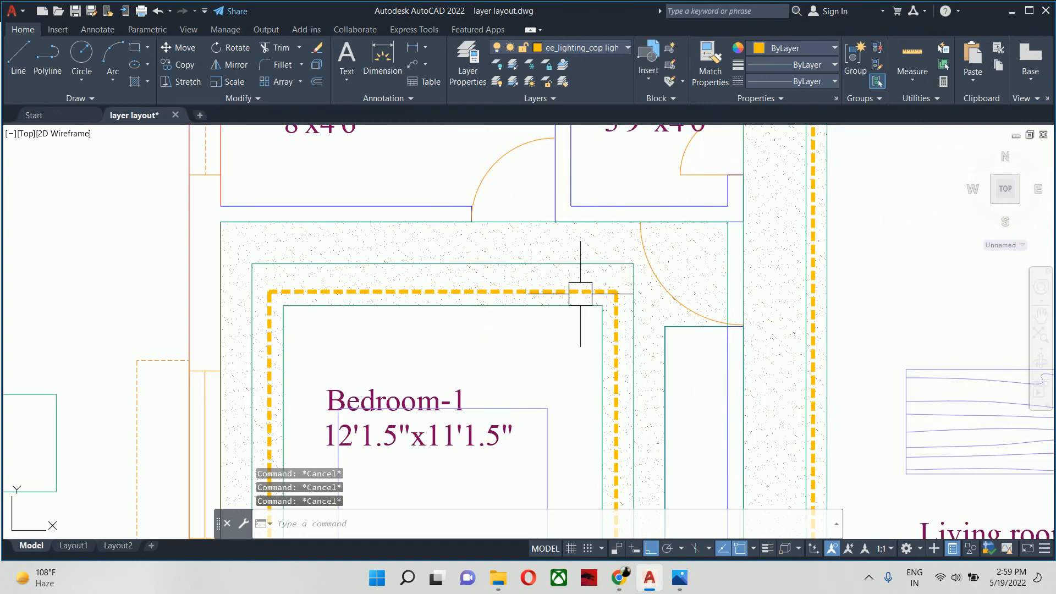
{"action": "scroll", "coordinate": [580, 294], "scroll_direction": "down", "scroll_amount": 2}
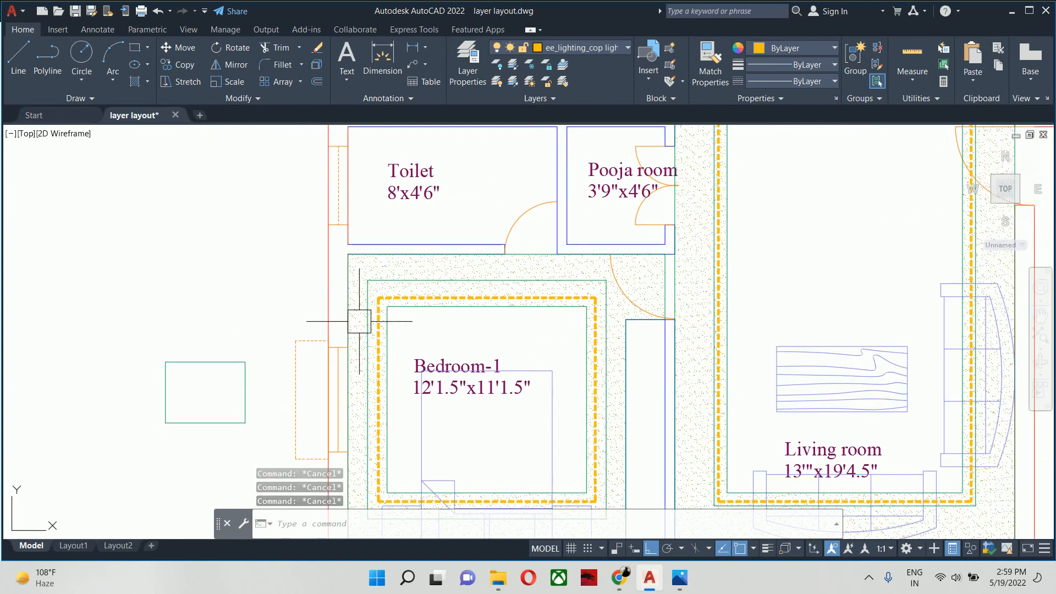
{"action": "scroll", "coordinate": [505, 319], "scroll_direction": "down", "scroll_amount": 2}
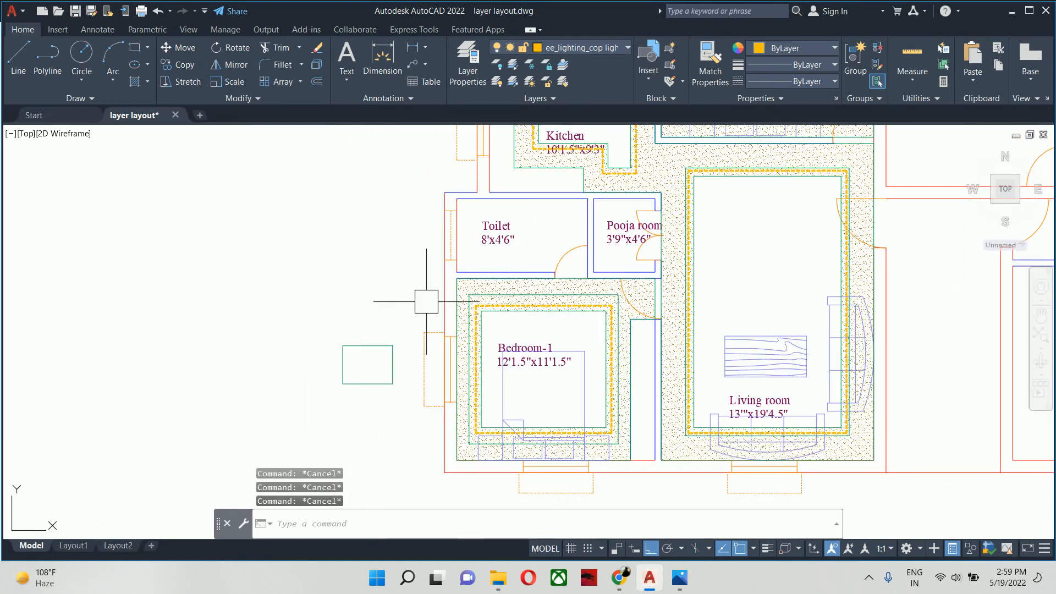
{"action": "left_click", "coordinate": [411, 303]}
{"action": "left_click", "coordinate": [360, 365]}
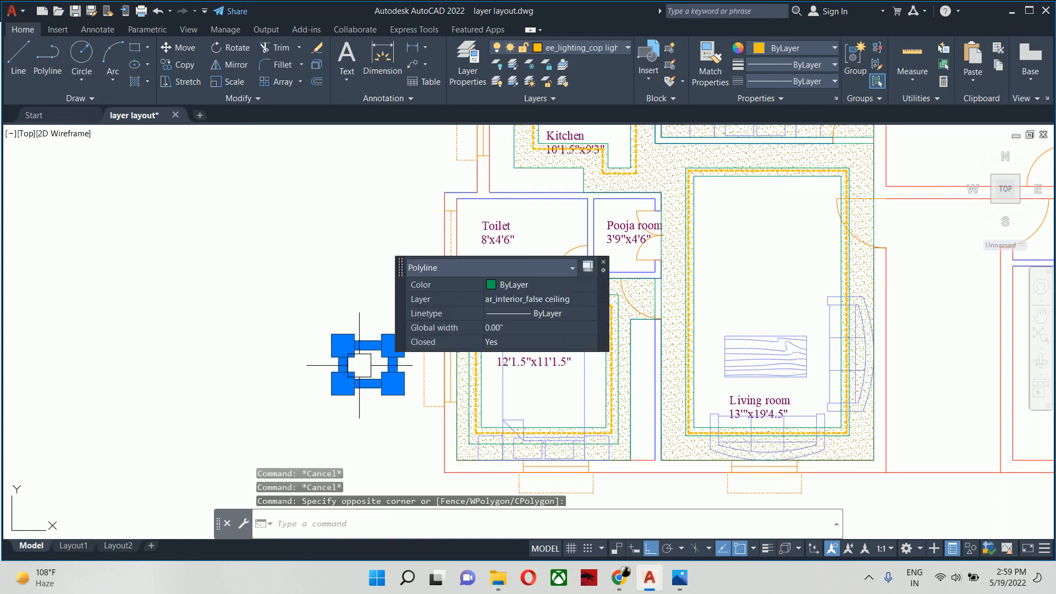
{"action": "key", "text": "Delete"}
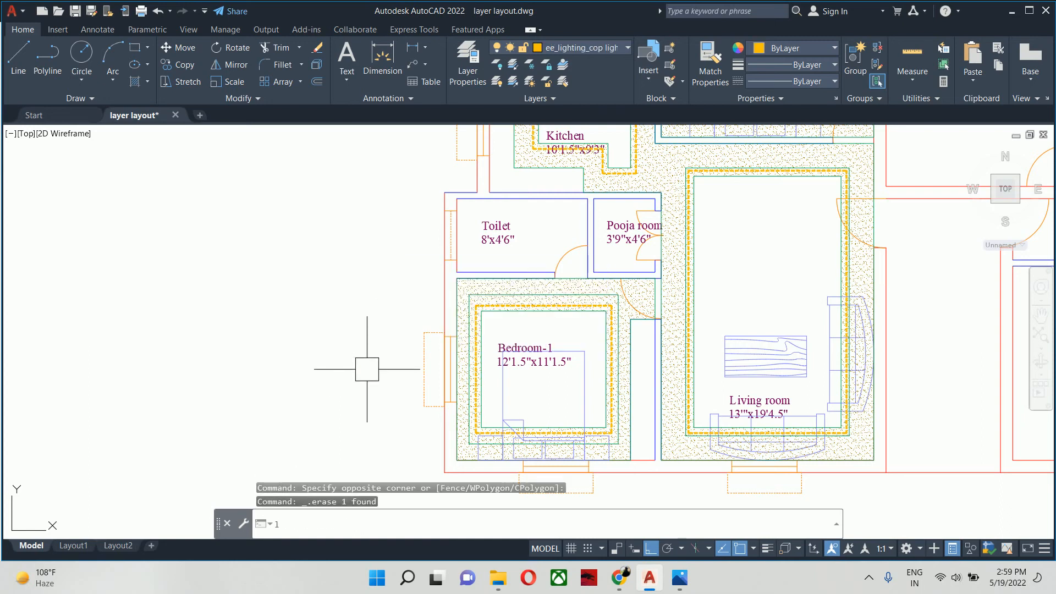
- Create a new layer named "ee_electric fixtures" for the electrical fixtures
{"action": "type", "text": "a"}
{"action": "key", "text": "Return"}
{"action": "left_click", "coordinate": [329, 188]}
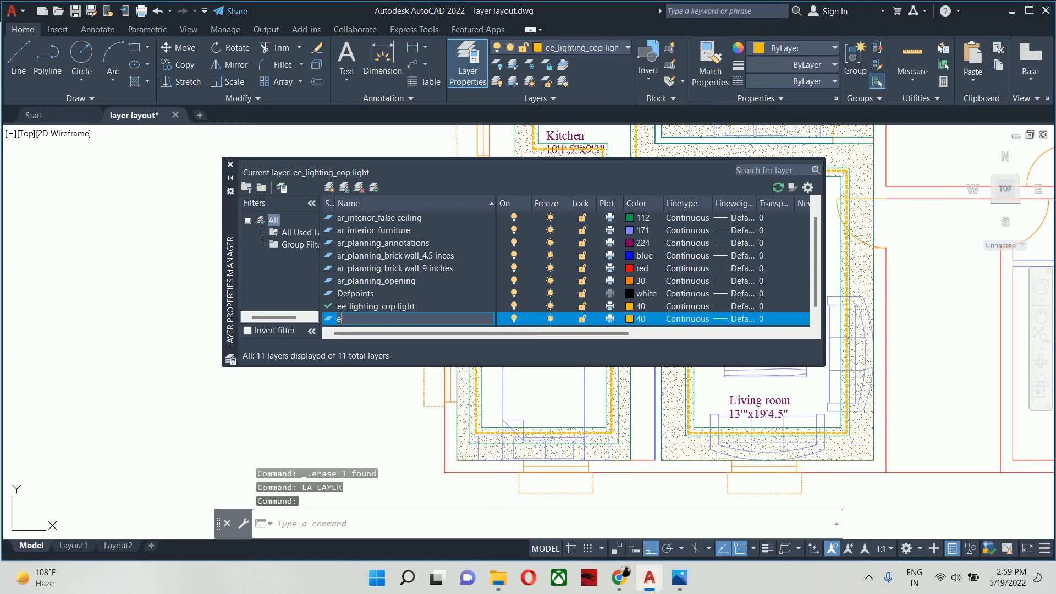
{"action": "type", "text": "ee"}
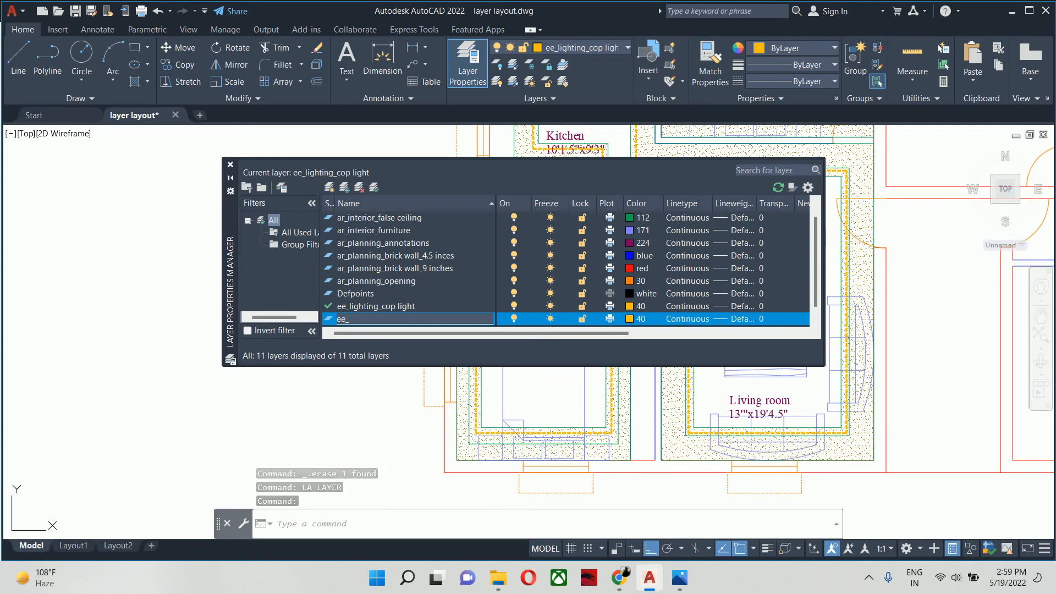
{"action": "type", "text": "_electric fixtures"}
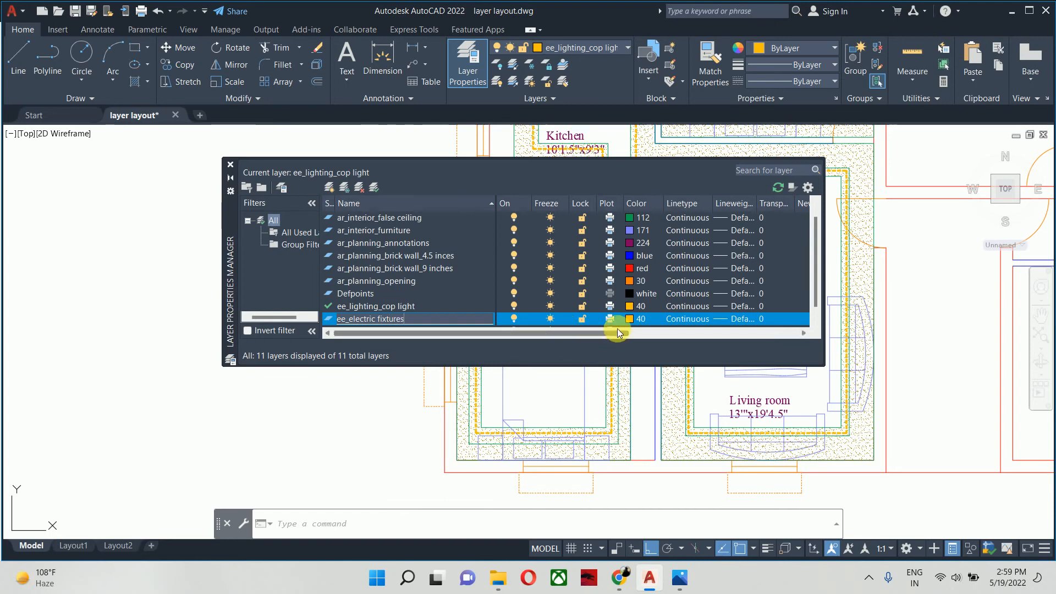
- Set the ee_electric fixtures layer's color to index 106 and make it the current layer
{"action": "left_click", "coordinate": [628, 318]}
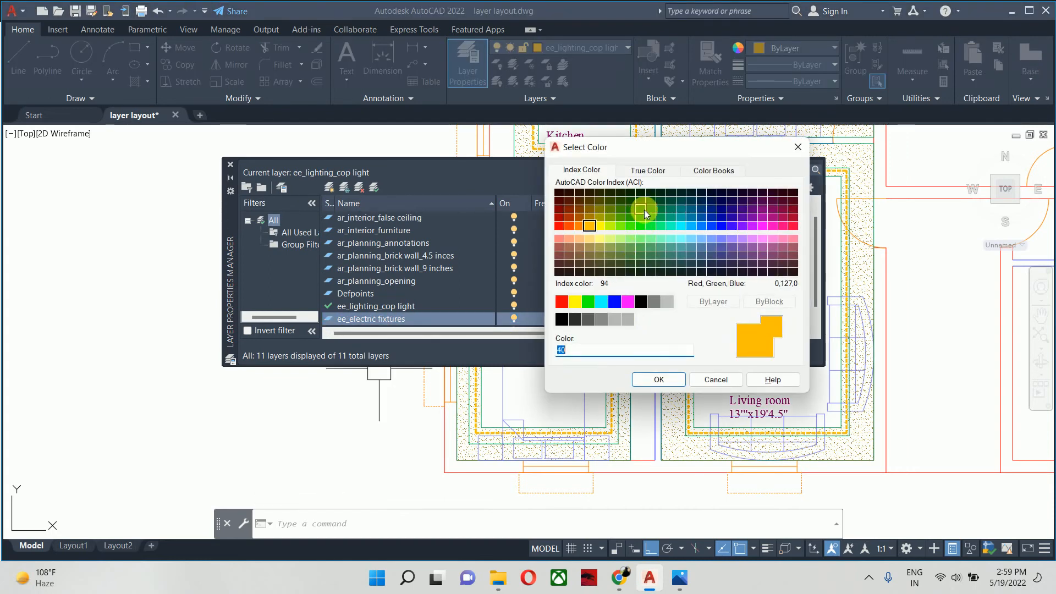
{"action": "left_click", "coordinate": [647, 210]}
{"action": "left_click", "coordinate": [647, 201]}
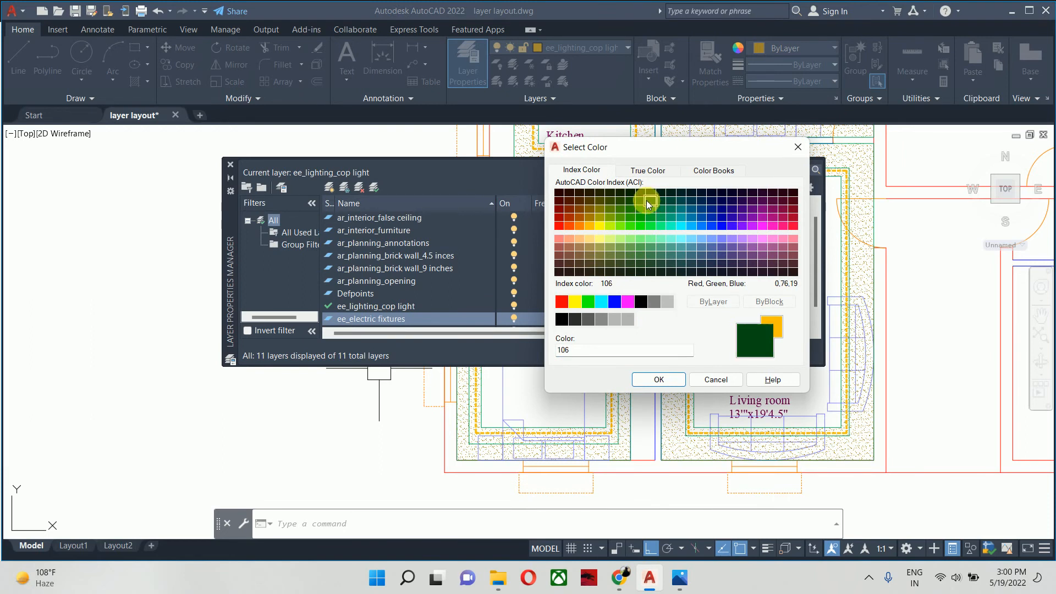
{"action": "left_click", "coordinate": [659, 379]}
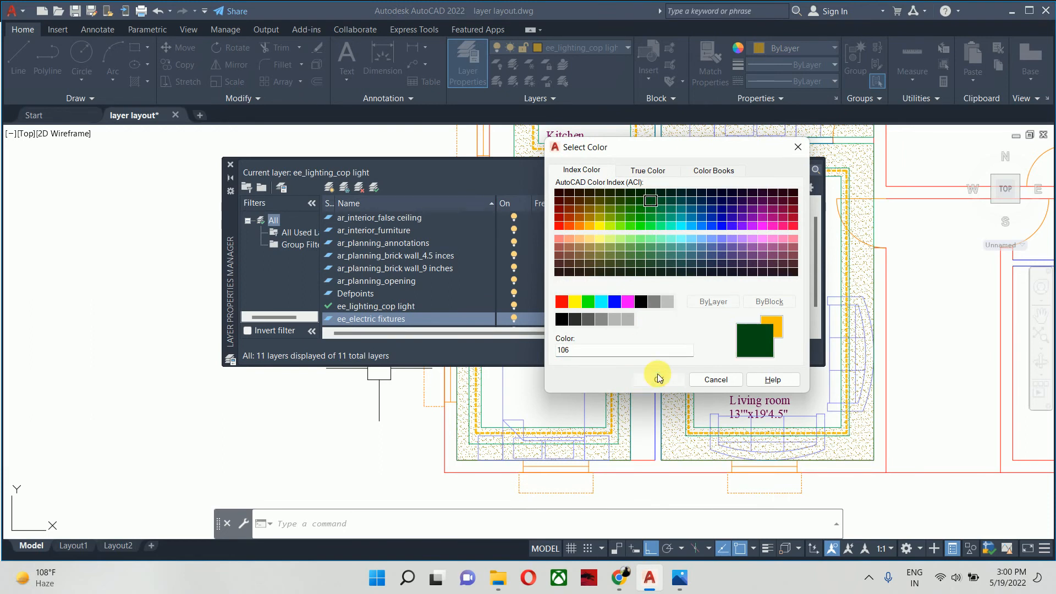
{"action": "double_click", "coordinate": [410, 322]}
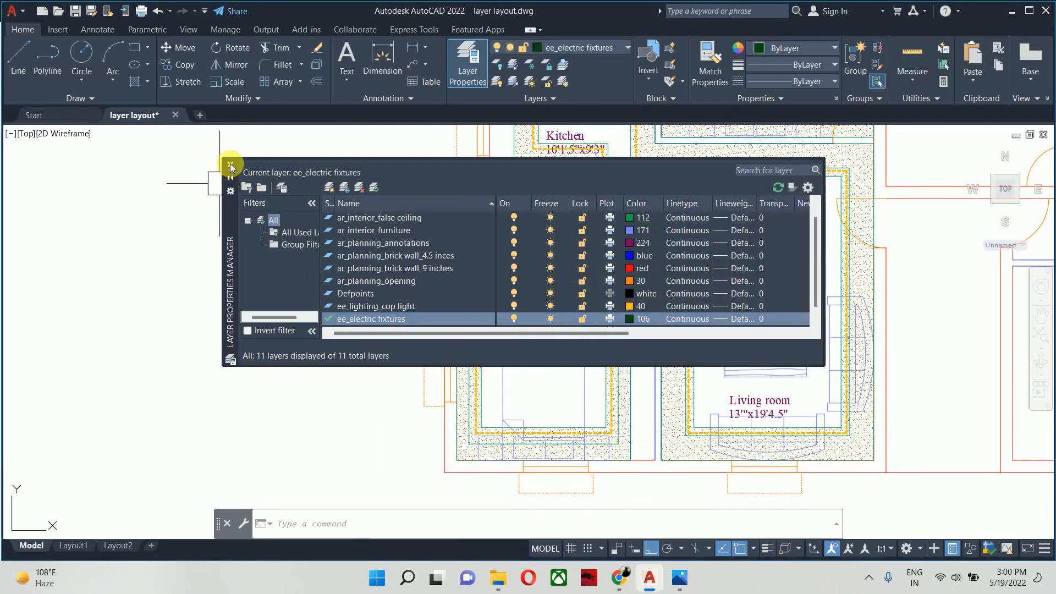
{"action": "left_click", "coordinate": [230, 165]}
- Start a circle with its center in the empty area outside the building, beside Bedroom-1 and the toilet
{"action": "scroll", "coordinate": [463, 289], "scroll_direction": "down", "scroll_amount": 2}
{"action": "scroll", "coordinate": [471, 295], "scroll_direction": "up", "scroll_amount": 4}
{"action": "middle_click_drag", "start_coordinate": [471, 296], "coordinate": [688, 309]}
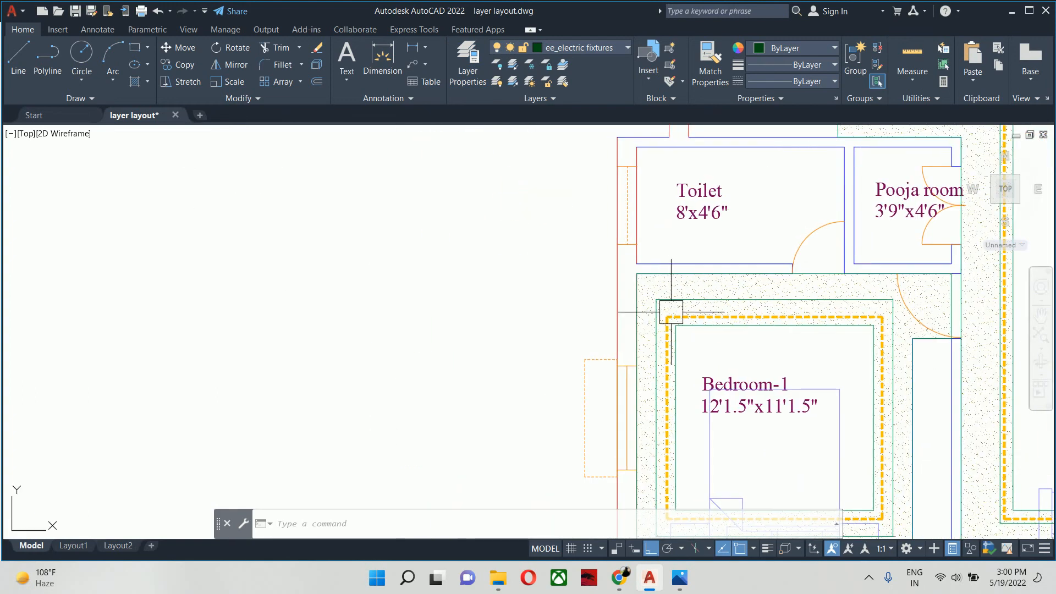
{"action": "type", "text": "c"}
{"action": "key", "text": "Return"}
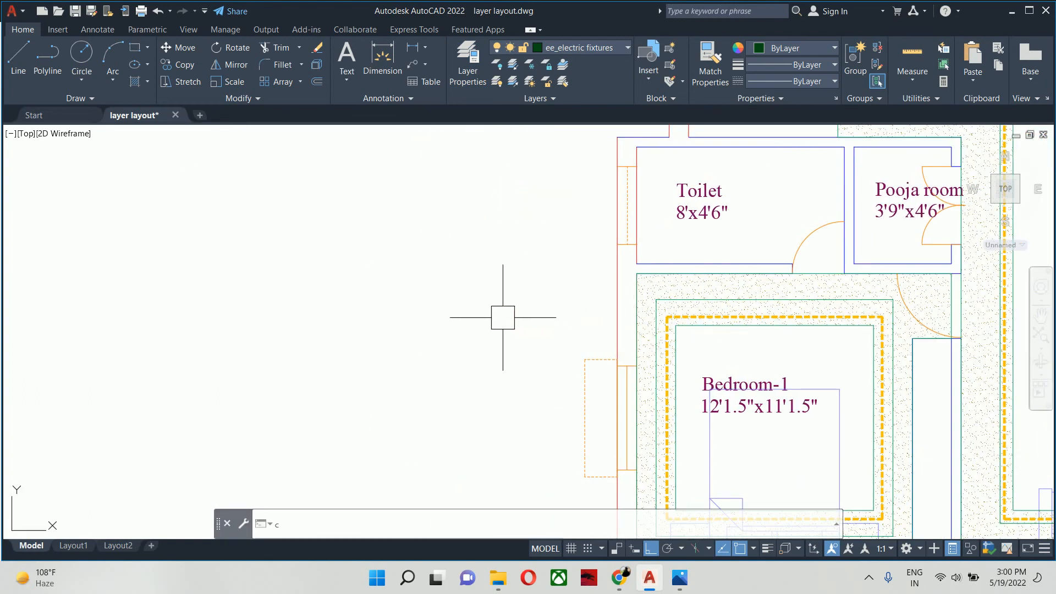
{"action": "left_click", "coordinate": [485, 303]}
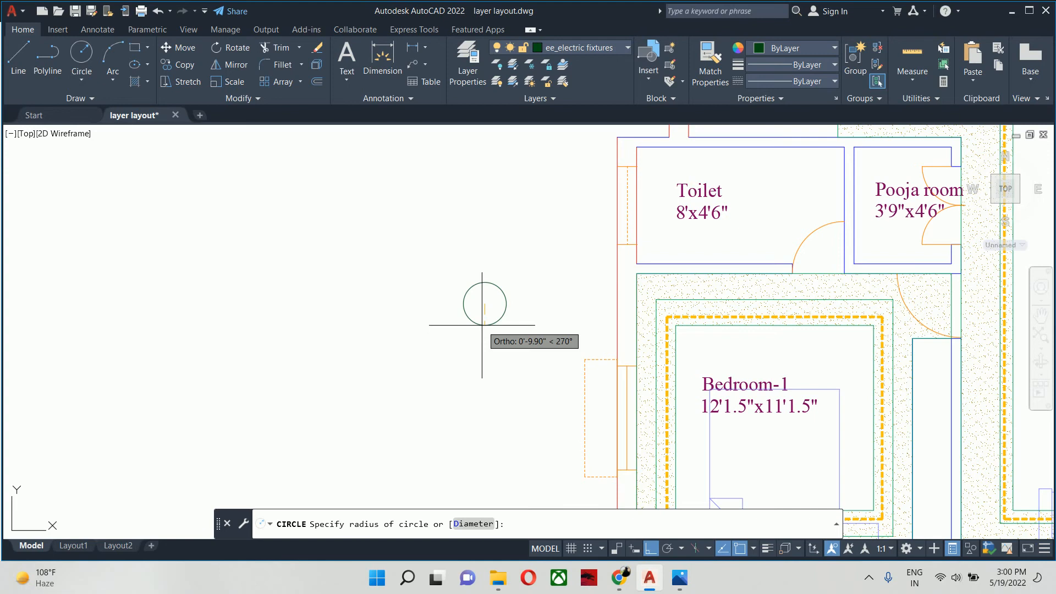
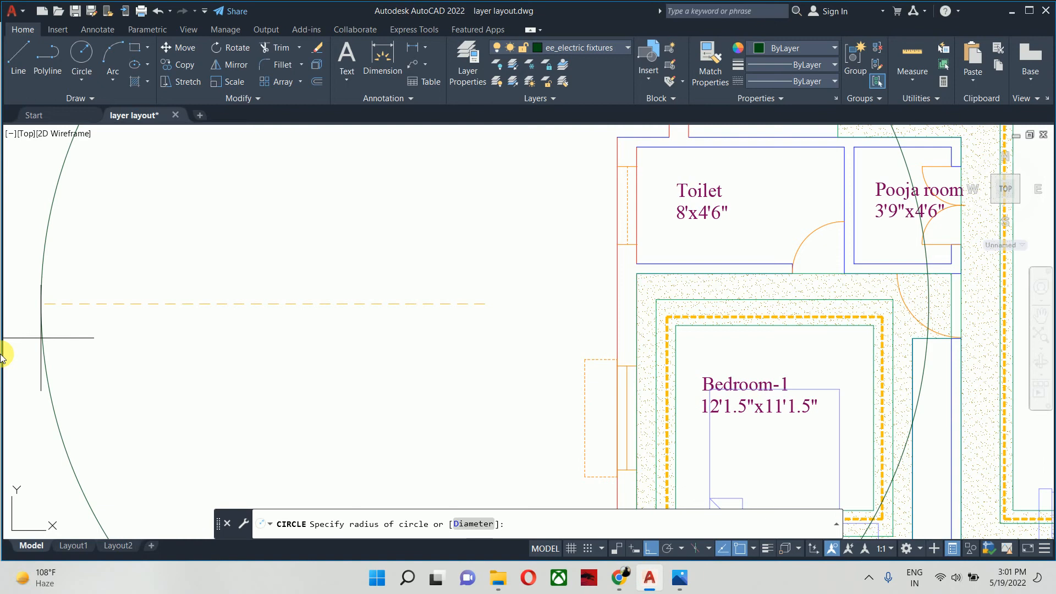
- Draw a circle with a 6-inch diameter in the empty area outside the building, beside Bedroom-1 and the toilet
{"action": "key", "text": "Escape"}
{"action": "middle_click_drag", "start_coordinate": [408, 342], "coordinate": [405, 337]}
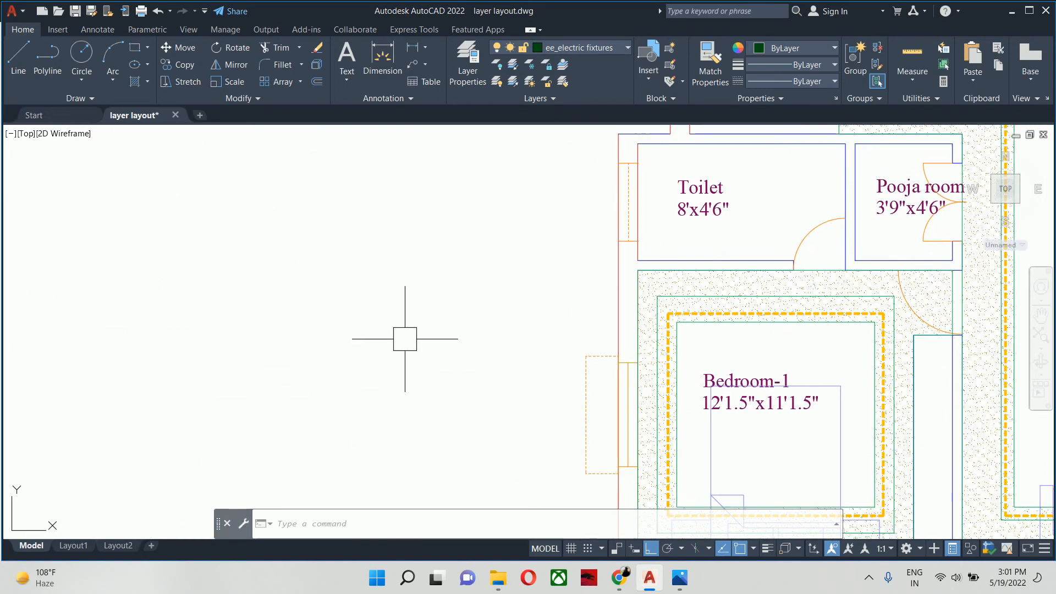
{"action": "key", "text": "Return"}
{"action": "left_click", "coordinate": [405, 325]}
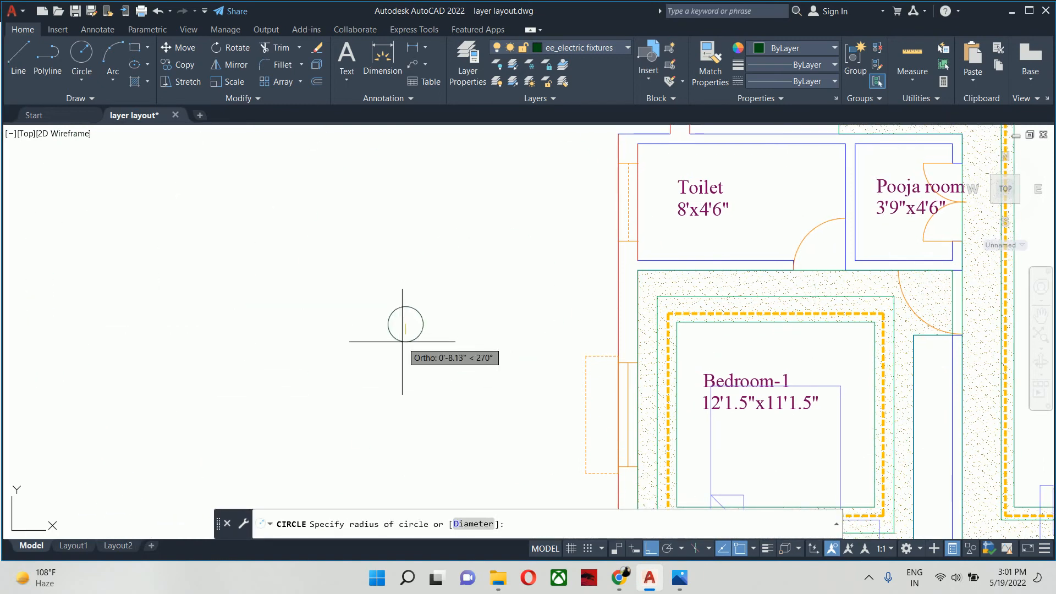
{"action": "type", "text": "d"}
{"action": "key", "text": "Return"}
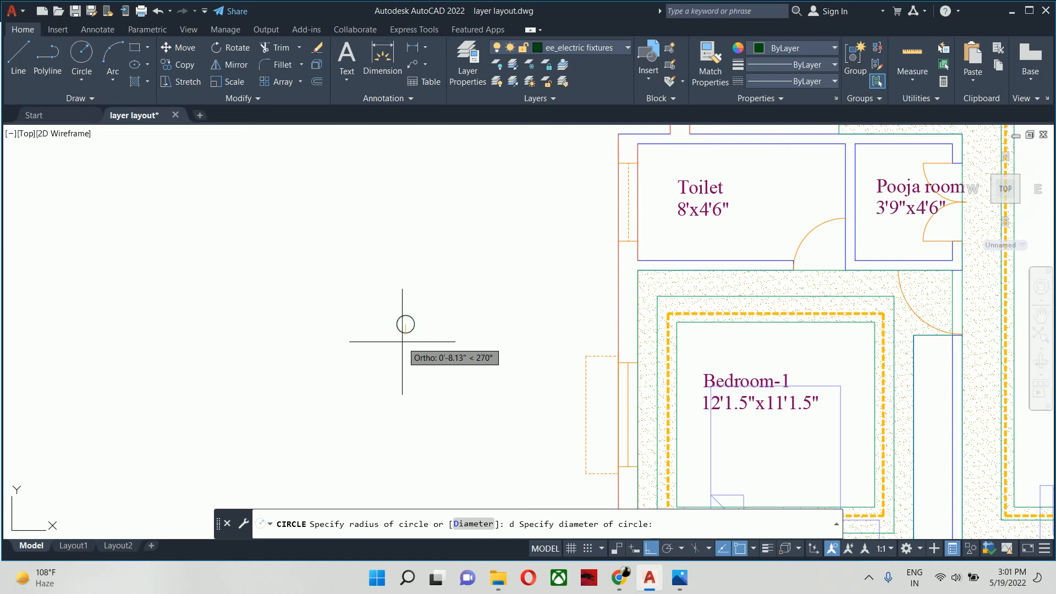
{"action": "type", "text": "6"}
{"action": "key", "text": "Return"}
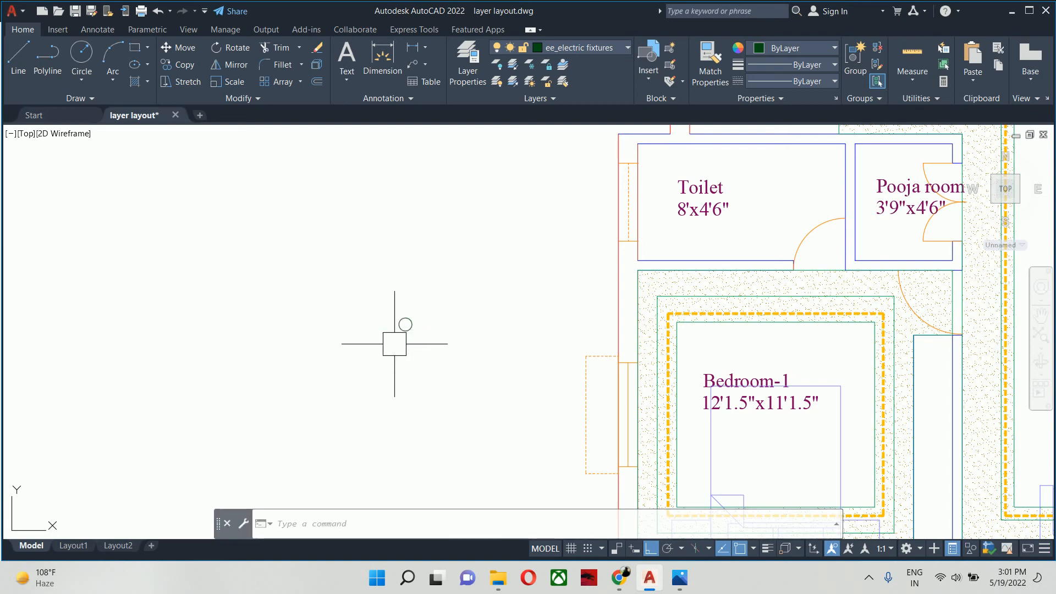
- Offset the 6-inch circle inward by 0.75 inch to form a concentric inner ring
{"action": "scroll", "coordinate": [385, 328], "scroll_direction": "up", "scroll_amount": 10}
{"action": "middle_click_drag", "start_coordinate": [440, 319], "coordinate": [346, 329]}
{"action": "scroll", "coordinate": [347, 329], "scroll_direction": "down", "scroll_amount": 3}
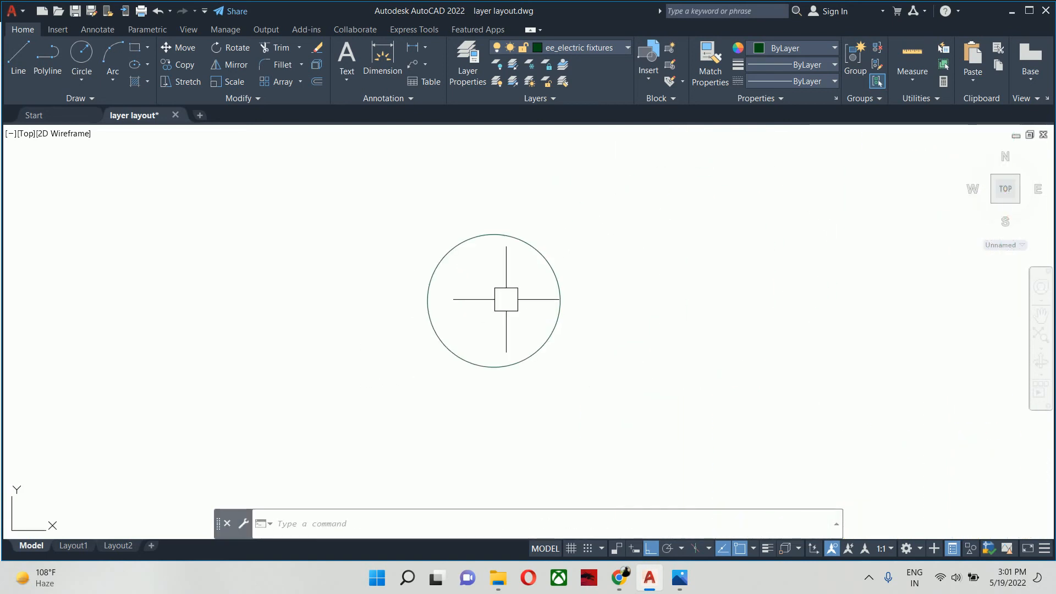
{"action": "type", "text": "o"}
{"action": "key", "text": "Return"}
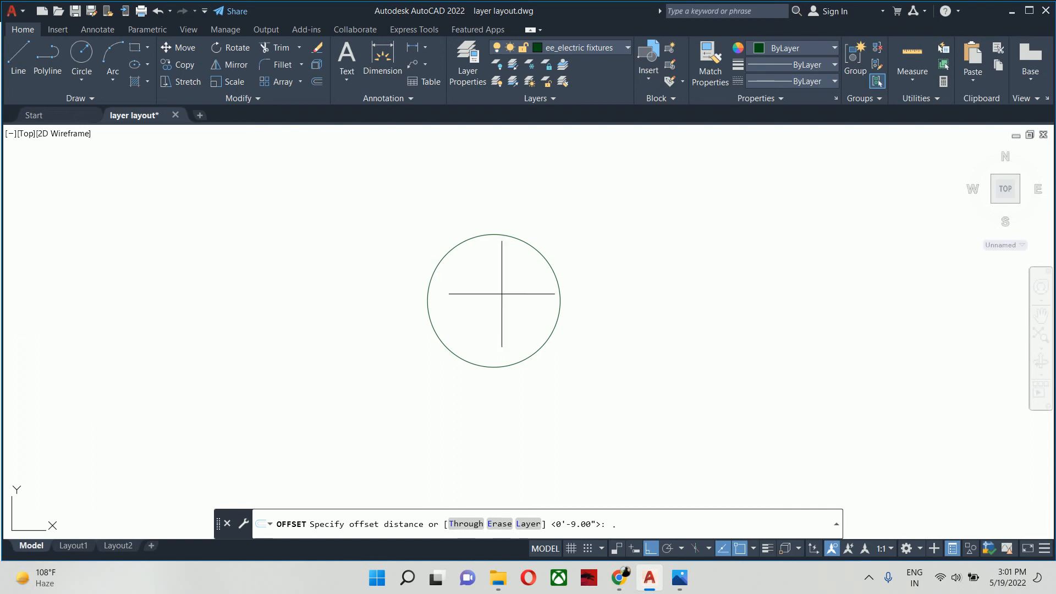
{"action": "type", "text": "75"}
{"action": "key", "text": "Return"}
{"action": "left_click", "coordinate": [552, 257]}
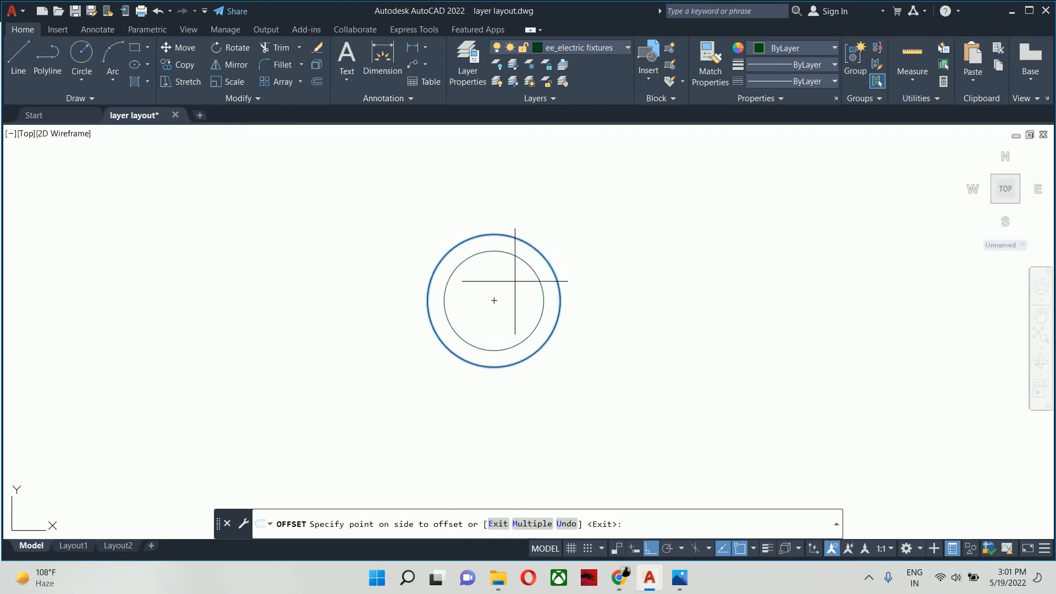
{"action": "left_click", "coordinate": [515, 281]}
{"action": "key", "text": "Return"}
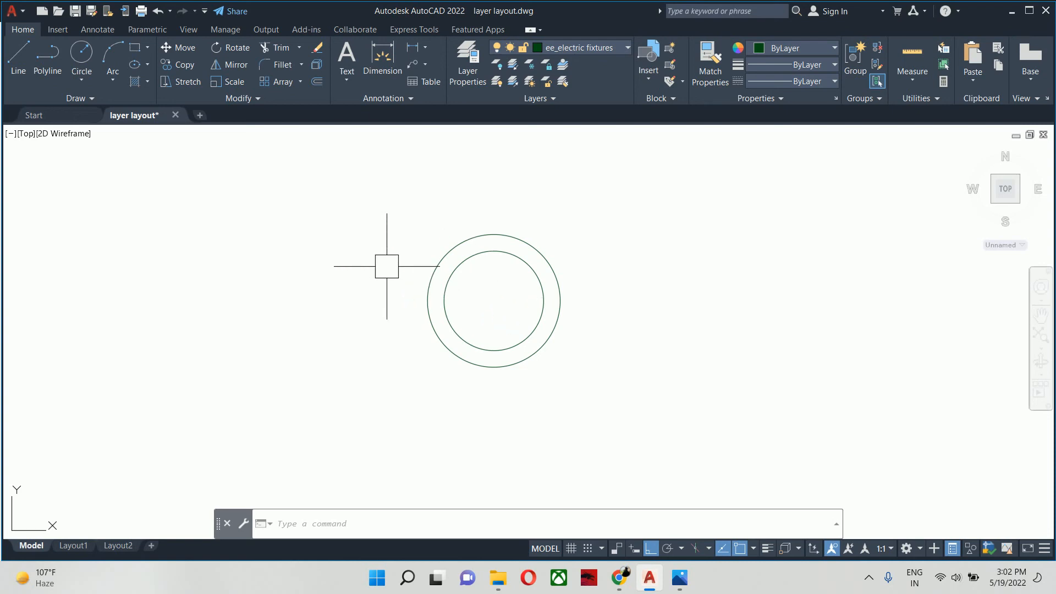
{"action": "key", "text": "Escape"}
{"action": "key", "text": "Escape"}
{"action": "key", "text": "Escape"}
{"action": "type", "text": "h"}
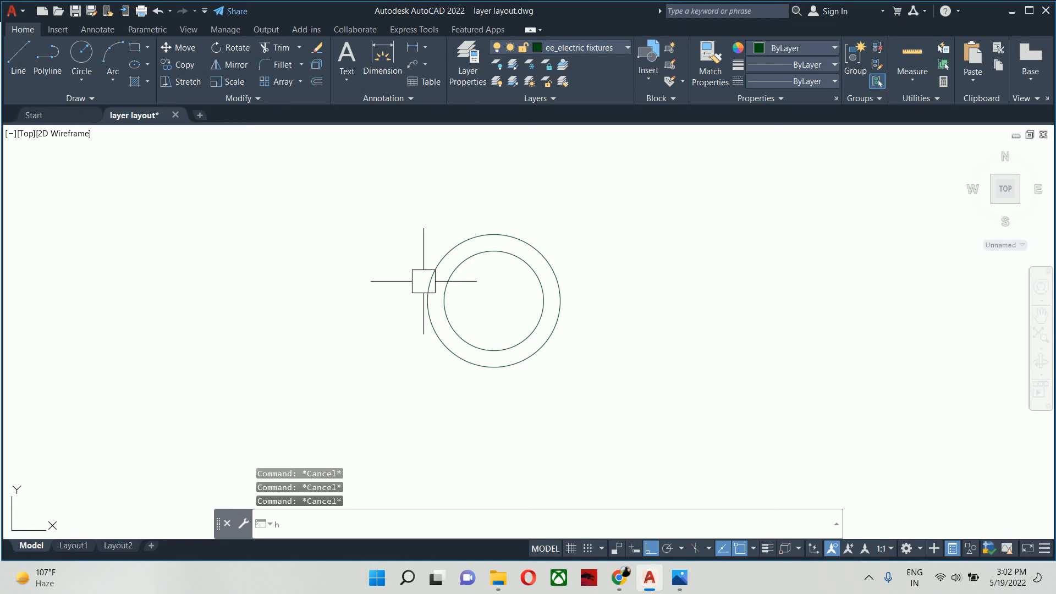
{"action": "key", "text": "Escape"}
{"action": "key", "text": "Escape"}
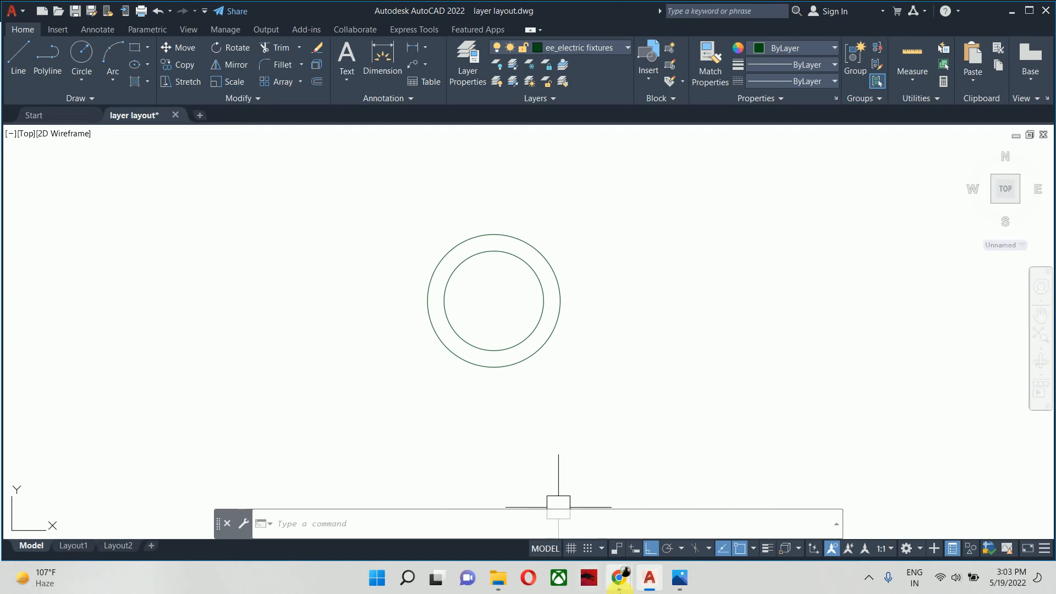
- Switch to Chrome and examine the Google image results for false ceilings of rooms as a lighting reference
{"action": "left_click", "coordinate": [624, 580]}
{"action": "left_click", "coordinate": [531, 528]}
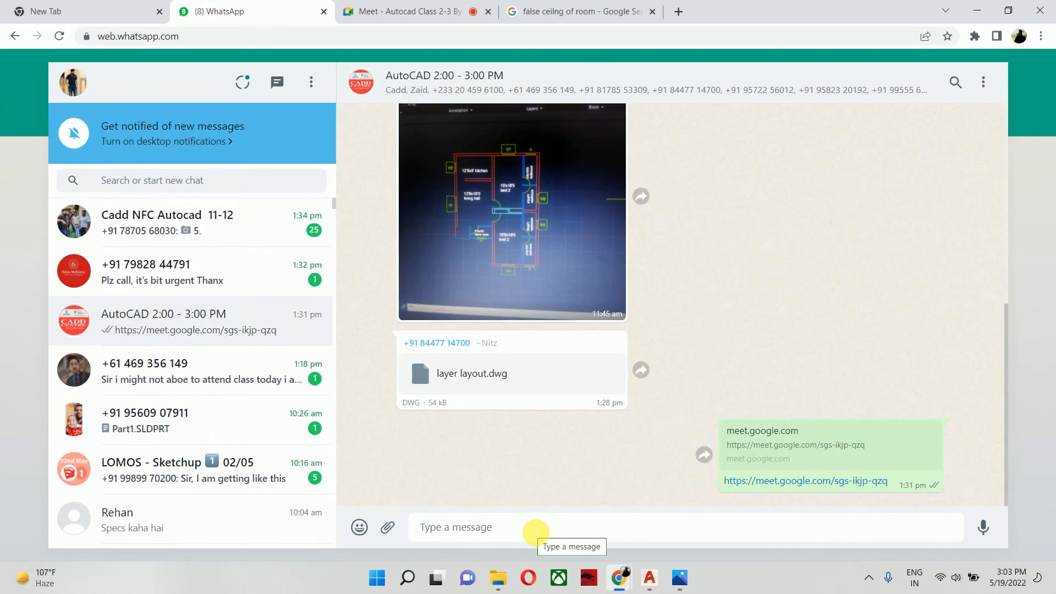
{"action": "left_click", "coordinate": [551, 12]}
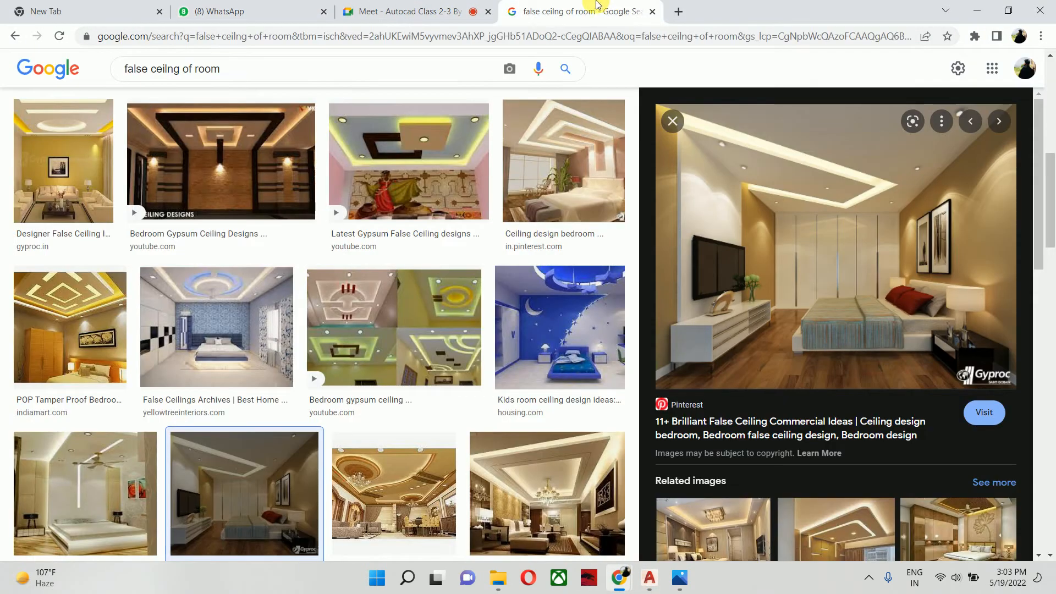
{"action": "scroll", "coordinate": [385, 364], "scroll_direction": "down", "scroll_amount": 1}
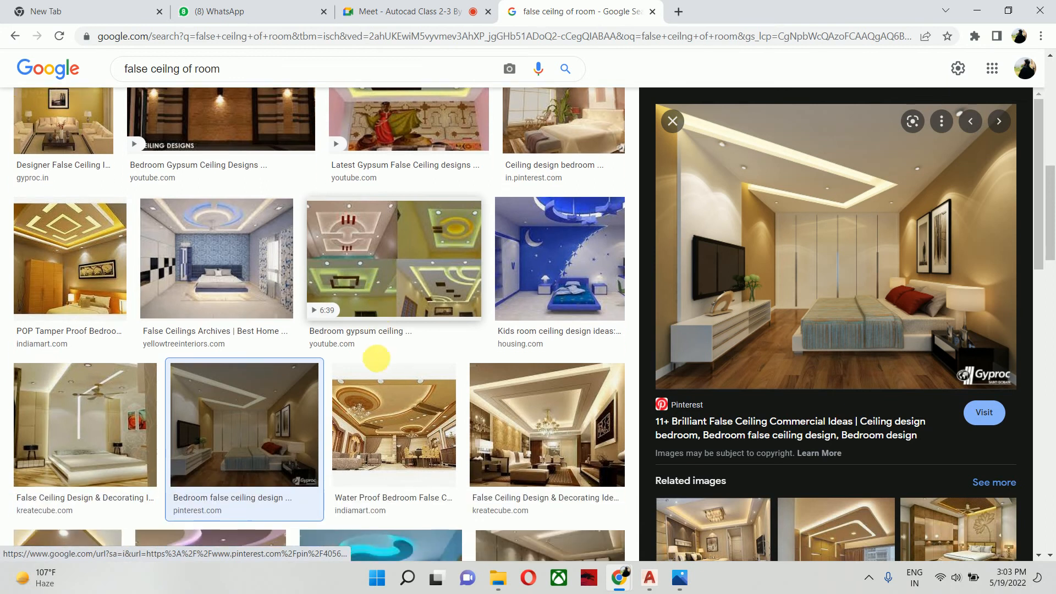
{"action": "scroll", "coordinate": [524, 359], "scroll_direction": "down", "scroll_amount": 3}
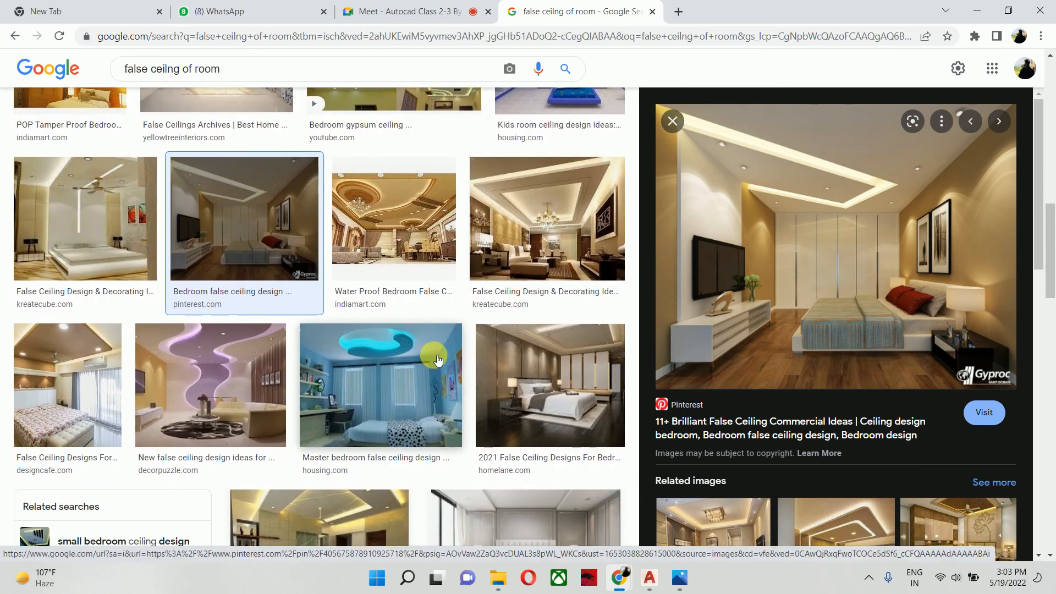
{"action": "scroll", "coordinate": [447, 406], "scroll_direction": "down", "scroll_amount": 3}
{"action": "scroll", "coordinate": [447, 405], "scroll_direction": "down", "scroll_amount": 3}
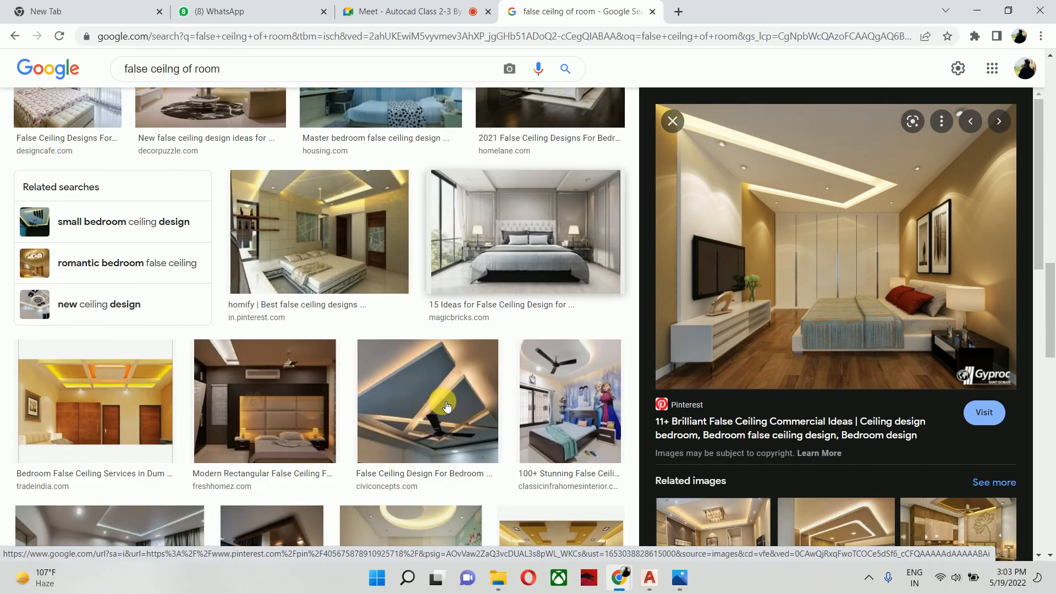
{"action": "scroll", "coordinate": [720, 403], "scroll_direction": "down", "scroll_amount": 7}
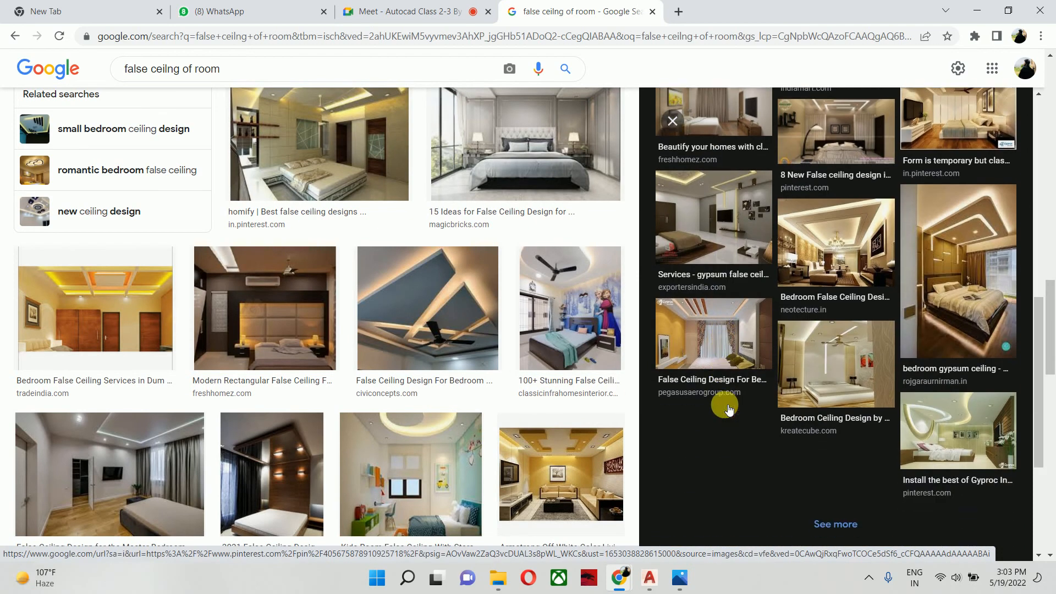
{"action": "left_click", "coordinate": [724, 405]}
{"action": "scroll", "coordinate": [144, 155], "scroll_direction": "up", "scroll_amount": 1}
{"action": "scroll", "coordinate": [212, 236], "scroll_direction": "up", "scroll_amount": 8}
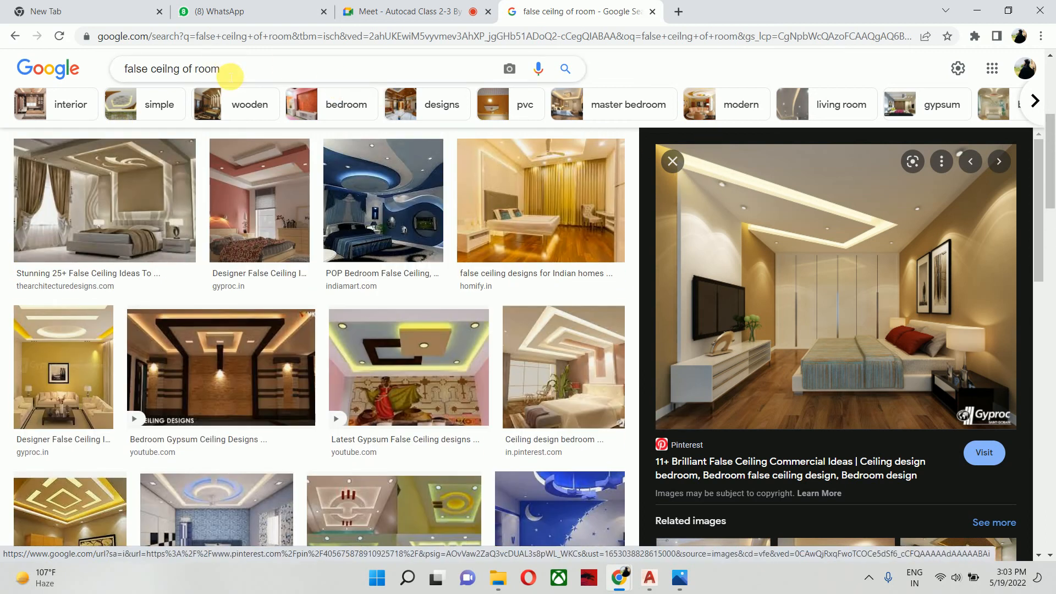
- Rerun the image search for "false ceilng of room" and look through the ceiling designs
{"action": "left_click", "coordinate": [230, 76]}
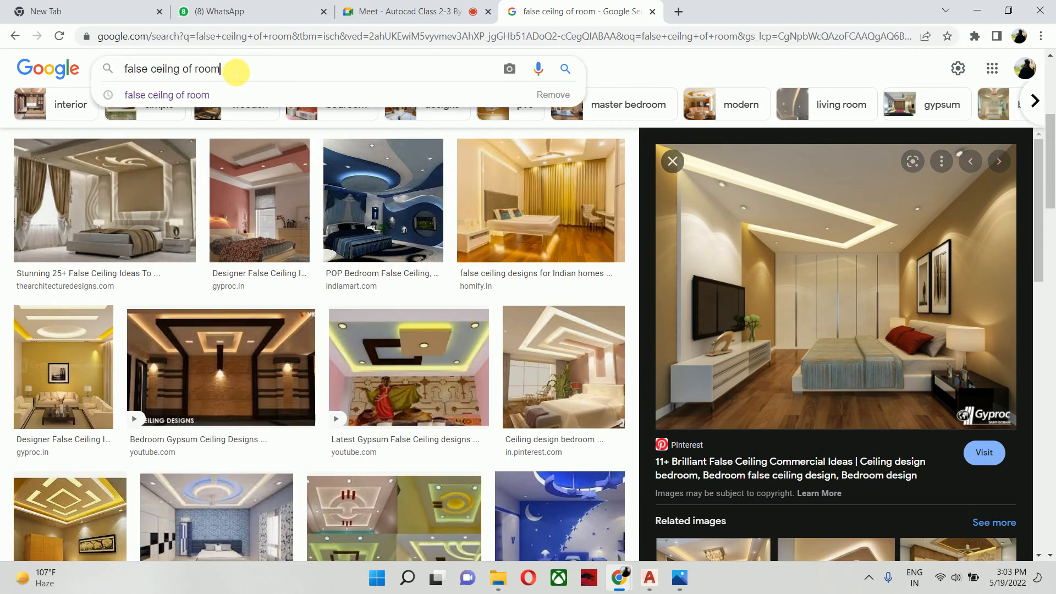
{"action": "key", "text": "Return"}
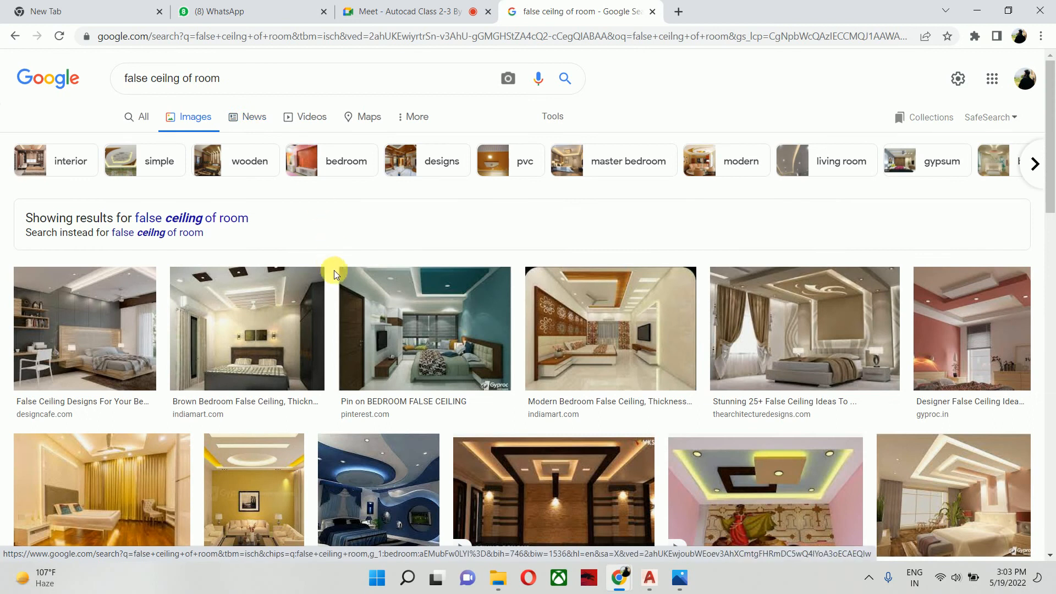
{"action": "scroll", "coordinate": [385, 331], "scroll_direction": "down", "scroll_amount": 1}
{"action": "scroll", "coordinate": [554, 392], "scroll_direction": "down", "scroll_amount": 3}
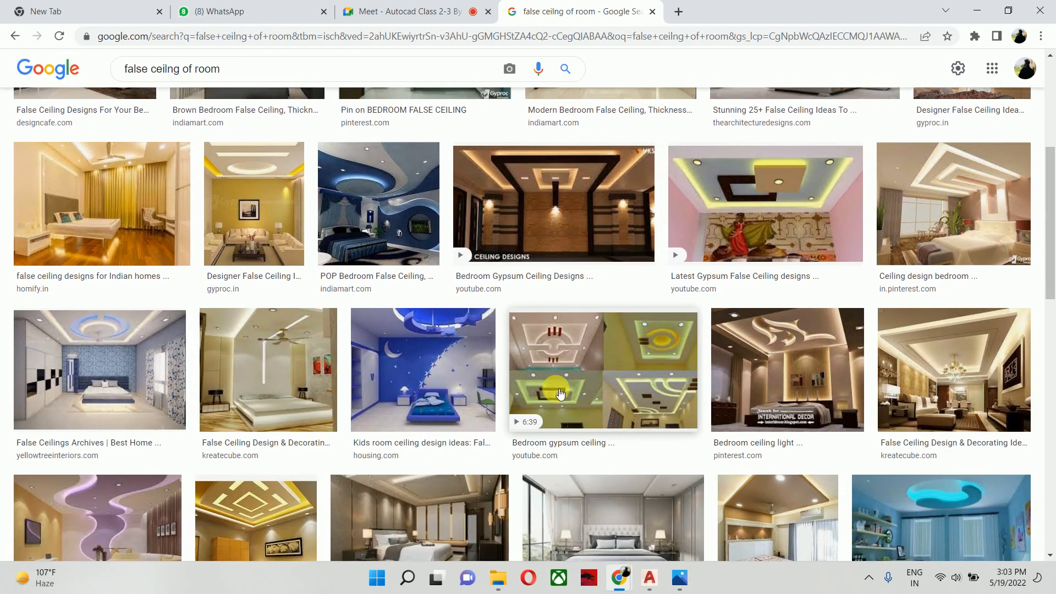
{"action": "scroll", "coordinate": [557, 390], "scroll_direction": "down", "scroll_amount": 3}
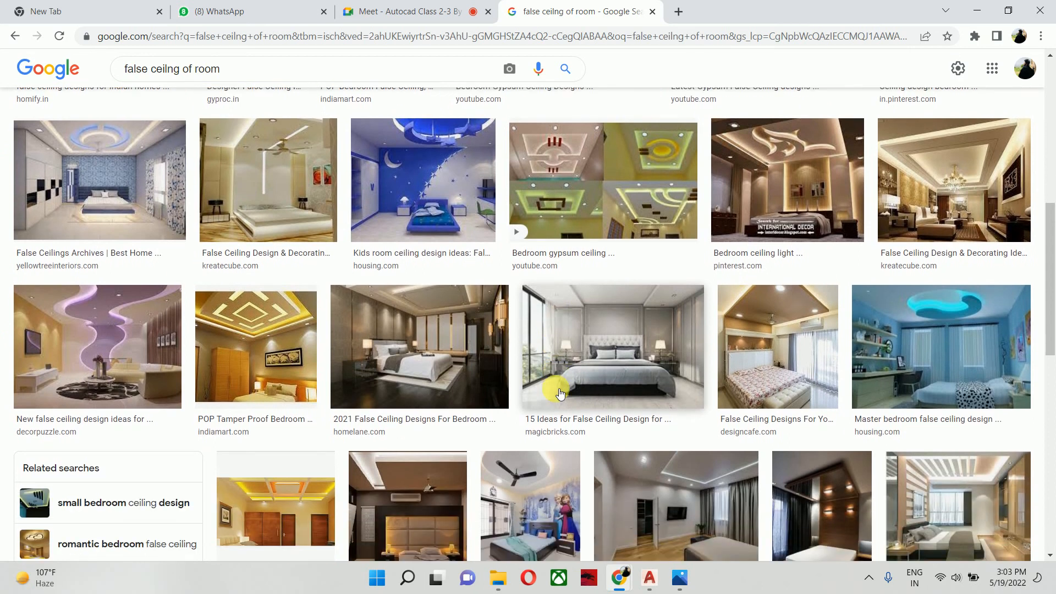
{"action": "scroll", "coordinate": [560, 393], "scroll_direction": "up", "scroll_amount": 10}
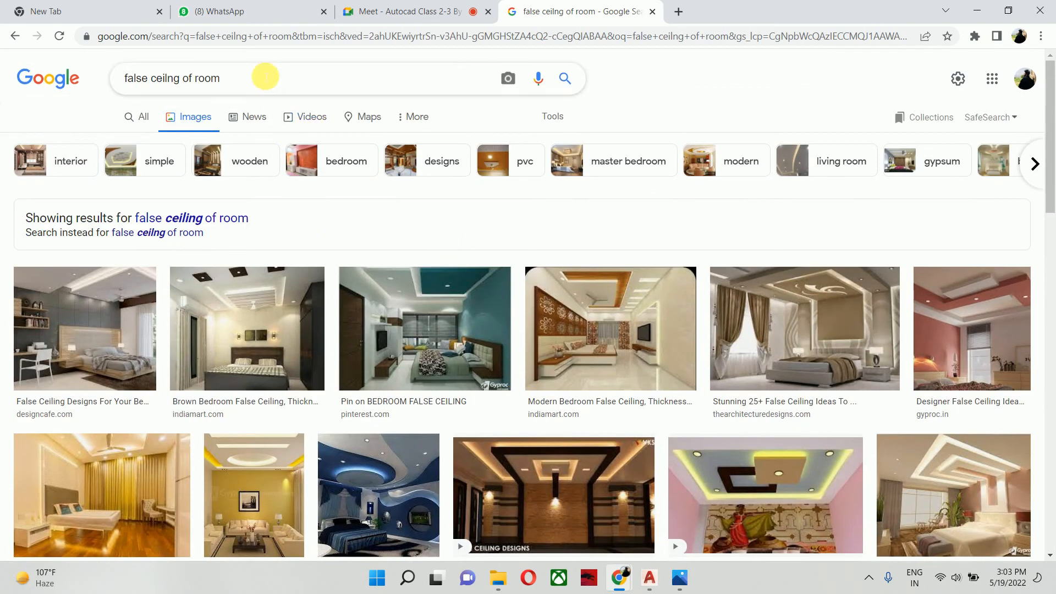
- Refine the image search to "false ceilng of room with light fan" and look through the ceiling designs
{"action": "left_click", "coordinate": [264, 77]}
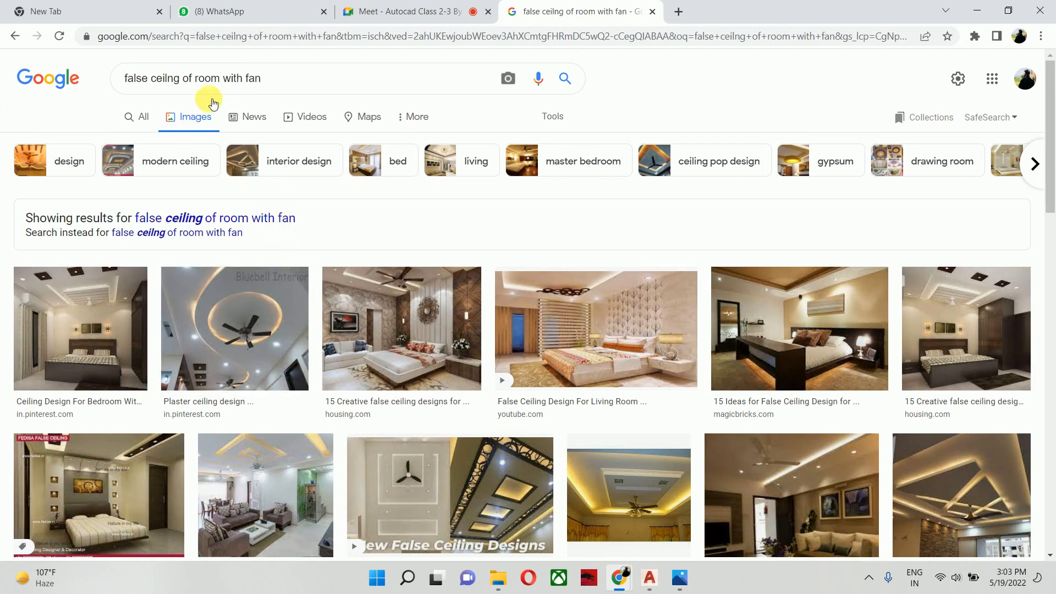
{"action": "left_click", "coordinate": [244, 79]}
{"action": "type", "text": "l "}
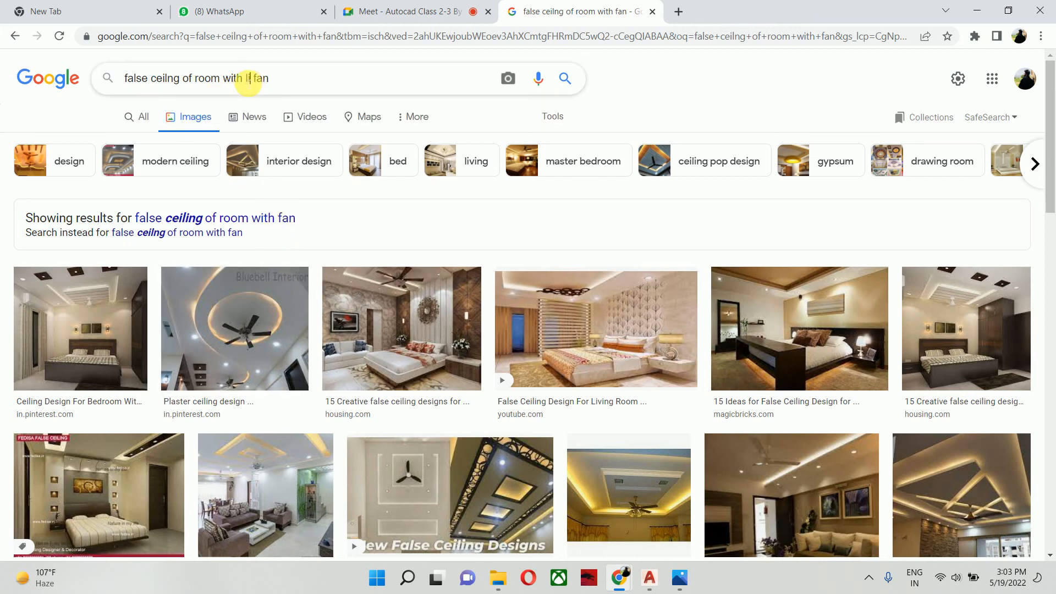
{"action": "type", "text": "ight"}
{"action": "key", "text": "Return"}
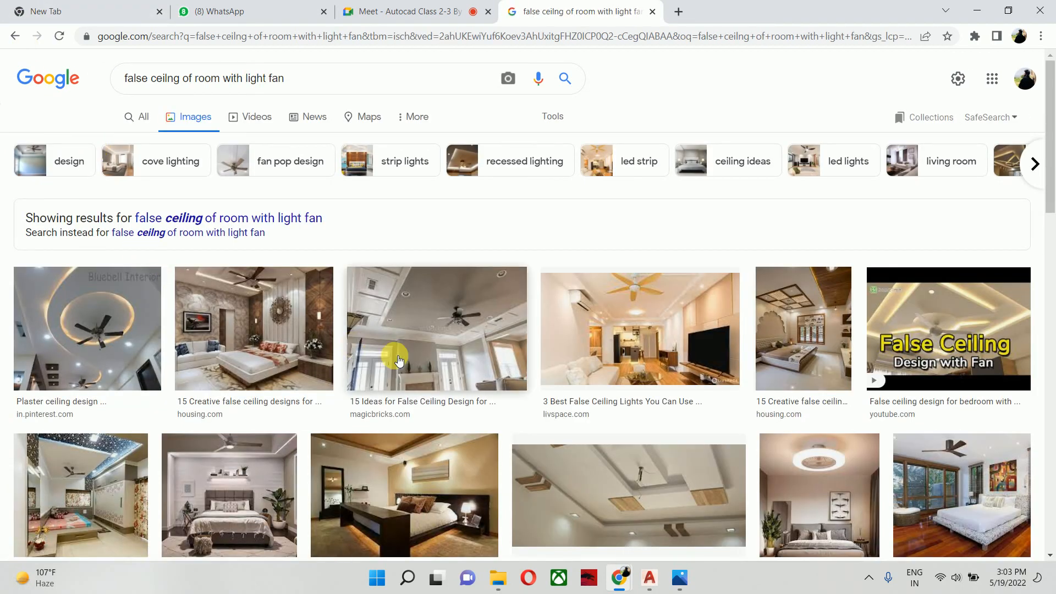
{"action": "scroll", "coordinate": [395, 357], "scroll_direction": "down", "scroll_amount": 2}
{"action": "scroll", "coordinate": [395, 357], "scroll_direction": "down", "scroll_amount": 3}
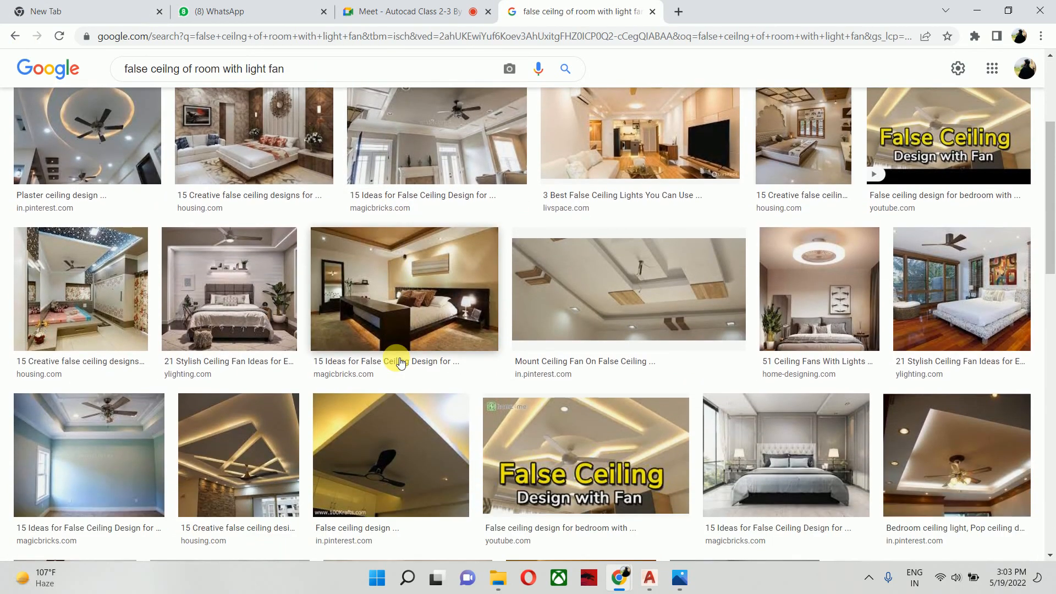
{"action": "scroll", "coordinate": [400, 363], "scroll_direction": "down", "scroll_amount": 5}
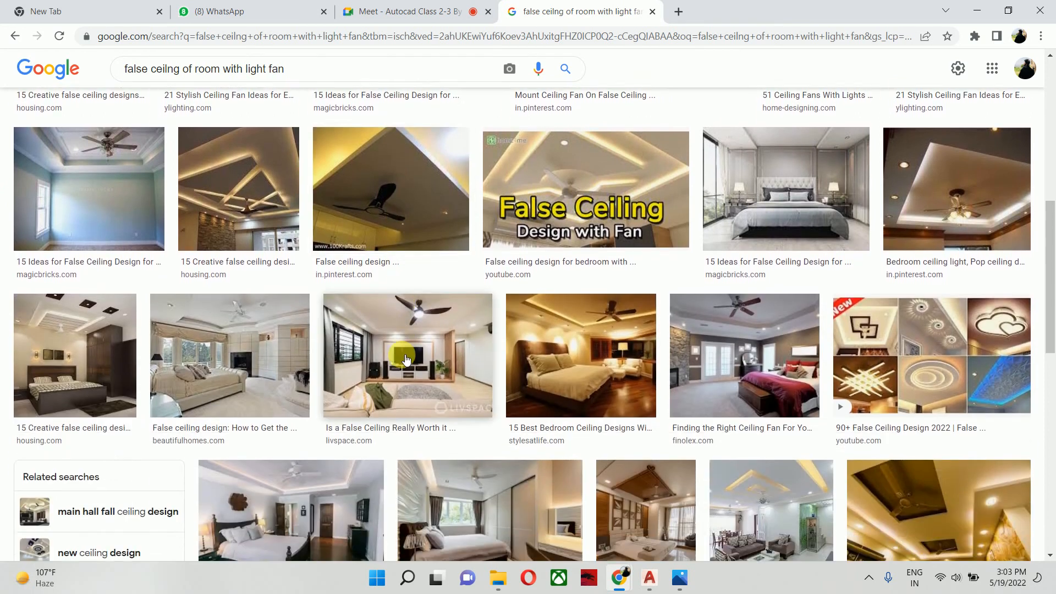
{"action": "scroll", "coordinate": [401, 352], "scroll_direction": "down", "scroll_amount": 4}
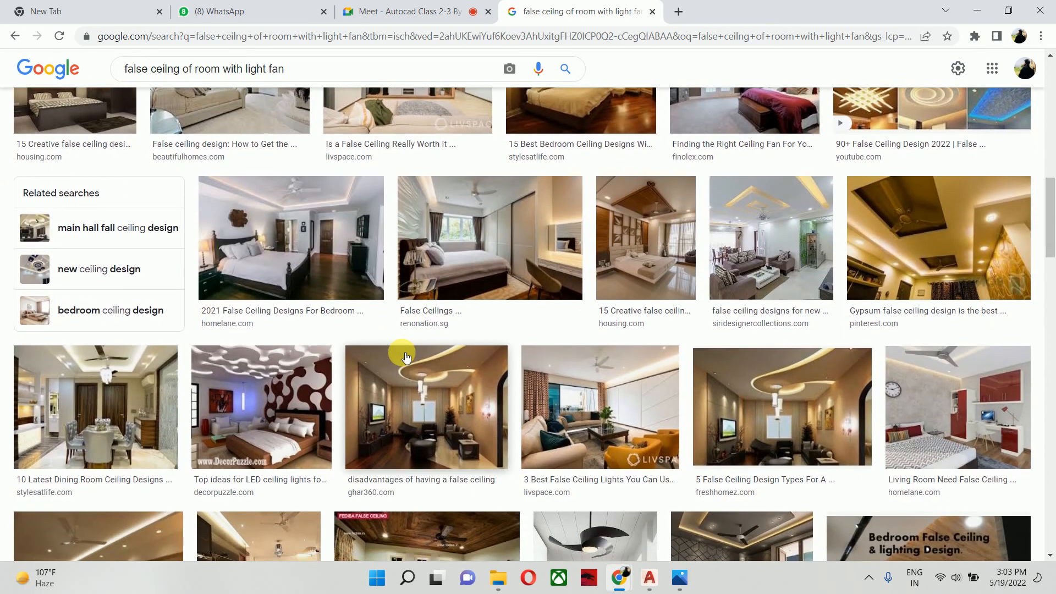
{"action": "scroll", "coordinate": [406, 356], "scroll_direction": "up", "scroll_amount": 2}
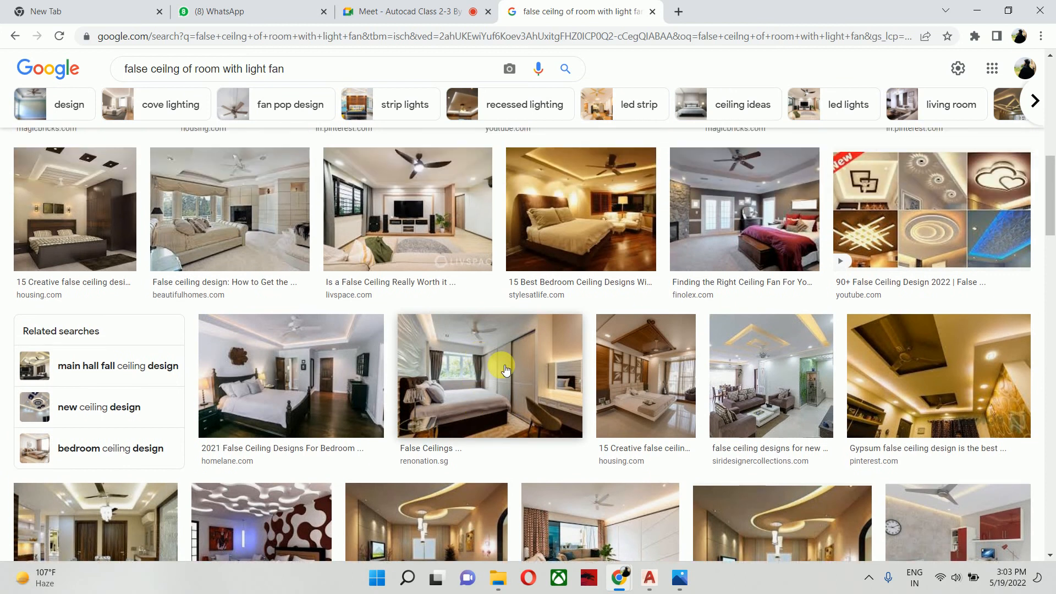
{"action": "scroll", "coordinate": [506, 370], "scroll_direction": "up", "scroll_amount": 10}
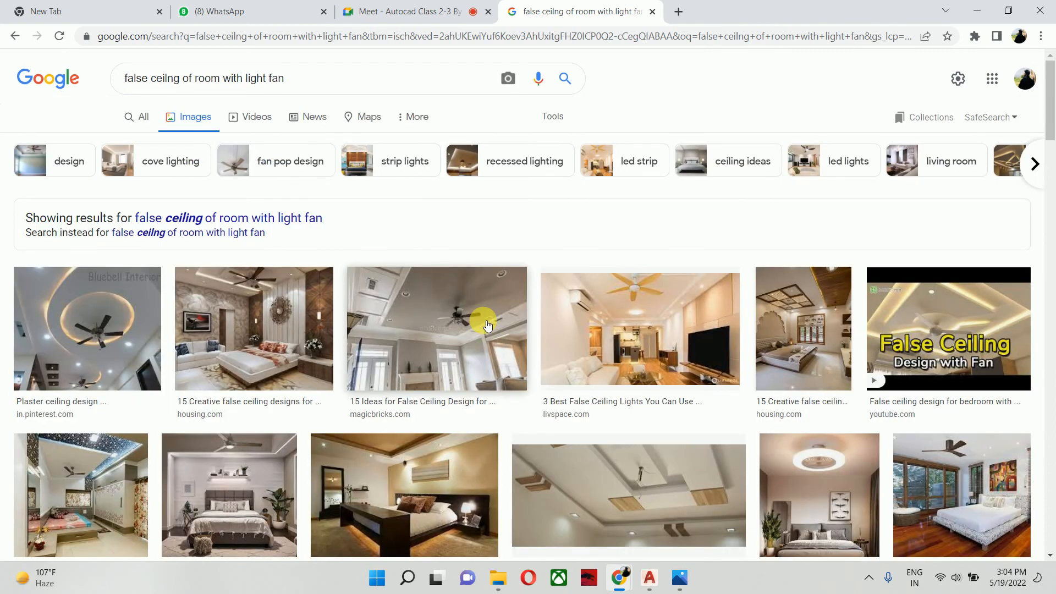
- Search images for "light fan" and examine the ceiling fans with built-in lights
{"action": "left_click_drag", "start_coordinate": [302, 84], "coordinate": [78, 94]}
{"action": "type", "text": "l"}
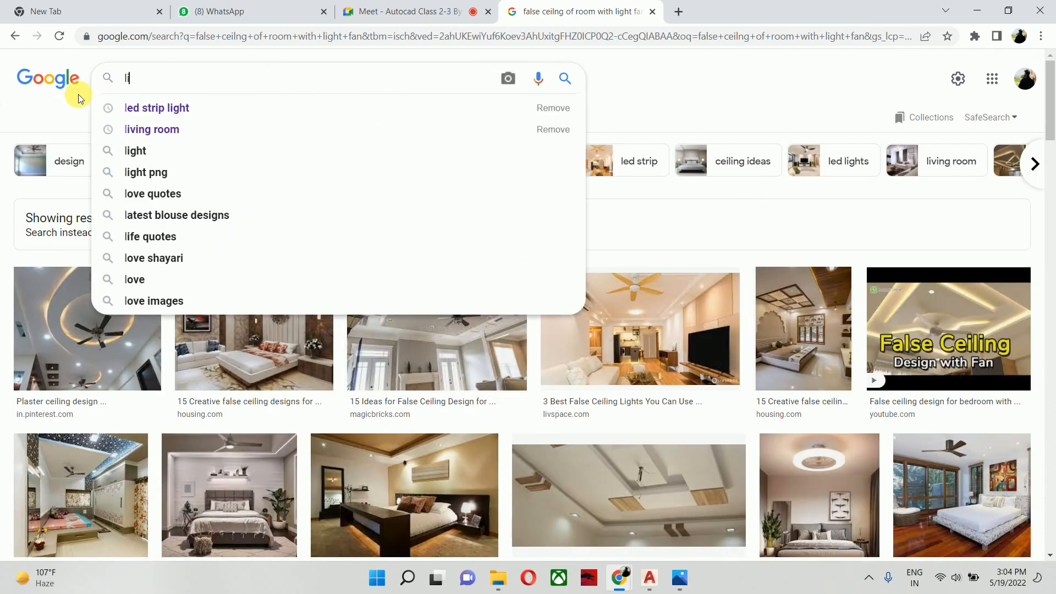
{"action": "type", "text": "ight fan"}
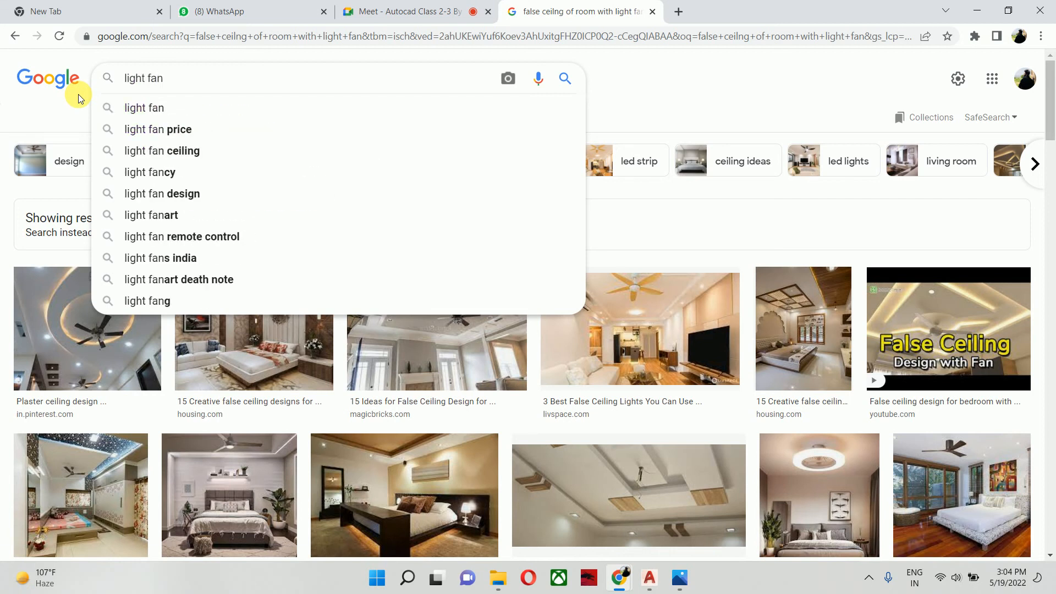
{"action": "key", "text": "Return"}
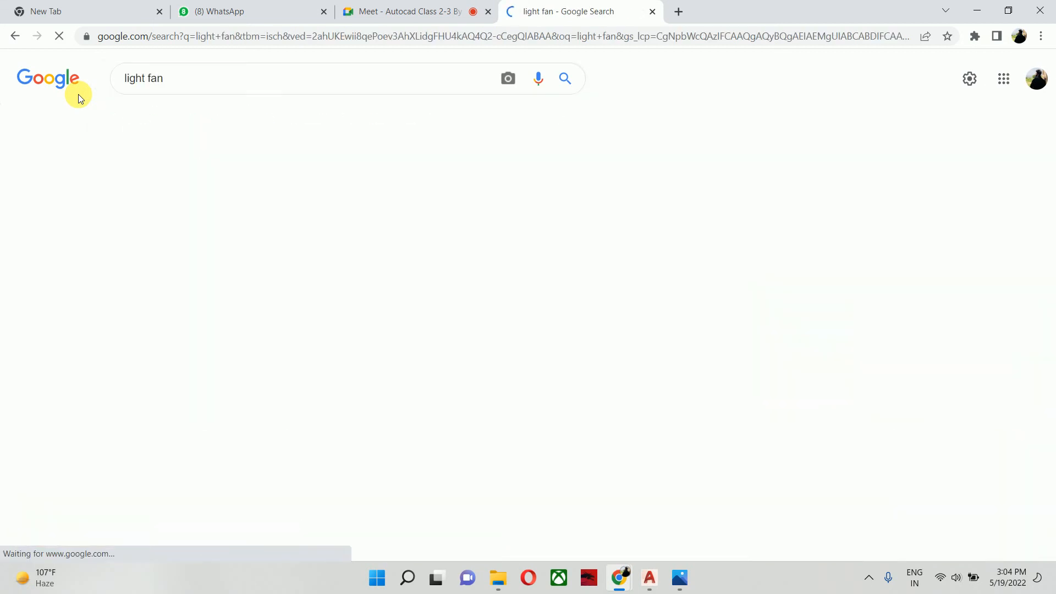
{"action": "scroll", "coordinate": [389, 267], "scroll_direction": "down", "scroll_amount": 3}
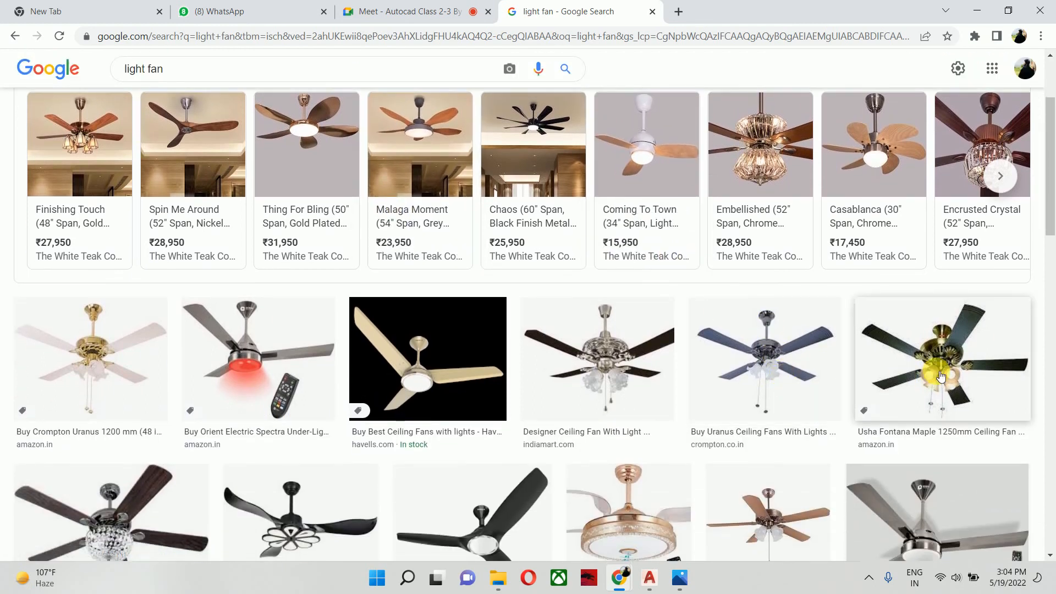
{"action": "scroll", "coordinate": [935, 365], "scroll_direction": "down", "scroll_amount": 3}
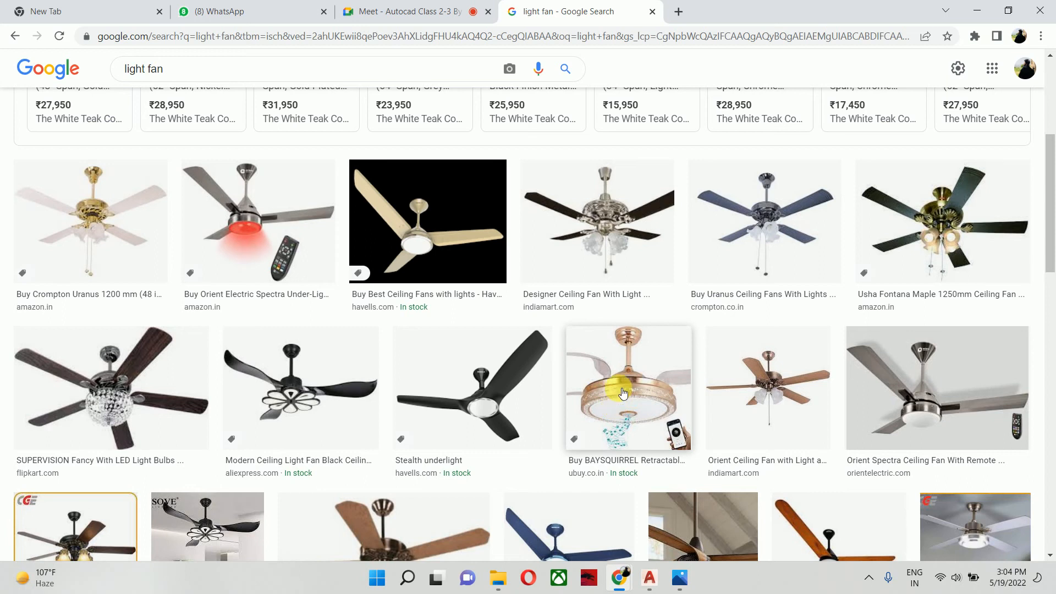
- Look through more light fan images, close the search results and return to the AutoCAD drawing
{"action": "scroll", "coordinate": [624, 393], "scroll_direction": "down", "scroll_amount": 3}
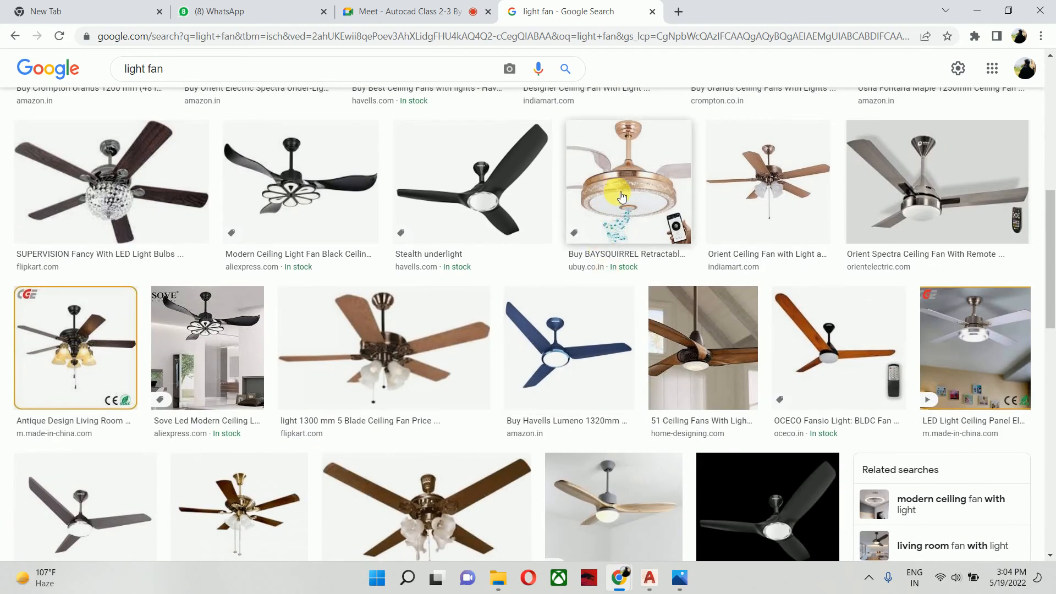
{"action": "scroll", "coordinate": [631, 196], "scroll_direction": "up", "scroll_amount": 1}
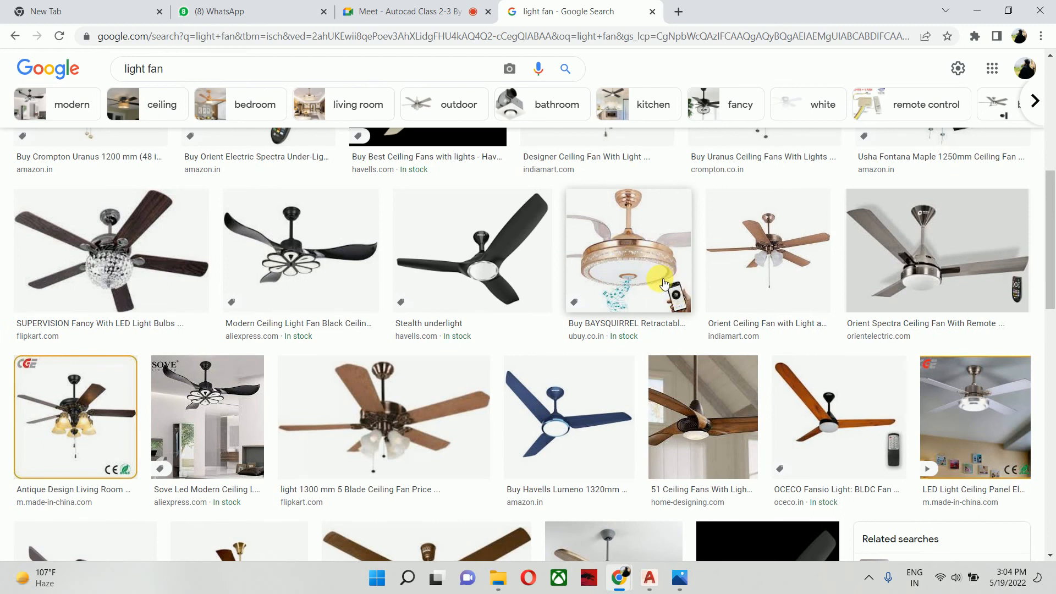
{"action": "scroll", "coordinate": [664, 283], "scroll_direction": "down", "scroll_amount": 7}
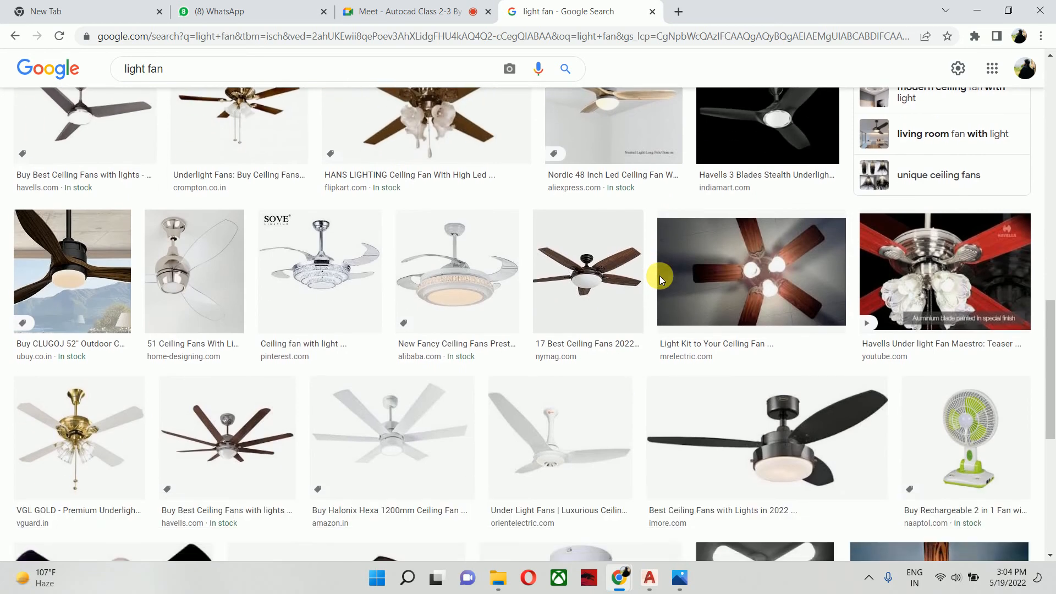
{"action": "left_click", "coordinate": [652, 11]}
{"action": "left_click", "coordinate": [977, 11]}
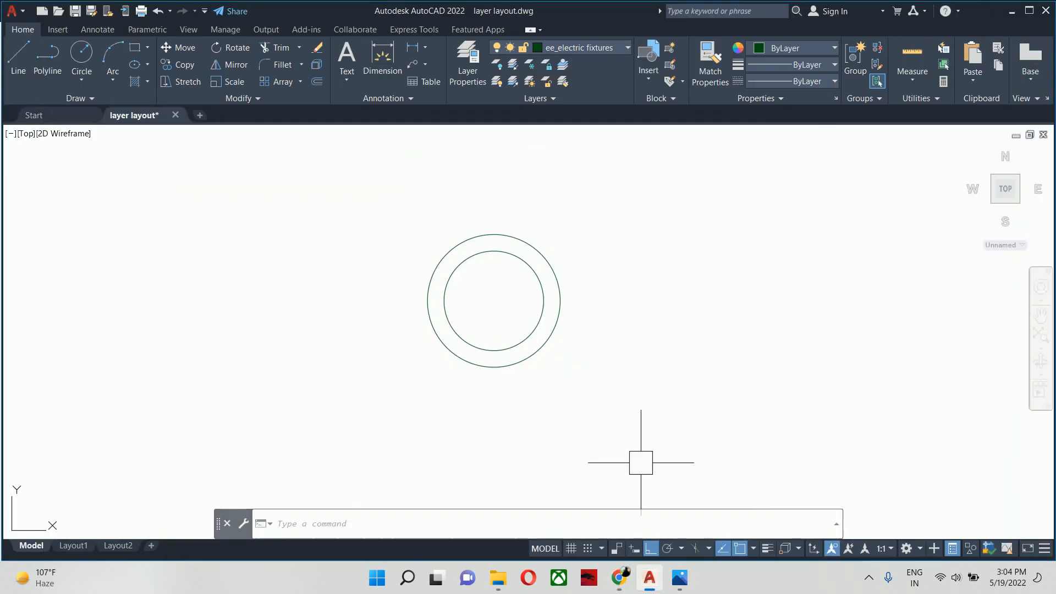
{"action": "key", "text": "Escape"}
{"action": "scroll", "coordinate": [521, 324], "scroll_direction": "down", "scroll_amount": 2}
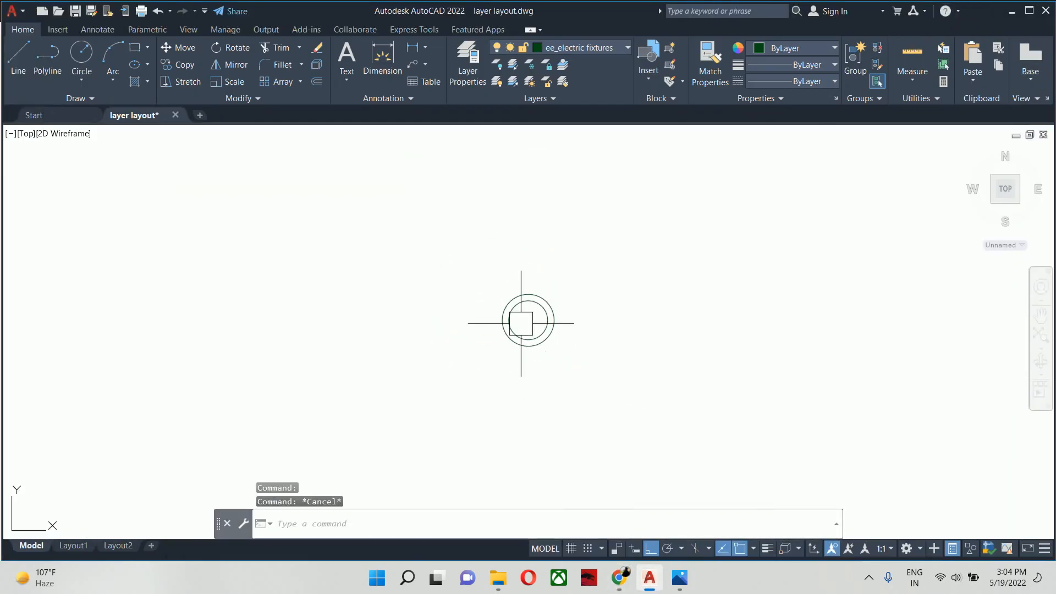
{"action": "key", "text": "Escape"}
{"action": "key", "text": "Escape"}
{"action": "mouse_move", "coordinate": [521, 320]}
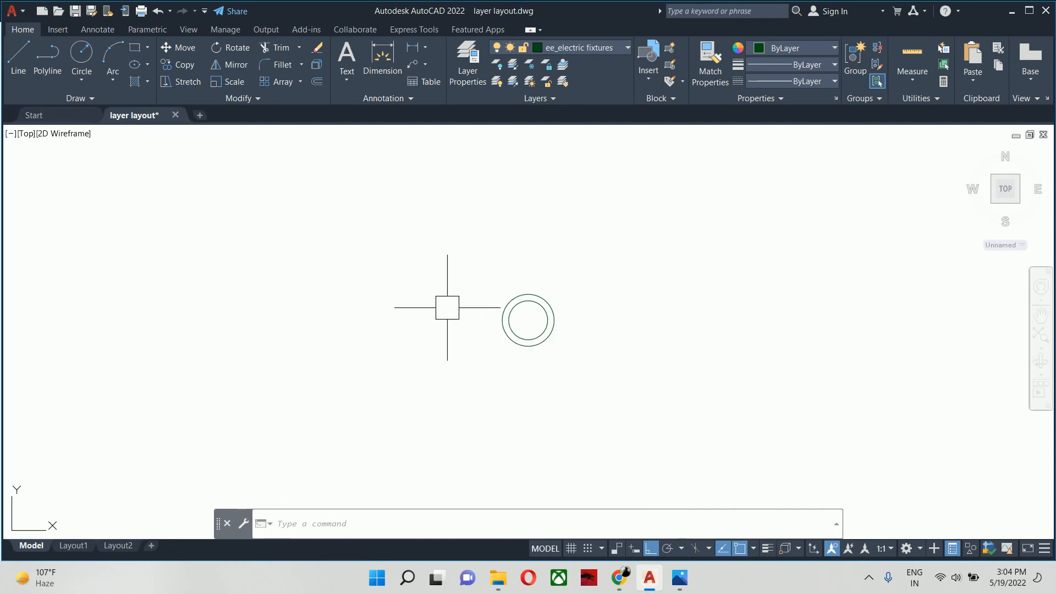
{"action": "key", "text": "Escape"}
{"action": "key", "text": "Escape"}
{"action": "key", "text": "Escape"}
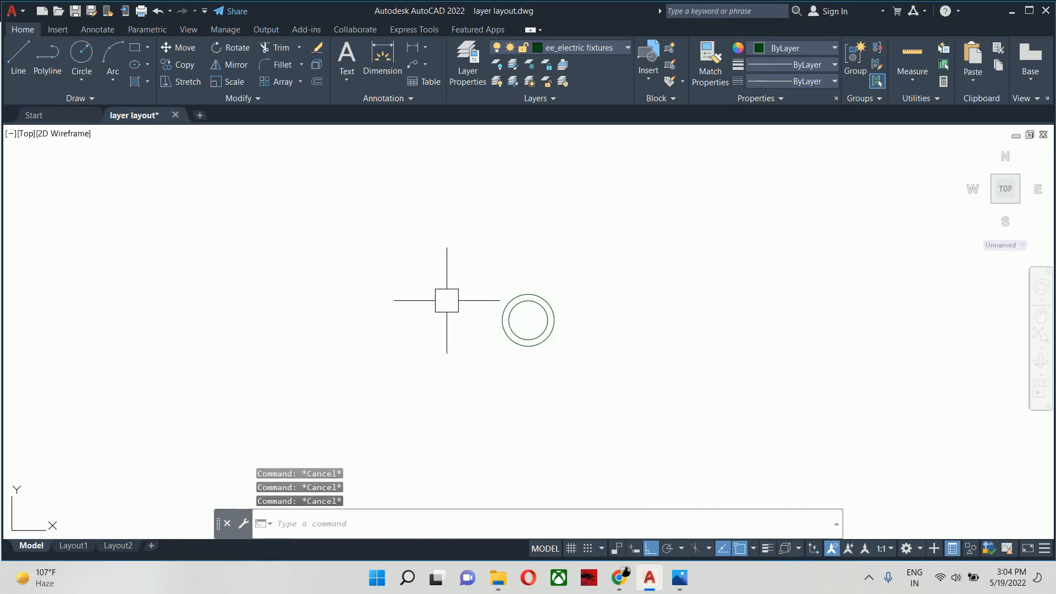
- Start a hatch for the light symbol with the SOLID pattern and index colour 50
{"action": "scroll", "coordinate": [523, 320], "scroll_direction": "up", "scroll_amount": 5}
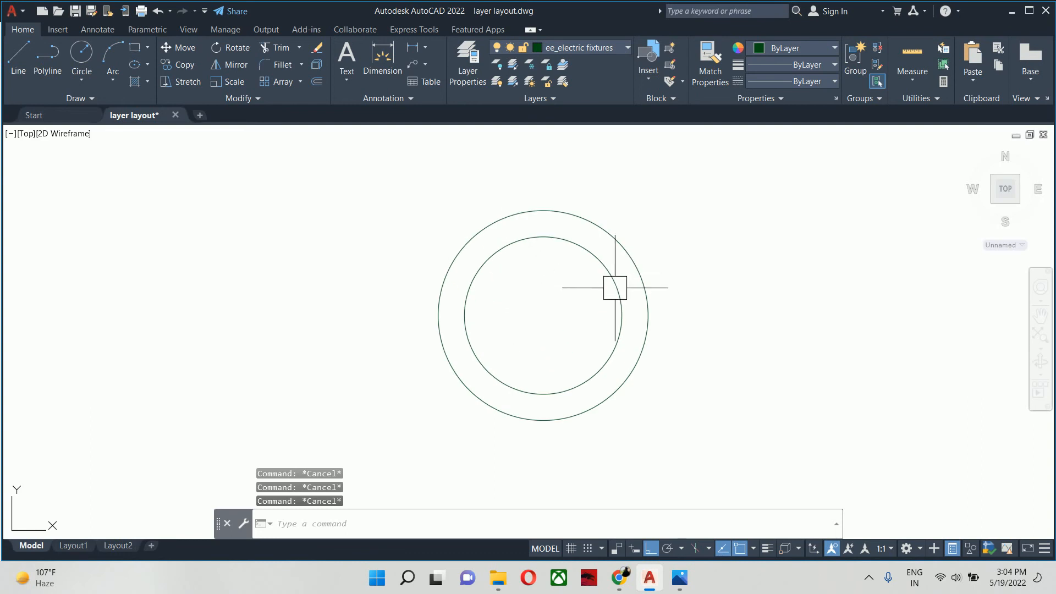
{"action": "type", "text": "h"}
{"action": "key", "text": "Return"}
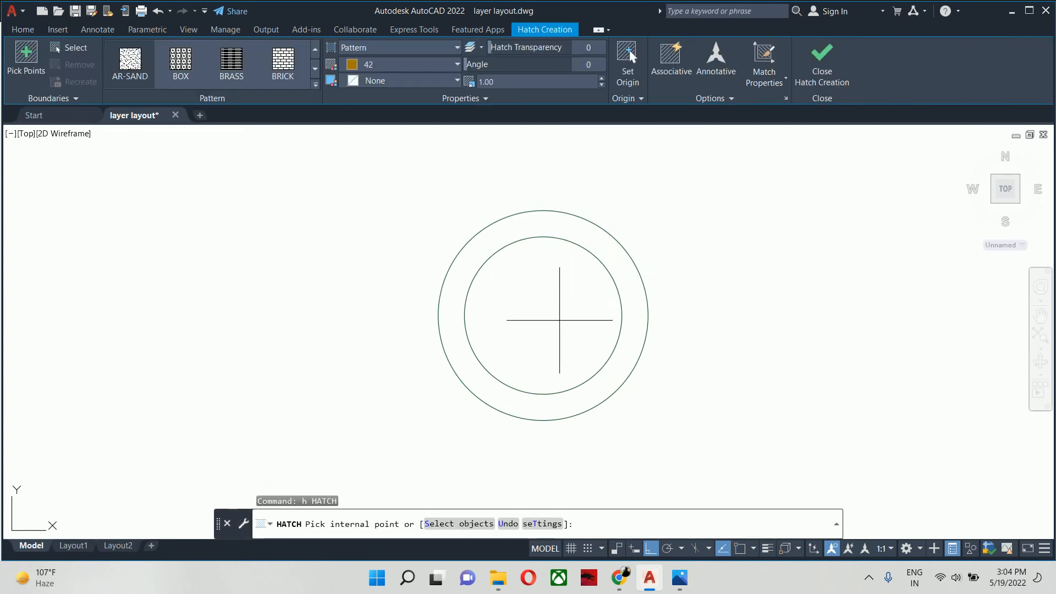
{"action": "key", "text": "Return"}
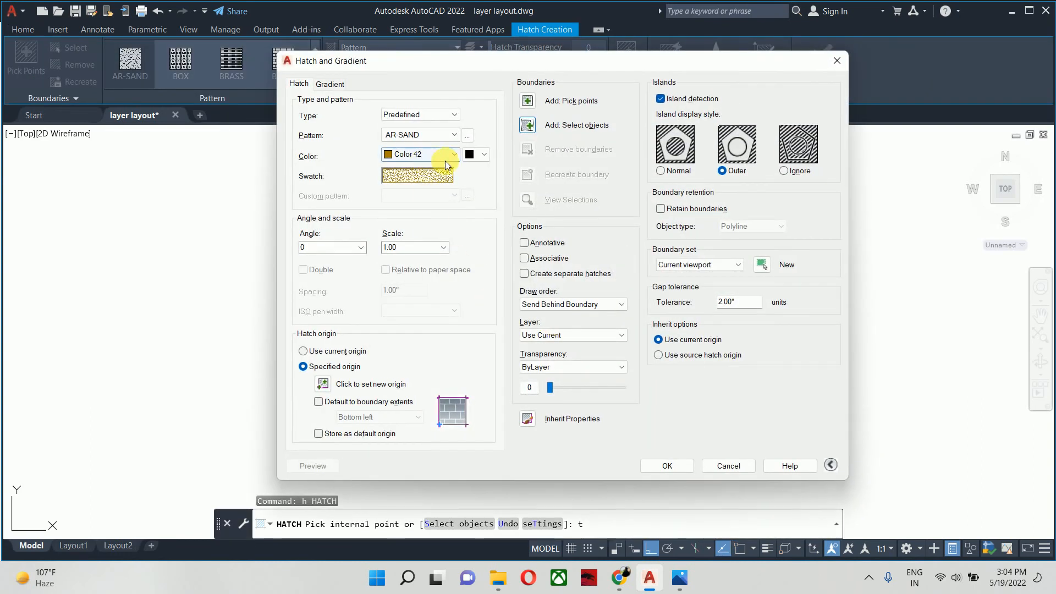
{"action": "left_click", "coordinate": [464, 136]}
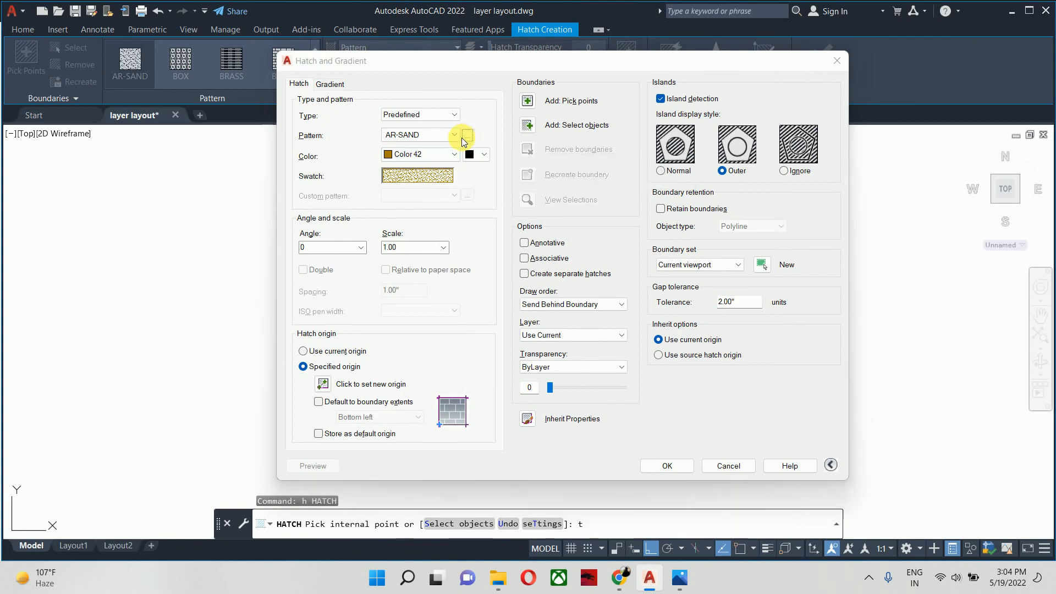
{"action": "left_click", "coordinate": [434, 196]}
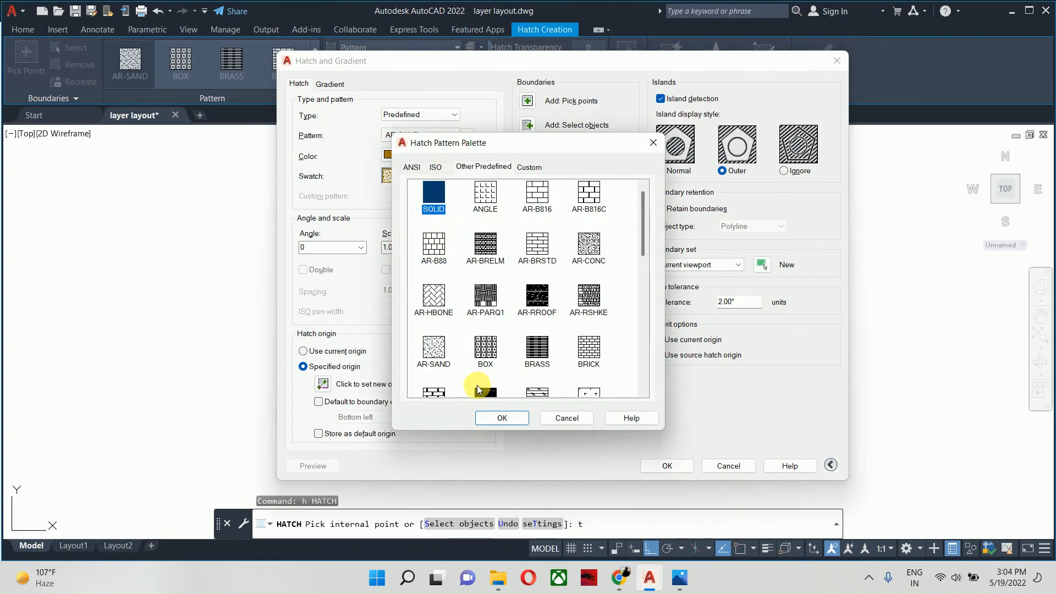
{"action": "left_click", "coordinate": [482, 418]}
{"action": "left_click", "coordinate": [421, 160]}
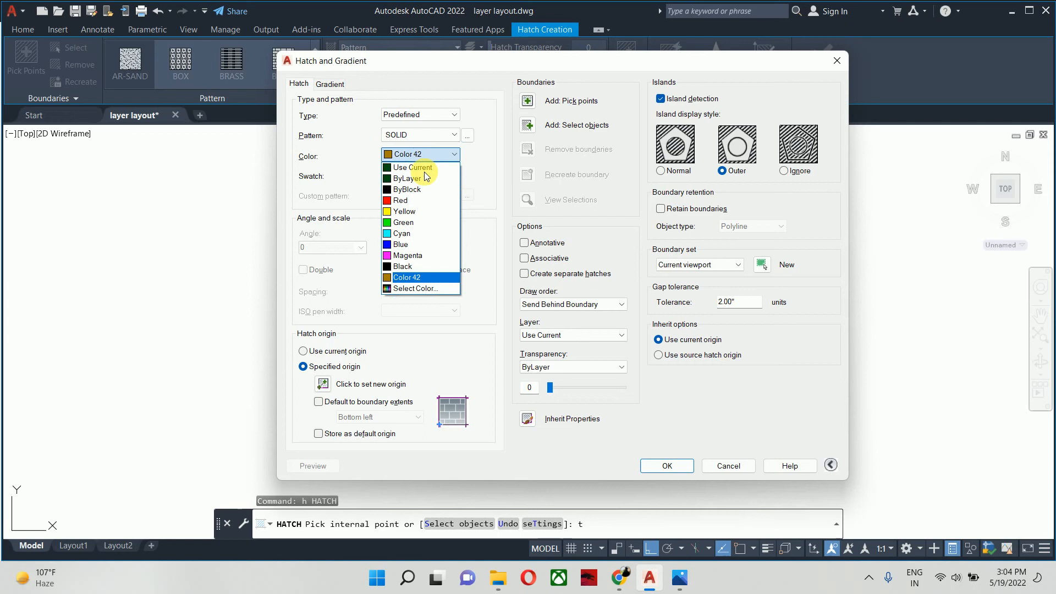
{"action": "left_click", "coordinate": [411, 292]}
{"action": "left_click", "coordinate": [599, 226]}
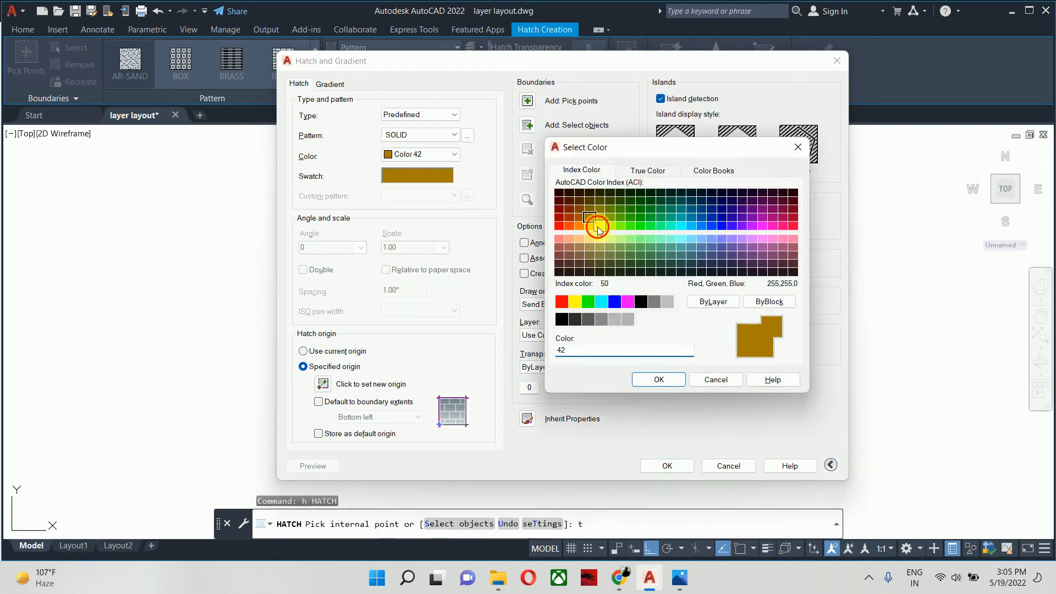
{"action": "left_click", "coordinate": [655, 379]}
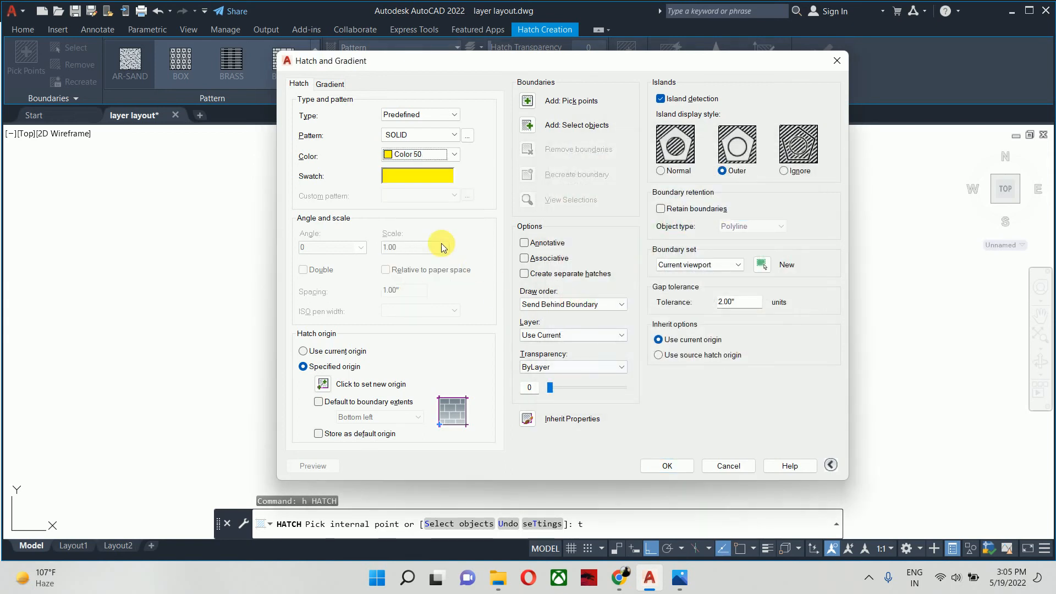
- Fill the inner circle of the light symbol with the solid yellow hatch
{"action": "left_click", "coordinate": [527, 101]}
{"action": "left_click", "coordinate": [478, 288]}
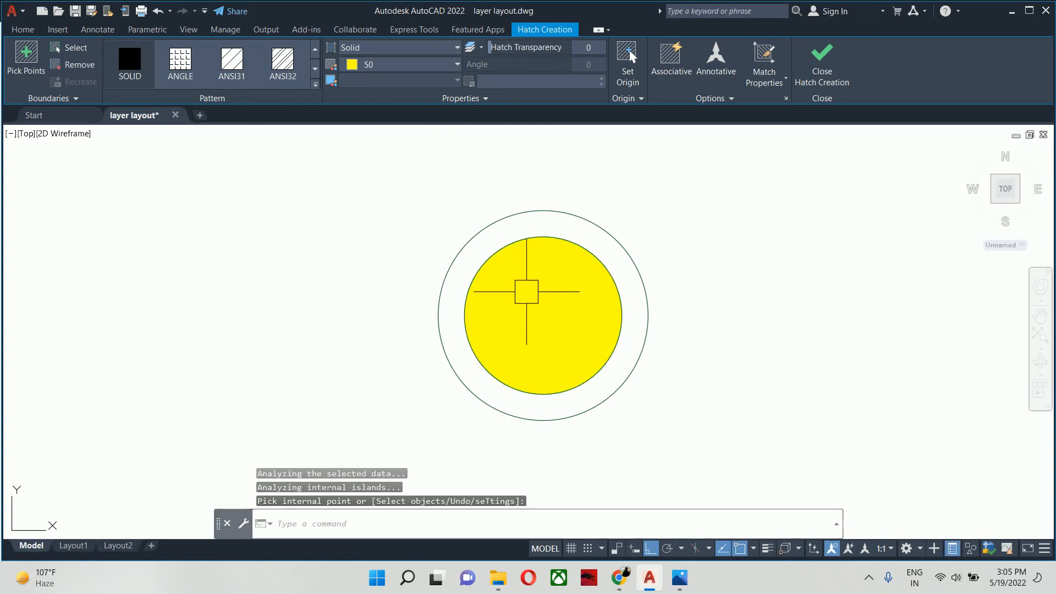
{"action": "key", "text": "Escape"}
{"action": "key", "text": "Escape"}
{"action": "key", "text": "Escape"}
- Start another solid hatch and try index colours 51, 41 and 31, settling on 51 as the base colour
{"action": "scroll", "coordinate": [581, 321], "scroll_direction": "down", "scroll_amount": 1}
{"action": "type", "text": "h"}
{"action": "key", "text": "Return"}
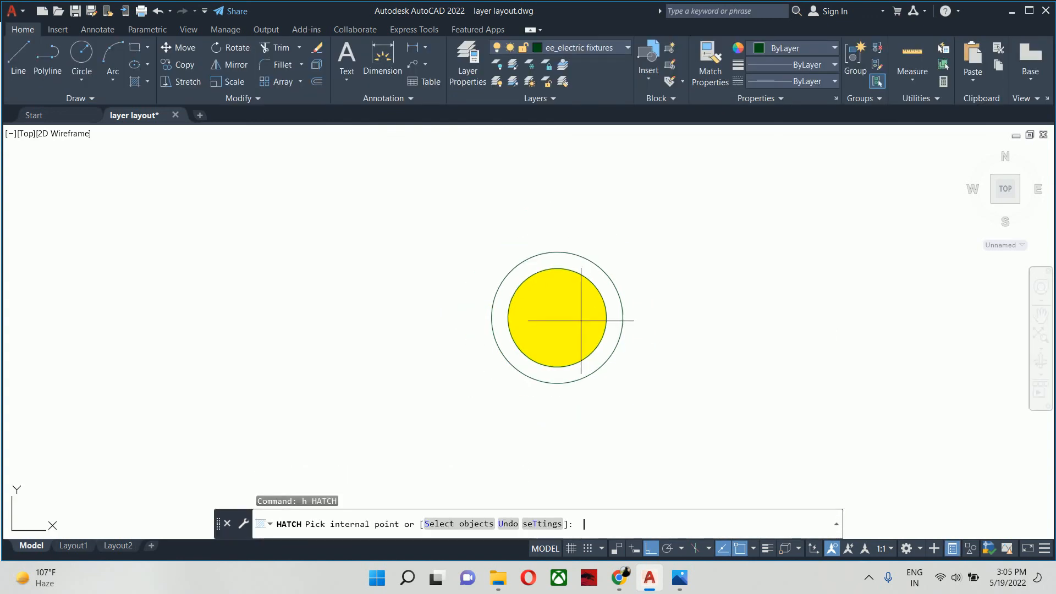
{"action": "left_click", "coordinate": [603, 286]}
{"action": "type", "text": "t"}
{"action": "key", "text": "Return"}
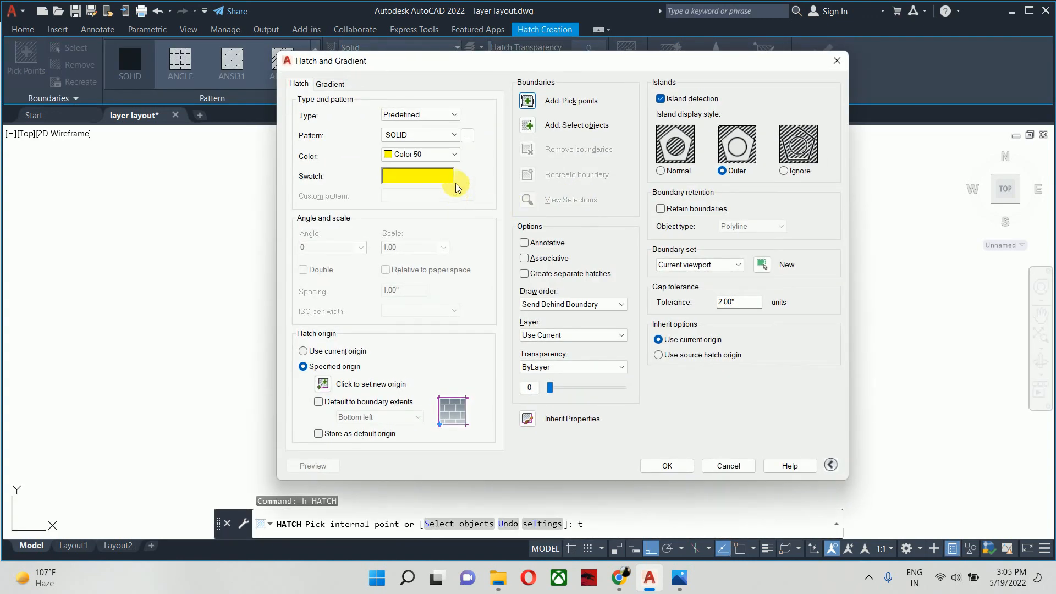
{"action": "left_click", "coordinate": [431, 164]}
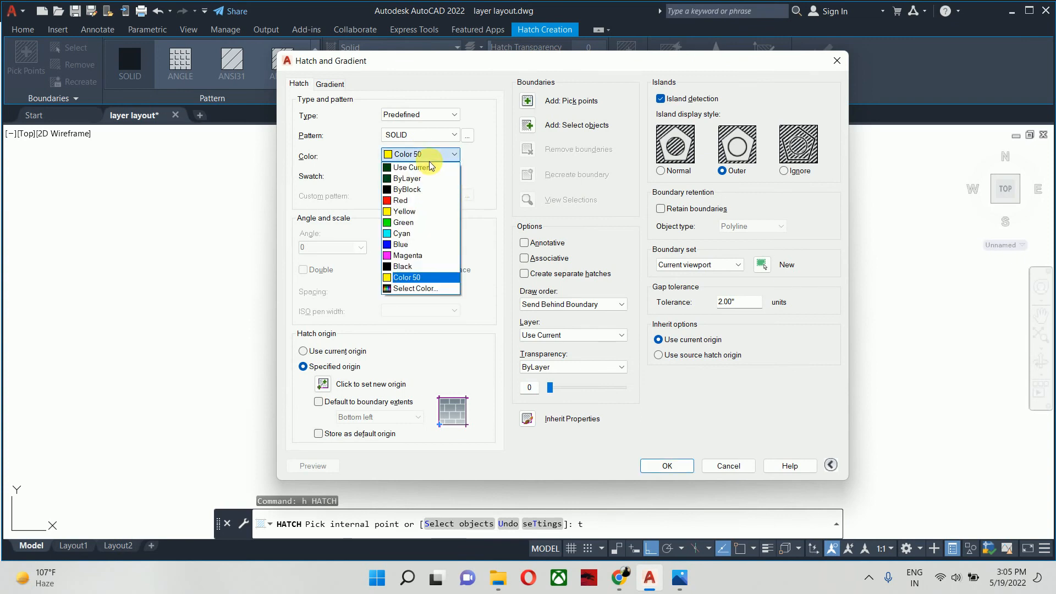
{"action": "left_click", "coordinate": [412, 288]}
{"action": "left_click", "coordinate": [601, 242]}
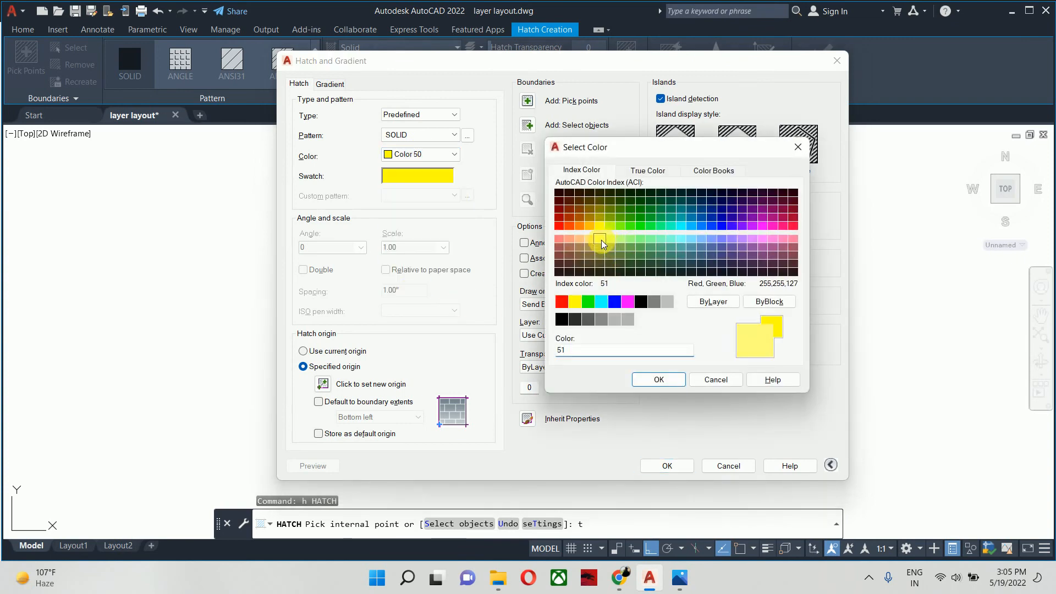
{"action": "left_click", "coordinate": [588, 242]}
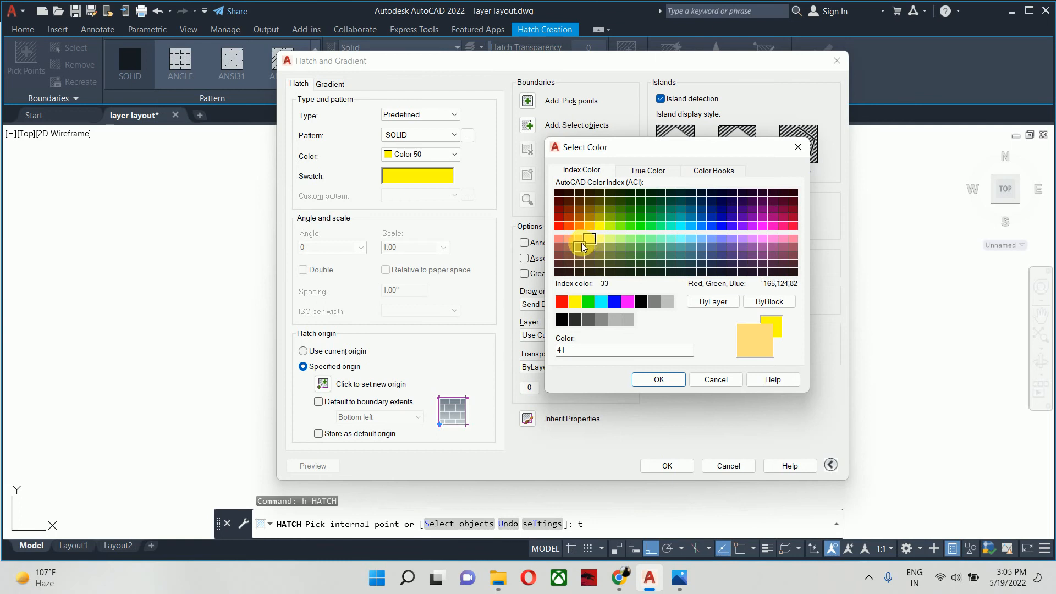
{"action": "left_click", "coordinate": [582, 246]}
{"action": "left_click", "coordinate": [582, 239]}
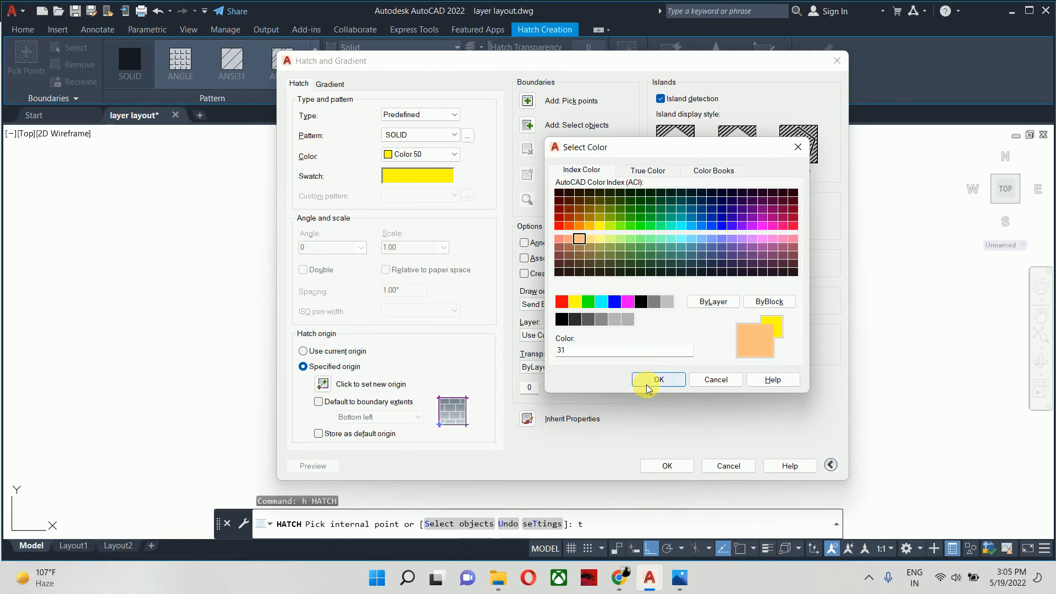
{"action": "left_click", "coordinate": [598, 239]}
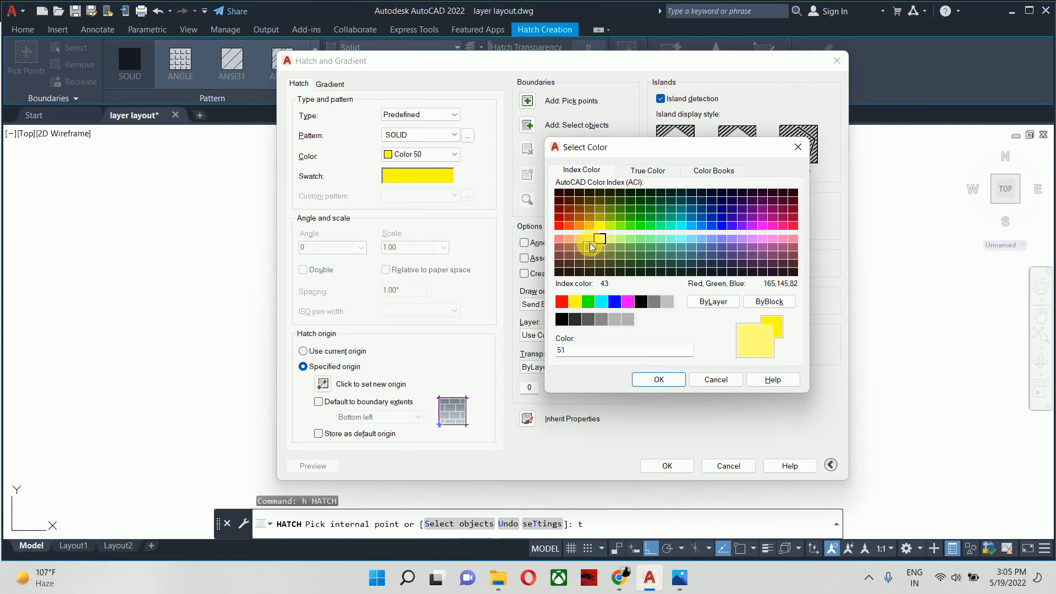
- Lighten the hatch to true colour 255,255,199 and fill the ring between the symbol's two circles
{"action": "left_click", "coordinate": [648, 170]}
{"action": "left_click_drag", "start_coordinate": [711, 246], "coordinate": [712, 227]}
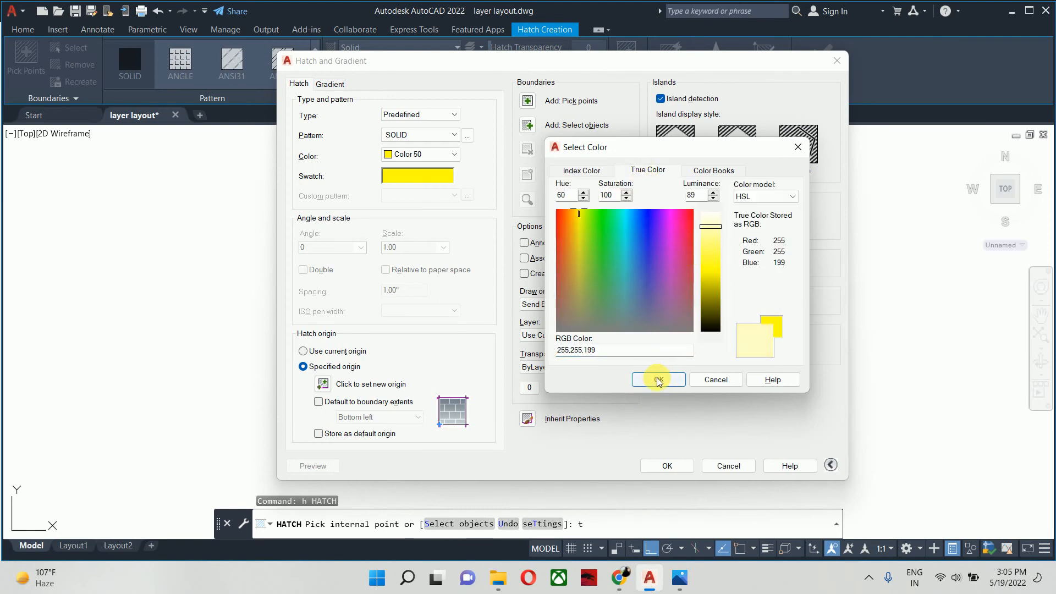
{"action": "left_click", "coordinate": [659, 379]}
{"action": "left_click", "coordinate": [527, 101]}
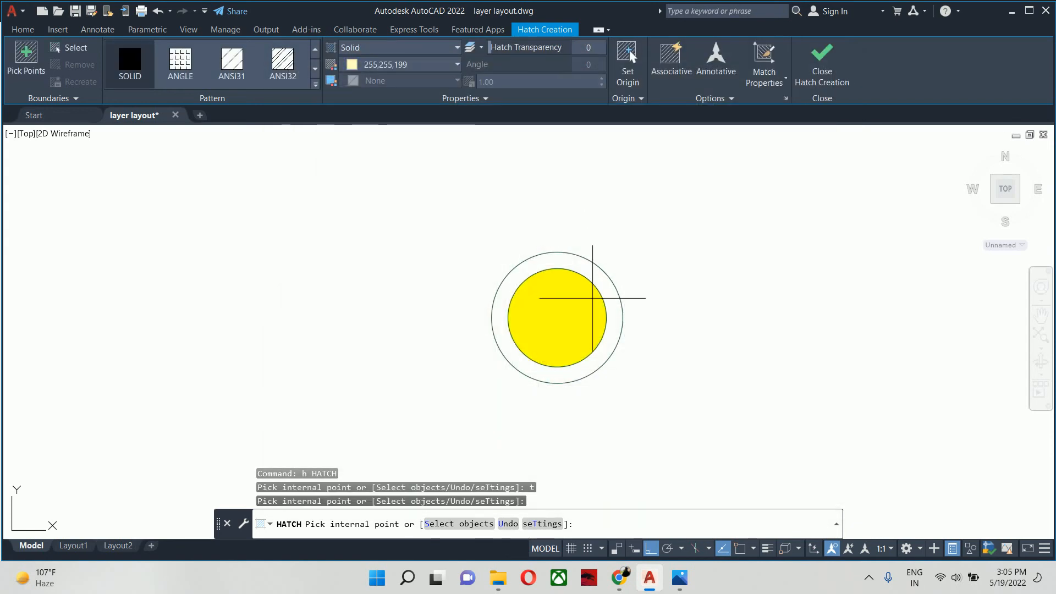
{"action": "left_click", "coordinate": [608, 295]}
{"action": "key", "text": "Escape"}
{"action": "key", "text": "Escape"}
{"action": "key", "text": "Escape"}
- Start a block definition named "surface light" and select both circles with their hatches as its objects
{"action": "scroll", "coordinate": [611, 311], "scroll_direction": "down", "scroll_amount": 2}
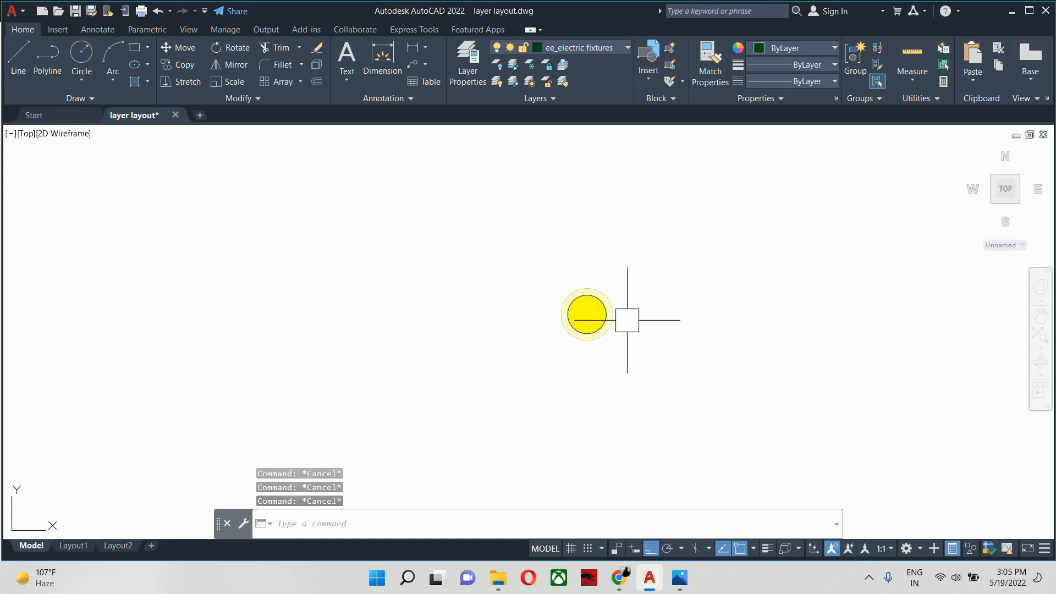
{"action": "type", "text": "b"}
{"action": "key", "text": "Return"}
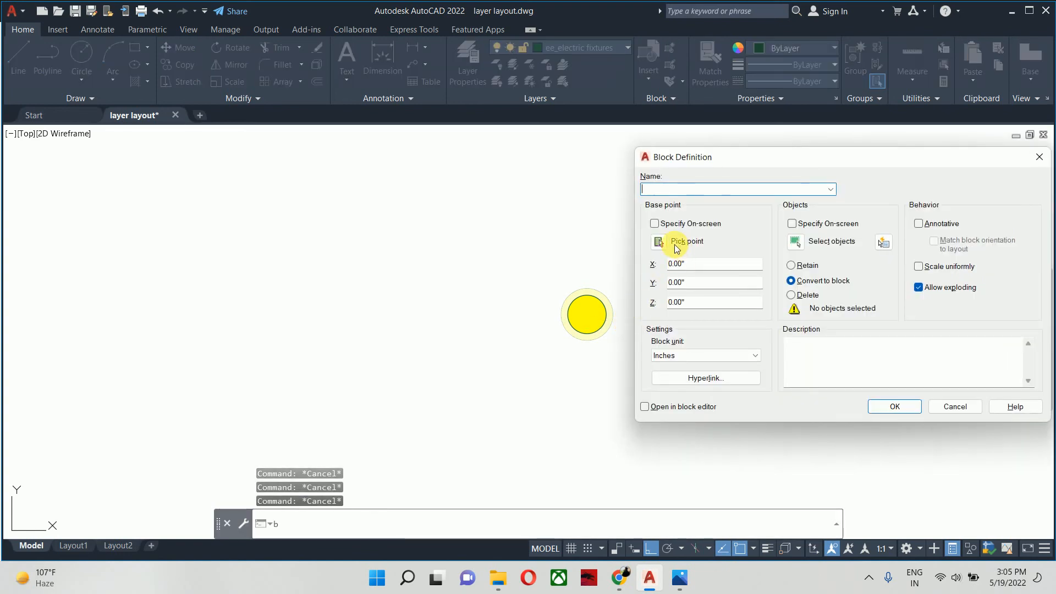
{"action": "type", "text": "s"}
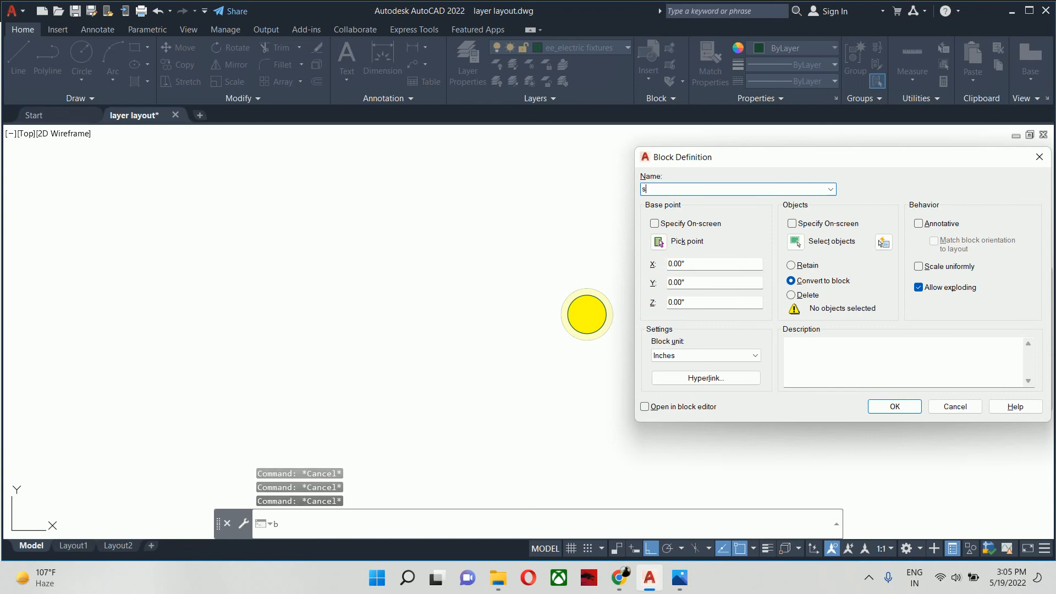
{"action": "type", "text": "urface light"}
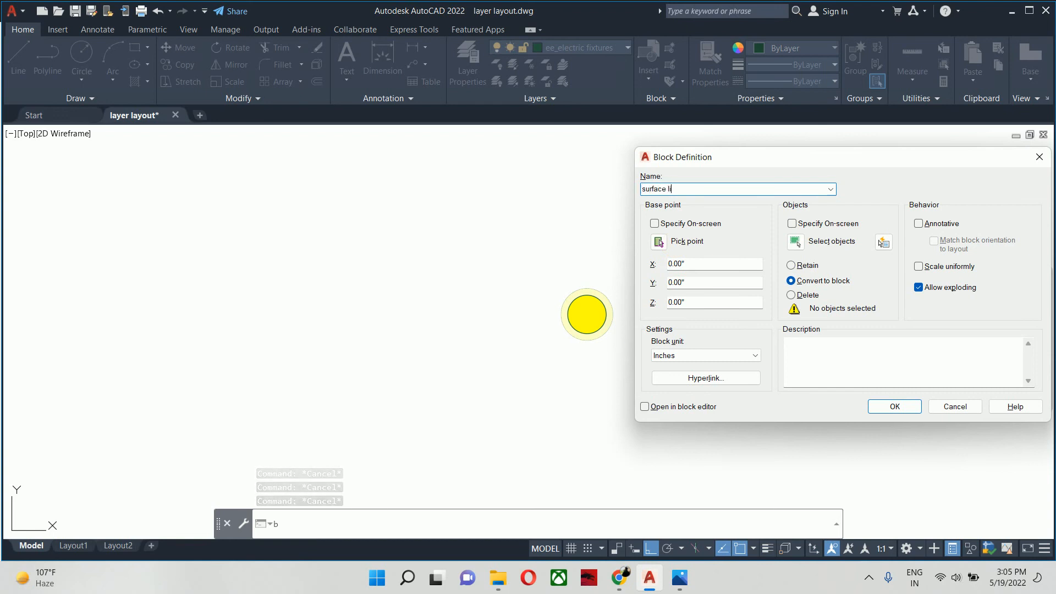
{"action": "left_click", "coordinate": [790, 244]}
{"action": "left_click", "coordinate": [413, 278]}
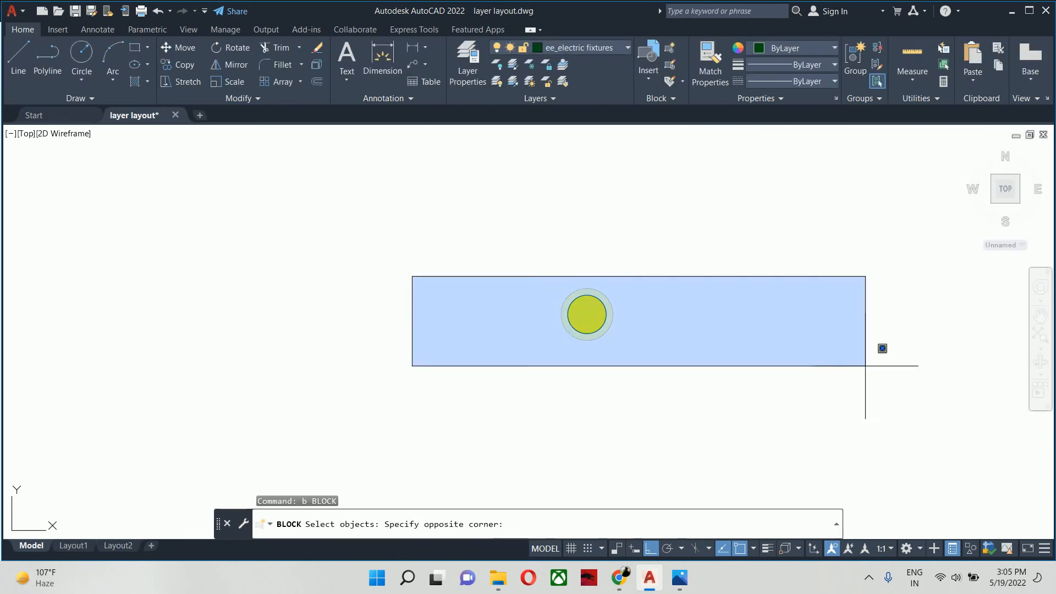
{"action": "left_click", "coordinate": [865, 365]}
{"action": "key", "text": "Return"}
- Set the block's base point at the centre of the circles and create the block
{"action": "left_click", "coordinate": [658, 242]}
{"action": "scroll", "coordinate": [559, 346], "scroll_direction": "up", "scroll_amount": 7}
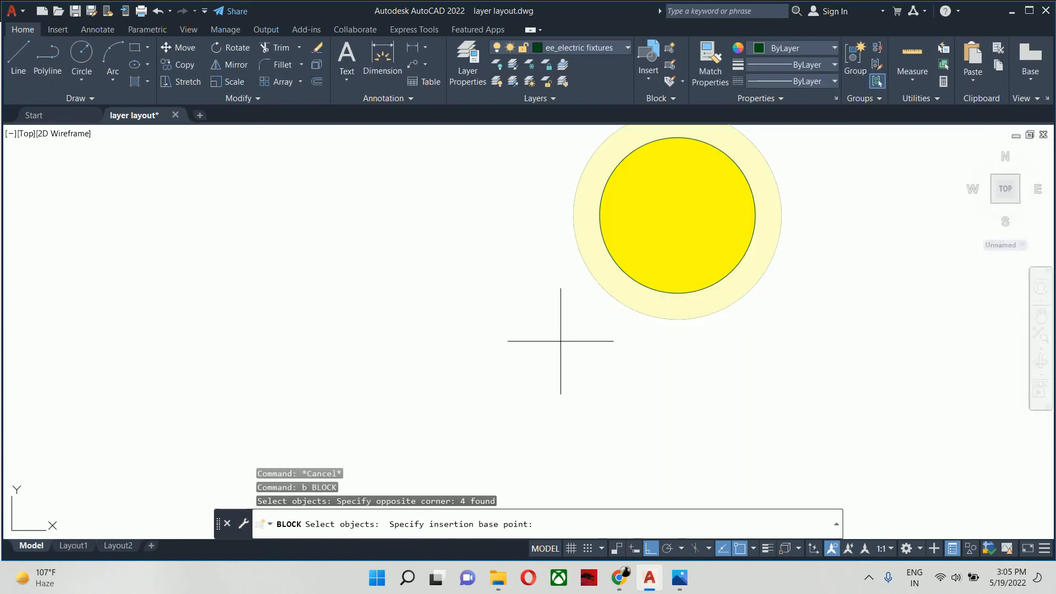
{"action": "scroll", "coordinate": [625, 366], "scroll_direction": "down", "scroll_amount": 1}
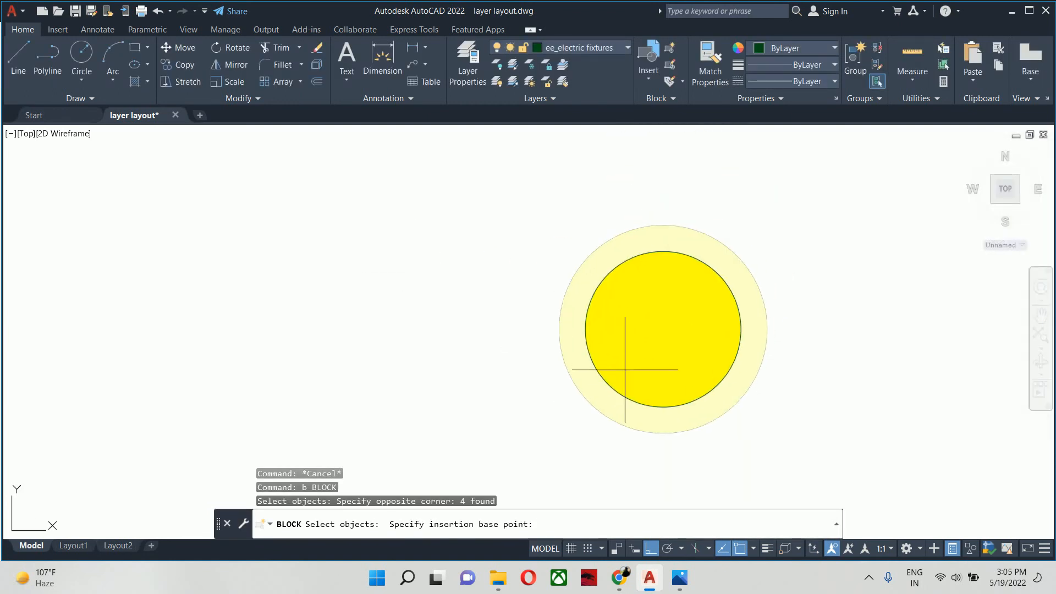
{"action": "left_click", "coordinate": [663, 330]}
{"action": "left_click", "coordinate": [895, 405]}
- Copy the surface light block from its centre onto the left side of Bedroom-1's middle ceiling outline, midway between its upper corner and midpoint
{"action": "scroll", "coordinate": [831, 392], "scroll_direction": "down", "scroll_amount": 8}
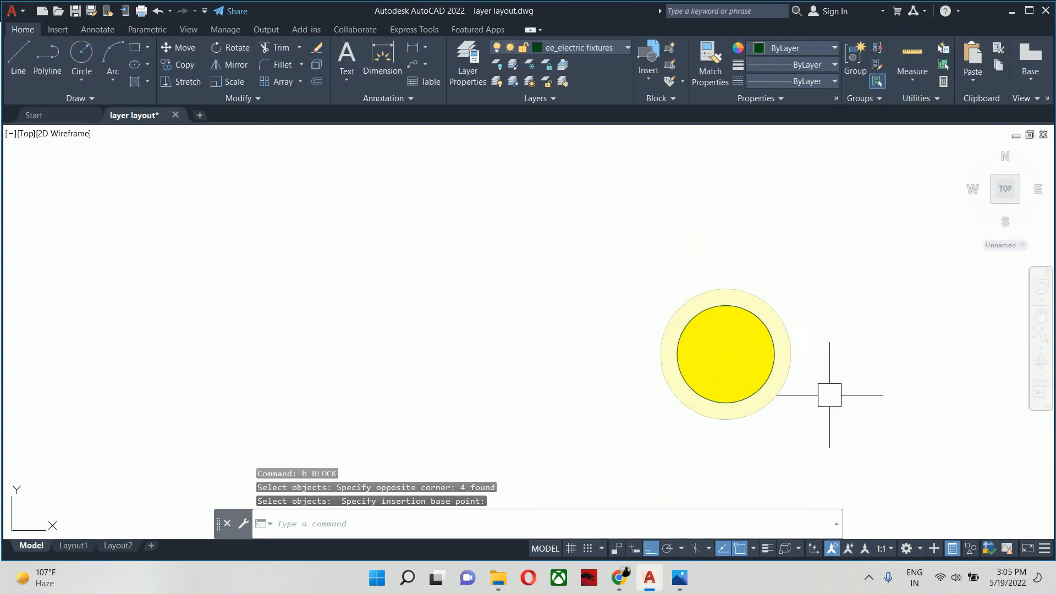
{"action": "middle_click_drag", "start_coordinate": [779, 363], "coordinate": [312, 348]}
{"action": "key", "text": "Escape"}
{"action": "key", "text": "Escape"}
{"action": "key", "text": "Escape"}
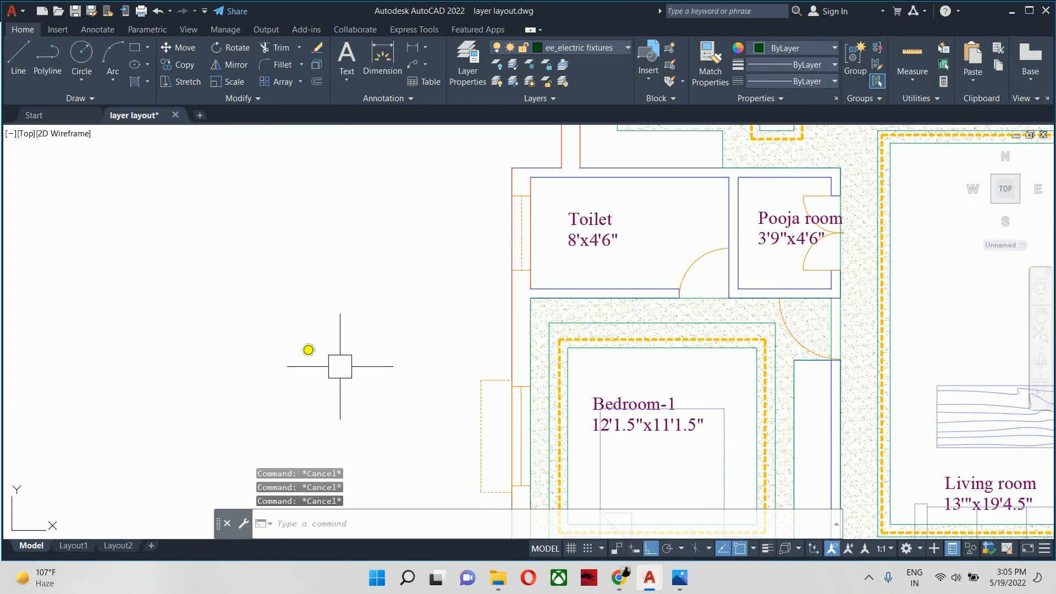
{"action": "type", "text": "co"}
{"action": "key", "text": "Return"}
{"action": "left_click", "coordinate": [307, 349]}
{"action": "scroll", "coordinate": [310, 351], "scroll_direction": "up", "scroll_amount": 6}
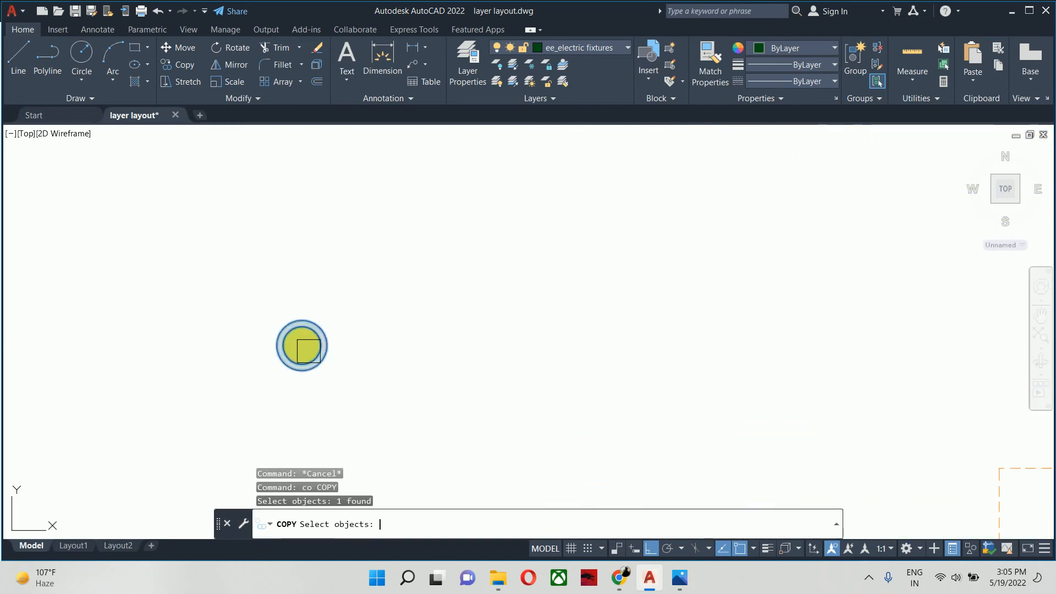
{"action": "key", "text": "Return"}
{"action": "left_click", "coordinate": [296, 346]}
{"action": "scroll", "coordinate": [323, 358], "scroll_direction": "down", "scroll_amount": 6}
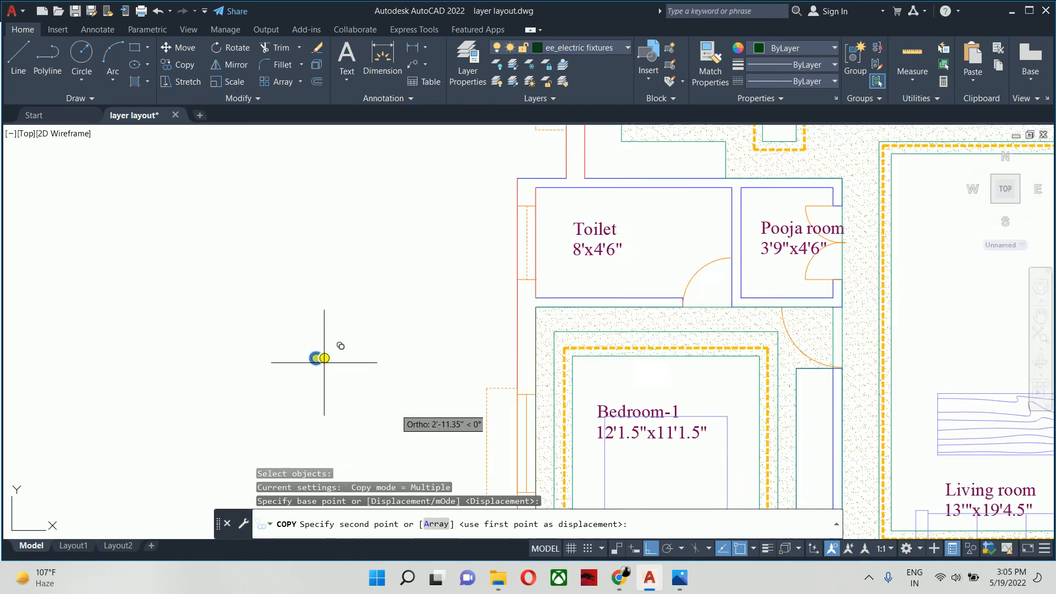
{"action": "scroll", "coordinate": [65, 308], "scroll_direction": "up", "scroll_amount": 2}
{"action": "middle_click_drag", "start_coordinate": [378, 427], "coordinate": [113, 298]}
{"action": "scroll", "coordinate": [84, 289], "scroll_direction": "down", "scroll_amount": 2}
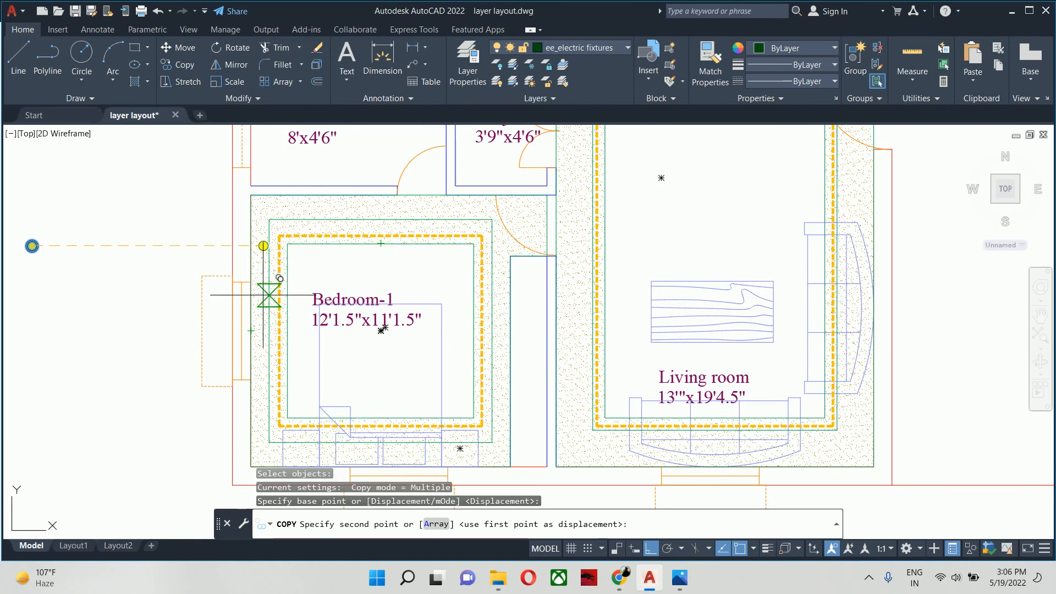
{"action": "middle_click_drag", "start_coordinate": [273, 302], "coordinate": [324, 315]}
{"action": "type", "text": "mtp First point of mid:"}
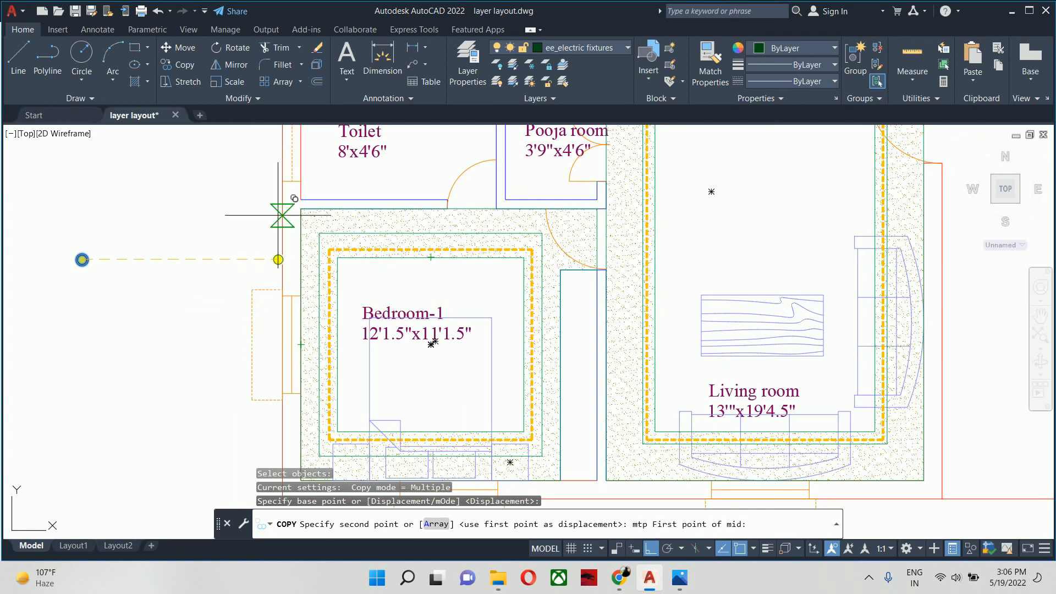
{"action": "scroll", "coordinate": [287, 202], "scroll_direction": "up", "scroll_amount": 2}
{"action": "left_click", "coordinate": [338, 251]}
{"action": "scroll", "coordinate": [336, 269], "scroll_direction": "down", "scroll_amount": 3}
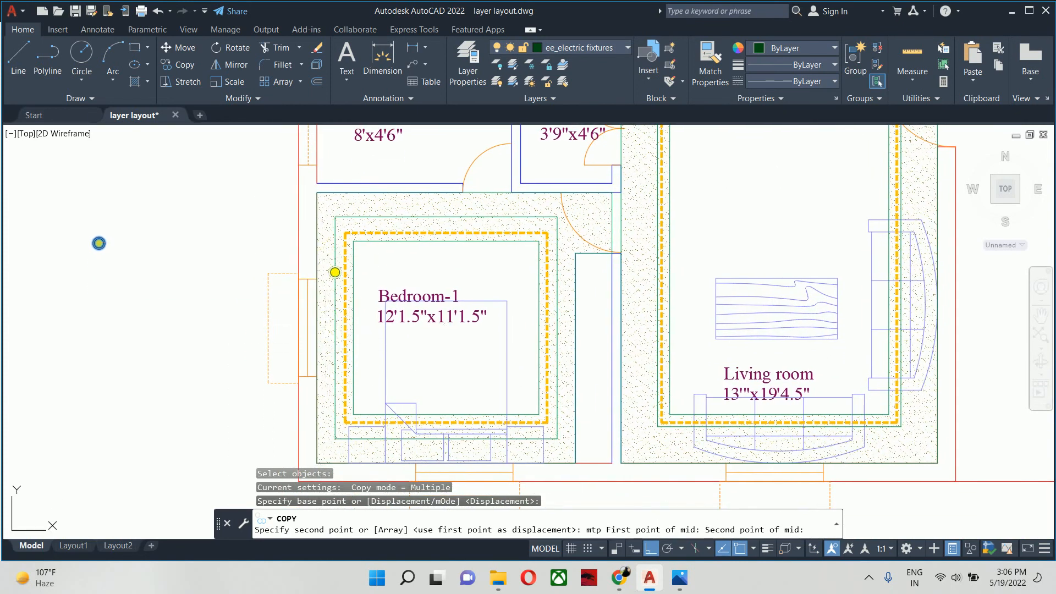
{"action": "left_click", "coordinate": [336, 328]}
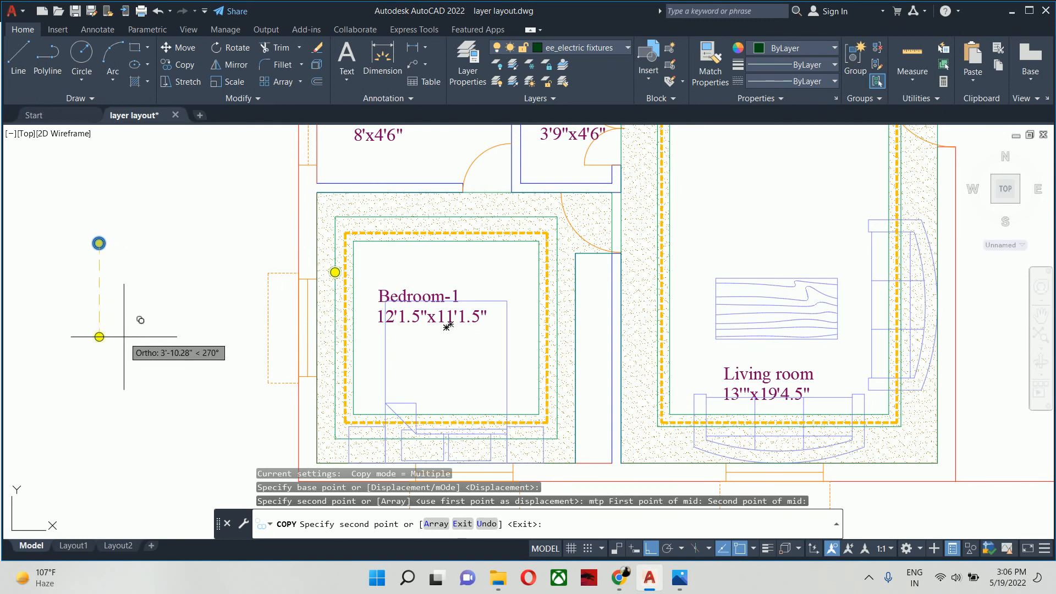
{"action": "key", "text": "Escape"}
{"action": "key", "text": "Escape"}
- Mirror the new light about a horizontal line through the midpoint of the outline's left side, keeping the original
{"action": "type", "text": "mi"}
{"action": "key", "text": "Return"}
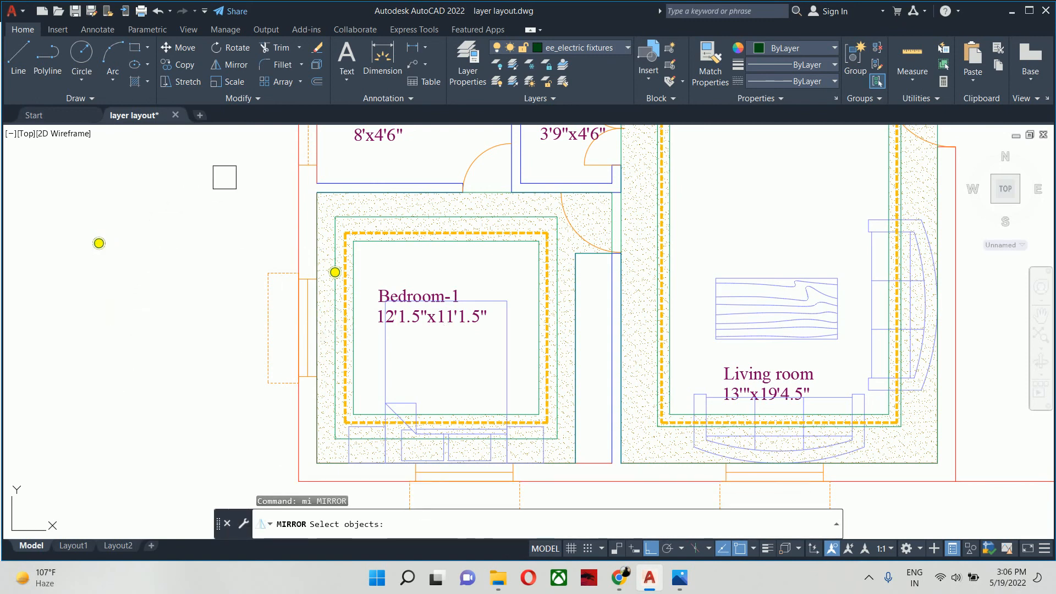
{"action": "left_click", "coordinate": [335, 272]}
{"action": "scroll", "coordinate": [335, 231], "scroll_direction": "up", "scroll_amount": 4}
{"action": "key", "text": "Return"}
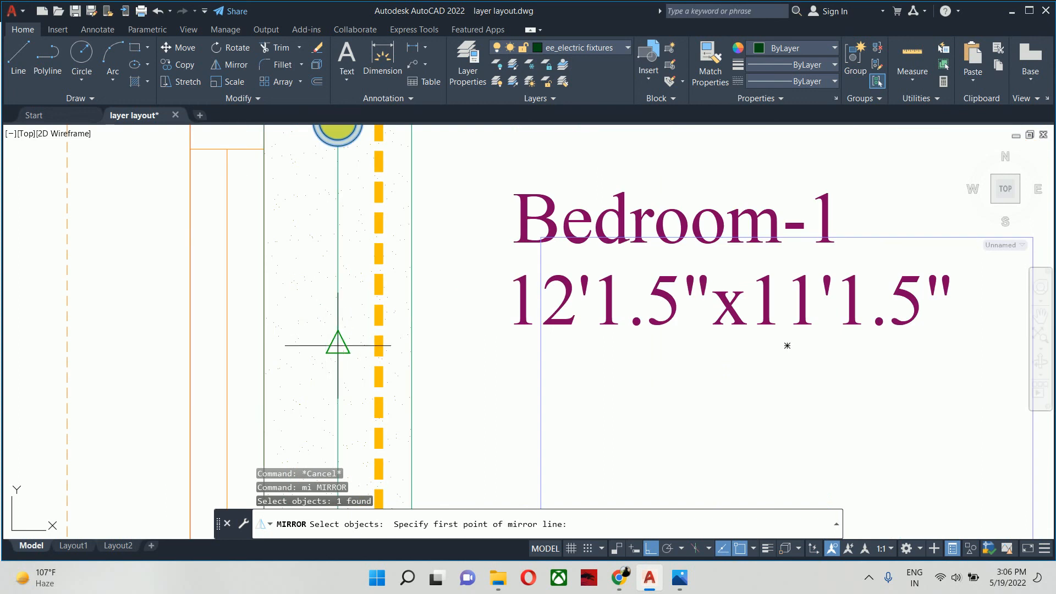
{"action": "left_click", "coordinate": [337, 346]}
{"action": "left_click", "coordinate": [125, 346]}
{"action": "key", "text": "Return"}
{"action": "key", "text": "Return"}
- Mirror both left-side lights across Bedroom-1's vertical centreline onto the right side of the ceiling outline, keeping the originals
{"action": "scroll", "coordinate": [266, 295], "scroll_direction": "down", "scroll_amount": 2}
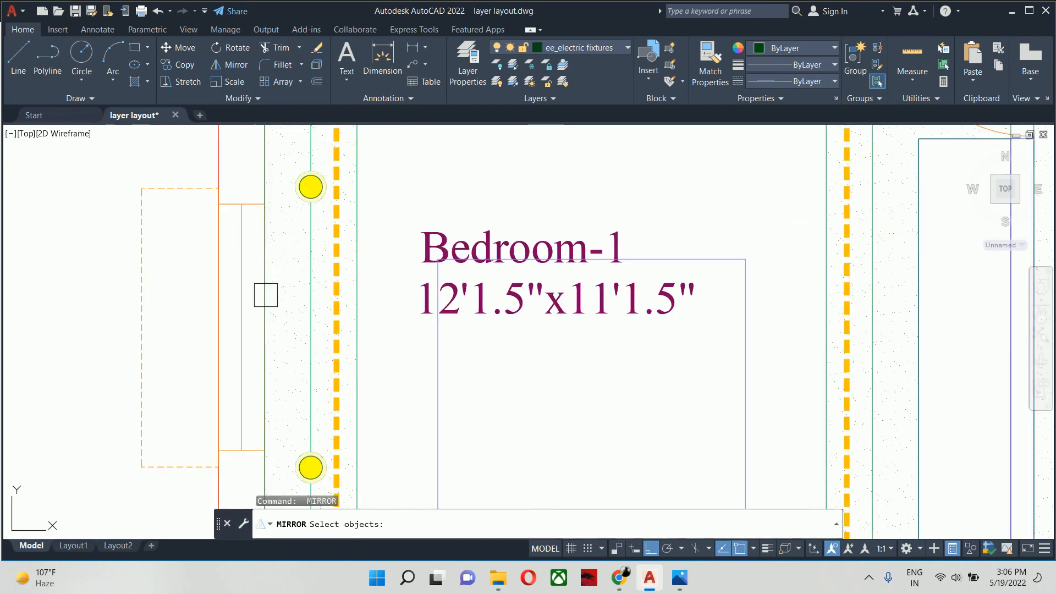
{"action": "left_click", "coordinate": [292, 207]}
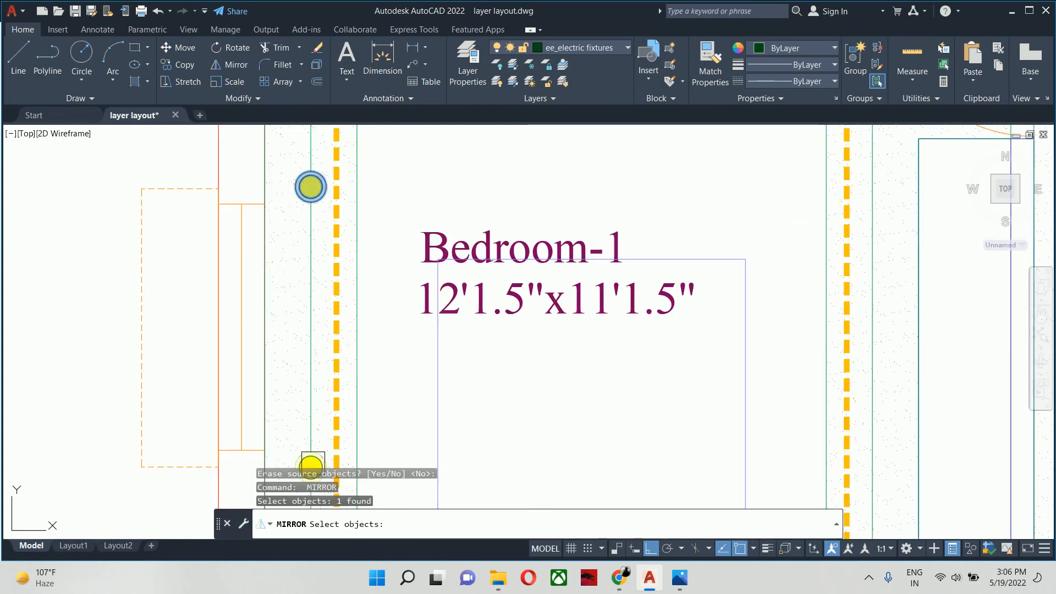
{"action": "middle_click_drag", "start_coordinate": [312, 447], "coordinate": [326, 340]}
{"action": "left_click", "coordinate": [294, 319]}
{"action": "scroll", "coordinate": [293, 319], "scroll_direction": "down", "scroll_amount": 6}
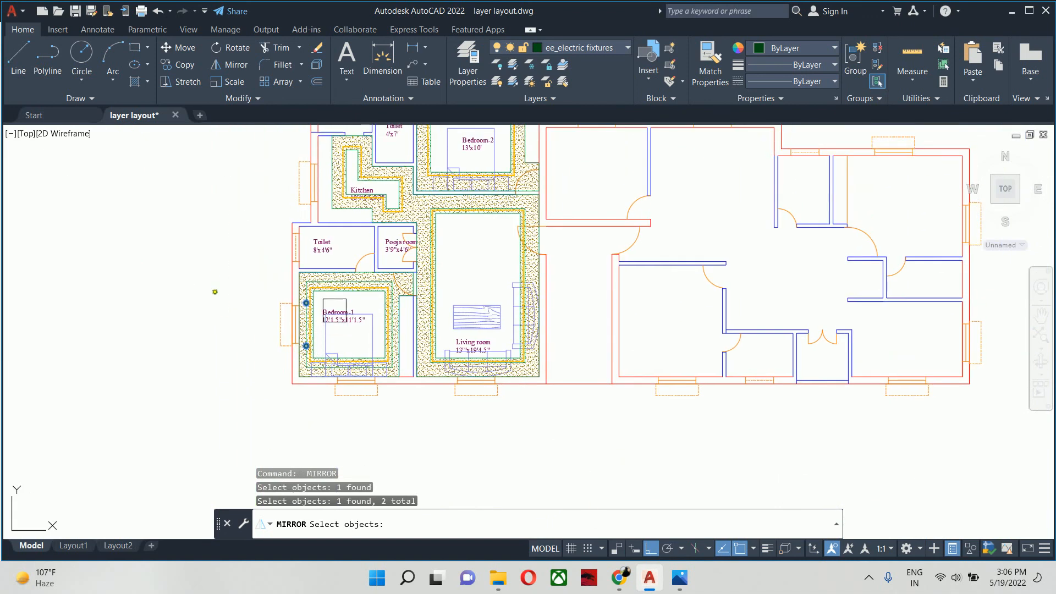
{"action": "scroll", "coordinate": [336, 312], "scroll_direction": "up", "scroll_amount": 5}
{"action": "key", "text": "Return"}
{"action": "left_click", "coordinate": [390, 228]}
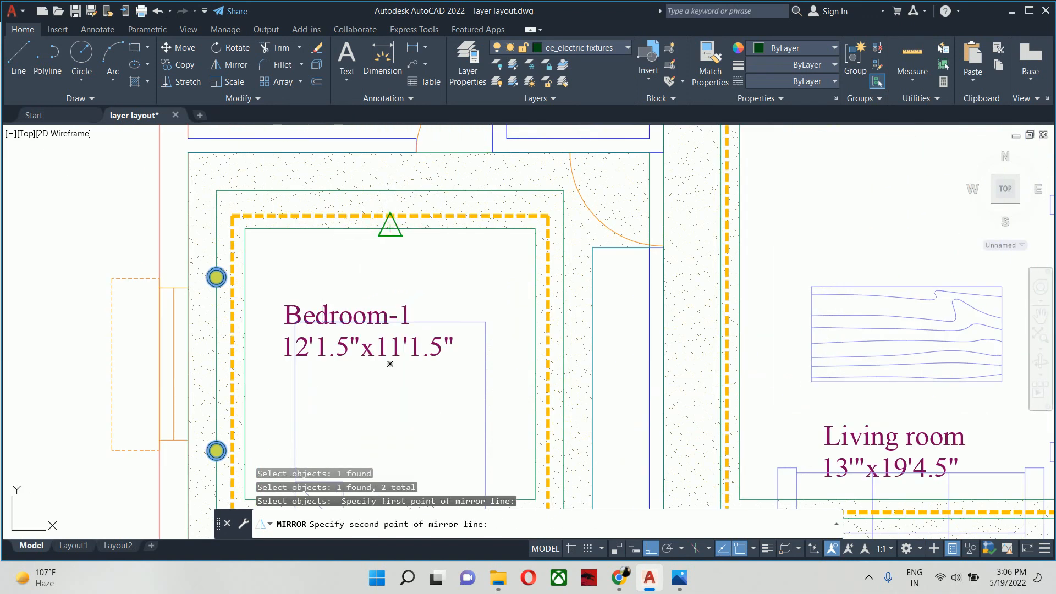
{"action": "left_click", "coordinate": [398, 271]}
{"action": "key", "text": "Return"}
{"action": "scroll", "coordinate": [395, 271], "scroll_direction": "down", "scroll_amount": 4}
{"action": "key", "text": "Escape"}
{"action": "key", "text": "Escape"}
{"action": "key", "text": "Escape"}
{"action": "scroll", "coordinate": [331, 251], "scroll_direction": "up", "scroll_amount": 2}
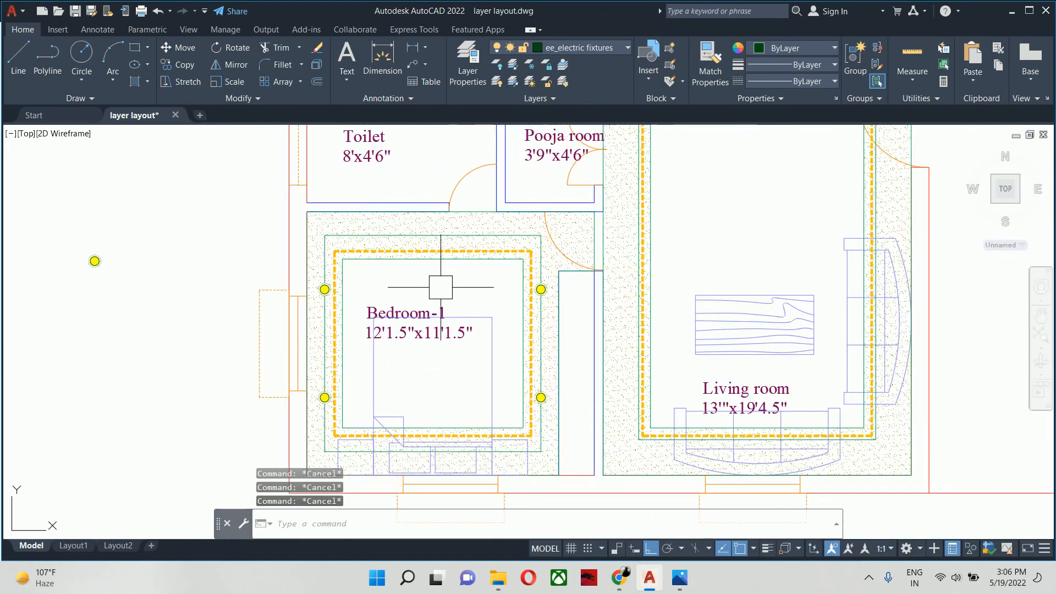
- Copy the surface light from its centre onto the lower side of Bedroom-1's ceiling outline, near the left edge of the bed's left pillow
{"action": "type", "text": "co"}
{"action": "key", "text": "Return"}
{"action": "left_click", "coordinate": [95, 261]}
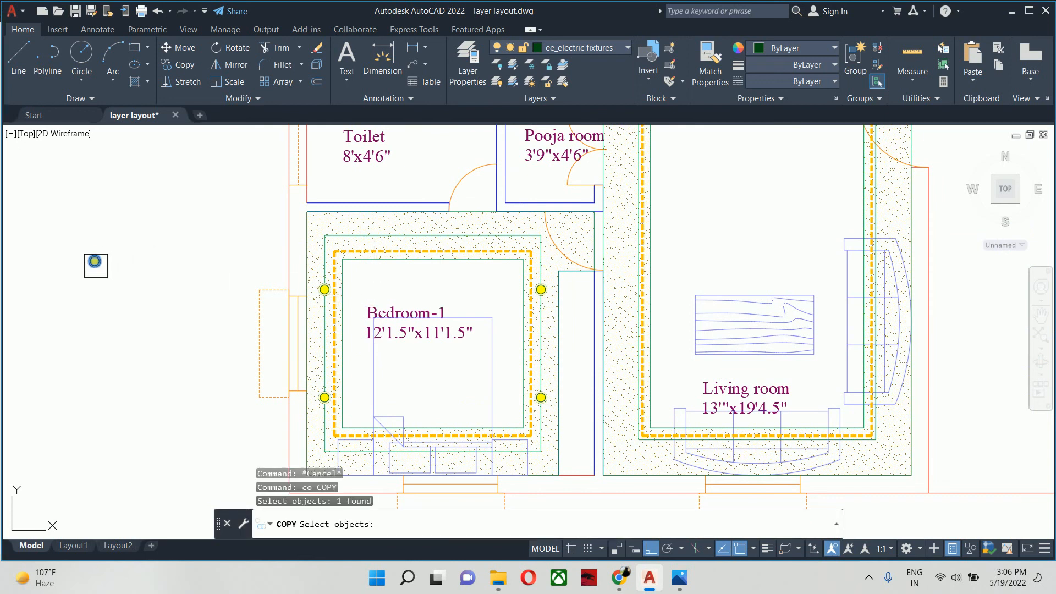
{"action": "scroll", "coordinate": [85, 265], "scroll_direction": "up", "scroll_amount": 5}
{"action": "key", "text": "Return"}
{"action": "left_click", "coordinate": [80, 271]}
{"action": "scroll", "coordinate": [192, 277], "scroll_direction": "down", "scroll_amount": 5}
{"action": "middle_click_drag", "start_coordinate": [330, 385], "coordinate": [272, 156]}
{"action": "scroll", "coordinate": [275, 161], "scroll_direction": "down", "scroll_amount": 6}
{"action": "scroll", "coordinate": [338, 263], "scroll_direction": "up", "scroll_amount": 2}
{"action": "middle_click_drag", "start_coordinate": [338, 263], "coordinate": [371, 293]}
{"action": "scroll", "coordinate": [434, 272], "scroll_direction": "up", "scroll_amount": 4}
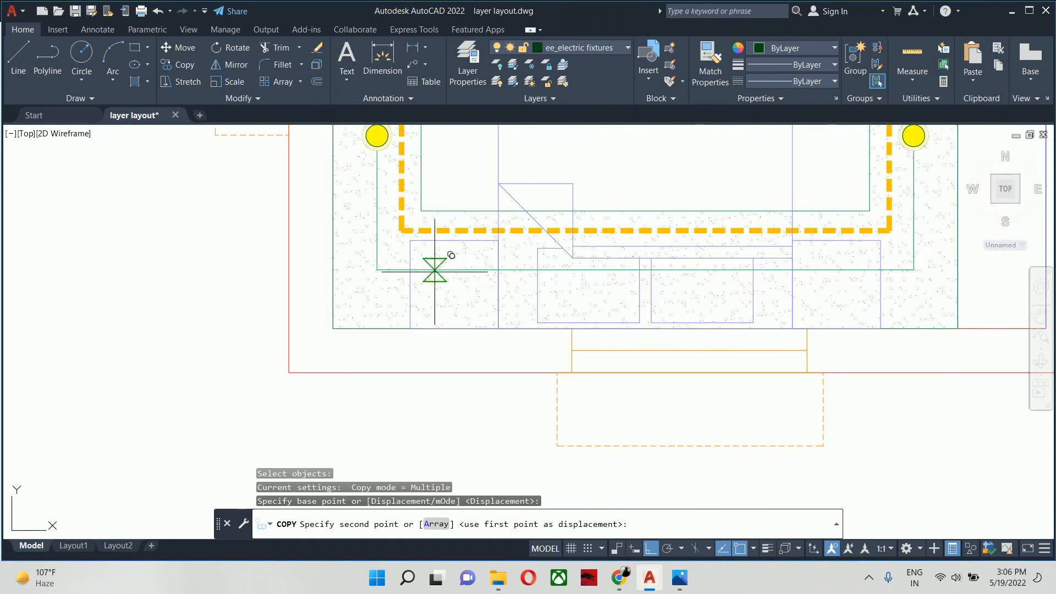
{"action": "middle_click_drag", "start_coordinate": [434, 269], "coordinate": [436, 335]}
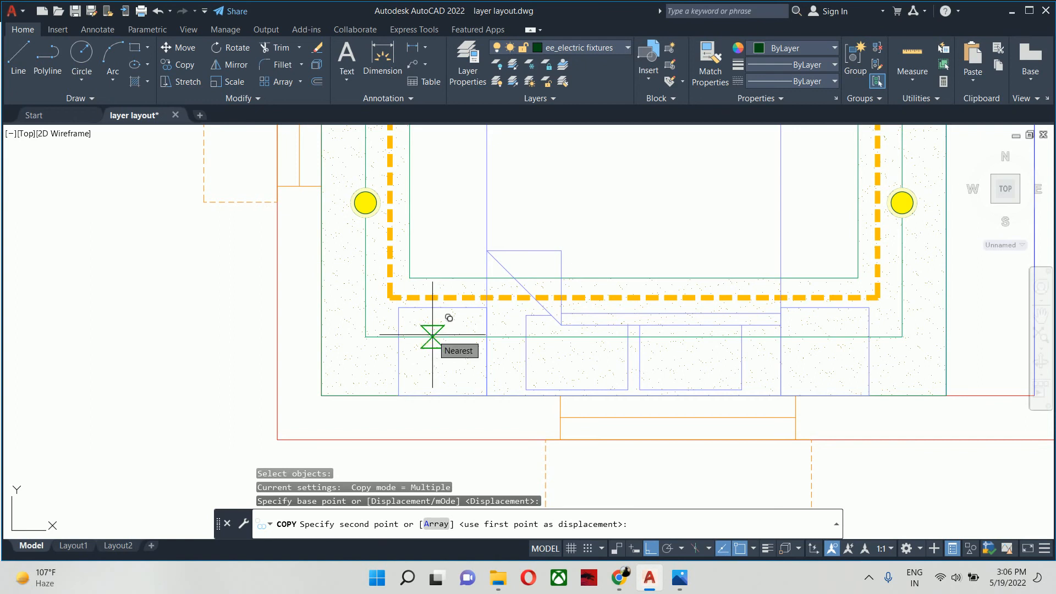
{"action": "scroll", "coordinate": [433, 334], "scroll_direction": "down", "scroll_amount": 2}
{"action": "middle_click_drag", "start_coordinate": [433, 334], "coordinate": [482, 403]}
{"action": "scroll", "coordinate": [537, 370], "scroll_direction": "up", "scroll_amount": 2}
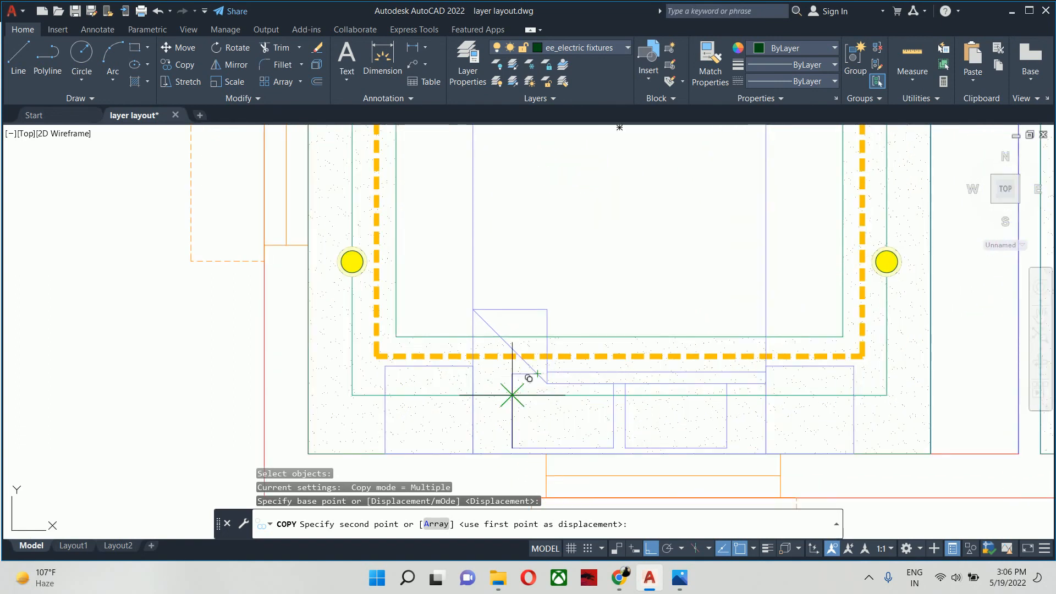
{"action": "scroll", "coordinate": [515, 408], "scroll_direction": "down", "scroll_amount": 4}
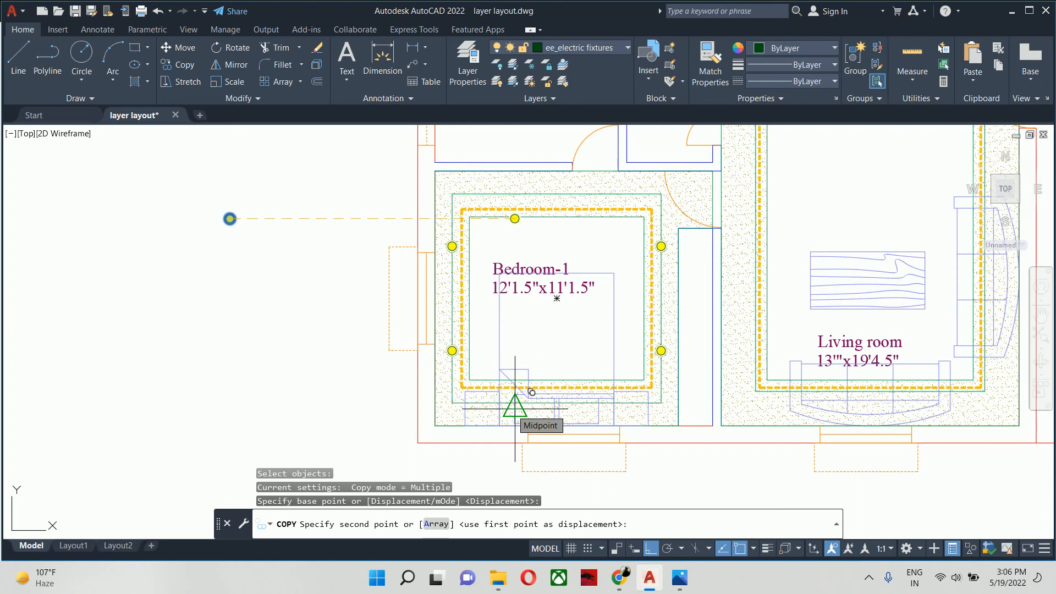
{"action": "scroll", "coordinate": [515, 408], "scroll_direction": "up", "scroll_amount": 4}
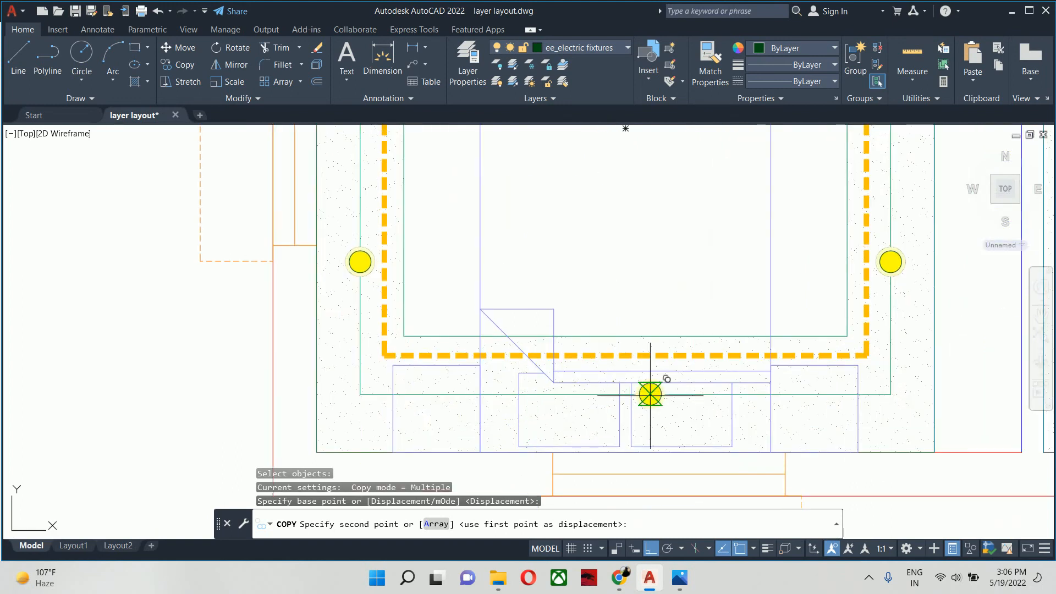
{"action": "scroll", "coordinate": [530, 397], "scroll_direction": "up", "scroll_amount": 4}
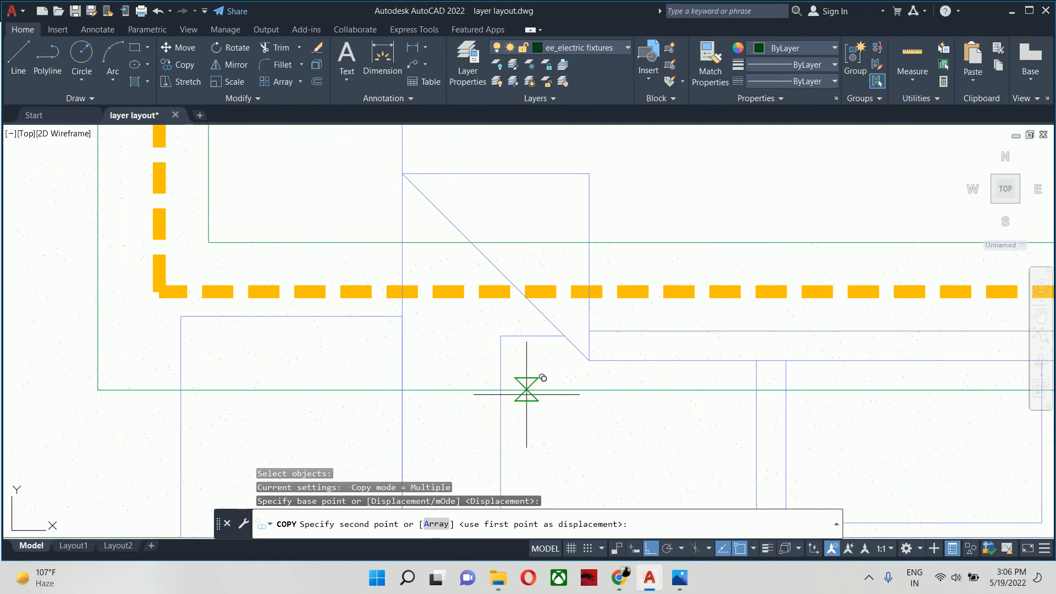
{"action": "left_click", "coordinate": [527, 390]}
{"action": "key", "text": "Escape"}
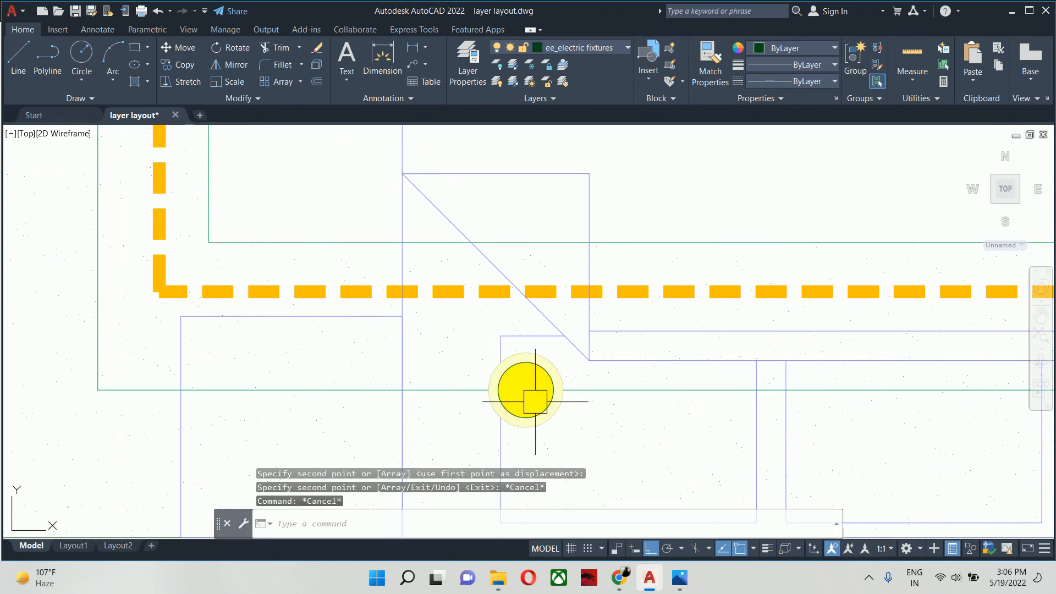
- Mirror the lower-side light across Bedroom-1's vertical centreline to the other pillow, keeping the original
{"action": "type", "text": "mi"}
{"action": "key", "text": "Return"}
{"action": "left_click", "coordinate": [526, 390]}
{"action": "scroll", "coordinate": [576, 386], "scroll_direction": "down", "scroll_amount": 3}
{"action": "key", "text": "Return"}
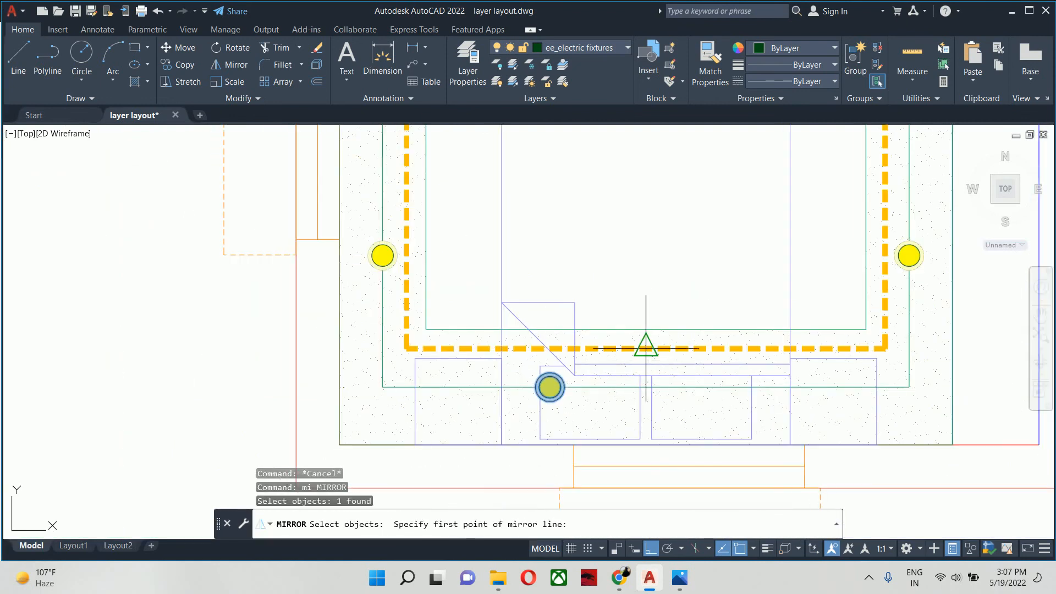
{"action": "left_click", "coordinate": [646, 329]}
{"action": "left_click", "coordinate": [636, 264]}
{"action": "key", "text": "Return"}
{"action": "key", "text": "Return"}
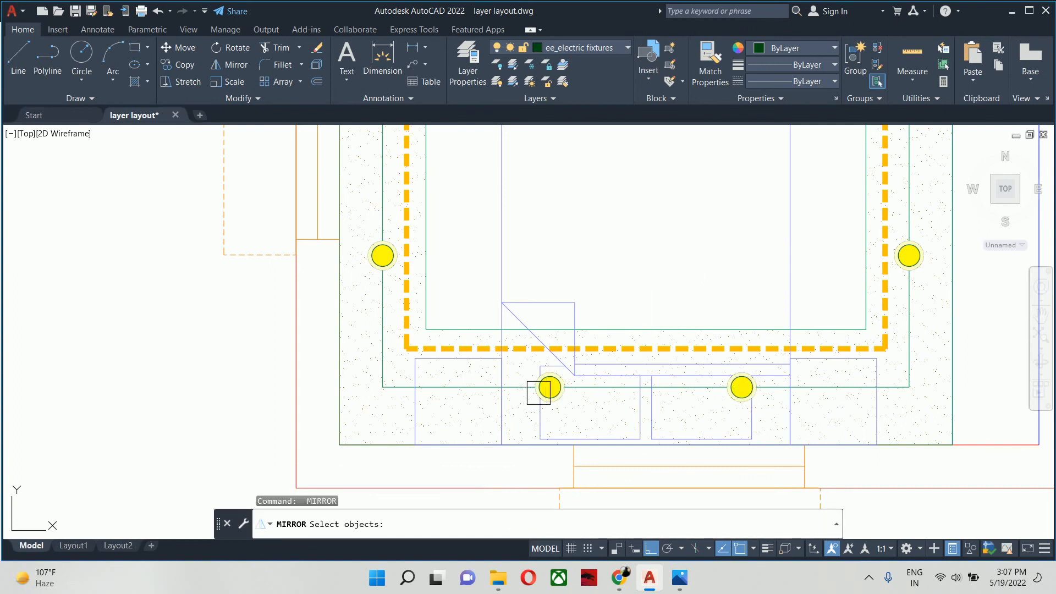
- Mirror both lower-side lights across Bedroom-1's horizontal centreline onto the upper side of the ceiling outline, keeping the originals
{"action": "left_click", "coordinate": [542, 389]}
{"action": "left_click", "coordinate": [720, 387]}
{"action": "scroll", "coordinate": [696, 495], "scroll_direction": "down", "scroll_amount": 4}
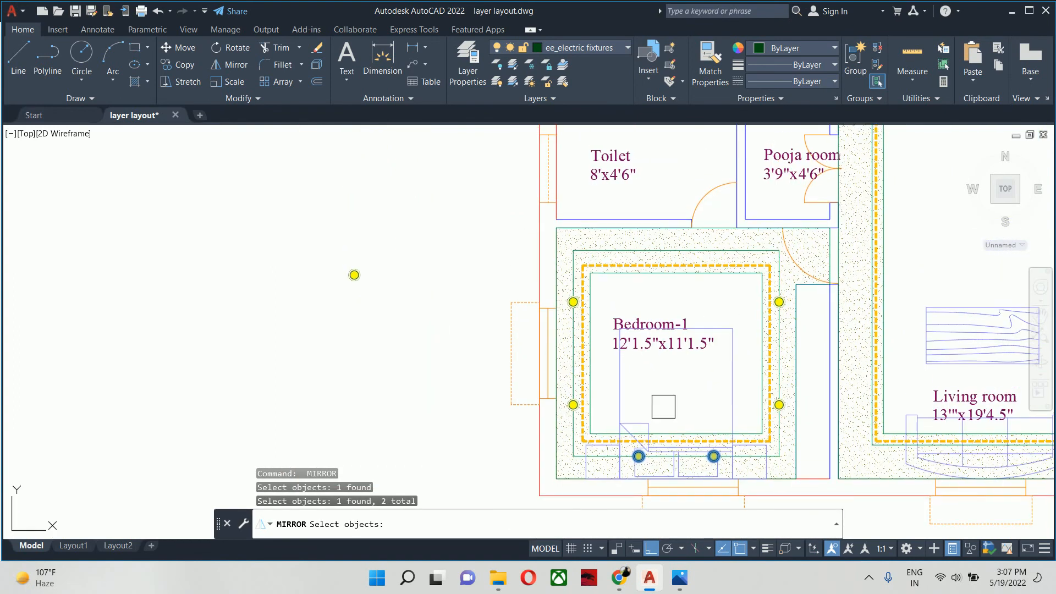
{"action": "key", "text": "Return"}
{"action": "left_click", "coordinate": [590, 353]}
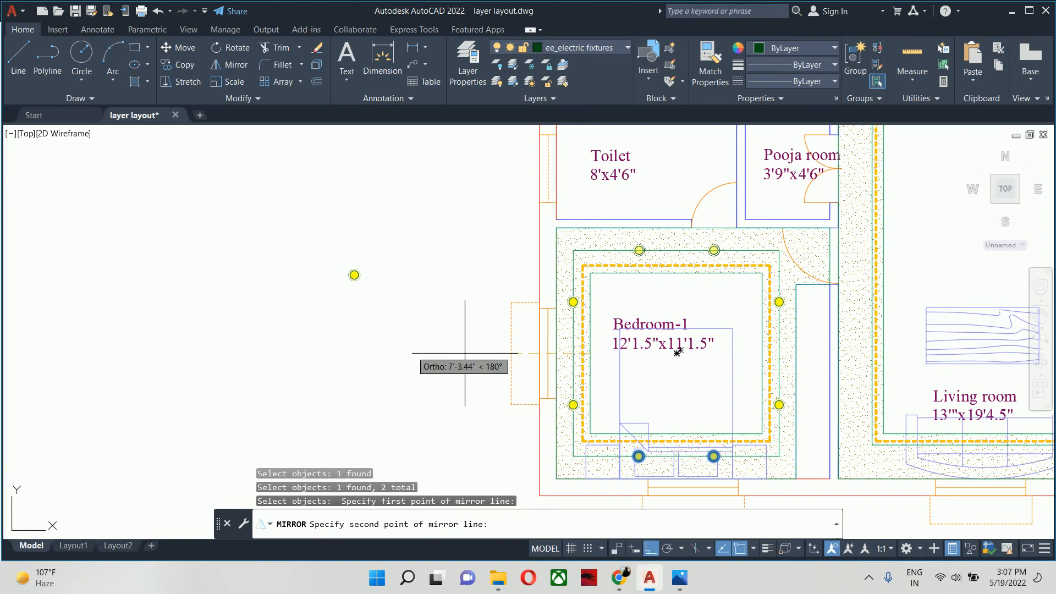
{"action": "left_click", "coordinate": [388, 346]}
{"action": "key", "text": "Escape"}
{"action": "key", "text": "Escape"}
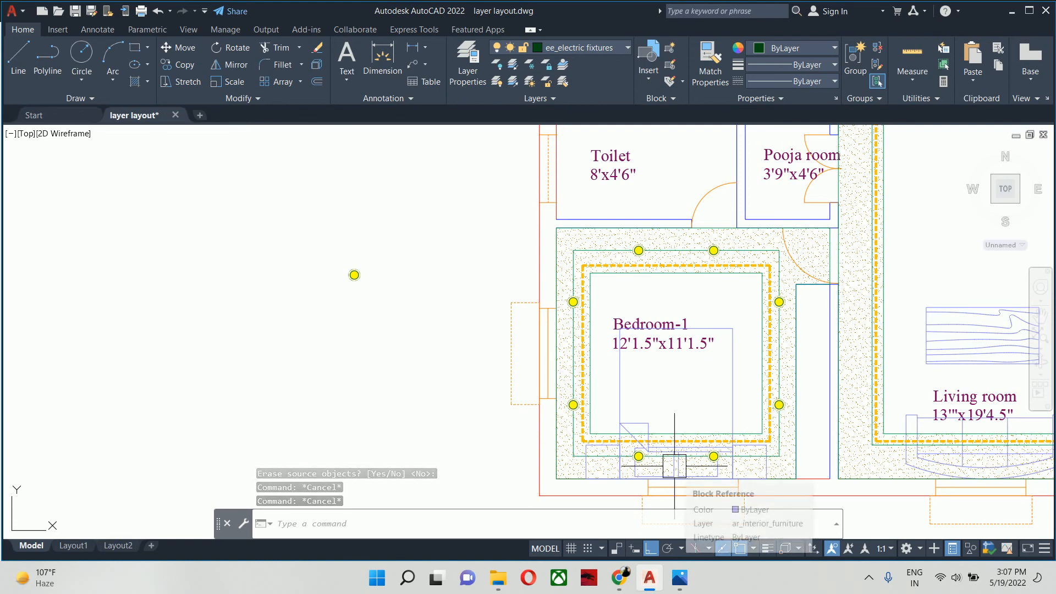
{"action": "scroll", "coordinate": [659, 463], "scroll_direction": "up", "scroll_amount": 2}
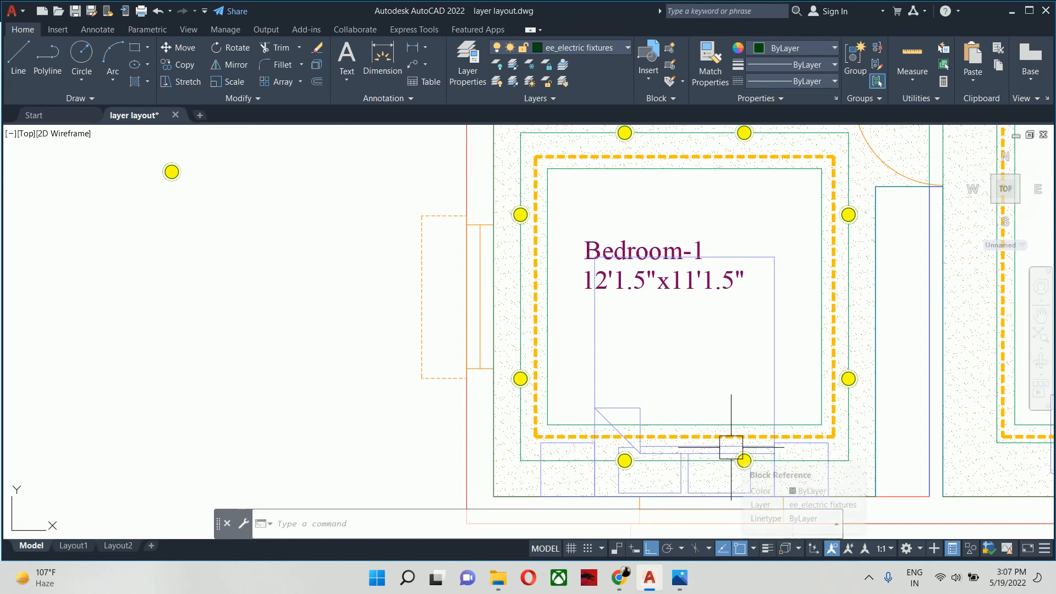
{"action": "middle_click_drag", "start_coordinate": [731, 447], "coordinate": [684, 460]}
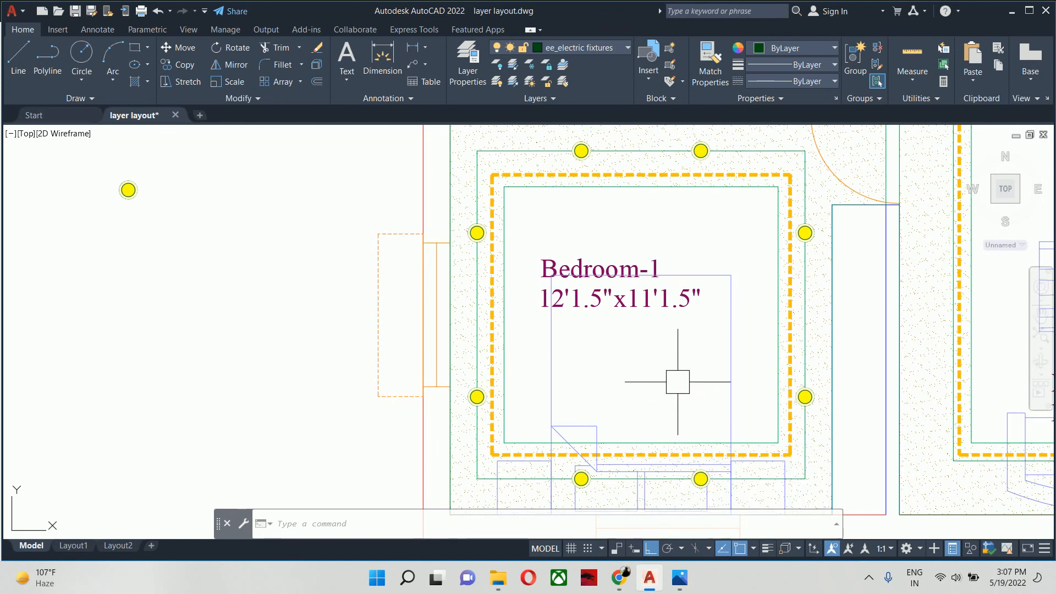
{"action": "middle_click_drag", "start_coordinate": [677, 382], "coordinate": [697, 424]}
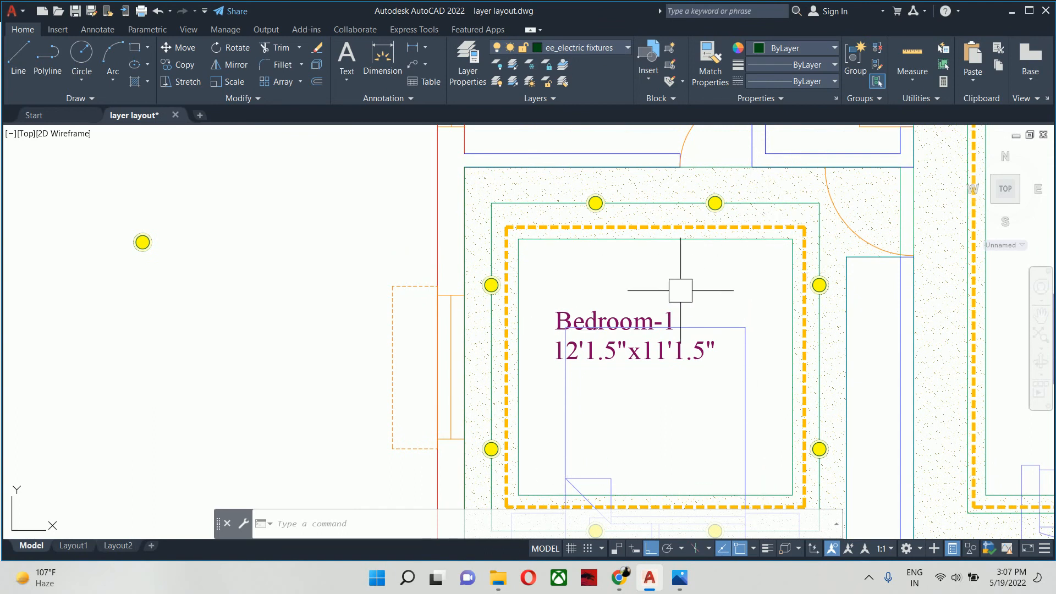
{"action": "key", "text": "Escape"}
{"action": "key", "text": "Escape"}
{"action": "key", "text": "Escape"}
{"action": "scroll", "coordinate": [680, 289], "scroll_direction": "down", "scroll_amount": 2}
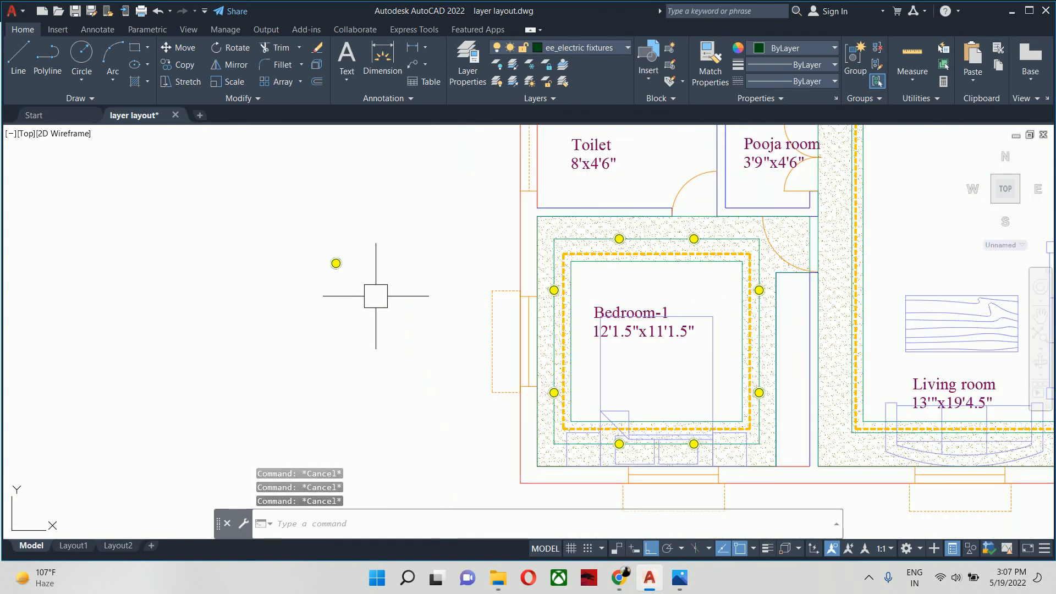
- Draw a circle with a diameter of 3 inches in the empty area beside the original surface light symbol
{"action": "type", "text": "c"}
{"action": "key", "text": "Return"}
{"action": "scroll", "coordinate": [365, 289], "scroll_direction": "up", "scroll_amount": 3}
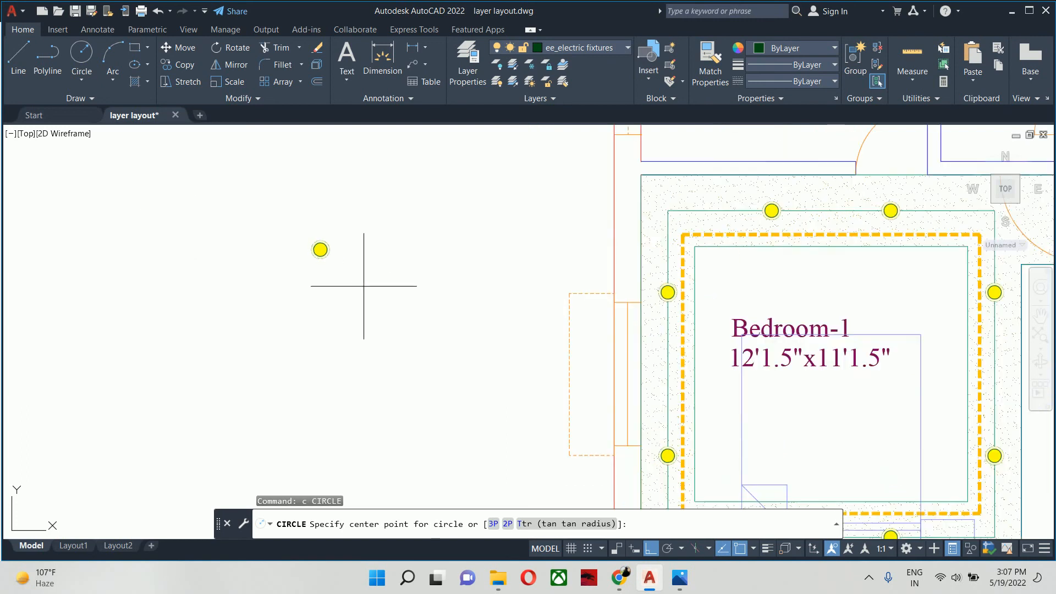
{"action": "left_click", "coordinate": [374, 290]}
{"action": "type", "text": "d"}
{"action": "key", "text": "Return"}
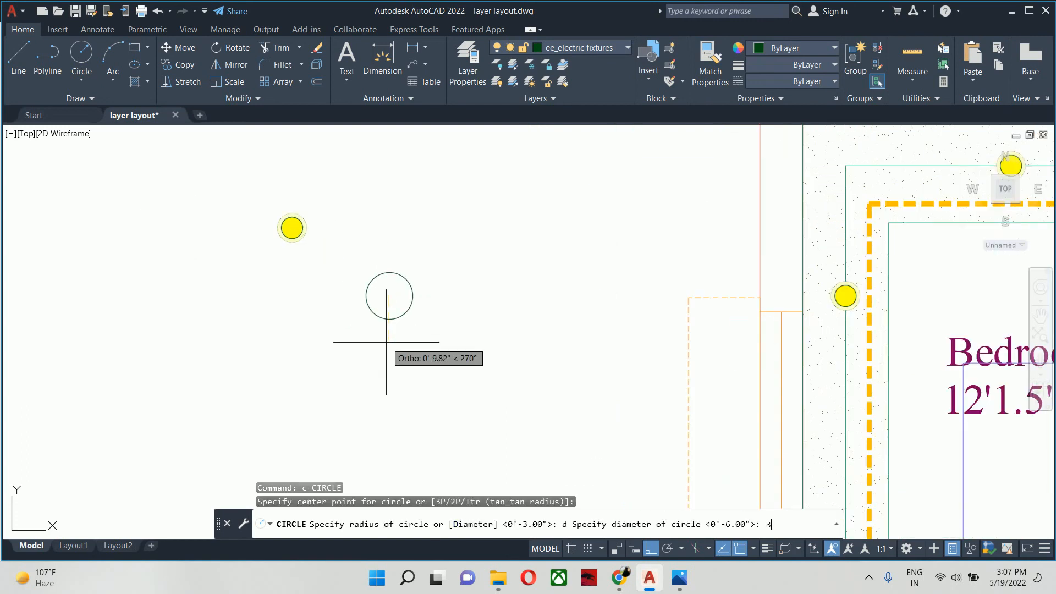
{"action": "type", "text": "3"}
{"action": "key", "text": "Return"}
{"action": "key", "text": "Escape"}
{"action": "key", "text": "Escape"}
{"action": "key", "text": "Escape"}
- Offset the 3-inch circle outward by 0.75 inch to form the outer ring of the fixture symbol
{"action": "scroll", "coordinate": [389, 308], "scroll_direction": "up", "scroll_amount": 4}
{"action": "type", "text": "o"}
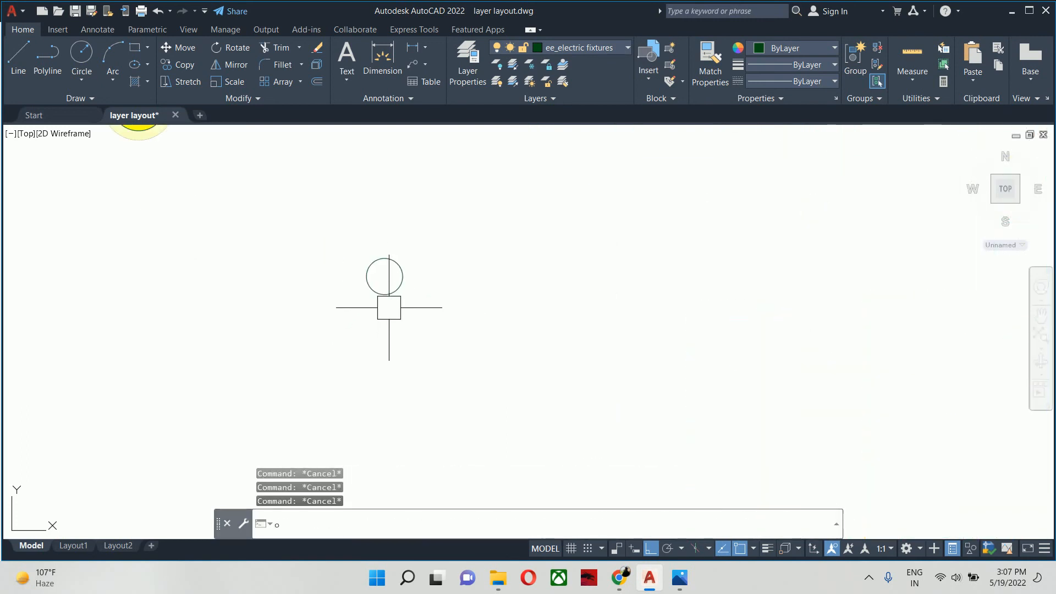
{"action": "key", "text": "Return"}
{"action": "type", "text": ".75"}
{"action": "key", "text": "Return"}
{"action": "scroll", "coordinate": [404, 263], "scroll_direction": "up", "scroll_amount": 3}
{"action": "left_click", "coordinate": [400, 261]}
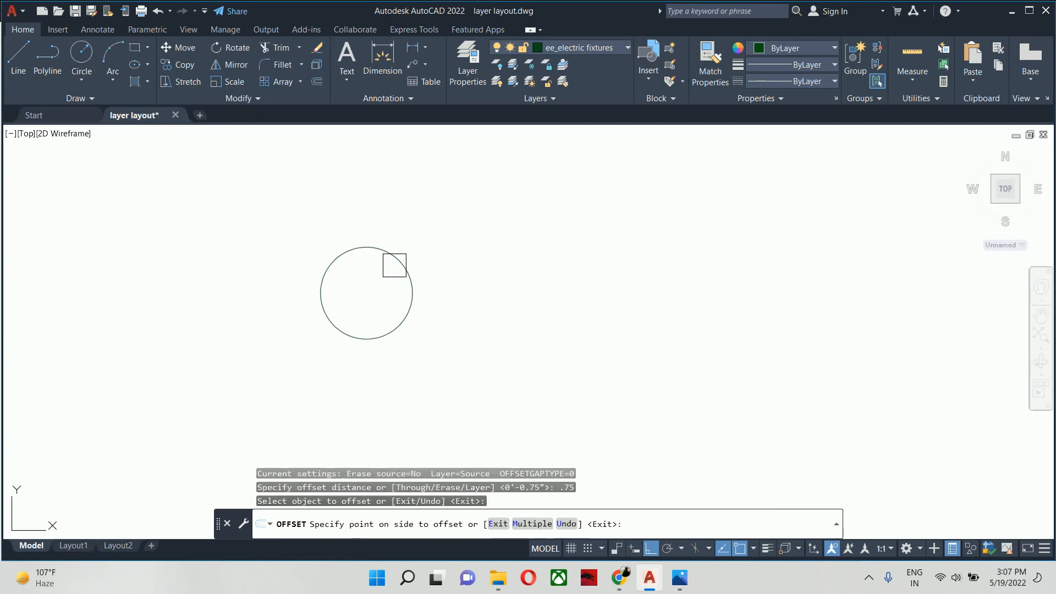
{"action": "left_click", "coordinate": [429, 245]}
{"action": "key", "text": "Escape"}
{"action": "middle_click_drag", "start_coordinate": [406, 262], "coordinate": [433, 265]}
- Fill the inner circle and the surrounding ring with separate solid hatches in colour 255,255,199
{"action": "type", "text": "h"}
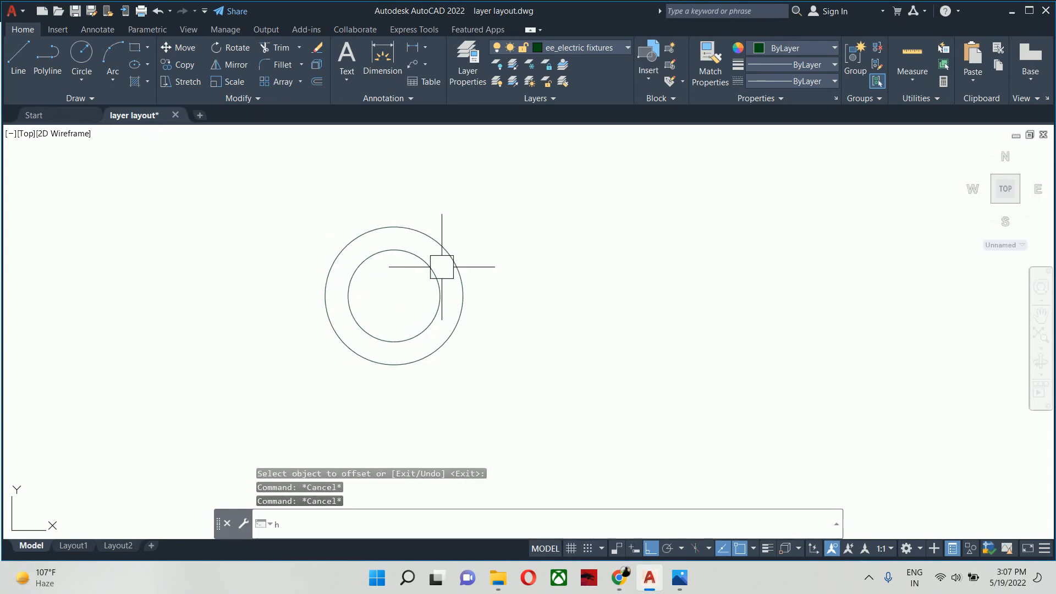
{"action": "key", "text": "Return"}
{"action": "left_click", "coordinate": [400, 296]}
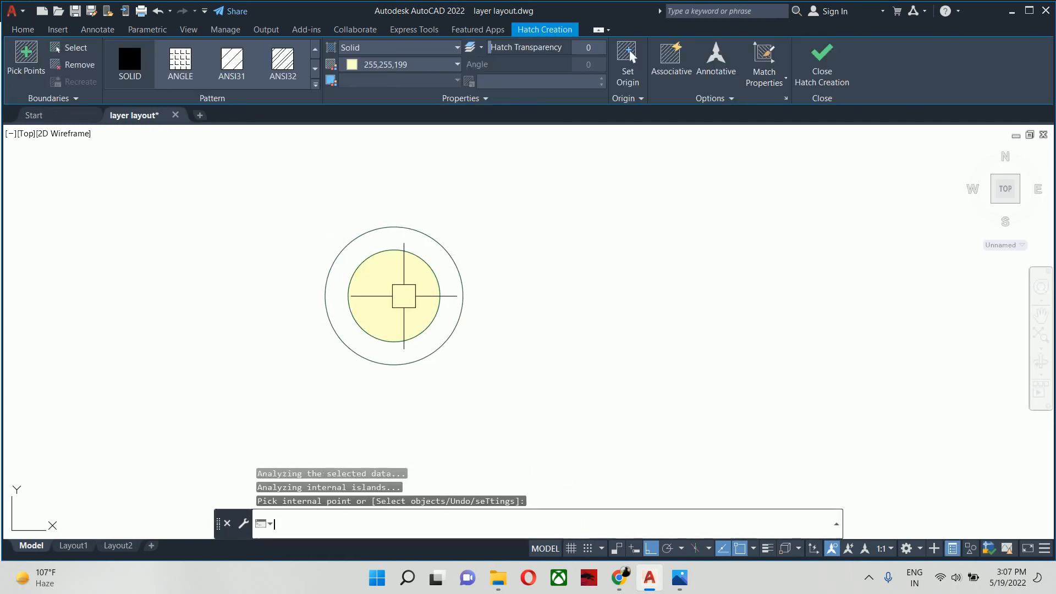
{"action": "left_click", "coordinate": [443, 314]}
{"action": "key", "text": "Escape"}
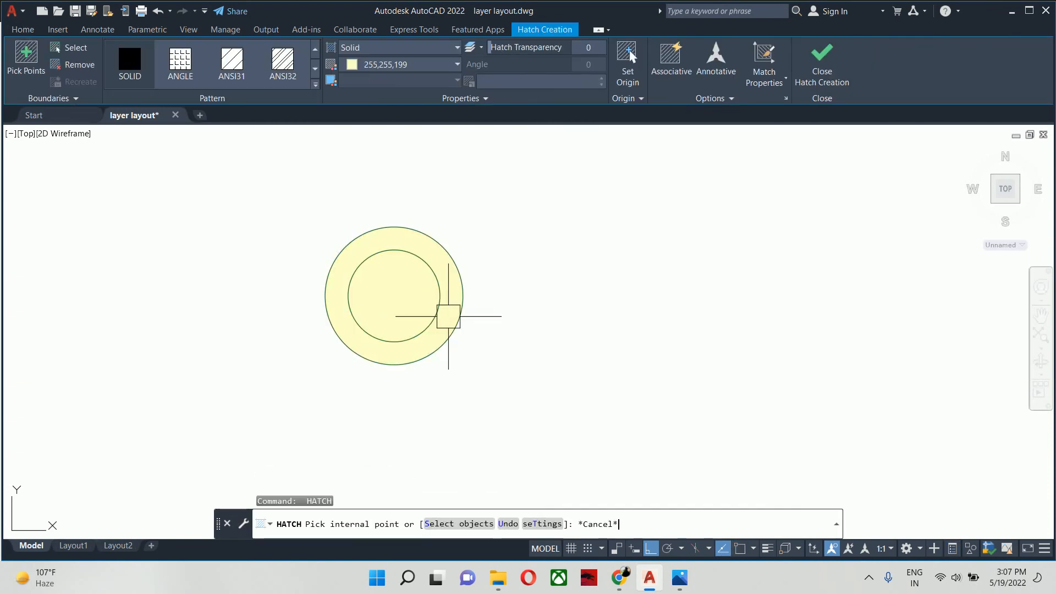
- Match the properties of the original yellow surface light onto the new symbol's outer ring hatch
{"action": "type", "text": "ma"}
{"action": "key", "text": "Return"}
{"action": "scroll", "coordinate": [396, 292], "scroll_direction": "down", "scroll_amount": 5}
{"action": "scroll", "coordinate": [261, 192], "scroll_direction": "up", "scroll_amount": 3}
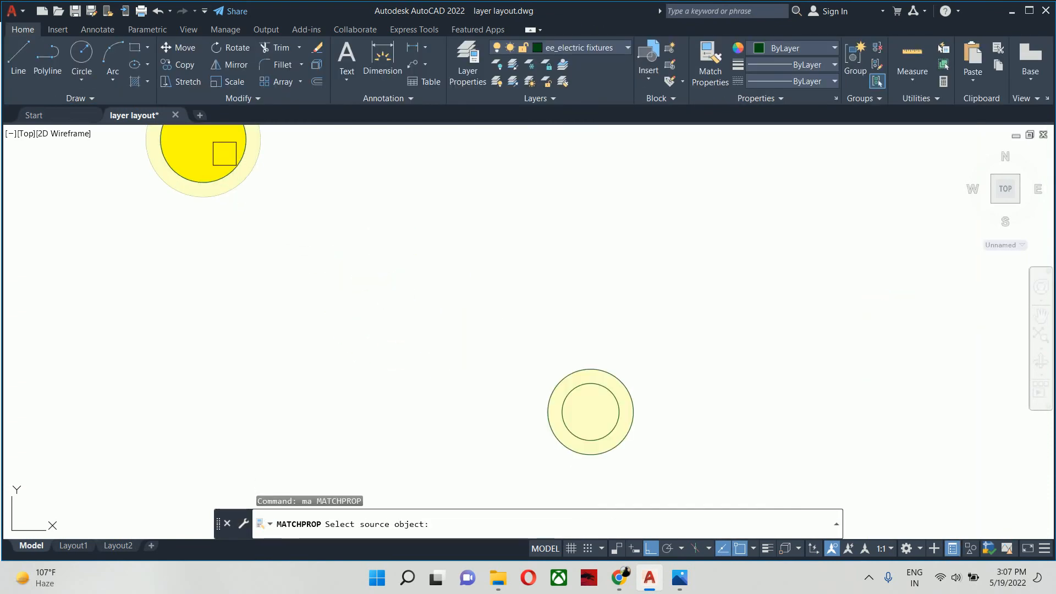
{"action": "left_click", "coordinate": [217, 156]}
{"action": "scroll", "coordinate": [532, 378], "scroll_direction": "up", "scroll_amount": 3}
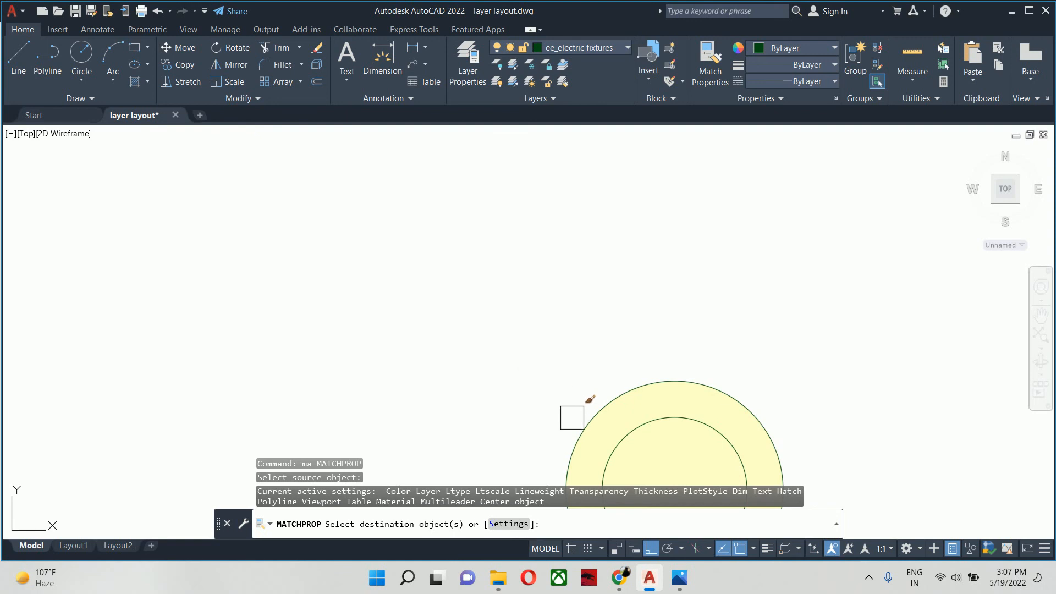
{"action": "scroll", "coordinate": [598, 417], "scroll_direction": "up", "scroll_amount": 2}
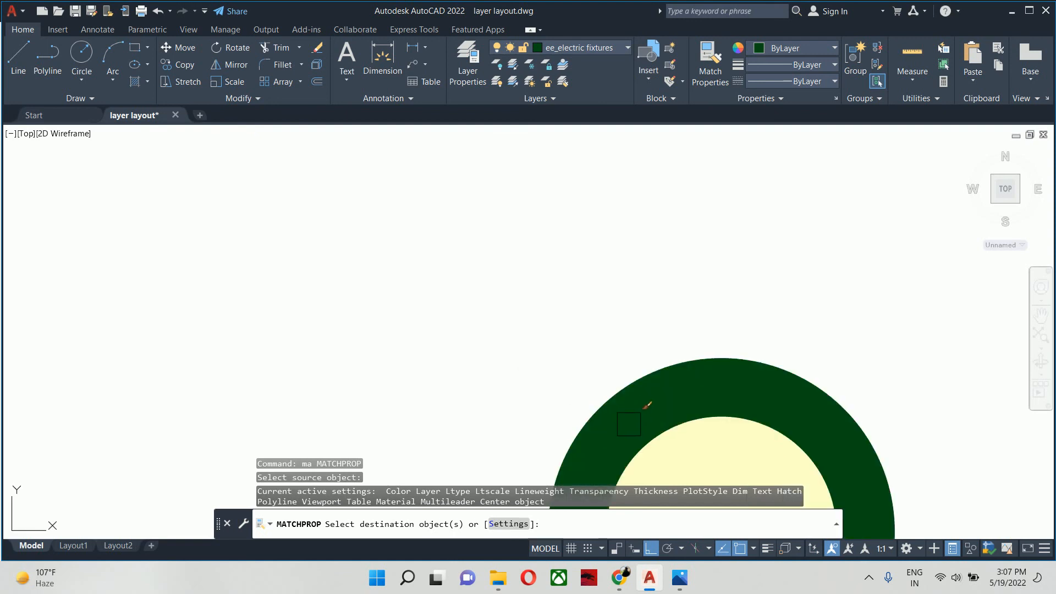
{"action": "left_click", "coordinate": [629, 424]}
{"action": "key", "text": "Escape"}
{"action": "key", "text": "Escape"}
{"action": "key", "text": "Escape"}
{"action": "key", "text": "Escape"}
- Start a block definition named surface light 3 watt for the new ring symbol
{"action": "scroll", "coordinate": [566, 265], "scroll_direction": "down", "scroll_amount": 7}
{"action": "middle_click_drag", "start_coordinate": [577, 291], "coordinate": [629, 338]}
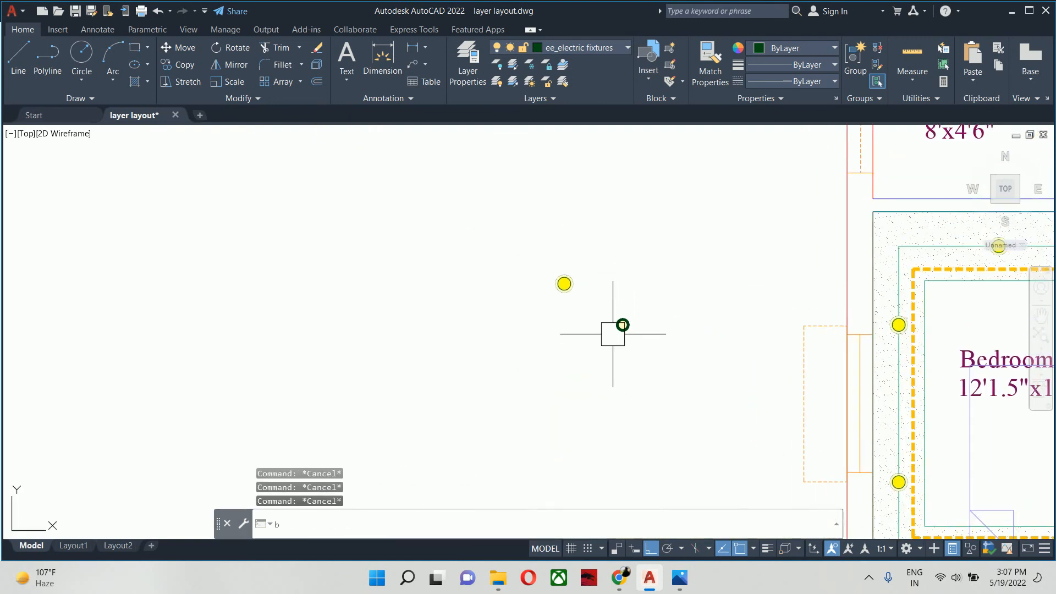
{"action": "key", "text": "Return"}
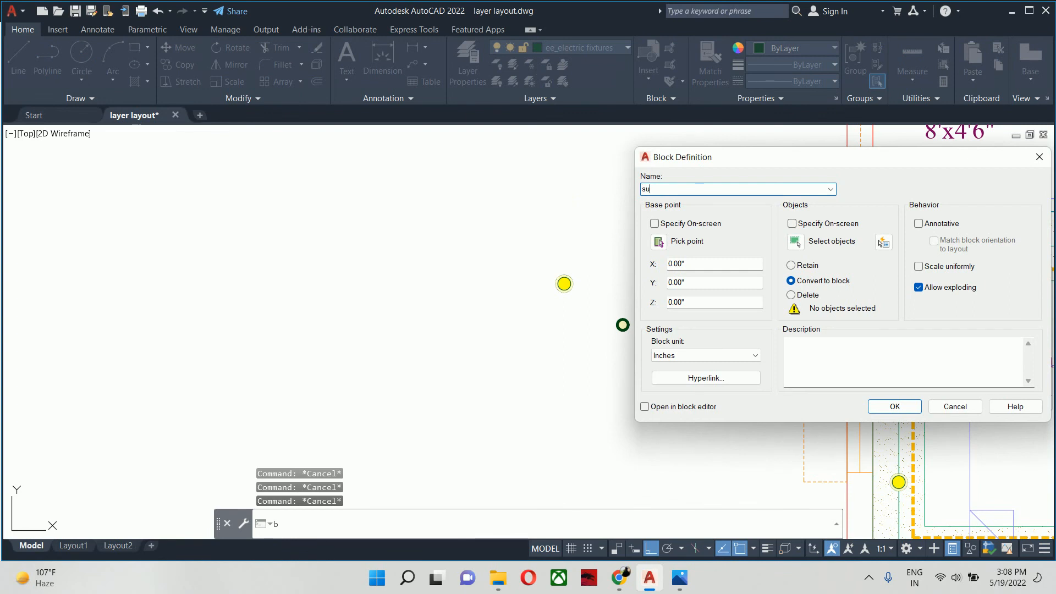
{"action": "type", "text": "surfc"}
{"action": "key", "text": "BackSpace"}
{"action": "type", "text": "ace l"}
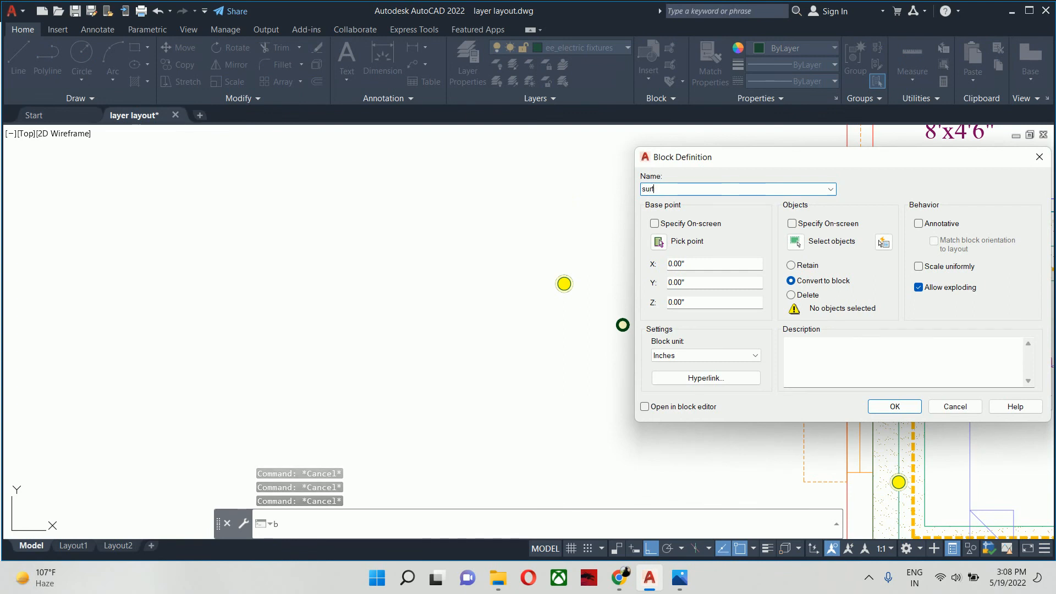
{"action": "type", "text": "oght"}
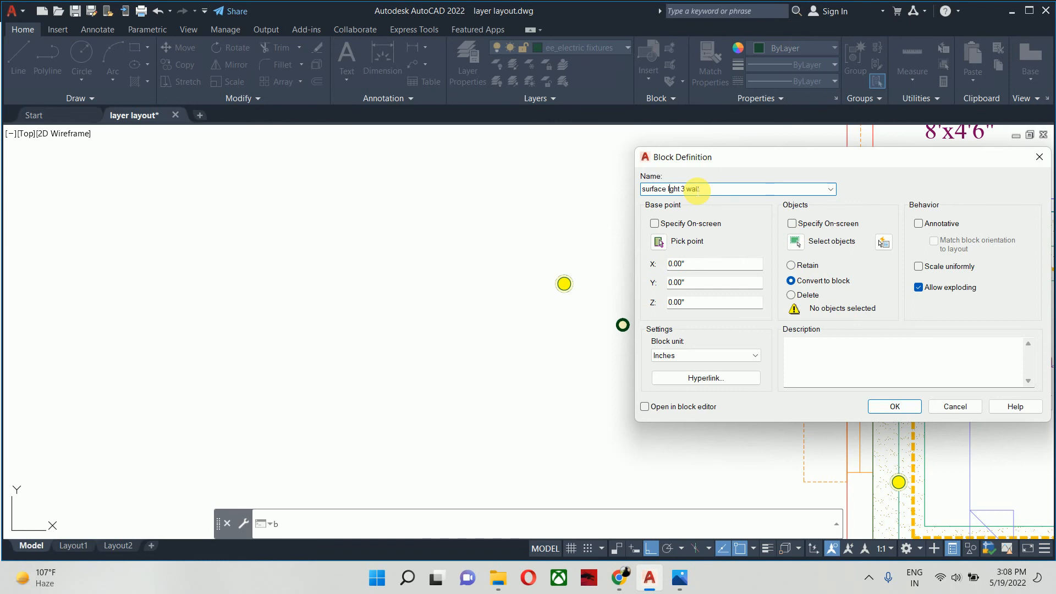
- Assign both circles and their hatches to the block, set its base point at the symbol's centre, and create it
{"action": "left_click", "coordinate": [794, 242]}
{"action": "left_click", "coordinate": [655, 329]}
{"action": "left_click", "coordinate": [621, 306]}
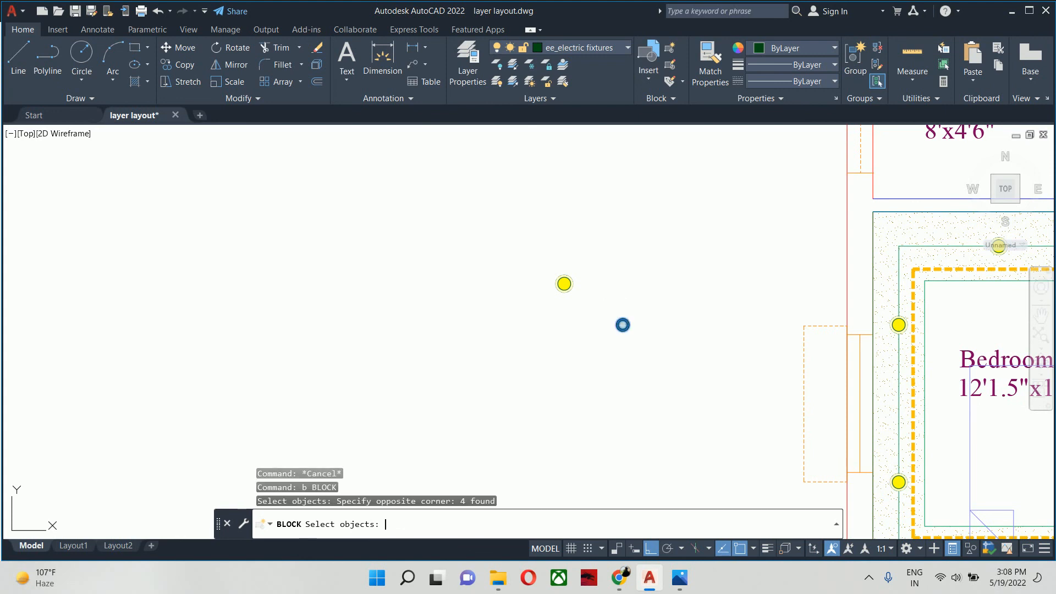
{"action": "key", "text": "Return"}
{"action": "left_click", "coordinate": [672, 241]}
{"action": "scroll", "coordinate": [624, 328], "scroll_direction": "up", "scroll_amount": 5}
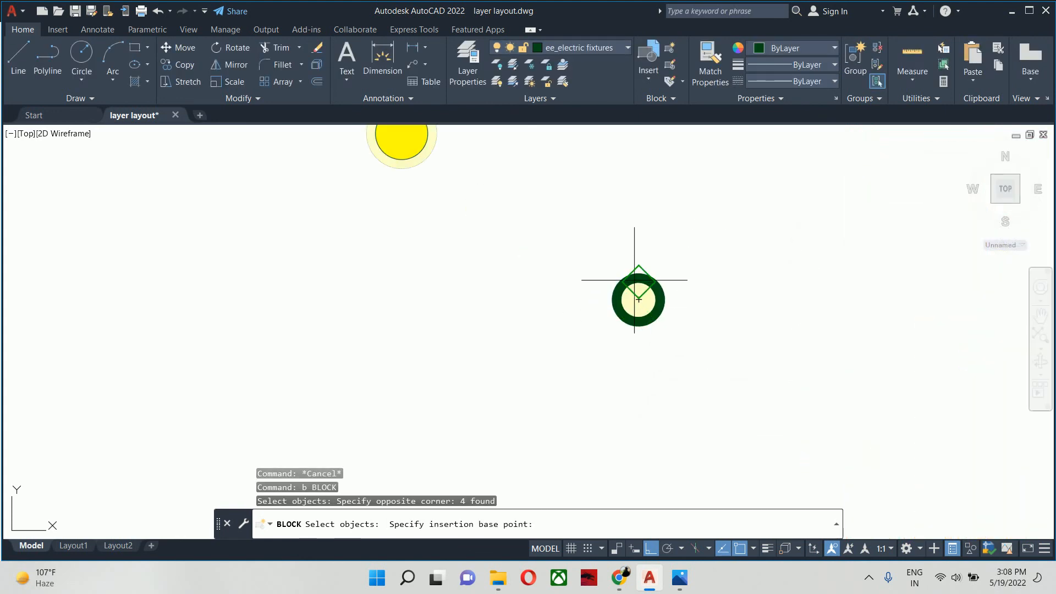
{"action": "scroll", "coordinate": [639, 300], "scroll_direction": "up", "scroll_amount": 4}
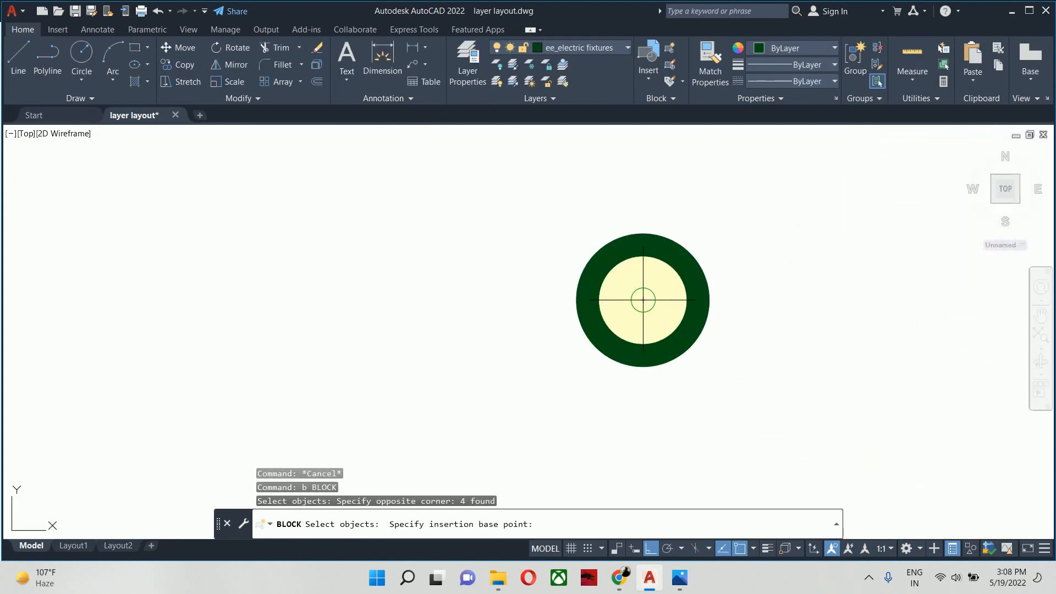
{"action": "left_click", "coordinate": [643, 300]}
{"action": "left_click", "coordinate": [891, 403]}
{"action": "scroll", "coordinate": [699, 377], "scroll_direction": "down", "scroll_amount": 8}
{"action": "key", "text": "Escape"}
{"action": "key", "text": "Escape"}
{"action": "key", "text": "Escape"}
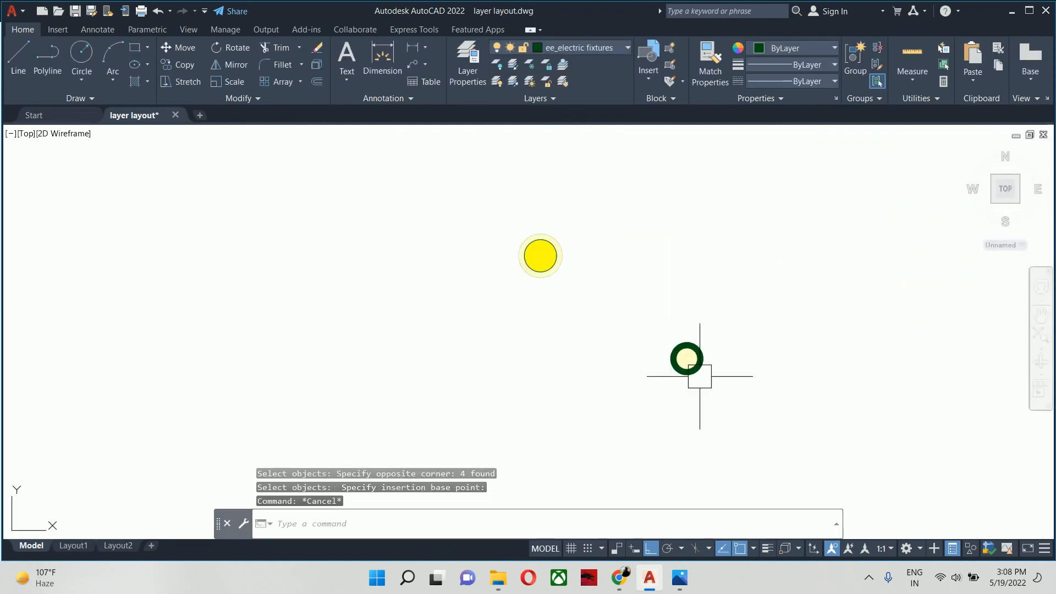
{"action": "middle_click_drag", "start_coordinate": [698, 376], "coordinate": [348, 326]}
{"action": "type", "text": "co"}
{"action": "key", "text": "space"}
{"action": "scroll", "coordinate": [365, 329], "scroll_direction": "down", "scroll_amount": 4}
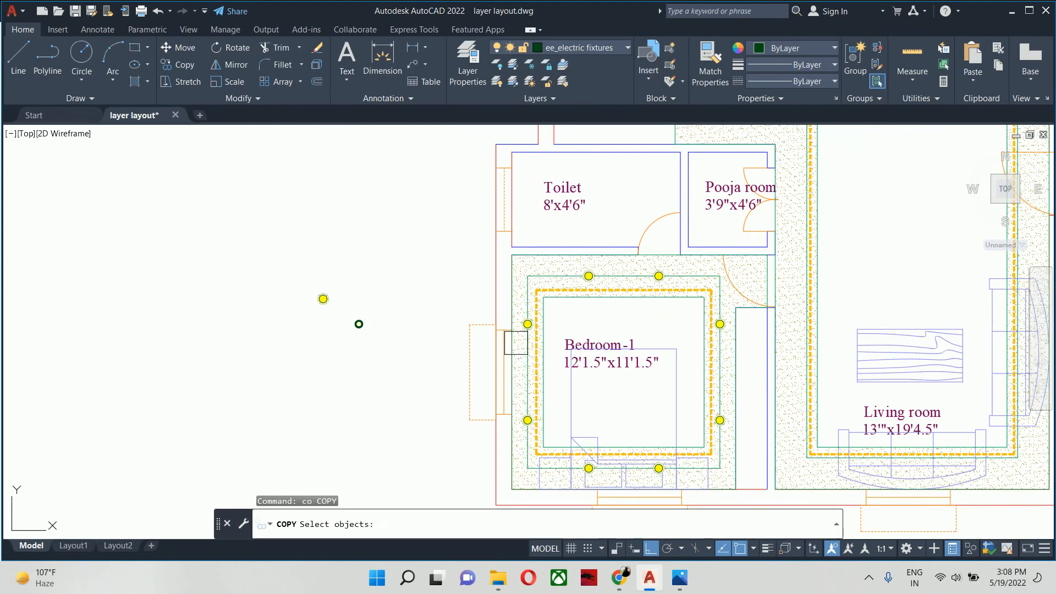
{"action": "key", "text": "Escape"}
{"action": "key", "text": "Escape"}
{"action": "key", "text": "Escape"}
- Offset the innermost ceiling outline in Bedroom-1 inward by 6 inches as a placement guide
{"action": "scroll", "coordinate": [574, 313], "scroll_direction": "up", "scroll_amount": 4}
{"action": "type", "text": "o"}
{"action": "key", "text": "space"}
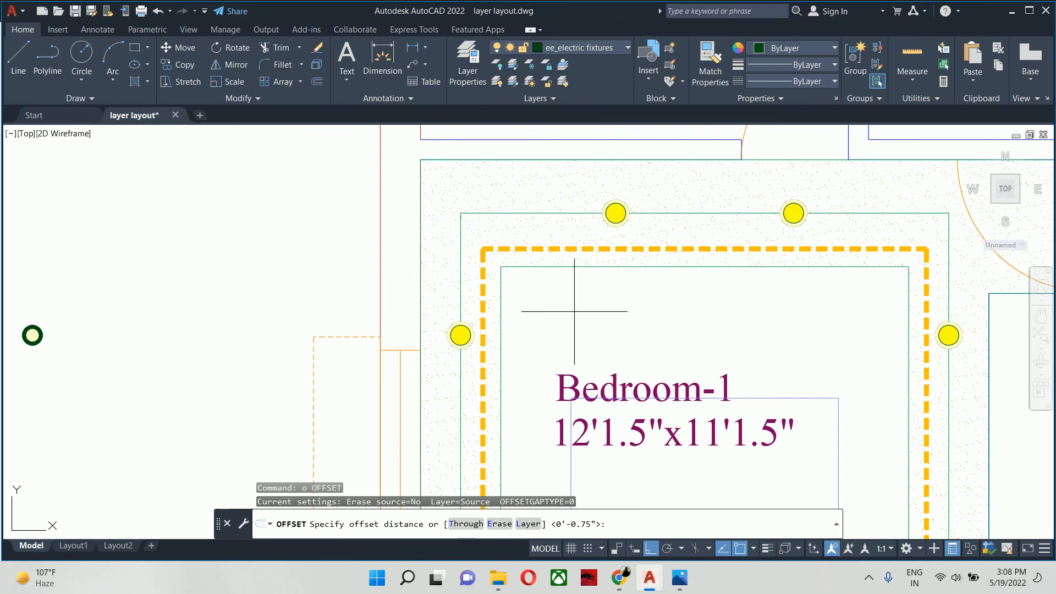
{"action": "type", "text": "6"}
{"action": "key", "text": "Return"}
{"action": "left_click", "coordinate": [502, 297]}
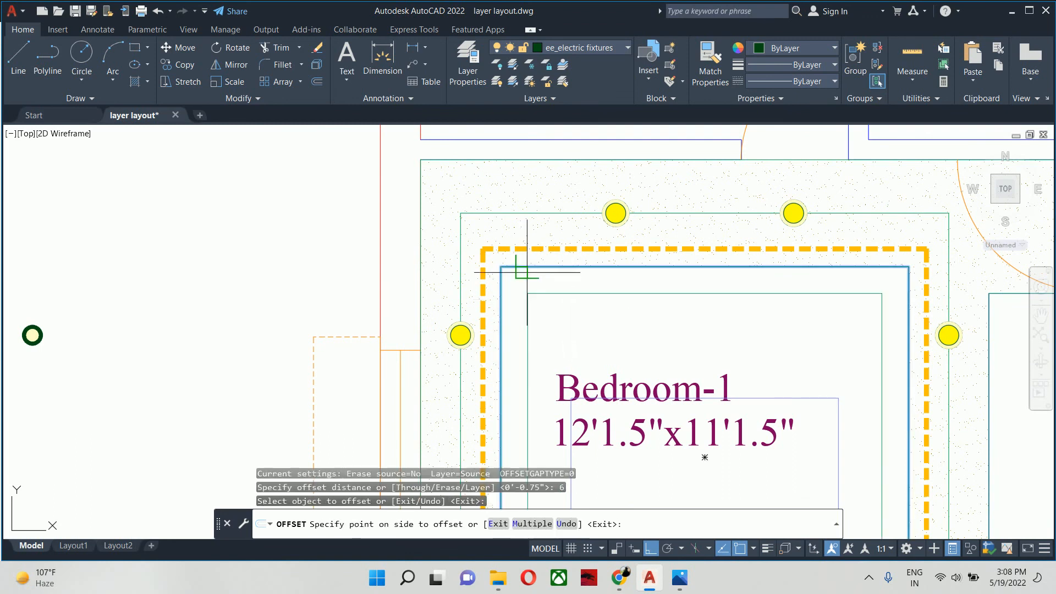
{"action": "key", "text": "Escape"}
{"action": "key", "text": "Escape"}
{"action": "scroll", "coordinate": [443, 330], "scroll_direction": "down", "scroll_amount": 3}
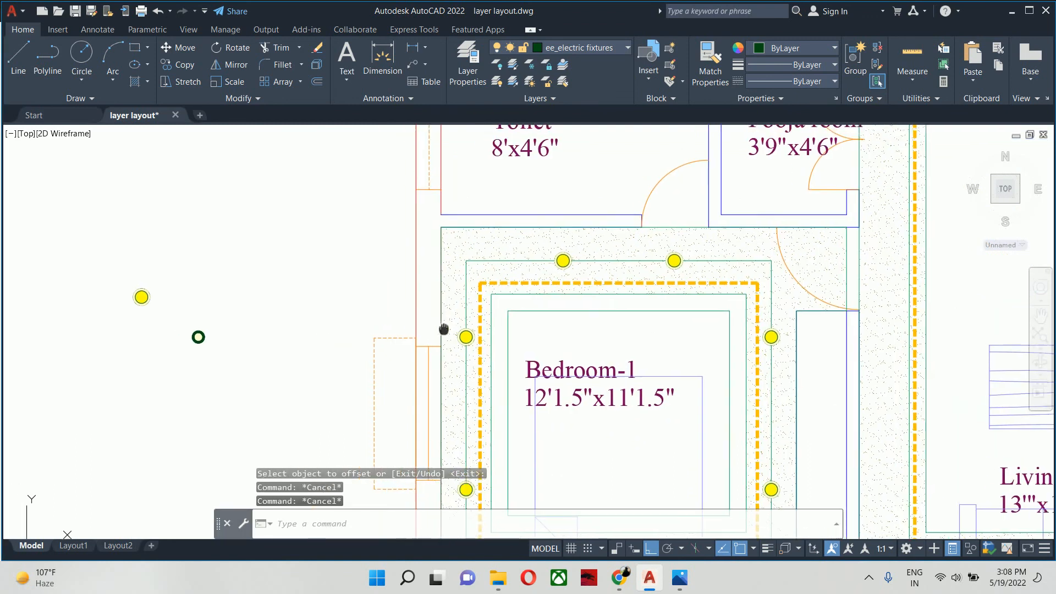
- Copy the 3 watt surface light from its centre onto the upper-left corner of Bedroom-1's offset guide rectangle
{"action": "type", "text": "co"}
{"action": "key", "text": "Return"}
{"action": "left_click", "coordinate": [212, 351]}
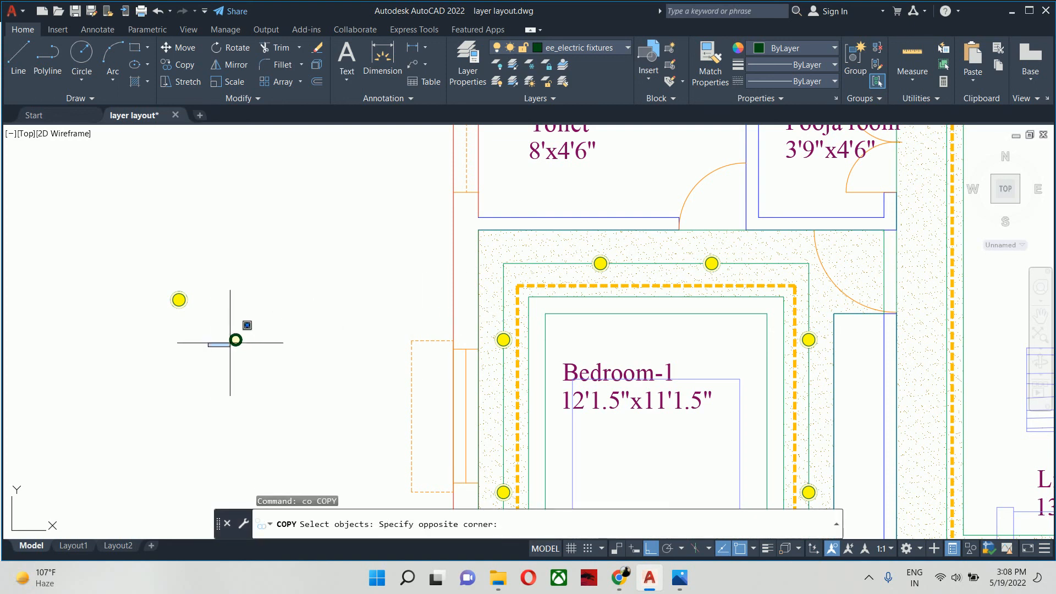
{"action": "left_click", "coordinate": [246, 329]}
{"action": "scroll", "coordinate": [239, 334], "scroll_direction": "up", "scroll_amount": 5}
{"action": "scroll", "coordinate": [234, 338], "scroll_direction": "up", "scroll_amount": 5}
{"action": "key", "text": "Return"}
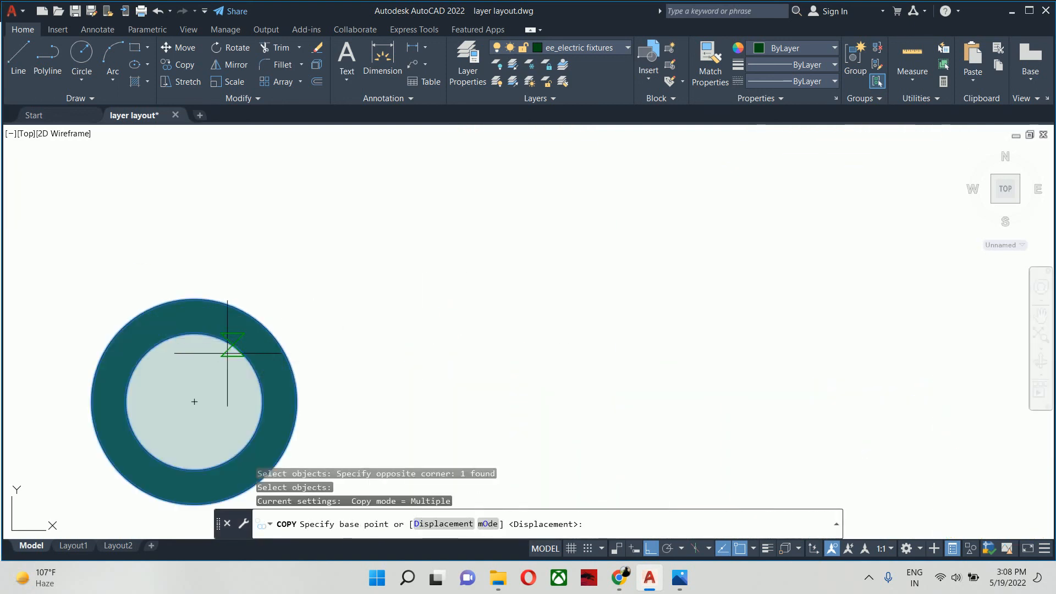
{"action": "left_click", "coordinate": [206, 386]}
{"action": "scroll", "coordinate": [447, 305], "scroll_direction": "down", "scroll_amount": 4}
{"action": "middle_click_drag", "start_coordinate": [586, 305], "coordinate": [85, 382]}
{"action": "scroll", "coordinate": [84, 386], "scroll_direction": "down", "scroll_amount": 4}
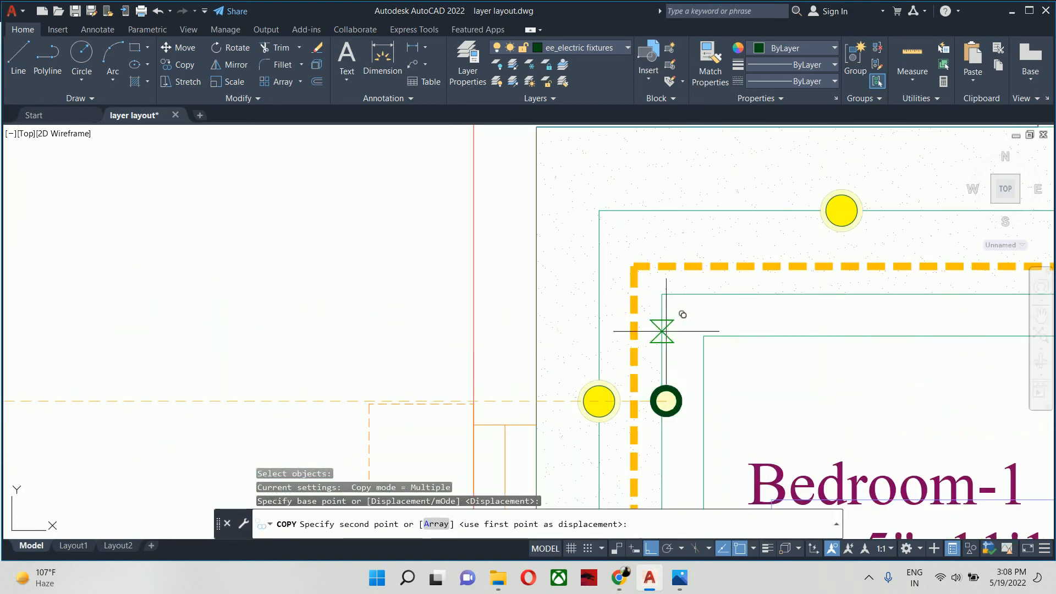
{"action": "left_click", "coordinate": [703, 337]}
- Place further copies of the 3 watt light on the guide's upper-right, lower-right and lower-left corners
{"action": "scroll", "coordinate": [707, 337], "scroll_direction": "down", "scroll_amount": 3}
{"action": "middle_click_drag", "start_coordinate": [762, 342], "coordinate": [204, 348]}
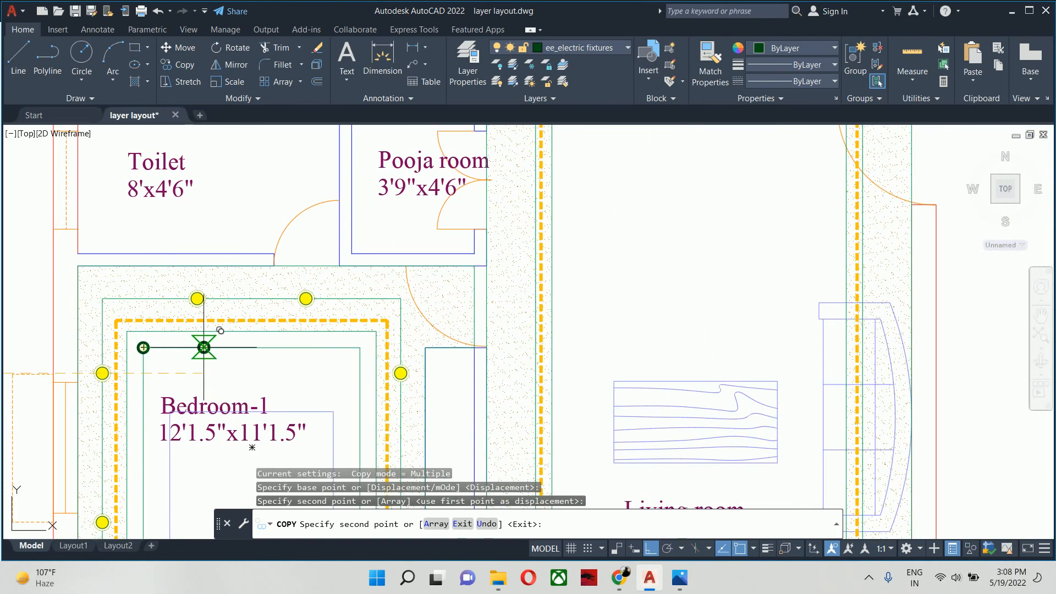
{"action": "scroll", "coordinate": [253, 349], "scroll_direction": "up", "scroll_amount": 4}
{"action": "left_click", "coordinate": [524, 345]}
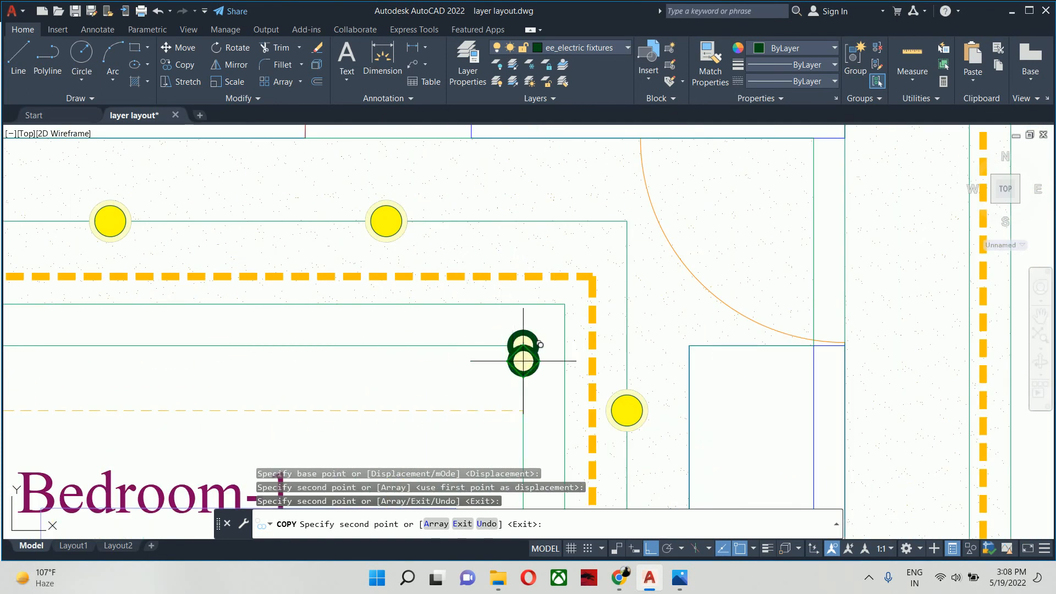
{"action": "scroll", "coordinate": [502, 428], "scroll_direction": "down", "scroll_amount": 6}
{"action": "middle_click_drag", "start_coordinate": [503, 428], "coordinate": [511, 193]}
{"action": "scroll", "coordinate": [510, 311], "scroll_direction": "up", "scroll_amount": 6}
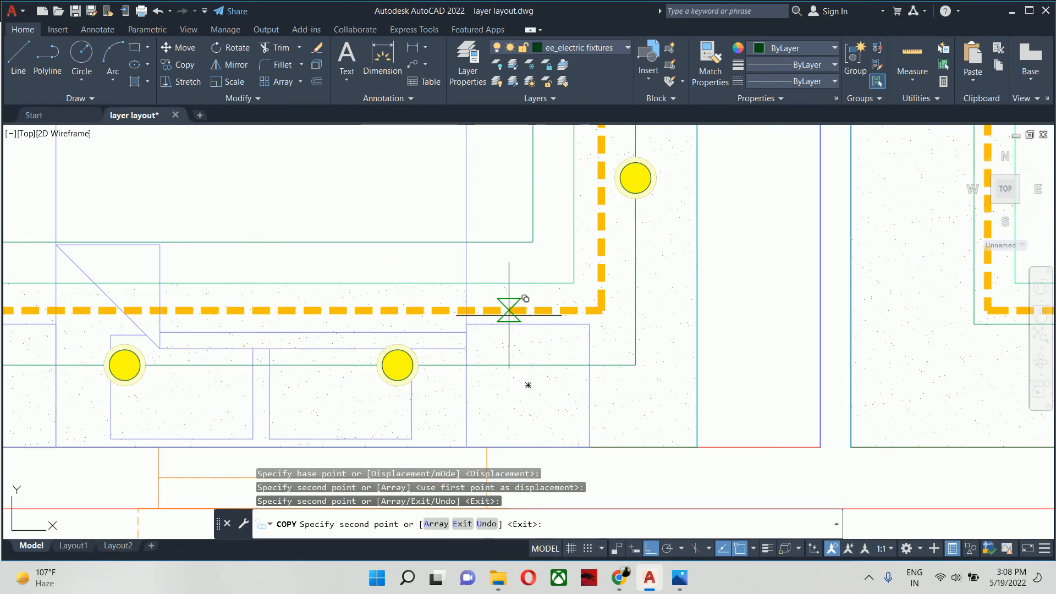
{"action": "left_click", "coordinate": [533, 241]}
{"action": "scroll", "coordinate": [533, 242], "scroll_direction": "down", "scroll_amount": 2}
{"action": "middle_click_drag", "start_coordinate": [533, 242], "coordinate": [1010, 317]}
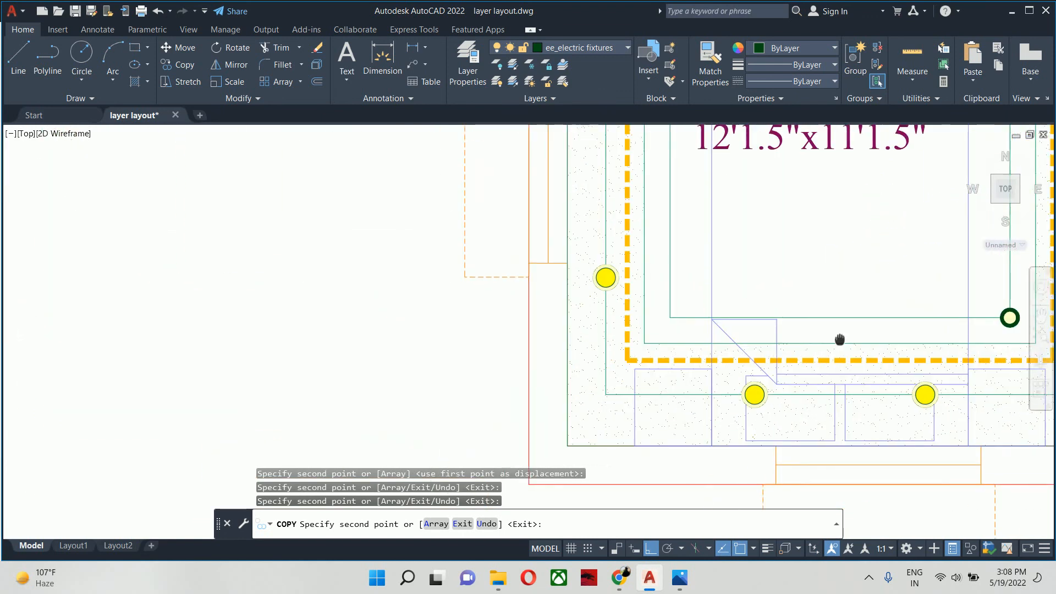
{"action": "left_click", "coordinate": [670, 318]}
{"action": "key", "text": "Escape"}
- Delete the 6-inch offset guide rectangle joining the four 3 watt lights in Bedroom-1
{"action": "left_click", "coordinate": [668, 252]}
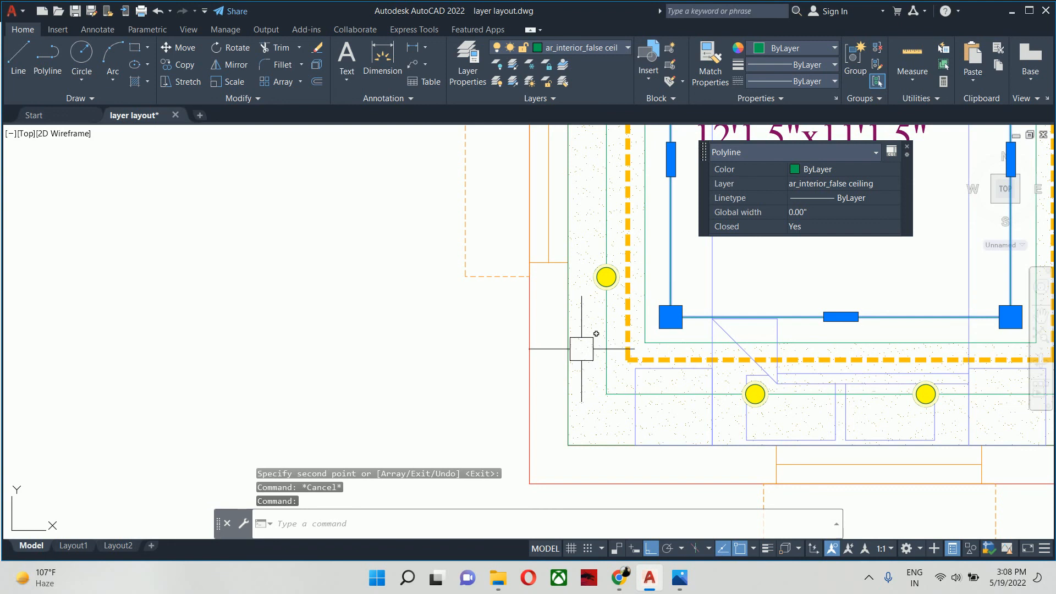
{"action": "left_click", "coordinate": [606, 356]}
{"action": "scroll", "coordinate": [599, 358], "scroll_direction": "down", "scroll_amount": 2}
{"action": "middle_click_drag", "start_coordinate": [600, 358], "coordinate": [521, 395]}
{"action": "key", "text": "Delete"}
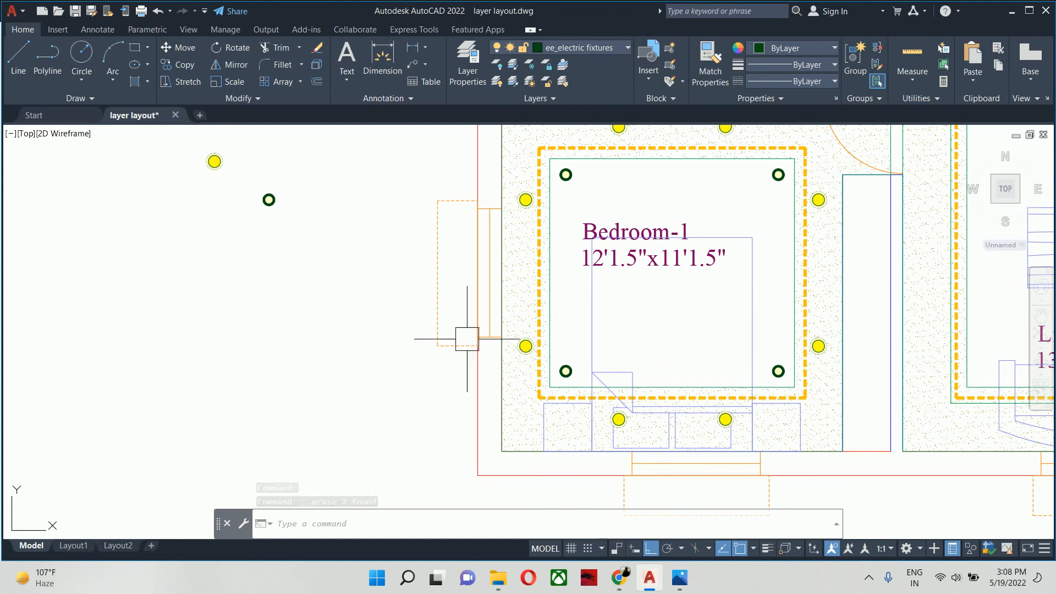
- Erase the two original light symbols from the empty area outside Bedroom-1
{"action": "scroll", "coordinate": [464, 337], "scroll_direction": "down", "scroll_amount": 2}
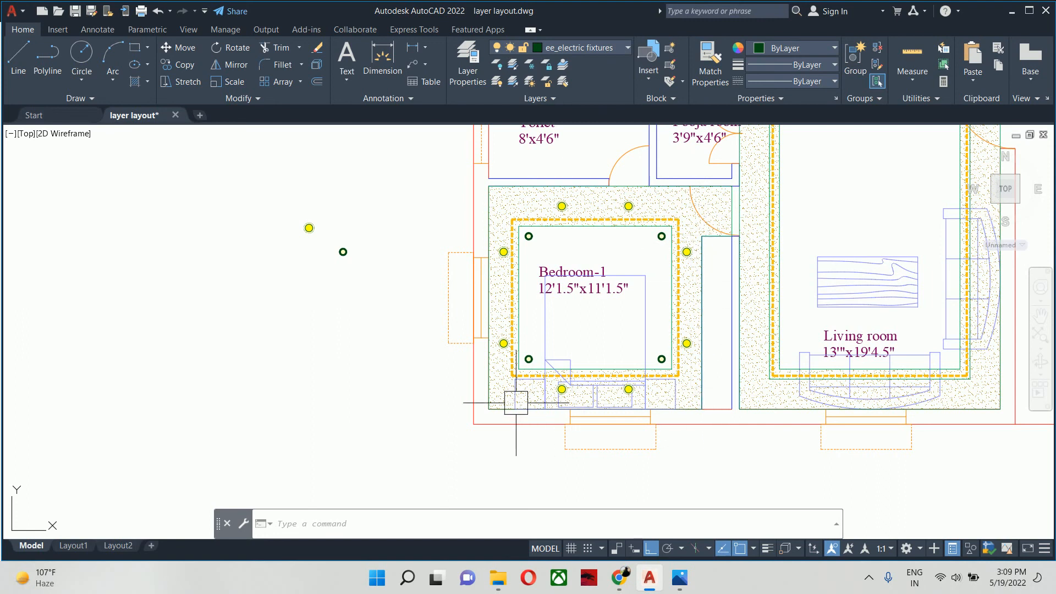
{"action": "left_click", "coordinate": [413, 311]}
{"action": "left_click", "coordinate": [242, 226]}
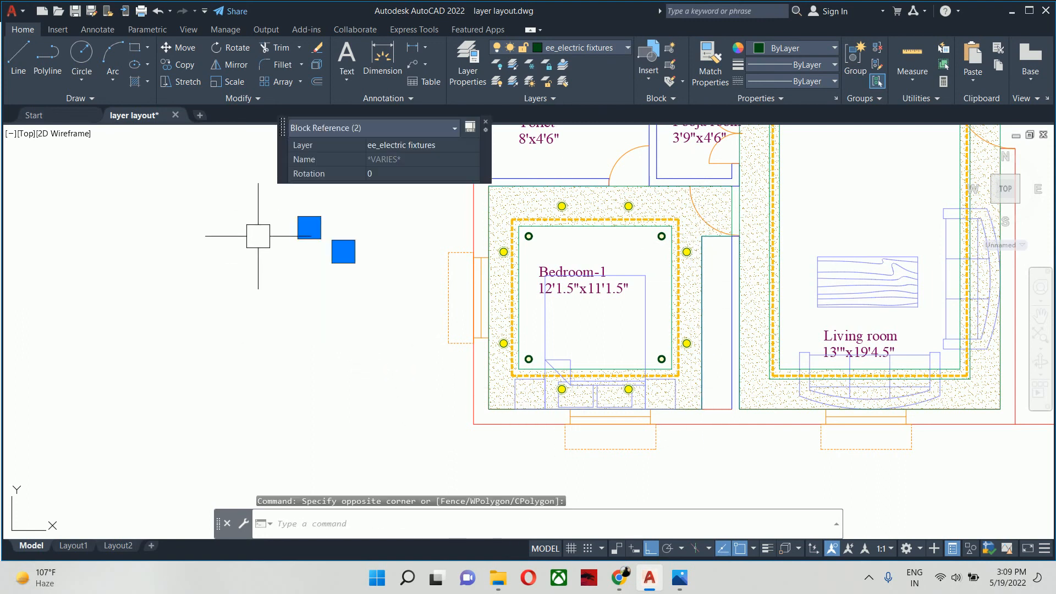
{"action": "key", "text": "Delete"}
{"action": "scroll", "coordinate": [407, 305], "scroll_direction": "down", "scroll_amount": 3}
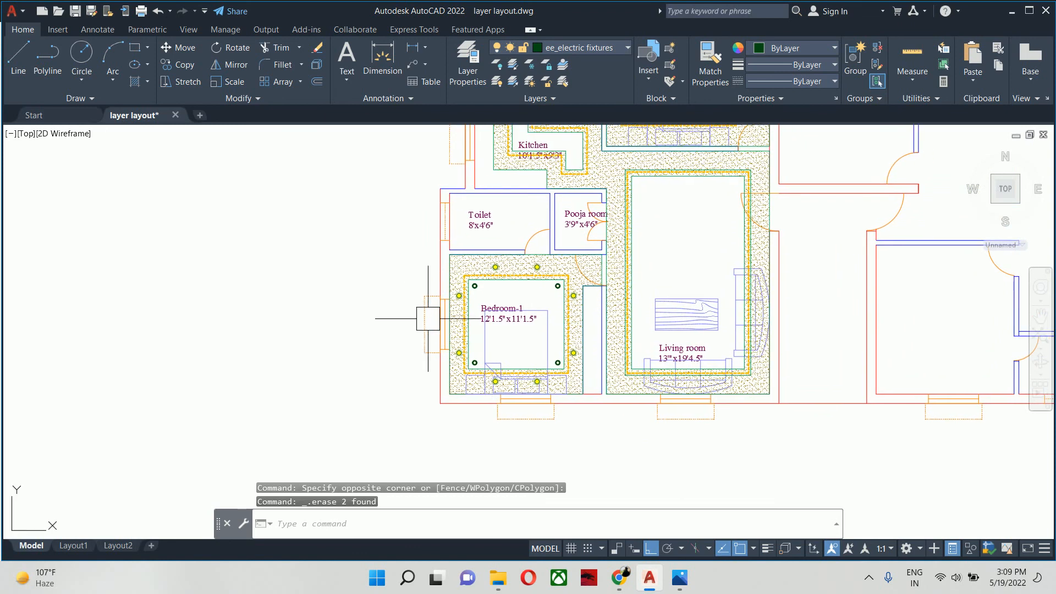
{"action": "middle_click_drag", "start_coordinate": [483, 335], "coordinate": [450, 400]}
{"action": "scroll", "coordinate": [449, 402], "scroll_direction": "down", "scroll_amount": 3}
{"action": "key", "text": "Escape"}
{"action": "key", "text": "Escape"}
{"action": "scroll", "coordinate": [496, 390], "scroll_direction": "up", "scroll_amount": 3}
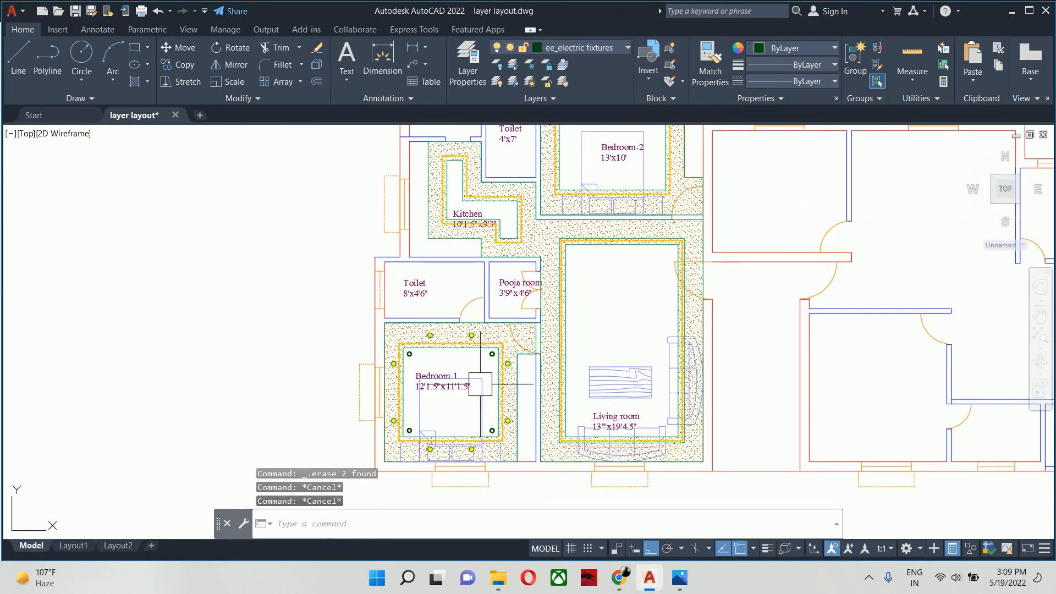
{"action": "scroll", "coordinate": [467, 384], "scroll_direction": "up", "scroll_amount": 2}
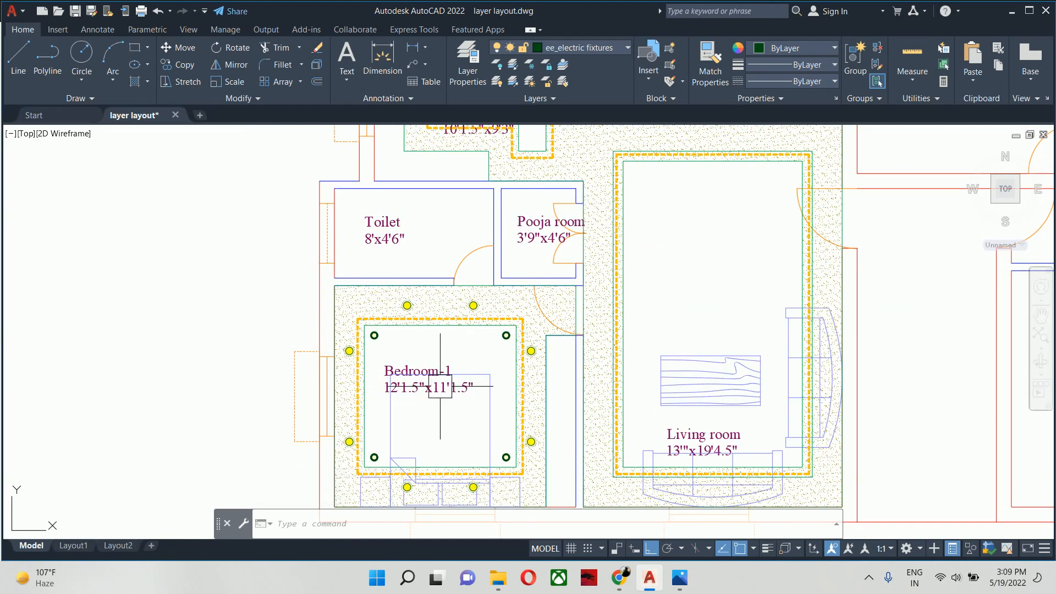
- Draw an 8-inch diameter circle in the empty area outside Bedroom-1
{"action": "type", "text": "c"}
{"action": "key", "text": "Return"}
{"action": "middle_click_drag", "start_coordinate": [349, 431], "coordinate": [788, 461]}
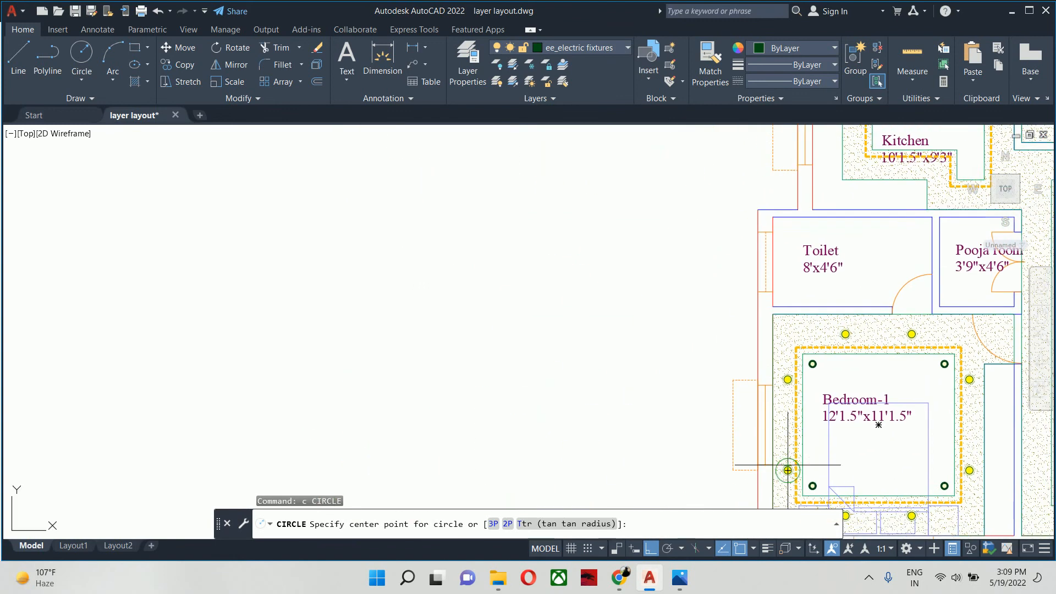
{"action": "left_click", "coordinate": [658, 407]}
{"action": "type", "text": "d"}
{"action": "key", "text": "Return"}
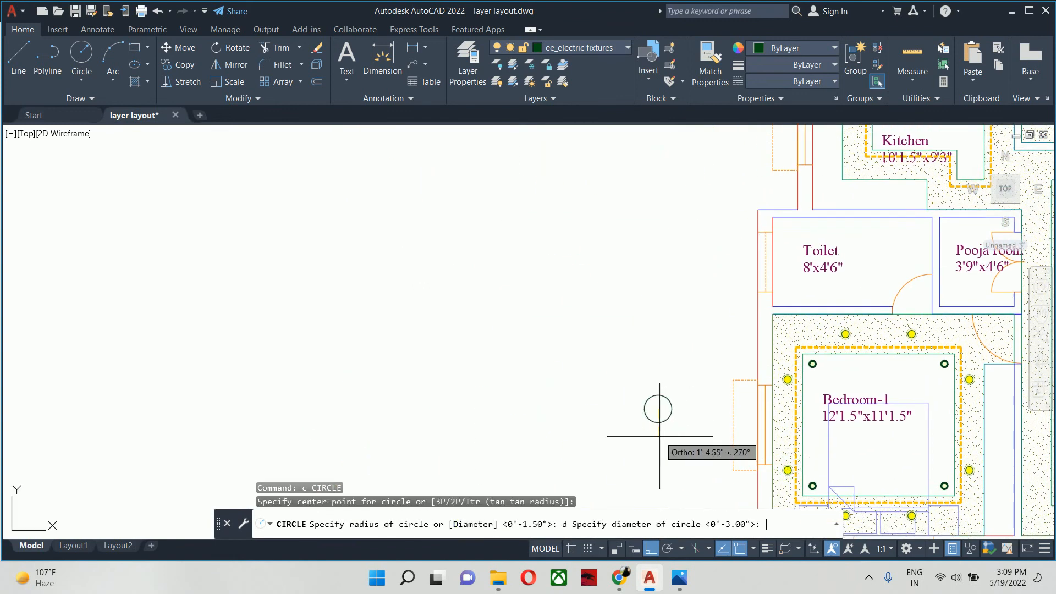
{"action": "type", "text": "8"}
{"action": "key", "text": "Return"}
{"action": "scroll", "coordinate": [672, 413], "scroll_direction": "up", "scroll_amount": 5}
{"action": "key", "text": "Escape"}
{"action": "key", "text": "Escape"}
{"action": "key", "text": "Escape"}
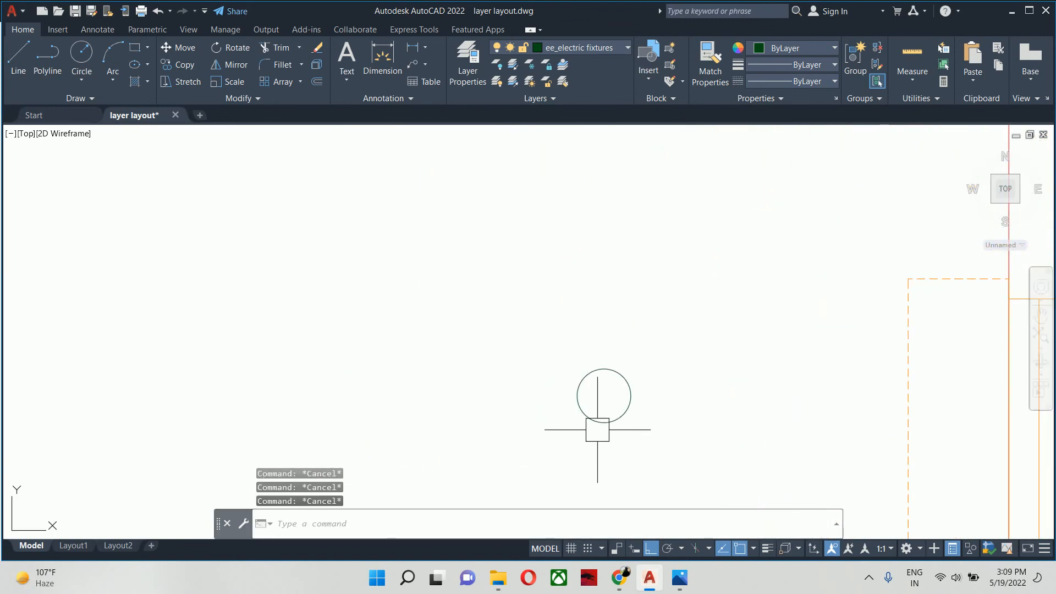
- Draw a concentric circle with a 4-foot diameter around the 8-inch circle's centre
{"action": "type", "text": "c"}
{"action": "key", "text": "Return"}
{"action": "left_click", "coordinate": [604, 396]}
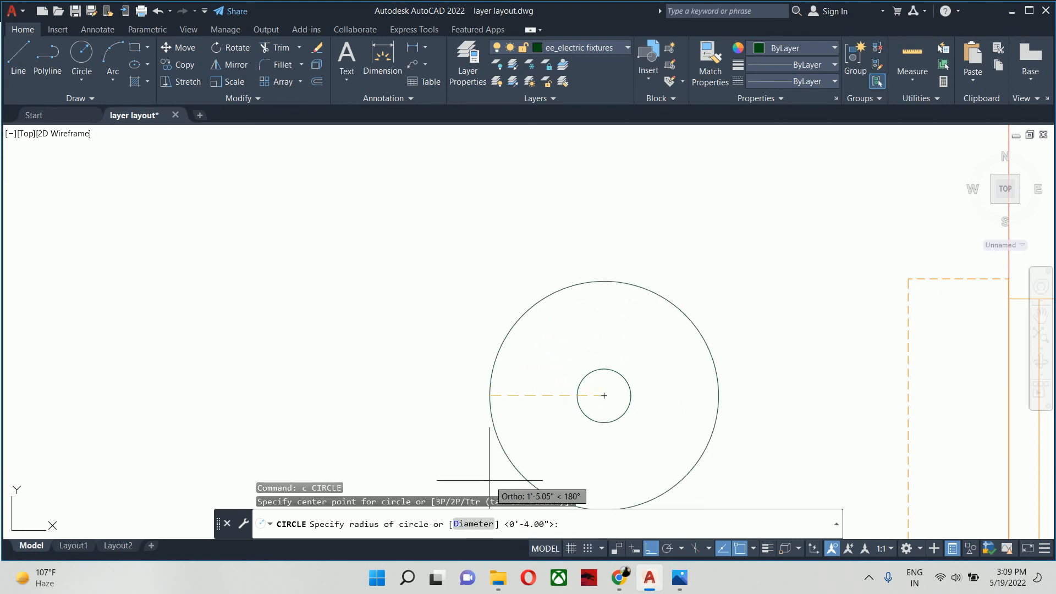
{"action": "type", "text": "d"}
{"action": "key", "text": "Return"}
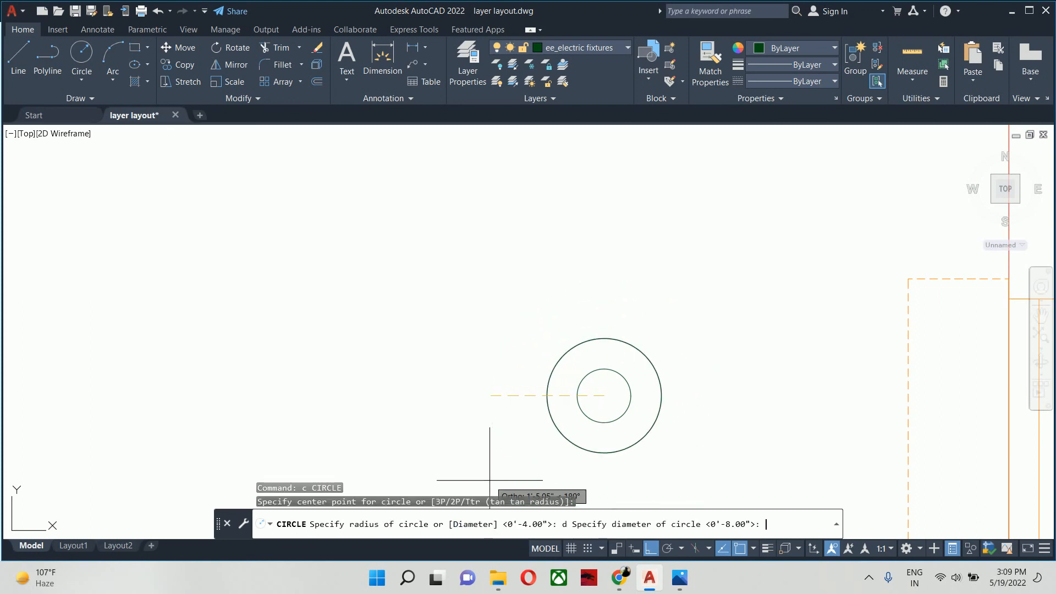
{"action": "type", "text": "4'"}
{"action": "key", "text": "Return"}
{"action": "key", "text": "Escape"}
{"action": "key", "text": "Escape"}
- Draw a horizontal line from the small circle's right quadrant to the large circle's right quadrant
{"action": "type", "text": "l"}
{"action": "key", "text": "Return"}
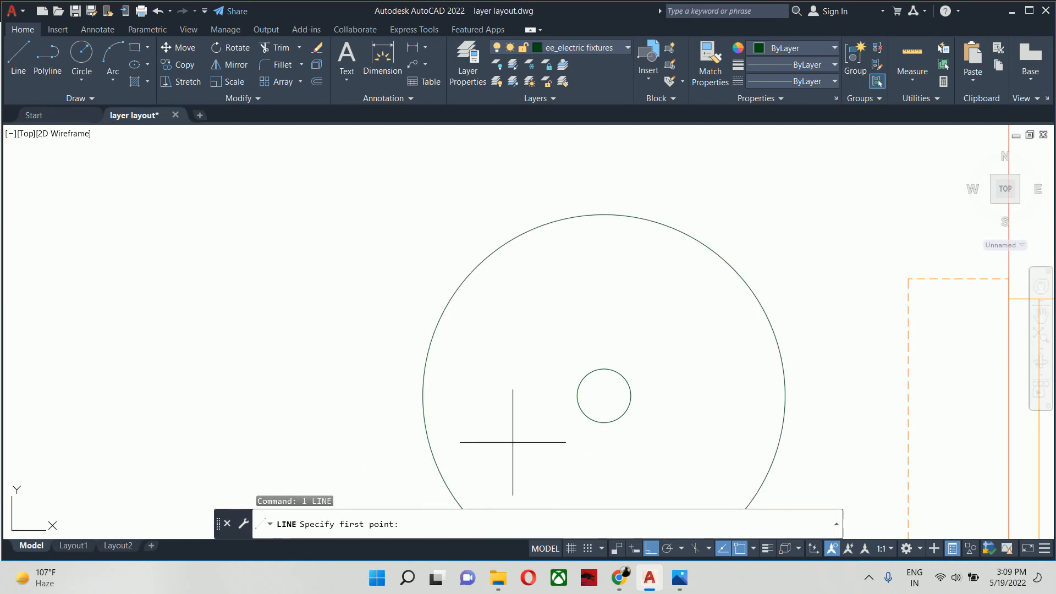
{"action": "left_click", "coordinate": [631, 395]}
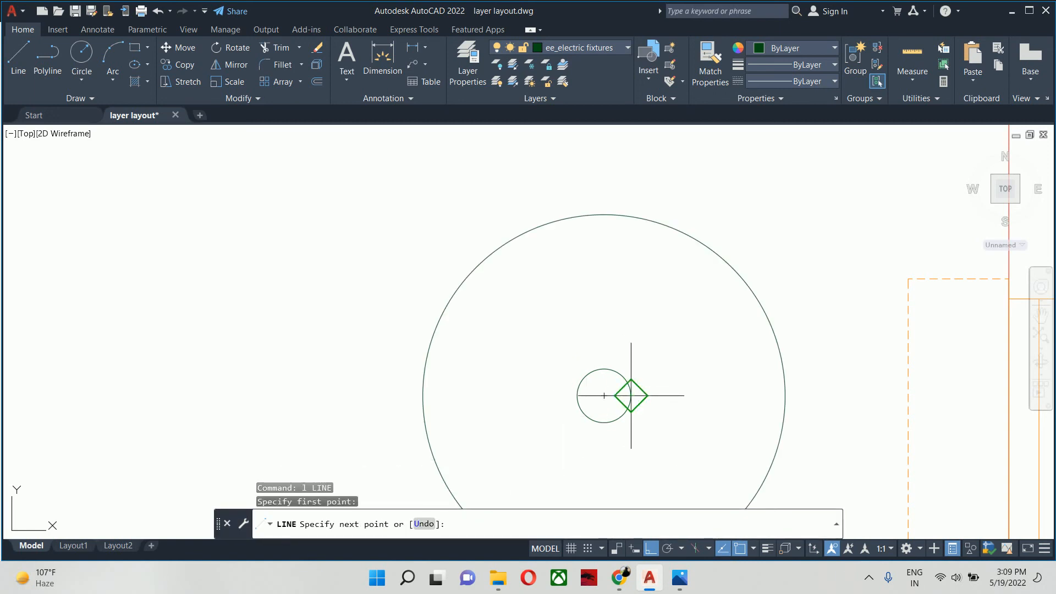
{"action": "left_click", "coordinate": [785, 395]}
{"action": "key", "text": "Escape"}
{"action": "key", "text": "Escape"}
{"action": "key", "text": "Escape"}
{"action": "key", "text": "Escape"}
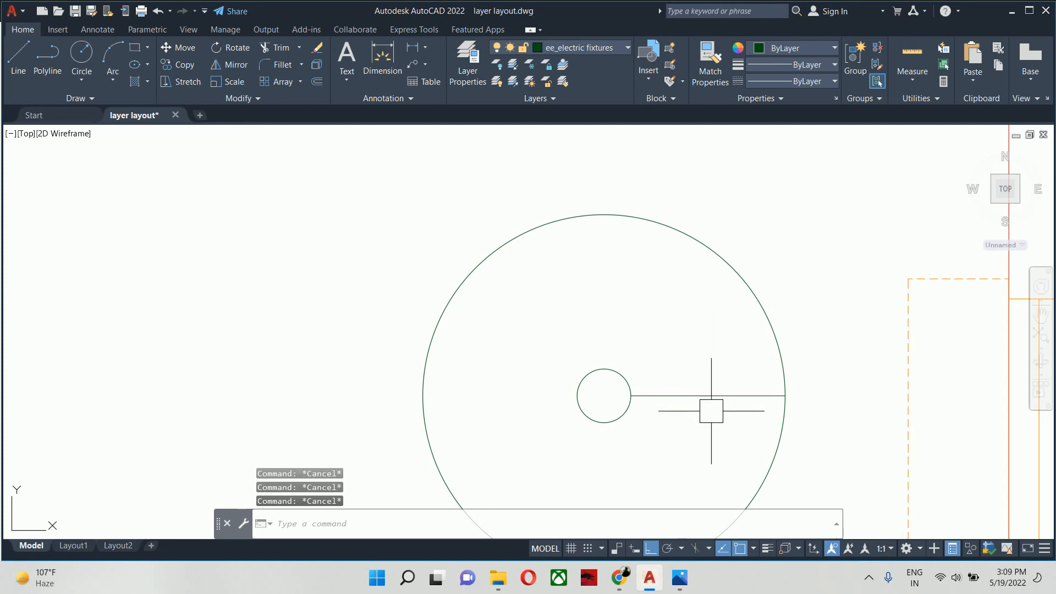
- Offset the horizontal centre line by 1 inch both above and below
{"action": "key", "text": "Return"}
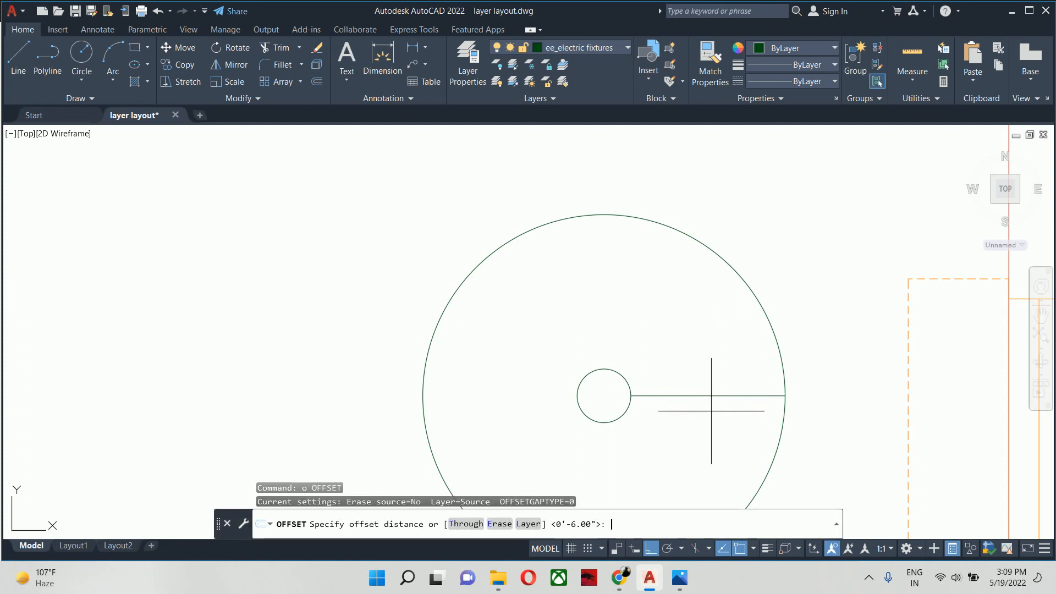
{"action": "type", "text": "1"}
{"action": "key", "text": "Return"}
{"action": "left_click", "coordinate": [704, 401]}
{"action": "left_click", "coordinate": [679, 365]}
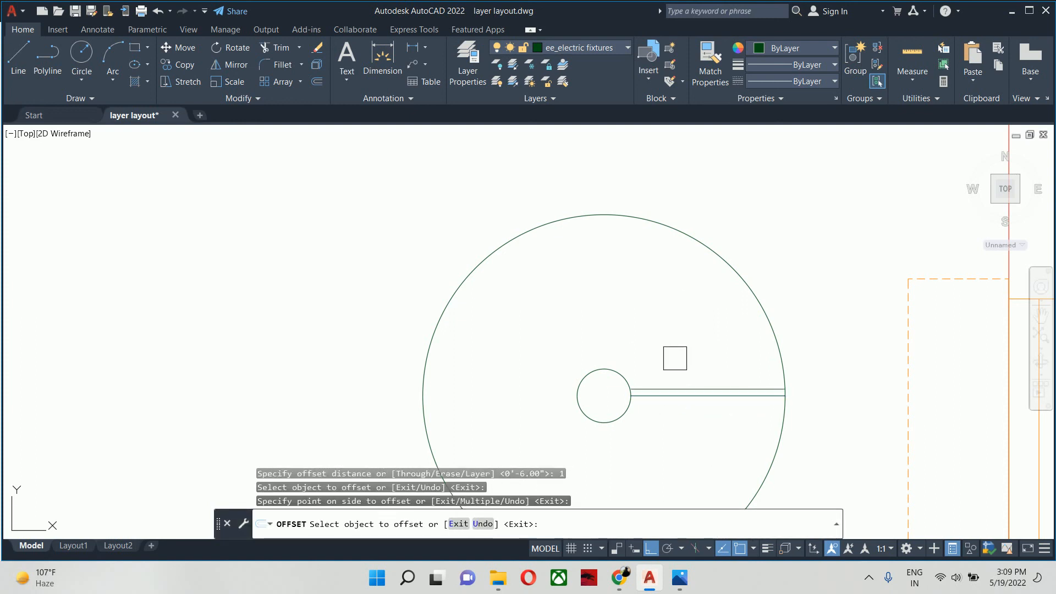
{"action": "scroll", "coordinate": [675, 360], "scroll_direction": "up", "scroll_amount": 2}
{"action": "left_click", "coordinate": [672, 406]}
{"action": "left_click", "coordinate": [671, 453]}
{"action": "key", "text": "Return"}
- Offset the upper horizontal line another 0.75 inch upward
{"action": "key", "text": "Return"}
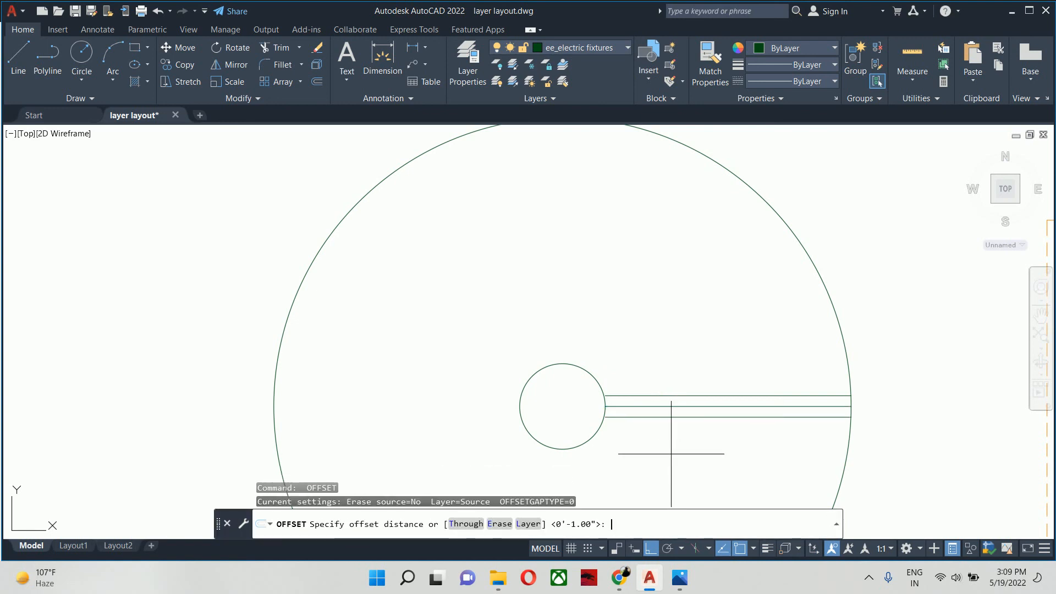
{"action": "key", "text": "Return"}
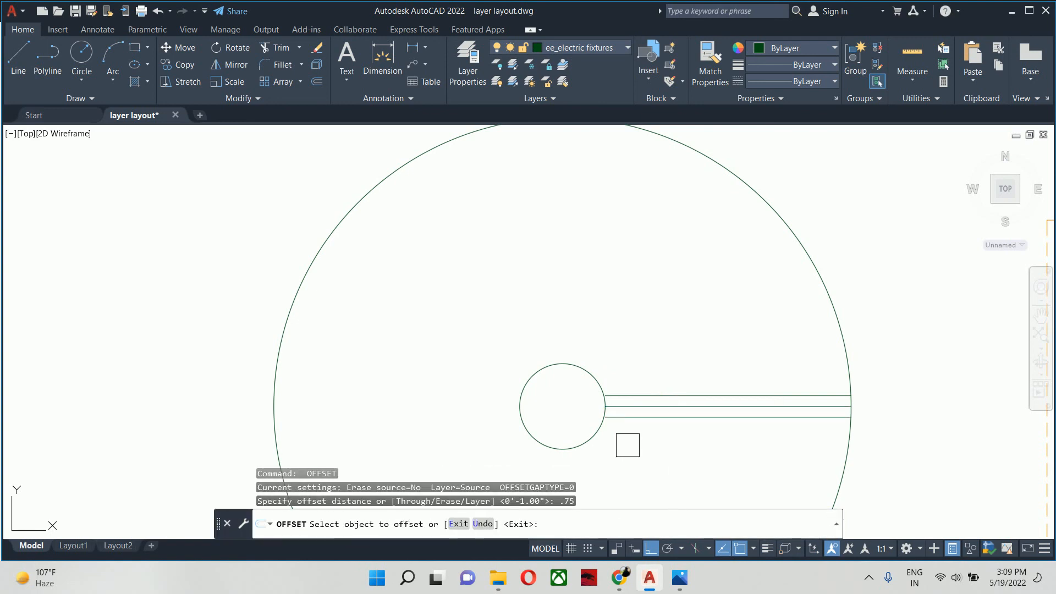
{"action": "scroll", "coordinate": [638, 385], "scroll_direction": "up", "scroll_amount": 2}
{"action": "left_click", "coordinate": [637, 402]}
{"action": "left_click", "coordinate": [609, 337]}
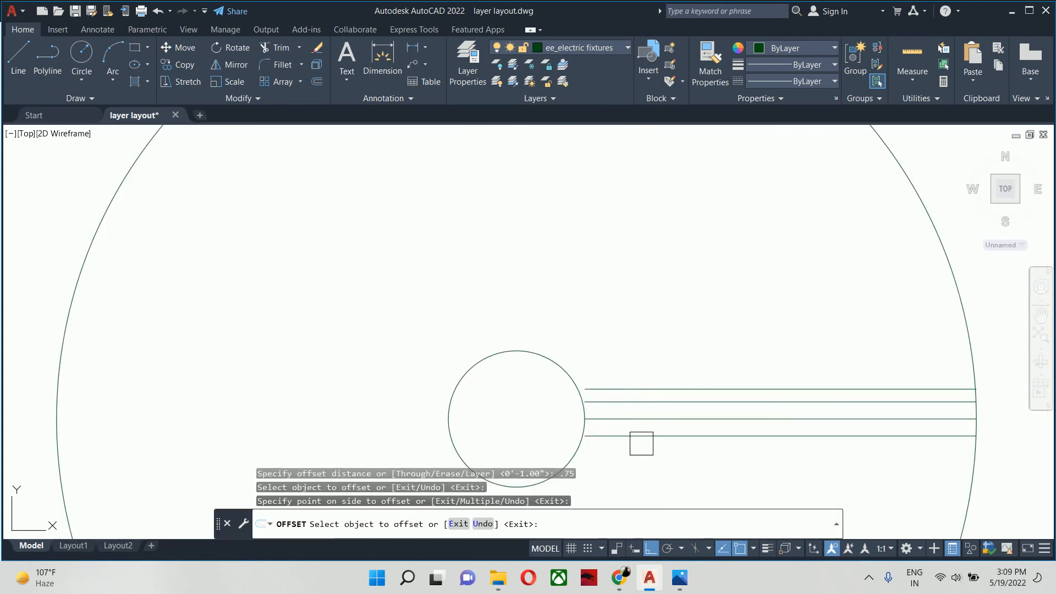
{"action": "left_click", "coordinate": [641, 442]}
{"action": "key", "text": "Escape"}
{"action": "key", "text": "Escape"}
- Draw a vertical line upward from the small circle's right quadrant, extending past the uppermost horizontal line
{"action": "middle_click_drag", "start_coordinate": [608, 441], "coordinate": [597, 421]}
{"action": "key", "text": "Escape"}
{"action": "type", "text": "l"}
{"action": "key", "text": "Return"}
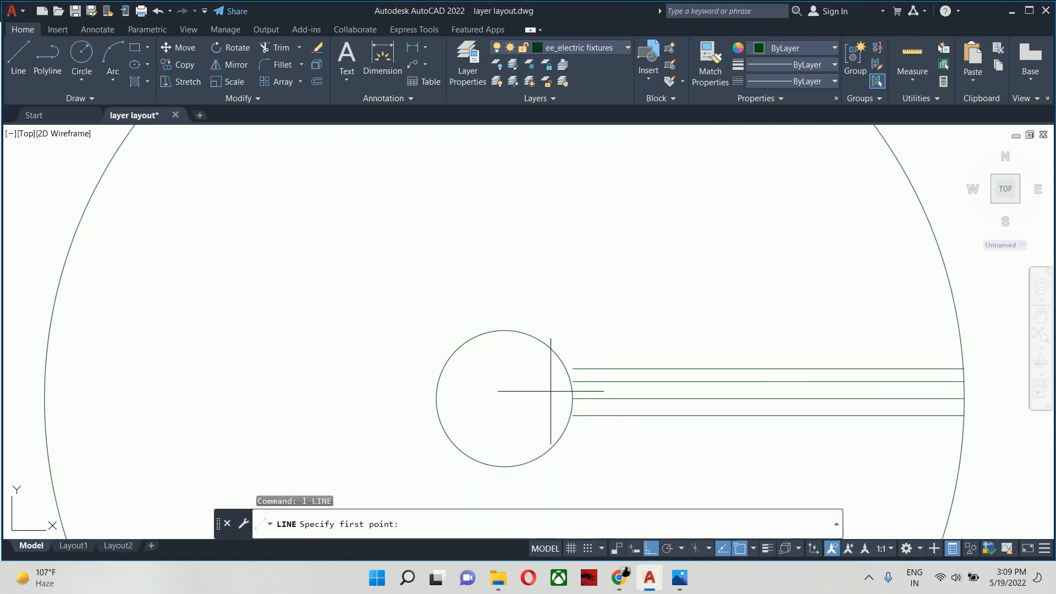
{"action": "left_click", "coordinate": [572, 397]}
{"action": "left_click", "coordinate": [554, 283]}
{"action": "key", "text": "Escape"}
- Offset the vertical line 0.75 inch away from the small circle, toward the outer circle
{"action": "type", "text": "o"}
{"action": "key", "text": "Return"}
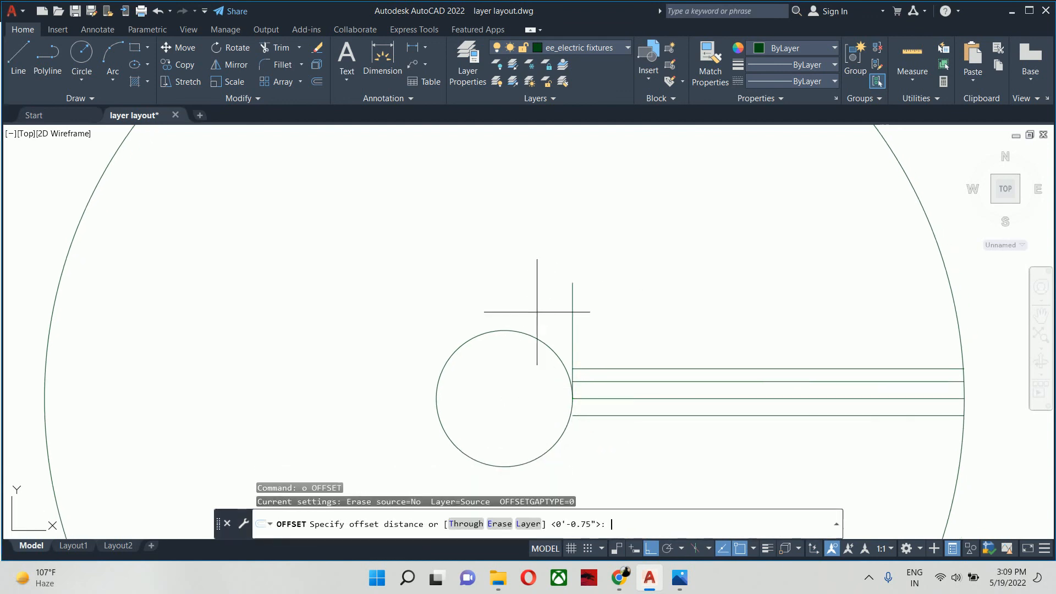
{"action": "type", "text": ".75"}
{"action": "key", "text": "Return"}
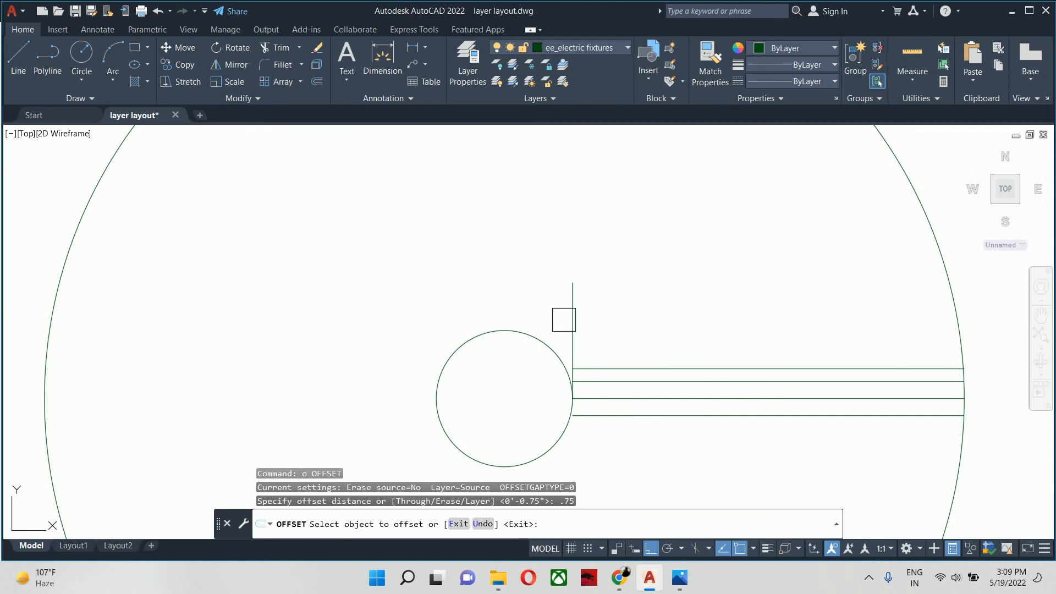
{"action": "left_click", "coordinate": [573, 318]}
{"action": "left_click", "coordinate": [596, 328]}
{"action": "key", "text": "Escape"}
{"action": "scroll", "coordinate": [596, 328], "scroll_direction": "up", "scroll_amount": 4}
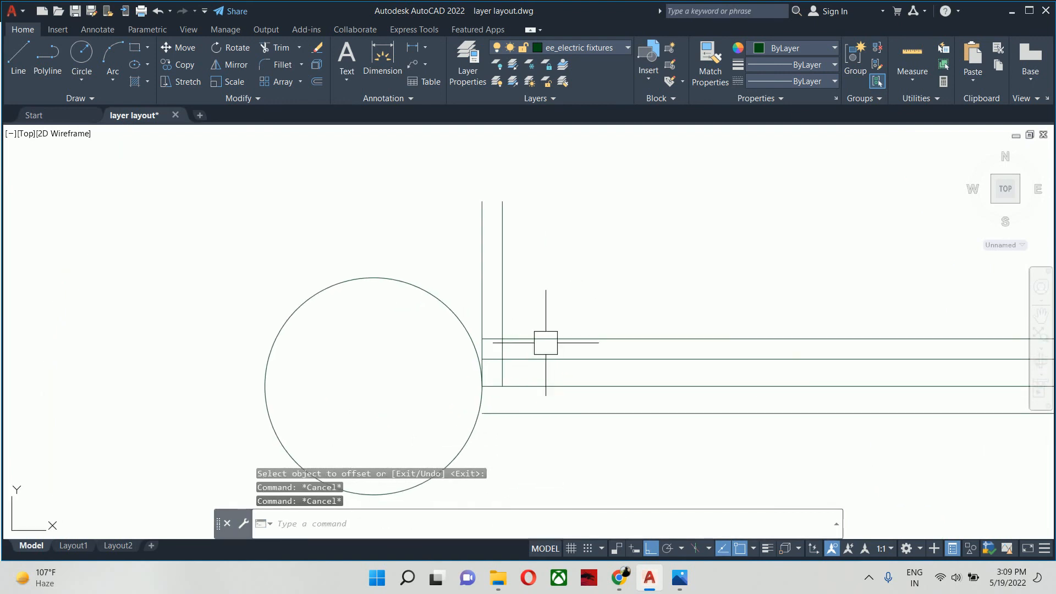
- Draw a sloped line from the offset vertical's intersection with the uppermost line to the outer end of the 1-inch offset line
{"action": "type", "text": "l"}
{"action": "key", "text": "Return"}
{"action": "left_click", "coordinate": [502, 338]}
{"action": "scroll", "coordinate": [562, 342], "scroll_direction": "down", "scroll_amount": 2}
{"action": "middle_click_drag", "start_coordinate": [573, 342], "coordinate": [66, 280]}
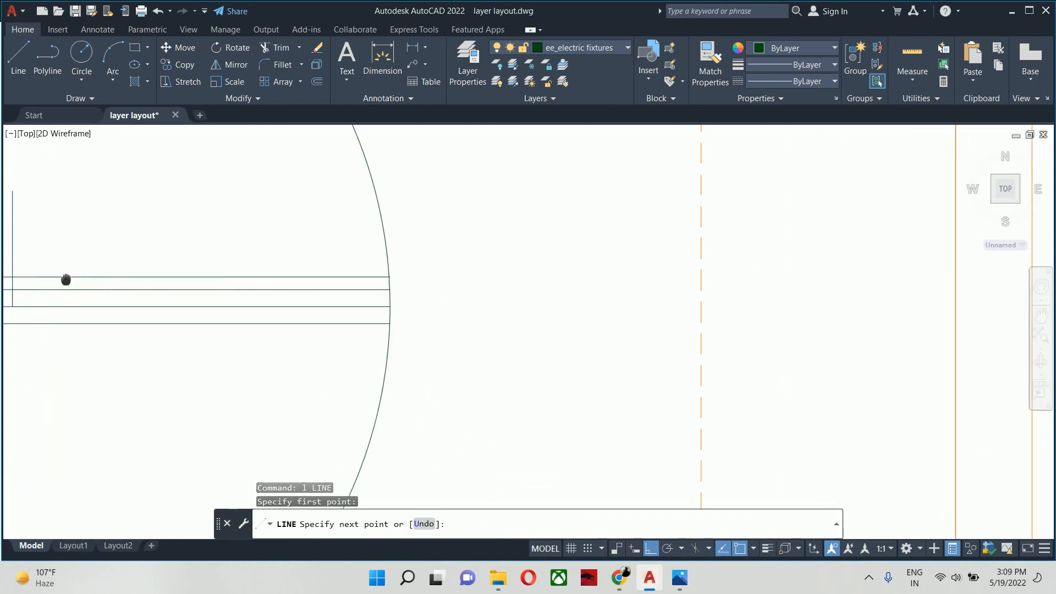
{"action": "scroll", "coordinate": [272, 281], "scroll_direction": "up", "scroll_amount": 4}
{"action": "left_click", "coordinate": [567, 303]}
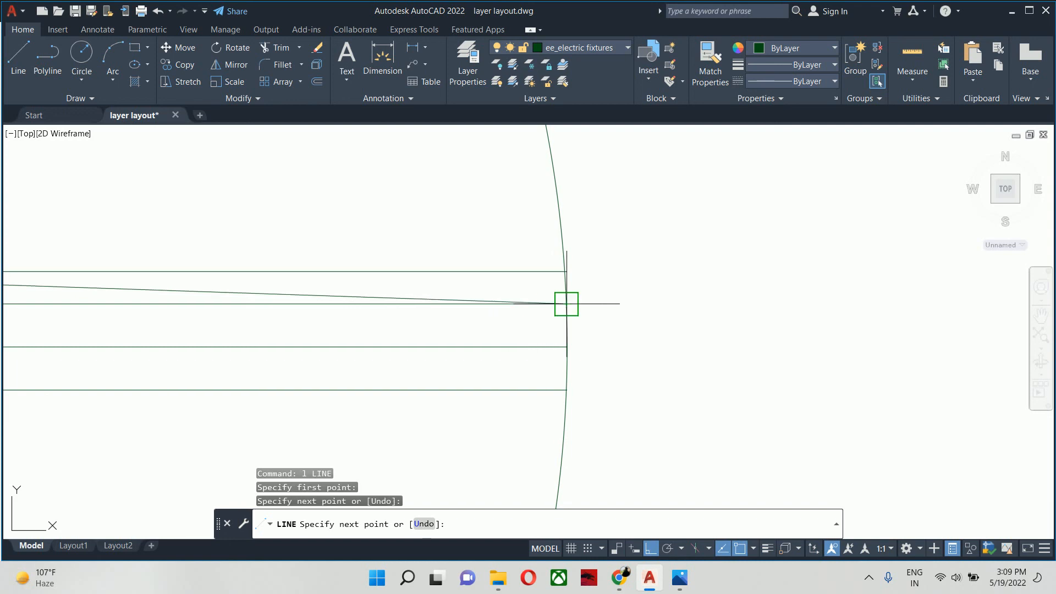
{"action": "key", "text": "Escape"}
{"action": "scroll", "coordinate": [410, 311], "scroll_direction": "down", "scroll_amount": 3}
{"action": "key", "text": "Escape"}
- Delete the uppermost horizontal guide line above the sloped blade edge
{"action": "scroll", "coordinate": [363, 308], "scroll_direction": "up", "scroll_amount": 2}
{"action": "left_click", "coordinate": [401, 275]}
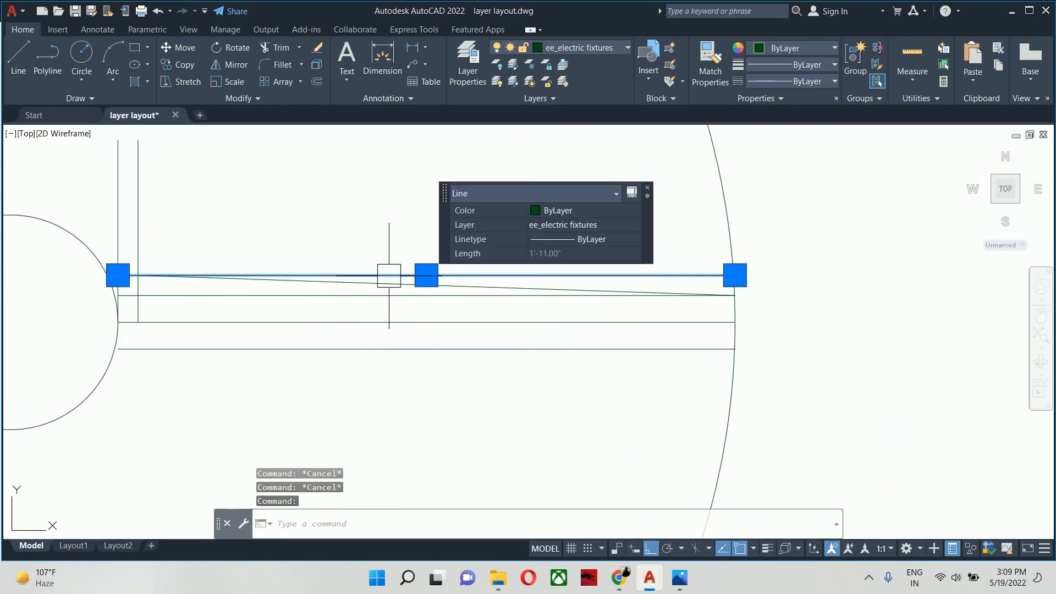
{"action": "left_click", "coordinate": [300, 309]}
{"action": "left_click", "coordinate": [281, 300]}
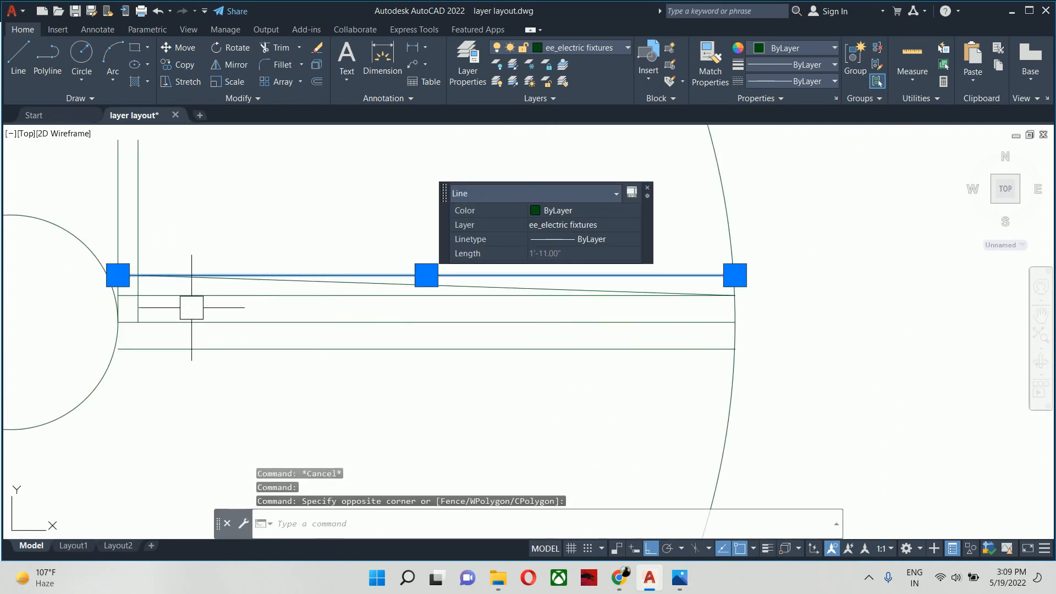
{"action": "key", "text": "Delete"}
- Trim the excess vertical and upper horizontal lines around the blade's inner end, and delete the vertical line touching the small circle
{"action": "middle_click_drag", "start_coordinate": [81, 296], "coordinate": [278, 290]}
{"action": "type", "text": "tr"}
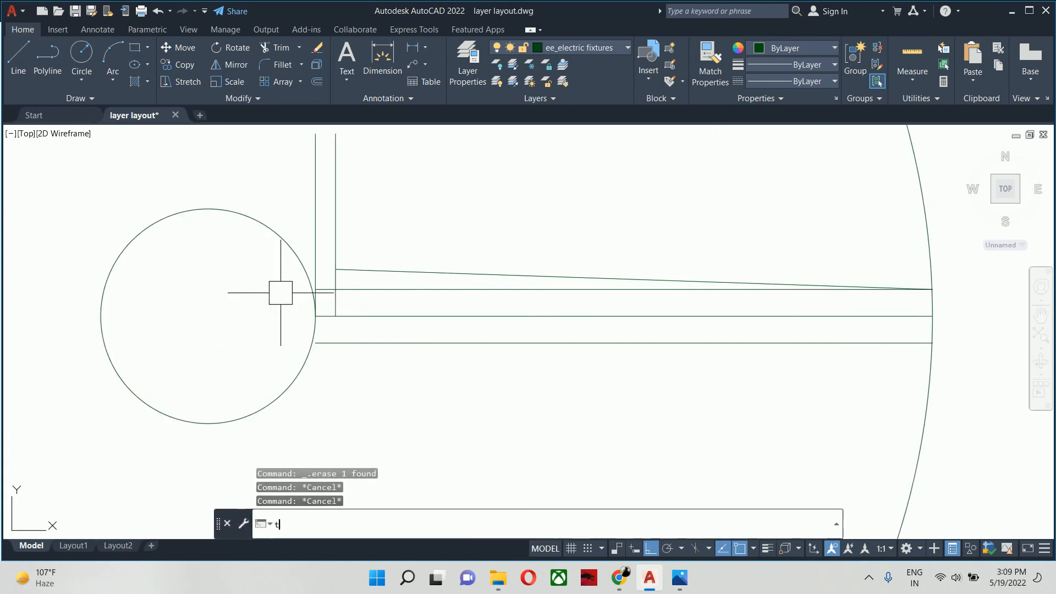
{"action": "key", "text": "Return"}
{"action": "left_click", "coordinate": [327, 237]}
{"action": "scroll", "coordinate": [316, 290], "scroll_direction": "up", "scroll_amount": 4}
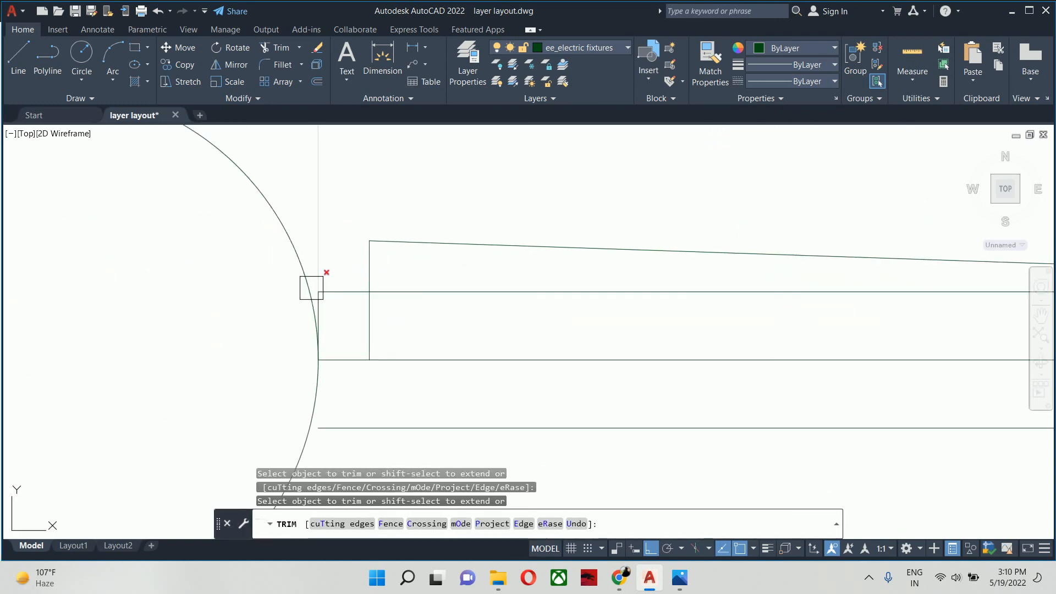
{"action": "left_click", "coordinate": [348, 290]}
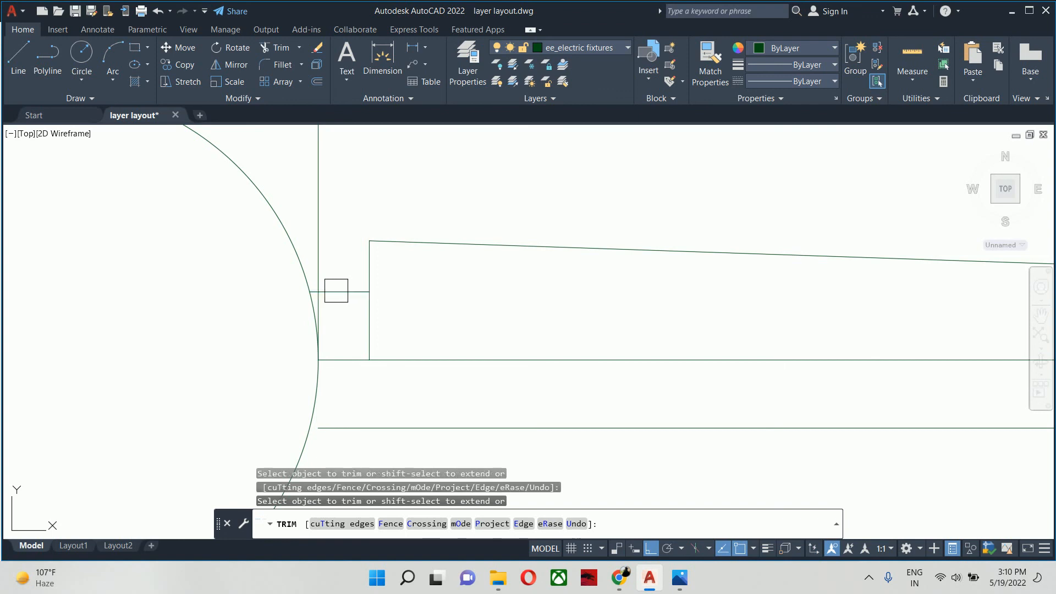
{"action": "key", "text": "Escape"}
{"action": "left_click", "coordinate": [322, 261]}
{"action": "key", "text": "Delete"}
{"action": "scroll", "coordinate": [335, 300], "scroll_direction": "down", "scroll_amount": 2}
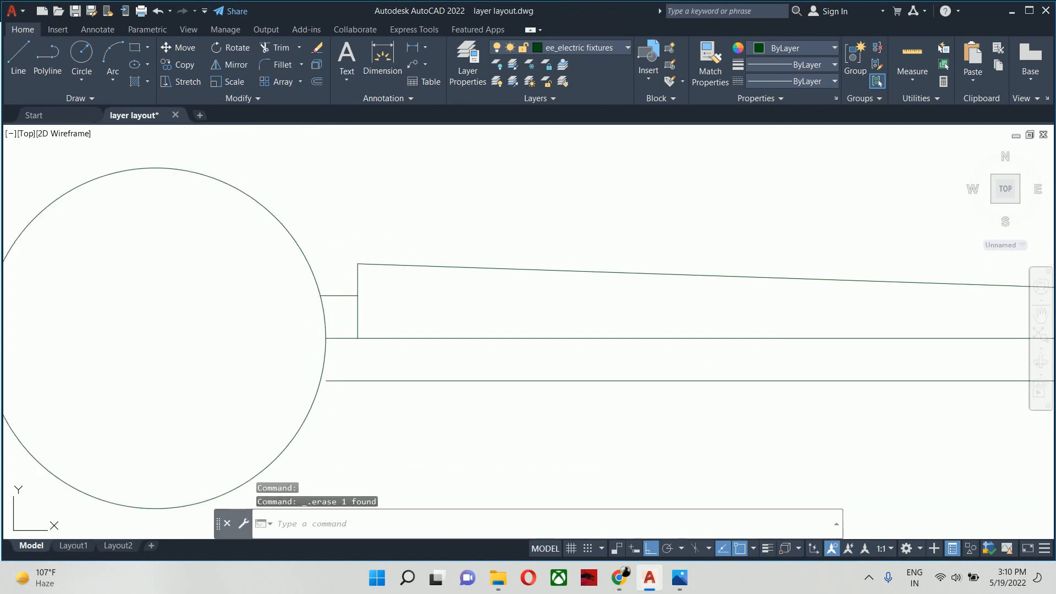
- Mirror the sloped blade edge and its vertical end line about the horizontal centre line, keeping the originals
{"action": "middle_click_drag", "start_coordinate": [335, 301], "coordinate": [340, 300]}
{"action": "key", "text": "Escape"}
{"action": "type", "text": "mi"}
{"action": "key", "text": "Return"}
{"action": "left_click", "coordinate": [374, 236]}
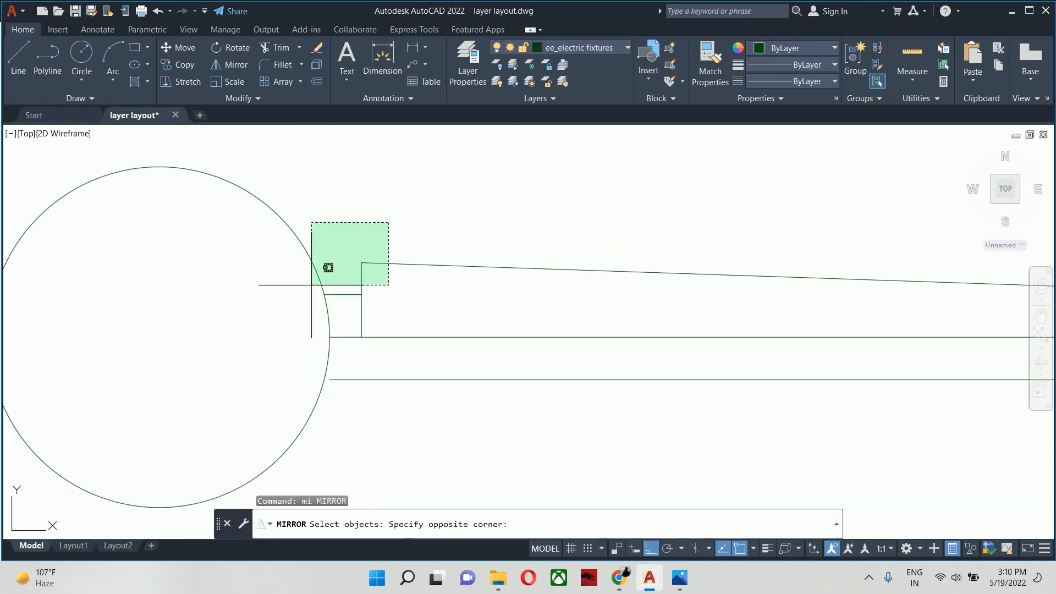
{"action": "left_click", "coordinate": [330, 280]}
{"action": "key", "text": "Return"}
{"action": "left_click", "coordinate": [330, 336]}
{"action": "left_click", "coordinate": [361, 336]}
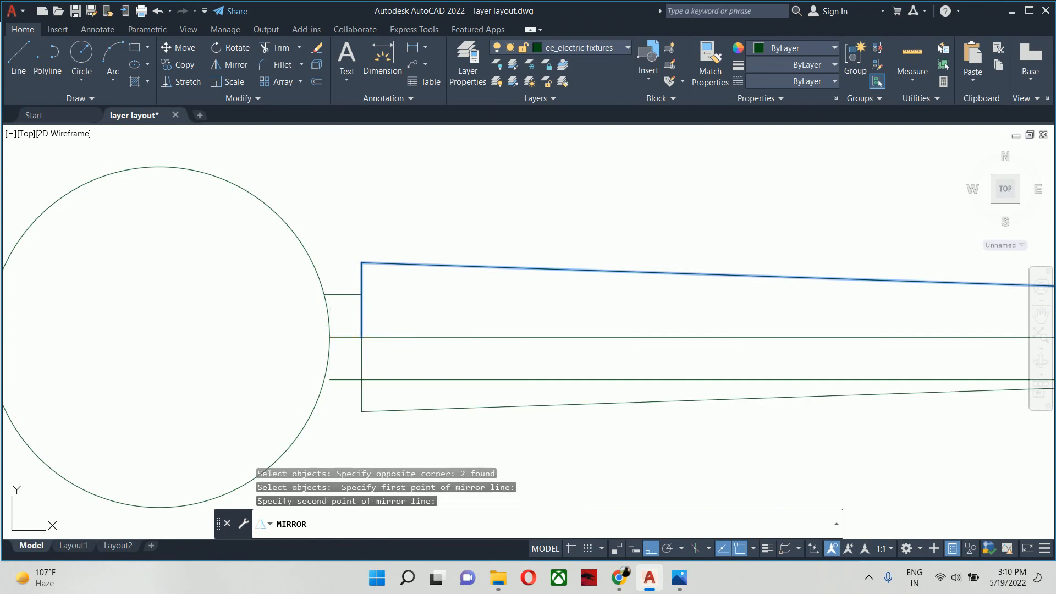
{"action": "key", "text": "Return"}
{"action": "key", "text": "Escape"}
{"action": "key", "text": "Escape"}
{"action": "key", "text": "Escape"}
- Trim the lower horizontal line inside the blade and the outer circle beyond the blade tip
{"action": "middle_click_drag", "start_coordinate": [400, 347], "coordinate": [387, 319]}
{"action": "key", "text": "Return"}
{"action": "key", "text": "Return"}
{"action": "scroll", "coordinate": [362, 340], "scroll_direction": "up", "scroll_amount": 4}
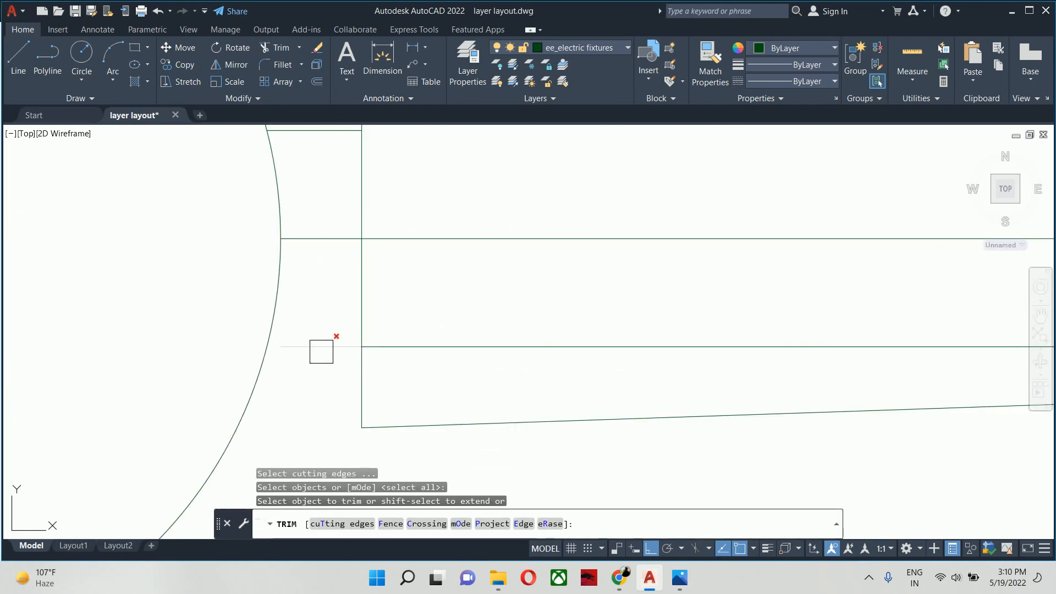
{"action": "left_click", "coordinate": [320, 348], "text": "shift"}
{"action": "left_click", "coordinate": [383, 347]}
{"action": "scroll", "coordinate": [408, 341], "scroll_direction": "down", "scroll_amount": 10}
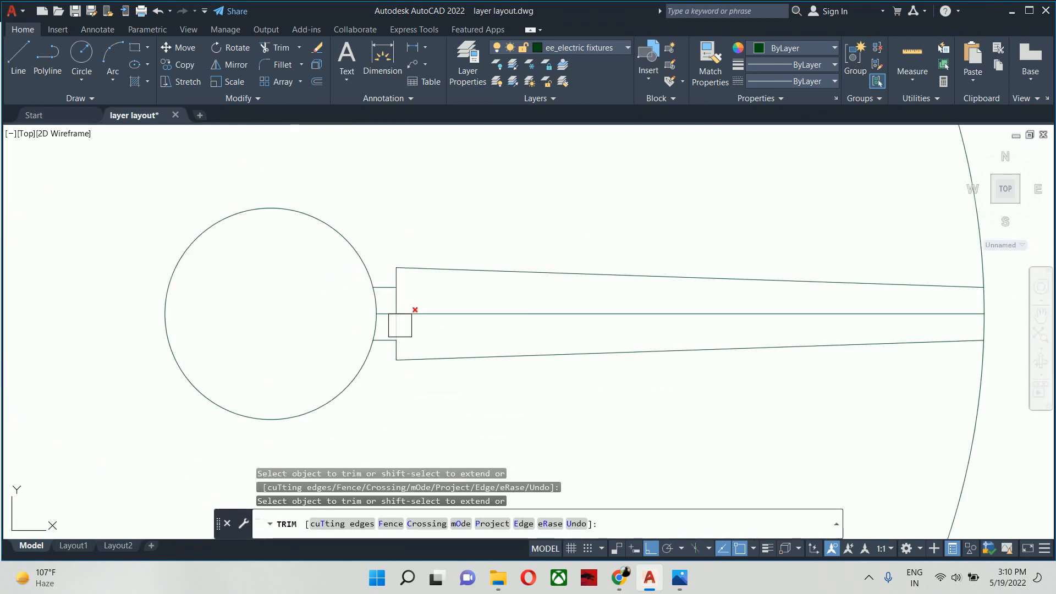
{"action": "left_click", "coordinate": [542, 323]}
{"action": "middle_click_drag", "start_coordinate": [542, 324], "coordinate": [516, 277]}
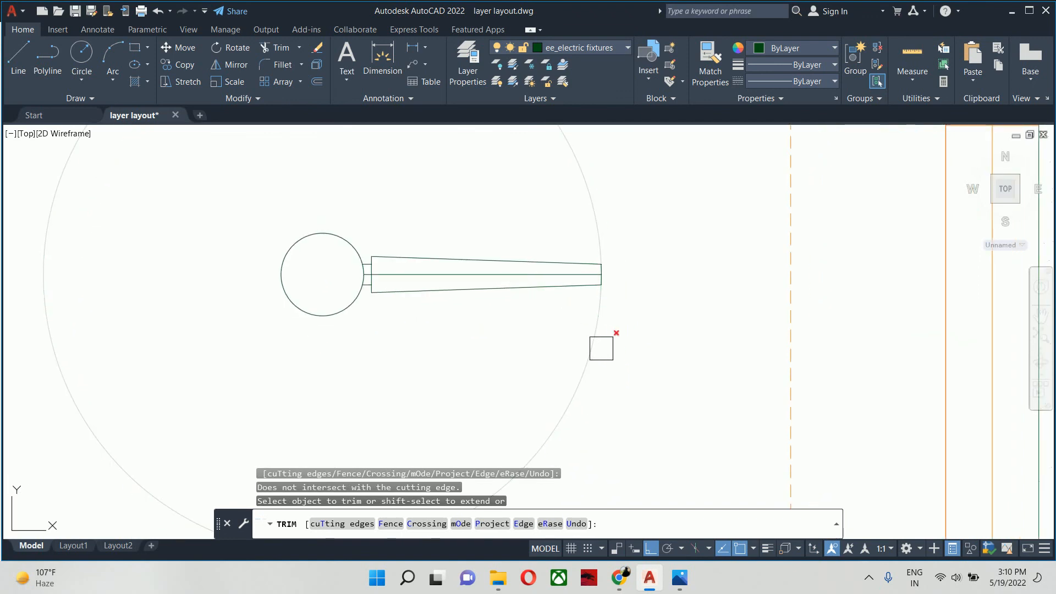
- Delete the horizontal centre line running through the fan blade
{"action": "key", "text": "Escape"}
{"action": "key", "text": "Escape"}
{"action": "key", "text": "Escape"}
{"action": "scroll", "coordinate": [365, 295], "scroll_direction": "up", "scroll_amount": 4}
{"action": "left_click", "coordinate": [434, 247]}
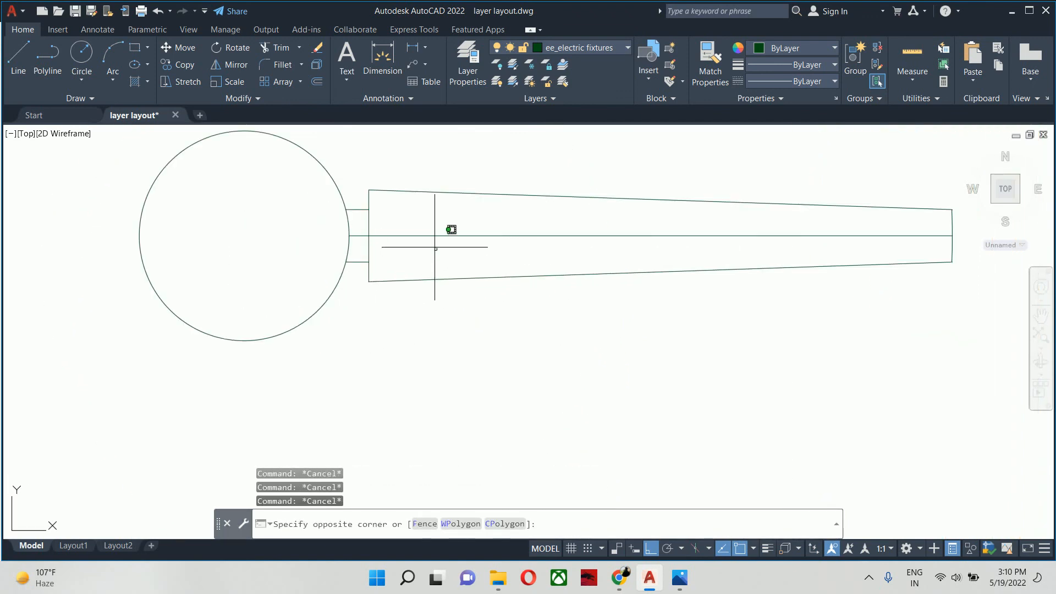
{"action": "left_click", "coordinate": [421, 232]}
{"action": "key", "text": "Delete"}
{"action": "middle_click_drag", "start_coordinate": [401, 238], "coordinate": [459, 285]}
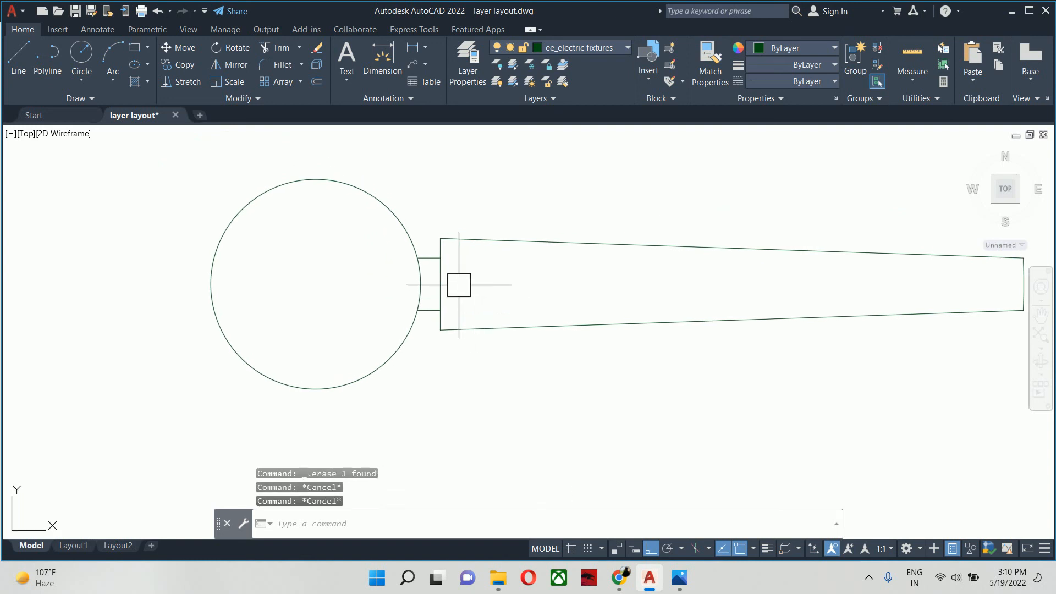
- Offset the two short connector lines between the small circle and the blade 0.25 inch inward
{"action": "key", "text": "Escape"}
{"action": "scroll", "coordinate": [417, 265], "scroll_direction": "up", "scroll_amount": 4}
{"action": "type", "text": "o"}
{"action": "key", "text": "Return"}
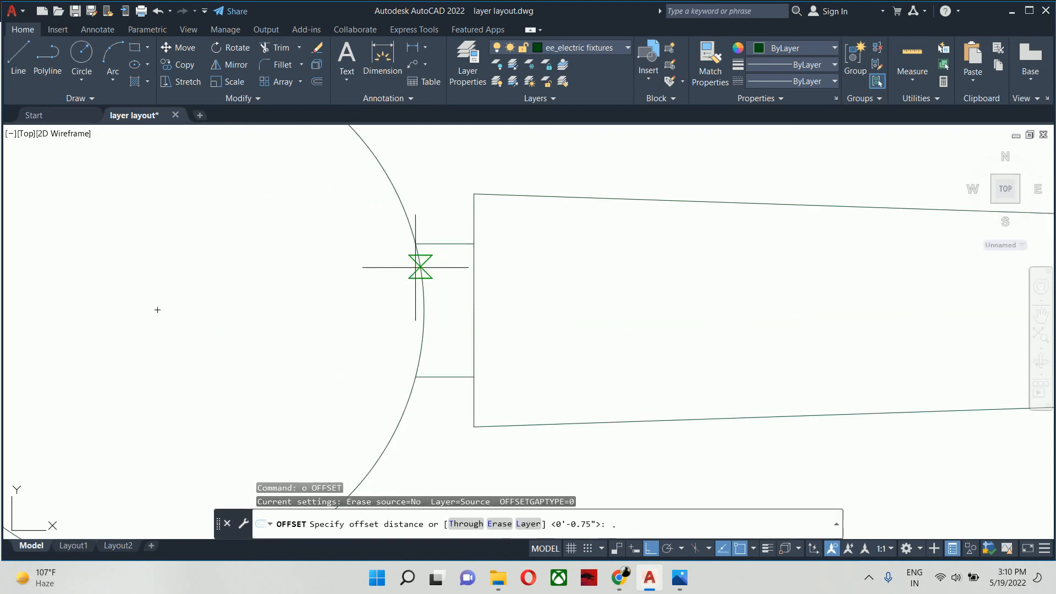
{"action": "type", "text": ".2"}
{"action": "key", "text": "Return"}
{"action": "left_click", "coordinate": [437, 244]}
{"action": "left_click", "coordinate": [445, 294]}
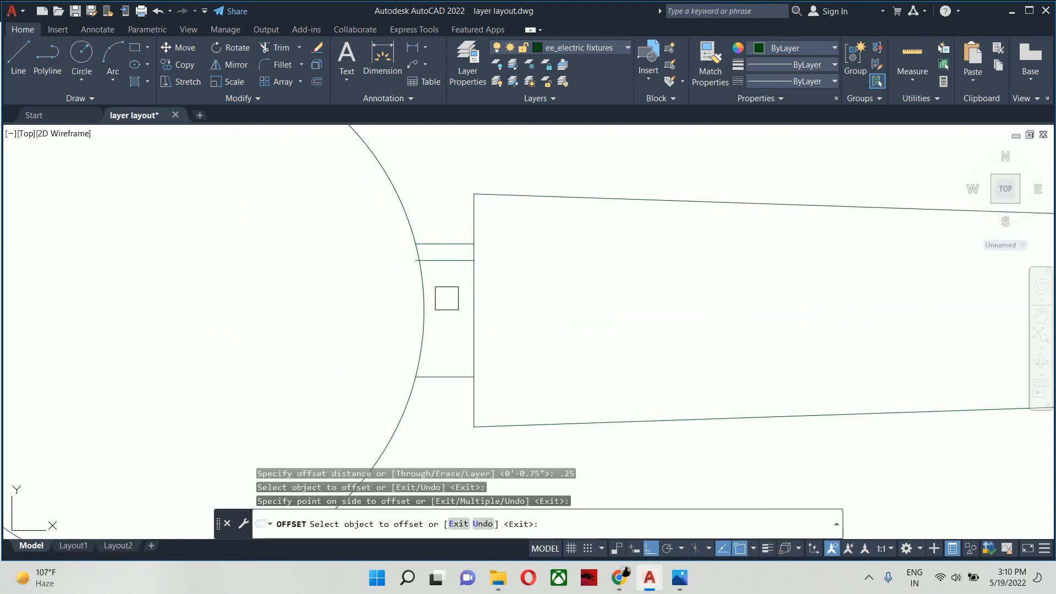
{"action": "left_click", "coordinate": [453, 378]}
{"action": "left_click", "coordinate": [437, 329]}
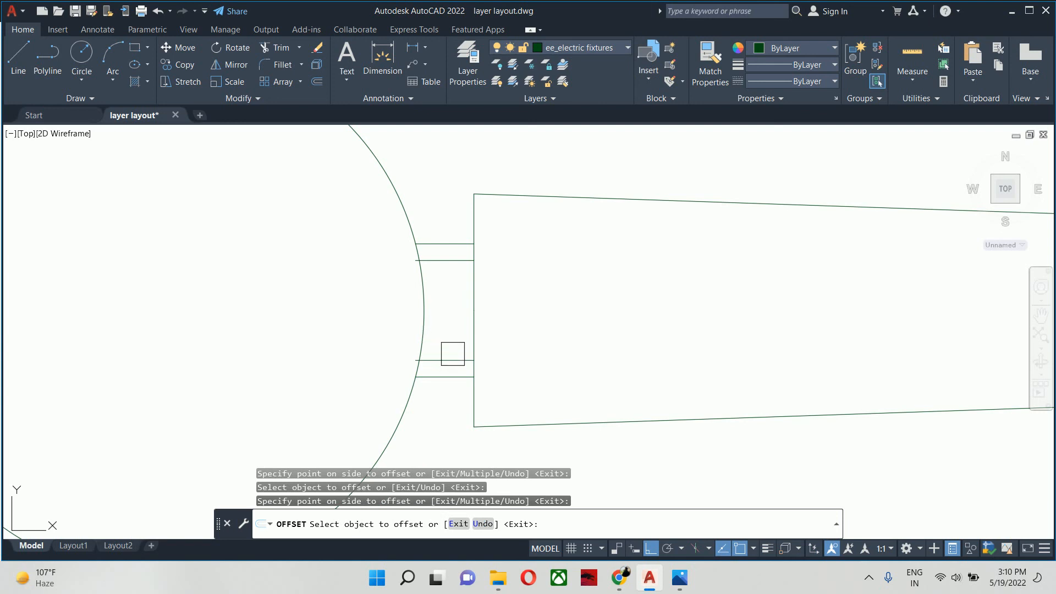
- Delete the two original outer connector lines between the small circle and the blade, keeping the inner offset pair
{"action": "key", "text": "Escape"}
{"action": "key", "text": "Escape"}
{"action": "key", "text": "Escape"}
{"action": "left_click", "coordinate": [441, 245]}
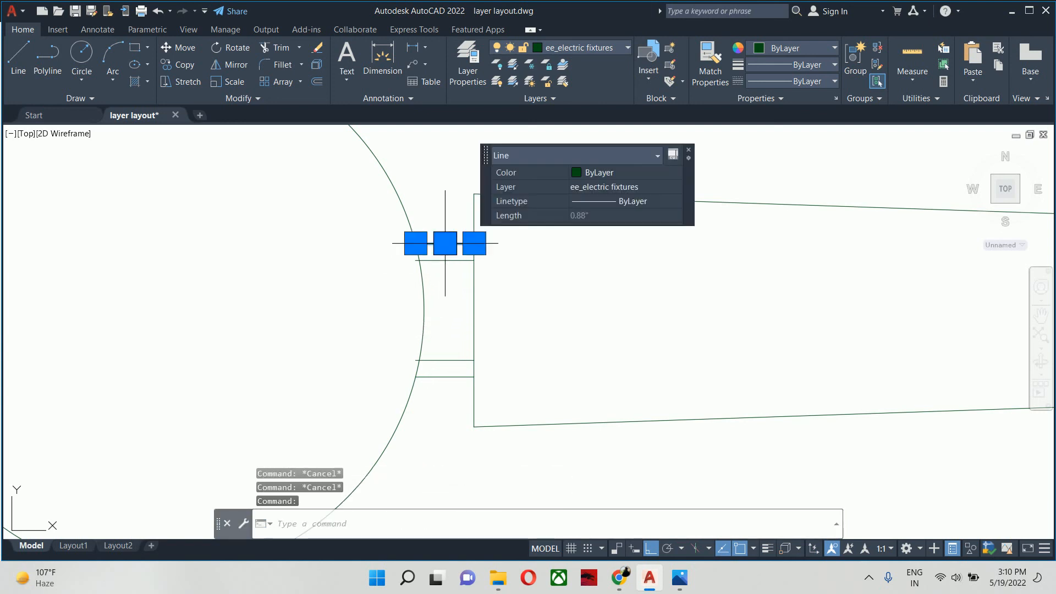
{"action": "left_click", "coordinate": [440, 376]}
{"action": "key", "text": "Delete"}
- Trim the ends of both connector lines that project inside the small circle
{"action": "middle_click_drag", "start_coordinate": [437, 380], "coordinate": [431, 379]}
{"action": "key", "text": "Escape"}
{"action": "key", "text": "Escape"}
{"action": "key", "text": "Escape"}
{"action": "type", "text": "tr"}
{"action": "key", "text": "Return"}
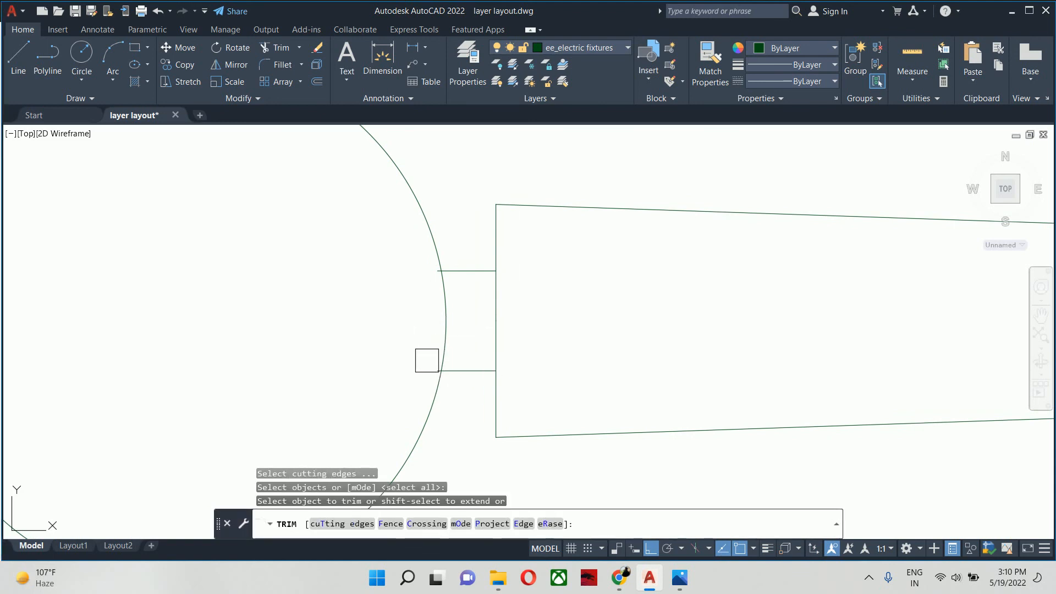
{"action": "scroll", "coordinate": [434, 366], "scroll_direction": "up", "scroll_amount": 5}
{"action": "left_click", "coordinate": [446, 384]}
{"action": "scroll", "coordinate": [457, 401], "scroll_direction": "down", "scroll_amount": 3}
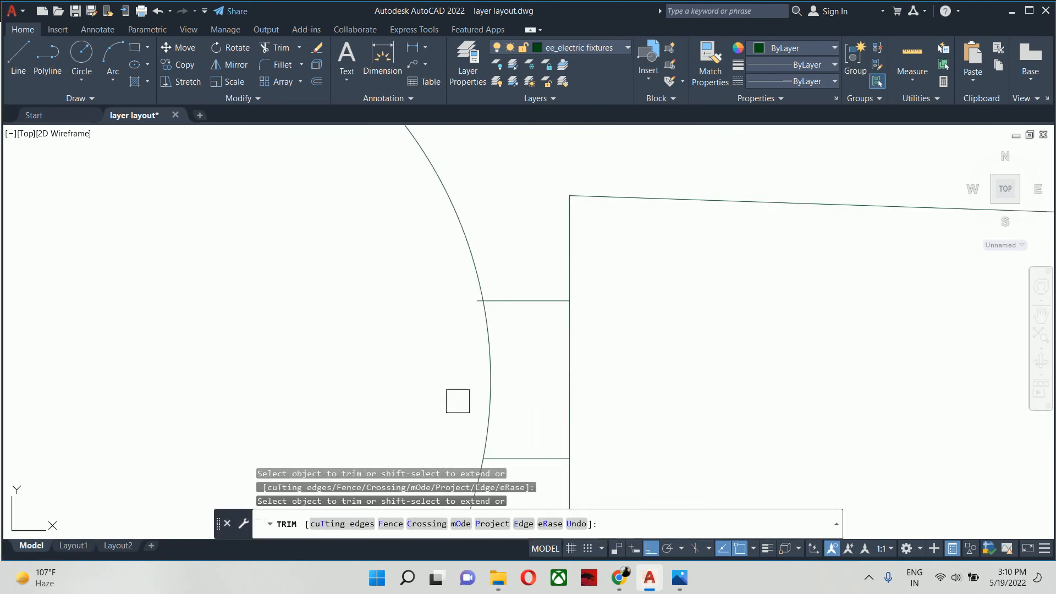
{"action": "scroll", "coordinate": [466, 304], "scroll_direction": "down", "scroll_amount": 4}
{"action": "key", "text": "Escape"}
{"action": "key", "text": "Escape"}
{"action": "key", "text": "Escape"}
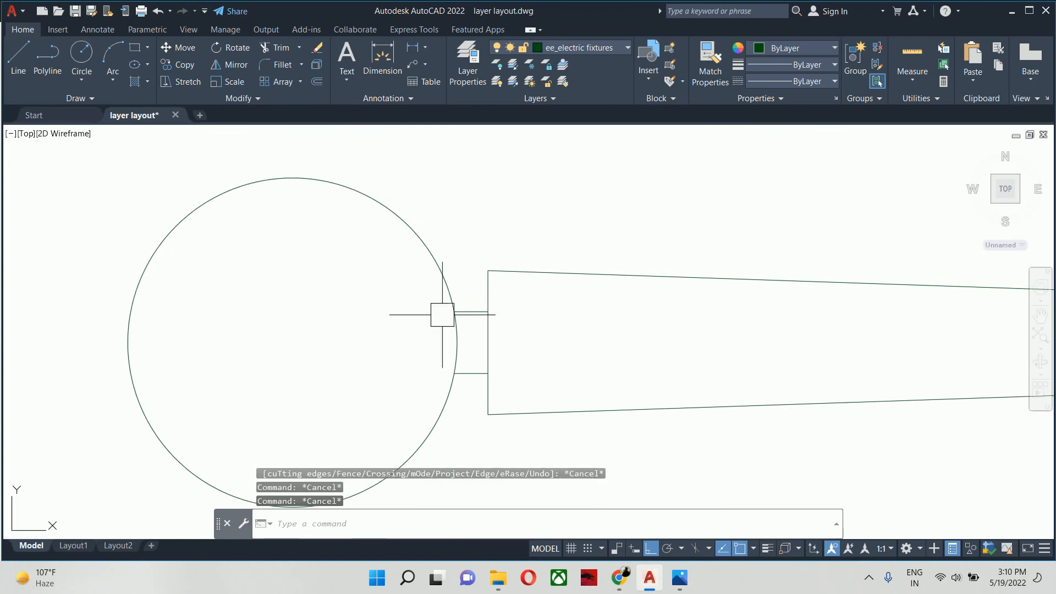
- Fillet the blade's upper corner nearest the small circle with a radius of 0.25 inch
{"action": "type", "text": "f"}
{"action": "key", "text": "Return"}
{"action": "type", "text": "r"}
{"action": "key", "text": "Return"}
{"action": "type", "text": "."}
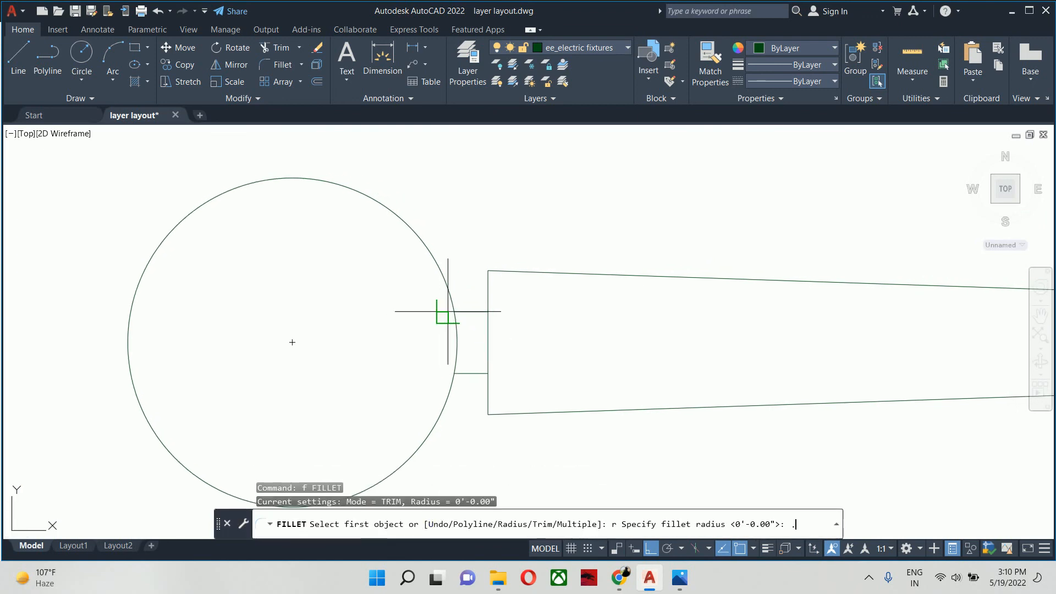
{"action": "type", "text": "25"}
{"action": "key", "text": "Return"}
{"action": "left_click", "coordinate": [496, 289]}
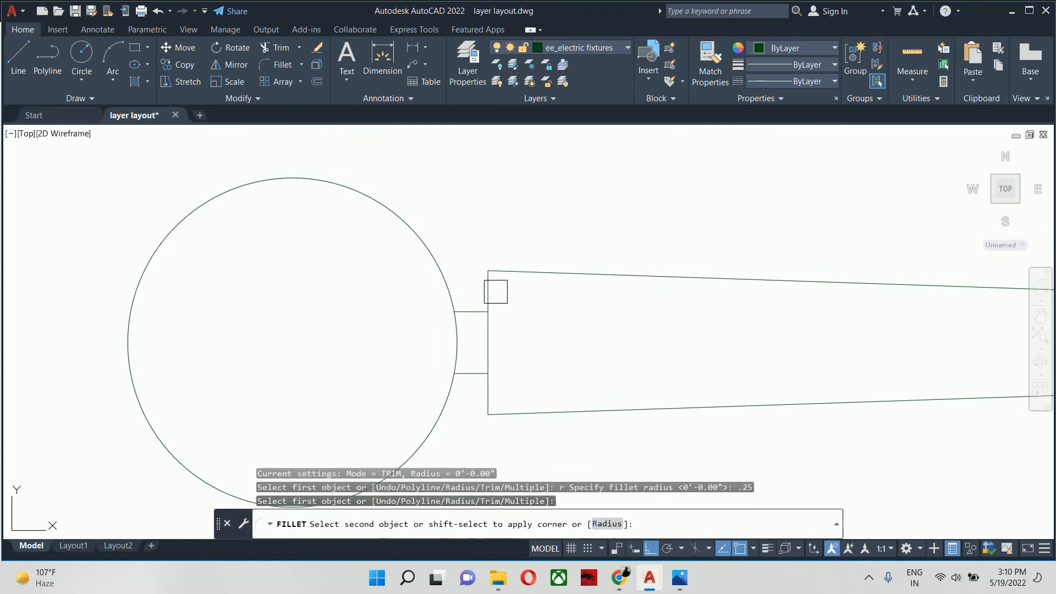
{"action": "left_click", "coordinate": [507, 278]}
{"action": "key", "text": "Escape"}
{"action": "type", "text": "f"}
{"action": "key", "text": "Return"}
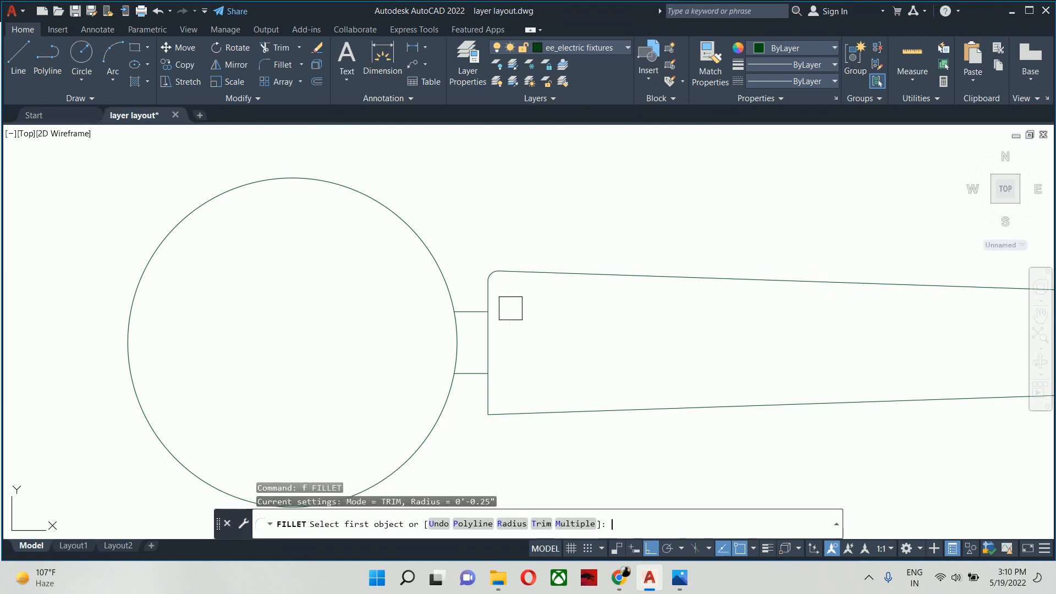
{"action": "type", "text": "r"}
{"action": "key", "text": "Return"}
{"action": "type", "text": "5"}
{"action": "key", "text": "Return"}
- Fillet the blade's lower corner nearest the small circle with a radius of 0.5 inch
{"action": "key", "text": "Return"}
{"action": "key", "text": "Return"}
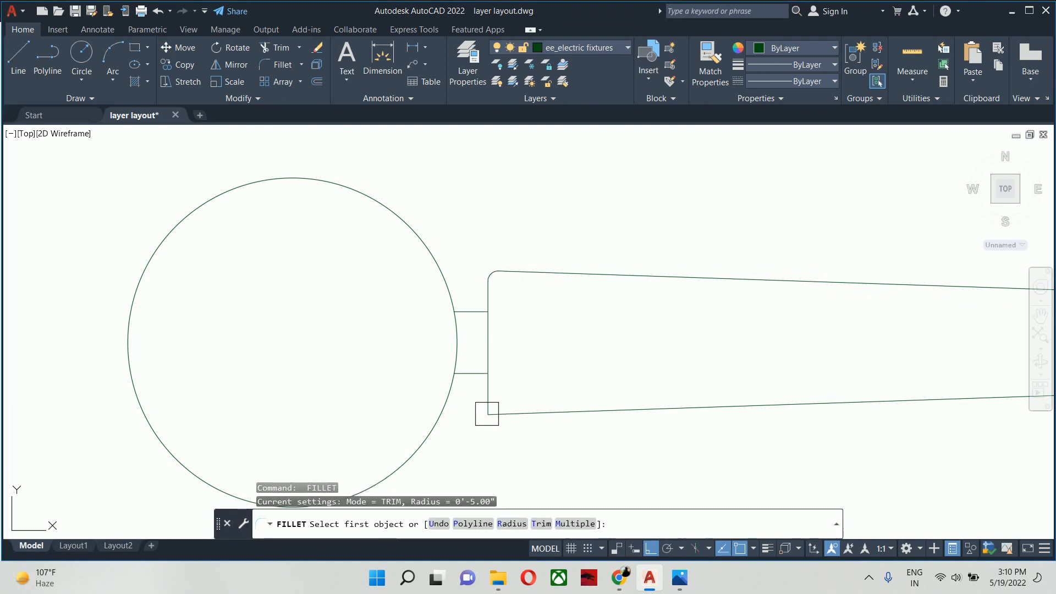
{"action": "type", "text": "r"}
{"action": "key", "text": "Return"}
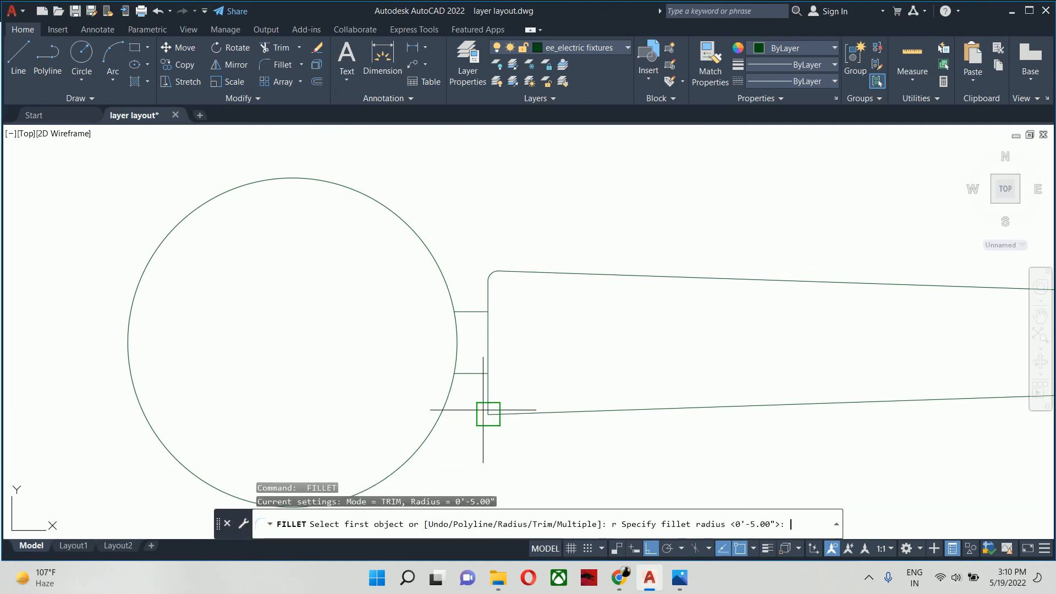
{"action": "type", "text": ".5"}
{"action": "key", "text": "Return"}
{"action": "left_click", "coordinate": [488, 395]}
{"action": "left_click", "coordinate": [517, 401]}
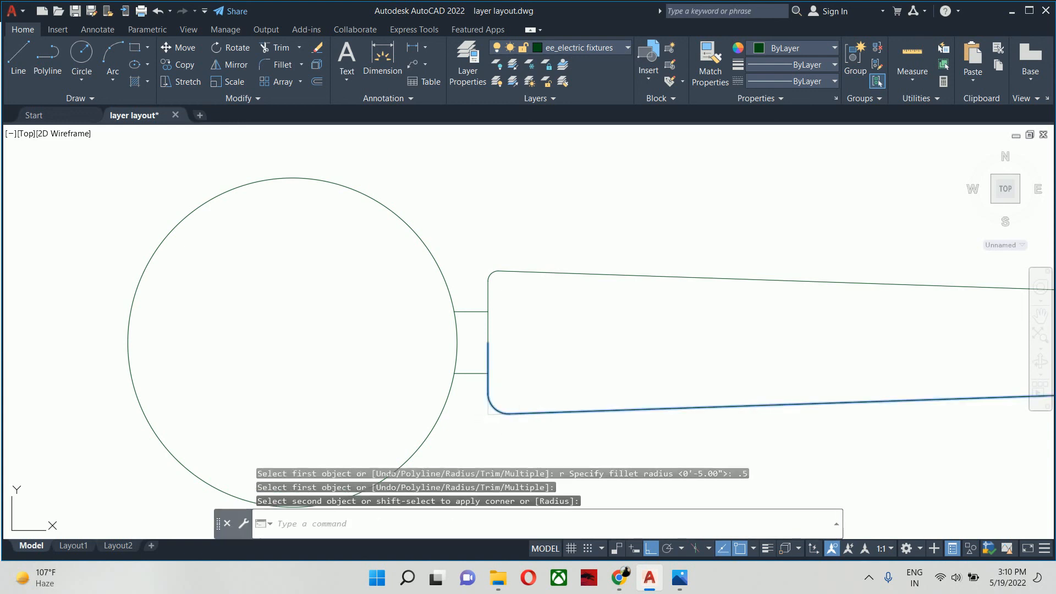
- Fillet the blade's upper inner corner with a 0.5 inch radius and delete the leftover 0.25 inch arc
{"action": "scroll", "coordinate": [477, 290], "scroll_direction": "up", "scroll_amount": 4}
{"action": "key", "text": "Return"}
{"action": "left_click", "coordinate": [511, 292]}
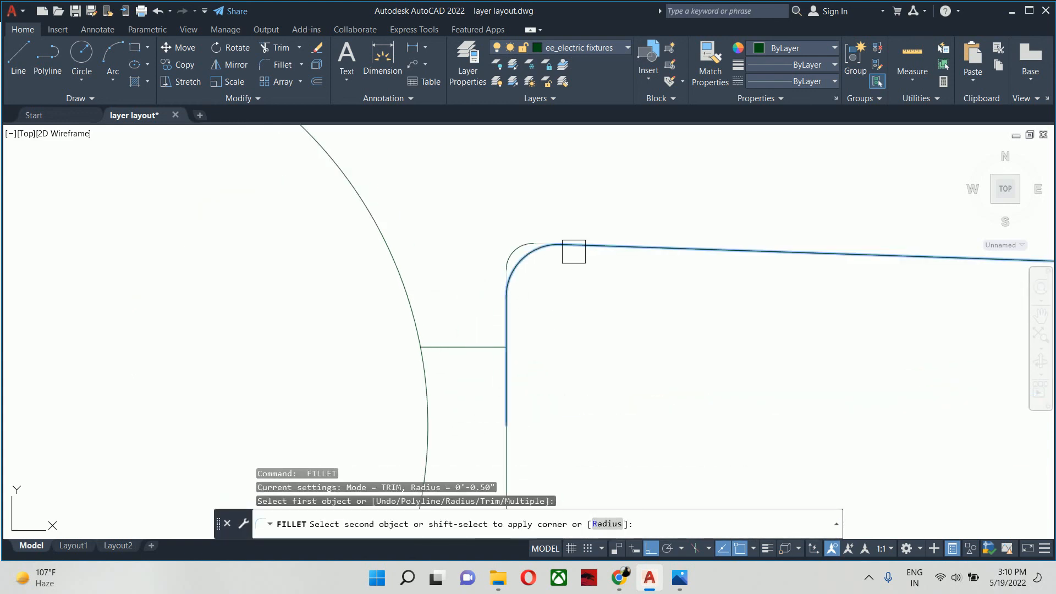
{"action": "key", "text": "Escape"}
{"action": "left_click", "coordinate": [514, 250]}
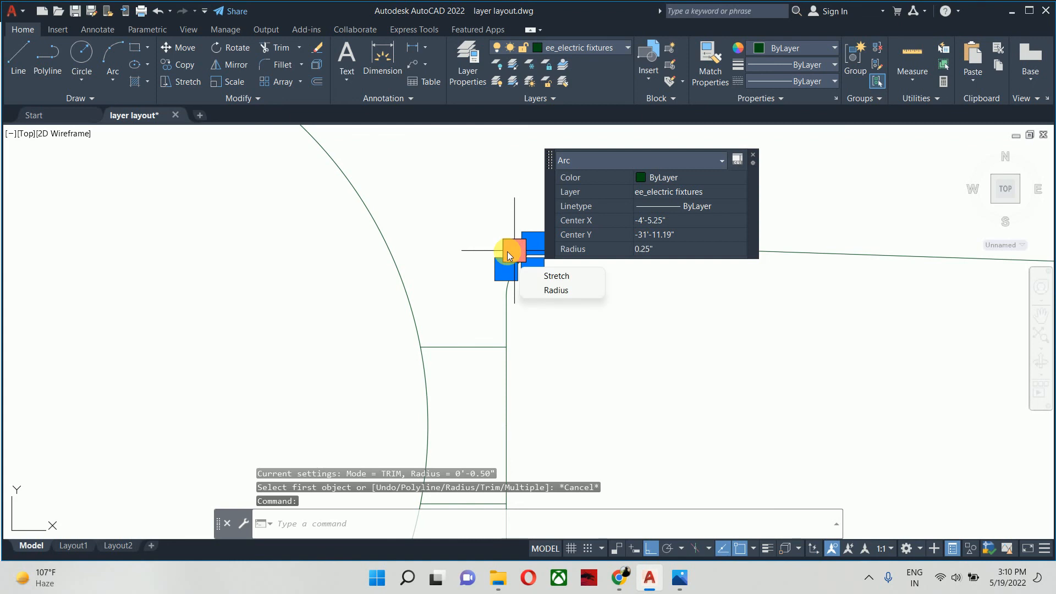
{"action": "key", "text": "Delete"}
- Draw a screw-hole circle of about 0.16 inch radius inside the blade, aligned with the upper connector line
{"action": "middle_click_drag", "start_coordinate": [508, 347], "coordinate": [385, 347]}
{"action": "scroll", "coordinate": [384, 347], "scroll_direction": "down", "scroll_amount": 4}
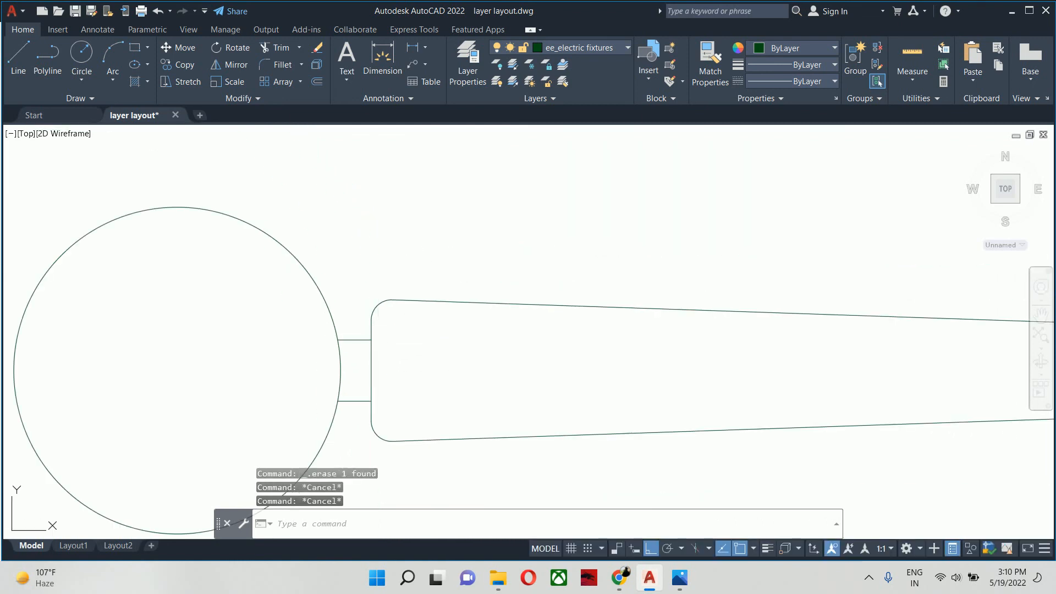
{"action": "type", "text": "c"}
{"action": "key", "text": "Return"}
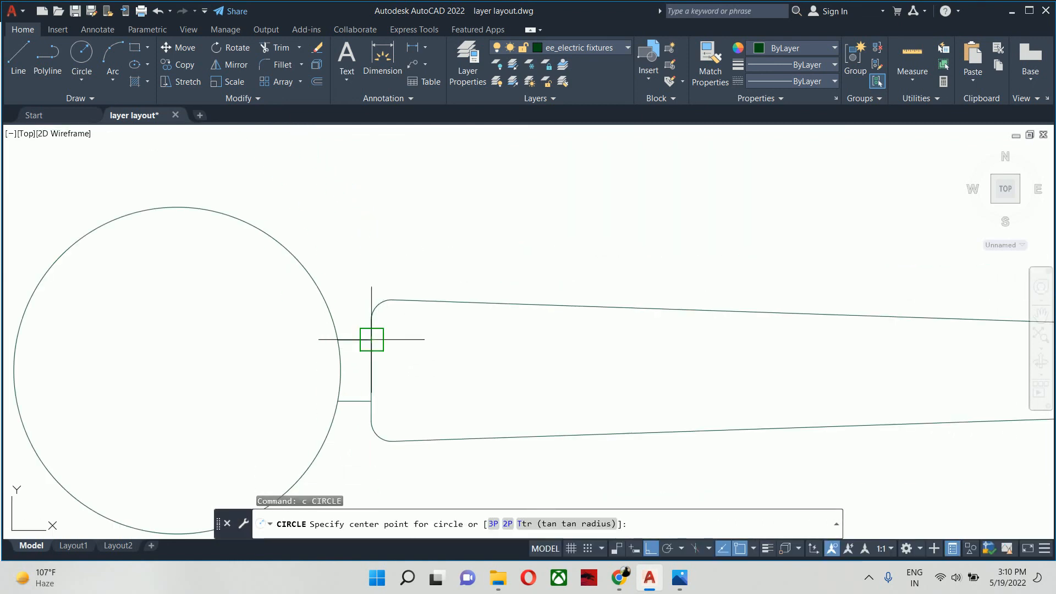
{"action": "left_click", "coordinate": [413, 338]}
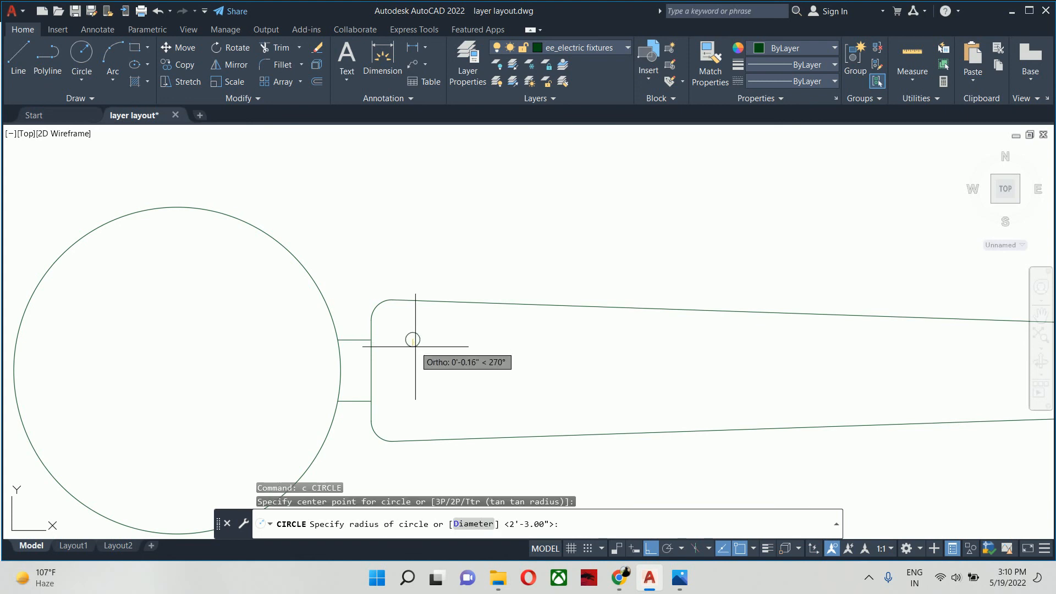
{"action": "key", "text": "Escape"}
{"action": "key", "text": "Escape"}
- Mirror the screw-hole circle about the blade's horizontal centre line, keeping the original
{"action": "type", "text": "mi"}
{"action": "key", "text": "Return"}
{"action": "left_click", "coordinate": [411, 345]}
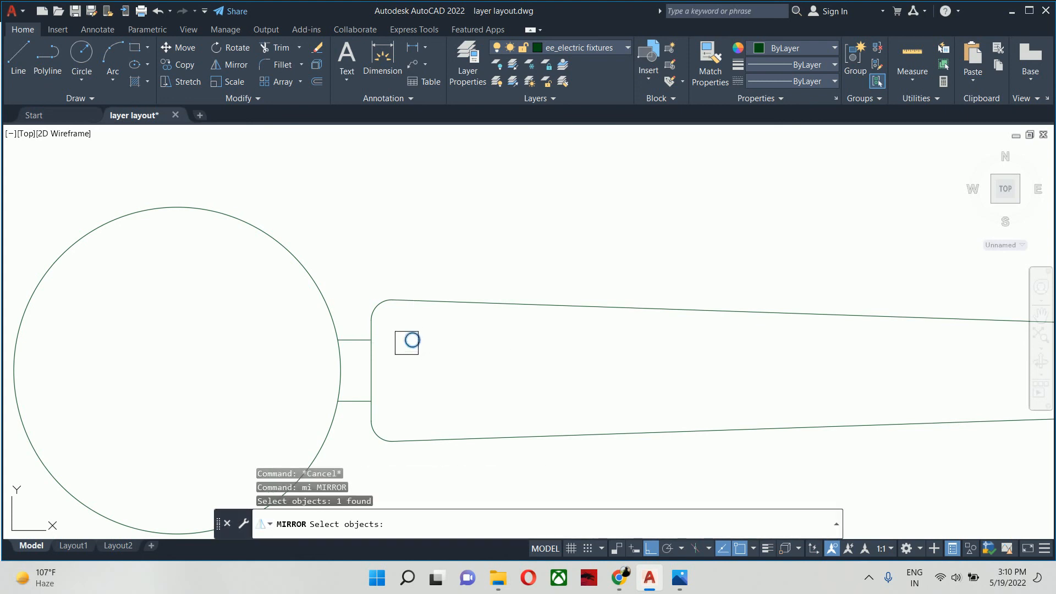
{"action": "scroll", "coordinate": [404, 350], "scroll_direction": "up", "scroll_amount": 4}
{"action": "key", "text": "Return"}
{"action": "left_click", "coordinate": [321, 401]}
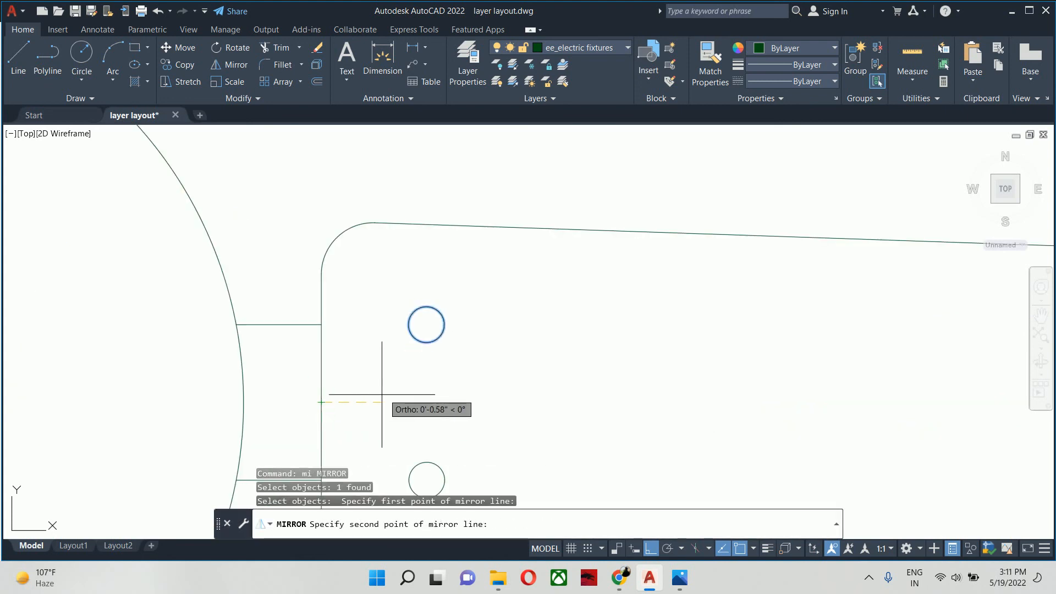
{"action": "left_click", "coordinate": [385, 402]}
{"action": "key", "text": "Return"}
{"action": "key", "text": "Escape"}
{"action": "key", "text": "Escape"}
{"action": "key", "text": "Escape"}
{"action": "scroll", "coordinate": [387, 386], "scroll_direction": "down", "scroll_amount": 4}
{"action": "left_click", "coordinate": [449, 395]}
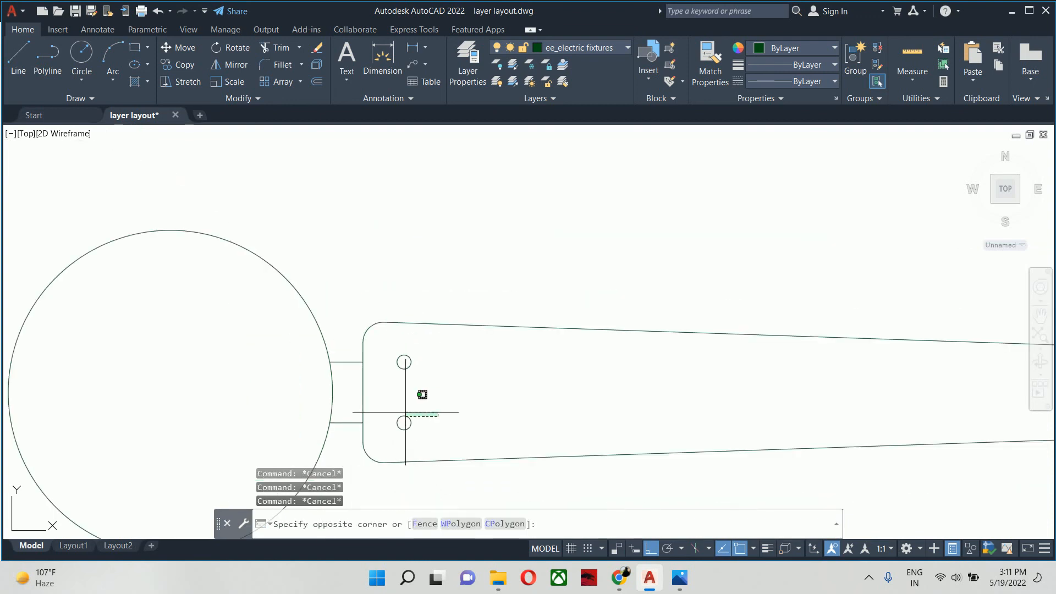
{"action": "left_click", "coordinate": [405, 417]}
{"action": "scroll", "coordinate": [399, 424], "scroll_direction": "up", "scroll_amount": 4}
{"action": "type", "text": "mi"}
{"action": "key", "text": "Return"}
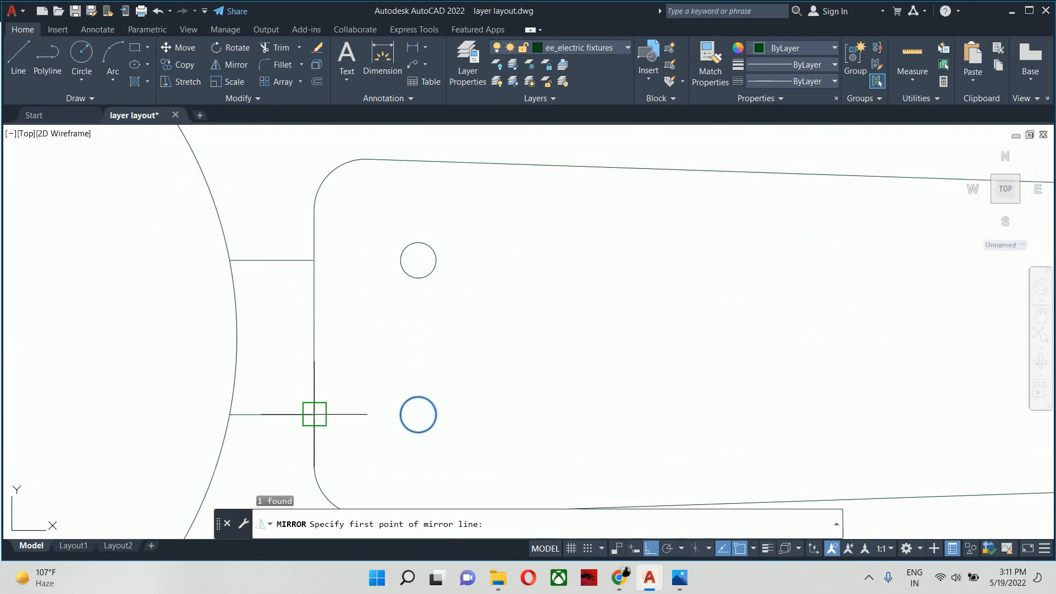
{"action": "key", "text": "Escape"}
{"action": "key", "text": "Escape"}
- Copy the lower screw-hole circle upward to the blade's horizontal centre line, midway between the two circles
{"action": "type", "text": "co"}
{"action": "key", "text": "Return"}
{"action": "left_click", "coordinate": [407, 425]}
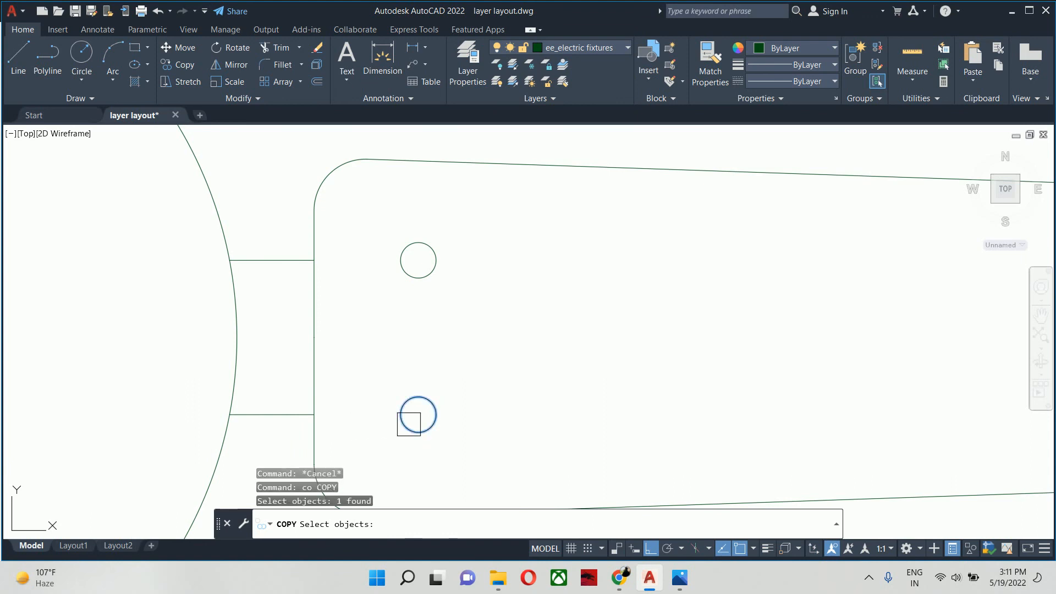
{"action": "key", "text": "Return"}
{"action": "left_click", "coordinate": [314, 414]}
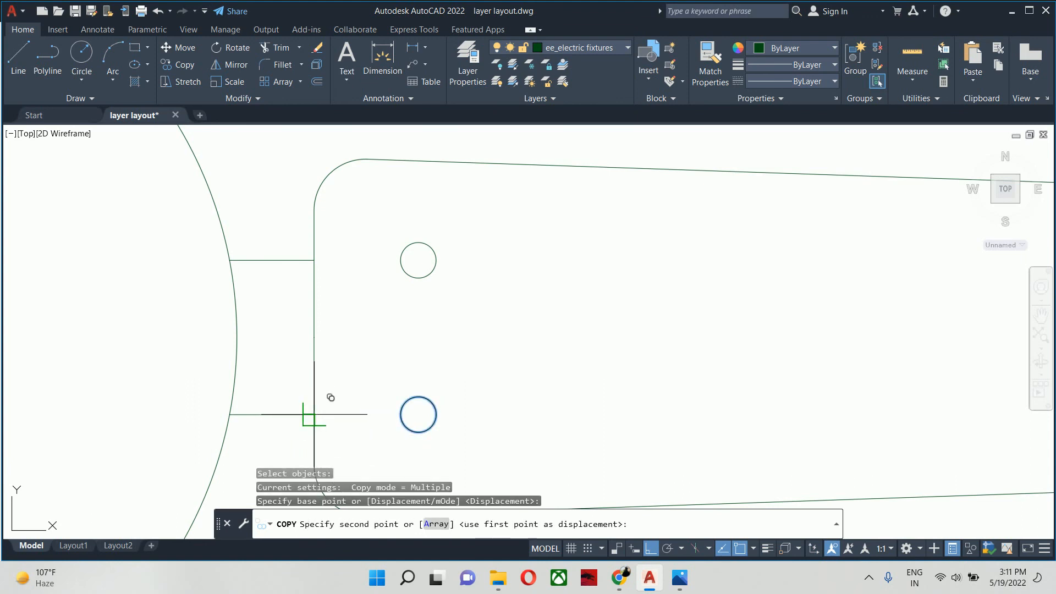
{"action": "left_click", "coordinate": [314, 338]}
{"action": "key", "text": "Escape"}
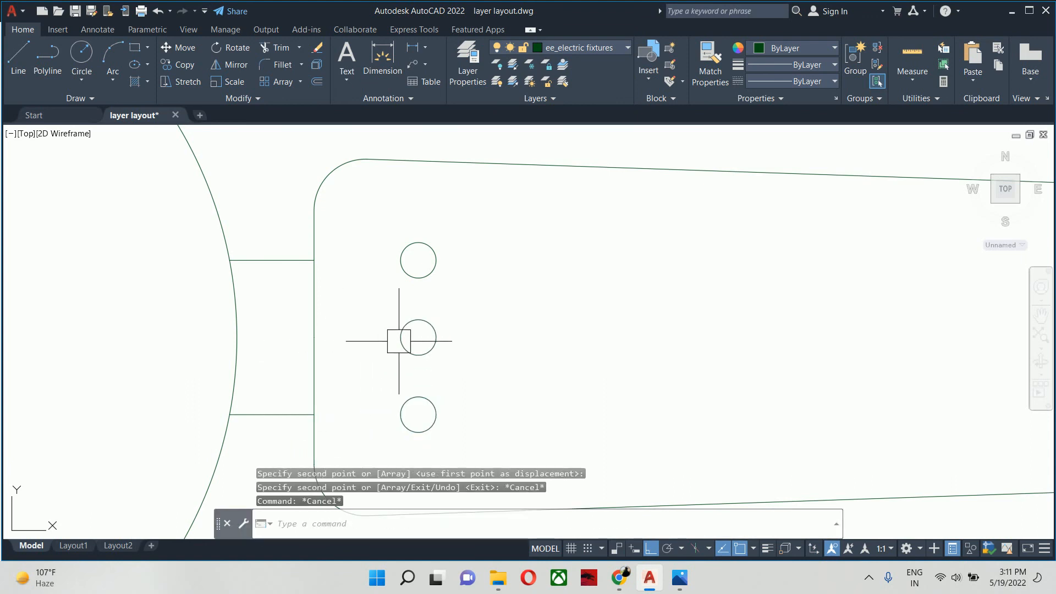
- Move the middle screw-hole circle about 1 inch horizontally toward the blade tip
{"action": "type", "text": "m"}
{"action": "key", "text": "Return"}
{"action": "left_click", "coordinate": [404, 337]}
{"action": "key", "text": "Return"}
{"action": "left_click", "coordinate": [418, 338]}
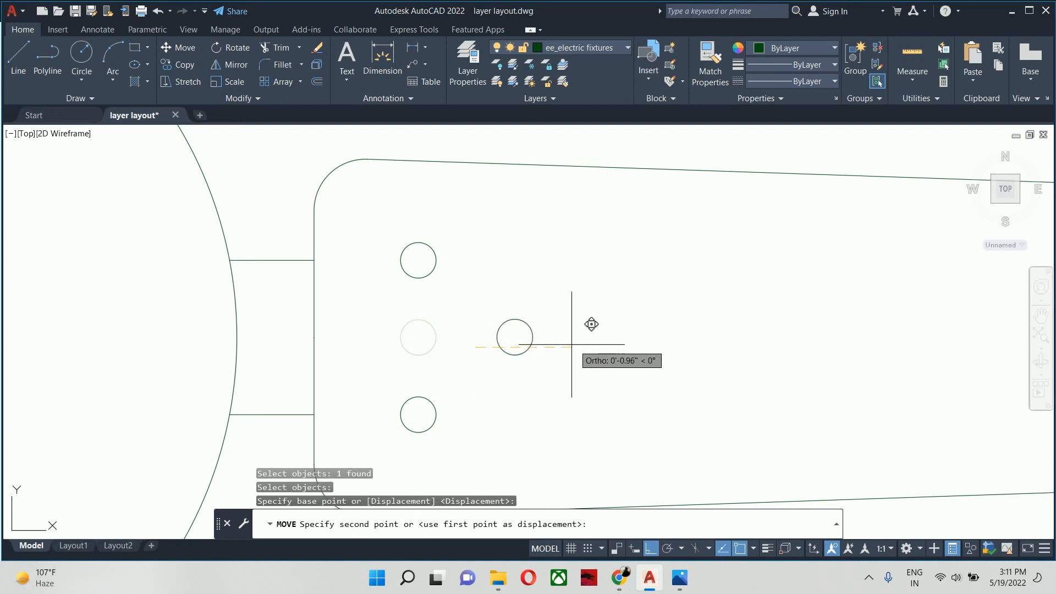
{"action": "left_click", "coordinate": [593, 327]}
{"action": "key", "text": "Escape"}
{"action": "key", "text": "Escape"}
- Move the upper screw-hole circle slightly down toward the blade's centre line
{"action": "type", "text": "m"}
{"action": "key", "text": "Return"}
{"action": "left_click", "coordinate": [455, 295]}
{"action": "left_click", "coordinate": [417, 248]}
{"action": "key", "text": "Return"}
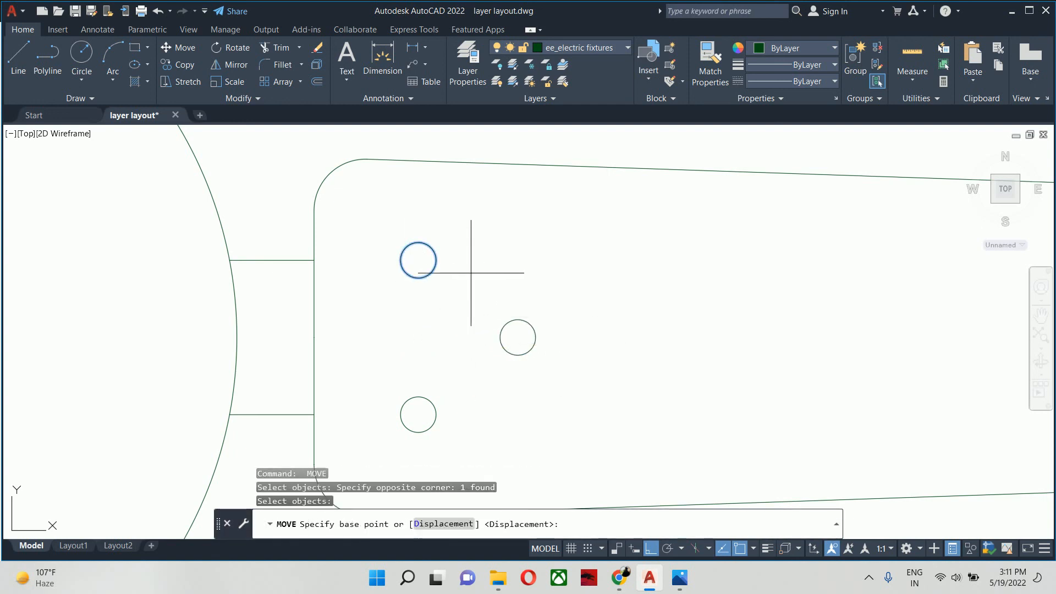
{"action": "left_click", "coordinate": [478, 269]}
{"action": "left_click", "coordinate": [479, 291]}
{"action": "key", "text": "Escape"}
{"action": "key", "text": "Escape"}
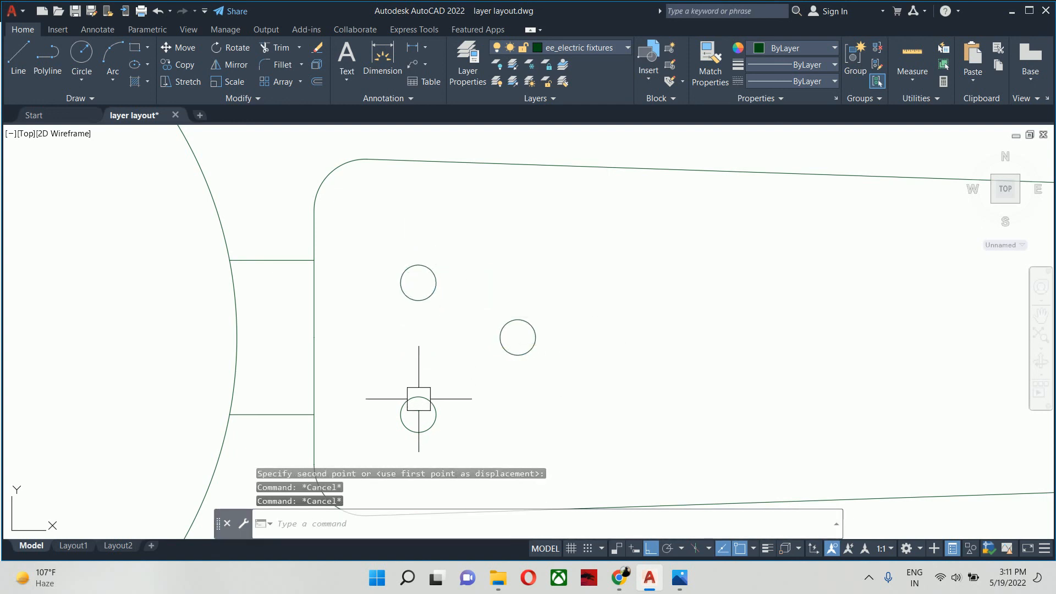
- Delete the lower screw-hole circle and replace it by mirroring the upper one about the blade's horizontal centre line
{"action": "left_click", "coordinate": [415, 399]}
{"action": "key", "text": "Delete"}
{"action": "type", "text": "mi"}
{"action": "key", "text": "Return"}
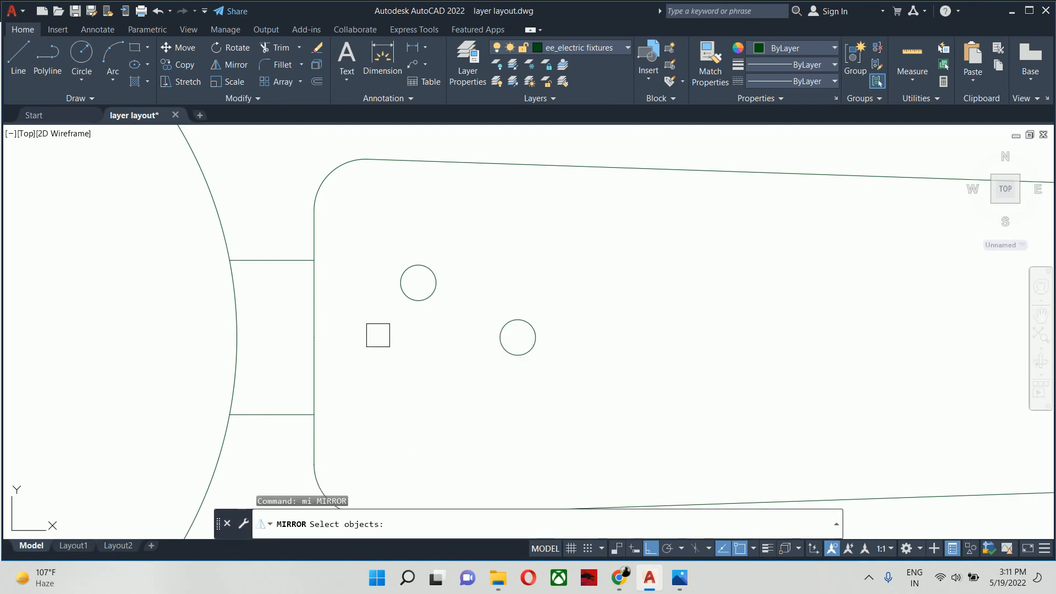
{"action": "left_click", "coordinate": [408, 300]}
{"action": "key", "text": "Return"}
{"action": "left_click", "coordinate": [314, 337]}
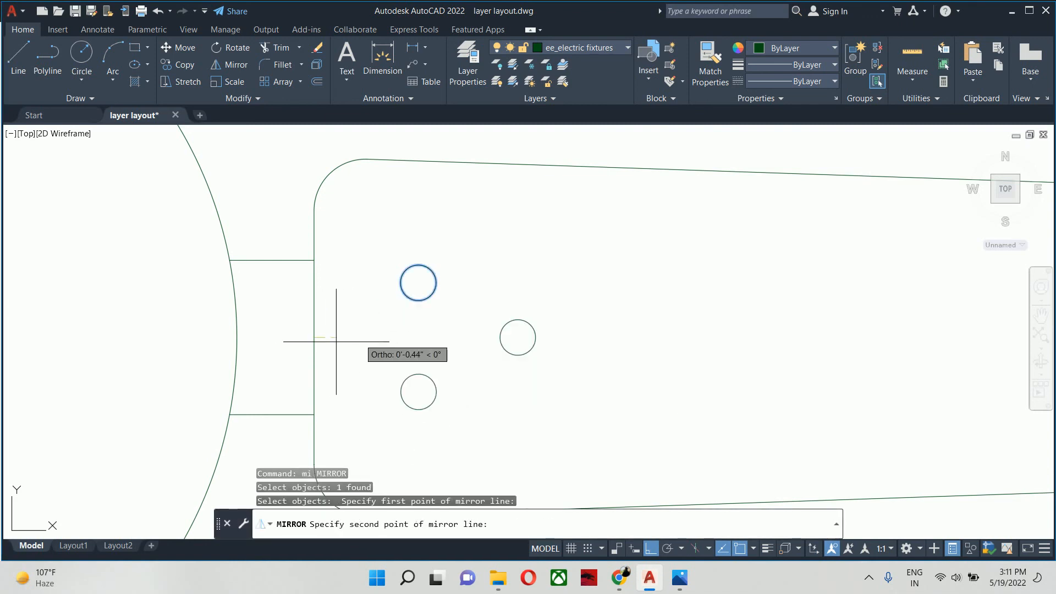
{"action": "left_click", "coordinate": [357, 337]}
{"action": "key", "text": "Return"}
{"action": "key", "text": "Escape"}
{"action": "key", "text": "Escape"}
- Fillet the upper corner of the blade tip with a radius of 0.5 inch
{"action": "scroll", "coordinate": [365, 337], "scroll_direction": "down", "scroll_amount": 10}
{"action": "middle_click_drag", "start_coordinate": [369, 337], "coordinate": [415, 350]}
{"action": "key", "text": "Escape"}
{"action": "scroll", "coordinate": [492, 339], "scroll_direction": "up", "scroll_amount": 2}
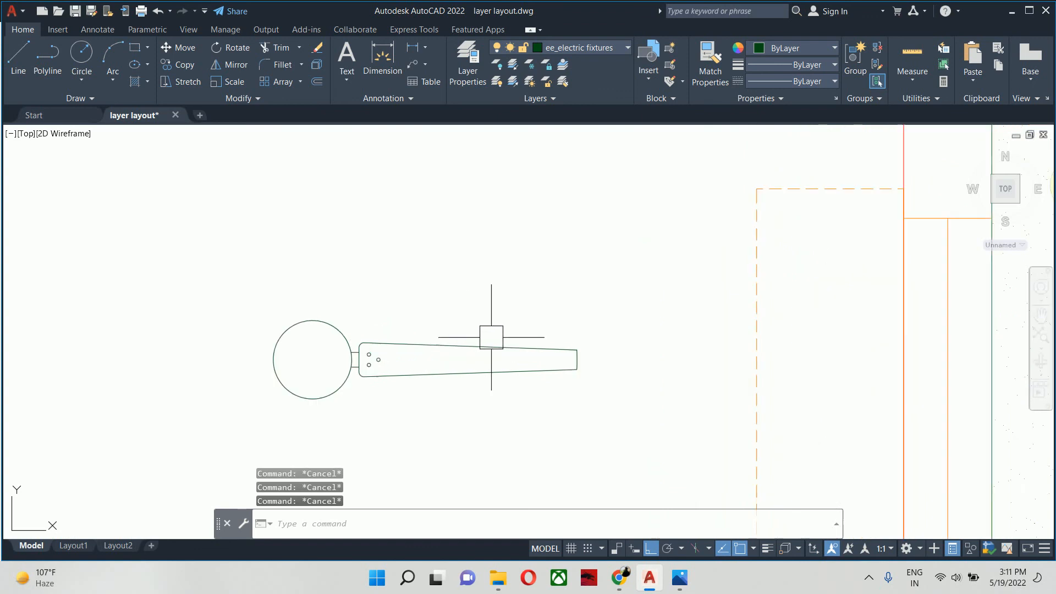
{"action": "scroll", "coordinate": [455, 348], "scroll_direction": "down", "scroll_amount": 2}
{"action": "type", "text": "f"}
{"action": "key", "text": "Return"}
{"action": "type", "text": "r"}
{"action": "key", "text": "Return"}
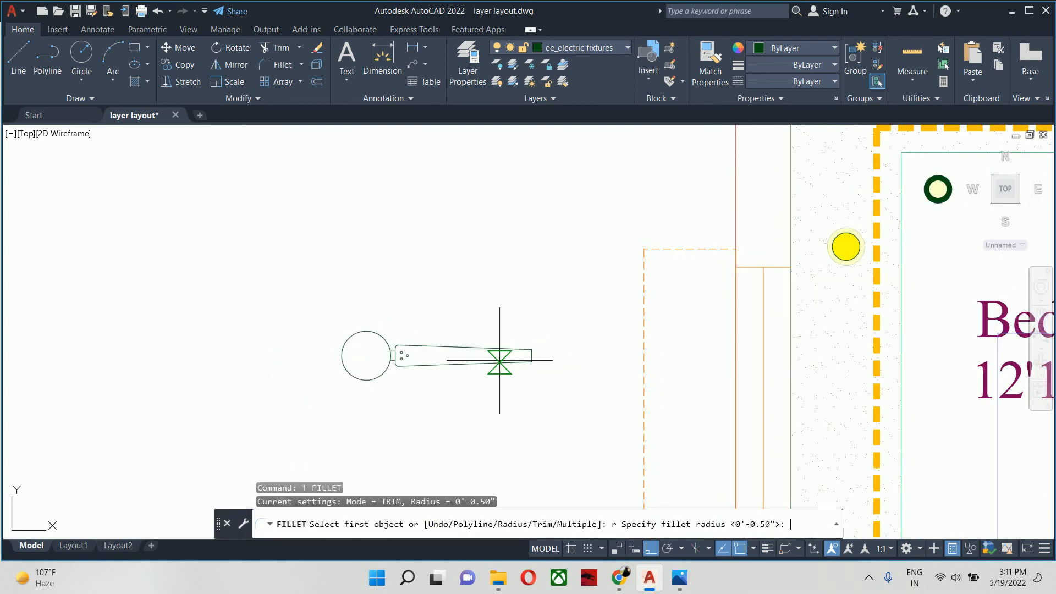
{"action": "type", "text": ".5"}
{"action": "key", "text": "Return"}
{"action": "scroll", "coordinate": [532, 350], "scroll_direction": "up", "scroll_amount": 5}
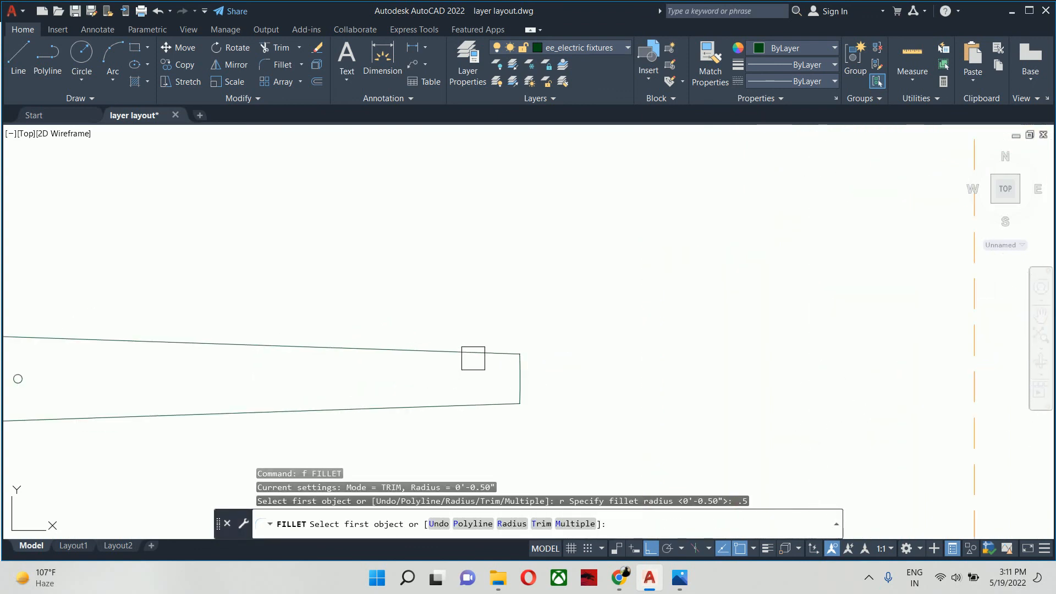
{"action": "left_click", "coordinate": [488, 352]}
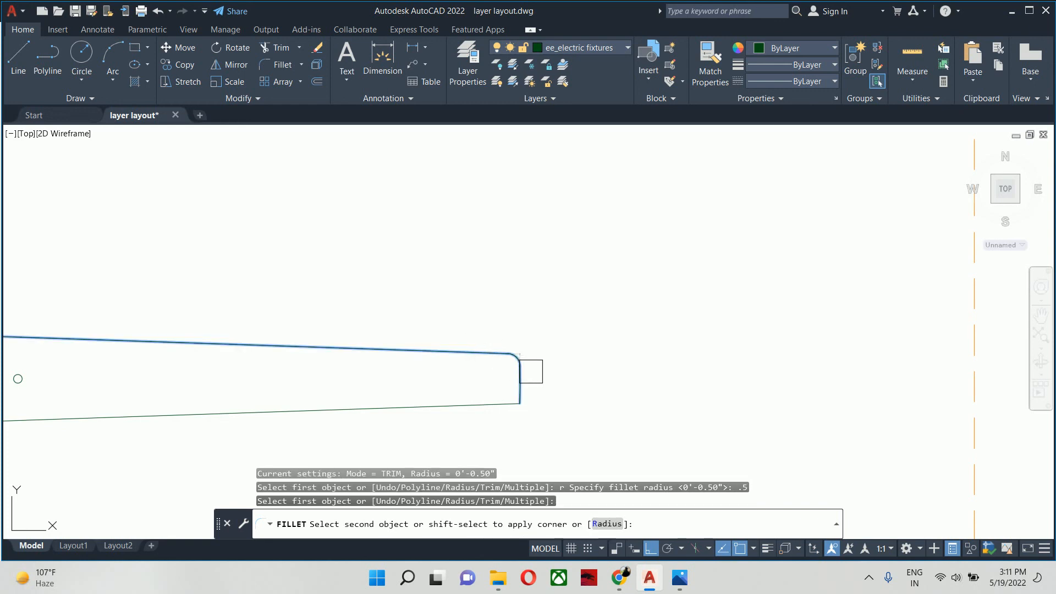
{"action": "left_click", "coordinate": [528, 372]}
- Fillet the lower corner of the blade tip with the same 0.5 inch radius
{"action": "scroll", "coordinate": [514, 378], "scroll_direction": "up", "scroll_amount": 2}
{"action": "key", "text": "Return"}
{"action": "left_click", "coordinate": [520, 386]}
{"action": "left_click", "coordinate": [477, 414]}
{"action": "key", "text": "Return"}
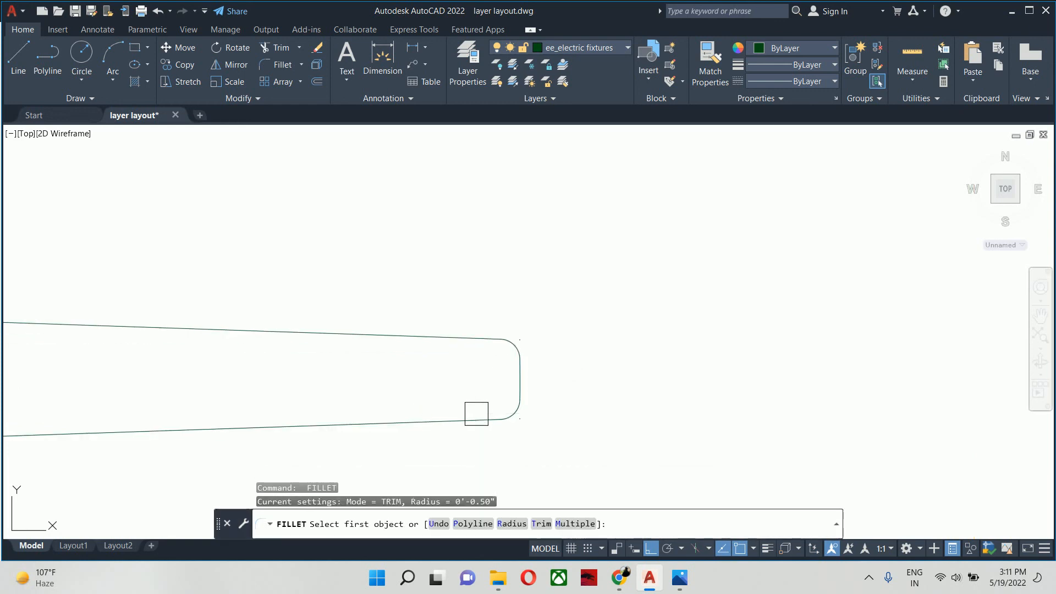
{"action": "key", "text": "Escape"}
{"action": "key", "text": "Escape"}
- Delete the tiny stray remnant outside the rounded upper corner of the blade tip
{"action": "scroll", "coordinate": [493, 350], "scroll_direction": "down", "scroll_amount": 2}
{"action": "left_click", "coordinate": [457, 304]}
{"action": "key", "text": "Escape"}
{"action": "key", "text": "Escape"}
{"action": "scroll", "coordinate": [478, 322], "scroll_direction": "up", "scroll_amount": 6}
{"action": "left_click", "coordinate": [630, 392]}
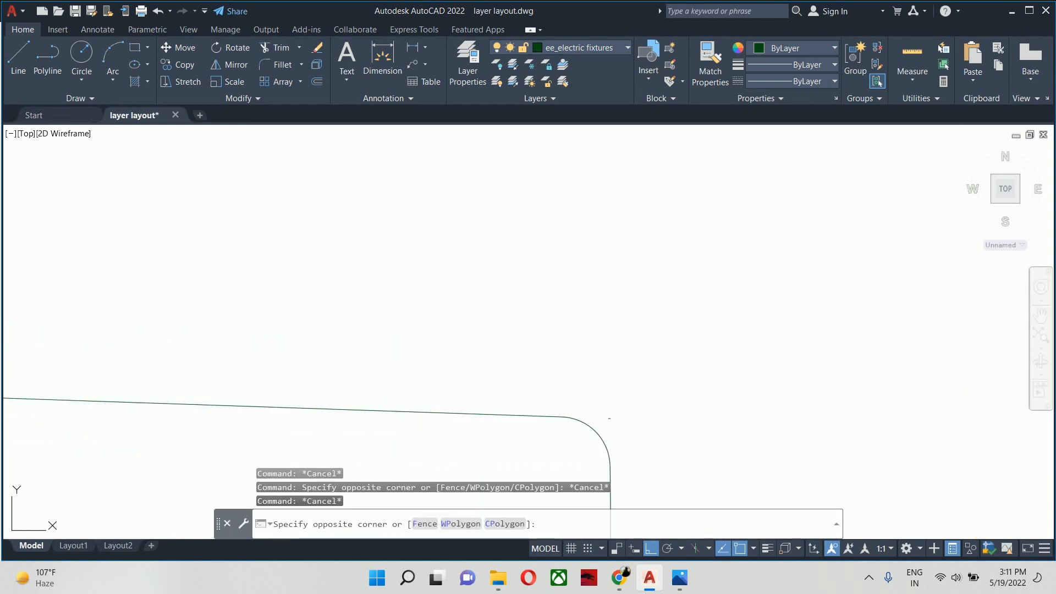
{"action": "left_click", "coordinate": [608, 422]}
{"action": "key", "text": "Delete"}
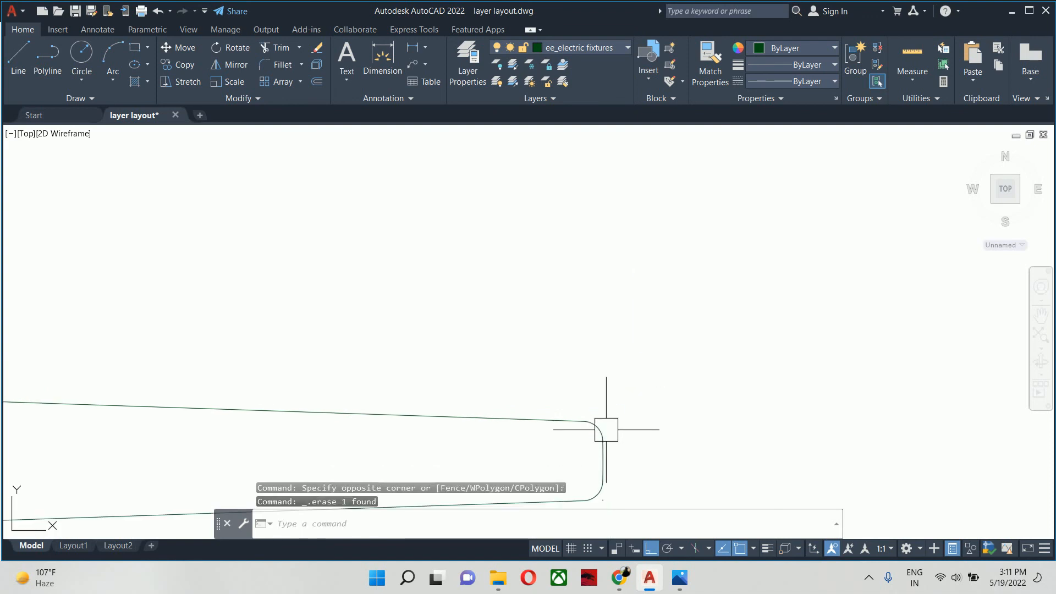
- Delete the tiny stray remnant outside the rounded lower corner of the blade tip
{"action": "middle_click_drag", "start_coordinate": [606, 429], "coordinate": [576, 336]}
{"action": "scroll", "coordinate": [586, 386], "scroll_direction": "up", "scroll_amount": 2}
{"action": "left_click", "coordinate": [581, 444]}
{"action": "left_click", "coordinate": [552, 413]}
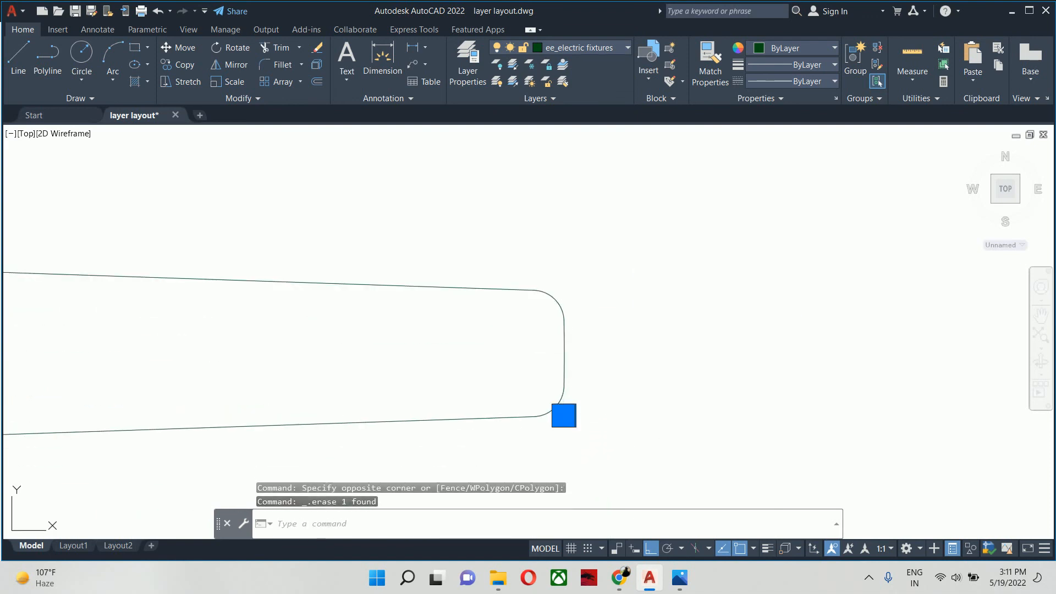
{"action": "scroll", "coordinate": [547, 424], "scroll_direction": "down", "scroll_amount": 4}
{"action": "key", "text": "Escape"}
{"action": "key", "text": "Escape"}
{"action": "key", "text": "Escape"}
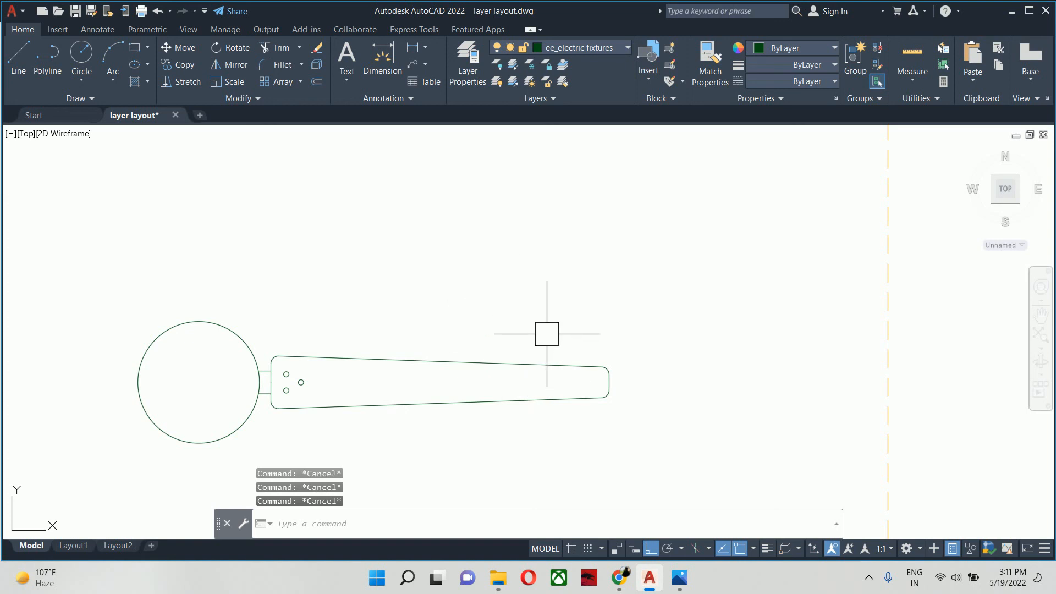
- Offset the fan's hub circle 0.75 inch inward
{"action": "middle_click_drag", "start_coordinate": [287, 379], "coordinate": [360, 373]}
{"action": "type", "text": "o"}
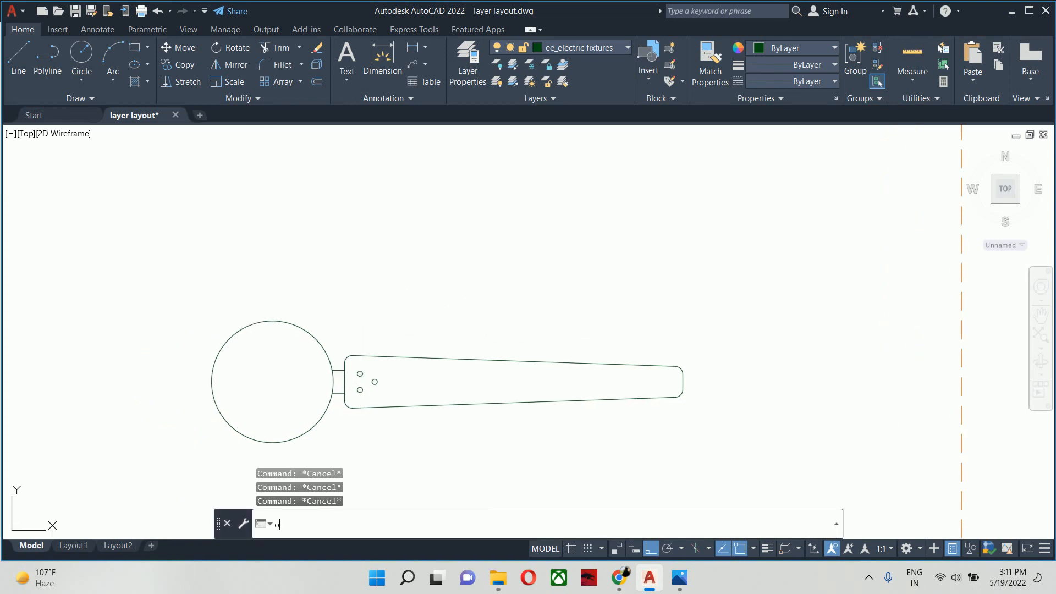
{"action": "key", "text": "Return"}
{"action": "type", "text": ".75"}
{"action": "key", "text": "Return"}
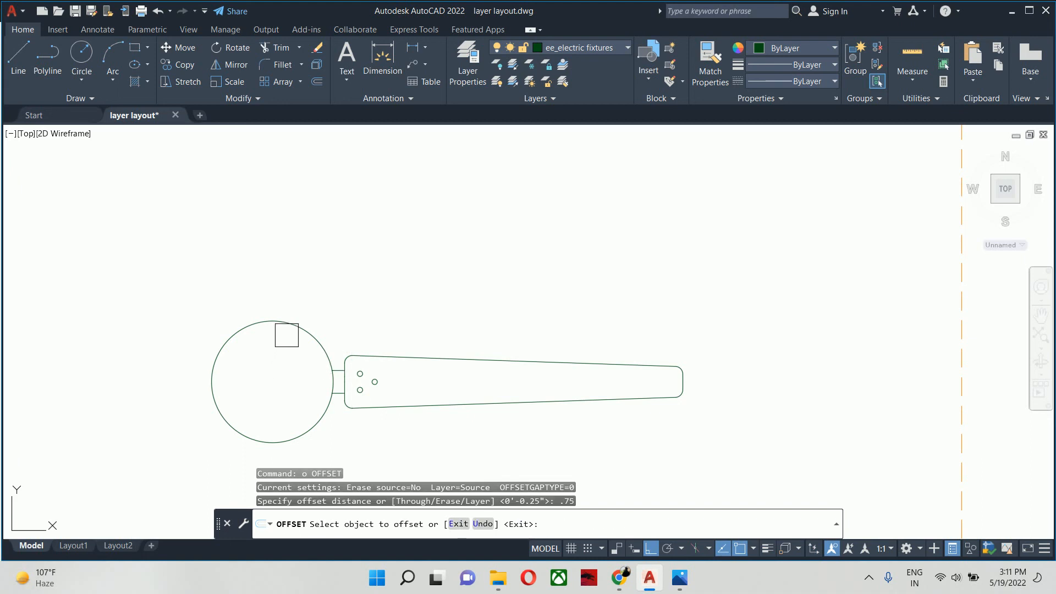
{"action": "left_click", "coordinate": [287, 335]}
{"action": "left_click", "coordinate": [279, 358]}
{"action": "key", "text": "Escape"}
- Offset the inner hub circle another 0.5 inch inward to form a third concentric ring
{"action": "scroll", "coordinate": [282, 349], "scroll_direction": "up", "scroll_amount": 2}
{"action": "key", "text": "Return"}
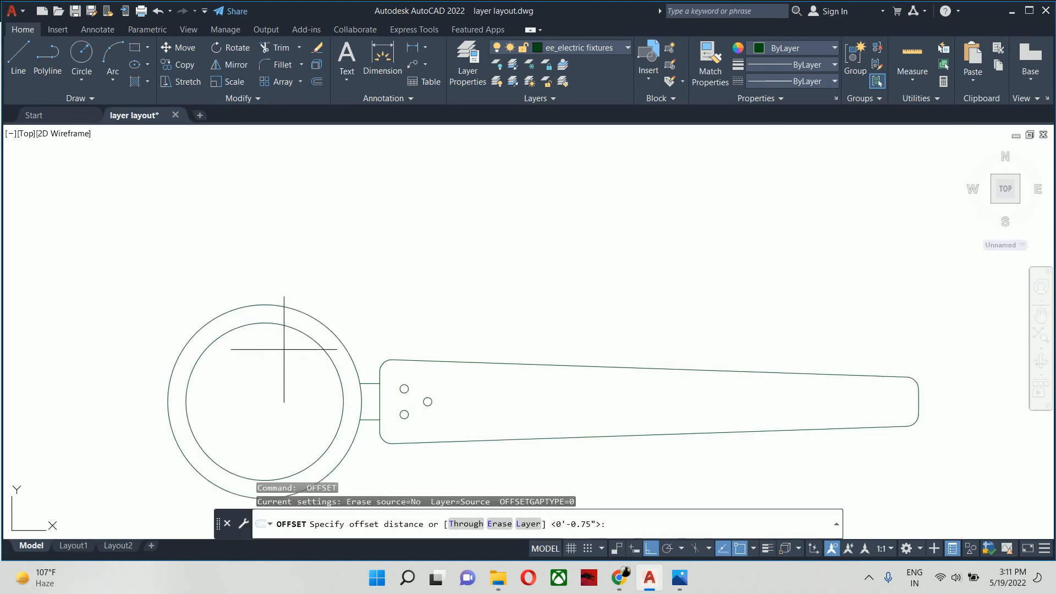
{"action": "type", "text": ".5"}
{"action": "key", "text": "Return"}
{"action": "left_click", "coordinate": [288, 332]}
{"action": "left_click", "coordinate": [288, 349]}
{"action": "key", "text": "Return"}
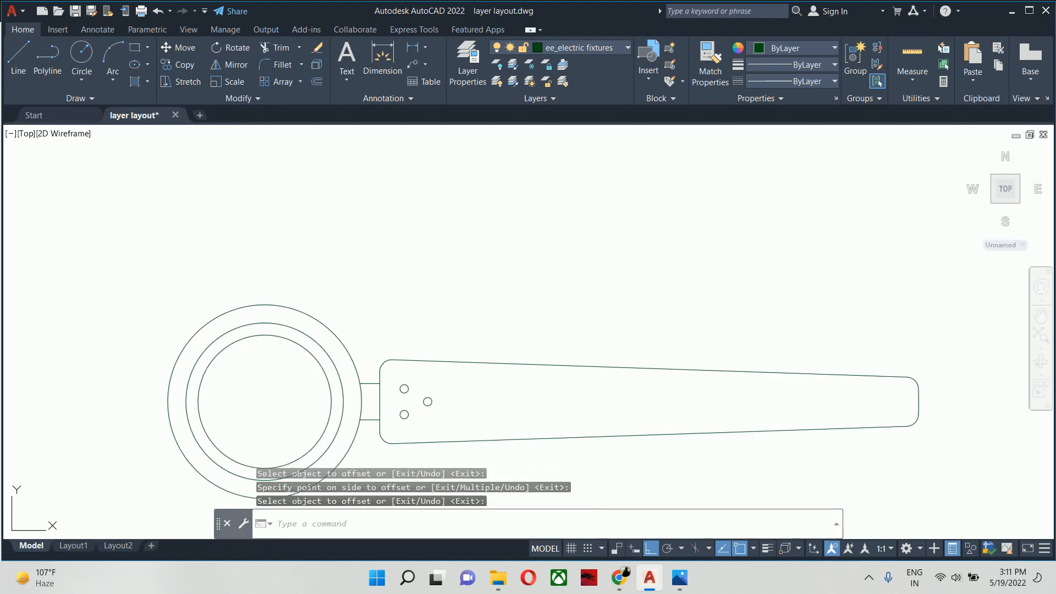
{"action": "key", "text": "Escape"}
{"action": "key", "text": "Escape"}
{"action": "key", "text": "Escape"}
- Set up a classic polar array (ARRAYCLASSIC) with the whole blade, its screw holes and its connector to the hub as the objects
{"action": "middle_click_drag", "start_coordinate": [288, 356], "coordinate": [481, 316]}
{"action": "scroll", "coordinate": [513, 322], "scroll_direction": "down", "scroll_amount": 2}
{"action": "type", "text": "a"}
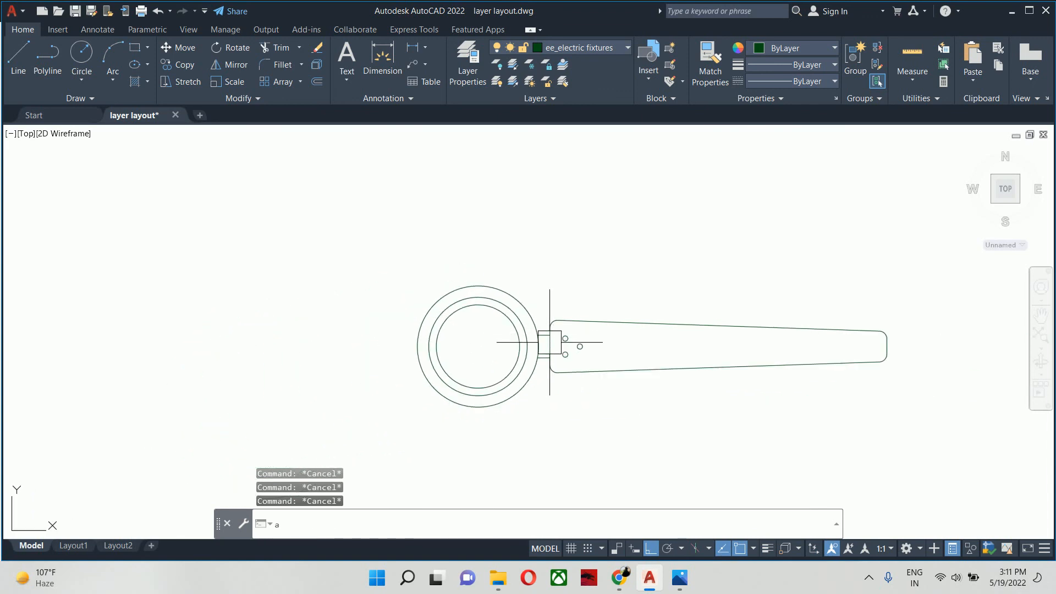
{"action": "type", "text": "rrr"}
{"action": "key", "text": "BackSpace"}
{"action": "type", "text": "ayclassic"}
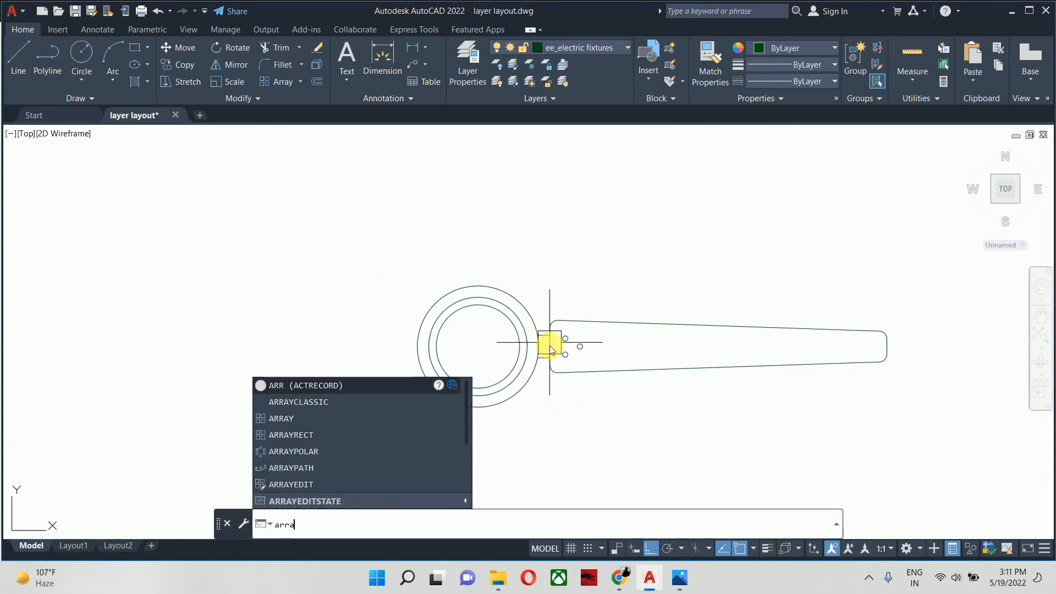
{"action": "key", "text": "Return"}
{"action": "left_click", "coordinate": [482, 187]}
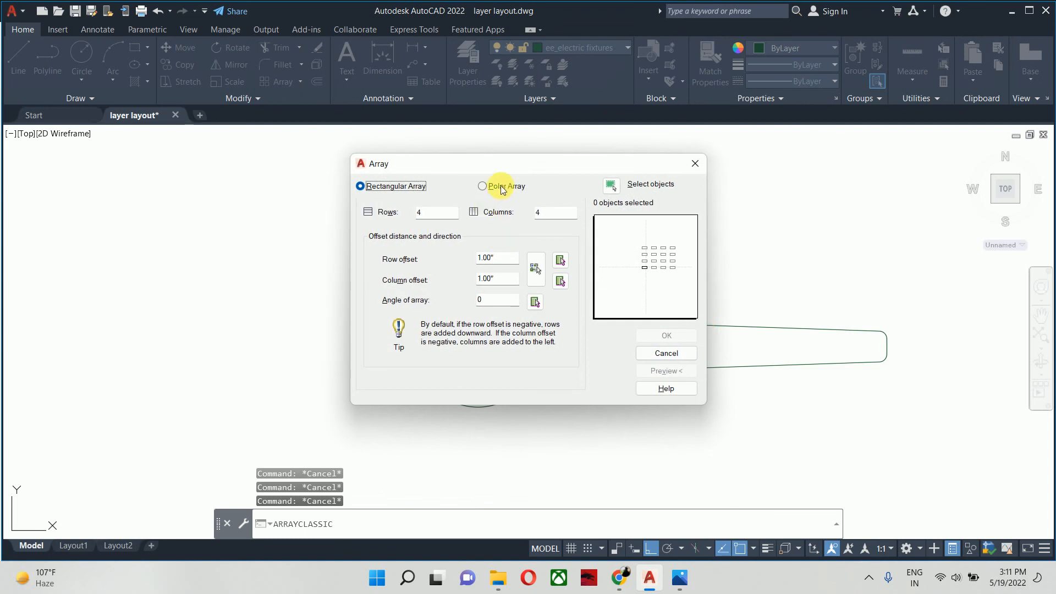
{"action": "left_click", "coordinate": [610, 185]}
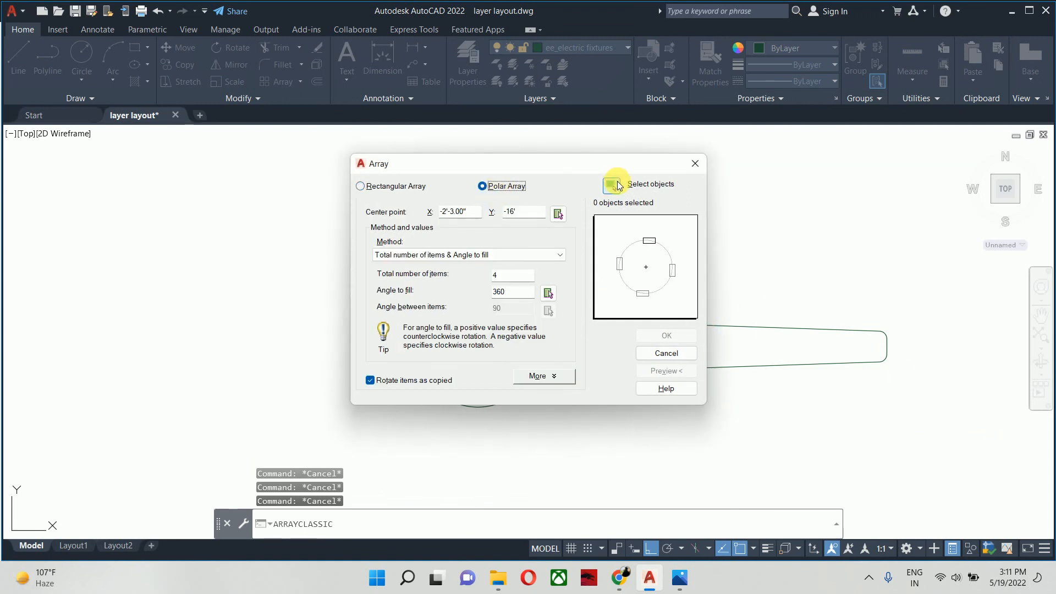
{"action": "left_click", "coordinate": [919, 269]}
{"action": "left_click", "coordinate": [761, 440]}
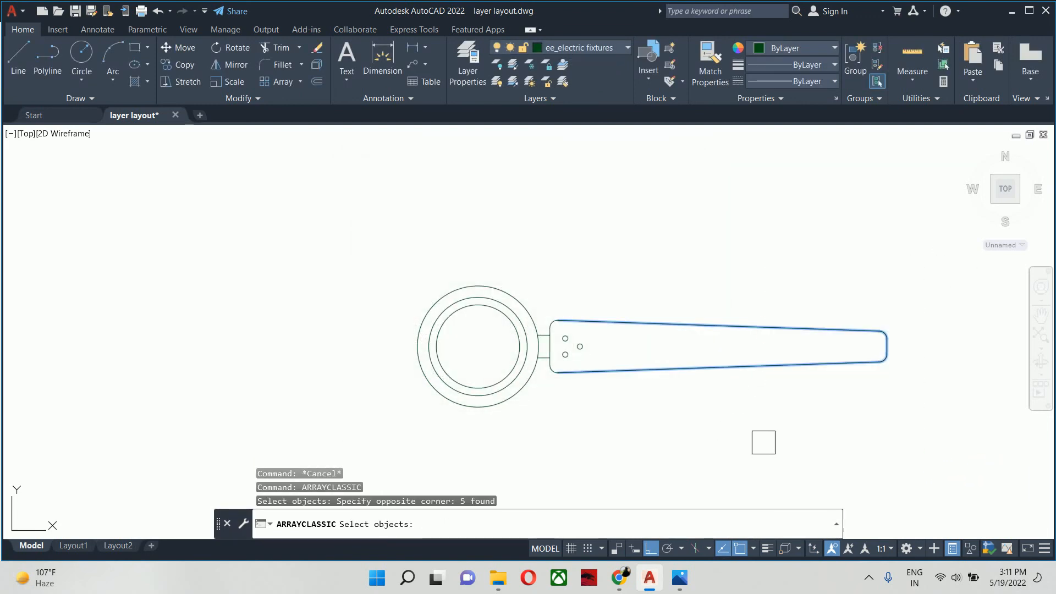
{"action": "left_click", "coordinate": [745, 487]}
{"action": "left_click", "coordinate": [543, 304]}
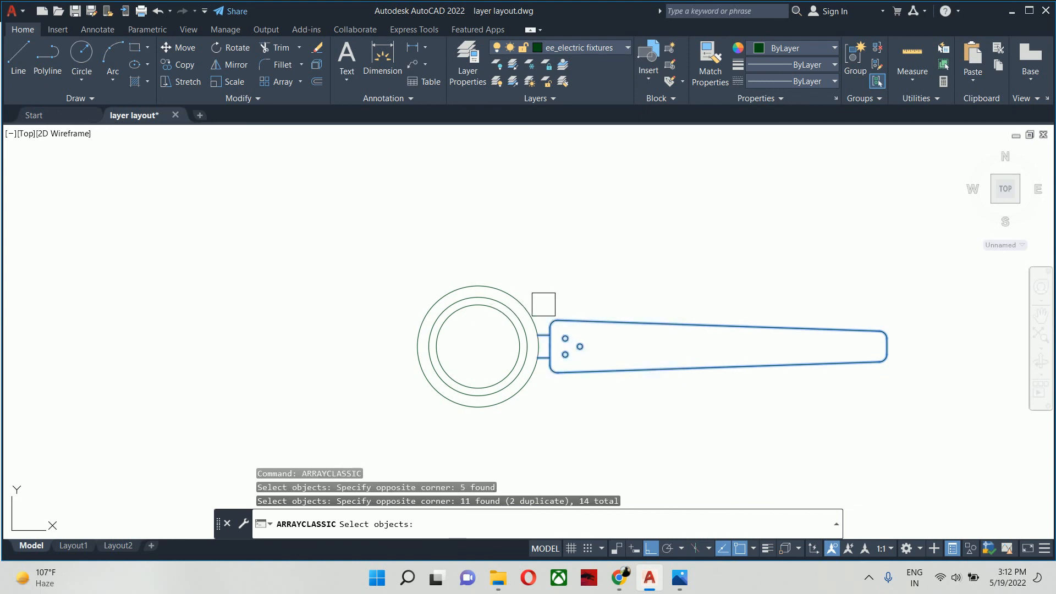
{"action": "scroll", "coordinate": [544, 334], "scroll_direction": "up", "scroll_amount": 4}
{"action": "key", "text": "Return"}
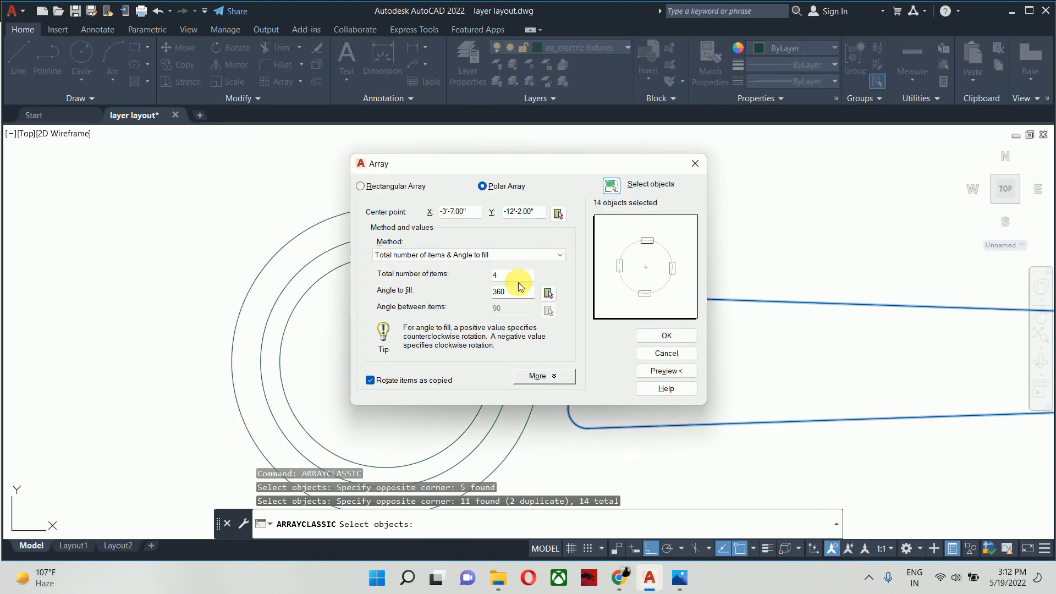
- Centre the polar array on the hub circles, set 3 items over 360 degrees, preview it and apply it
{"action": "left_click", "coordinate": [559, 214]}
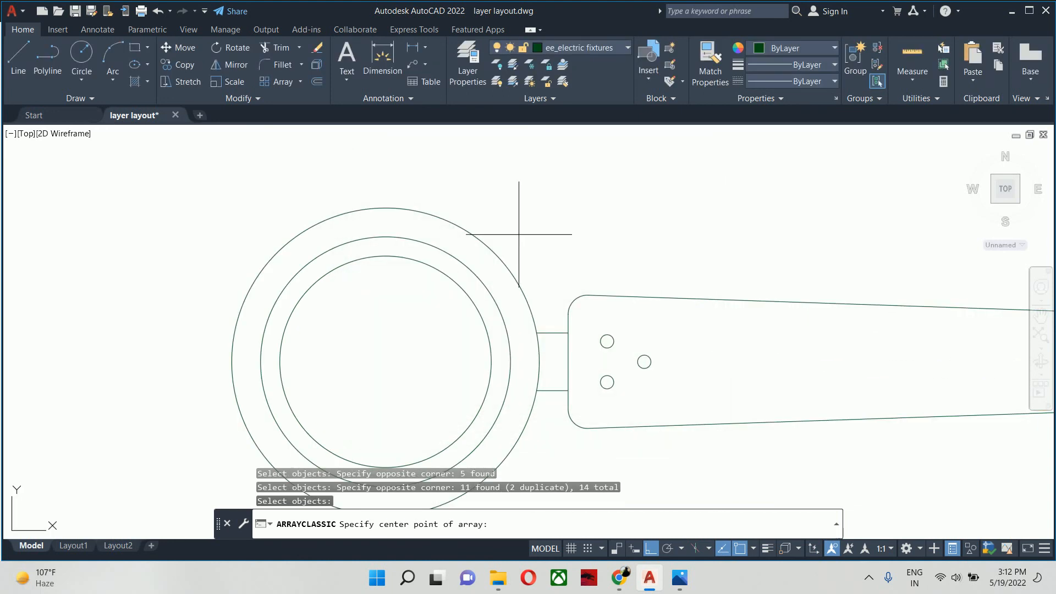
{"action": "left_click", "coordinate": [386, 361]}
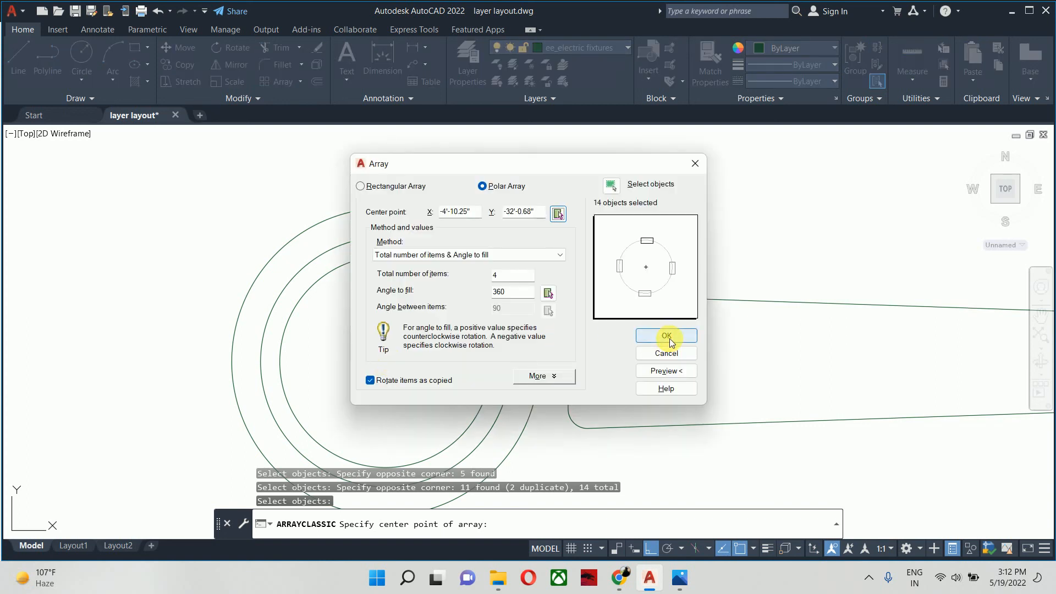
{"action": "double_click", "coordinate": [504, 276]}
{"action": "type", "text": "3"}
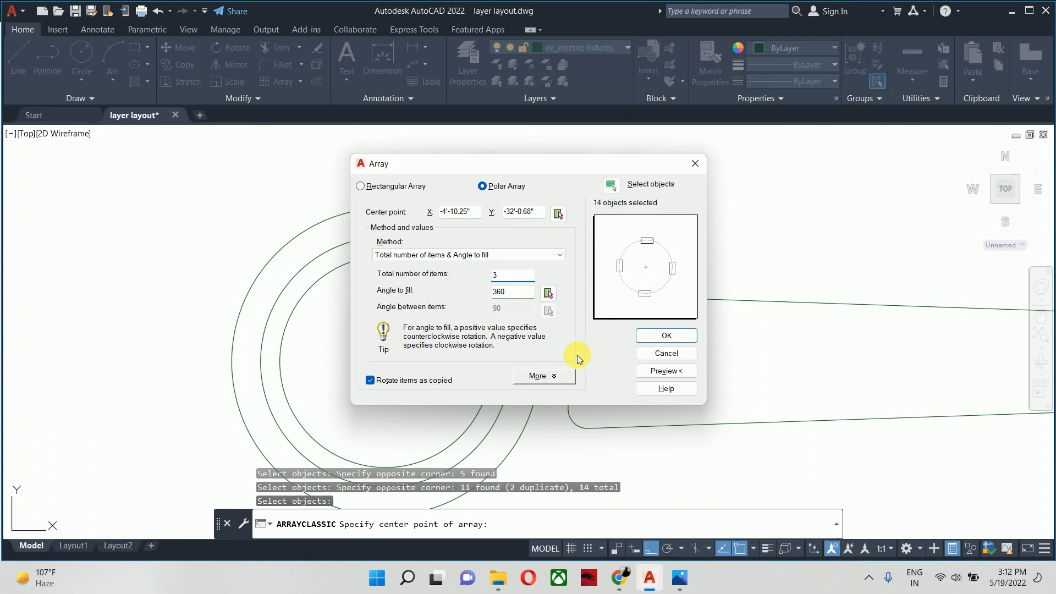
{"action": "left_click", "coordinate": [666, 371]}
{"action": "scroll", "coordinate": [520, 313], "scroll_direction": "down", "scroll_amount": 5}
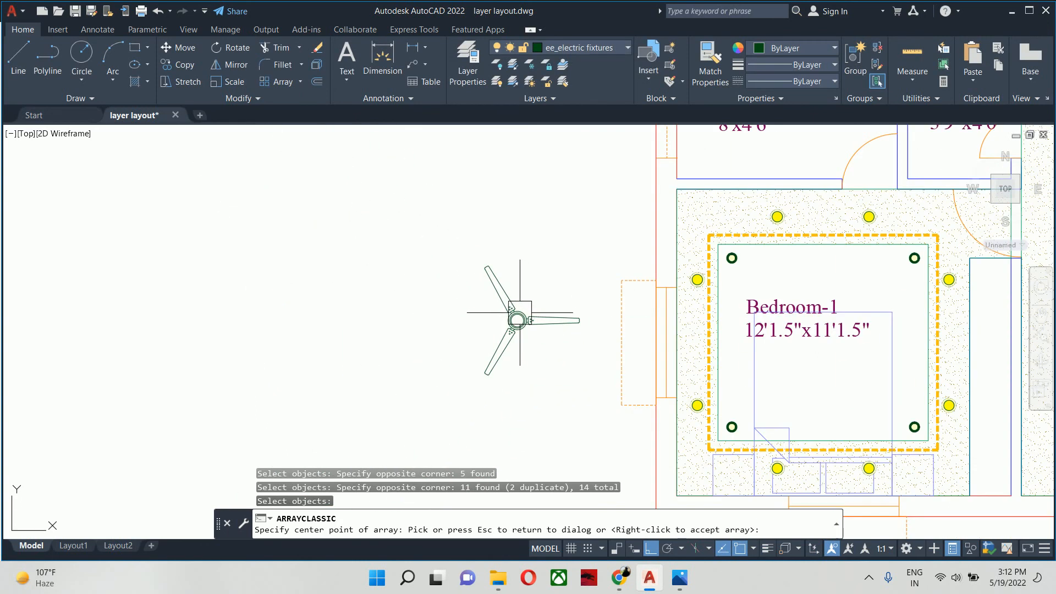
{"action": "left_click", "coordinate": [520, 312]}
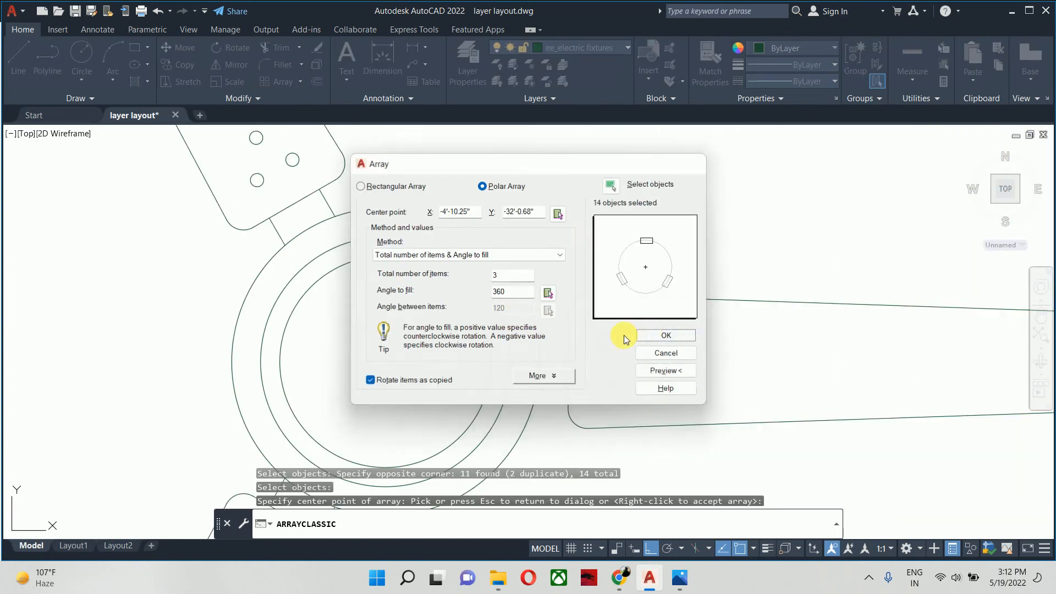
{"action": "left_click", "coordinate": [663, 335]}
{"action": "key", "text": "Escape"}
{"action": "key", "text": "Escape"}
{"action": "key", "text": "Escape"}
{"action": "scroll", "coordinate": [473, 253], "scroll_direction": "down", "scroll_amount": 3}
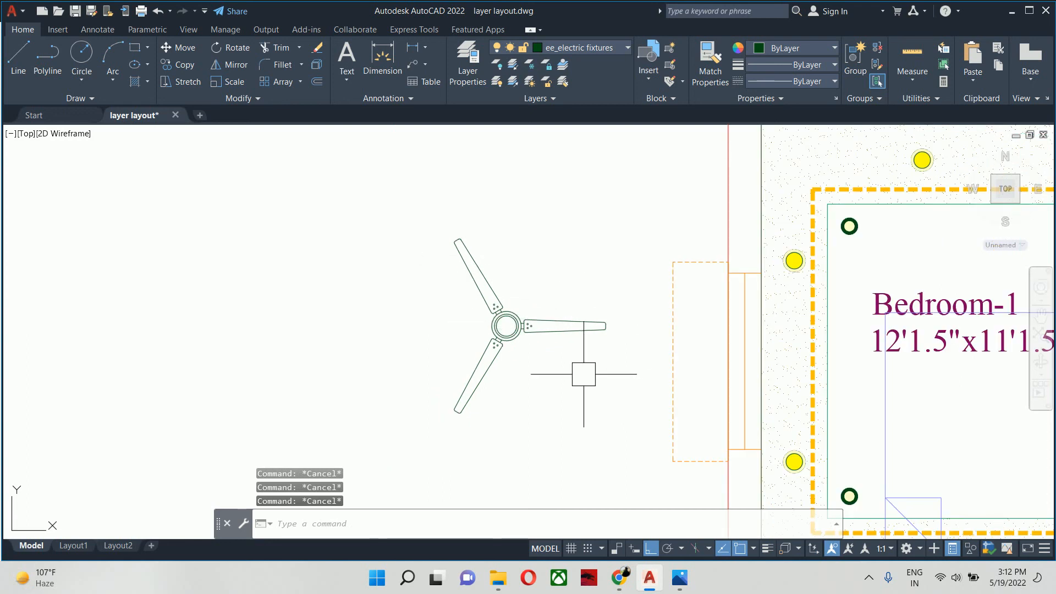
- Start a block definition named "ceiling fan" and select the complete three-blade fan as its objects
{"action": "type", "text": "b"}
{"action": "key", "text": "Return"}
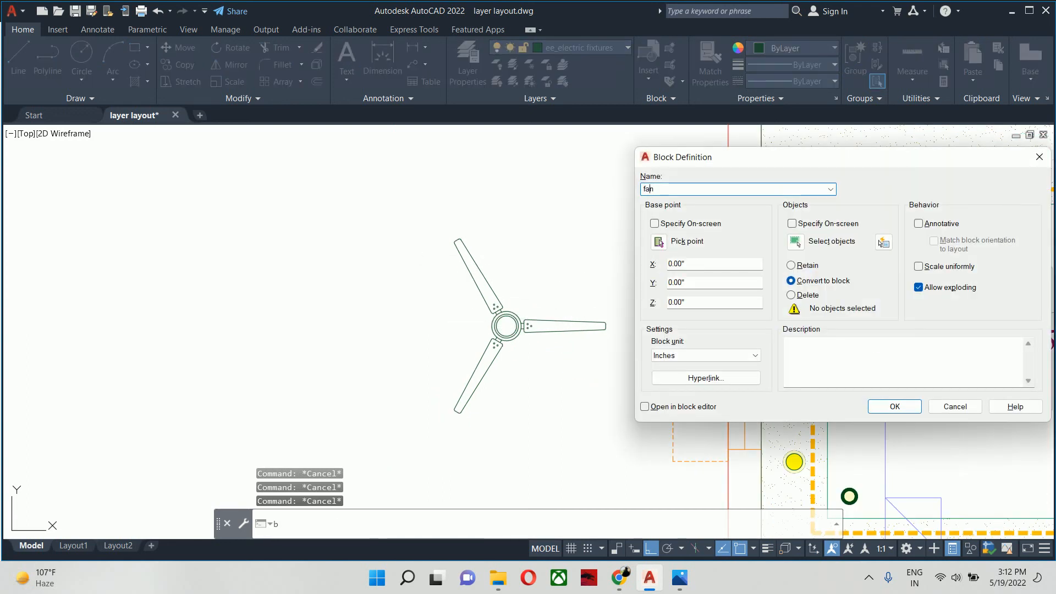
{"action": "type", "text": "ceiling"}
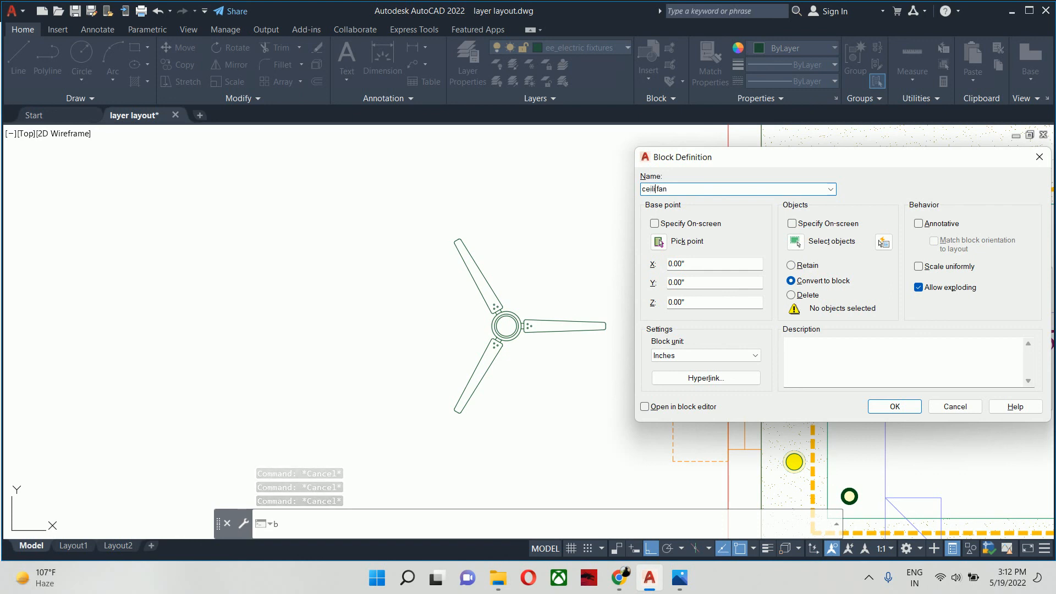
{"action": "left_click", "coordinate": [795, 242]}
{"action": "left_click", "coordinate": [325, 205]}
{"action": "left_click", "coordinate": [671, 499]}
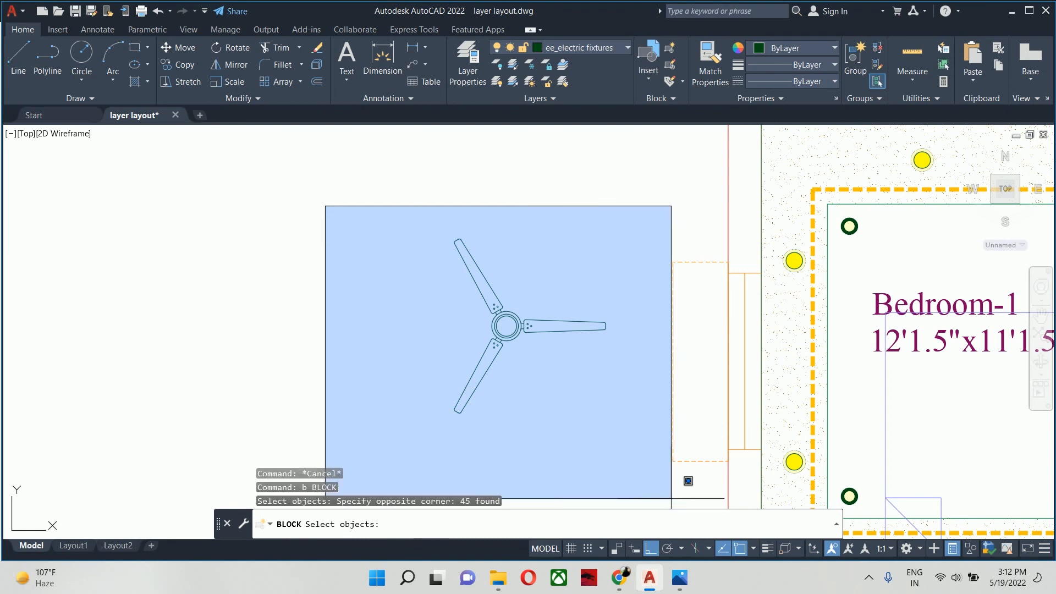
{"action": "key", "text": "Return"}
- Set the block's base point at the centre of the fan hub and create the block
{"action": "left_click", "coordinate": [660, 242]}
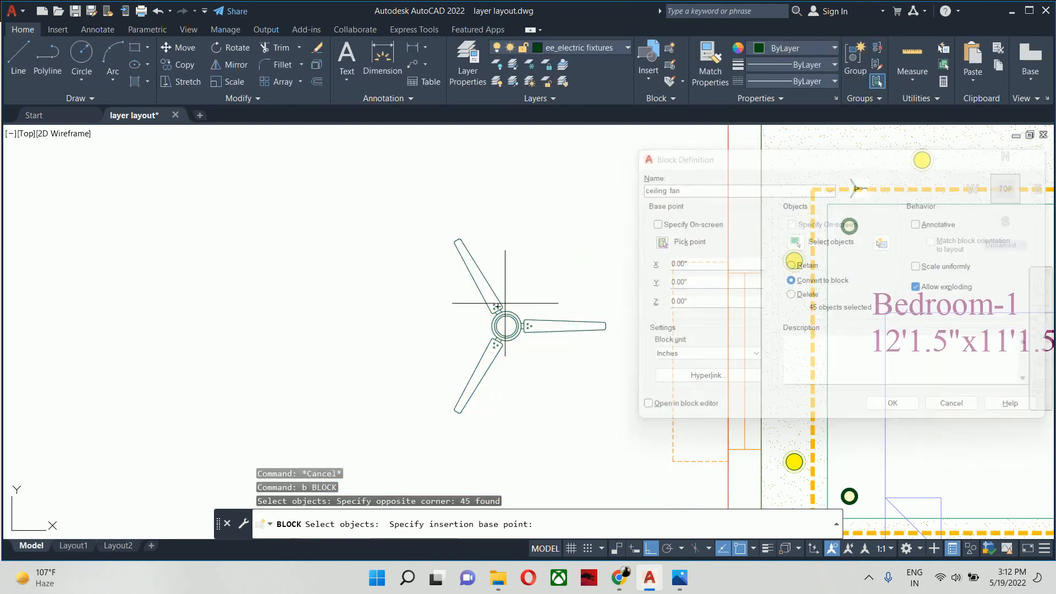
{"action": "scroll", "coordinate": [455, 332], "scroll_direction": "up", "scroll_amount": 4}
{"action": "left_click", "coordinate": [700, 309]}
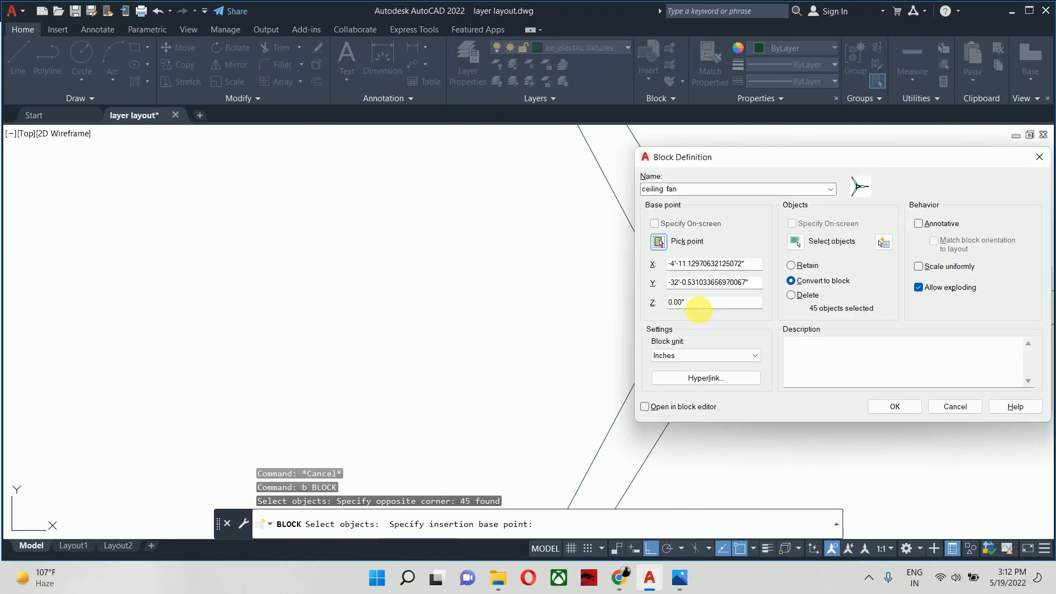
{"action": "left_click", "coordinate": [659, 242]}
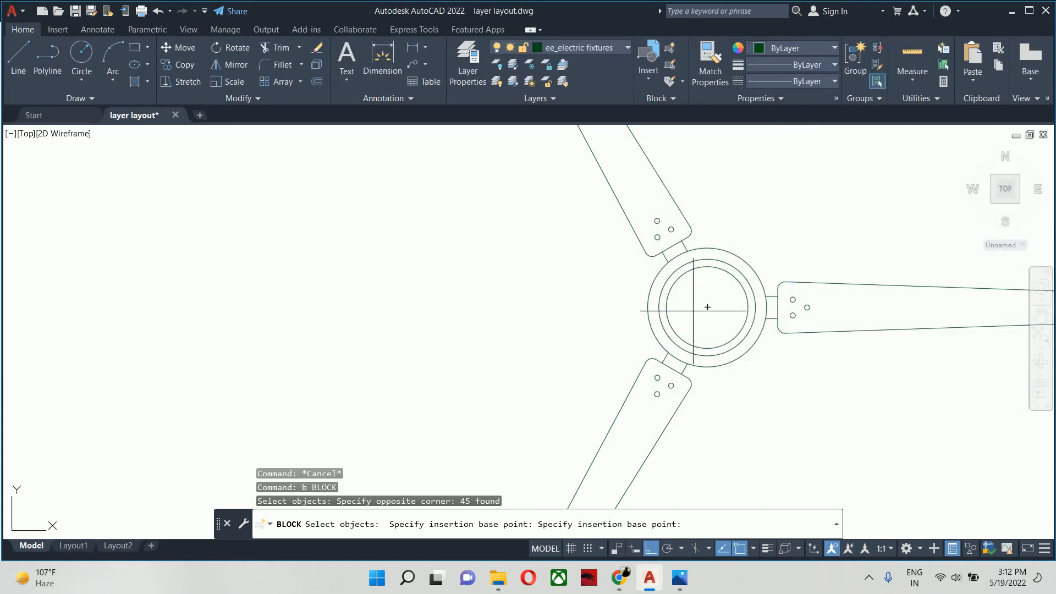
{"action": "left_click", "coordinate": [708, 307]}
{"action": "left_click", "coordinate": [886, 403]}
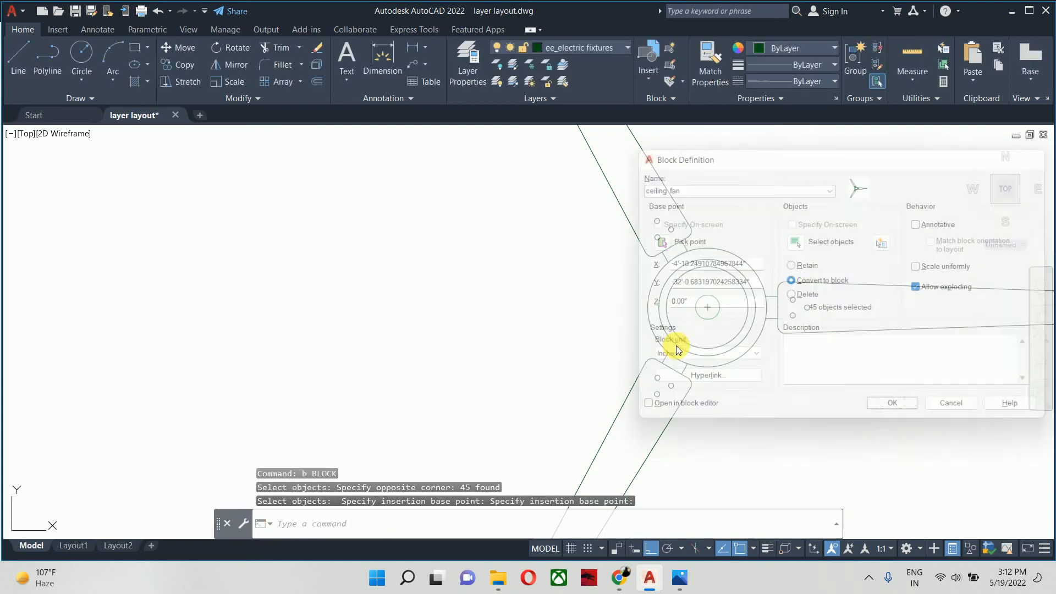
- Move the ceiling fan block by its hub centre to the middle of the Bedroom-1 false ceiling
{"action": "left_click", "coordinate": [682, 340]}
{"action": "scroll", "coordinate": [675, 351], "scroll_direction": "down", "scroll_amount": 6}
{"action": "middle_click_drag", "start_coordinate": [669, 365], "coordinate": [431, 362]}
{"action": "key", "text": "Escape"}
{"action": "key", "text": "Escape"}
{"action": "type", "text": "m"}
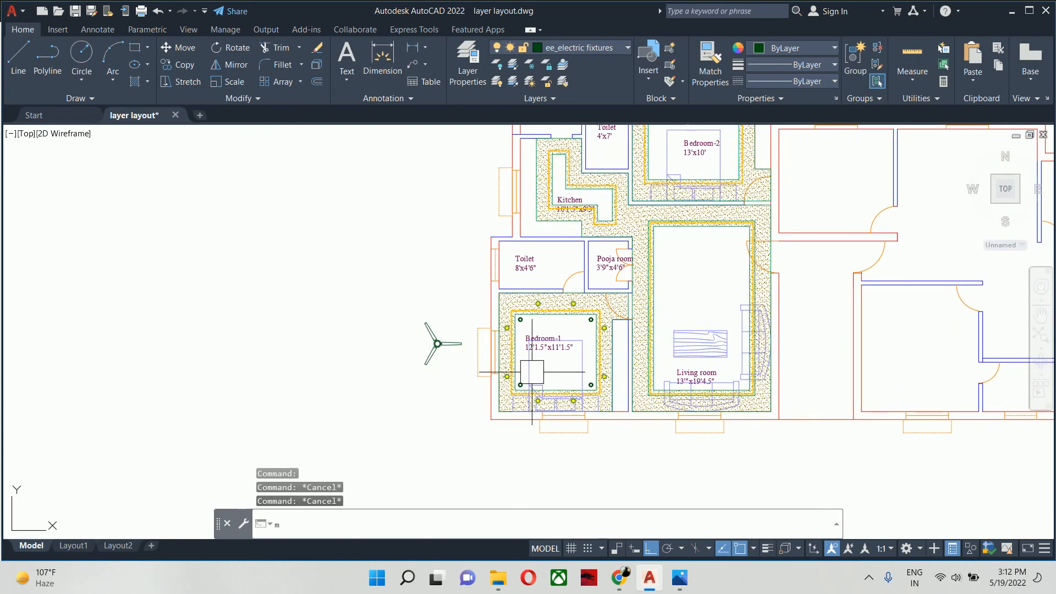
{"action": "key", "text": "space"}
{"action": "left_click", "coordinate": [437, 346]}
{"action": "key", "text": "space"}
{"action": "scroll", "coordinate": [438, 346], "scroll_direction": "up", "scroll_amount": 6}
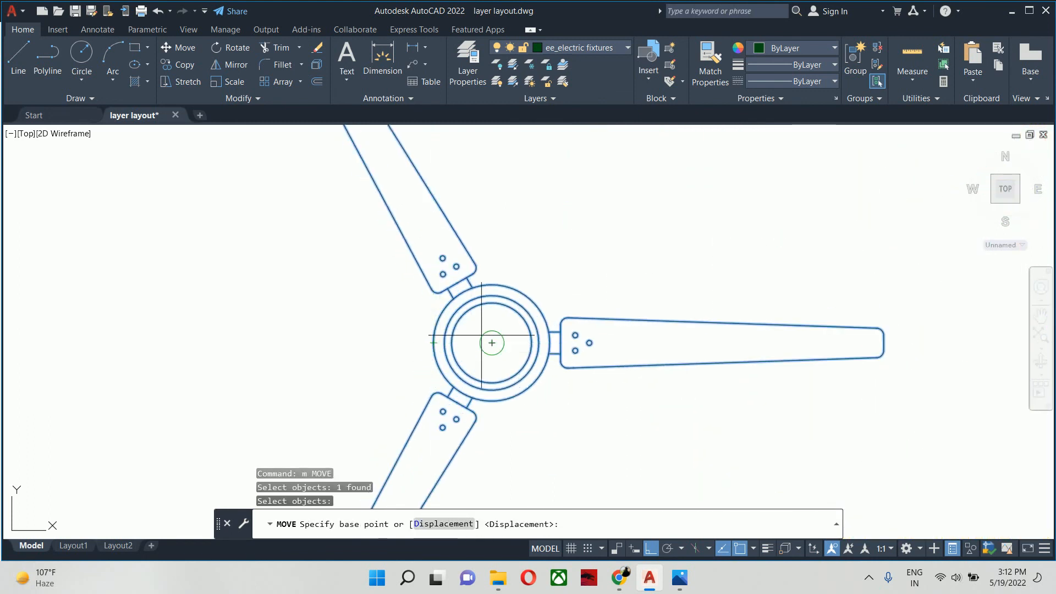
{"action": "left_click", "coordinate": [499, 341]}
{"action": "scroll", "coordinate": [533, 379], "scroll_direction": "down", "scroll_amount": 8}
{"action": "middle_click_drag", "start_coordinate": [580, 401], "coordinate": [280, 348]}
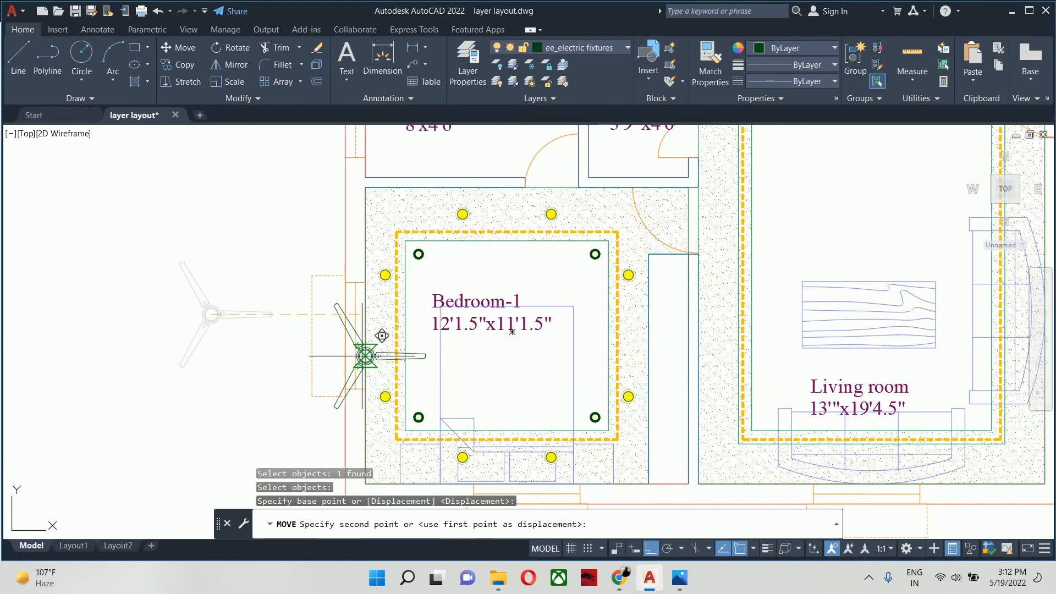
{"action": "left_click", "coordinate": [507, 334]}
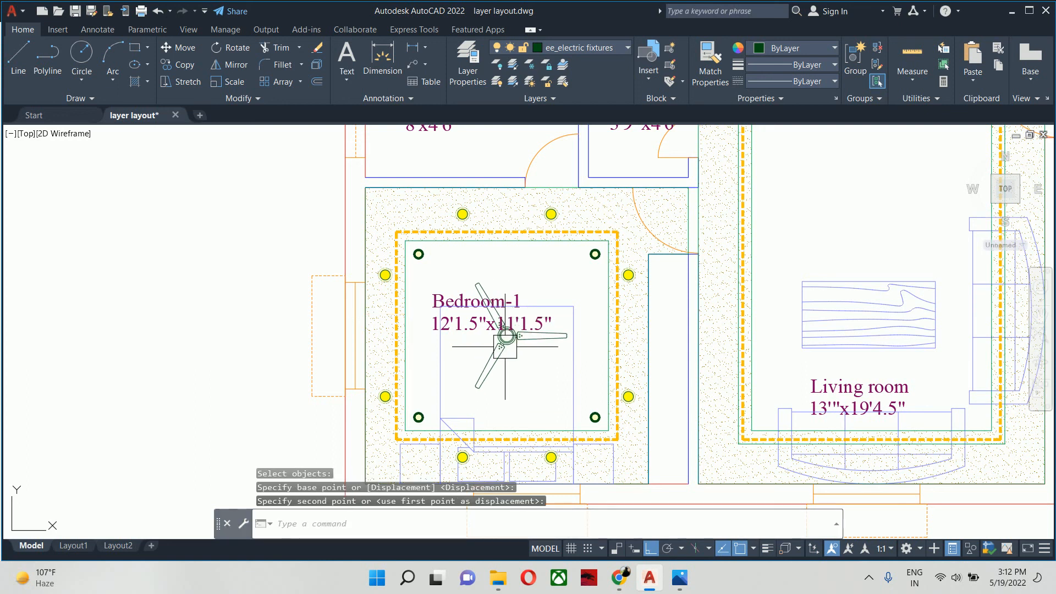
{"action": "key", "text": "Escape"}
{"action": "scroll", "coordinate": [501, 361], "scroll_direction": "down", "scroll_amount": 2}
{"action": "key", "text": "Escape"}
{"action": "key", "text": "Escape"}
{"action": "scroll", "coordinate": [501, 361], "scroll_direction": "down", "scroll_amount": 3}
{"action": "scroll", "coordinate": [515, 362], "scroll_direction": "up", "scroll_amount": 5}
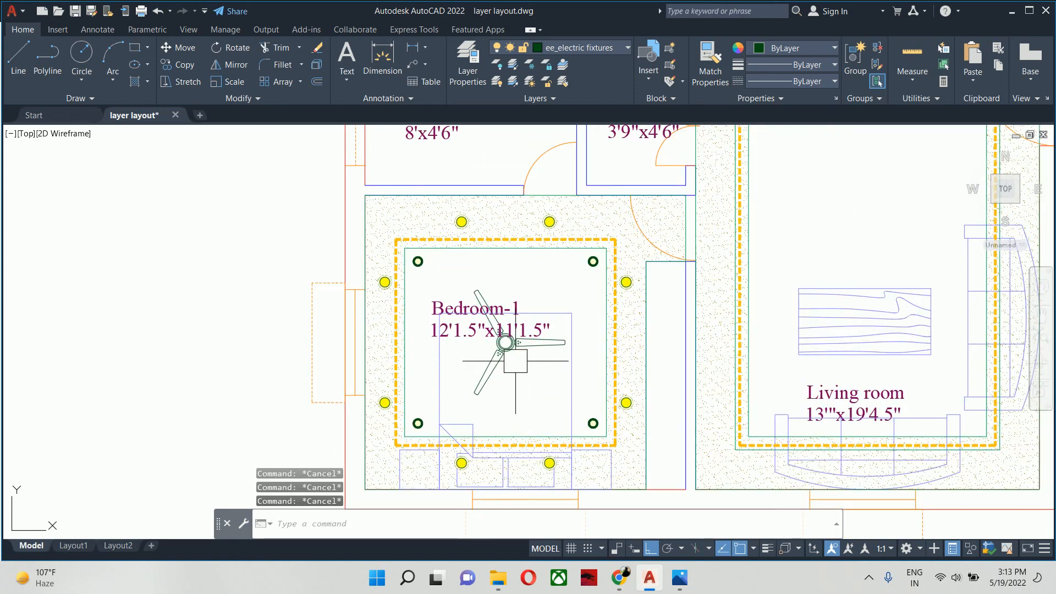
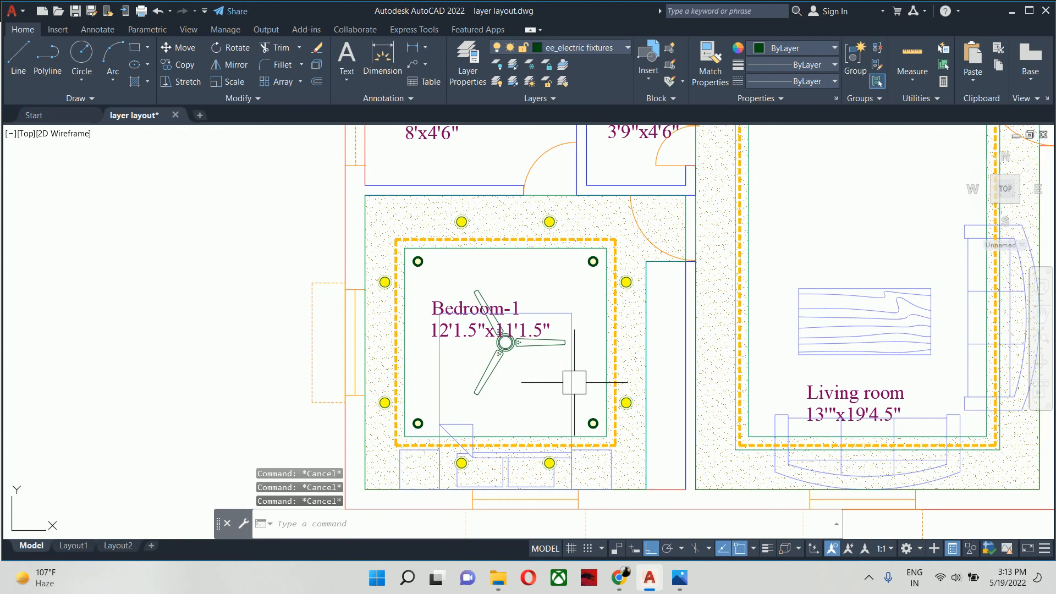
- Offset the inner false-ceiling rectangle of Bedroom-1 inward by 24 inches, around the ceiling fan
{"action": "key", "text": "Return"}
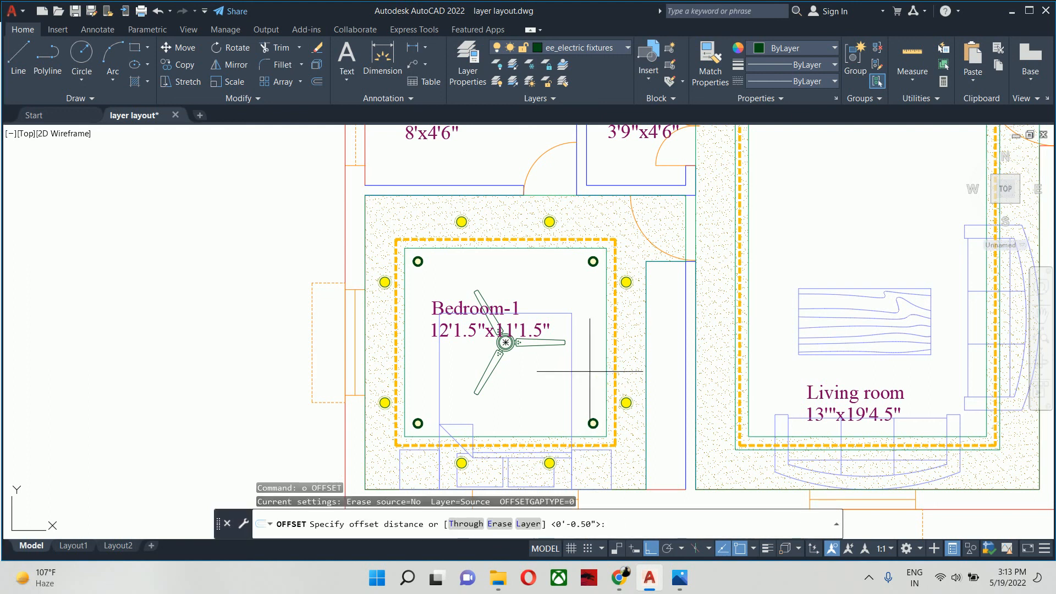
{"action": "type", "text": "24"}
{"action": "key", "text": "Return"}
{"action": "left_click", "coordinate": [593, 345]}
{"action": "left_click", "coordinate": [598, 345]}
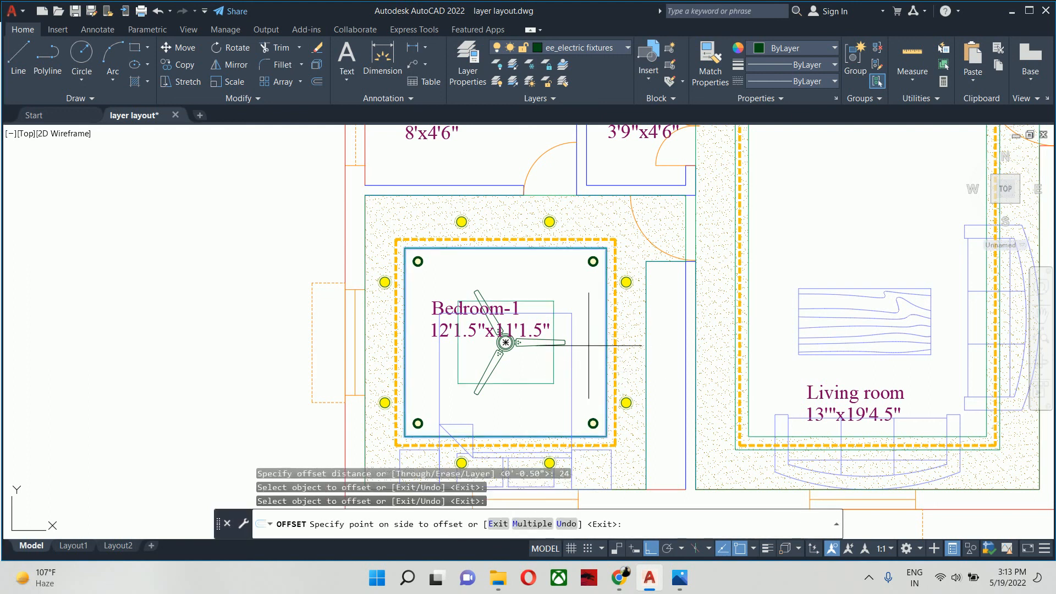
{"action": "key", "text": "Escape"}
{"action": "key", "text": "Escape"}
{"action": "key", "text": "Escape"}
- Move the Bedroom-1 name and size label straight up, away from the ceiling fan hub
{"action": "scroll", "coordinate": [482, 331], "scroll_direction": "up", "scroll_amount": 4}
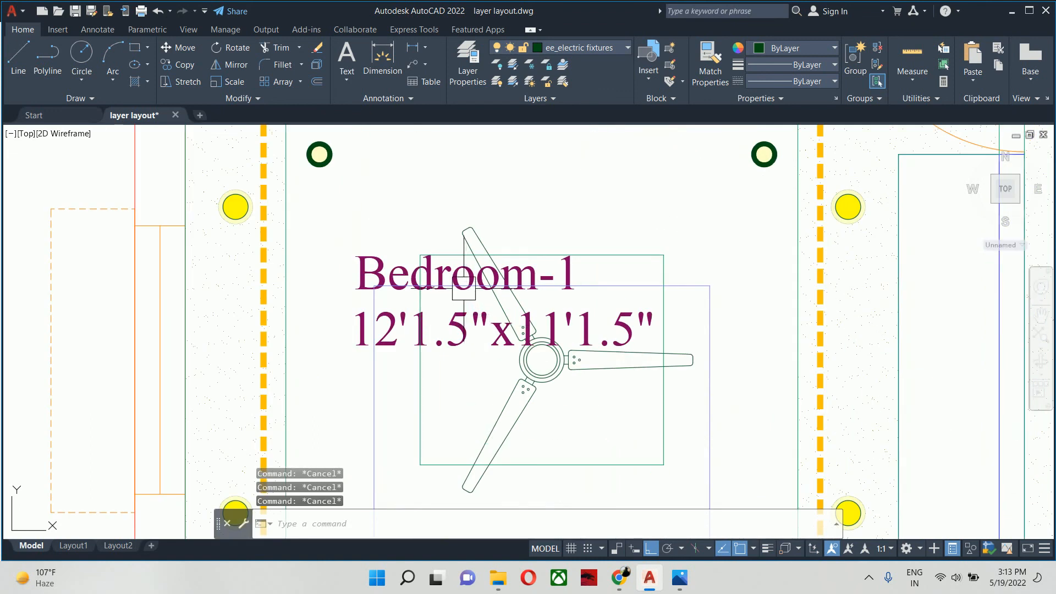
{"action": "type", "text": "m"}
{"action": "key", "text": "Return"}
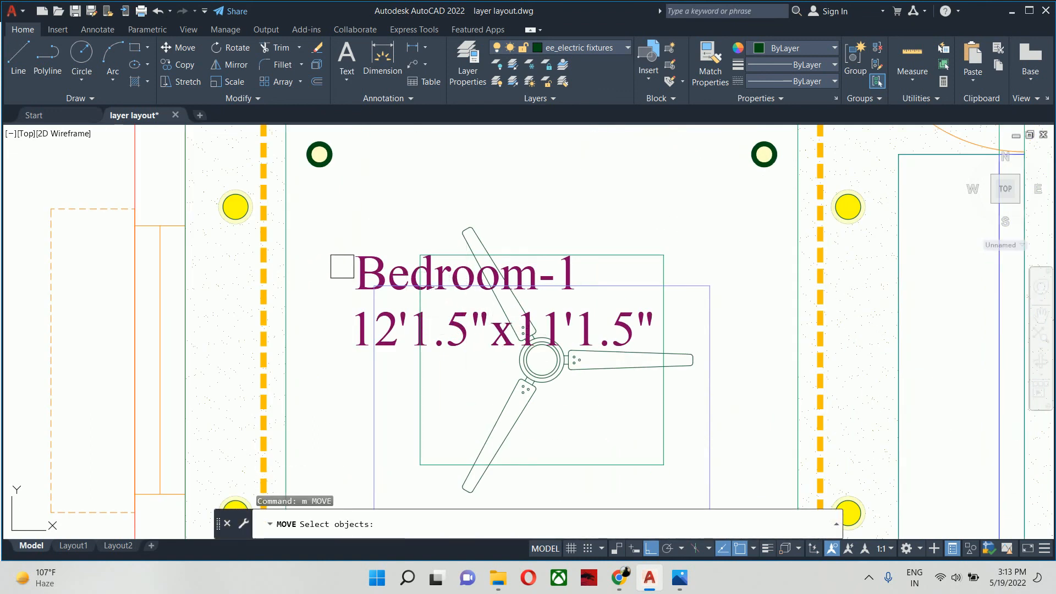
{"action": "left_click", "coordinate": [349, 265]}
{"action": "key", "text": "Return"}
{"action": "left_click", "coordinate": [330, 320]}
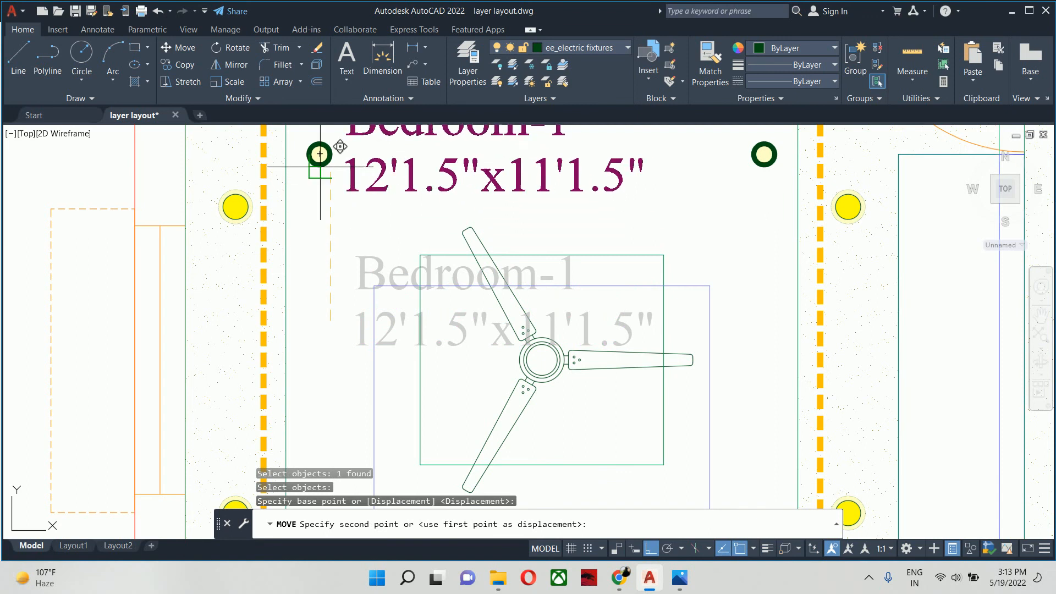
{"action": "left_click", "coordinate": [331, 200]}
{"action": "key", "text": "Escape"}
{"action": "key", "text": "Escape"}
{"action": "key", "text": "Escape"}
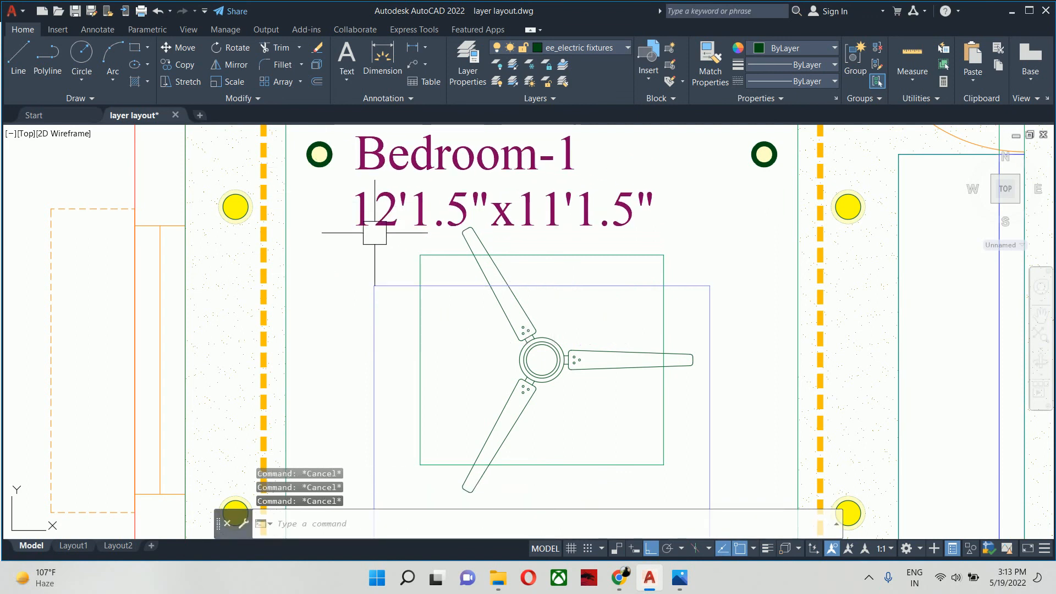
- Try to trim the new rectangle's edges where they cross the fan blades, and undo the trim
{"action": "type", "text": "tr"}
{"action": "key", "text": "Return"}
{"action": "scroll", "coordinate": [374, 232], "scroll_direction": "up", "scroll_amount": 5}
{"action": "left_click", "coordinate": [585, 280]}
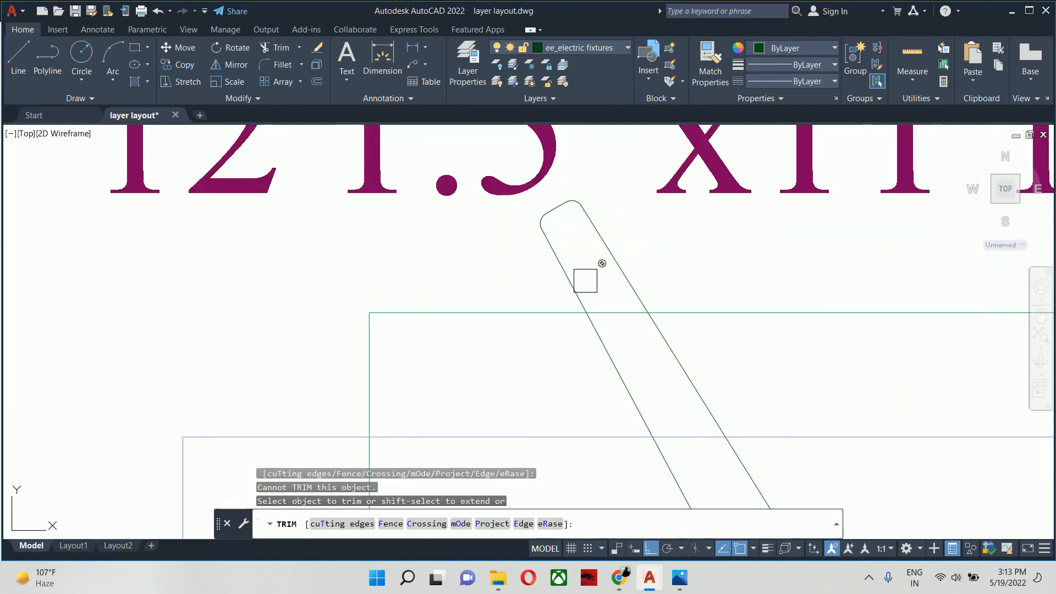
{"action": "left_click", "coordinate": [601, 309]}
{"action": "left_click", "coordinate": [613, 323]}
{"action": "scroll", "coordinate": [613, 323], "scroll_direction": "down", "scroll_amount": 5}
{"action": "middle_click_drag", "start_coordinate": [610, 322], "coordinate": [495, 187]}
{"action": "scroll", "coordinate": [795, 359], "scroll_direction": "up", "scroll_amount": 5}
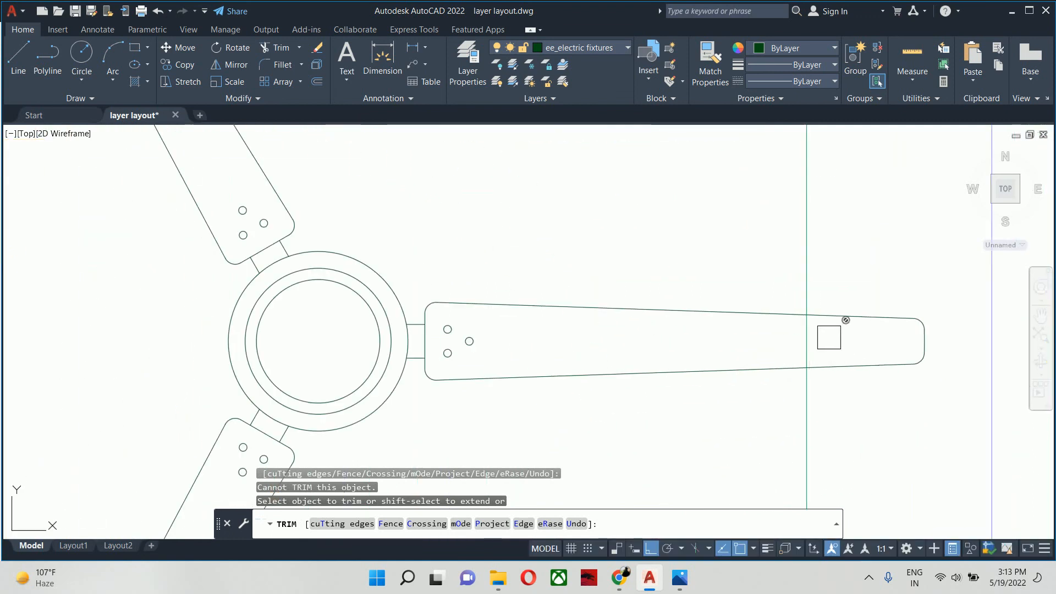
{"action": "scroll", "coordinate": [771, 336], "scroll_direction": "down", "scroll_amount": 5}
{"action": "key", "text": "Escape"}
{"action": "key", "text": "ctrl+z"}
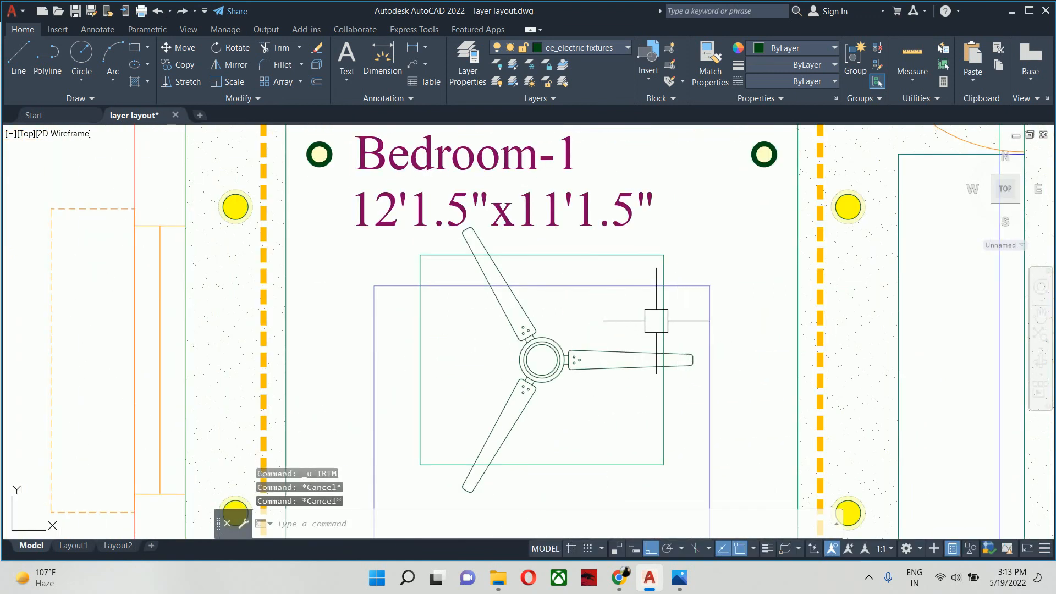
{"action": "type", "text": "o"}
{"action": "key", "text": "Return"}
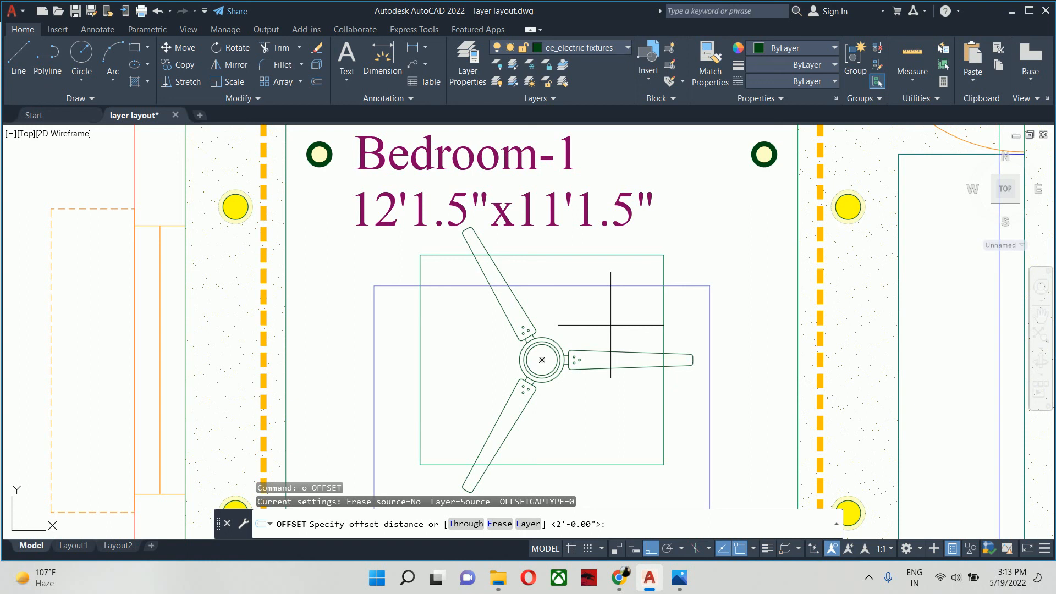
{"action": "key", "text": "Escape"}
- Hatch the new rectangle around the Bedroom-1 fan by selecting it as the boundary object
{"action": "type", "text": "h"}
{"action": "key", "text": "Return"}
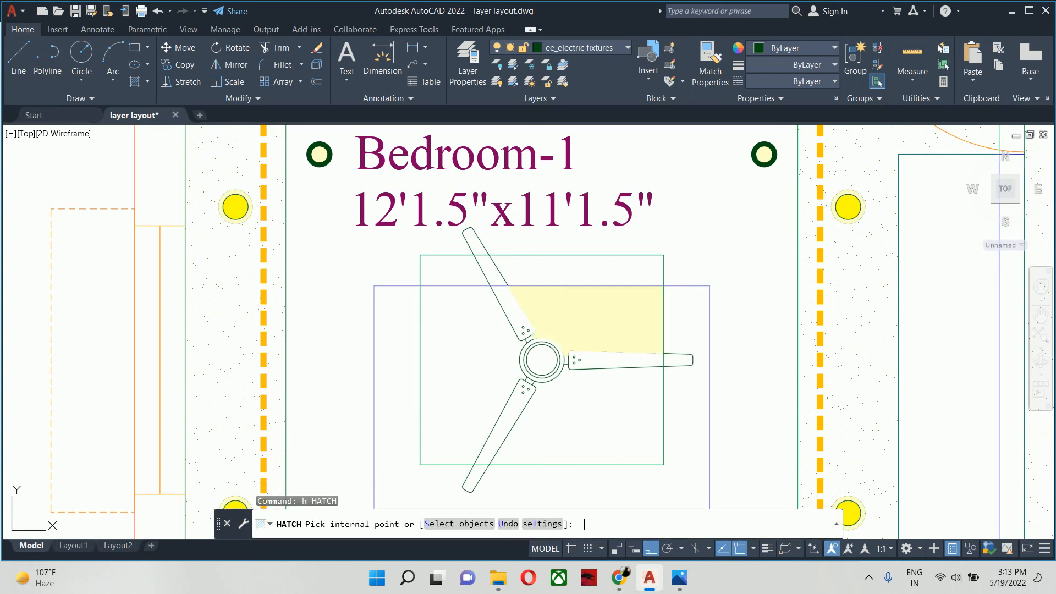
{"action": "type", "text": "t"}
{"action": "key", "text": "Return"}
{"action": "left_click", "coordinate": [528, 129]}
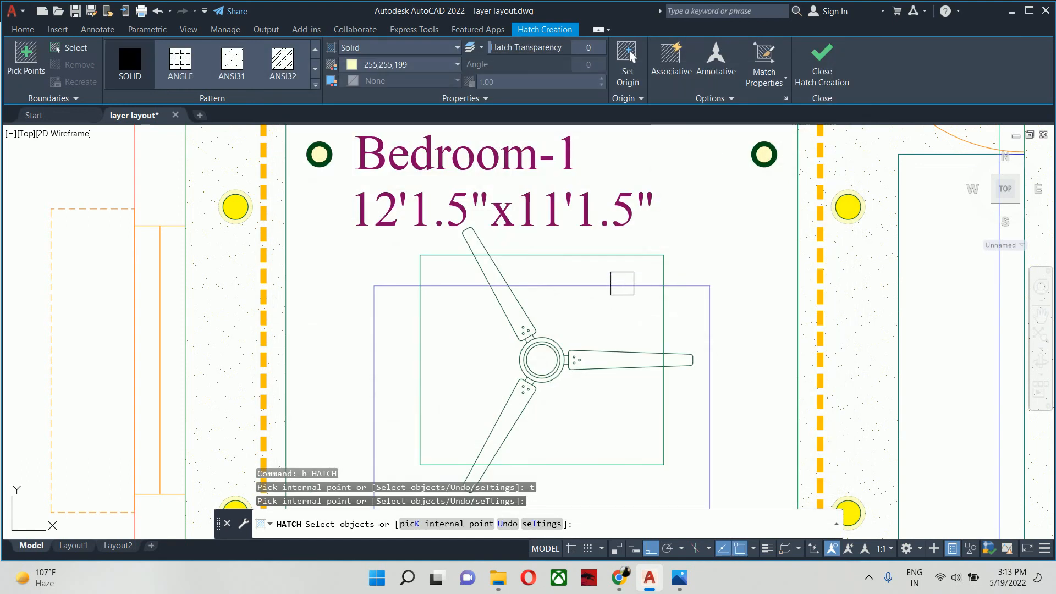
{"action": "left_click", "coordinate": [621, 254]}
{"action": "key", "text": "Return"}
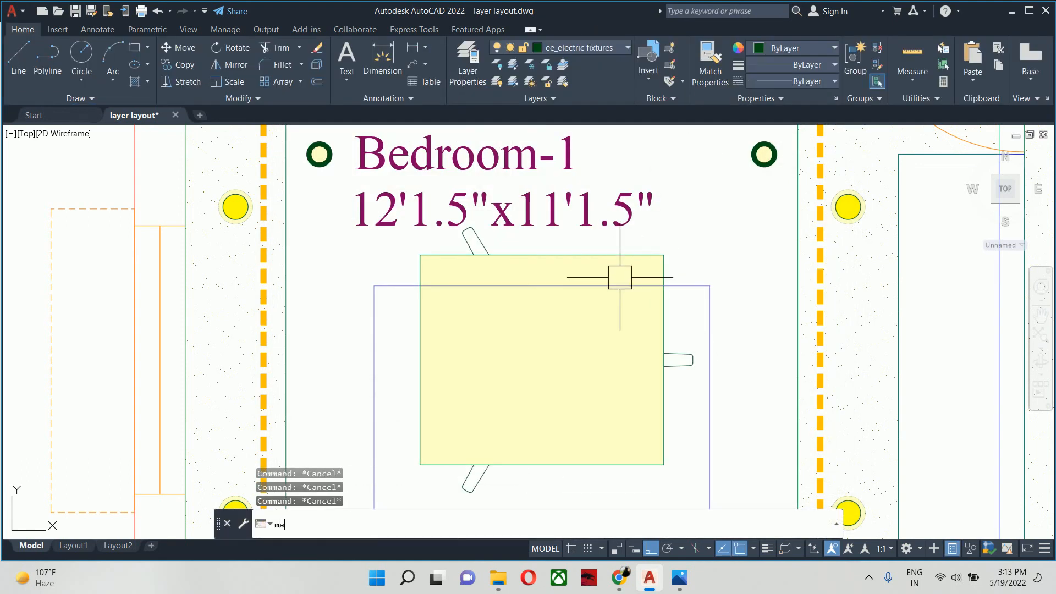
- Match the fan rectangle's hatch to the speckled hatch of the Bedroom-1 ceiling border
{"action": "type", "text": "ma"}
{"action": "key", "text": "Return"}
{"action": "left_click", "coordinate": [852, 336]}
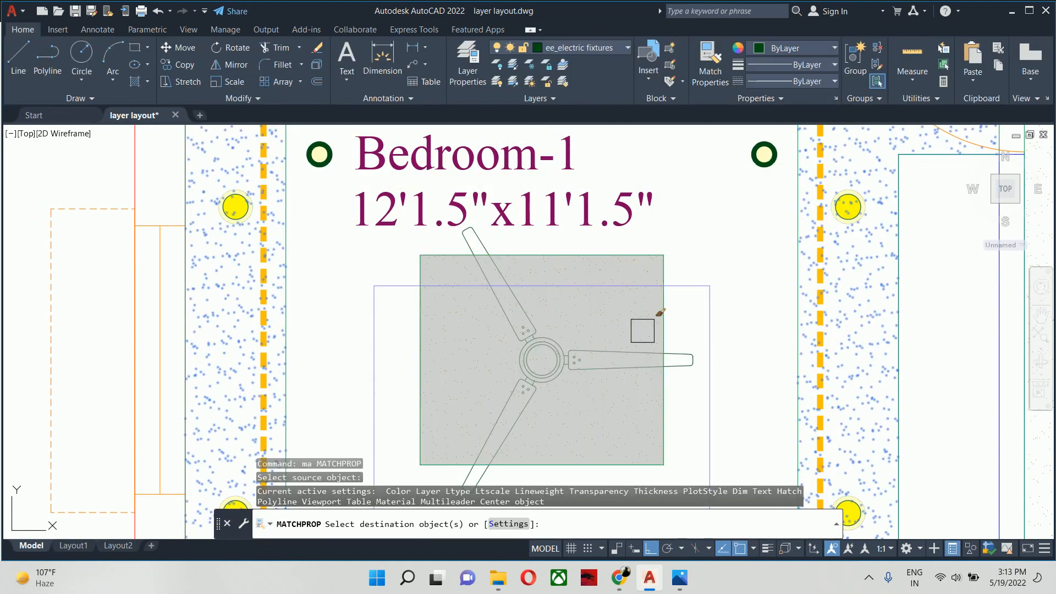
{"action": "left_click", "coordinate": [644, 316]}
{"action": "key", "text": "Escape"}
{"action": "key", "text": "Escape"}
{"action": "scroll", "coordinate": [627, 327], "scroll_direction": "down", "scroll_amount": 2}
{"action": "key", "text": "Escape"}
{"action": "middle_click_drag", "start_coordinate": [622, 333], "coordinate": [639, 337]}
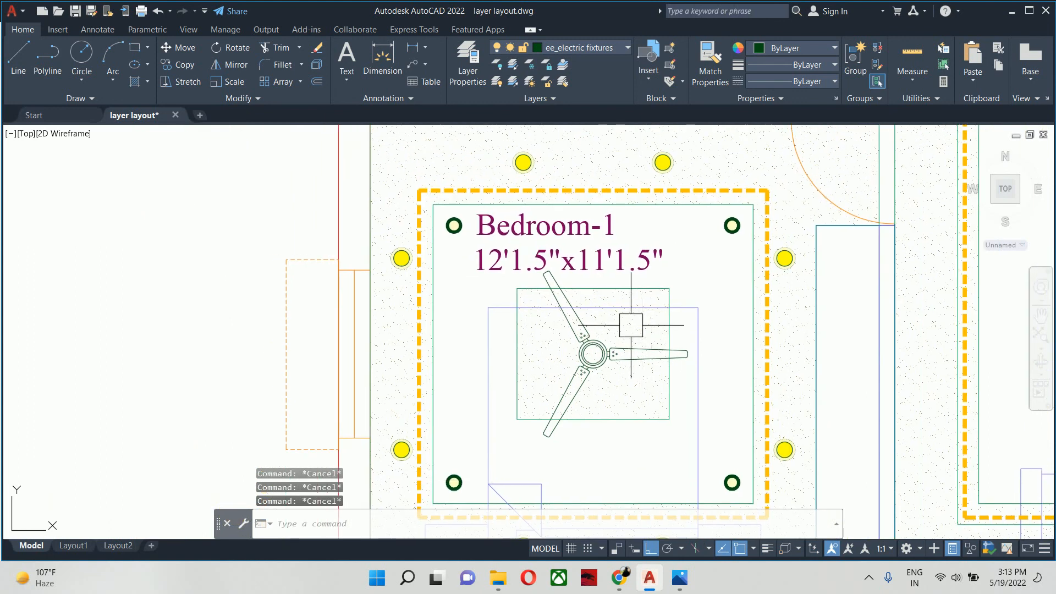
- Offset the rectangle around the Bedroom-1 fan inward by 4 inches
{"action": "type", "text": "o"}
{"action": "key", "text": "Return"}
{"action": "type", "text": "4"}
{"action": "key", "text": "Return"}
{"action": "scroll", "coordinate": [640, 297], "scroll_direction": "up", "scroll_amount": 3}
{"action": "left_click", "coordinate": [639, 296]}
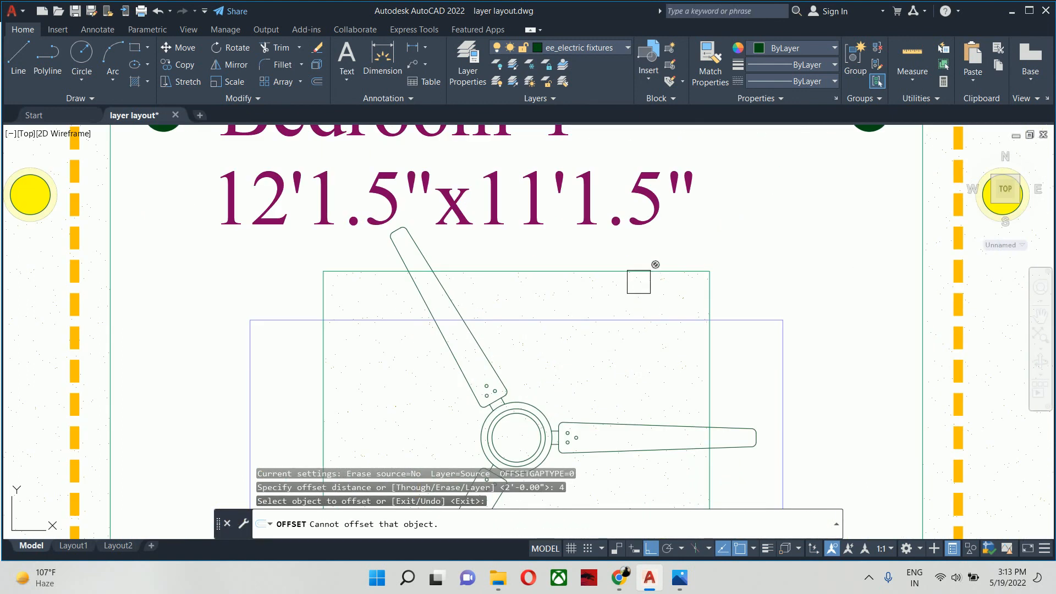
{"action": "left_click", "coordinate": [638, 273]}
{"action": "left_click", "coordinate": [627, 294]}
{"action": "key", "text": "Escape"}
{"action": "key", "text": "Escape"}
{"action": "scroll", "coordinate": [624, 297], "scroll_direction": "down", "scroll_amount": 3}
- Match the innermost rectangle around the fan to the orange dashed cove-light line
{"action": "type", "text": "m"}
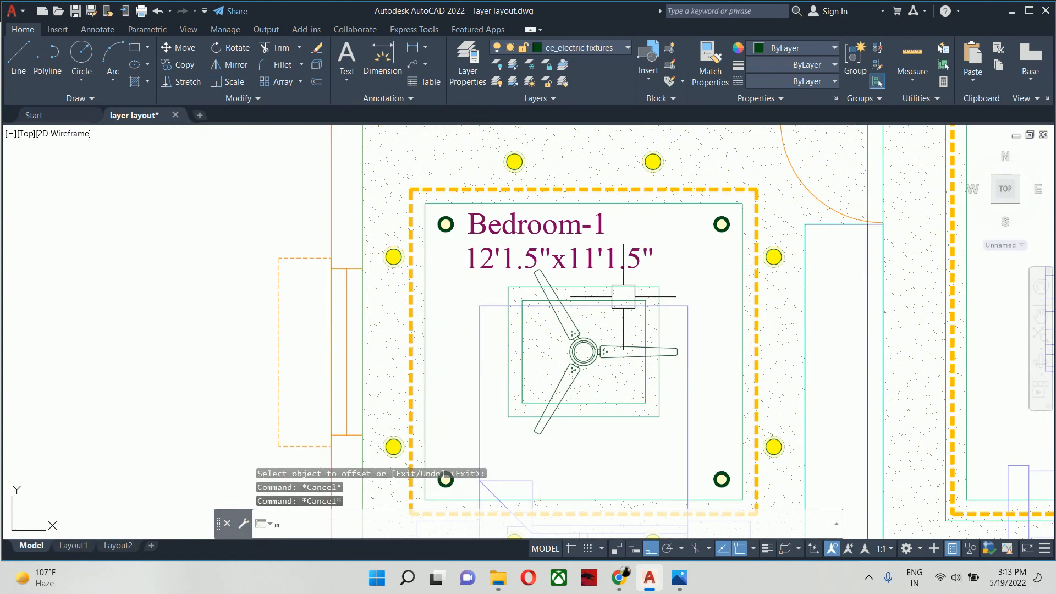
{"action": "type", "text": "a"}
{"action": "key", "text": "Return"}
{"action": "left_click", "coordinate": [740, 325]}
{"action": "scroll", "coordinate": [585, 302], "scroll_direction": "up", "scroll_amount": 4}
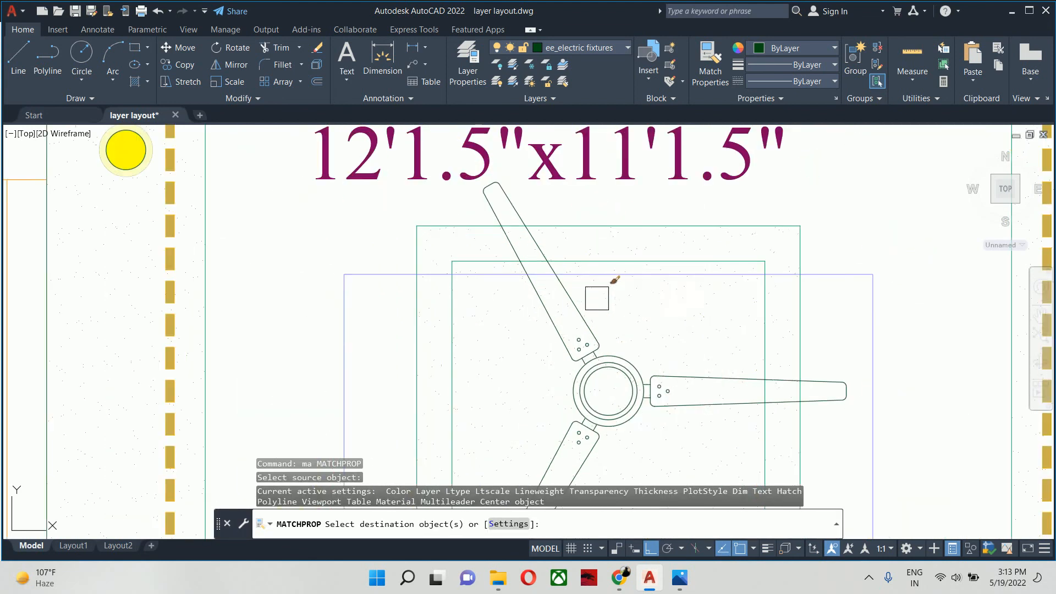
{"action": "left_click", "coordinate": [601, 261]}
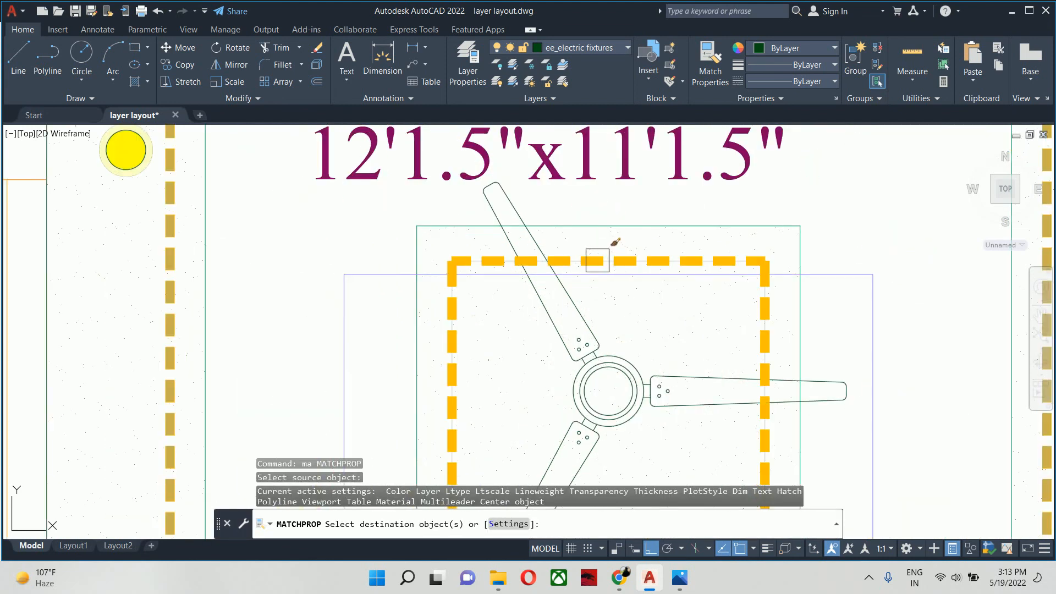
{"action": "key", "text": "Escape"}
{"action": "key", "text": "Escape"}
{"action": "key", "text": "Escape"}
- Trim the ceiling rectangle and the dashed cove line inside the fan's upper blade
{"action": "scroll", "coordinate": [605, 264], "scroll_direction": "down", "scroll_amount": 5}
{"action": "scroll", "coordinate": [563, 259], "scroll_direction": "up", "scroll_amount": 5}
{"action": "type", "text": "t"}
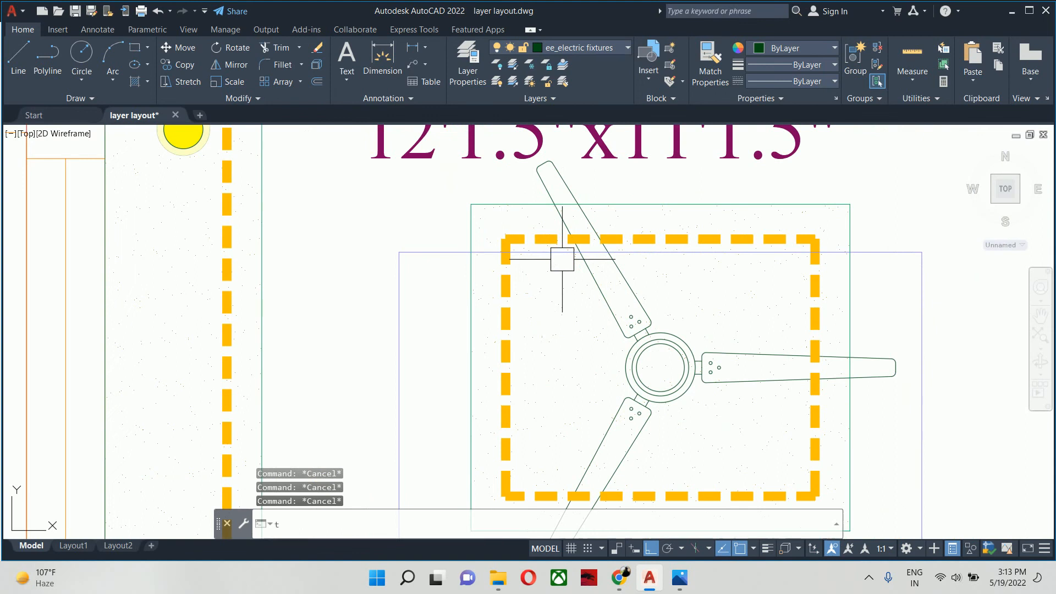
{"action": "type", "text": "r"}
{"action": "key", "text": "Return"}
{"action": "scroll", "coordinate": [565, 238], "scroll_direction": "up", "scroll_amount": 5}
{"action": "left_click", "coordinate": [554, 196]}
{"action": "middle_click_drag", "start_coordinate": [568, 165], "coordinate": [577, 271]}
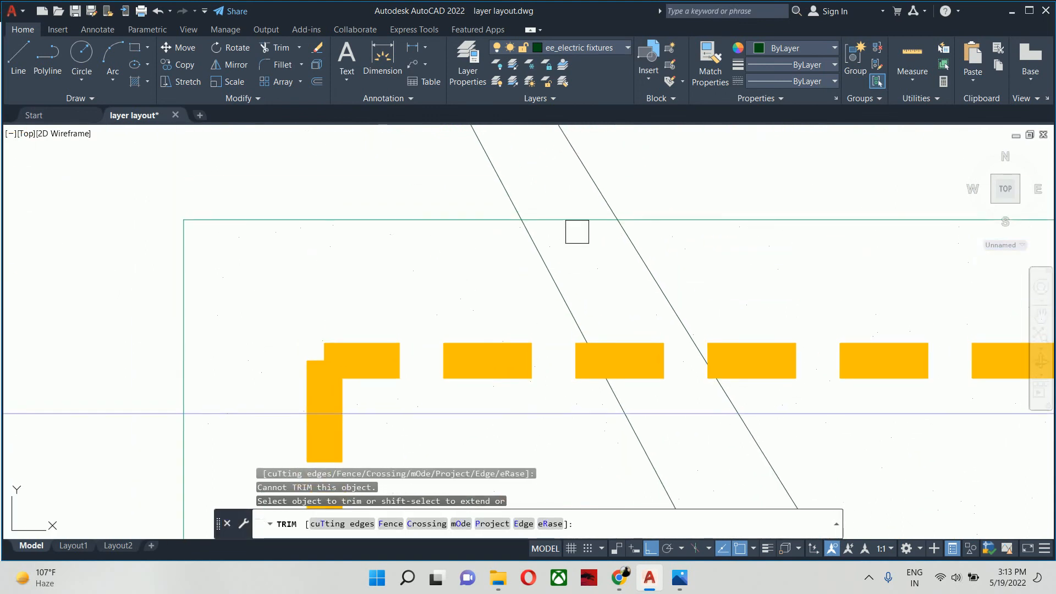
{"action": "left_click", "coordinate": [578, 227]}
{"action": "left_click", "coordinate": [653, 365]}
{"action": "scroll", "coordinate": [642, 345], "scroll_direction": "down", "scroll_amount": 7}
- Trim the dashed cove line and the ceiling rectangle inside the fan's horizontal blade
{"action": "middle_click_drag", "start_coordinate": [641, 345], "coordinate": [472, 300]}
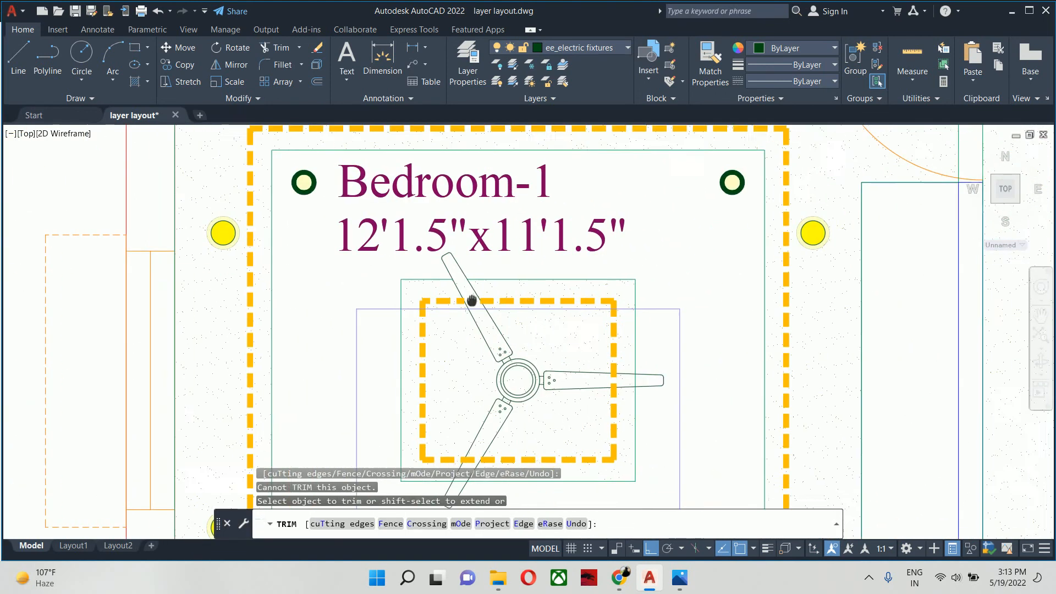
{"action": "scroll", "coordinate": [611, 379], "scroll_direction": "up", "scroll_amount": 6}
{"action": "left_click", "coordinate": [625, 354]}
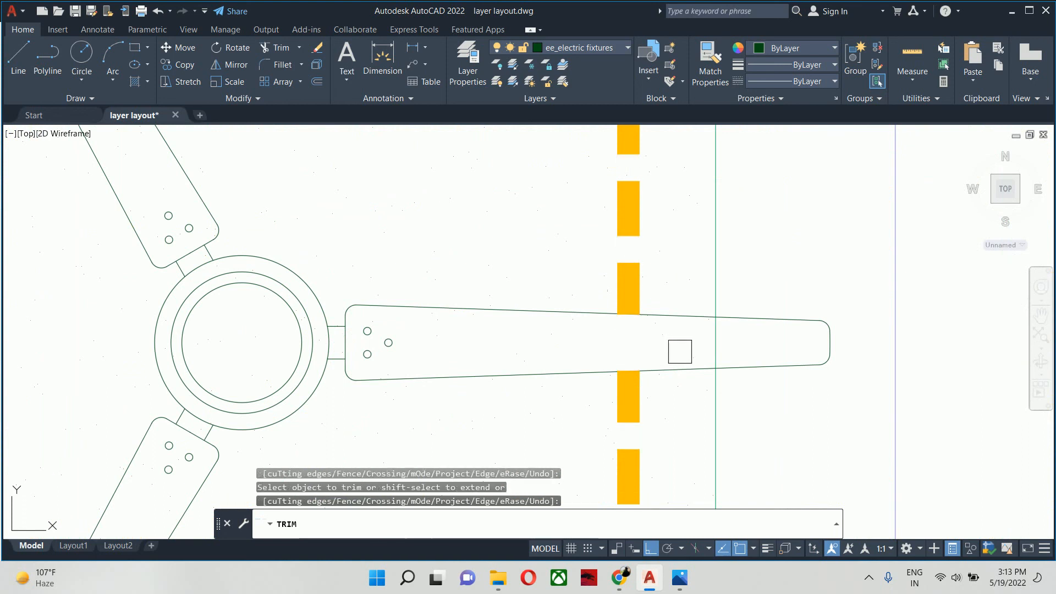
{"action": "left_click", "coordinate": [710, 346]}
{"action": "scroll", "coordinate": [705, 345], "scroll_direction": "down", "scroll_amount": 4}
- Trim the dashed cove line and the ceiling rectangle inside the fan's lower blade
{"action": "middle_click_drag", "start_coordinate": [660, 345], "coordinate": [712, 248]}
{"action": "scroll", "coordinate": [512, 363], "scroll_direction": "up", "scroll_amount": 4}
{"action": "left_click", "coordinate": [500, 383]}
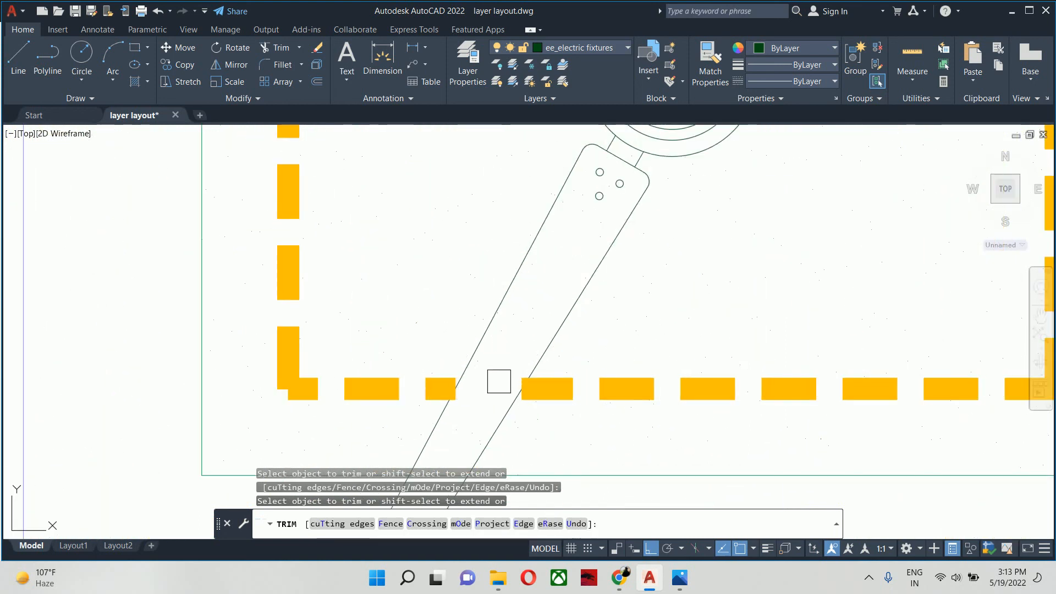
{"action": "middle_click_drag", "start_coordinate": [499, 381], "coordinate": [574, 287]}
{"action": "scroll", "coordinate": [527, 347], "scroll_direction": "up", "scroll_amount": 2}
{"action": "left_click", "coordinate": [501, 401]}
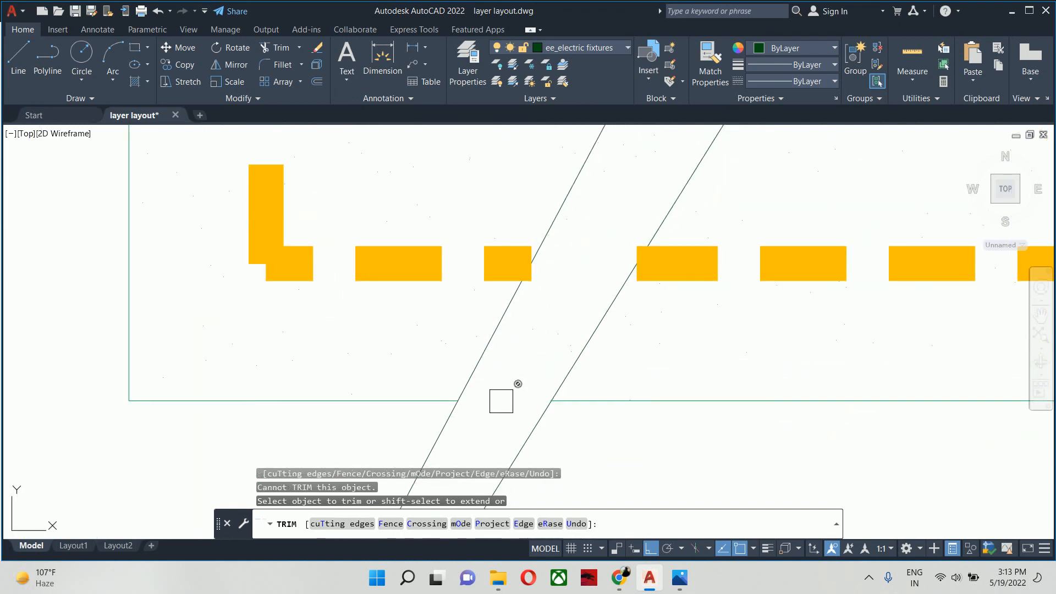
{"action": "key", "text": "Escape"}
{"action": "key", "text": "Escape"}
{"action": "scroll", "coordinate": [501, 401], "scroll_direction": "down", "scroll_amount": 6}
{"action": "key", "text": "Escape"}
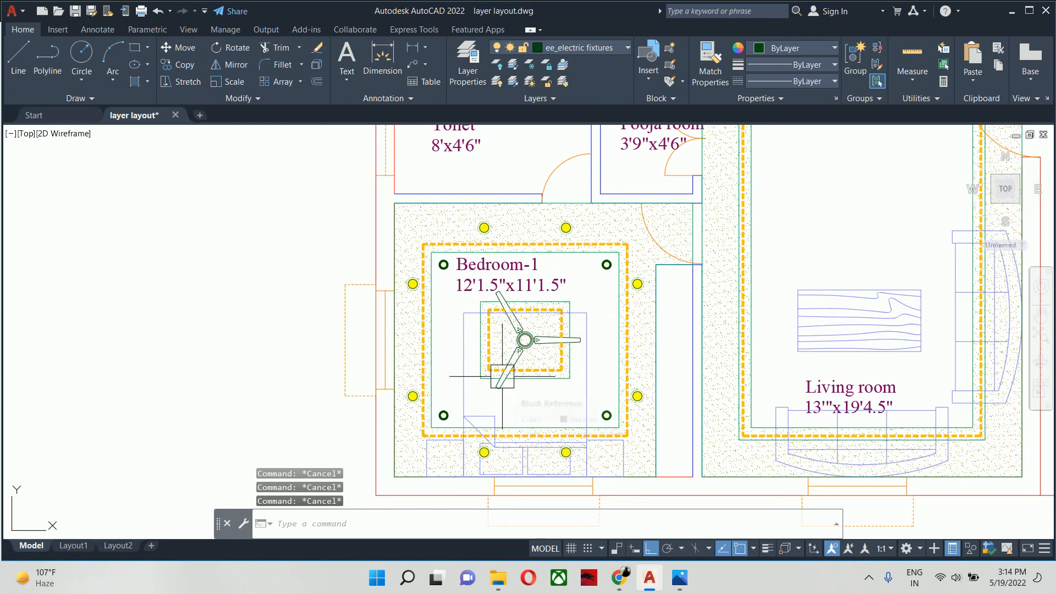
- Copy the Bedroom-1 ceiling fan by its hub centre to the empty area left of the floor plan
{"action": "scroll", "coordinate": [502, 376], "scroll_direction": "down", "scroll_amount": 3}
{"action": "mouse_move", "coordinate": [616, 365]}
{"action": "middle_mouse_down"}
{"action": "mouse_move", "coordinate": [506, 352]}
{"action": "mouse_move", "coordinate": [389, 399]}
{"action": "middle_mouse_up"}
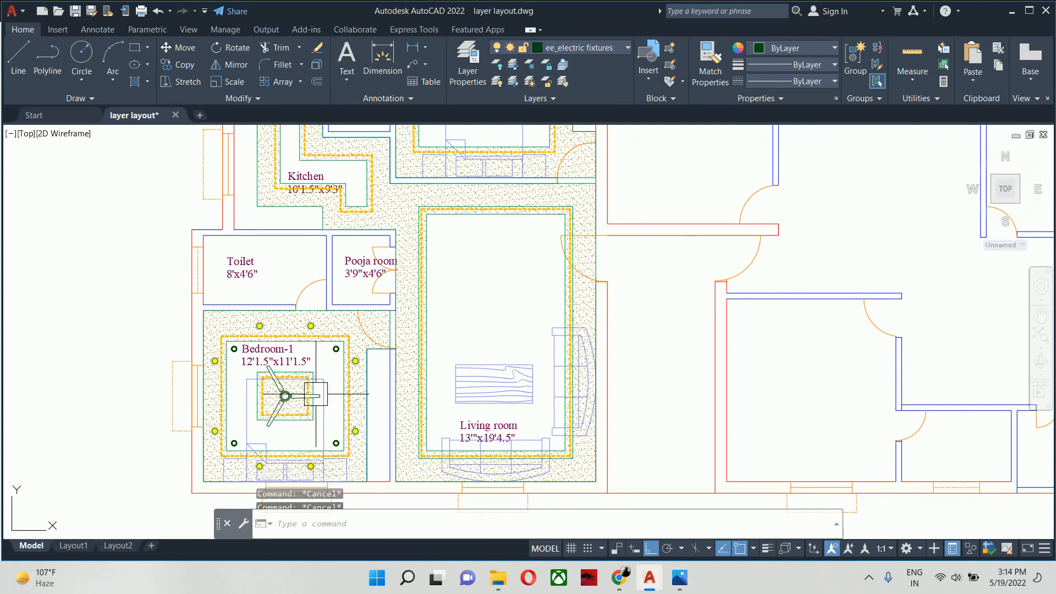
{"action": "scroll", "coordinate": [319, 392], "scroll_direction": "down", "scroll_amount": 2}
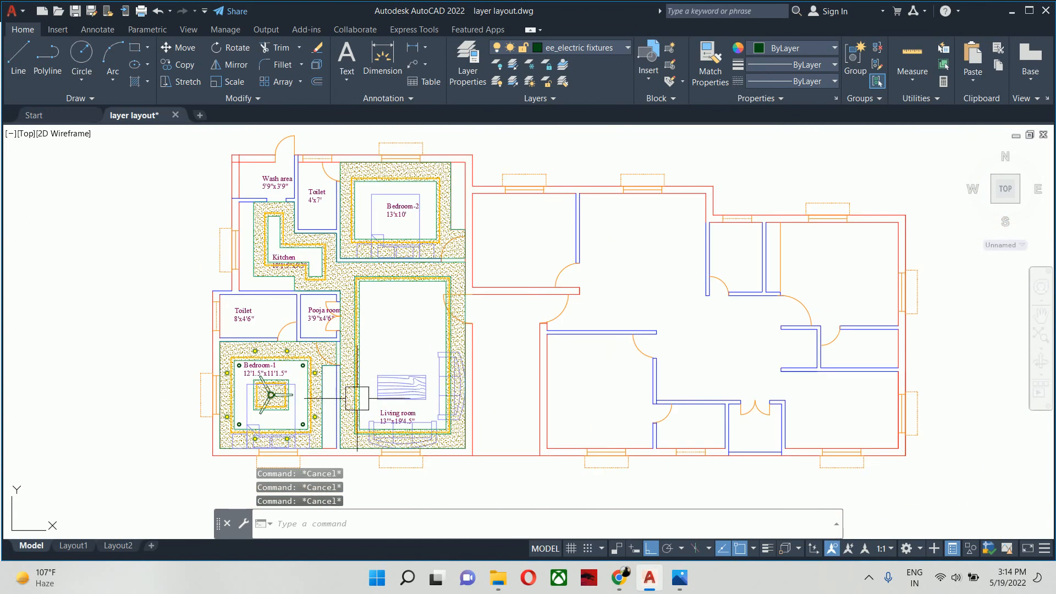
{"action": "type", "text": "o"}
{"action": "key", "text": "Return"}
{"action": "left_click", "coordinate": [282, 397]}
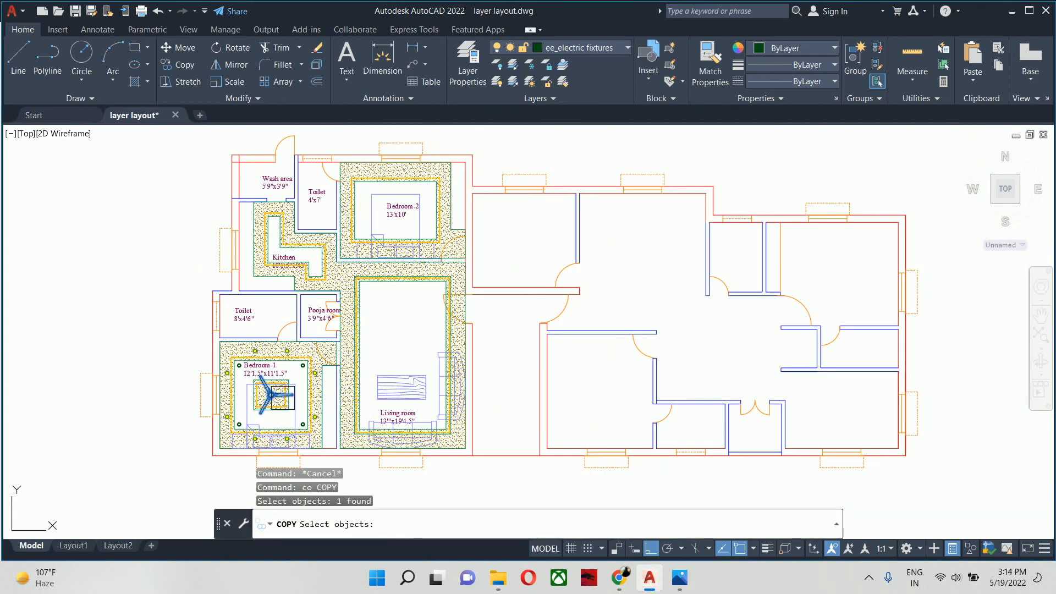
{"action": "scroll", "coordinate": [280, 397], "scroll_direction": "up", "scroll_amount": 5}
{"action": "key", "text": "Return"}
{"action": "scroll", "coordinate": [204, 379], "scroll_direction": "up", "scroll_amount": 5}
{"action": "left_click", "coordinate": [224, 378]}
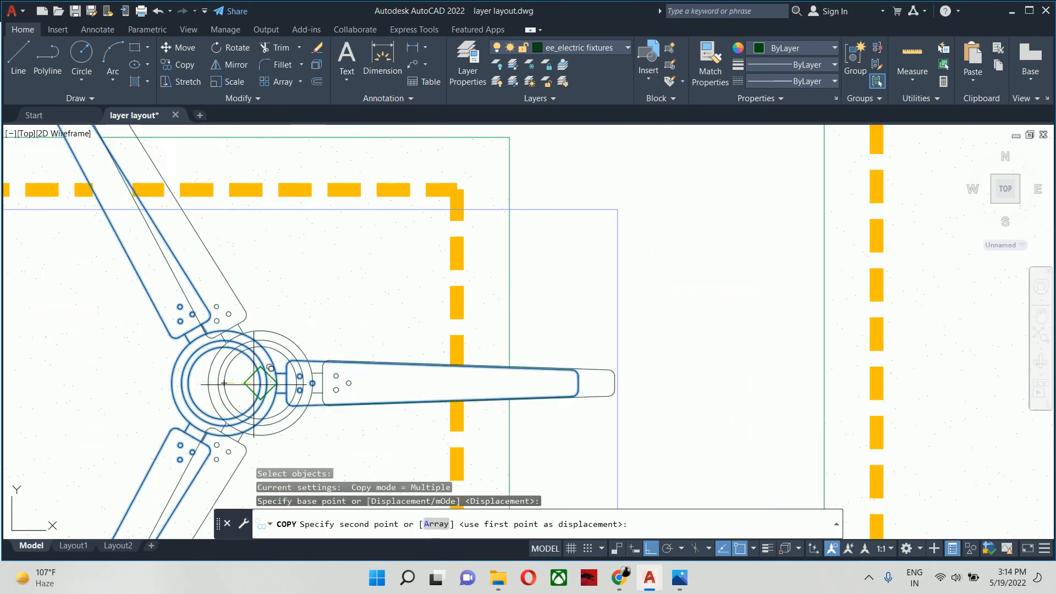
{"action": "scroll", "coordinate": [552, 388], "scroll_direction": "down", "scroll_amount": 8}
{"action": "scroll", "coordinate": [651, 387], "scroll_direction": "down", "scroll_amount": 2}
{"action": "middle_click_drag", "start_coordinate": [651, 387], "coordinate": [212, 354]}
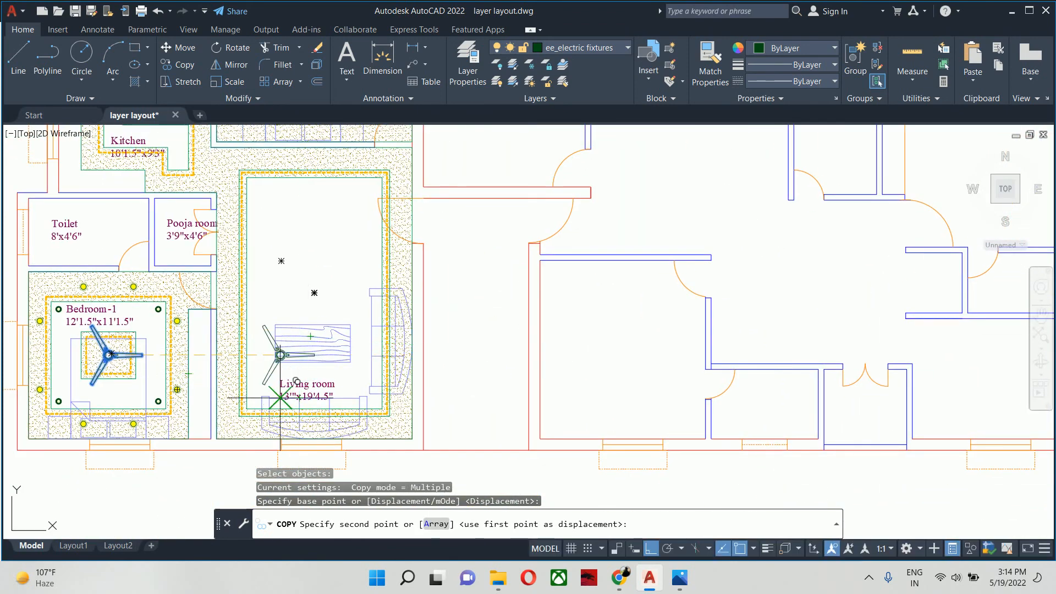
{"action": "middle_click_drag", "start_coordinate": [282, 424], "coordinate": [804, 337]}
{"action": "left_click", "coordinate": [435, 297]}
{"action": "key", "text": "Escape"}
{"action": "key", "text": "Escape"}
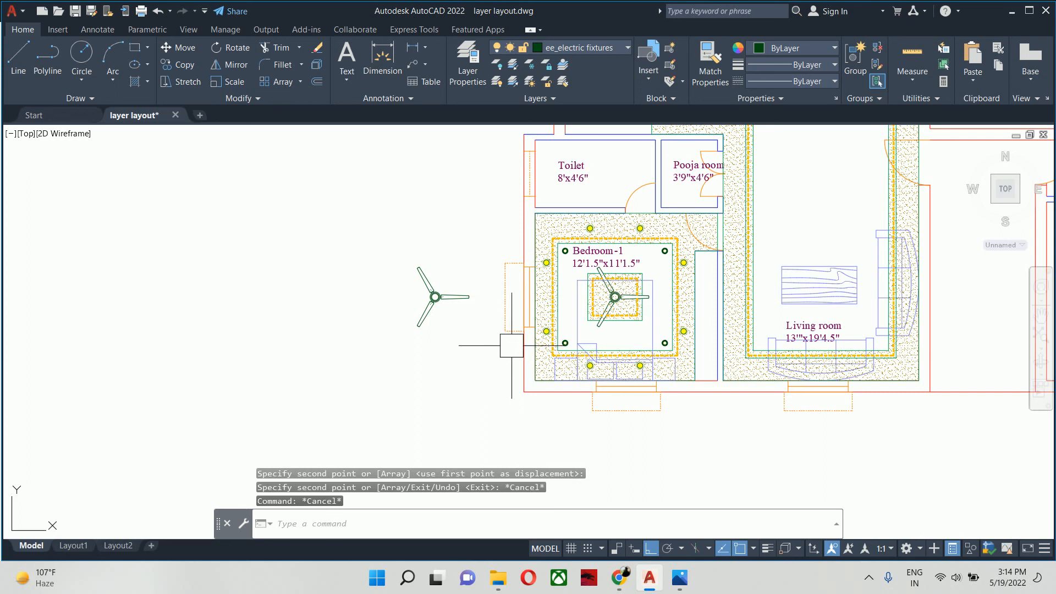
- Draw a vertical line across the Living room's inner ceiling rectangle, from its lower edge's midpoint to its upper edge
{"action": "type", "text": "l"}
{"action": "key", "text": "Return"}
{"action": "scroll", "coordinate": [830, 329], "scroll_direction": "up", "scroll_amount": 4}
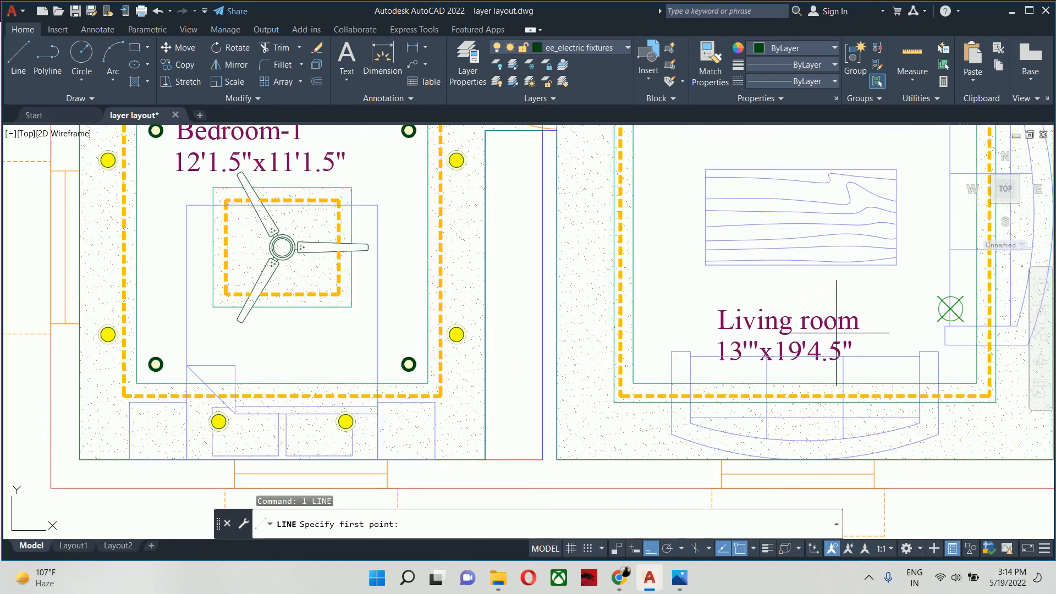
{"action": "left_click", "coordinate": [804, 383]}
{"action": "scroll", "coordinate": [547, 253], "scroll_direction": "down", "scroll_amount": 5}
{"action": "scroll", "coordinate": [488, 484], "scroll_direction": "up", "scroll_amount": 4}
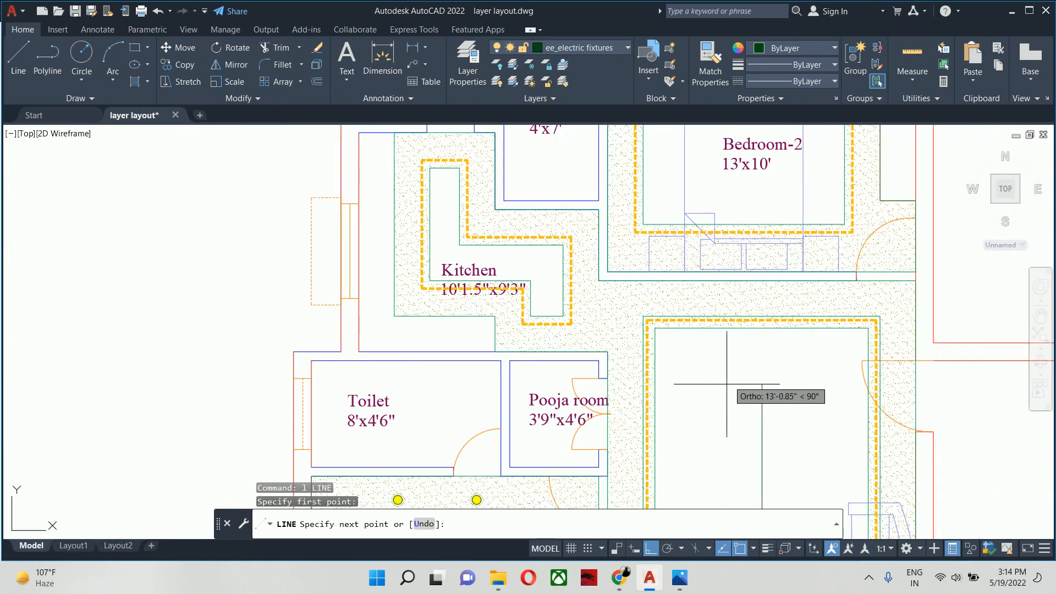
{"action": "left_click", "coordinate": [759, 325]}
{"action": "key", "text": "Escape"}
{"action": "key", "text": "Escape"}
{"action": "scroll", "coordinate": [760, 373], "scroll_direction": "down", "scroll_amount": 4}
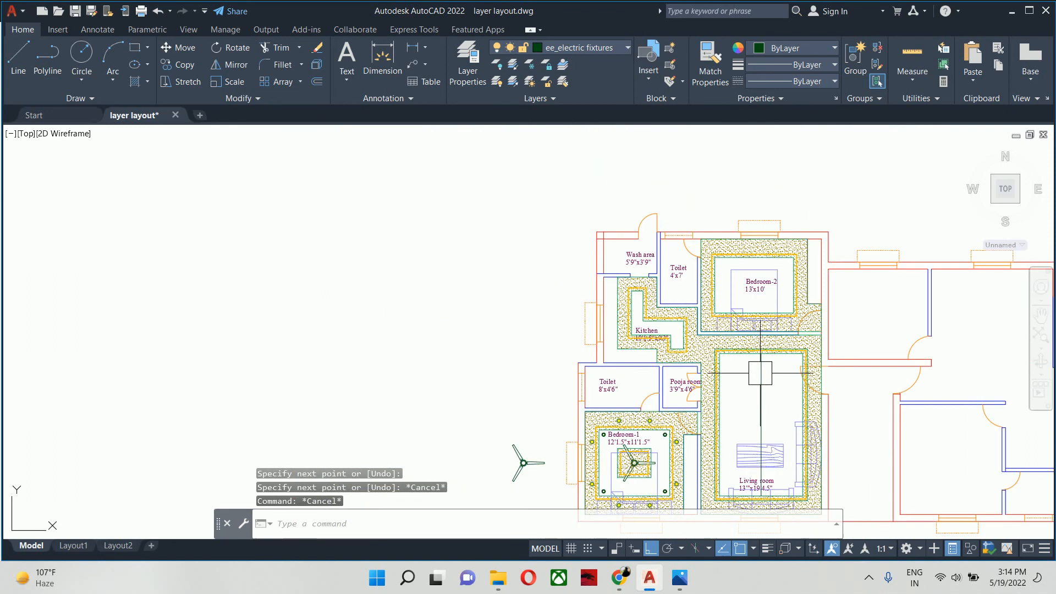
- Copy the spare ceiling fan by its hub centre to the point midway between the Living room guide line's lower endpoint and its midpoint
{"action": "middle_click_drag", "start_coordinate": [760, 373], "coordinate": [673, 298]}
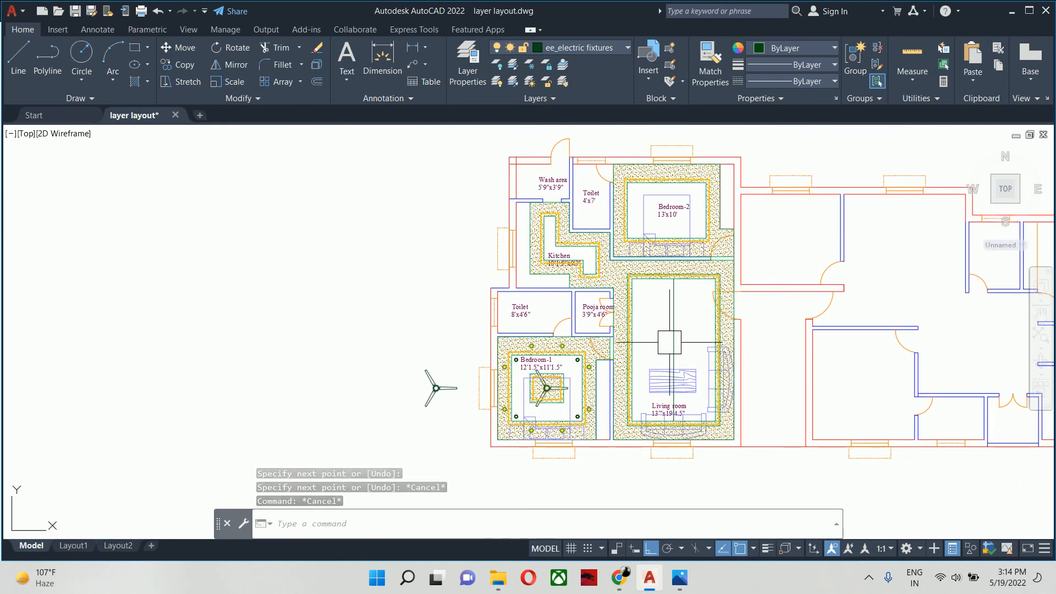
{"action": "key", "text": "Escape"}
{"action": "key", "text": "Escape"}
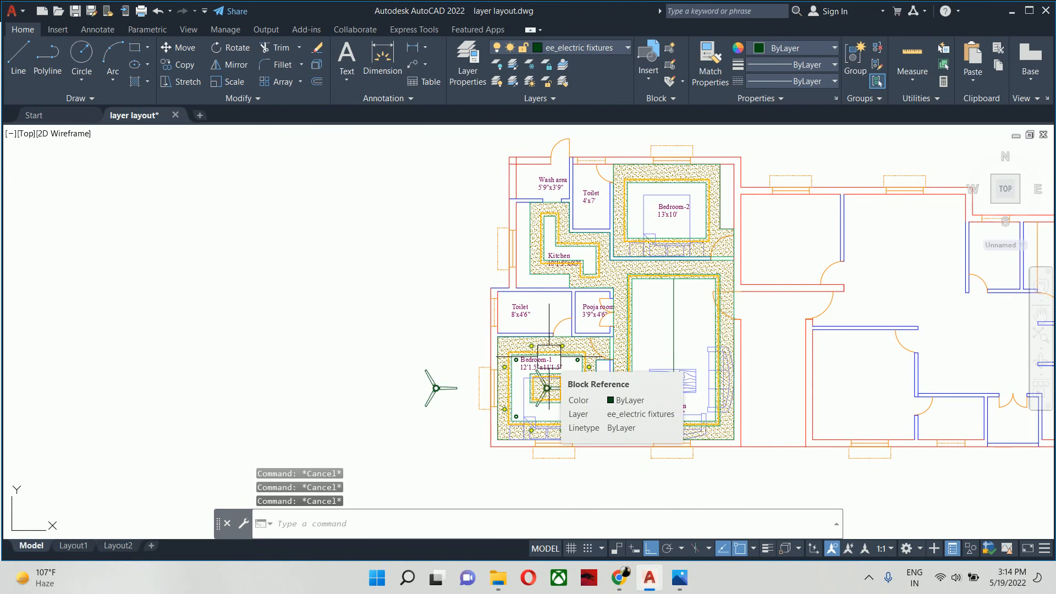
{"action": "key", "text": "Escape"}
{"action": "key", "text": "Escape"}
{"action": "type", "text": "co"}
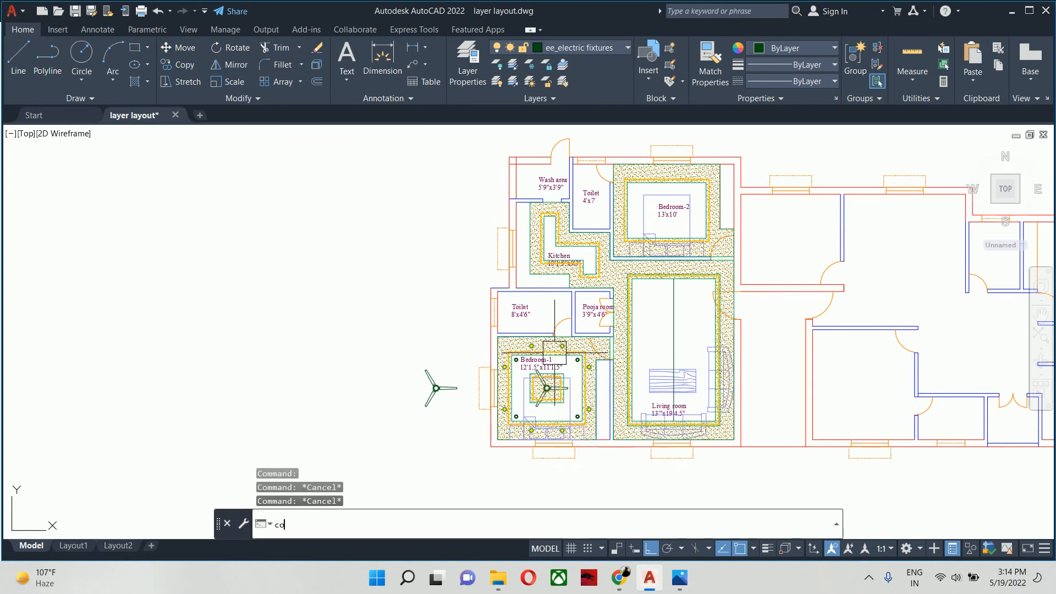
{"action": "key", "text": "Return"}
{"action": "left_click", "coordinate": [436, 388]}
{"action": "scroll", "coordinate": [437, 388], "scroll_direction": "up", "scroll_amount": 6}
{"action": "scroll", "coordinate": [436, 388], "scroll_direction": "up", "scroll_amount": 5}
{"action": "key", "text": "Return"}
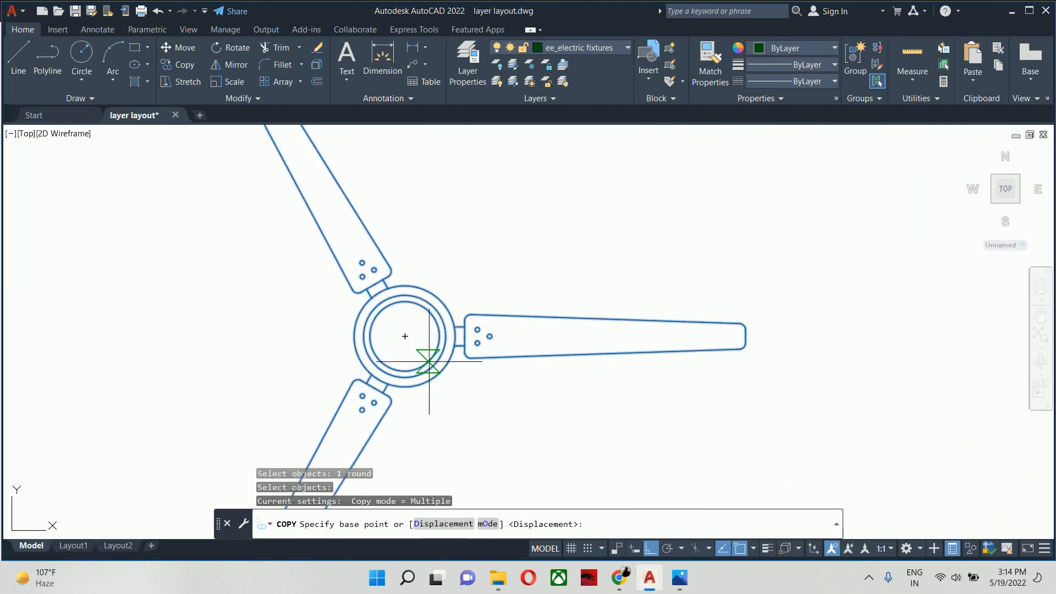
{"action": "left_click", "coordinate": [402, 338]}
{"action": "scroll", "coordinate": [660, 352], "scroll_direction": "down", "scroll_amount": 5}
{"action": "middle_click_drag", "start_coordinate": [679, 358], "coordinate": [148, 363]}
{"action": "scroll", "coordinate": [445, 358], "scroll_direction": "down", "scroll_amount": 2}
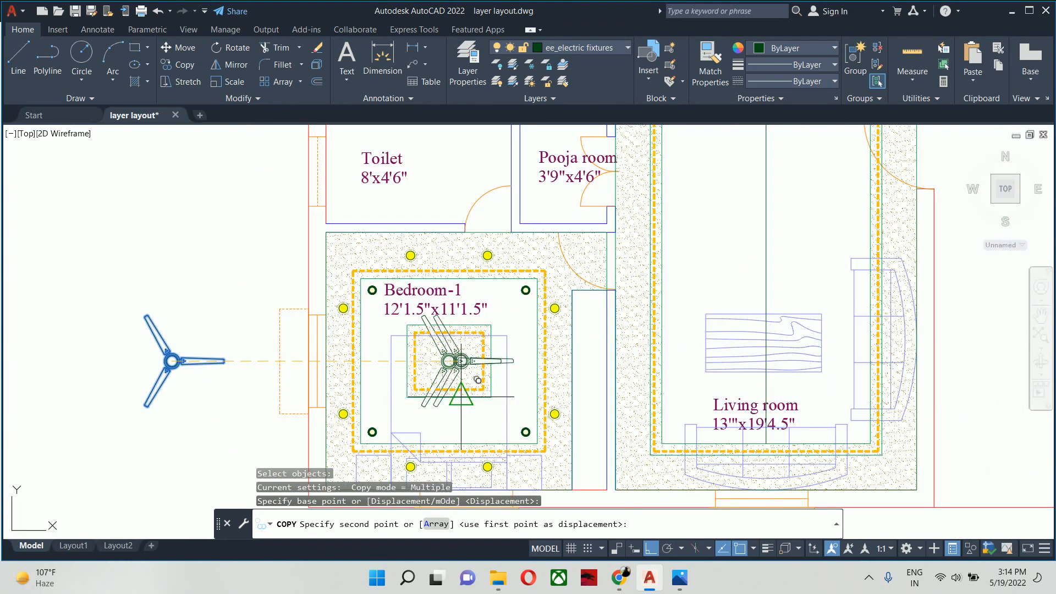
{"action": "middle_click_drag", "start_coordinate": [523, 379], "coordinate": [297, 379]}
{"action": "type", "text": "mtp"}
{"action": "key", "text": "Return"}
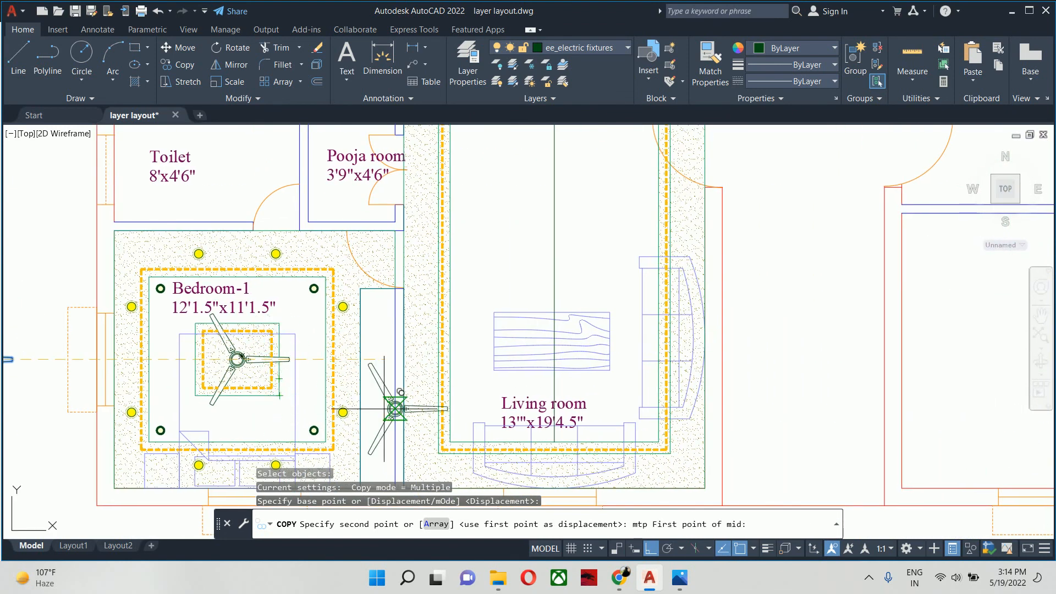
{"action": "scroll", "coordinate": [510, 413], "scroll_direction": "up", "scroll_amount": 2}
{"action": "left_click", "coordinate": [579, 458]}
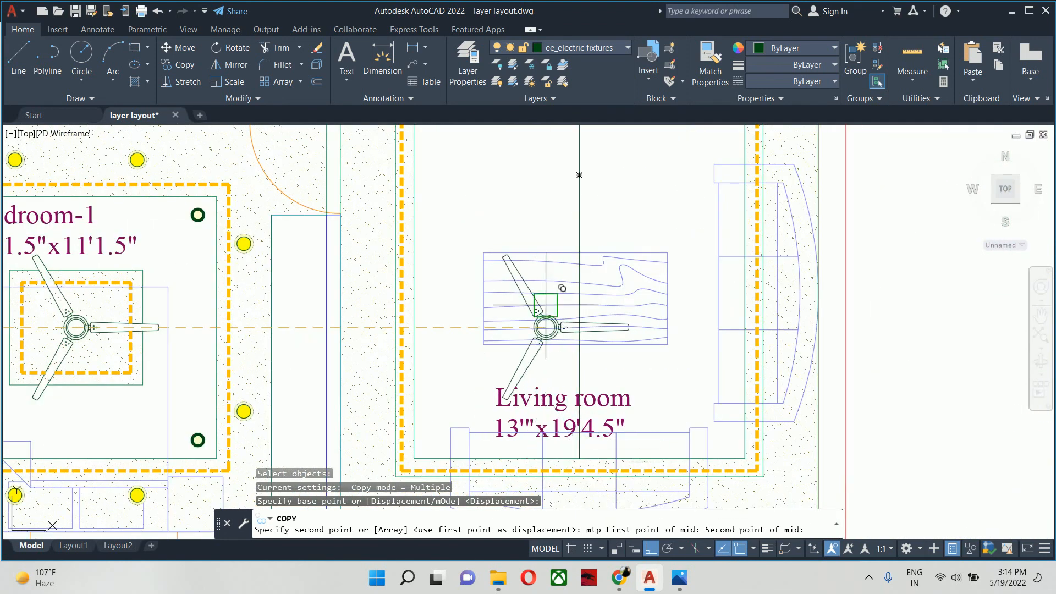
{"action": "middle_click_drag", "start_coordinate": [559, 293], "coordinate": [562, 378]}
{"action": "left_click", "coordinate": [575, 275]}
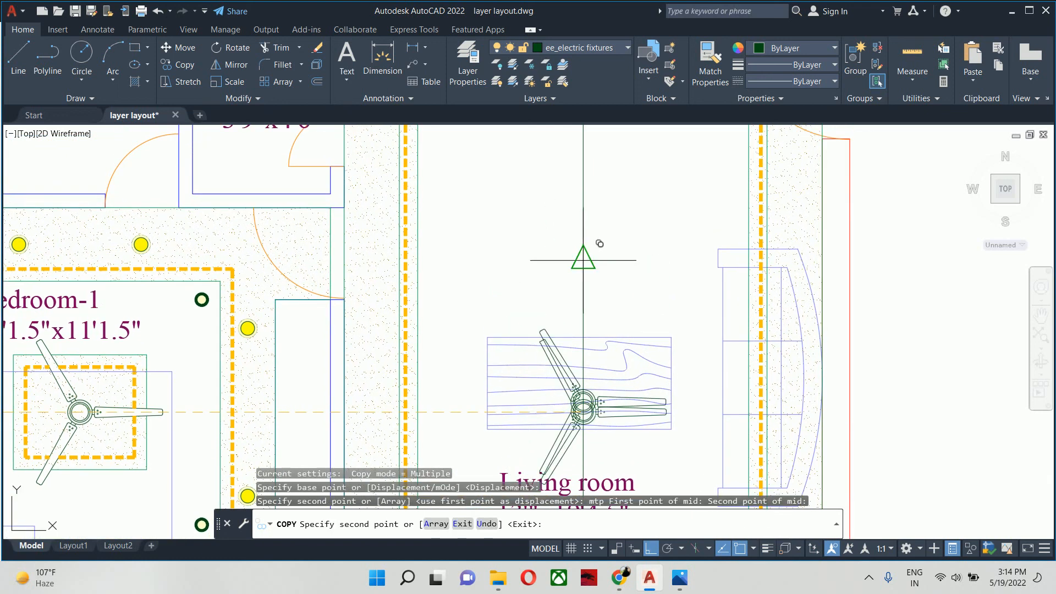
{"action": "key", "text": "Escape"}
- Mirror the Living room fan about a horizontal axis through the guide line's midpoint, keeping the original fan
{"action": "type", "text": "mi"}
{"action": "key", "text": "Return"}
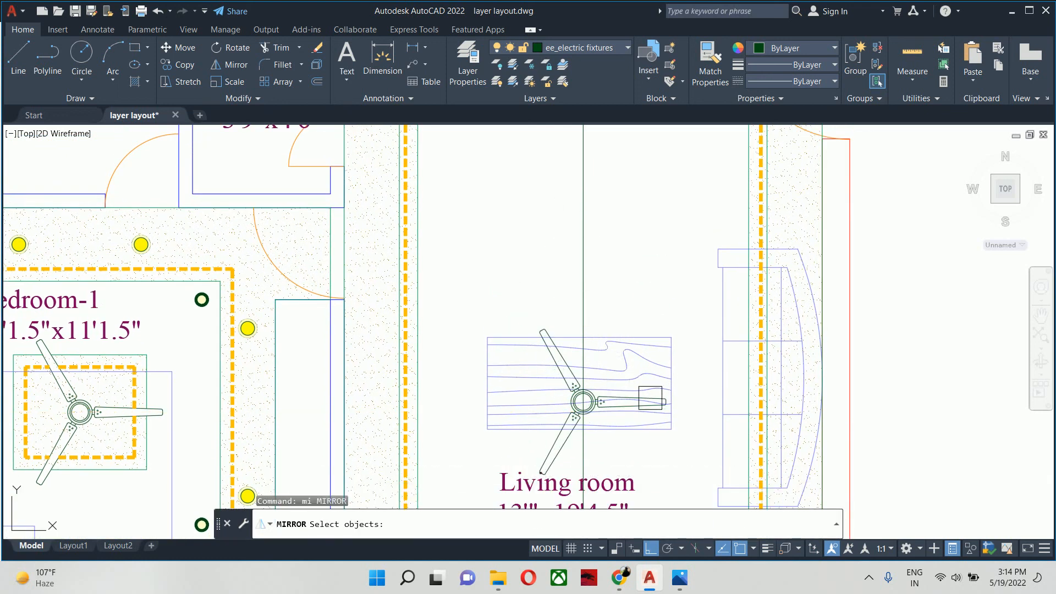
{"action": "left_click", "coordinate": [650, 397]}
{"action": "scroll", "coordinate": [600, 299], "scroll_direction": "down", "scroll_amount": 2}
{"action": "key", "text": "Return"}
{"action": "left_click", "coordinate": [589, 274]}
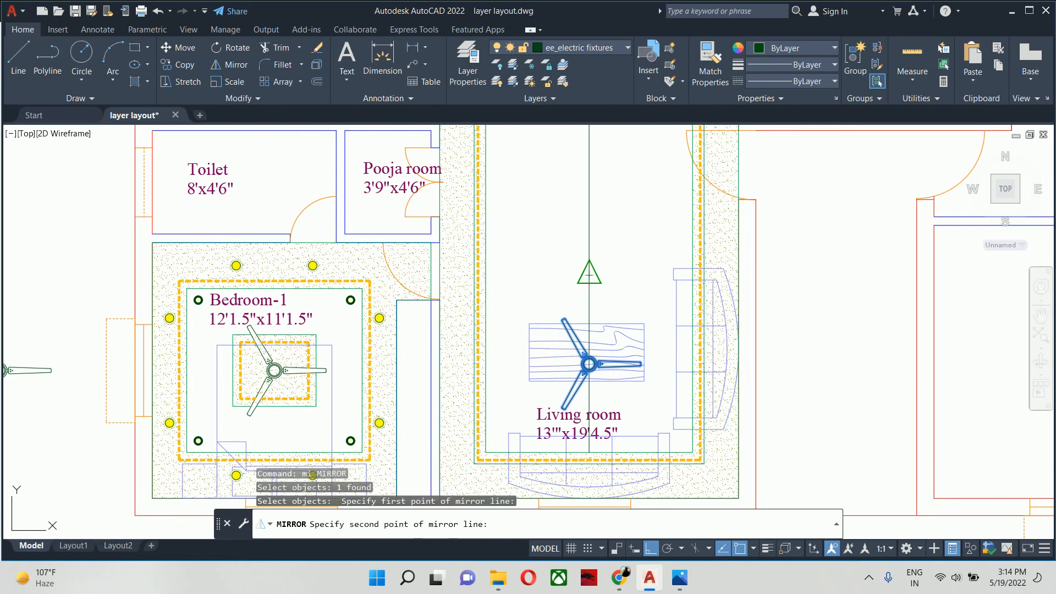
{"action": "left_click", "coordinate": [549, 278]}
{"action": "key", "text": "Return"}
{"action": "scroll", "coordinate": [558, 280], "scroll_direction": "down", "scroll_amount": 2}
{"action": "key", "text": "Escape"}
{"action": "key", "text": "Escape"}
{"action": "key", "text": "Escape"}
{"action": "middle_click_drag", "start_coordinate": [533, 291], "coordinate": [534, 310]}
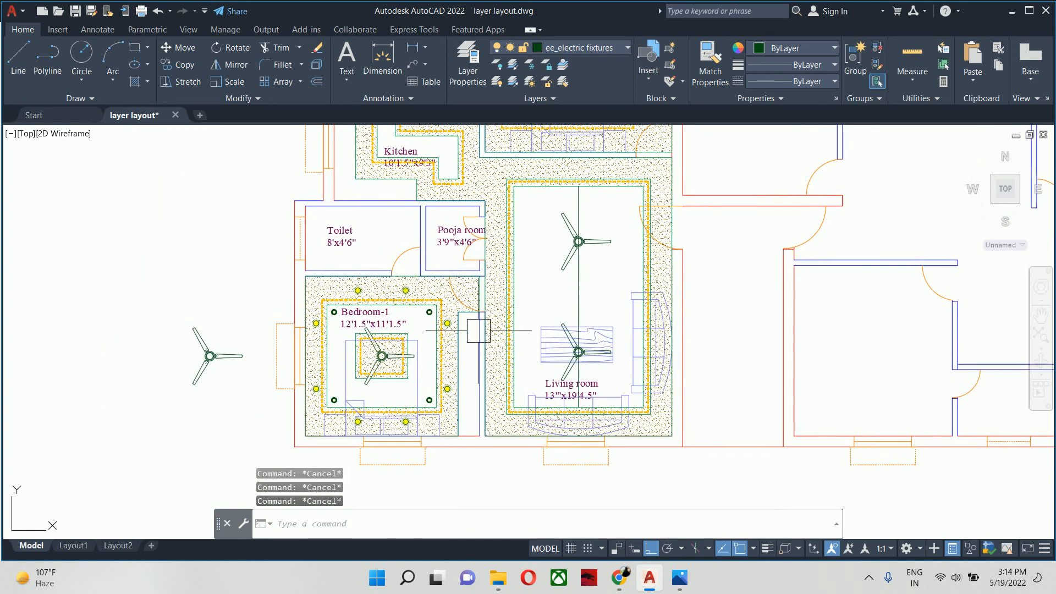
- Draw a circle of 36-inch diameter centred on the guide line's midpoint between the two Living room fans
{"action": "middle_click_drag", "start_coordinate": [478, 330], "coordinate": [482, 331]}
{"action": "scroll", "coordinate": [572, 316], "scroll_direction": "up", "scroll_amount": 2}
{"action": "type", "text": "c"}
{"action": "key", "text": "Return"}
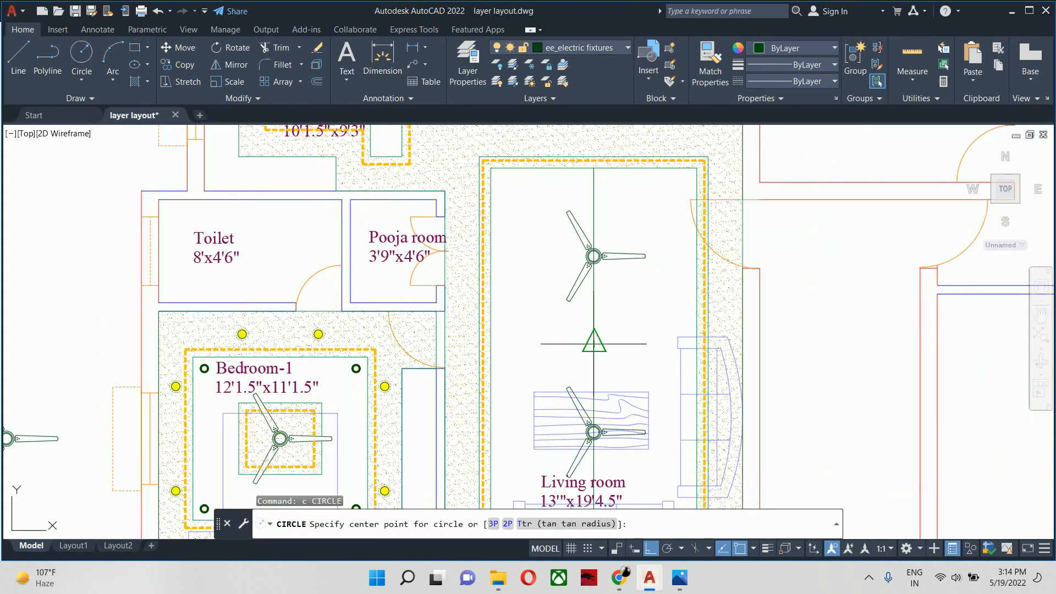
{"action": "left_click", "coordinate": [594, 344]}
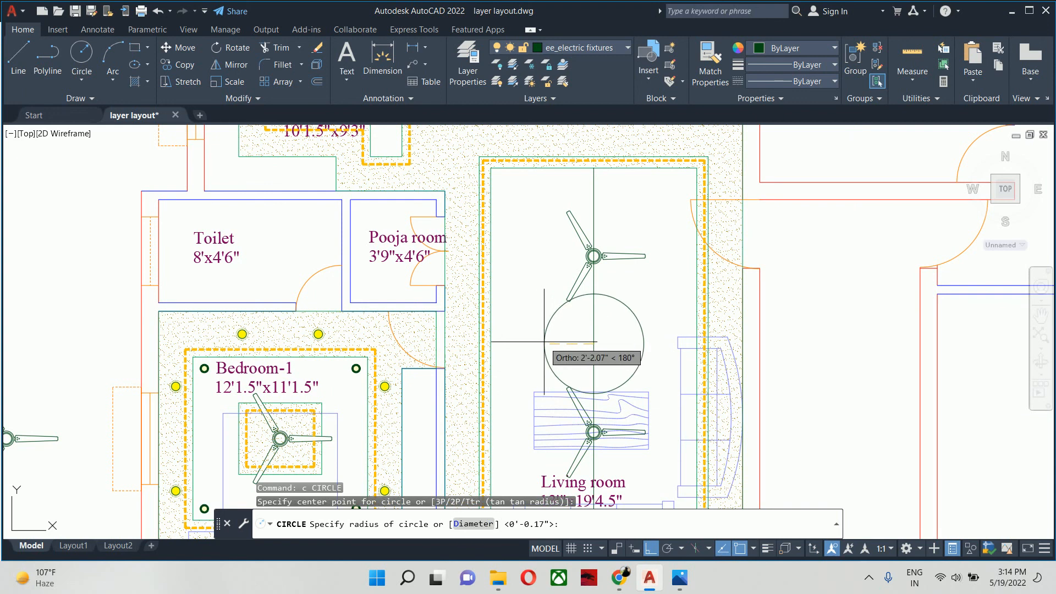
{"action": "type", "text": "d"}
{"action": "key", "text": "Return"}
{"action": "type", "text": "3'"}
{"action": "key", "text": "Return"}
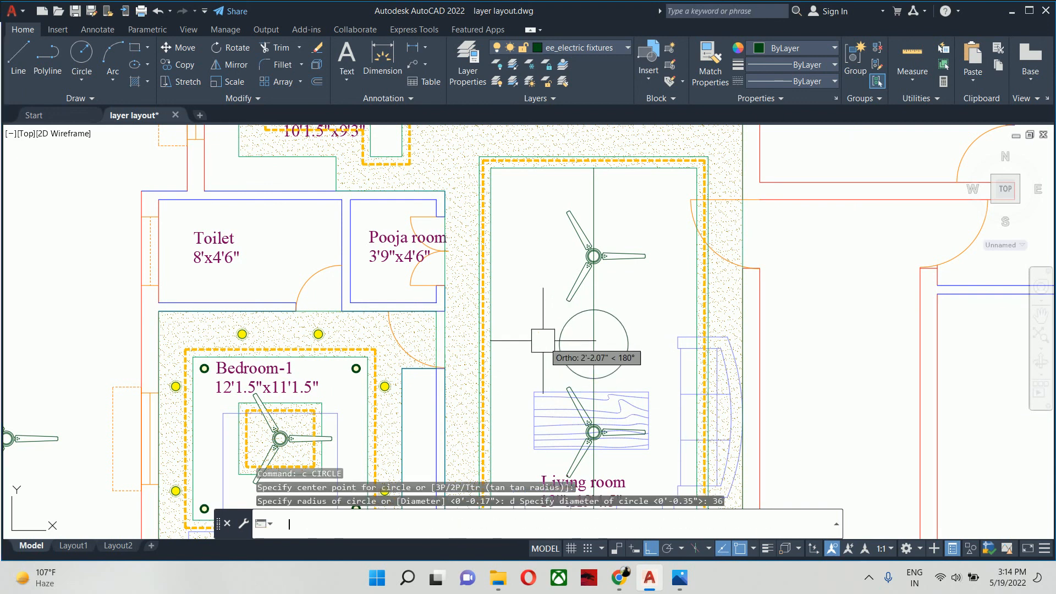
{"action": "key", "text": "Escape"}
{"action": "key", "text": "Escape"}
{"action": "key", "text": "Escape"}
{"action": "scroll", "coordinate": [573, 331], "scroll_direction": "up", "scroll_amount": 2}
{"action": "middle_click_drag", "start_coordinate": [606, 349], "coordinate": [538, 326]}
{"action": "type", "text": "c"}
{"action": "key", "text": "Return"}
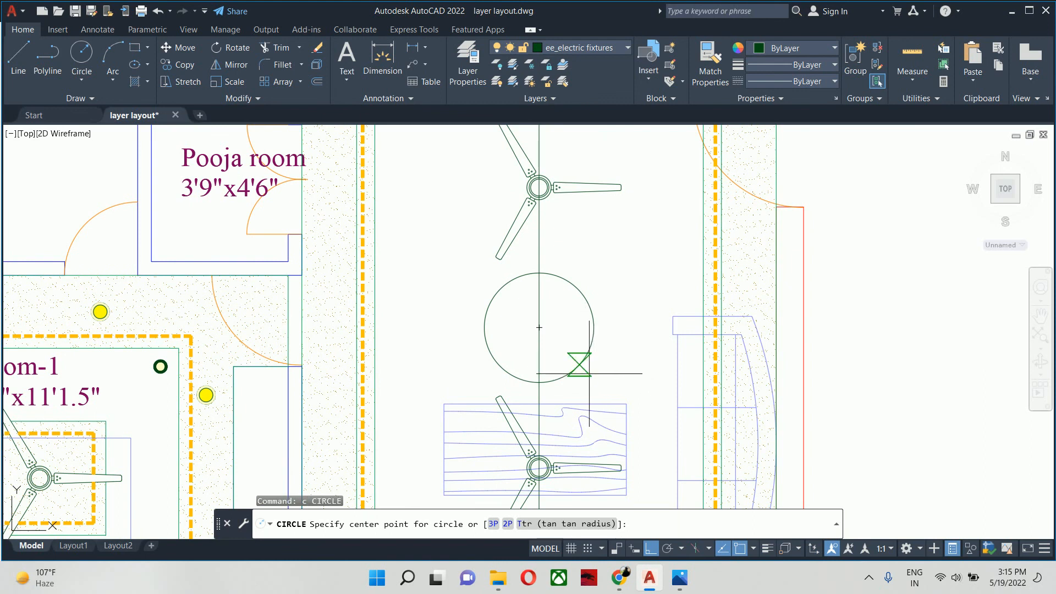
{"action": "left_click", "coordinate": [589, 373]}
{"action": "scroll", "coordinate": [556, 341], "scroll_direction": "up", "scroll_amount": 4}
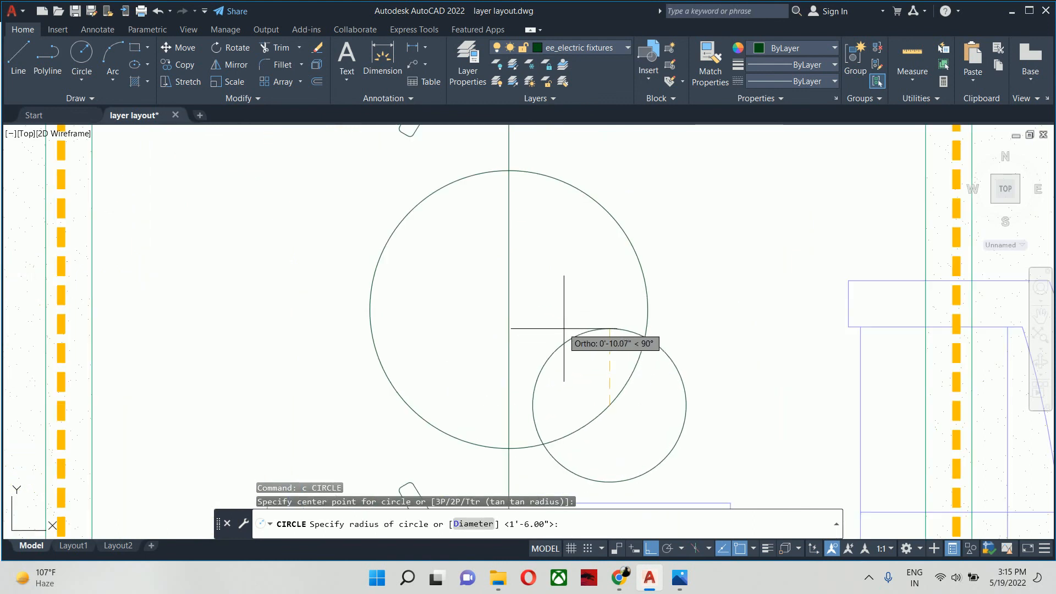
{"action": "key", "text": "Escape"}
{"action": "key", "text": "Escape"}
{"action": "key", "text": "Escape"}
{"action": "scroll", "coordinate": [554, 334], "scroll_direction": "down", "scroll_amount": 3}
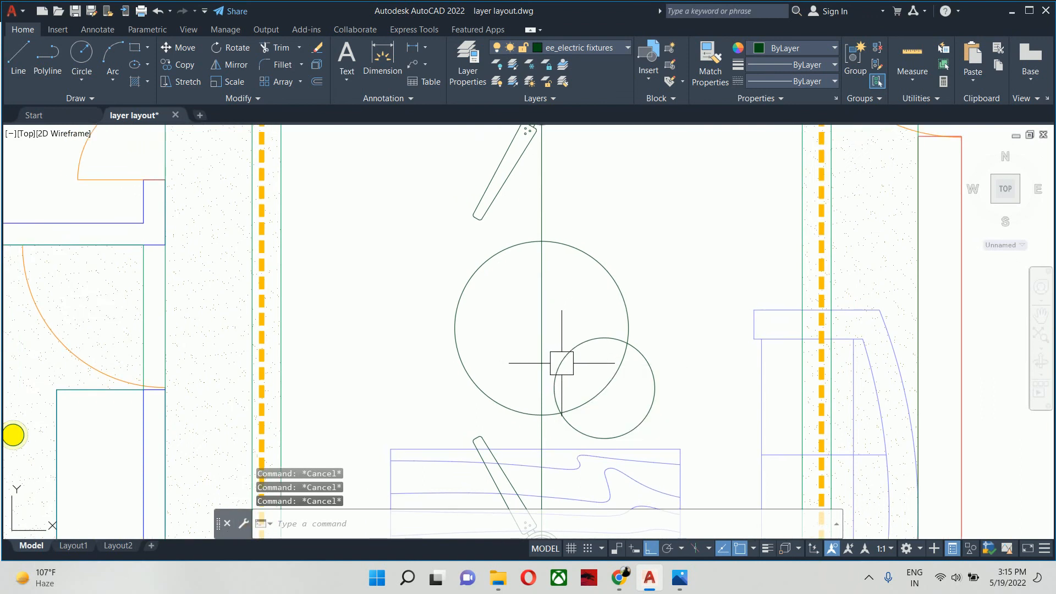
{"action": "left_click", "coordinate": [562, 363]}
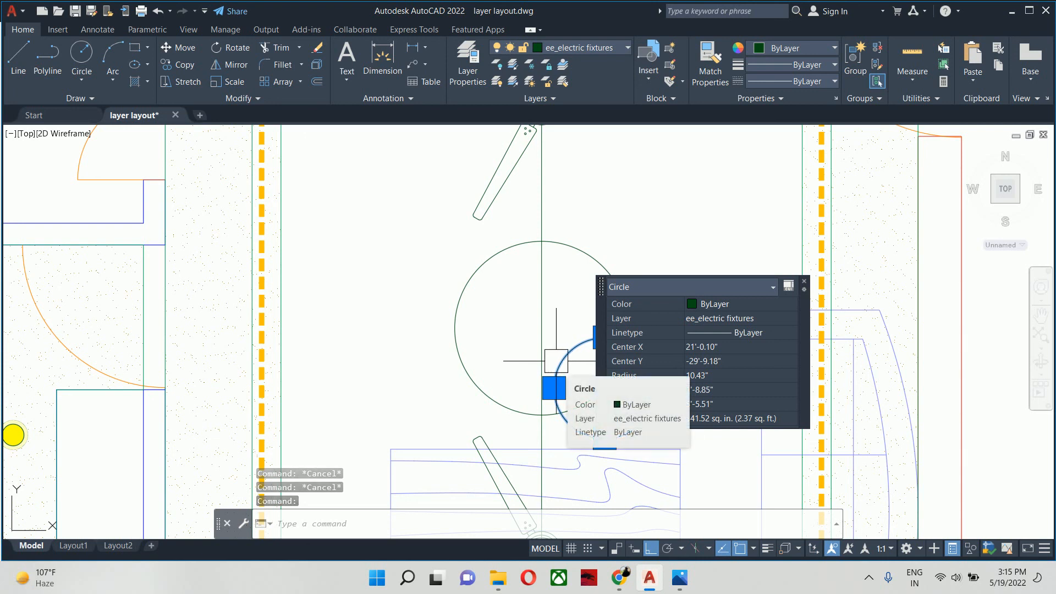
{"action": "key", "text": "Delete"}
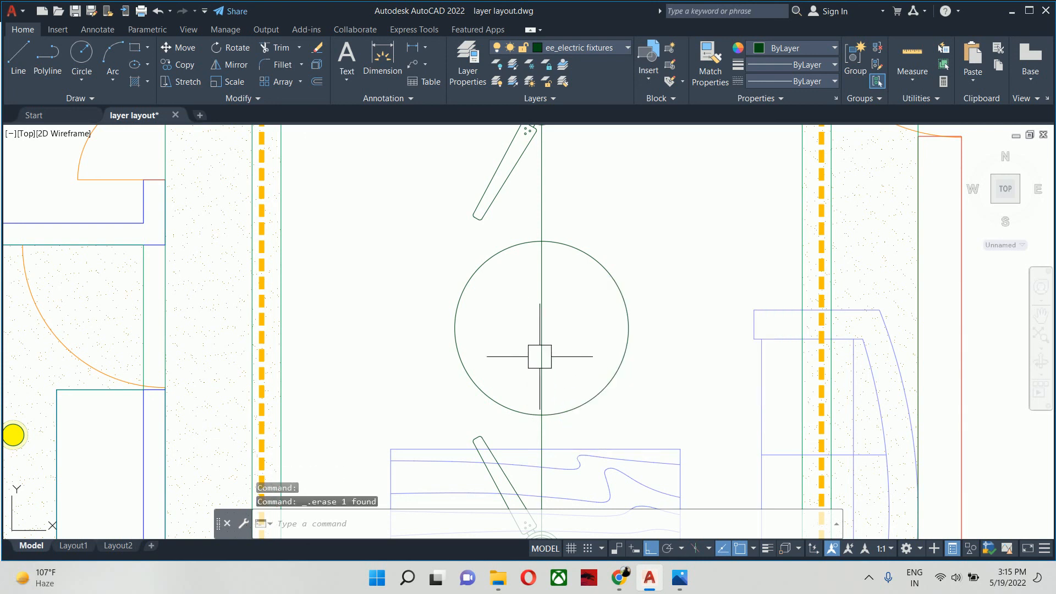
{"action": "key", "text": "ctrl+z"}
{"action": "key", "text": "Escape"}
{"action": "key", "text": "Escape"}
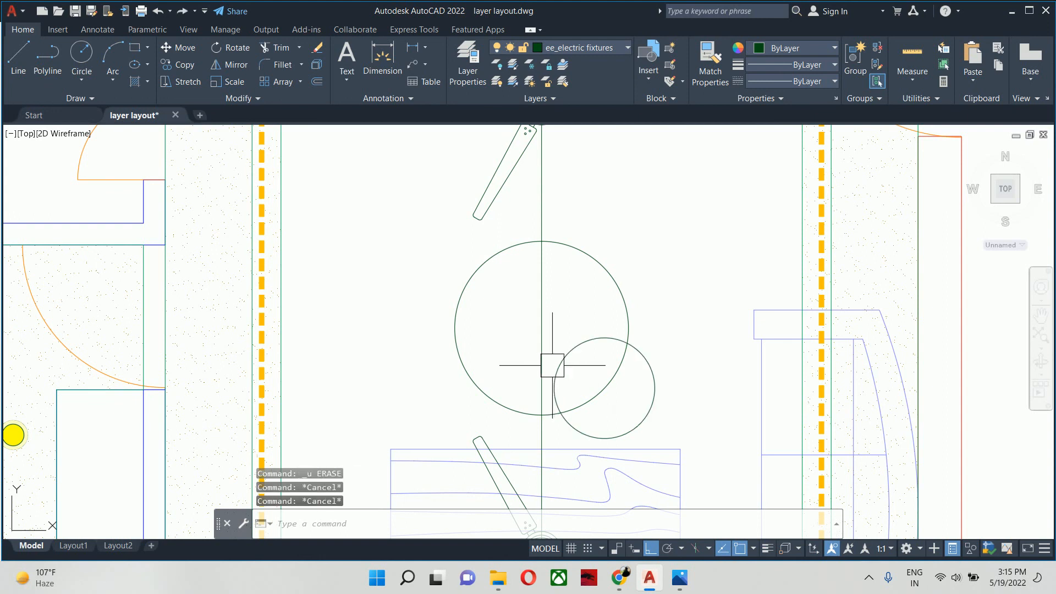
{"action": "key", "text": "ctrl+z"}
{"action": "key", "text": "ctrl+z"}
{"action": "key", "text": "Escape"}
{"action": "key", "text": "Escape"}
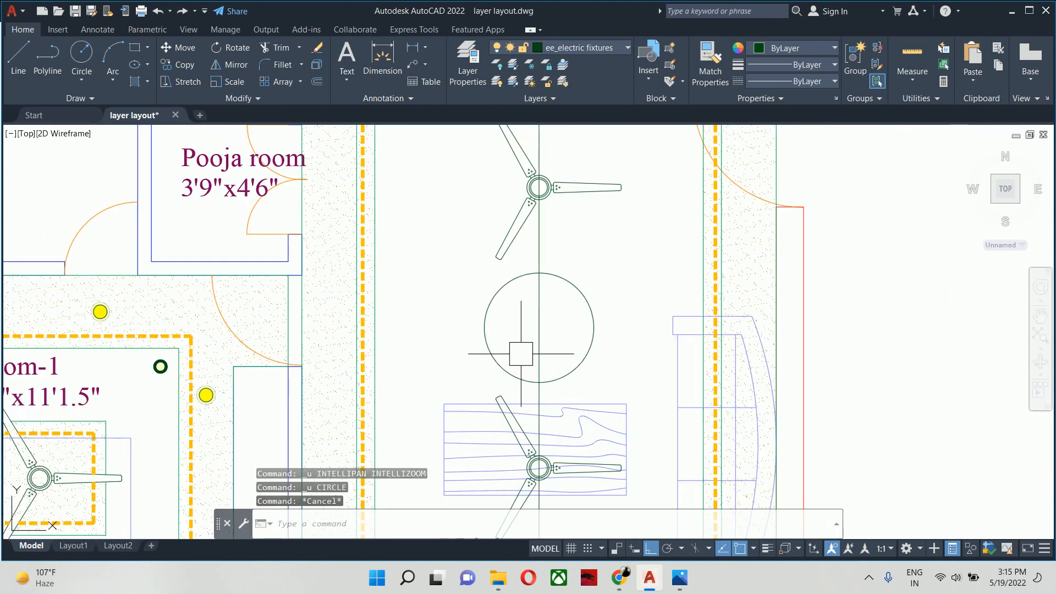
- Erase the Living room's vertical guide line and define the circle between the fans as a block named "chaindelier" based at its centre
{"action": "left_click", "coordinate": [543, 337]}
{"action": "key", "text": "Delete"}
{"action": "type", "text": "b"}
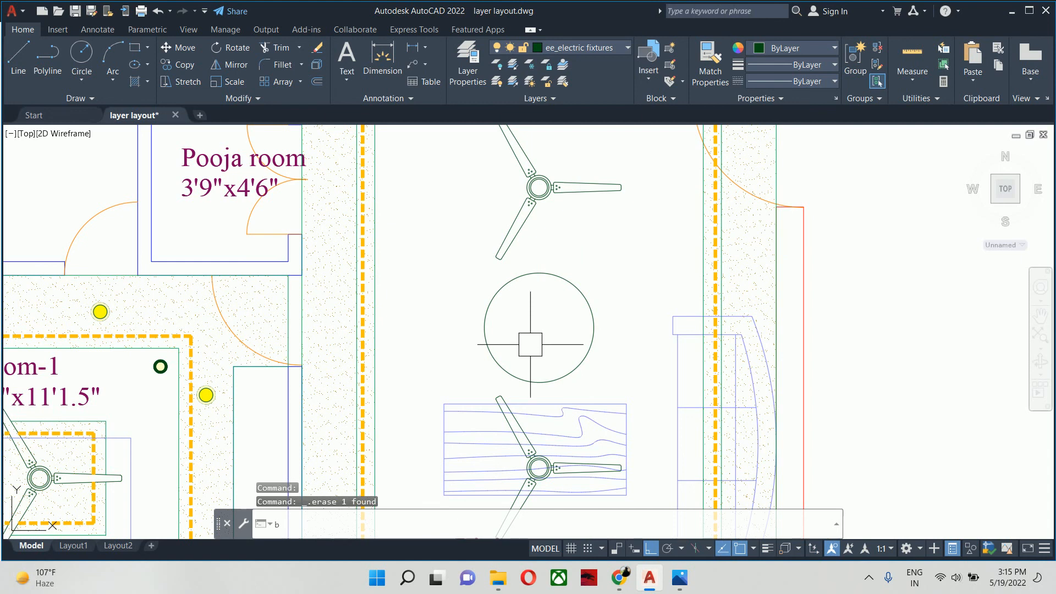
{"action": "key", "text": "Return"}
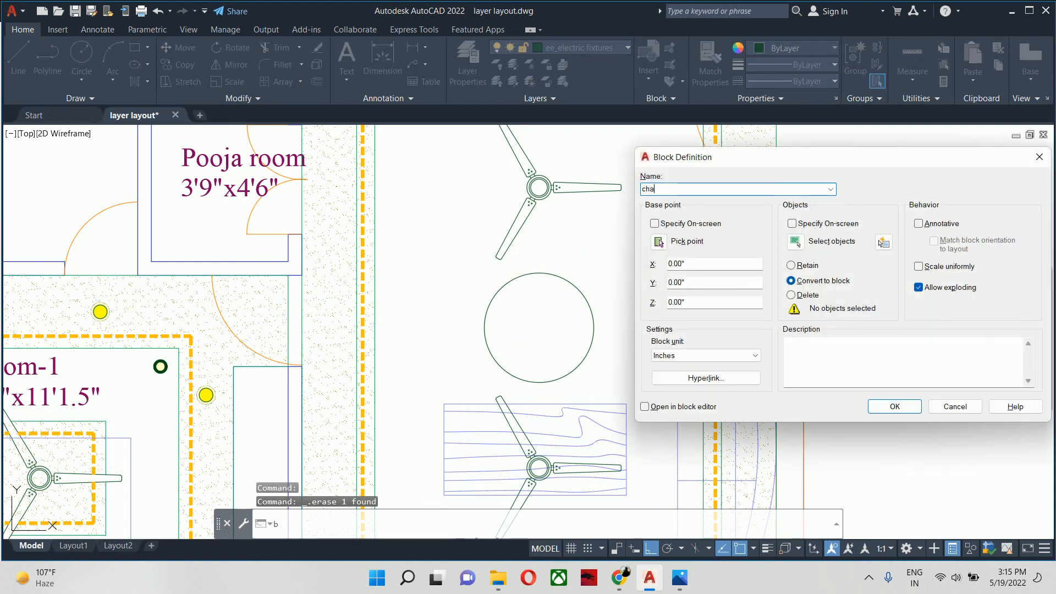
{"action": "type", "text": "chaindelier"}
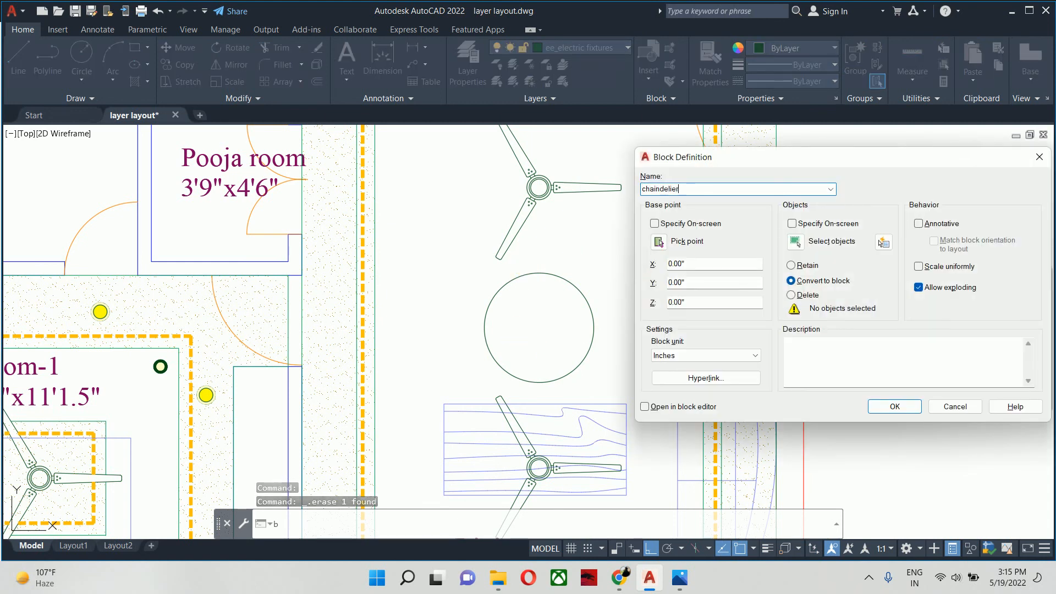
{"action": "left_click", "coordinate": [794, 242]}
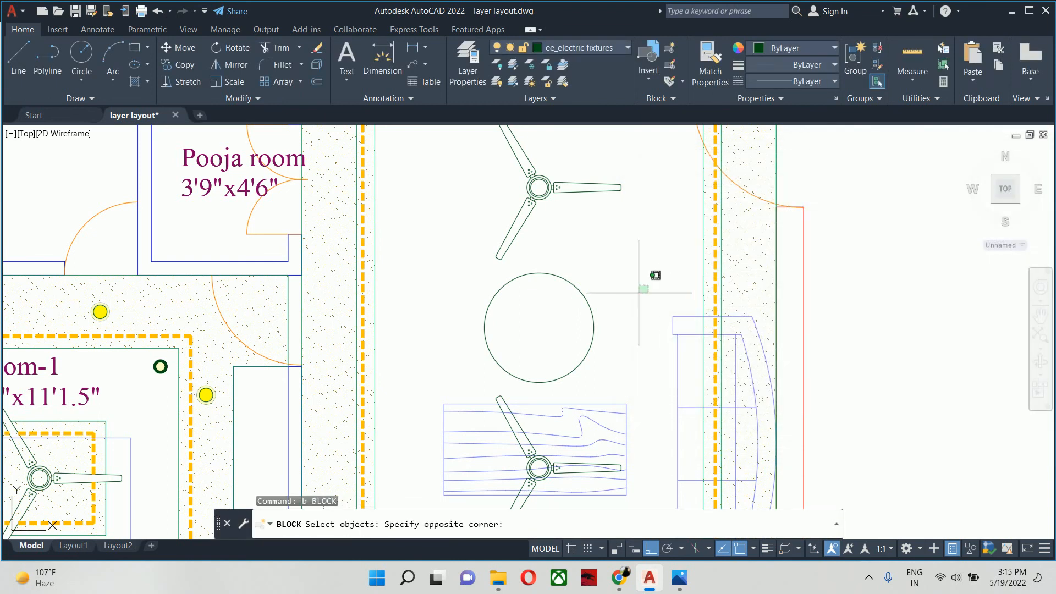
{"action": "left_click", "coordinate": [575, 352]}
{"action": "right_click", "coordinate": [578, 312]}
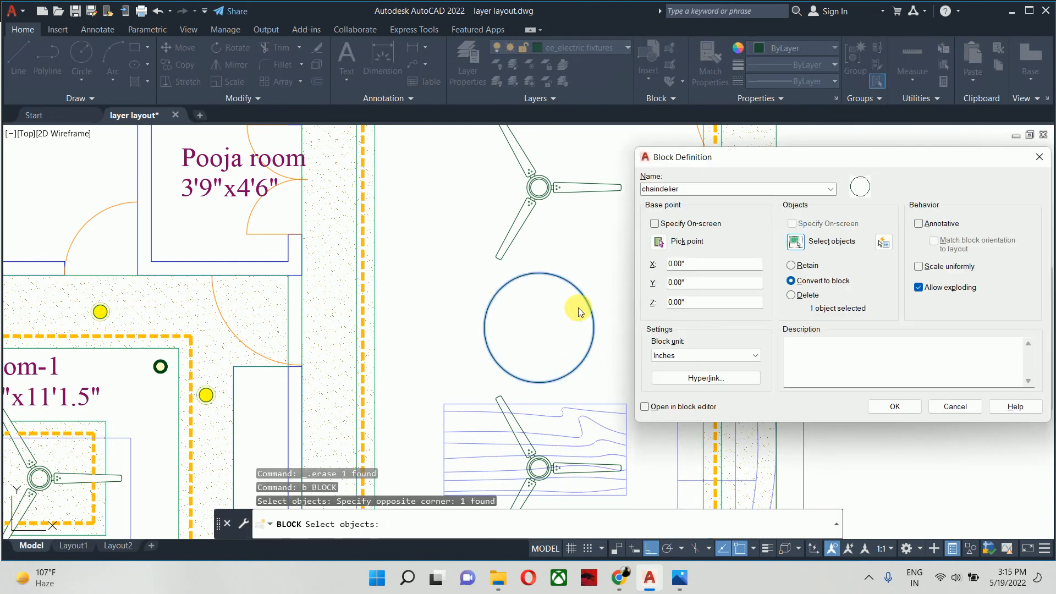
{"action": "left_click", "coordinate": [658, 243]}
{"action": "left_click", "coordinate": [539, 328]}
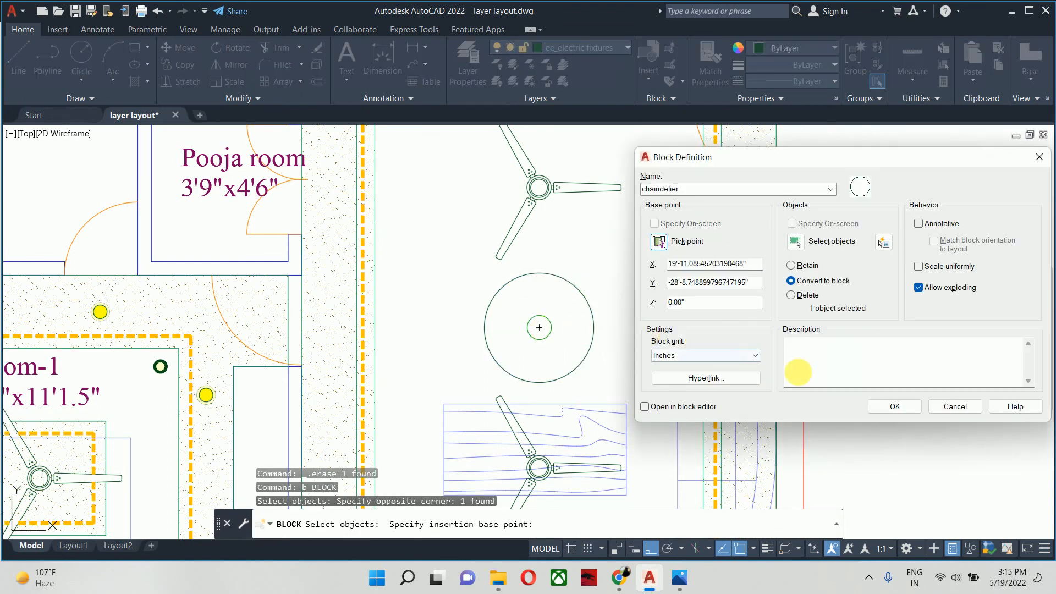
{"action": "left_click", "coordinate": [882, 407]}
- Open the "chaindelier" block in the Block Editor
{"action": "left_click", "coordinate": [624, 319]}
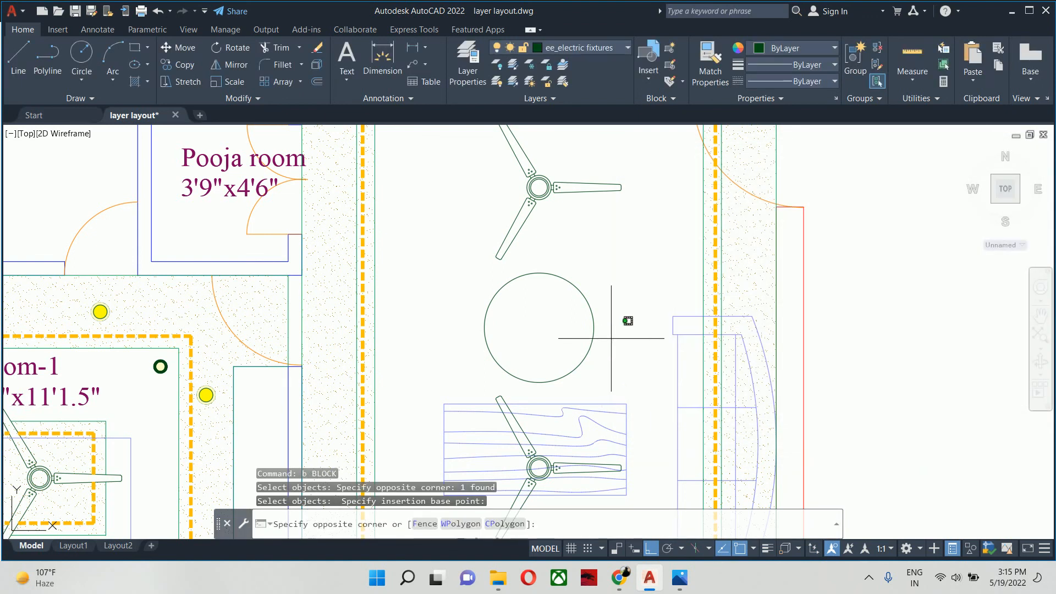
{"action": "left_click", "coordinate": [590, 325]}
{"action": "type", "text": "be"}
{"action": "key", "text": "Return"}
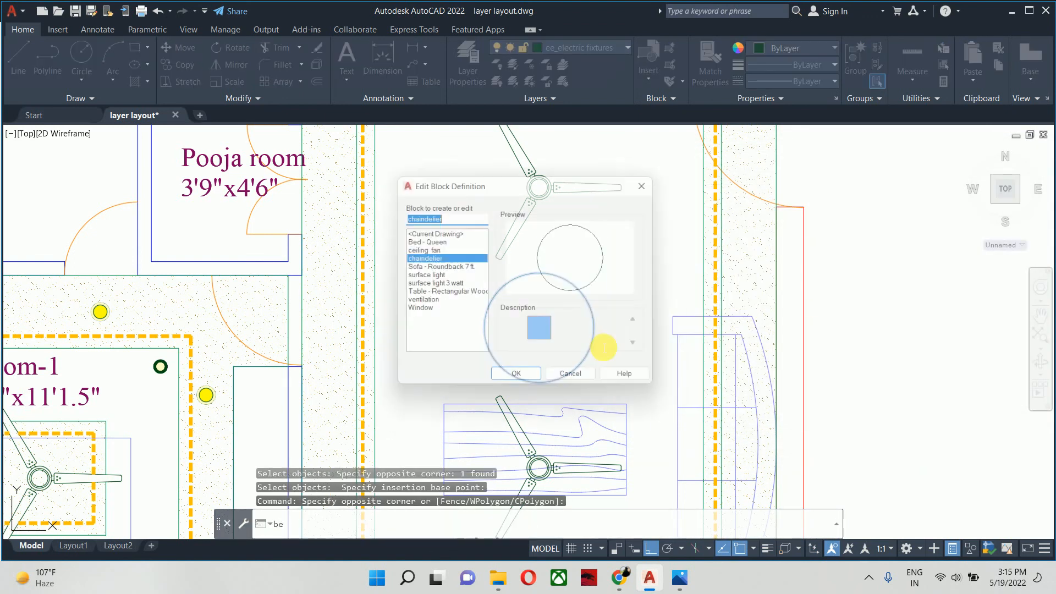
{"action": "left_click", "coordinate": [529, 381]}
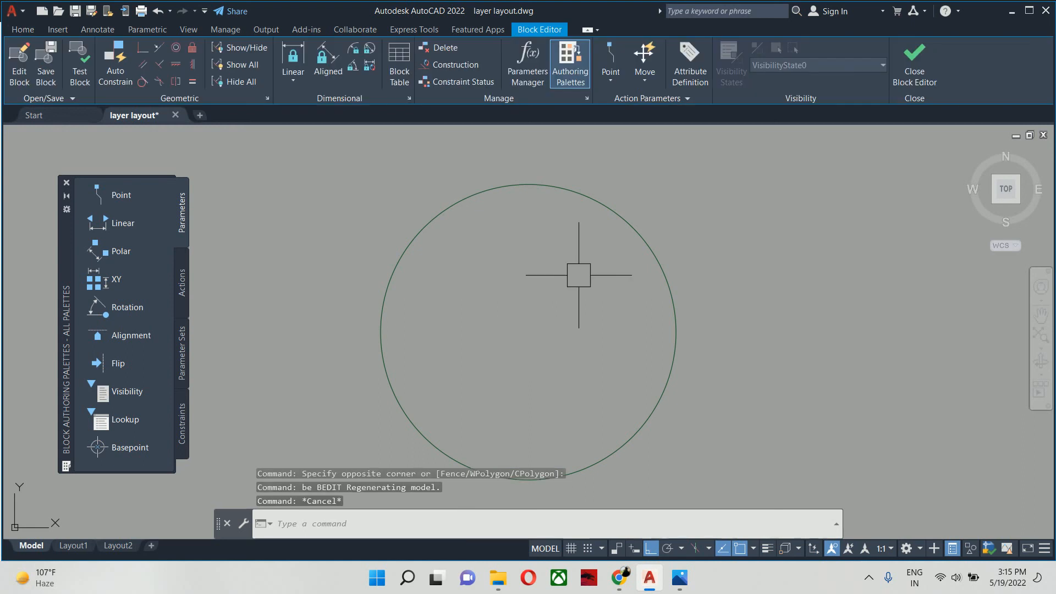
- Offset the chandelier circle inward by .75 to form a thin ring
{"action": "type", "text": "o"}
{"action": "key", "text": "Return"}
{"action": "type", "text": ".75"}
{"action": "key", "text": "Return"}
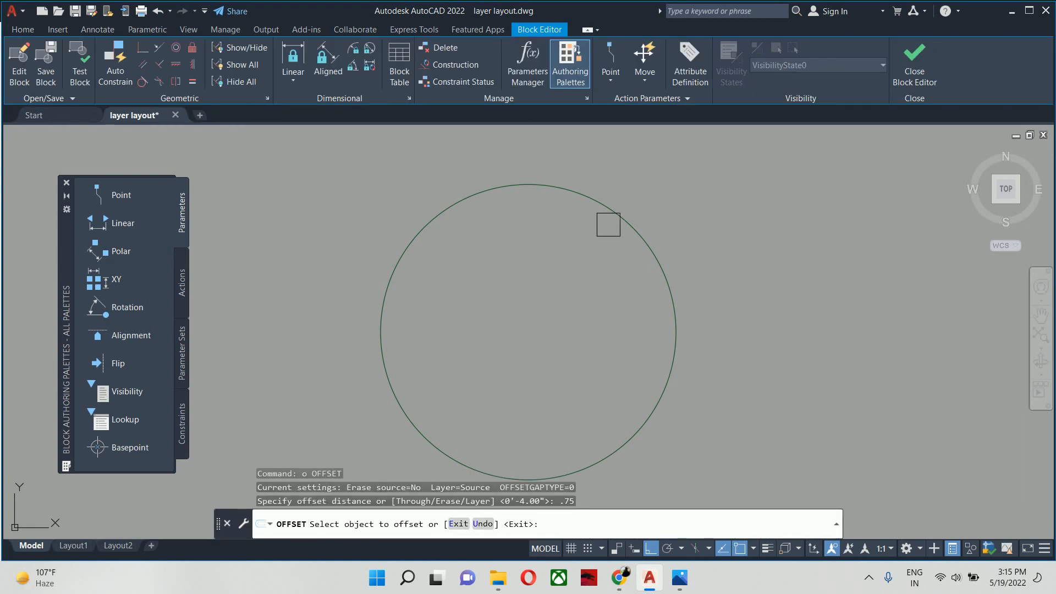
{"action": "left_click", "coordinate": [609, 224]}
{"action": "left_click", "coordinate": [566, 248]}
{"action": "key", "text": "Escape"}
{"action": "key", "text": "Escape"}
{"action": "key", "text": "Escape"}
- Draw a circle of radius 1 centred midway between the ring's two circles at its topmost point
{"action": "middle_click_drag", "start_coordinate": [532, 179], "coordinate": [547, 276]}
{"action": "type", "text": "c"}
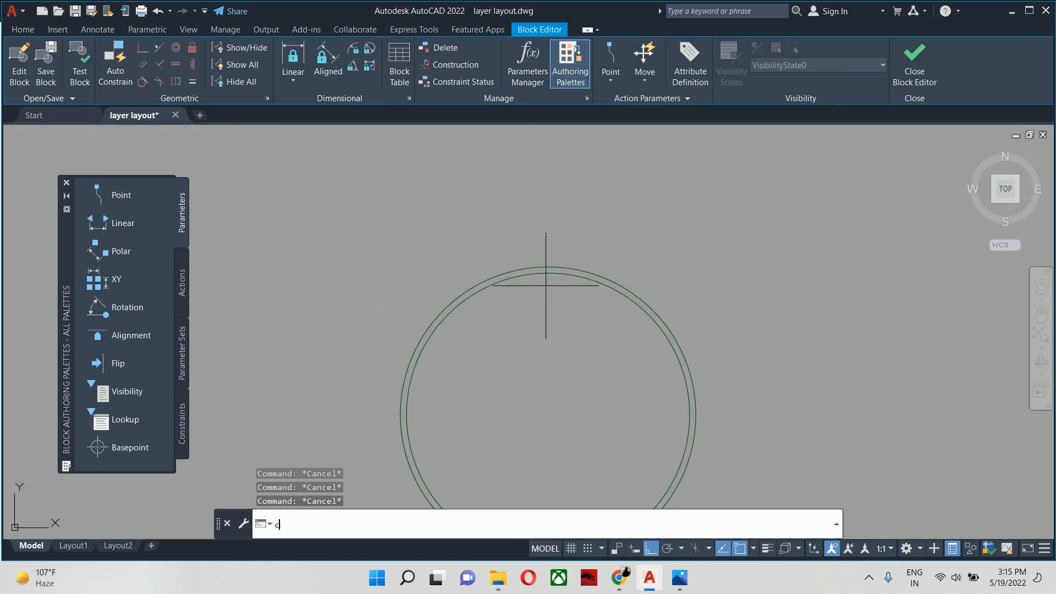
{"action": "key", "text": "Return"}
{"action": "type", "text": "mtp"}
{"action": "key", "text": "Return"}
{"action": "scroll", "coordinate": [548, 273], "scroll_direction": "up", "scroll_amount": 2}
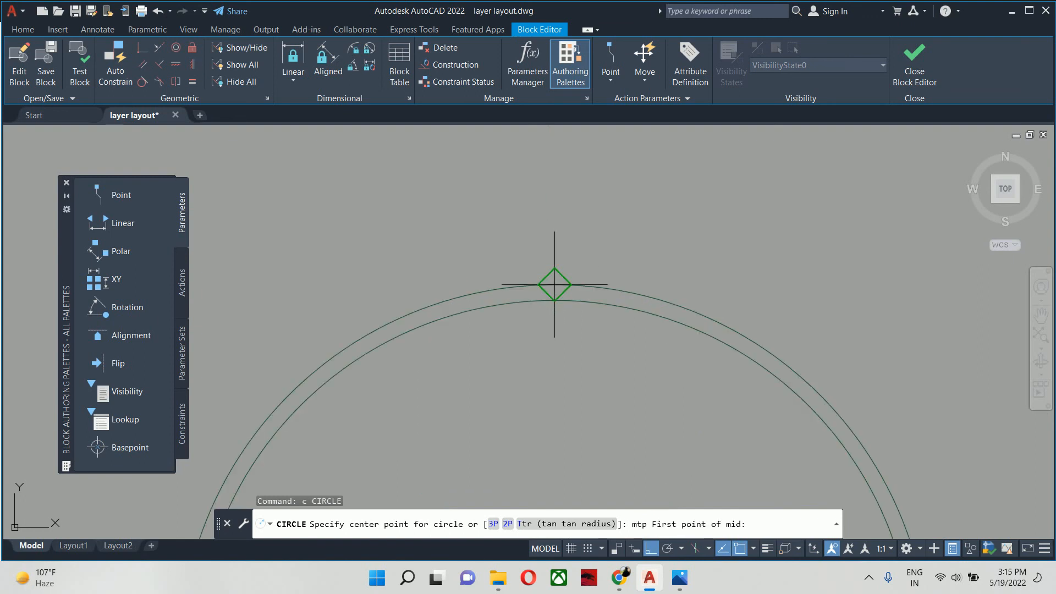
{"action": "left_click", "coordinate": [554, 283]}
{"action": "scroll", "coordinate": [553, 286], "scroll_direction": "up", "scroll_amount": 2}
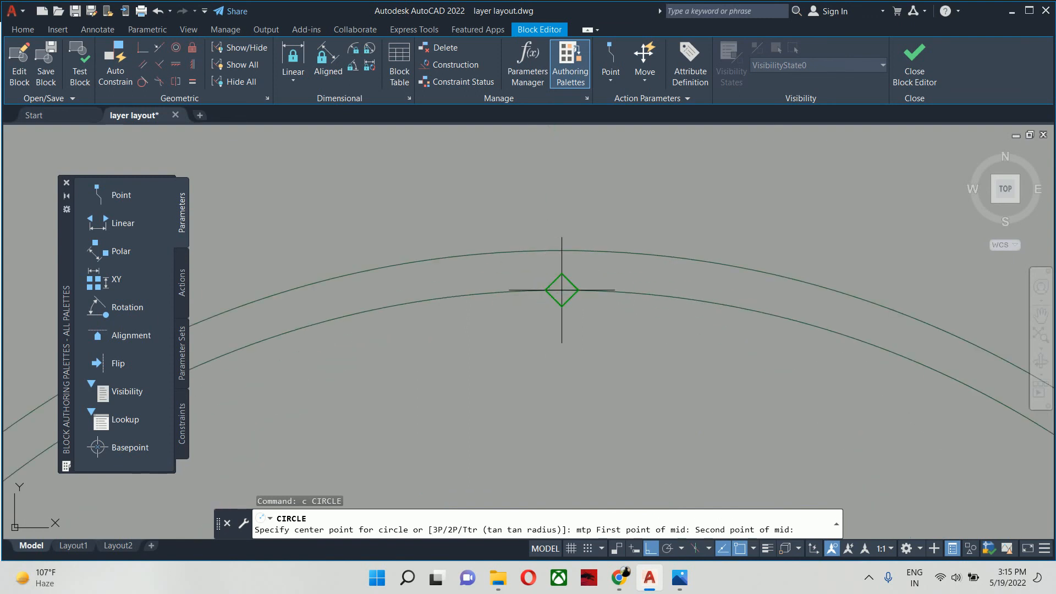
{"action": "left_click", "coordinate": [562, 290]}
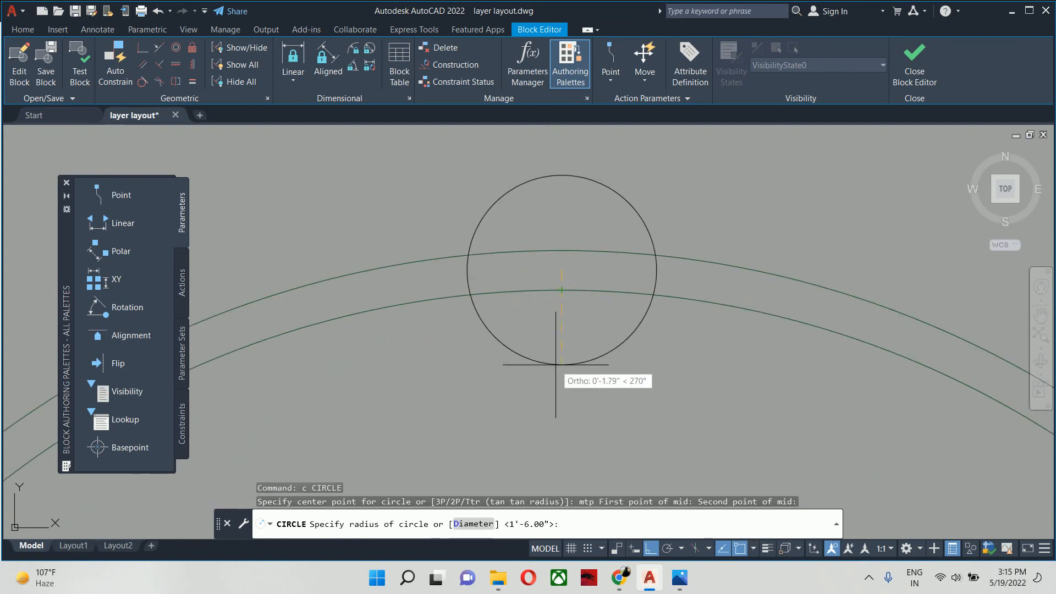
{"action": "type", "text": "2"}
{"action": "type", "text": "1"}
{"action": "key", "text": "Return"}
{"action": "key", "text": "Escape"}
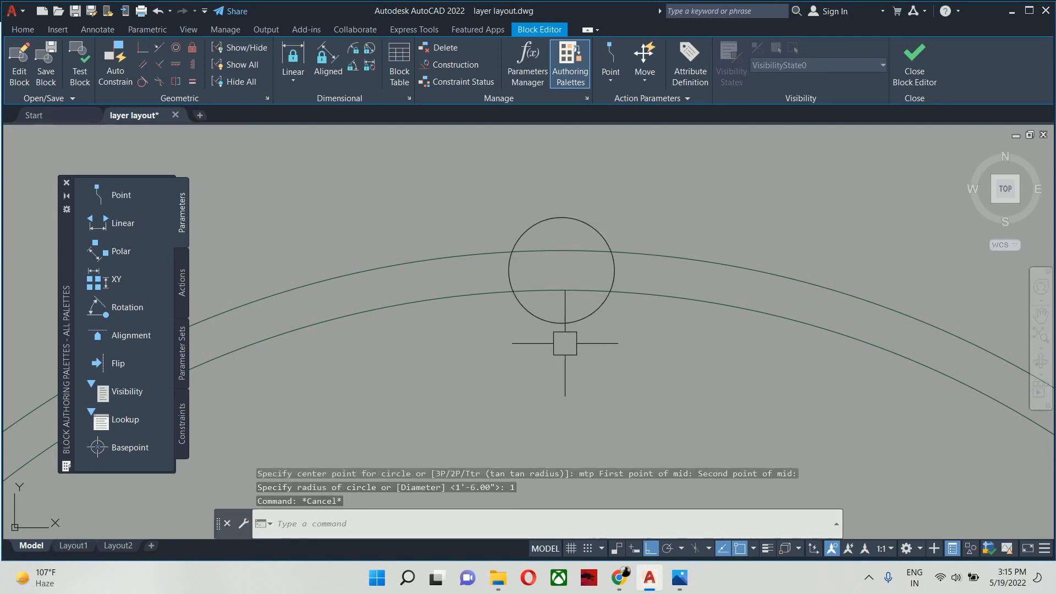
{"action": "key", "text": "Escape"}
- Trim away the parts of the small circle lying between the ring's two circles, leaving an arc on each side
{"action": "type", "text": "tr"}
{"action": "key", "text": "Return"}
{"action": "key", "text": "Return"}
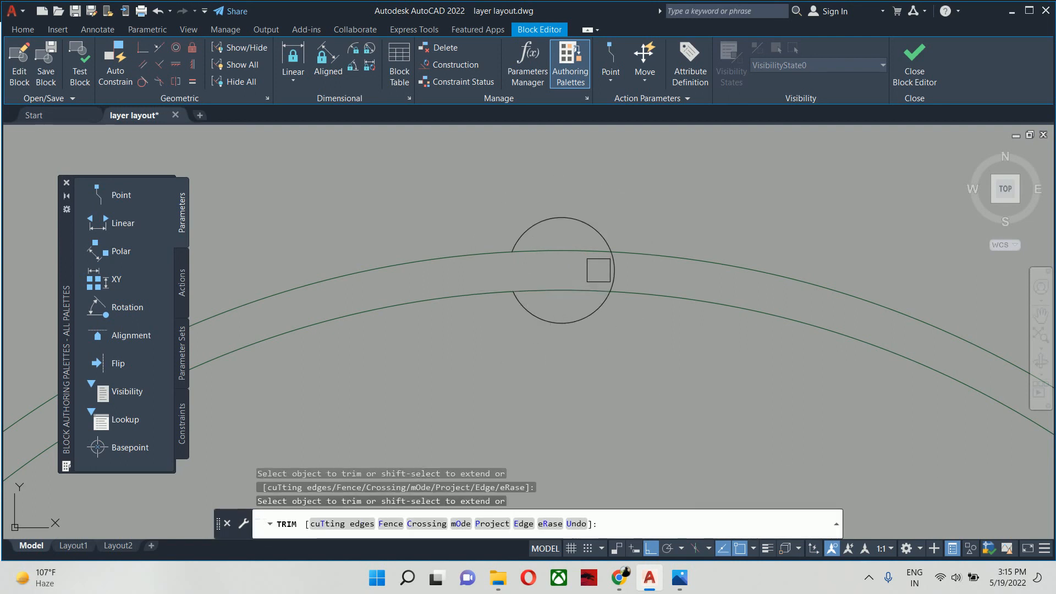
{"action": "key", "text": "Escape"}
{"action": "key", "text": "Escape"}
{"action": "key", "text": "Escape"}
- Start a classic polar array with the two small arcs at the ring's topmost point as its objects
{"action": "scroll", "coordinate": [605, 278], "scroll_direction": "down", "scroll_amount": 4}
{"action": "type", "text": "a"}
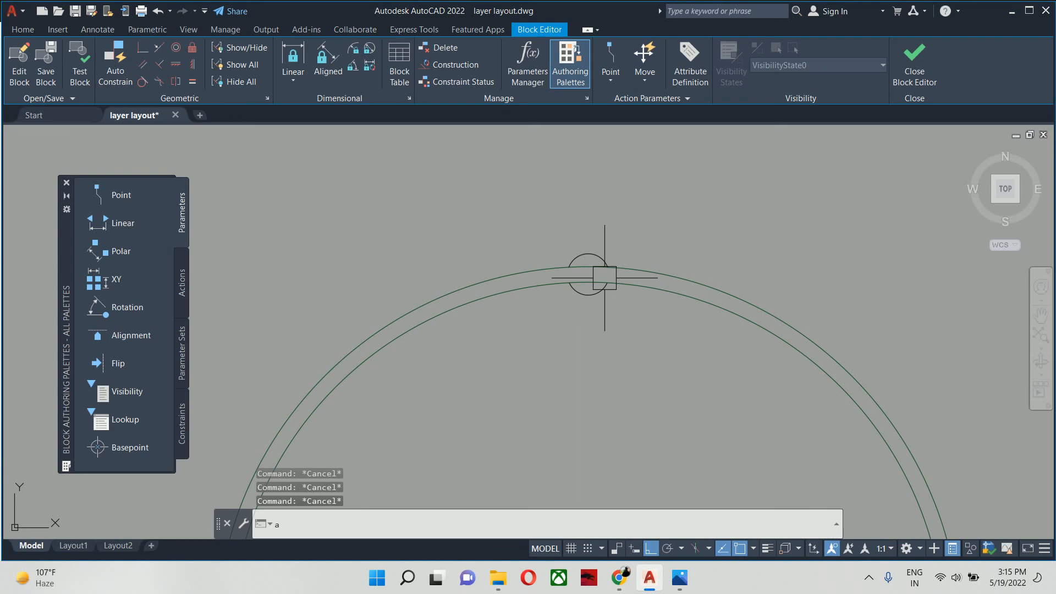
{"action": "type", "text": "rrayc"}
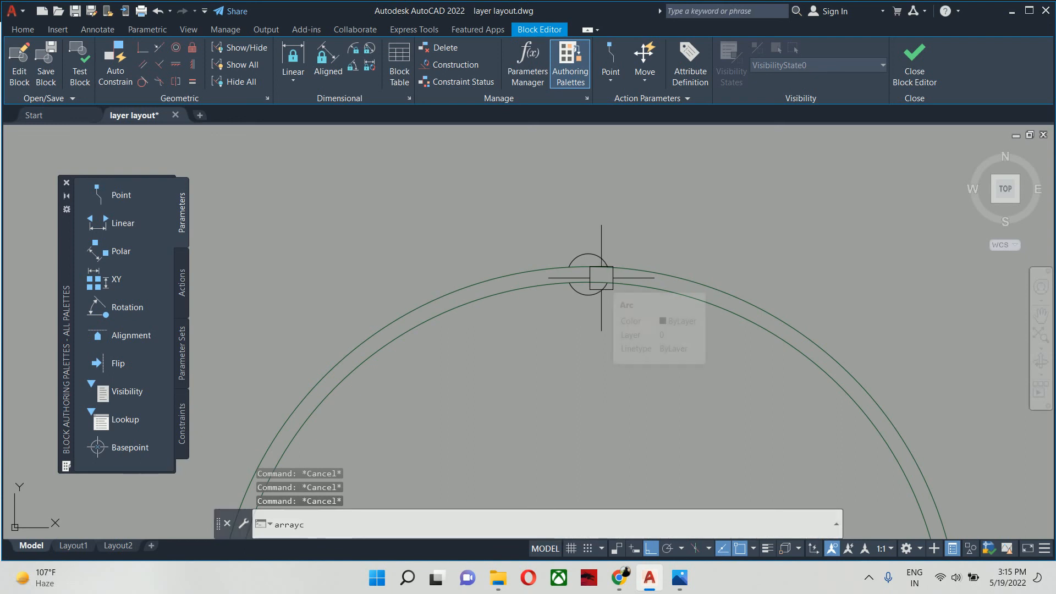
{"action": "type", "text": "las"}
{"action": "key", "text": "Return"}
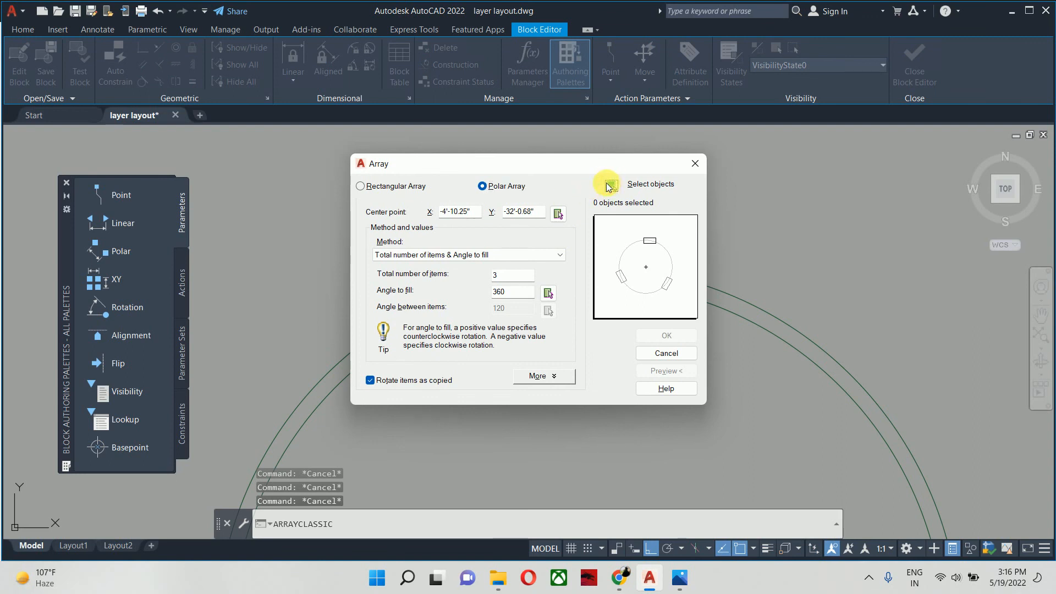
{"action": "left_click", "coordinate": [608, 187]}
{"action": "left_click", "coordinate": [467, 195]}
{"action": "left_click", "coordinate": [686, 365]}
{"action": "key", "text": "Return"}
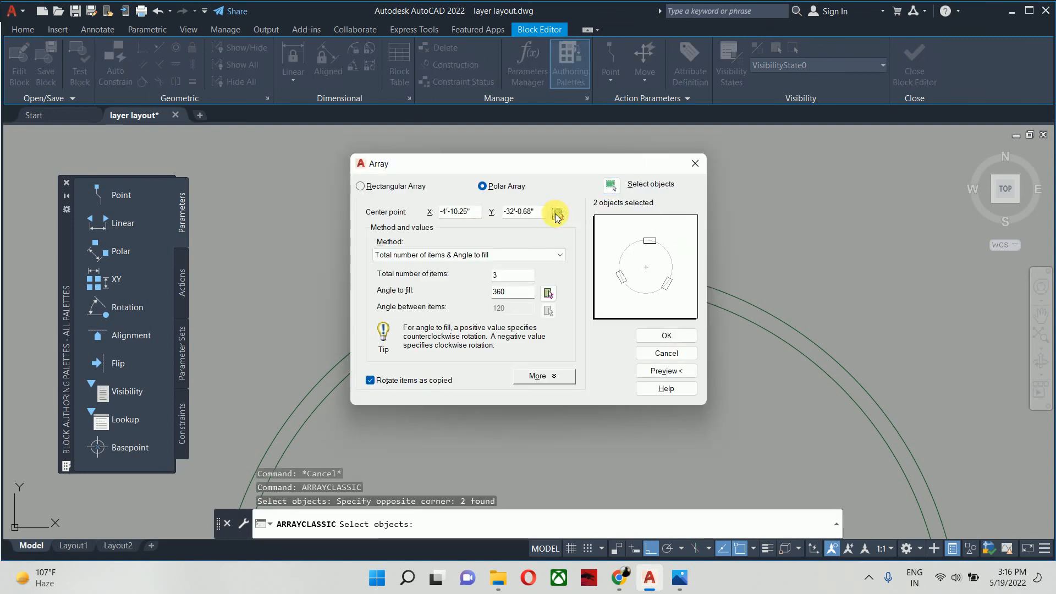
- Centre the polar array on the ring's centre, preview it with 30 items, and create it with 50 items over 360 degrees
{"action": "left_click", "coordinate": [558, 214]}
{"action": "left_click", "coordinate": [571, 380]}
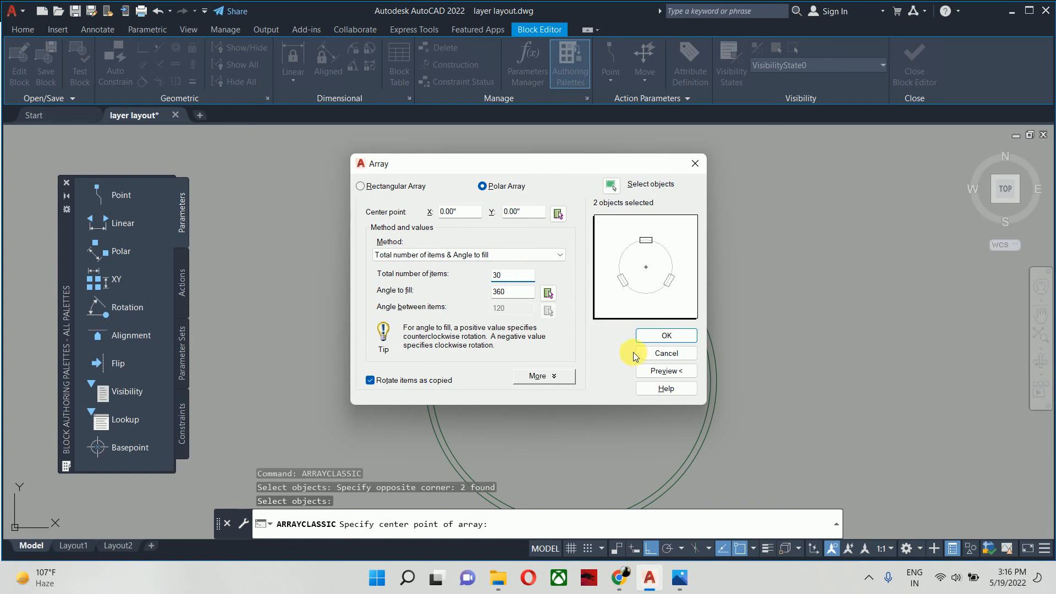
{"action": "left_click", "coordinate": [666, 371]}
{"action": "scroll", "coordinate": [556, 335], "scroll_direction": "down", "scroll_amount": 4}
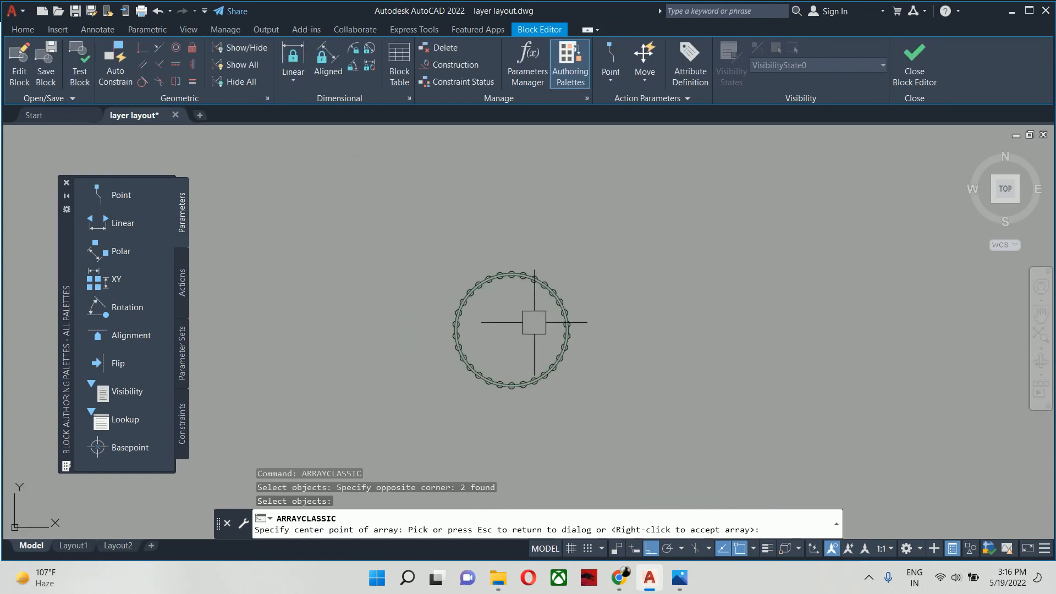
{"action": "left_click", "coordinate": [534, 322]}
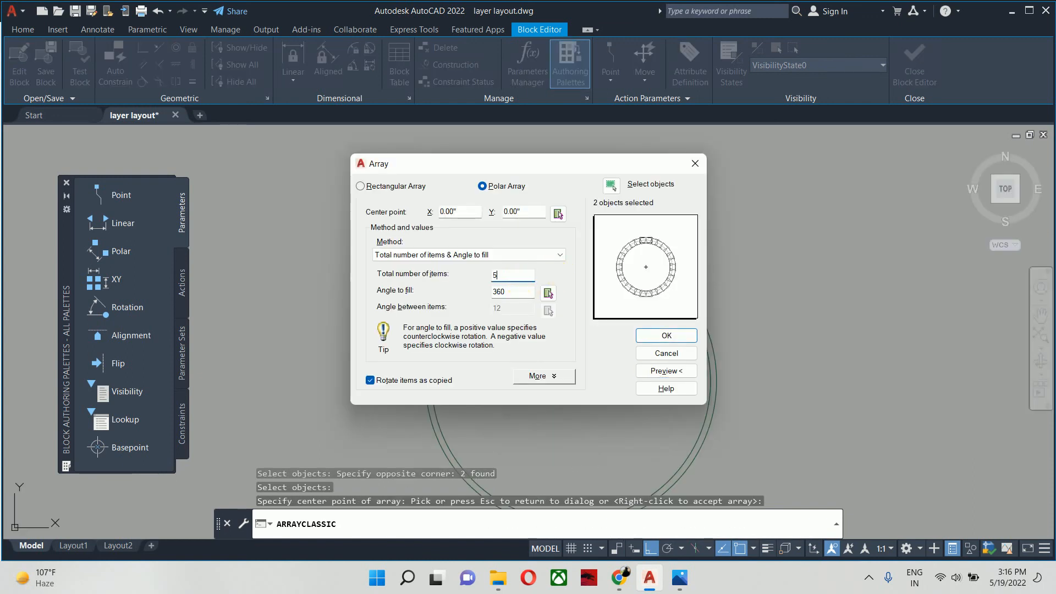
{"action": "key", "text": "Return"}
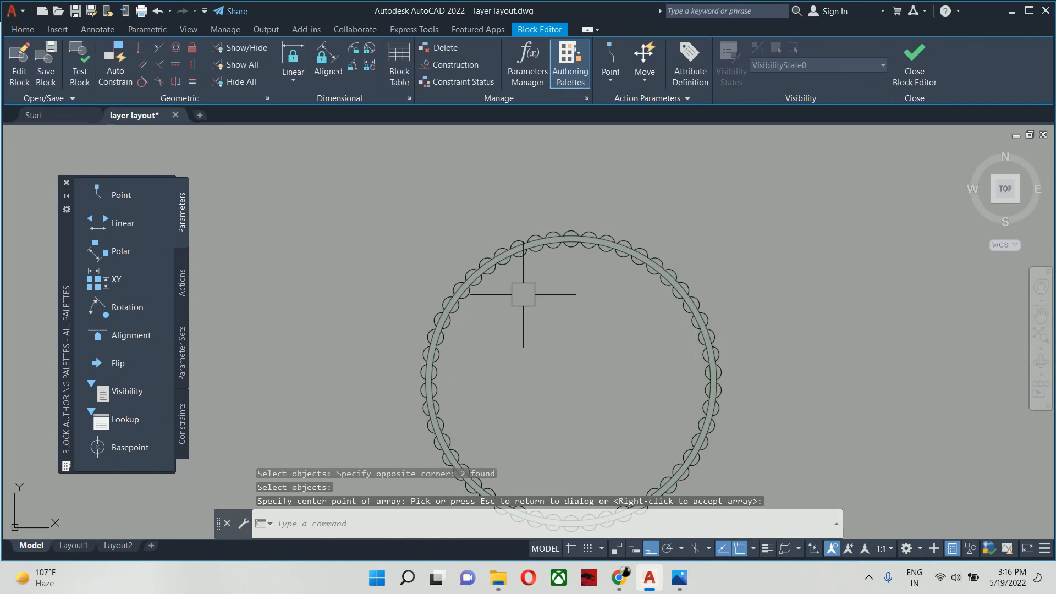
- Offset the inner circle of the chandelier ring inward by 6
{"action": "type", "text": "o"}
{"action": "key", "text": "Return"}
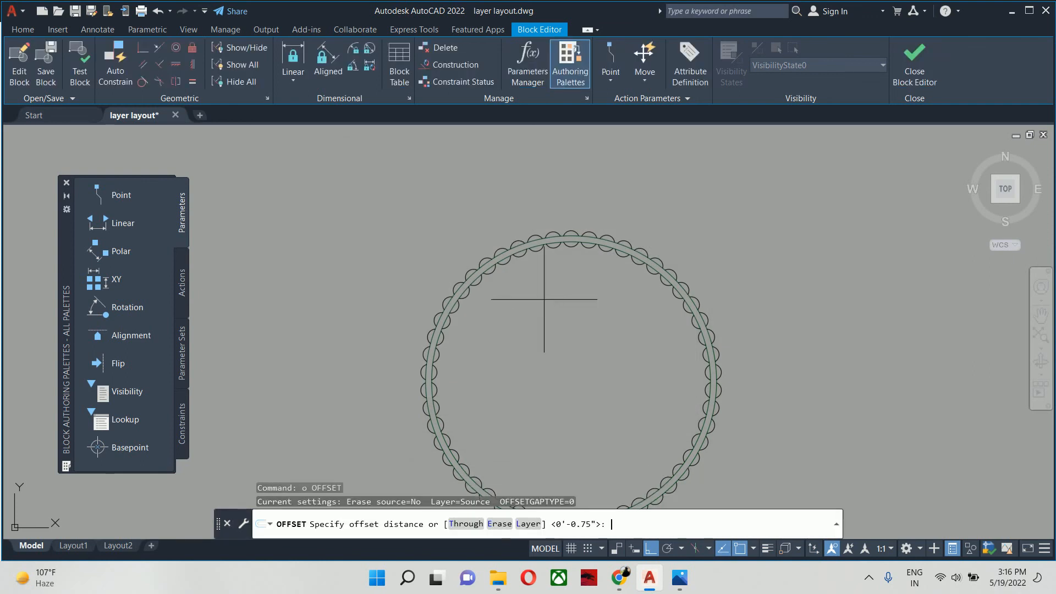
{"action": "type", "text": "6"}
{"action": "key", "text": "Return"}
{"action": "scroll", "coordinate": [573, 252], "scroll_direction": "up", "scroll_amount": 6}
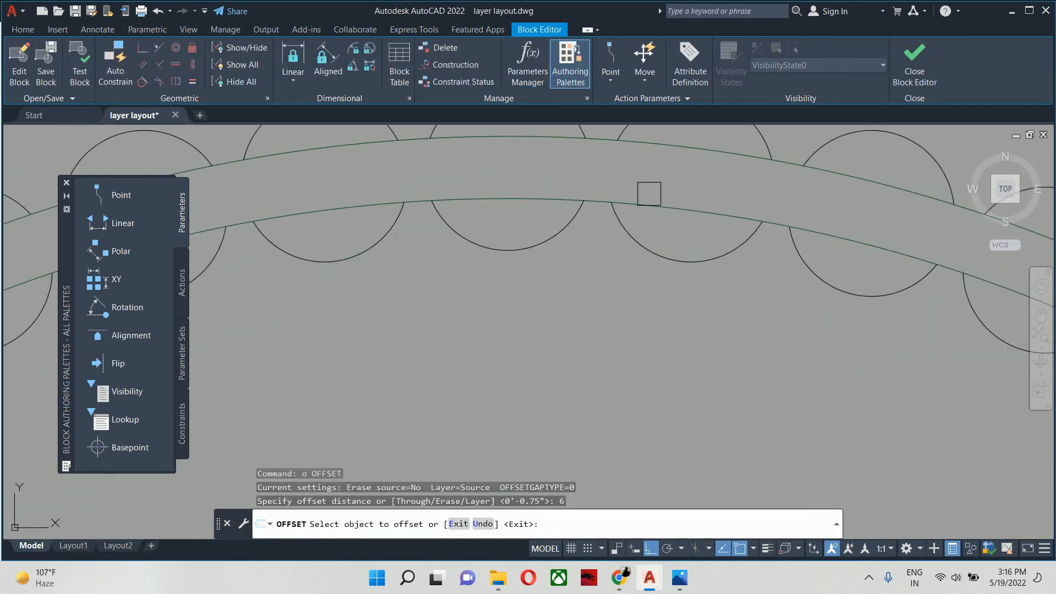
{"action": "left_click", "coordinate": [656, 207]}
{"action": "left_click", "coordinate": [623, 286]}
{"action": "key", "text": "Escape"}
{"action": "key", "text": "Escape"}
- Offset the outer circle of the chandelier ring inward by the same distance of 6 to complete a second ring
{"action": "scroll", "coordinate": [608, 291], "scroll_direction": "down", "scroll_amount": 6}
{"action": "middle_click_drag", "start_coordinate": [604, 294], "coordinate": [553, 243]}
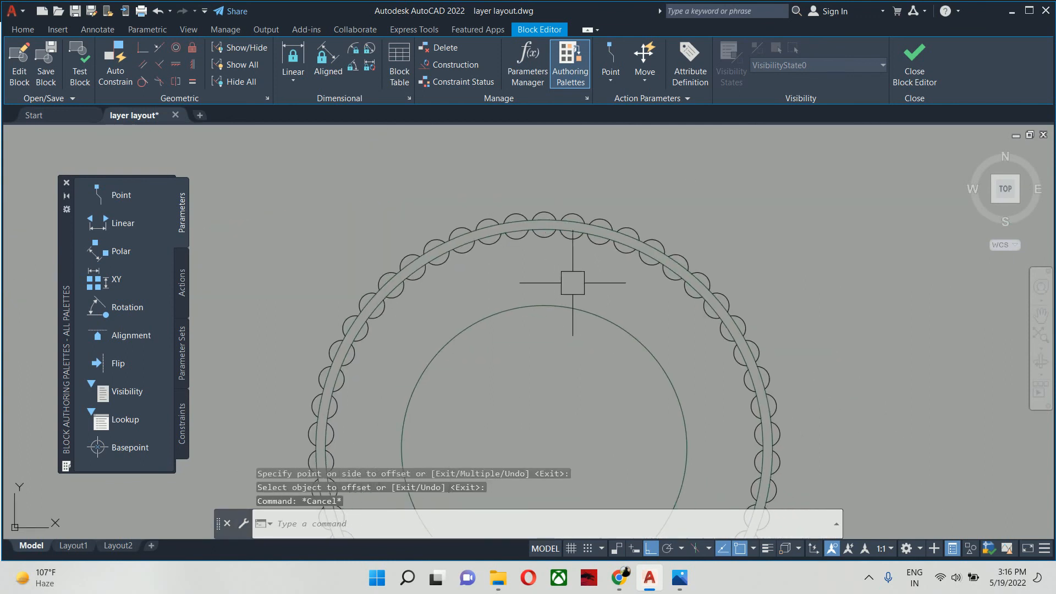
{"action": "key", "text": "Return"}
{"action": "key", "text": "Return"}
{"action": "scroll", "coordinate": [598, 231], "scroll_direction": "up", "scroll_amount": 3}
{"action": "left_click", "coordinate": [604, 211]}
{"action": "left_click", "coordinate": [505, 323]}
{"action": "key", "text": "Return"}
{"action": "key", "text": "Escape"}
{"action": "key", "text": "Escape"}
{"action": "scroll", "coordinate": [504, 321], "scroll_direction": "down", "scroll_amount": 2}
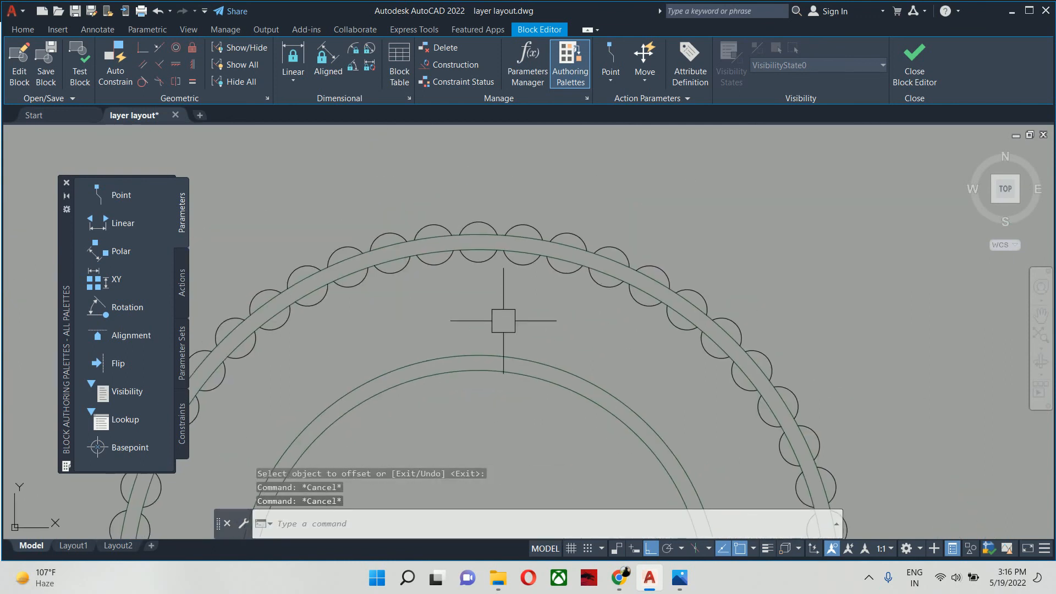
- Copy the pair of arcs from the outer ring's topmost point to the matching point on the second ring
{"action": "type", "text": "ci"}
{"action": "key", "text": "Return"}
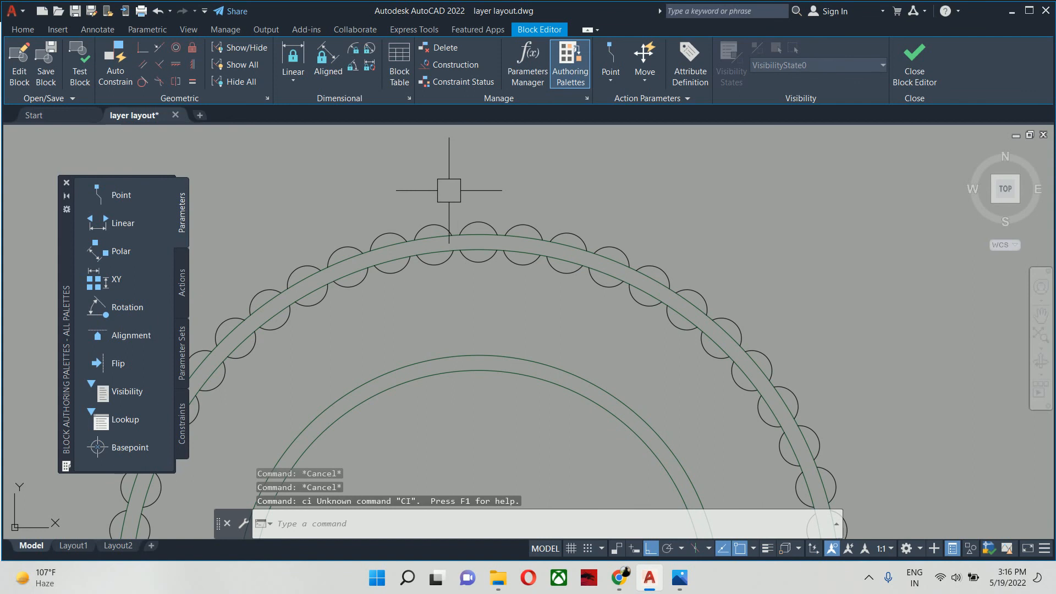
{"action": "type", "text": "co"}
{"action": "key", "text": "Return"}
{"action": "left_click", "coordinate": [436, 187]}
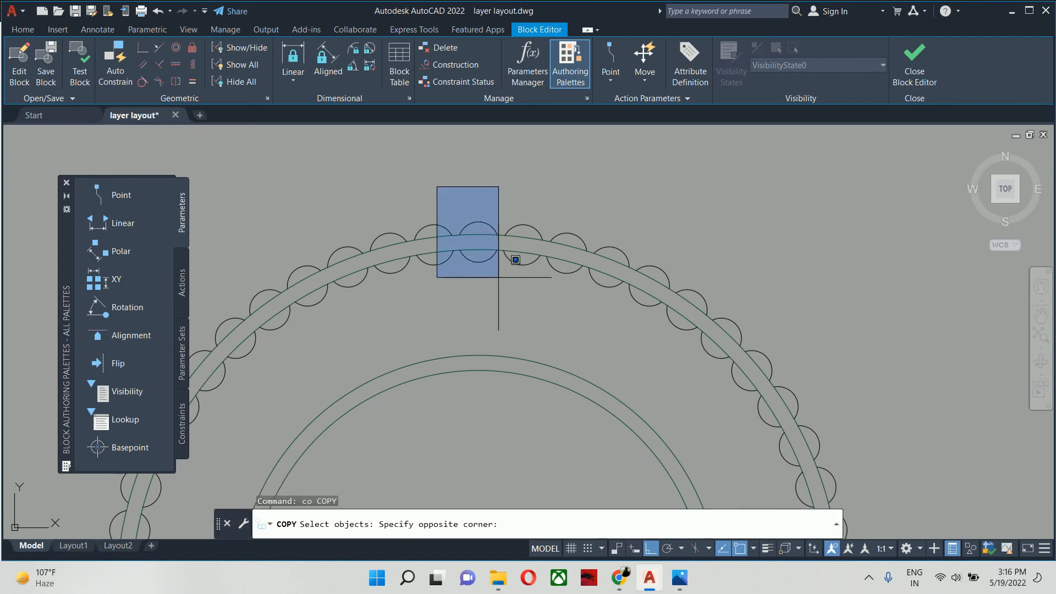
{"action": "left_click", "coordinate": [498, 277]}
{"action": "key", "text": "Return"}
{"action": "scroll", "coordinate": [478, 247], "scroll_direction": "up", "scroll_amount": 2}
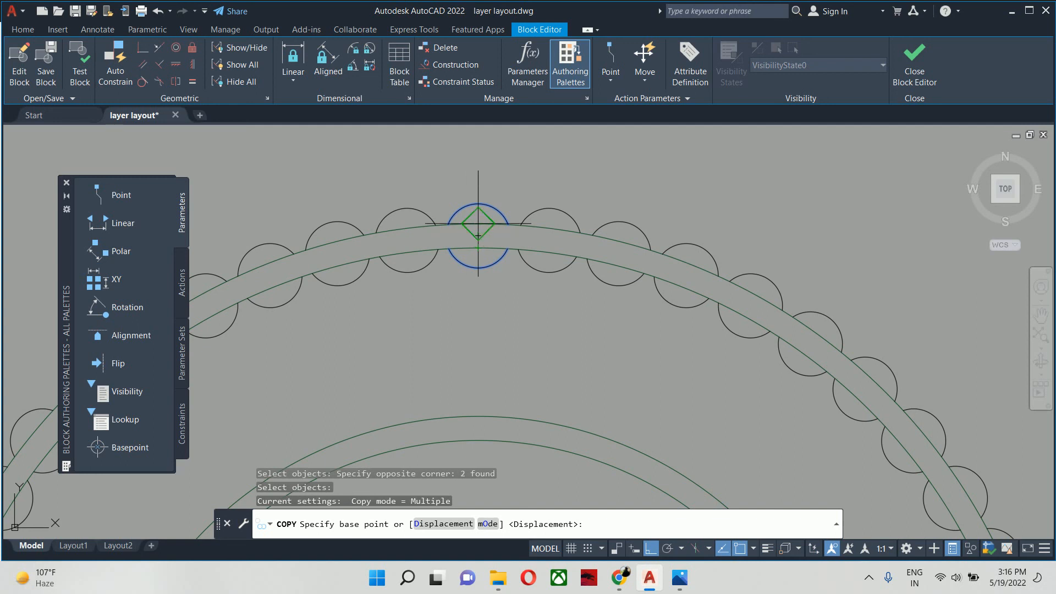
{"action": "left_click", "coordinate": [478, 223]}
{"action": "middle_click_drag", "start_coordinate": [455, 370], "coordinate": [478, 306]}
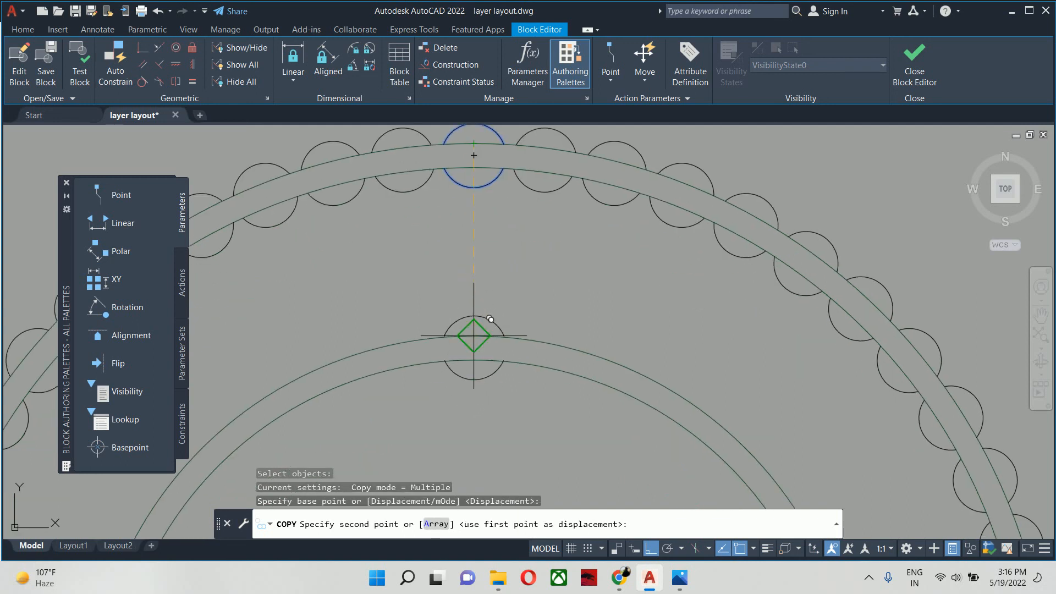
{"action": "left_click", "coordinate": [474, 335]}
{"action": "key", "text": "Escape"}
{"action": "key", "text": "Escape"}
{"action": "key", "text": "Escape"}
{"action": "key", "text": "Escape"}
- Start a classic polar array with the two copied arcs on the second ring as its objects
{"action": "scroll", "coordinate": [464, 314], "scroll_direction": "down", "scroll_amount": 4}
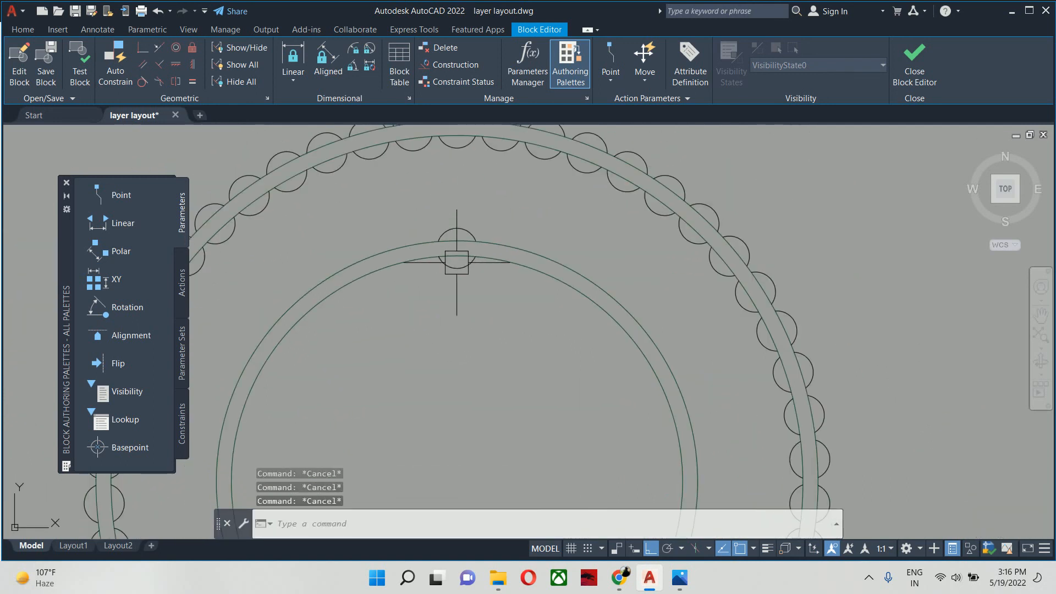
{"action": "type", "text": "arrayclassic"}
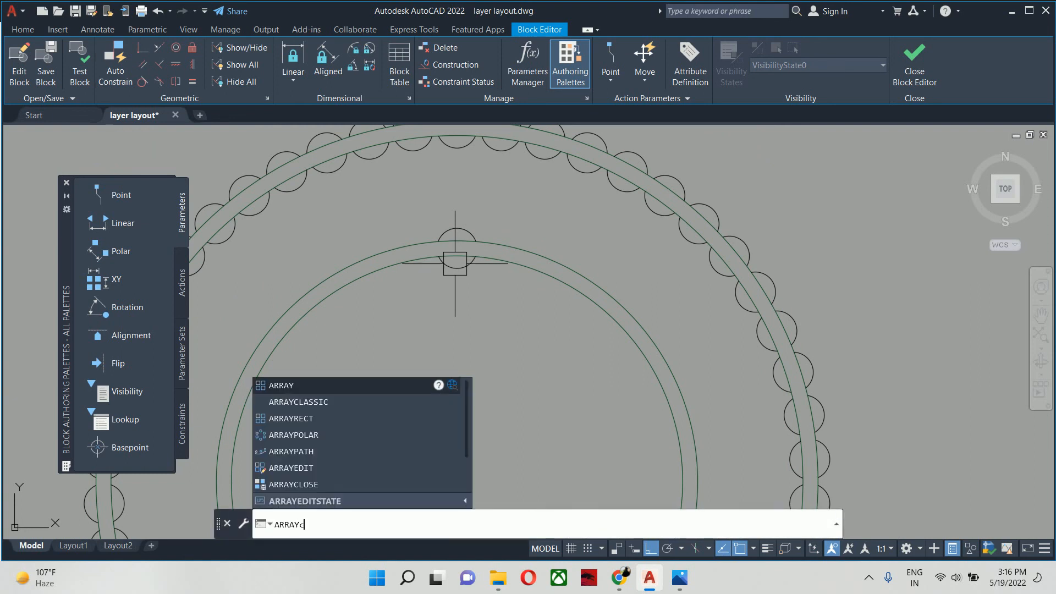
{"action": "key", "text": "Return"}
{"action": "left_click", "coordinate": [613, 186]}
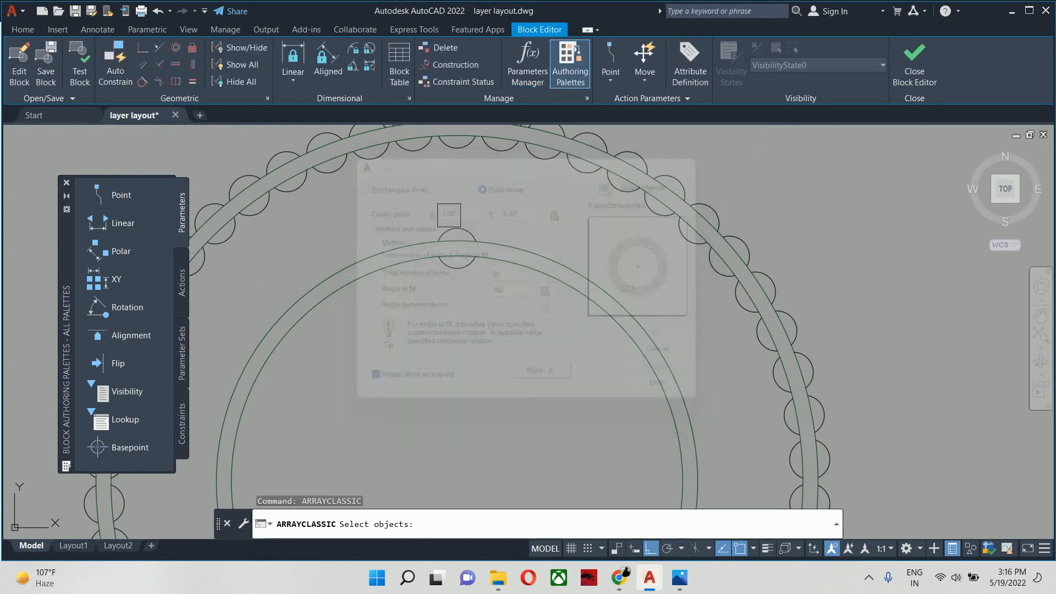
{"action": "left_click", "coordinate": [443, 213]}
{"action": "left_click", "coordinate": [385, 206]}
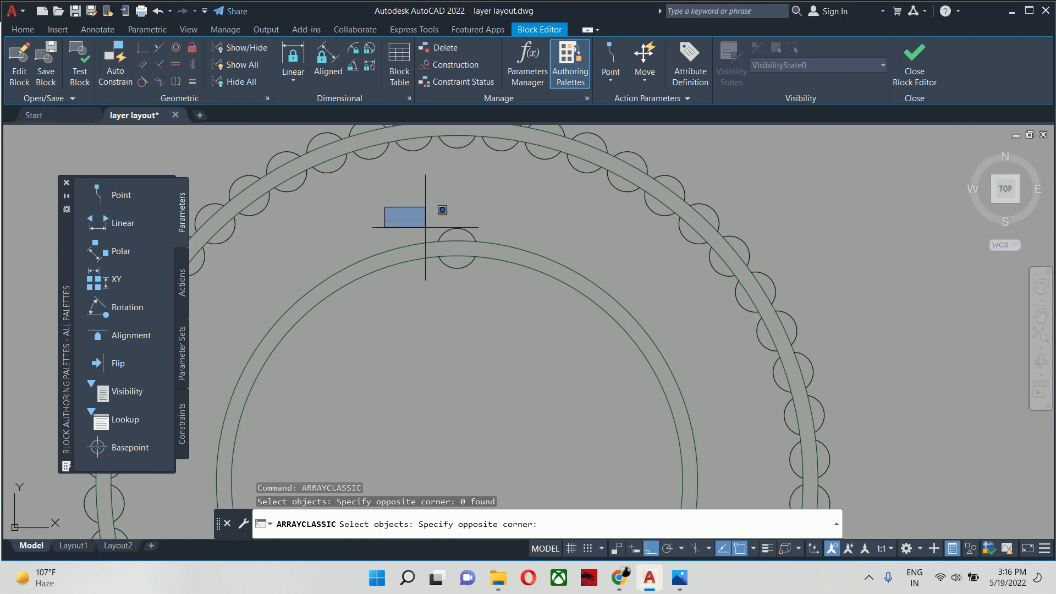
{"action": "left_click", "coordinate": [510, 292]}
{"action": "scroll", "coordinate": [527, 223], "scroll_direction": "down", "scroll_amount": 4}
{"action": "key", "text": "Return"}
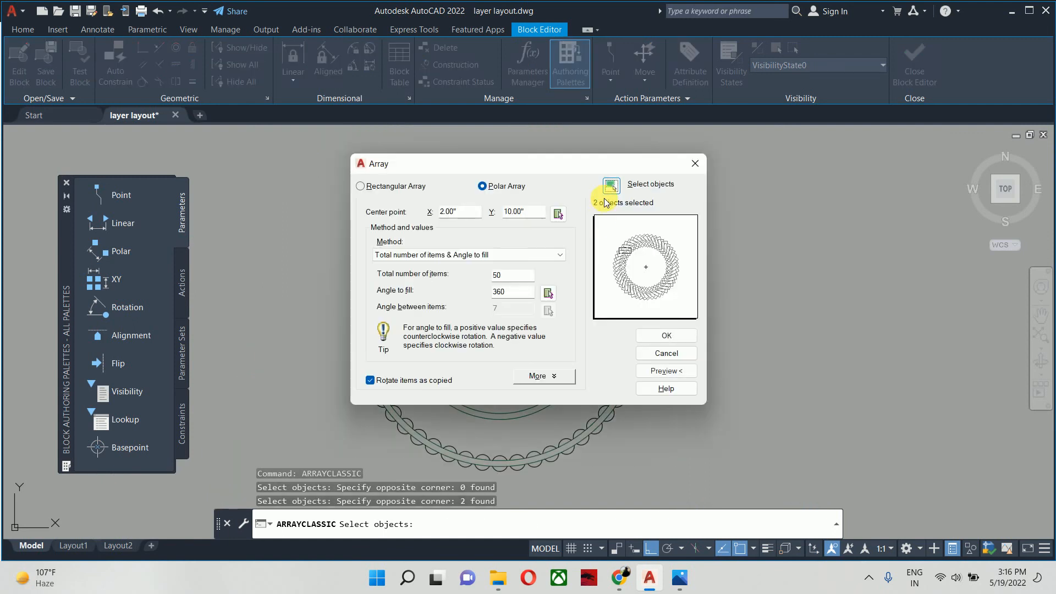
- Centre the array on the rings' common centre and create it with 30 items over 360 degrees
{"action": "left_click", "coordinate": [558, 214]}
{"action": "left_click", "coordinate": [500, 326]}
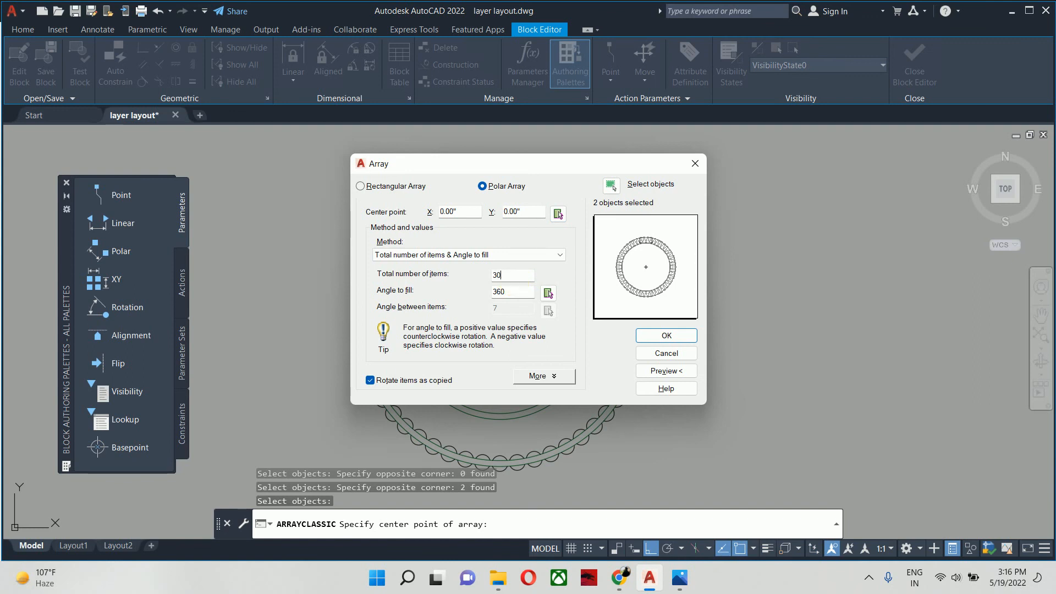
{"action": "type", "text": "30"}
{"action": "key", "text": "Return"}
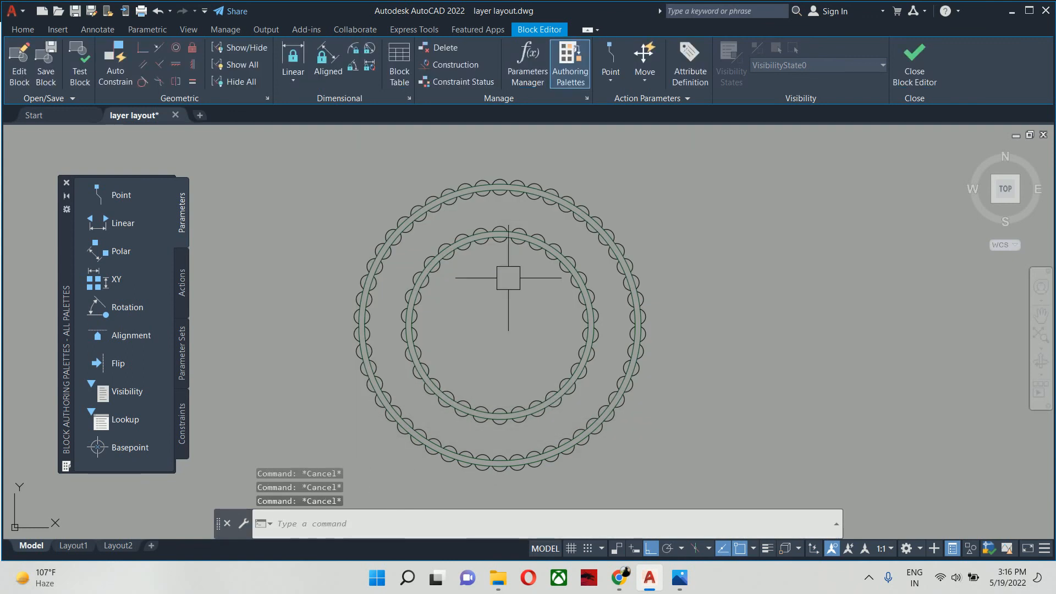
- Offset both circles of the second ring inward by 6 to form a third, innermost ring
{"action": "type", "text": "o"}
{"action": "key", "text": "Return"}
{"action": "type", "text": "6"}
{"action": "key", "text": "Return"}
{"action": "scroll", "coordinate": [551, 252], "scroll_direction": "up", "scroll_amount": 10}
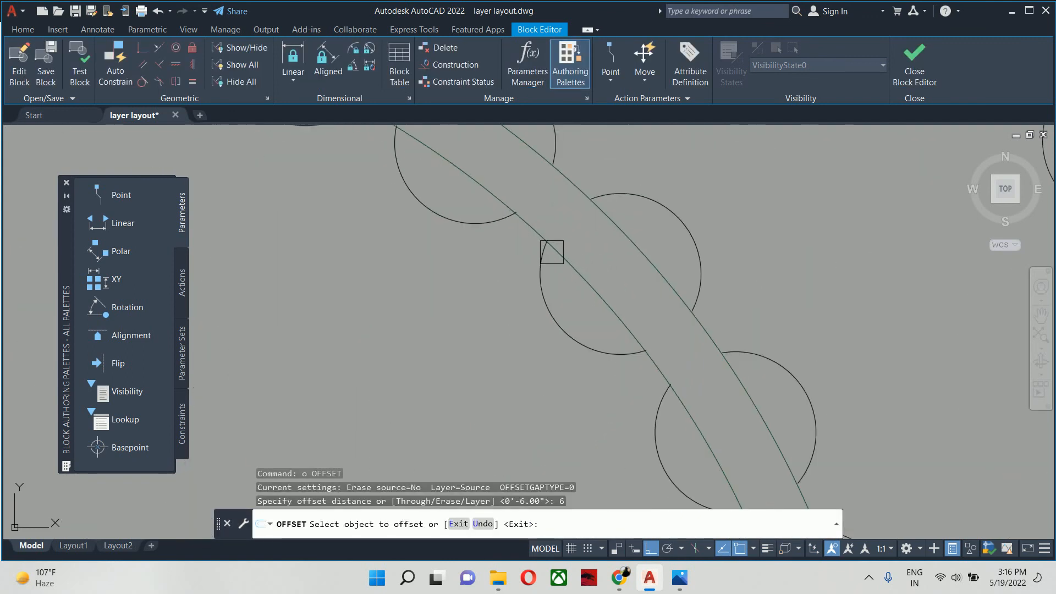
{"action": "left_click", "coordinate": [590, 264]}
{"action": "left_click", "coordinate": [559, 281]}
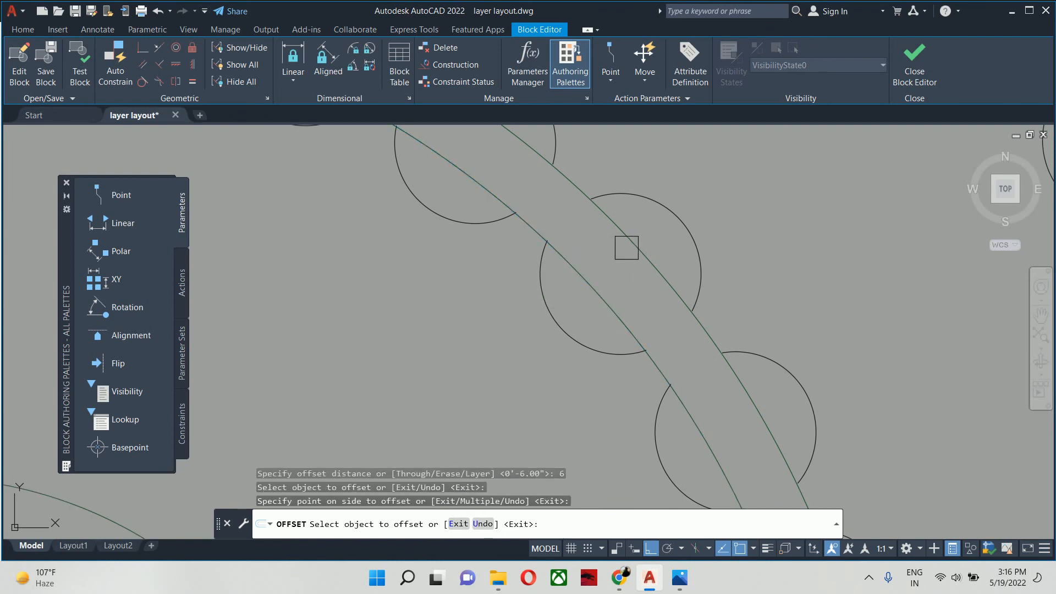
{"action": "scroll", "coordinate": [627, 247], "scroll_direction": "down", "scroll_amount": 5}
{"action": "key", "text": "Escape"}
{"action": "key", "text": "Escape"}
- Copy the pair of arcs from the second ring's topmost point to the matching point on the innermost ring
{"action": "type", "text": "c"}
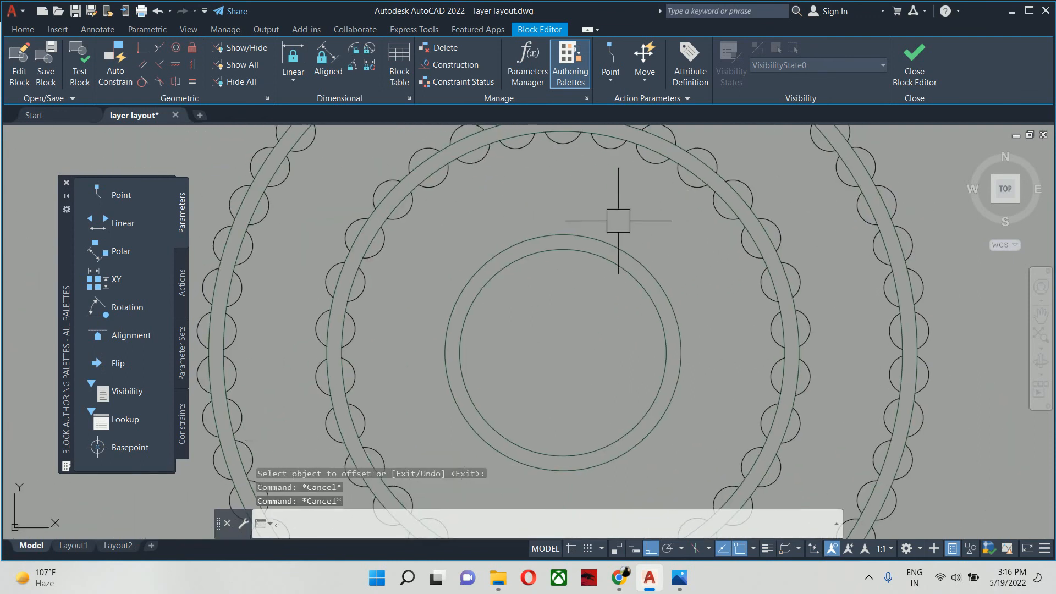
{"action": "type", "text": "o"}
{"action": "key", "text": "Return"}
{"action": "middle_click_drag", "start_coordinate": [529, 125], "coordinate": [559, 236]}
{"action": "left_click", "coordinate": [553, 198]}
{"action": "left_click", "coordinate": [615, 272]}
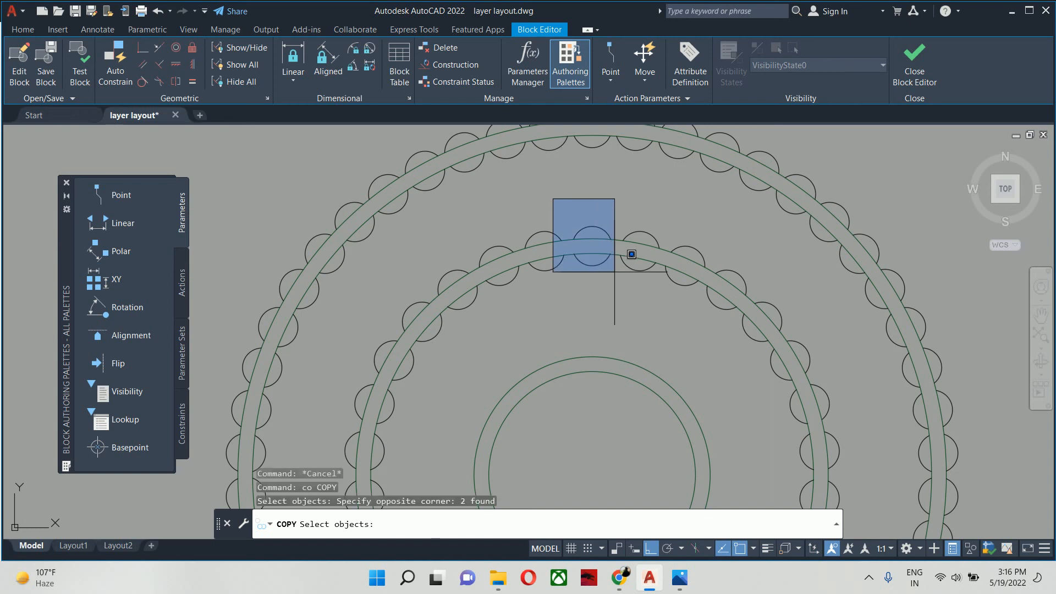
{"action": "key", "text": "Return"}
{"action": "scroll", "coordinate": [587, 233], "scroll_direction": "up", "scroll_amount": 4}
{"action": "left_click", "coordinate": [600, 234]}
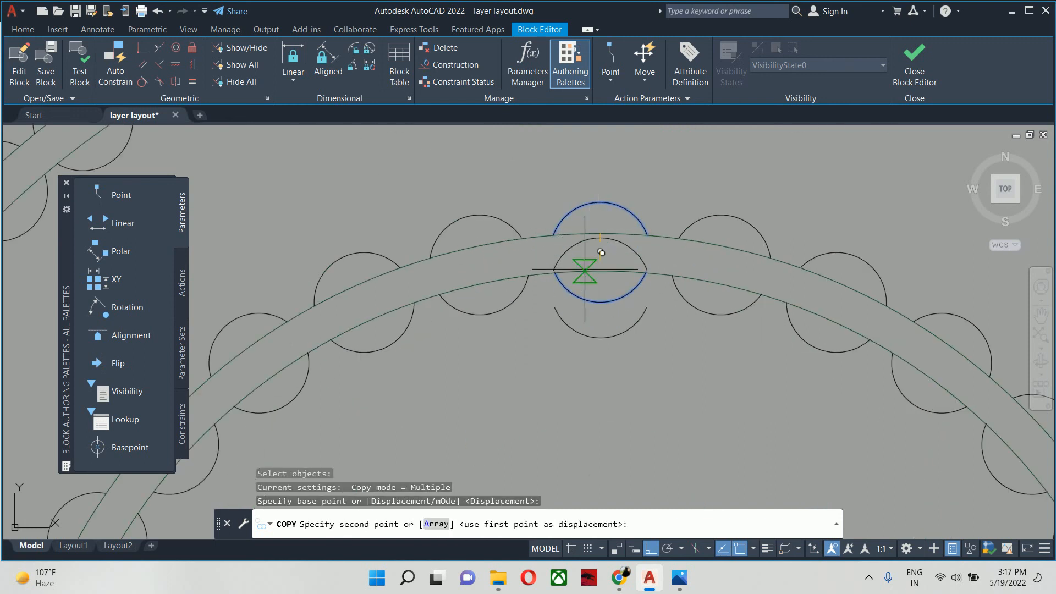
{"action": "scroll", "coordinate": [566, 170], "scroll_direction": "down", "scroll_amount": 3}
{"action": "left_click", "coordinate": [587, 282]}
{"action": "key", "text": "Escape"}
{"action": "key", "text": "Escape"}
{"action": "key", "text": "Escape"}
{"action": "scroll", "coordinate": [578, 292], "scroll_direction": "down", "scroll_amount": 3}
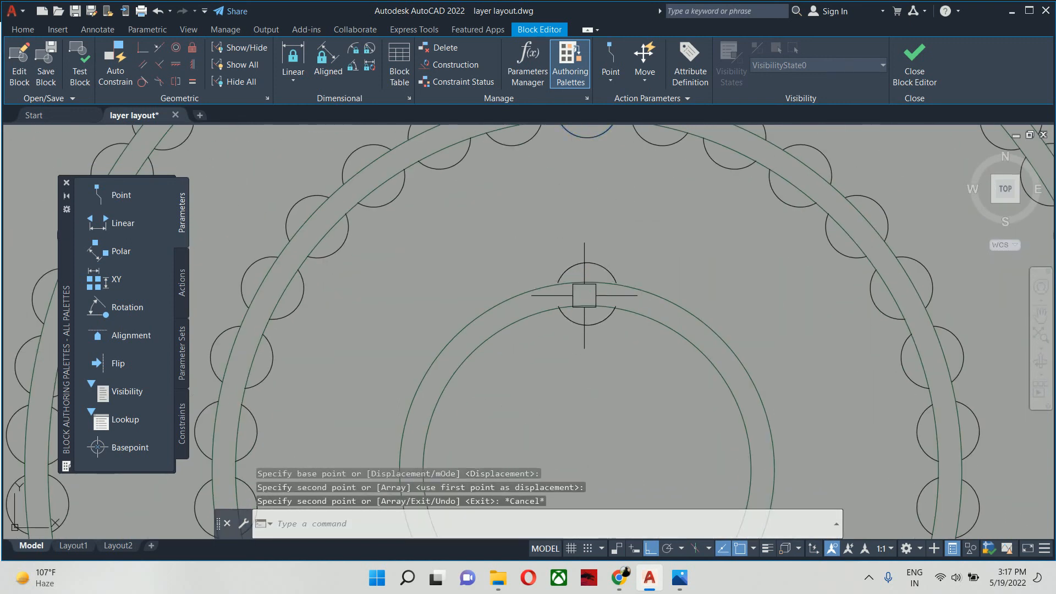
- Start a classic polar array with the two copied arcs on the innermost ring as its objects
{"action": "type", "text": "array"}
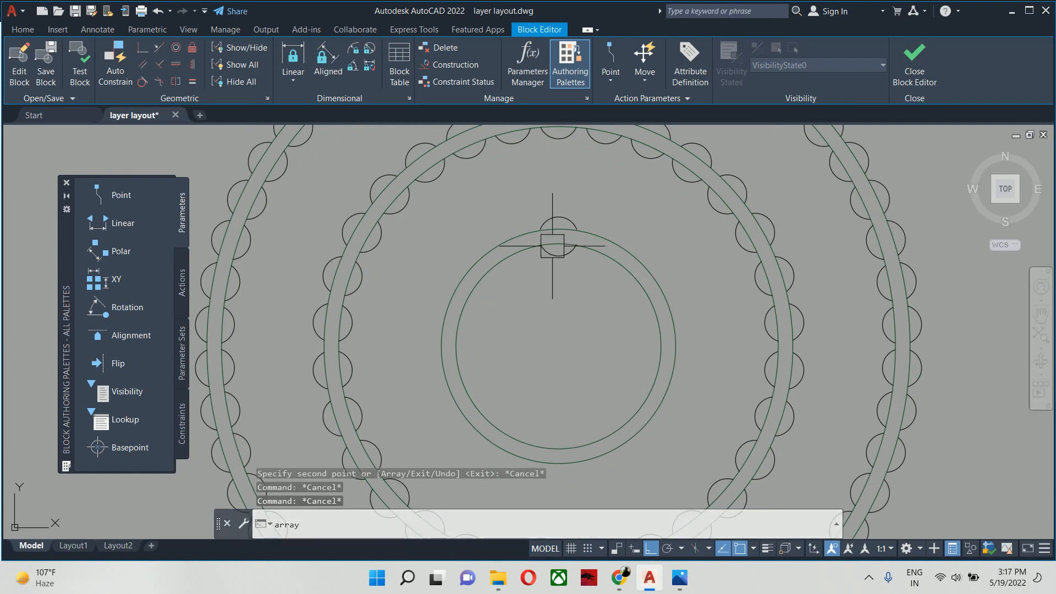
{"action": "type", "text": "cla"}
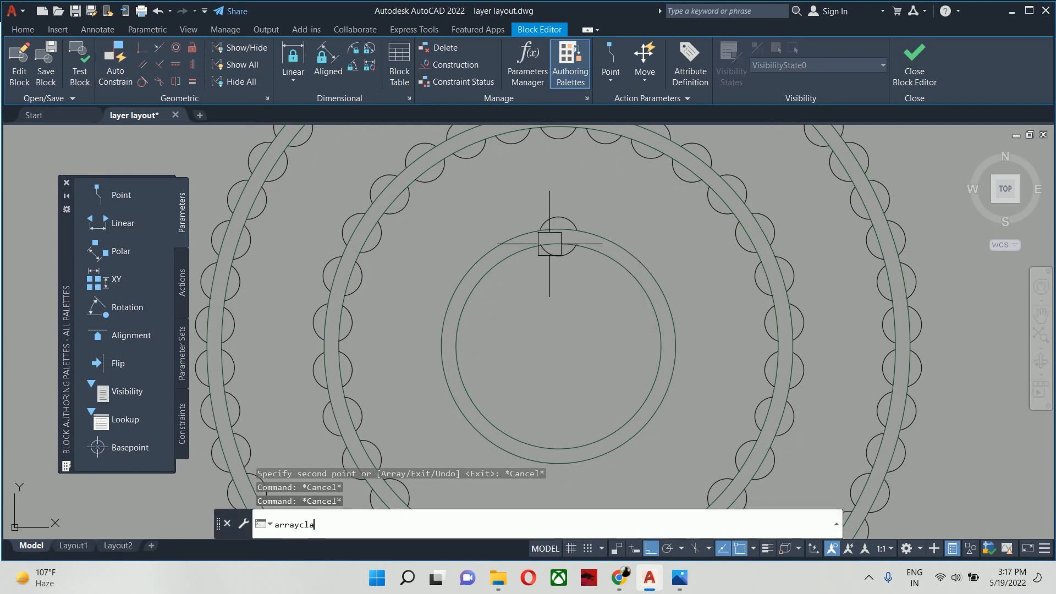
{"action": "key", "text": "Return"}
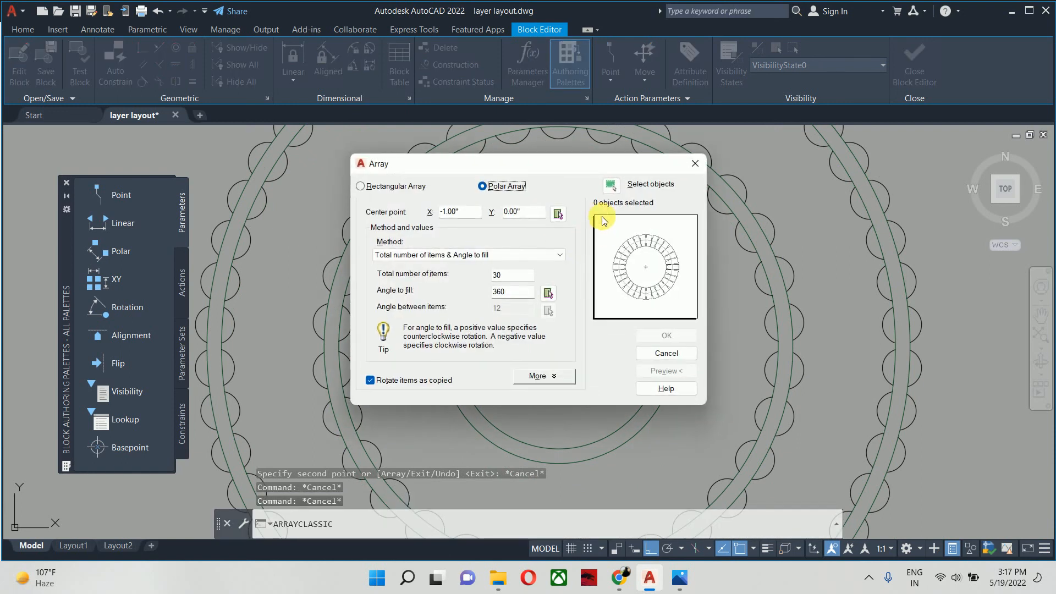
{"action": "left_click", "coordinate": [616, 187]}
{"action": "left_click", "coordinate": [529, 212]}
{"action": "left_click", "coordinate": [604, 296]}
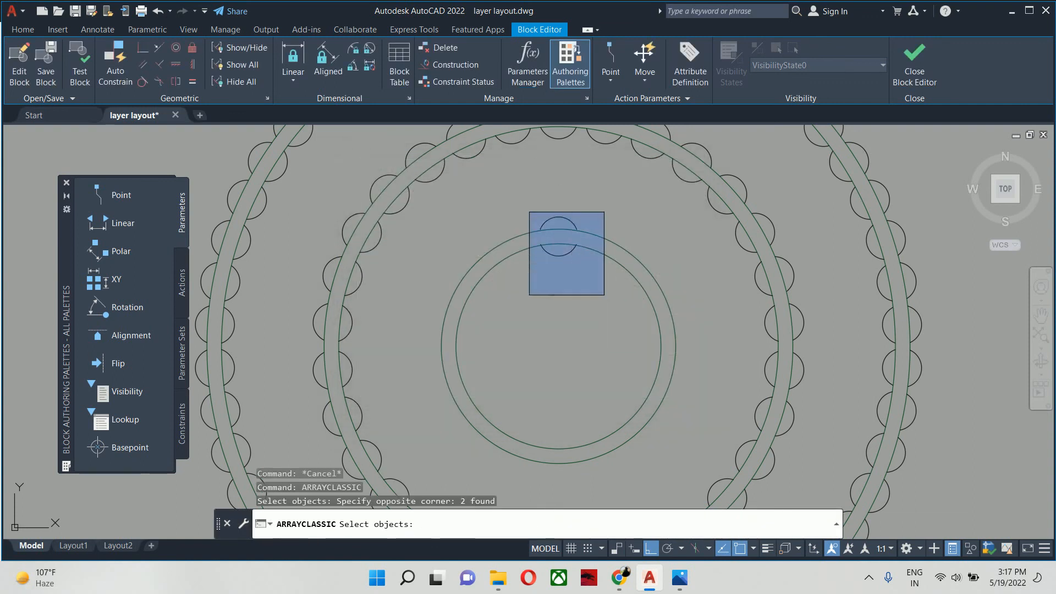
{"action": "key", "text": "Return"}
- Centre the innermost ring's array on the rings' common centre and create it with 15 items over 360 degrees
{"action": "left_click", "coordinate": [559, 214]}
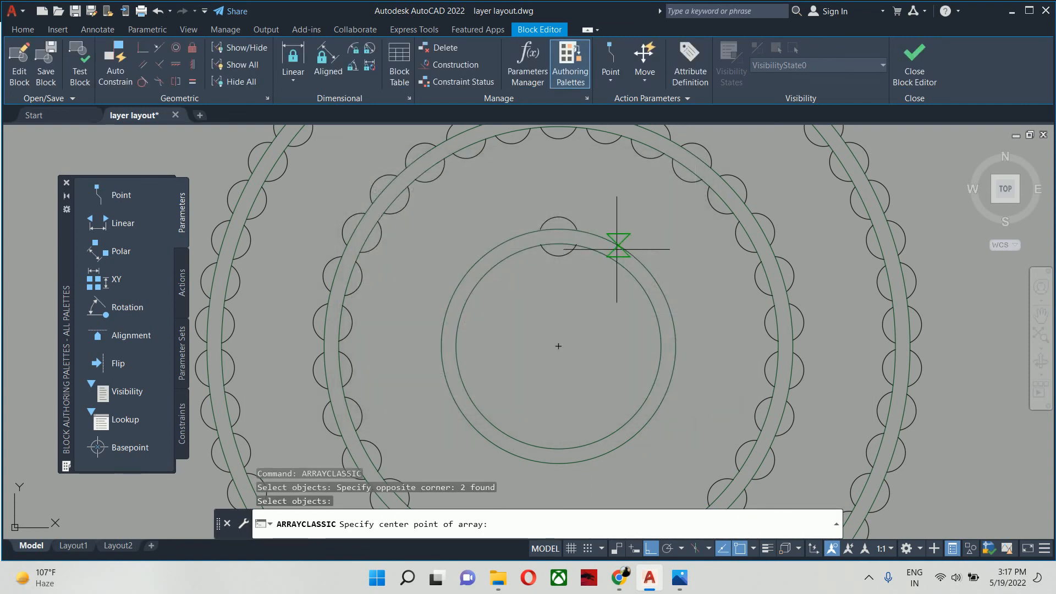
{"action": "left_click", "coordinate": [559, 346]}
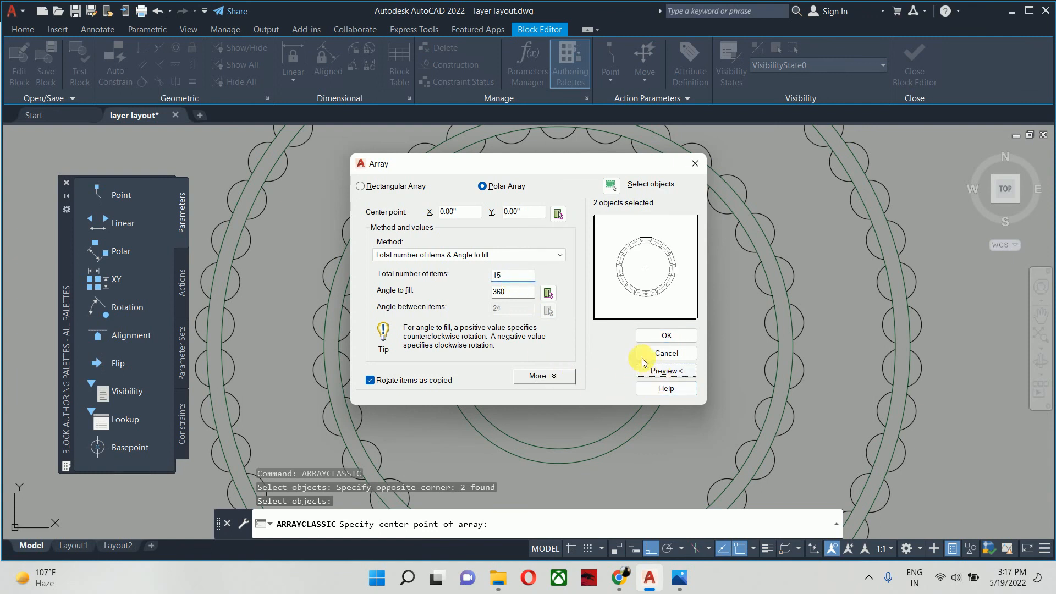
{"action": "left_click", "coordinate": [660, 370]}
{"action": "left_click", "coordinate": [628, 336]}
{"action": "left_click", "coordinate": [666, 335]}
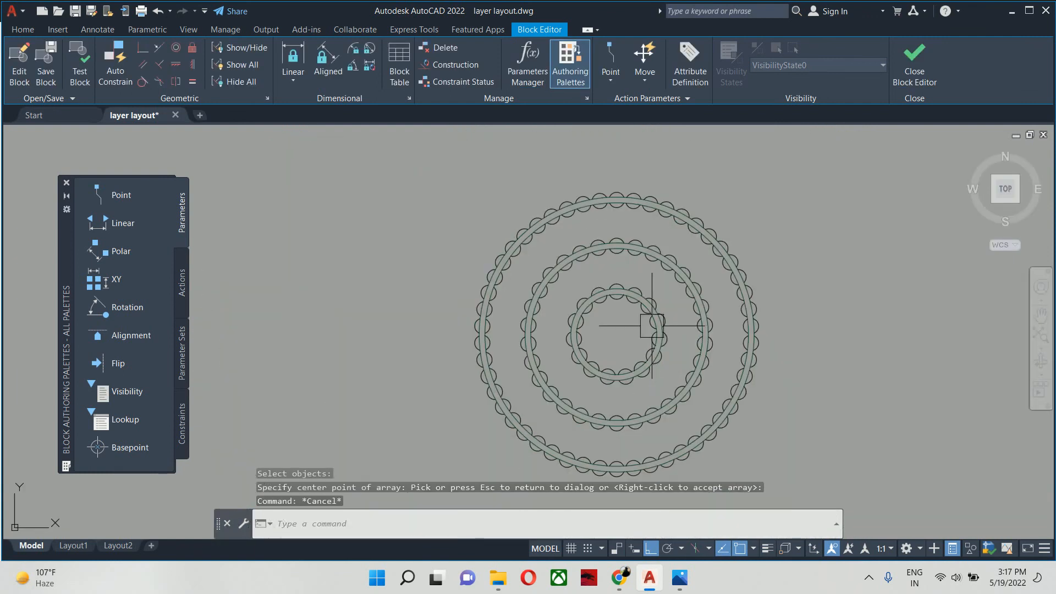
- Close the block editor and save the changes to the chaindelier block
{"action": "scroll", "coordinate": [637, 319], "scroll_direction": "down", "scroll_amount": 5}
{"action": "left_click", "coordinate": [897, 80]}
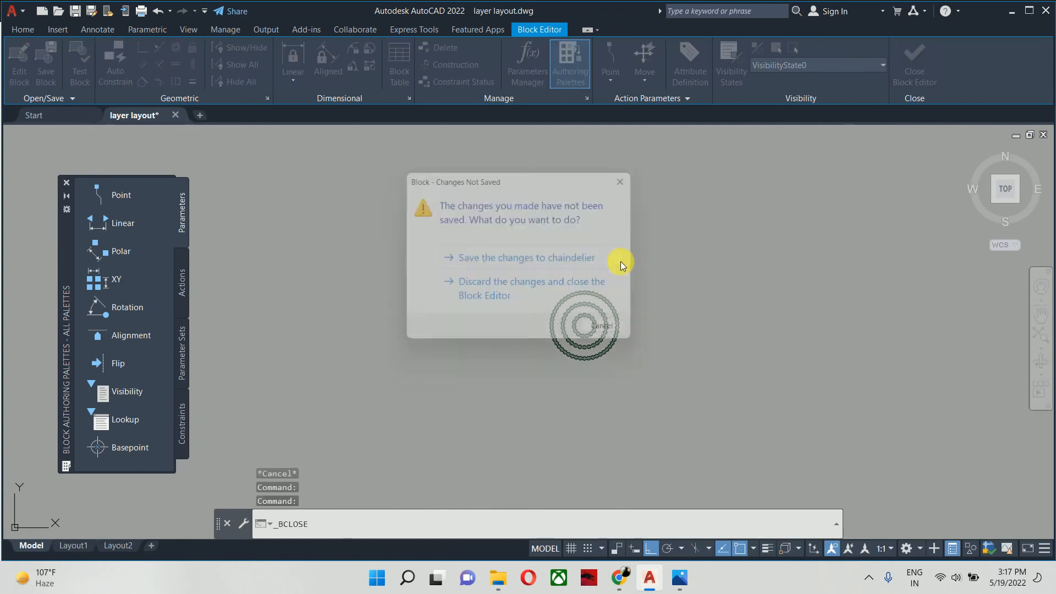
{"action": "left_click", "coordinate": [615, 266]}
{"action": "scroll", "coordinate": [547, 265], "scroll_direction": "down", "scroll_amount": 4}
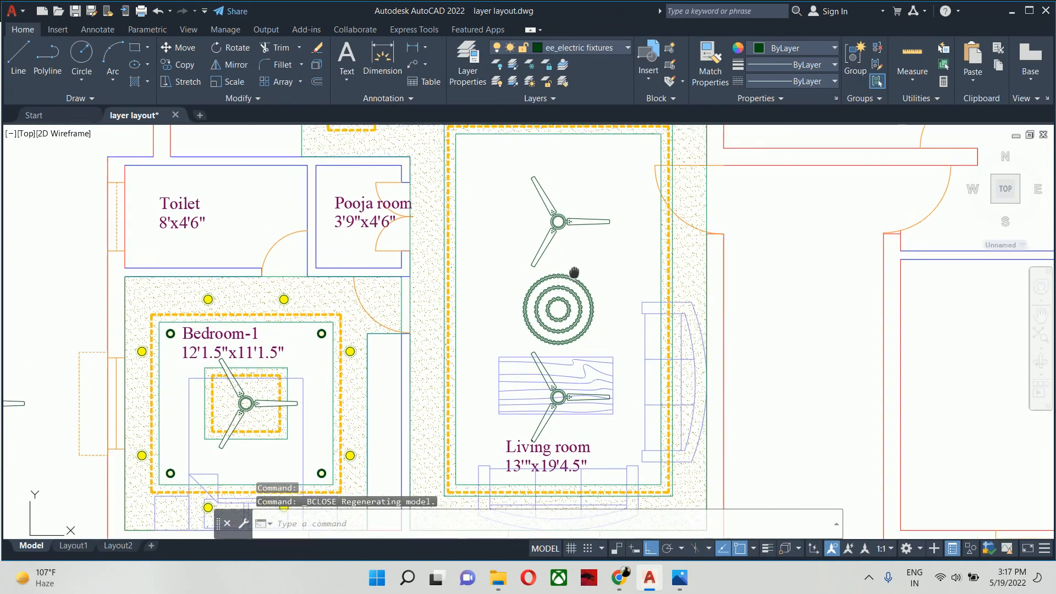
- Examine the finished chandelier between the two ceiling fans in the living room
{"action": "key", "text": "Escape"}
{"action": "key", "text": "Escape"}
{"action": "scroll", "coordinate": [591, 293], "scroll_direction": "down", "scroll_amount": 2}
{"action": "middle_click_drag", "start_coordinate": [592, 293], "coordinate": [610, 343]}
{"action": "scroll", "coordinate": [610, 344], "scroll_direction": "up", "scroll_amount": 3}
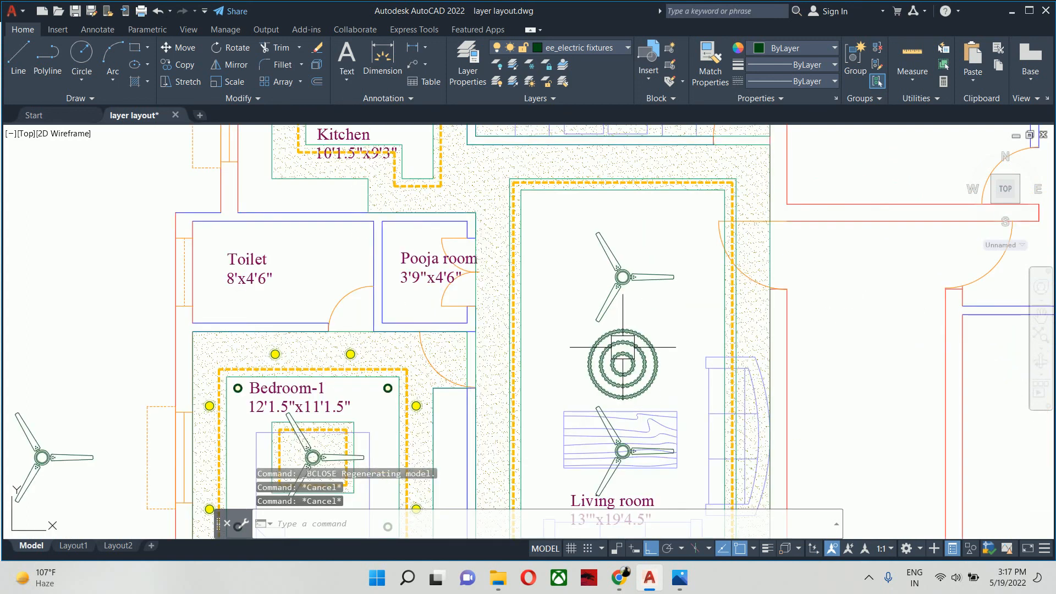
{"action": "scroll", "coordinate": [596, 335], "scroll_direction": "up", "scroll_amount": 5}
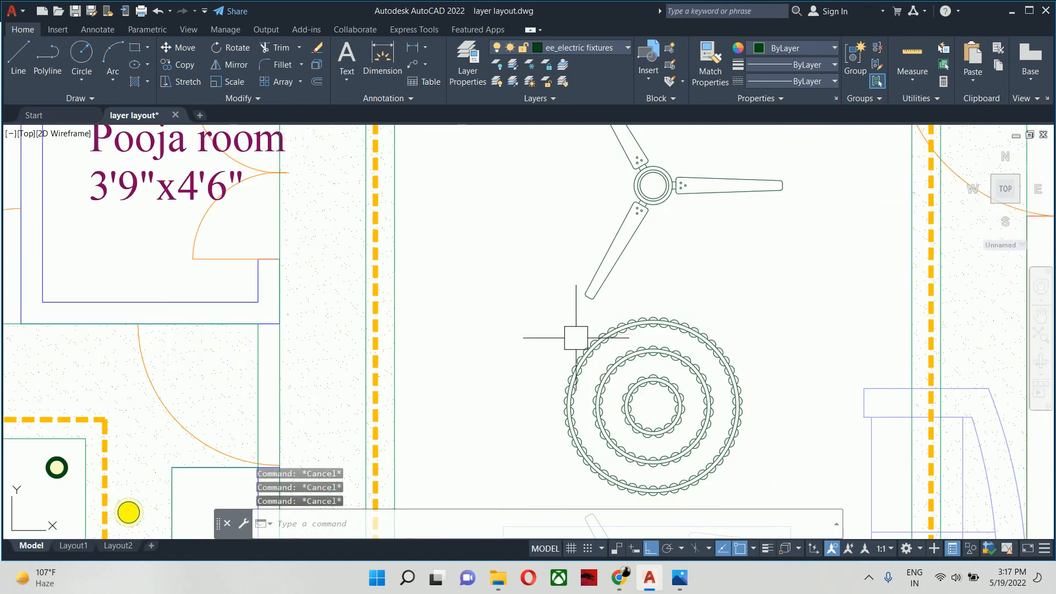
{"action": "mouse_move", "coordinate": [669, 332]}
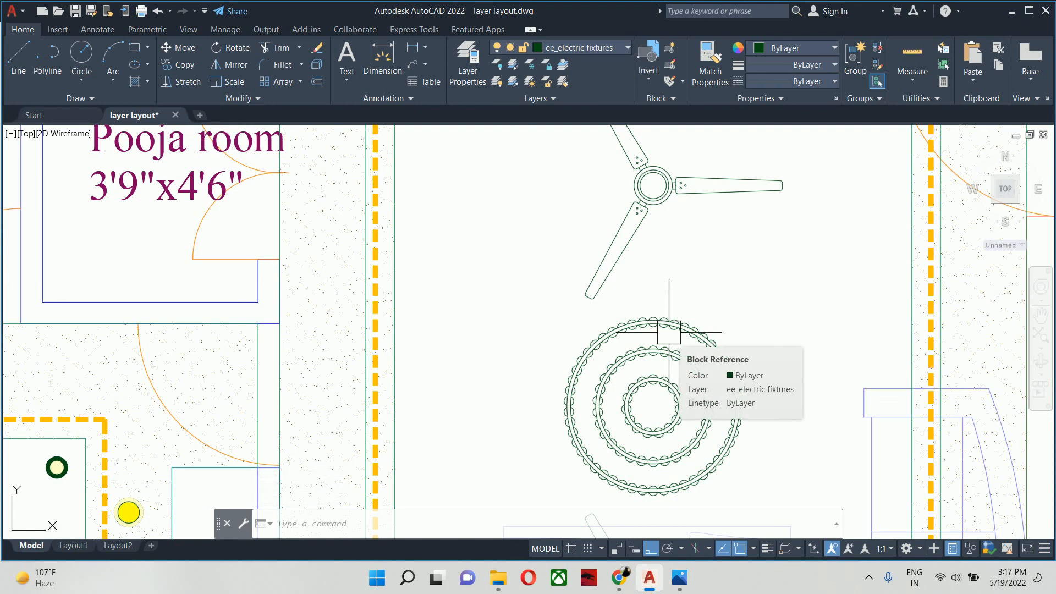
{"action": "scroll", "coordinate": [669, 332], "scroll_direction": "down", "scroll_amount": 2}
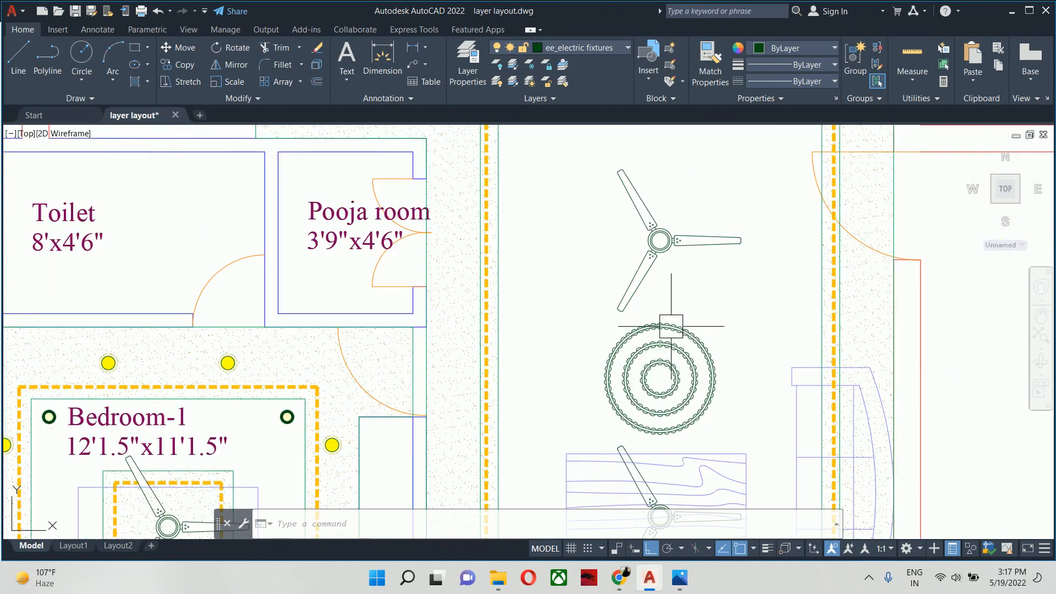
{"action": "scroll", "coordinate": [658, 324], "scroll_direction": "down", "scroll_amount": 2}
{"action": "middle_click_drag", "start_coordinate": [658, 324], "coordinate": [679, 356]}
{"action": "mouse_move", "coordinate": [678, 360]}
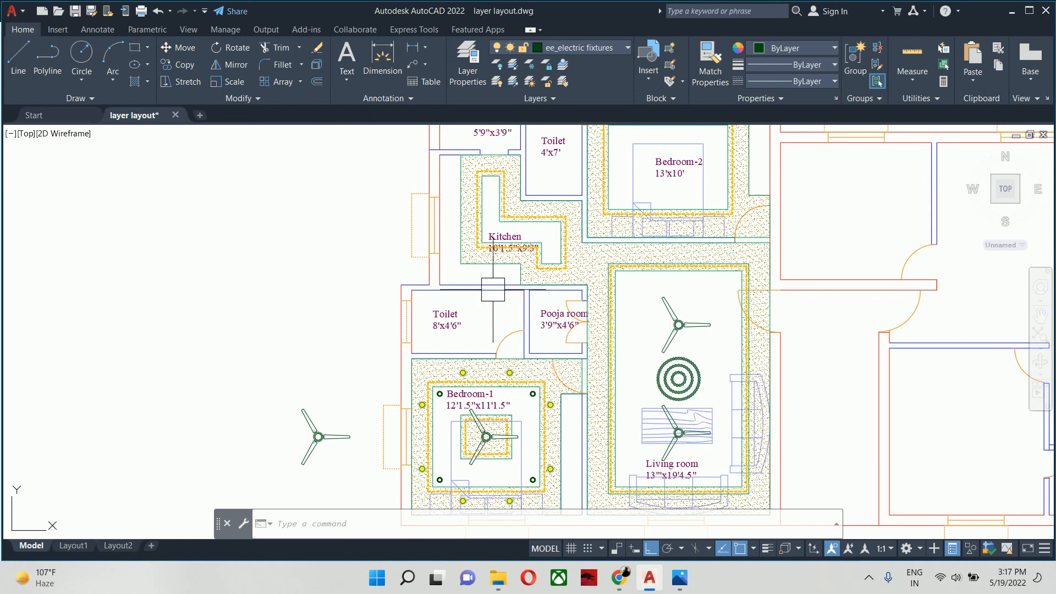
- Start copying the yellow ceiling light at the upper left of Bedroom-1, with its centre as the base point
{"action": "scroll", "coordinate": [493, 291], "scroll_direction": "up", "scroll_amount": 2}
{"action": "key", "text": "Escape"}
{"action": "key", "text": "Escape"}
{"action": "key", "text": "Escape"}
{"action": "type", "text": "co"}
{"action": "key", "text": "Return"}
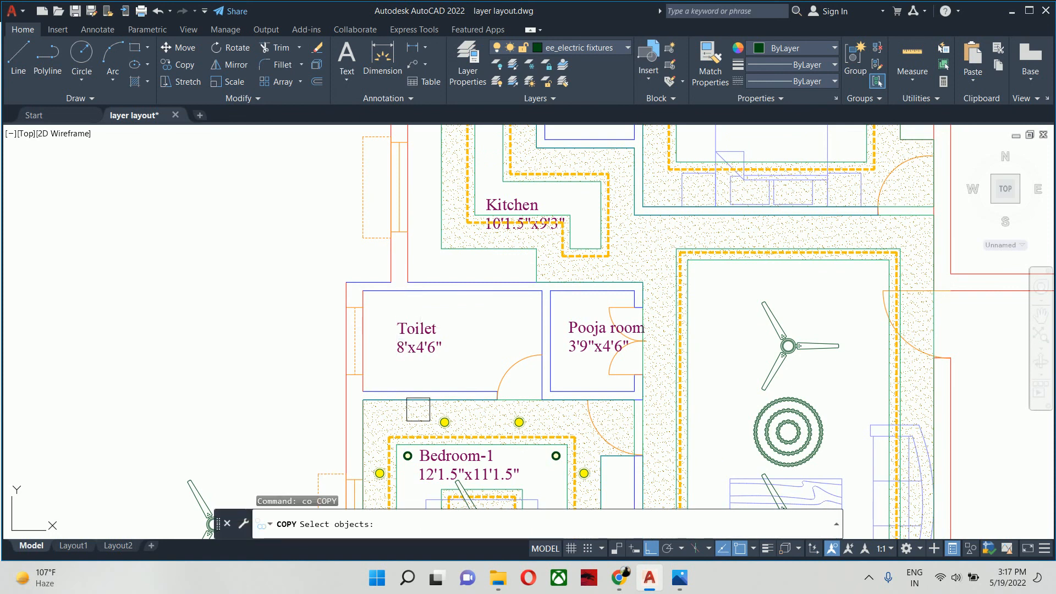
{"action": "left_click", "coordinate": [449, 424]}
{"action": "key", "text": "Return"}
{"action": "scroll", "coordinate": [450, 423], "scroll_direction": "up", "scroll_amount": 8}
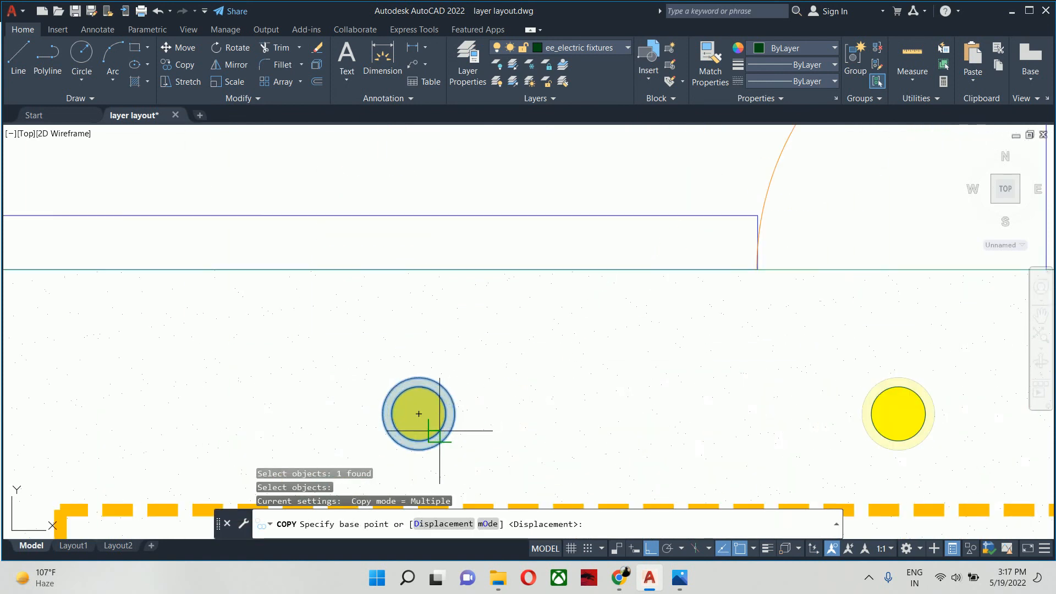
{"action": "left_click", "coordinate": [419, 412]}
- Place a copy of the light in the 8'x4'6" toilet, midway between the midpoints of its two side walls
{"action": "scroll", "coordinate": [415, 241], "scroll_direction": "down", "scroll_amount": 2}
{"action": "scroll", "coordinate": [410, 240], "scroll_direction": "down", "scroll_amount": 3}
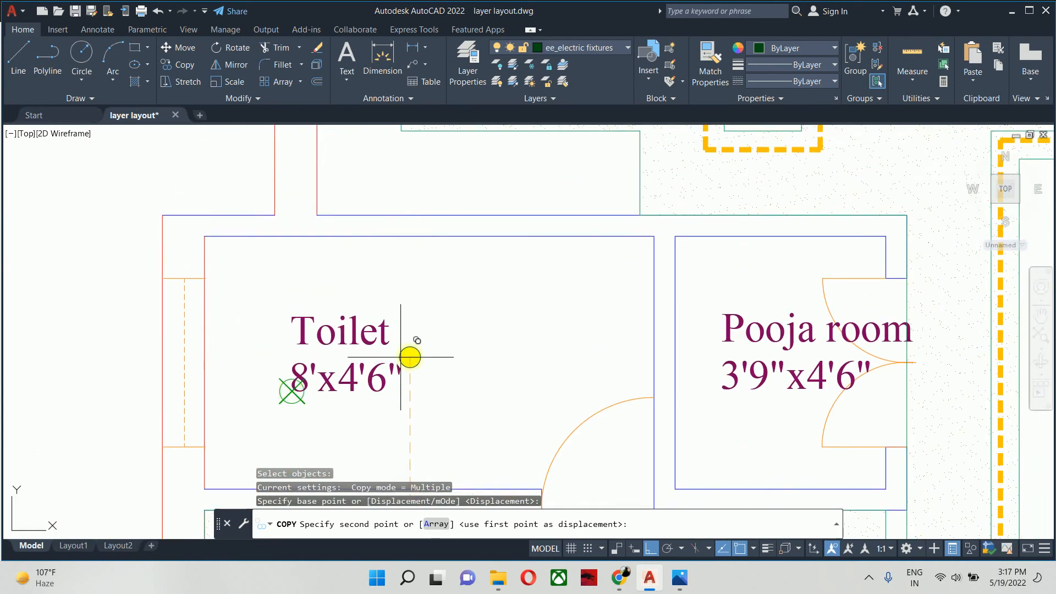
{"action": "scroll", "coordinate": [413, 349], "scroll_direction": "down", "scroll_amount": 4}
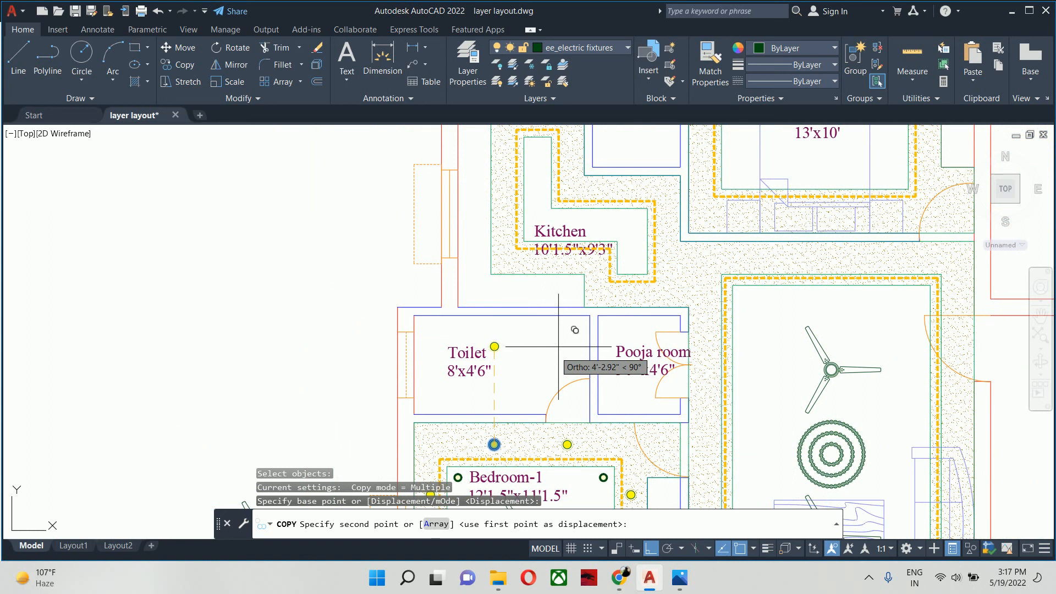
{"action": "type", "text": "mtp"}
{"action": "key", "text": "Return"}
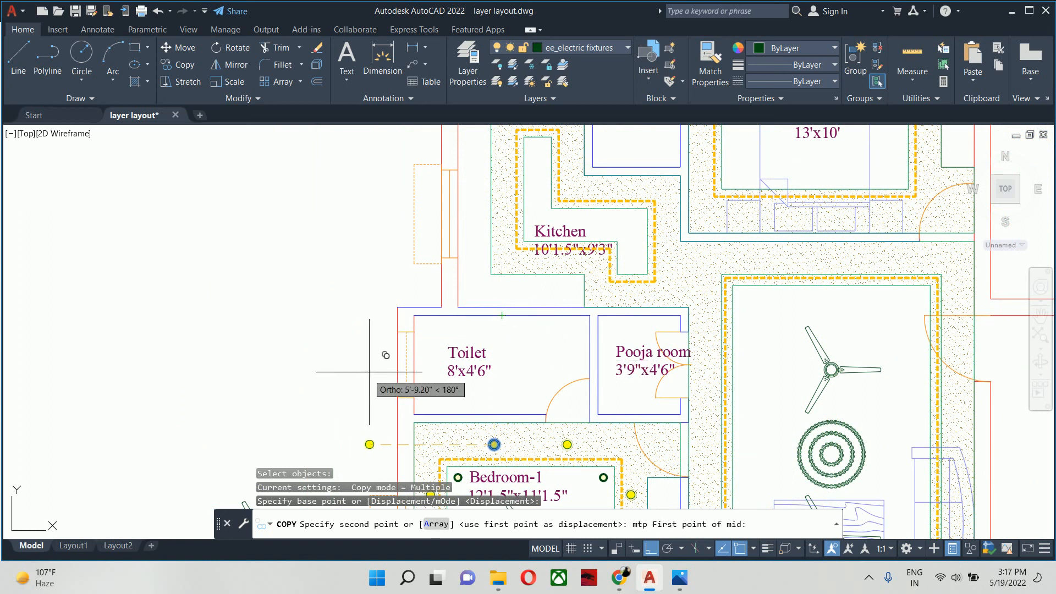
{"action": "left_click", "coordinate": [415, 365]}
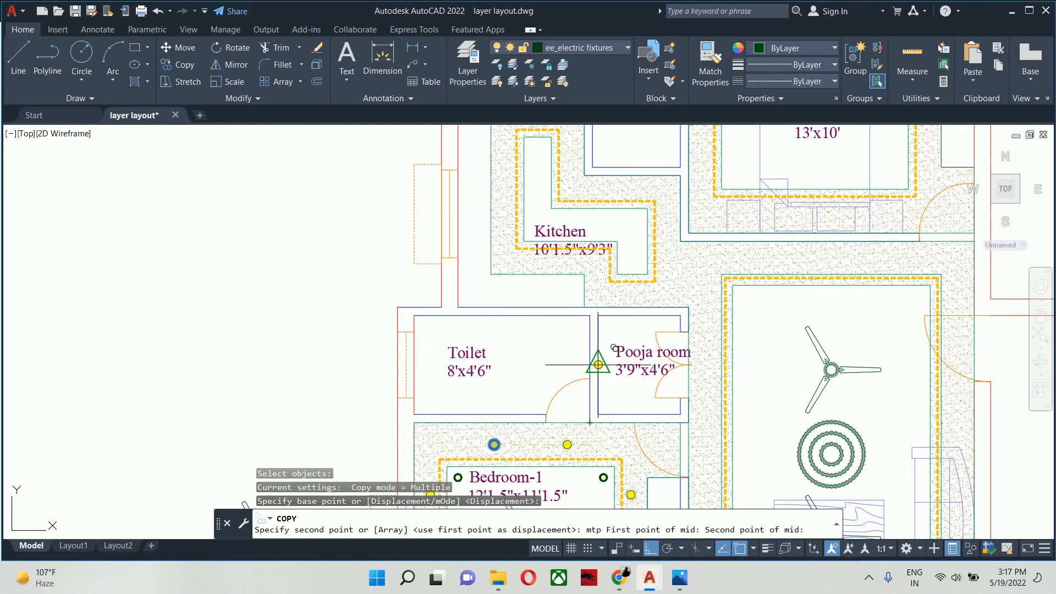
{"action": "left_click", "coordinate": [591, 365]}
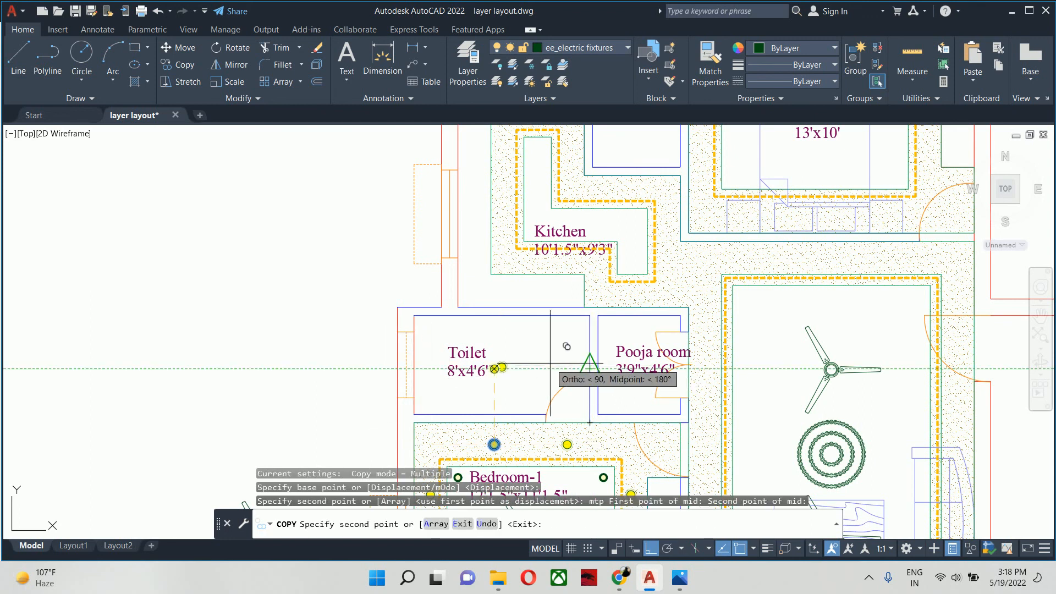
- Turn Ortho off, place another copy of the light at the centre of the Pooja room, and end the copy
{"action": "middle_click_drag", "start_coordinate": [548, 363], "coordinate": [495, 354]}
{"action": "scroll", "coordinate": [527, 353], "scroll_direction": "up", "scroll_amount": 2}
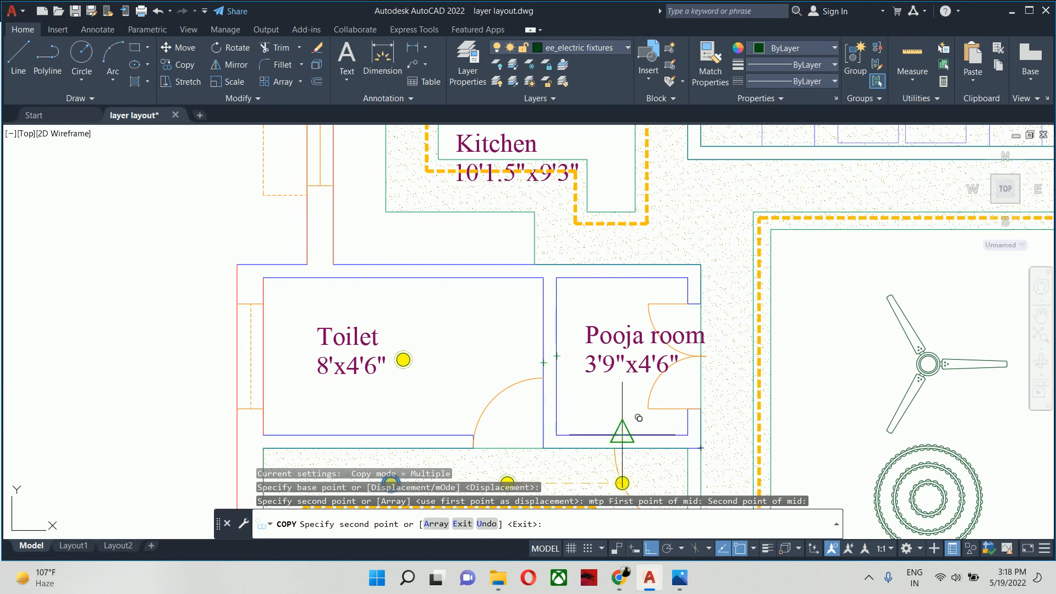
{"action": "left_click", "coordinate": [651, 549]}
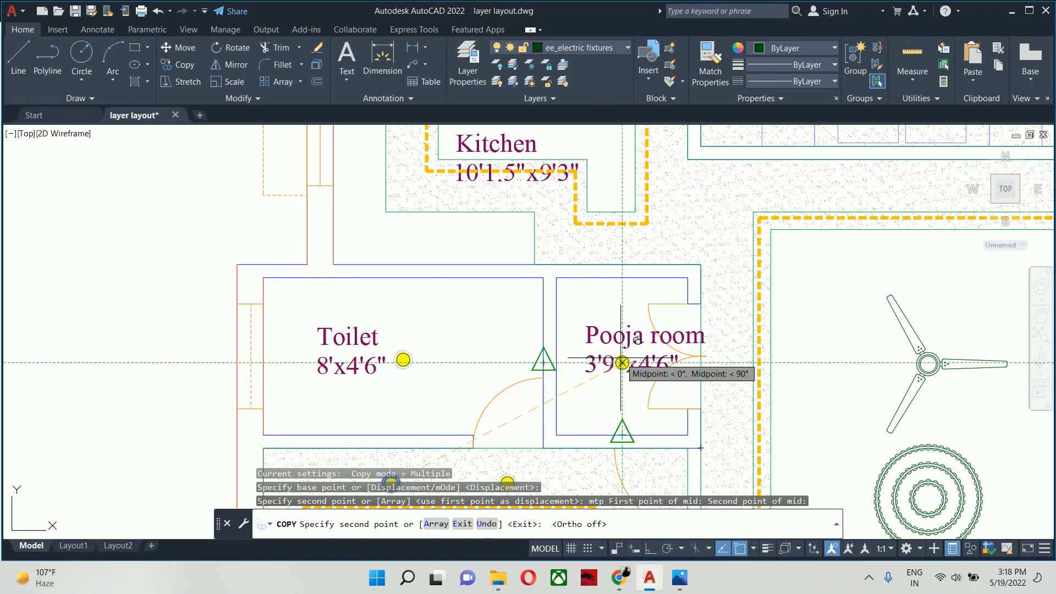
{"action": "left_click", "coordinate": [621, 358]}
{"action": "scroll", "coordinate": [555, 348], "scroll_direction": "down", "scroll_amount": 2}
{"action": "middle_click_drag", "start_coordinate": [556, 350], "coordinate": [587, 391]}
{"action": "scroll", "coordinate": [583, 330], "scroll_direction": "up", "scroll_amount": 2}
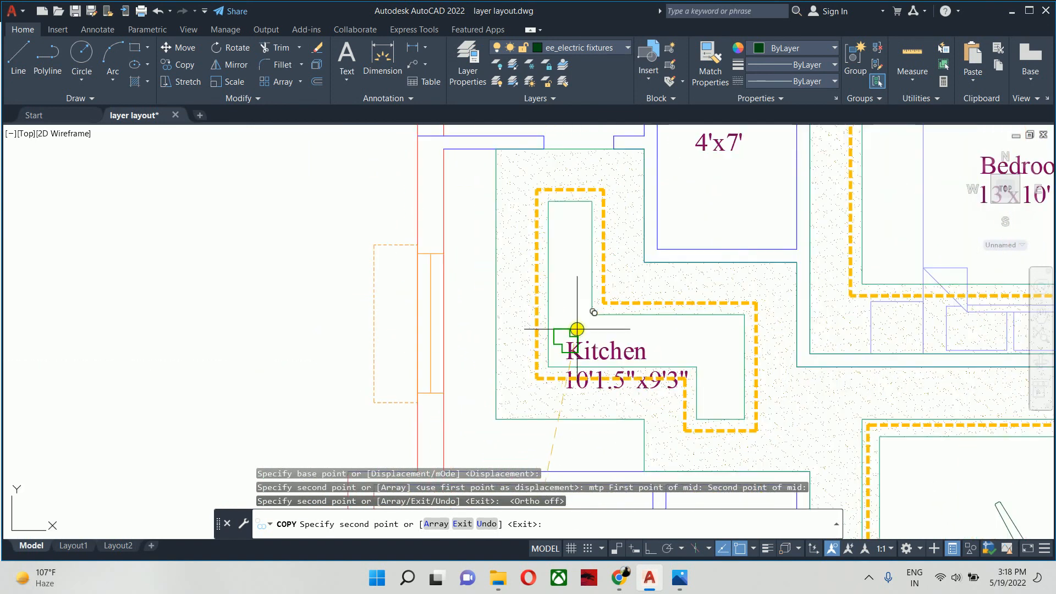
{"action": "mouse_move", "coordinate": [575, 291]}
{"action": "middle_mouse_down"}
{"action": "mouse_move", "coordinate": [568, 300]}
{"action": "mouse_move", "coordinate": [537, 258]}
{"action": "middle_mouse_up"}
{"action": "scroll", "coordinate": [558, 251], "scroll_direction": "down", "scroll_amount": 2}
{"action": "mouse_move", "coordinate": [627, 302]}
{"action": "middle_mouse_down"}
{"action": "mouse_move", "coordinate": [561, 381]}
{"action": "mouse_move", "coordinate": [487, 247]}
{"action": "middle_mouse_up"}
{"action": "key", "text": "Escape"}
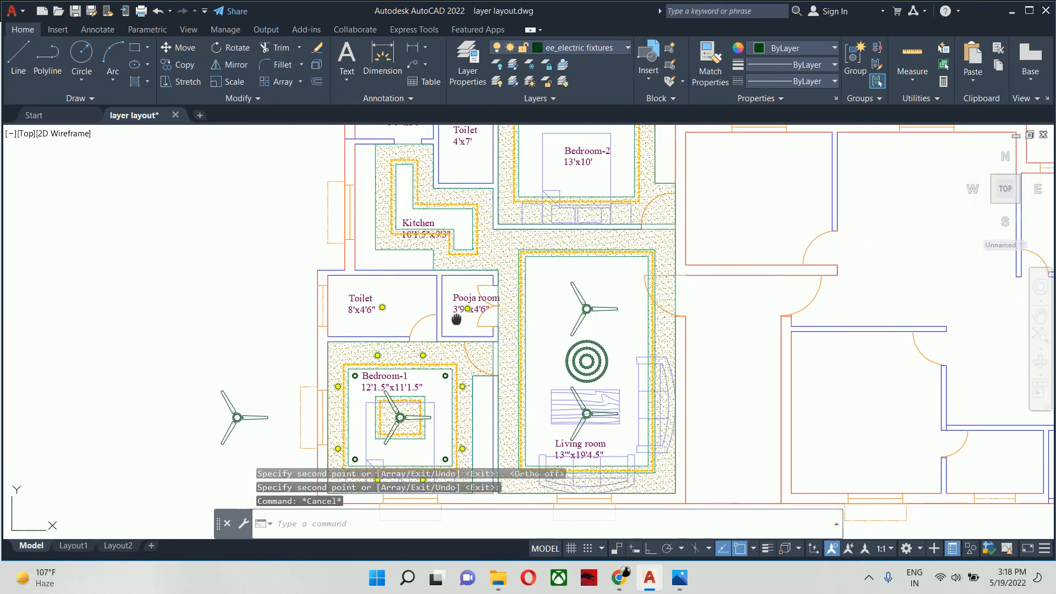
- Delete the spare ceiling fan block lying outside the floor plan beside Bedroom-1
{"action": "middle_click_drag", "start_coordinate": [456, 319], "coordinate": [468, 220]}
{"action": "middle_click_drag", "start_coordinate": [440, 280], "coordinate": [366, 383]}
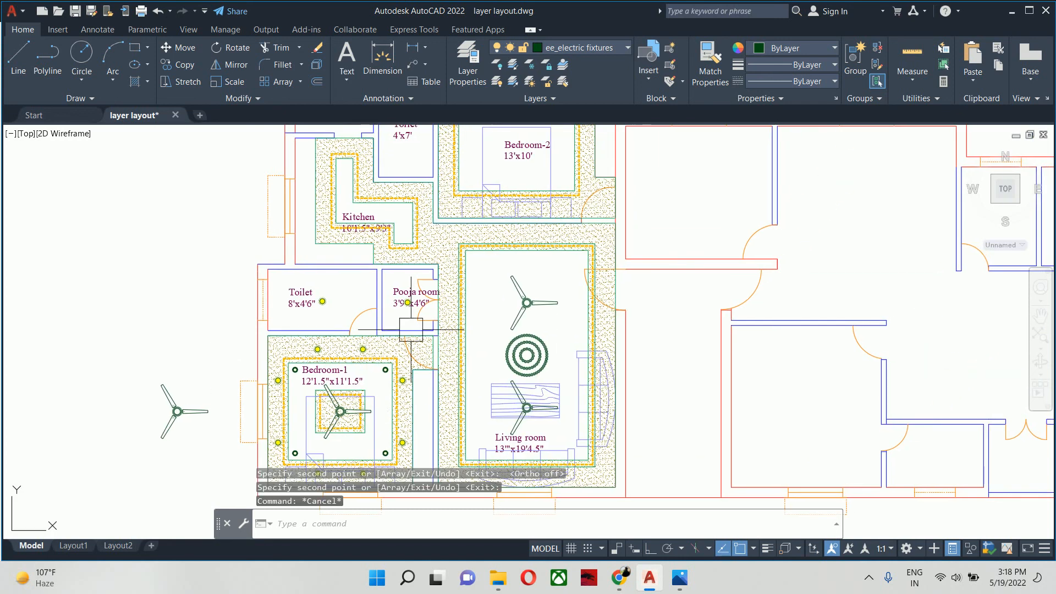
{"action": "middle_click_drag", "start_coordinate": [489, 258], "coordinate": [495, 334]}
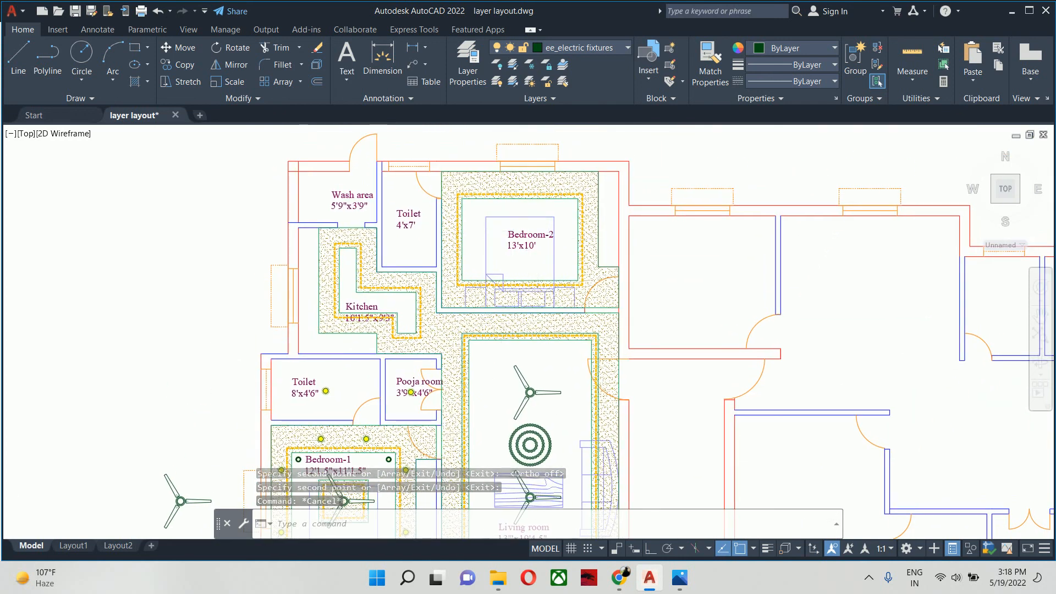
{"action": "scroll", "coordinate": [420, 207], "scroll_direction": "down", "scroll_amount": 5}
{"action": "scroll", "coordinate": [420, 352], "scroll_direction": "up", "scroll_amount": 5}
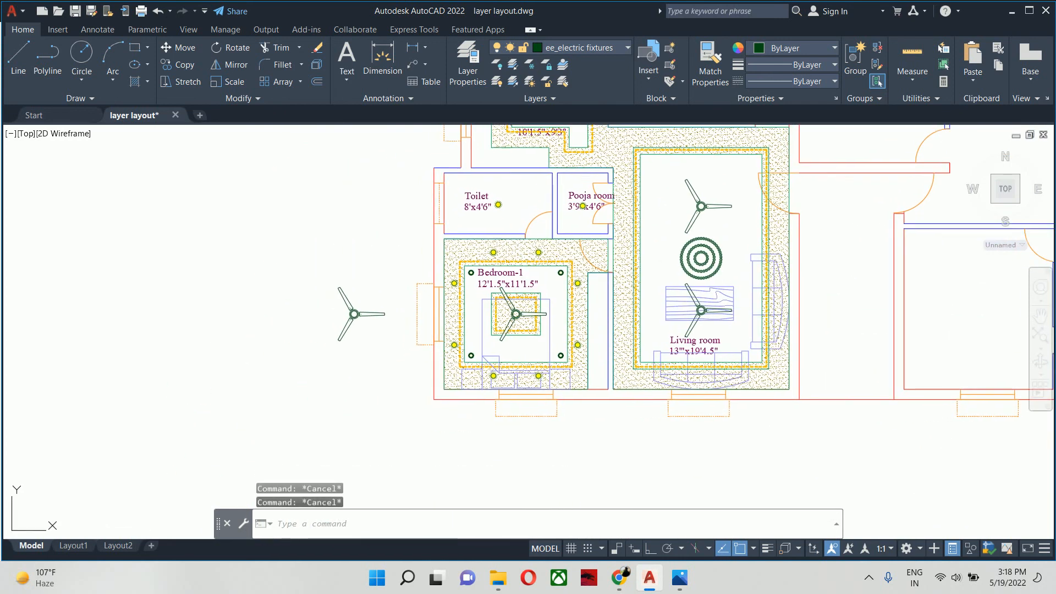
{"action": "left_click", "coordinate": [325, 310]}
{"action": "left_click", "coordinate": [335, 297]}
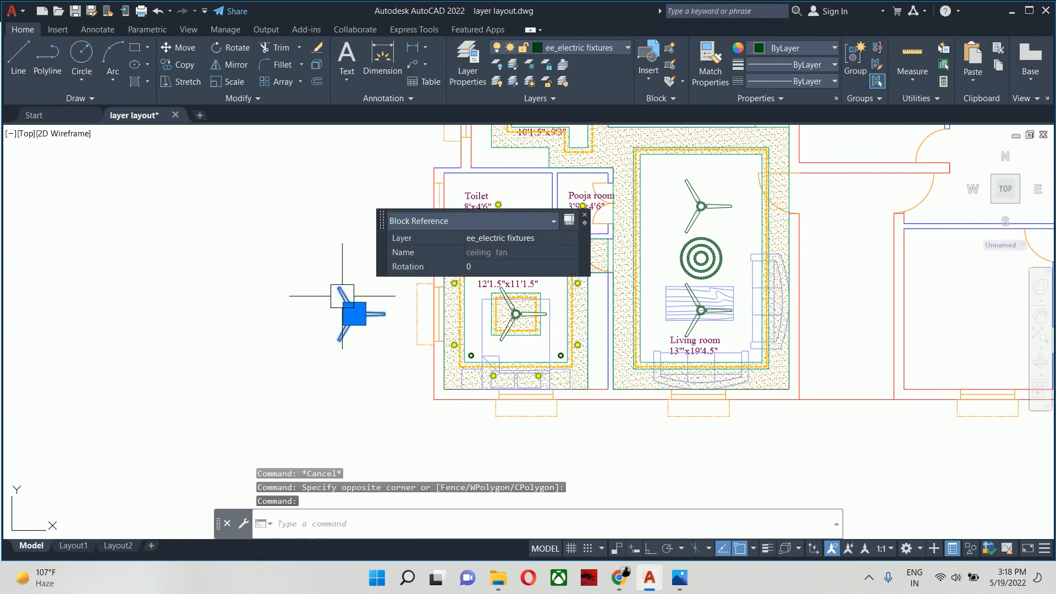
{"action": "key", "text": "Delete"}
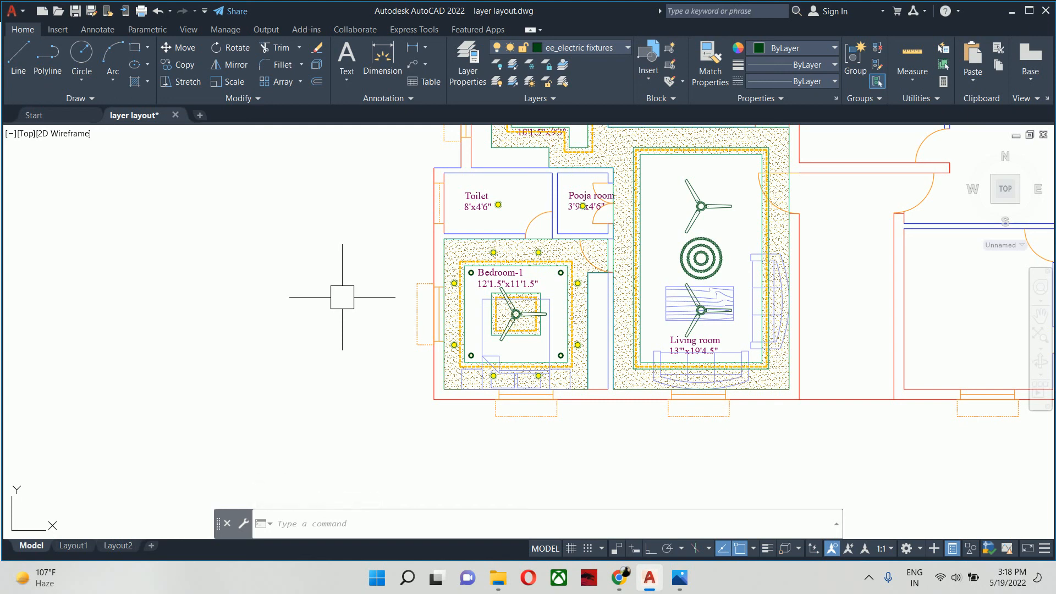
{"action": "middle_click_drag", "start_coordinate": [387, 296], "coordinate": [247, 336]}
{"action": "scroll", "coordinate": [247, 335], "scroll_direction": "down", "scroll_amount": 2}
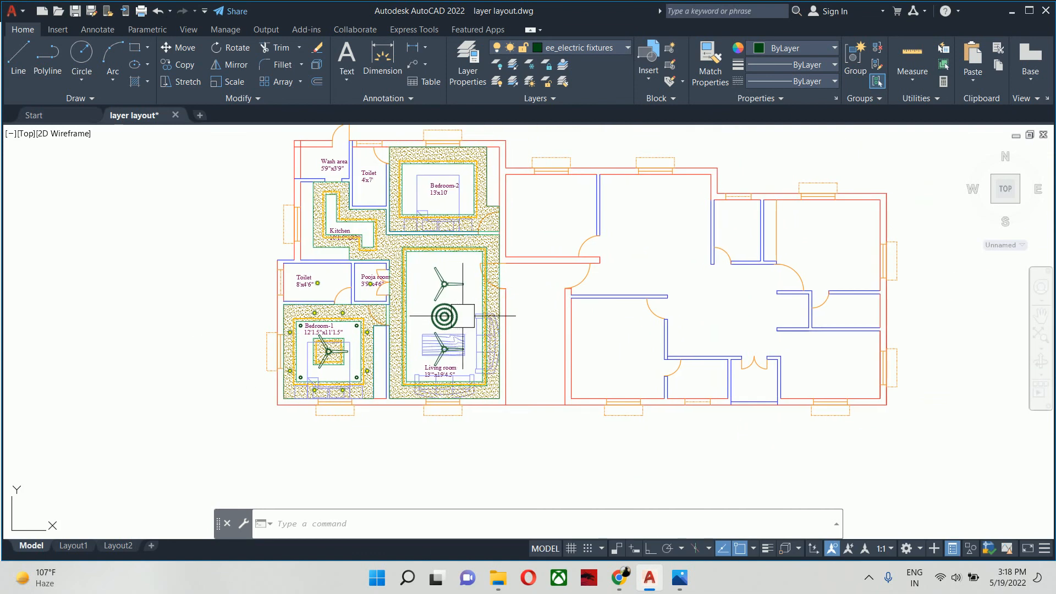
{"action": "middle_click_drag", "start_coordinate": [463, 316], "coordinate": [356, 330]}
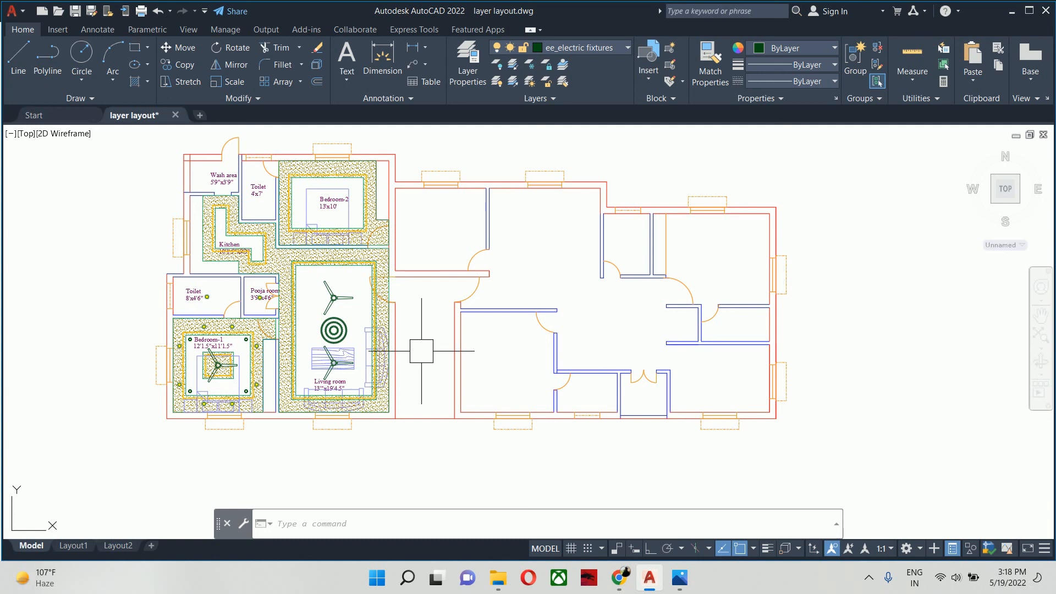
{"action": "middle_click_drag", "start_coordinate": [421, 350], "coordinate": [543, 355]}
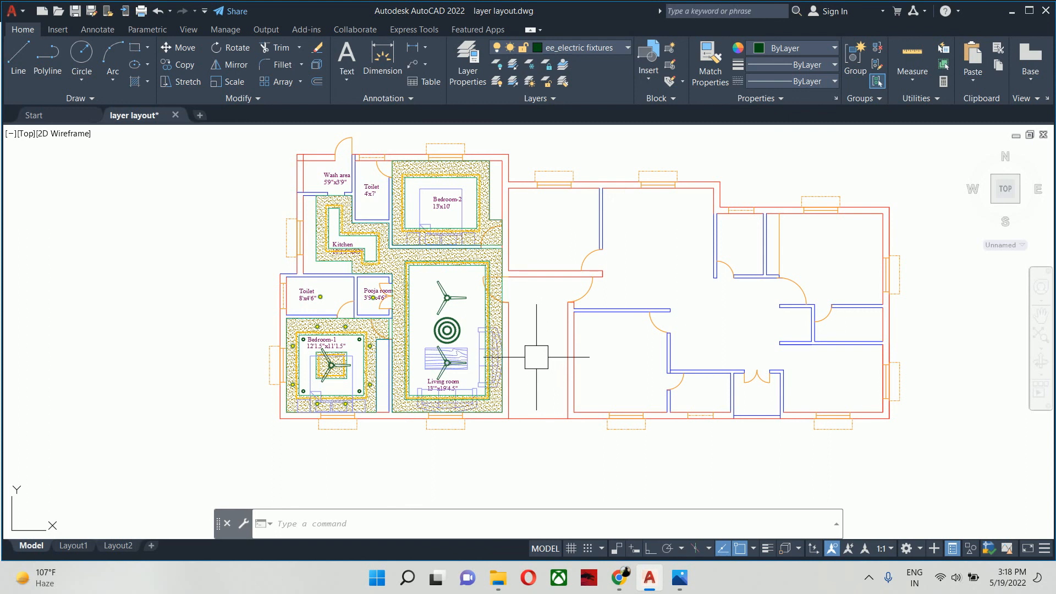